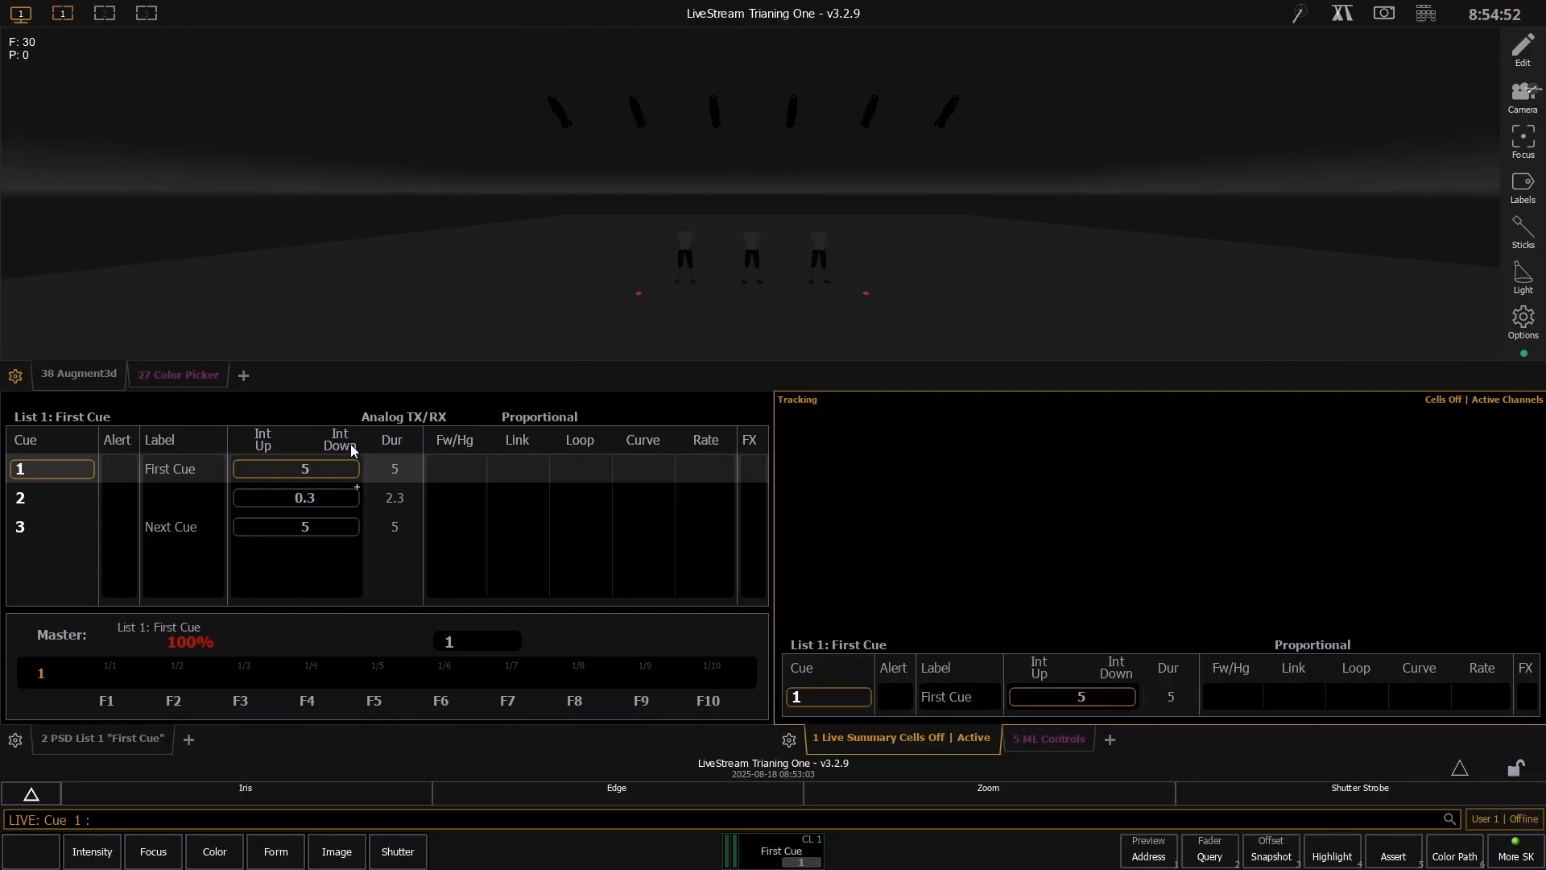
- Open the Patch display and select channels 10 through 16
{"action": "left_click", "coordinate": [190, 734]}
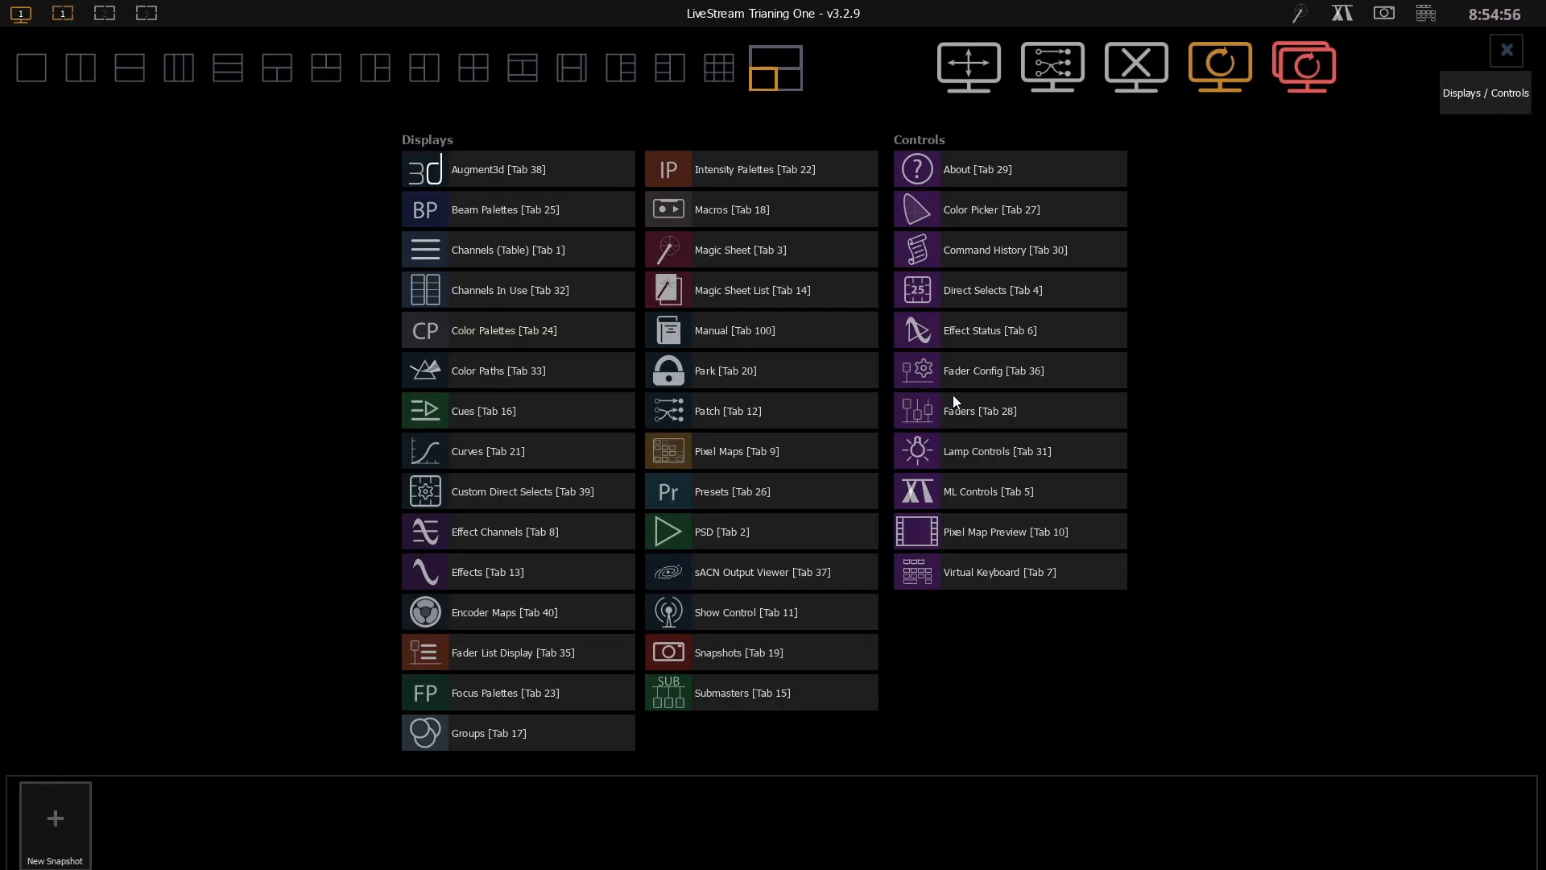
{"action": "left_click", "coordinate": [786, 409]}
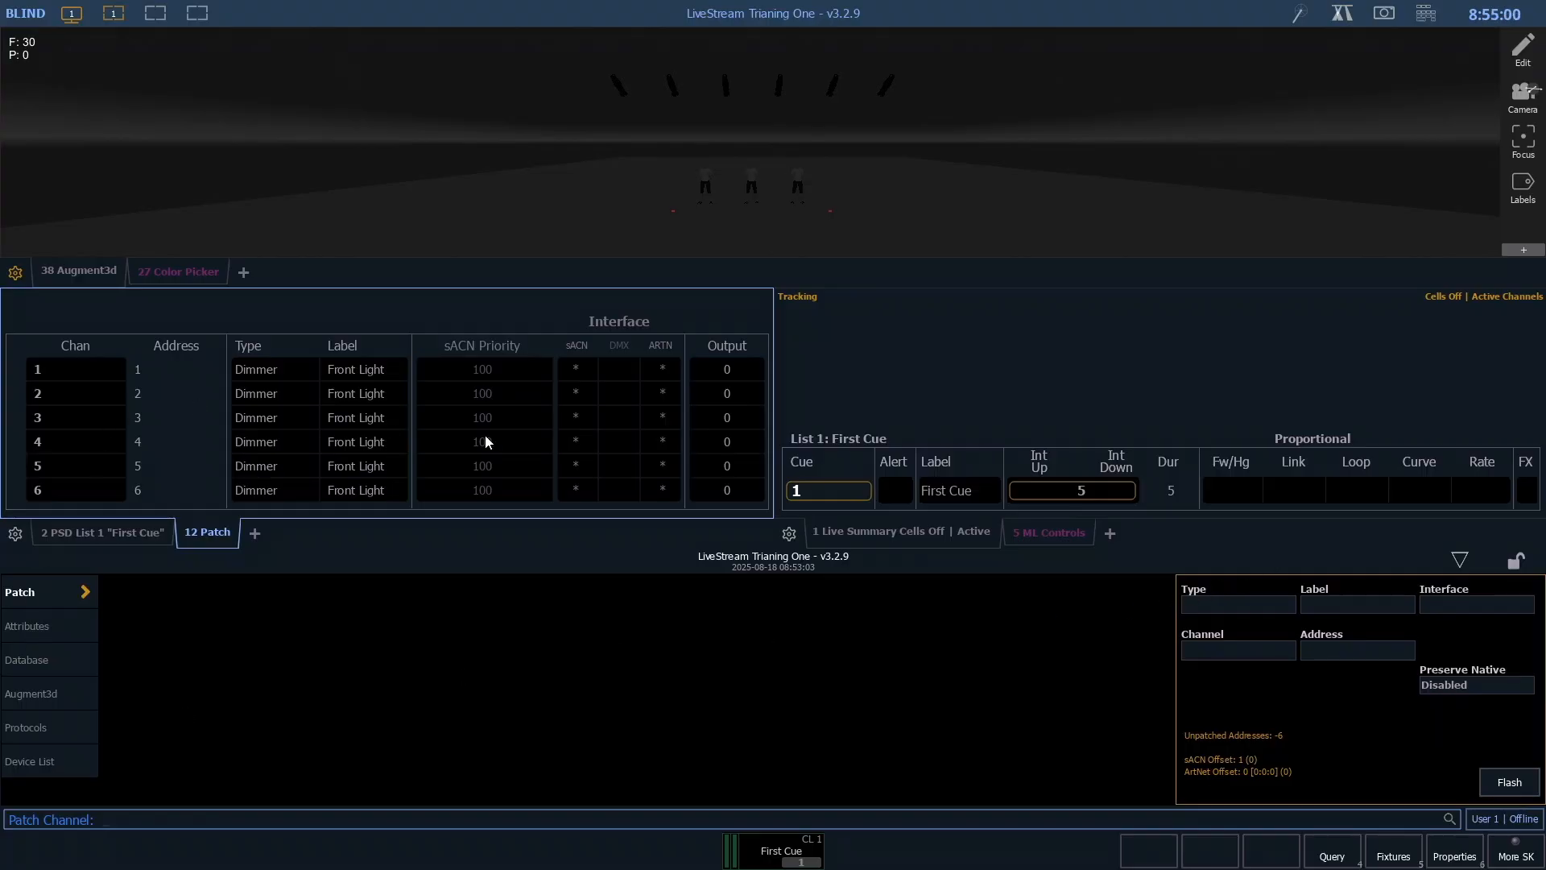
{"action": "scroll", "coordinate": [432, 443], "scroll_direction": "down", "scroll_amount": 3}
{"action": "scroll", "coordinate": [203, 466], "scroll_direction": "up", "scroll_amount": 1}
{"action": "scroll", "coordinate": [202, 466], "scroll_direction": "down", "scroll_amount": 2}
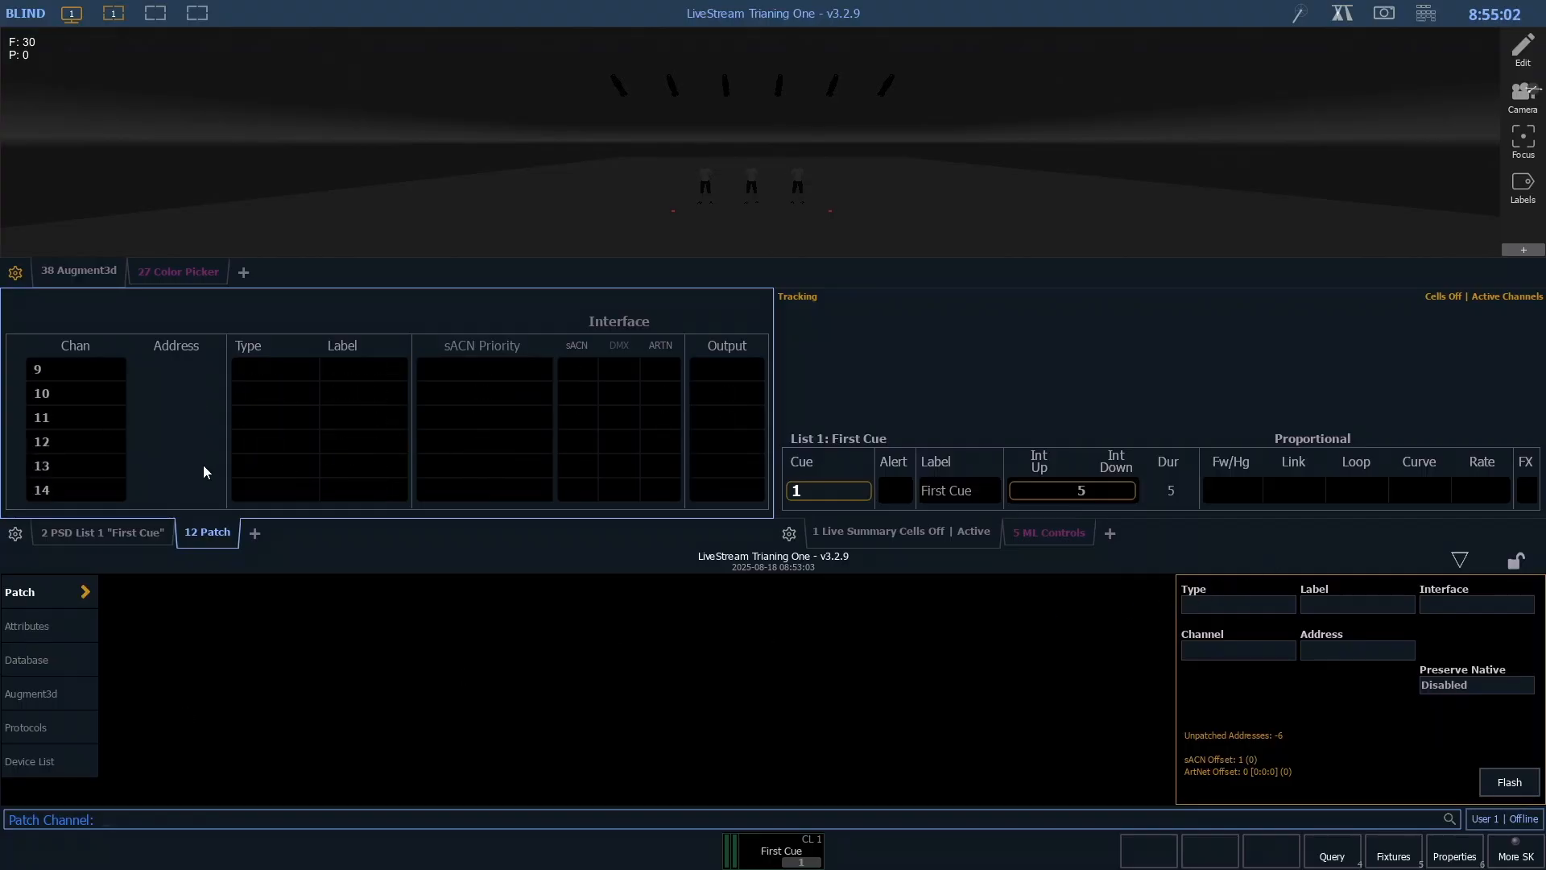
{"action": "left_click", "coordinate": [103, 408]}
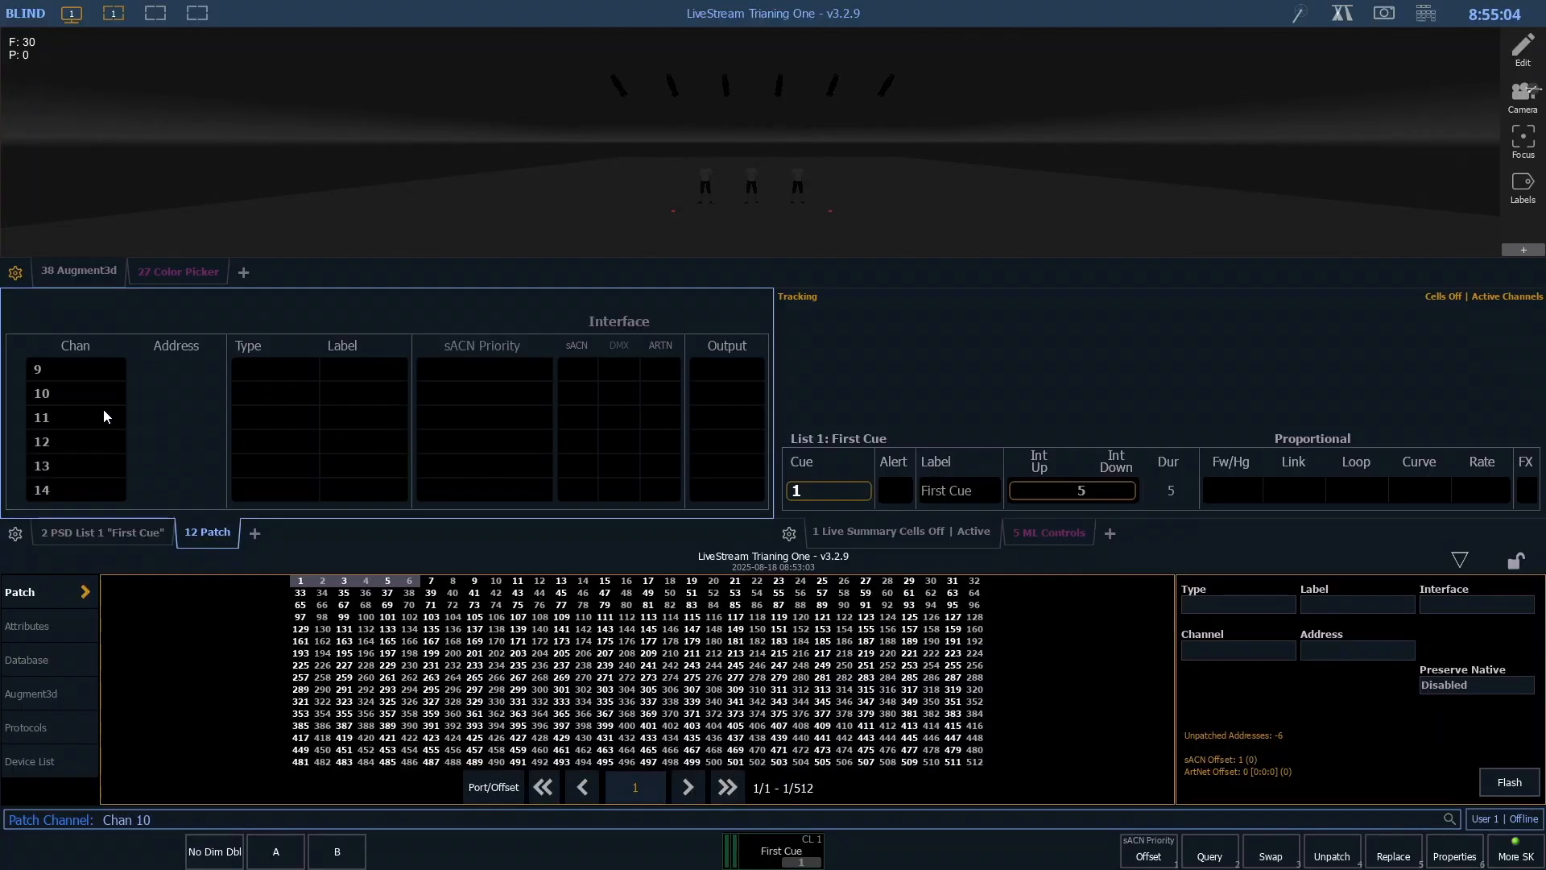
{"action": "type", "text": "t"}
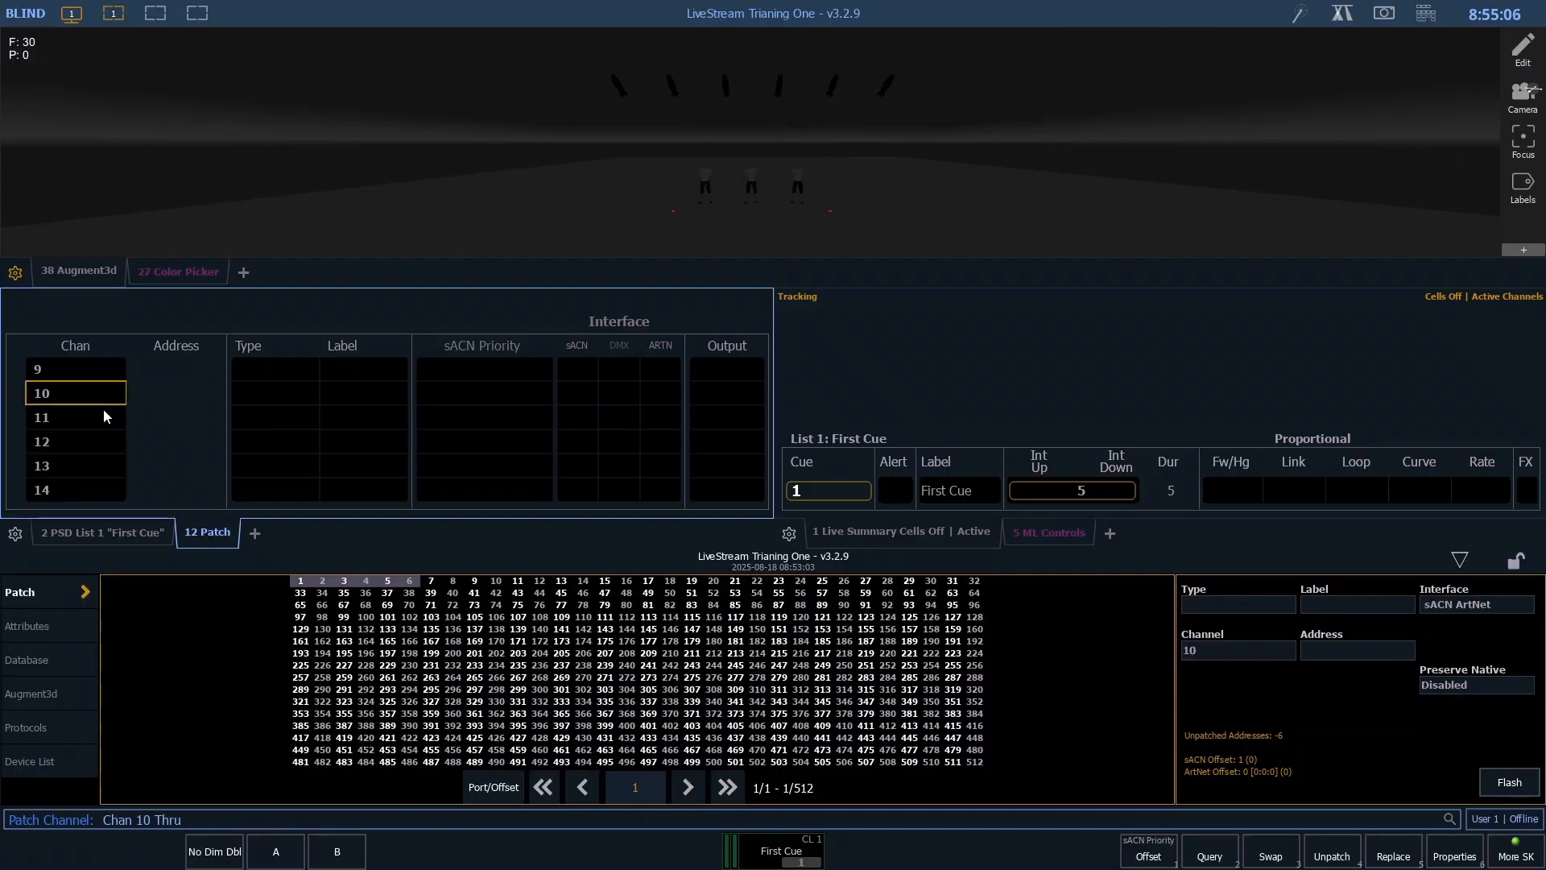
{"action": "type", "text": "16"}
{"action": "key", "text": "Return"}
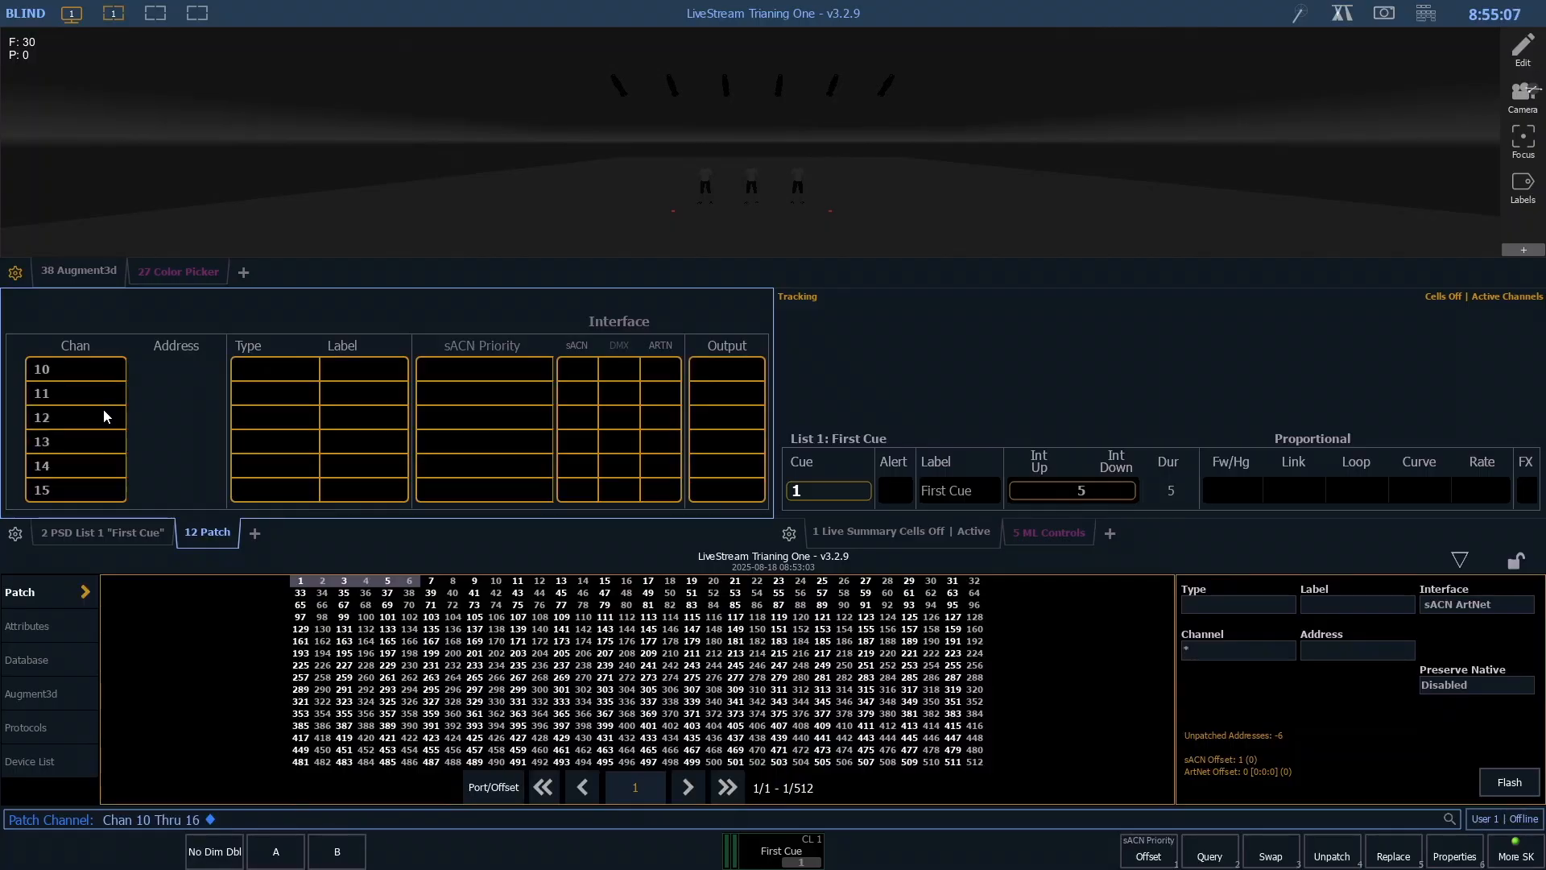
- Start assigning a fixture type to the selected channels and search the fixture library for "colorsou"
{"action": "left_click", "coordinate": [1203, 606]}
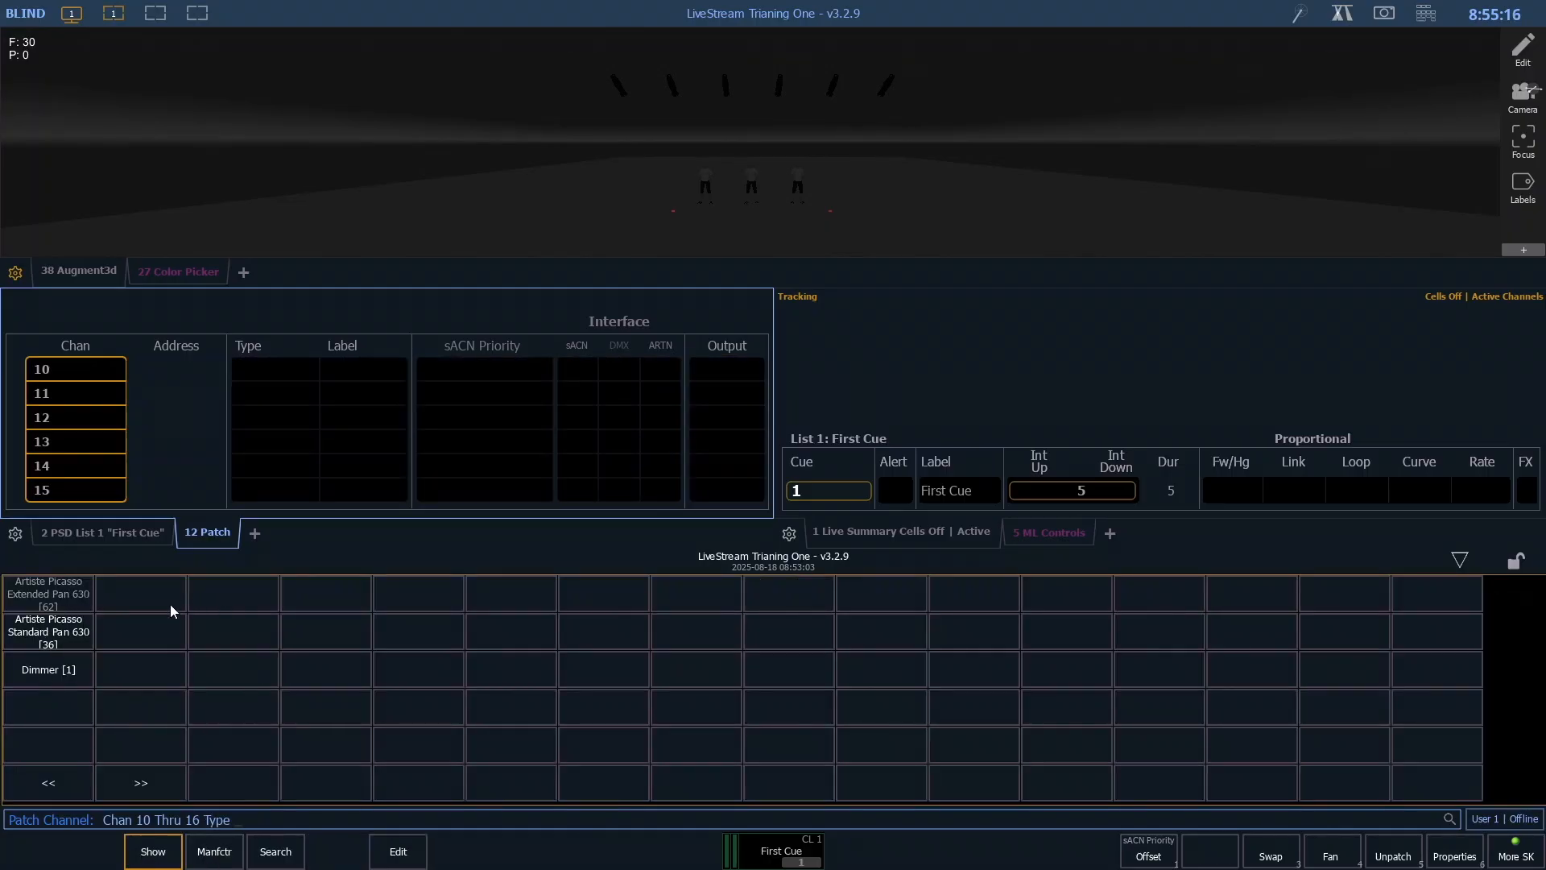
{"action": "left_click", "coordinate": [219, 855]}
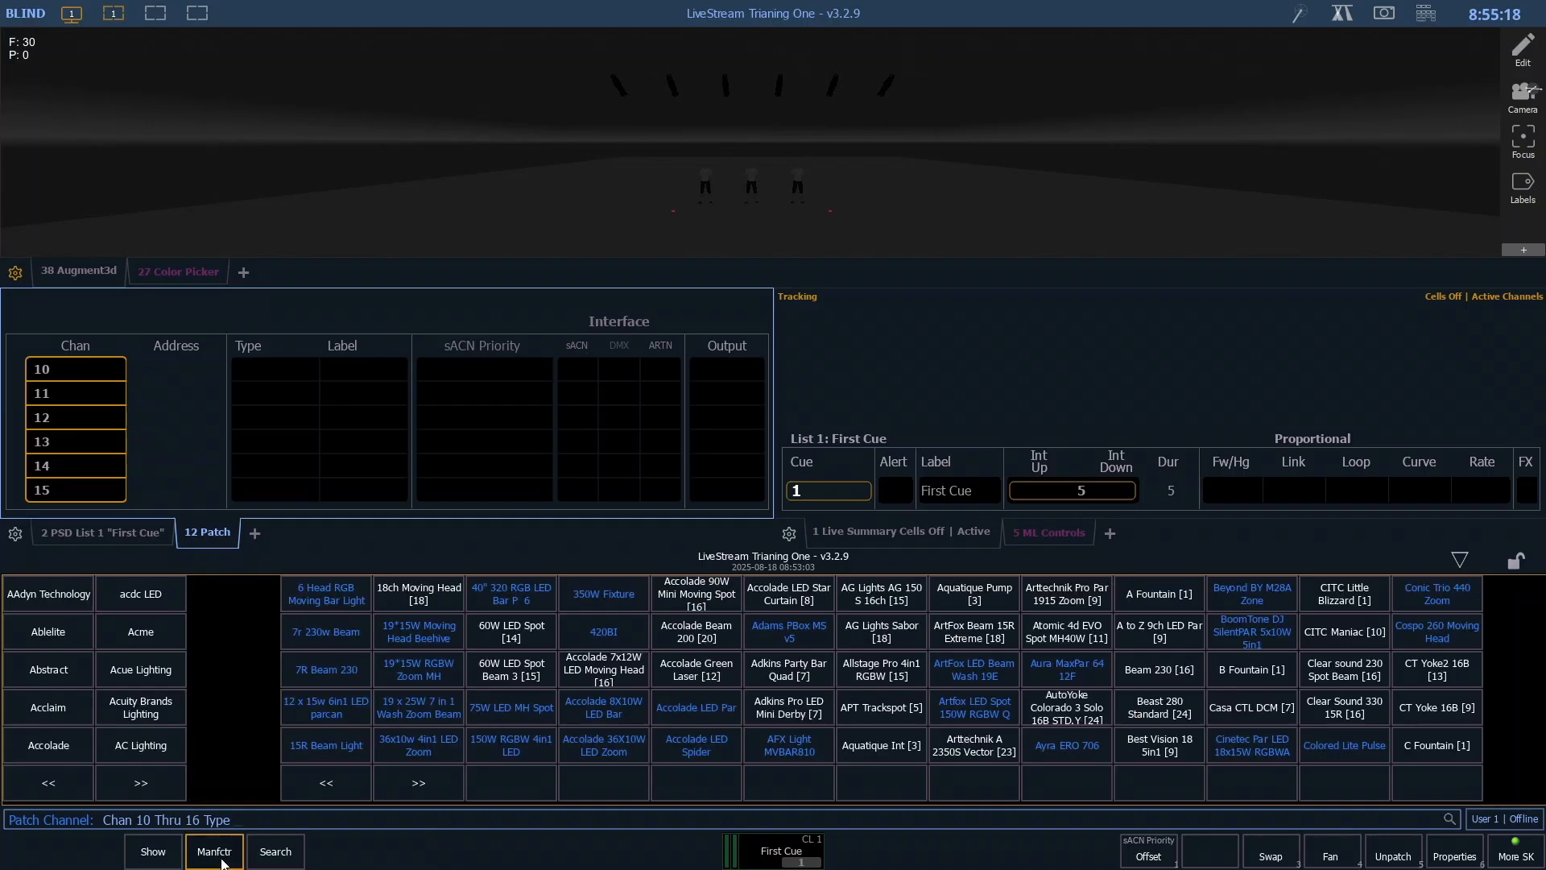
{"action": "left_click", "coordinate": [124, 772]}
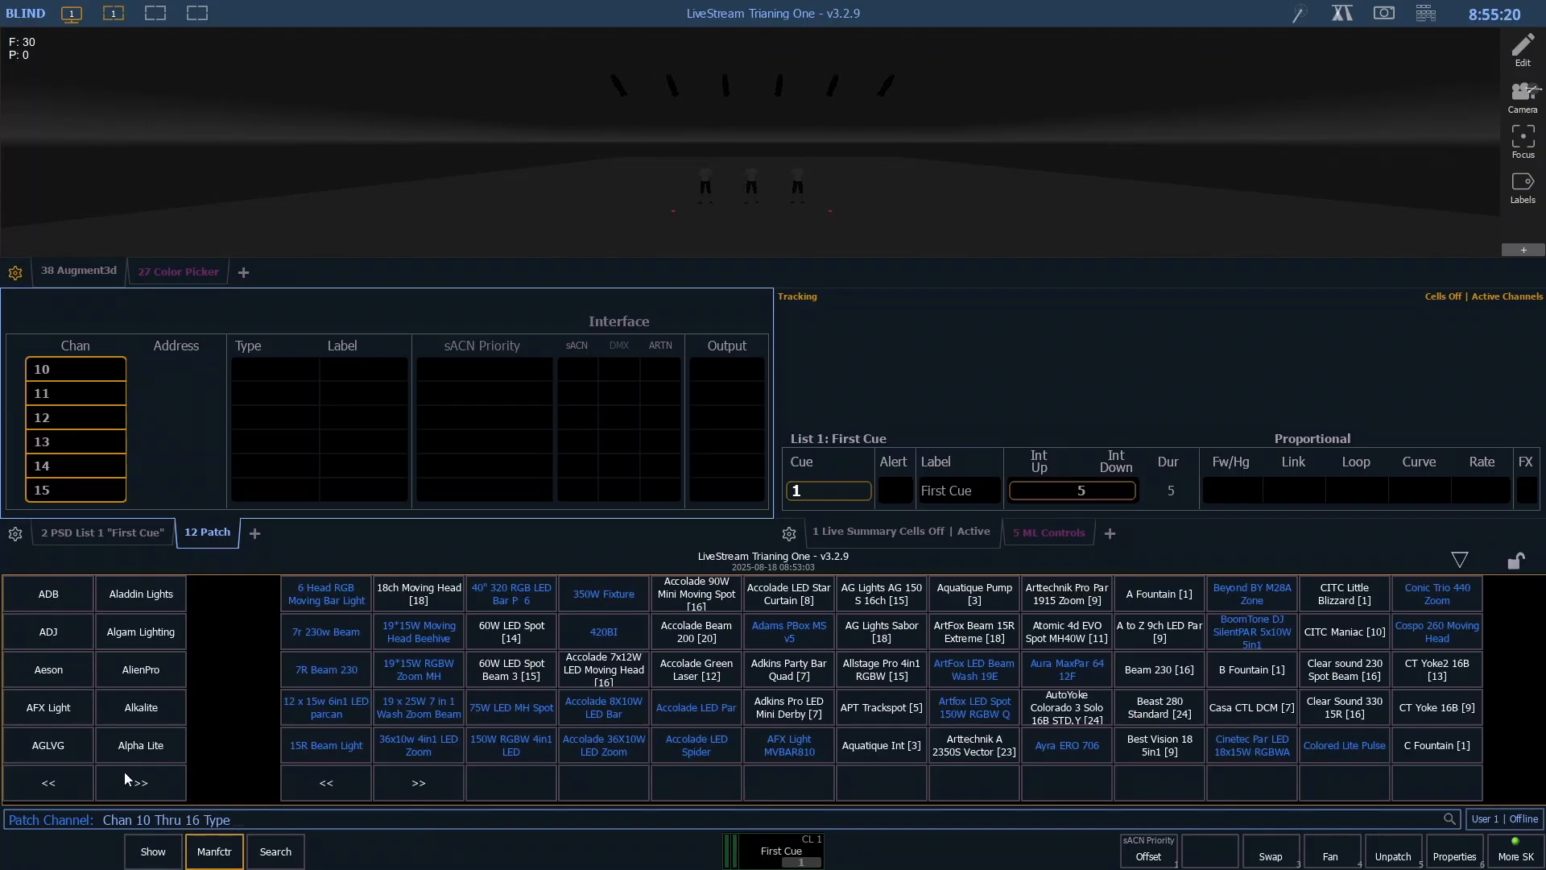
{"action": "left_click", "coordinate": [125, 771]}
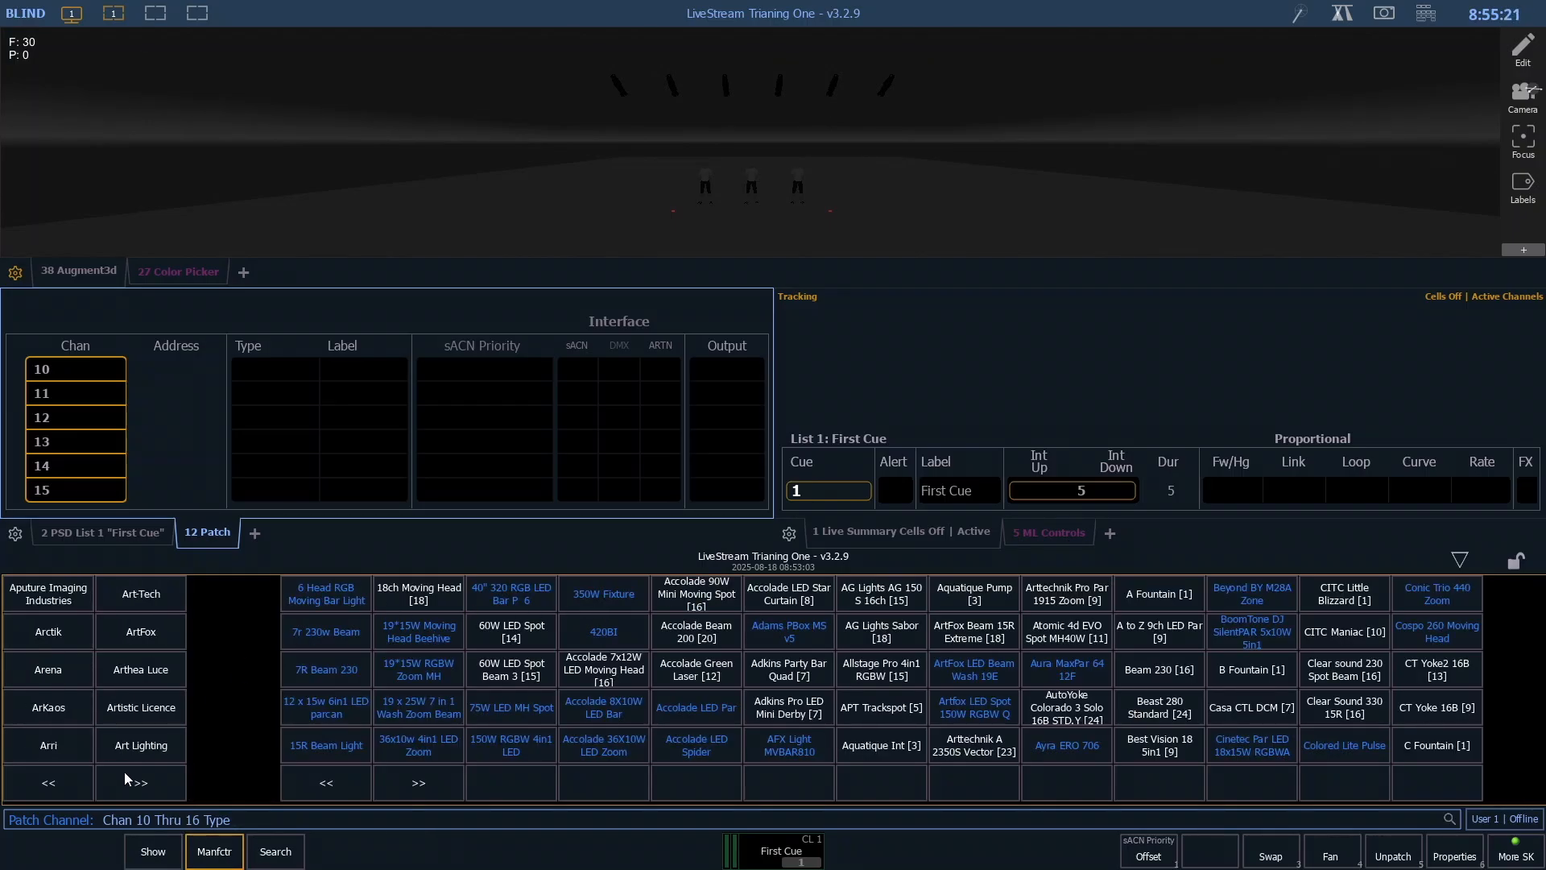
{"action": "left_click", "coordinate": [274, 855]}
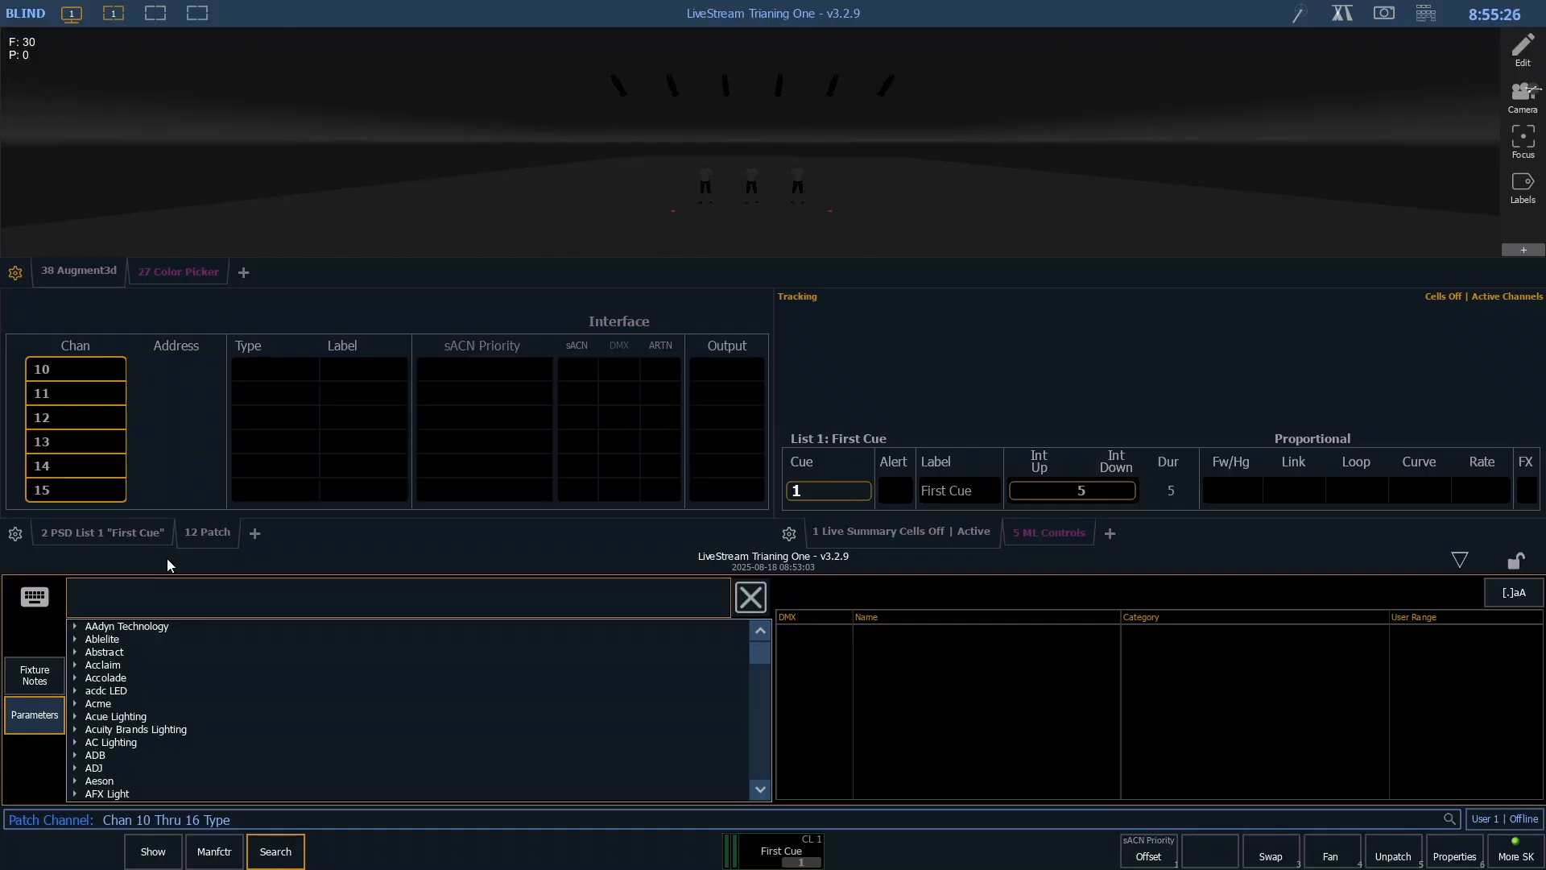
{"action": "type", "text": "colorsou"}
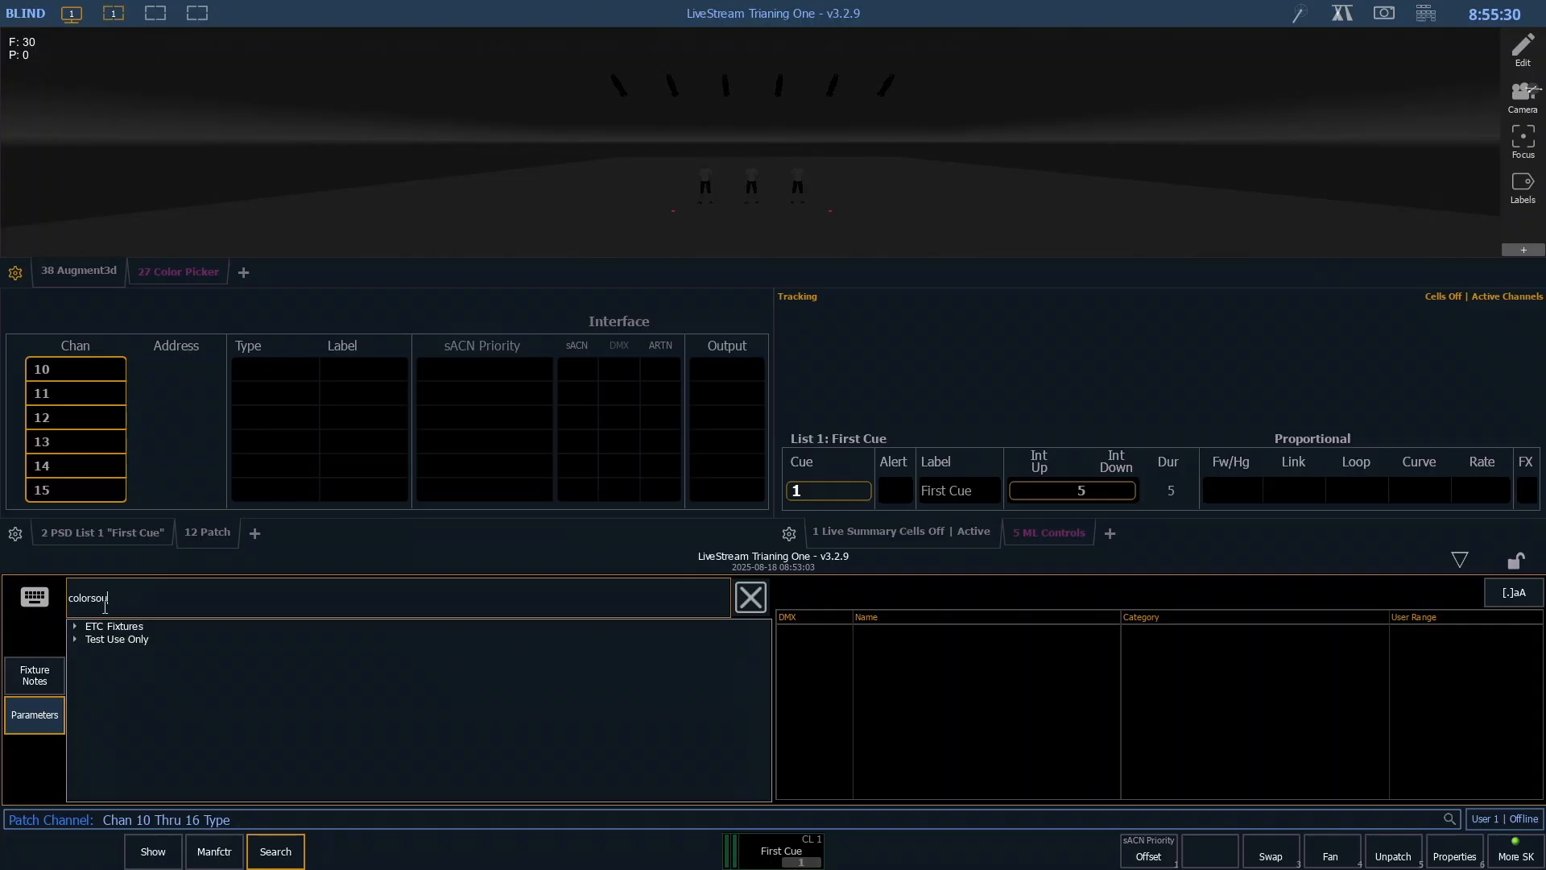
- Expand the ETC Fixtures results and list the available modes of the ColorSource Fresnel V
{"action": "left_click", "coordinate": [74, 626]}
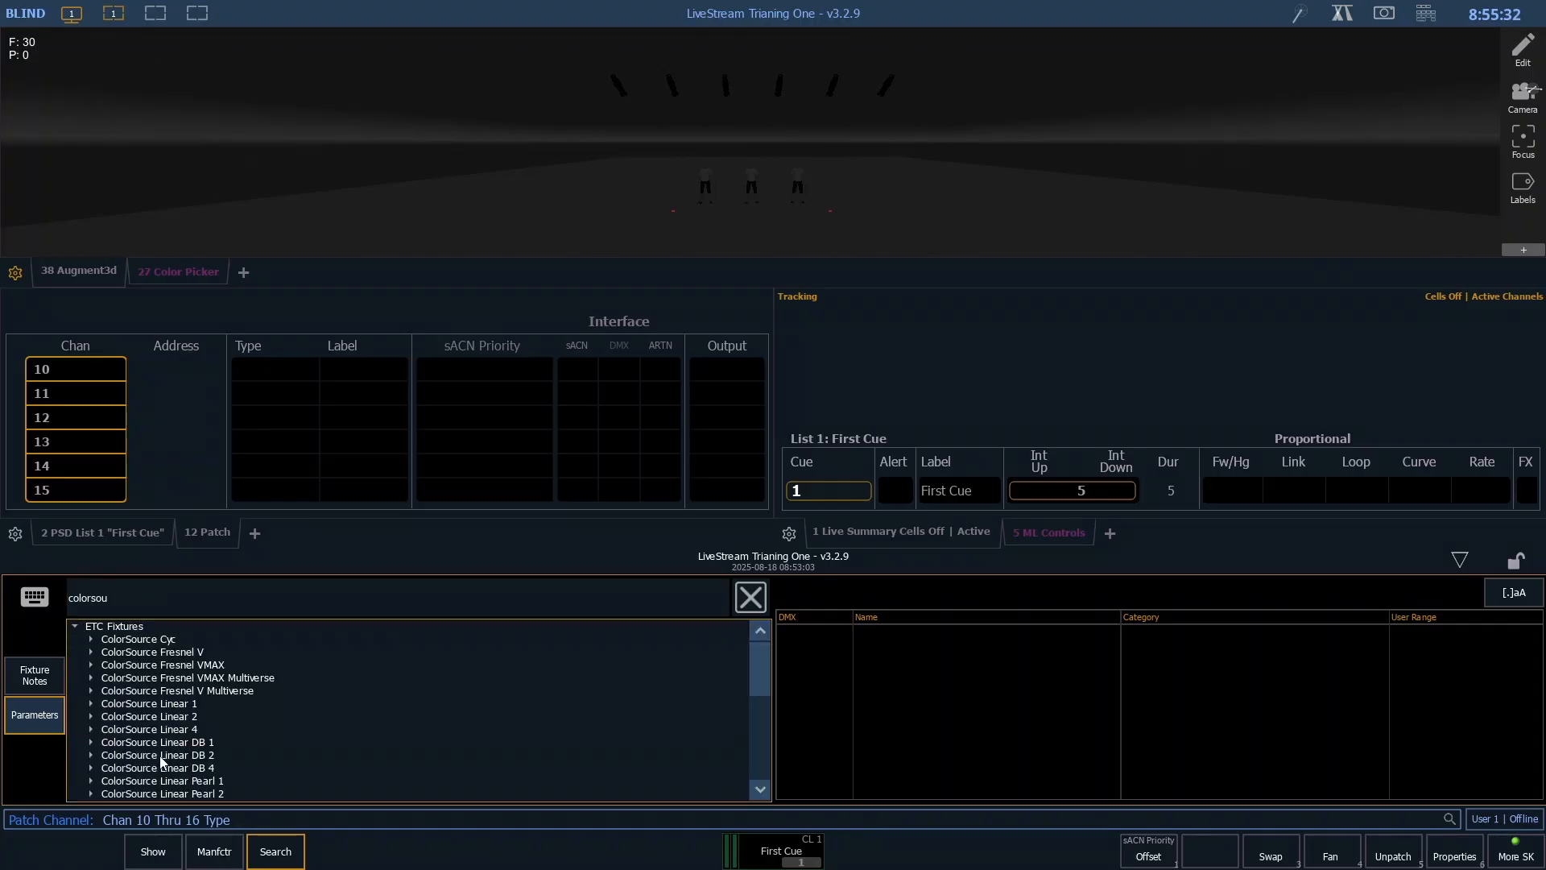
{"action": "scroll", "coordinate": [157, 693], "scroll_direction": "down", "scroll_amount": 1}
{"action": "scroll", "coordinate": [158, 693], "scroll_direction": "up", "scroll_amount": 1}
{"action": "left_click", "coordinate": [172, 651]}
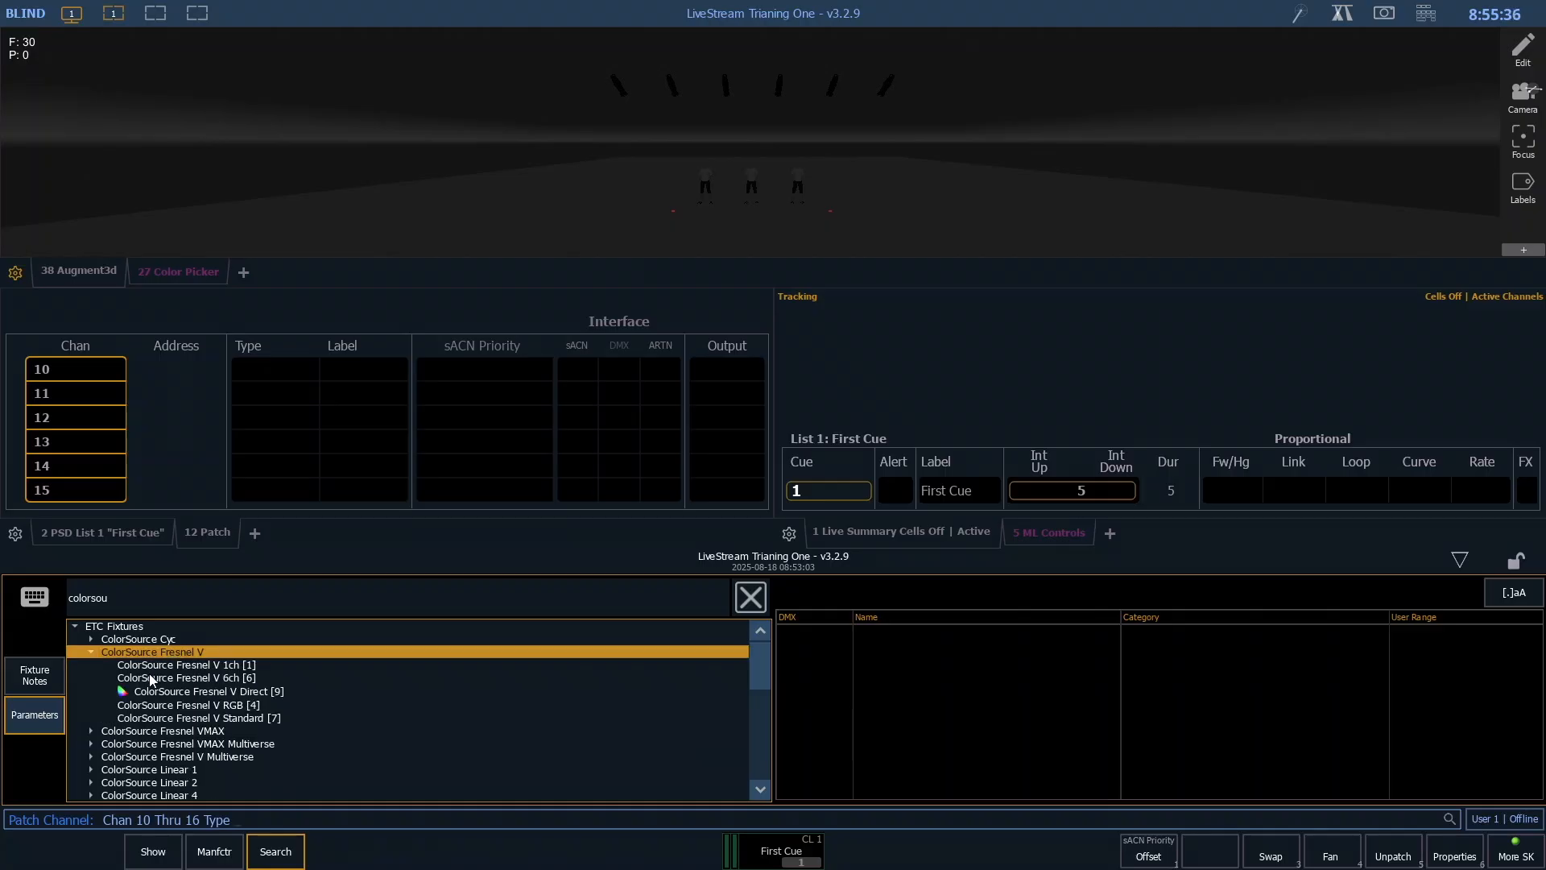
- Compare the DMX parameters of the ColorSource Fresnel V 1ch, 6ch, Direct, RGB and Standard modes
{"action": "left_click", "coordinate": [153, 692]}
{"action": "left_click", "coordinate": [166, 668]}
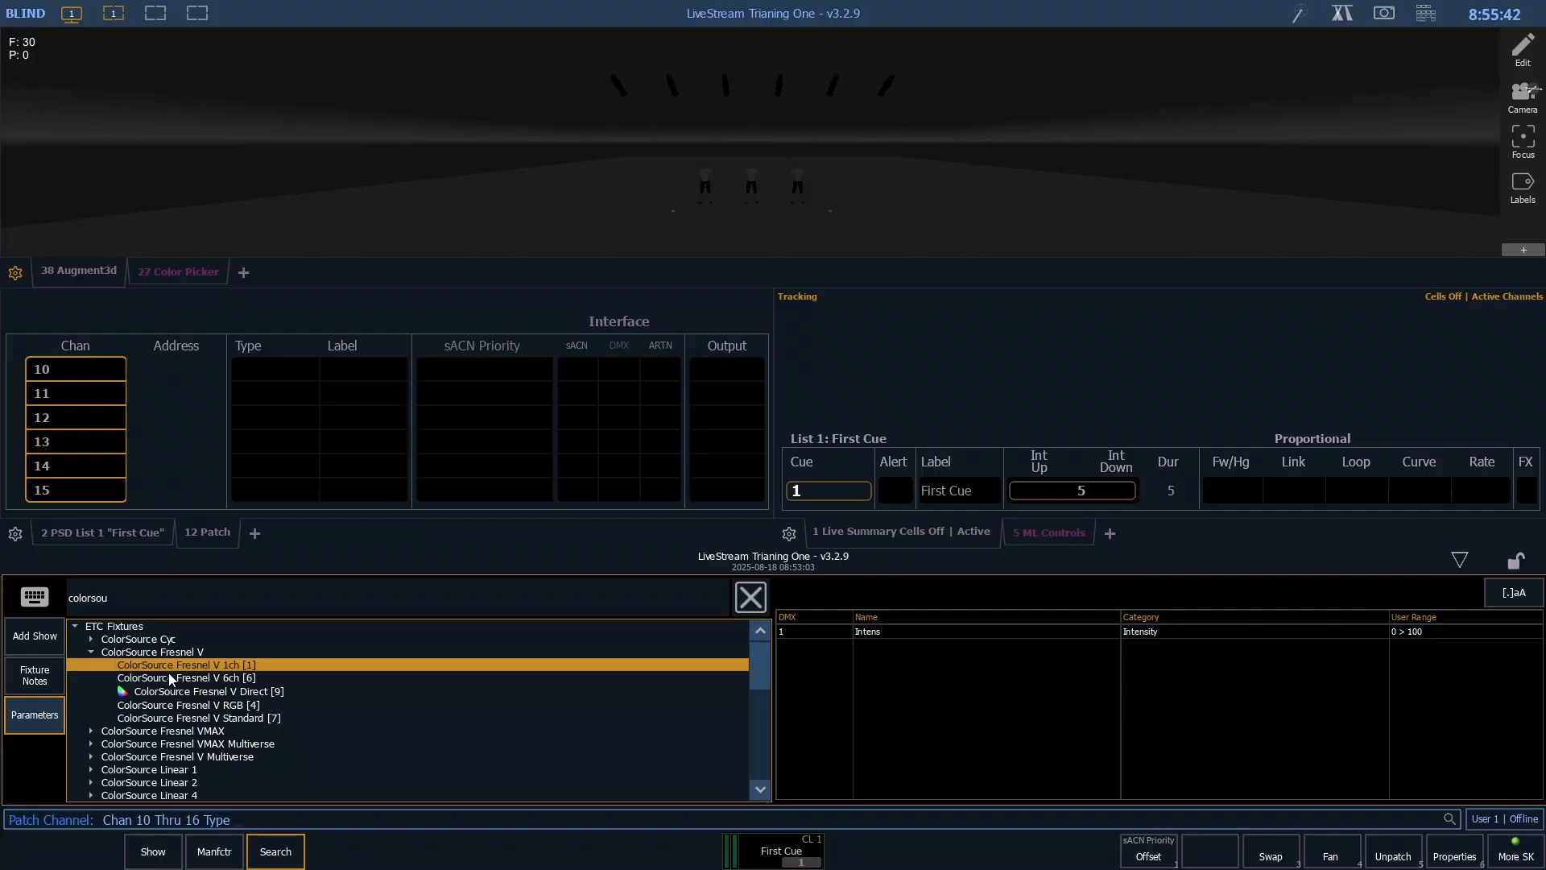
{"action": "left_click", "coordinate": [232, 676]}
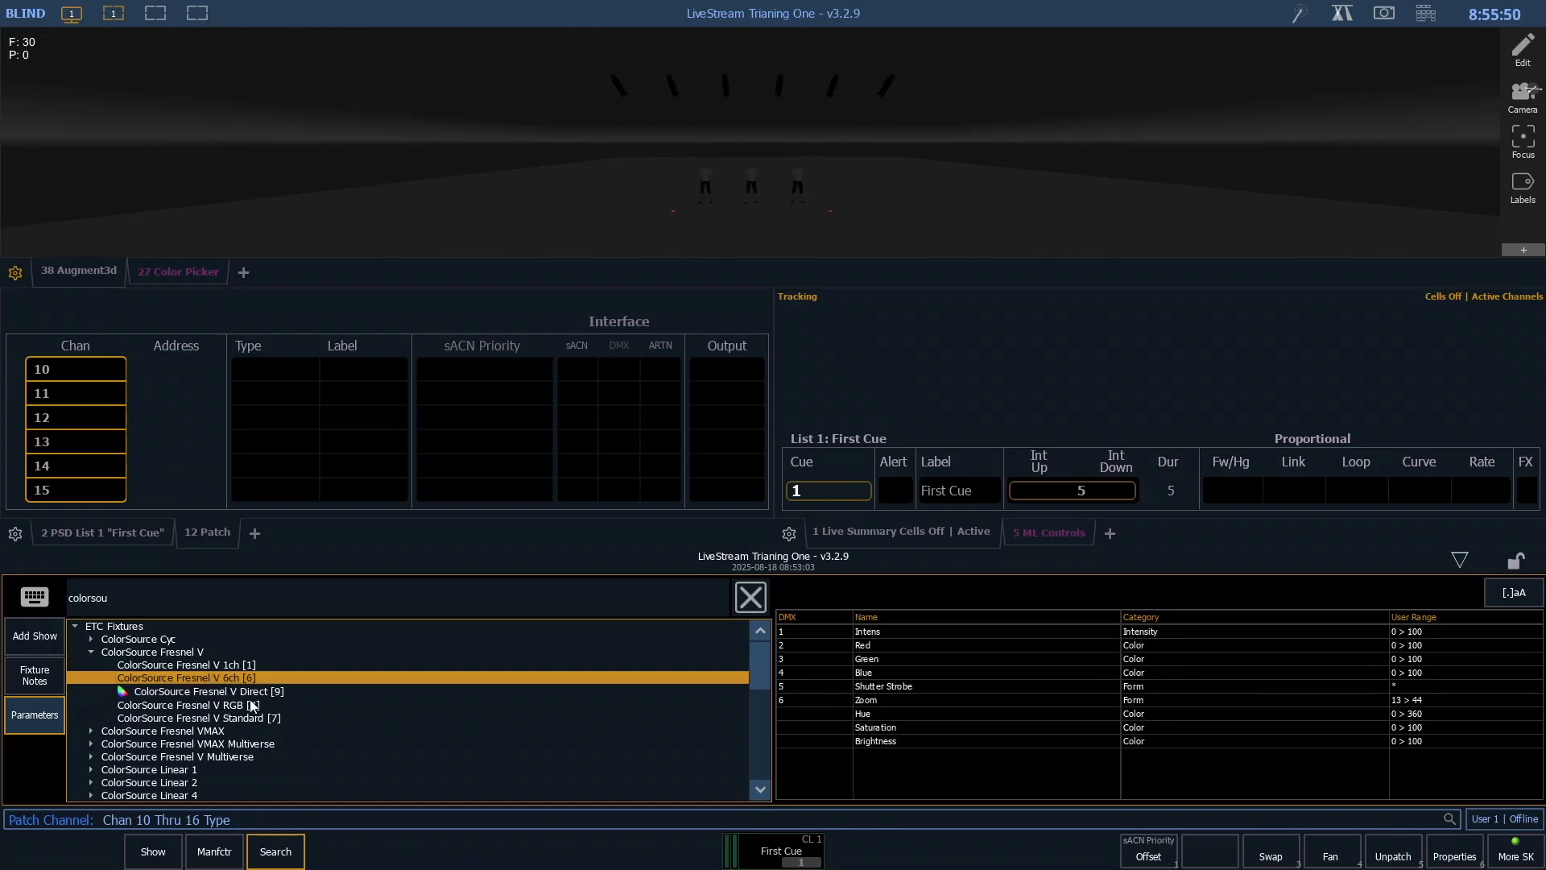
{"action": "left_click", "coordinate": [259, 689]}
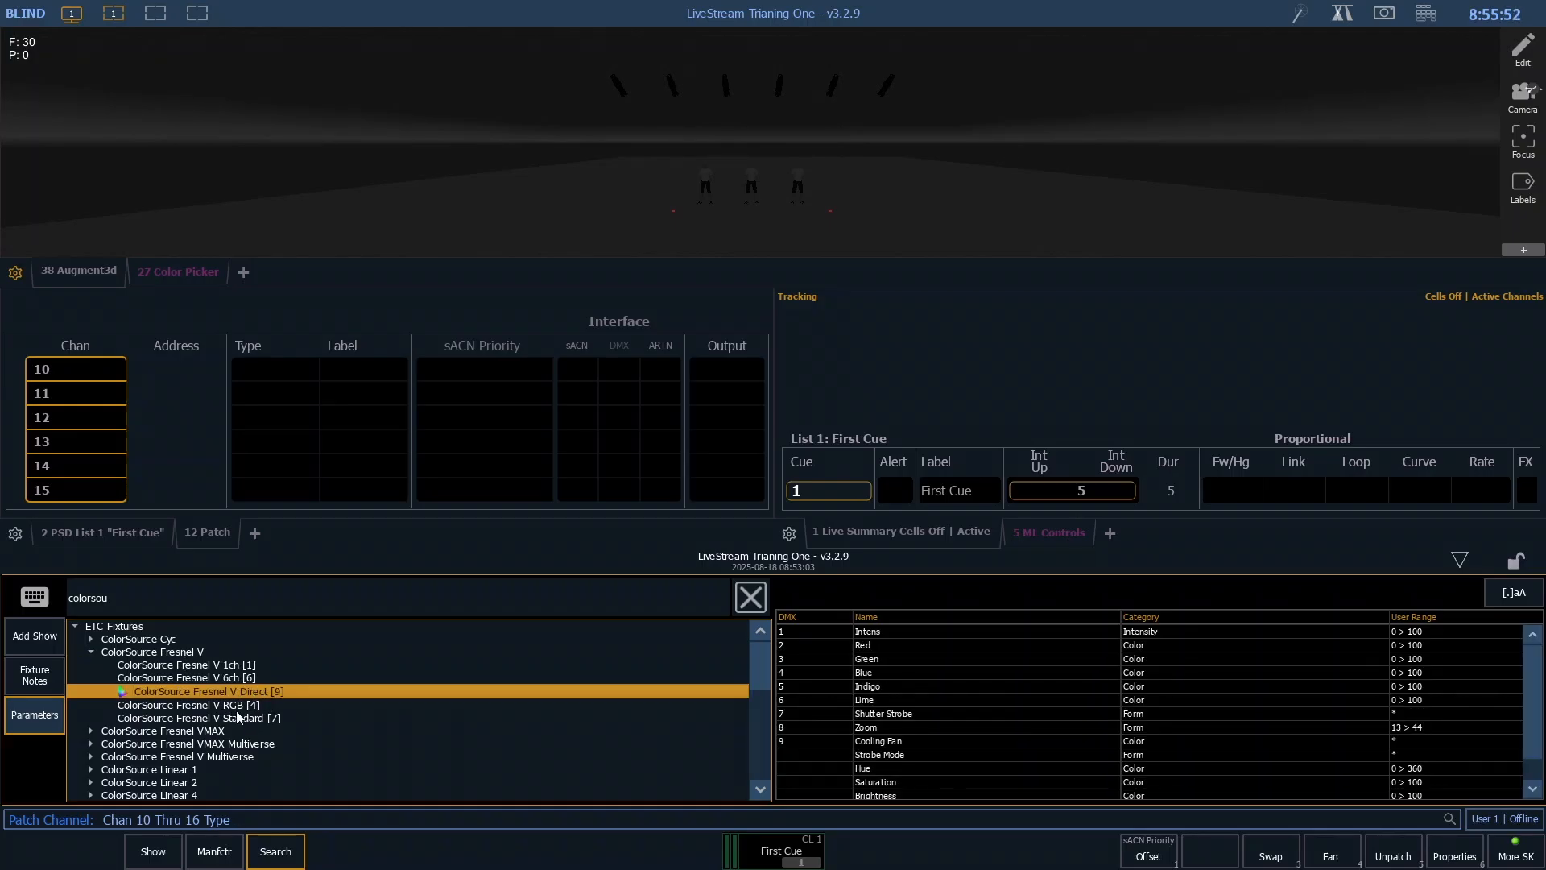
{"action": "left_click", "coordinate": [236, 708]}
{"action": "left_click", "coordinate": [238, 715]}
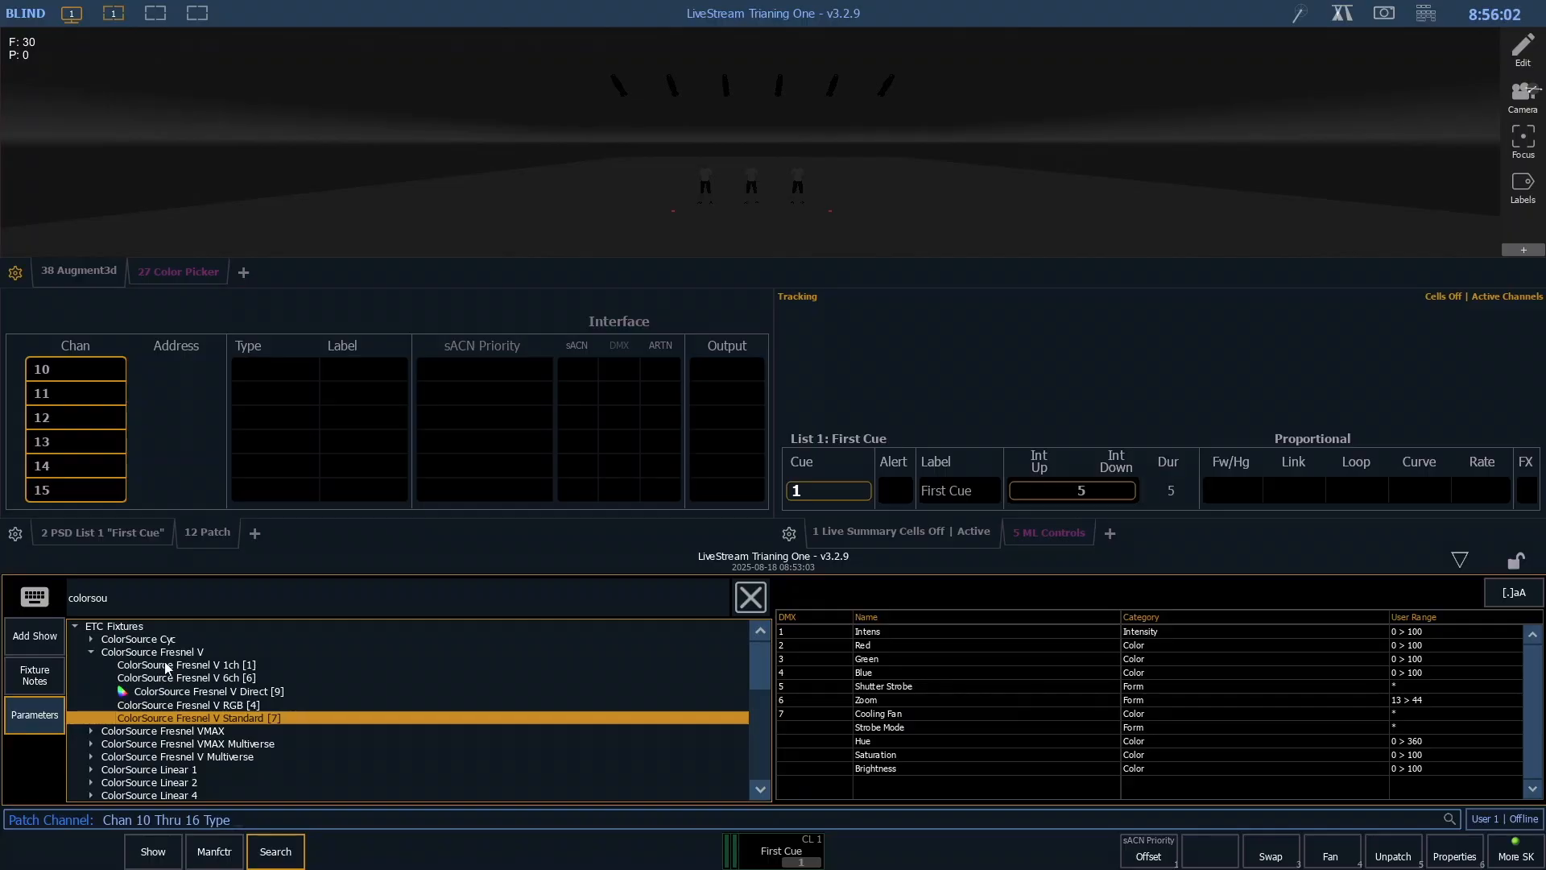
{"action": "left_click", "coordinate": [167, 690]}
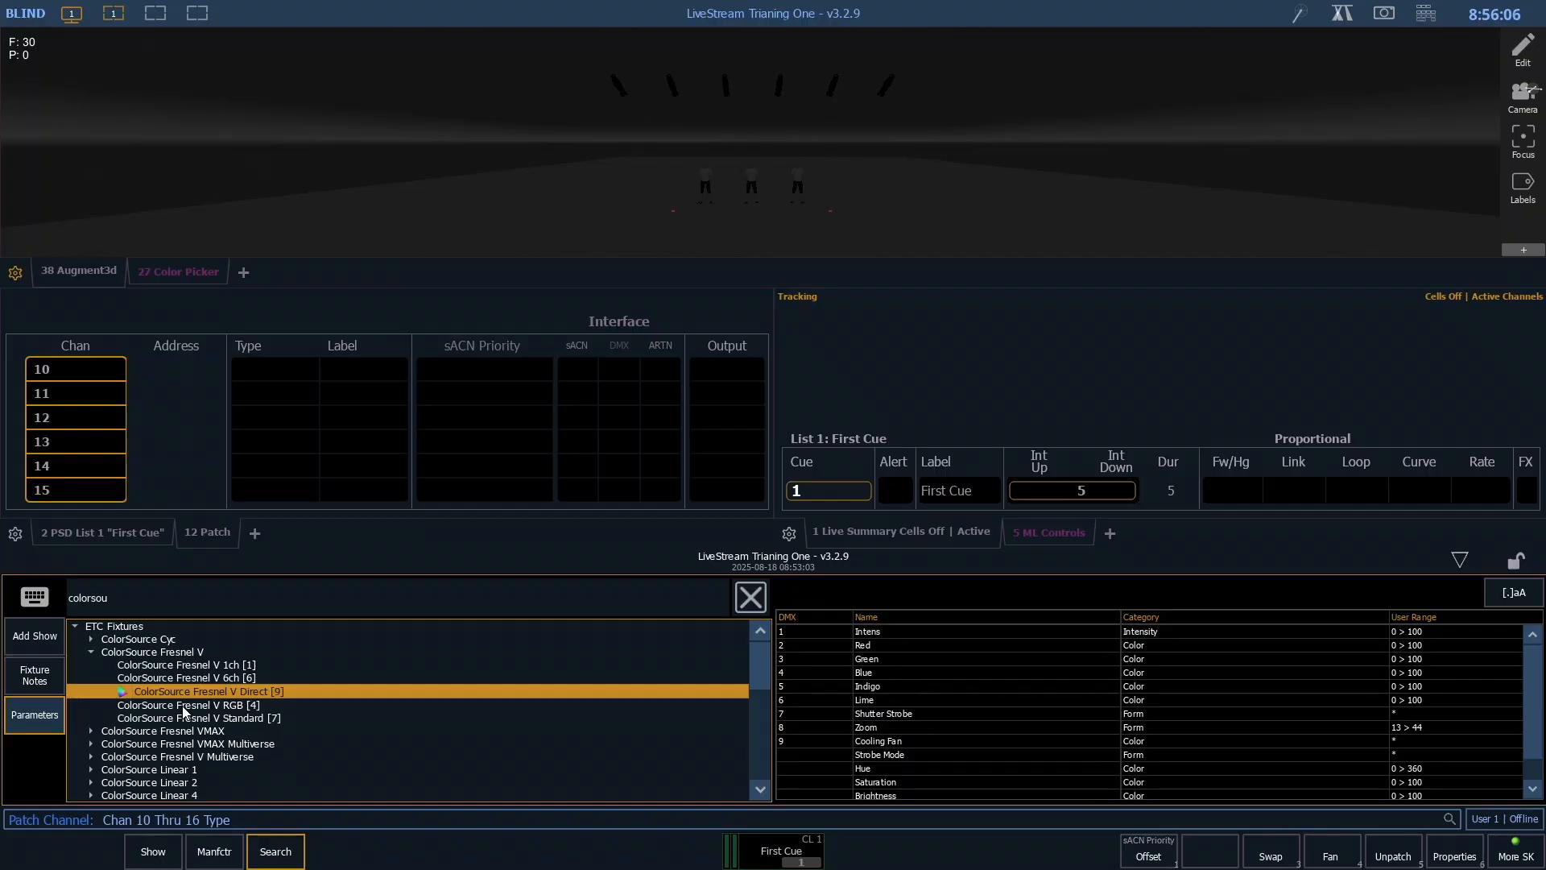
{"action": "left_click", "coordinate": [174, 678]}
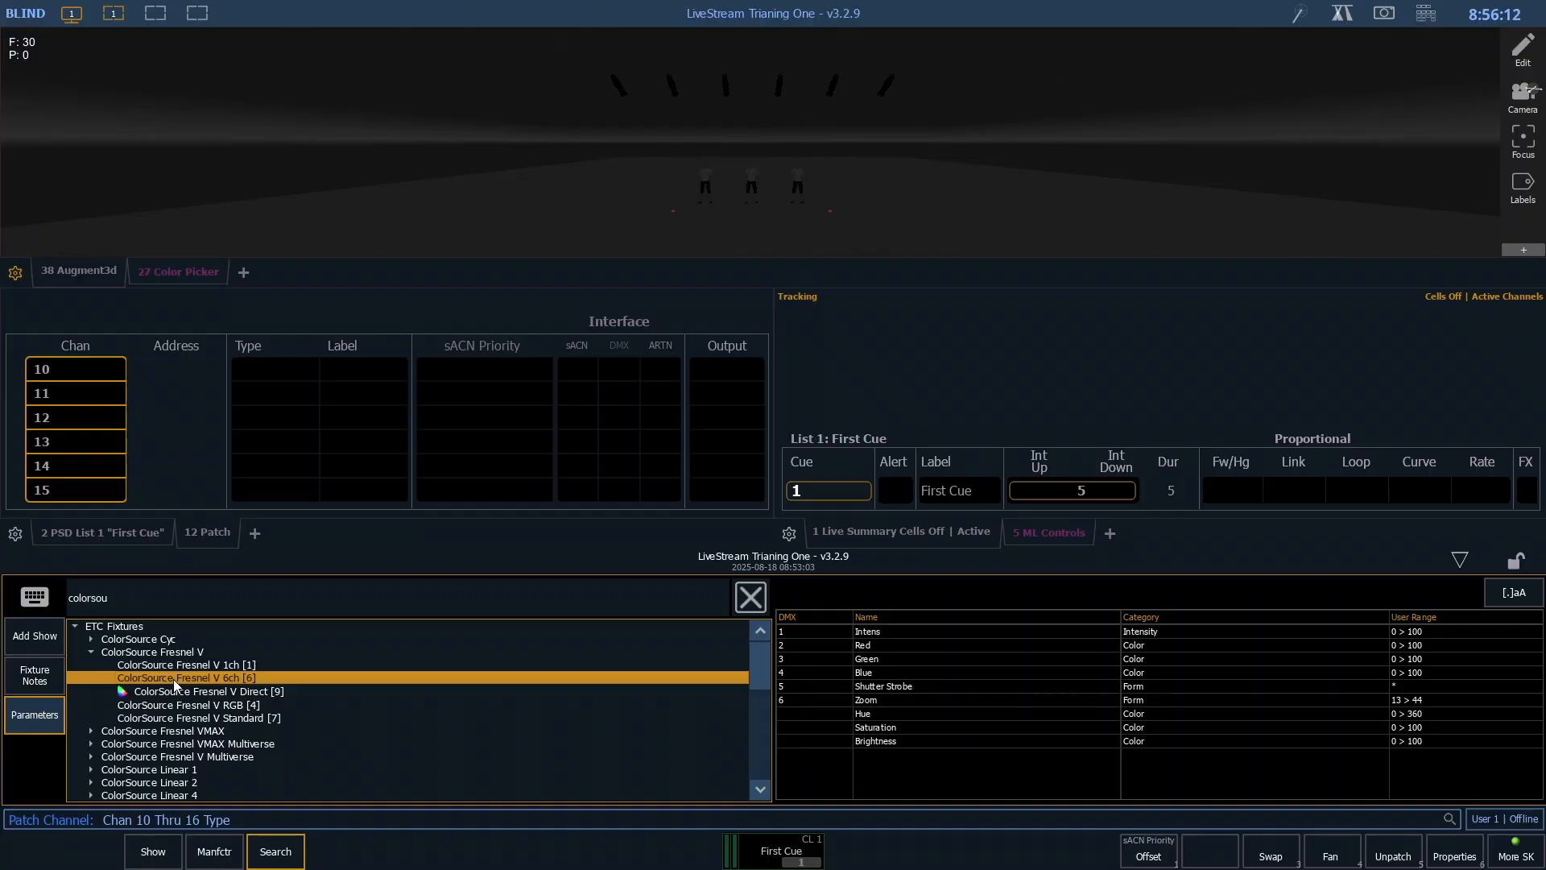
{"action": "left_click", "coordinate": [176, 690]}
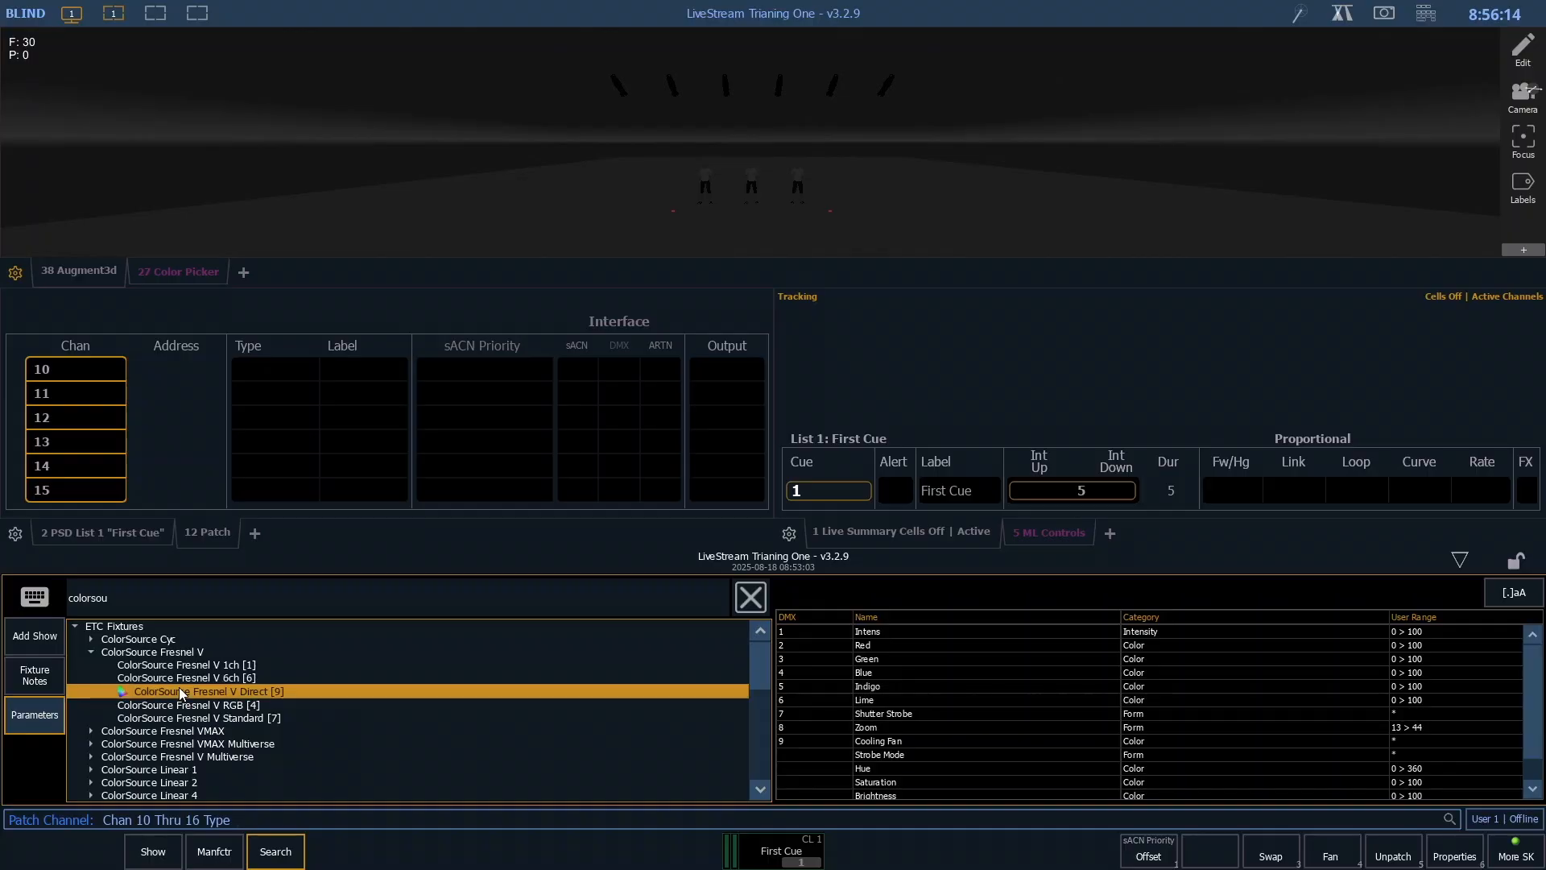
{"action": "left_click", "coordinate": [184, 705]}
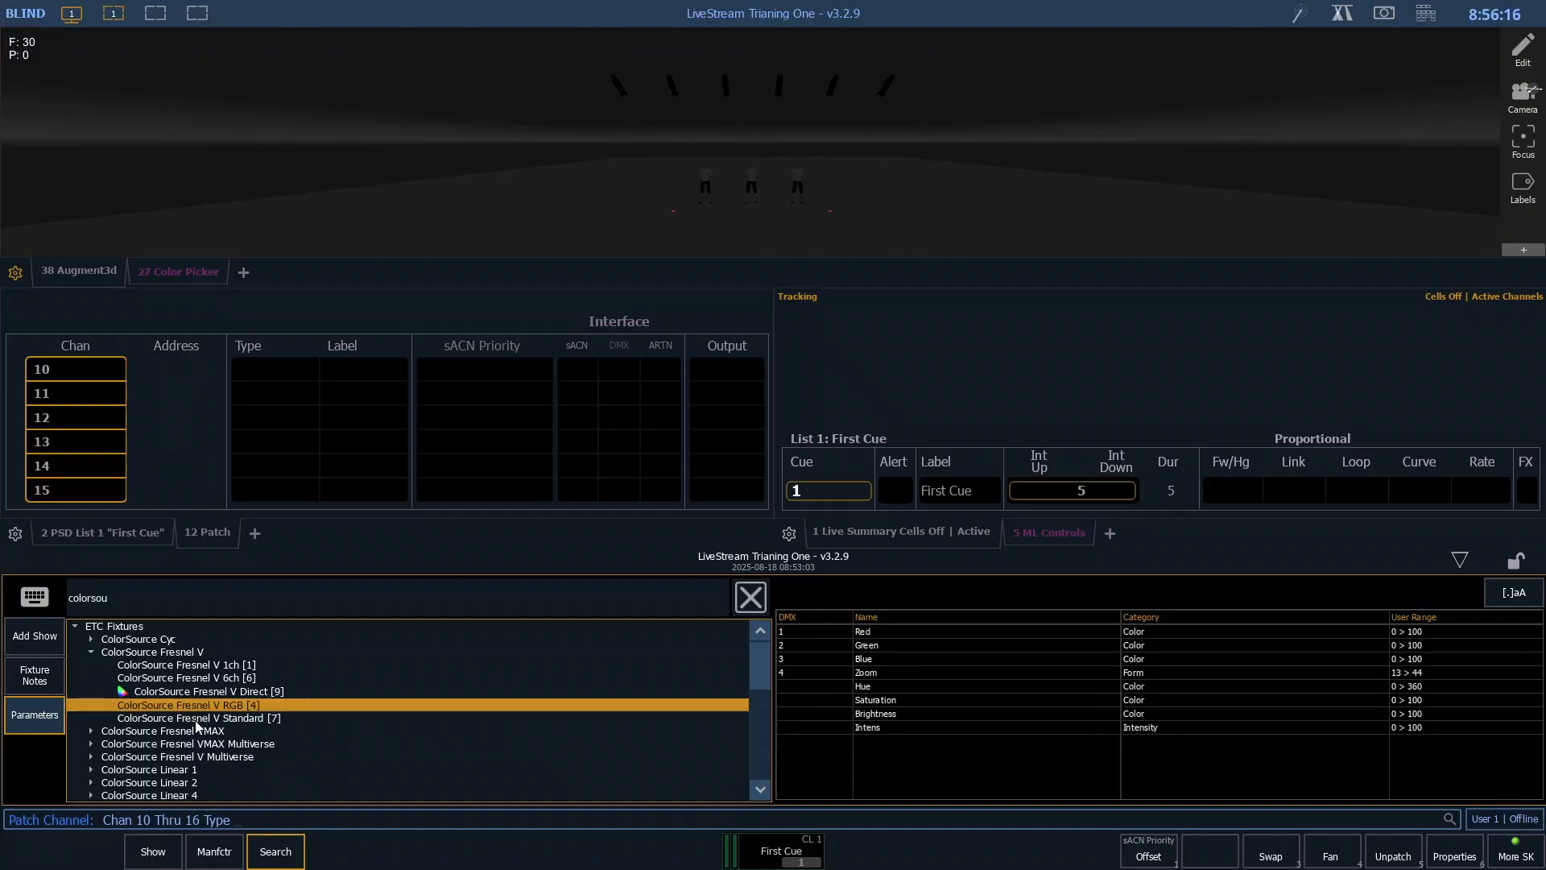
{"action": "left_click", "coordinate": [195, 720]}
{"action": "left_click", "coordinate": [199, 700]}
{"action": "left_click", "coordinate": [243, 718]}
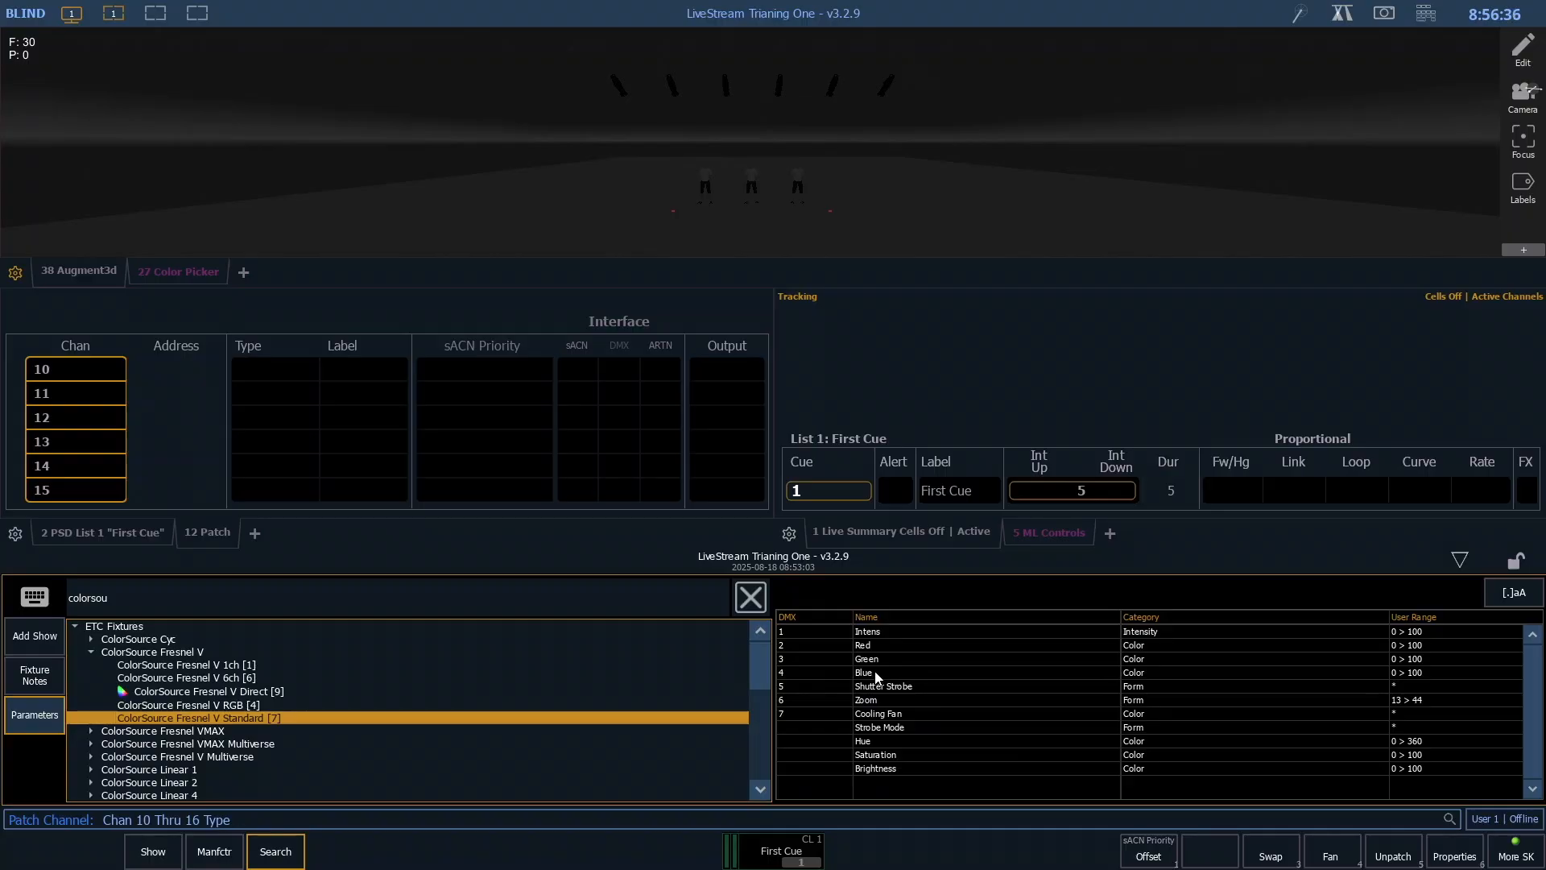
{"action": "left_click", "coordinate": [210, 708]}
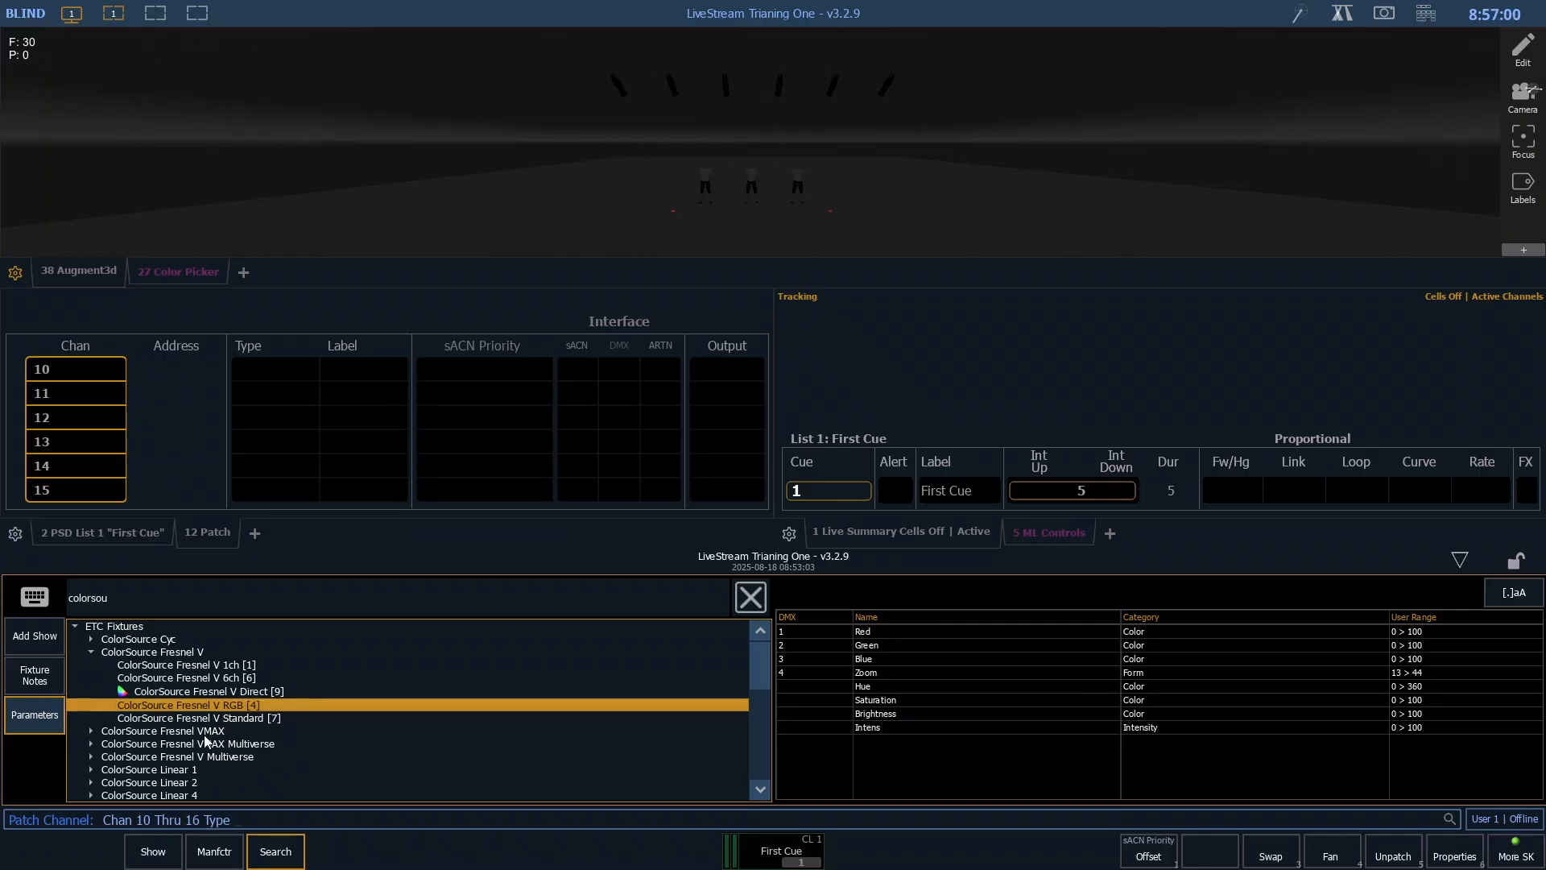
- Read the fixture notes for the ColorSource Fresnel V RGB and Direct modes, and return to the parameter list
{"action": "left_click", "coordinate": [40, 683]}
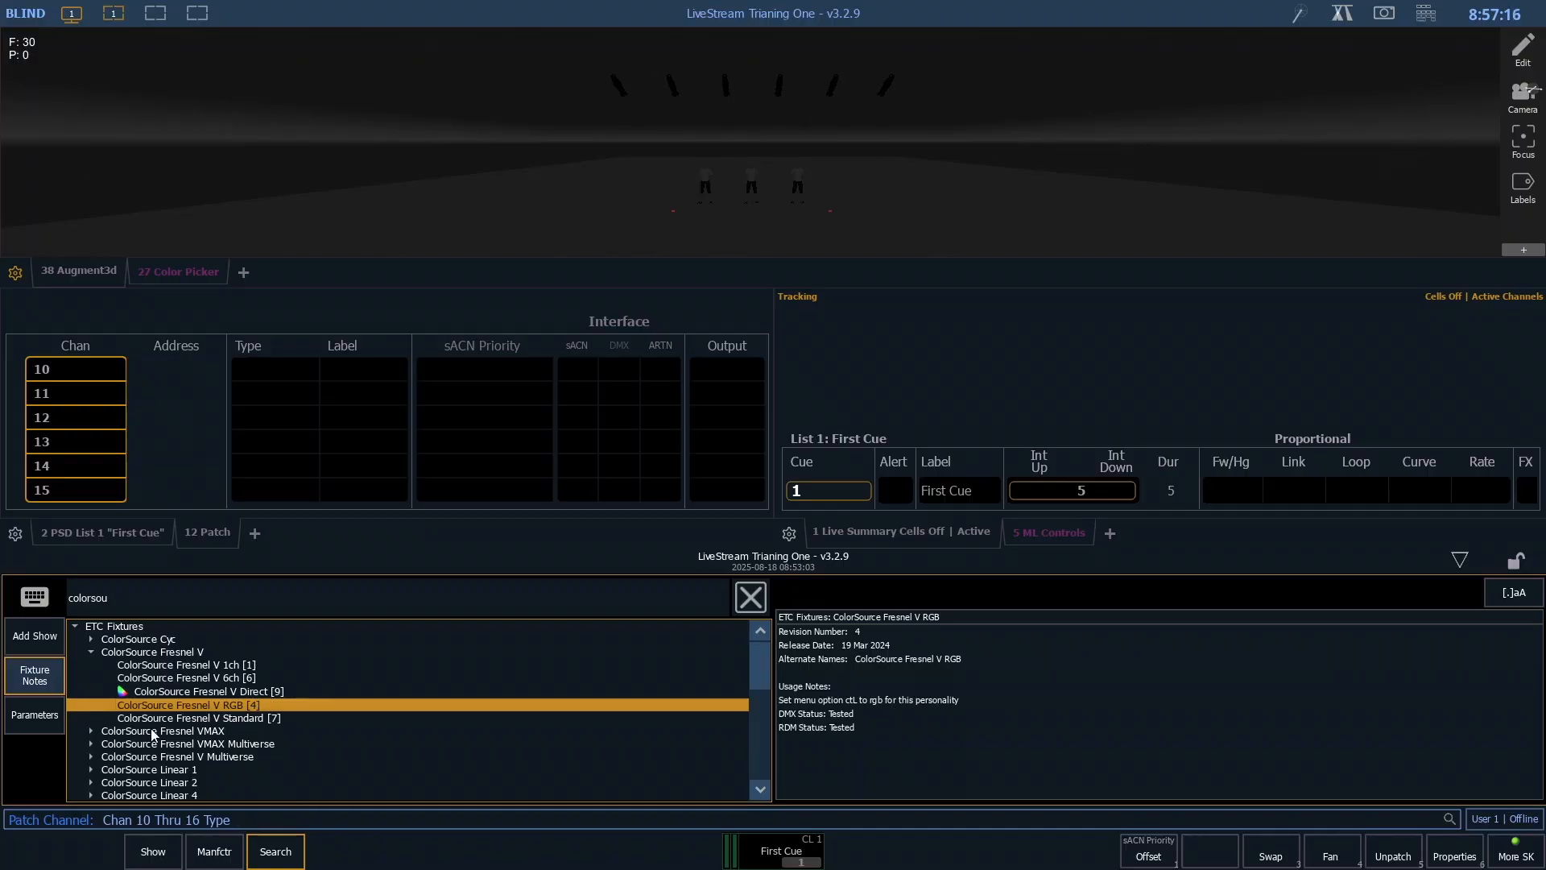
{"action": "left_click", "coordinate": [179, 692]}
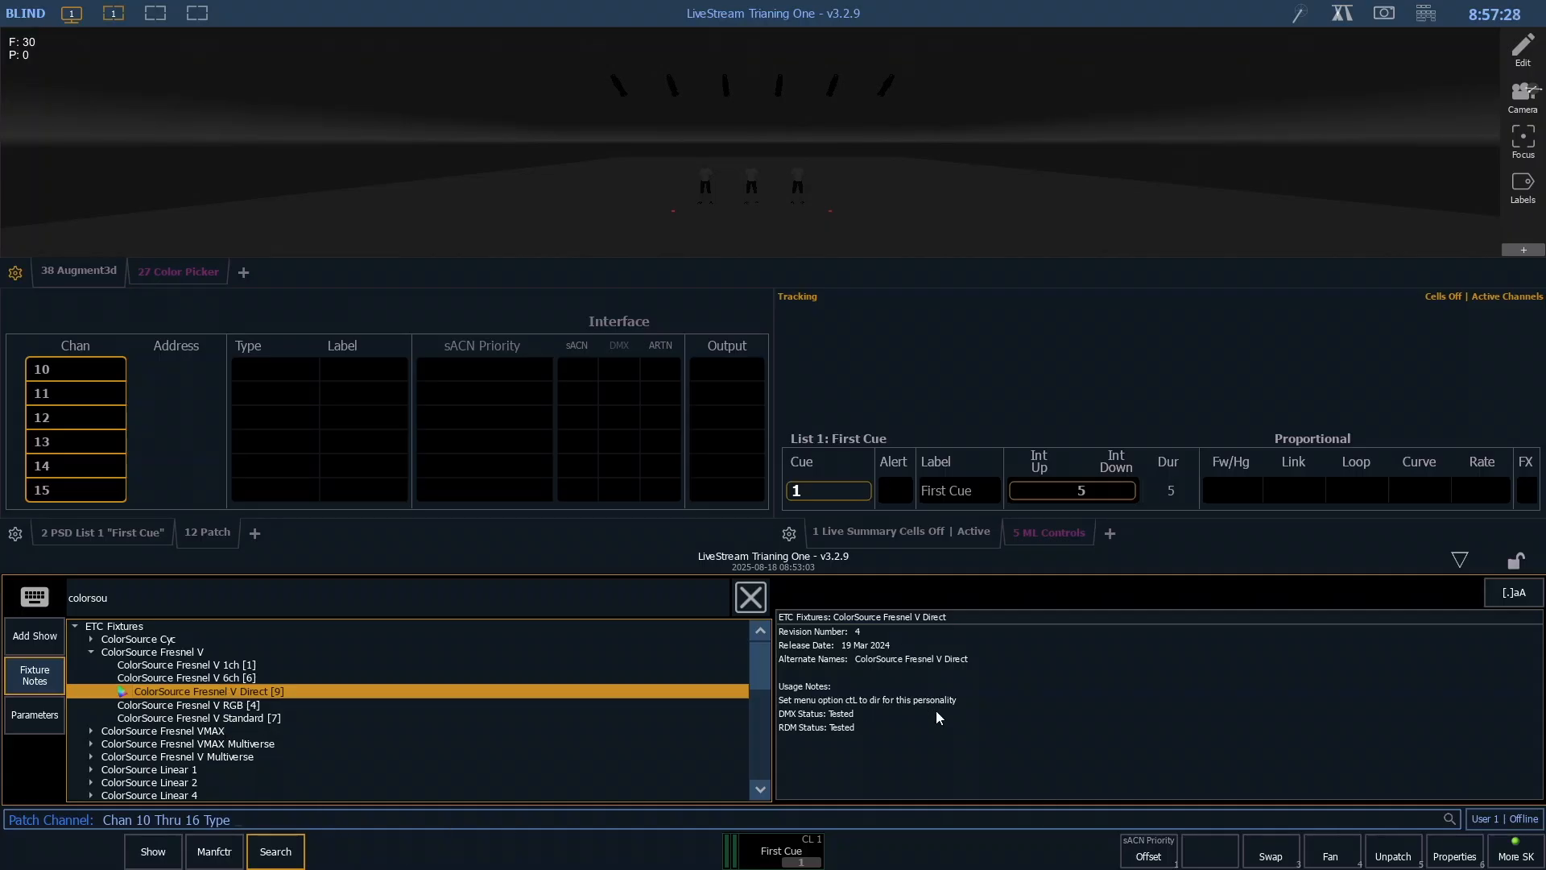
{"action": "left_click", "coordinate": [49, 723]}
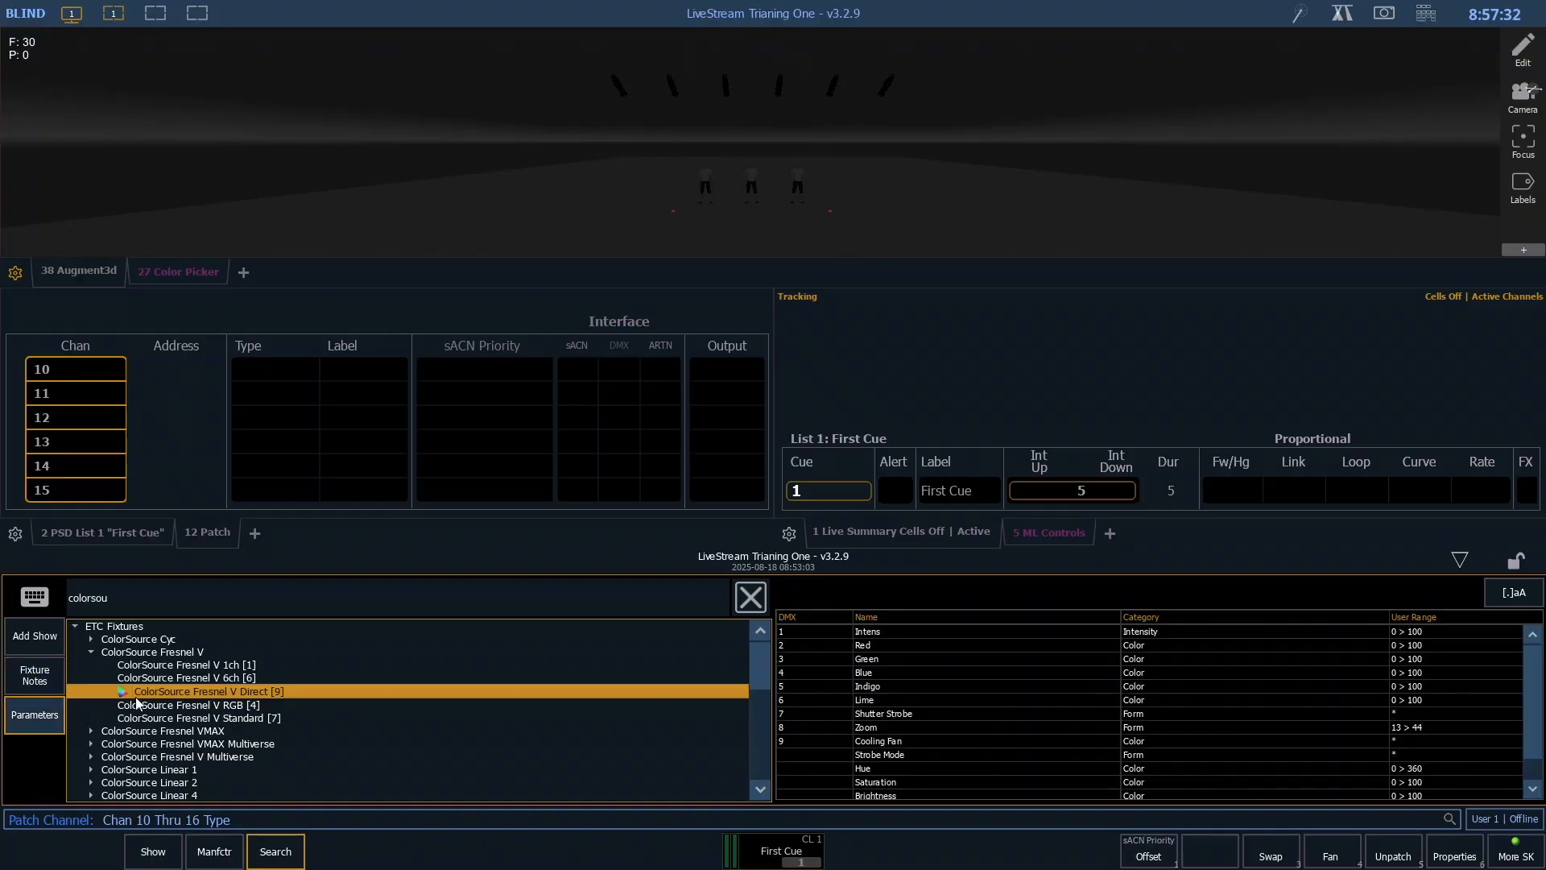
- Compare the 1ch and Direct modes once more and assign ColorSource Fresnel V Direct [9] to channels 10 through 16
{"action": "left_click", "coordinate": [187, 665]}
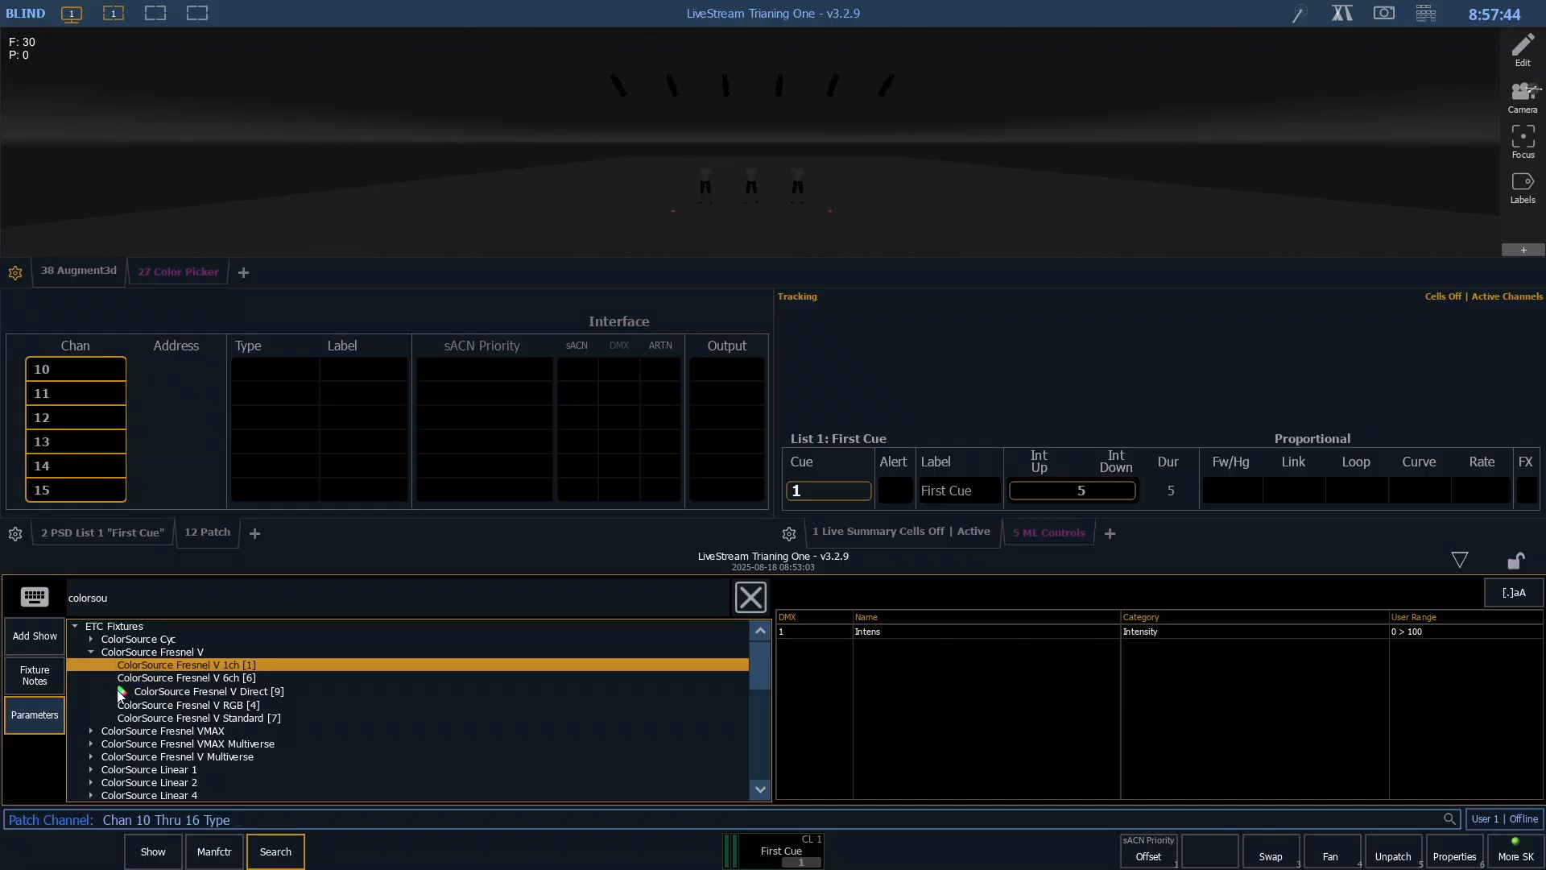
{"action": "left_click", "coordinate": [161, 690]}
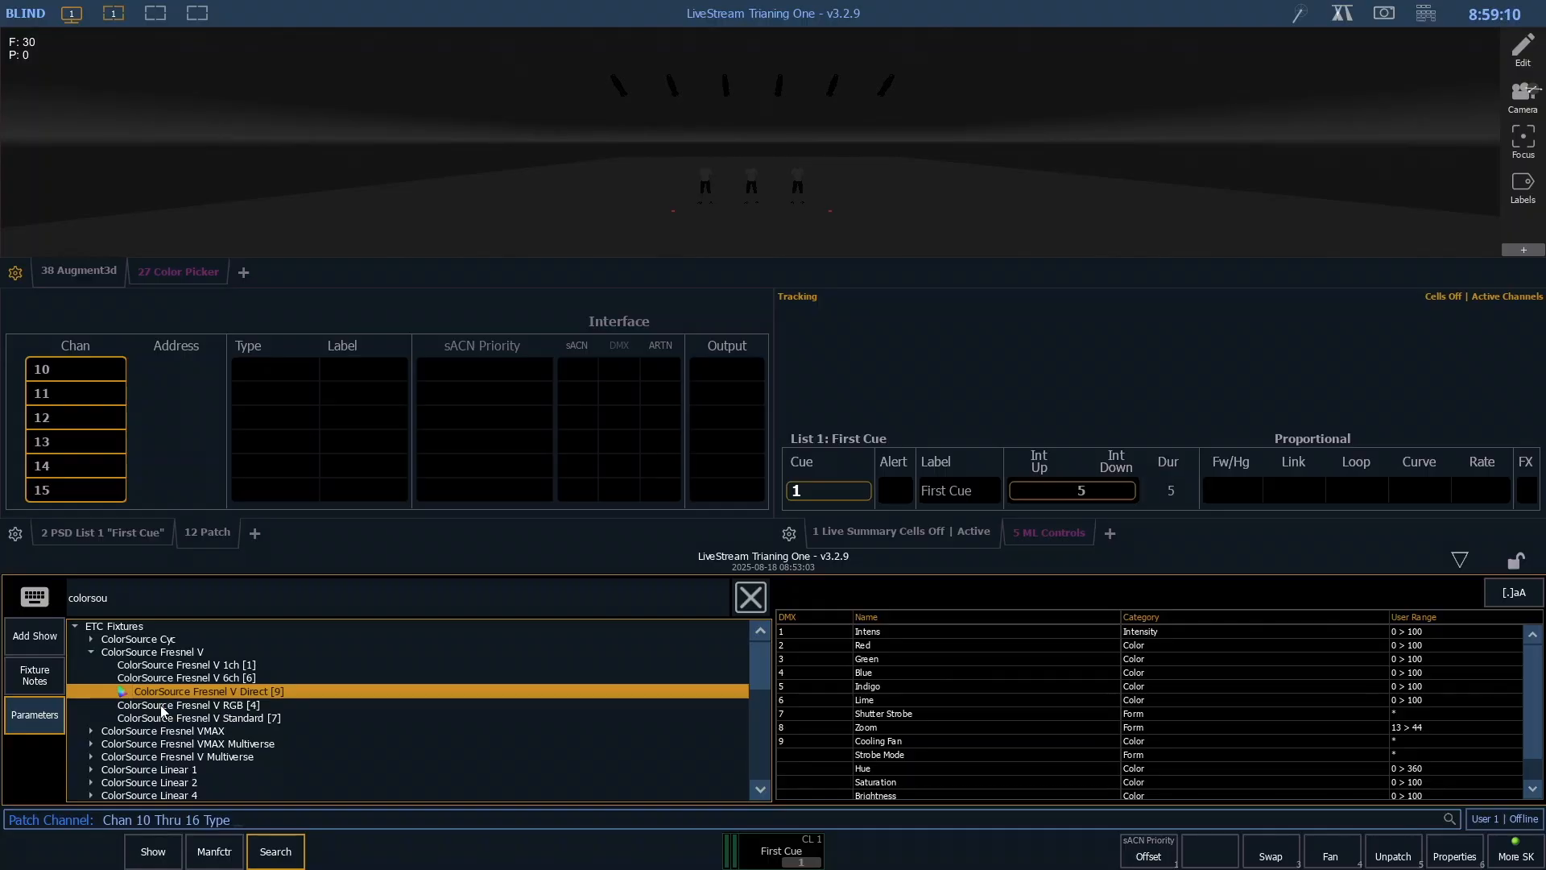
{"action": "left_click", "coordinate": [180, 665]}
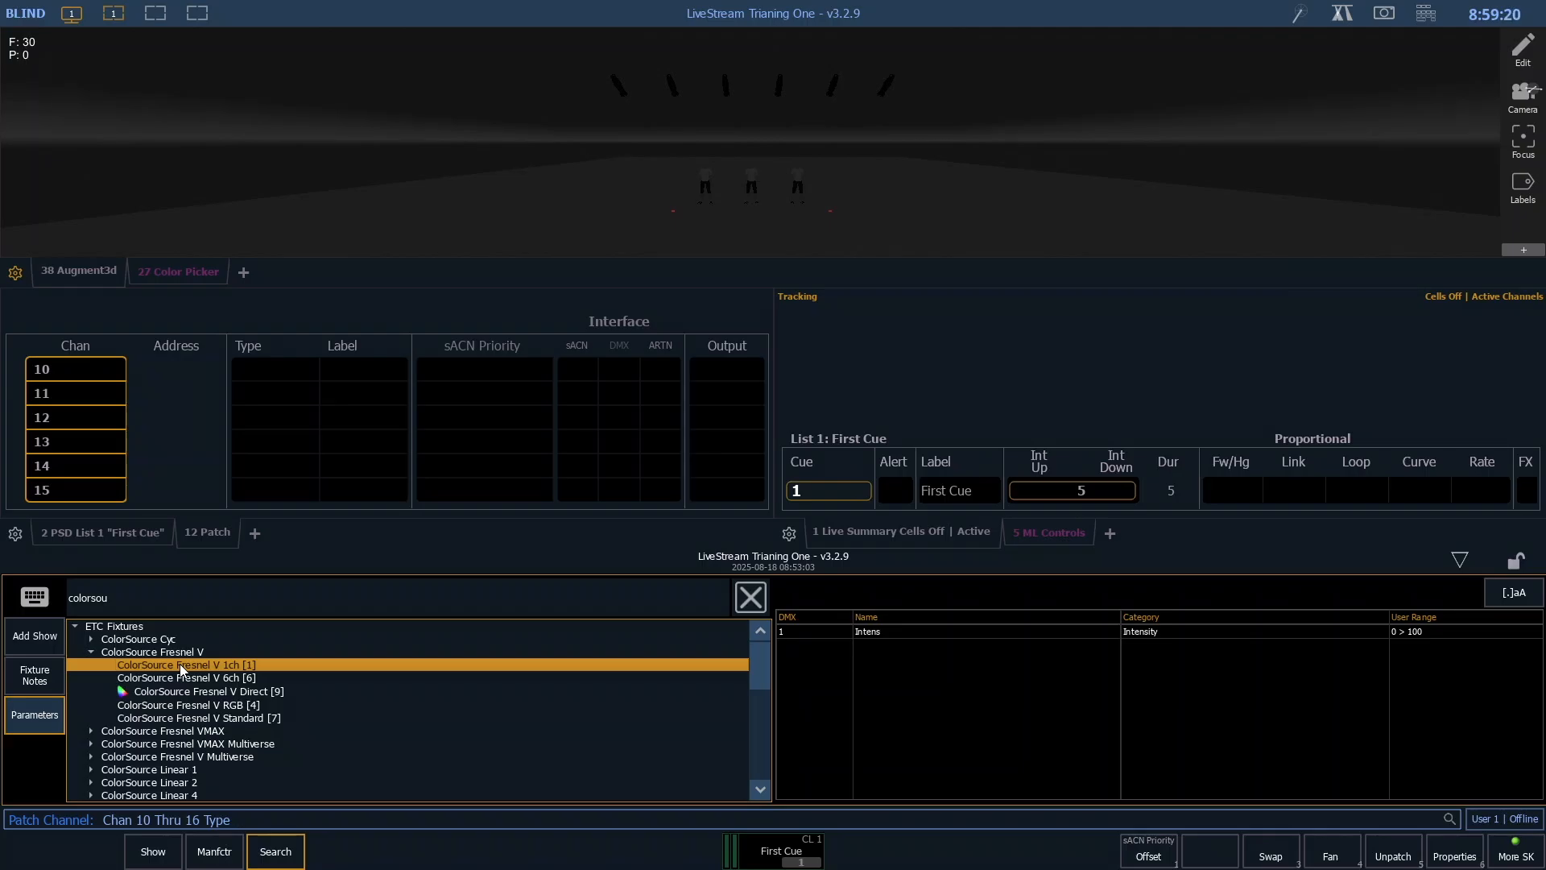
{"action": "left_click", "coordinate": [122, 693]}
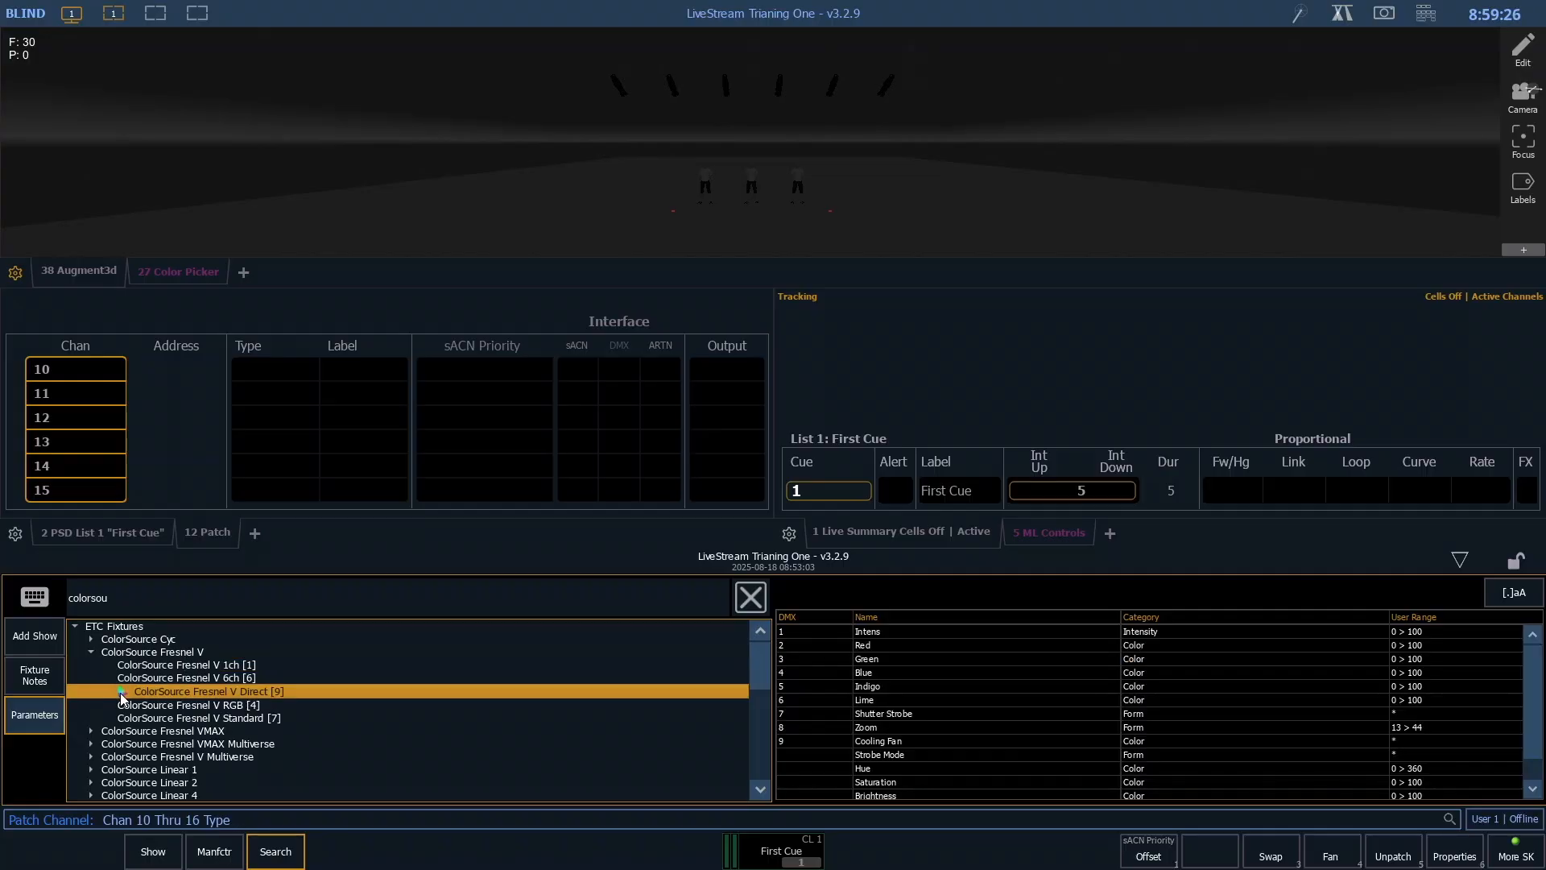
{"action": "left_click", "coordinate": [284, 696]}
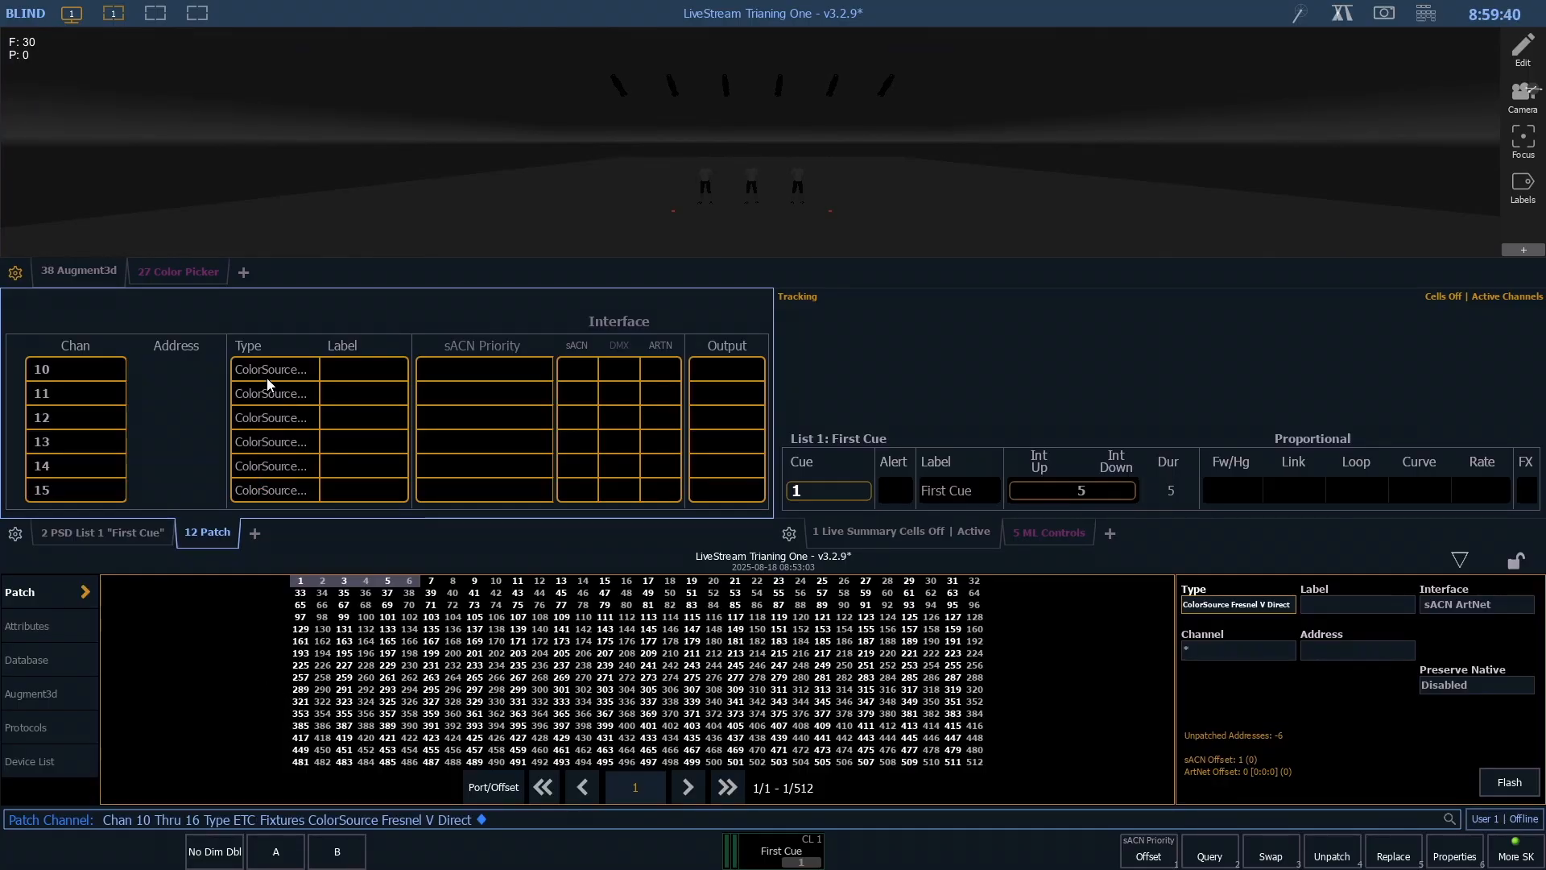
- Label channels 10 through 16 as Backlight Wash
{"action": "key", "text": "l"}
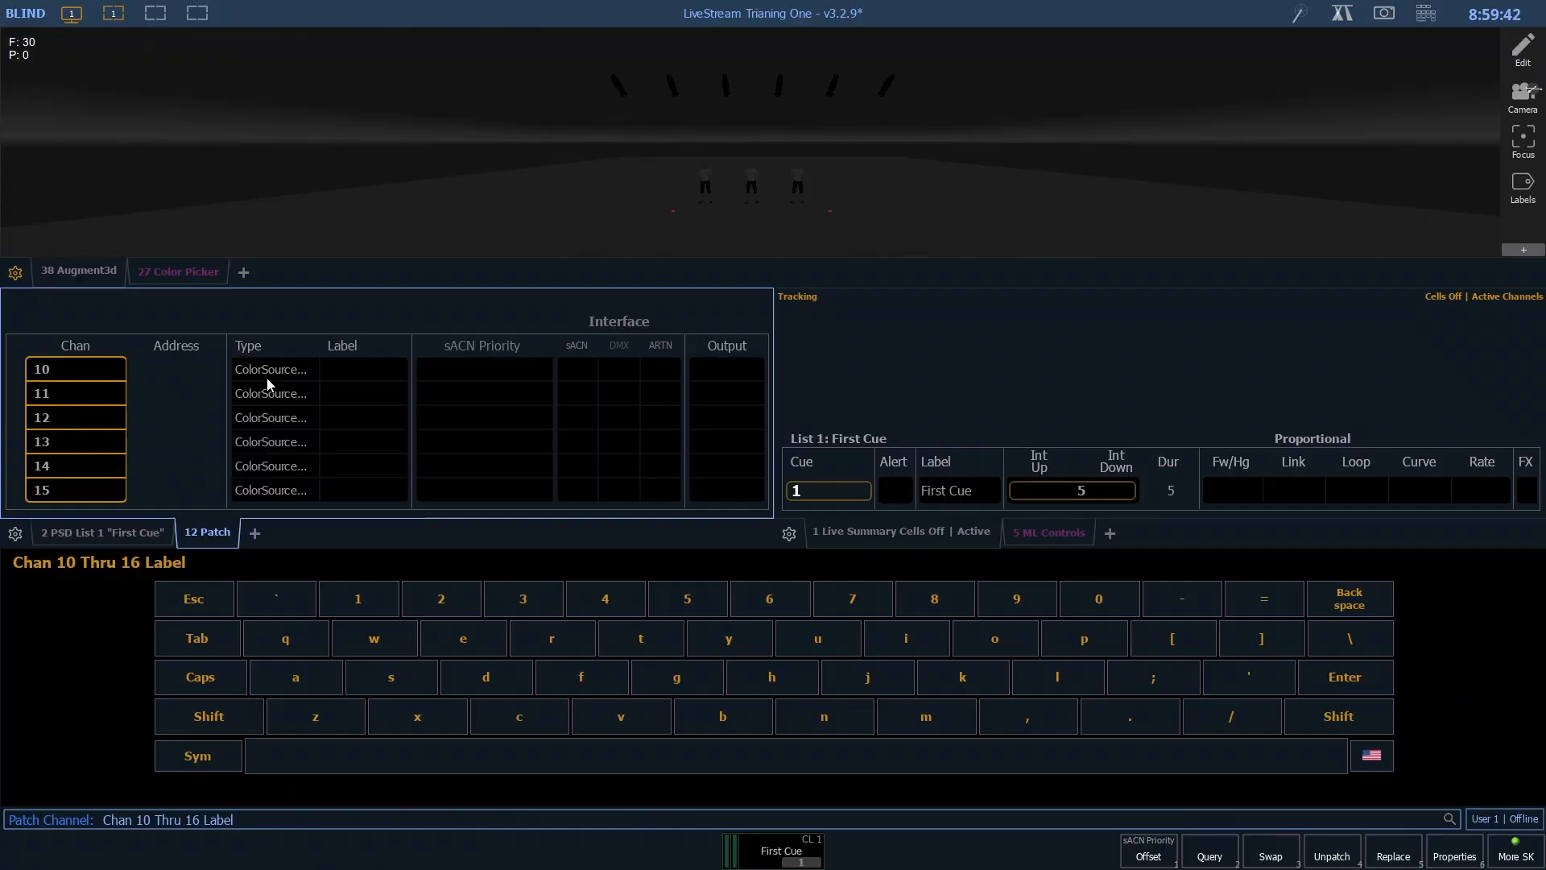
{"action": "type", "text": "Backla"}
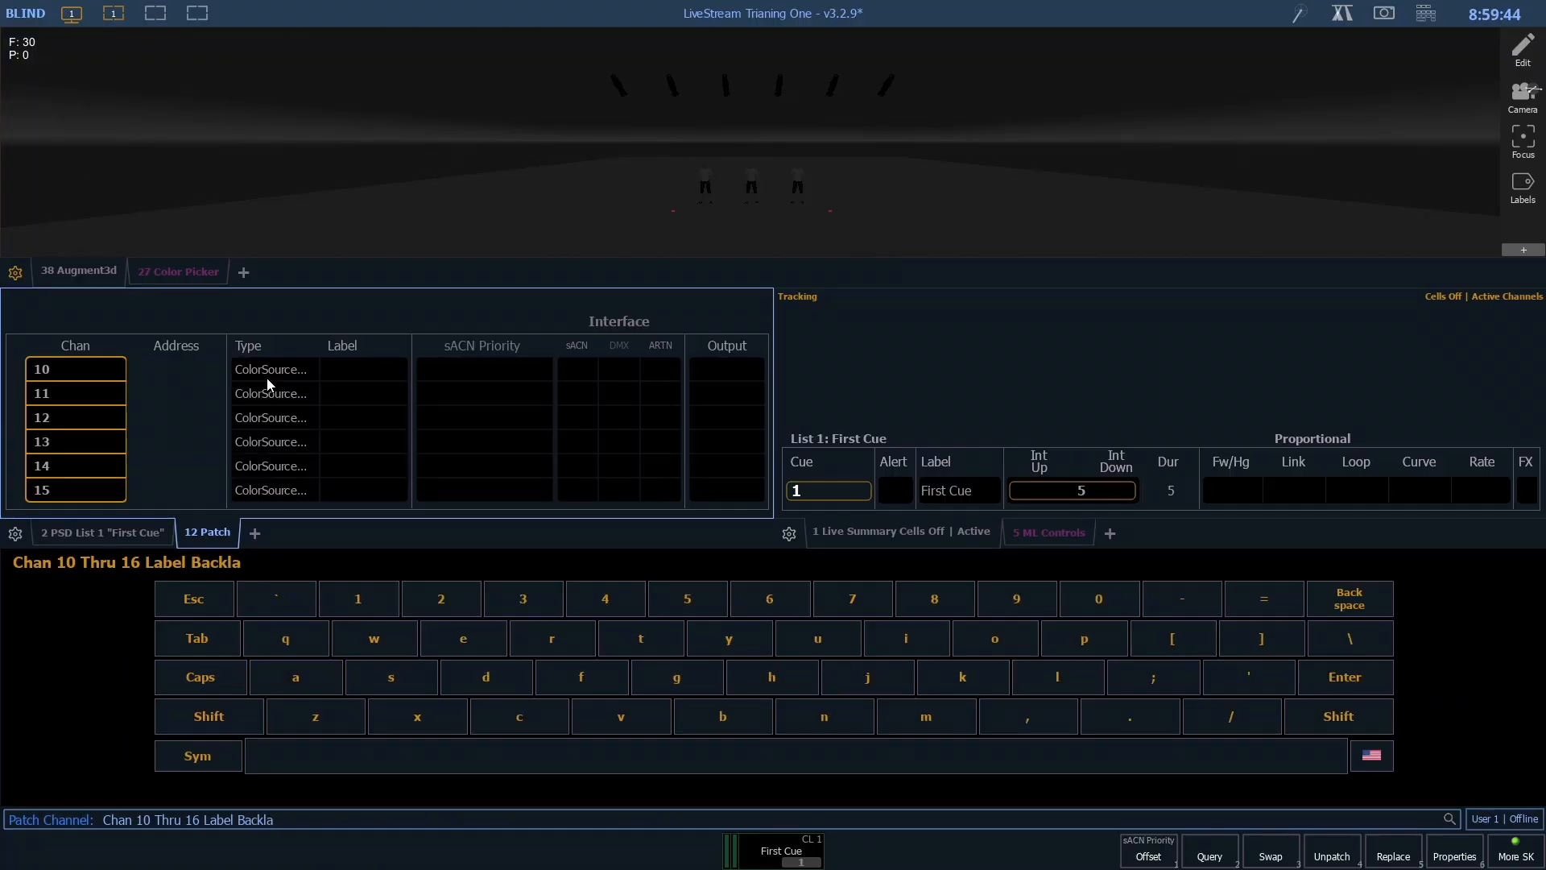
{"action": "key", "text": "BackSpace"}
{"action": "type", "text": "ight"}
{"action": "key", "text": "shift"}
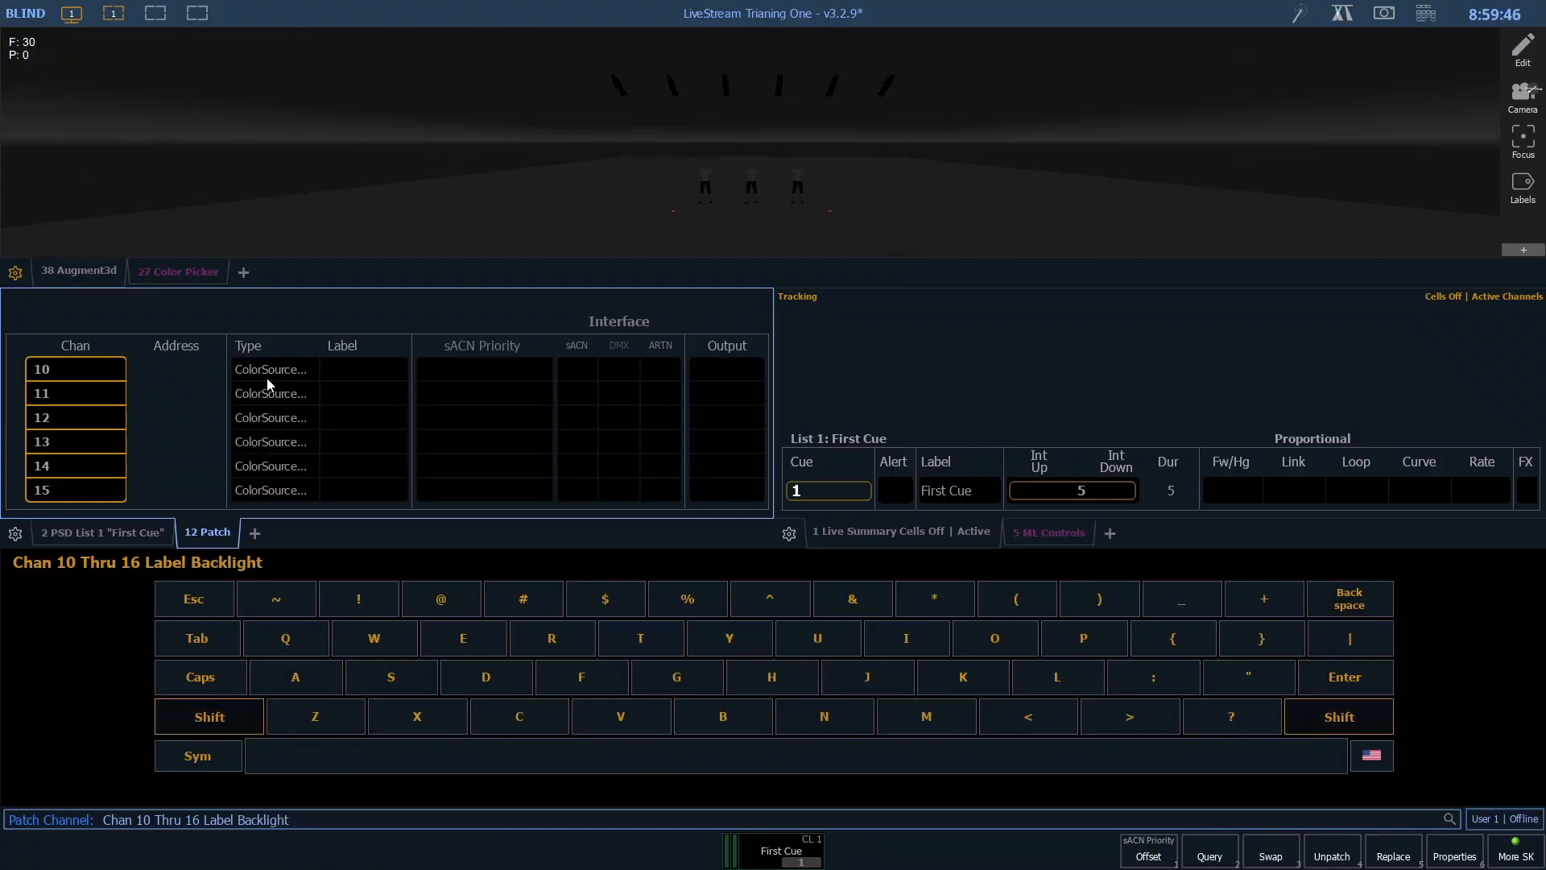
{"action": "type", "text": "Wash"}
{"action": "key", "text": "Return"}
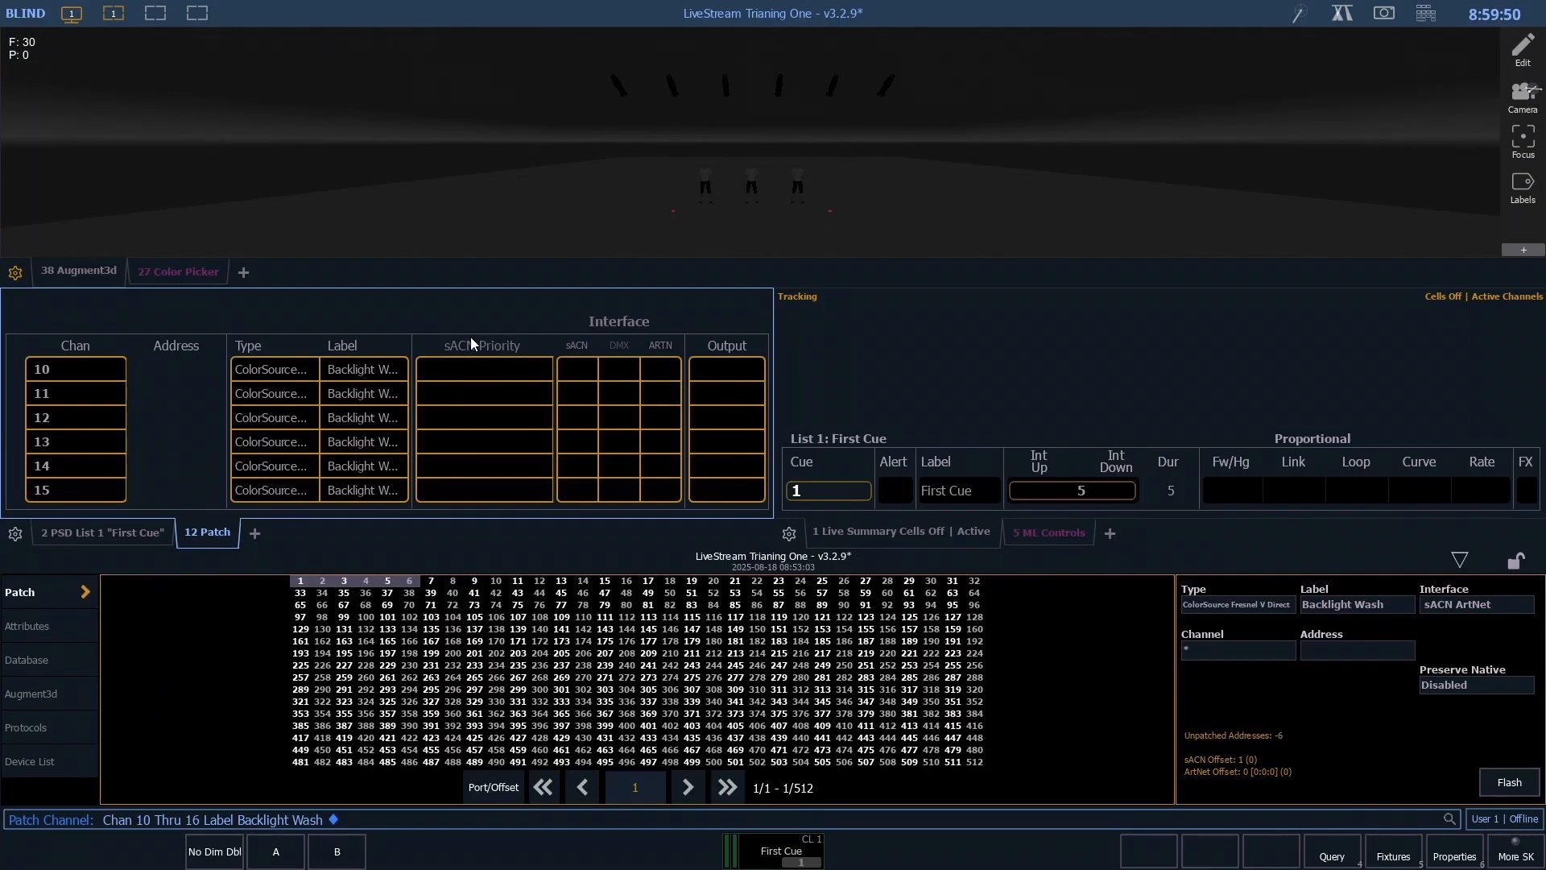
- Patch channels 10 through 16 starting at address 2/1
{"action": "scroll", "coordinate": [423, 399], "scroll_direction": "up", "scroll_amount": 2}
{"action": "scroll", "coordinate": [425, 399], "scroll_direction": "down", "scroll_amount": 2}
{"action": "scroll", "coordinate": [428, 403], "scroll_direction": "up", "scroll_amount": 1}
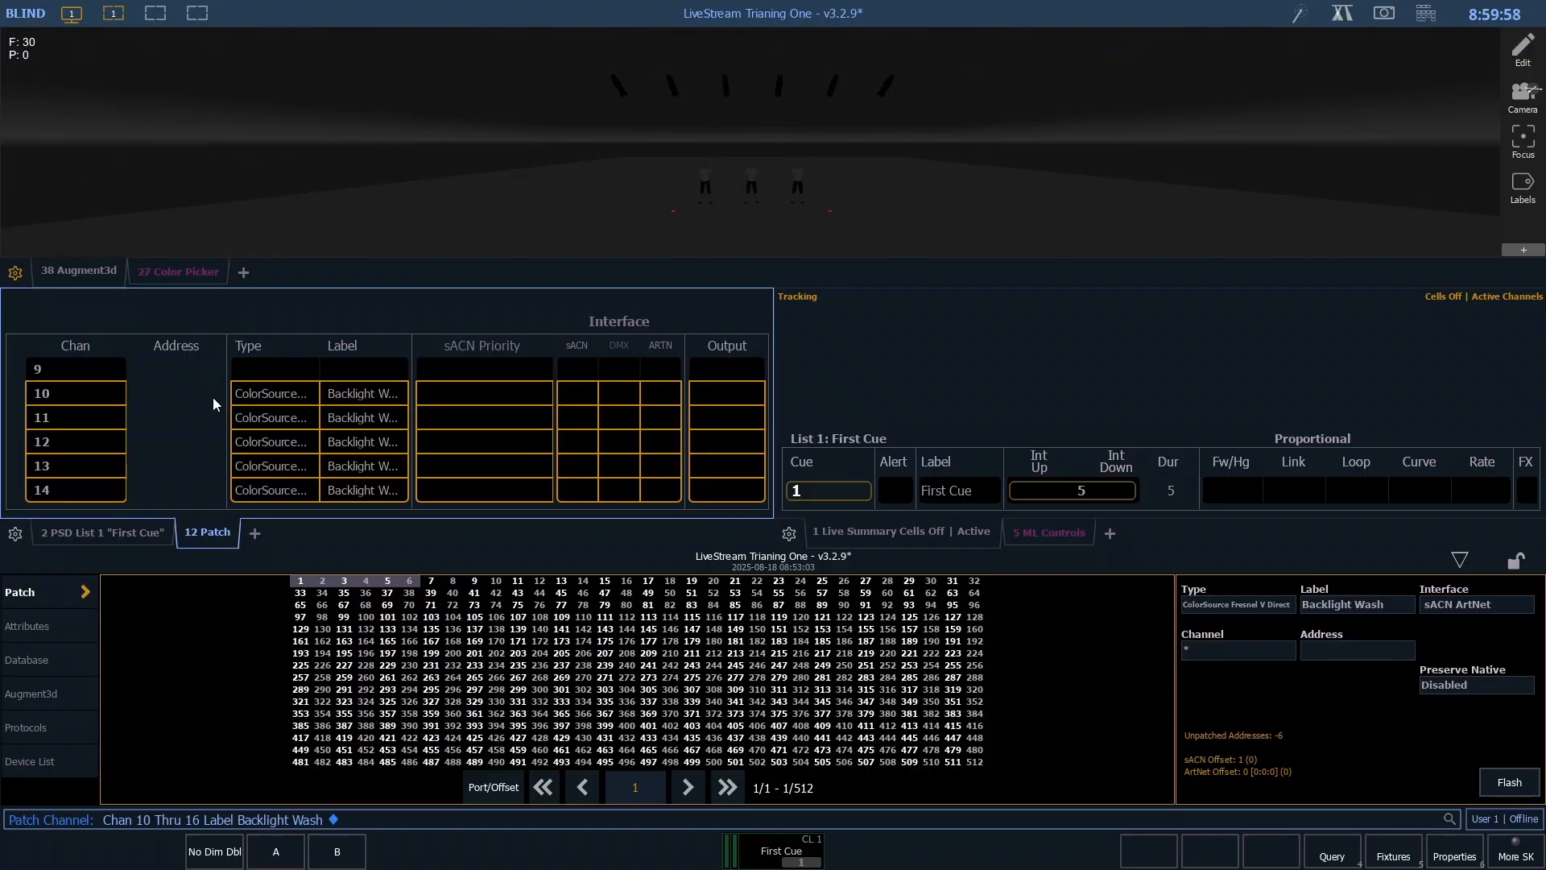
{"action": "type", "text": "a"}
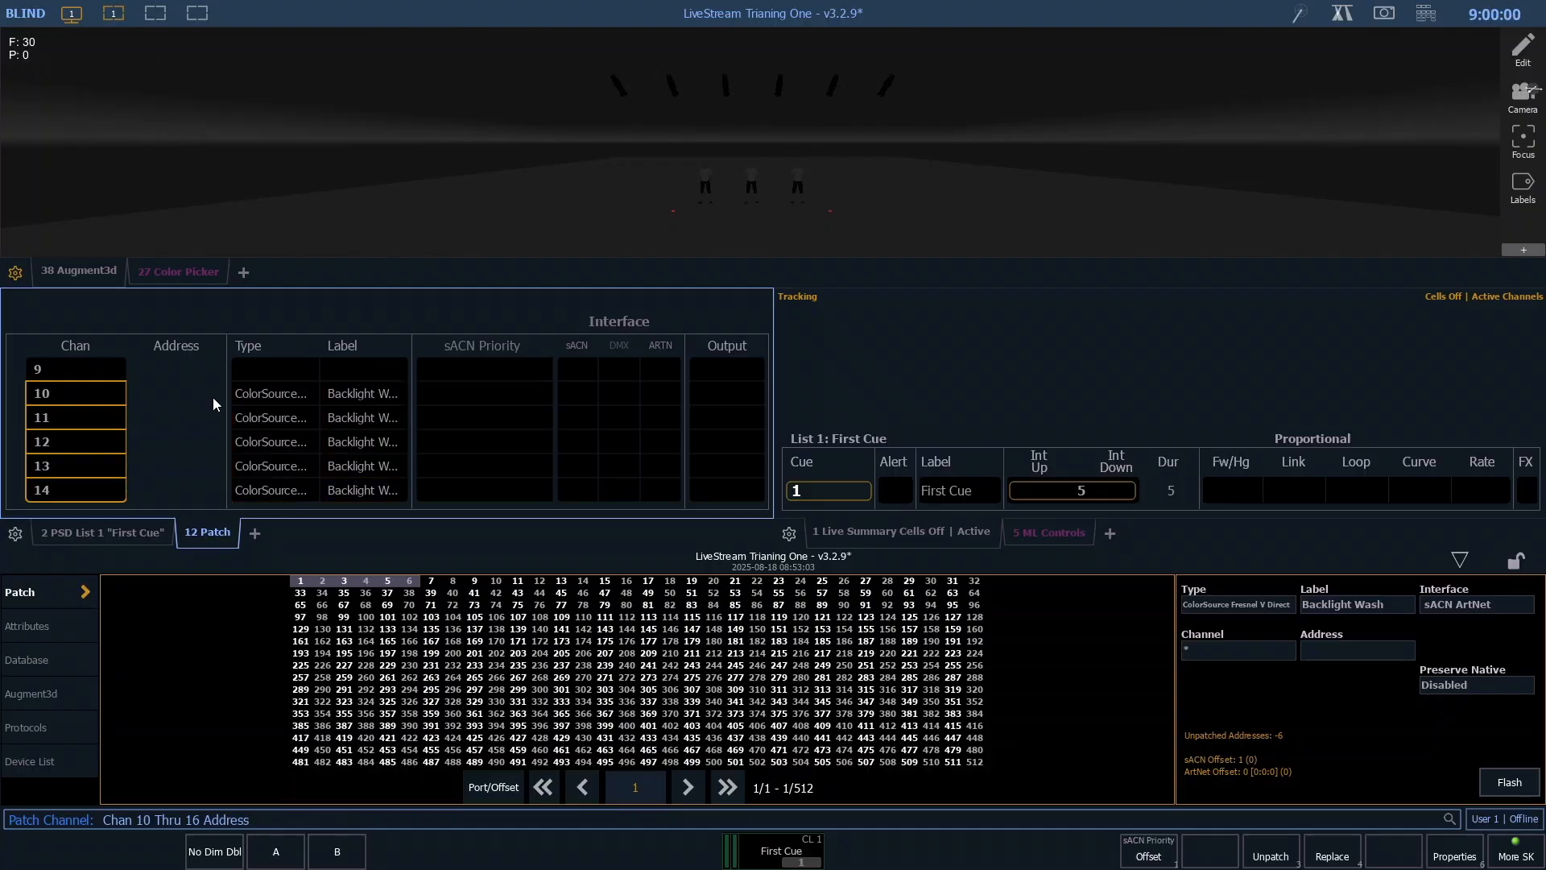
{"action": "type", "text": "2/1"}
{"action": "key", "text": "Return"}
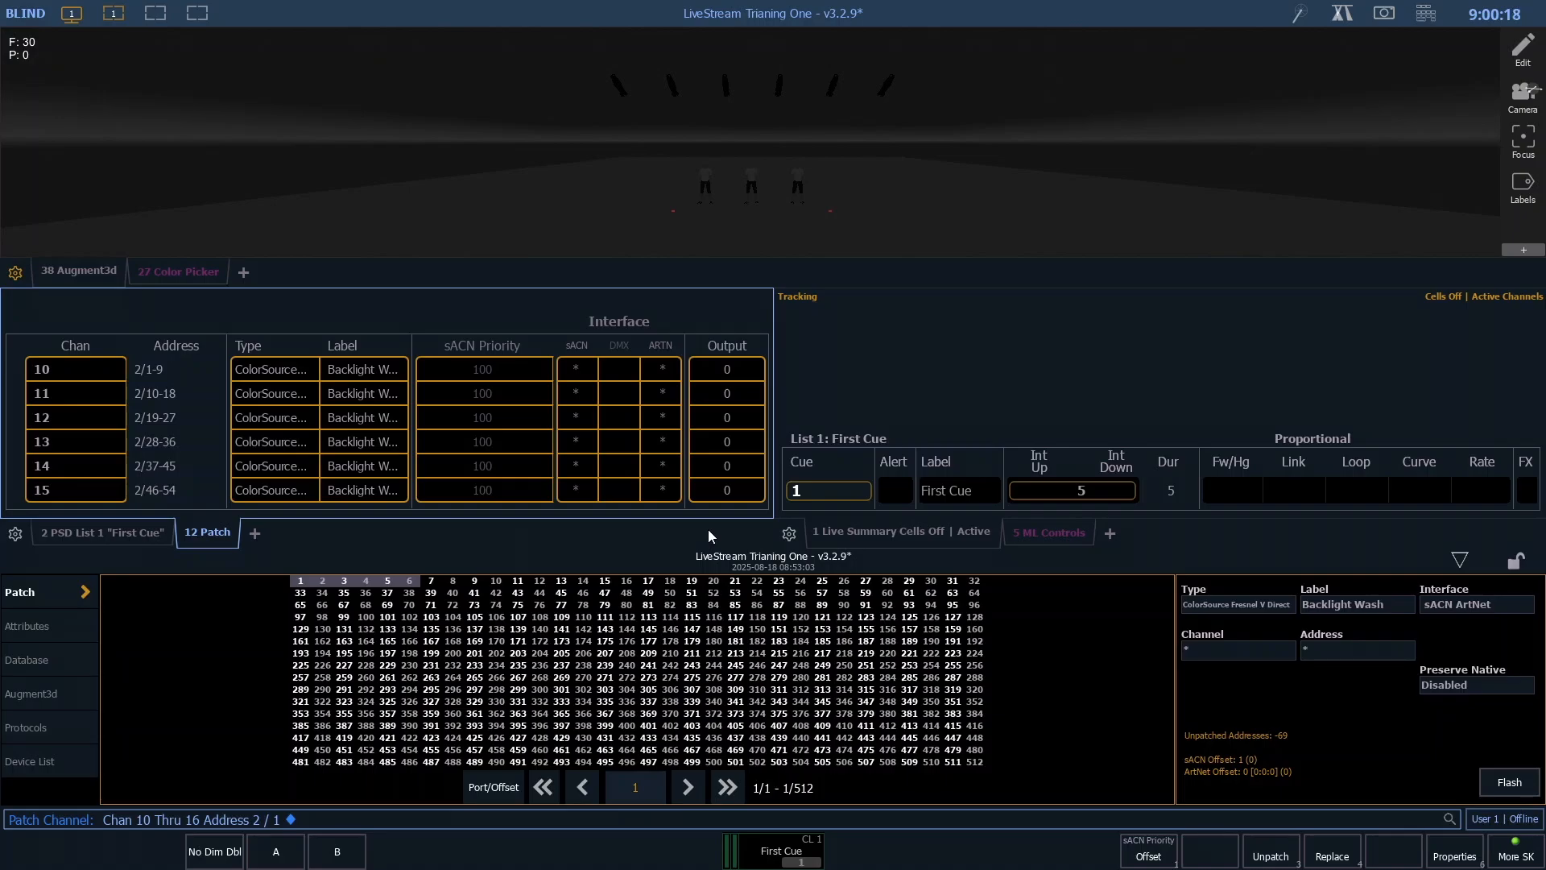
- Repatch channels 10 through 16 starting at address 2/10 with an offset of 1, overwriting the addresses already in use
{"action": "key", "text": "BackSpace"}
{"action": "key", "text": "BackSpace"}
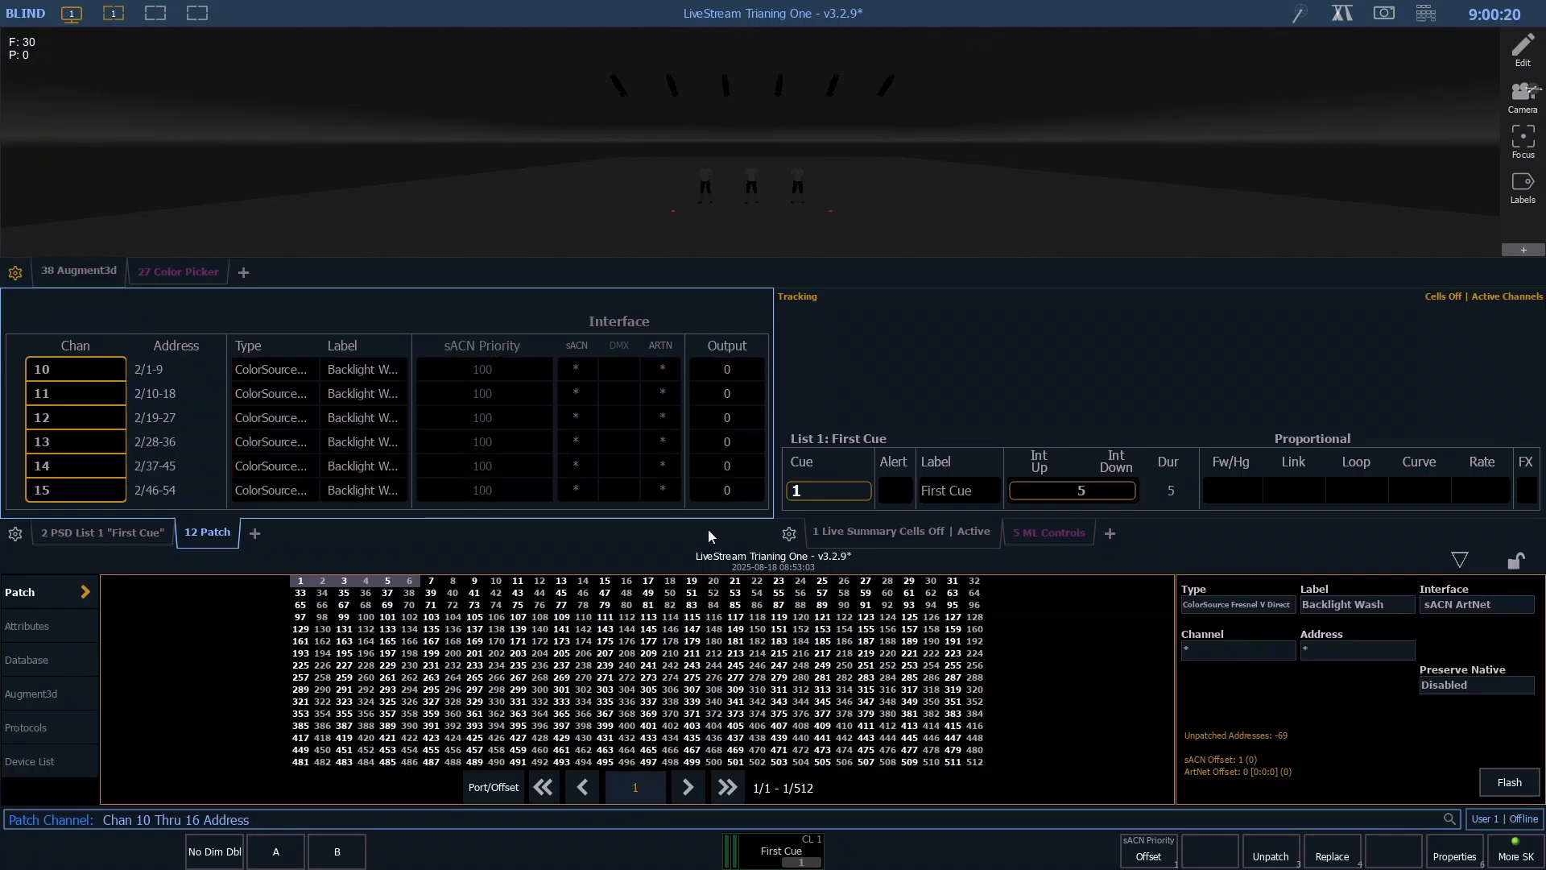
{"action": "type", "text": "/ 10"}
{"action": "left_click", "coordinate": [1148, 857]}
{"action": "type", "text": "1"}
{"action": "key", "text": "Return"}
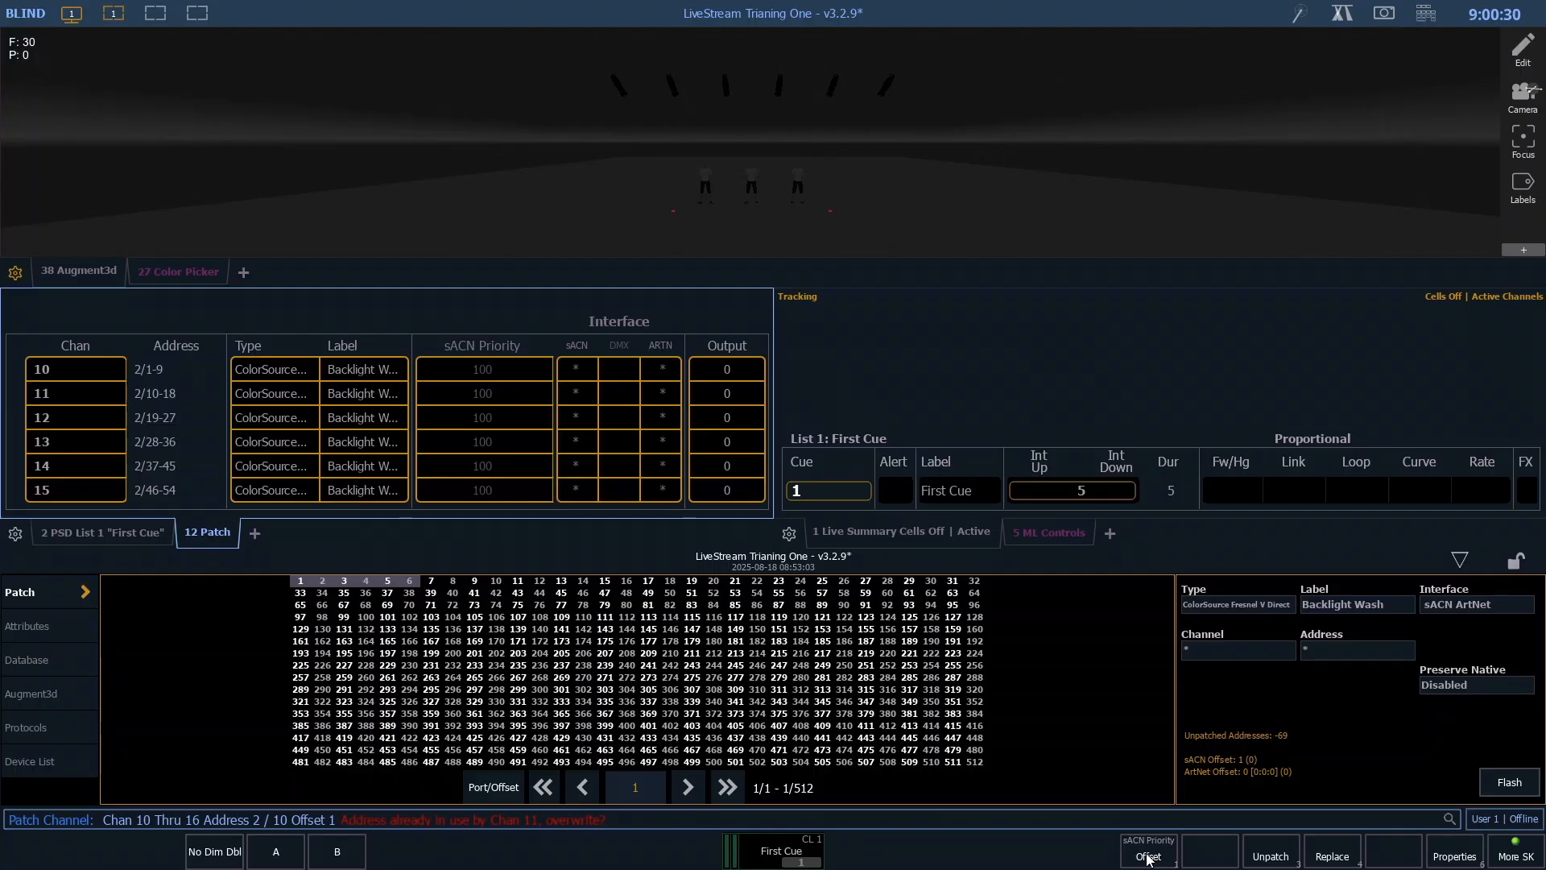
{"action": "key", "text": "Return"}
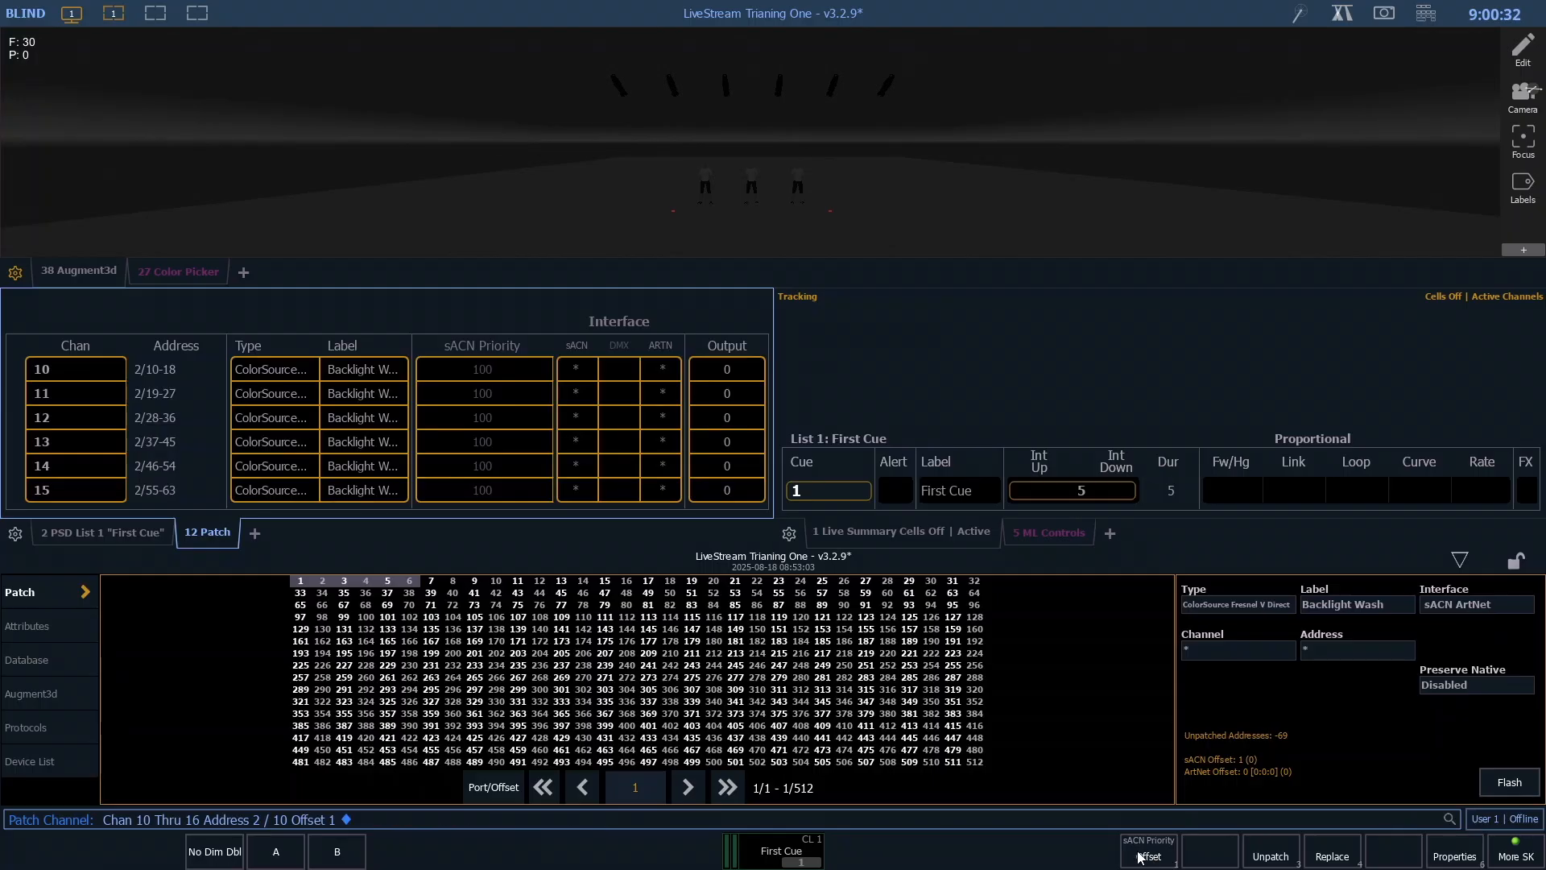
{"action": "left_click", "coordinate": [1518, 859]}
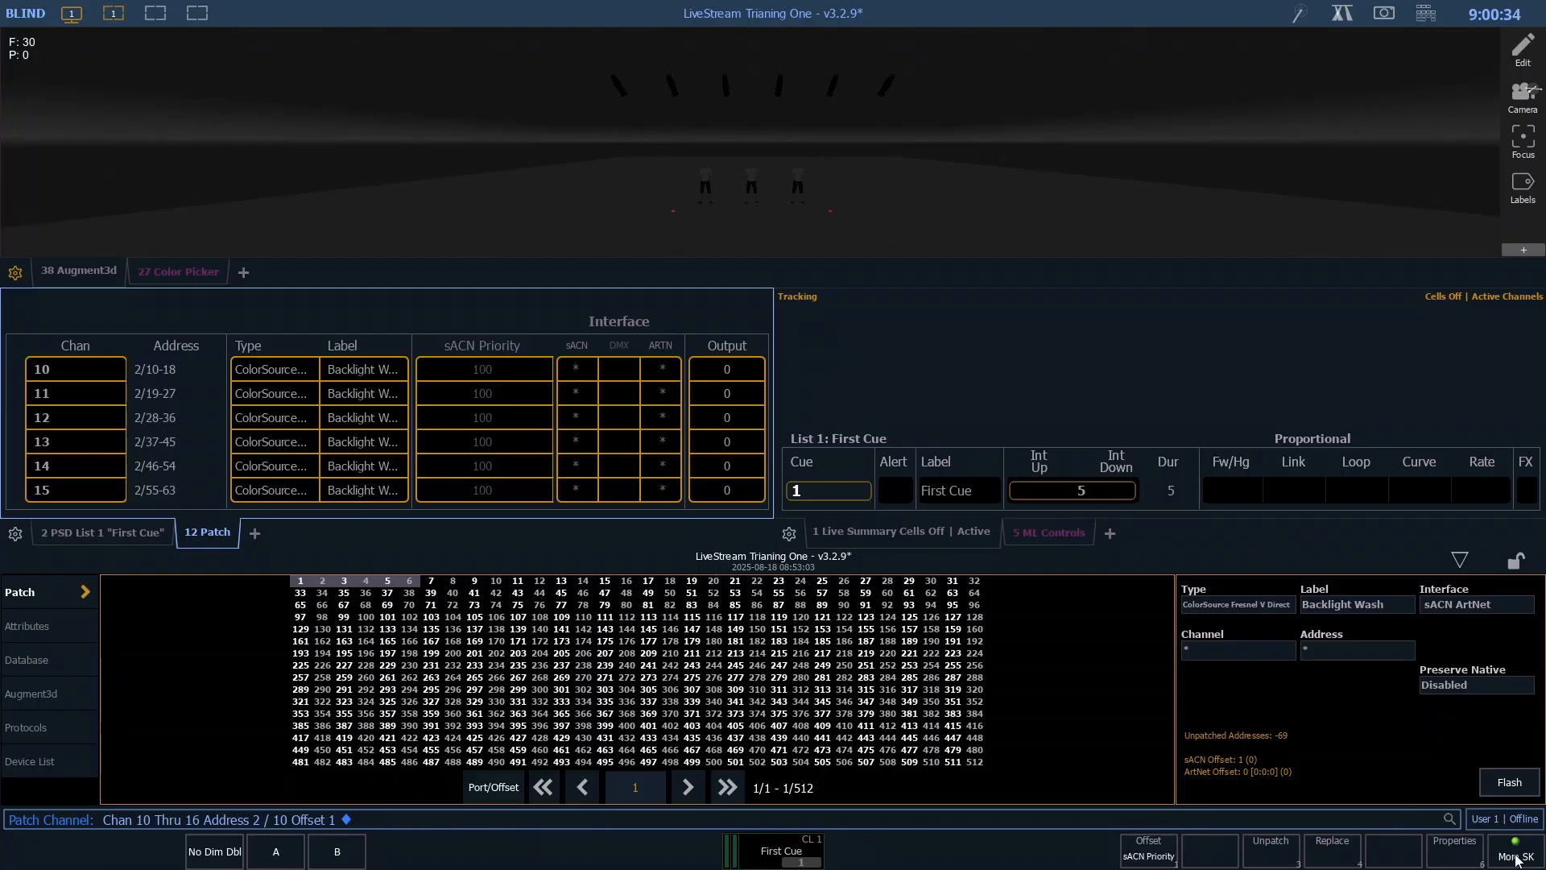
{"action": "left_click", "coordinate": [1517, 858]}
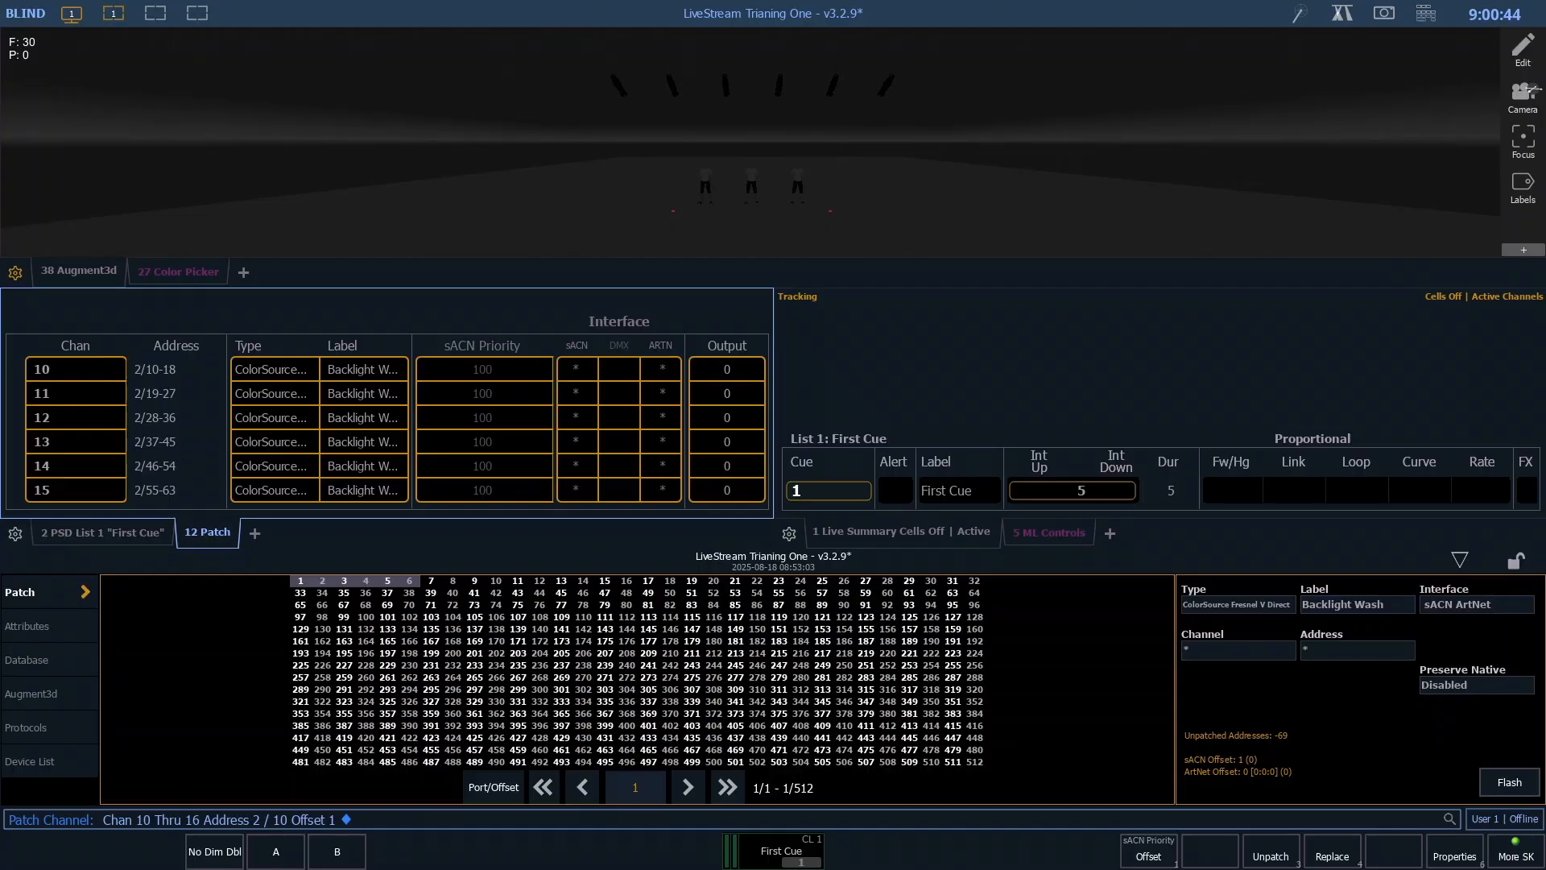
- Try patching channels 10 through 16 with the address entry 2/10 + 1
{"action": "key", "text": "BackSpace"}
{"action": "key", "text": "BackSpace"}
{"action": "key", "text": "BackSpace"}
{"action": "key", "text": "BackSpace"}
{"action": "key", "text": "BackSpace"}
{"action": "key", "text": "BackSpace"}
{"action": "key", "text": "BackSpace"}
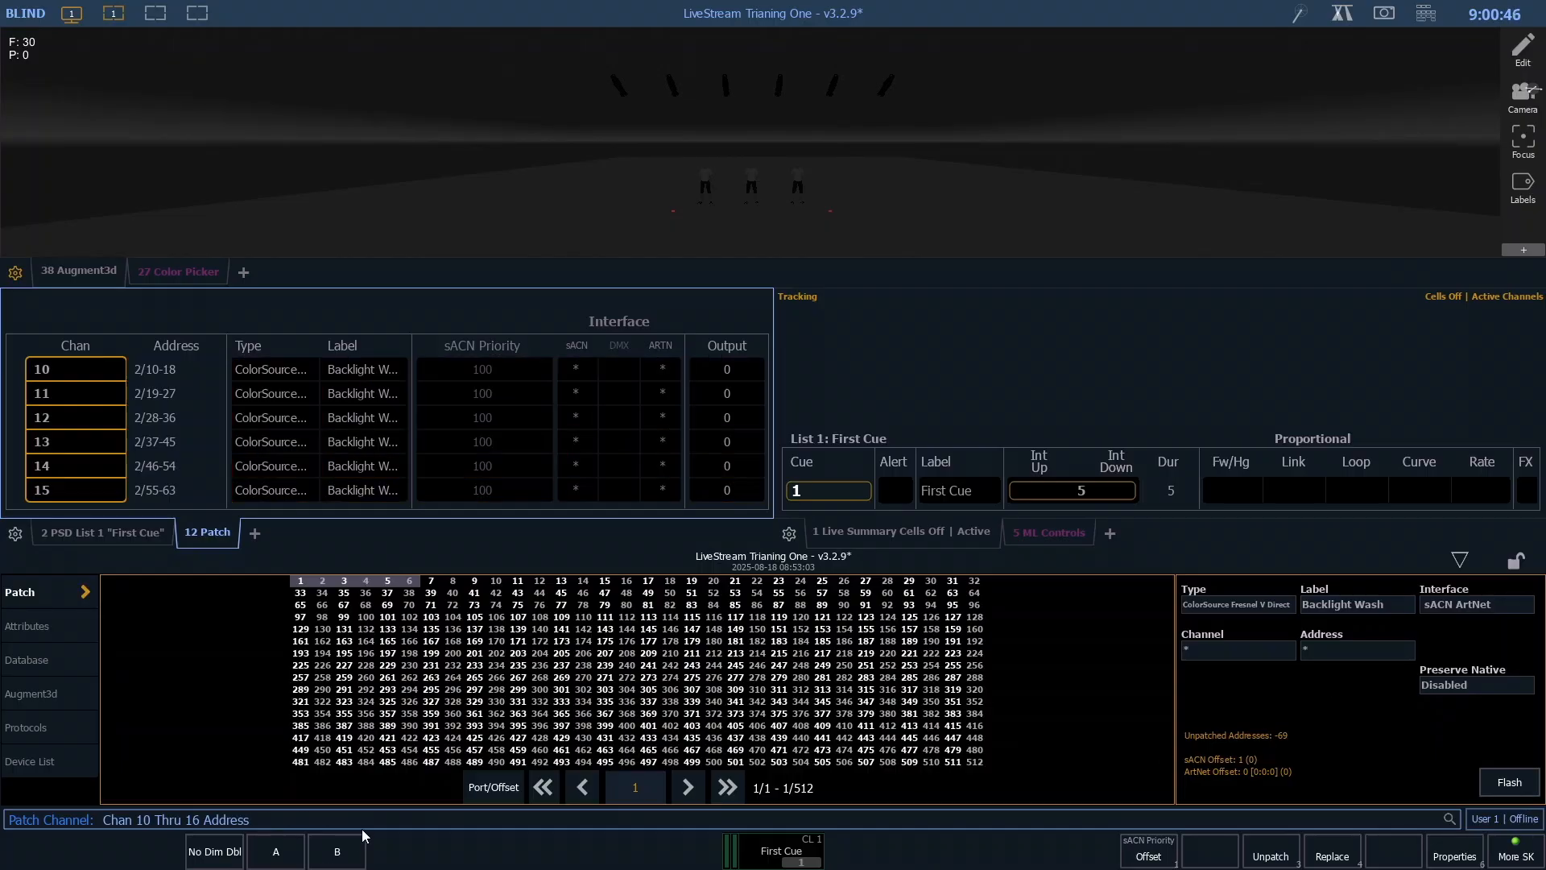
{"action": "type", "text": "10 + 1"}
{"action": "key", "text": "Return"}
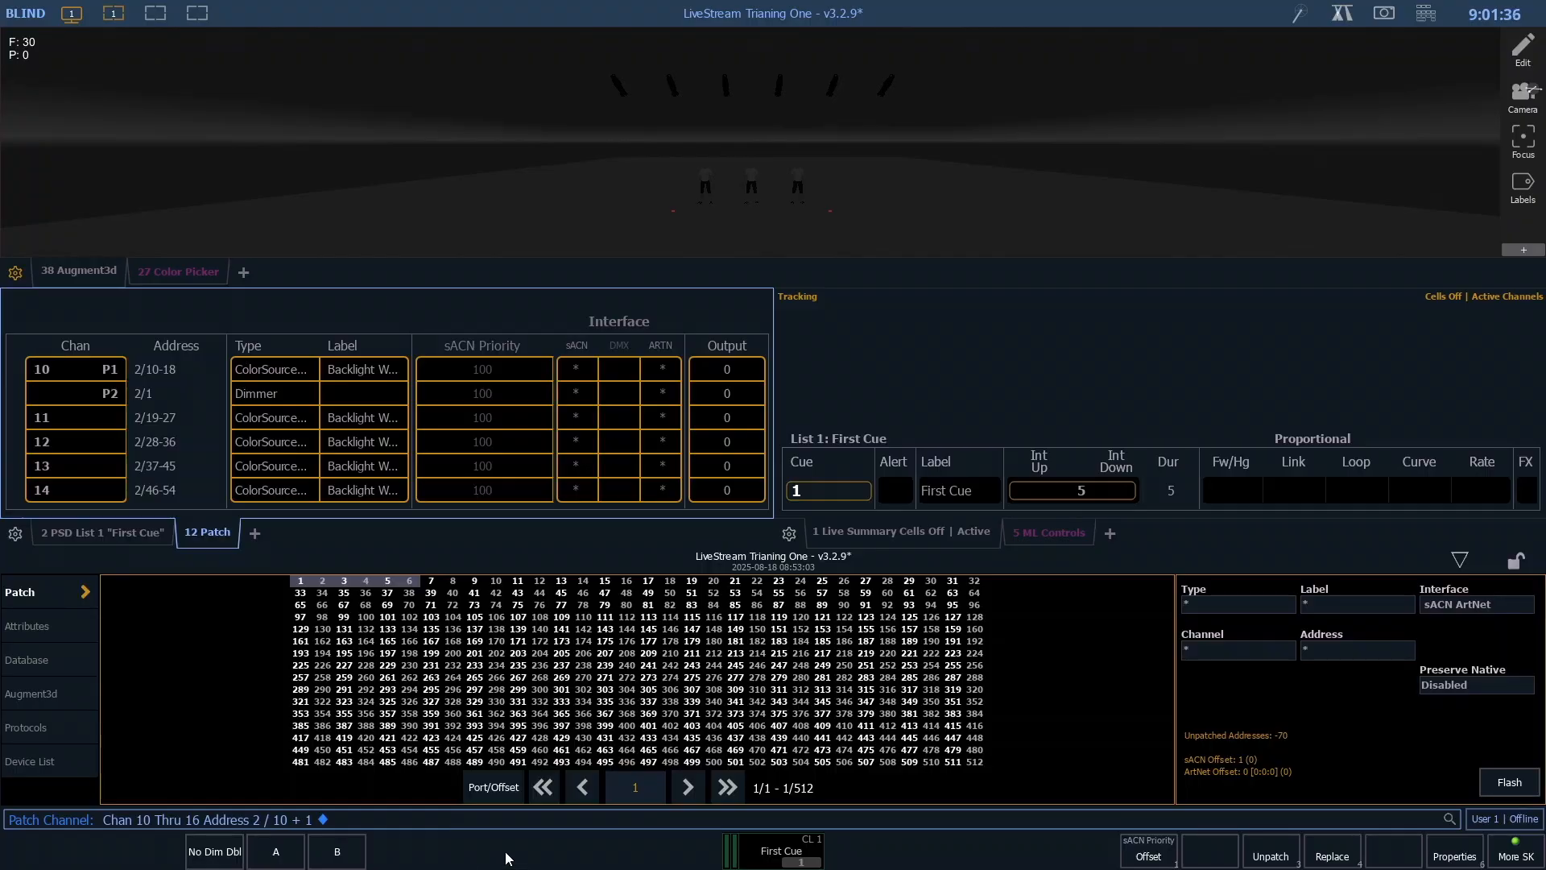
{"action": "type", "text": "10"}
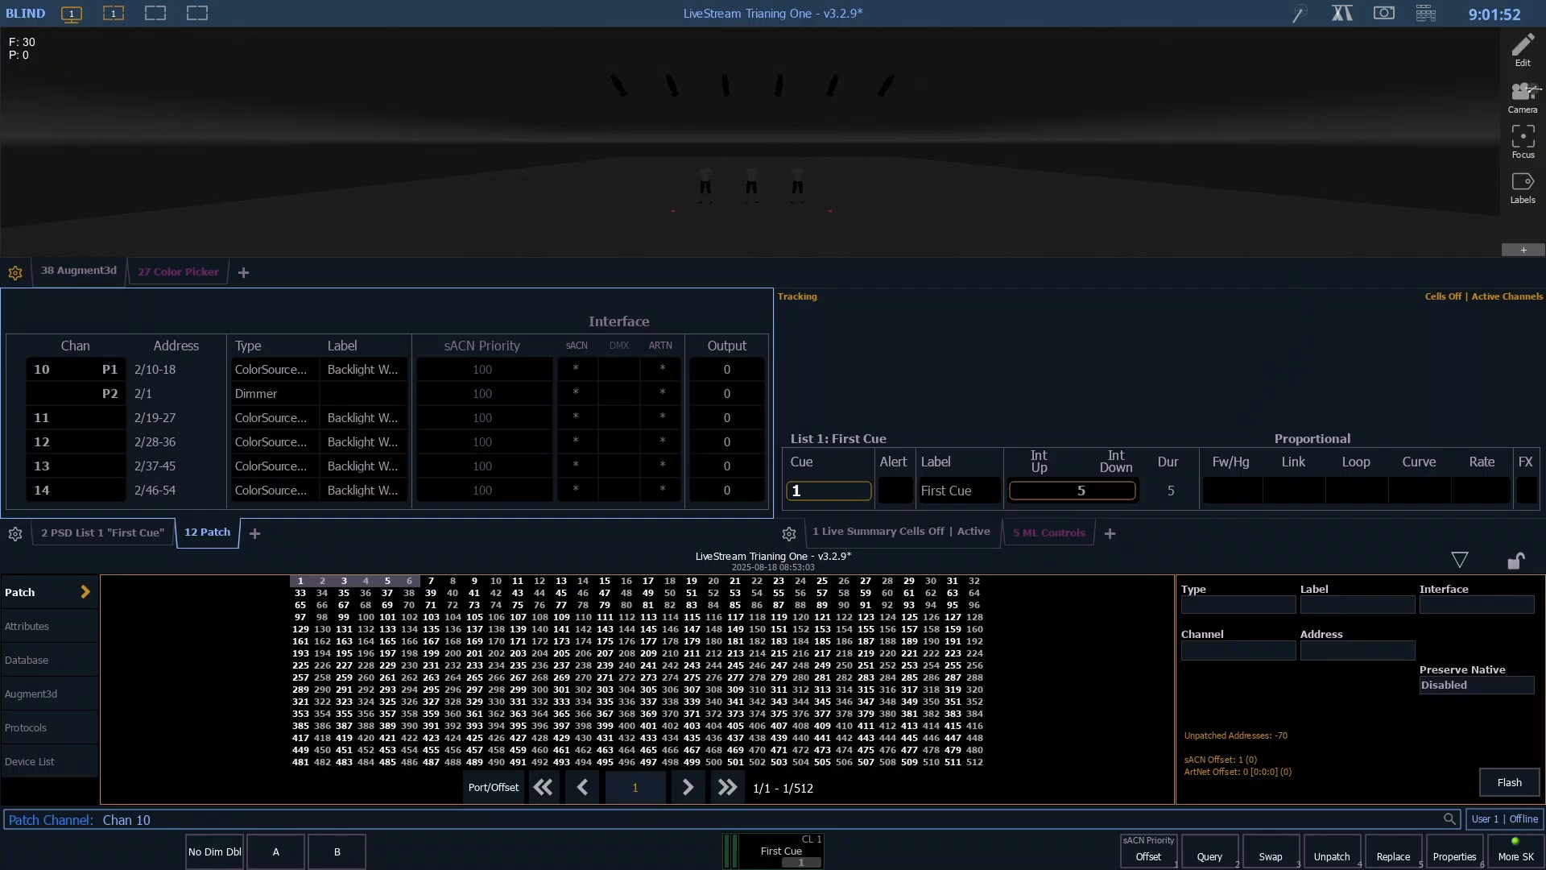
{"action": "type", "text": "."}
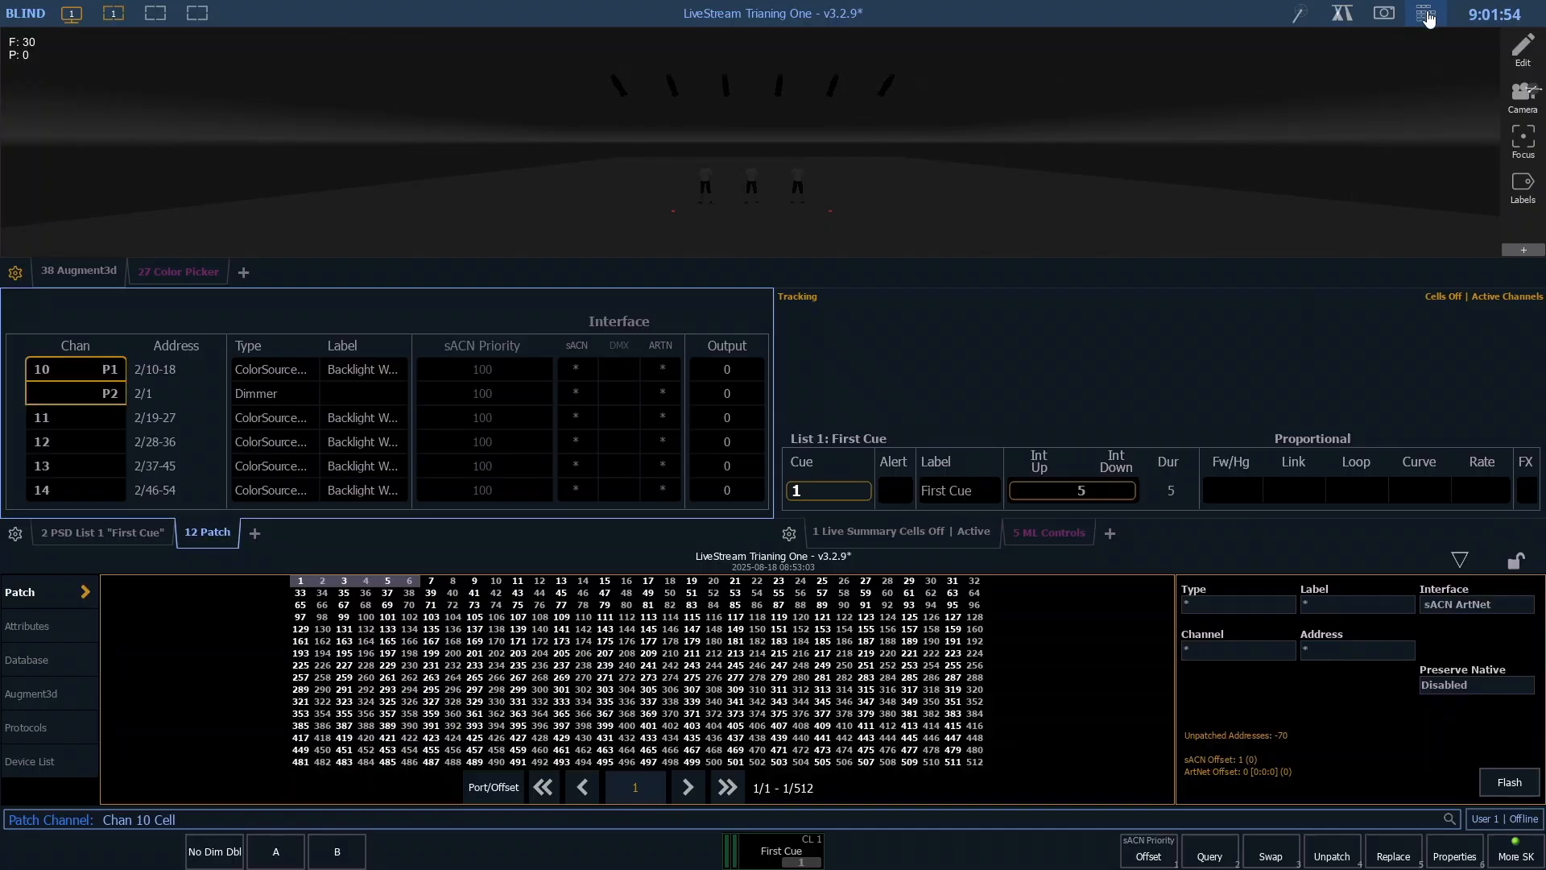
{"action": "key", "text": "BackSpace"}
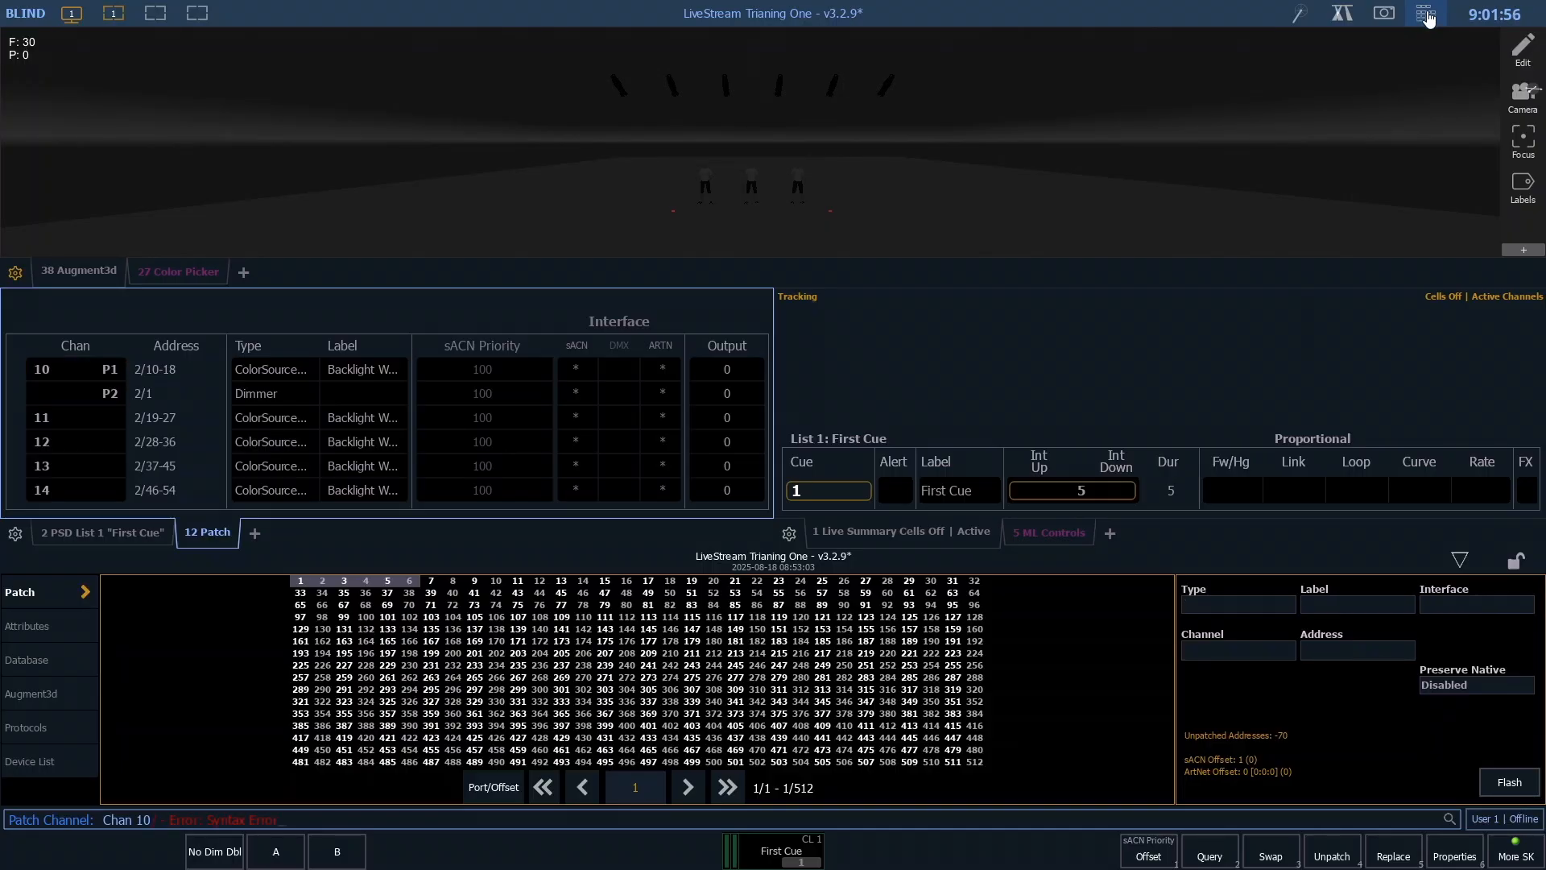
{"action": "key", "text": "BackSpace"}
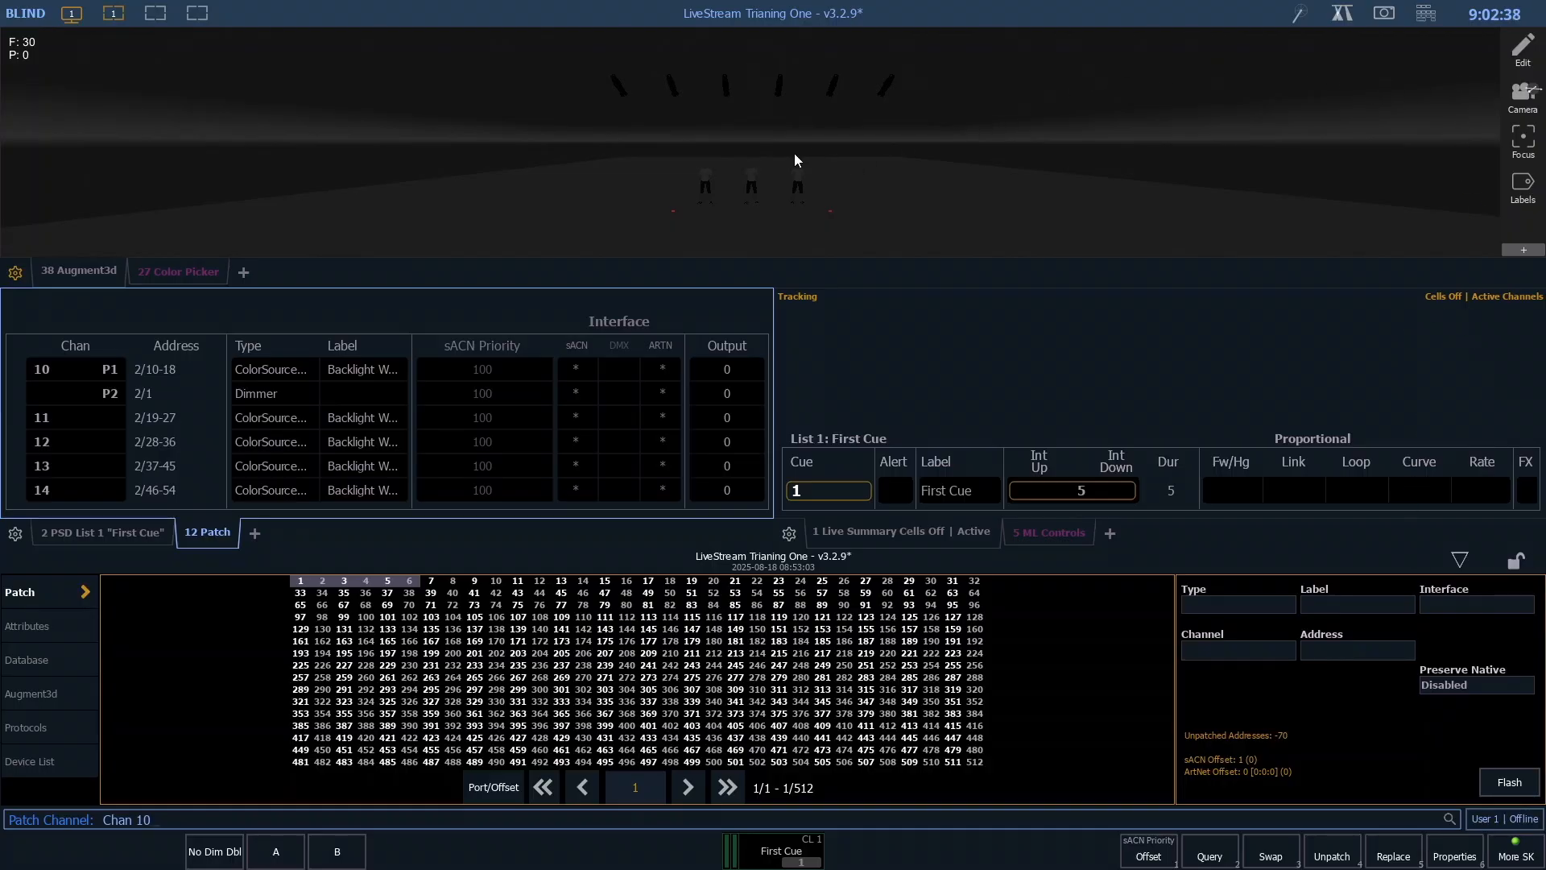
{"action": "key", "text": "Return"}
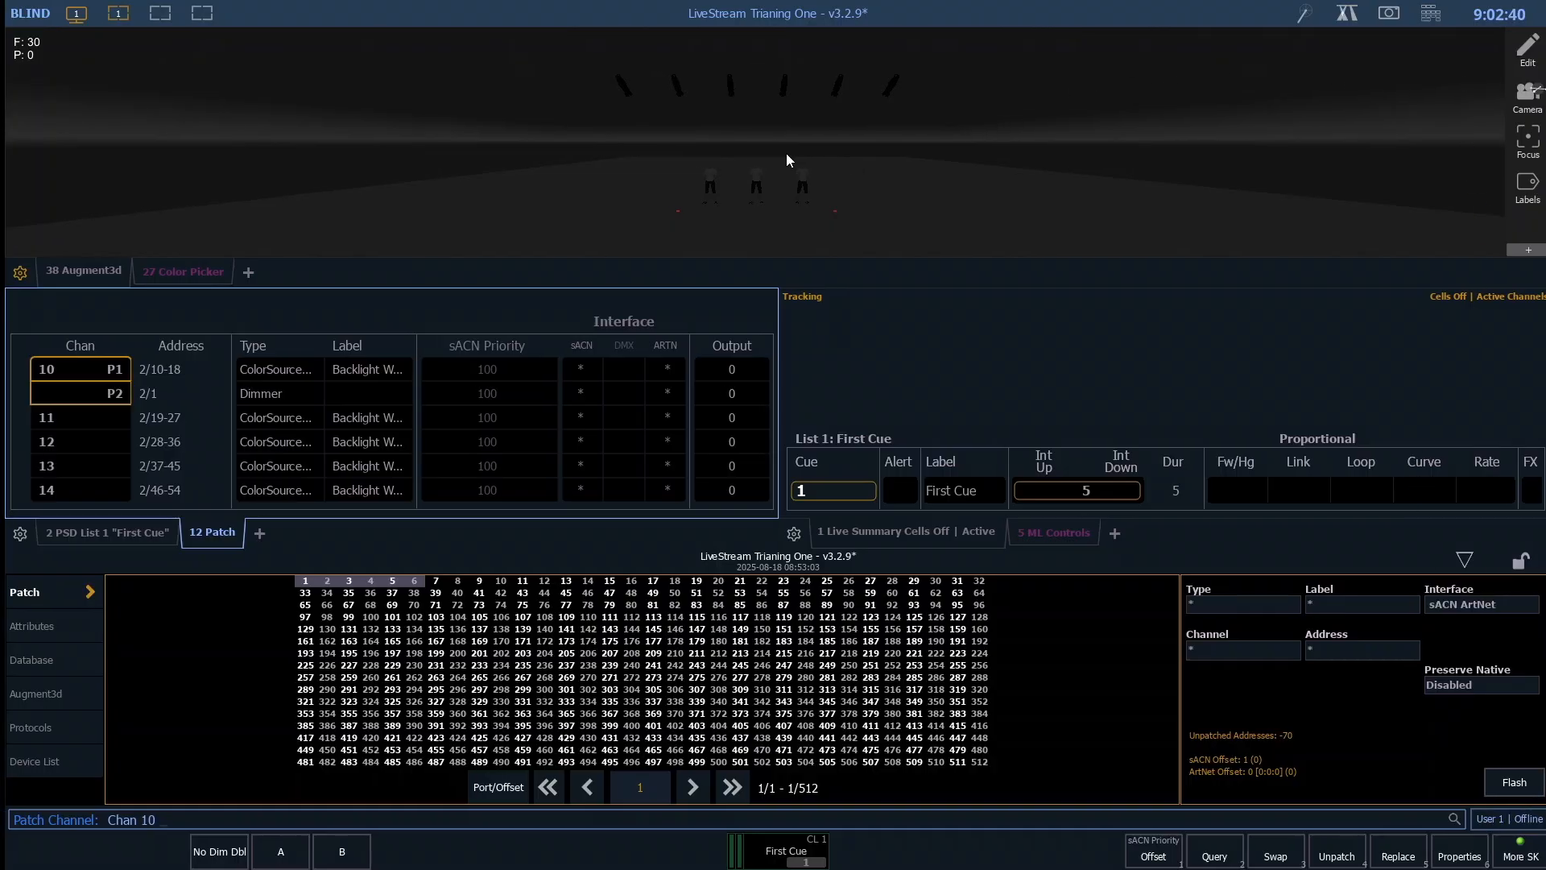
{"action": "key", "text": "p"}
{"action": "key", "text": "Escape"}
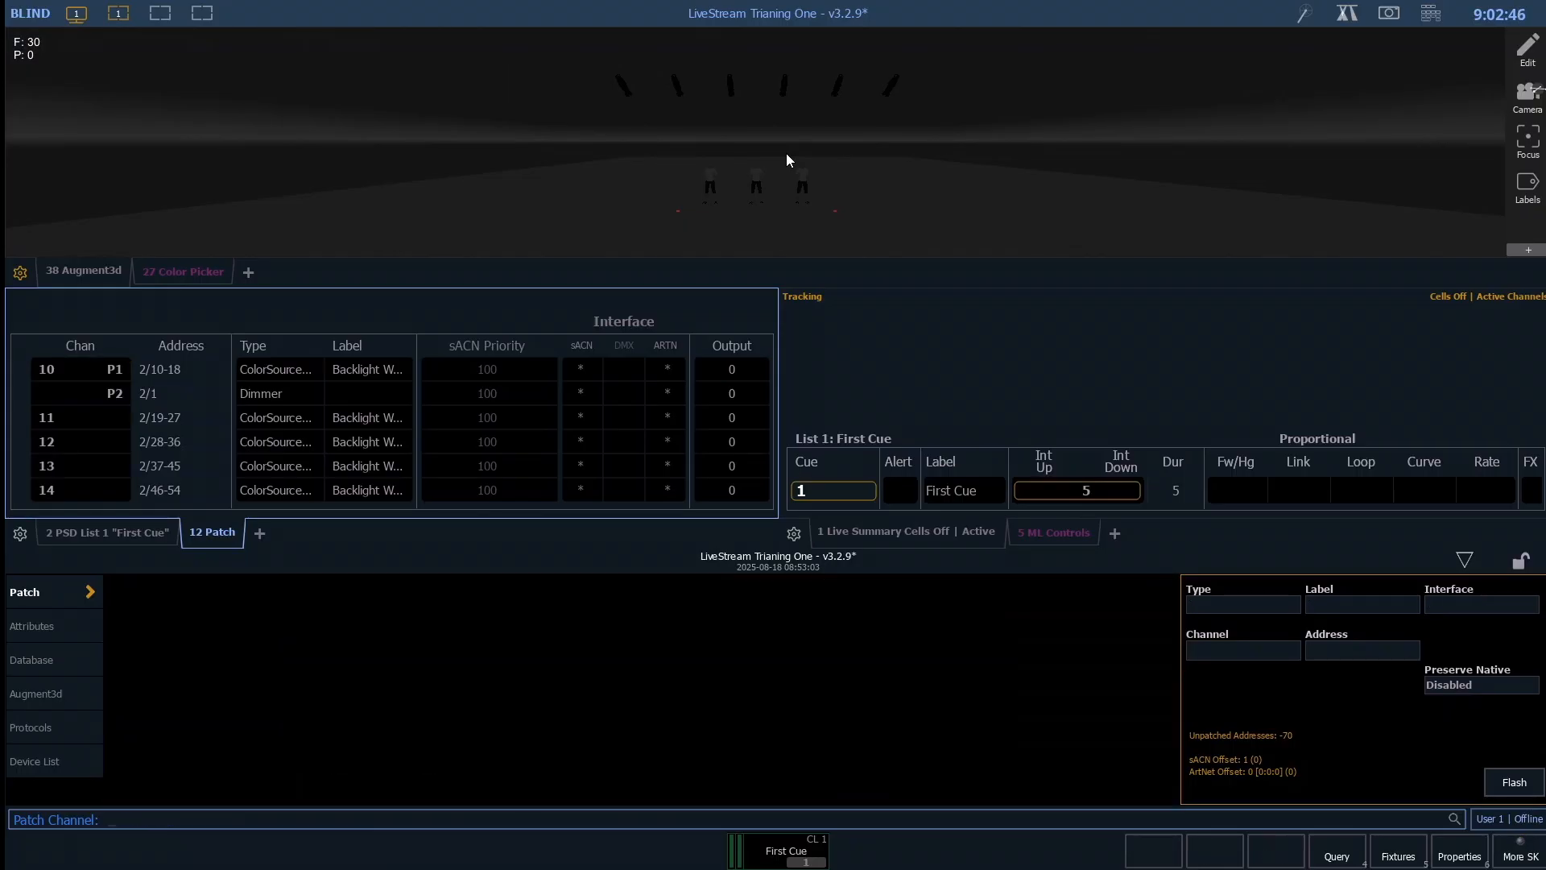
- Unpatch part 2 of channel 10 and confirm the removal
{"action": "type", "text": "10"}
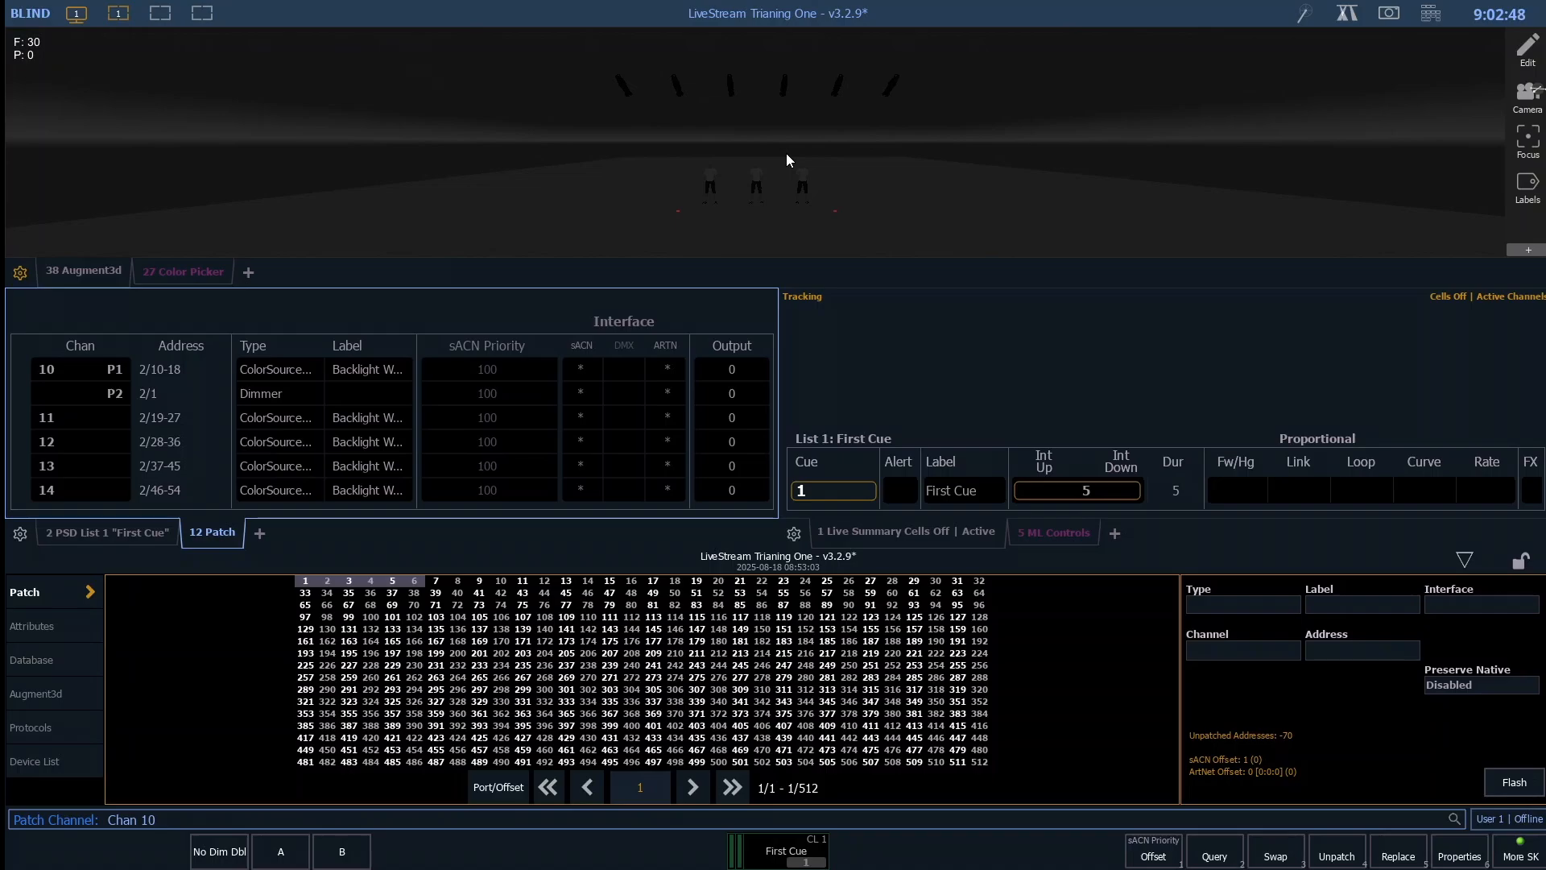
{"action": "type", "text": "p2"}
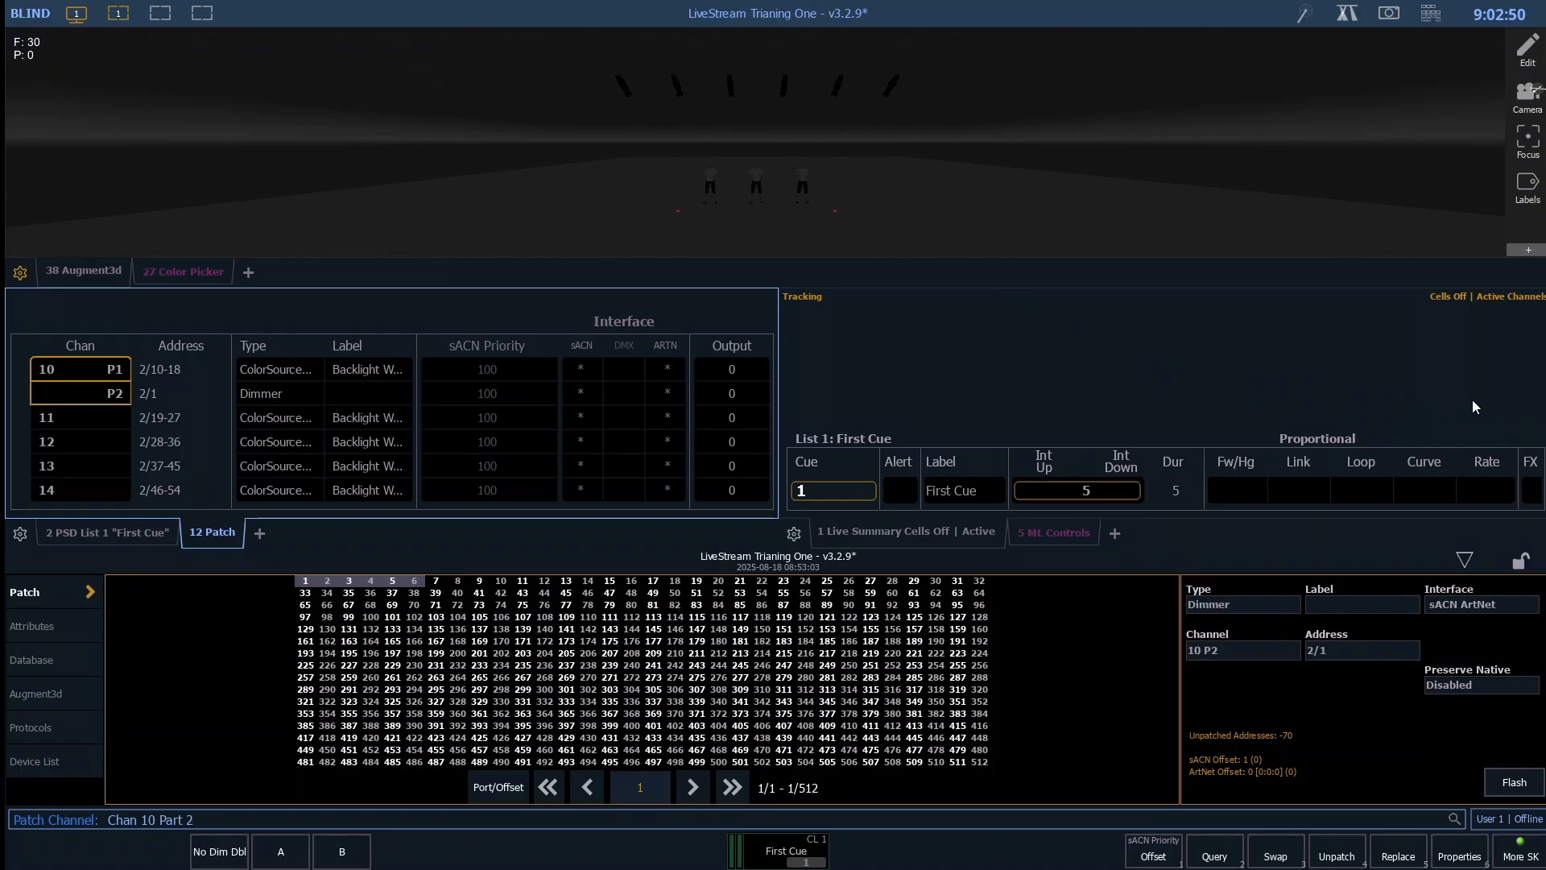
{"action": "left_click", "coordinate": [1335, 858]}
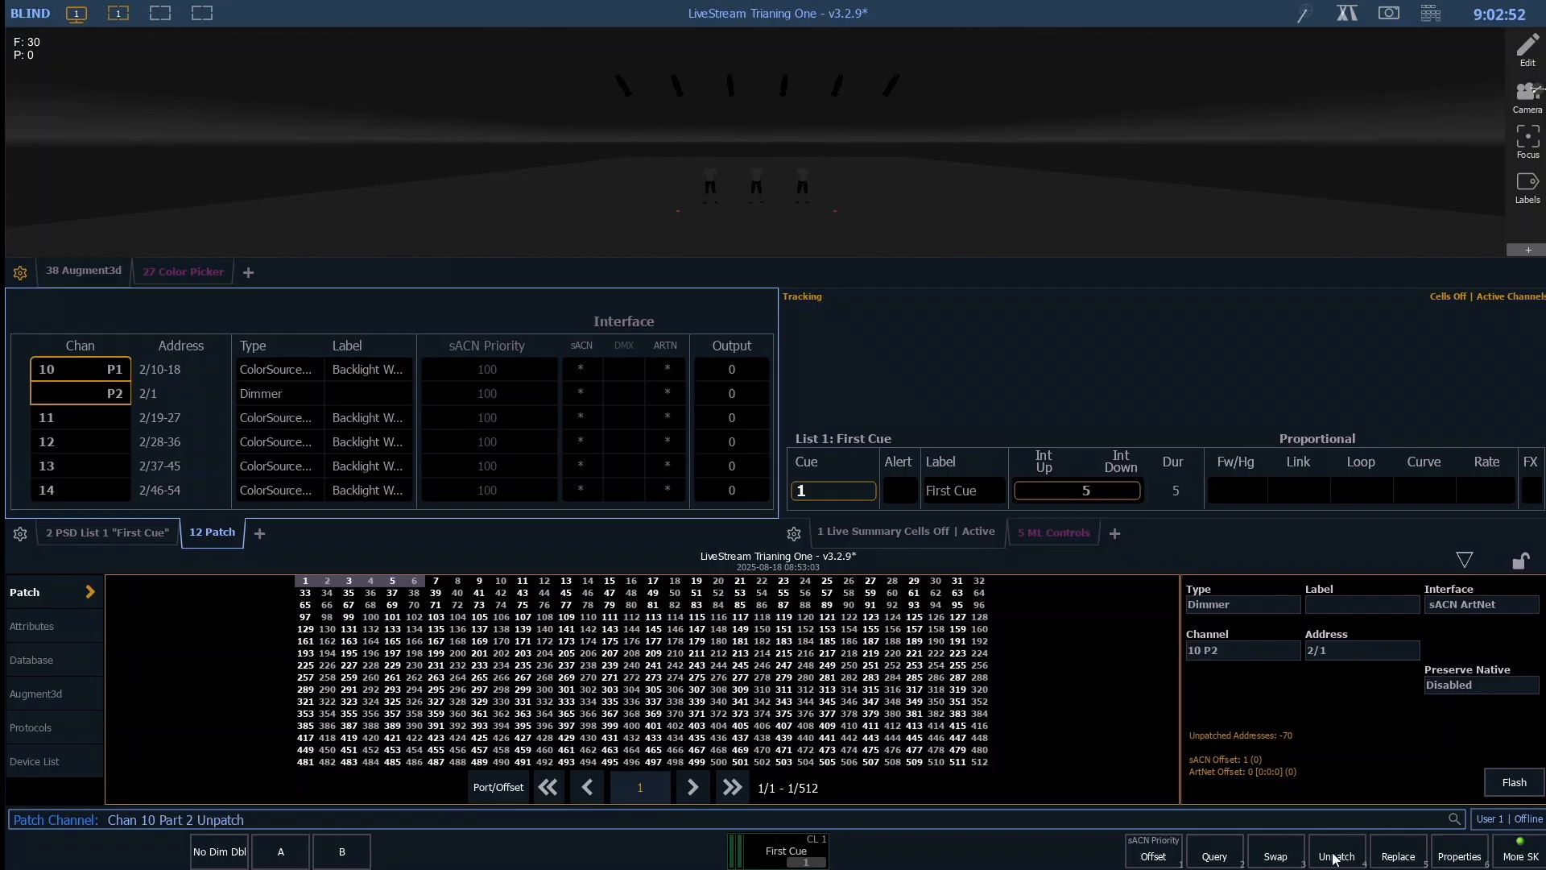
{"action": "key", "text": "Return"}
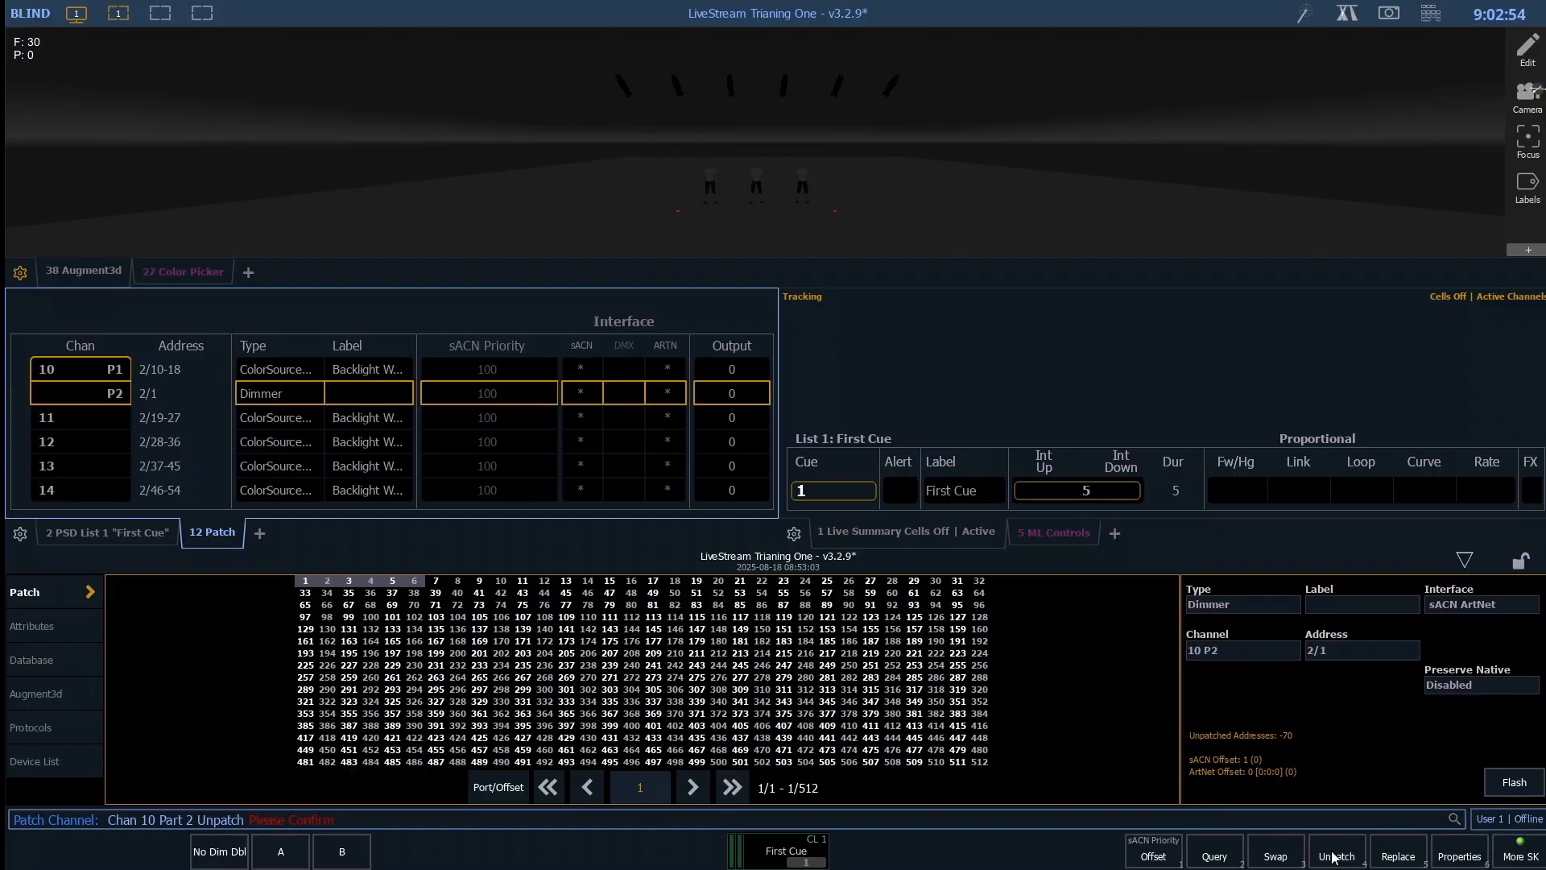
{"action": "key", "text": "Return"}
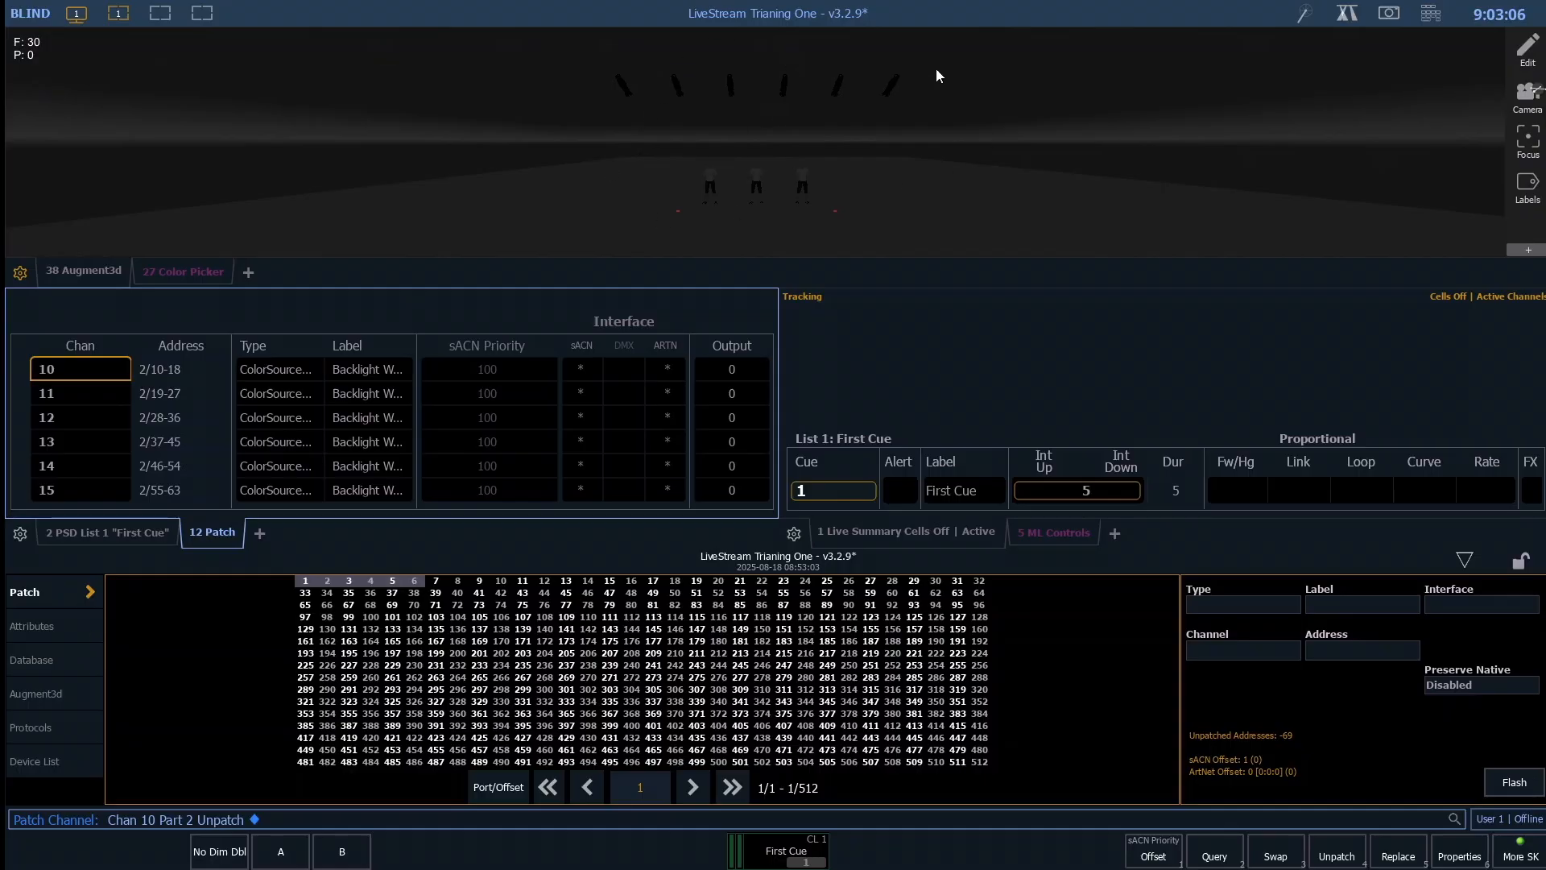
- Look through the patch attributes and database, and in Augment3d try shifting channel 10 part 2 along X, returning it to 0'
{"action": "left_click", "coordinate": [43, 628]}
{"action": "left_click", "coordinate": [40, 660]}
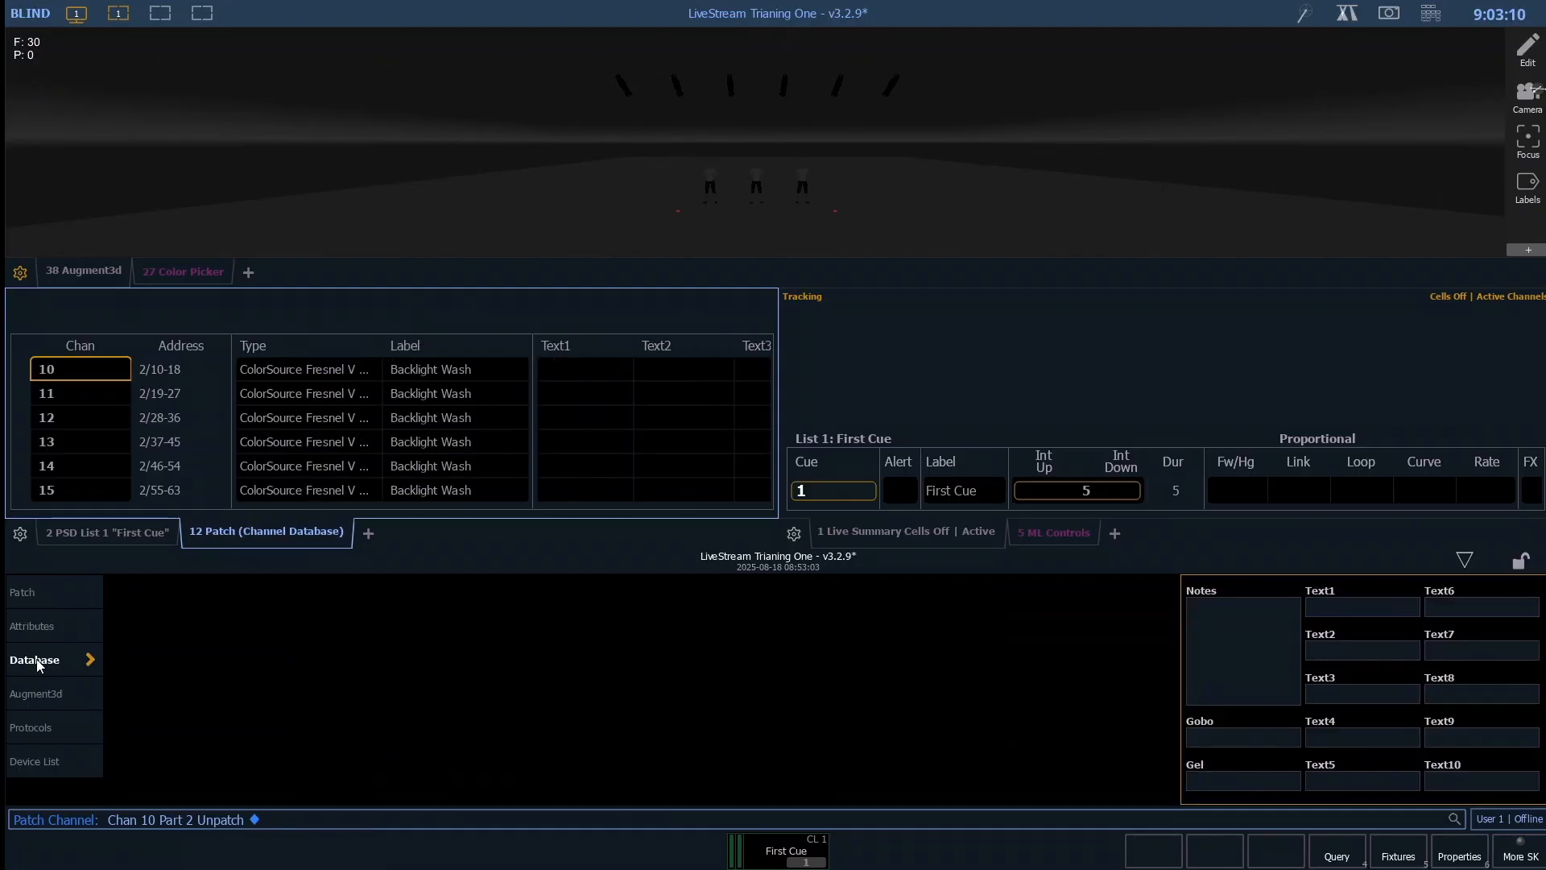
{"action": "left_click", "coordinate": [39, 695]}
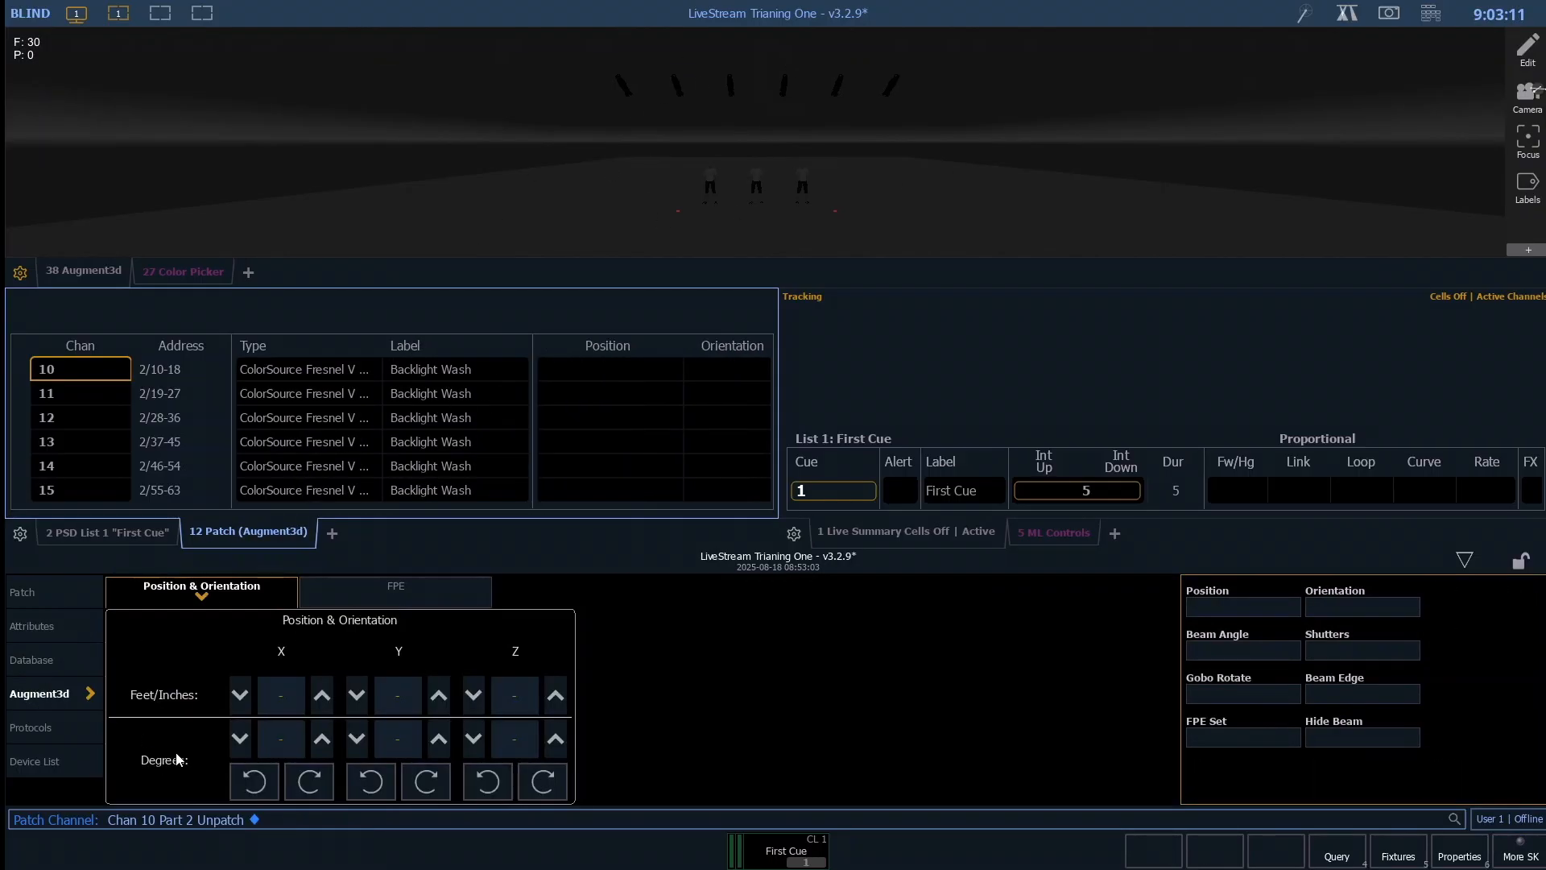
{"action": "left_click", "coordinate": [322, 697]}
{"action": "left_click", "coordinate": [328, 706]}
{"action": "left_click", "coordinate": [327, 705]}
{"action": "left_click", "coordinate": [328, 705]}
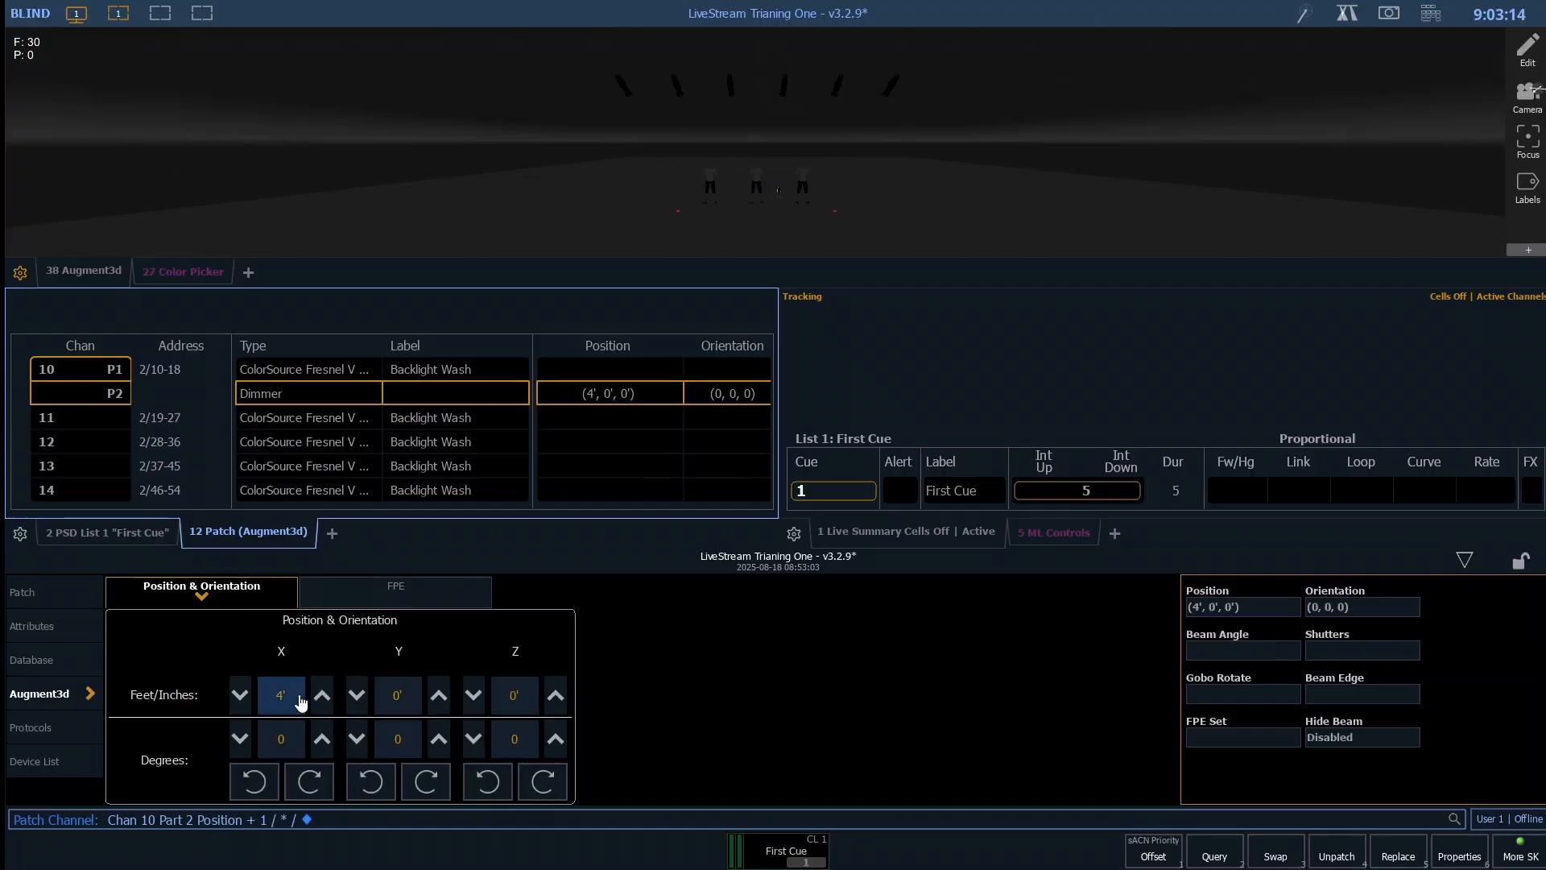
{"action": "left_click", "coordinate": [240, 697]}
{"action": "left_click", "coordinate": [239, 697]}
{"action": "left_click", "coordinate": [239, 696]}
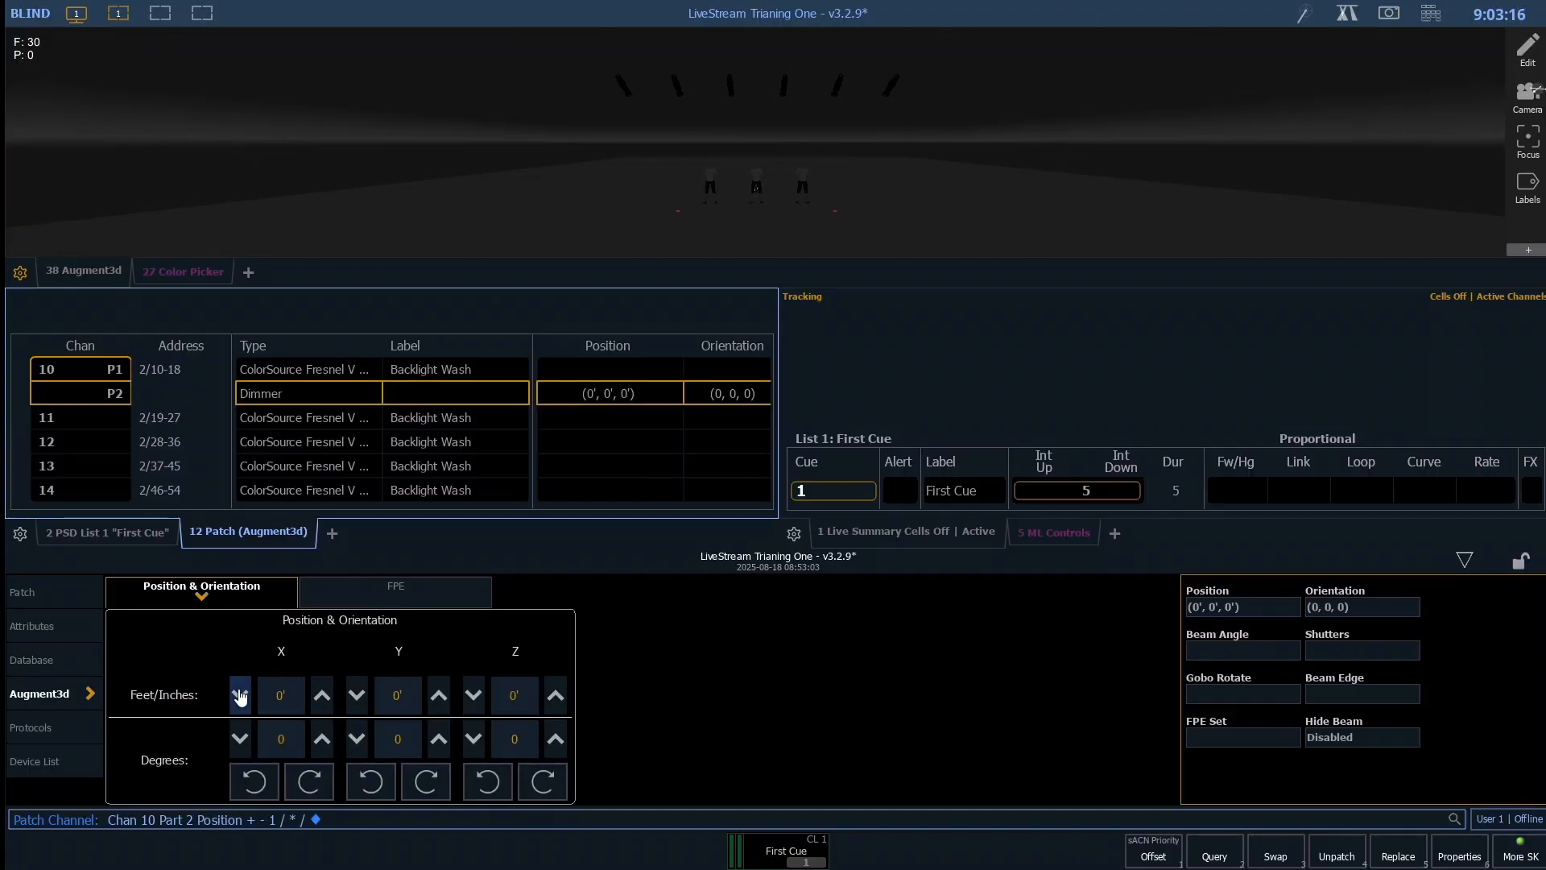
{"action": "left_click", "coordinate": [239, 696]}
- Raise the Augment3d Y position of channel 10 part 2 to 18'
{"action": "left_click", "coordinate": [438, 697]}
{"action": "left_click", "coordinate": [438, 698]}
{"action": "left_click", "coordinate": [438, 698]}
{"action": "left_click", "coordinate": [438, 698]}
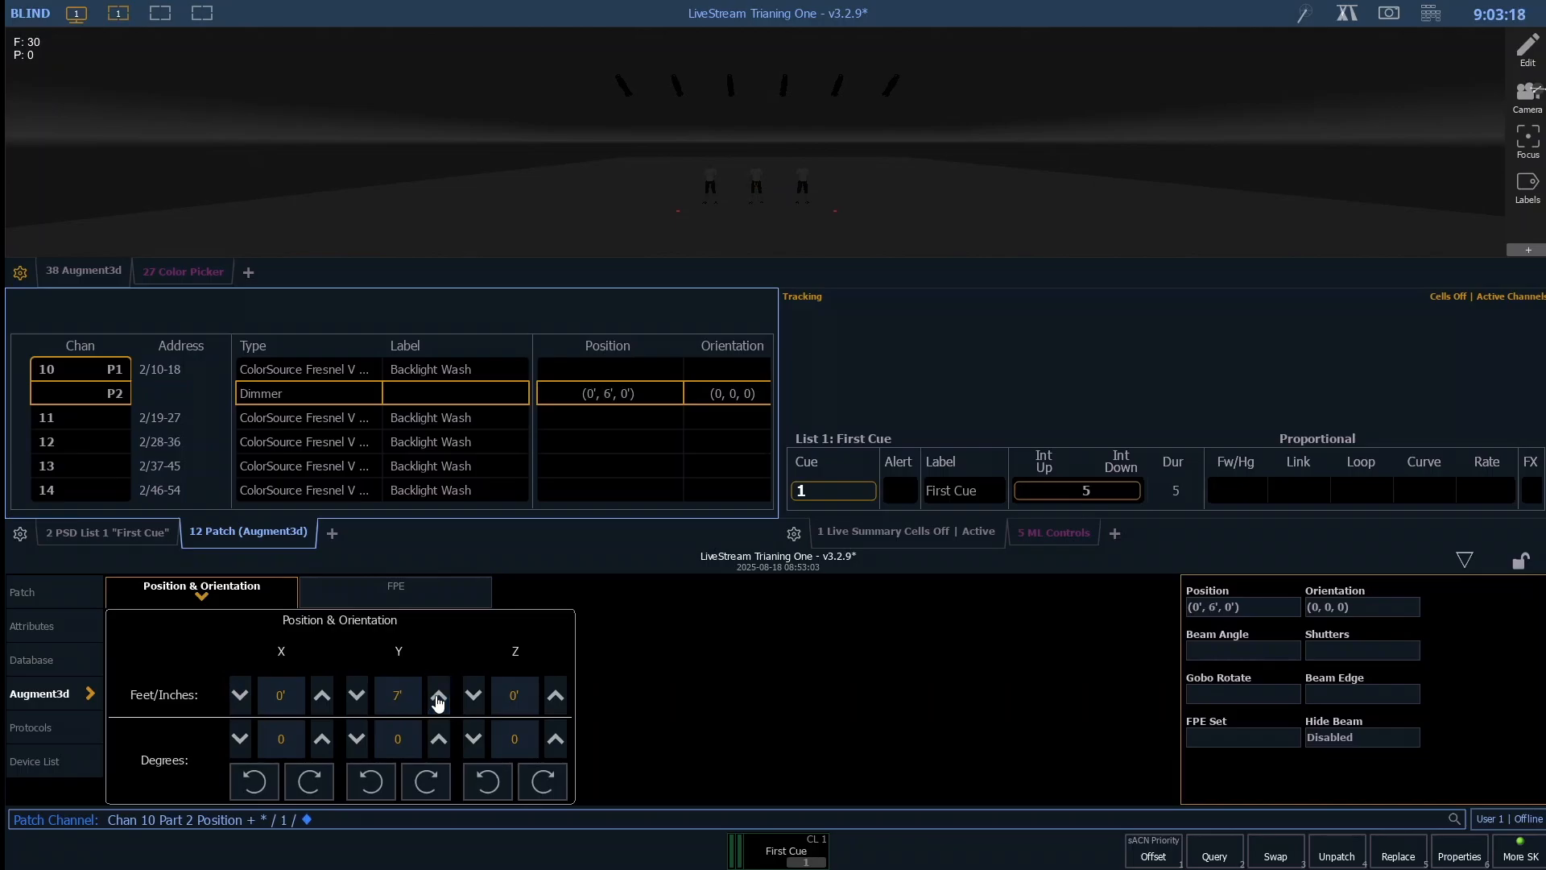
{"action": "left_click", "coordinate": [438, 697]}
{"action": "left_click", "coordinate": [438, 697]}
{"action": "left_click", "coordinate": [439, 697]}
{"action": "left_click", "coordinate": [439, 697]}
{"action": "left_click", "coordinate": [438, 697]}
{"action": "left_click", "coordinate": [438, 698]}
{"action": "left_click", "coordinate": [438, 697]}
{"action": "left_click", "coordinate": [438, 698]}
{"action": "left_click", "coordinate": [438, 698]}
- Raise the Augment3d Z position of channel 10 part 2 to 27'
{"action": "left_click", "coordinate": [556, 697]}
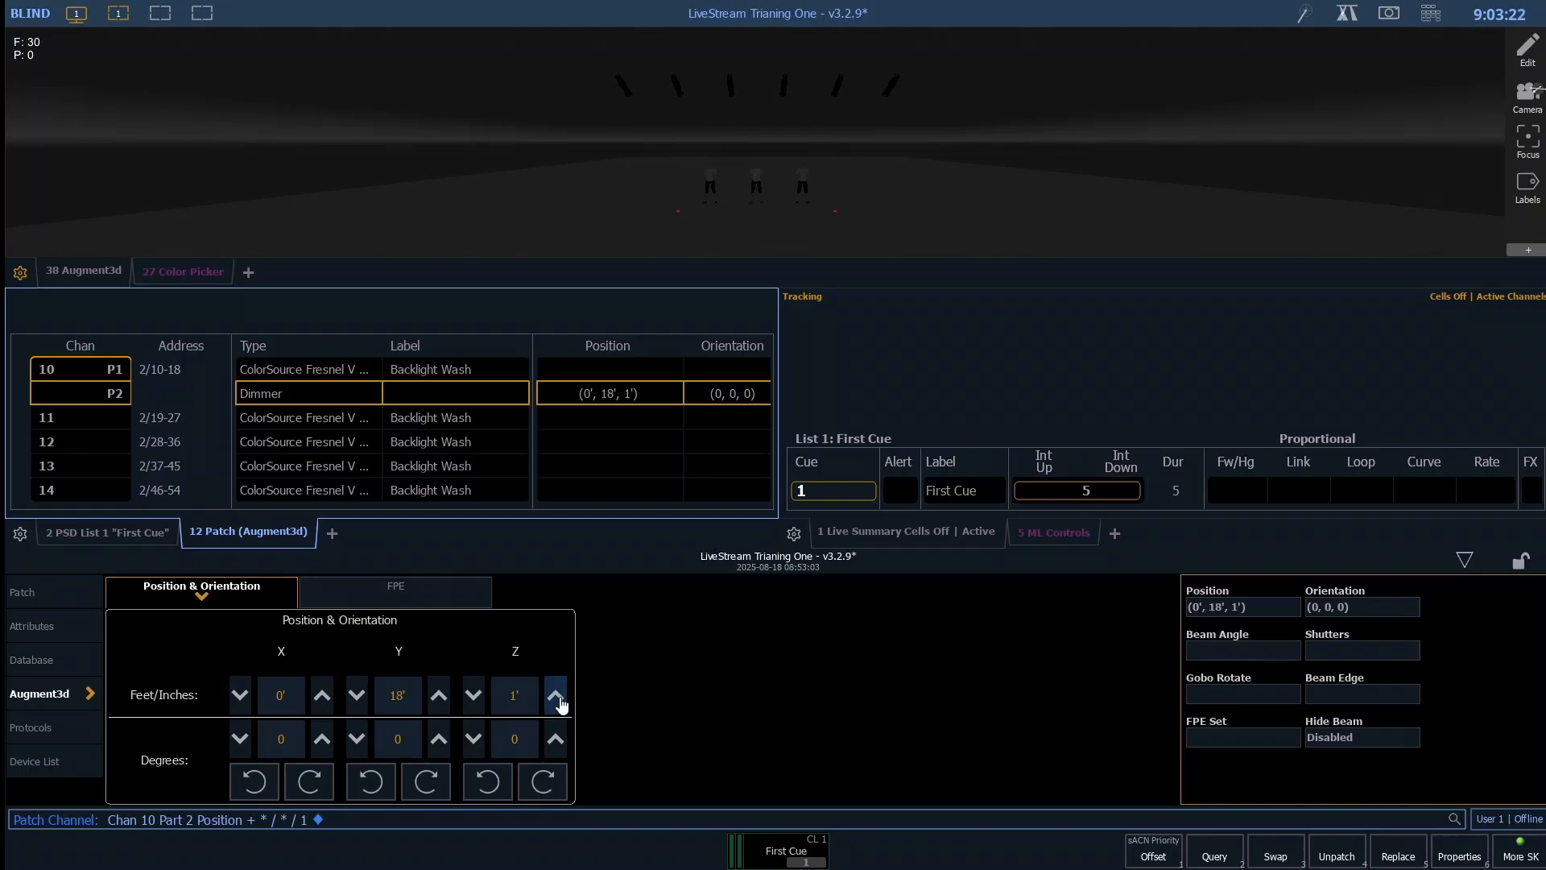
{"action": "left_click", "coordinate": [556, 697]}
{"action": "left_click", "coordinate": [556, 697]}
{"action": "left_click", "coordinate": [556, 696]}
{"action": "left_click", "coordinate": [556, 696]}
{"action": "left_click", "coordinate": [556, 697]}
{"action": "left_click", "coordinate": [555, 696]}
{"action": "left_click", "coordinate": [556, 696]}
{"action": "left_click", "coordinate": [555, 696]}
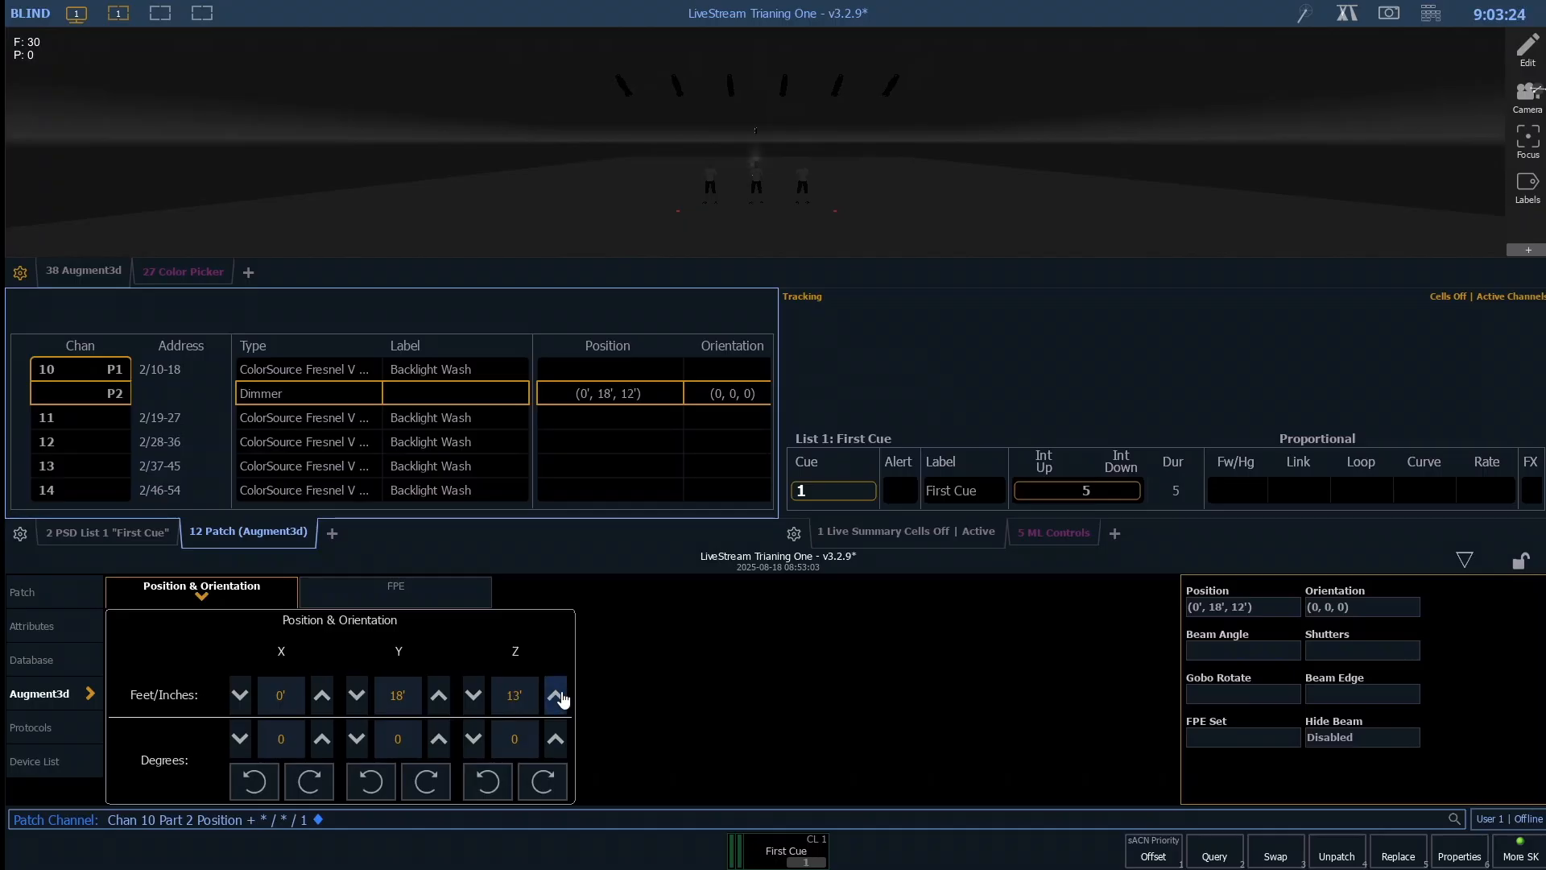
{"action": "left_click", "coordinate": [556, 697]}
{"action": "left_click", "coordinate": [556, 697]}
{"action": "left_click", "coordinate": [556, 696]}
{"action": "left_click", "coordinate": [555, 696]}
{"action": "left_click", "coordinate": [555, 696]}
{"action": "left_click", "coordinate": [556, 697]}
{"action": "left_click", "coordinate": [556, 696]}
{"action": "left_click", "coordinate": [555, 697]}
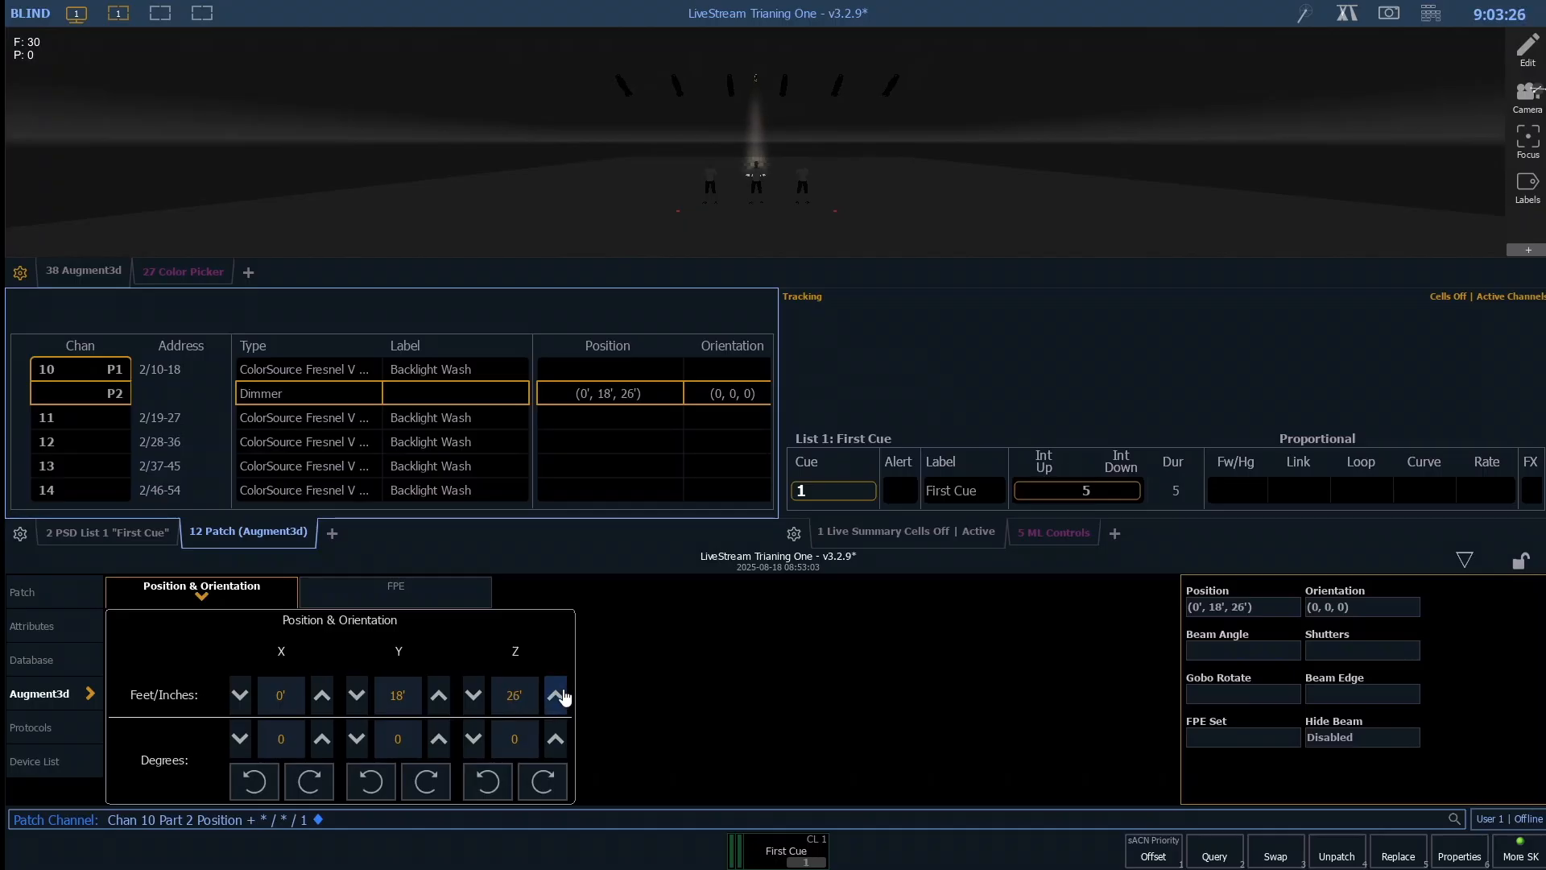
{"action": "left_click", "coordinate": [556, 697]}
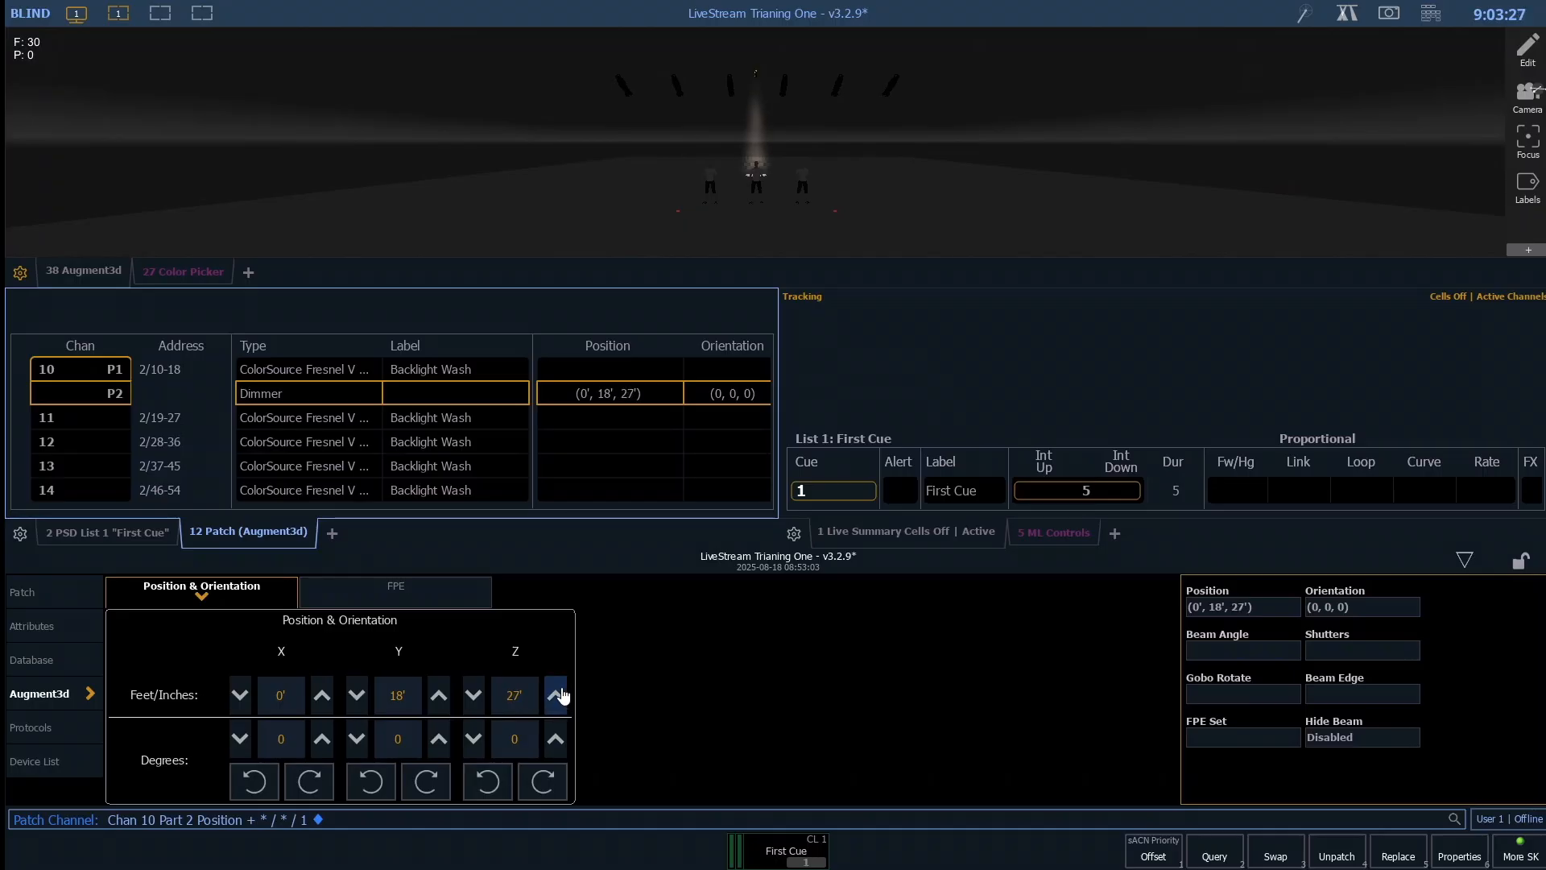
- Orbit and zoom the 3D stage model to examine the placed fixture's beam from the side
{"action": "left_click", "coordinate": [593, 185]}
{"action": "left_click_drag", "start_coordinate": [599, 178], "coordinate": [991, 166]}
{"action": "left_click_drag", "start_coordinate": [687, 169], "coordinate": [1063, 157]}
{"action": "scroll", "coordinate": [564, 190], "scroll_direction": "down", "scroll_amount": 5}
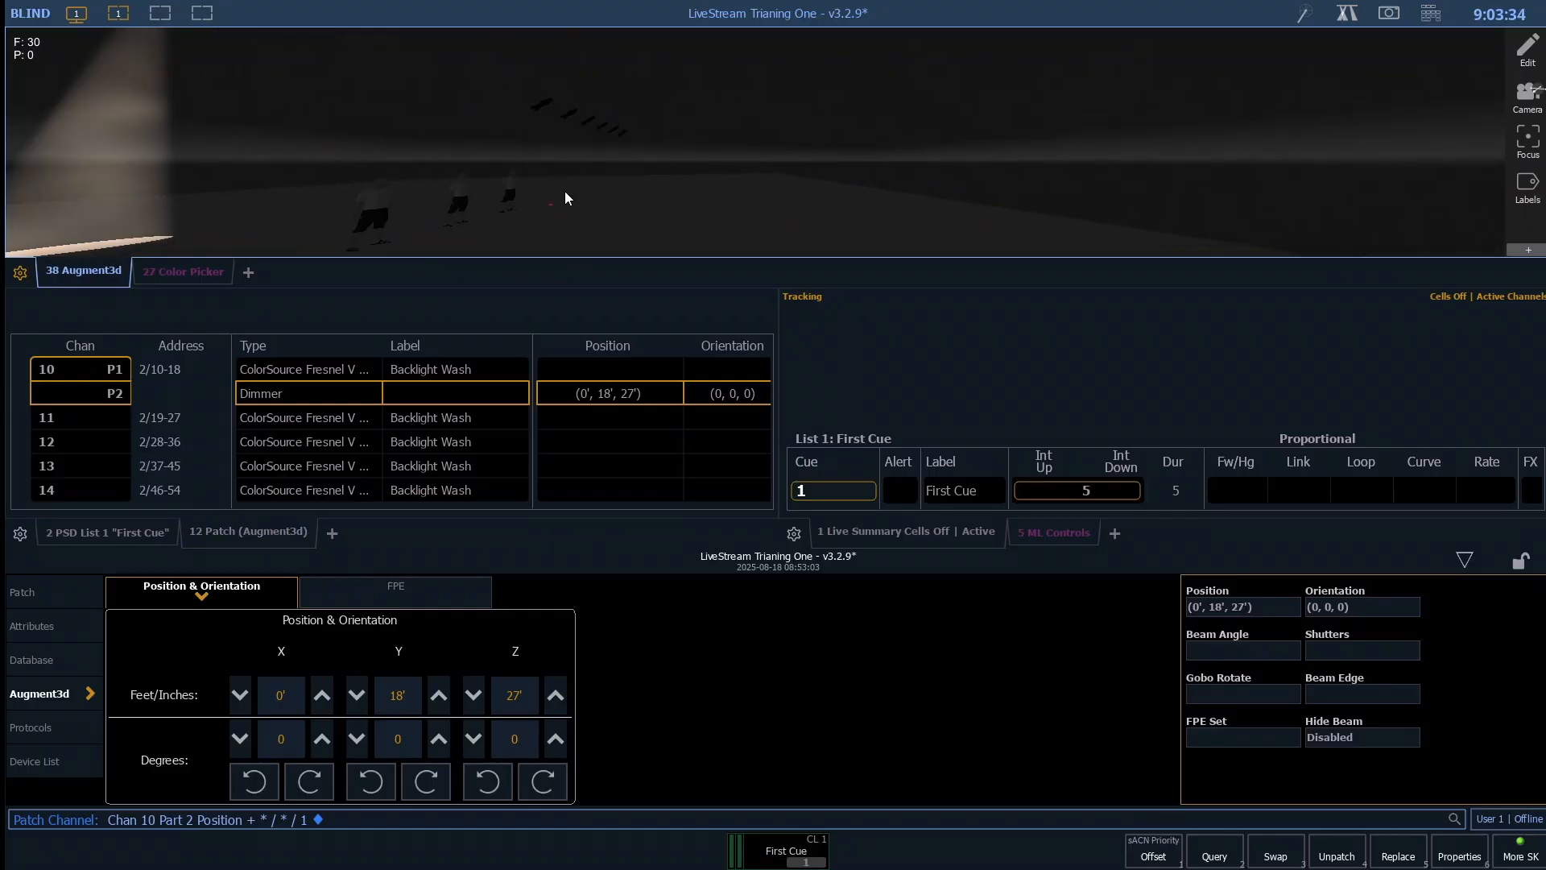
{"action": "left_click_drag", "start_coordinate": [567, 190], "coordinate": [909, 188]}
{"action": "scroll", "coordinate": [754, 182], "scroll_direction": "up", "scroll_amount": 5}
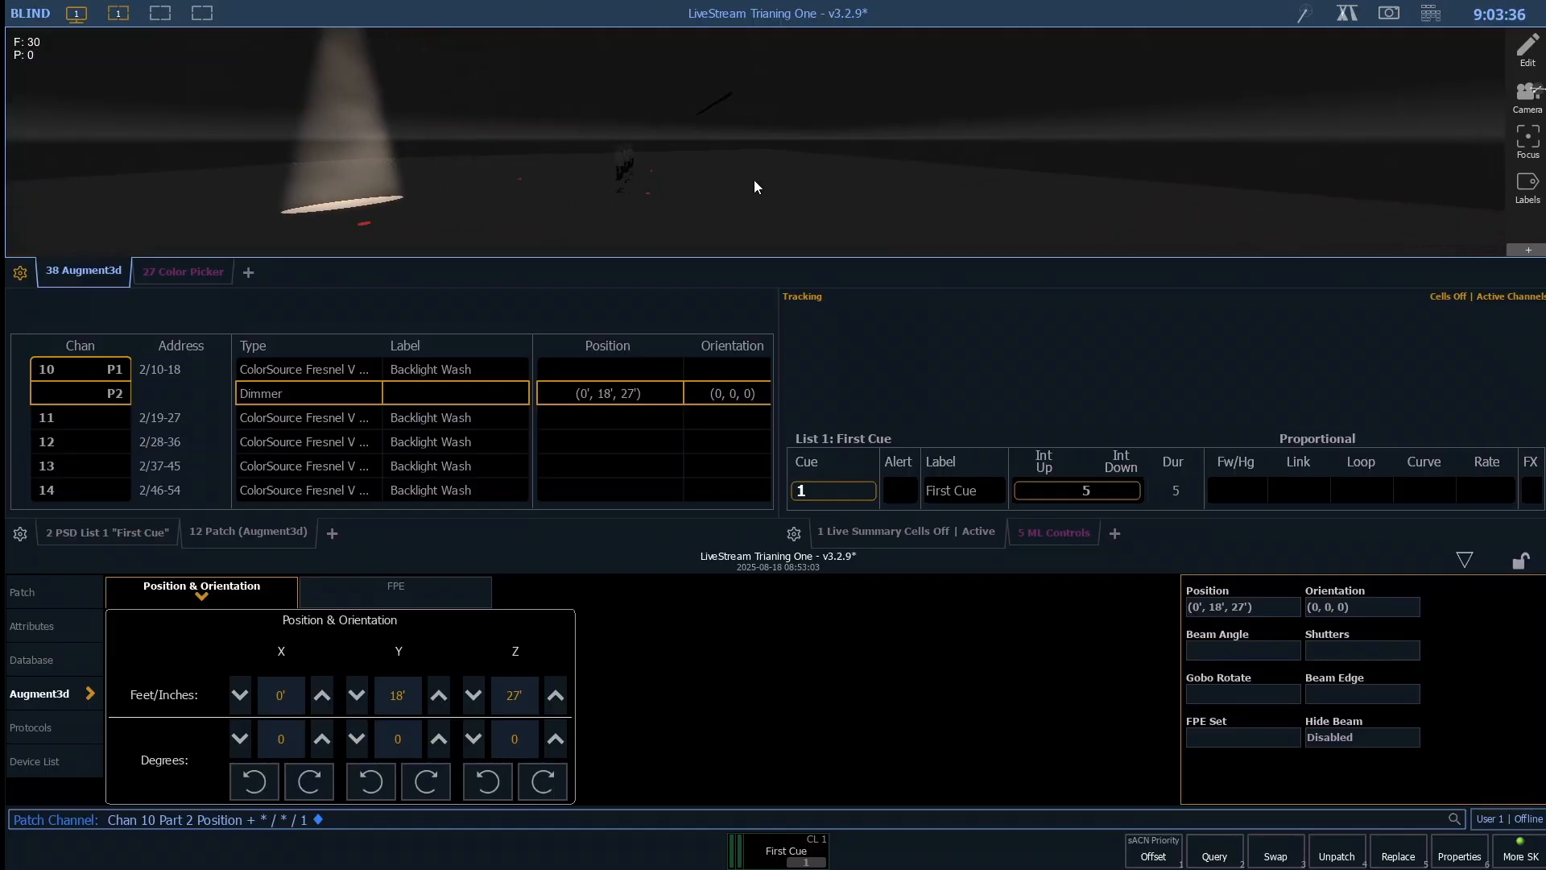
- Lower the Augment3d Z position of channel 10 part 2 to 21'
{"action": "scroll", "coordinate": [776, 154], "scroll_direction": "down", "scroll_amount": 5}
{"action": "left_click_drag", "start_coordinate": [742, 154], "coordinate": [521, 195]}
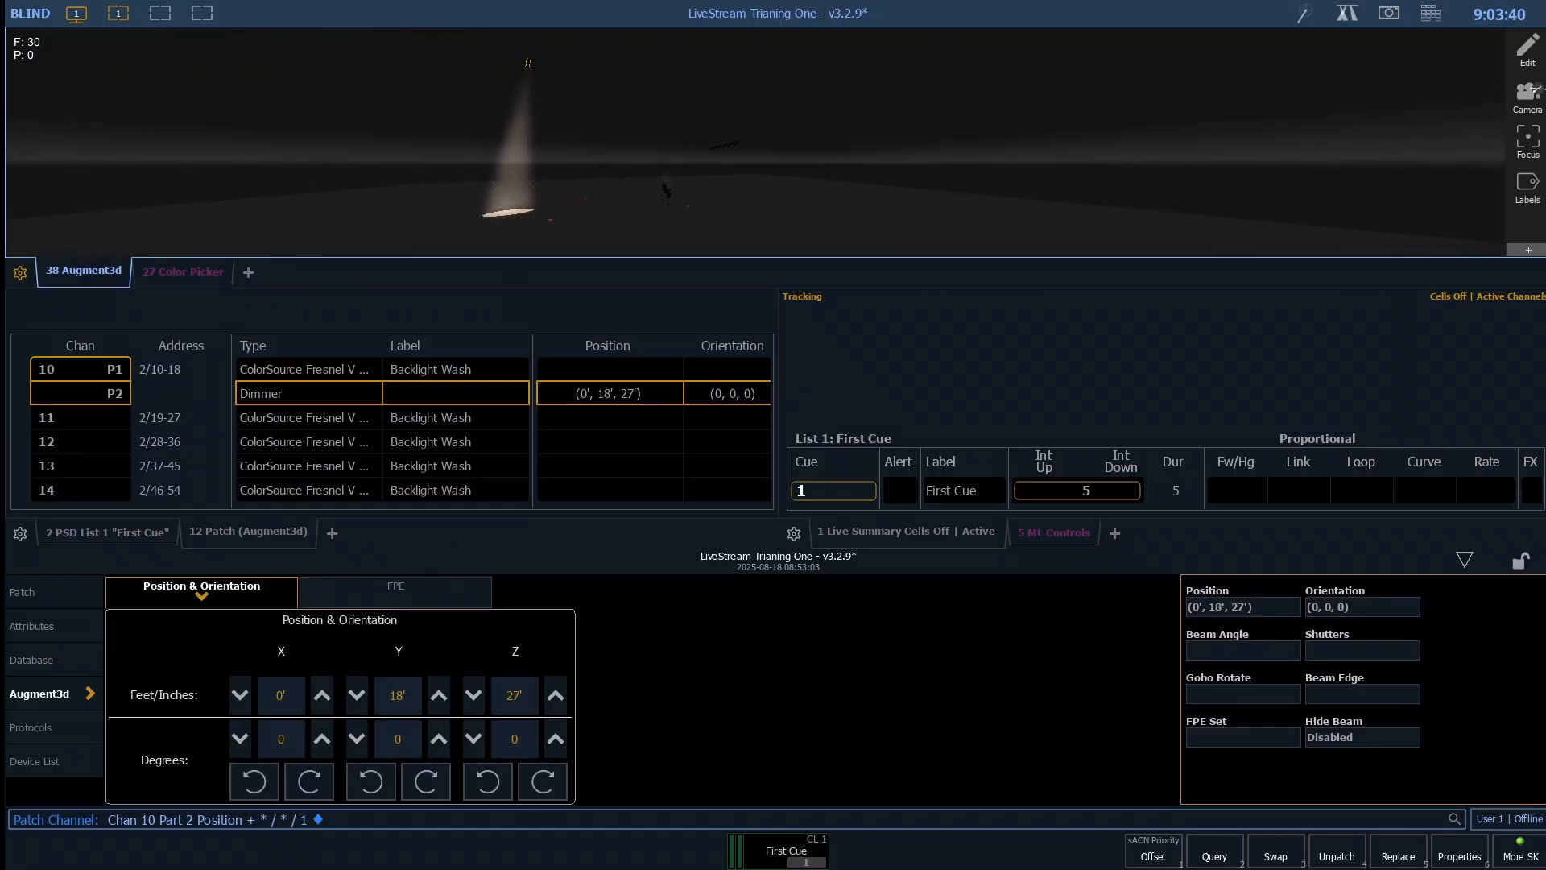
{"action": "left_click", "coordinate": [473, 697]}
{"action": "left_click", "coordinate": [474, 696]}
{"action": "left_click", "coordinate": [474, 697]}
{"action": "left_click", "coordinate": [475, 699]}
{"action": "left_click", "coordinate": [475, 699]}
{"action": "left_click", "coordinate": [476, 699]}
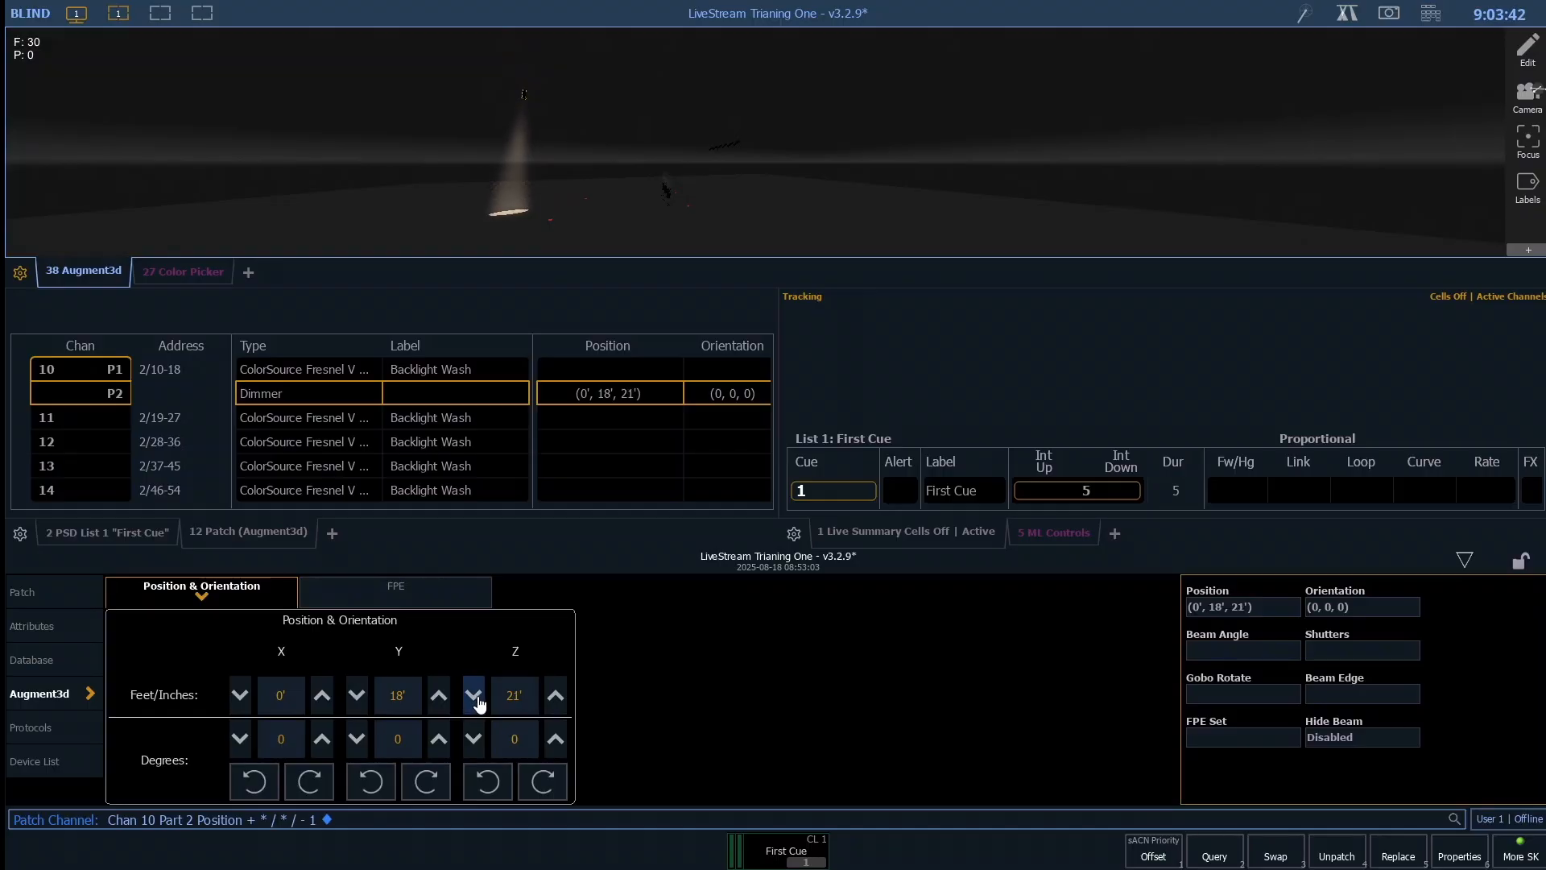
- Try rotating channel 10 part 2 about the Y axis, returning its Y orientation to 0 degrees
{"action": "left_click", "coordinate": [439, 738]}
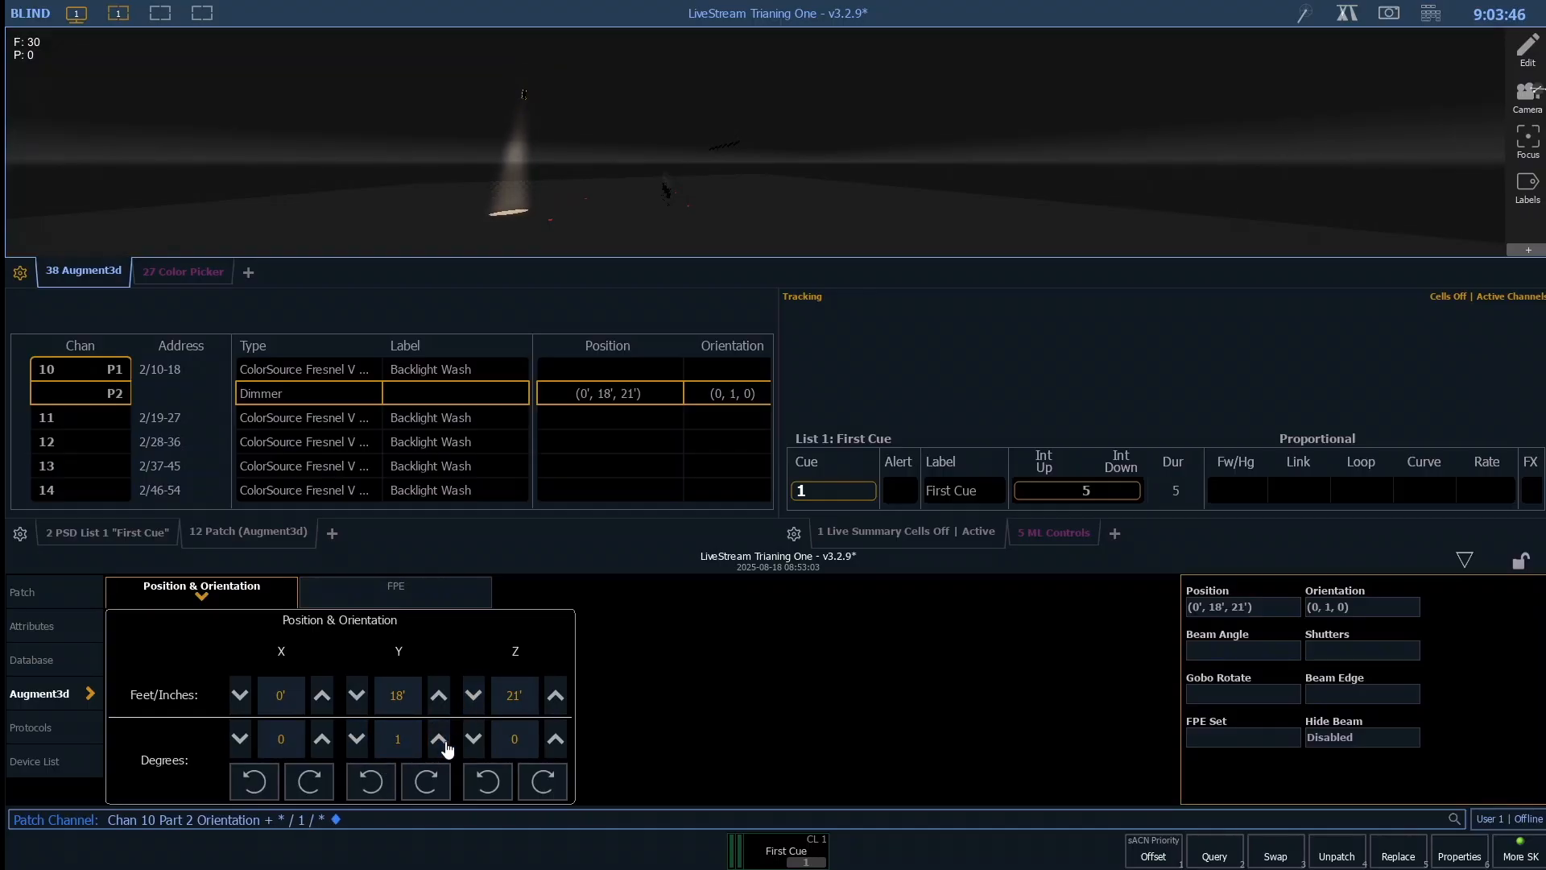
{"action": "left_click", "coordinate": [438, 738]}
{"action": "left_click", "coordinate": [439, 739]}
{"action": "left_click", "coordinate": [439, 738]}
{"action": "left_click", "coordinate": [447, 746]}
{"action": "left_click", "coordinate": [447, 746]}
{"action": "left_click", "coordinate": [447, 746]}
{"action": "left_click", "coordinate": [447, 747]}
{"action": "left_click", "coordinate": [447, 747]}
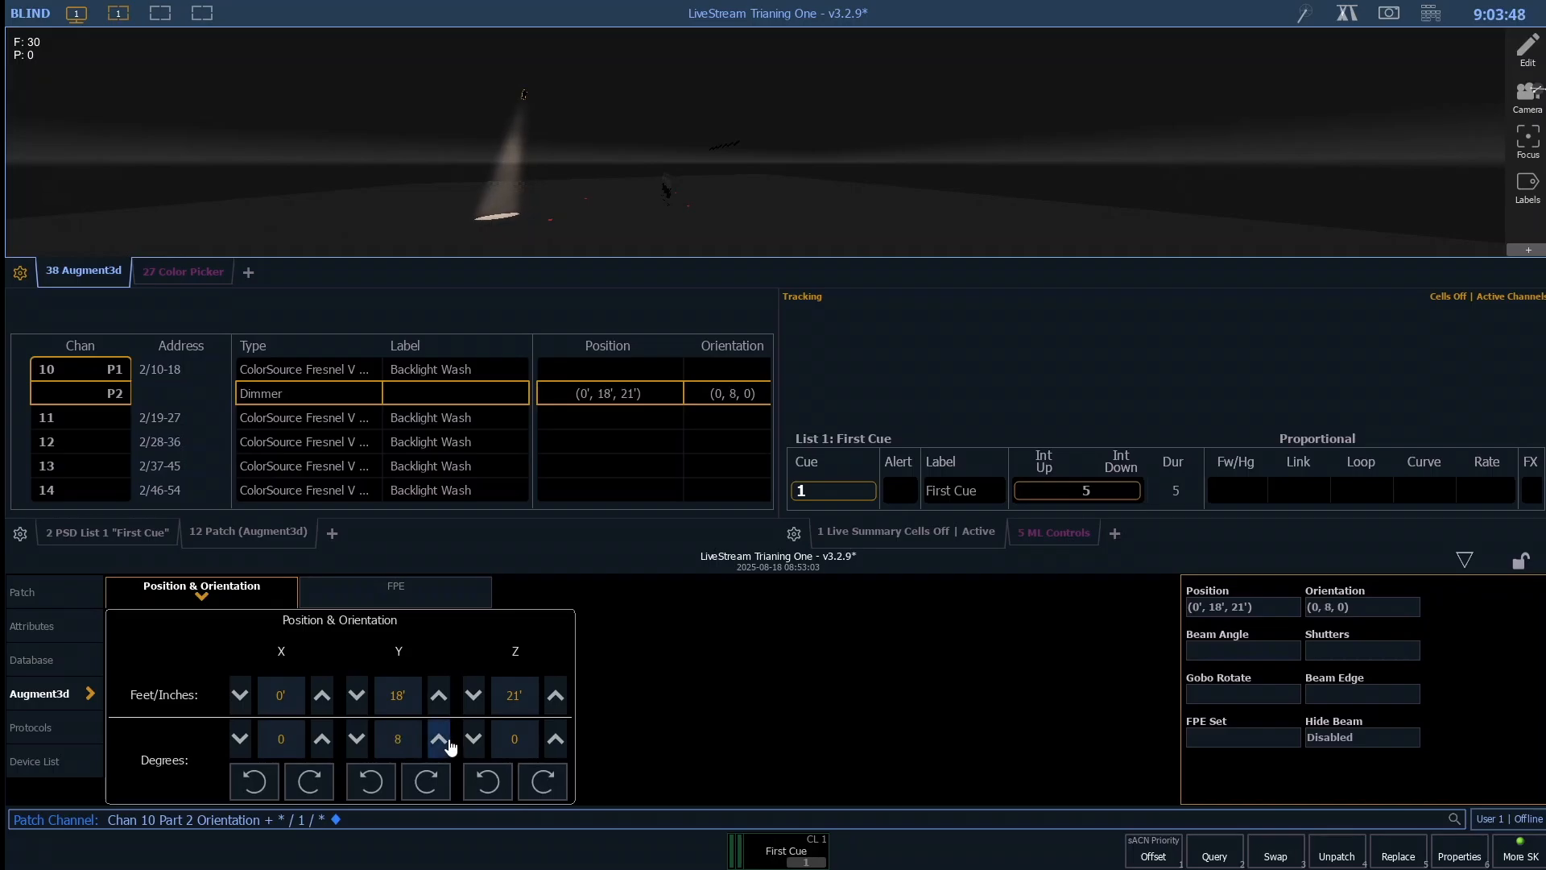
{"action": "left_click", "coordinate": [447, 747]}
{"action": "left_click", "coordinate": [355, 737]}
{"action": "left_click", "coordinate": [354, 737]}
{"action": "left_click", "coordinate": [355, 737]}
{"action": "left_click", "coordinate": [354, 737]}
{"action": "left_click", "coordinate": [355, 737]}
{"action": "left_click", "coordinate": [354, 737]}
{"action": "left_click", "coordinate": [355, 737]}
{"action": "left_click", "coordinate": [355, 737]}
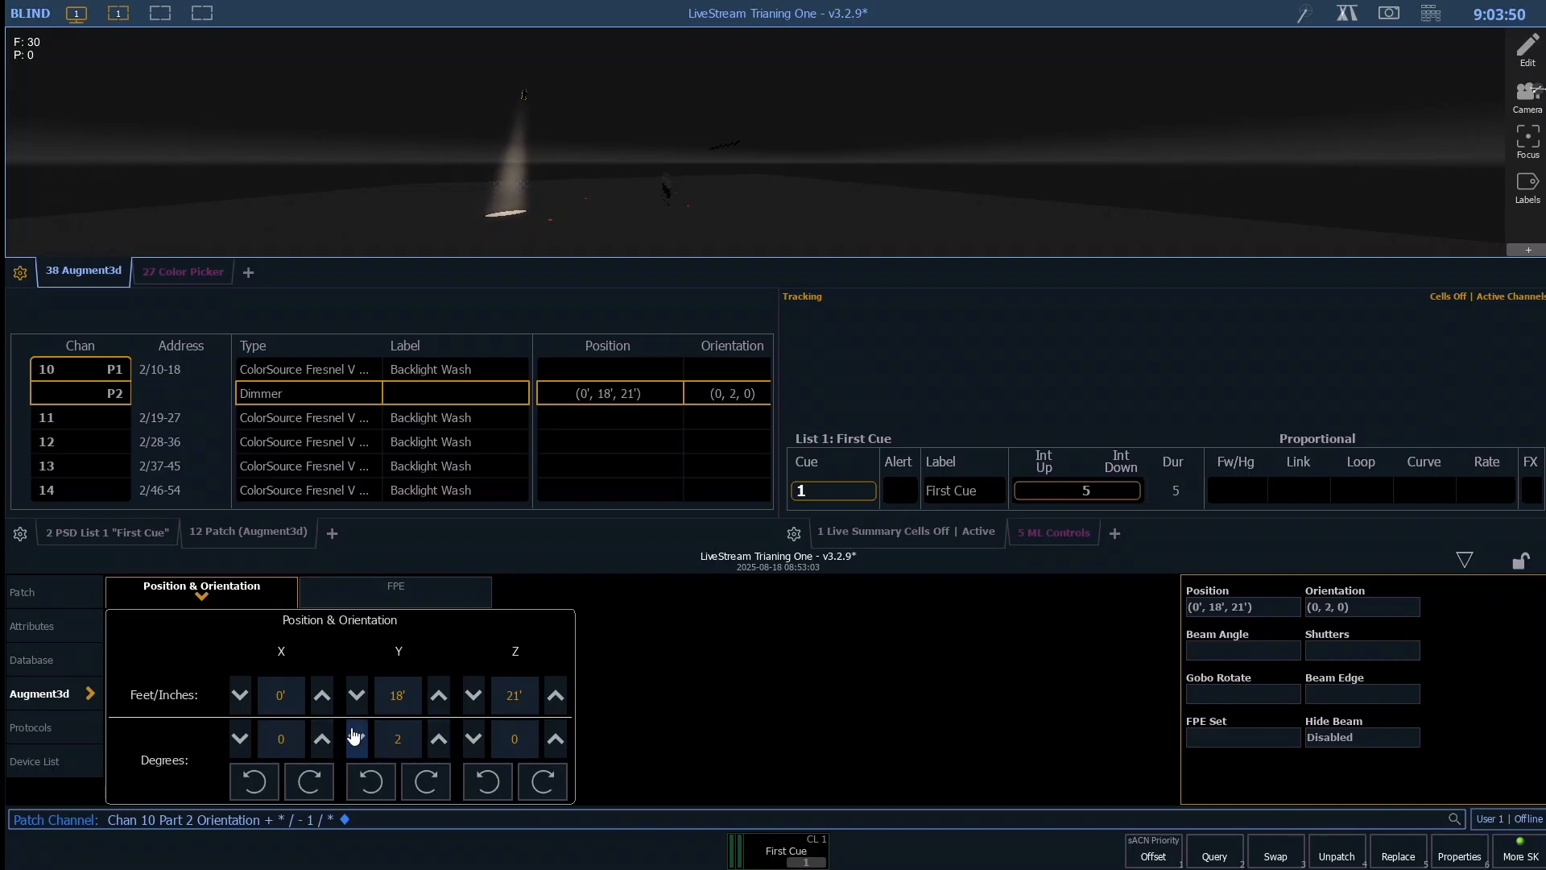
{"action": "left_click", "coordinate": [354, 736]}
- Tilt channel 10 part 2 about the X axis, ending at an X orientation of -43 degrees
{"action": "left_click", "coordinate": [322, 741]}
{"action": "left_click", "coordinate": [322, 740]}
{"action": "left_click", "coordinate": [322, 739]}
{"action": "left_click", "coordinate": [322, 739]}
{"action": "left_click", "coordinate": [322, 739]}
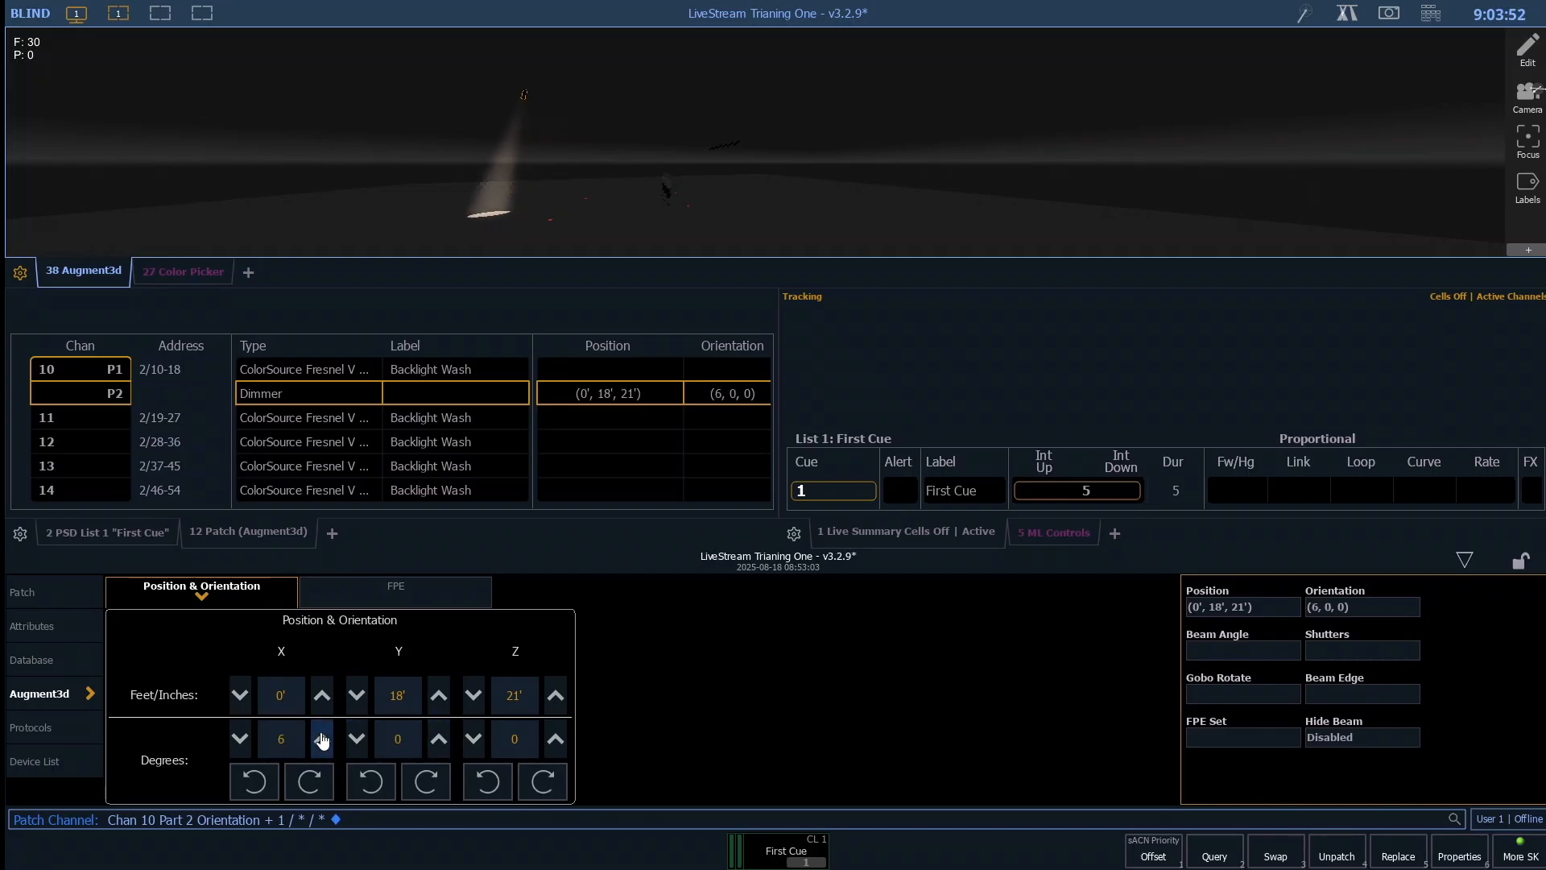
{"action": "left_click", "coordinate": [322, 739]}
{"action": "left_click", "coordinate": [323, 739]}
{"action": "left_click", "coordinate": [241, 739]}
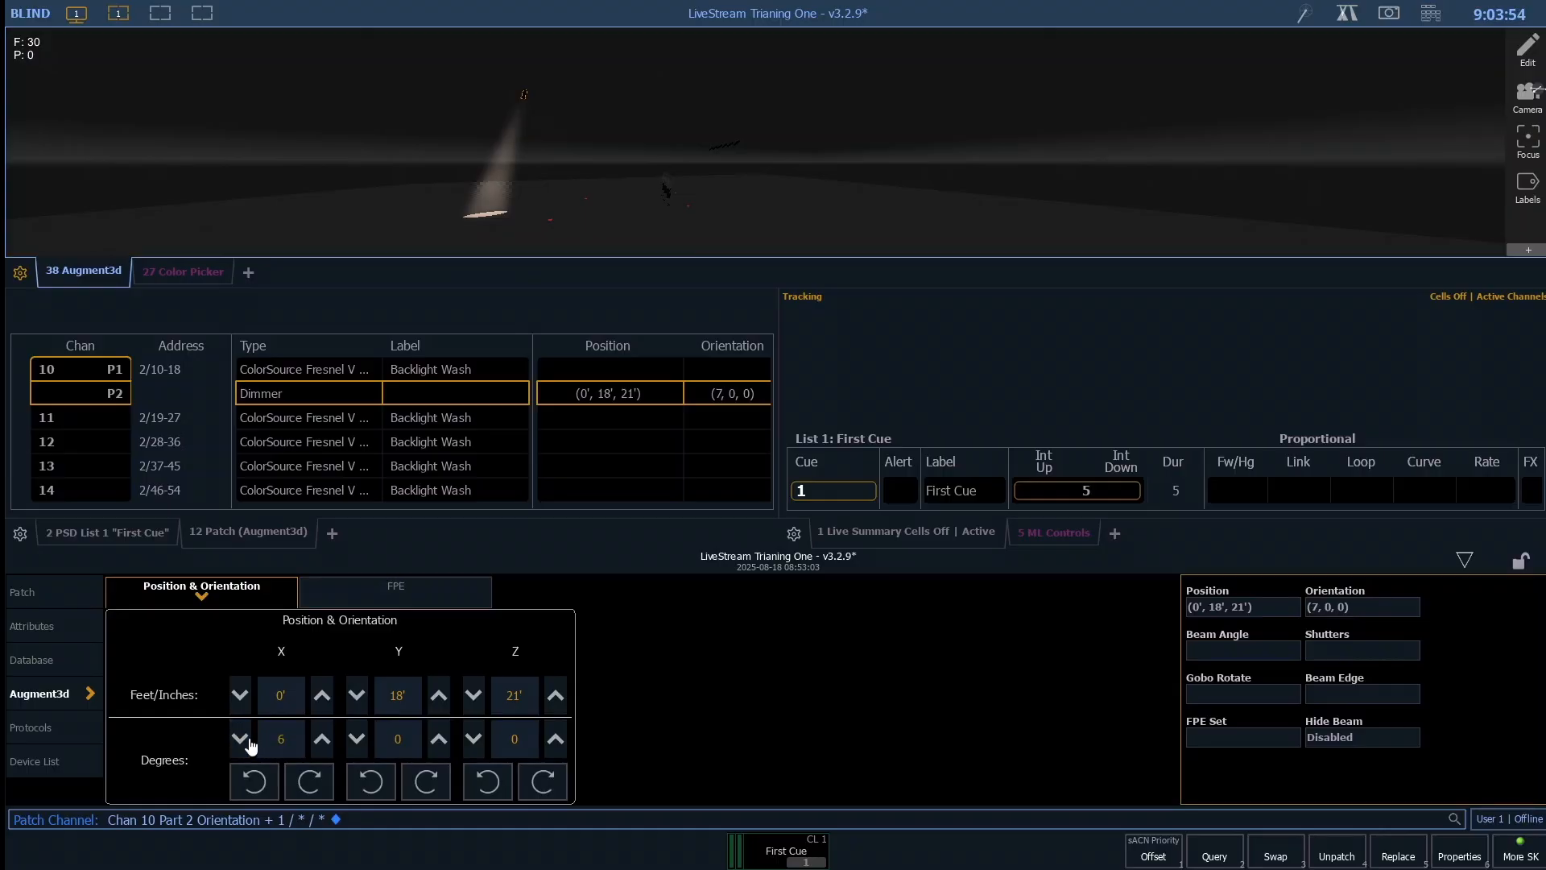
{"action": "left_click", "coordinate": [241, 739]}
{"action": "left_click", "coordinate": [241, 739]}
{"action": "left_click", "coordinate": [241, 740]}
{"action": "left_click", "coordinate": [241, 740]}
{"action": "left_click", "coordinate": [241, 739]}
{"action": "left_click", "coordinate": [241, 739]}
{"action": "left_click", "coordinate": [241, 739]}
{"action": "left_click", "coordinate": [241, 739]}
{"action": "left_click", "coordinate": [241, 739]}
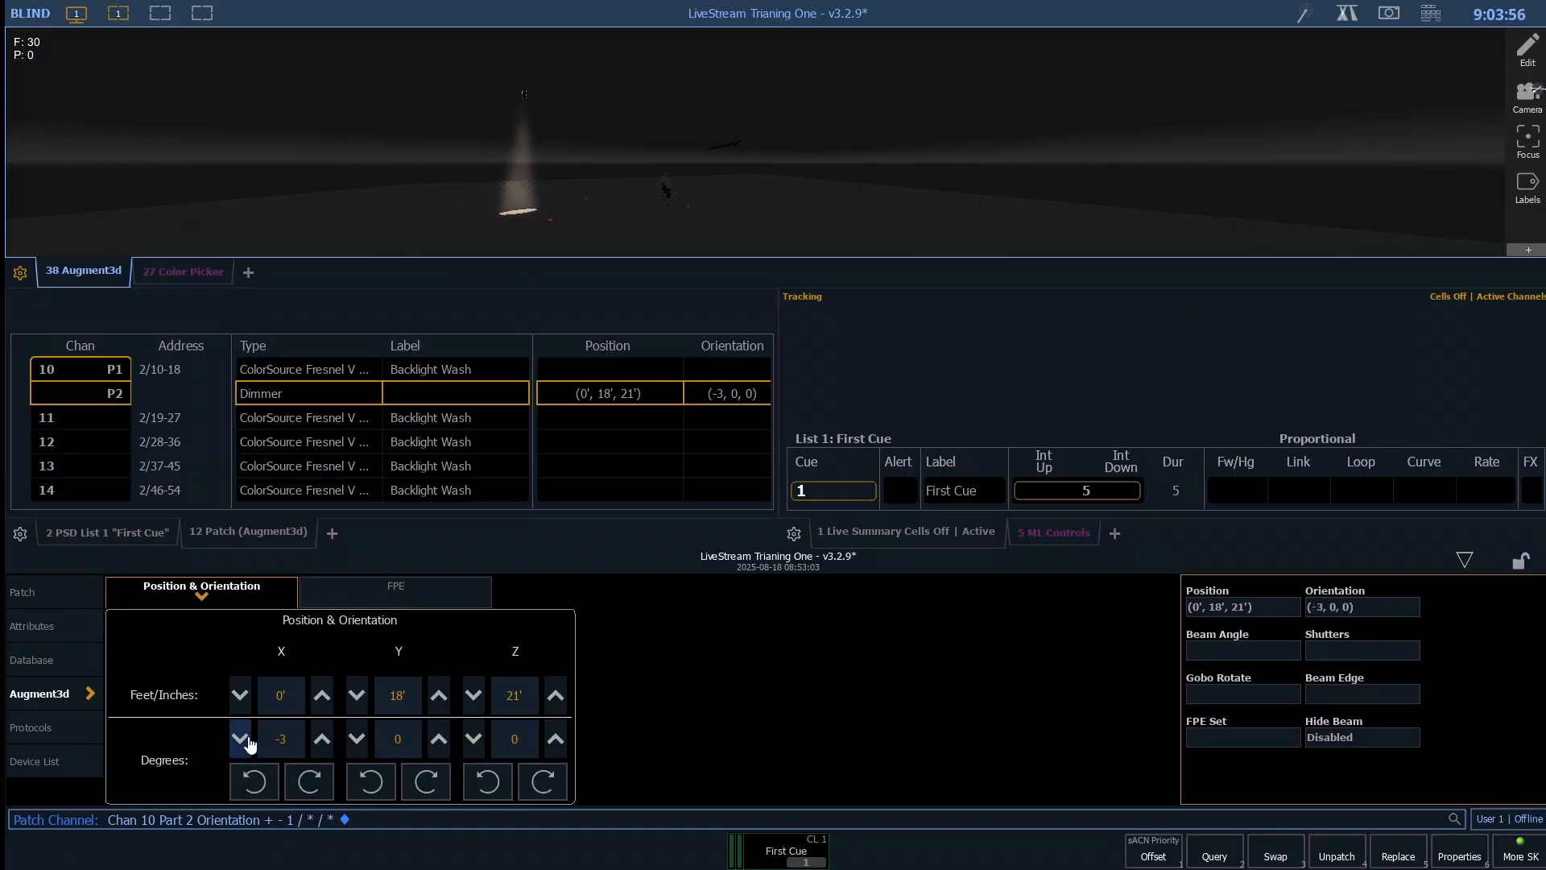
{"action": "left_click", "coordinate": [241, 740]}
{"action": "left_click", "coordinate": [241, 739]}
{"action": "left_click", "coordinate": [241, 740]}
{"action": "left_click", "coordinate": [241, 739]}
{"action": "left_click", "coordinate": [240, 740]}
{"action": "left_click", "coordinate": [241, 739]}
{"action": "left_click", "coordinate": [247, 737]}
{"action": "left_click", "coordinate": [246, 736]}
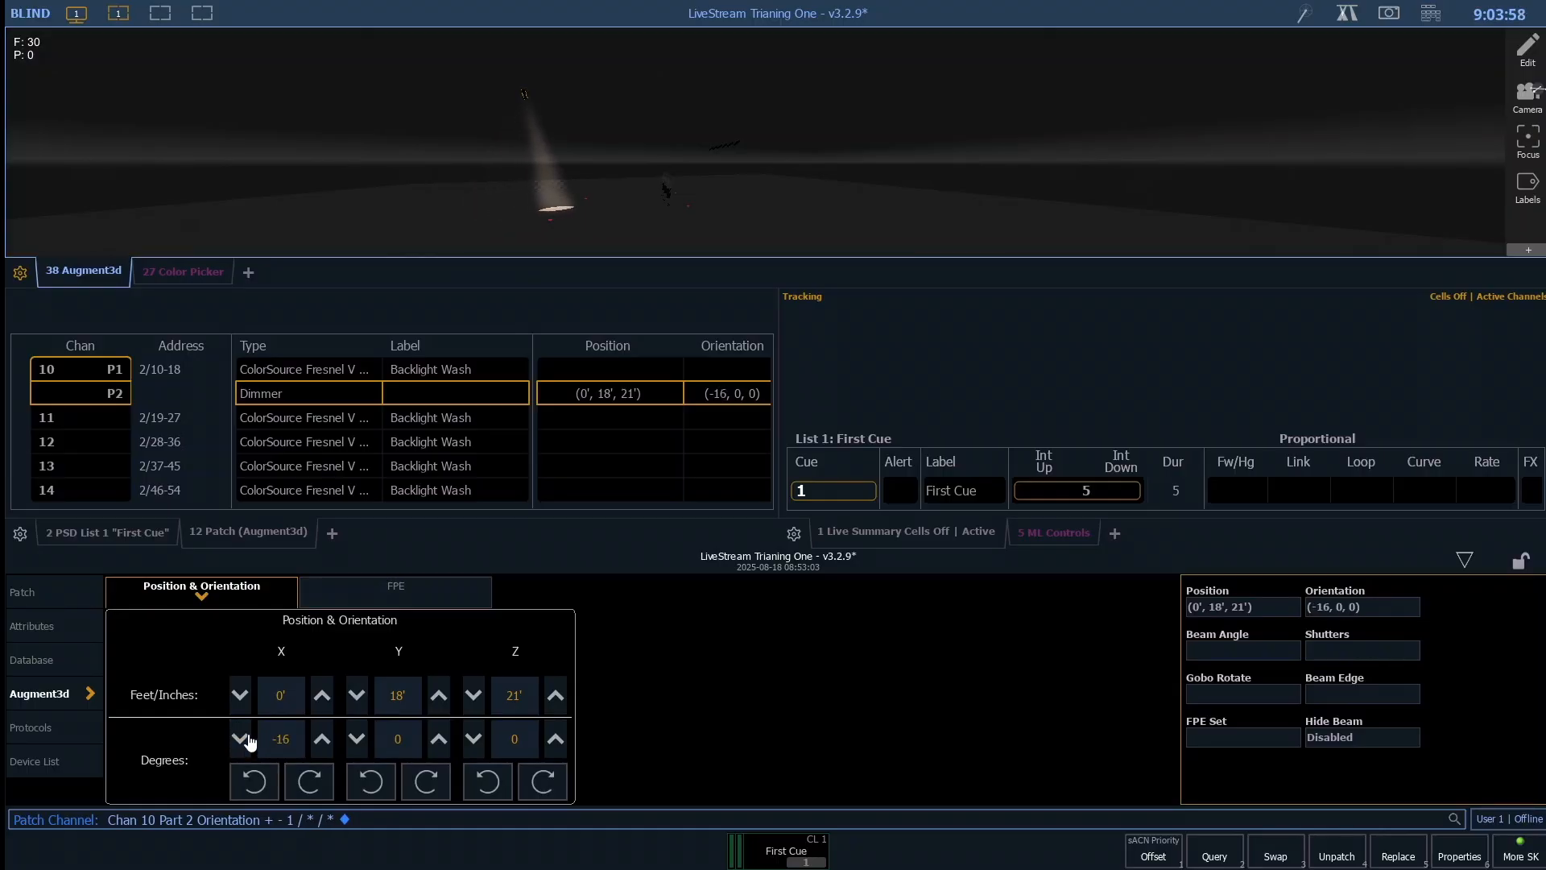
{"action": "left_click", "coordinate": [246, 737]}
{"action": "left_click", "coordinate": [246, 737]}
{"action": "left_click", "coordinate": [247, 737]}
{"action": "left_click", "coordinate": [247, 737]}
{"action": "left_click", "coordinate": [246, 737]}
{"action": "left_click", "coordinate": [247, 737]}
{"action": "left_click", "coordinate": [250, 739]}
{"action": "left_click", "coordinate": [250, 738]}
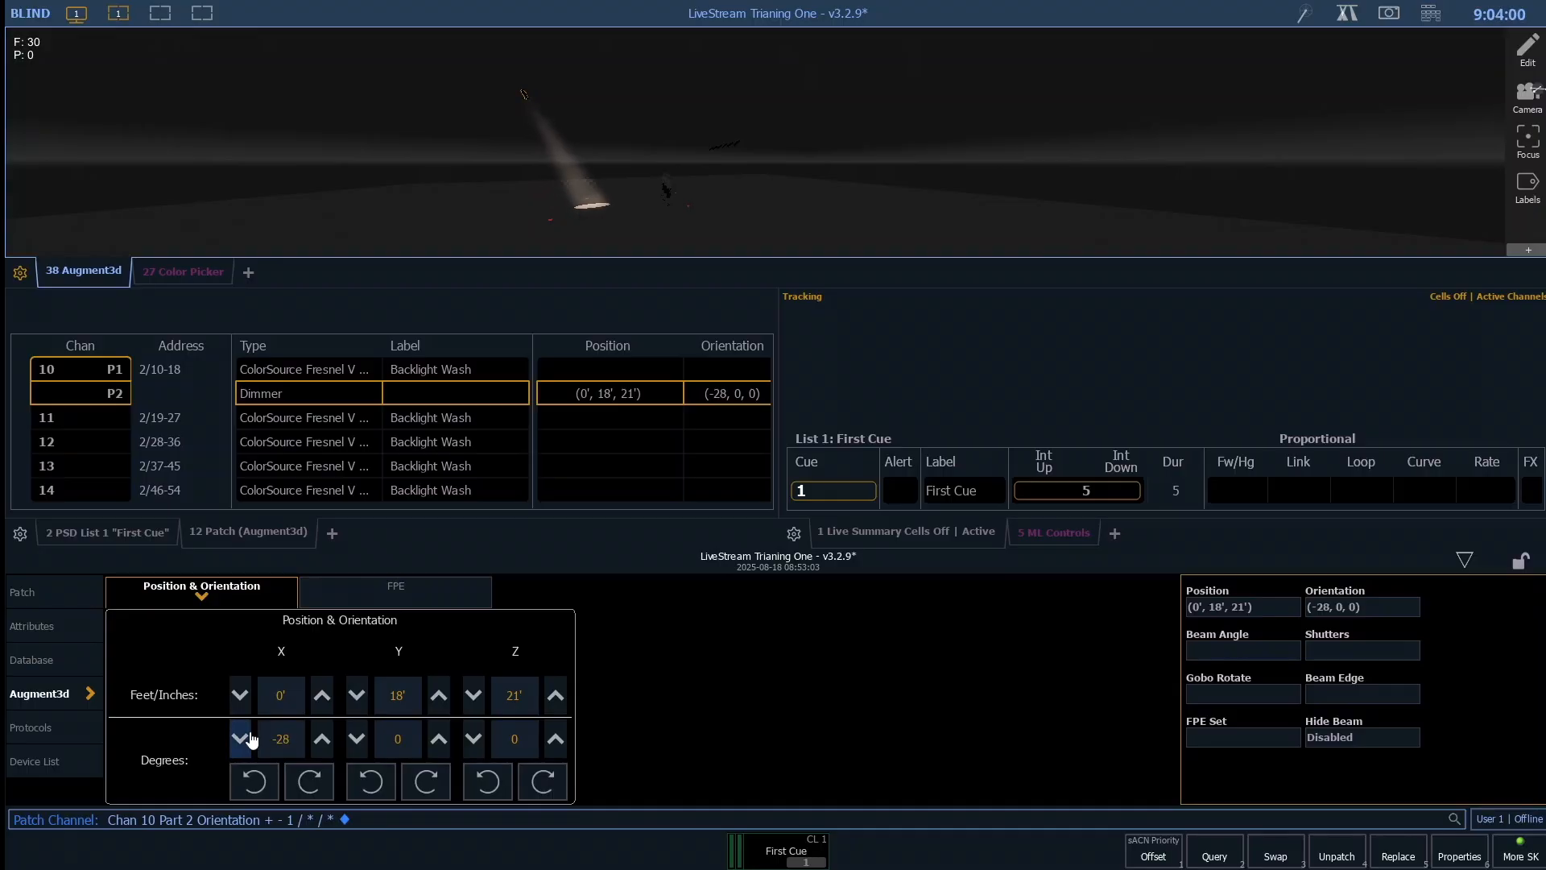
{"action": "left_click", "coordinate": [251, 738]}
{"action": "left_click", "coordinate": [250, 739]}
{"action": "left_click", "coordinate": [250, 739]}
{"action": "left_click", "coordinate": [250, 739]}
{"action": "left_click", "coordinate": [251, 738]}
{"action": "left_click", "coordinate": [251, 738]}
{"action": "left_click", "coordinate": [241, 738]}
{"action": "left_click", "coordinate": [241, 738]}
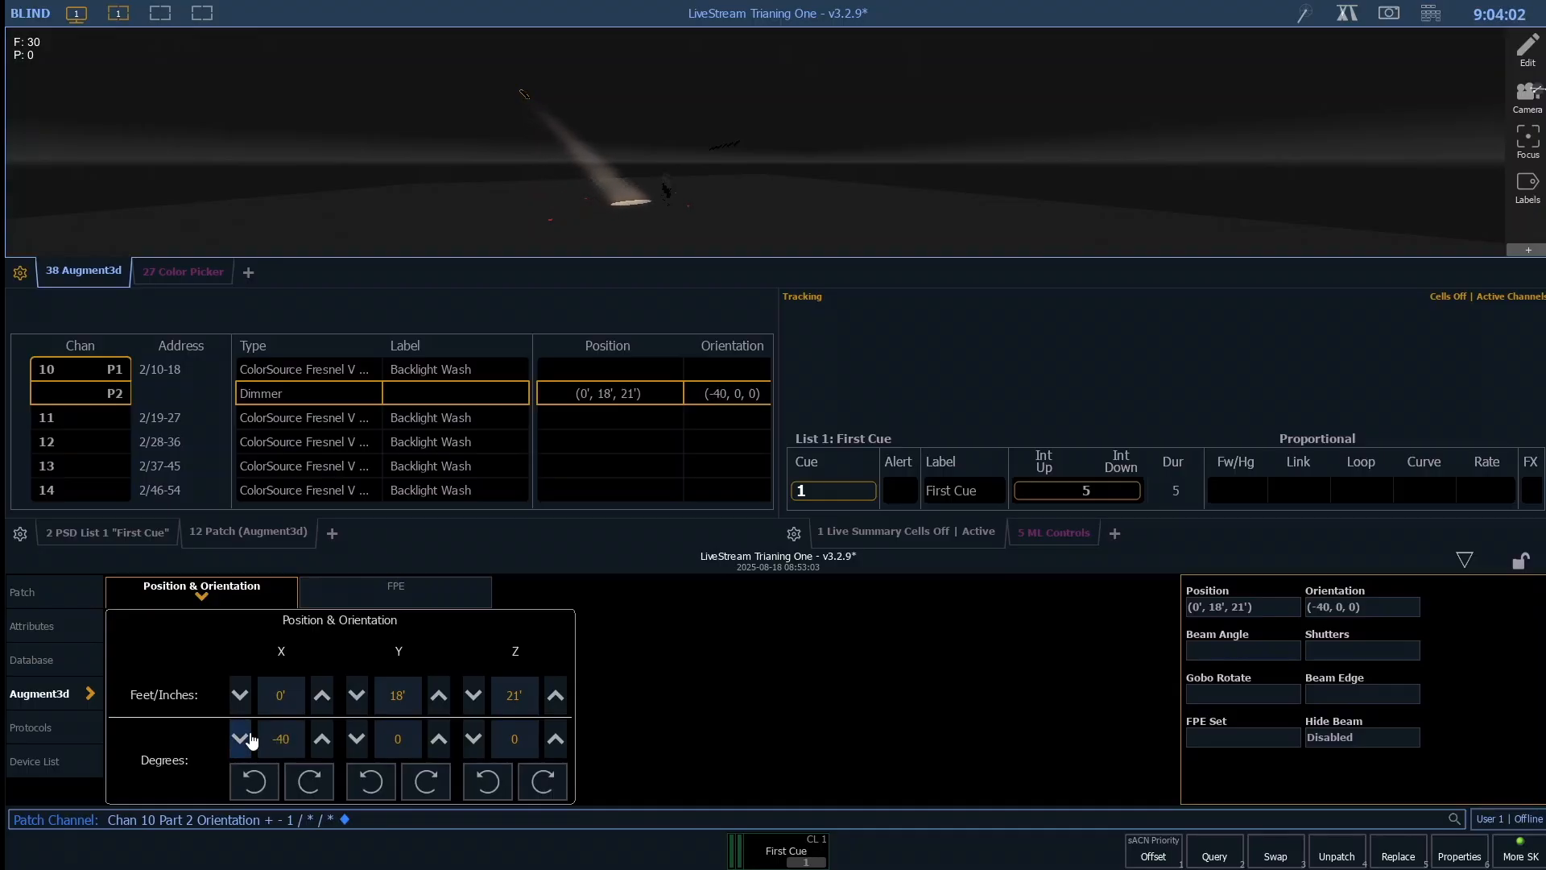
{"action": "left_click", "coordinate": [241, 738]}
{"action": "left_click", "coordinate": [241, 739]}
{"action": "left_click", "coordinate": [240, 739]}
{"action": "left_click", "coordinate": [241, 739]}
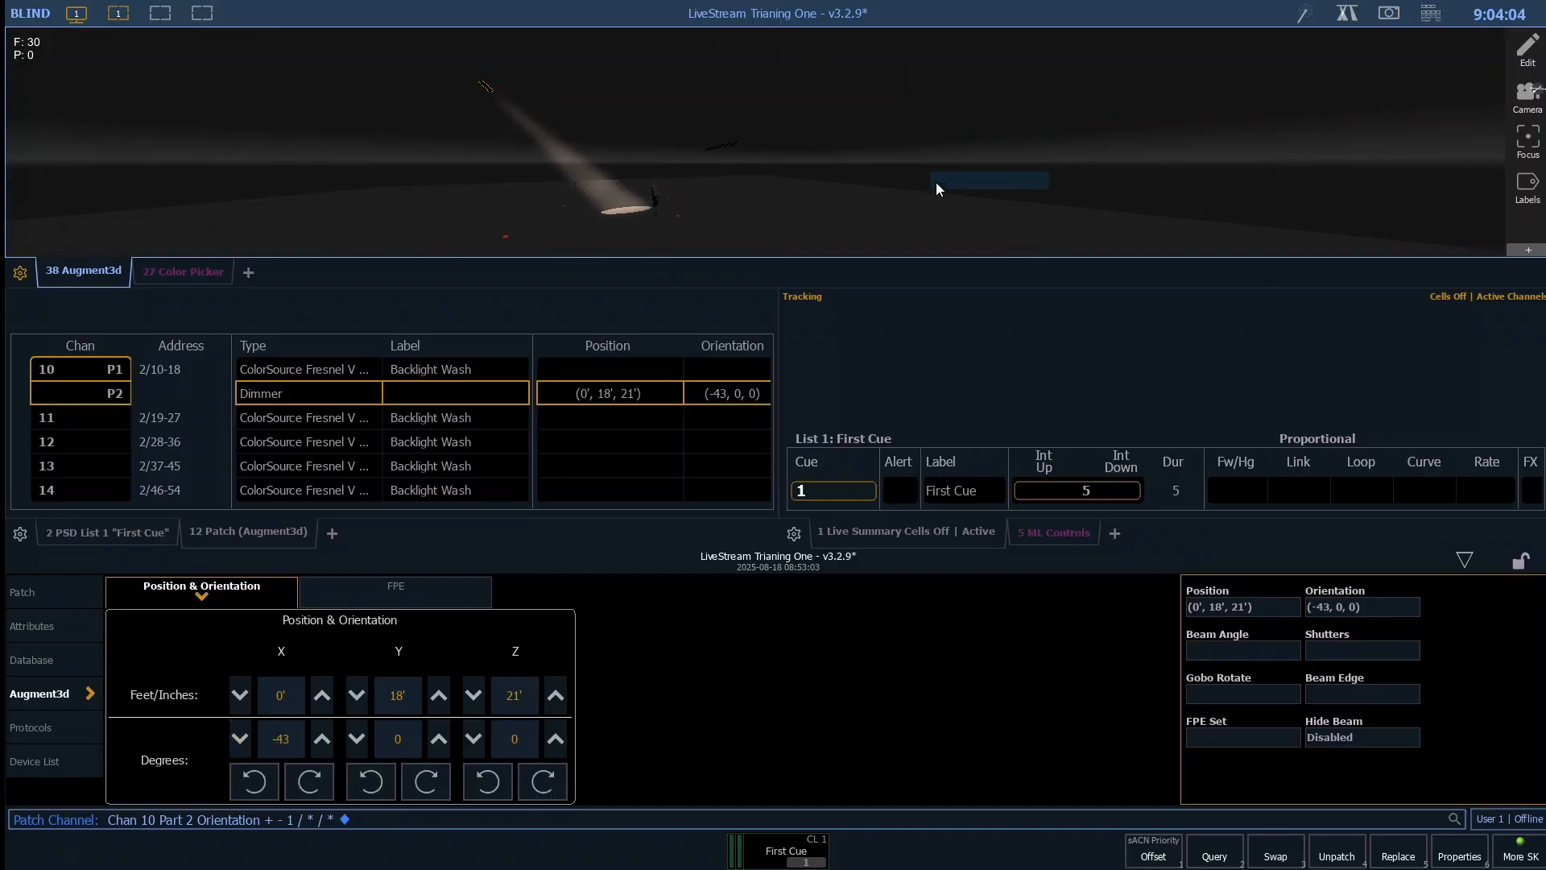
- Orbit and zoom the 3D stage model to examine the tilted backlight beam with the figures and front lights in view
{"action": "left_click_drag", "start_coordinate": [936, 182], "coordinate": [738, 181]}
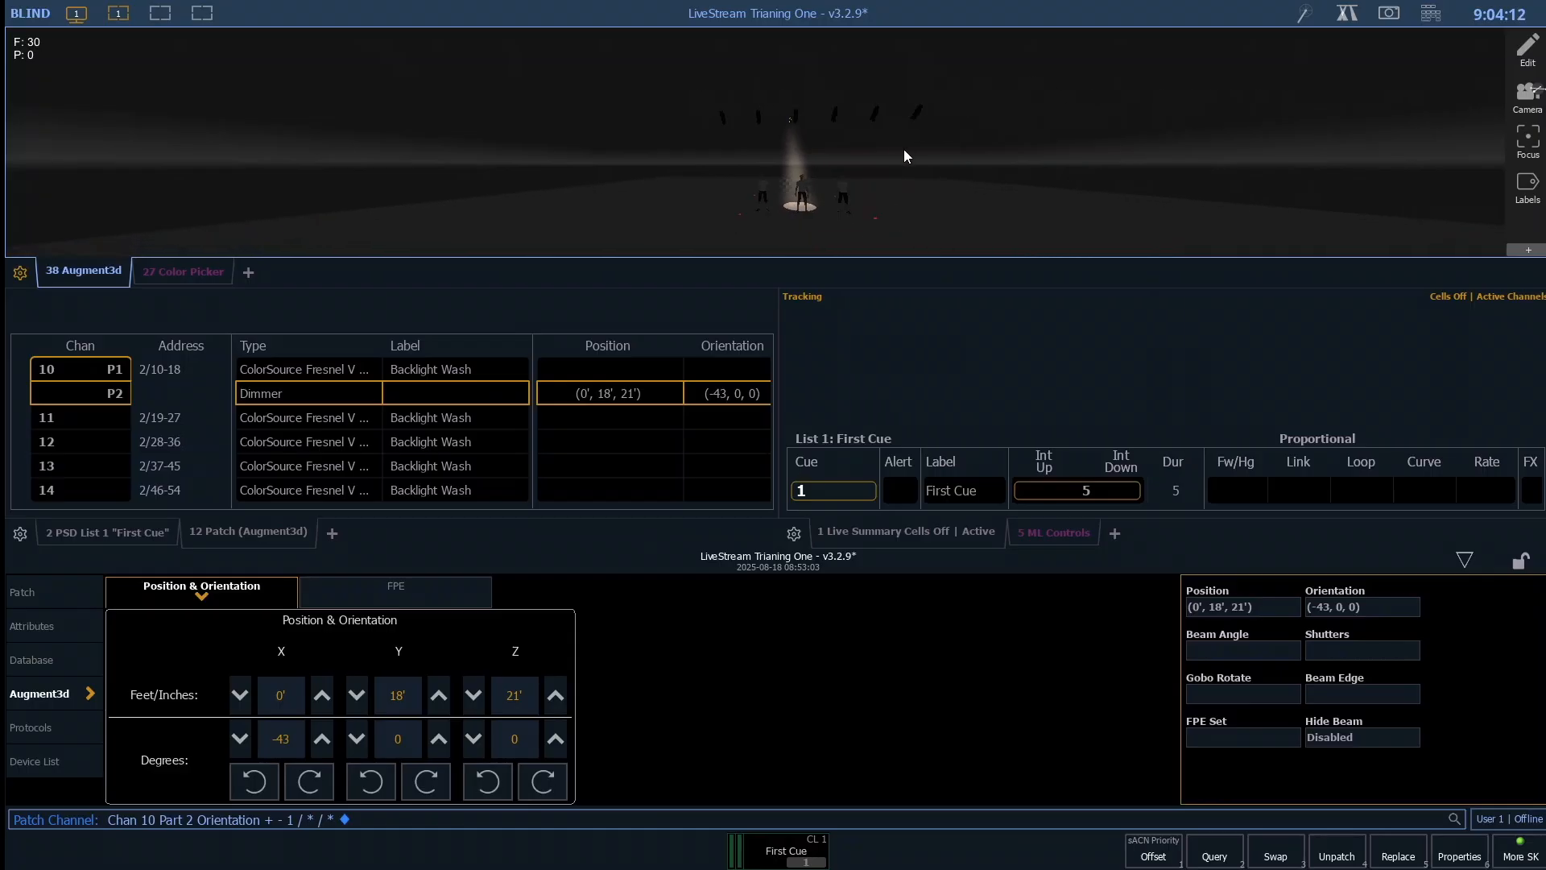
{"action": "scroll", "coordinate": [846, 174], "scroll_direction": "down", "scroll_amount": 3}
{"action": "scroll", "coordinate": [862, 169], "scroll_direction": "up", "scroll_amount": 2}
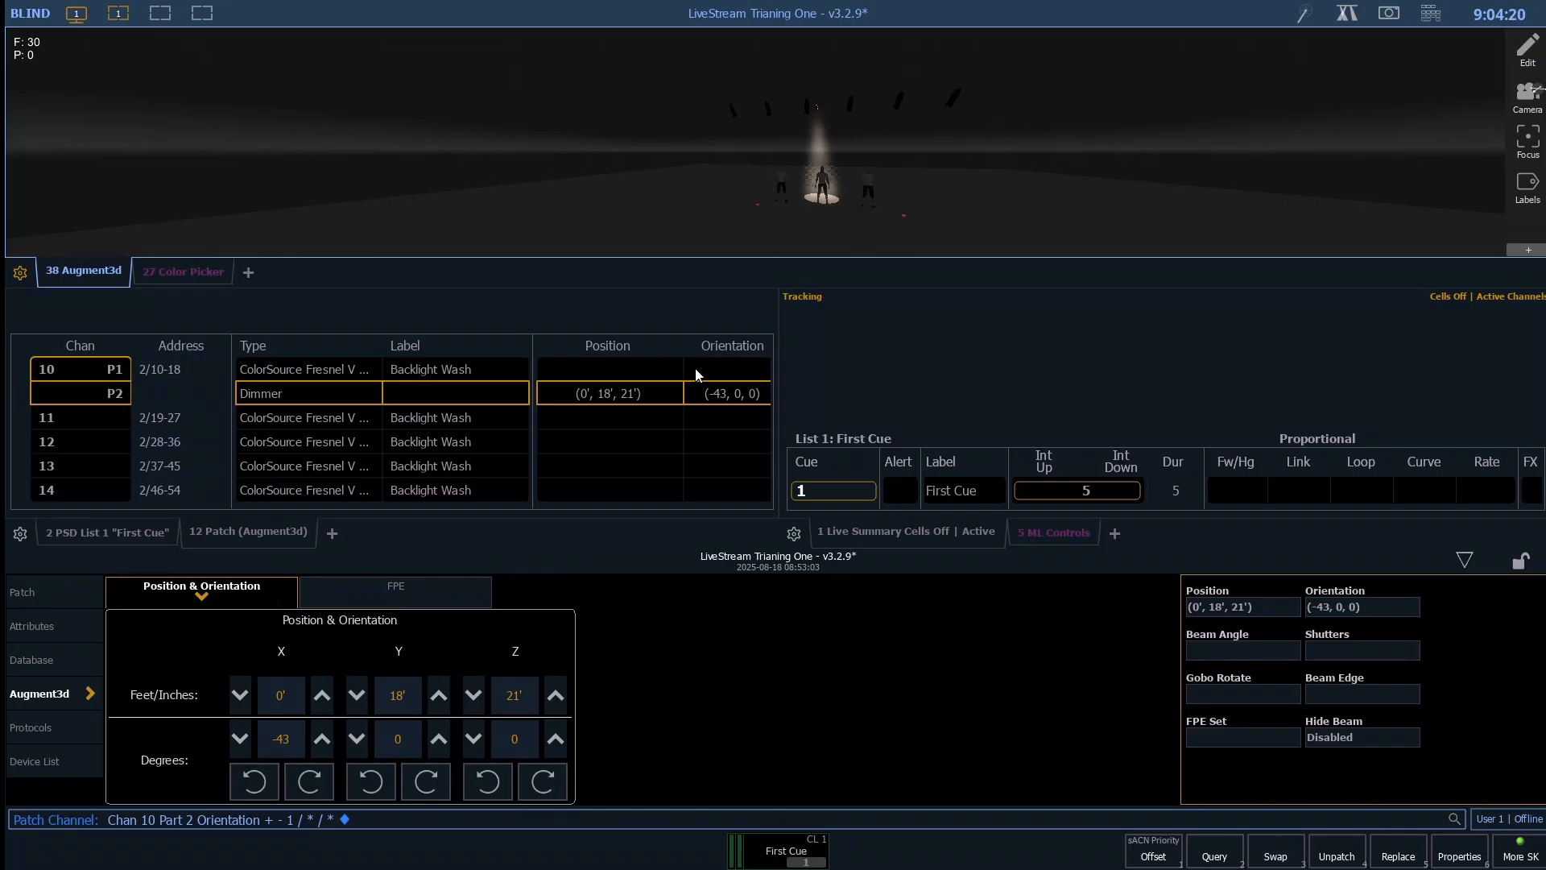
- Try selecting the channel 1 front light directly in the 3D stage model, including with a selection box
{"action": "left_click", "coordinate": [733, 111]}
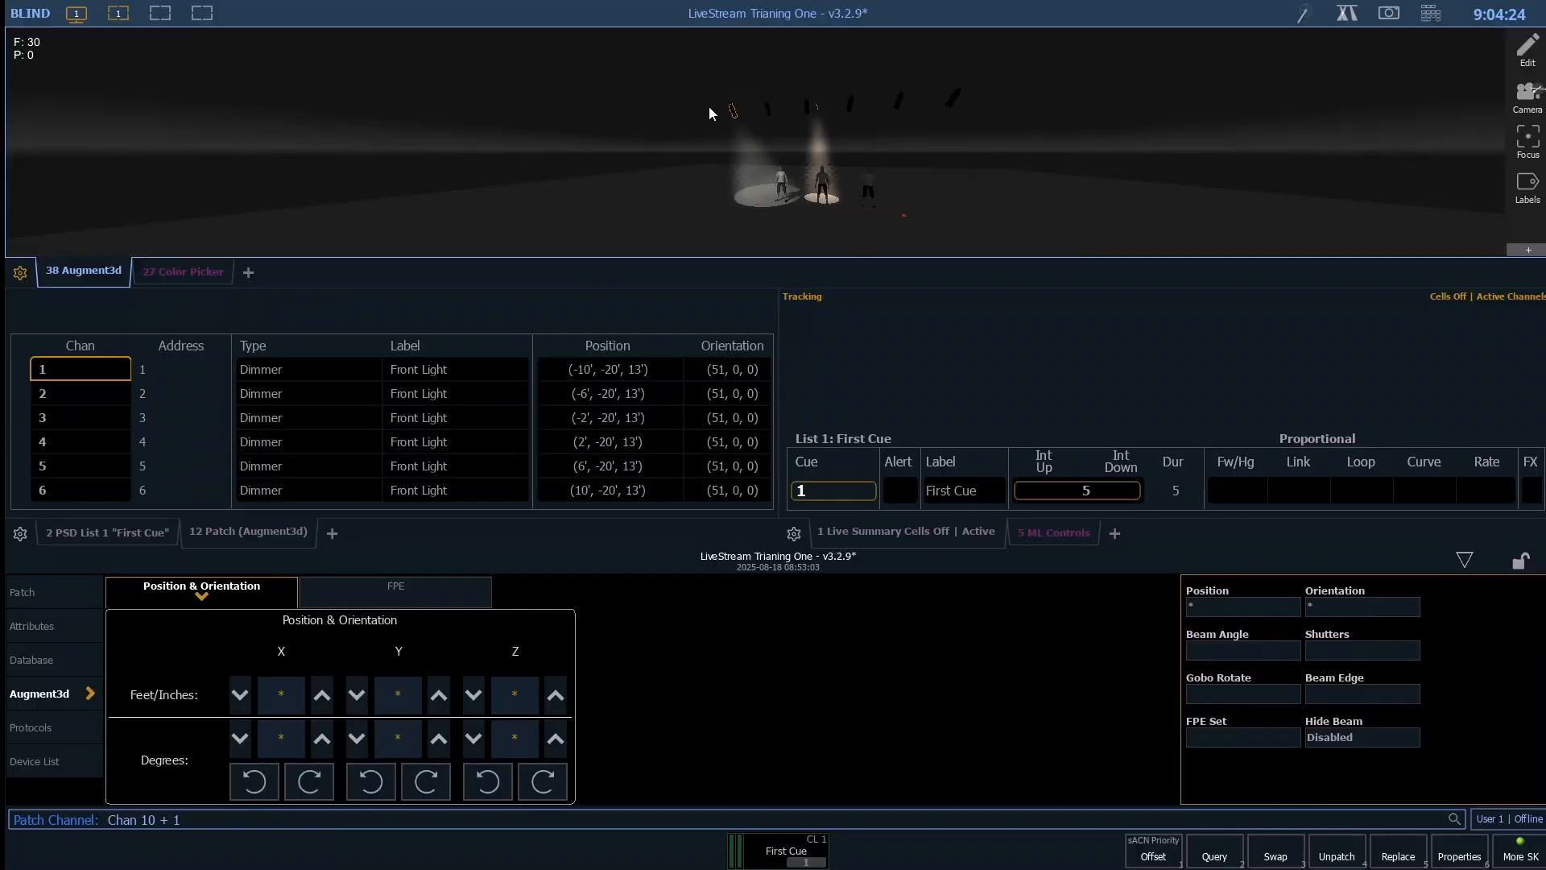
{"action": "left_click", "coordinate": [732, 113]}
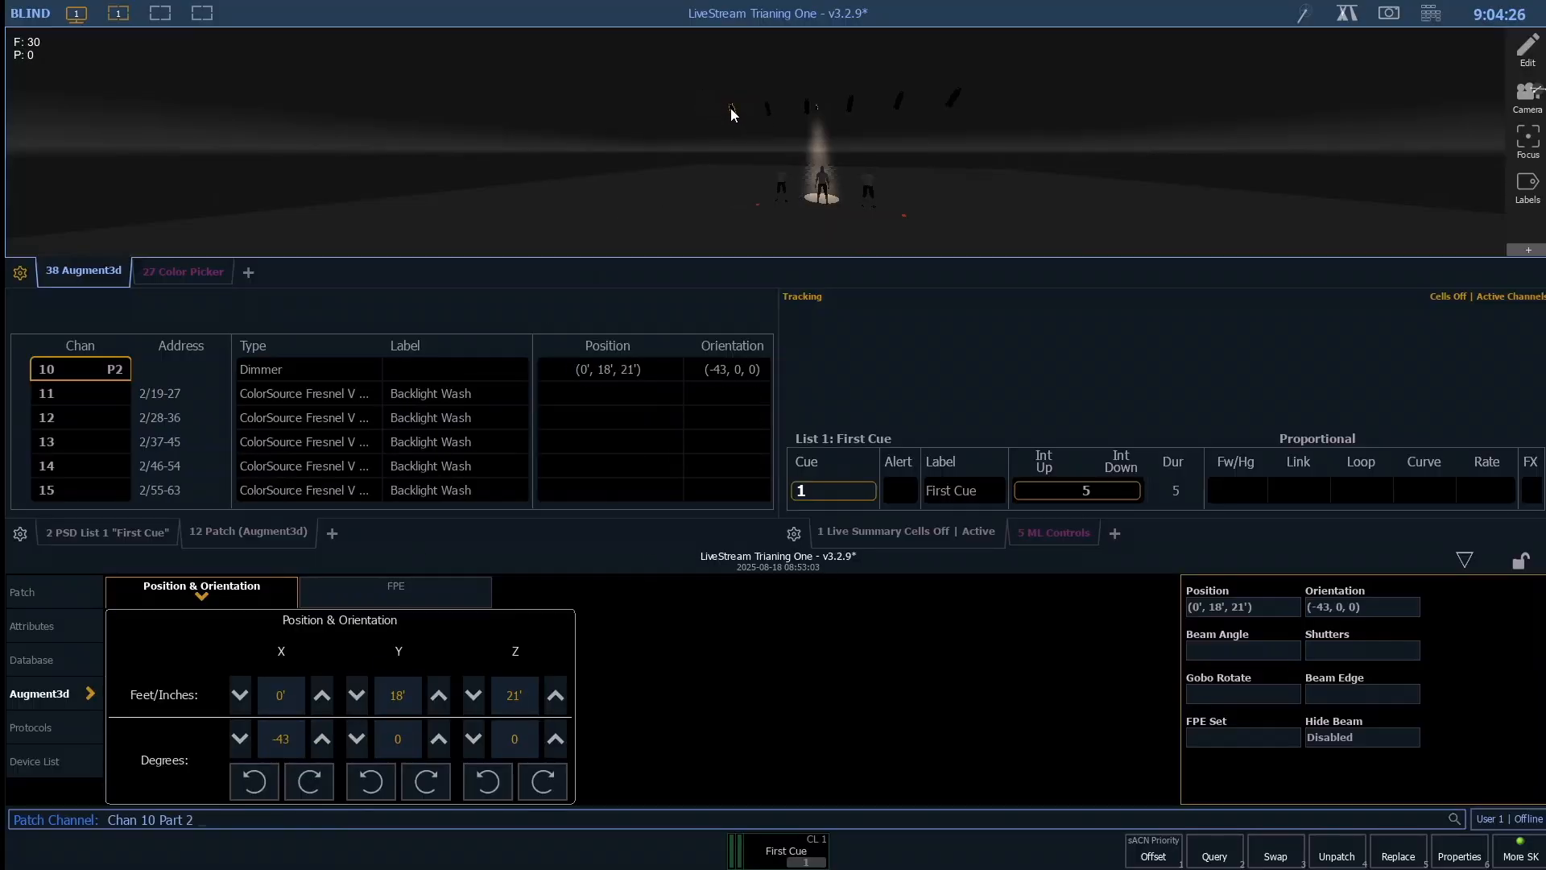
{"action": "left_click", "coordinate": [732, 110]}
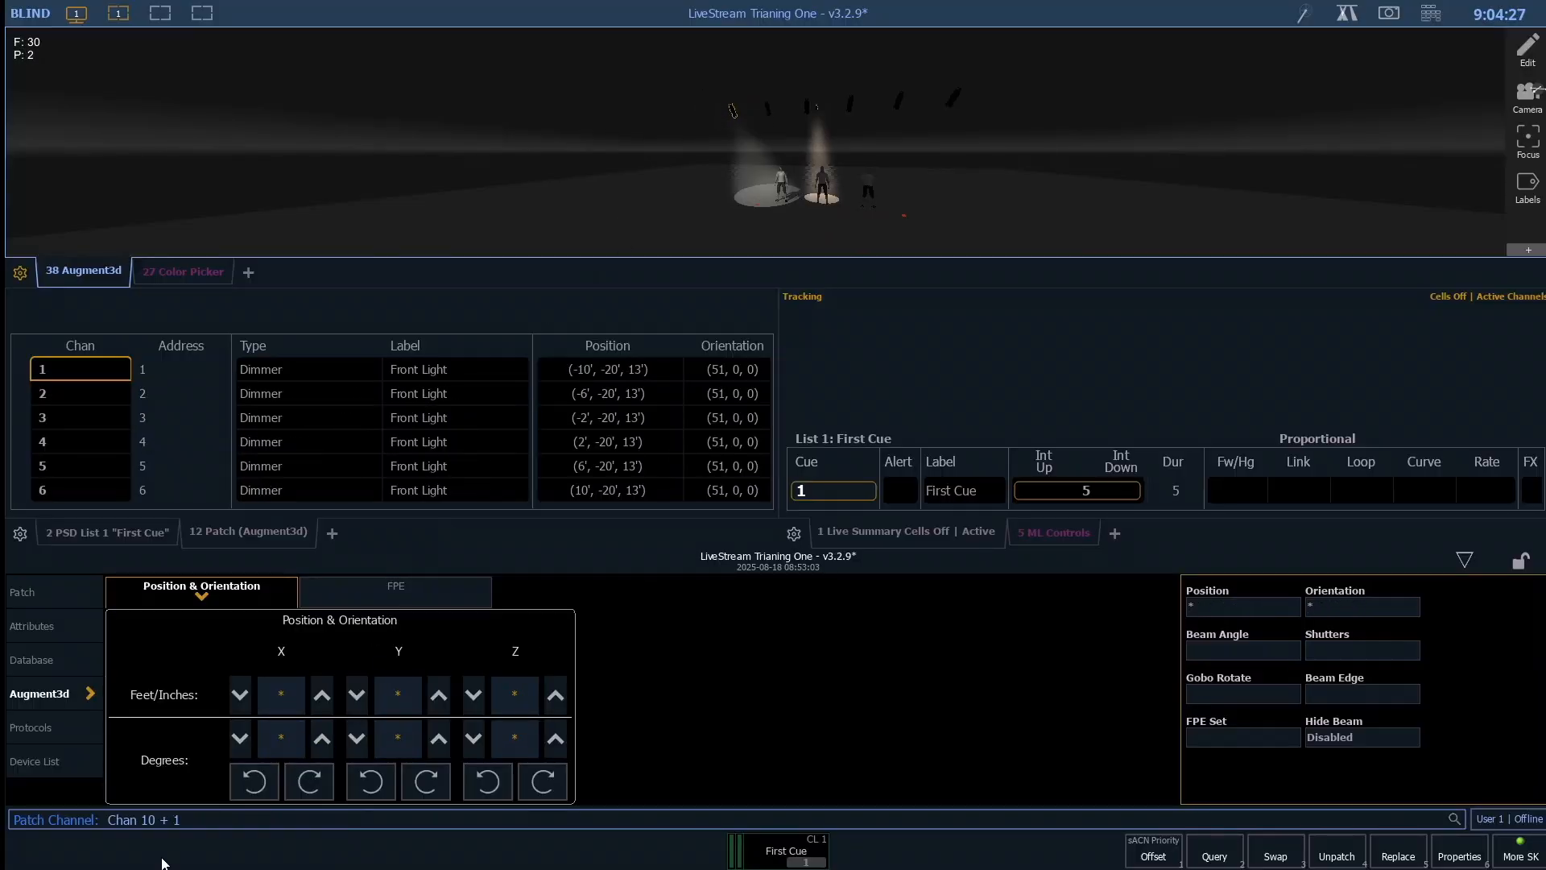
{"action": "left_click", "coordinate": [672, 155]}
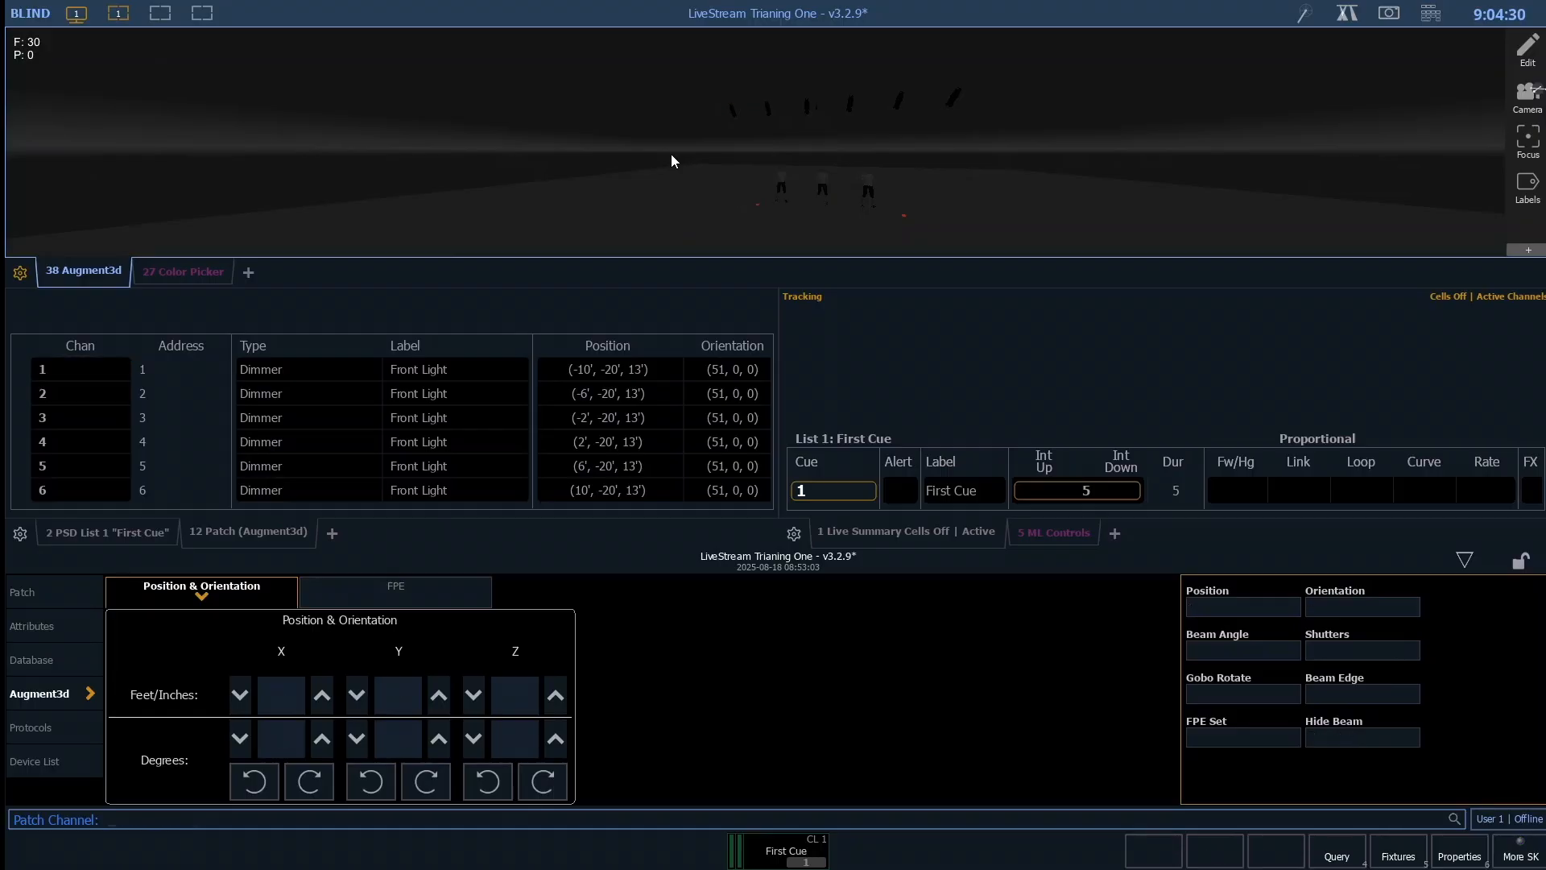
{"action": "left_click_drag", "start_coordinate": [698, 109], "coordinate": [757, 155]}
{"action": "left_click_drag", "start_coordinate": [706, 83], "coordinate": [767, 163]}
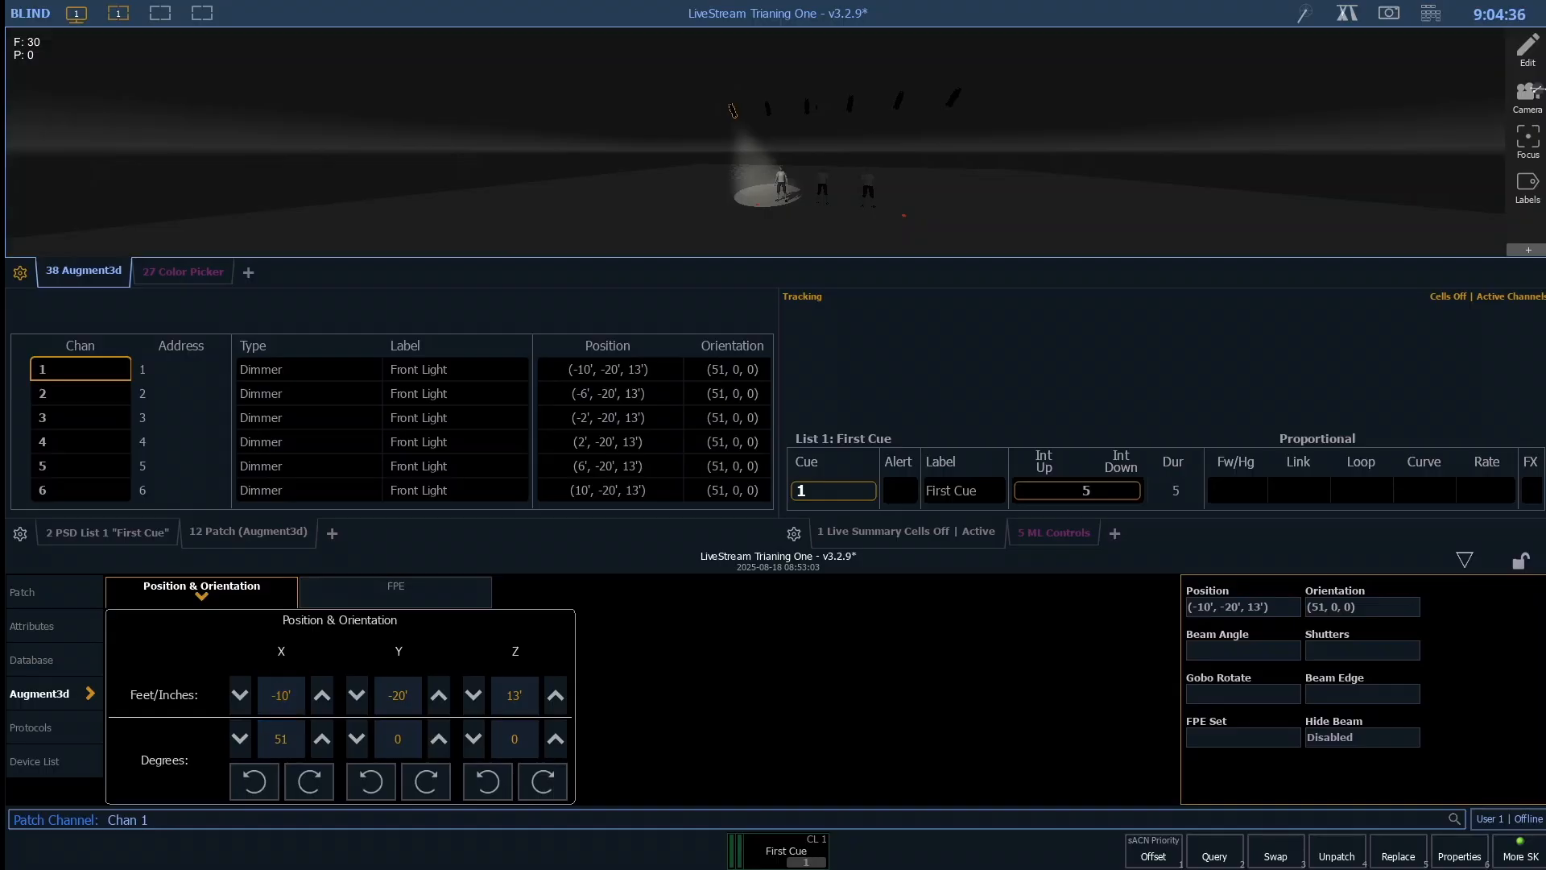
- Select channels 10 through 16 and spread their Augment3d X positions from -10' through 10'
{"action": "left_click", "coordinate": [530, 538]}
{"action": "type", "text": "+1"}
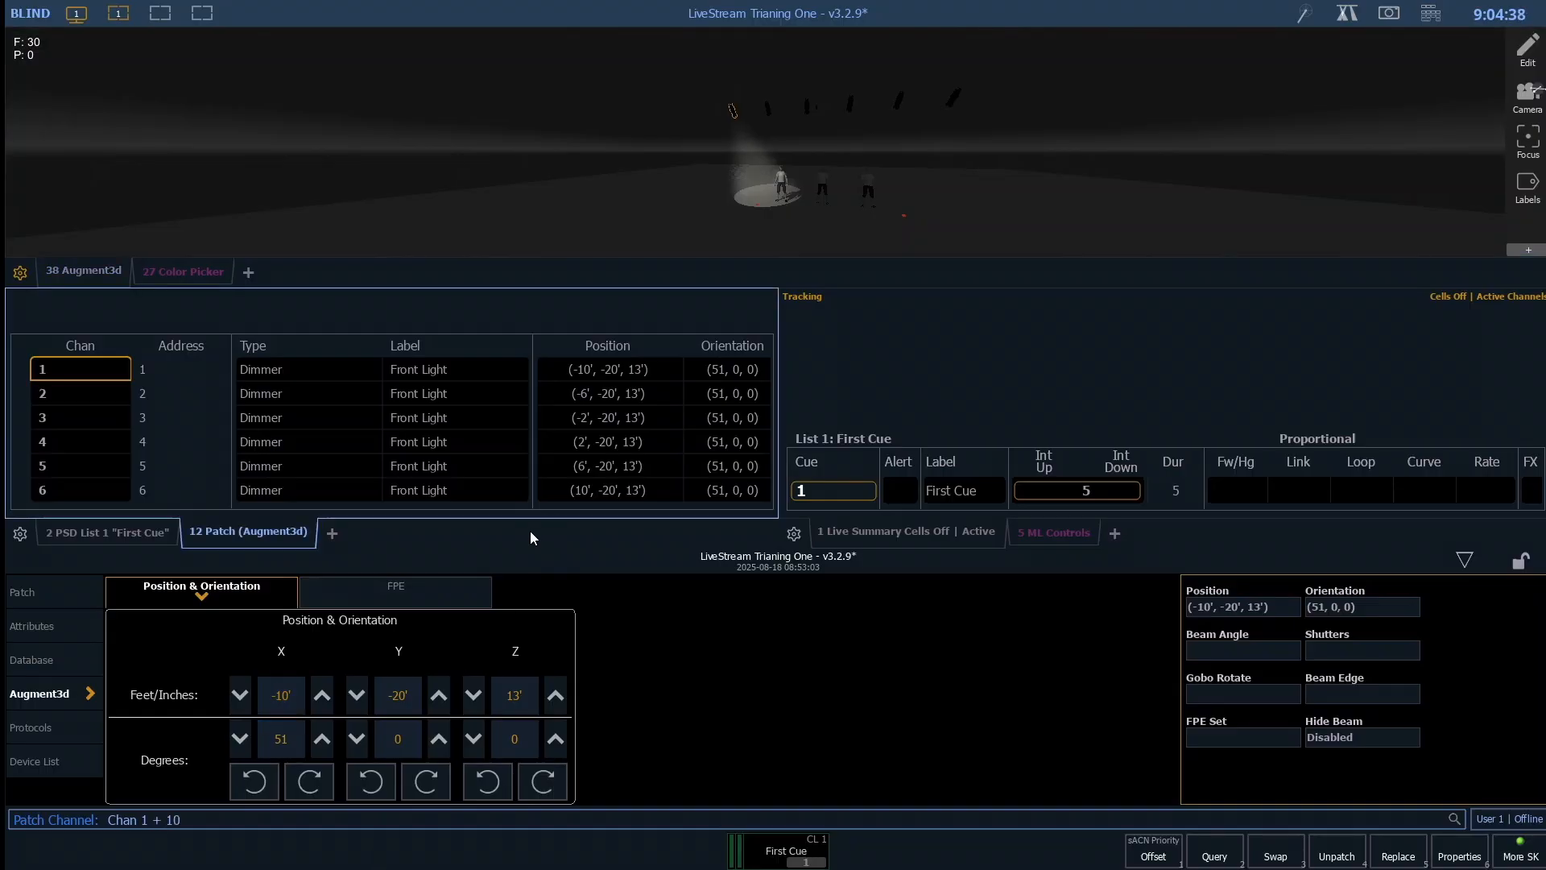
{"action": "key", "text": "BackSpace"}
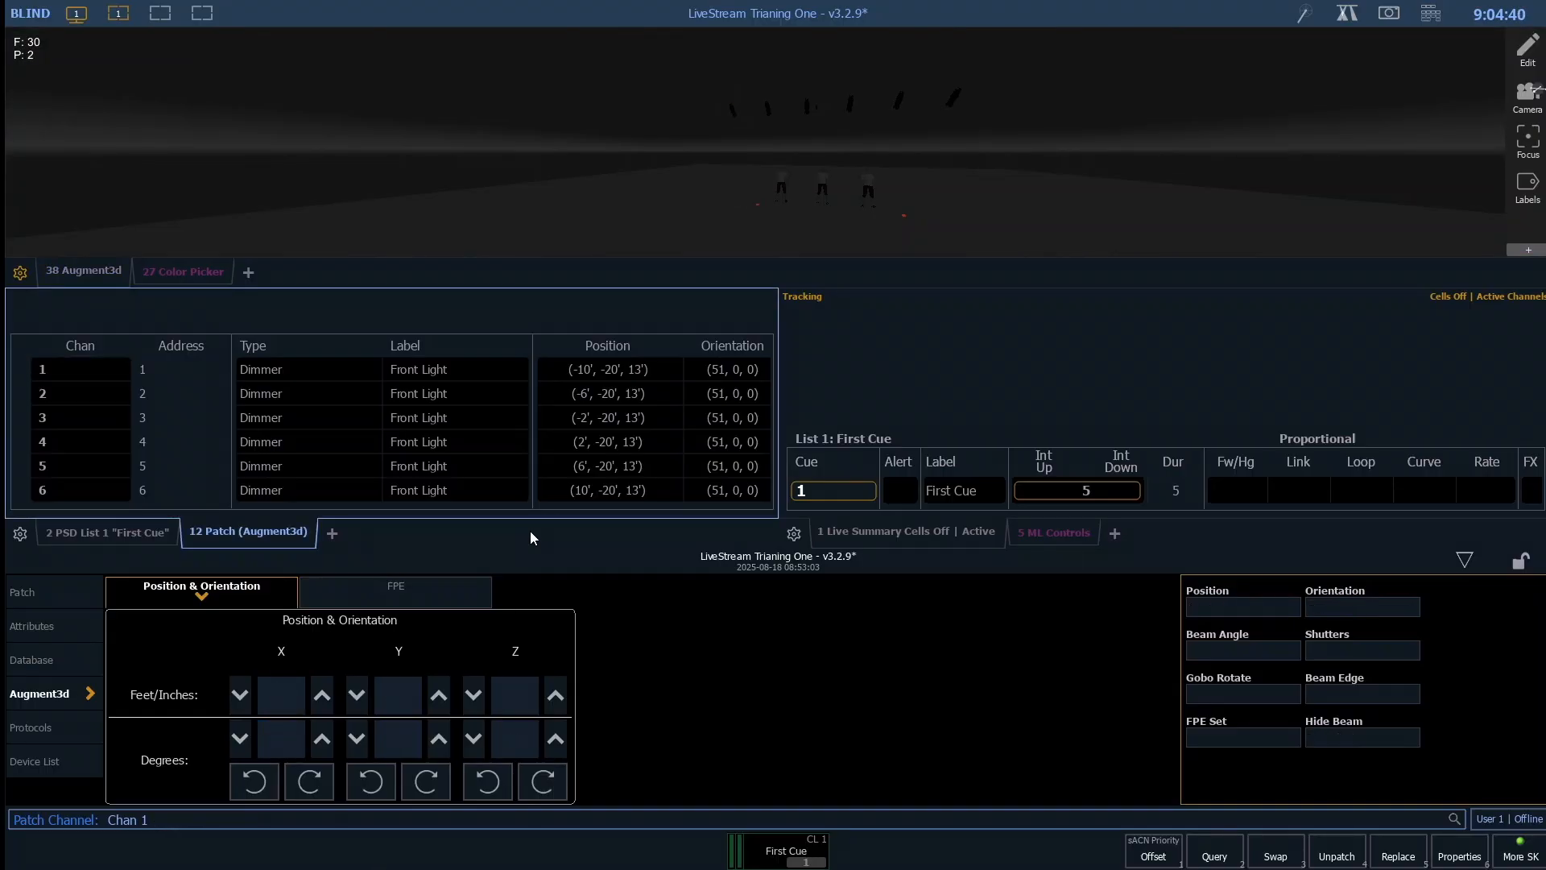
{"action": "type", "text": "0t16"}
{"action": "key", "text": "Return"}
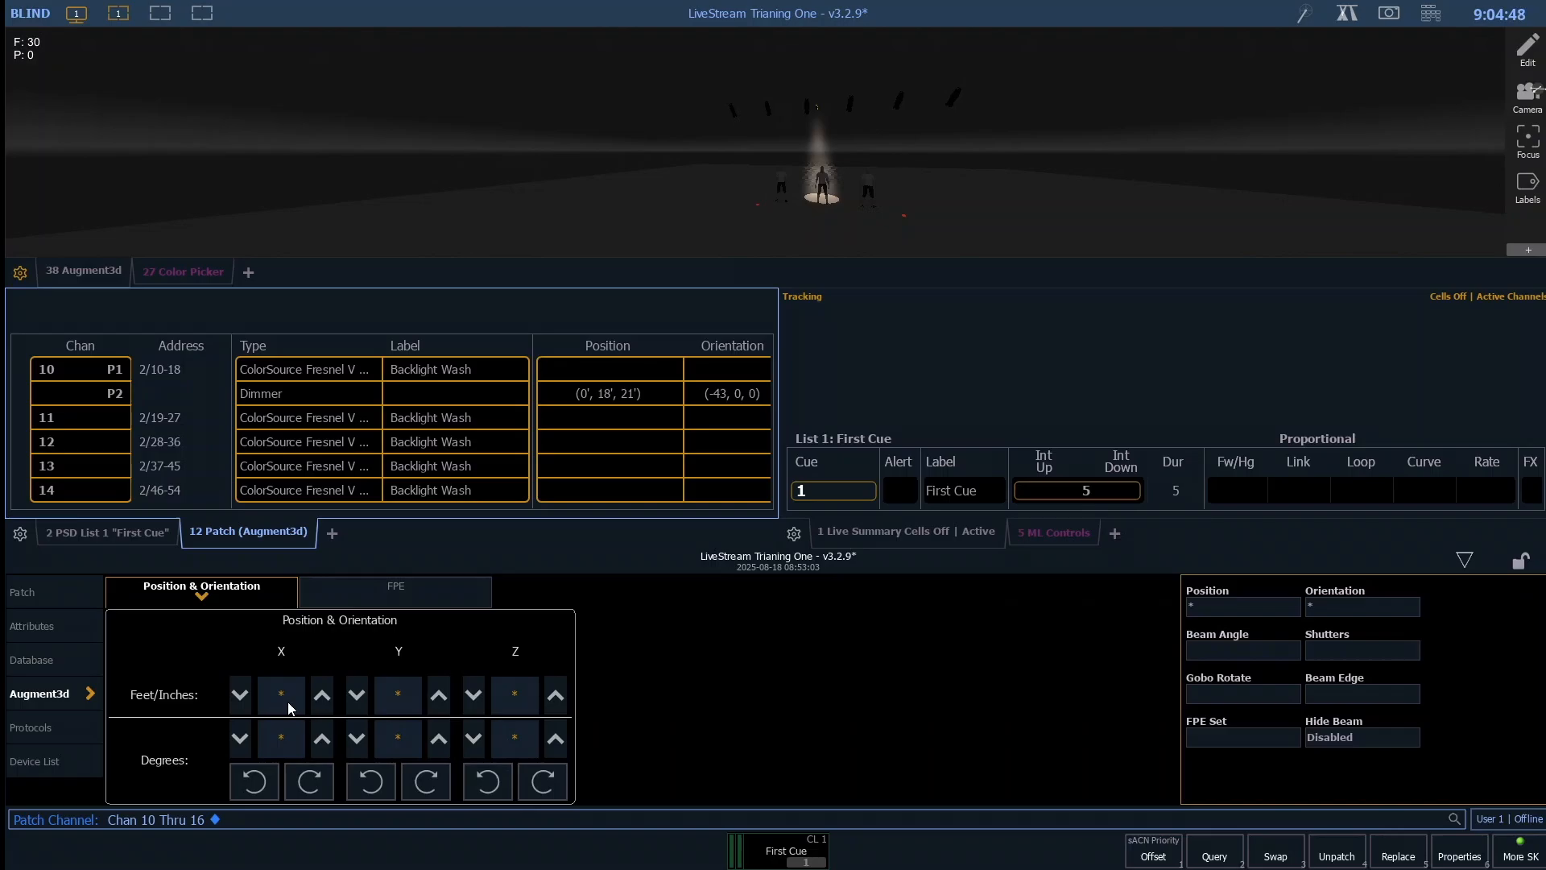
{"action": "key", "text": "Return"}
{"action": "scroll", "coordinate": [910, 138], "scroll_direction": "up", "scroll_amount": 5}
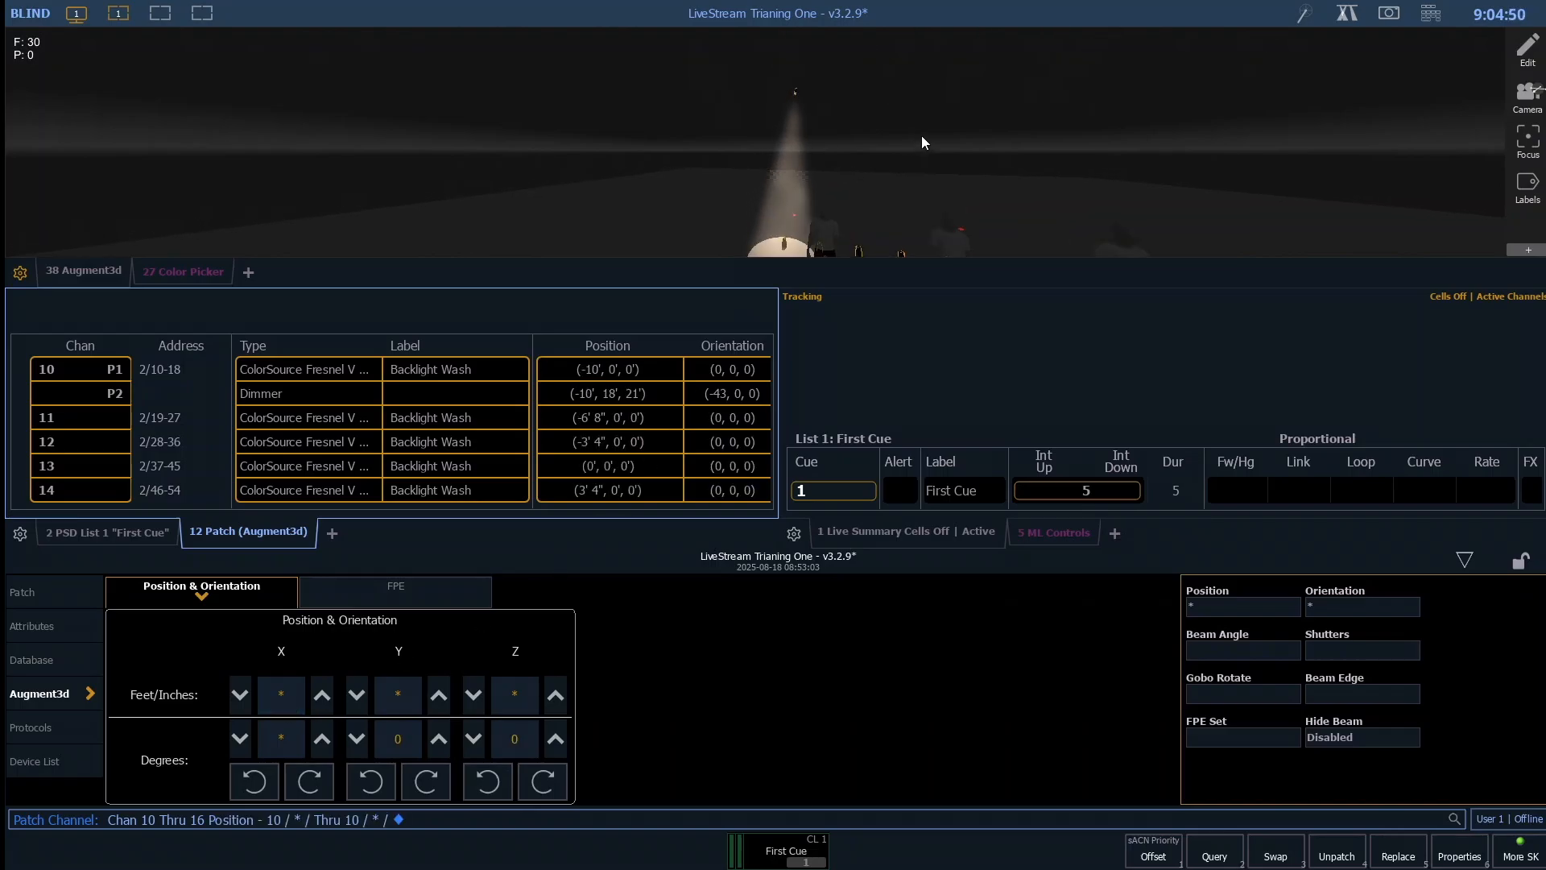
{"action": "scroll", "coordinate": [918, 234], "scroll_direction": "down", "scroll_amount": 5}
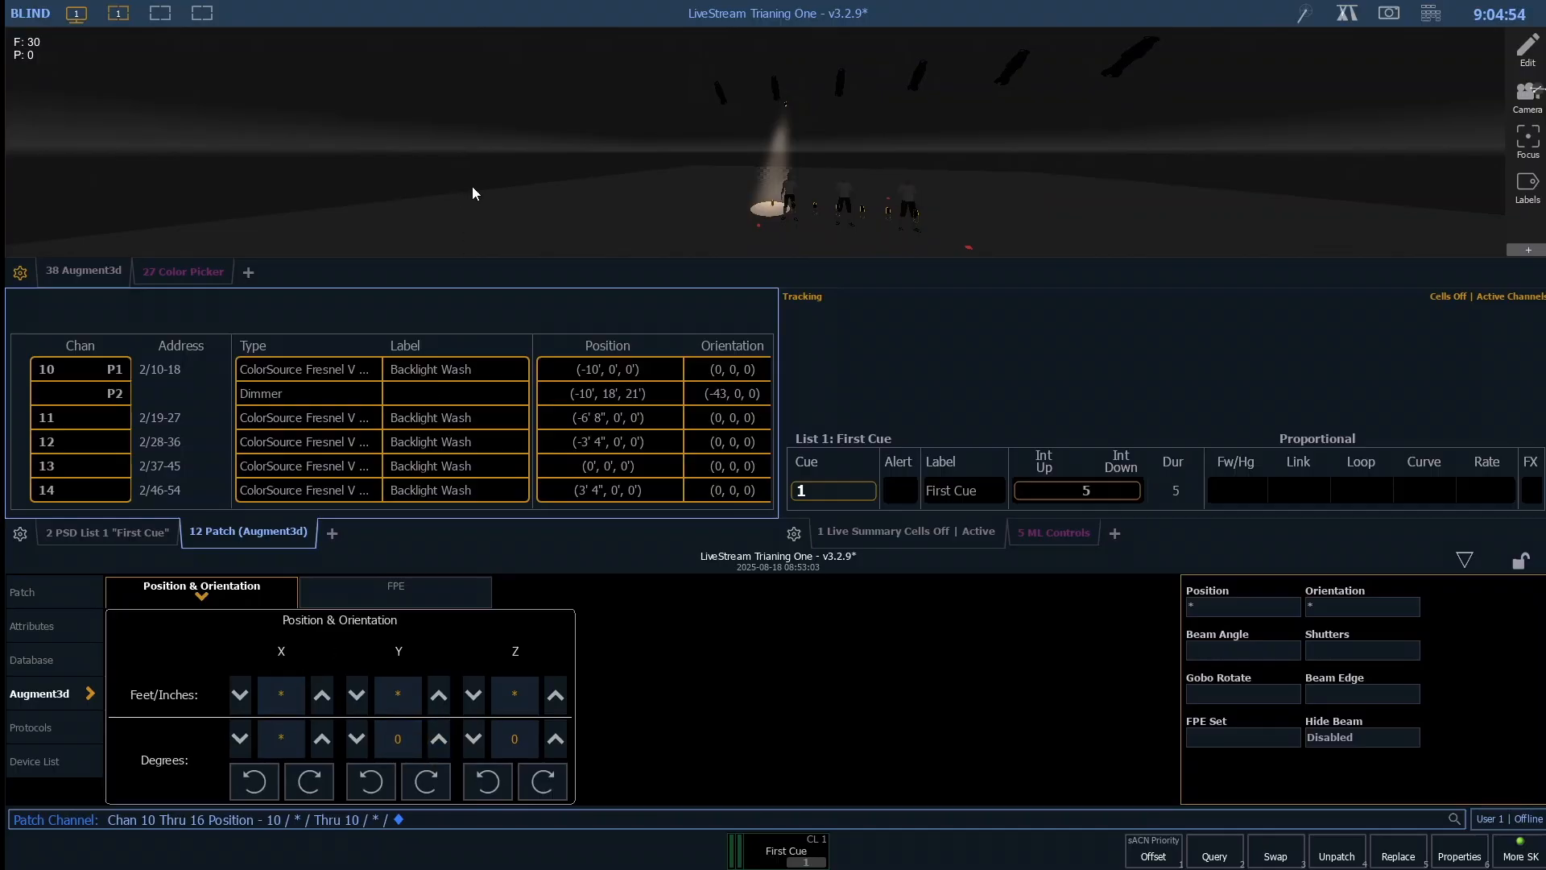
{"action": "left_click", "coordinate": [802, 98]}
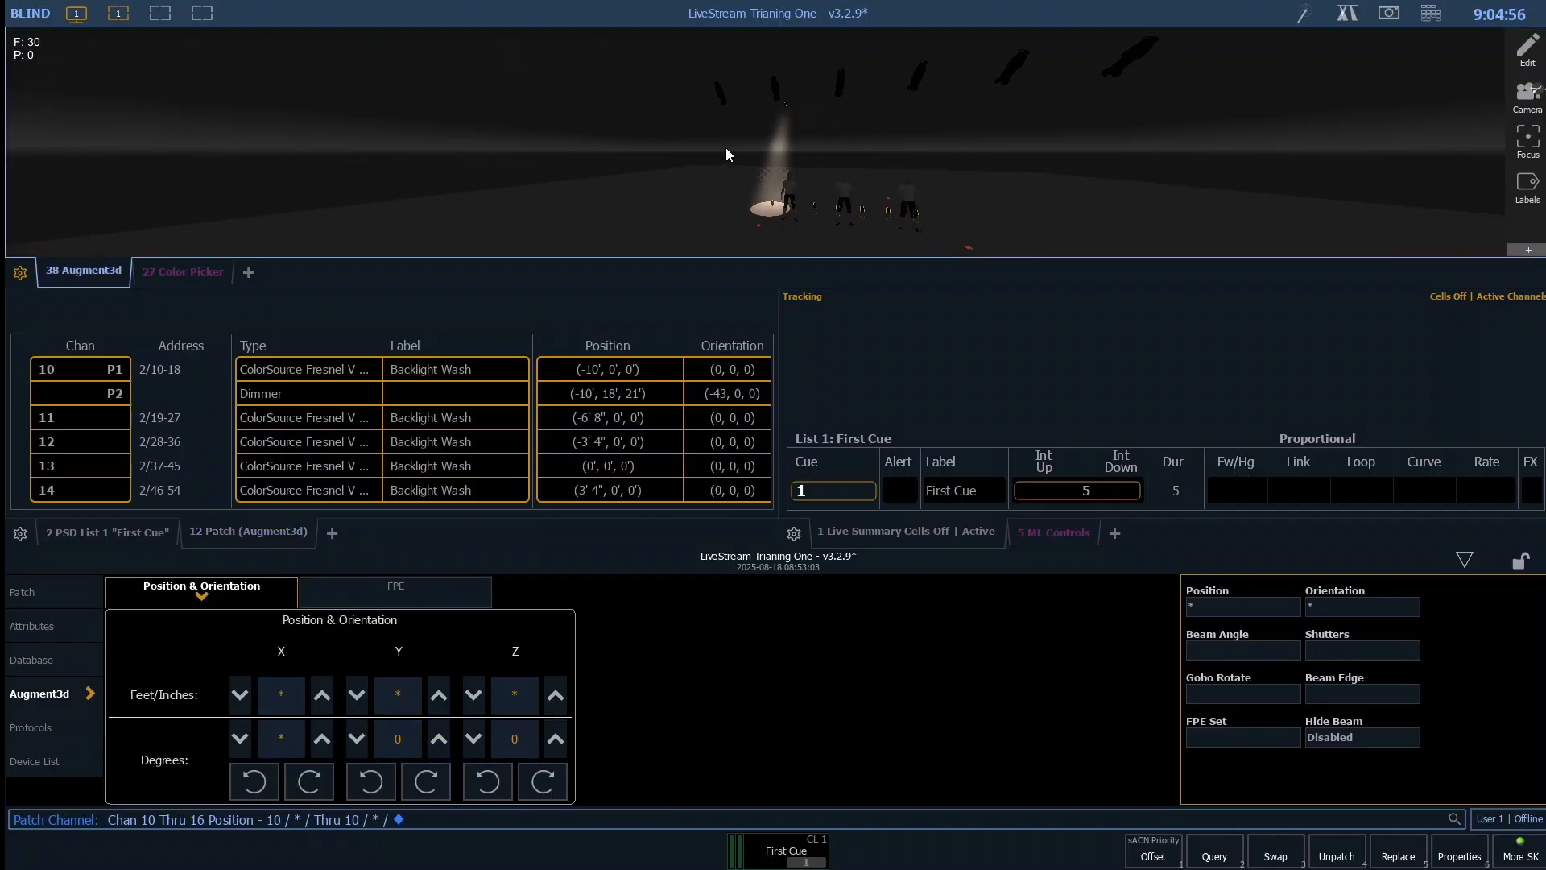
{"action": "key", "text": "Escape"}
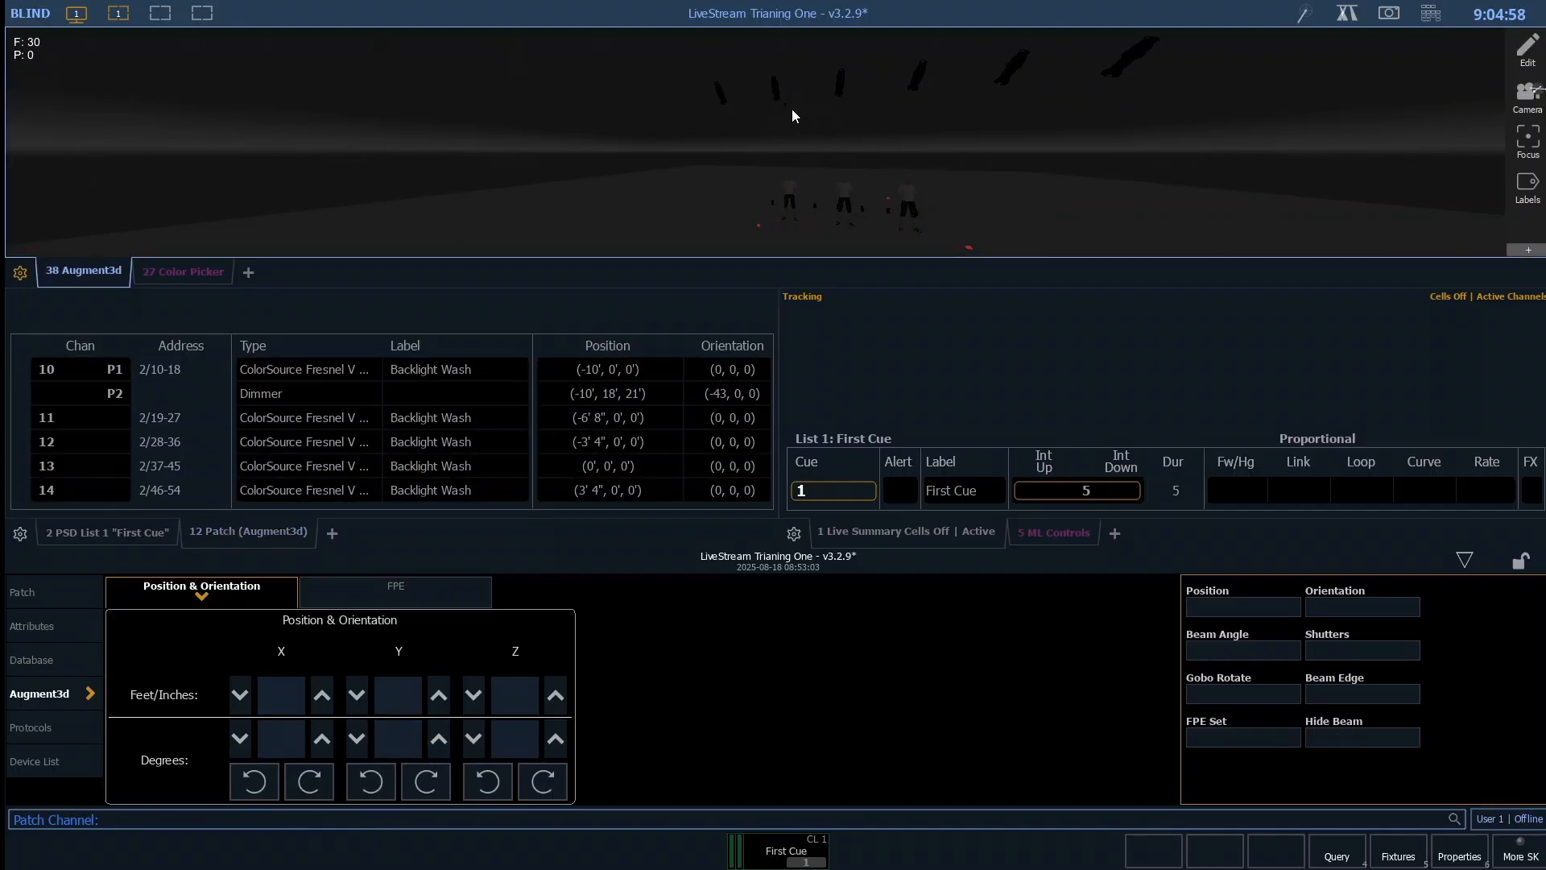
{"action": "left_click", "coordinate": [780, 83]}
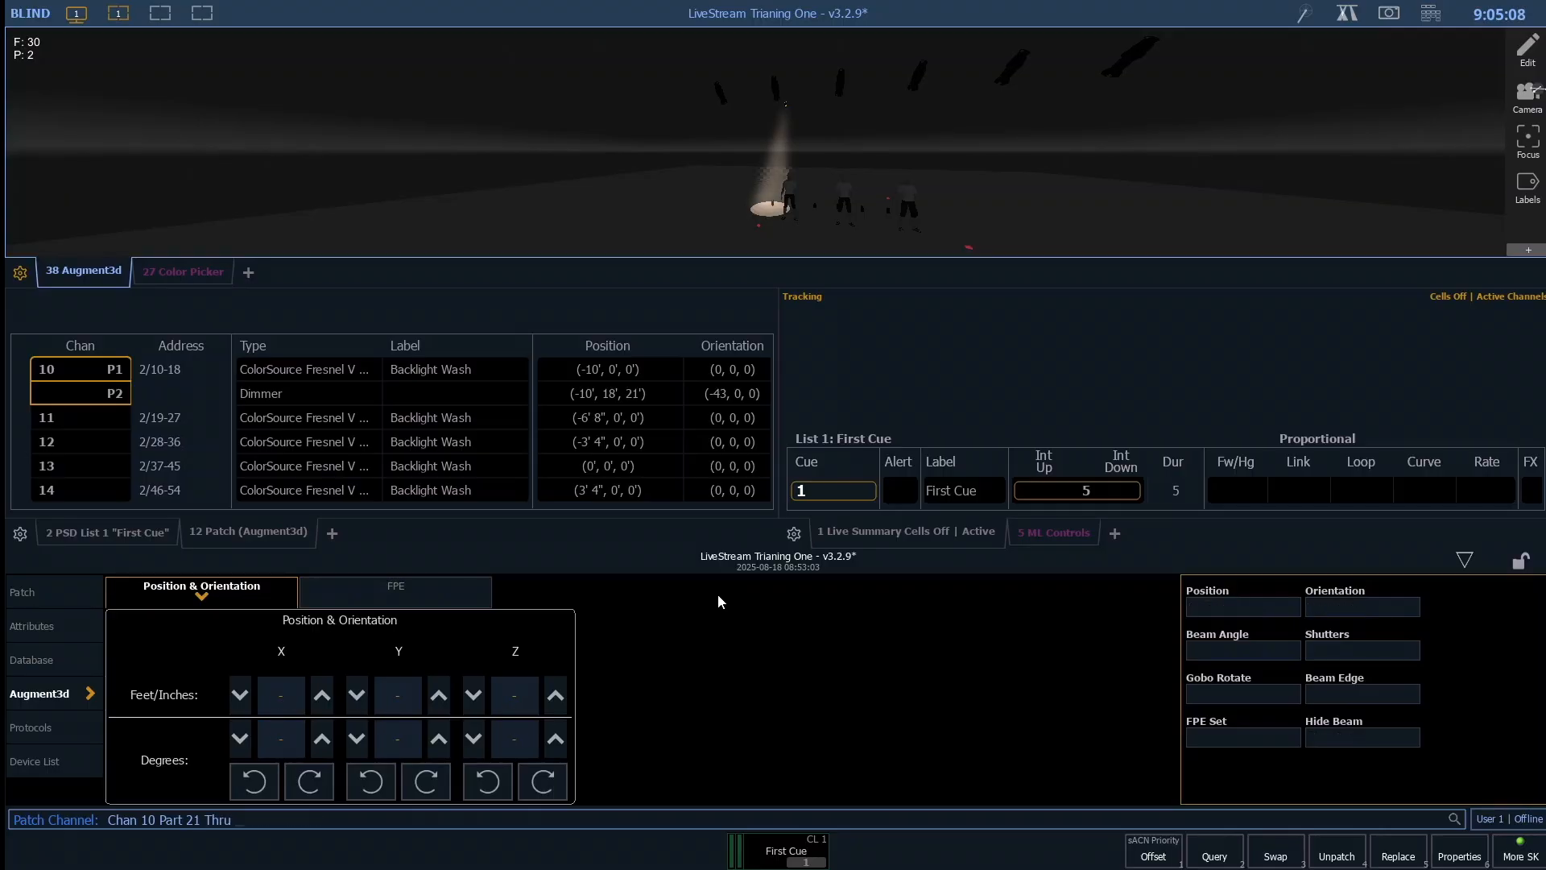
{"action": "key", "text": "BackSpace"}
{"action": "key", "text": "BackSpace"}
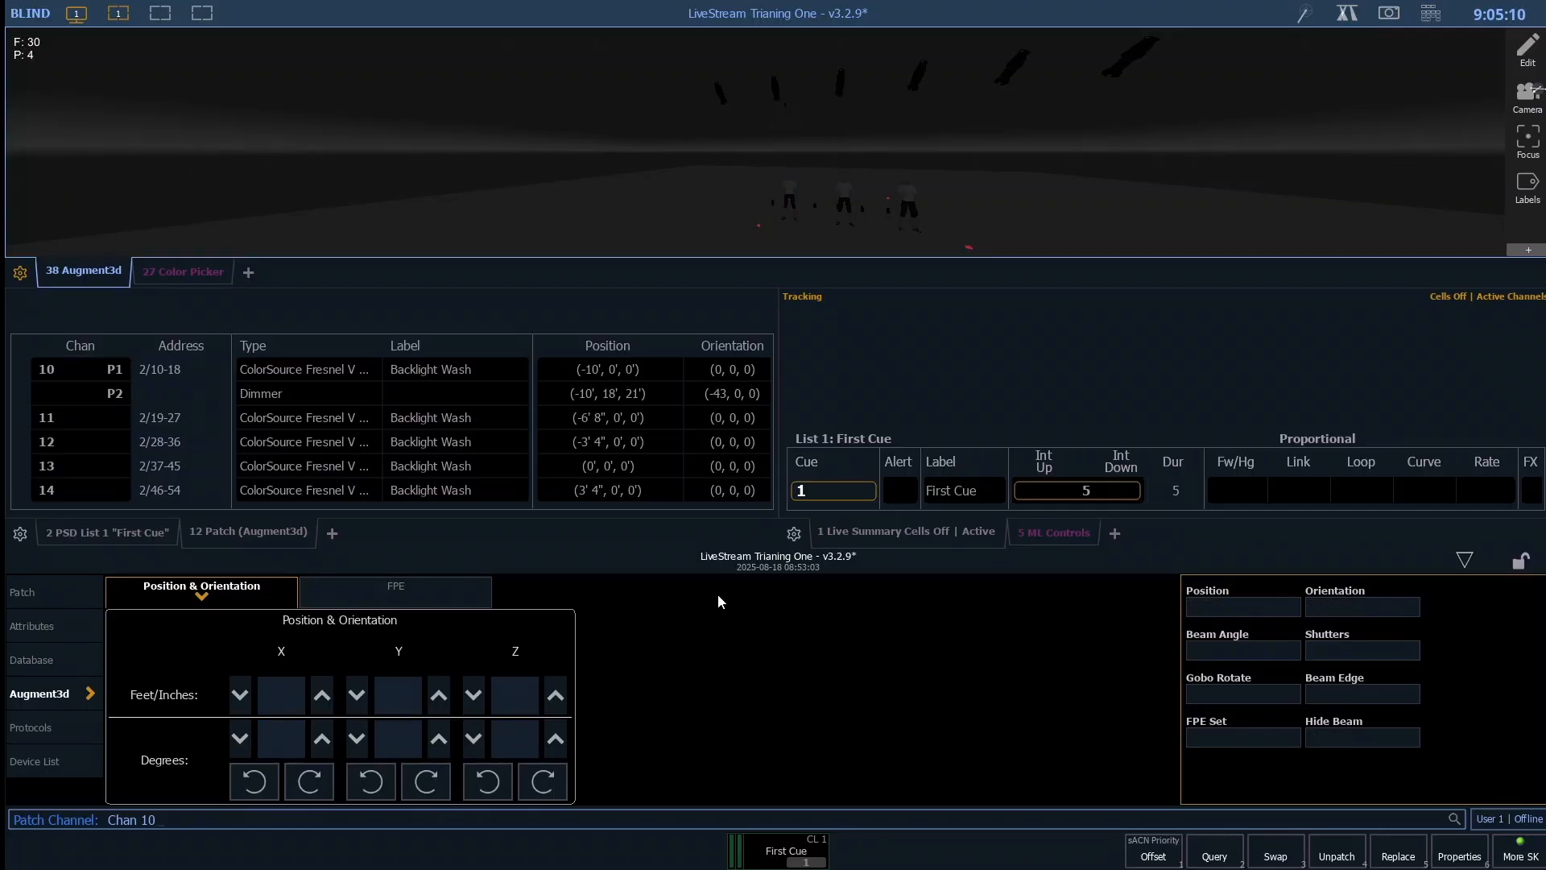
- For channels 10 through 16, set the Augment3d Y position to 18' and the Z position to 11'
{"action": "type", "text": "t1"}
{"action": "key", "text": "Return"}
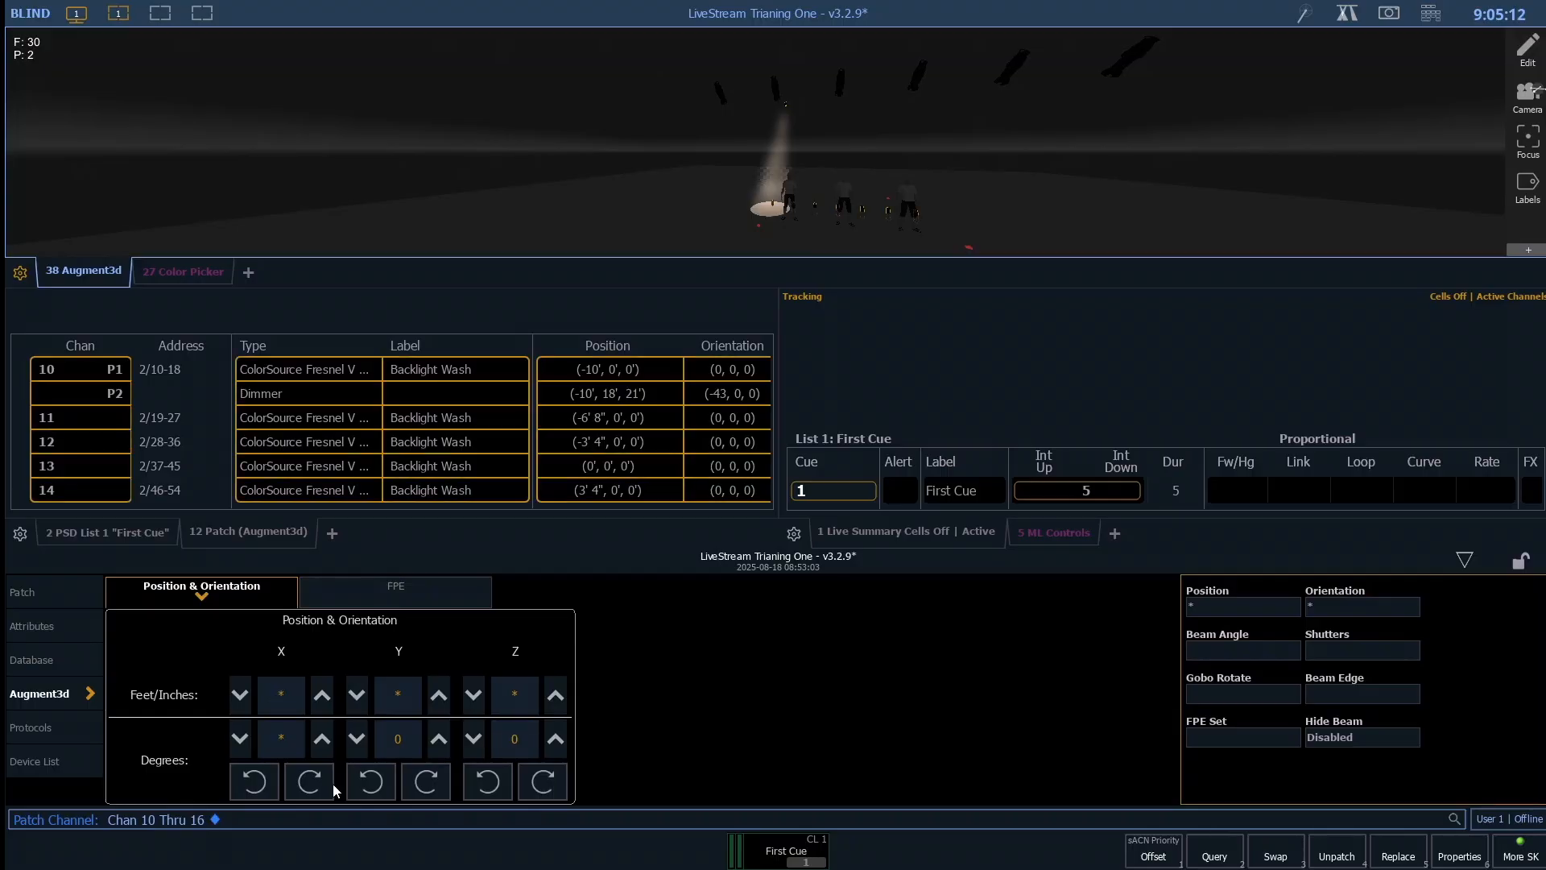
{"action": "left_click", "coordinate": [393, 692]}
{"action": "type", "text": "18 /"}
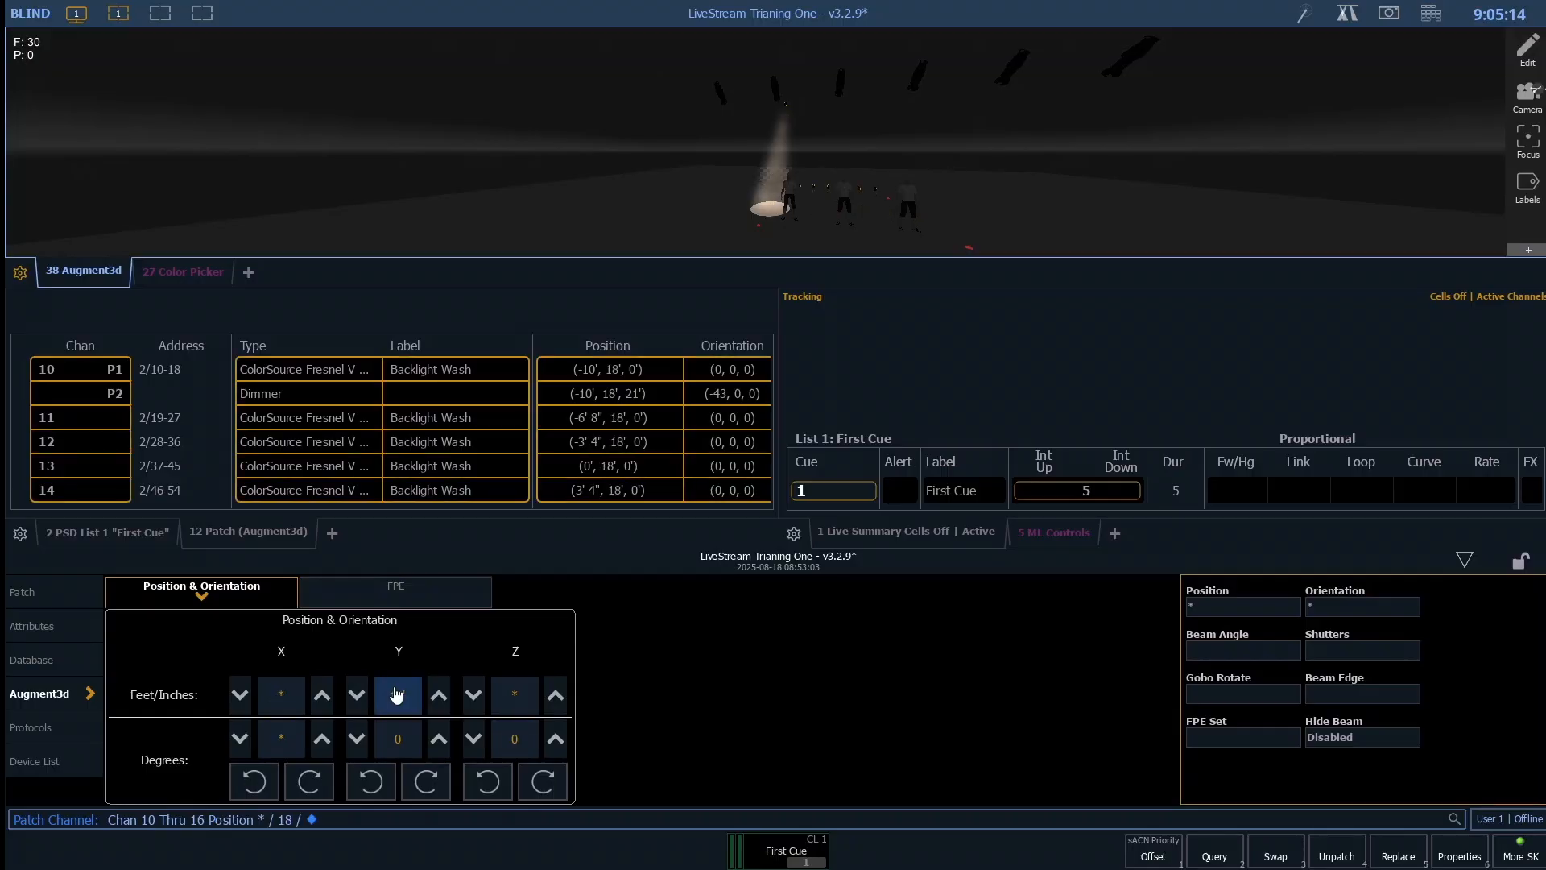
{"action": "left_click", "coordinate": [510, 697]}
{"action": "type", "text": "11"}
{"action": "key", "text": "Return"}
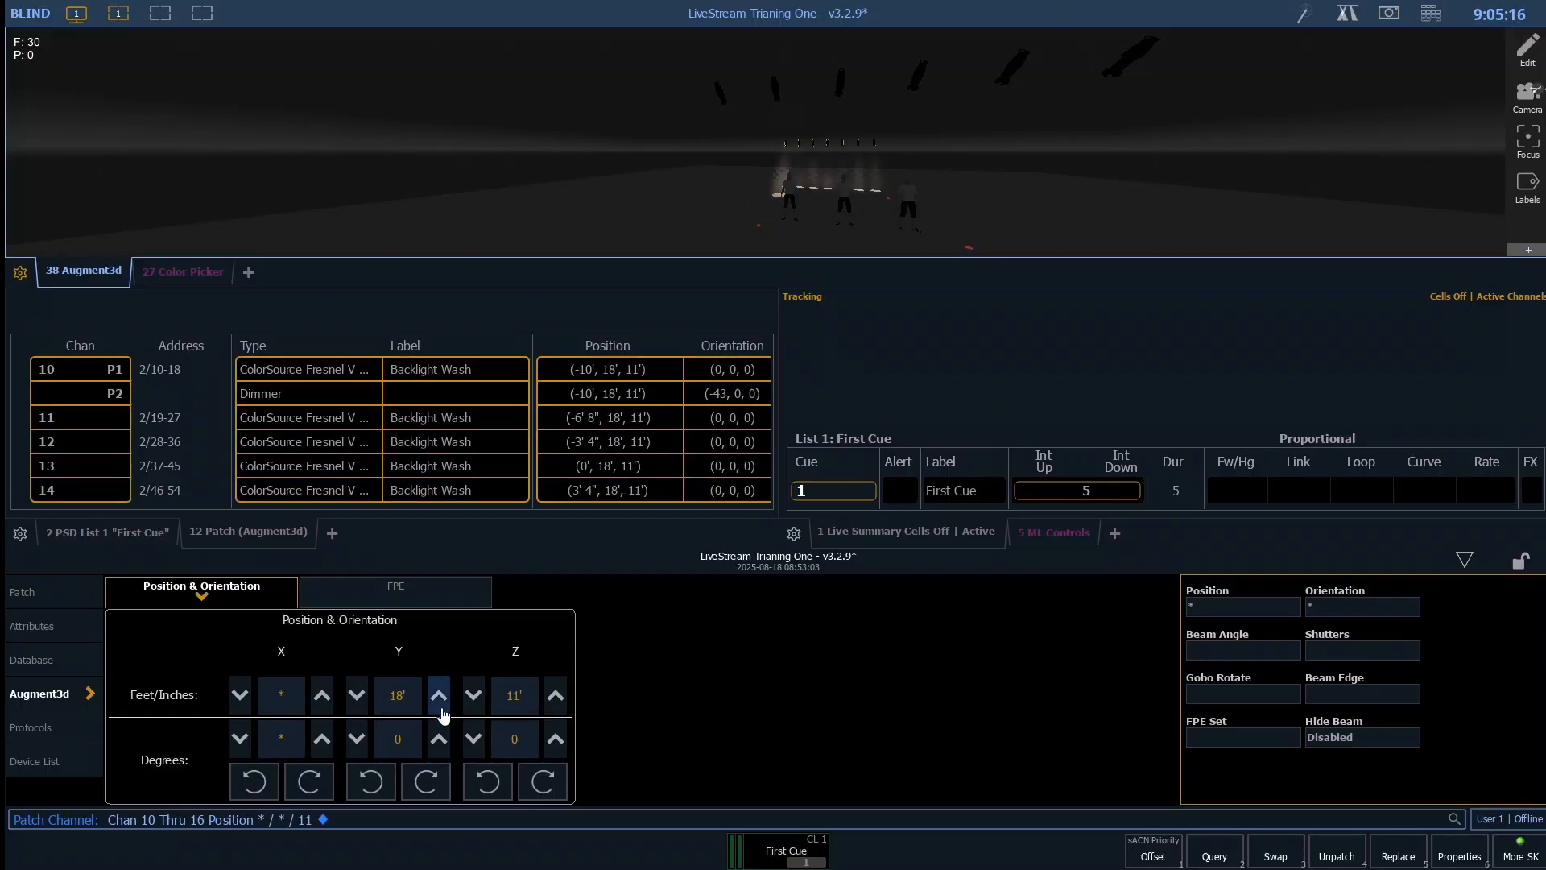
- Set the X orientation of channels 10 through 16 to -43 degrees
{"action": "left_click", "coordinate": [278, 754]}
{"action": "type", "text": "-43"}
{"action": "key", "text": "Return"}
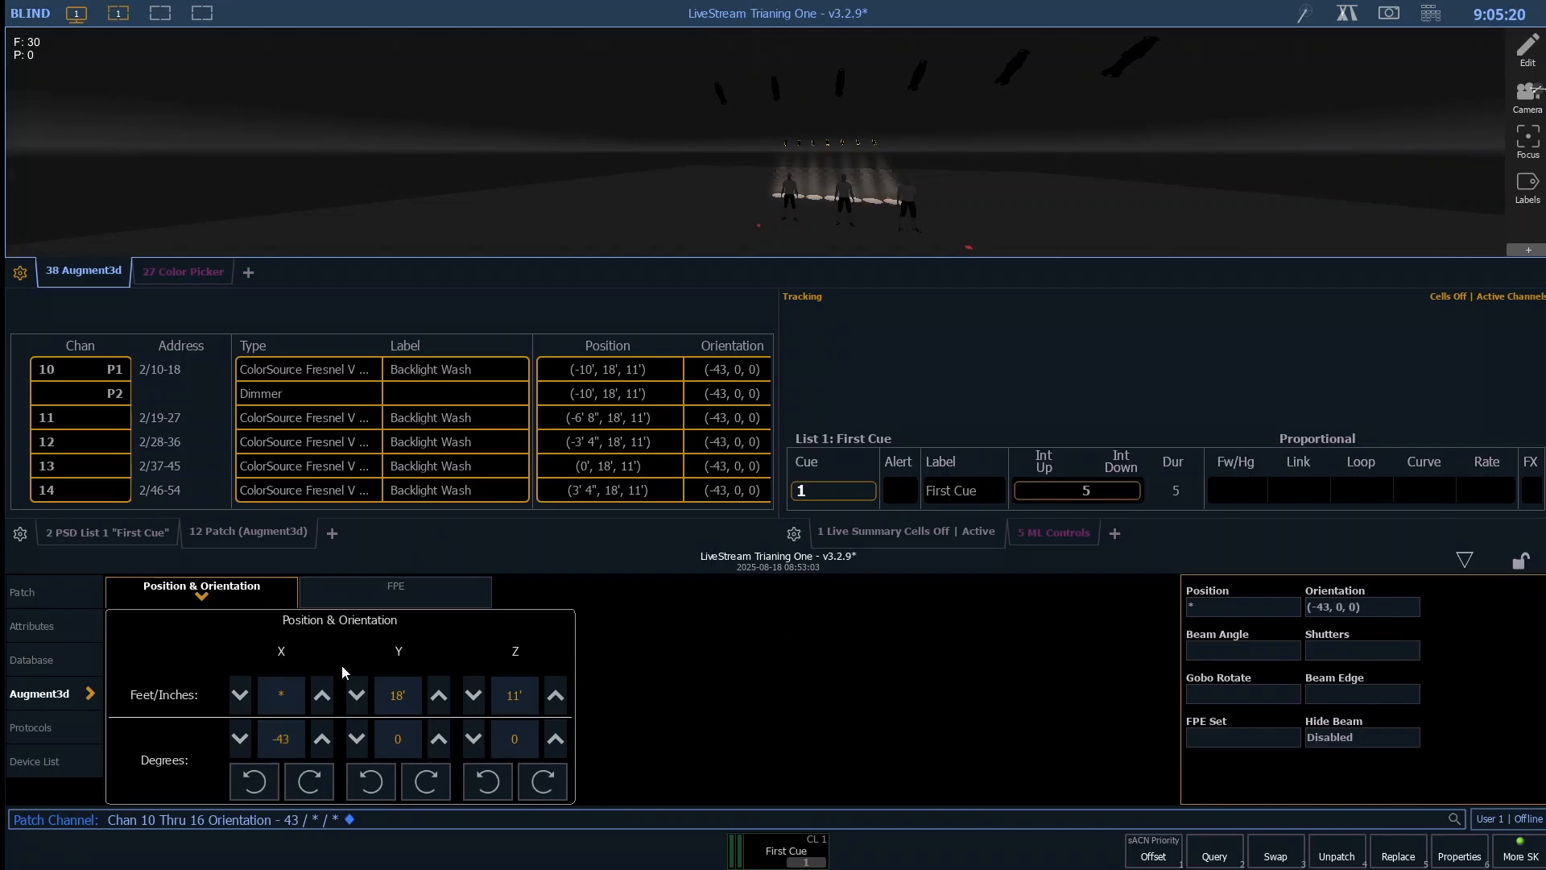
- Unpatch part 2, the extra Dimmer part, of channel 10
{"action": "left_click", "coordinate": [381, 532]}
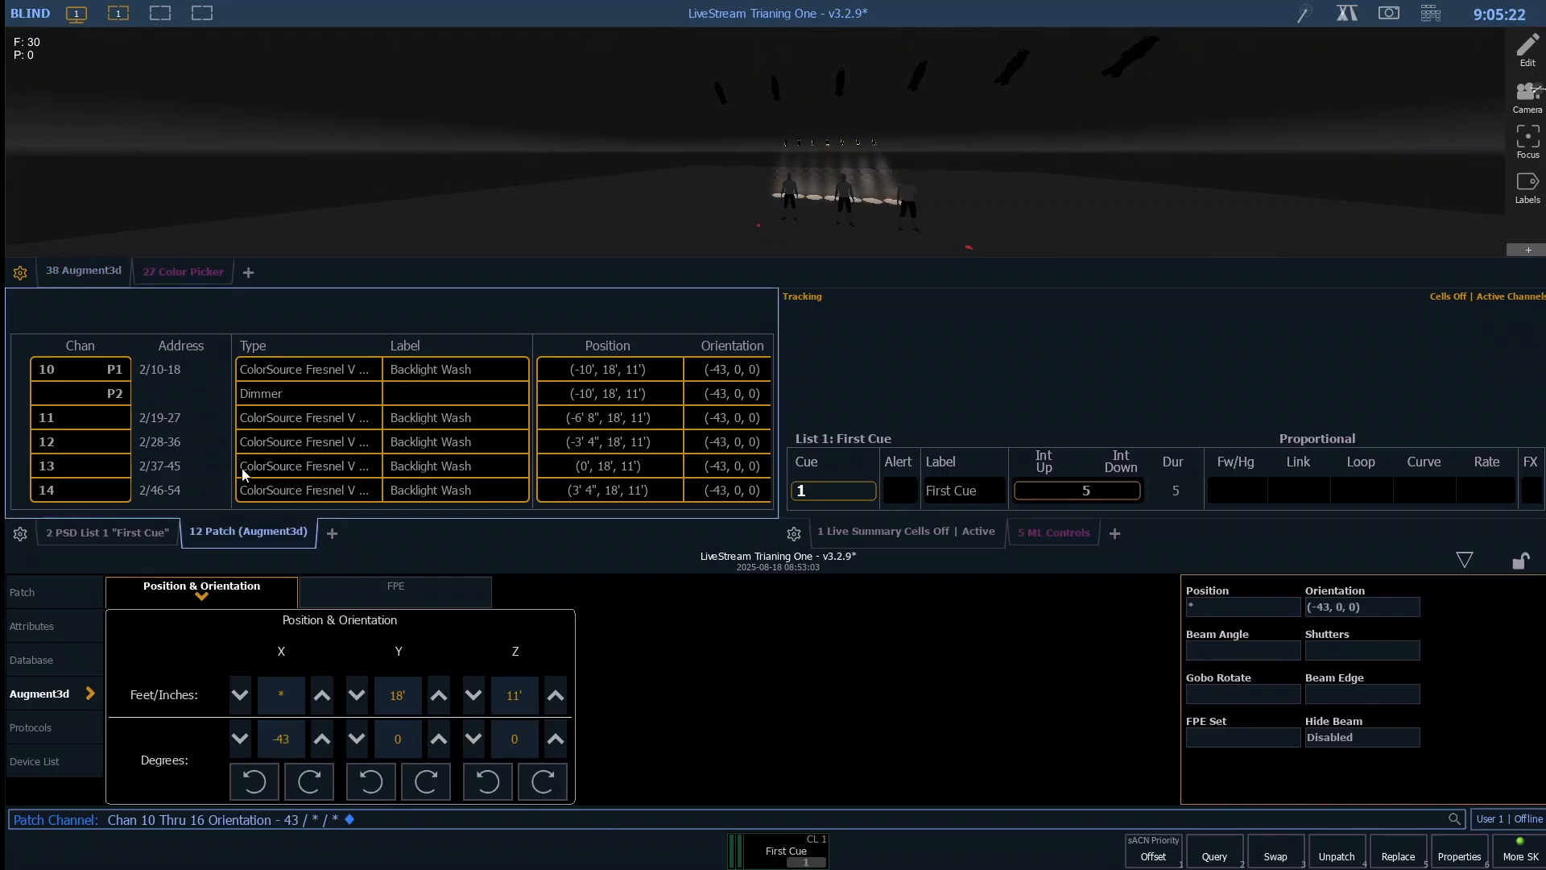
{"action": "key", "text": "BackSpace"}
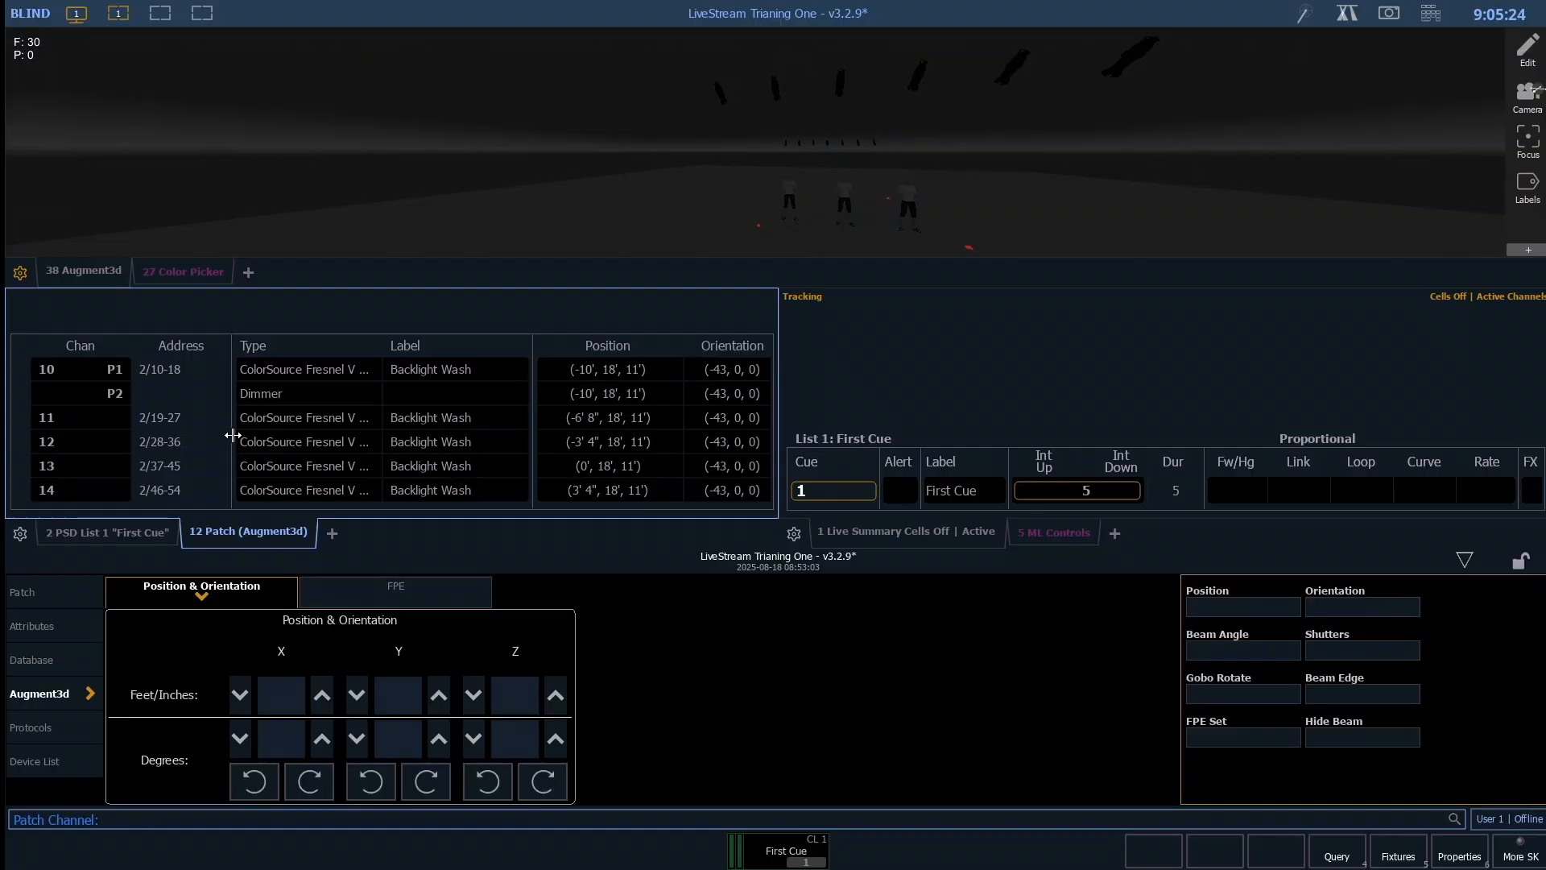
{"action": "type", "text": "10"}
{"action": "key", "text": "Return"}
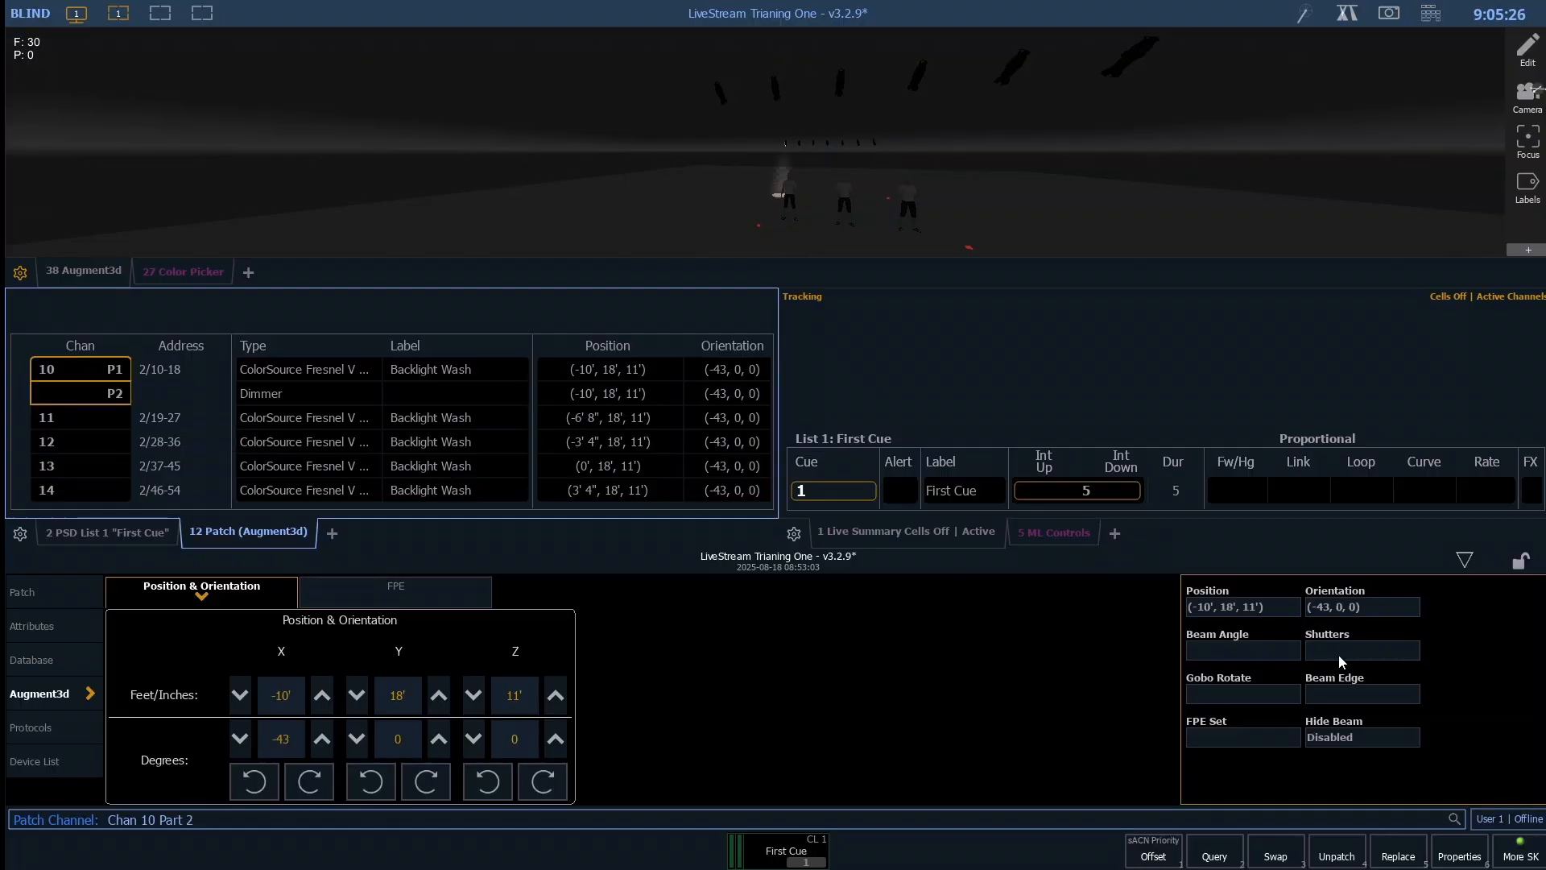
{"action": "left_click", "coordinate": [1355, 865]}
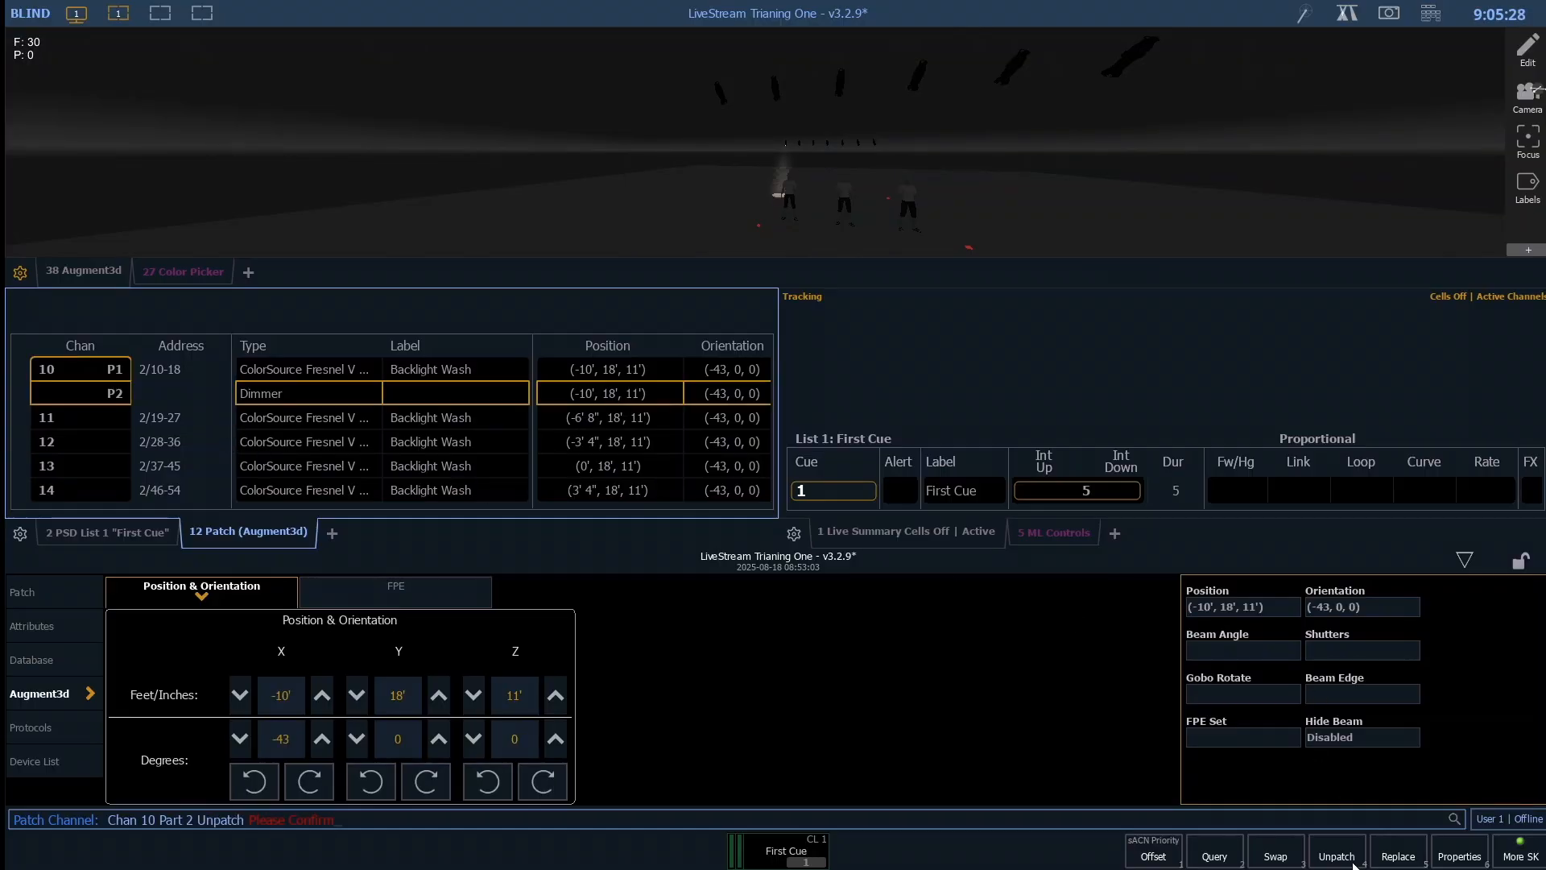
{"action": "left_click", "coordinate": [1354, 865]}
- Step back and forth through channels 10 to 16 one at a time, examining each backlight's beam in the 3D stage model
{"action": "key", "text": "Page_Down"}
{"action": "key", "text": "Page_Down"}
{"action": "key", "text": "Page_Down"}
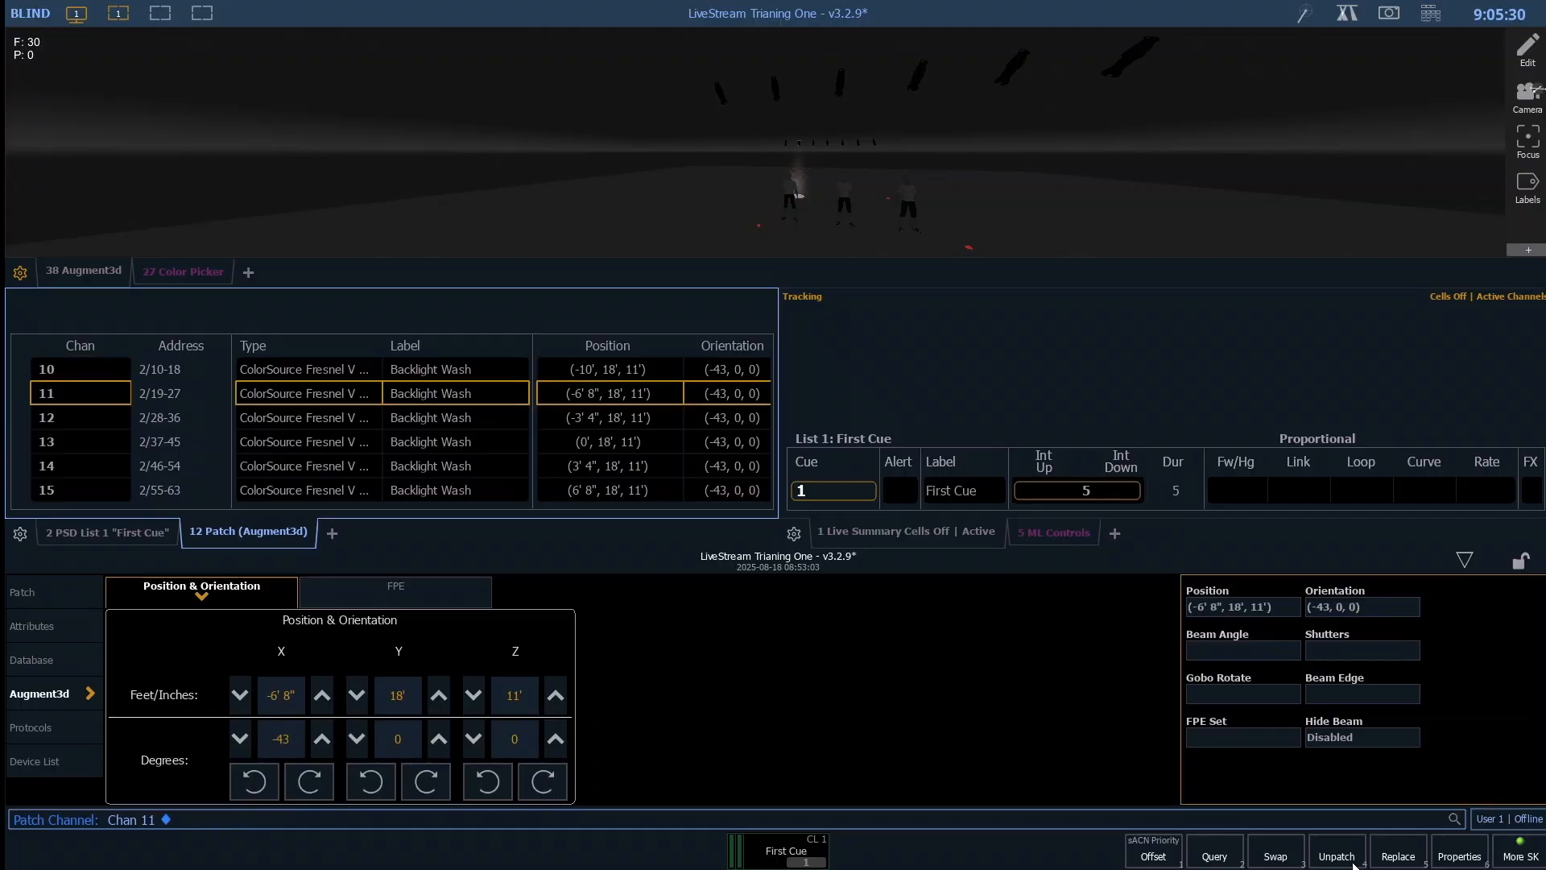
{"action": "key", "text": "Page_Down"}
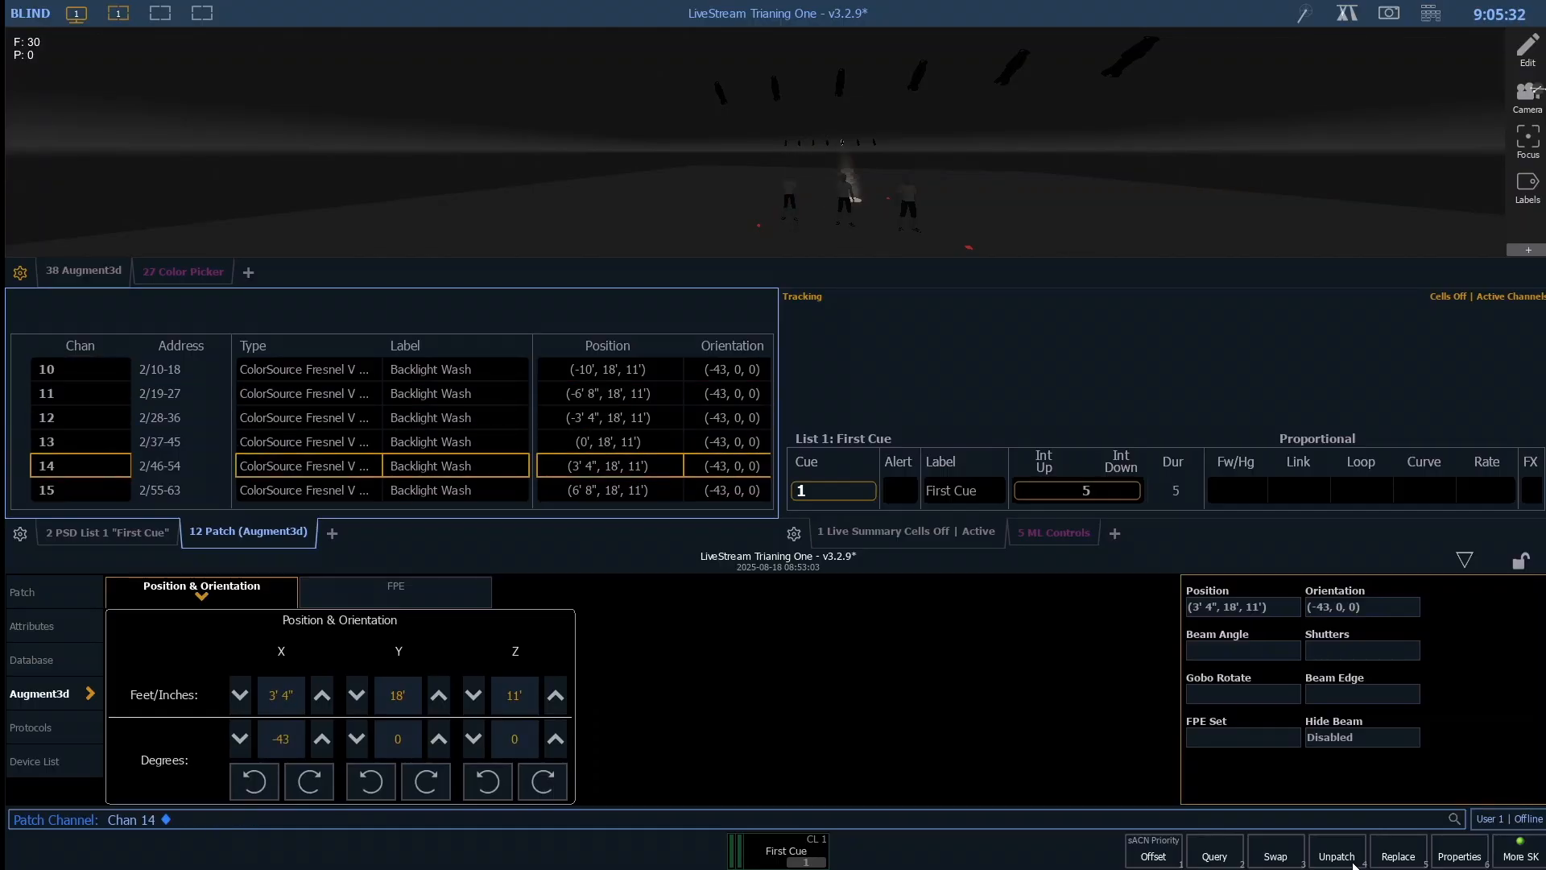
{"action": "key", "text": "Page_Up"}
{"action": "key", "text": "Page_Up"}
{"action": "key", "text": "Page_Up"}
{"action": "key", "text": "Page_Up"}
{"action": "key", "text": "Page_Down"}
{"action": "key", "text": "Page_Up"}
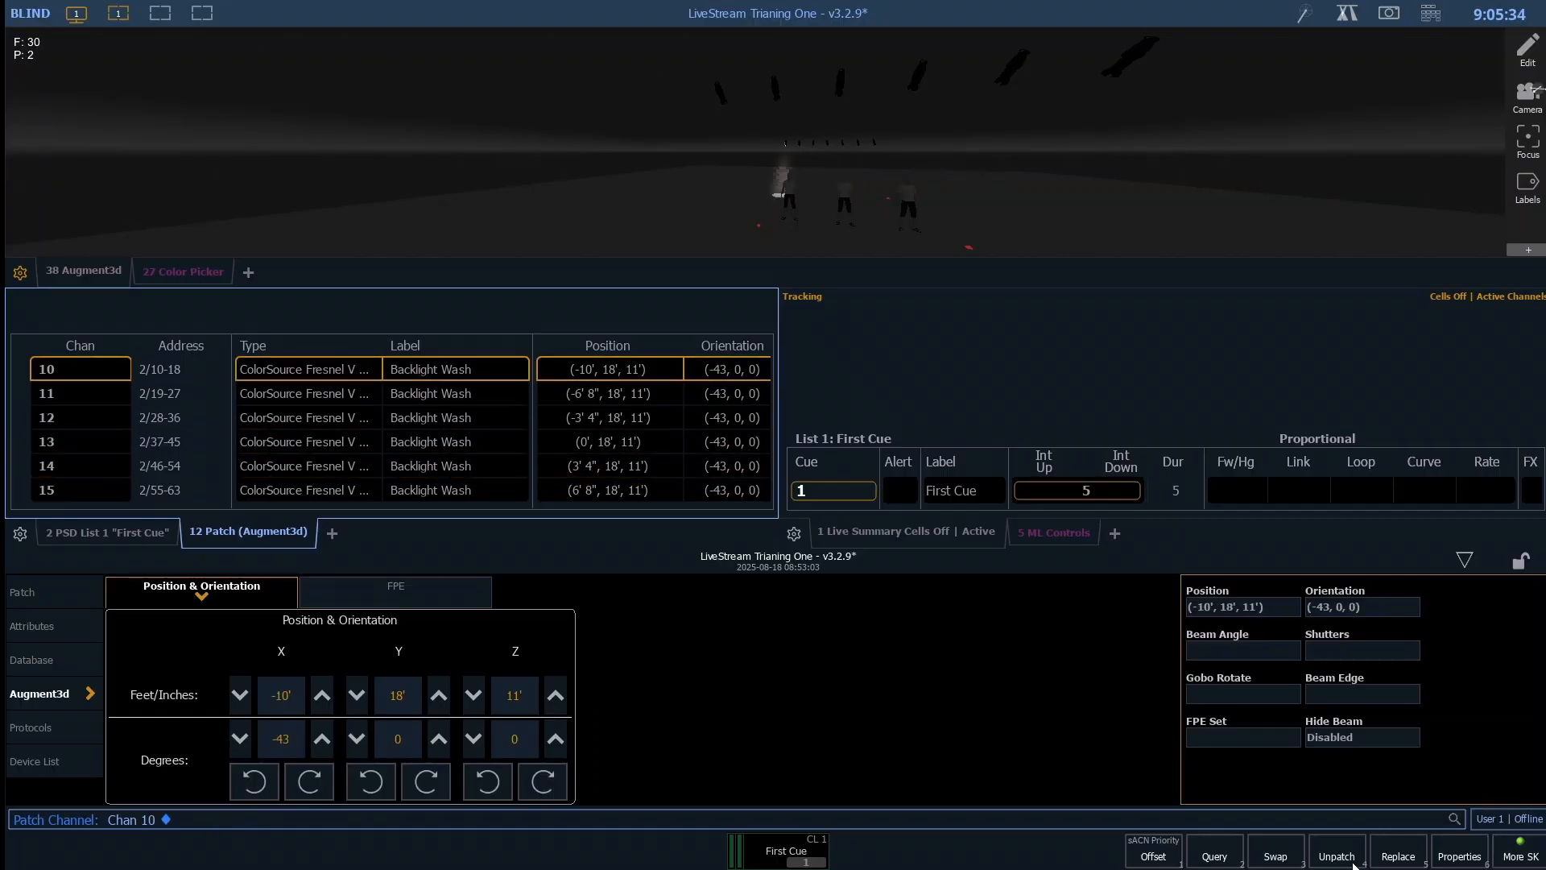
{"action": "key", "text": "Page_Down"}
{"action": "key", "text": "Page_Down"}
{"action": "key", "text": "Page_Down"}
{"action": "key", "text": "Page_Down"}
{"action": "key", "text": "Page_Down"}
{"action": "key", "text": "Page_Down"}
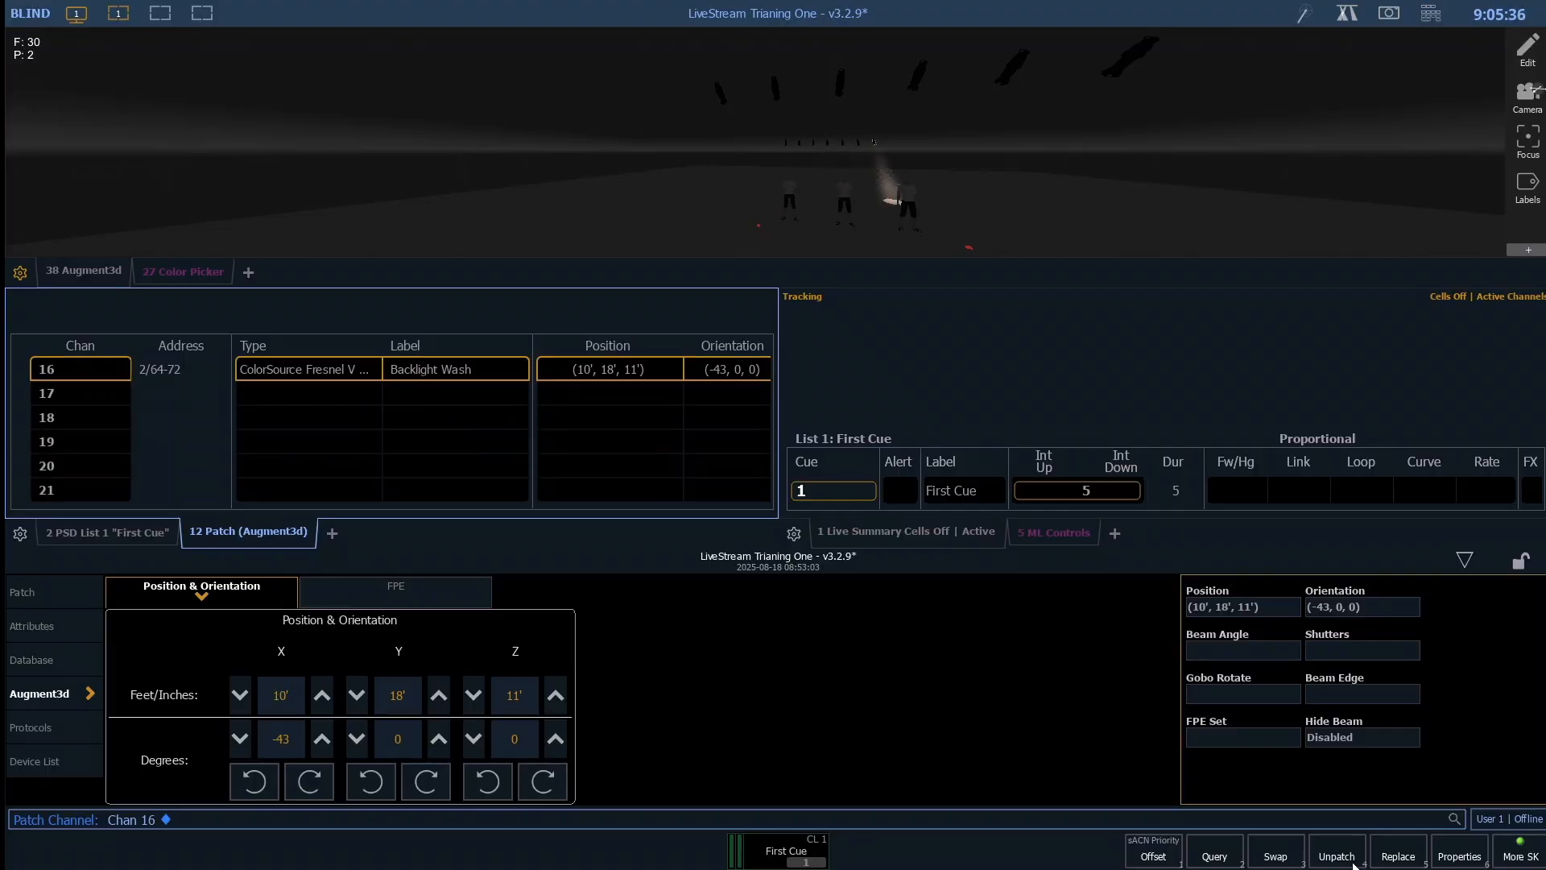
{"action": "key", "text": "Page_Up"}
{"action": "key", "text": "Page_Up"}
{"action": "key", "text": "Page_Up"}
{"action": "key", "text": "Page_Up"}
{"action": "key", "text": "Page_Up"}
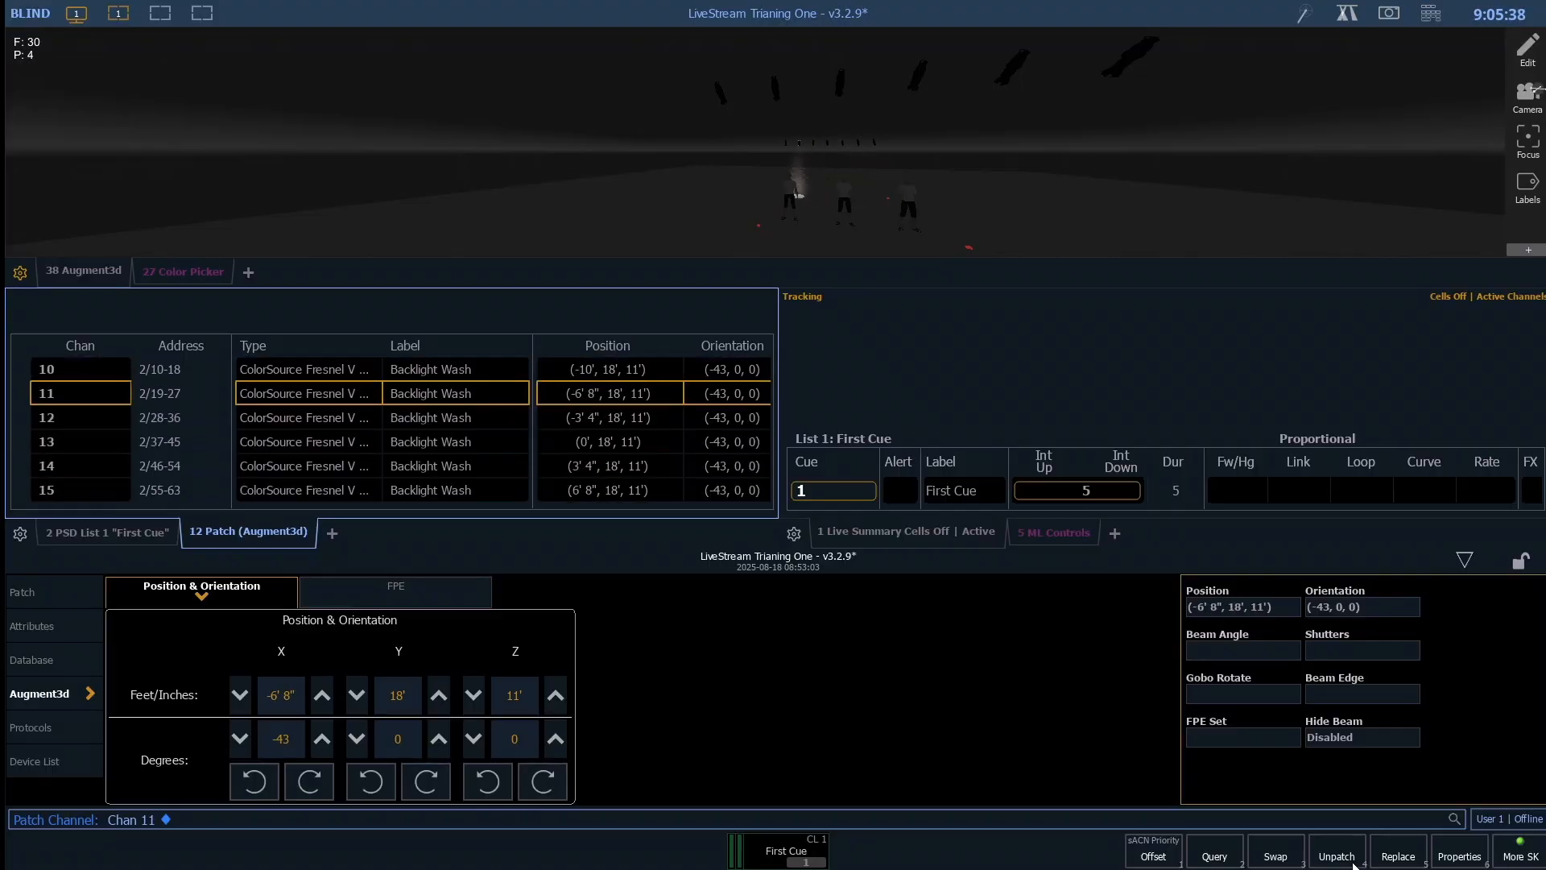
{"action": "key", "text": "Page_Down"}
{"action": "key", "text": "Page_Down"}
{"action": "key", "text": "Page_Down"}
{"action": "key", "text": "Page_Down"}
{"action": "key", "text": "Page_Down"}
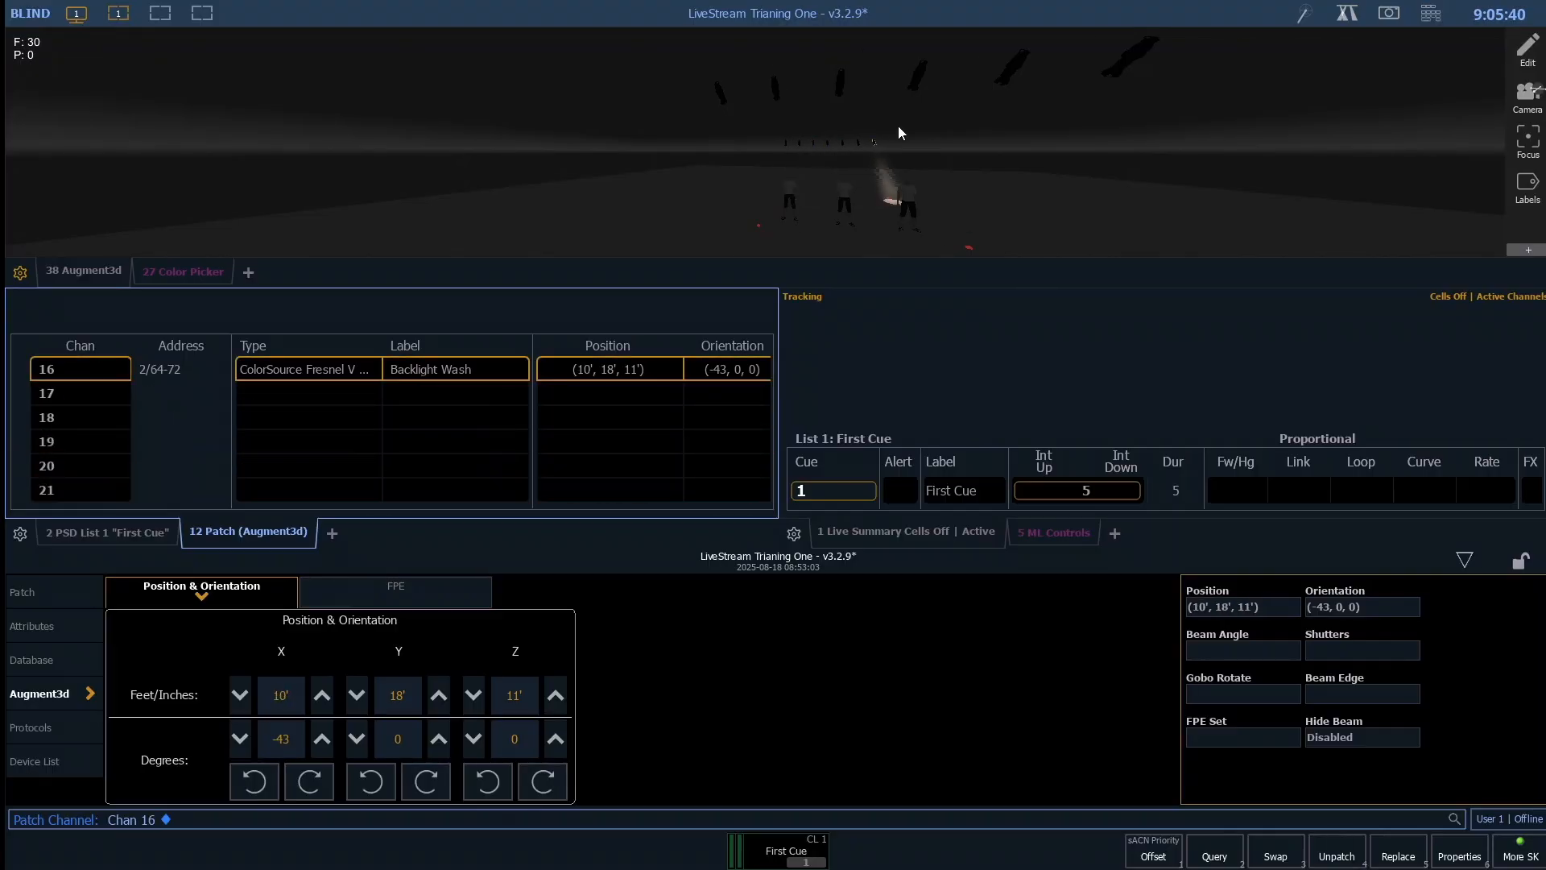
- Collapse the lower control area to enlarge the displays and show the ML Controls in Live mode
{"action": "left_click", "coordinate": [1464, 562]}
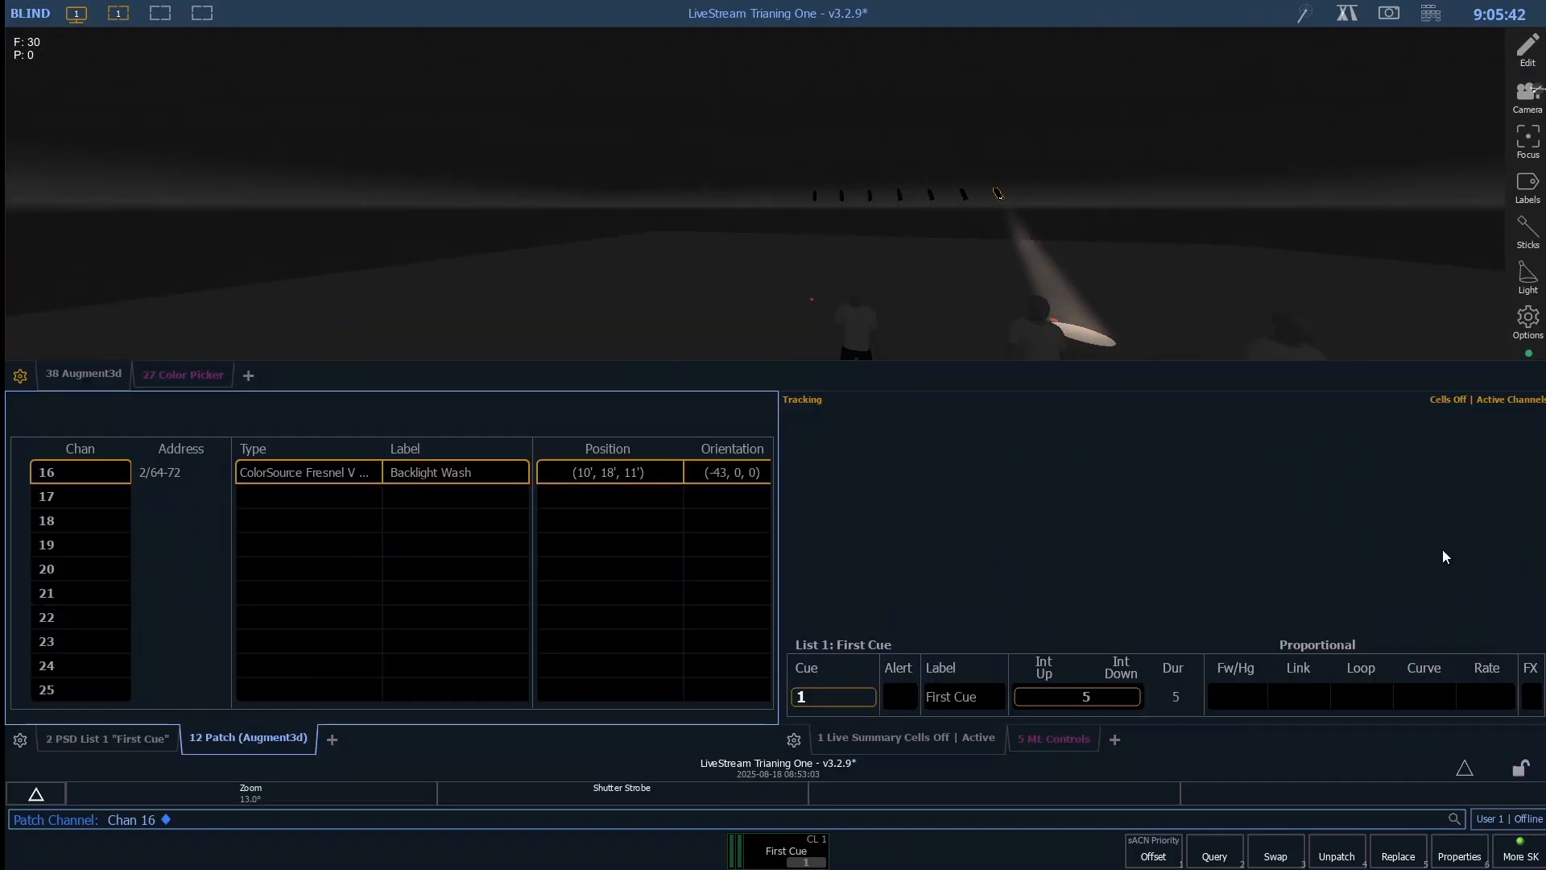
{"action": "left_click_drag", "start_coordinate": [887, 340], "coordinate": [1026, 296]}
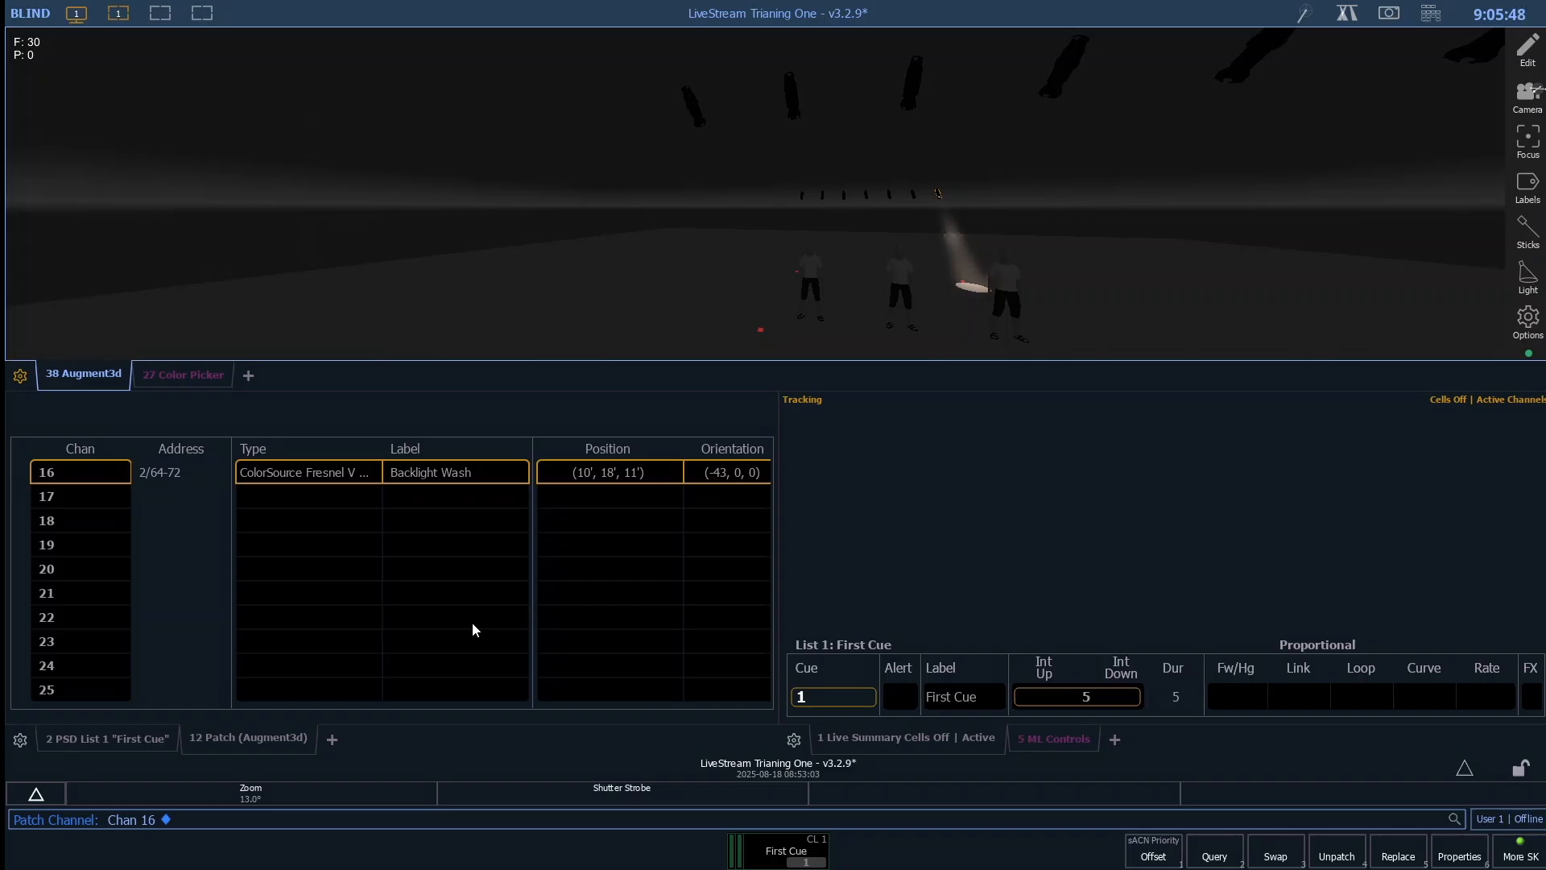
{"action": "key", "text": "F1"}
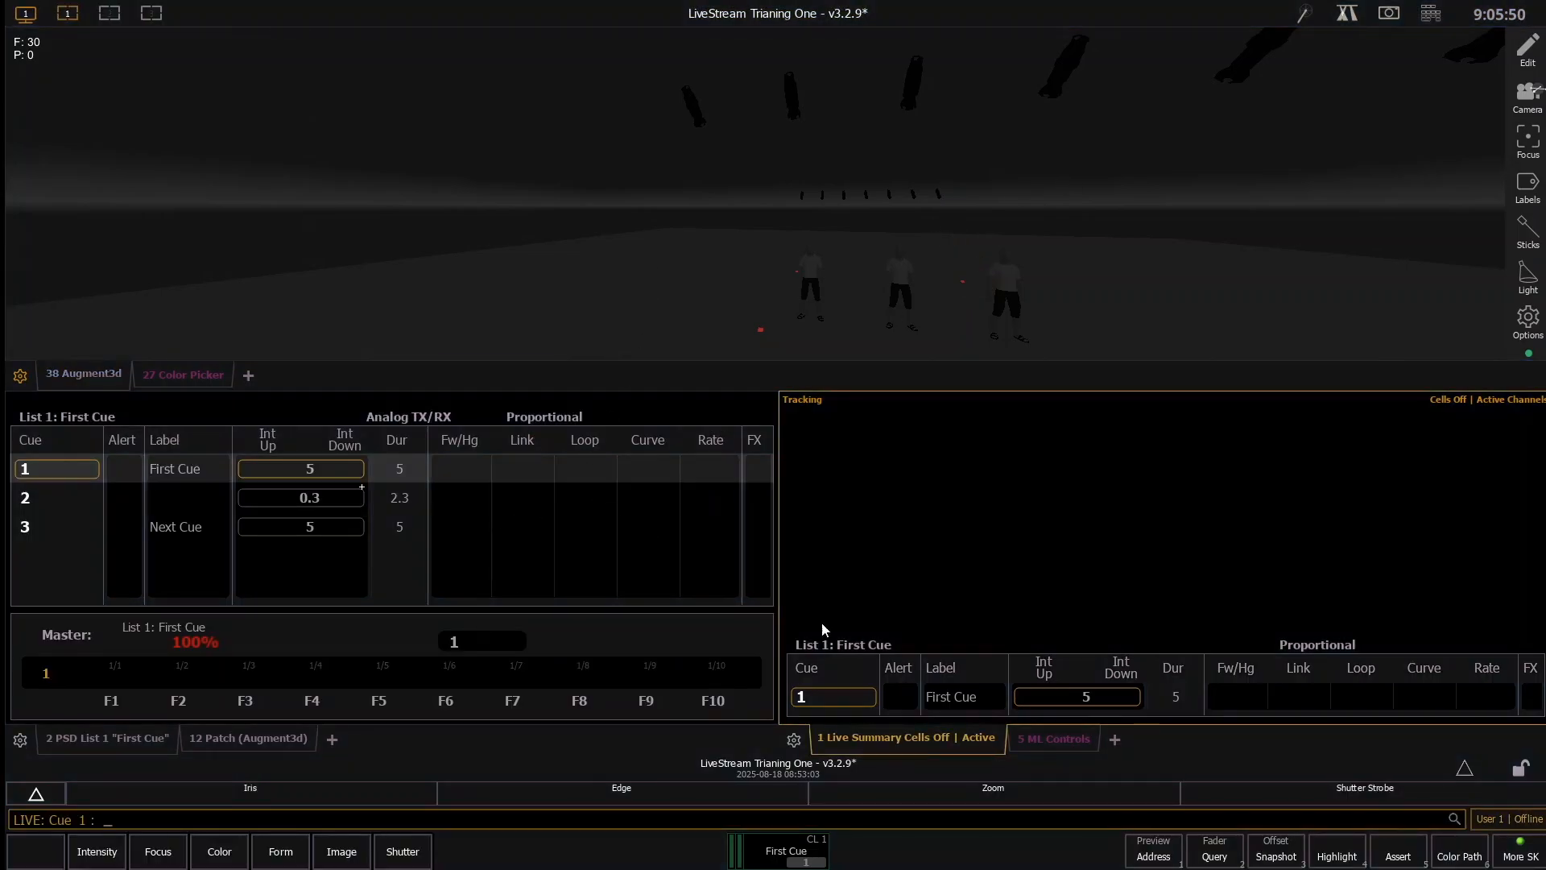
{"action": "left_click", "coordinate": [1089, 738]}
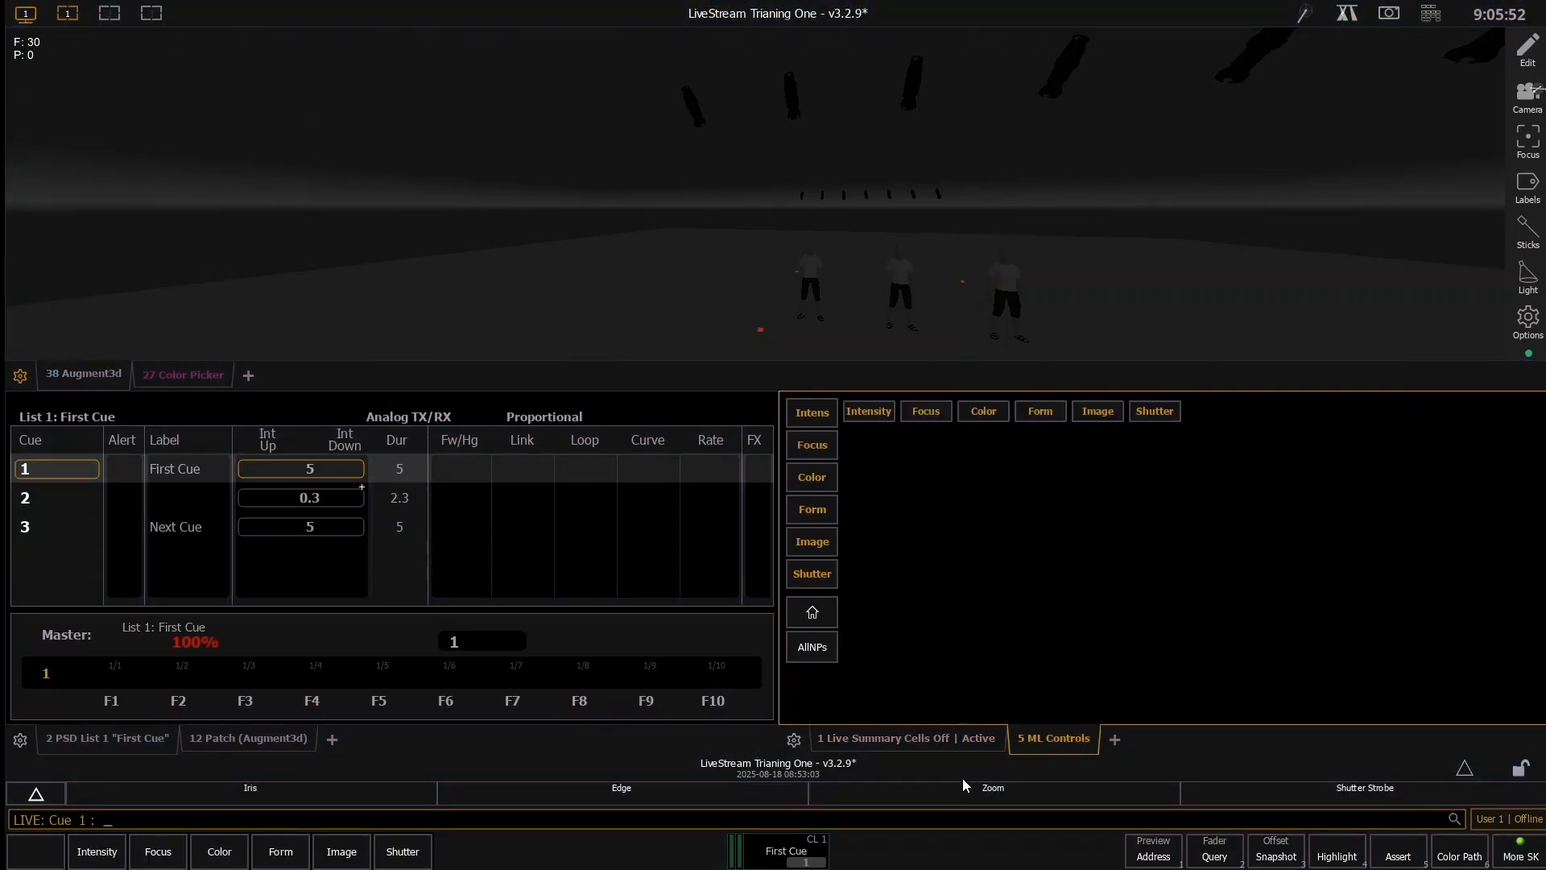
- Record channels 10 through 16 as group 10
{"action": "type", "text": "10t"}
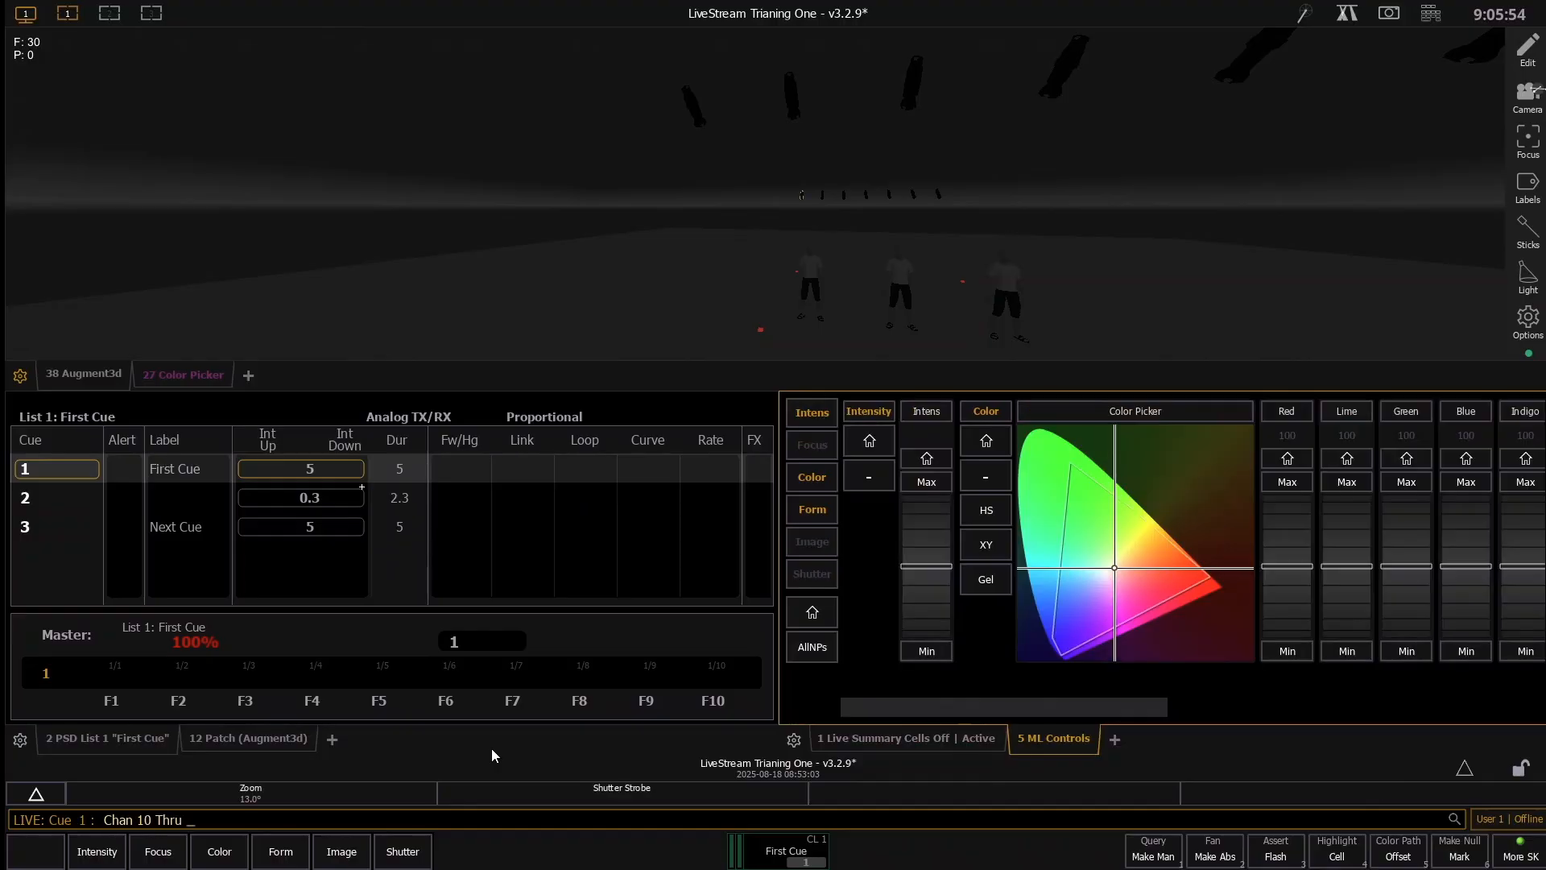
{"action": "type", "text": "16"}
{"action": "key", "text": "plus"}
{"action": "key", "text": "g"}
{"action": "key", "text": "BackSpace"}
{"action": "key", "text": "BackSpace"}
{"action": "type", "text": "rg10"}
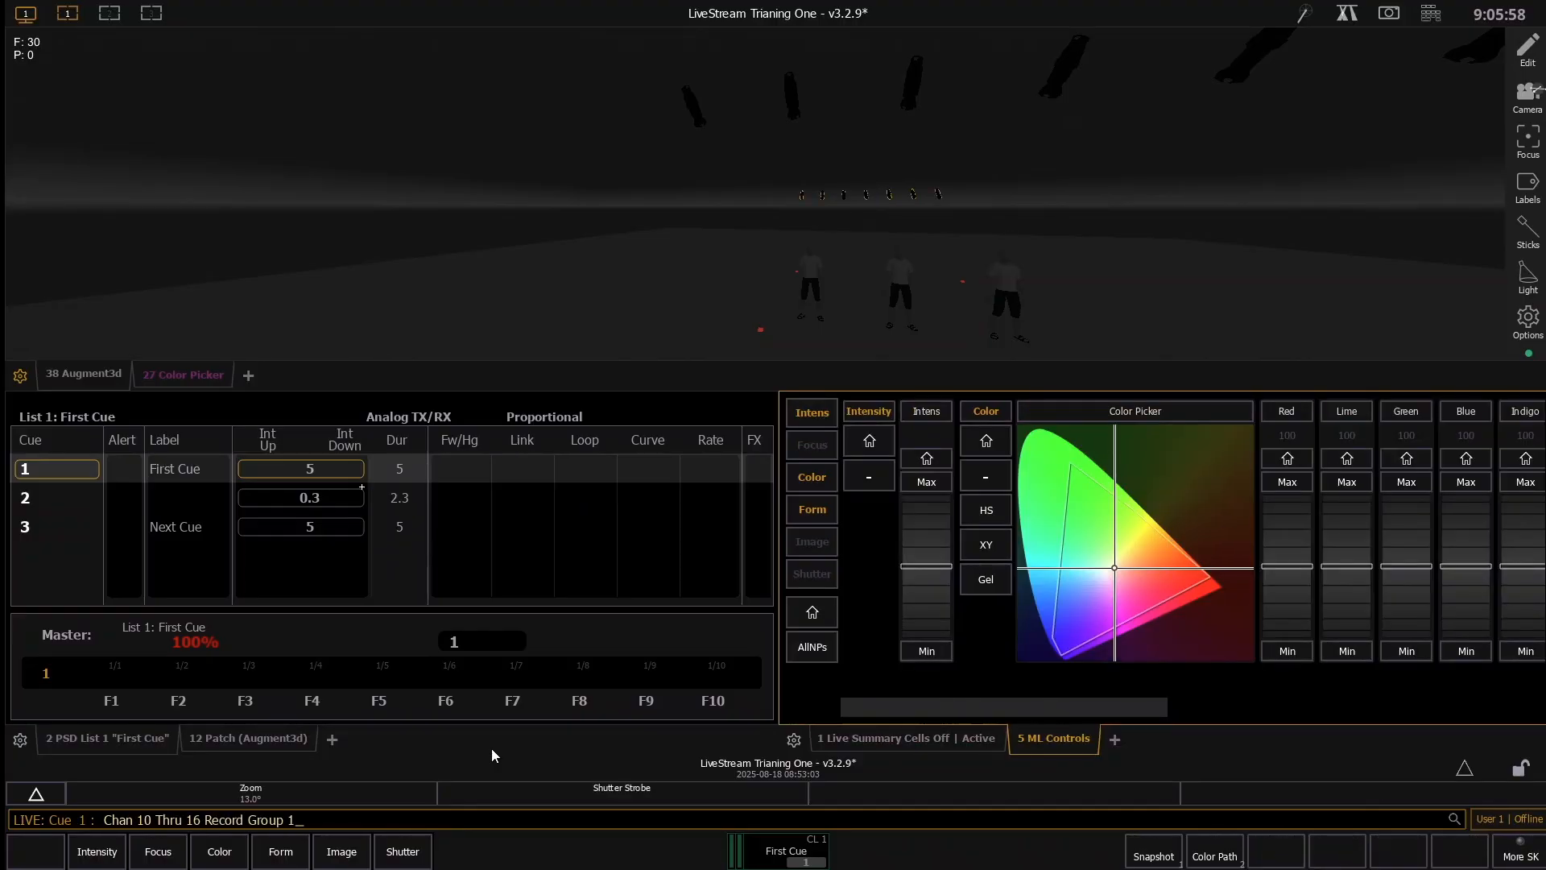
{"action": "key", "text": "Return"}
- Bring channels 10 through 16 to full intensity and widen their zoom to about 36 degrees
{"action": "scroll", "coordinate": [928, 499], "scroll_direction": "up", "scroll_amount": 10}
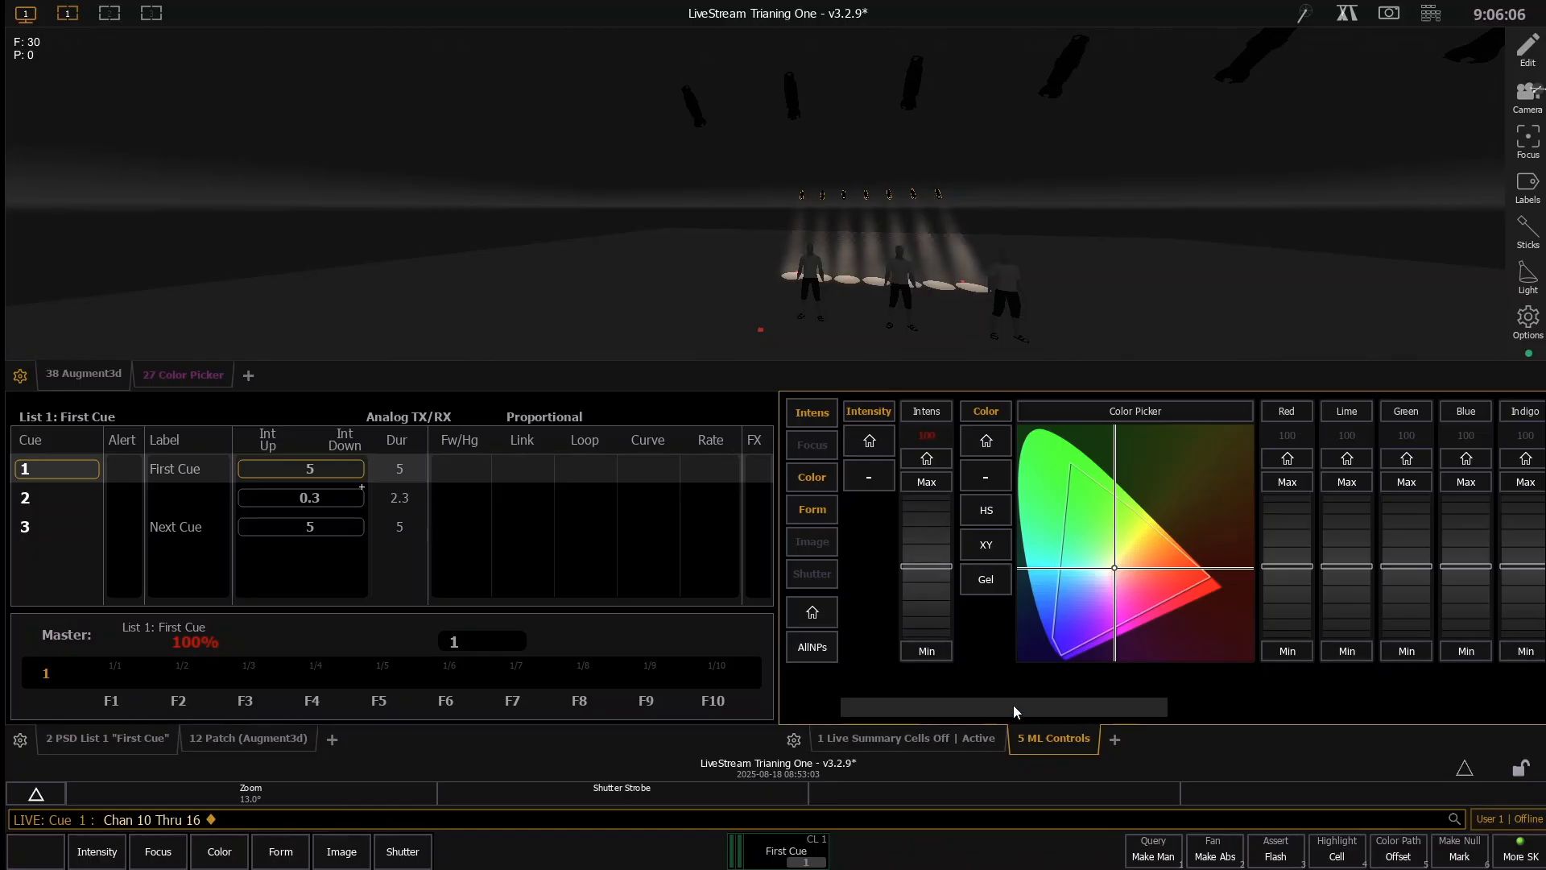
{"action": "left_click_drag", "start_coordinate": [1013, 704], "coordinate": [1443, 674]}
{"action": "scroll", "coordinate": [1163, 514], "scroll_direction": "up", "scroll_amount": 5}
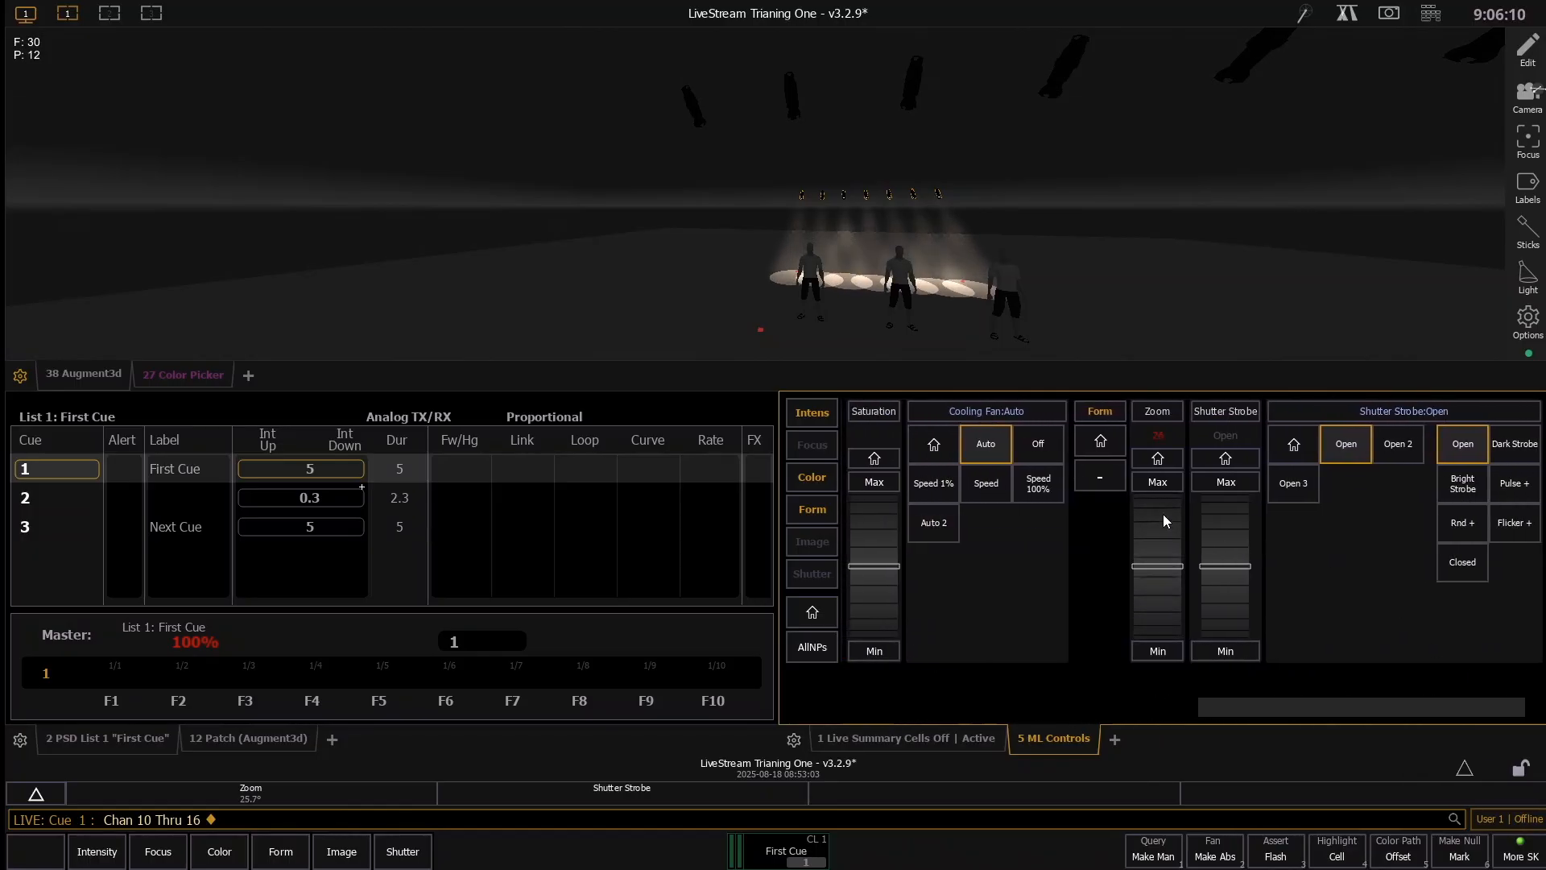
- Give channels 10 through 16 a green tint and remix it by adjusting the Lime and Green emitter levels
{"action": "left_click_drag", "start_coordinate": [1243, 707], "coordinate": [981, 699]}
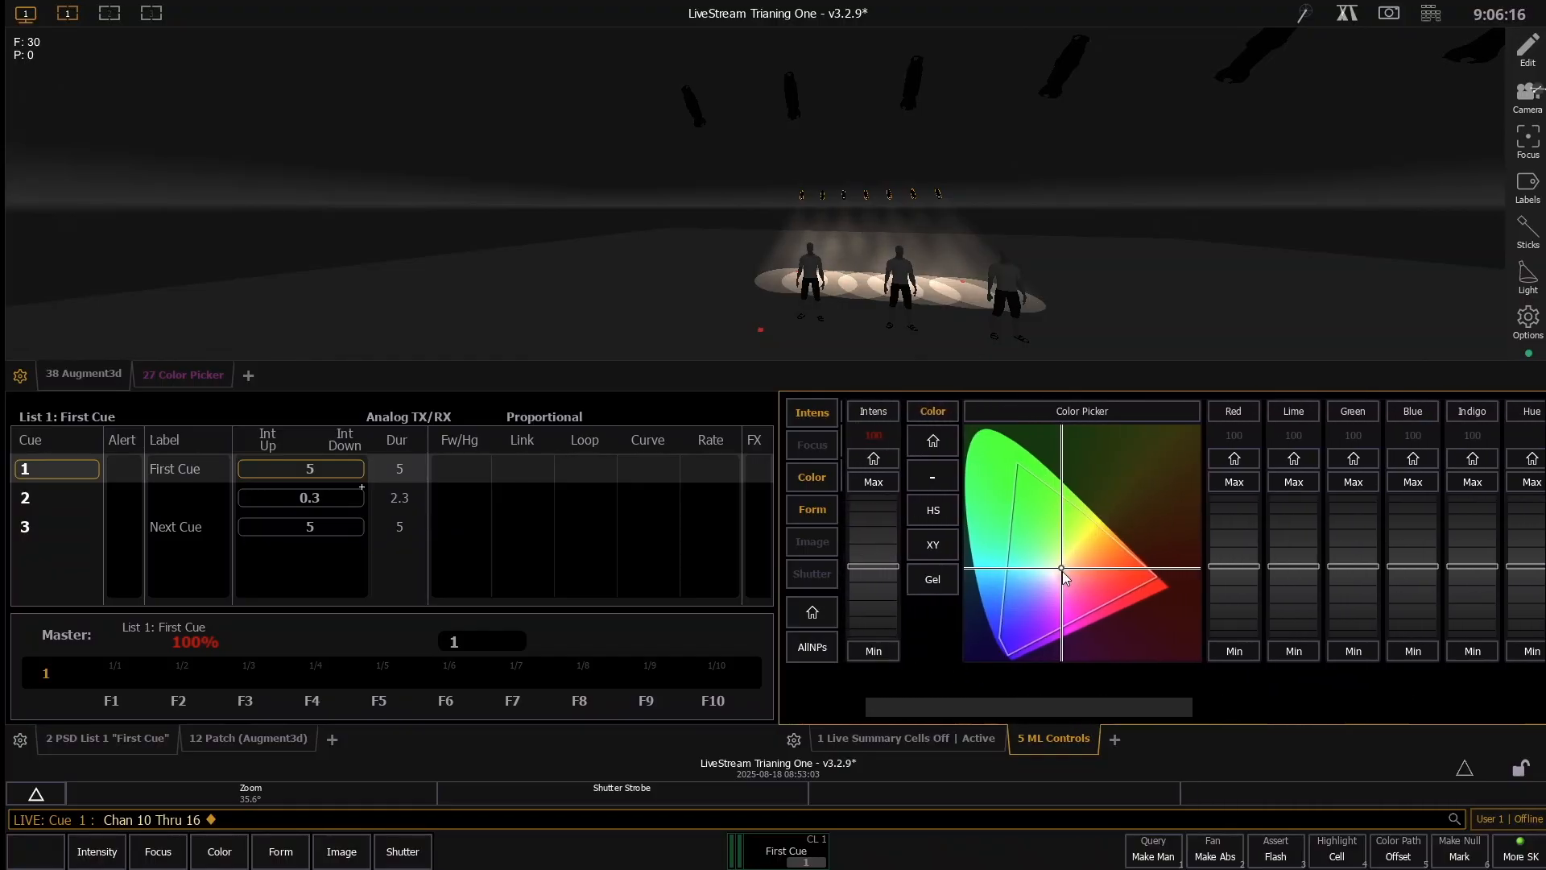
{"action": "mouse_move", "coordinate": [1065, 574]}
{"action": "left_mouse_down"}
{"action": "mouse_move", "coordinate": [1095, 583]}
{"action": "mouse_move", "coordinate": [1005, 489]}
{"action": "mouse_move", "coordinate": [1005, 633]}
{"action": "mouse_move", "coordinate": [1113, 564]}
{"action": "mouse_move", "coordinate": [1041, 573]}
{"action": "mouse_move", "coordinate": [1047, 548]}
{"action": "left_mouse_up"}
{"action": "left_click_drag", "start_coordinate": [1076, 699], "coordinate": [1152, 690]}
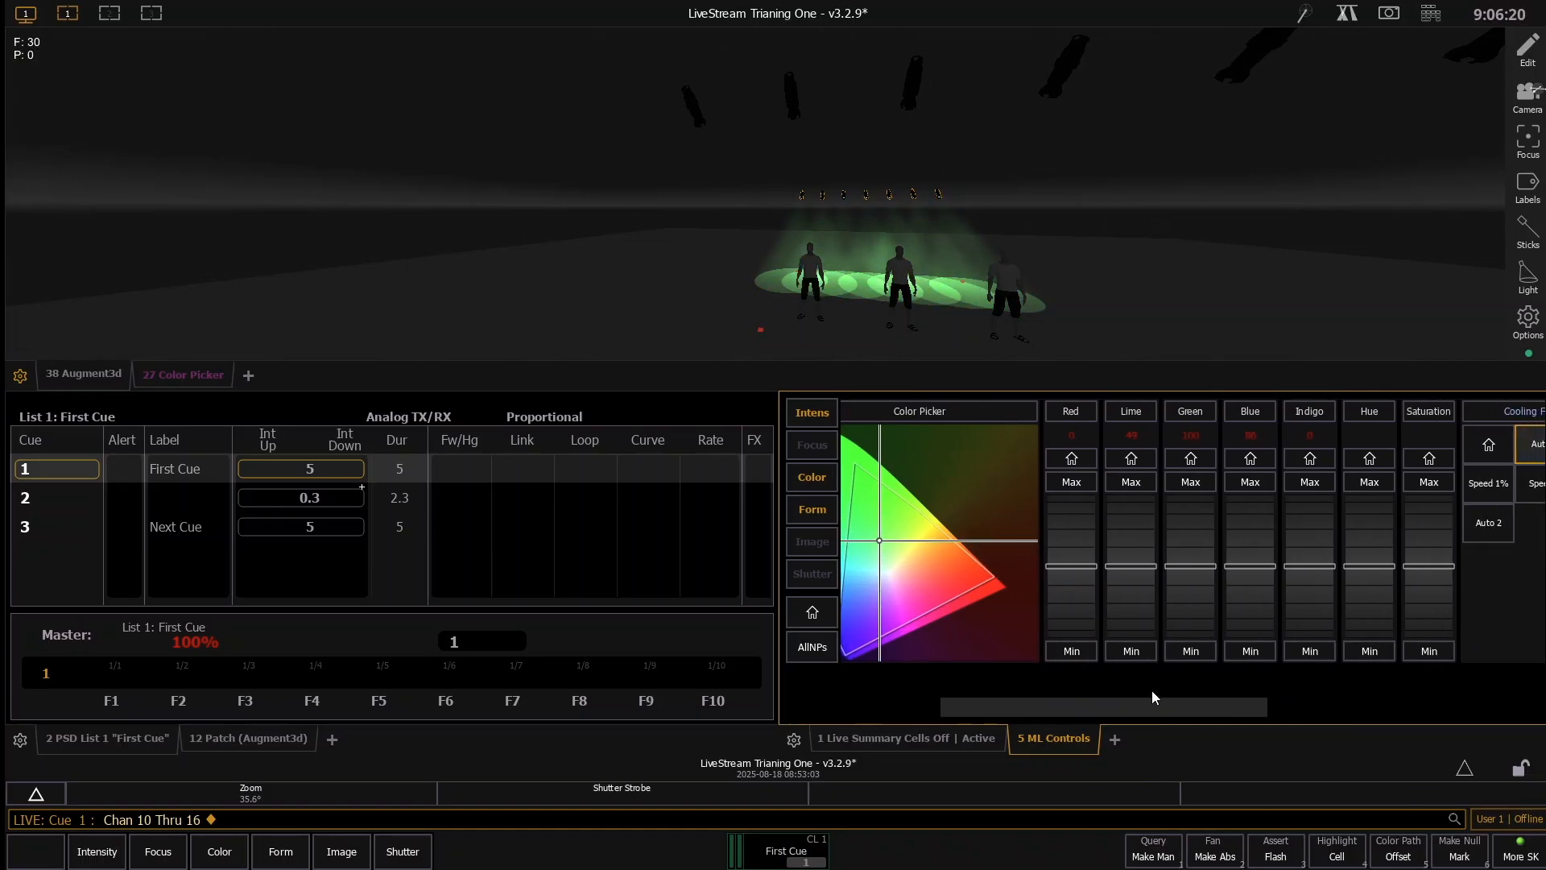
{"action": "left_click_drag", "start_coordinate": [1103, 544], "coordinate": [1142, 600]}
{"action": "left_click_drag", "start_coordinate": [1179, 520], "coordinate": [1193, 610]}
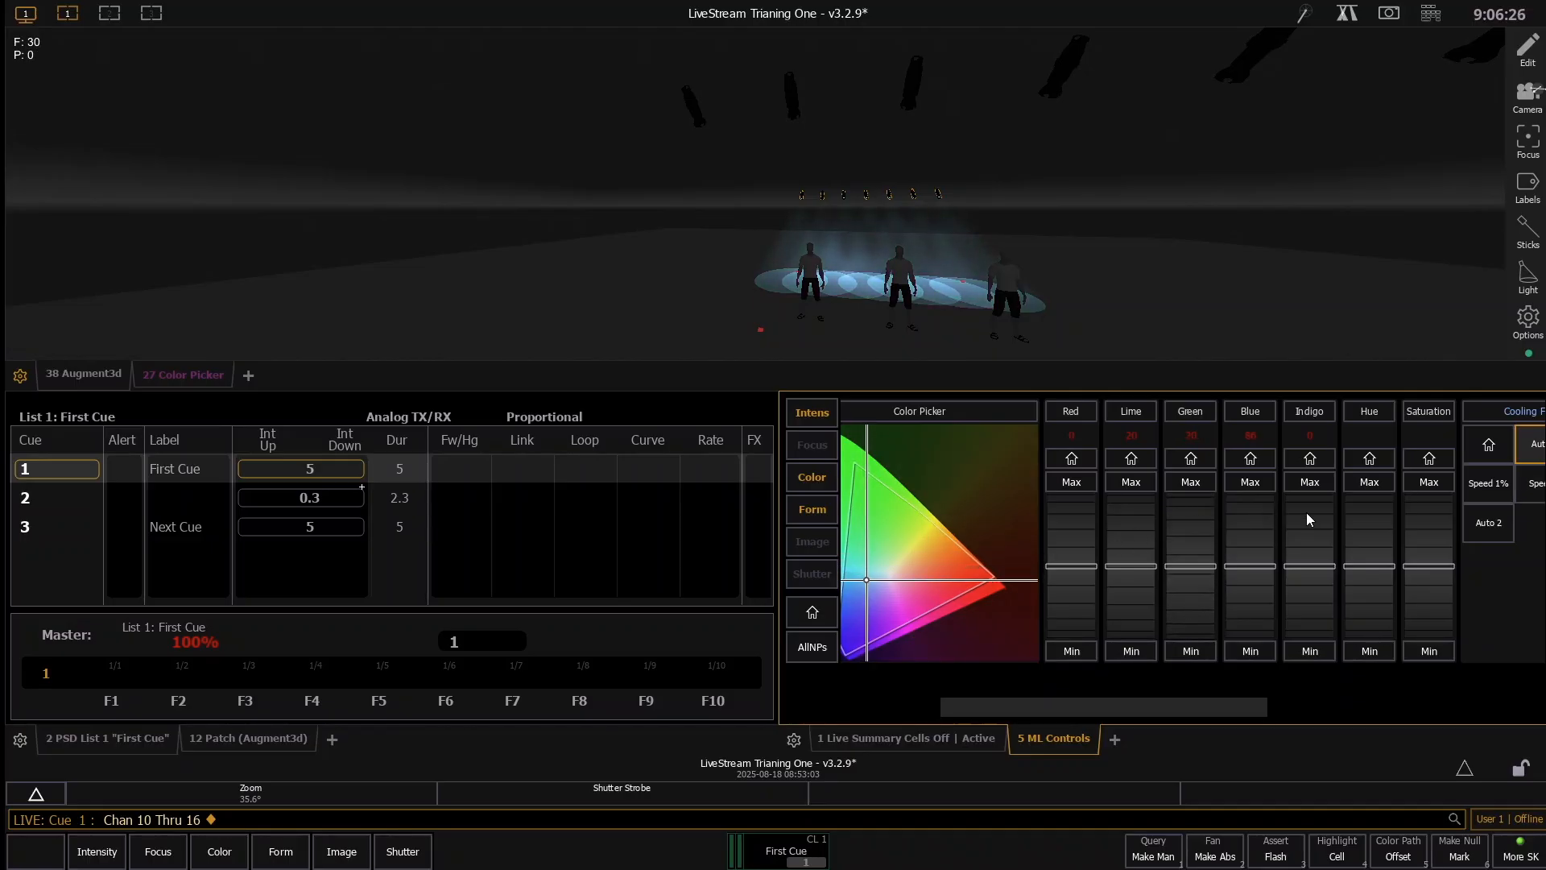
{"action": "left_click_drag", "start_coordinate": [1139, 525], "coordinate": [1152, 522]}
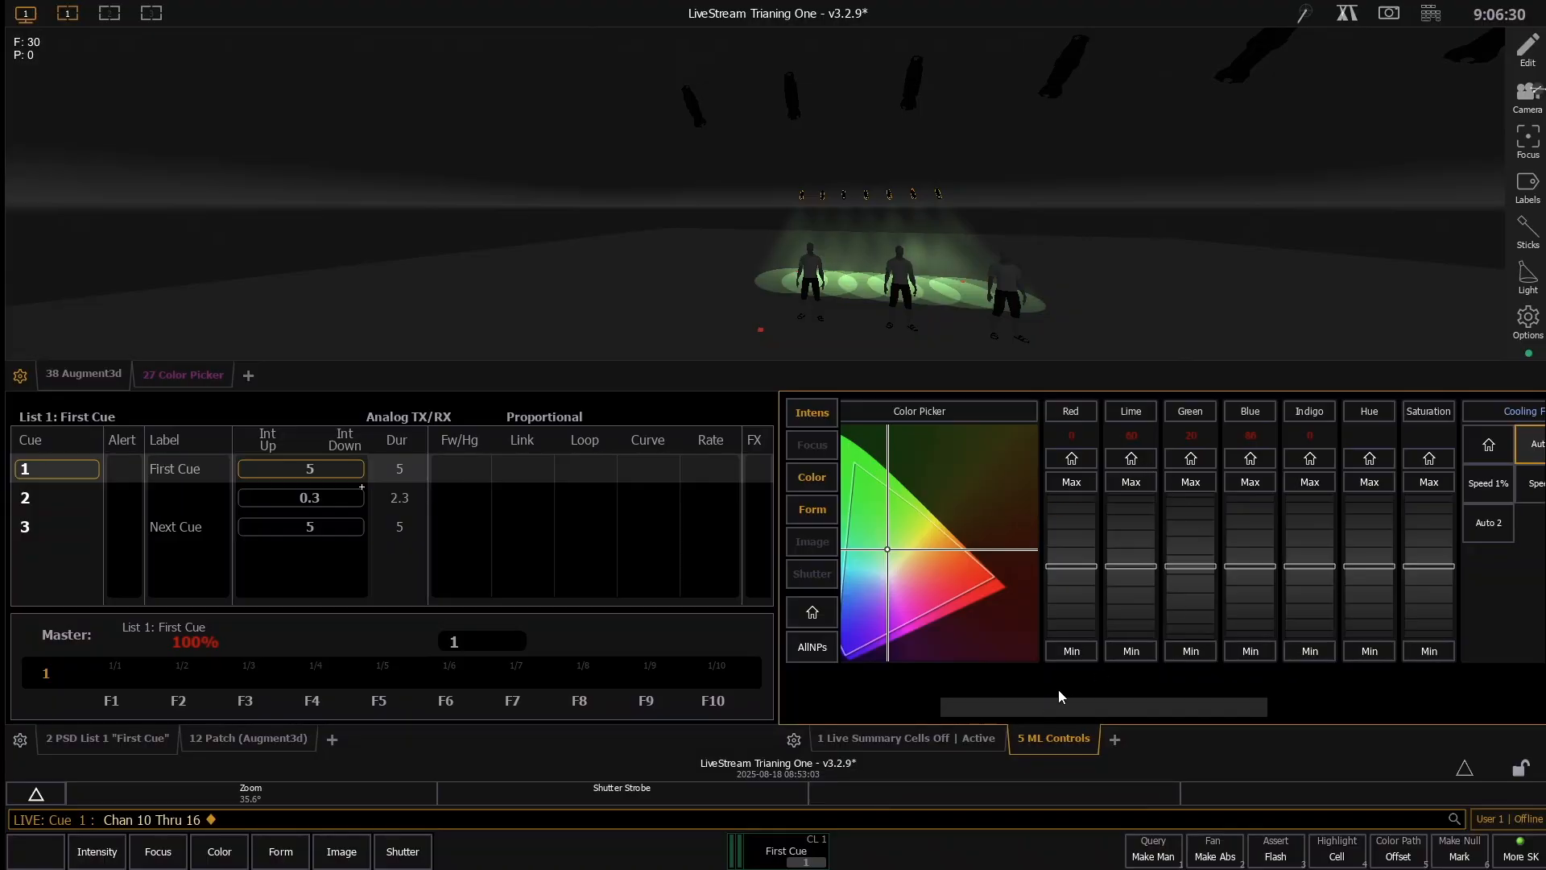
- Add a Color Picker display beside the ML Controls and pick a blue-violet at about x 0.238, y 0.236 for the backlights
{"action": "left_click", "coordinate": [1118, 740]}
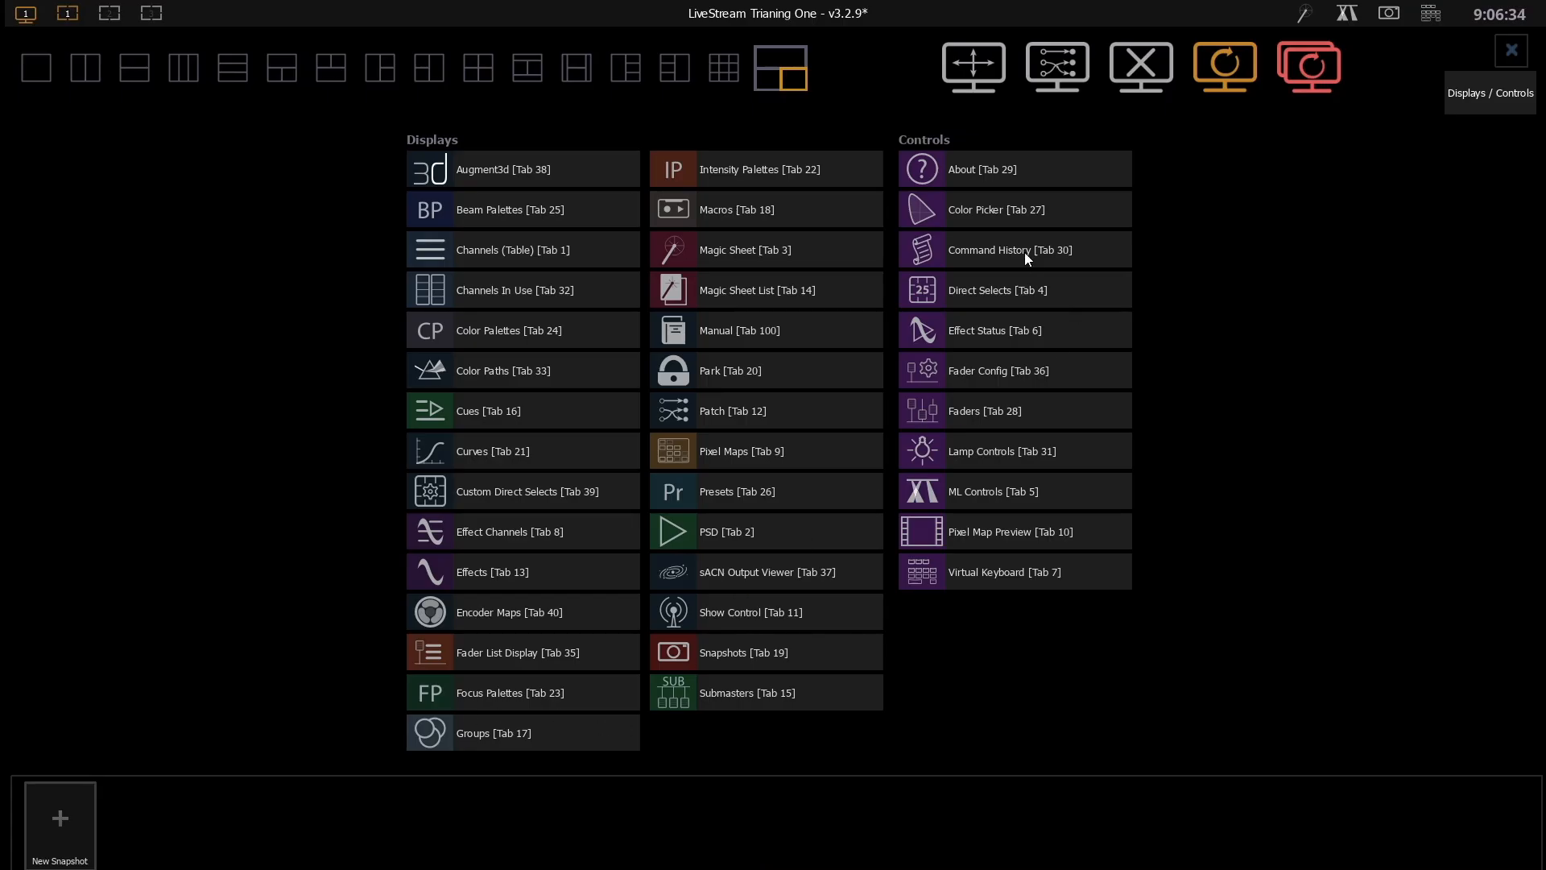
{"action": "left_click", "coordinate": [1012, 211]}
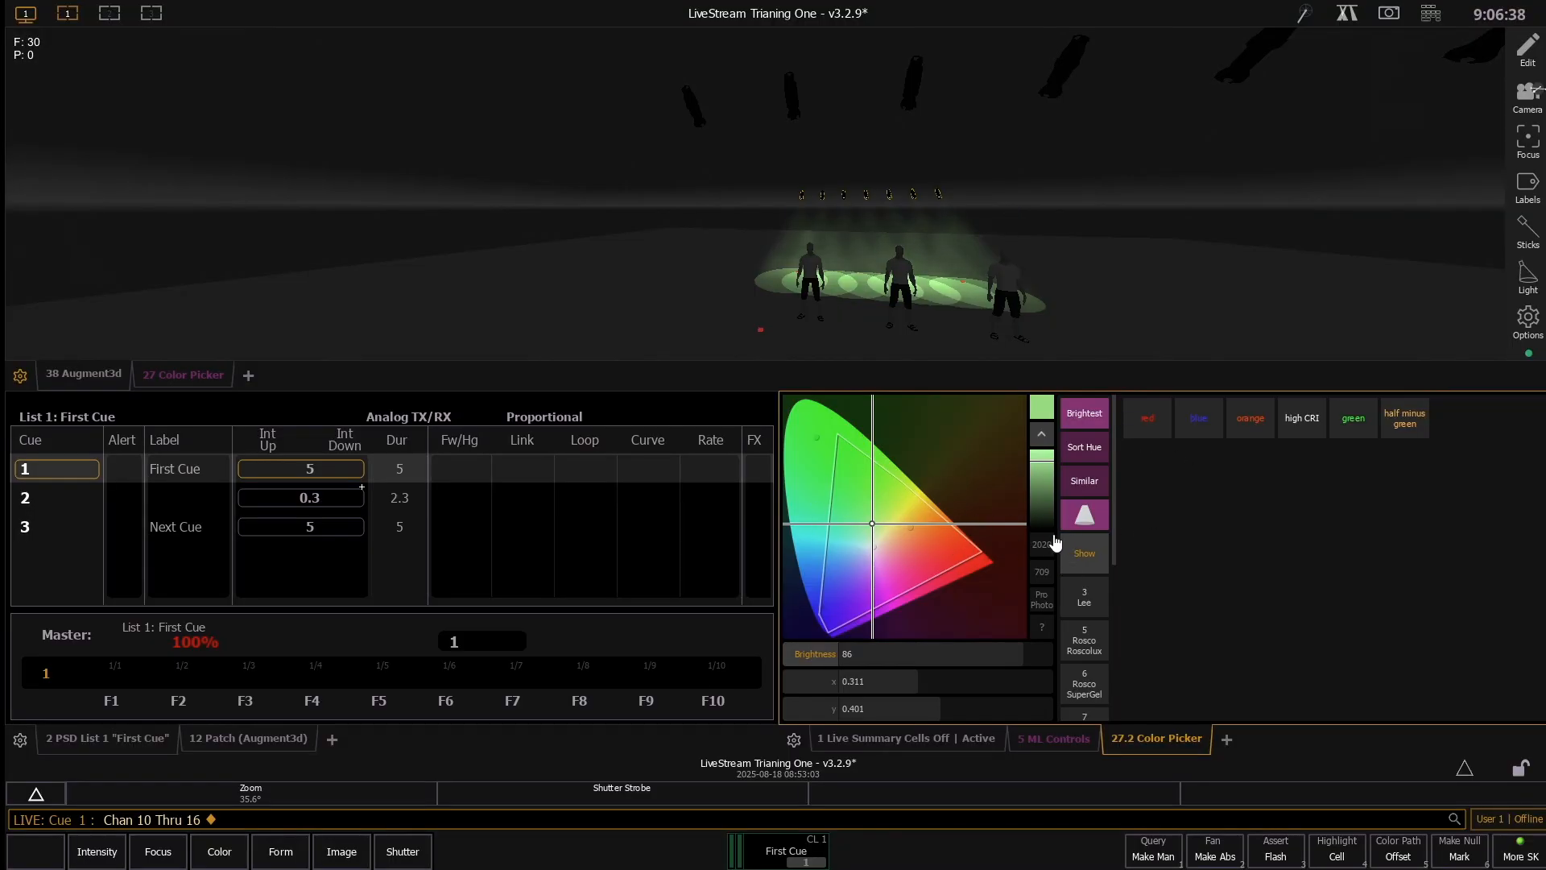
{"action": "left_click", "coordinate": [852, 571]}
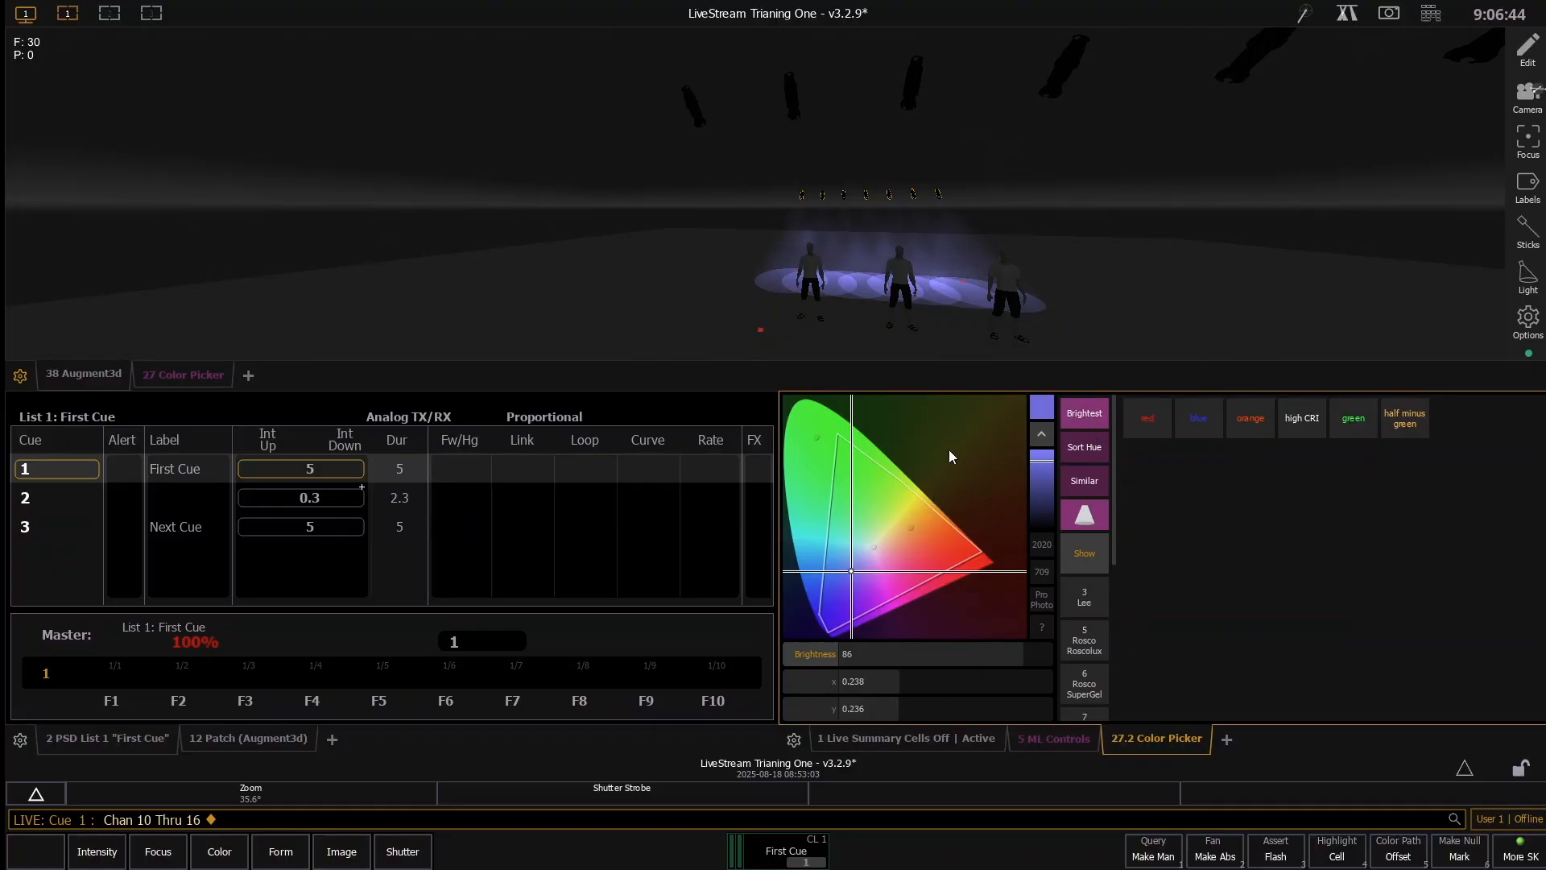
- Add a full-size Color Picker display to the second workspace
{"action": "left_click", "coordinate": [110, 15]}
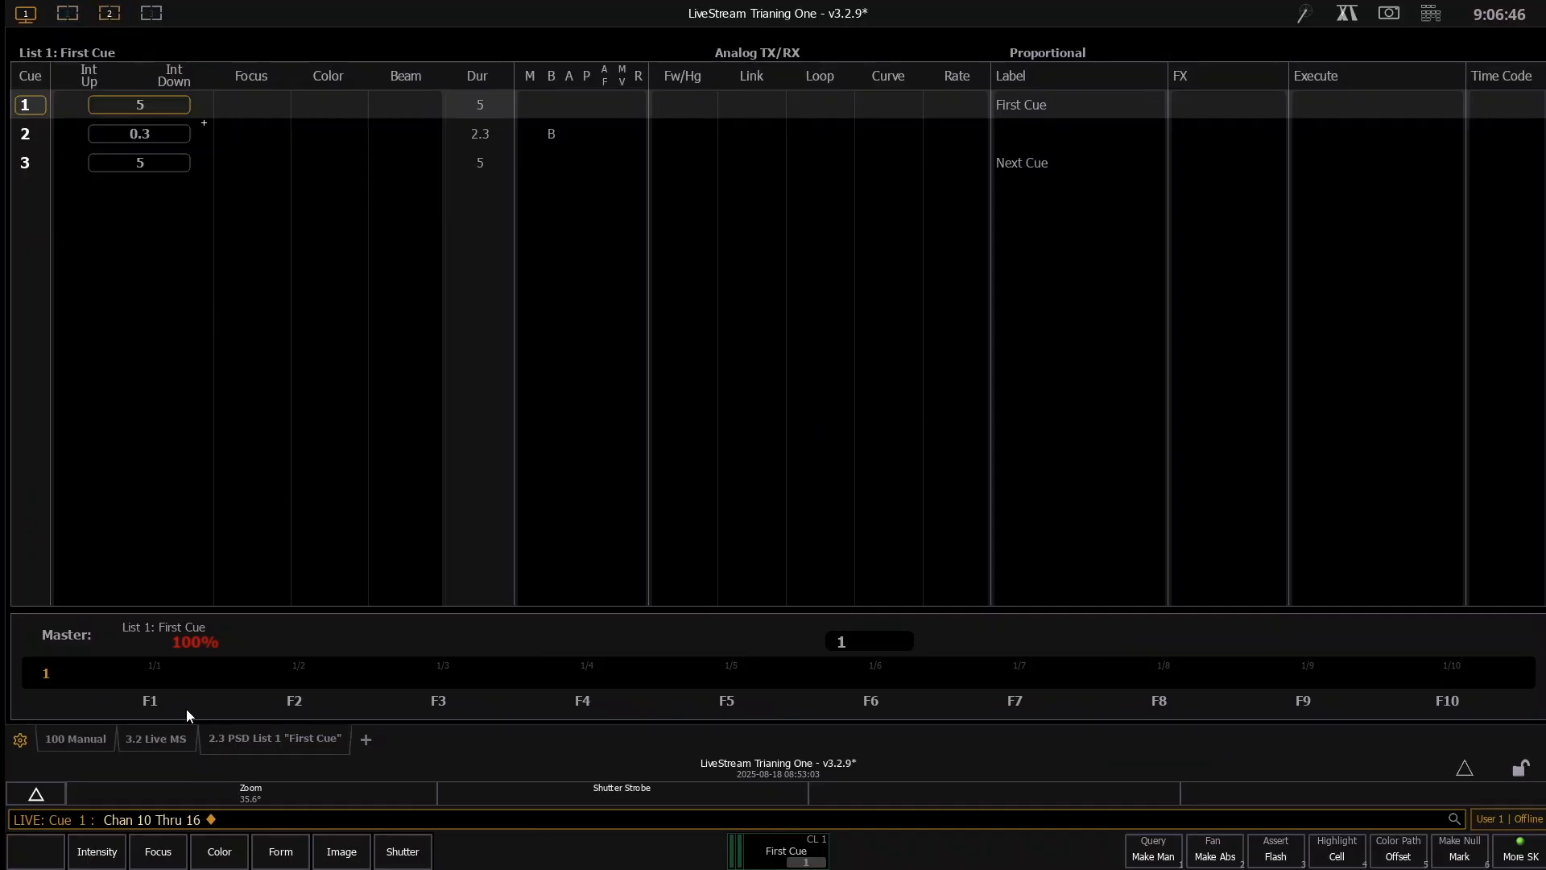
{"action": "left_click", "coordinate": [368, 739]}
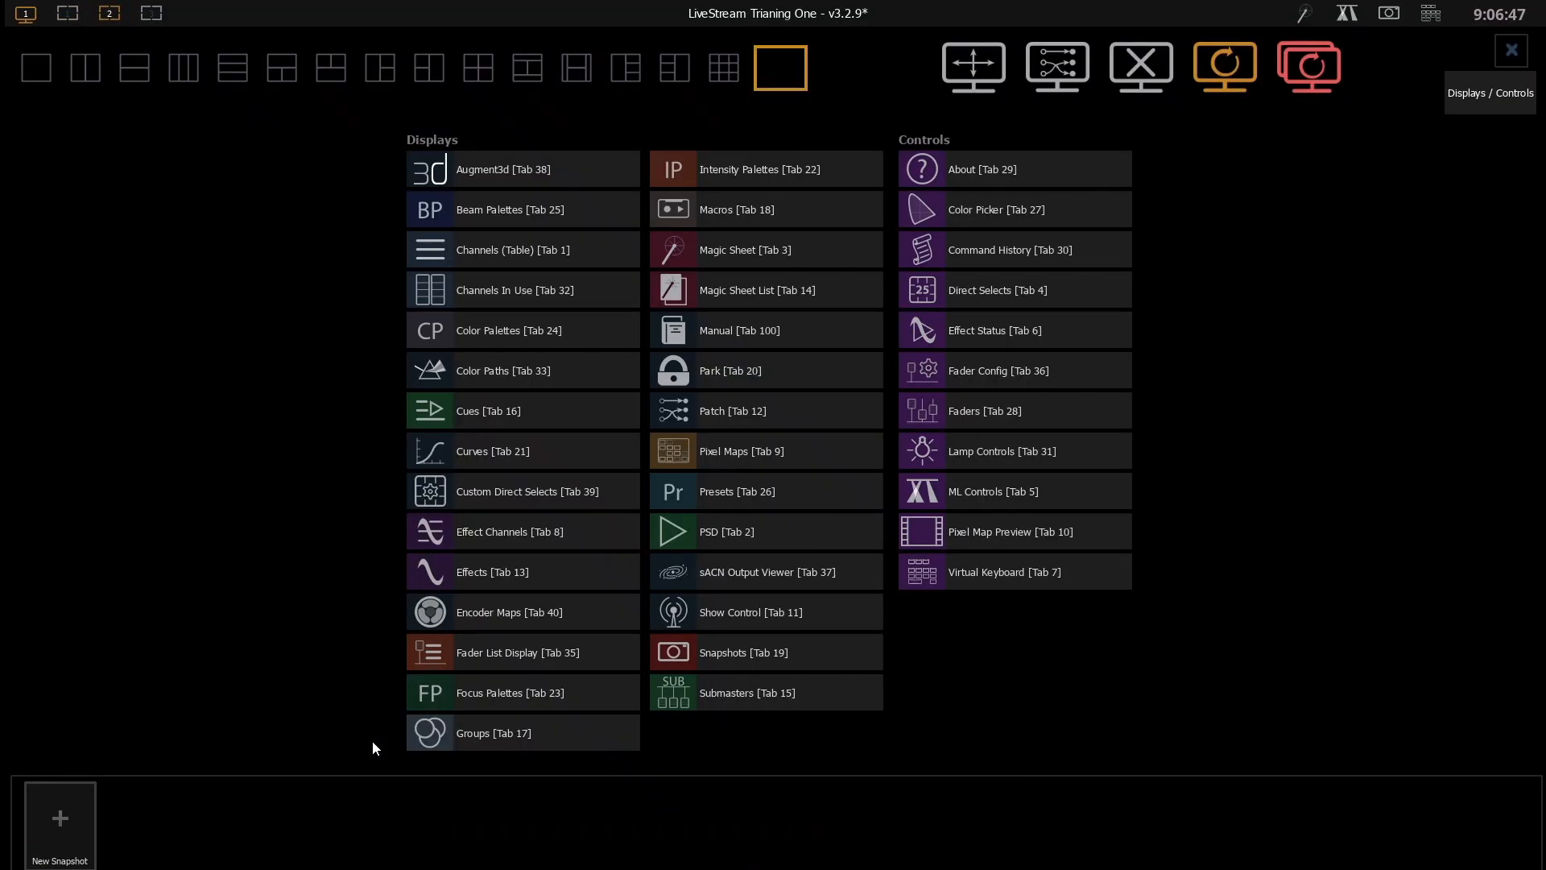
{"action": "left_click", "coordinate": [1019, 205]}
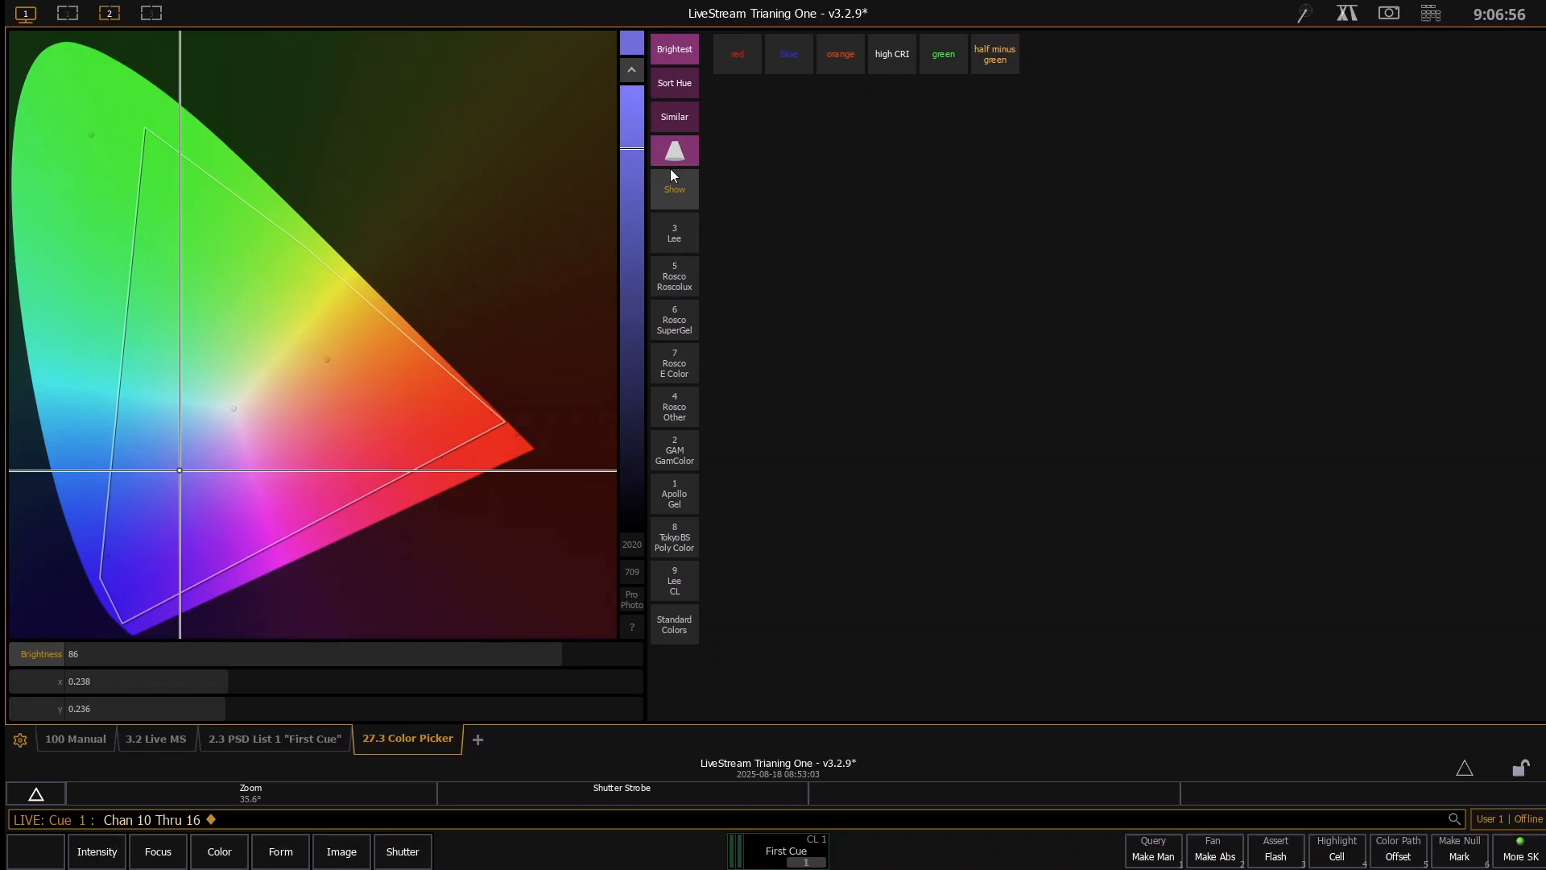
- Browse the Color Picker's gel libraries, including Lee, Rosco SuperGel, Apollo and Standard Colors, ending on Rosco Roscolux
{"action": "left_click", "coordinate": [674, 233]}
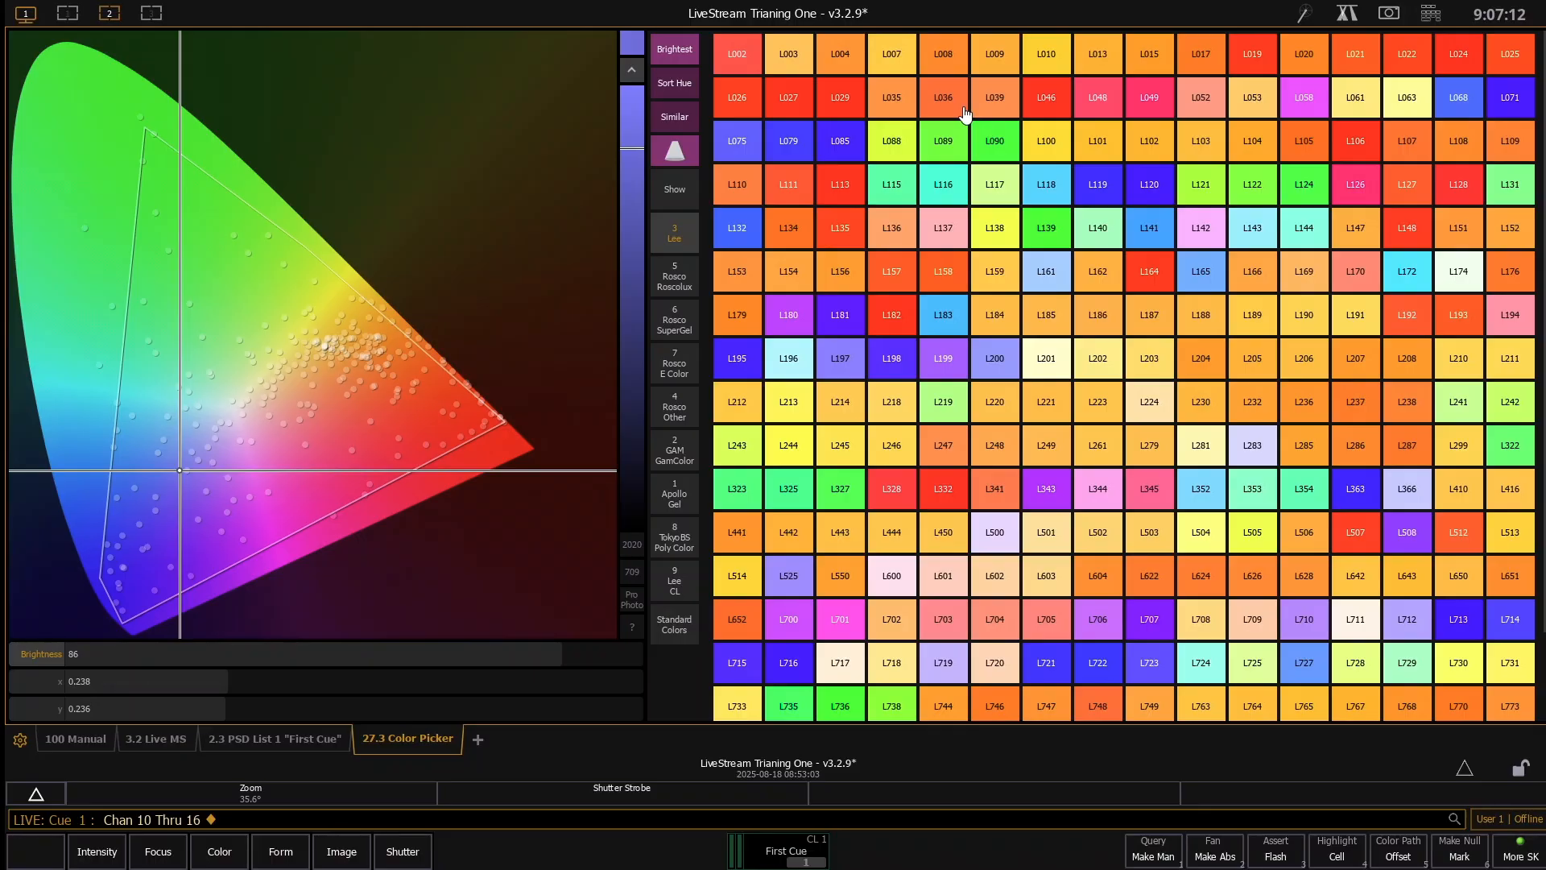
{"action": "left_click", "coordinate": [678, 266]}
{"action": "left_click", "coordinate": [682, 332]}
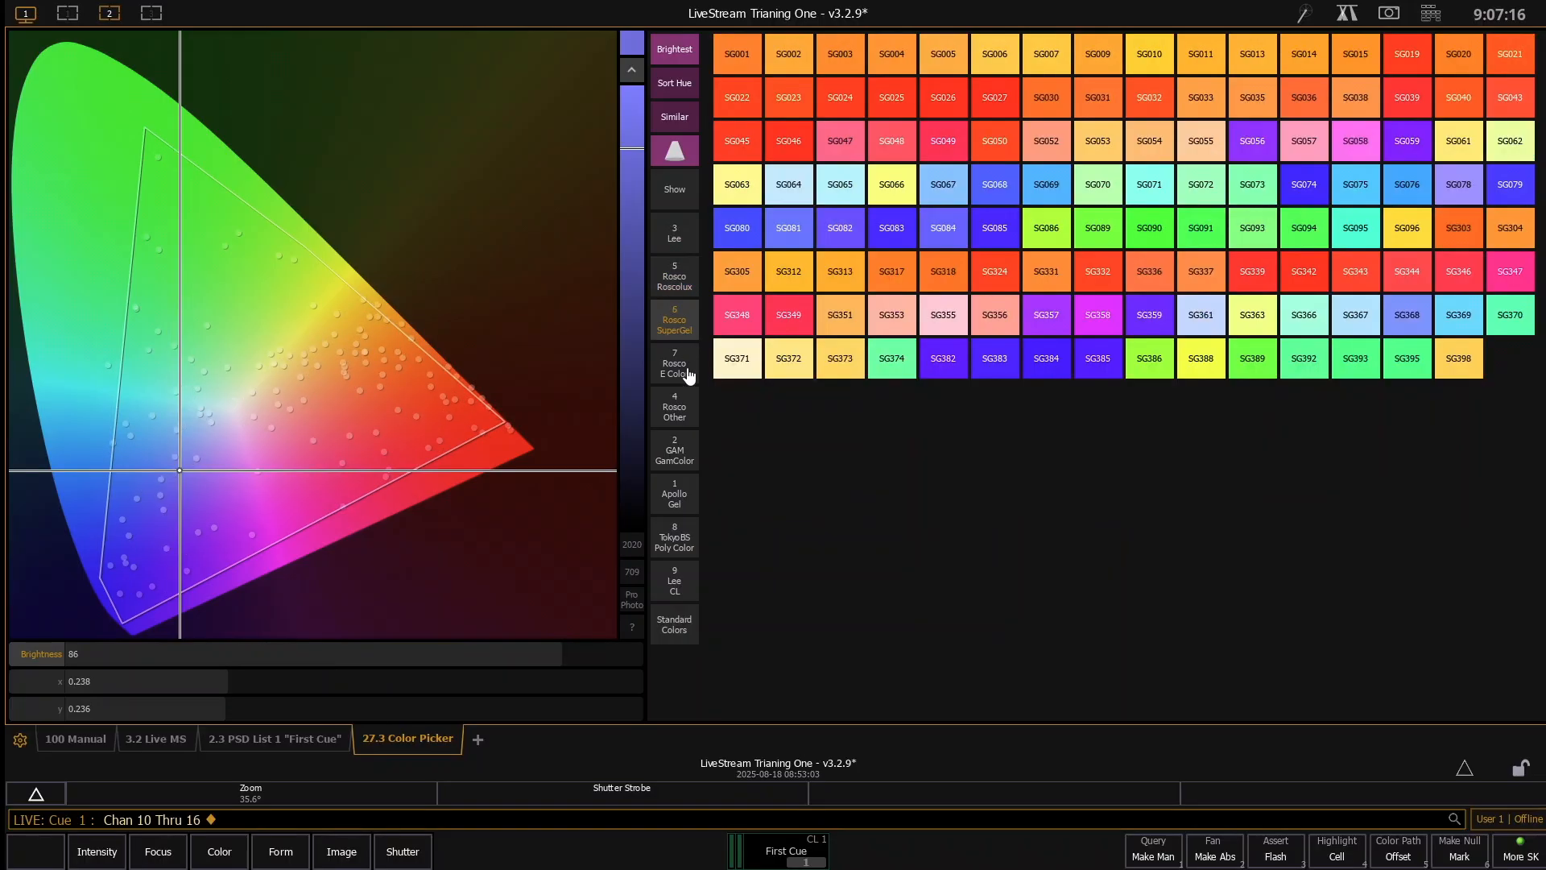
{"action": "left_click", "coordinate": [689, 372]}
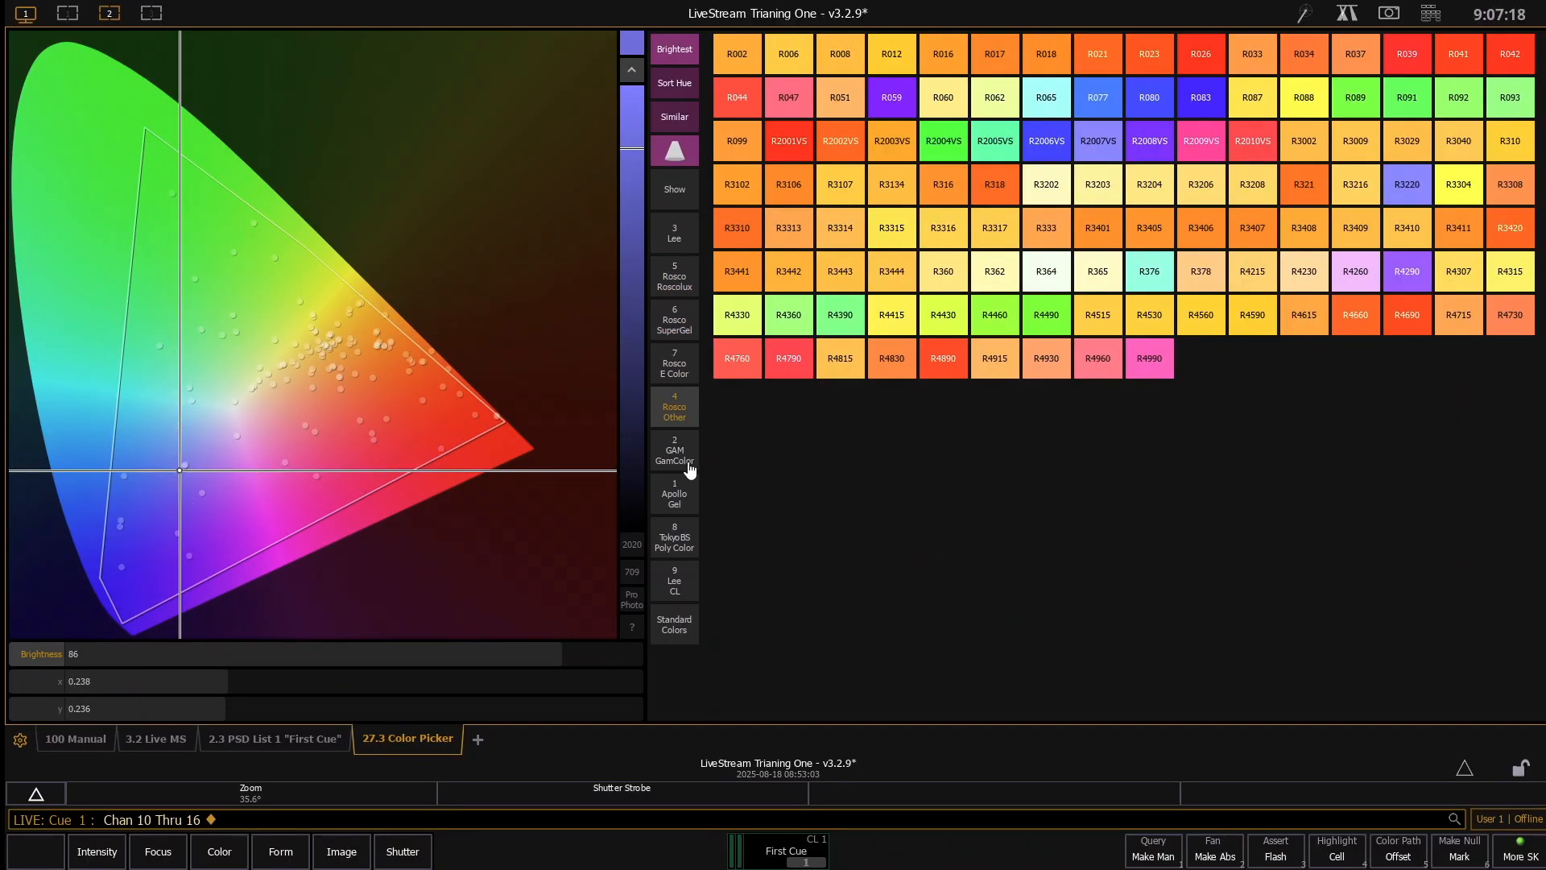
{"action": "left_click", "coordinate": [687, 468]}
{"action": "left_click", "coordinate": [675, 498]}
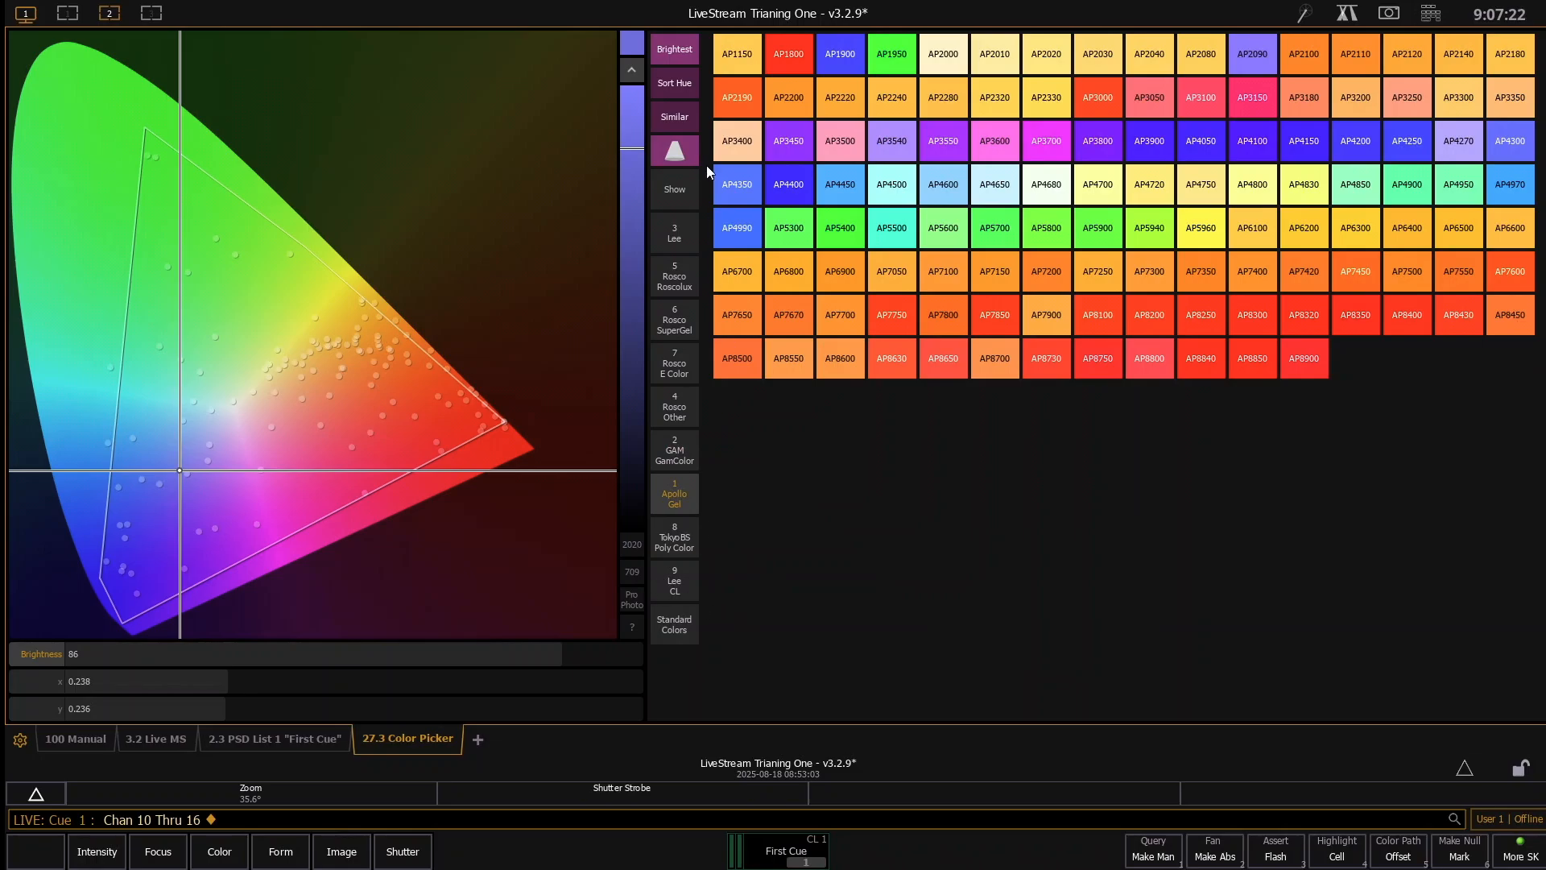
{"action": "left_click", "coordinate": [674, 625]}
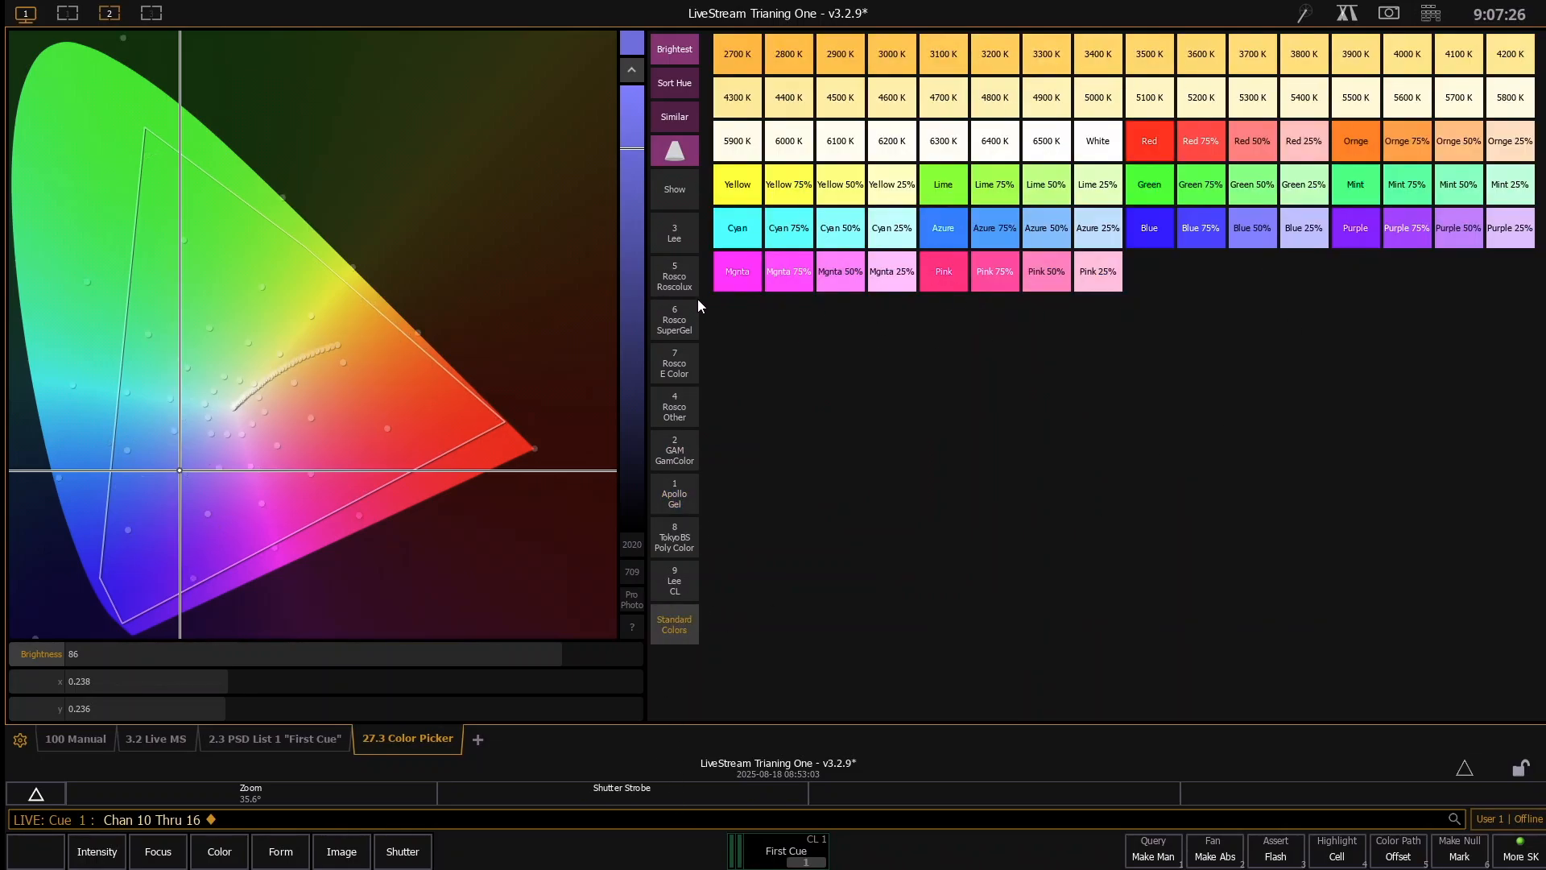
{"action": "left_click", "coordinate": [682, 265]}
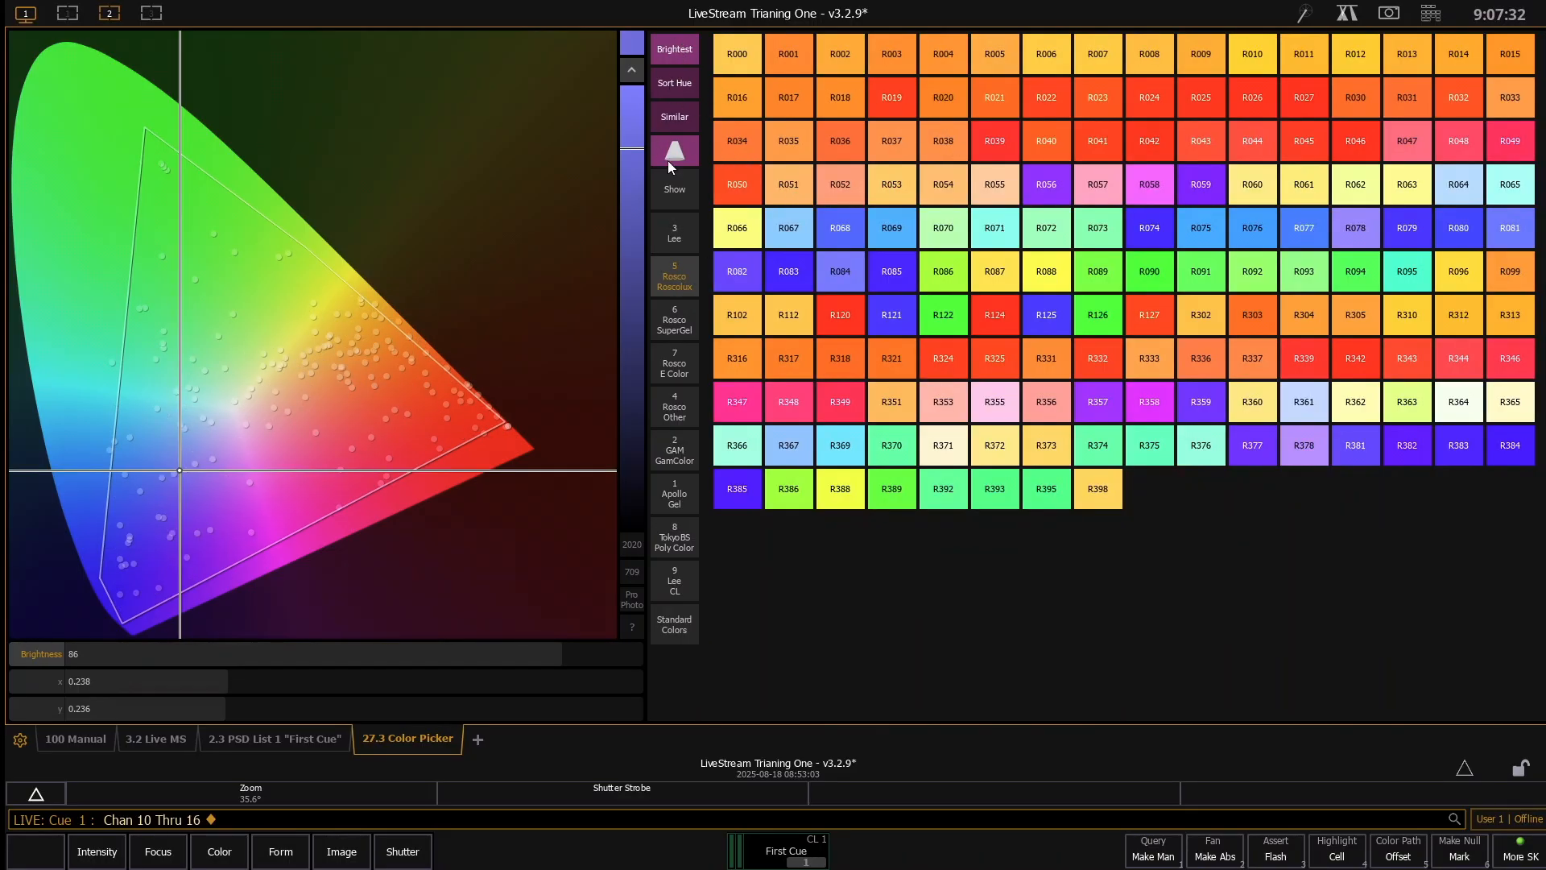
- Toggle the Brightest option off and on, and pick a green at about x 0.308, y 0.485 for channels 10 through 16
{"action": "left_click", "coordinate": [680, 53]}
{"action": "left_click", "coordinate": [675, 60]}
{"action": "left_click", "coordinate": [230, 292]}
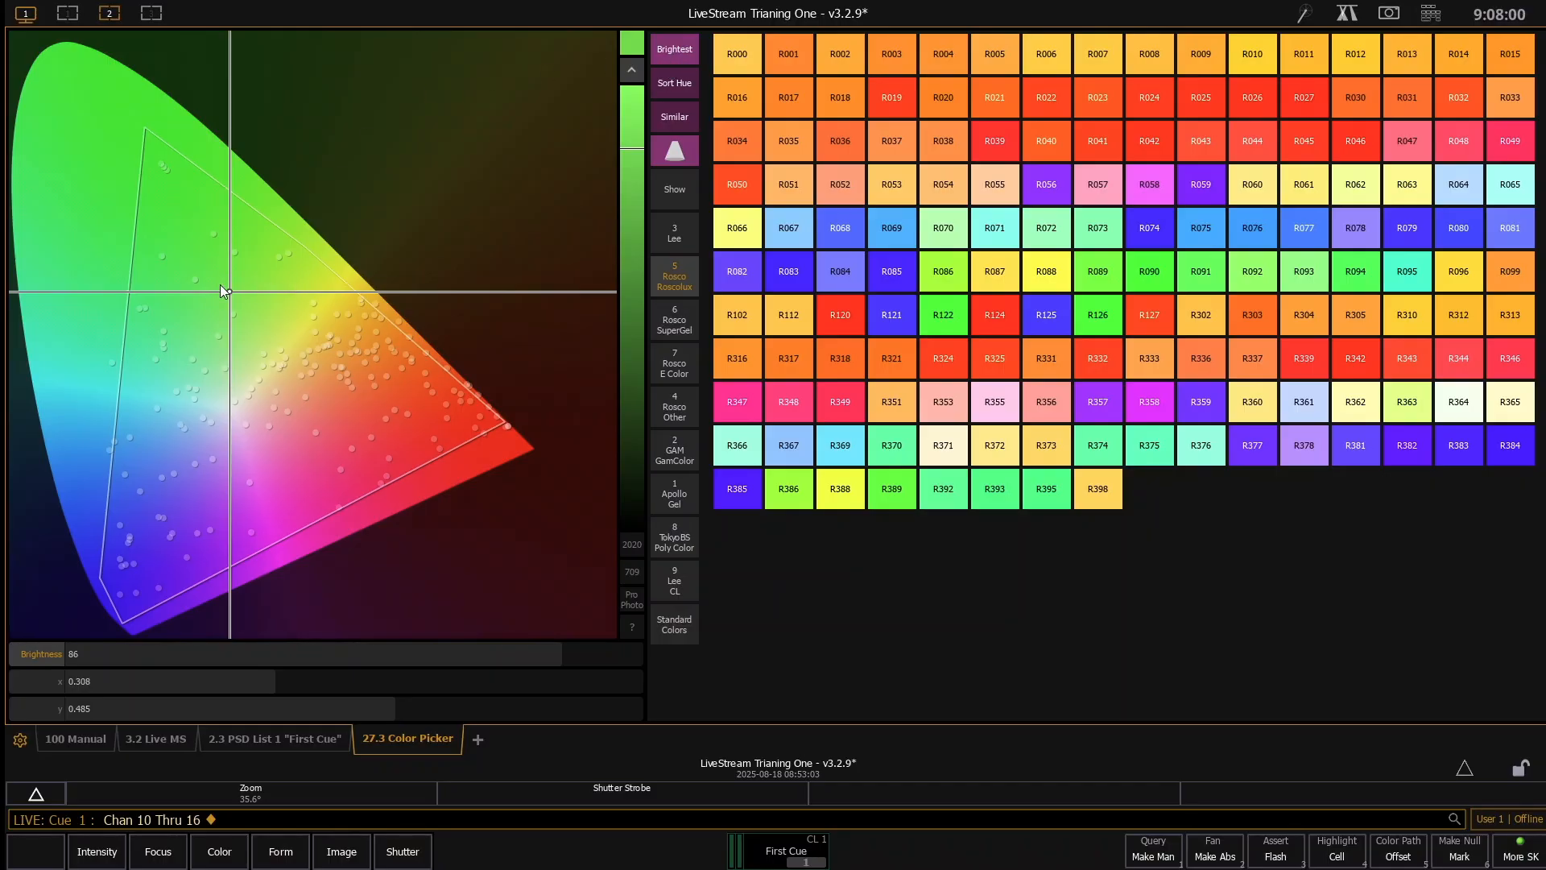
- Compare the Rosco Roscolux swatches with the Brightest option repeatedly switched off and on, leaving it on
{"action": "left_click", "coordinate": [675, 51]}
{"action": "left_click", "coordinate": [694, 62]}
{"action": "left_click", "coordinate": [674, 53]}
{"action": "left_click", "coordinate": [673, 49]}
{"action": "left_click", "coordinate": [676, 53]}
{"action": "left_click", "coordinate": [668, 53]}
{"action": "left_click", "coordinate": [667, 53]}
{"action": "left_click", "coordinate": [690, 55]}
- Toggle hue sorting for the Rosco Roscolux gels, leaving the swatches sorted by hue
{"action": "left_click", "coordinate": [677, 91]}
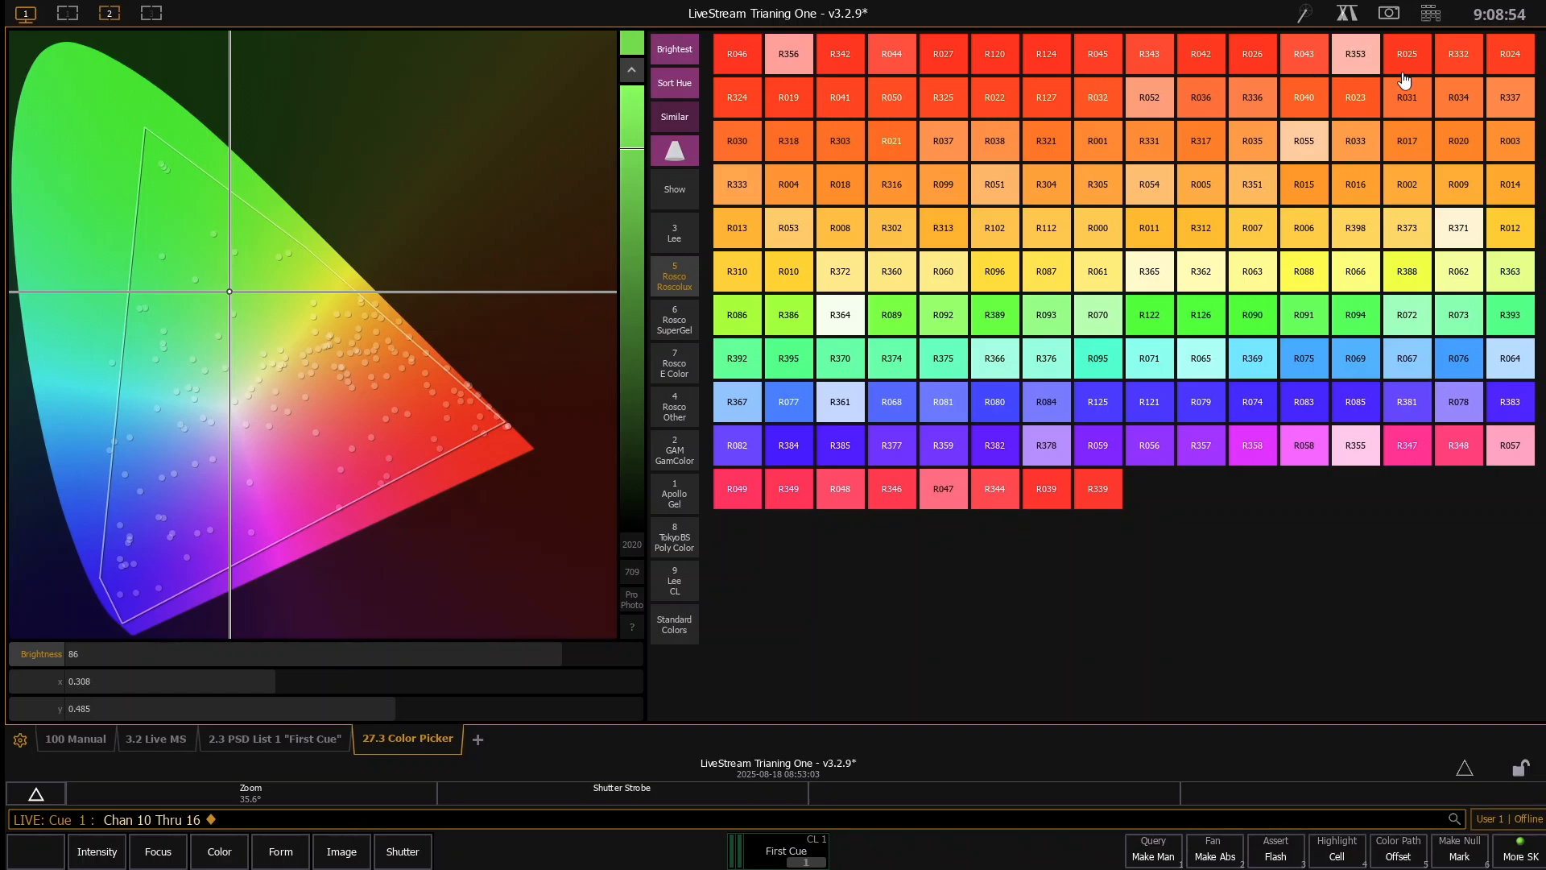
{"action": "left_click", "coordinate": [679, 91]}
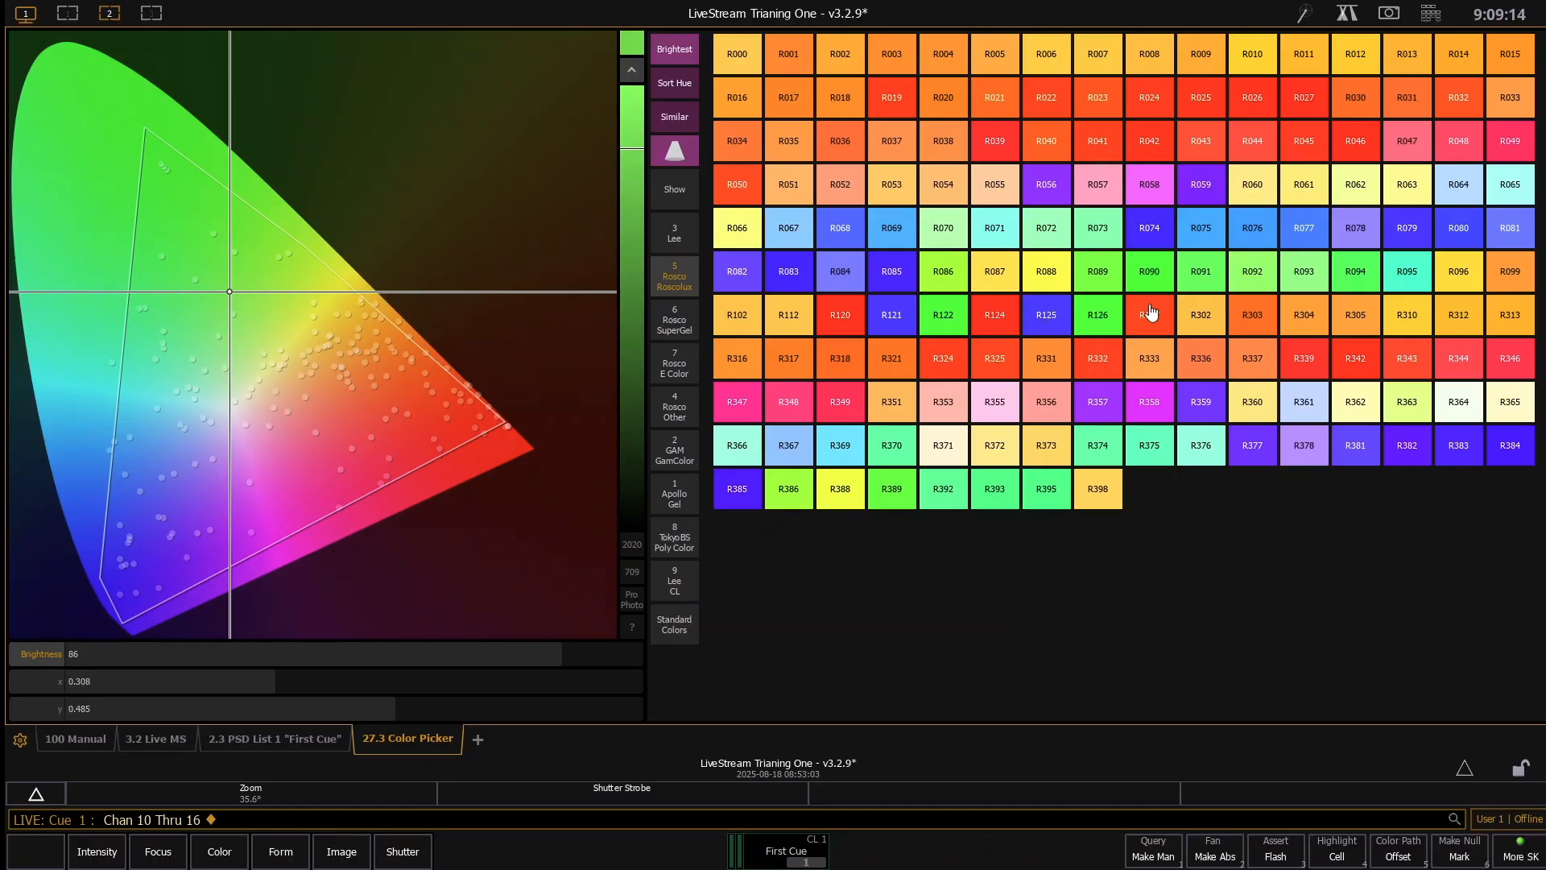
{"action": "left_click", "coordinate": [689, 90]}
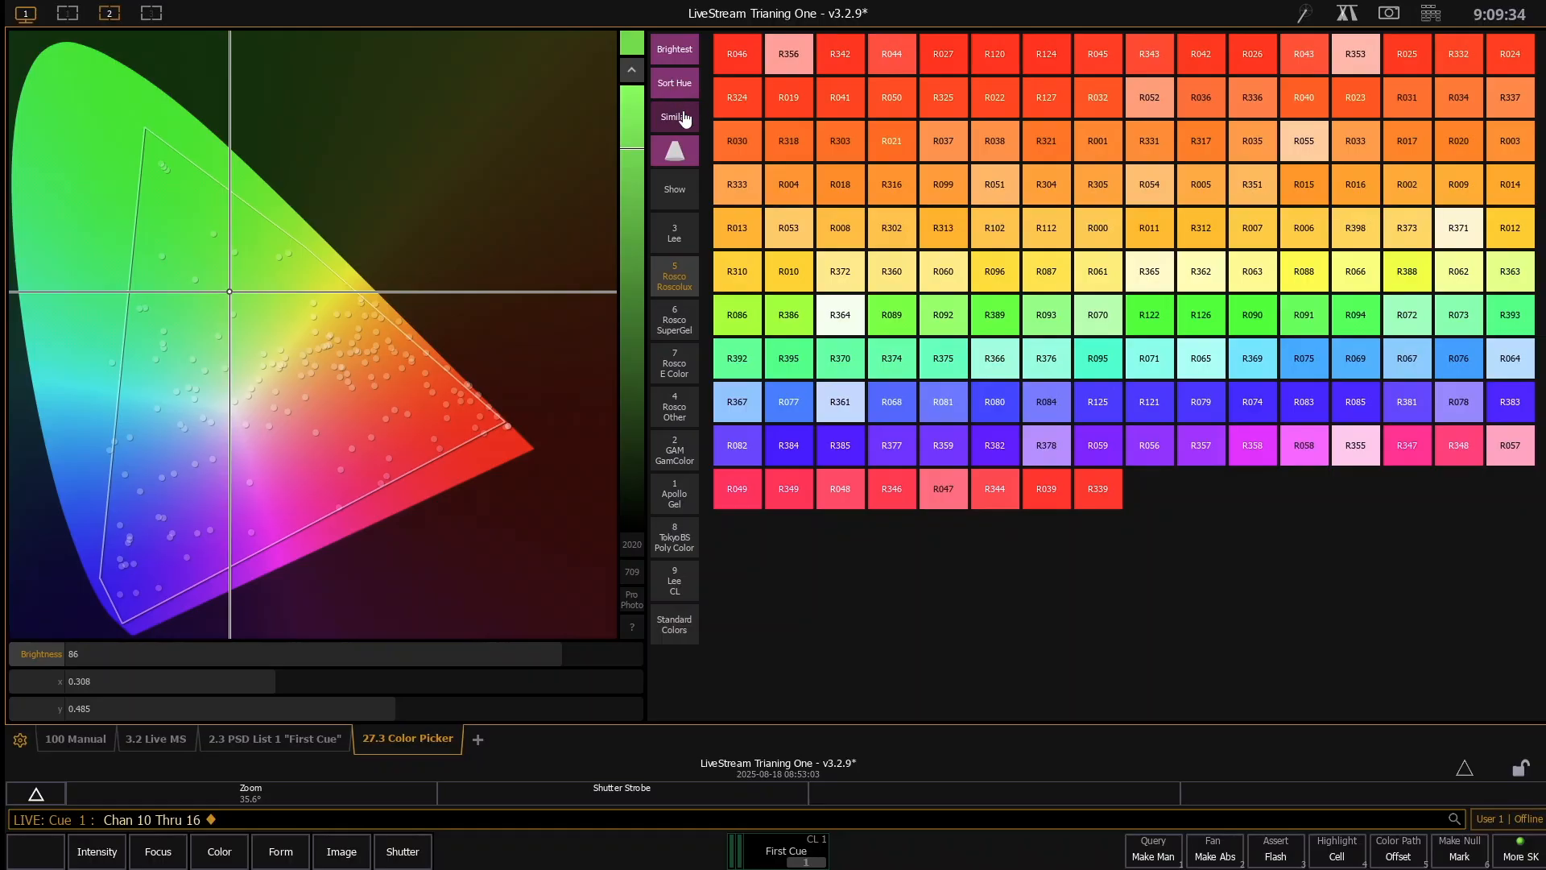
- Use the Similar filter to match Roscolux gels to a red at about x 0.554, y 0.270, and apply gel R349
{"action": "left_click", "coordinate": [685, 119]}
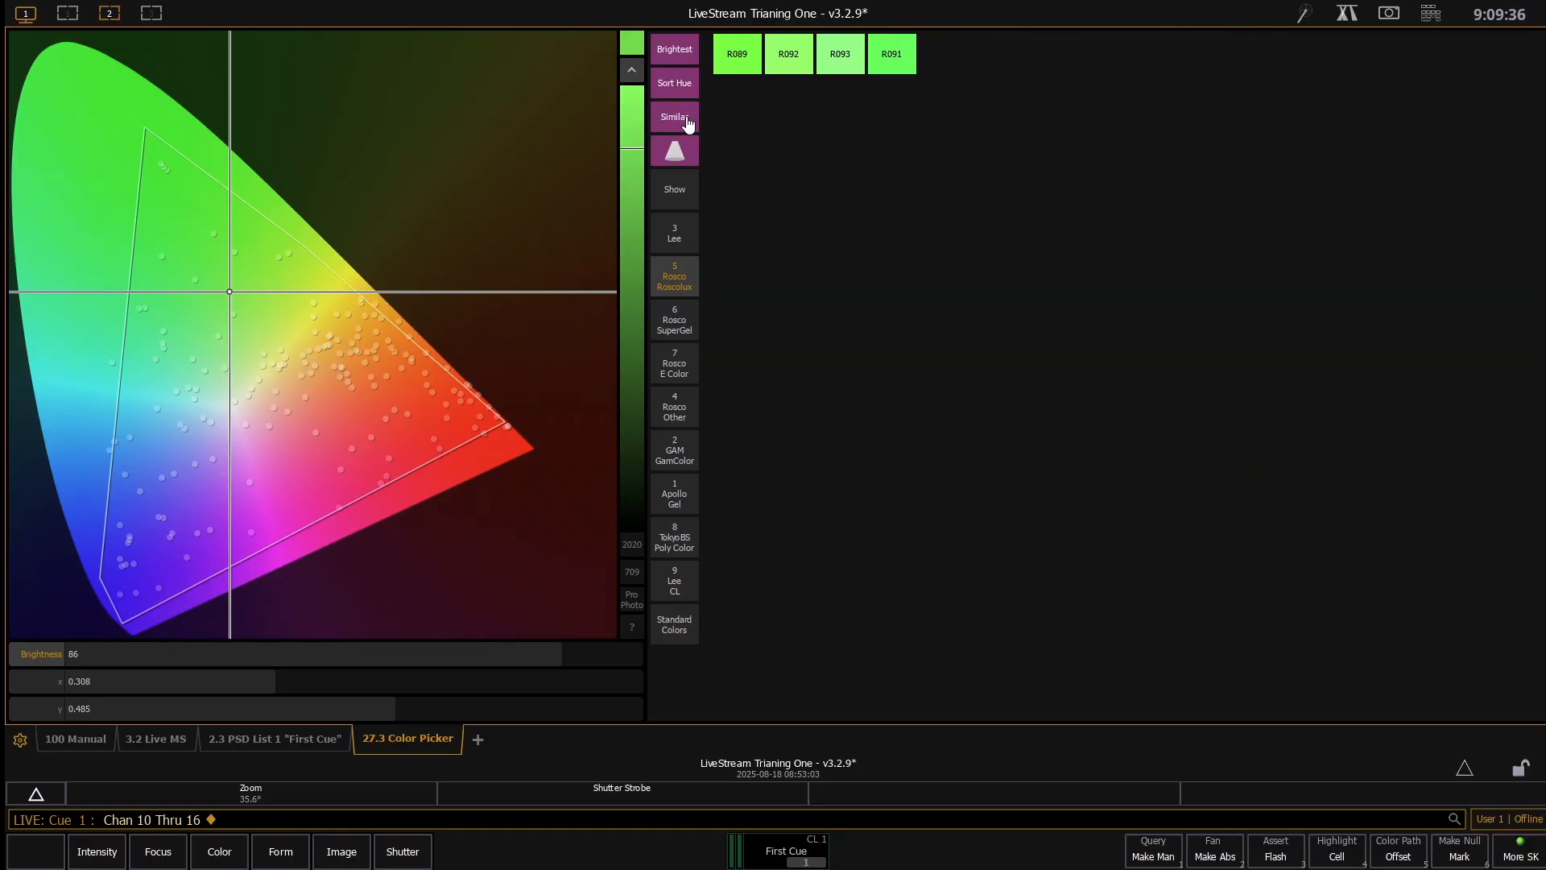
{"action": "left_click", "coordinate": [386, 439]}
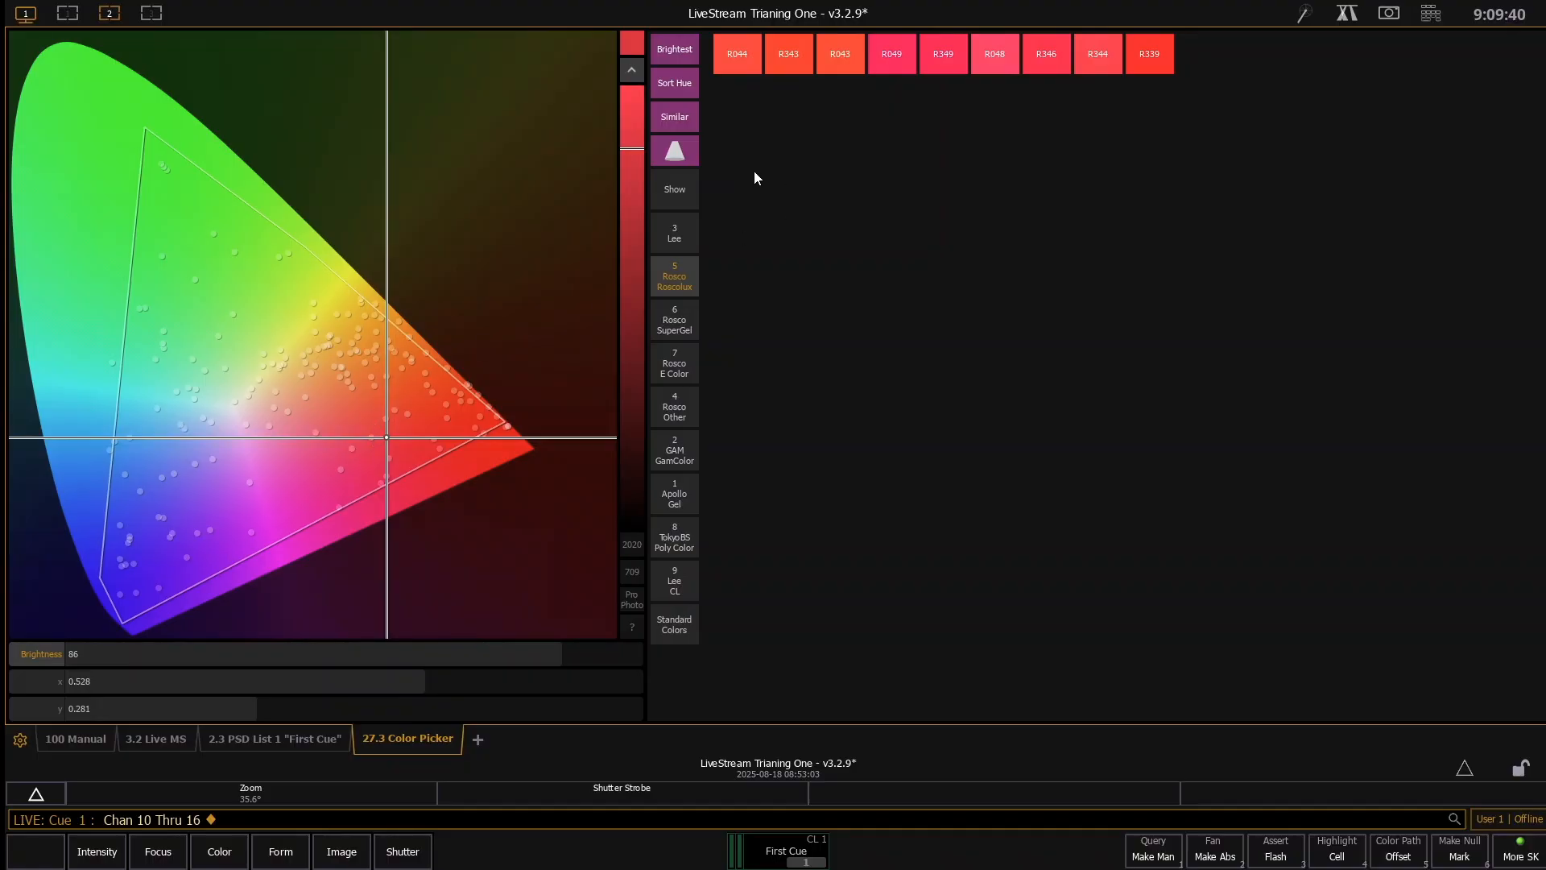
{"action": "left_click", "coordinate": [405, 446]}
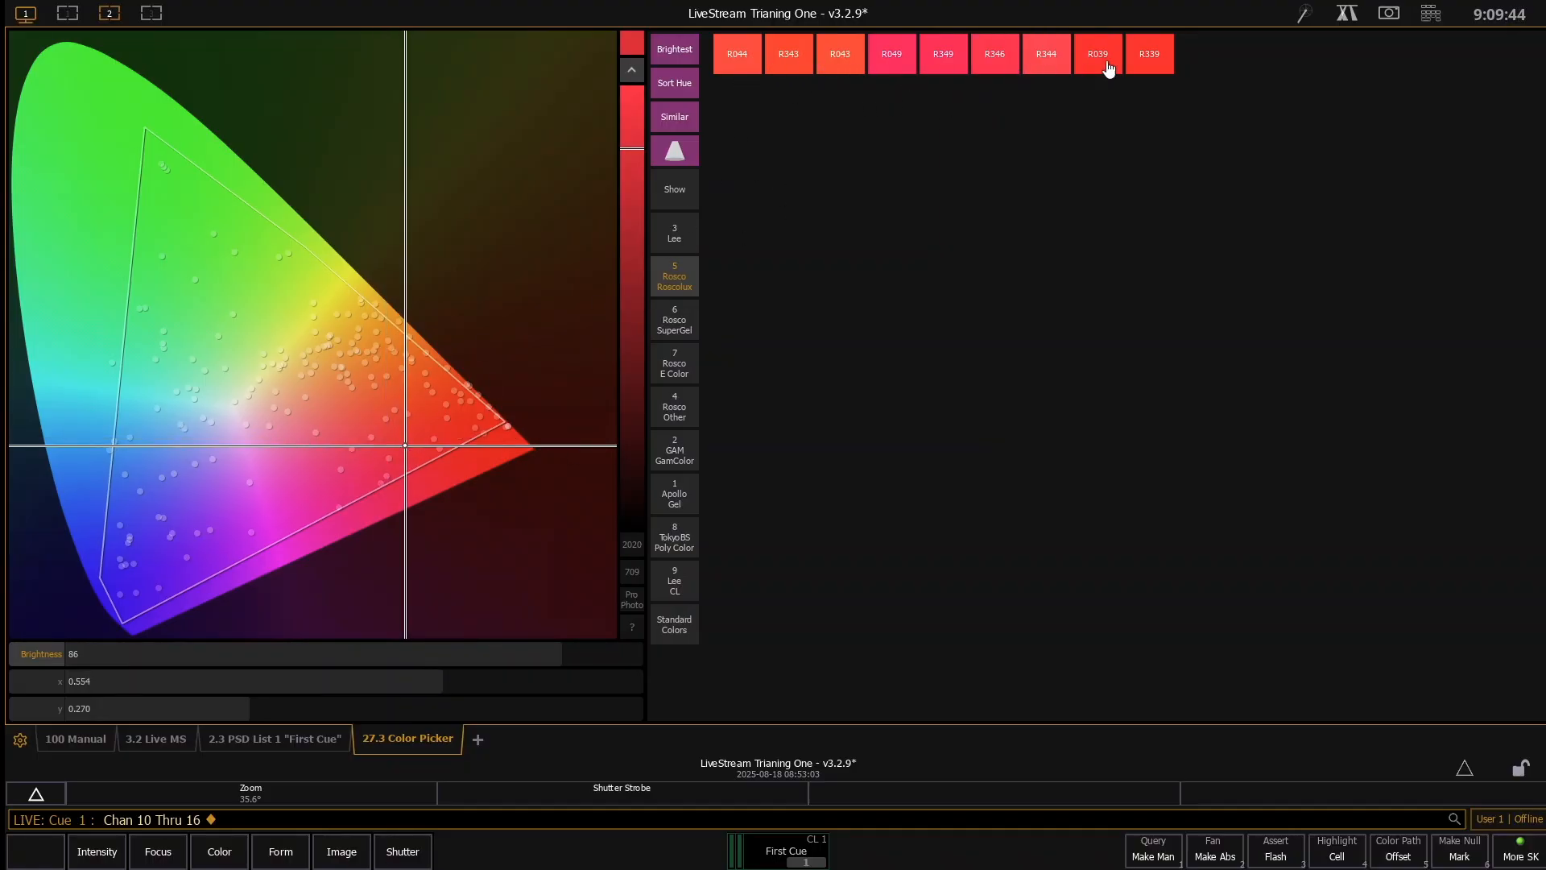
{"action": "left_click", "coordinate": [956, 65]}
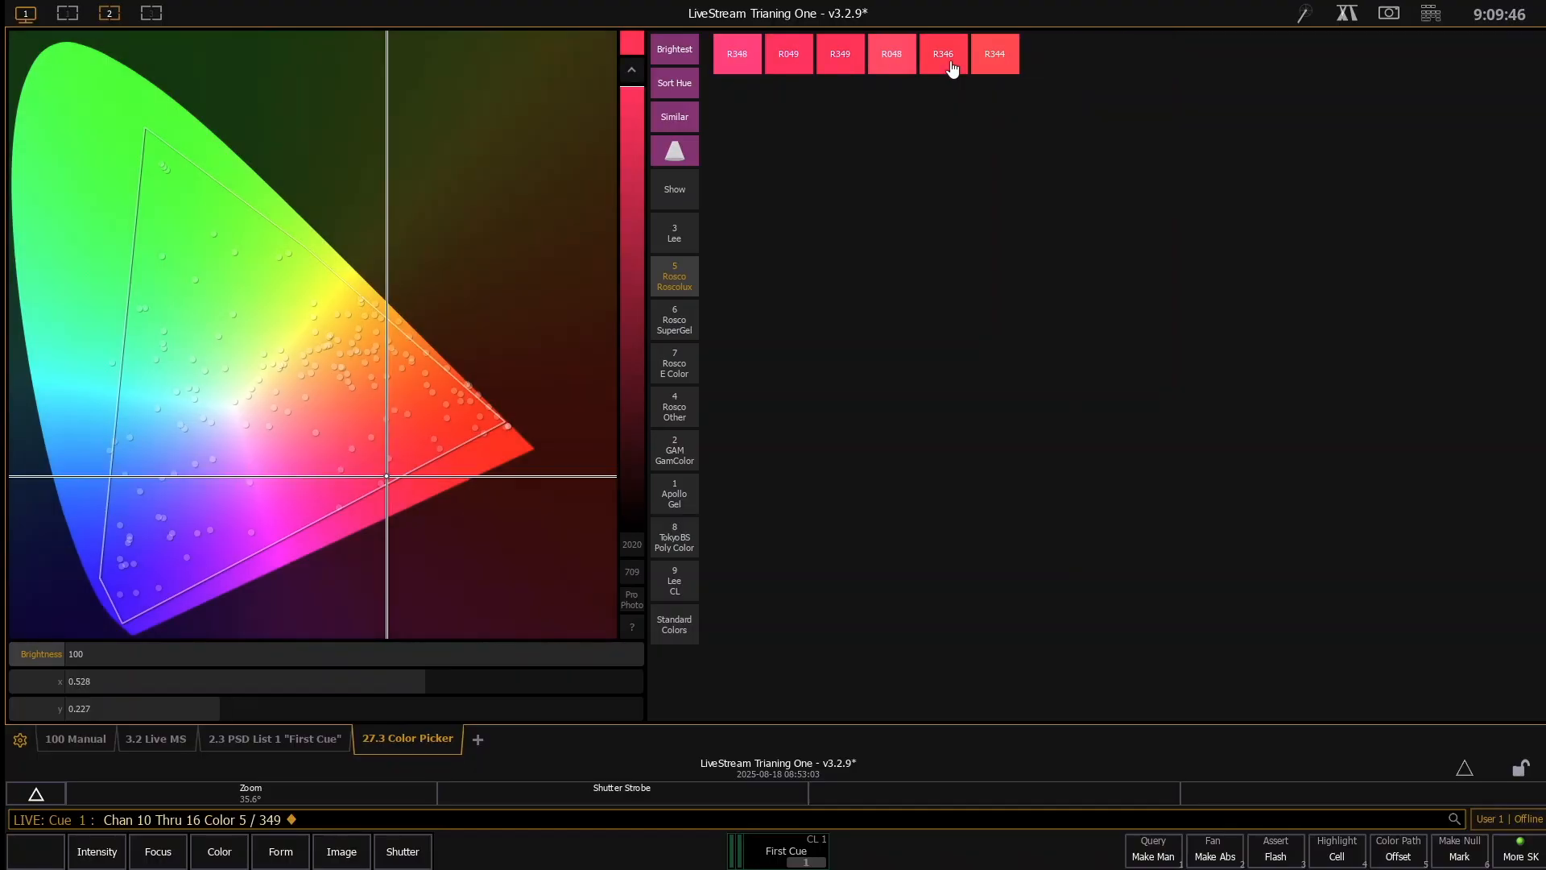
{"action": "left_click", "coordinate": [666, 147]}
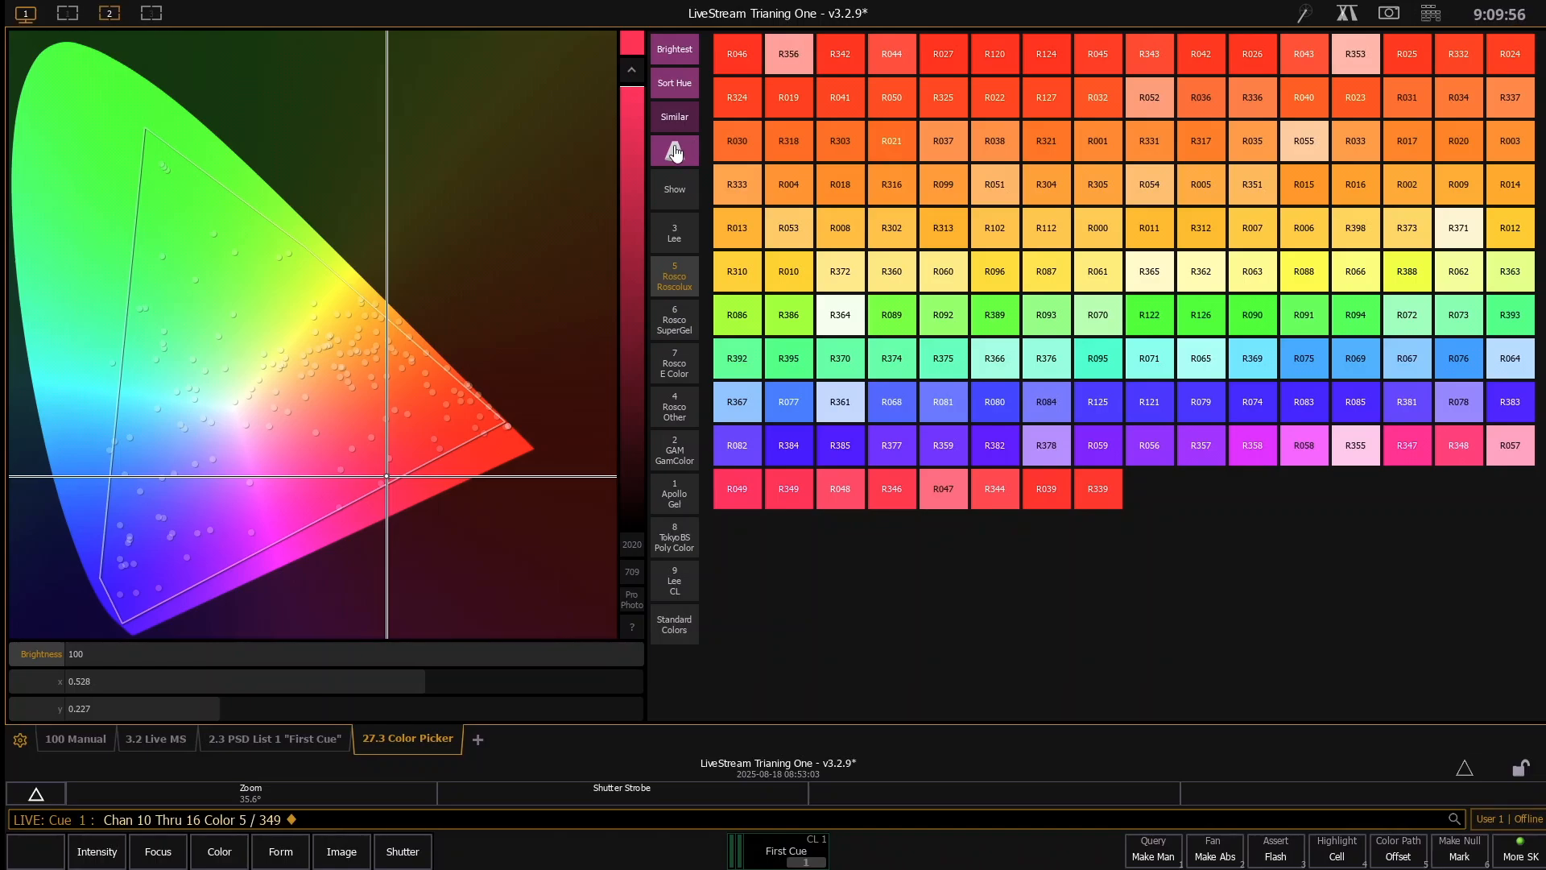
- Compare the Roscolux gels in the swatchbook and light-beam display modes, ending on the light-beam mode
{"action": "left_click", "coordinate": [675, 151]}
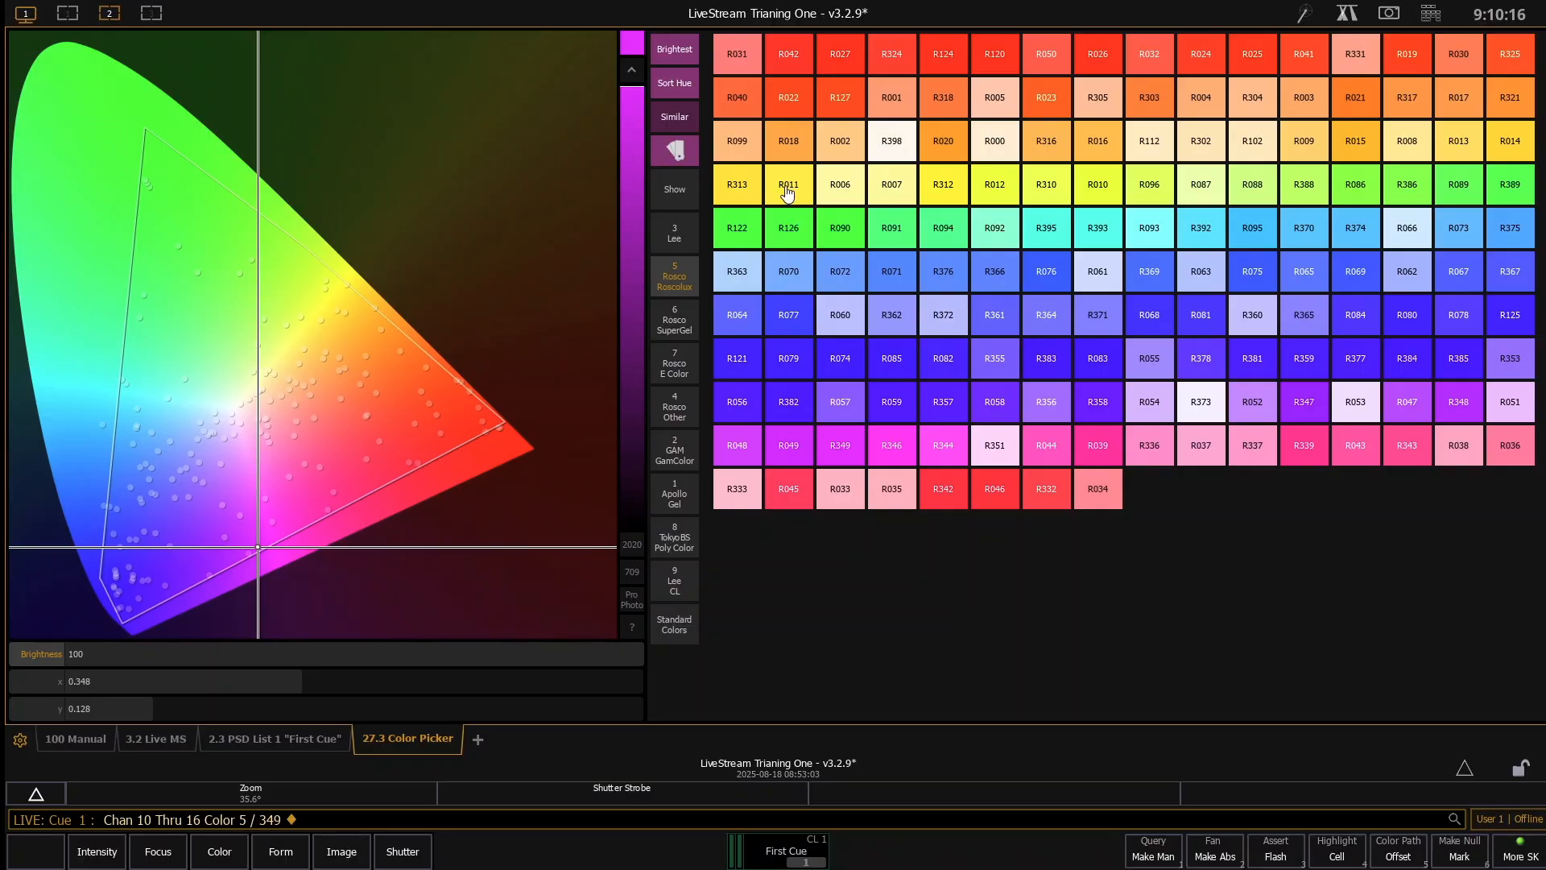
{"action": "left_click", "coordinate": [675, 153]}
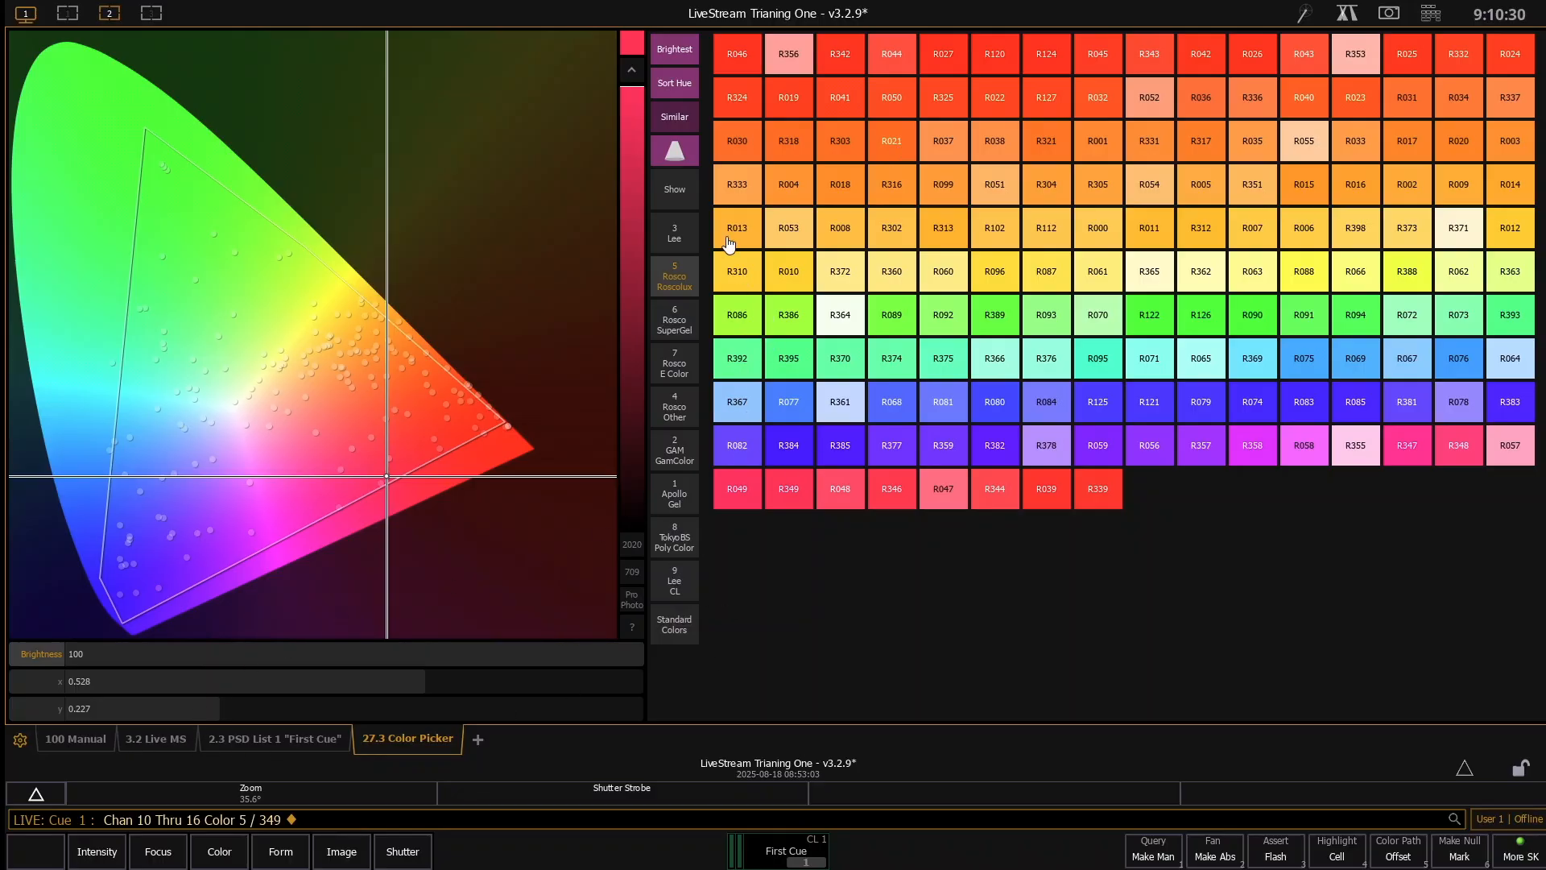
{"action": "left_click", "coordinate": [673, 157]}
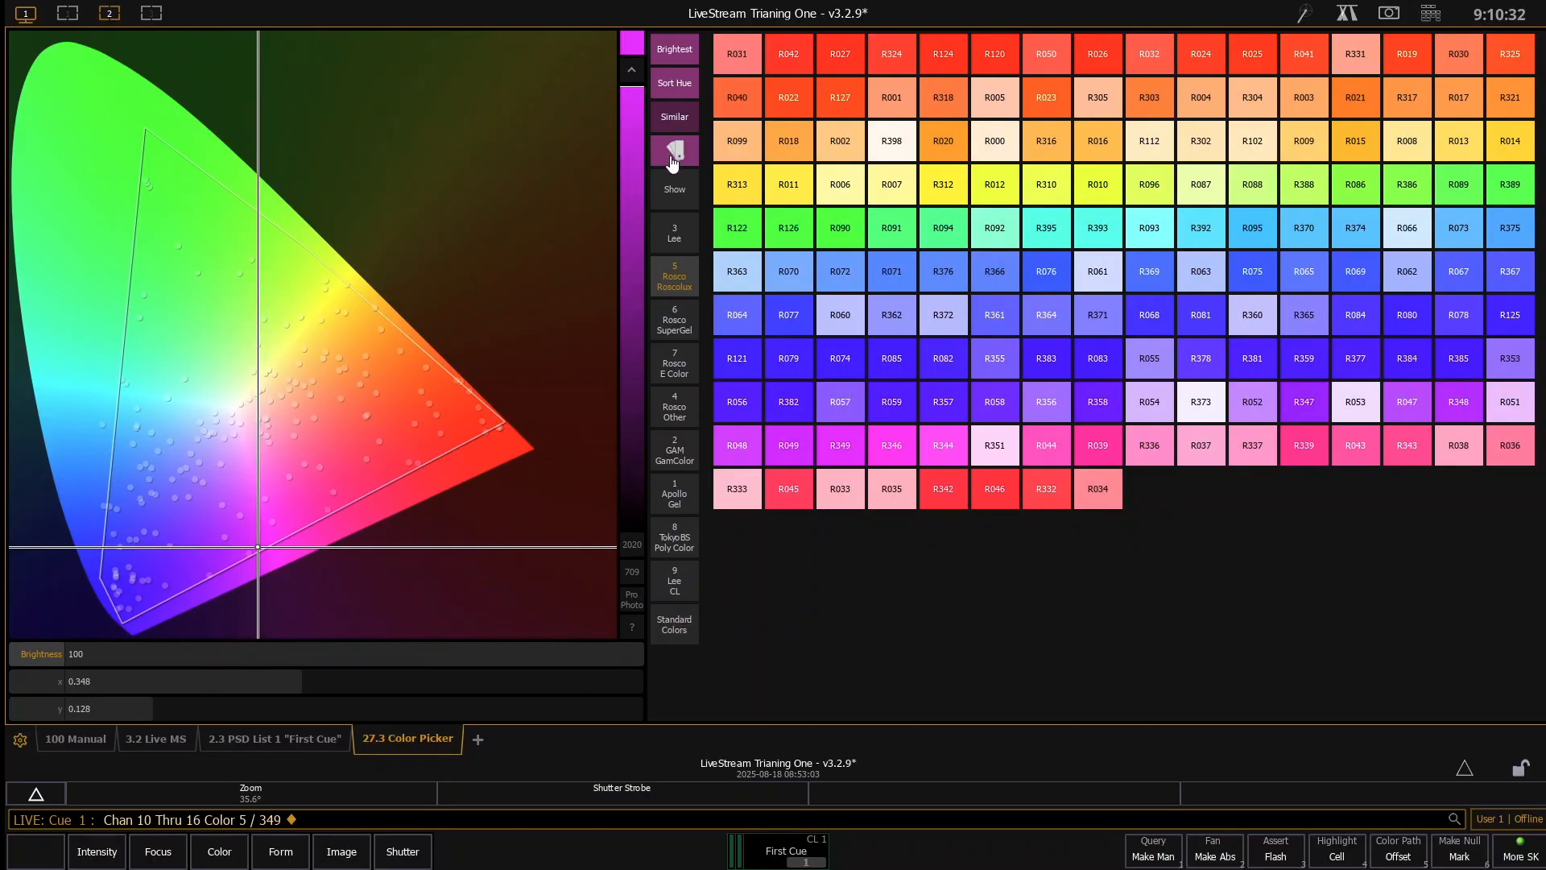
{"action": "left_click", "coordinate": [673, 158]}
{"action": "left_click", "coordinate": [673, 158]}
{"action": "left_click", "coordinate": [681, 159]}
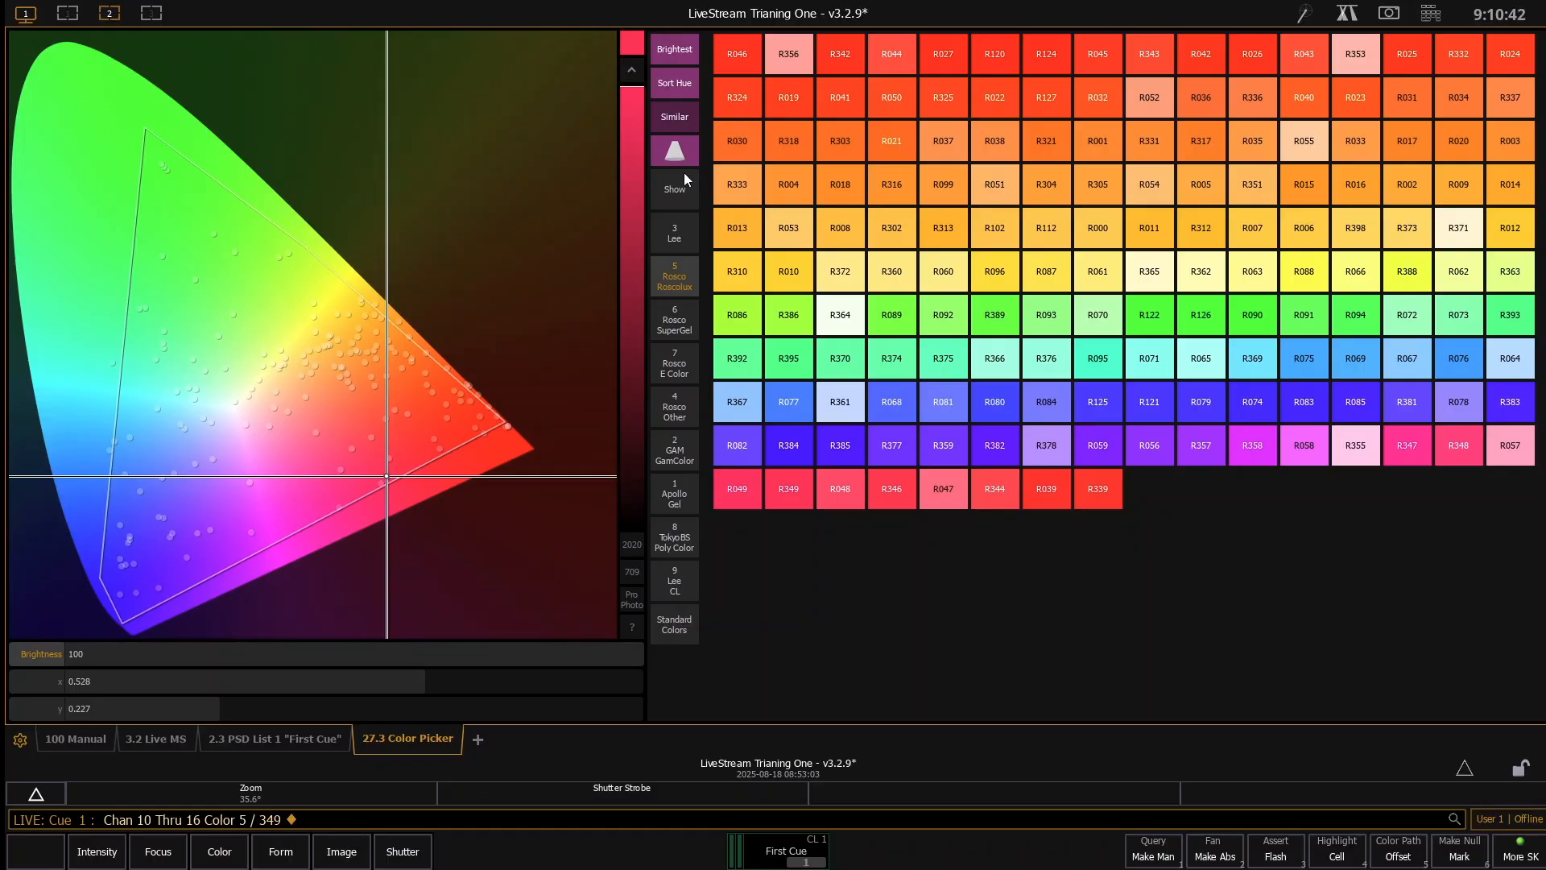
- View the show's own colors and apply Lee gel L186 to channels 10 through 16
{"action": "left_click", "coordinate": [684, 197]}
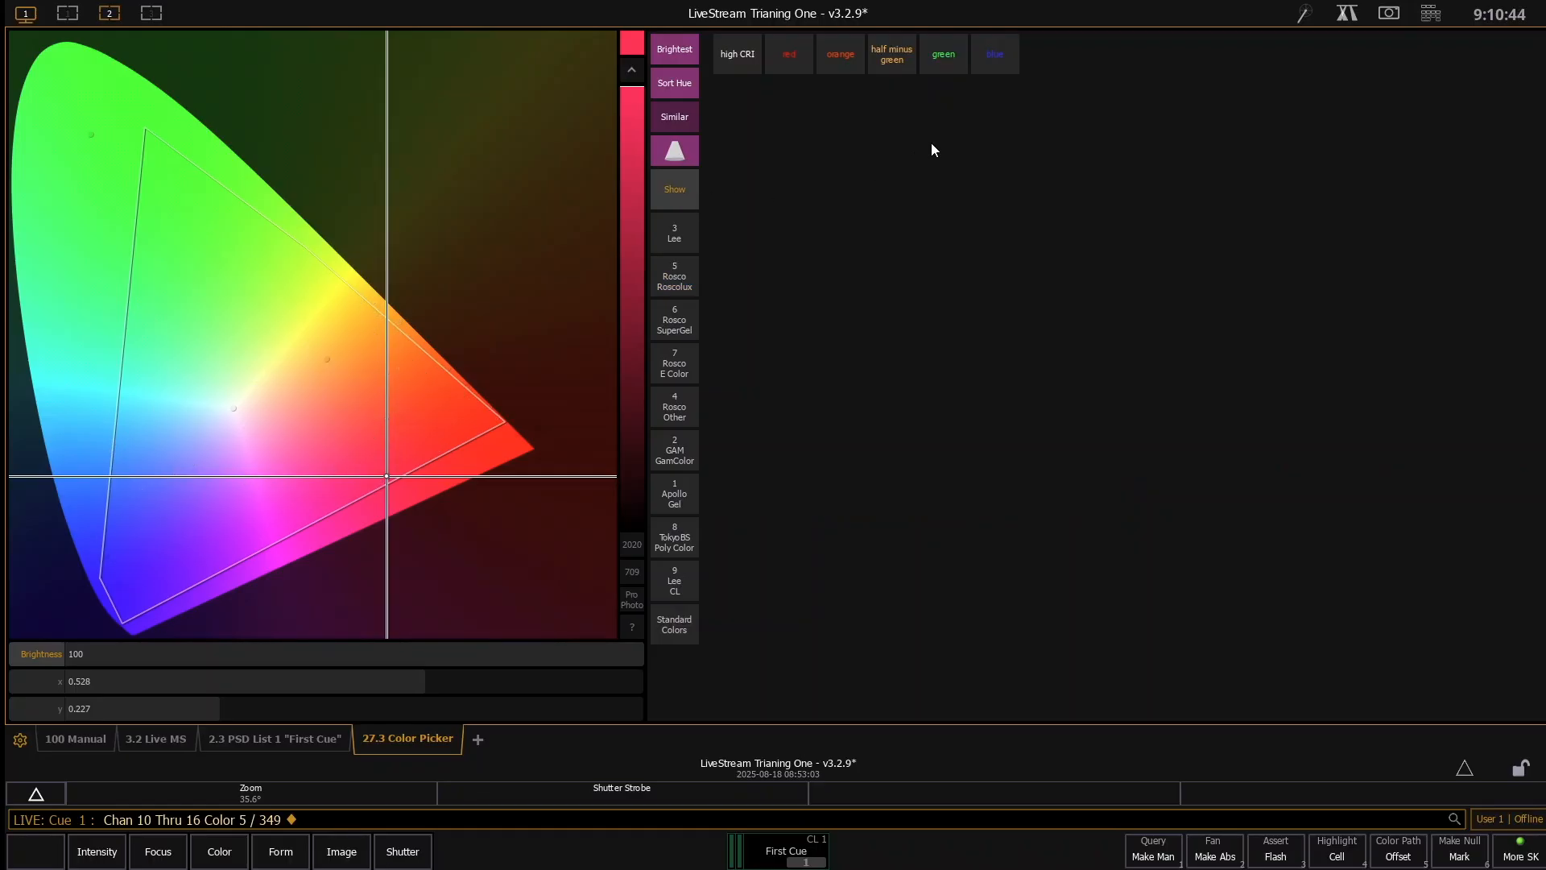
{"action": "left_click", "coordinate": [678, 234]}
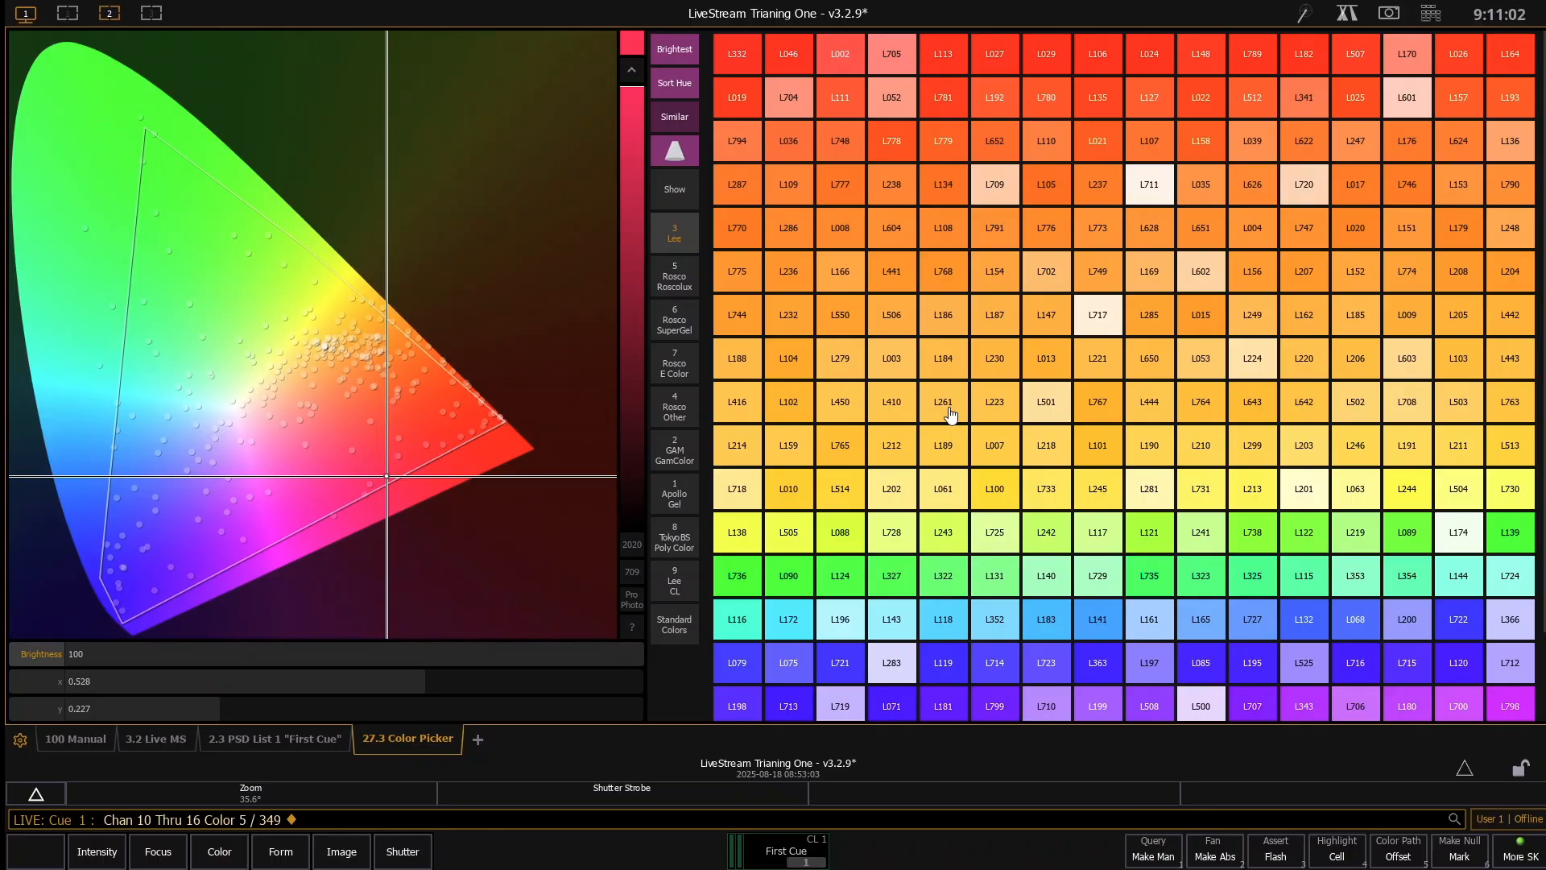
{"action": "left_click", "coordinate": [940, 329]}
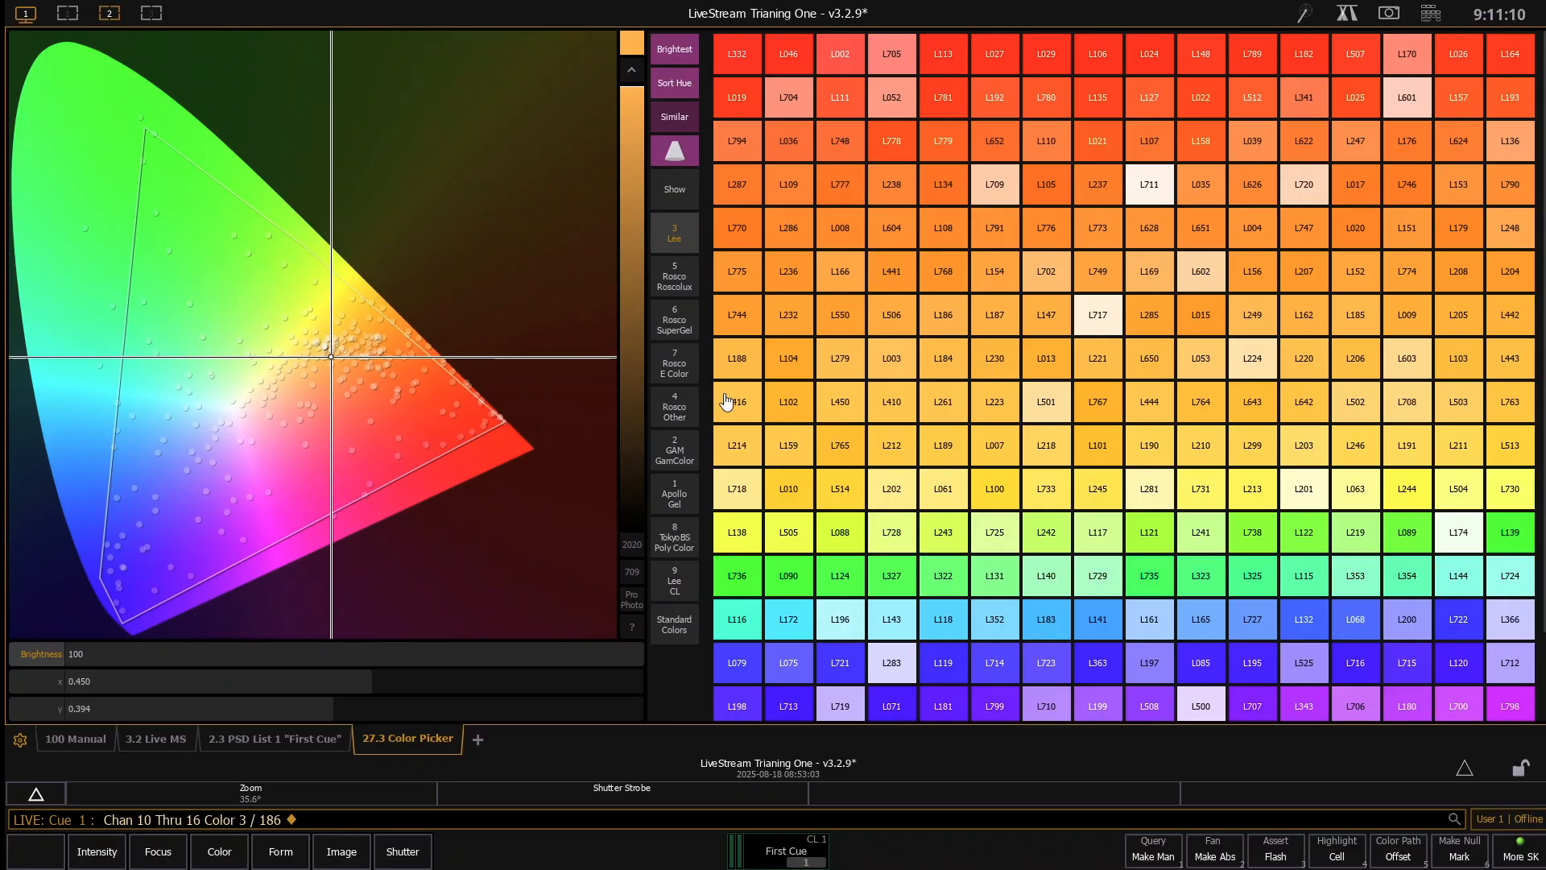
- Pick a blue-violet at about x 0.250, y 0.226 on the color gamut for channels 10 through 16
{"action": "left_click_drag", "start_coordinate": [727, 402], "coordinate": [346, 371]}
{"action": "left_click", "coordinate": [174, 474]}
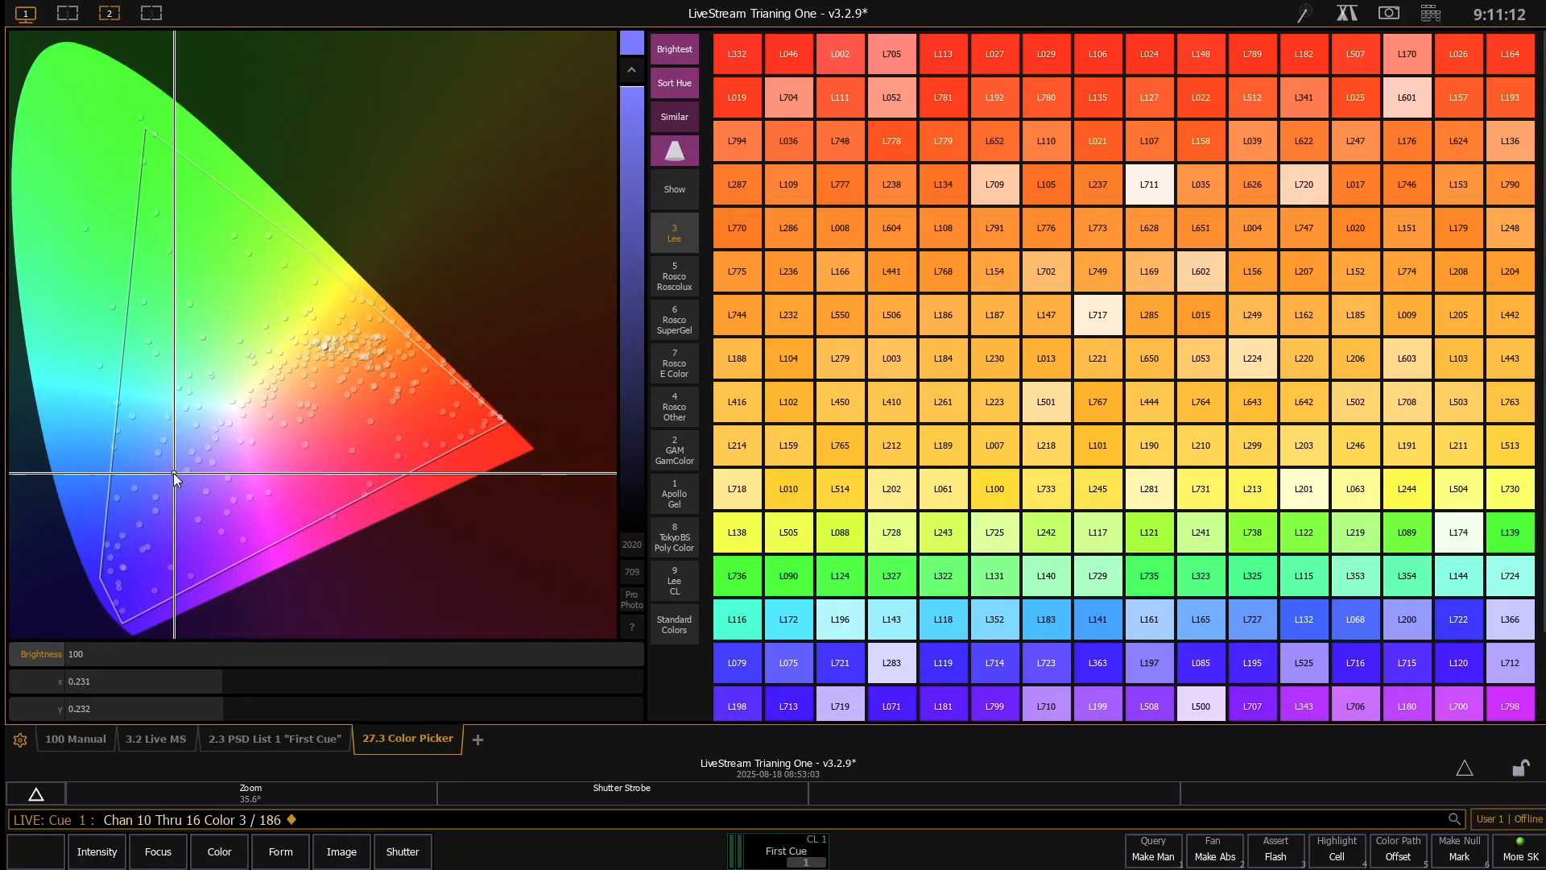
{"action": "mouse_move", "coordinate": [178, 475]}
{"action": "left_mouse_down"}
{"action": "mouse_move", "coordinate": [172, 463]}
{"action": "mouse_move", "coordinate": [190, 475]}
{"action": "left_mouse_up"}
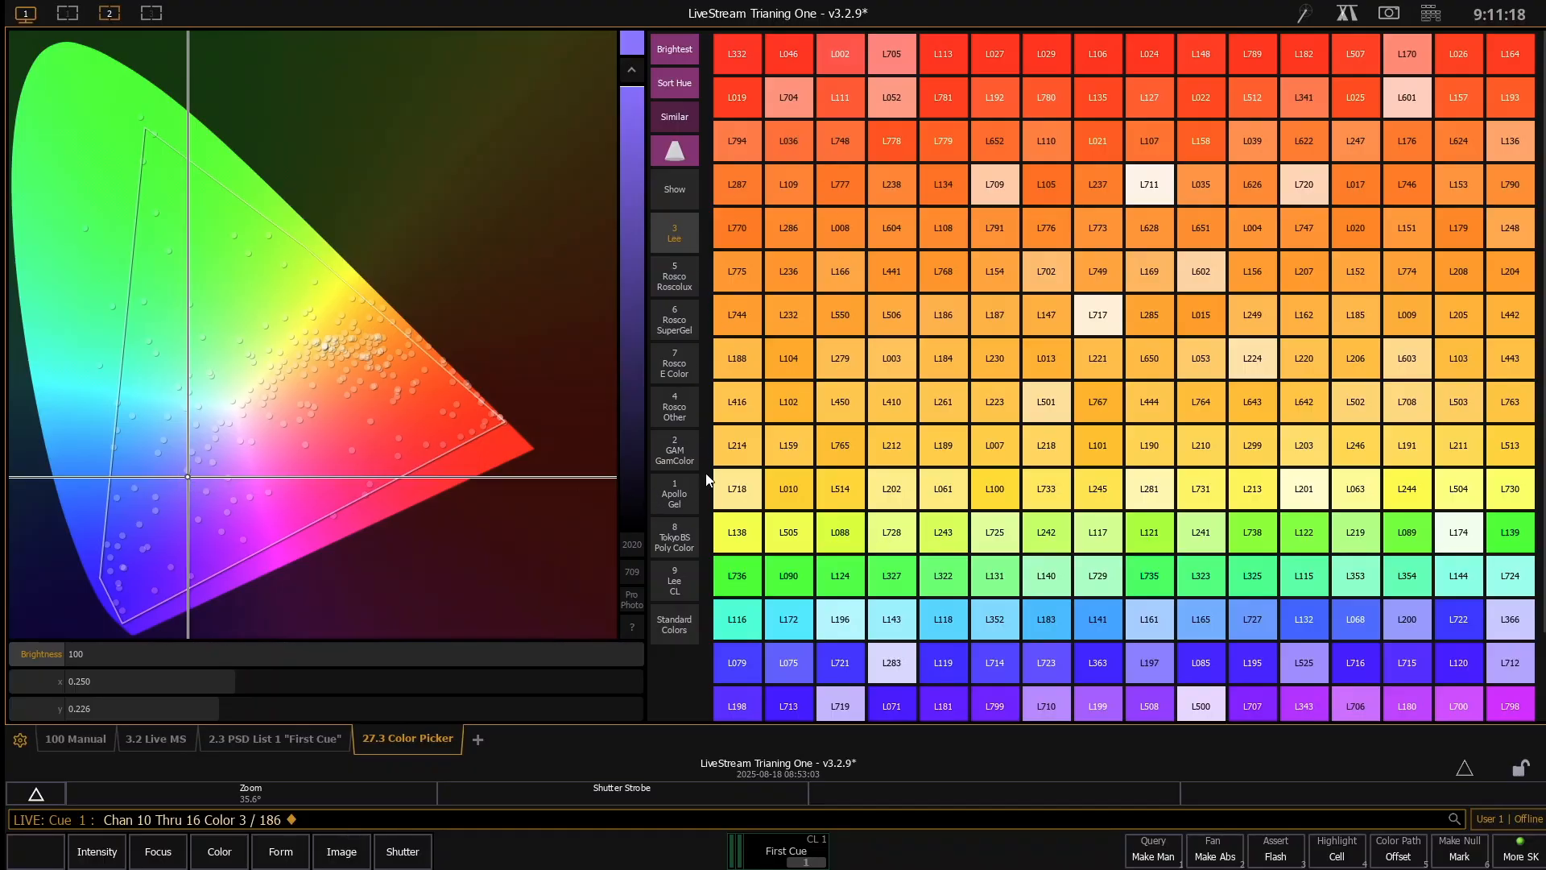
- Try the Standard Colors Red, Red 75%, Red 50%, Red 25%, White and 2700 K on channels 10 through 16
{"action": "left_click", "coordinate": [686, 630]}
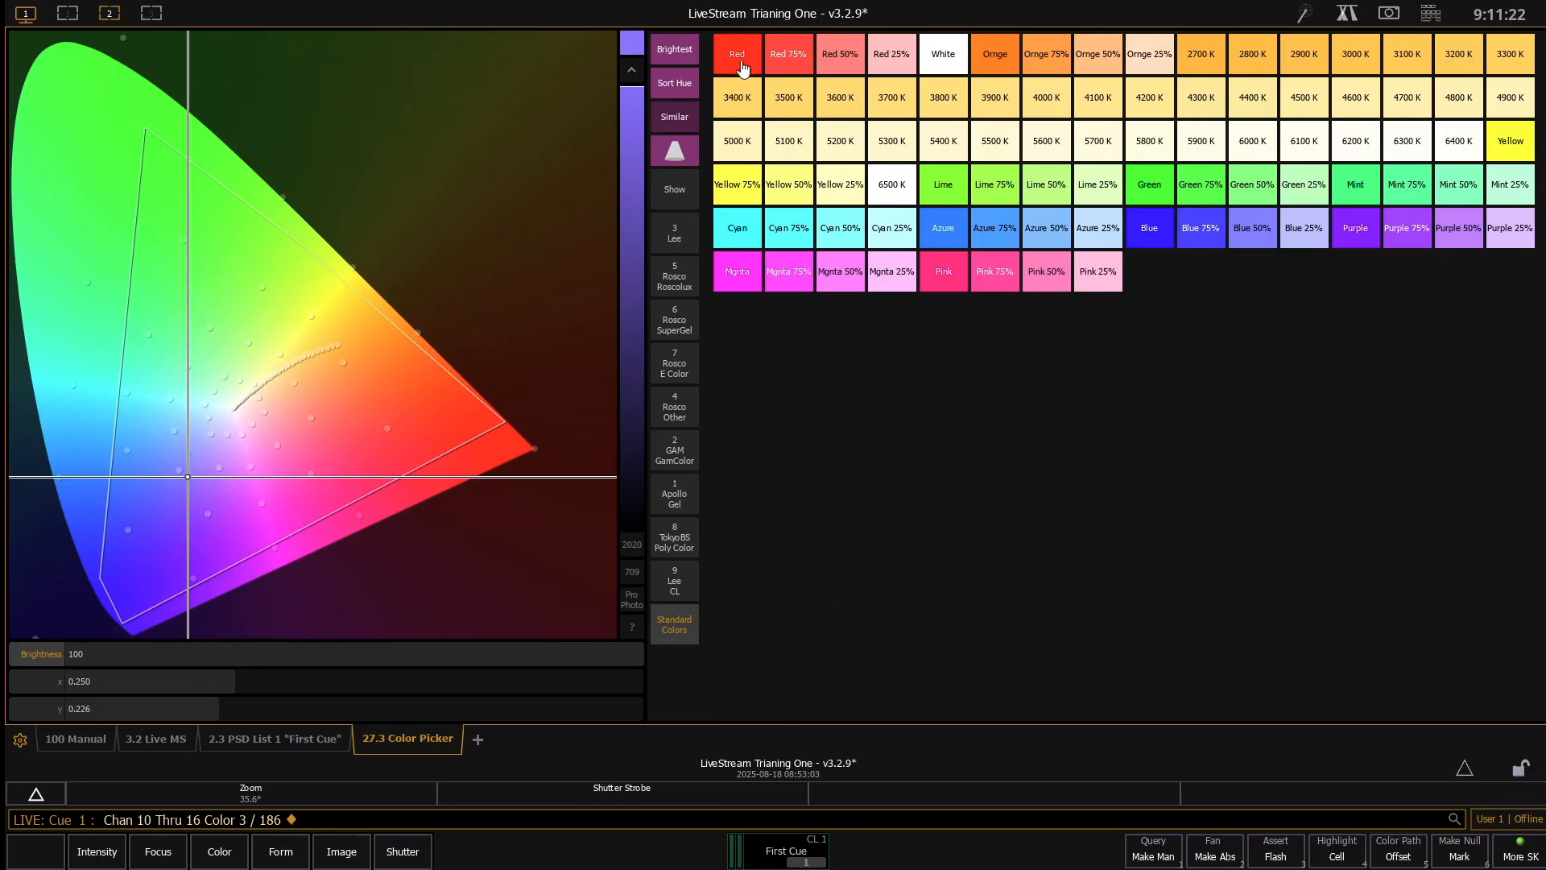
{"action": "left_click", "coordinate": [741, 67]}
{"action": "left_click", "coordinate": [791, 65]}
{"action": "left_click", "coordinate": [830, 65]}
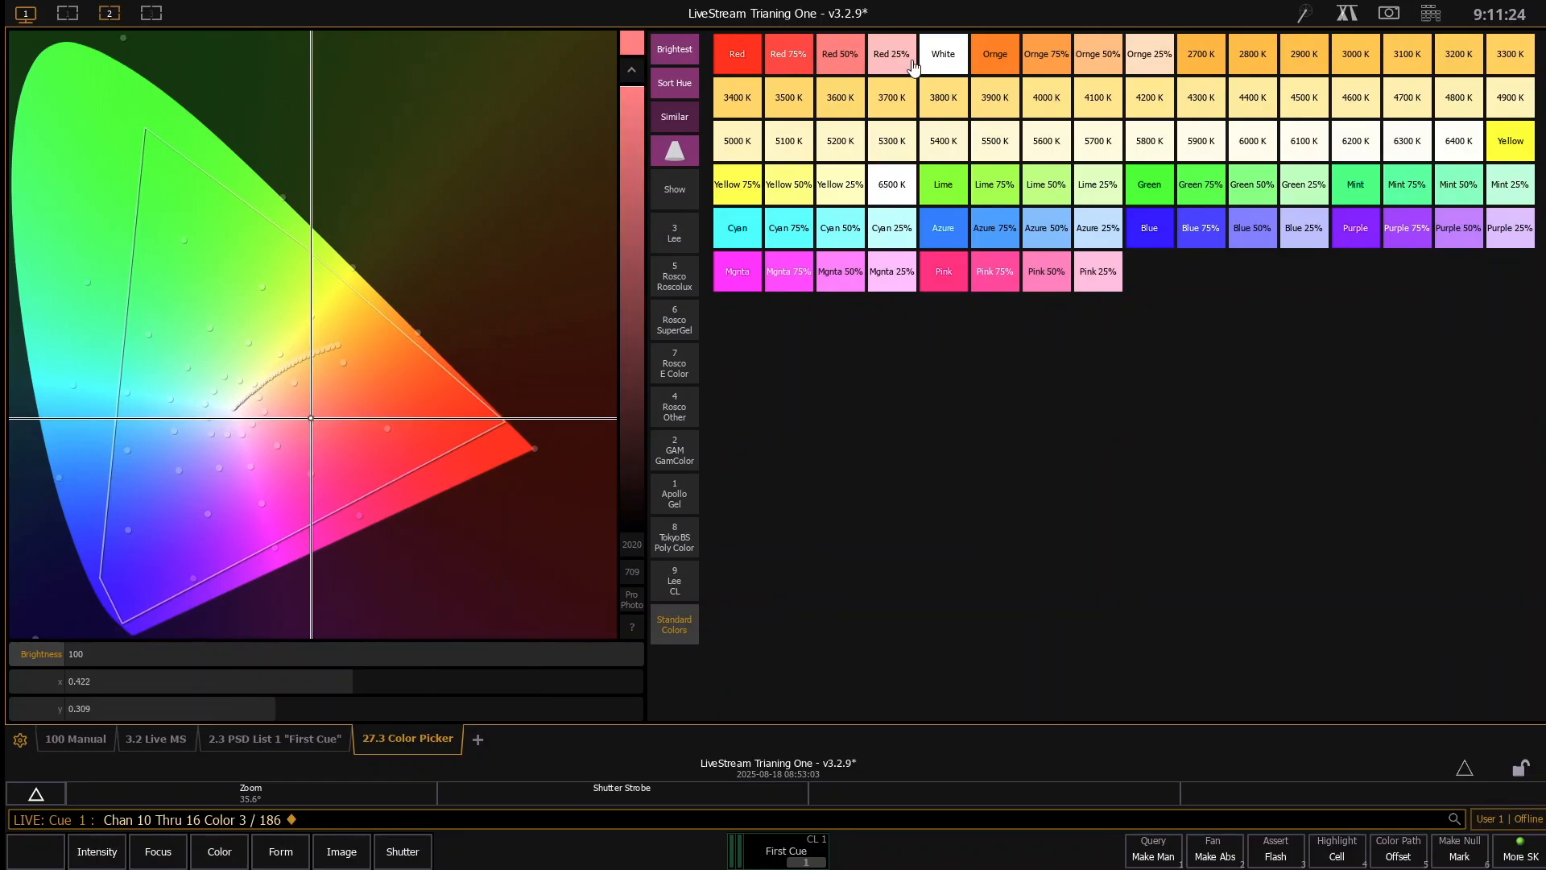
{"action": "left_click", "coordinate": [913, 67]}
{"action": "left_click", "coordinate": [943, 51]}
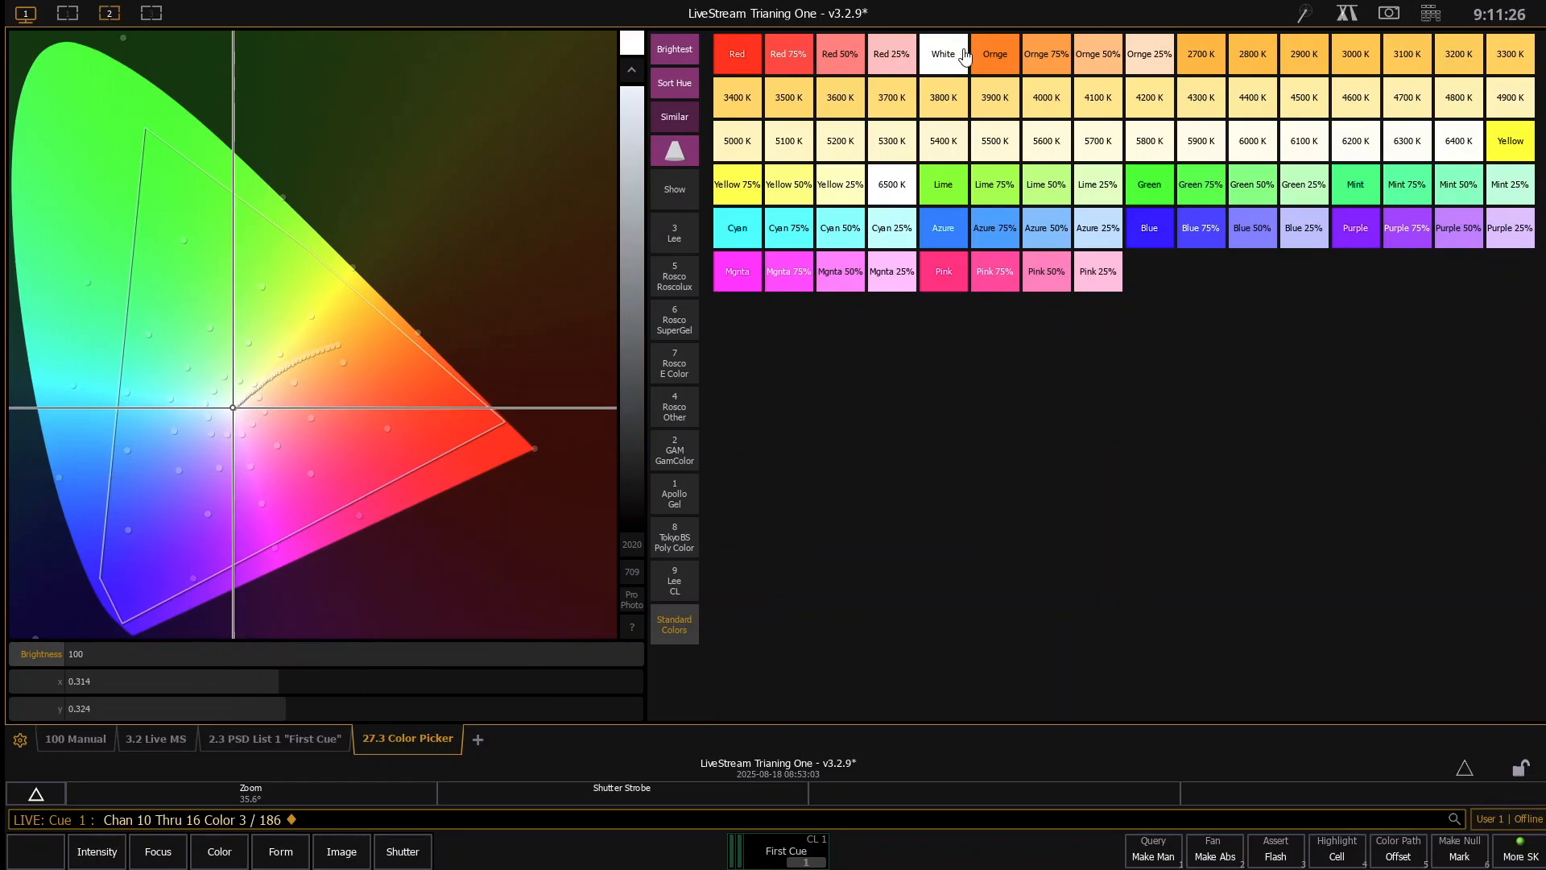
{"action": "left_click", "coordinate": [1202, 63]}
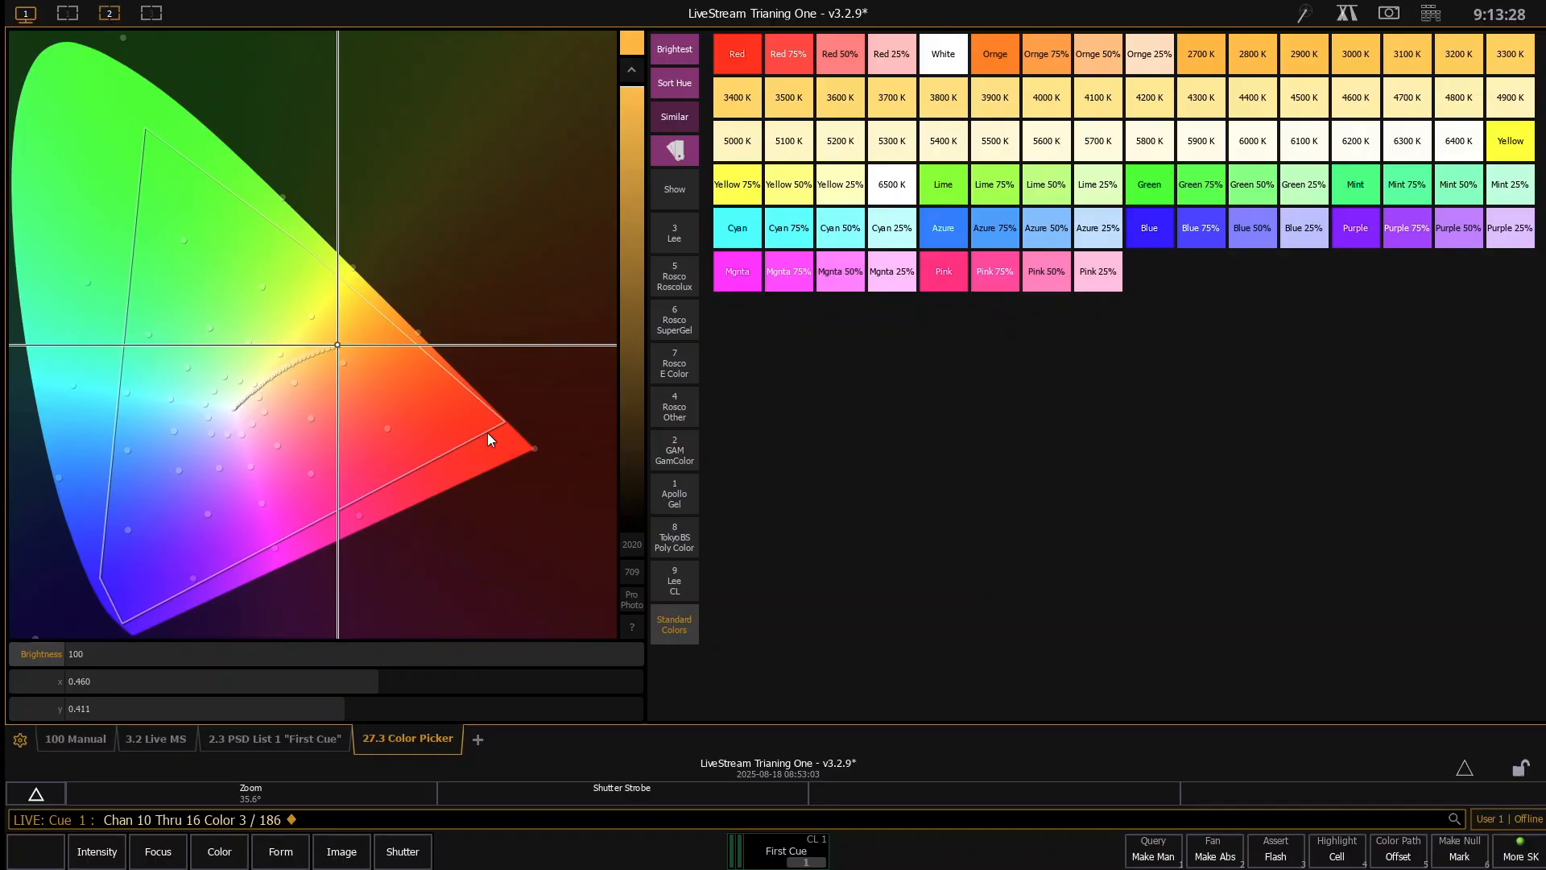
- Pick a green at about x 0.229, y 0.629 for channels 10 through 16 and return to the first workspace
{"action": "left_click", "coordinate": [172, 189]}
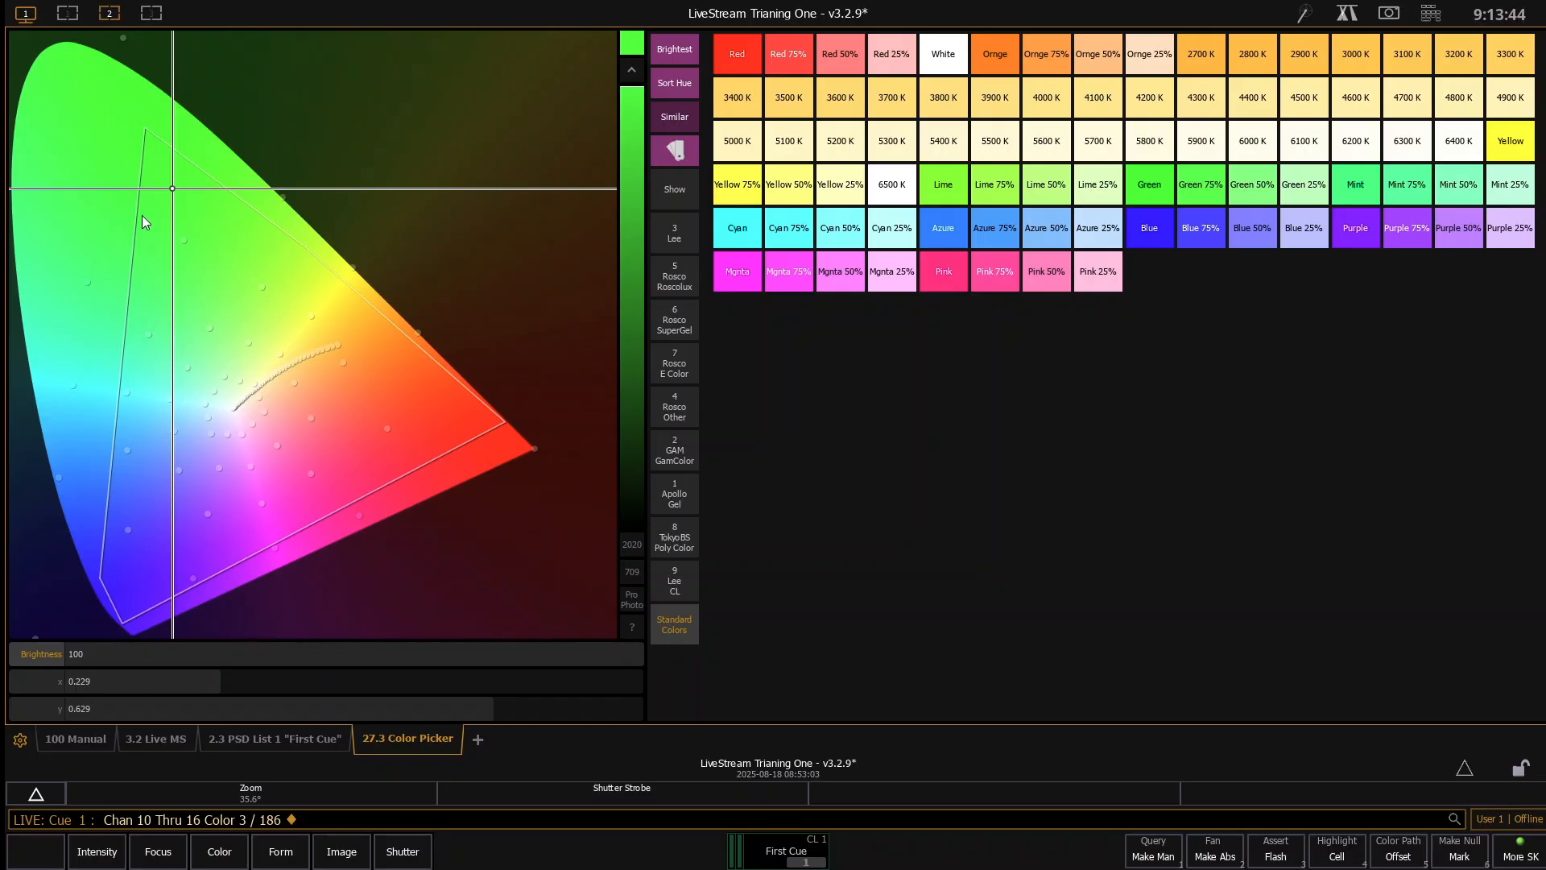
{"action": "left_click", "coordinate": [83, 14]}
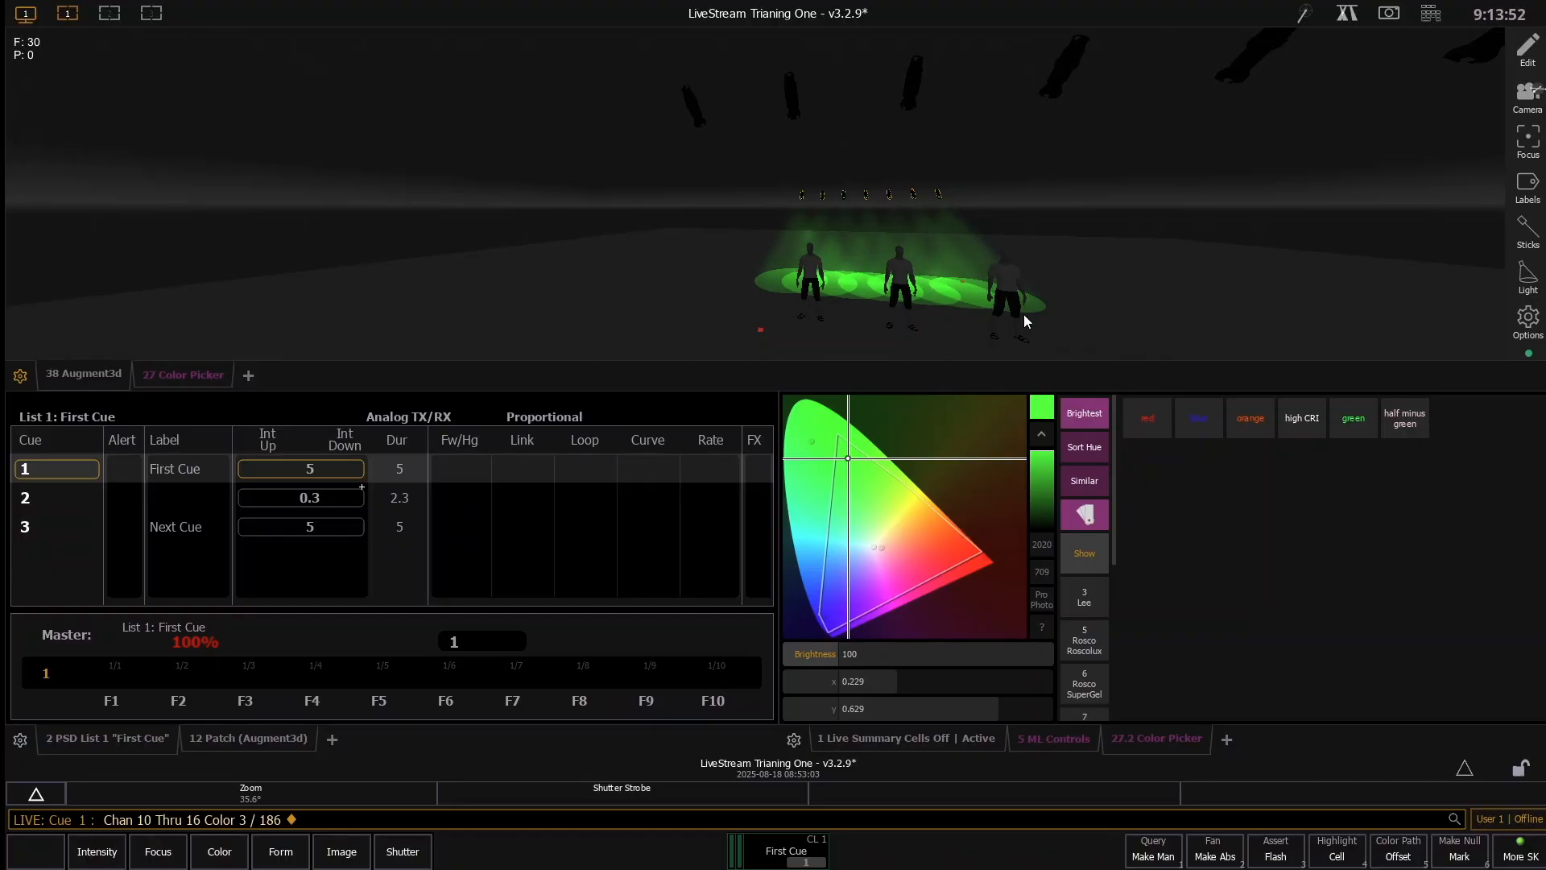
- Examine the backlight fixtures and their beams around the three figures in Augment3d from several viewpoints
{"action": "scroll", "coordinate": [805, 221], "scroll_direction": "up", "scroll_amount": 5}
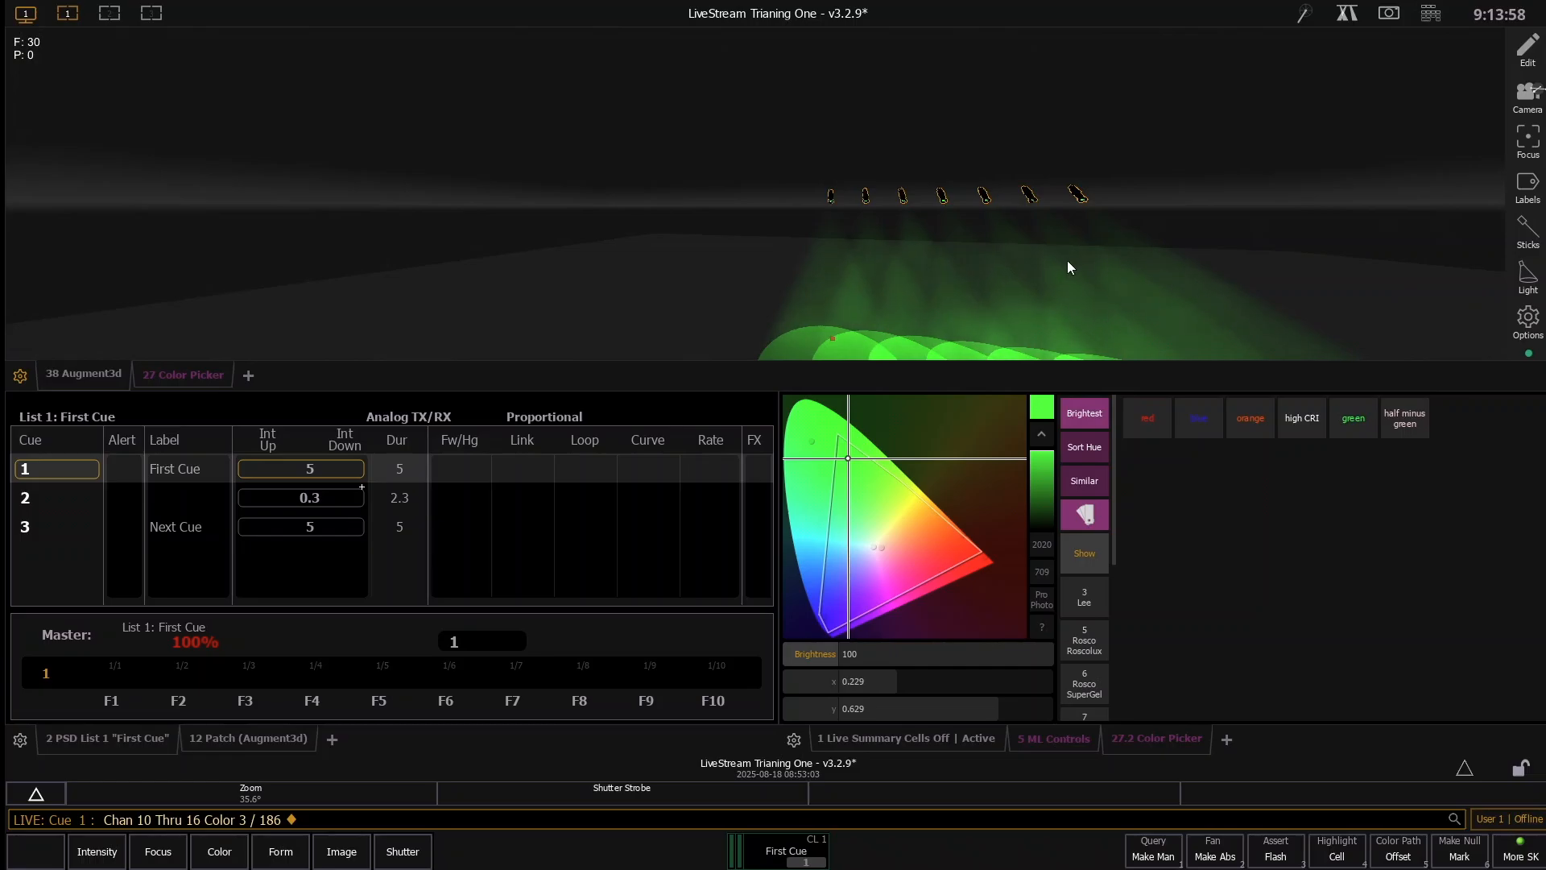
{"action": "scroll", "coordinate": [838, 235], "scroll_direction": "up", "scroll_amount": 5}
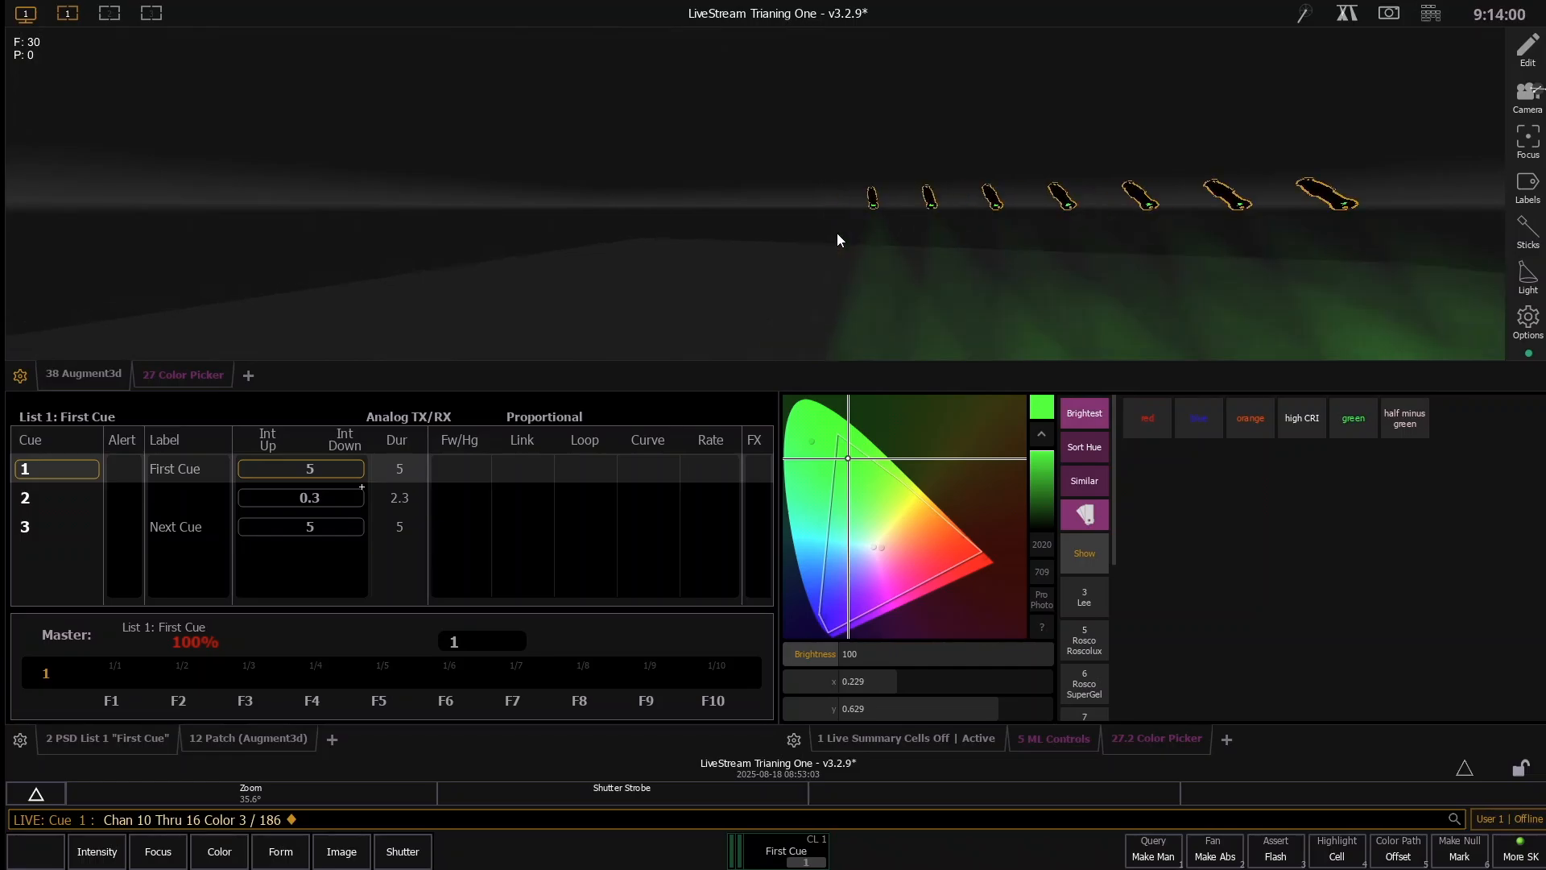
{"action": "scroll", "coordinate": [1084, 235], "scroll_direction": "down", "scroll_amount": 3}
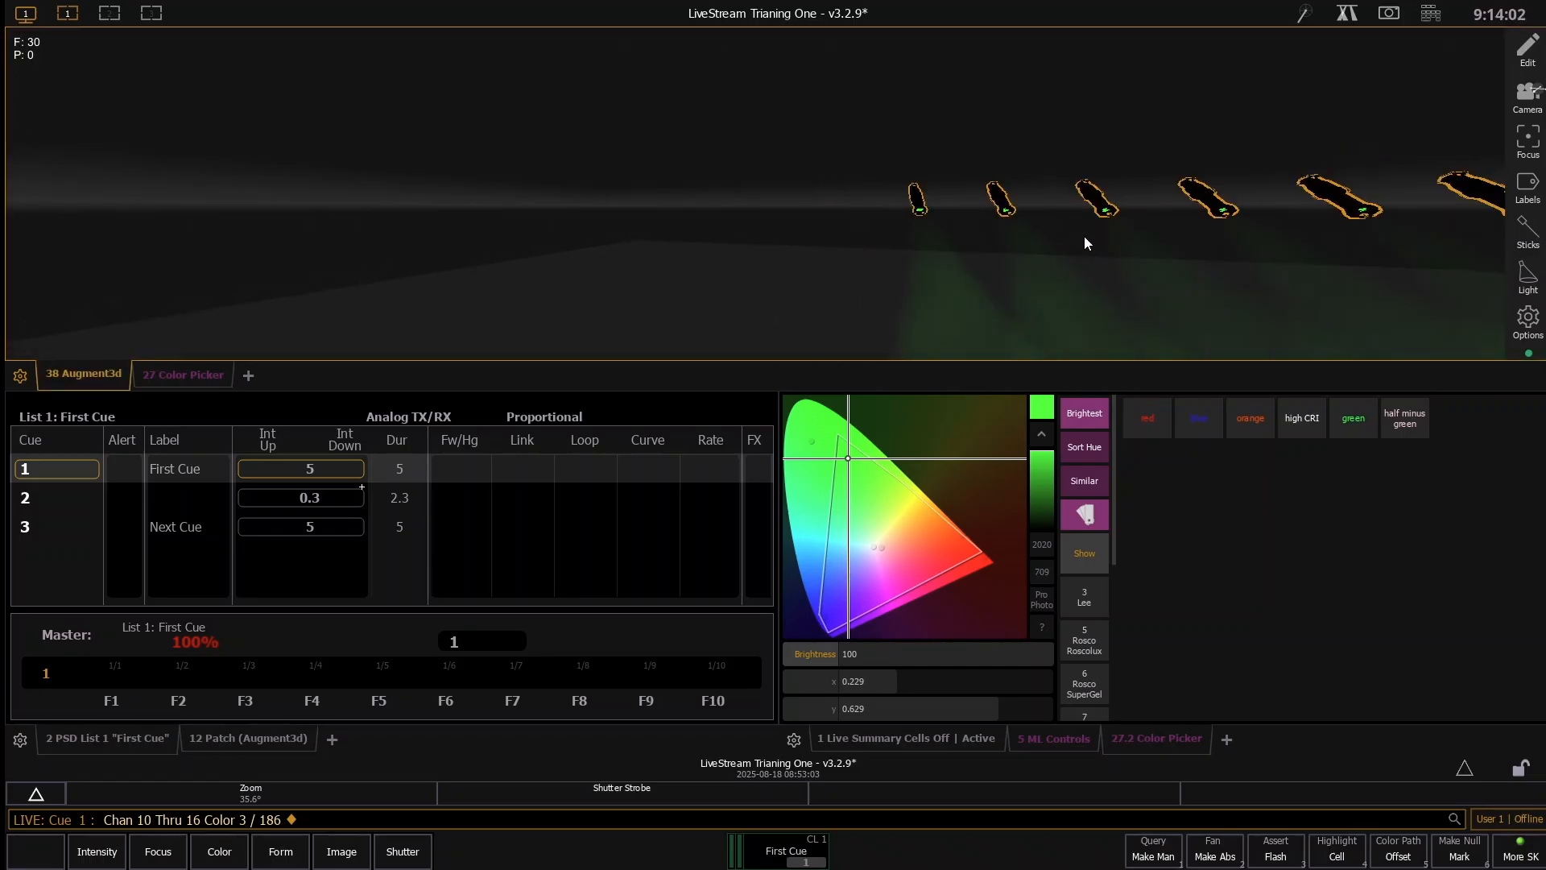
{"action": "scroll", "coordinate": [1071, 235], "scroll_direction": "up", "scroll_amount": 1}
{"action": "left_click_drag", "start_coordinate": [1065, 234], "coordinate": [906, 216]}
{"action": "scroll", "coordinate": [907, 206], "scroll_direction": "up", "scroll_amount": 4}
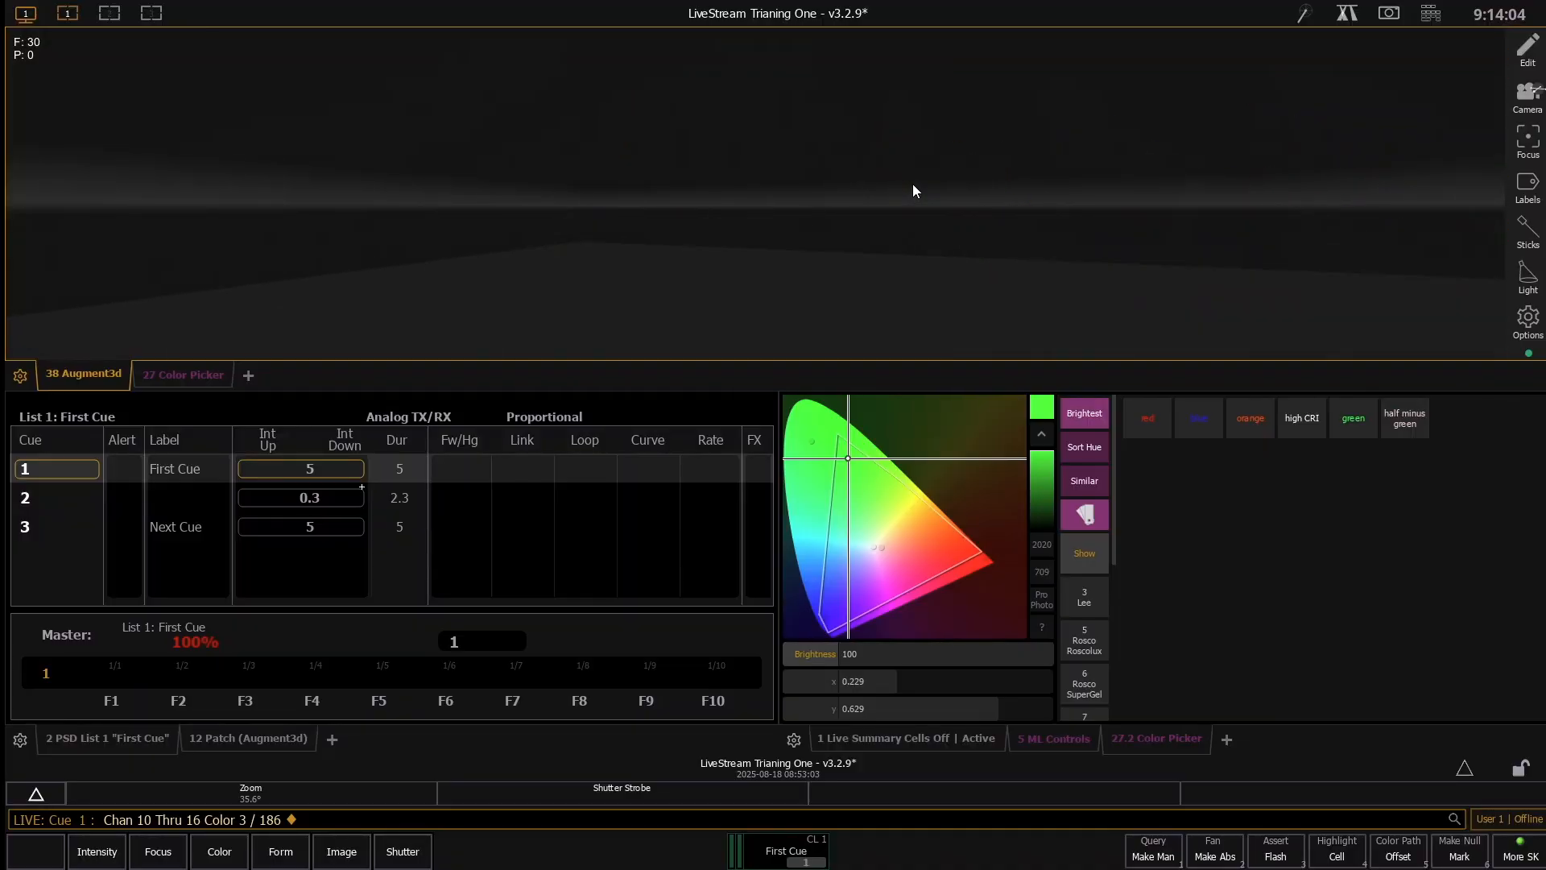
{"action": "scroll", "coordinate": [870, 157], "scroll_direction": "down", "scroll_amount": 2}
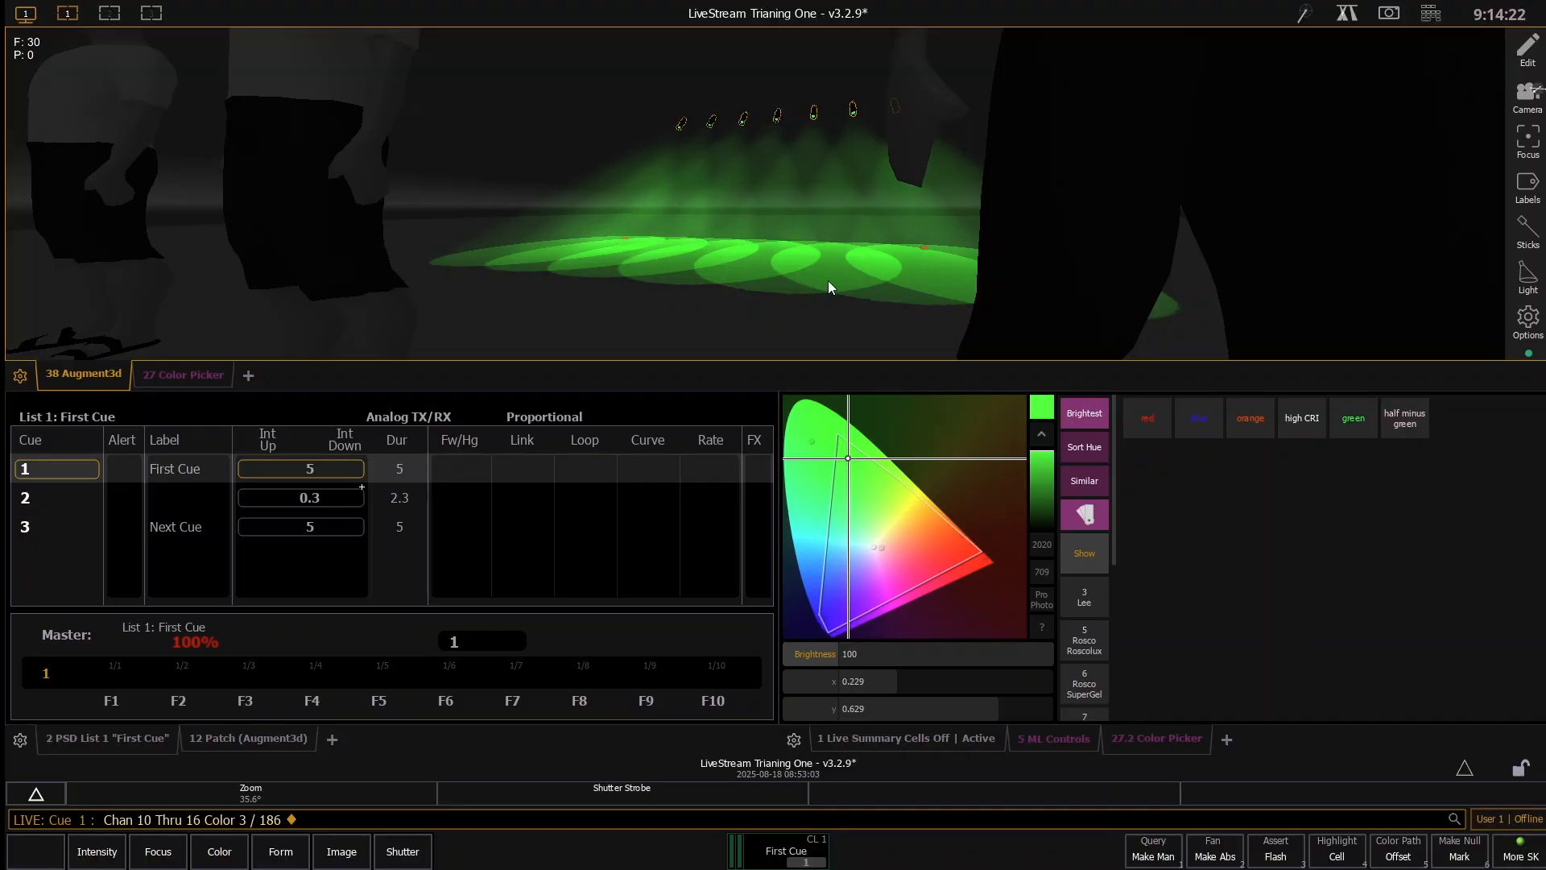
{"action": "scroll", "coordinate": [827, 281], "scroll_direction": "down", "scroll_amount": 5}
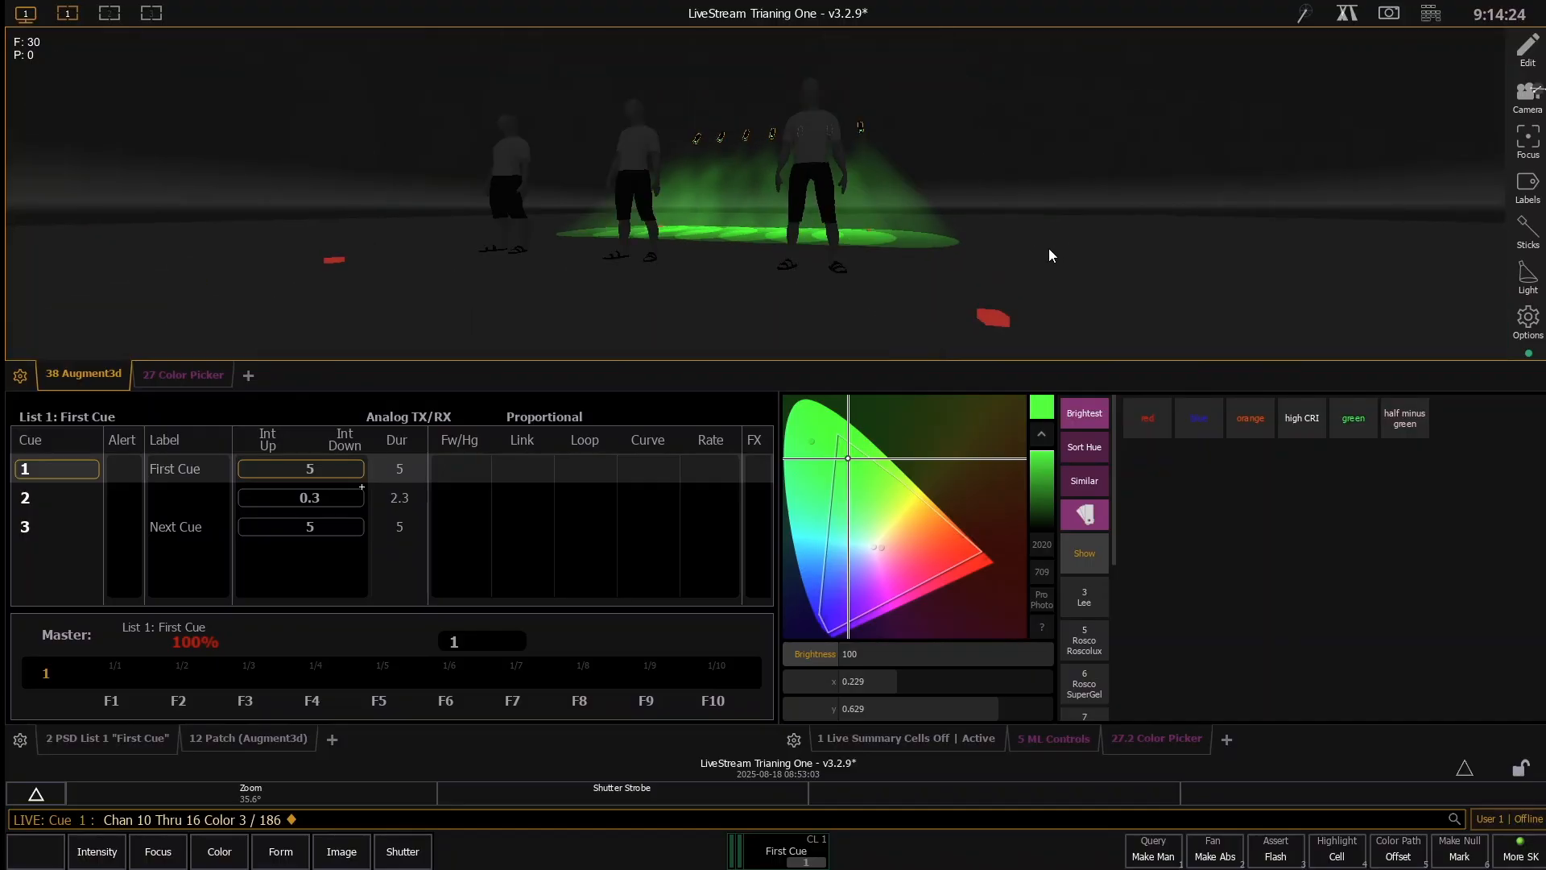
{"action": "scroll", "coordinate": [1048, 248], "scroll_direction": "down", "scroll_amount": 1}
{"action": "left_click_drag", "start_coordinate": [643, 167], "coordinate": [731, 289]}
- Bring channels 1 through 8 to full and take them back out
{"action": "key", "text": "1"}
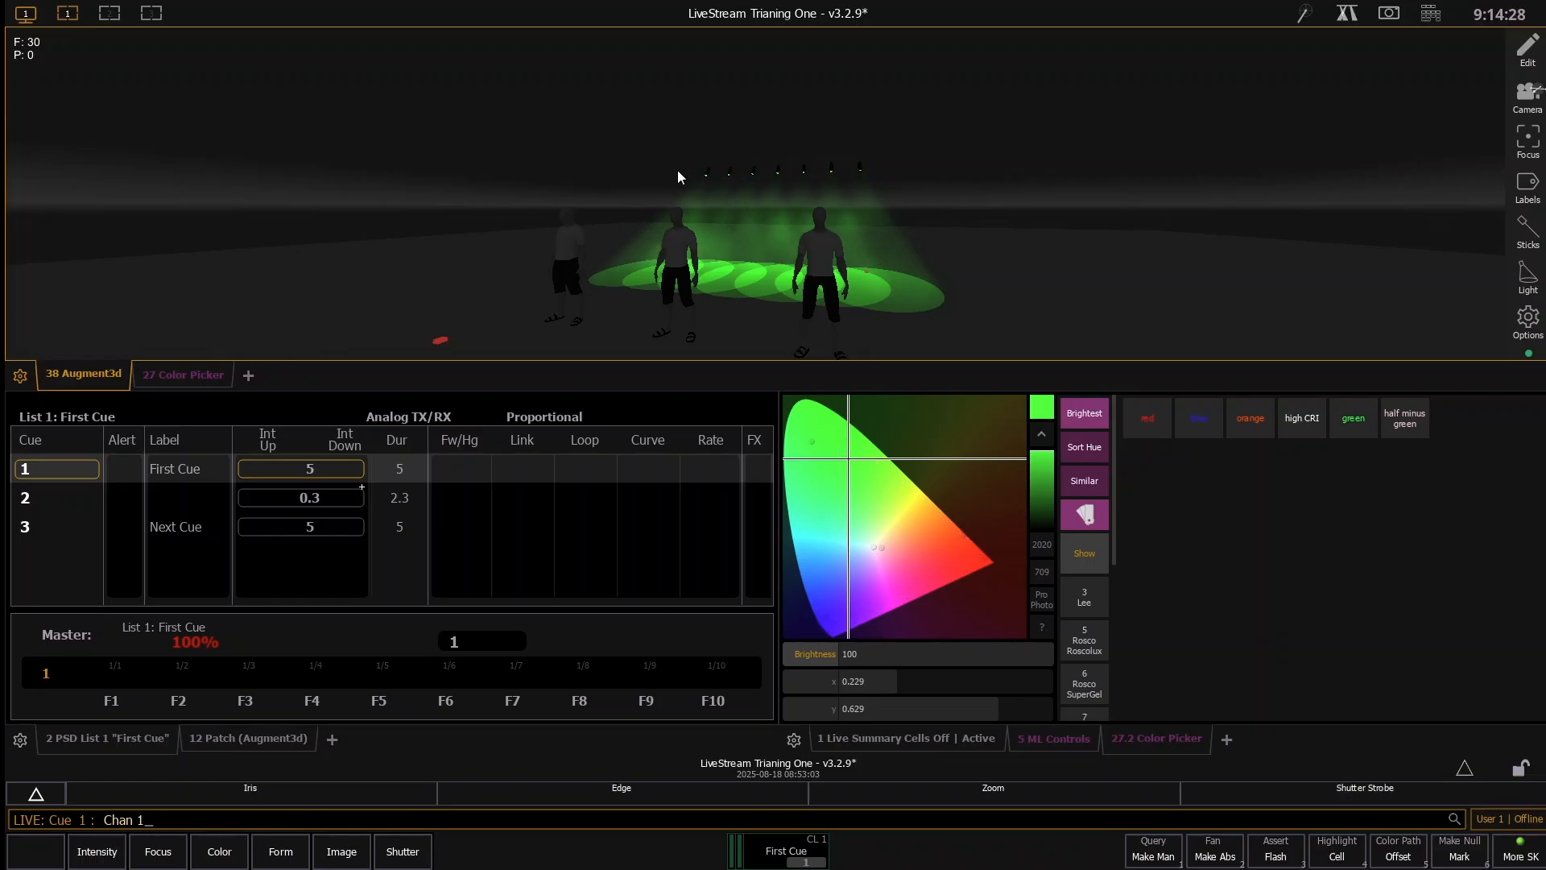
{"action": "key", "text": "t"}
{"action": "key", "text": "8"}
{"action": "key", "text": "a"}
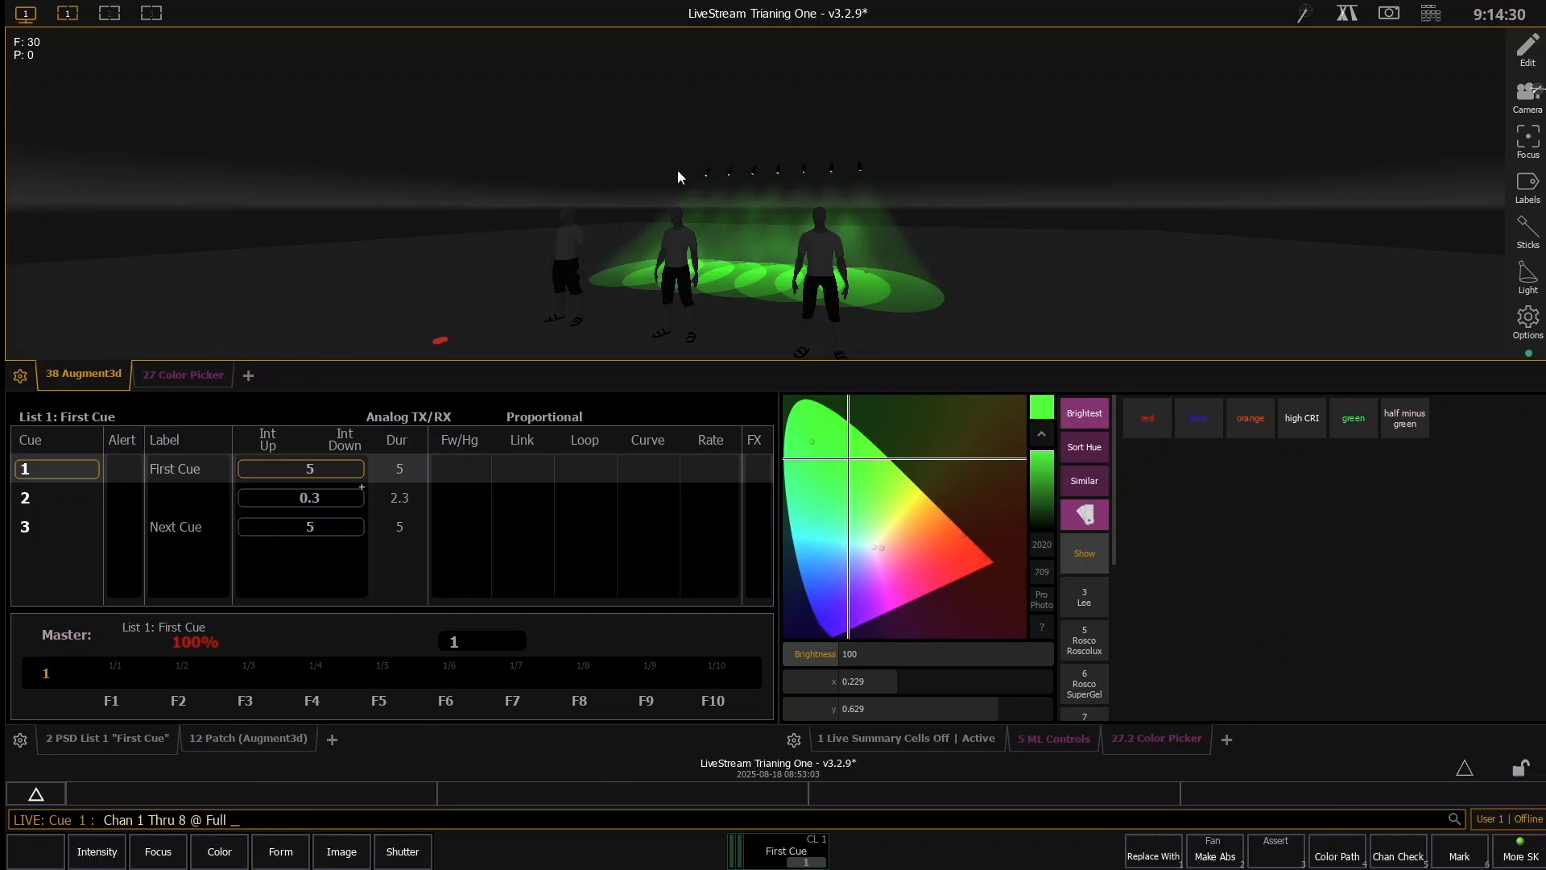
{"action": "key", "text": "f"}
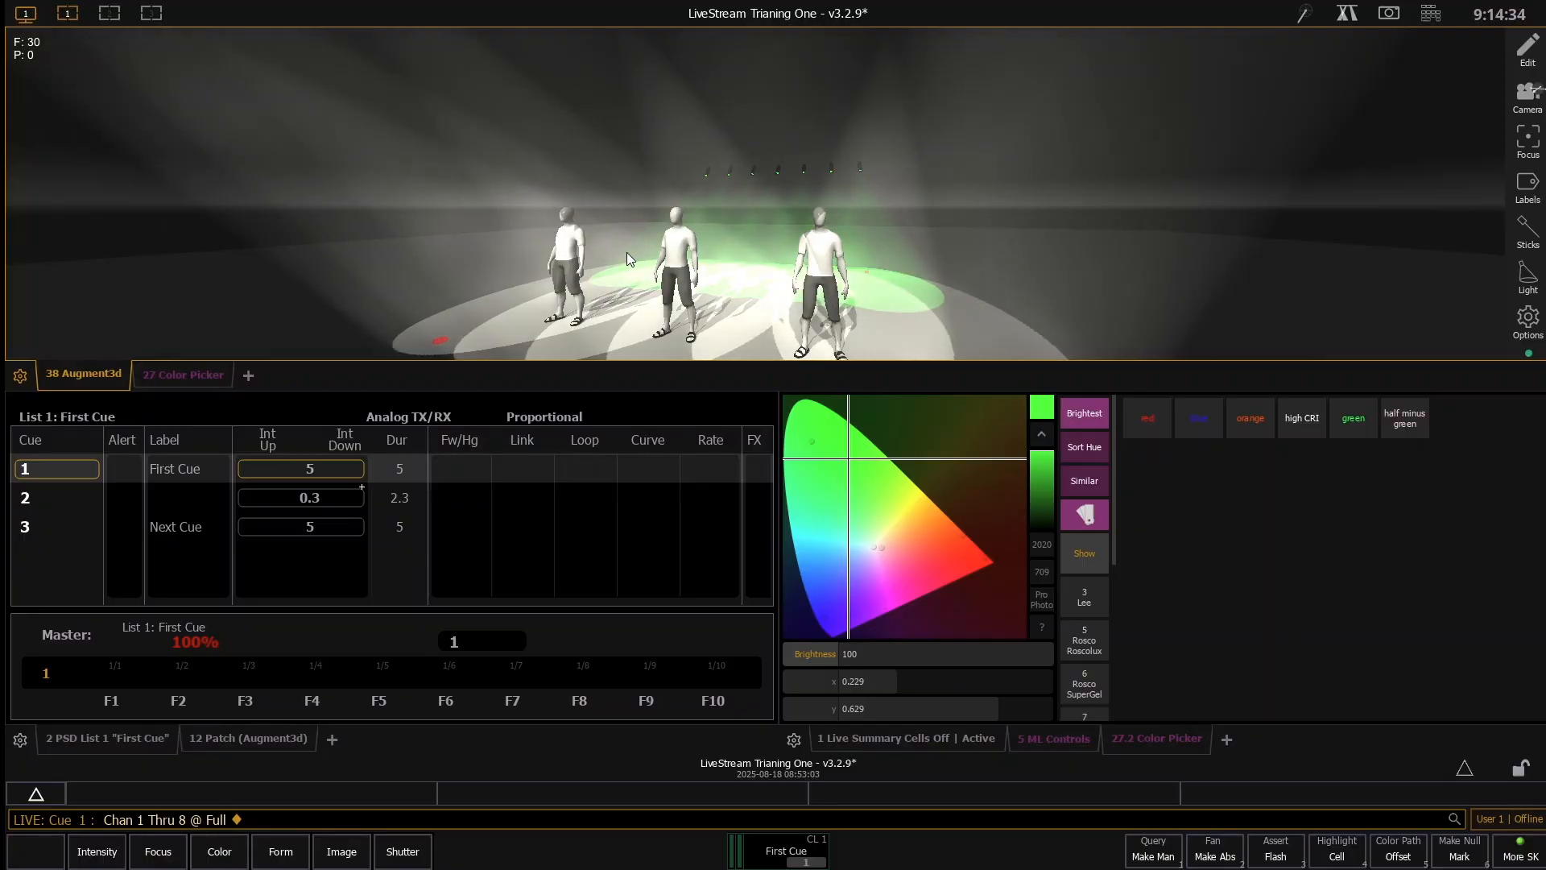
{"action": "key", "text": "o"}
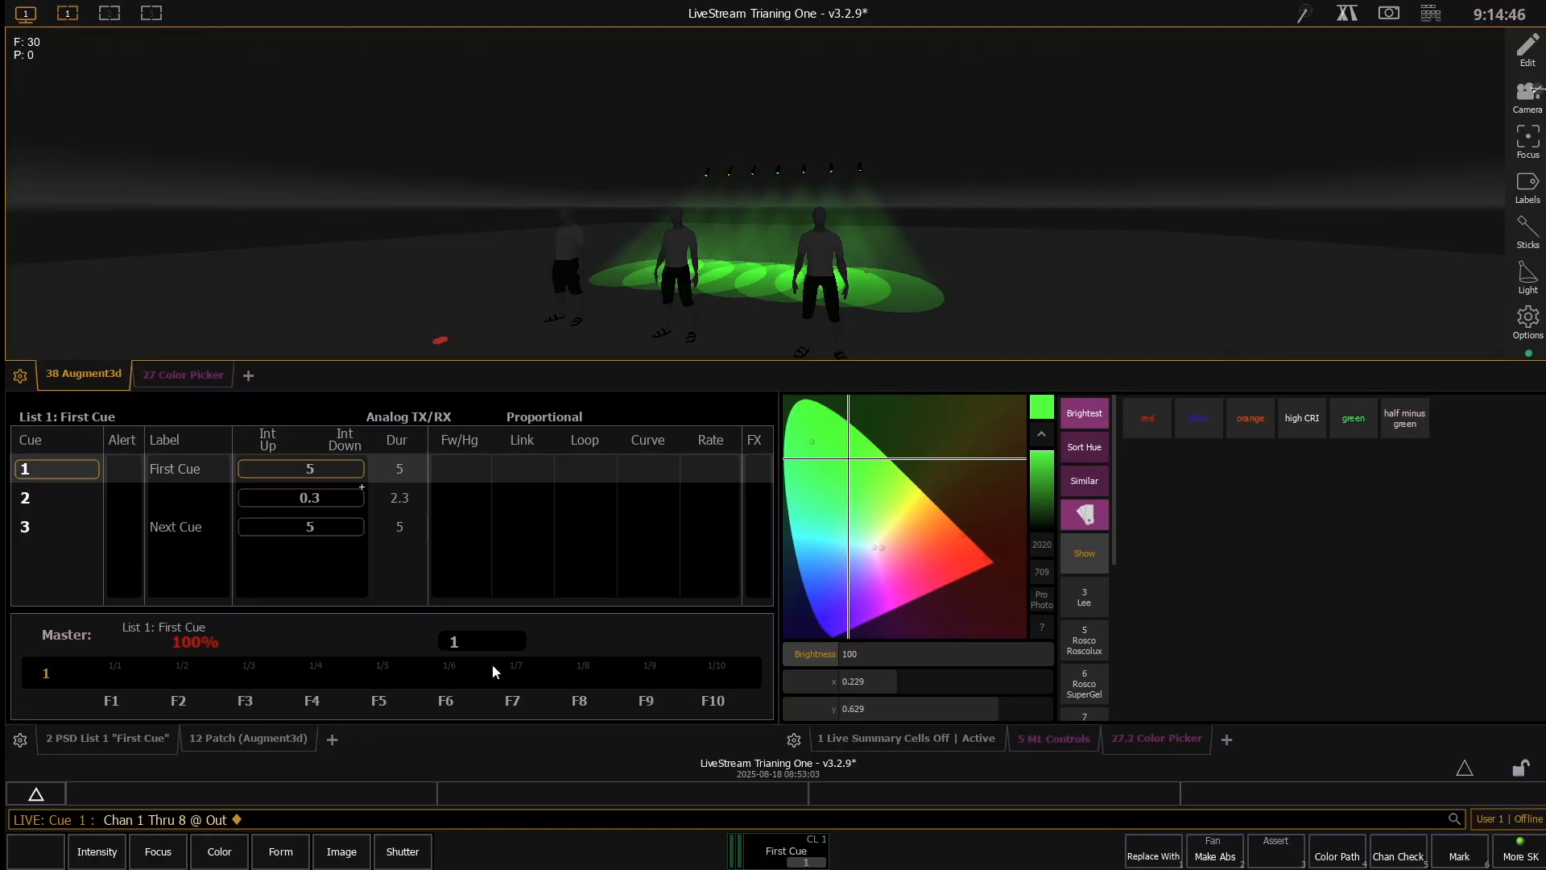
- In the Augment3d patch, move channels 10 through 16 to a Y position of 5 feet
{"action": "left_click", "coordinate": [233, 738]}
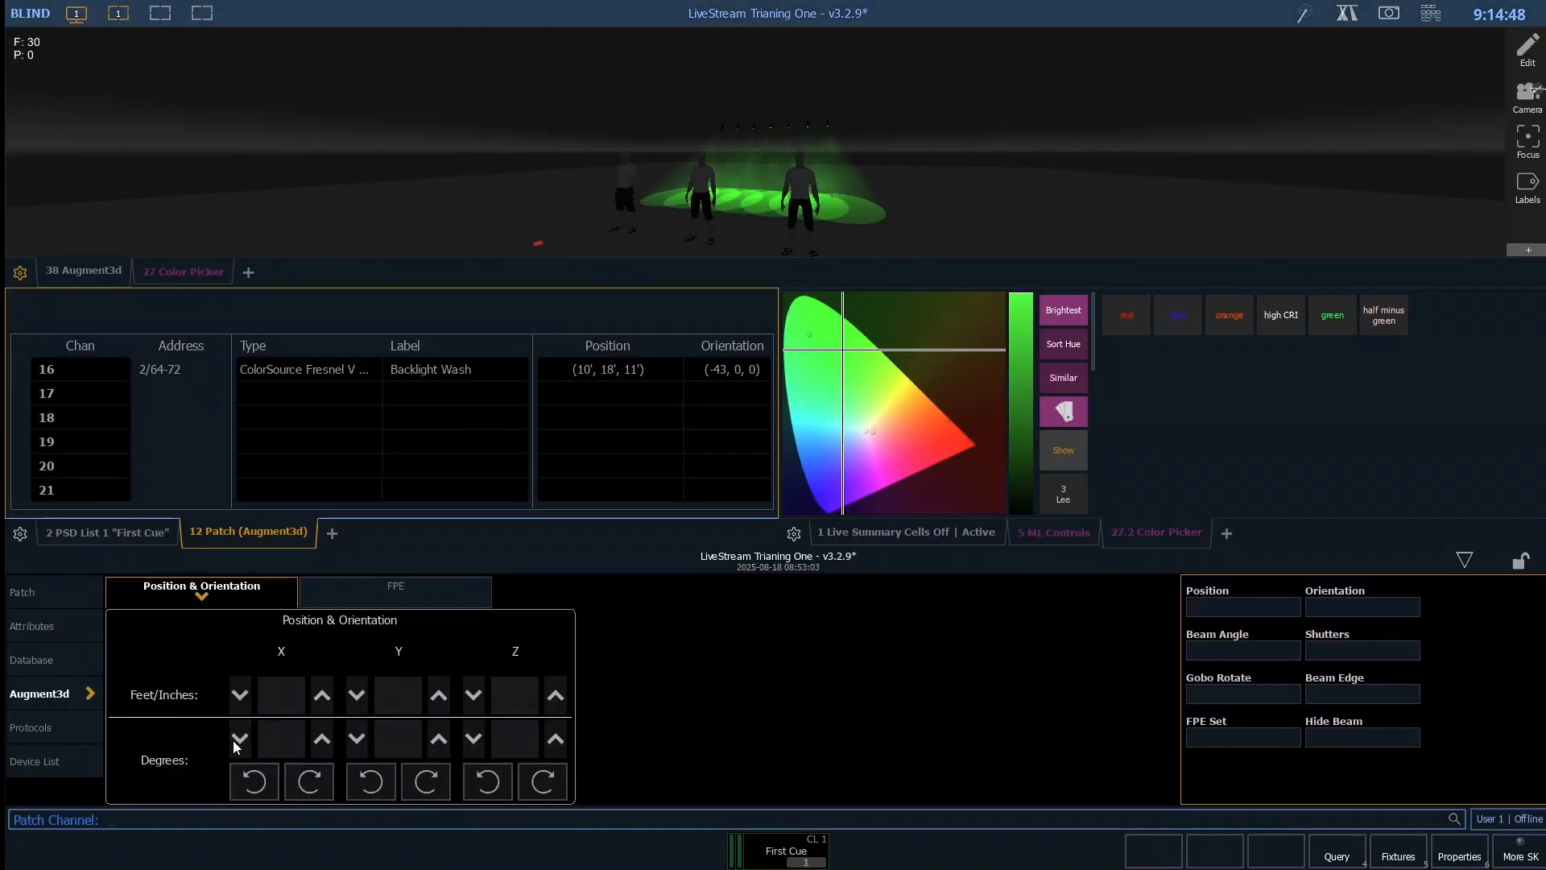
{"action": "type", "text": "0t16"}
{"action": "key", "text": "Return"}
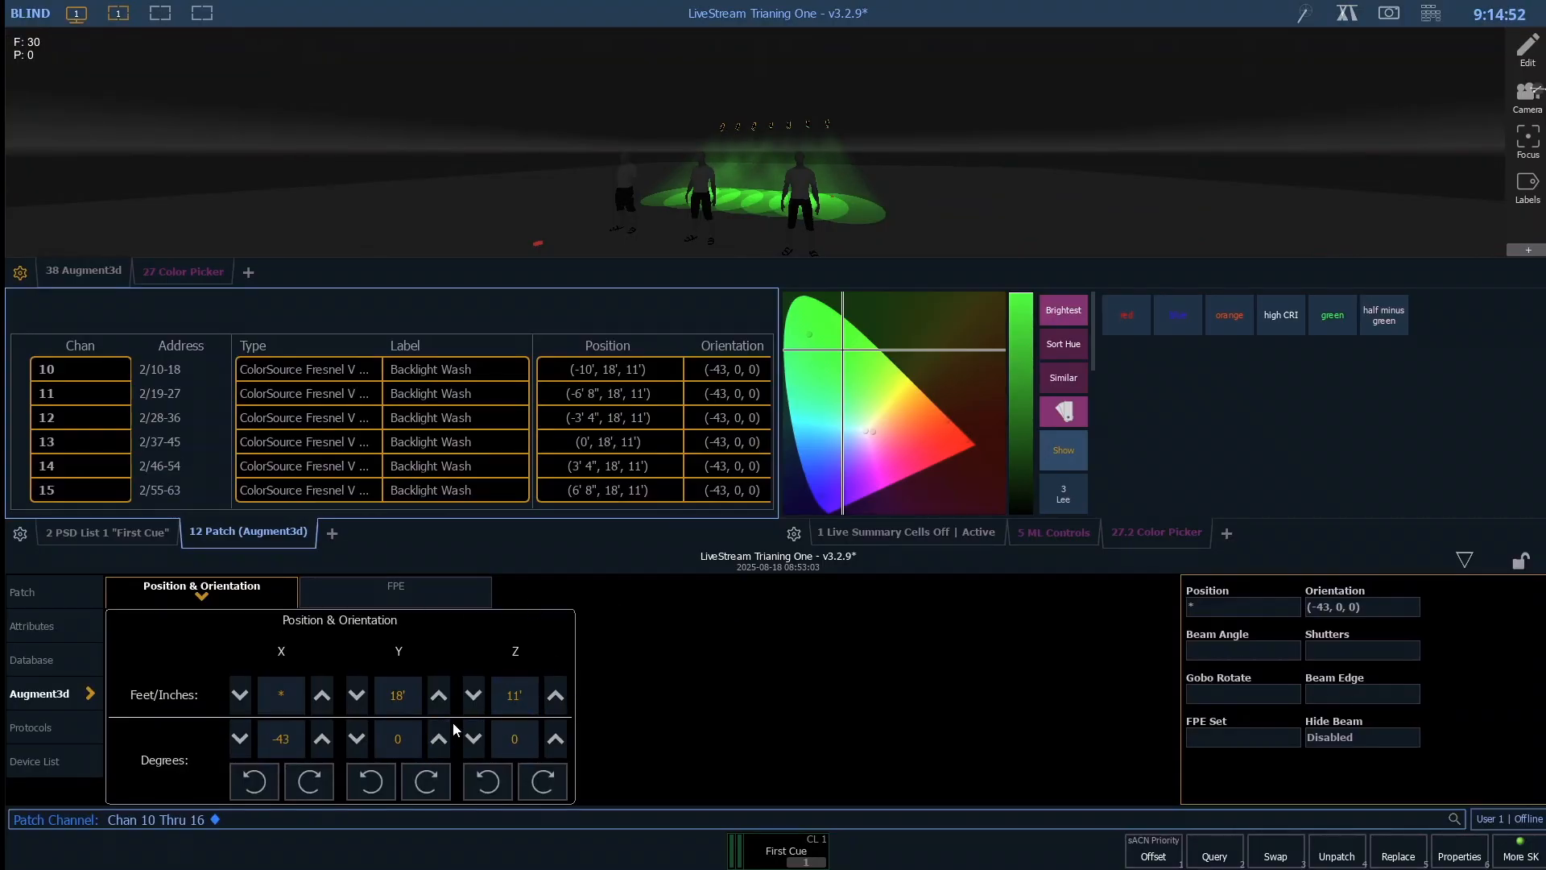
{"action": "left_click", "coordinate": [357, 696]}
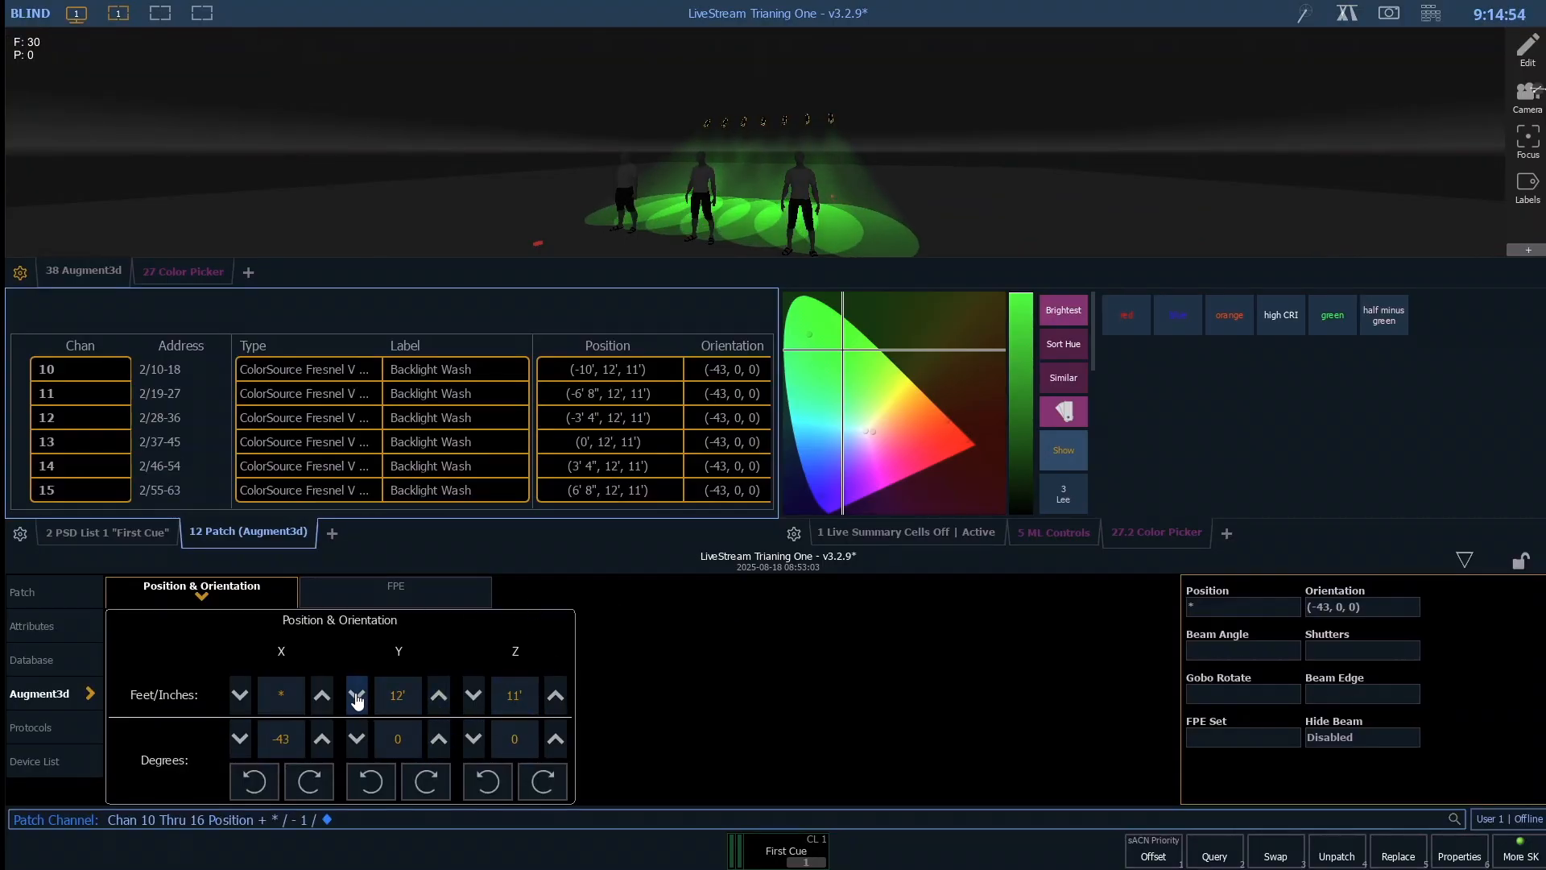
{"action": "left_click", "coordinate": [356, 695]}
{"action": "left_click", "coordinate": [357, 696]}
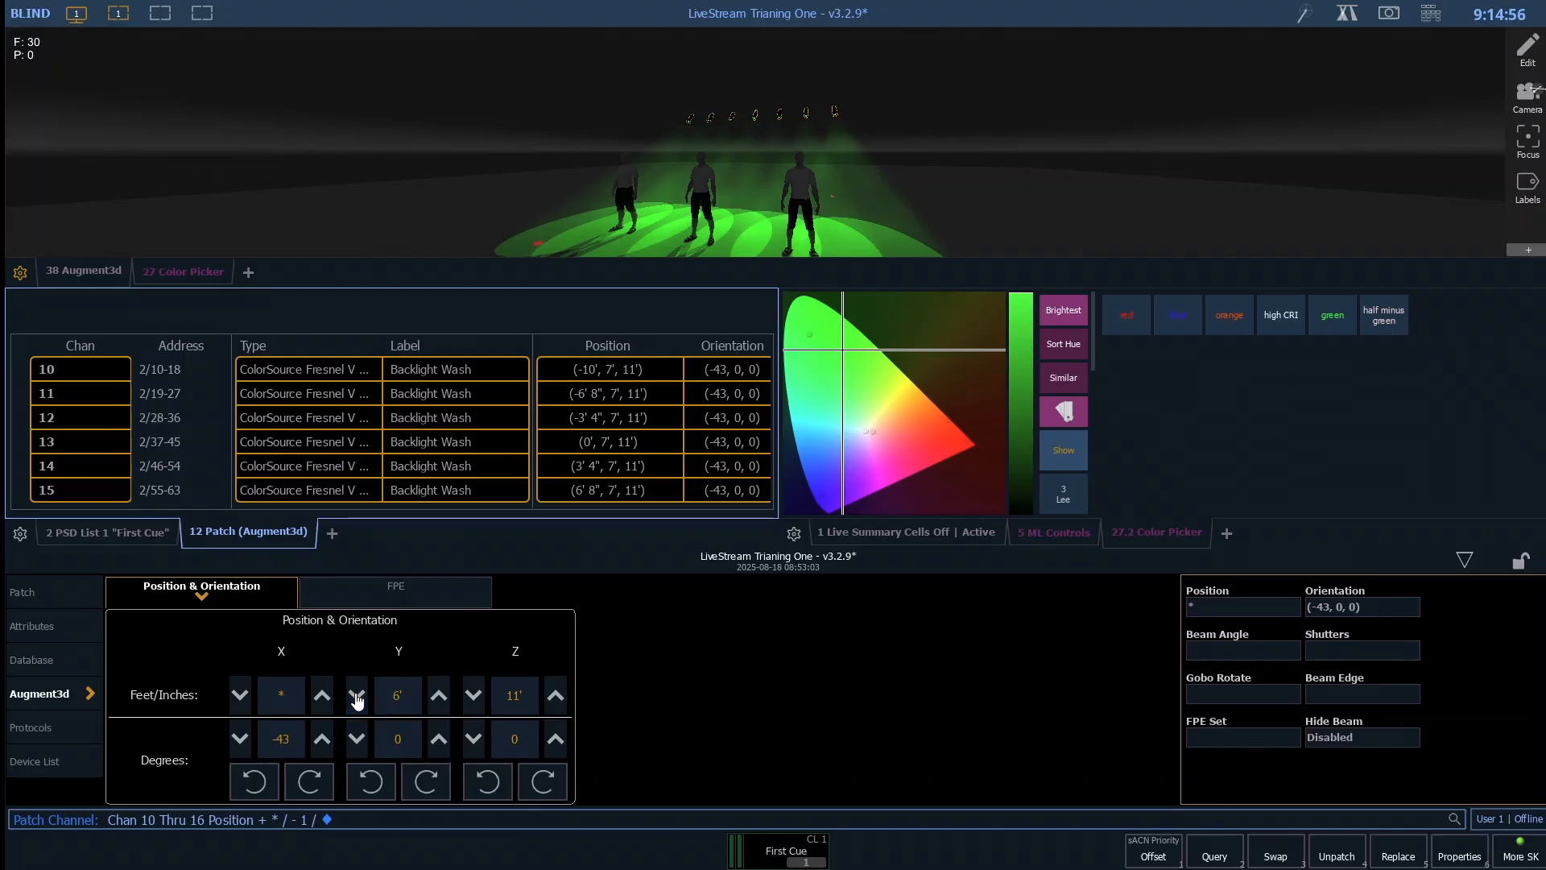
{"action": "left_click", "coordinate": [357, 696]}
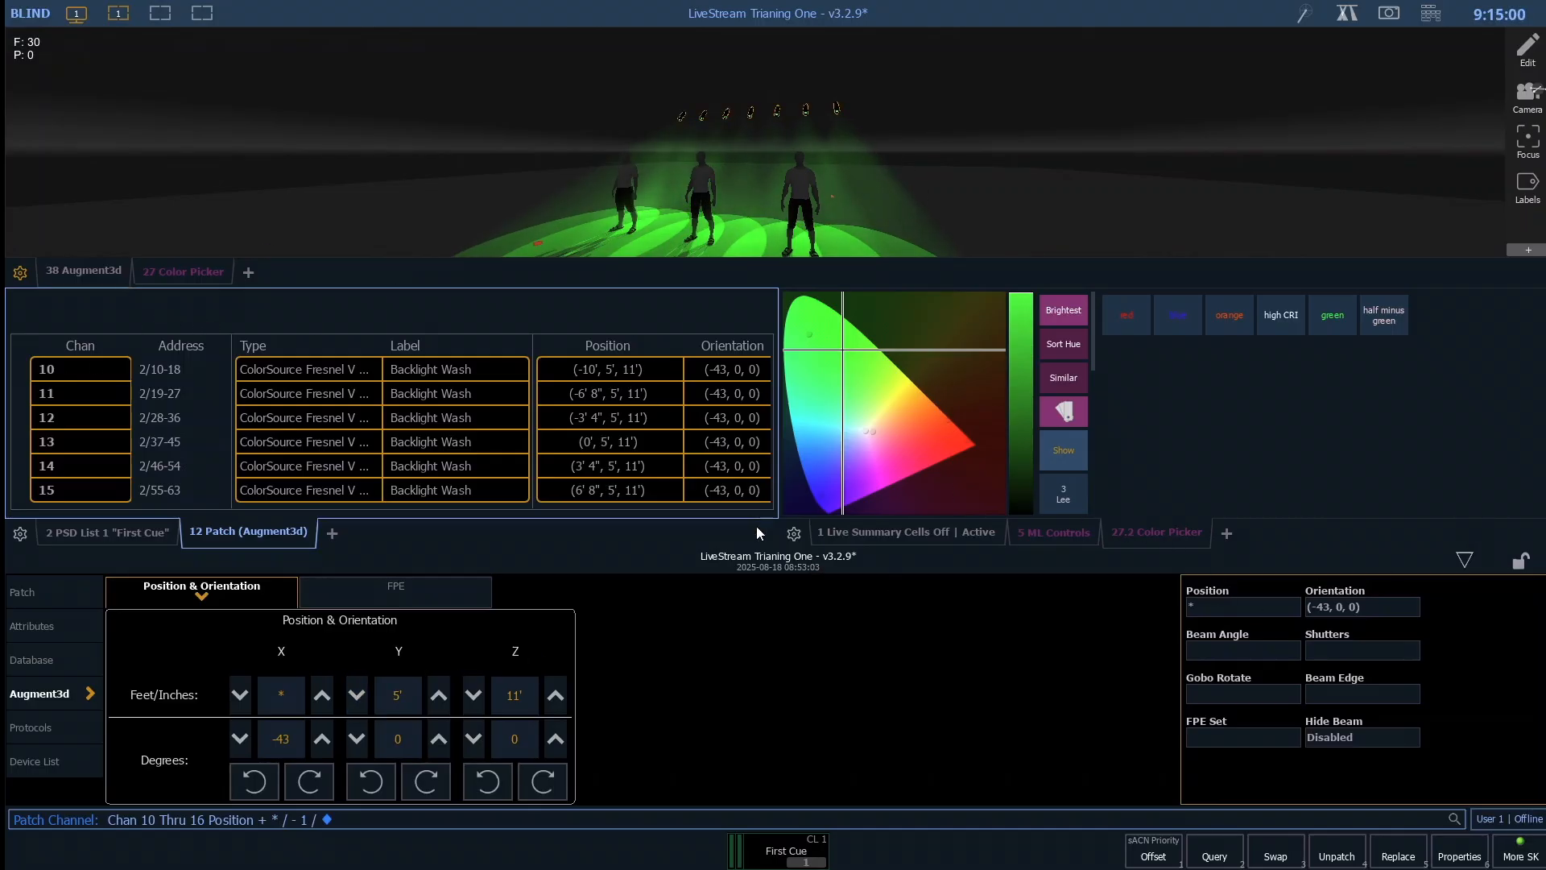
- Examine the repositioned backlights and their beams around the three figures in Augment3d from several angles and distances
{"action": "left_click", "coordinate": [1465, 559]}
{"action": "scroll", "coordinate": [724, 234], "scroll_direction": "up", "scroll_amount": 3}
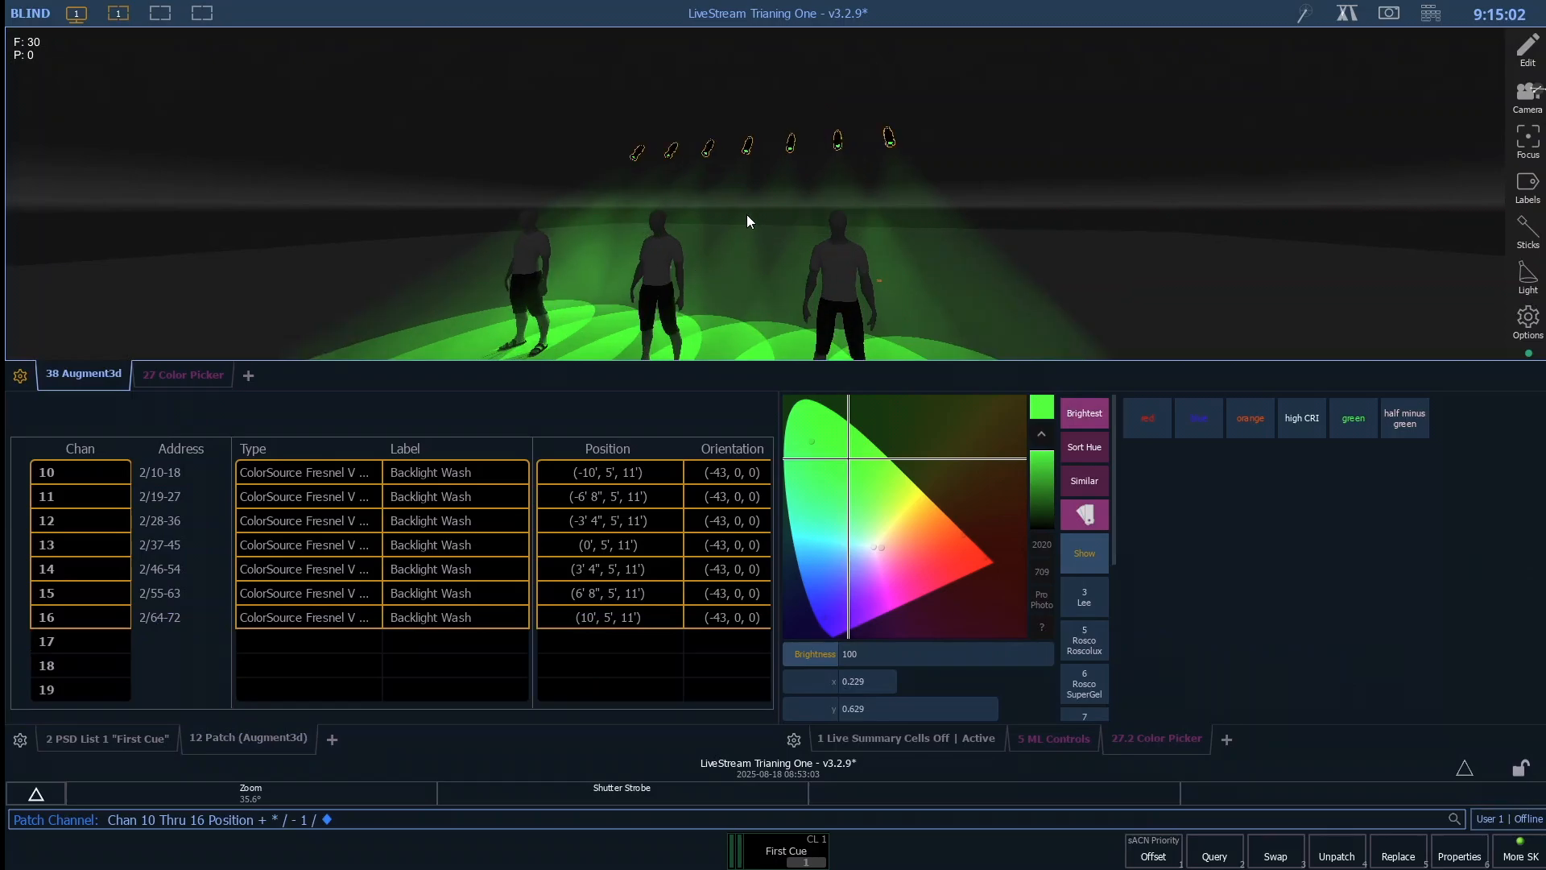
{"action": "left_click_drag", "start_coordinate": [746, 217], "coordinate": [878, 227]}
{"action": "scroll", "coordinate": [877, 227], "scroll_direction": "down", "scroll_amount": 1}
{"action": "scroll", "coordinate": [577, 289], "scroll_direction": "down", "scroll_amount": 3}
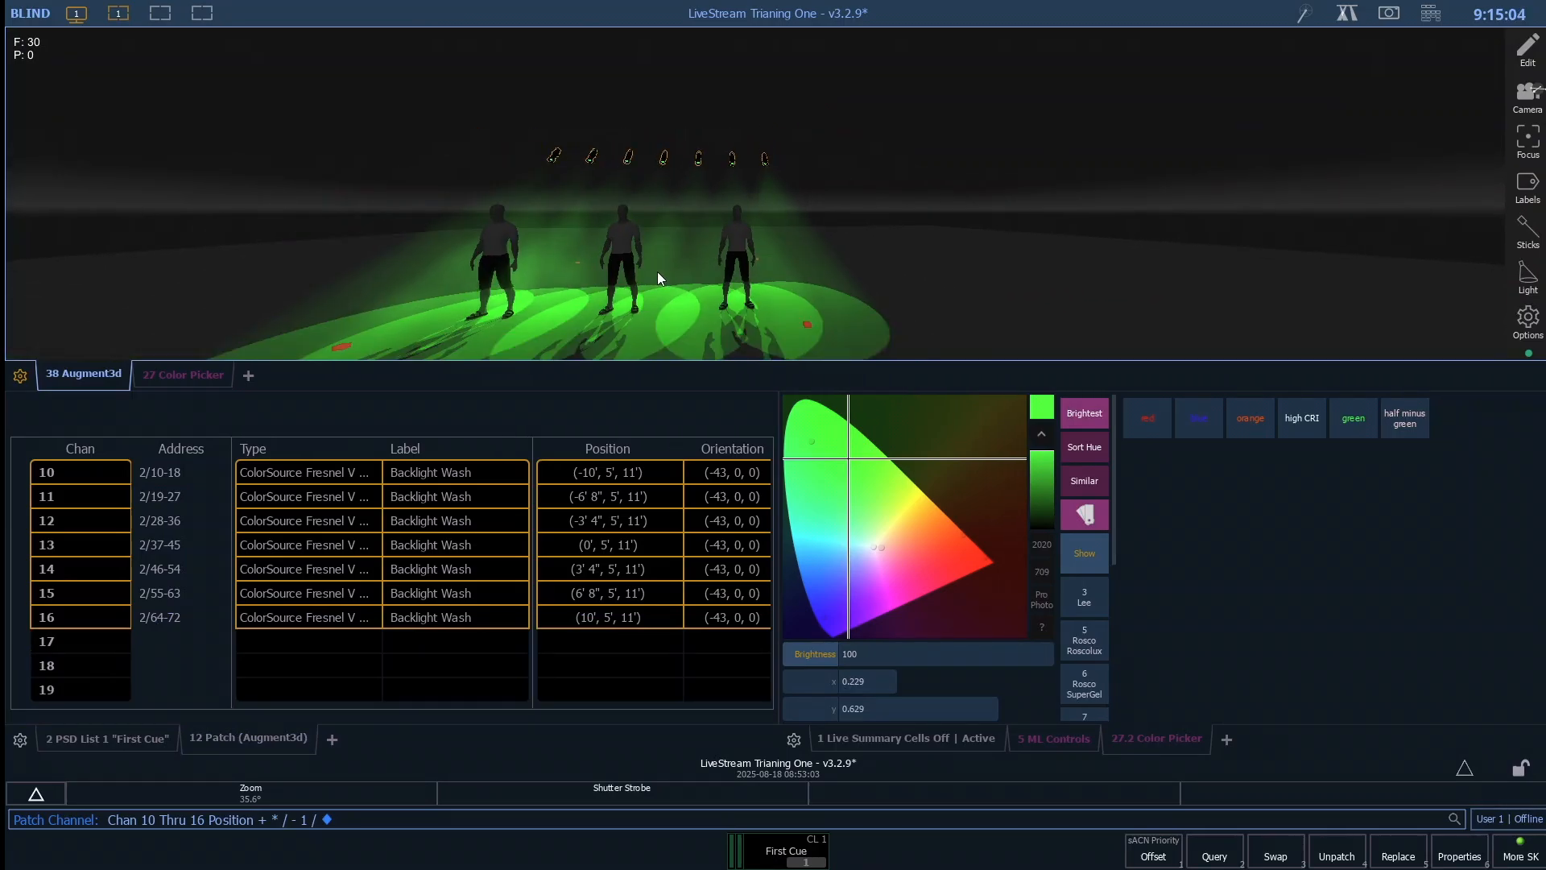
{"action": "left_click_drag", "start_coordinate": [658, 272], "coordinate": [661, 218]}
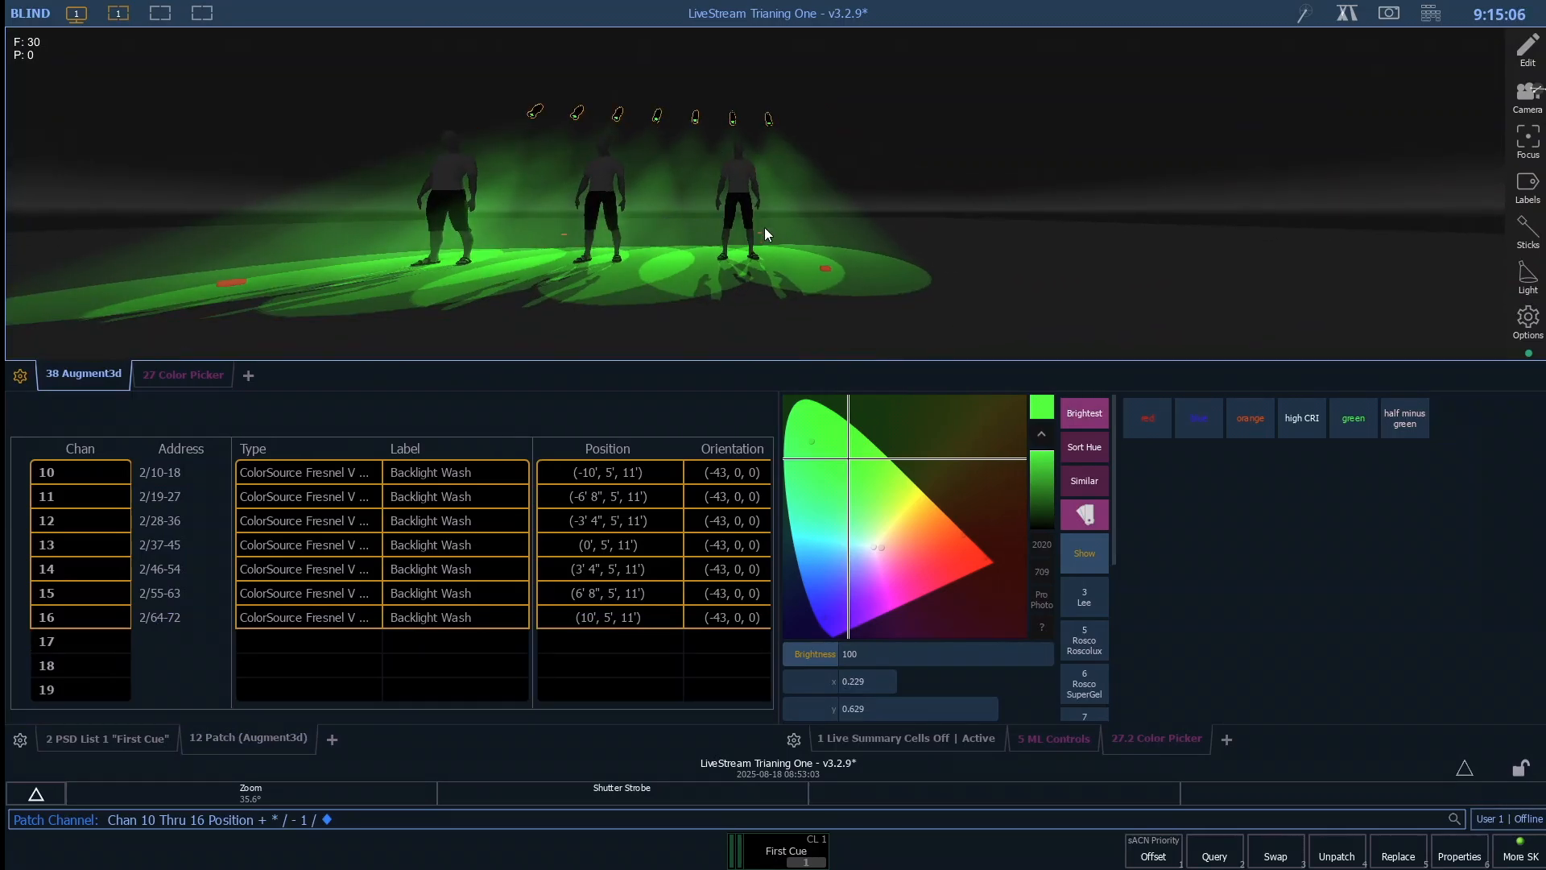
{"action": "scroll", "coordinate": [761, 225], "scroll_direction": "up", "scroll_amount": 3}
{"action": "scroll", "coordinate": [762, 225], "scroll_direction": "down", "scroll_amount": 3}
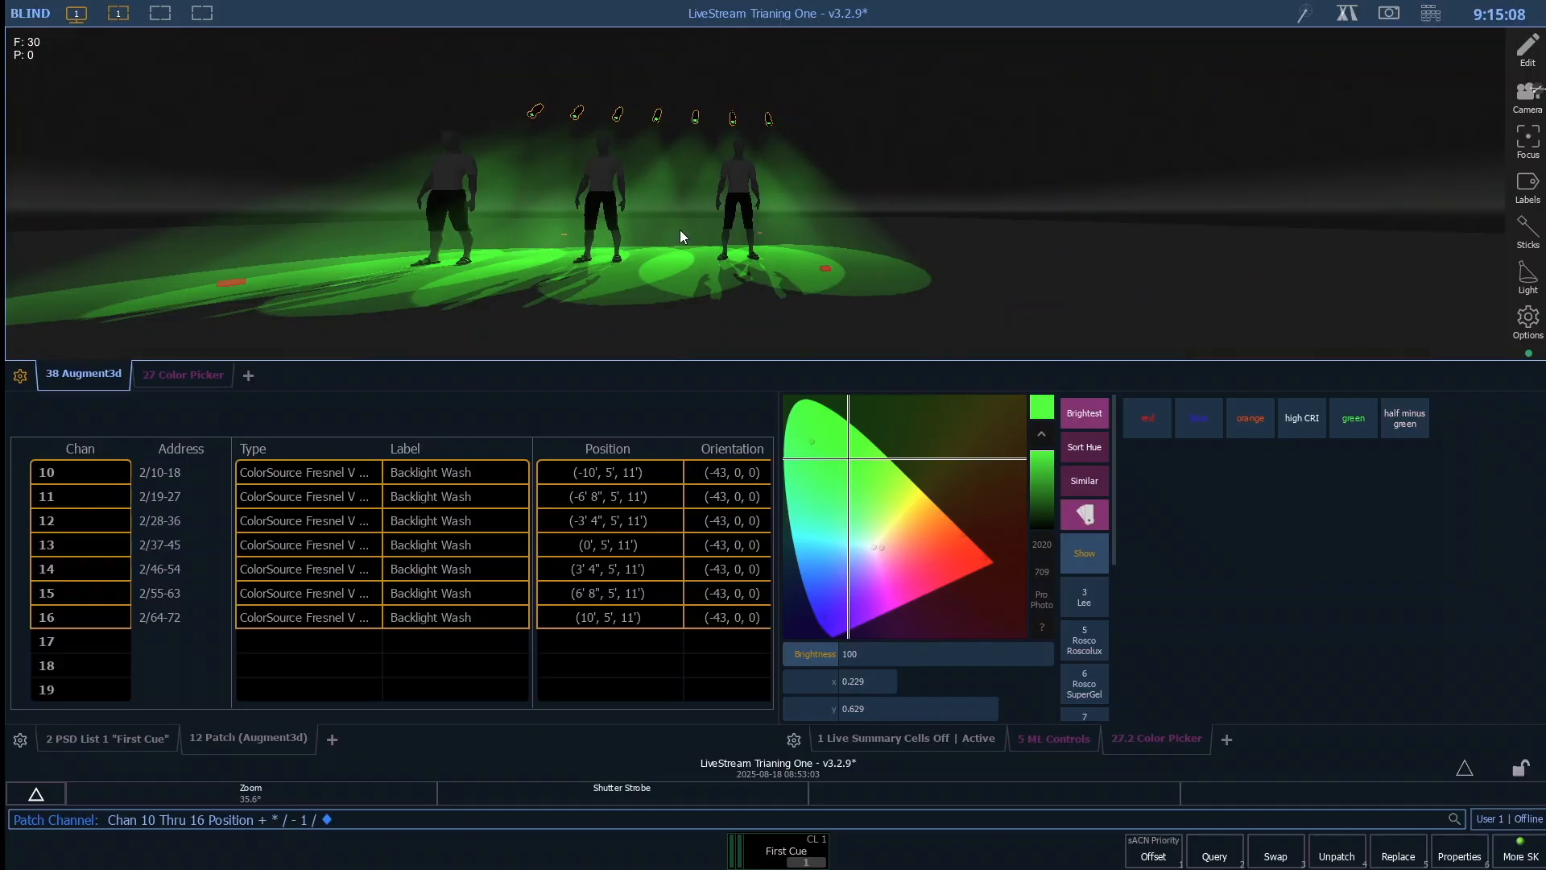
{"action": "scroll", "coordinate": [636, 226], "scroll_direction": "up", "scroll_amount": 3}
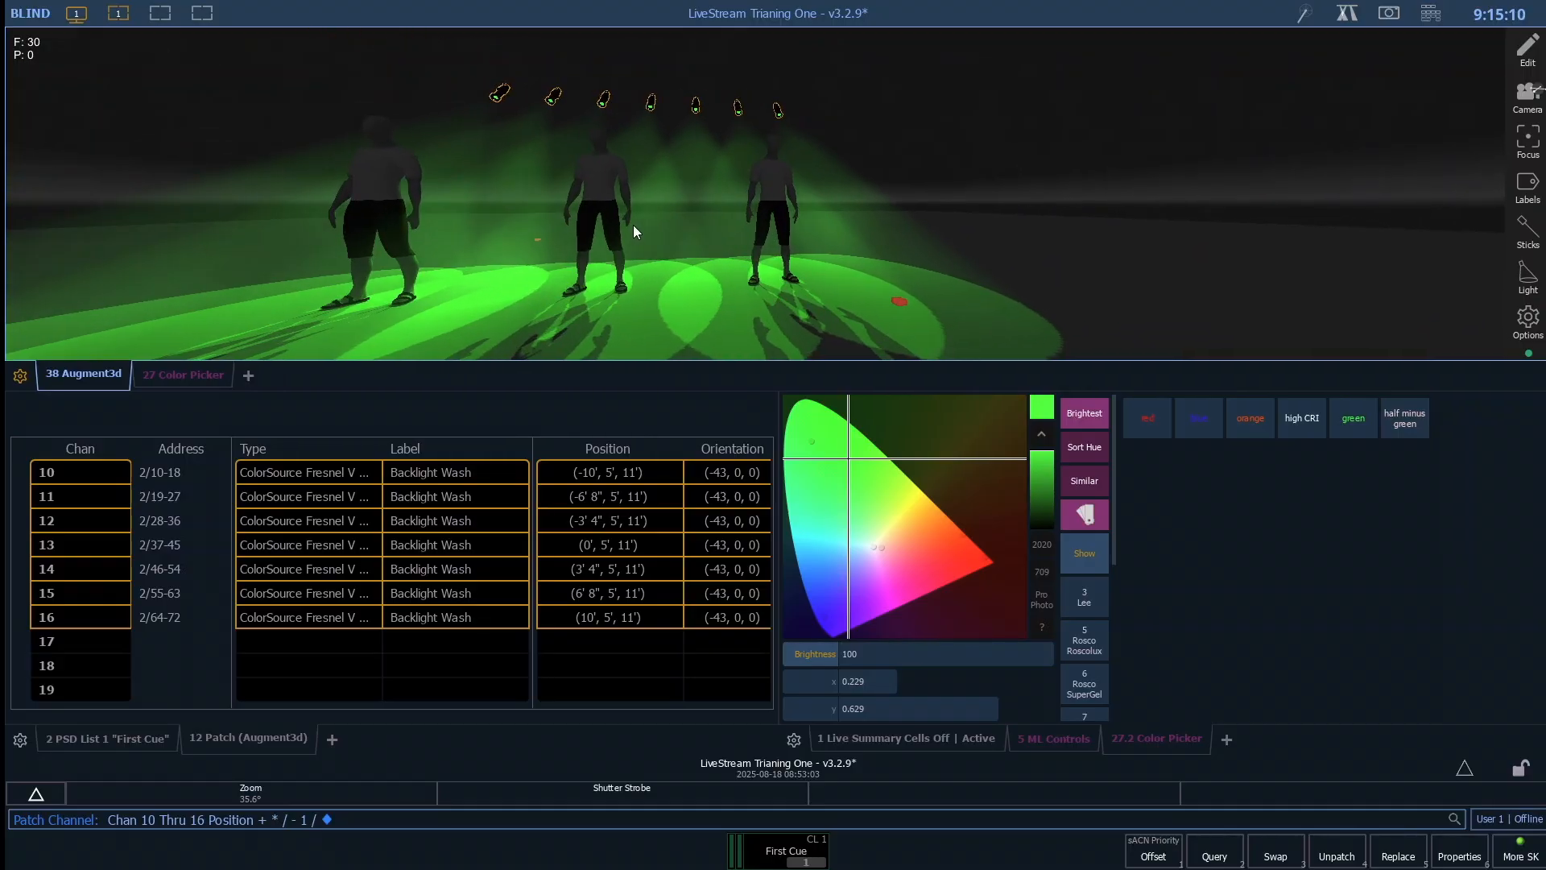
{"action": "scroll", "coordinate": [634, 227], "scroll_direction": "down", "scroll_amount": 3}
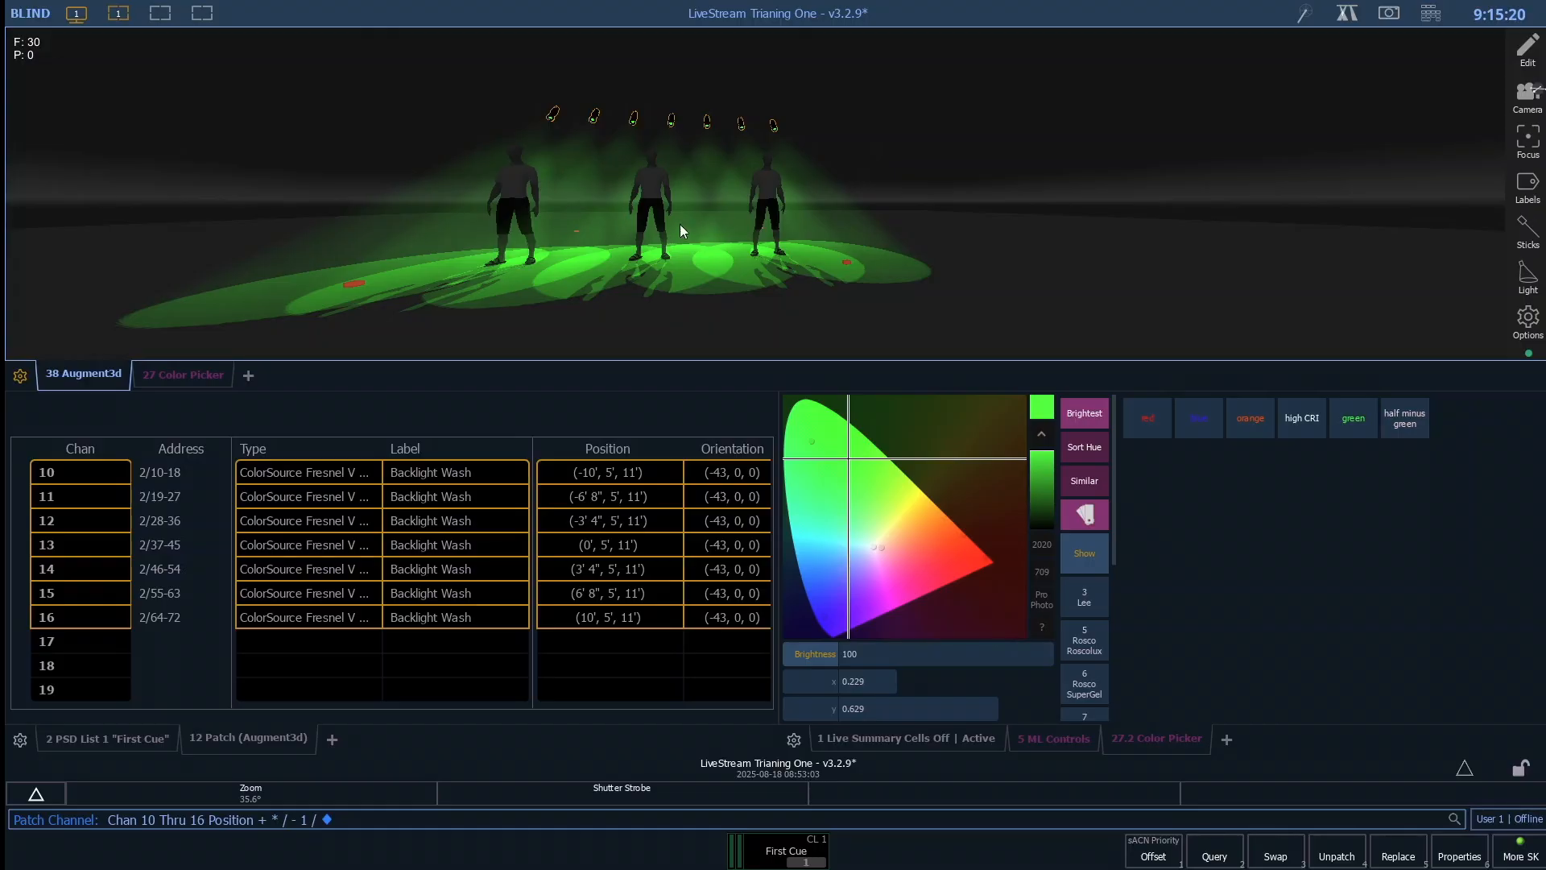
{"action": "left_click_drag", "start_coordinate": [680, 227], "coordinate": [850, 187]}
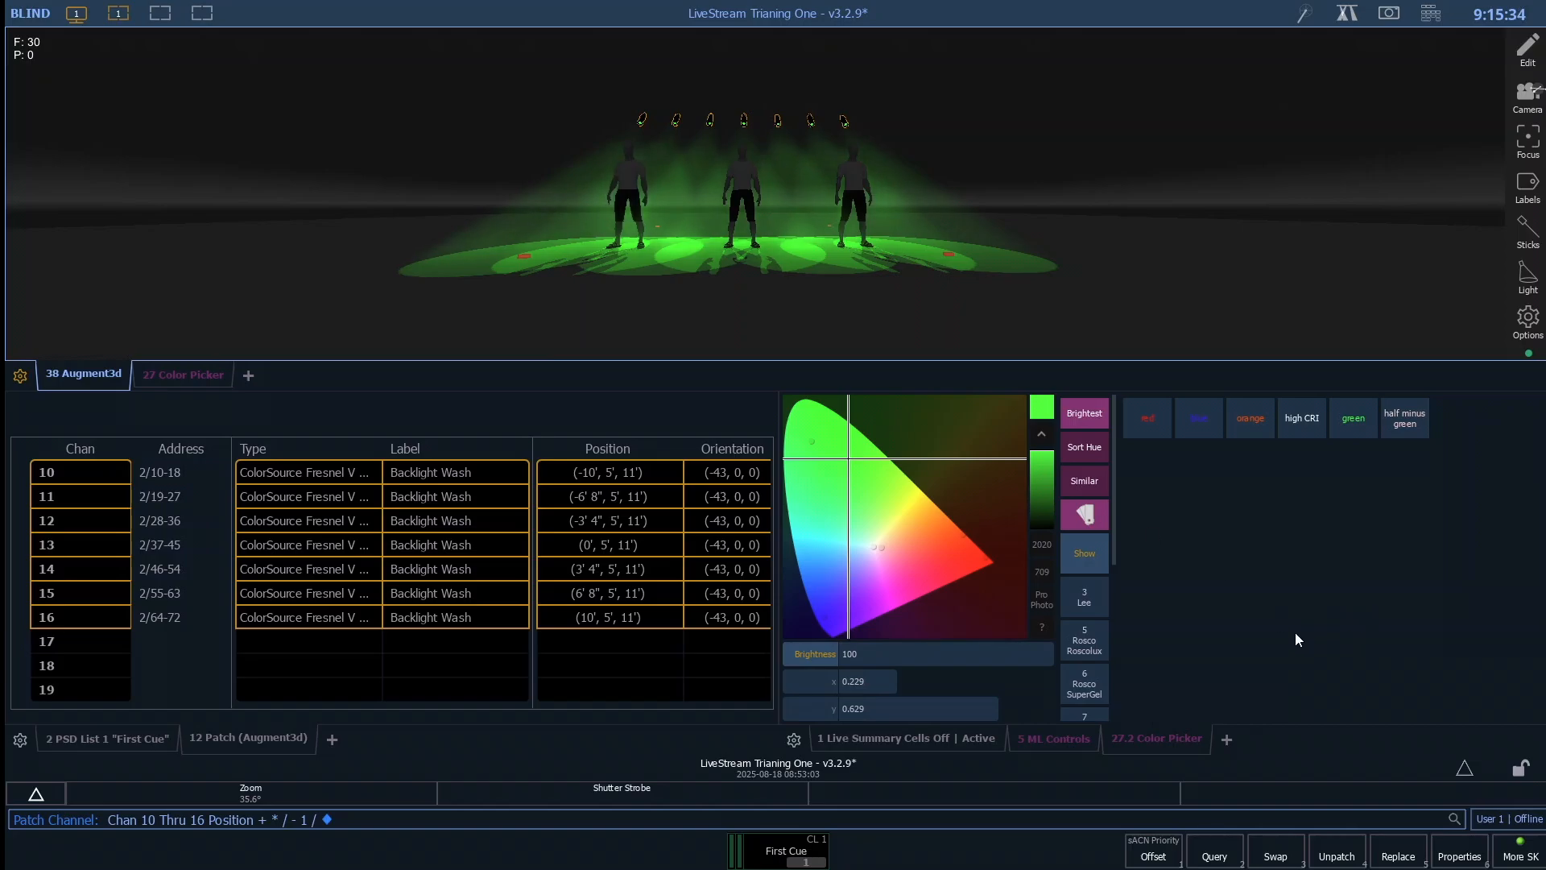
- Review the intensity, color and form controls available for channels 10 through 16 in ML Controls
{"action": "left_click", "coordinate": [1054, 737]}
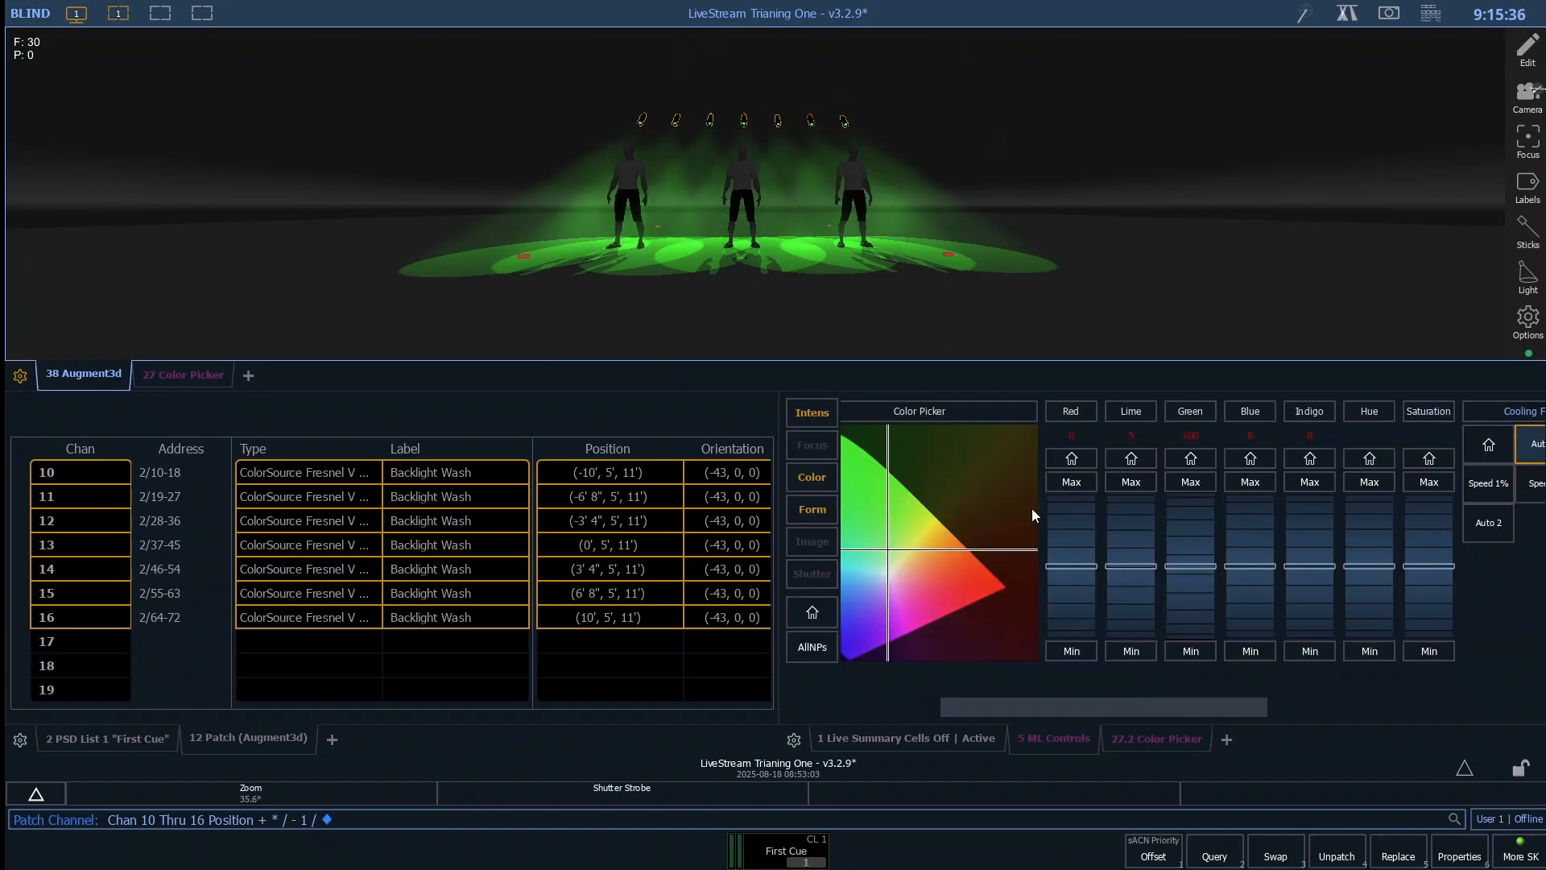
{"action": "left_click_drag", "start_coordinate": [1129, 708], "coordinate": [806, 739]}
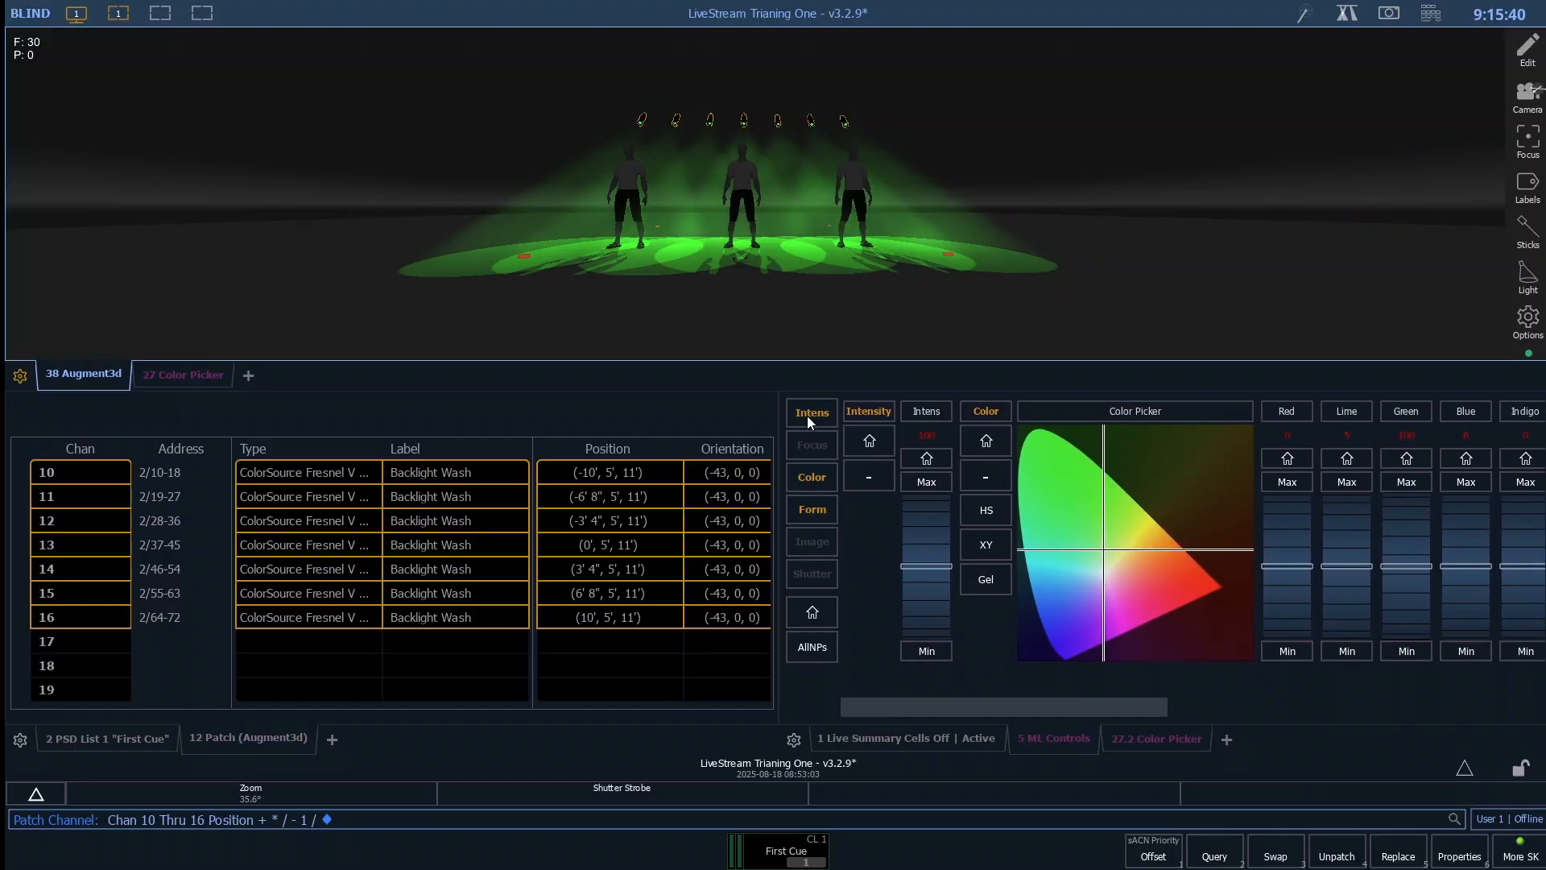
{"action": "left_click", "coordinate": [815, 473]}
{"action": "left_click", "coordinate": [819, 513]}
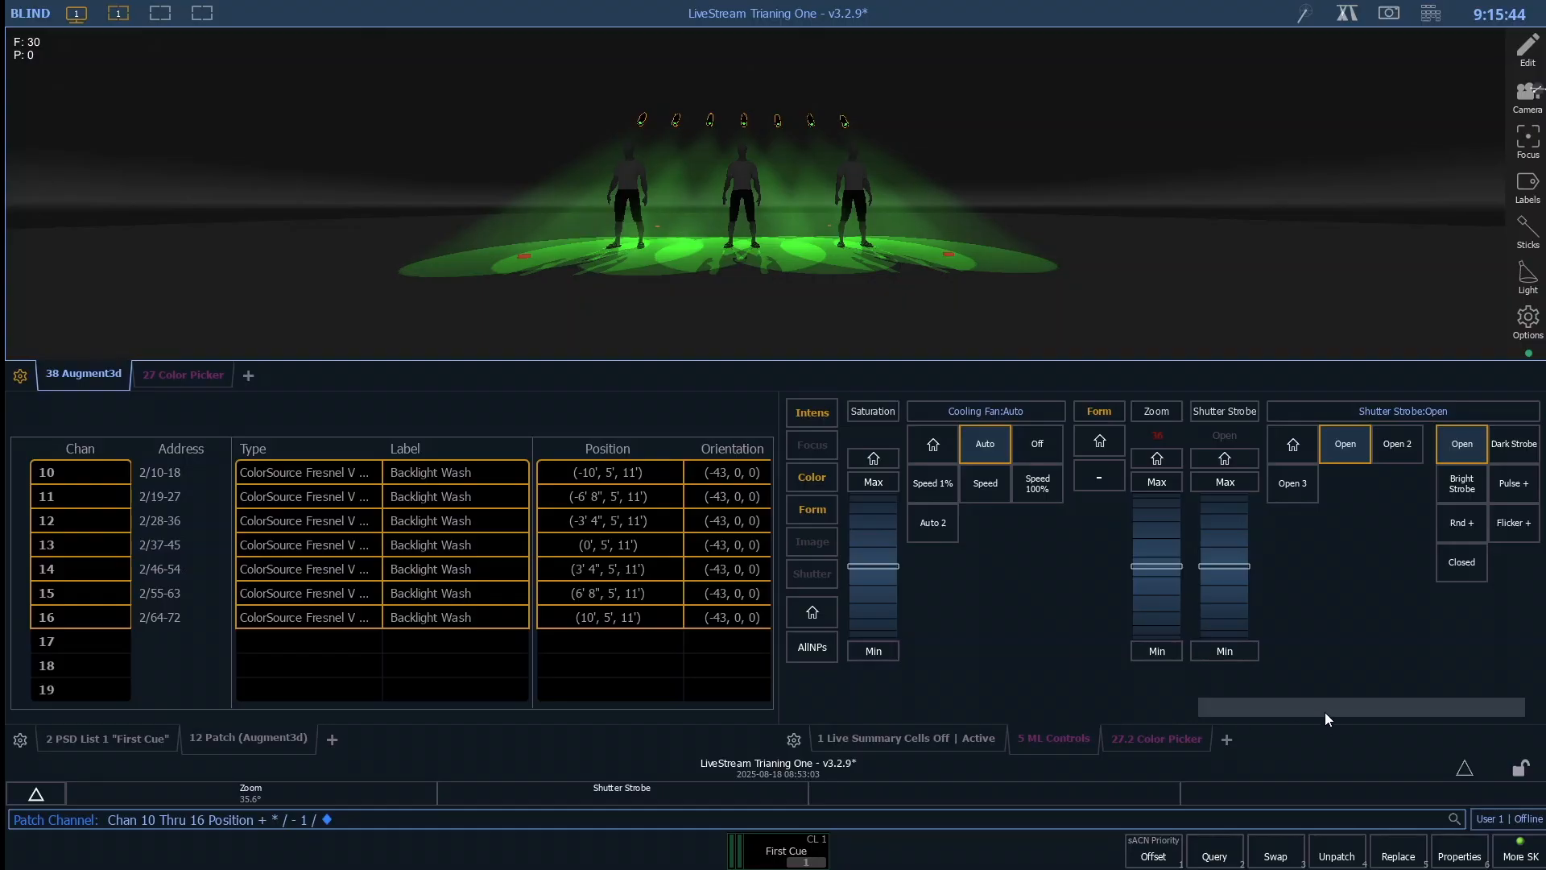
{"action": "left_click_drag", "start_coordinate": [1322, 708], "coordinate": [1232, 686]}
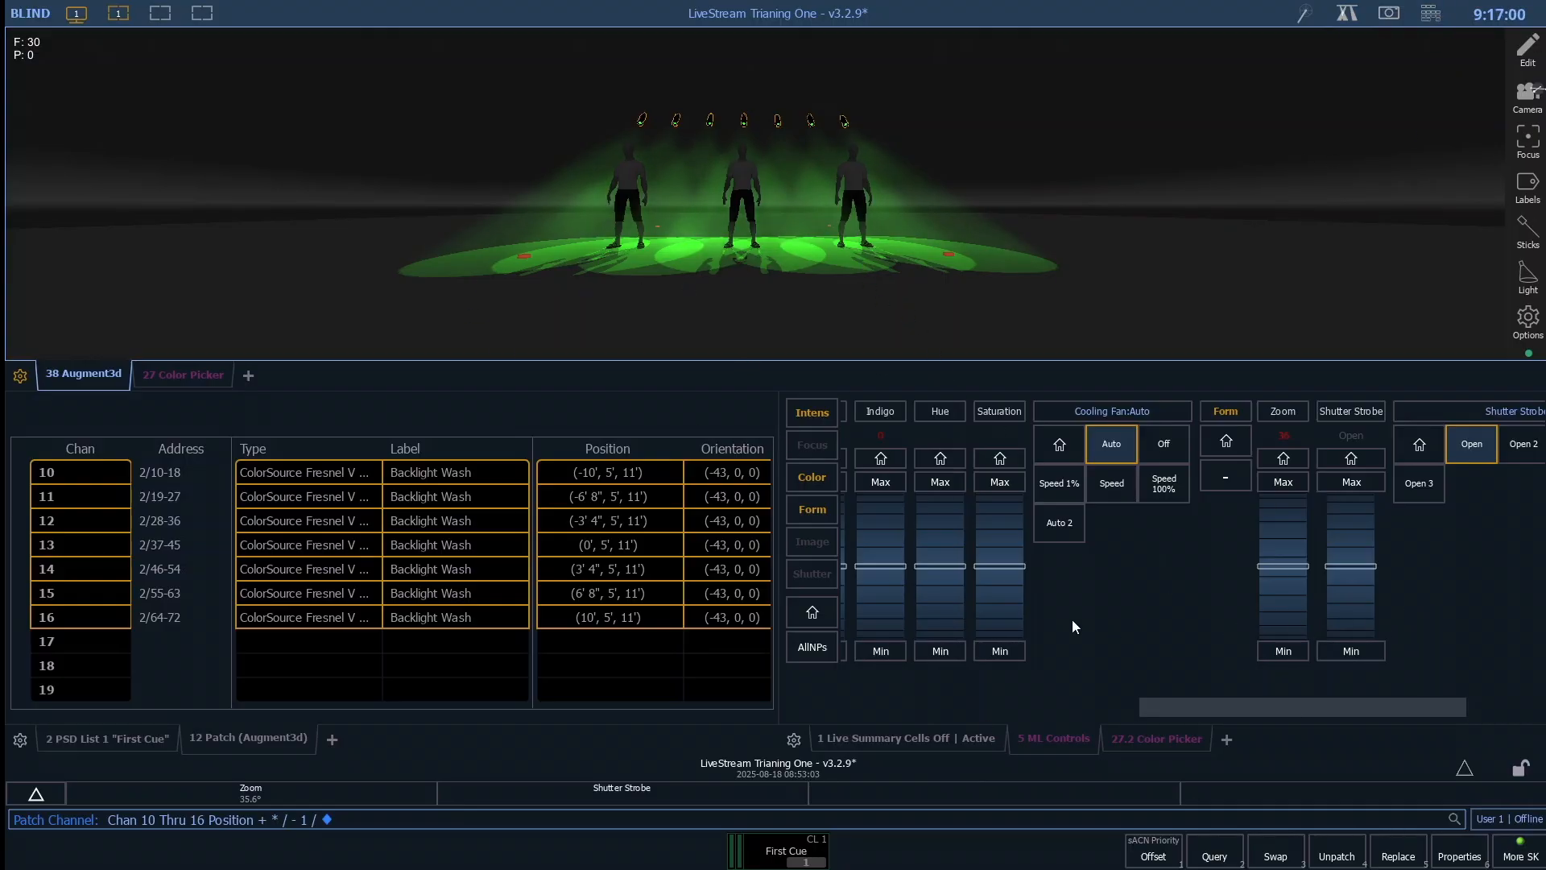
{"action": "left_click", "coordinate": [795, 418]}
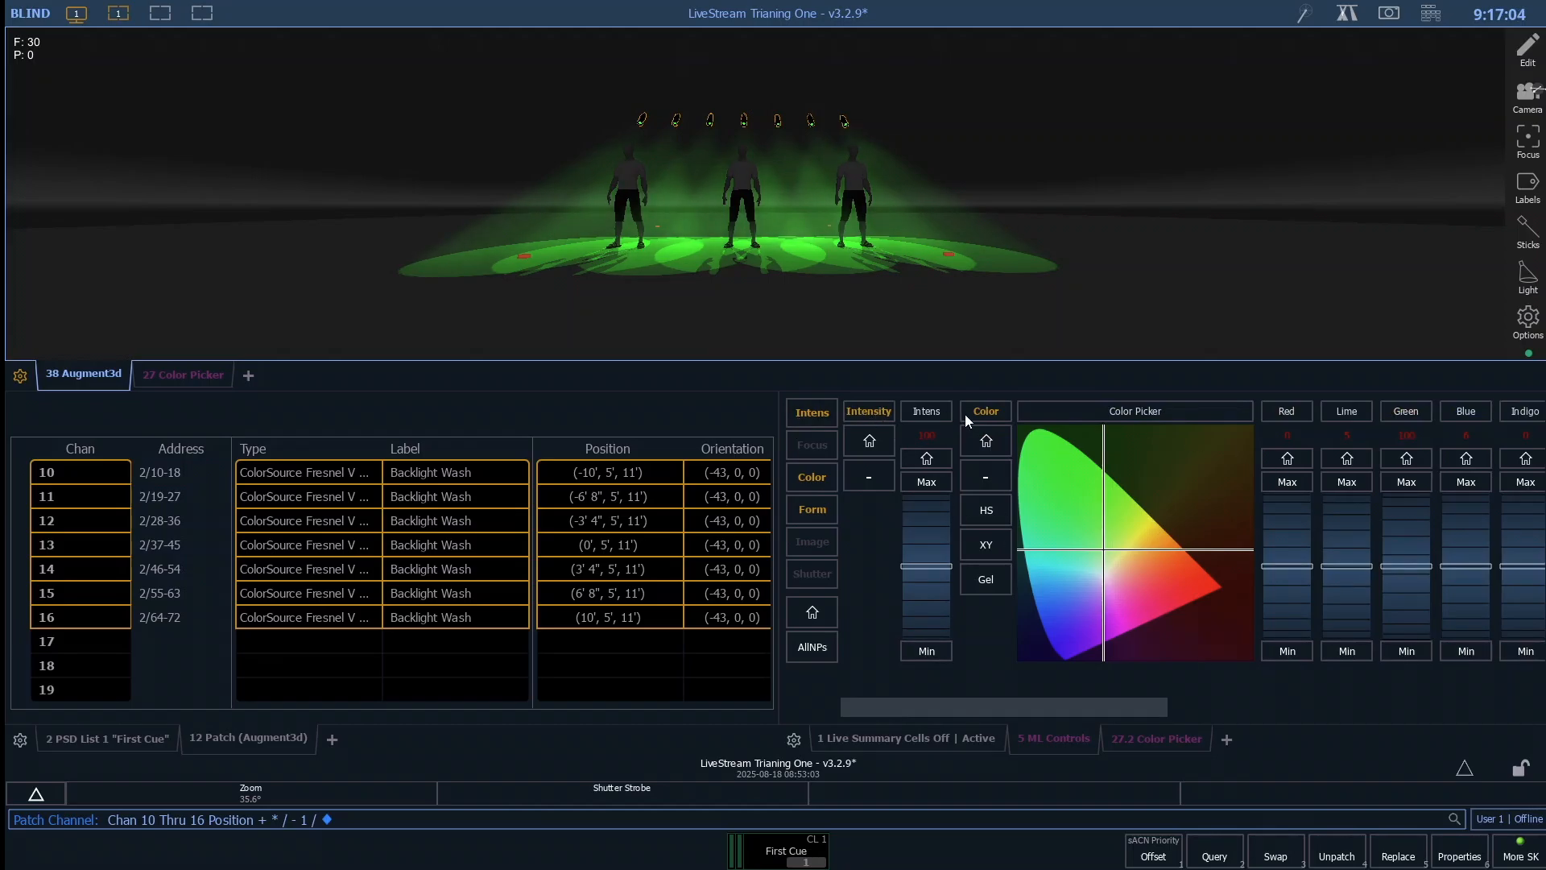
{"action": "left_click", "coordinate": [871, 443]}
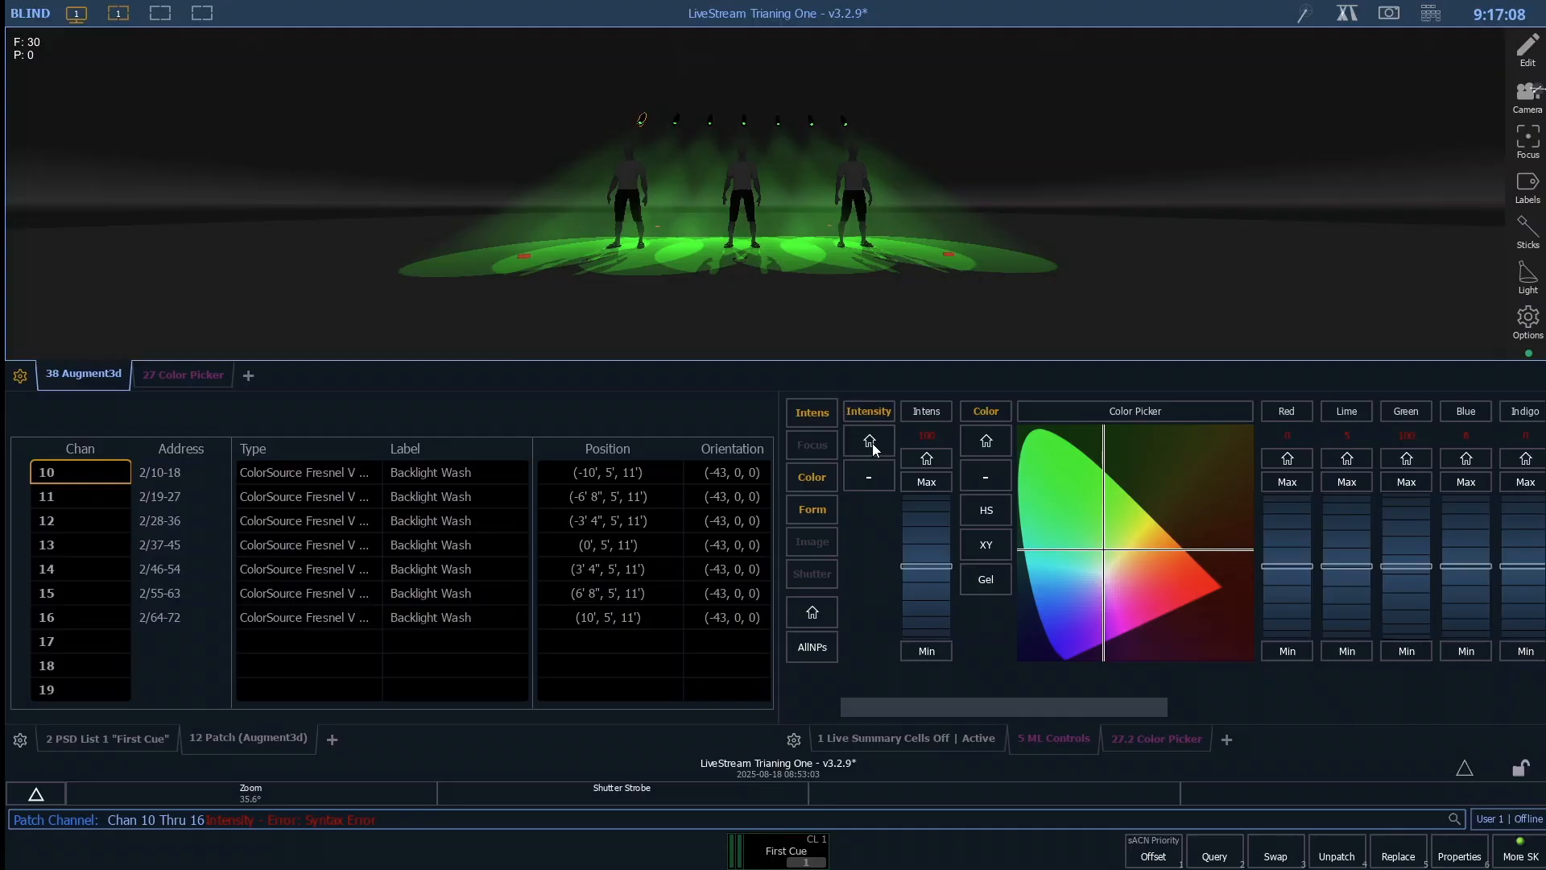
{"action": "key", "text": "BackSpace"}
{"action": "key", "text": "BackSpace"}
{"action": "key", "text": "BackSpace"}
- Return to Live, select channels 10 through 16 and display their ML Controls
{"action": "key", "text": "F1"}
{"action": "type", "text": "1 : Chan 1"}
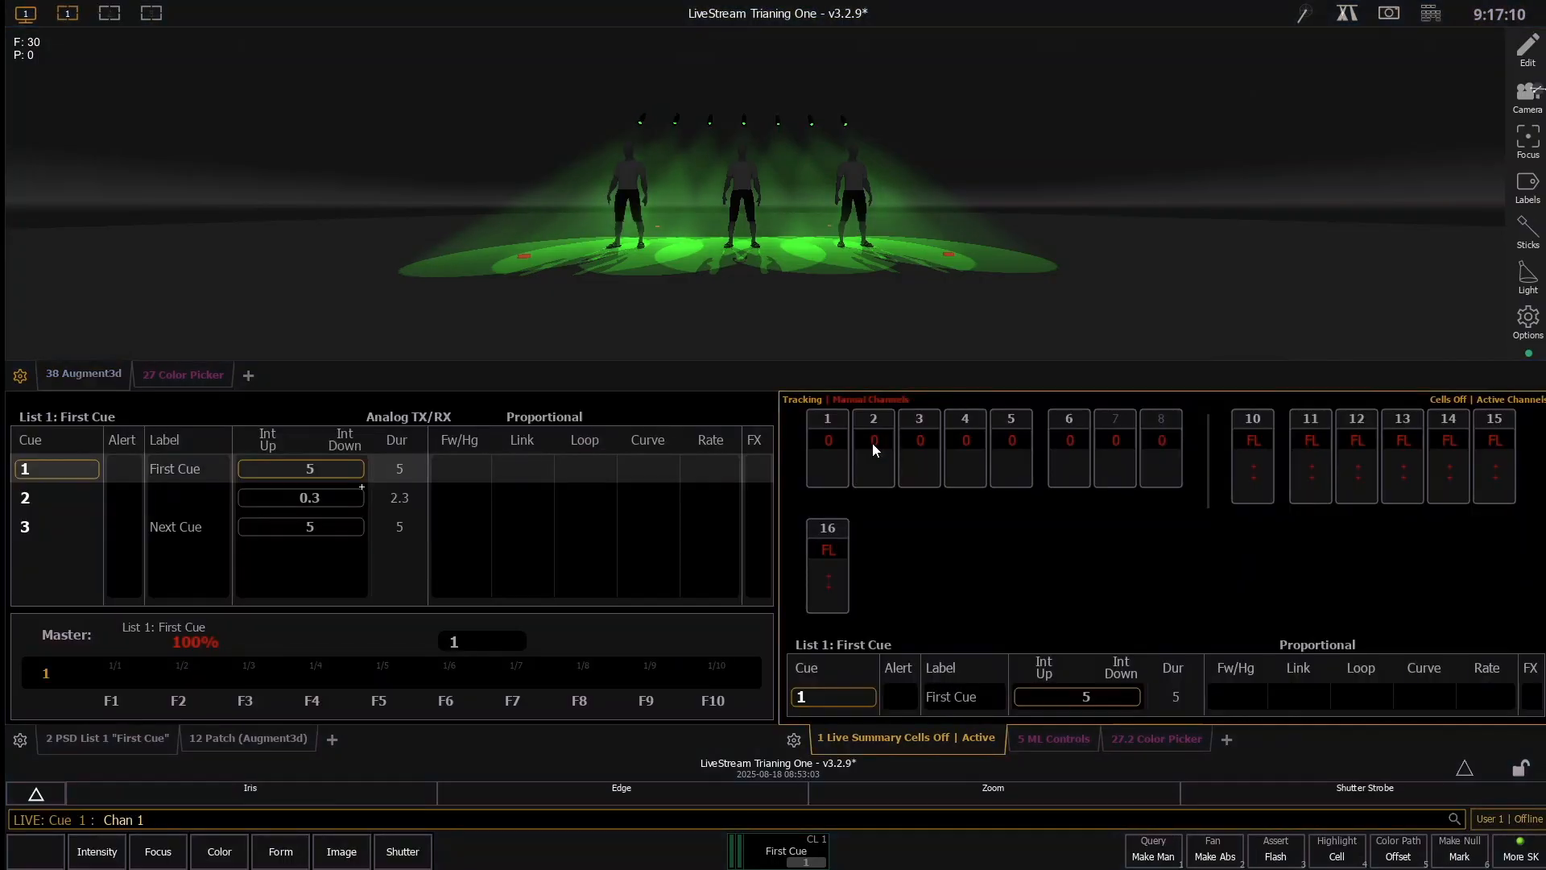
{"action": "type", "text": "t10"}
{"action": "key", "text": "Return"}
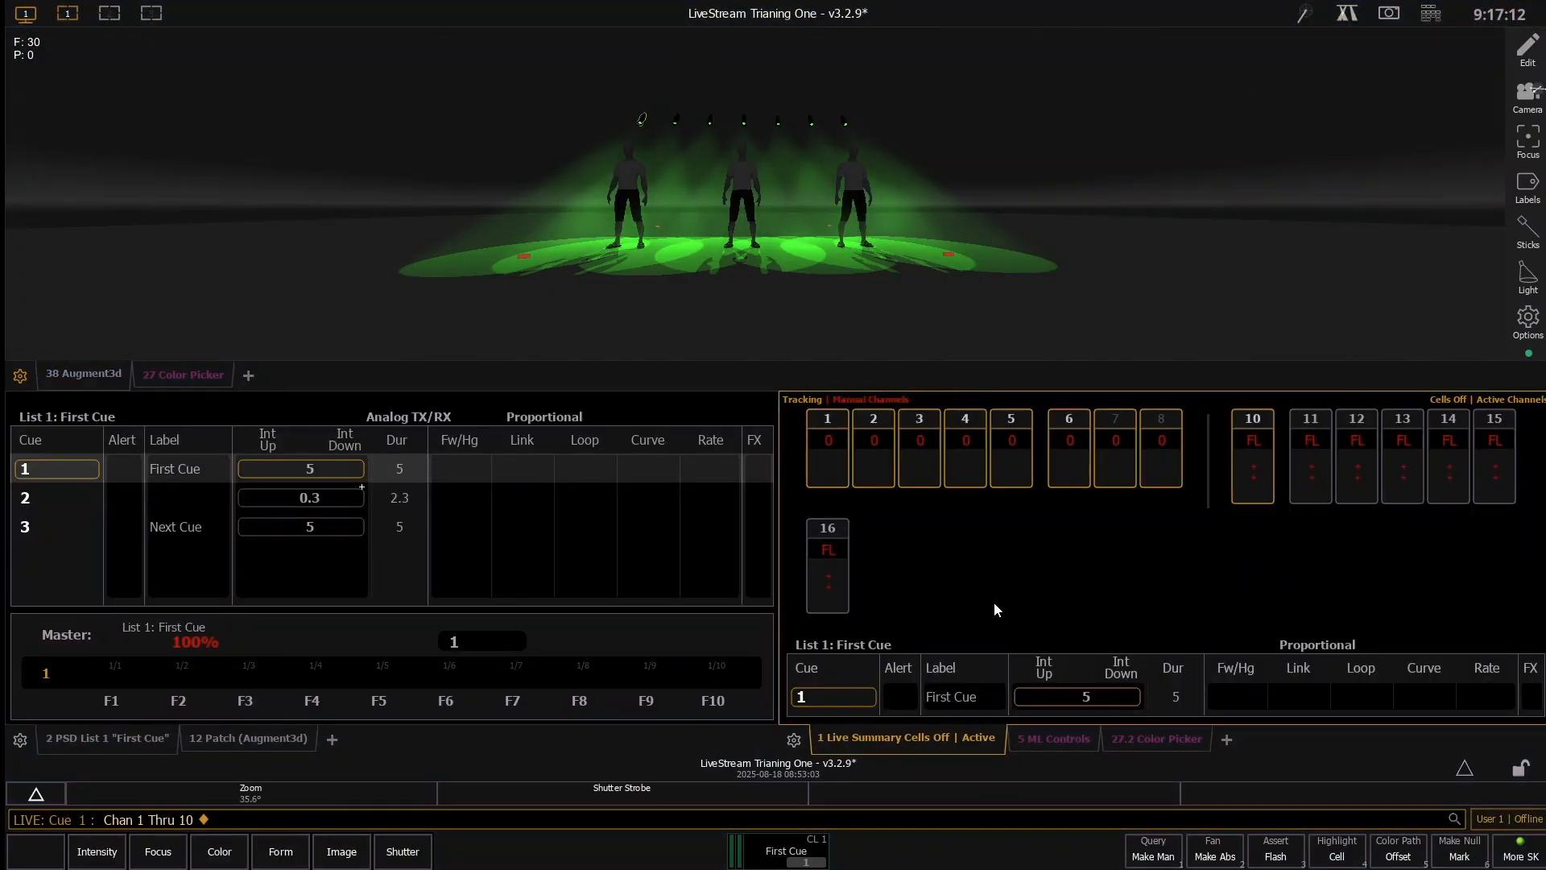
{"action": "type", "text": "10t16"}
{"action": "key", "text": "Return"}
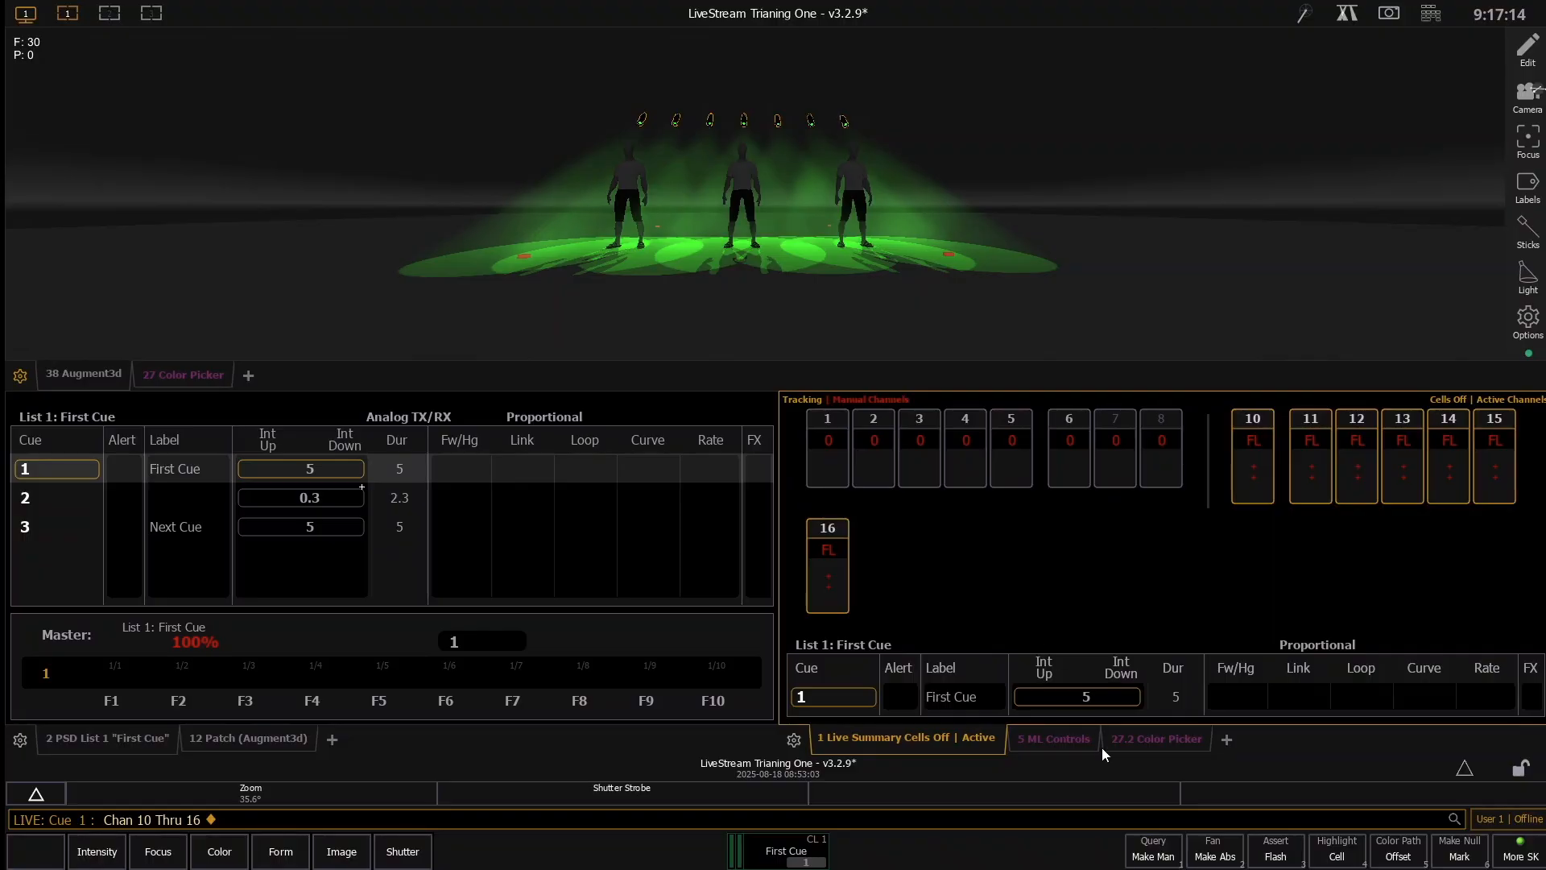
{"action": "left_click", "coordinate": [1062, 741]}
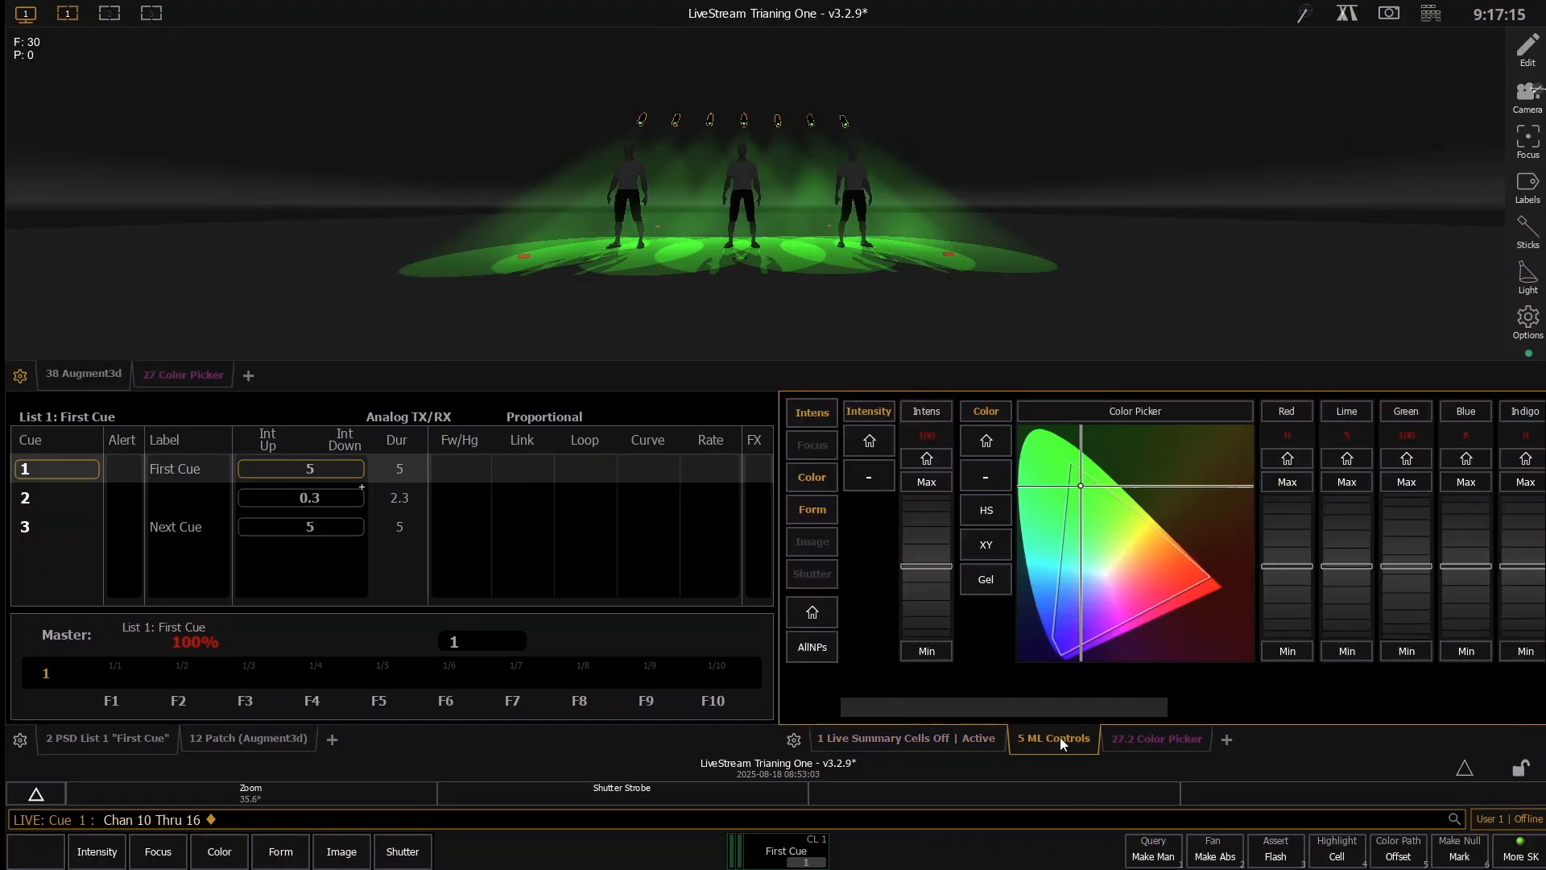
- Try the home, maximum and minimum intensities on channels 10 through 16, and raise their intensity to about 63
{"action": "left_click", "coordinate": [871, 443]}
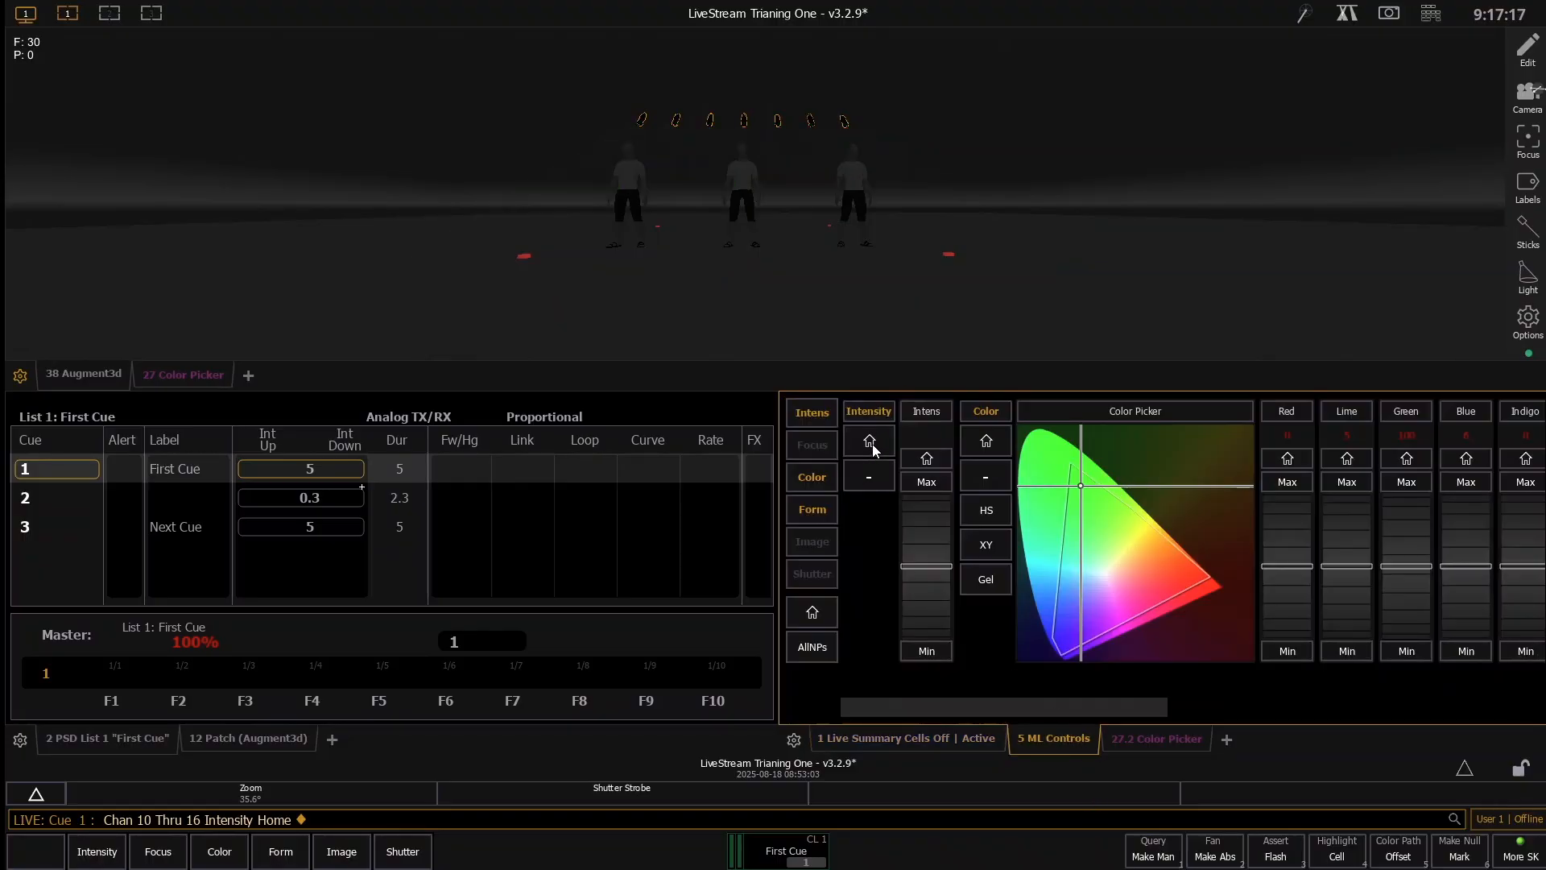
{"action": "left_click", "coordinate": [927, 488]}
{"action": "left_click", "coordinate": [936, 657]}
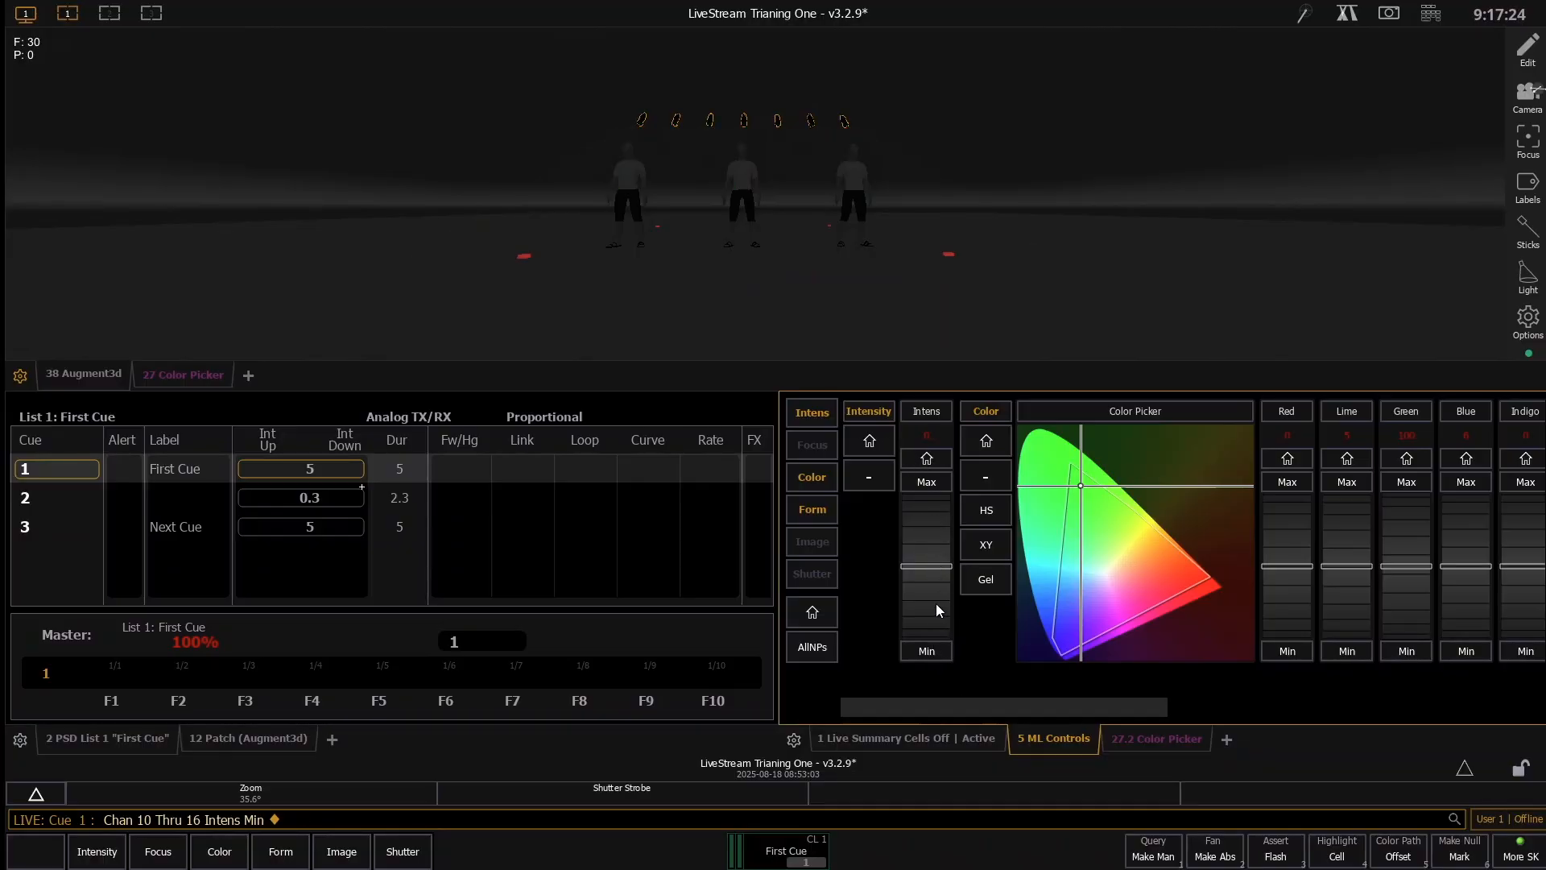
{"action": "left_click", "coordinate": [926, 459]}
{"action": "scroll", "coordinate": [922, 510], "scroll_direction": "up", "scroll_amount": 5}
{"action": "scroll", "coordinate": [922, 510], "scroll_direction": "up", "scroll_amount": 9}
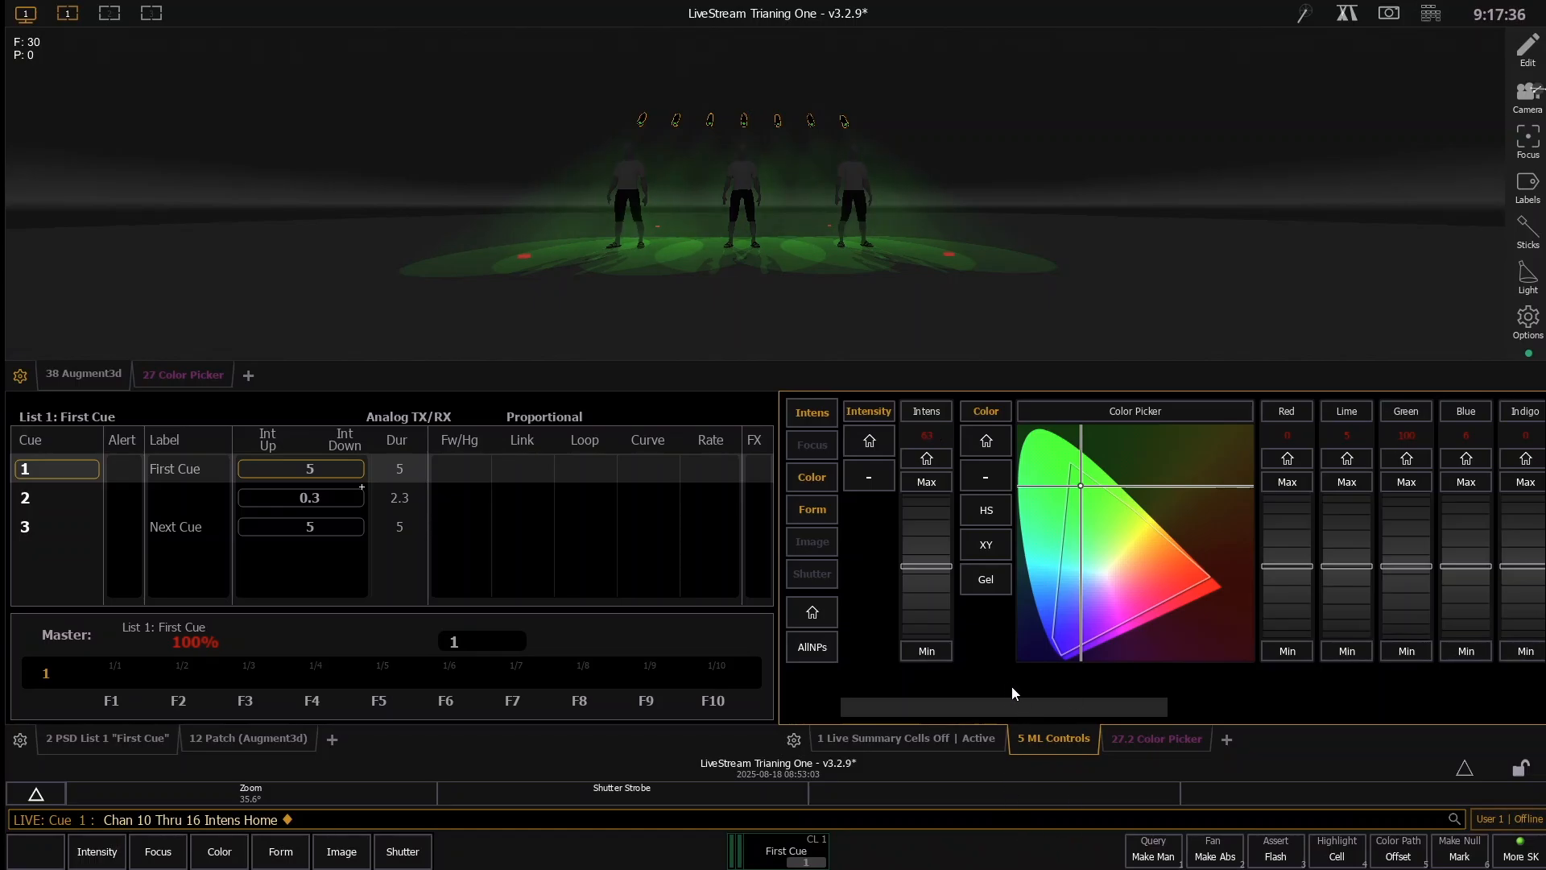
- Home the color of channels 10 through 16, and collapse and re-expand the color controls
{"action": "left_click", "coordinate": [821, 475]}
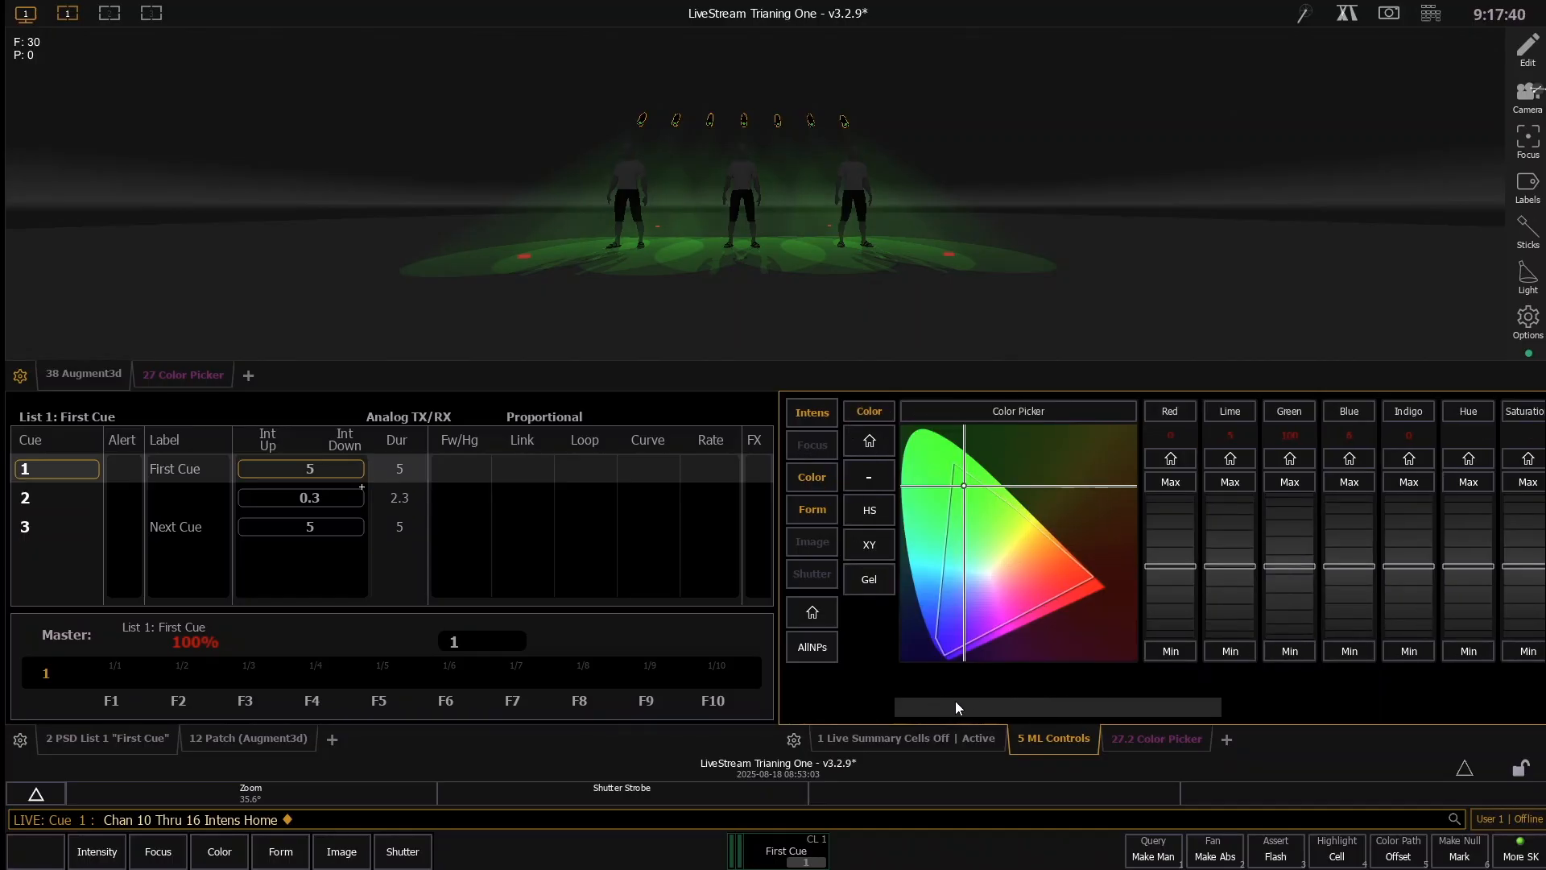
{"action": "mouse_move", "coordinate": [1003, 703]}
{"action": "left_mouse_down"}
{"action": "mouse_move", "coordinate": [869, 710]}
{"action": "mouse_move", "coordinate": [1437, 712]}
{"action": "mouse_move", "coordinate": [996, 717]}
{"action": "left_mouse_up"}
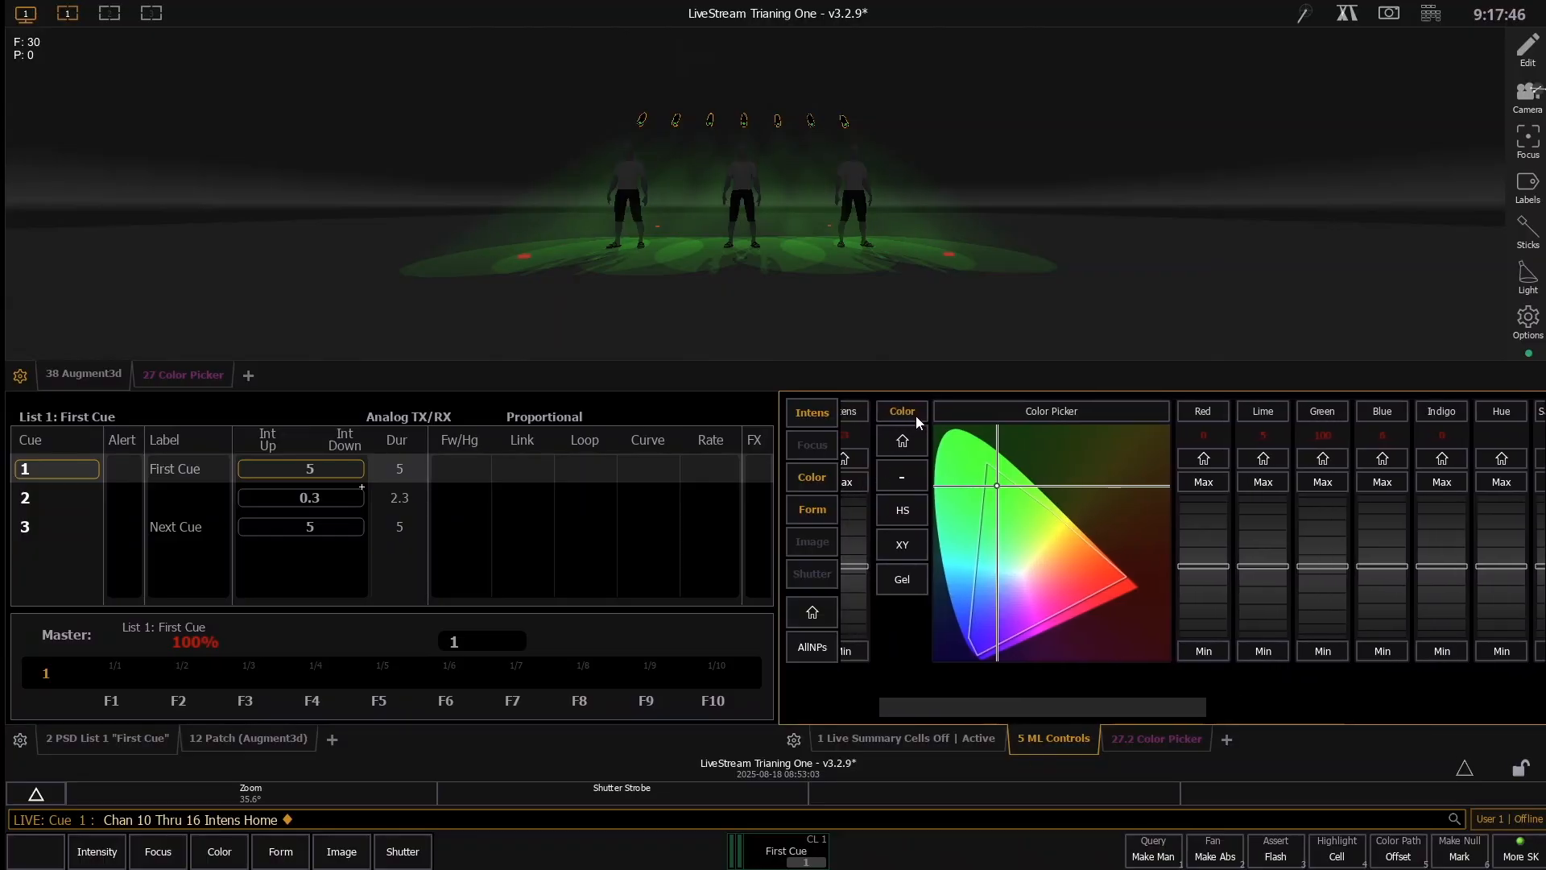
{"action": "left_click", "coordinate": [906, 441]}
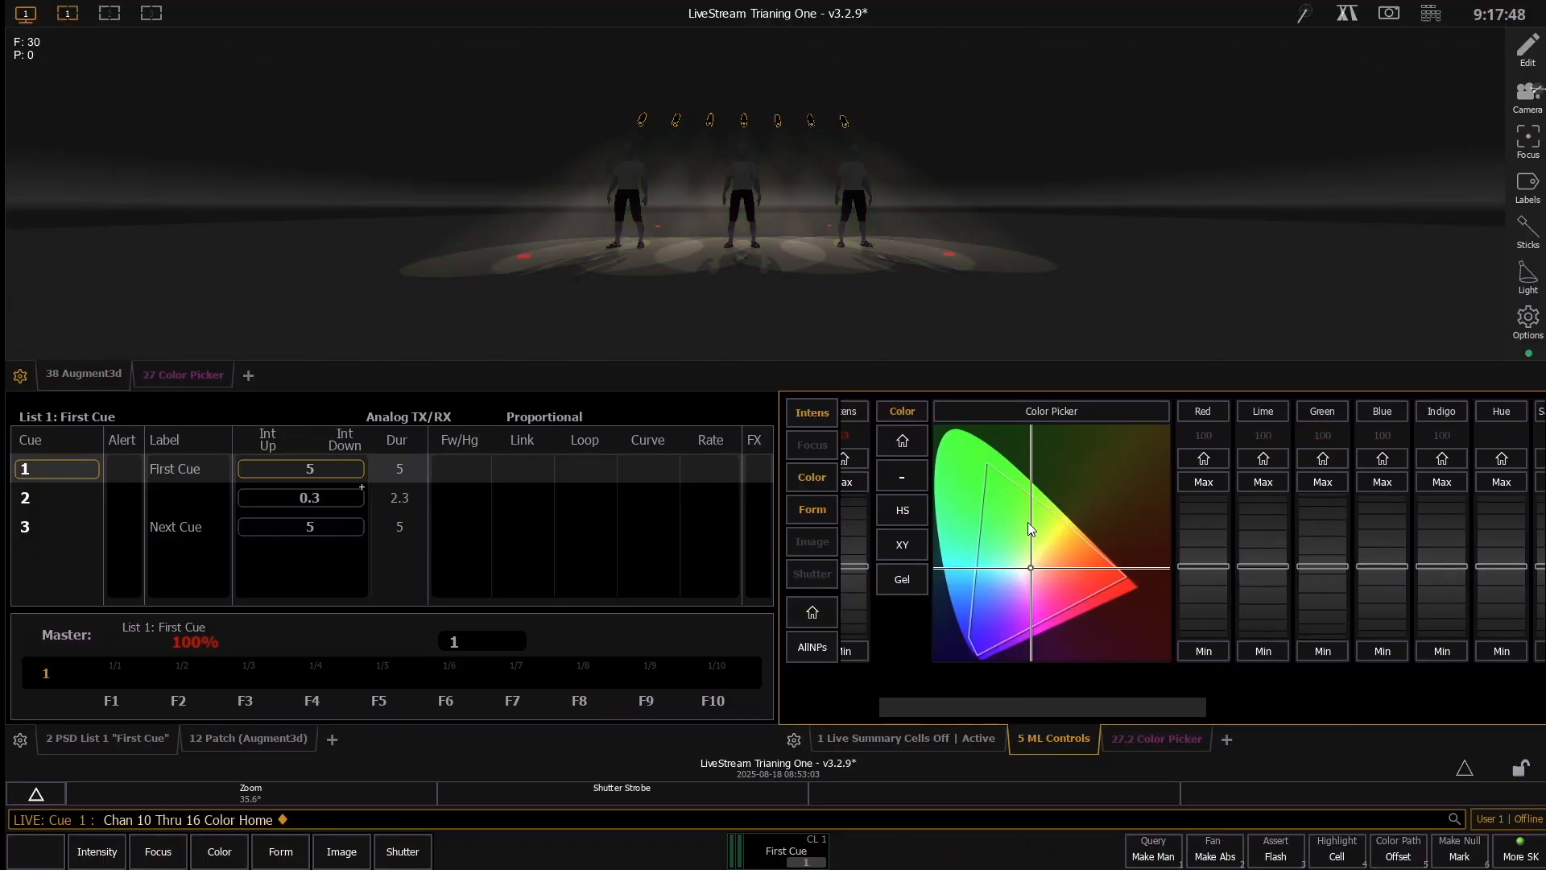
{"action": "left_click", "coordinate": [907, 475]}
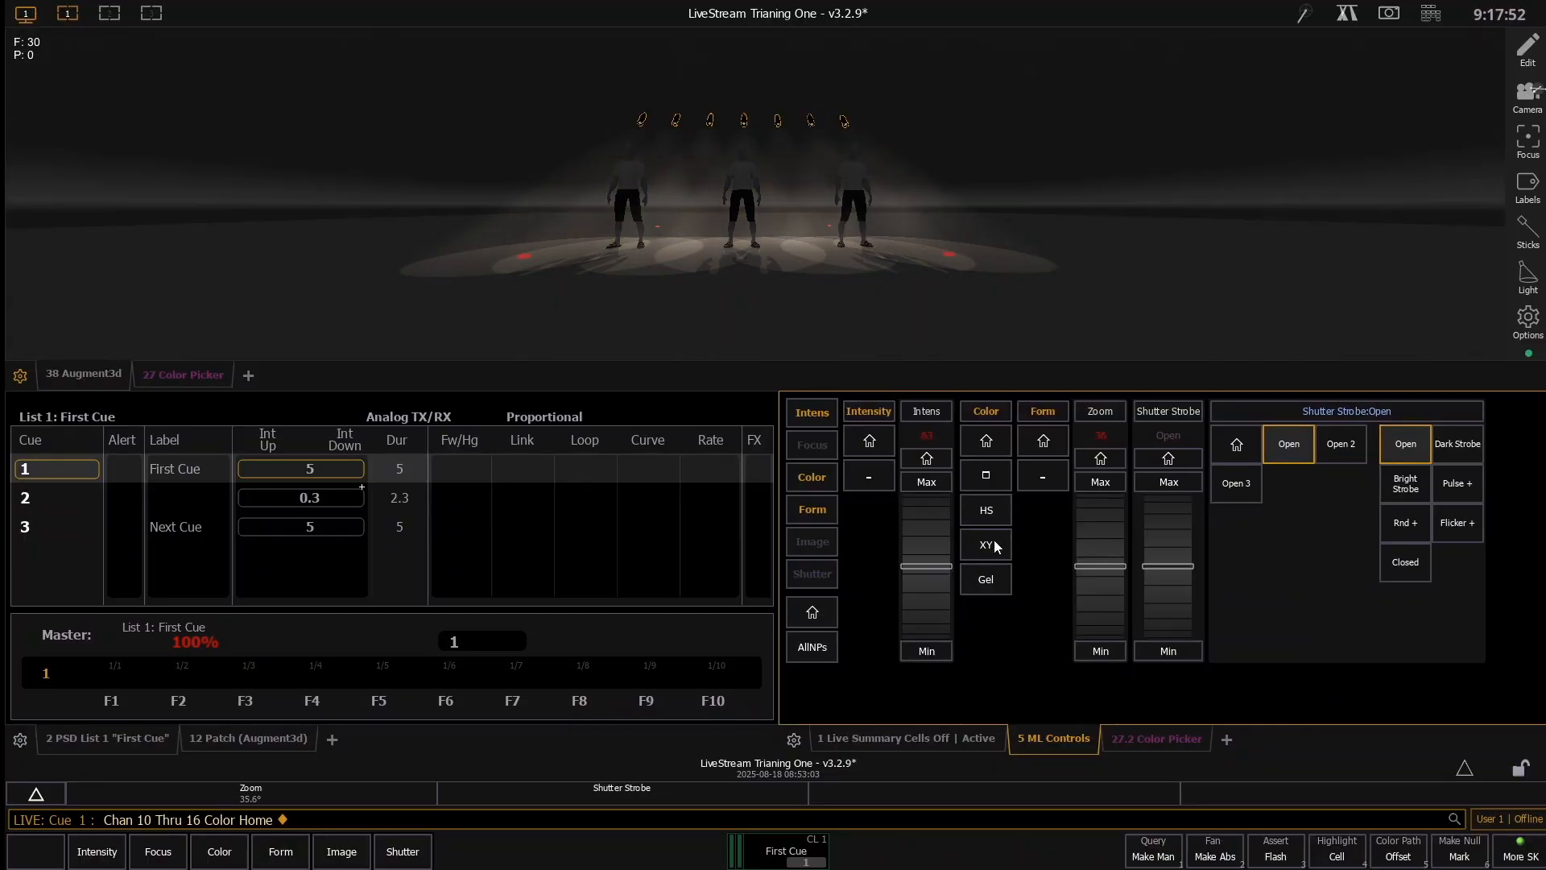
{"action": "left_click", "coordinate": [988, 477]}
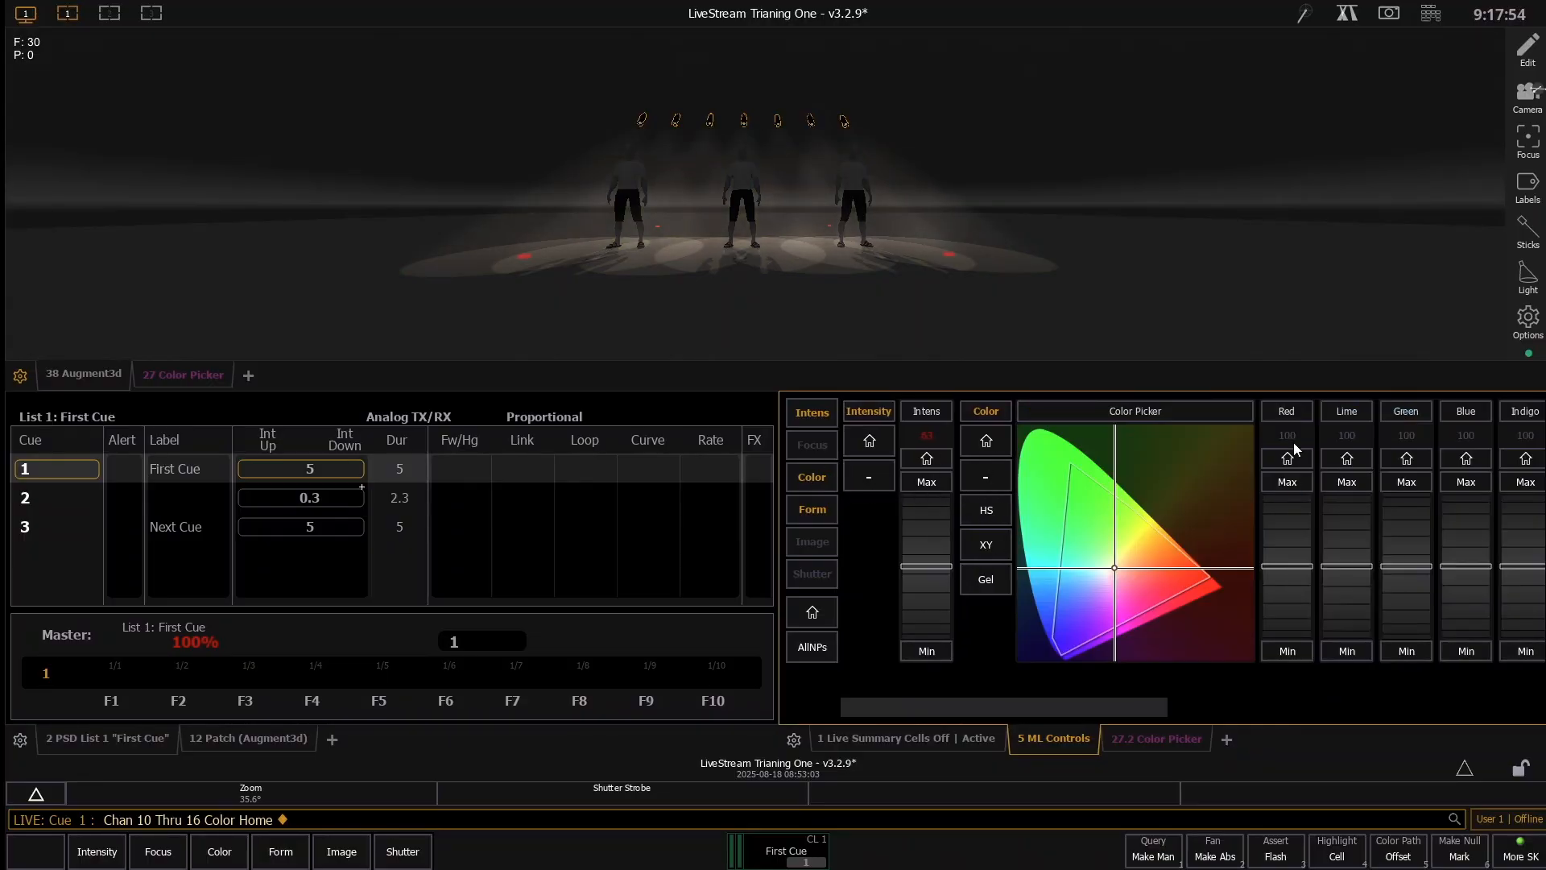
- Cycle through the color picker modes, return to hue/saturation, and try near-white before picking a deep blue for channels 10 through 16
{"action": "left_click", "coordinate": [992, 514]}
{"action": "left_click", "coordinate": [997, 546]}
{"action": "left_click", "coordinate": [1002, 583]}
{"action": "left_click", "coordinate": [985, 509]}
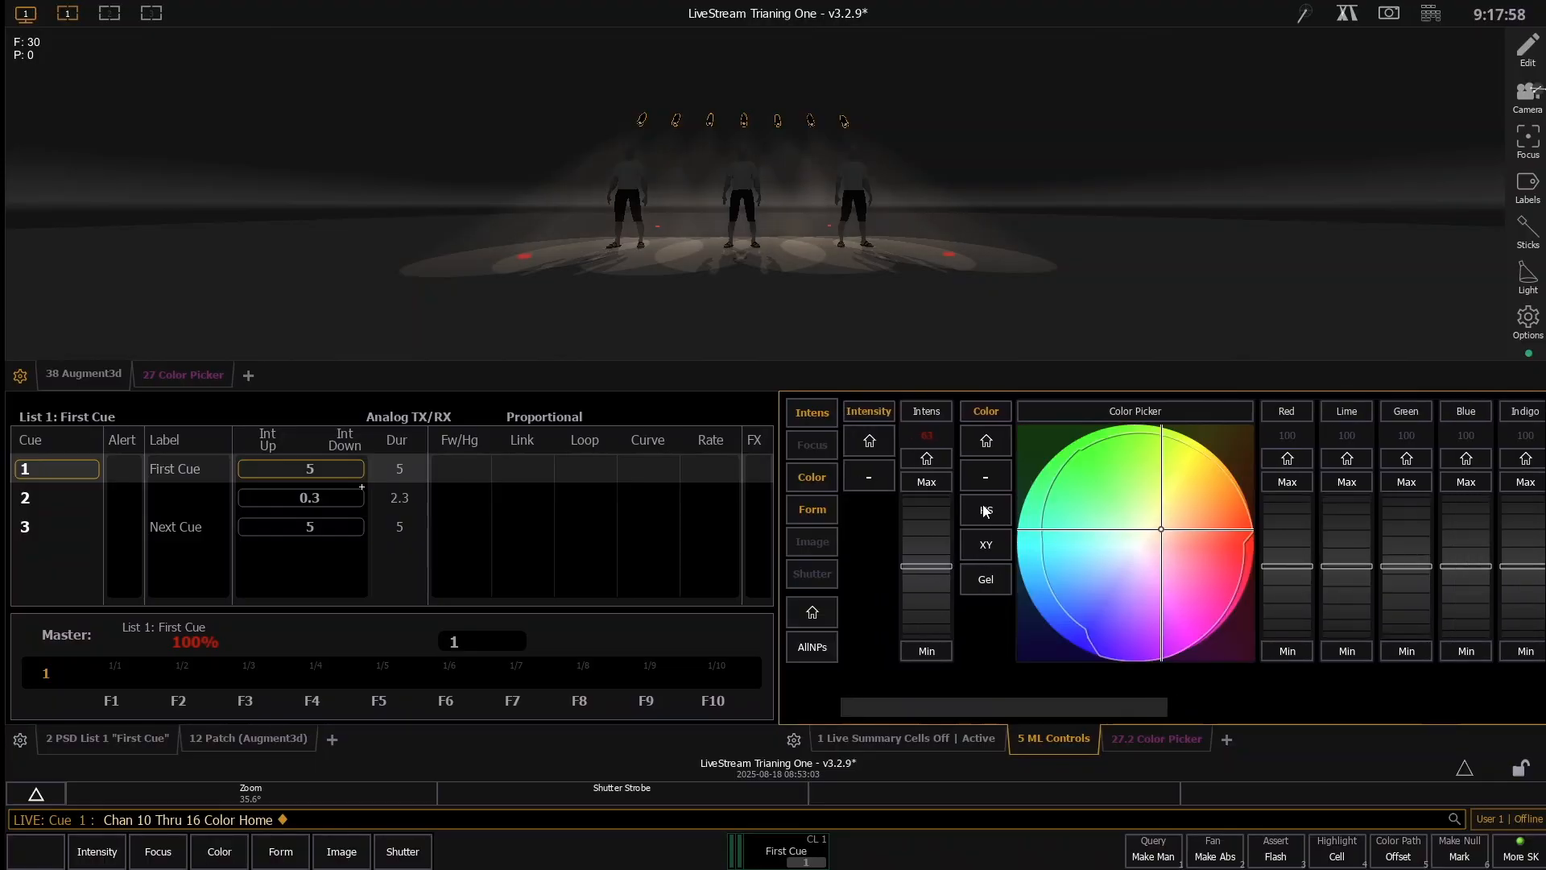
{"action": "left_click_drag", "start_coordinate": [1119, 454], "coordinate": [1135, 550]}
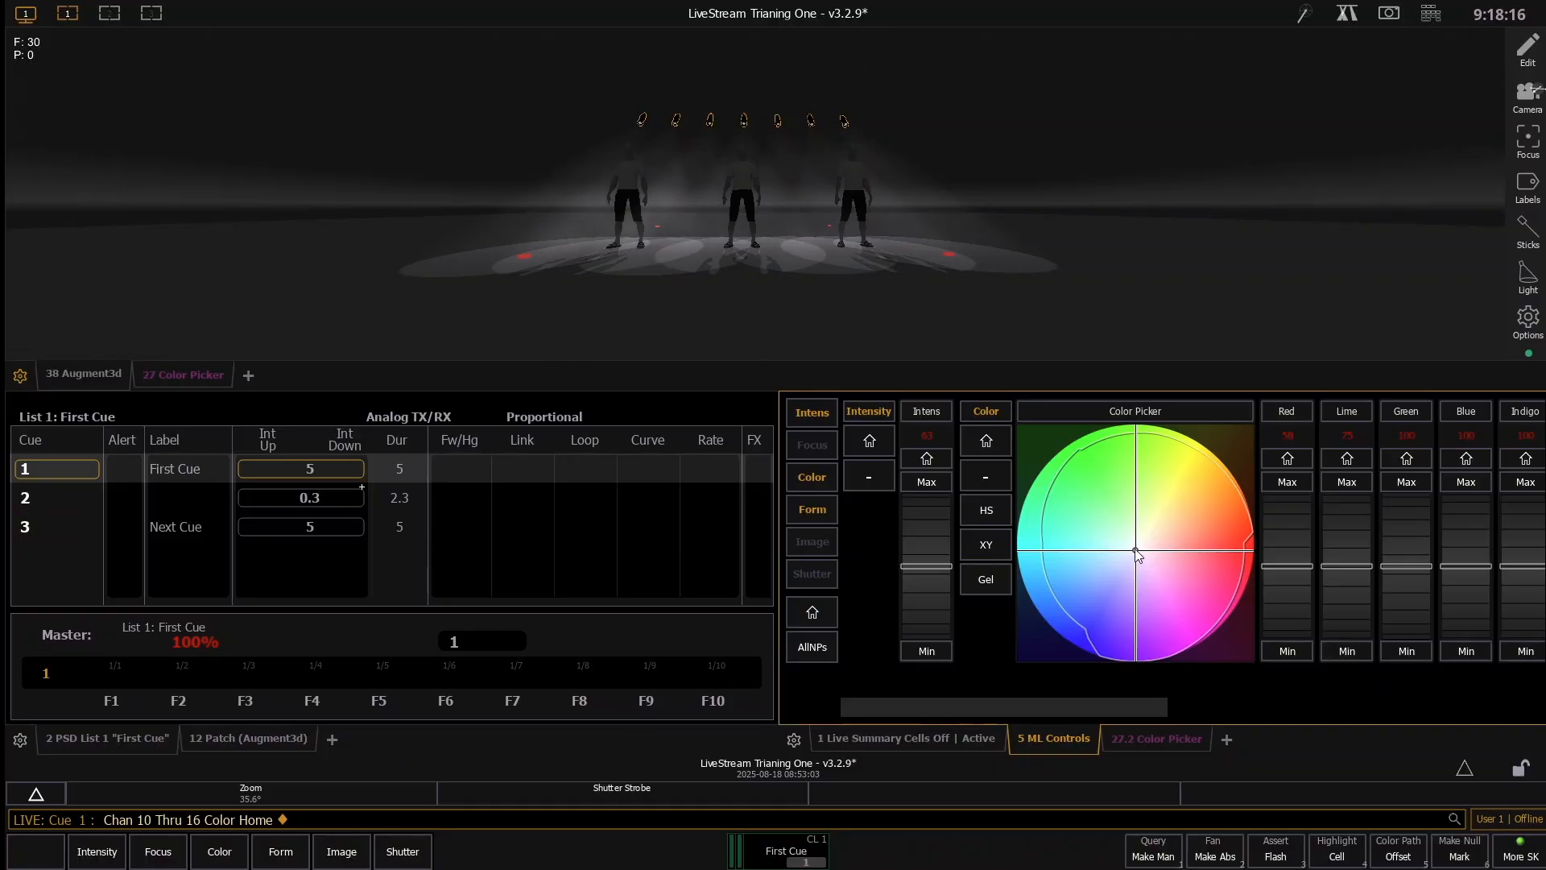
{"action": "left_click_drag", "start_coordinate": [1135, 552], "coordinate": [1080, 622]}
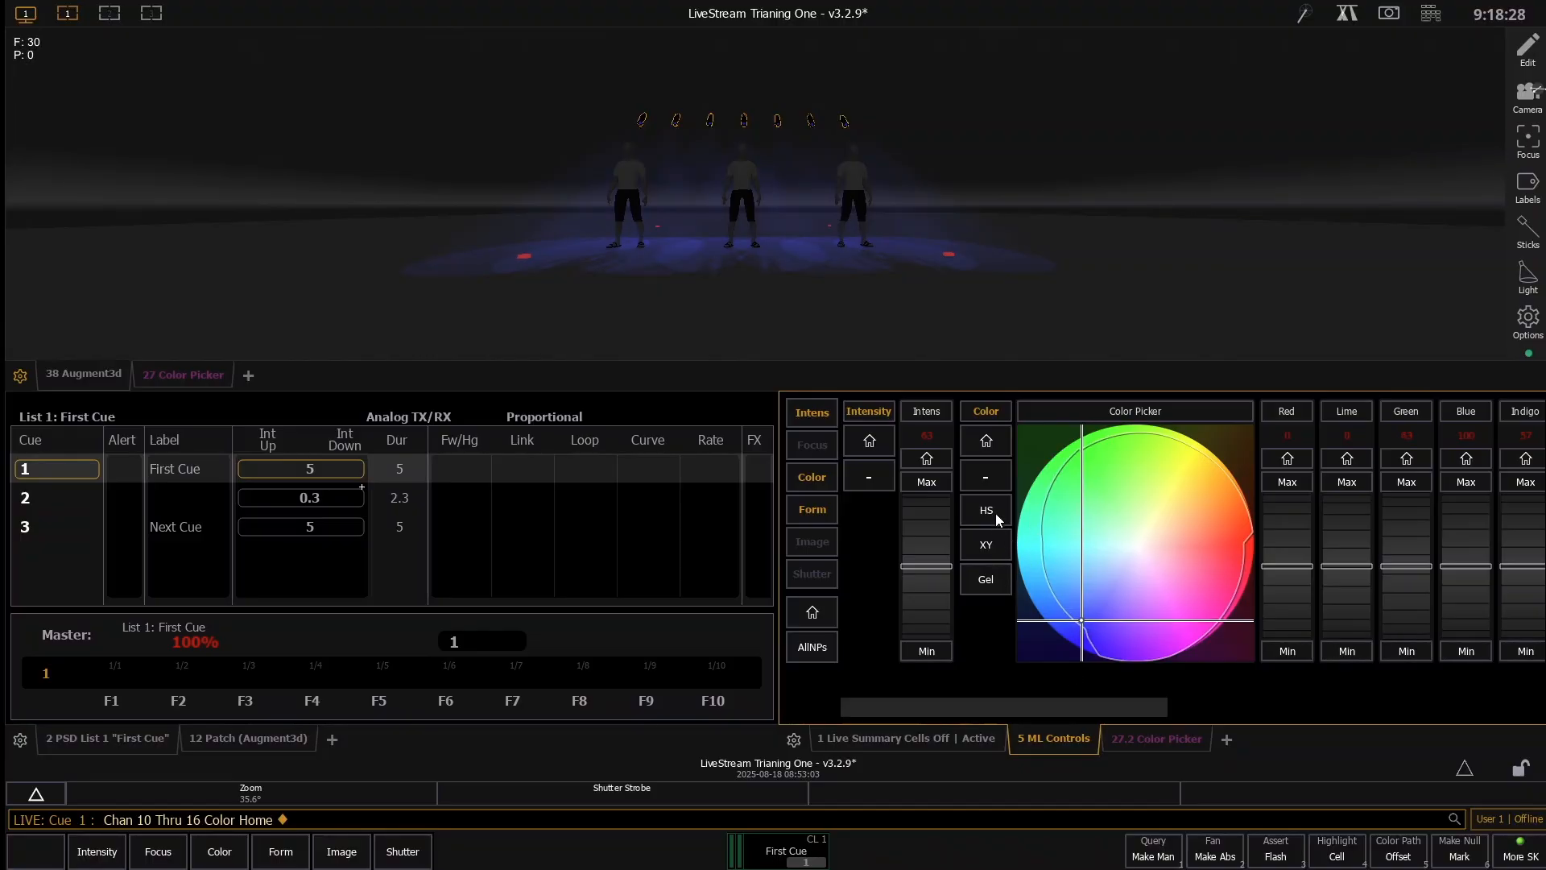
- View the XY and gel modes of the color picker and display the Lee gel library
{"action": "left_click", "coordinate": [991, 546]}
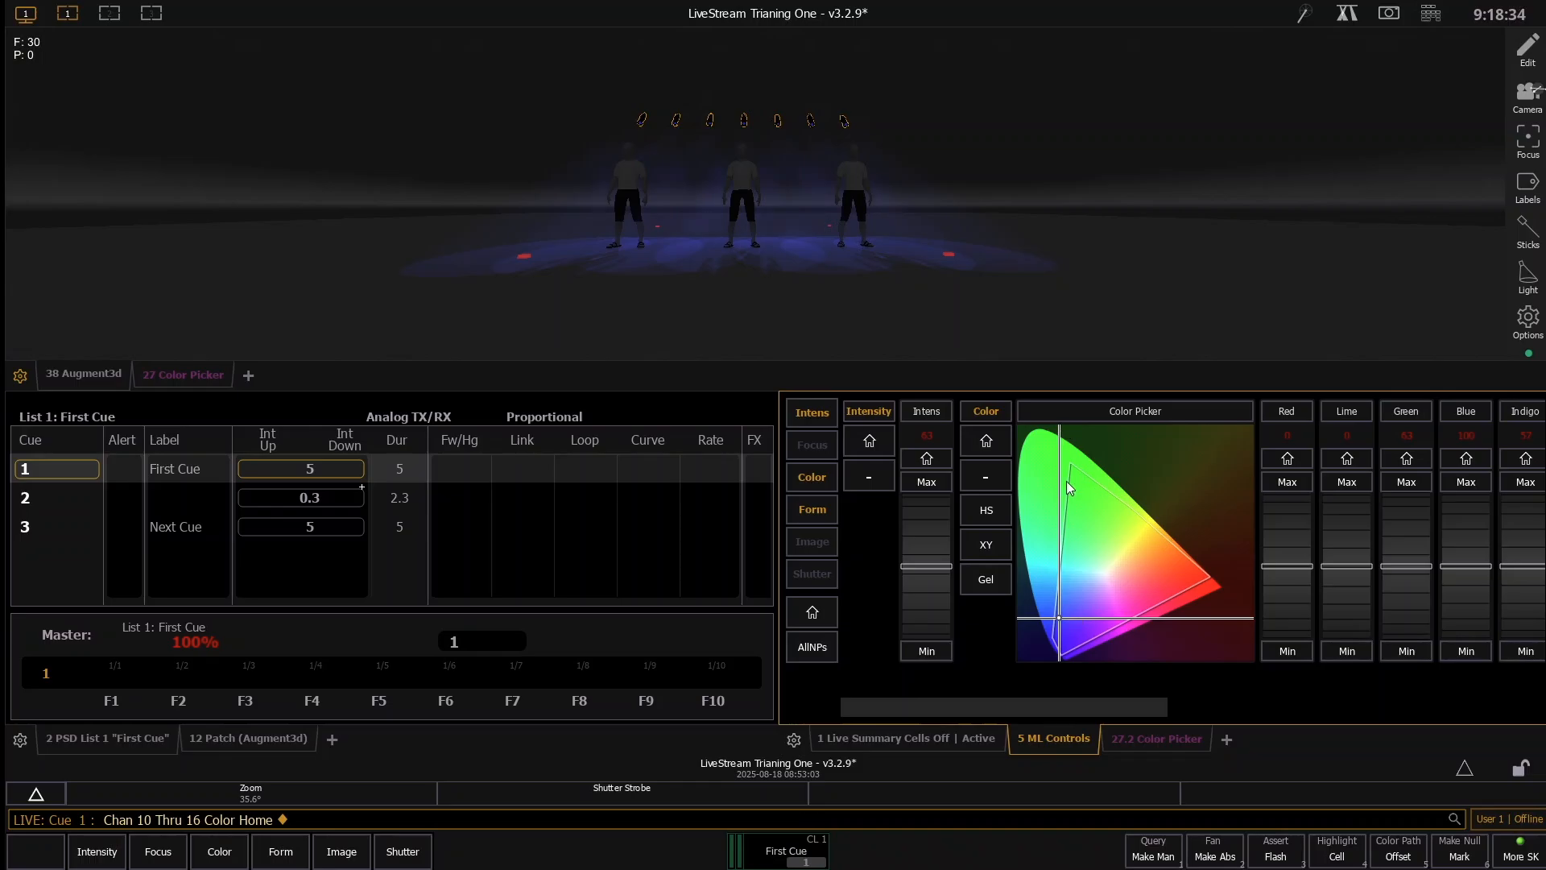
{"action": "left_click", "coordinate": [991, 580]}
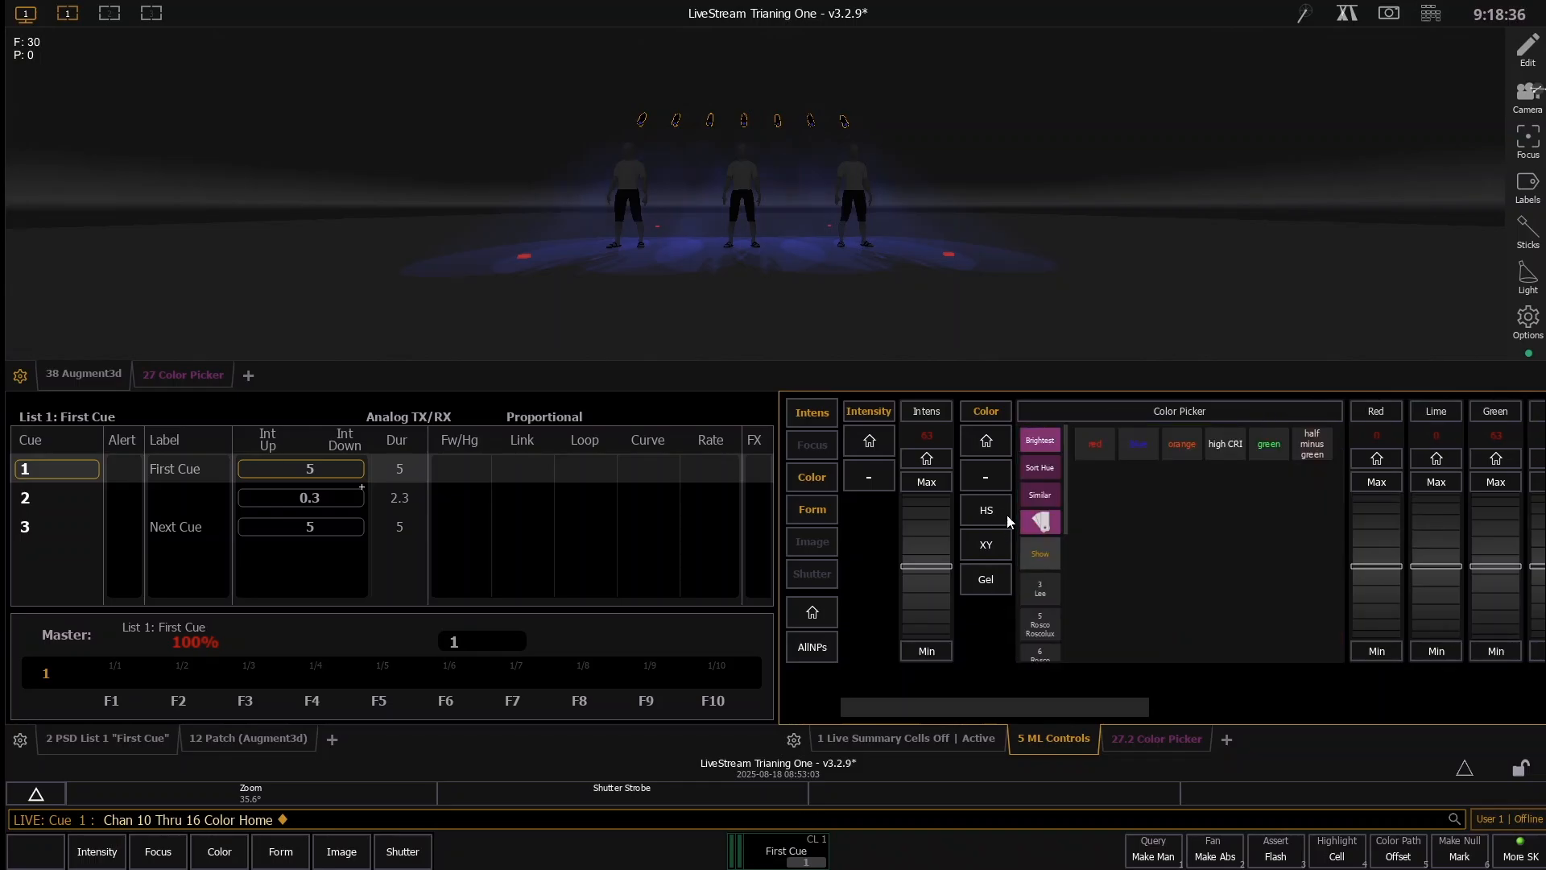
{"action": "left_click", "coordinate": [1041, 595]}
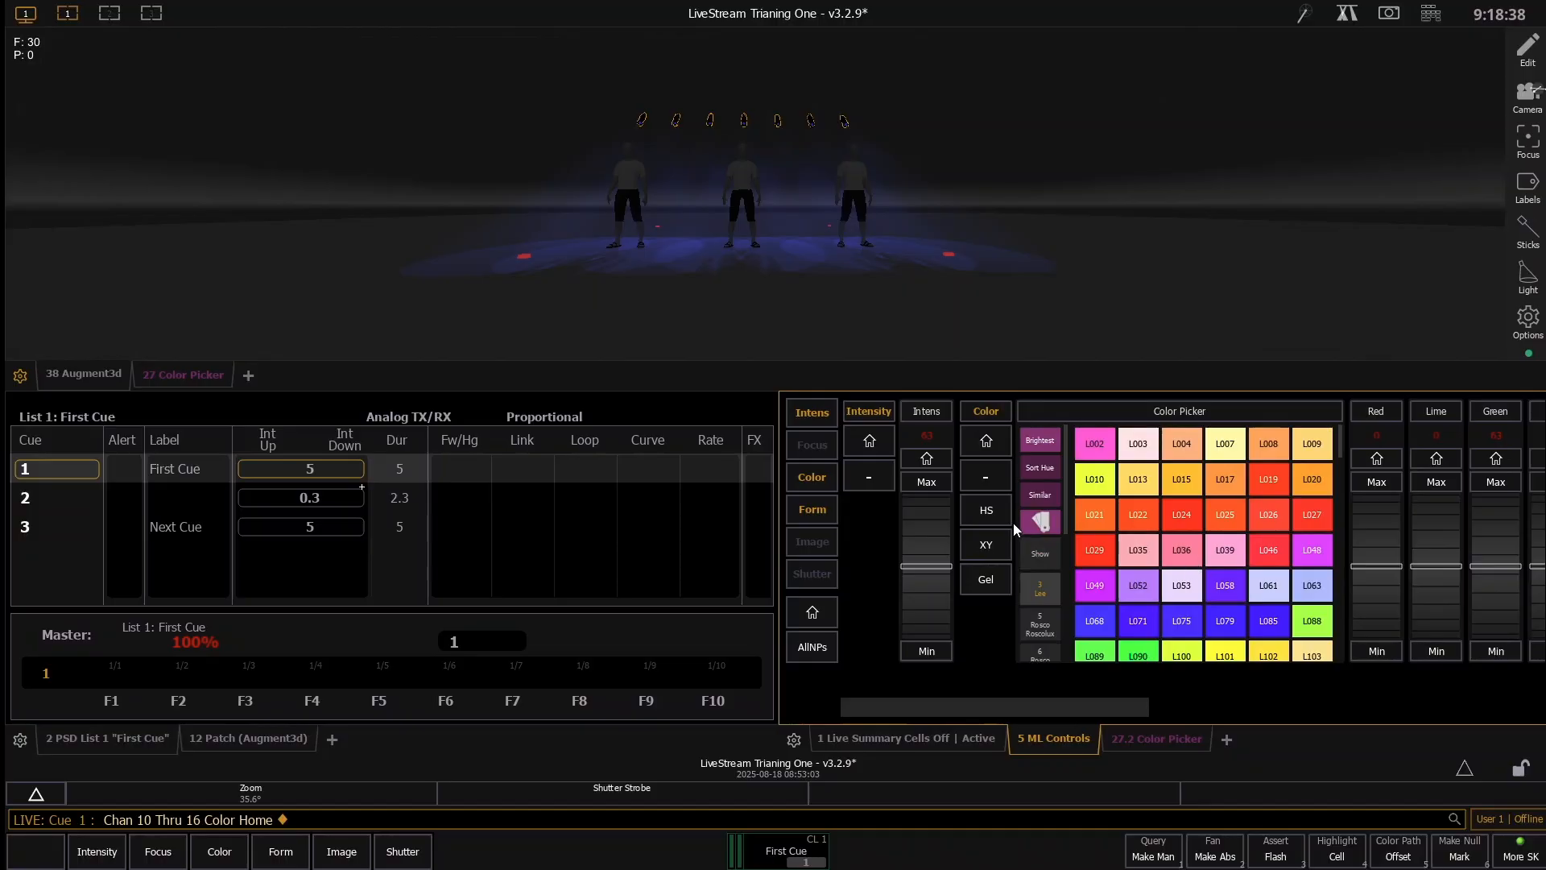
- Switch the color picker to XY mode and review the individual emitter, hue, saturation and cooling fan controls for channels 10 through 16
{"action": "left_click", "coordinate": [997, 539]}
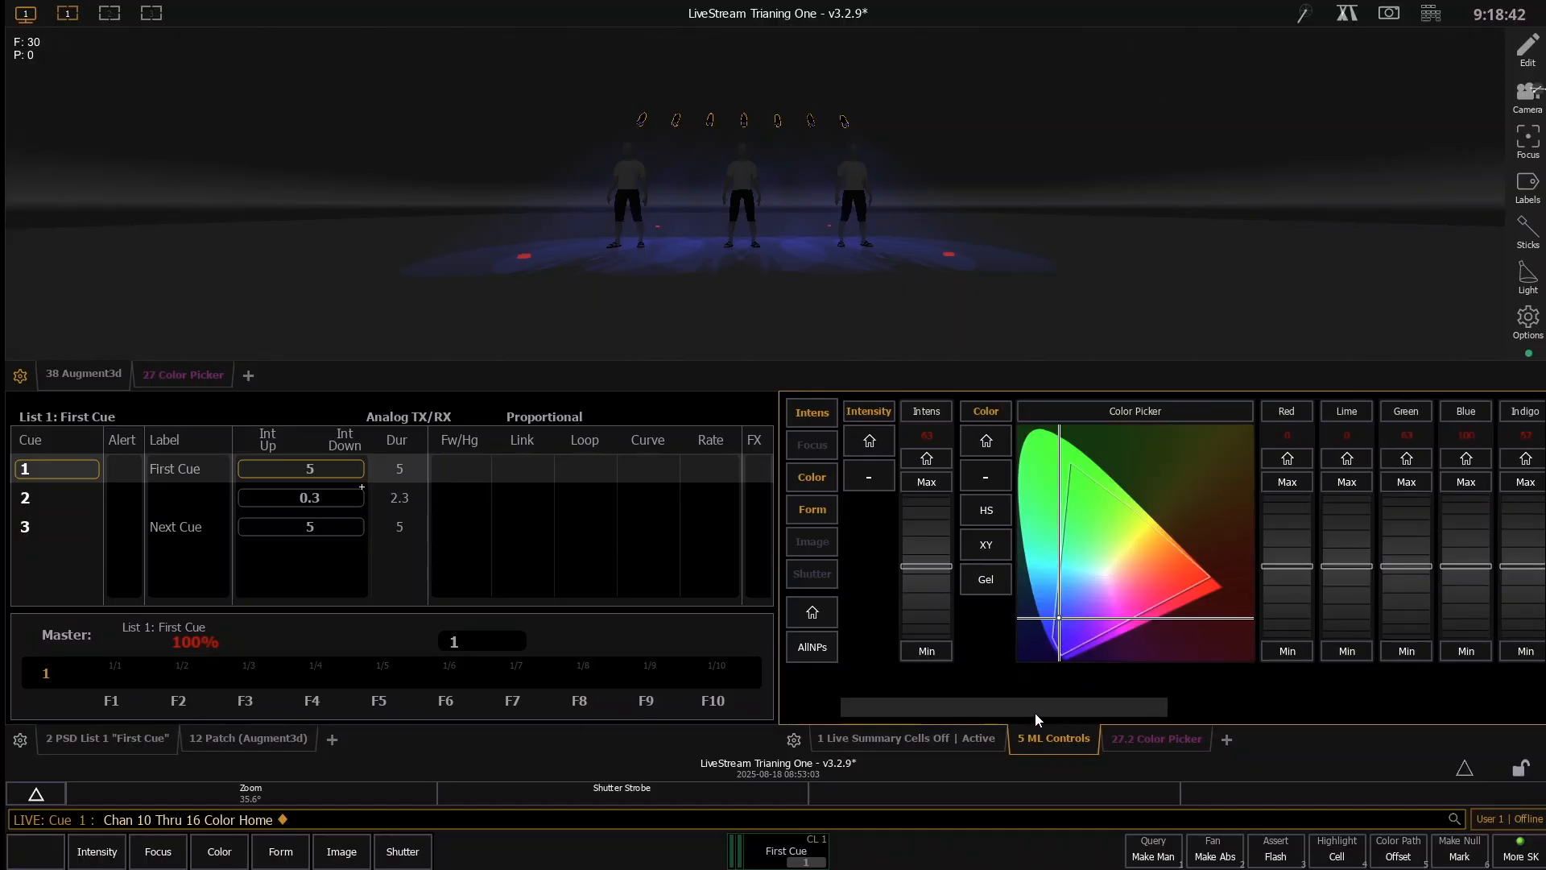
{"action": "left_click_drag", "start_coordinate": [1036, 713], "coordinate": [1225, 680]}
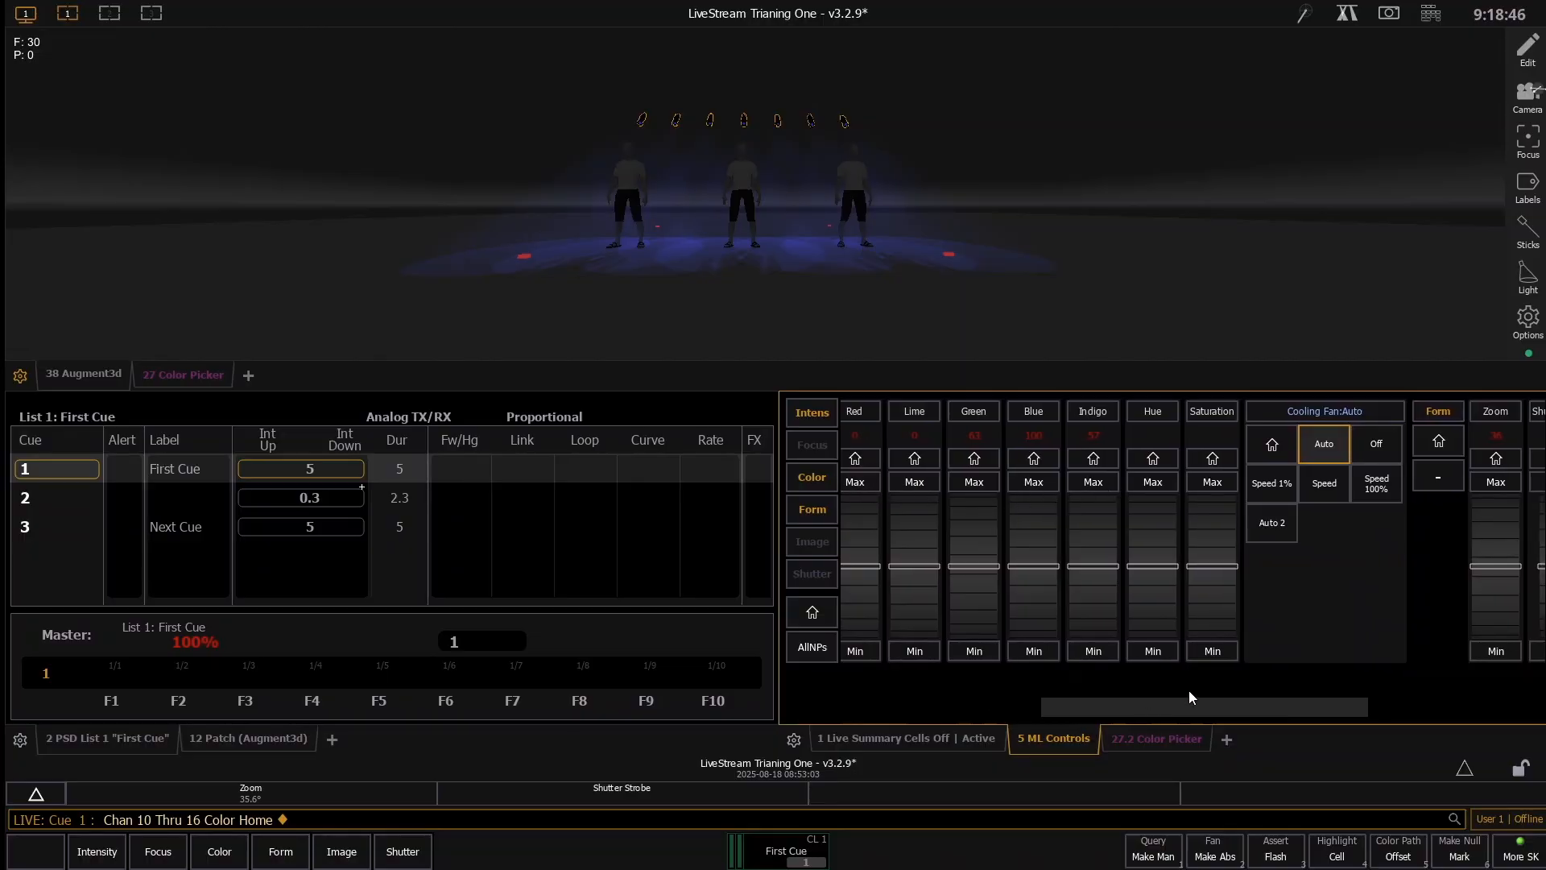
{"action": "left_click_drag", "start_coordinate": [1184, 705], "coordinate": [1106, 670]}
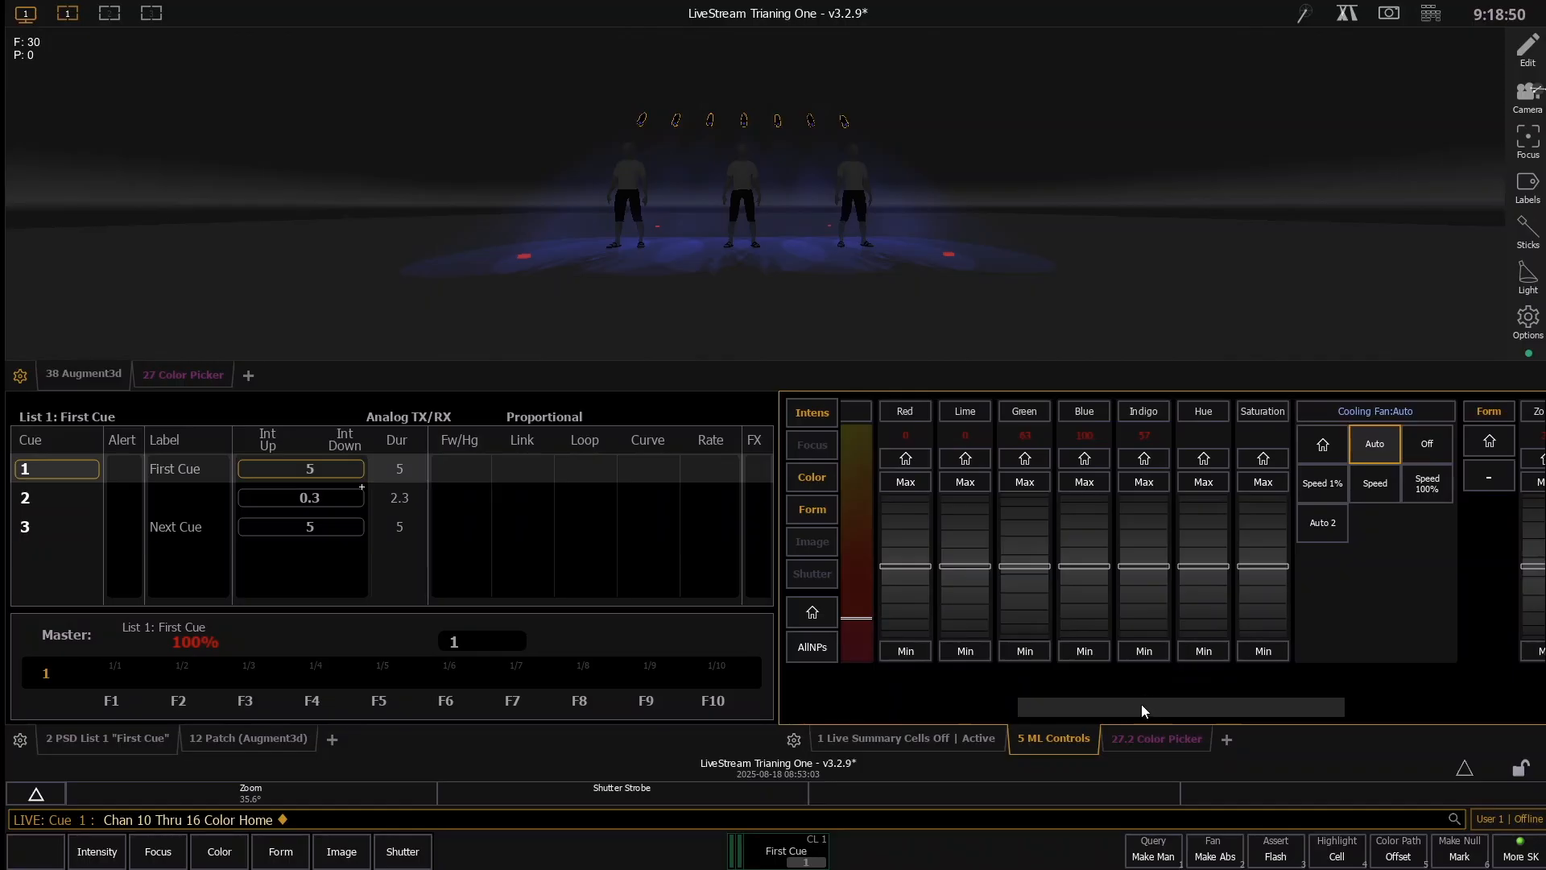
{"action": "left_click_drag", "start_coordinate": [1142, 704], "coordinate": [1155, 706]}
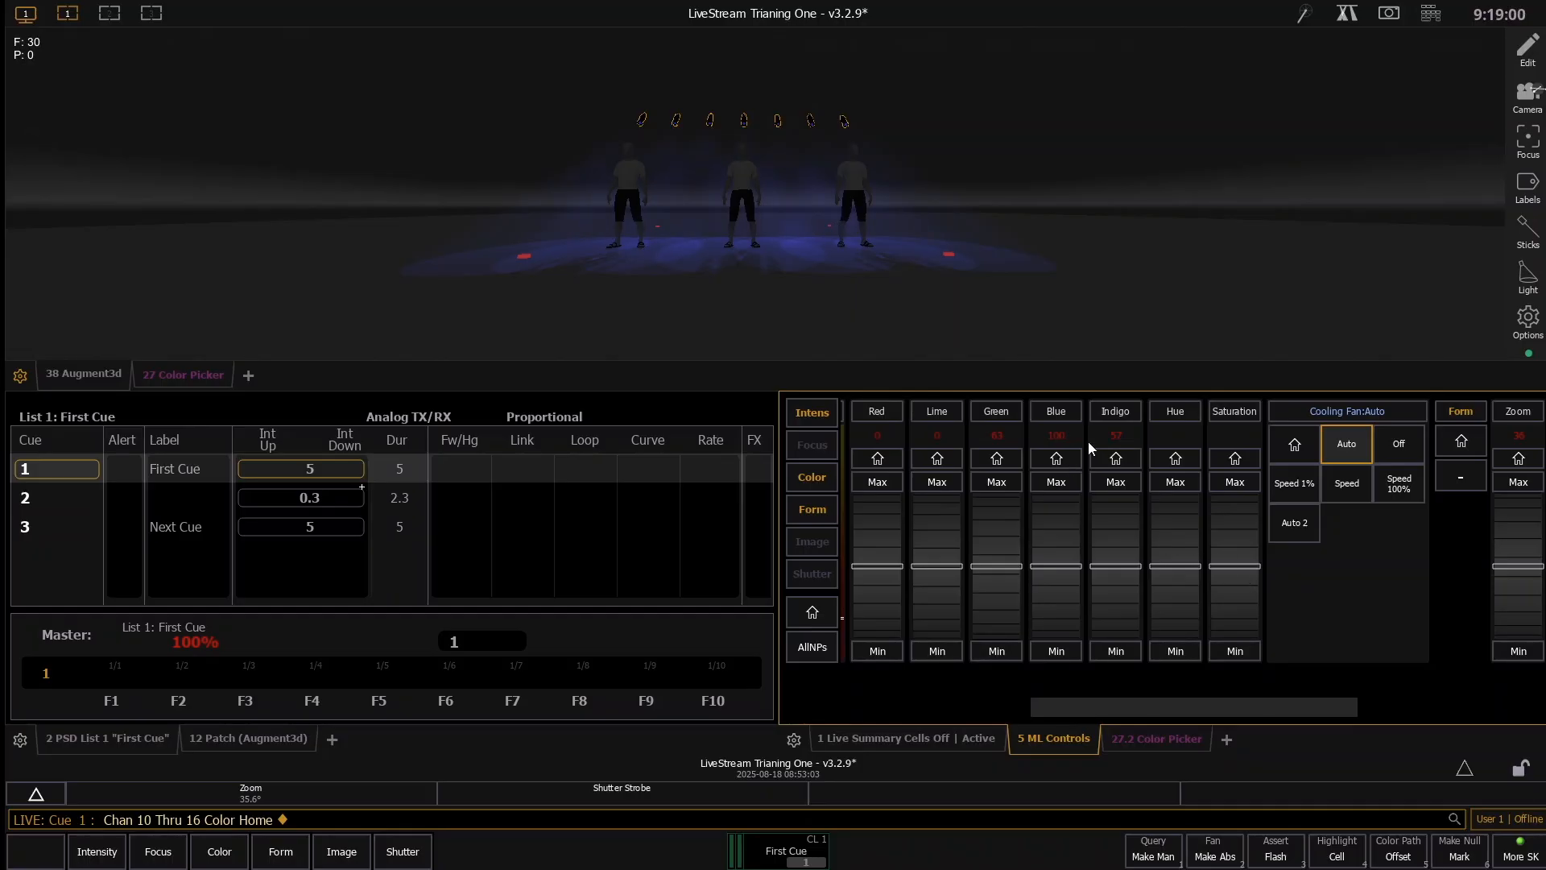
- Try shifting the hue of channels 10 through 16 through magenta, violet, green and cyan to blue
{"action": "scroll", "coordinate": [1176, 545], "scroll_direction": "up", "scroll_amount": 6}
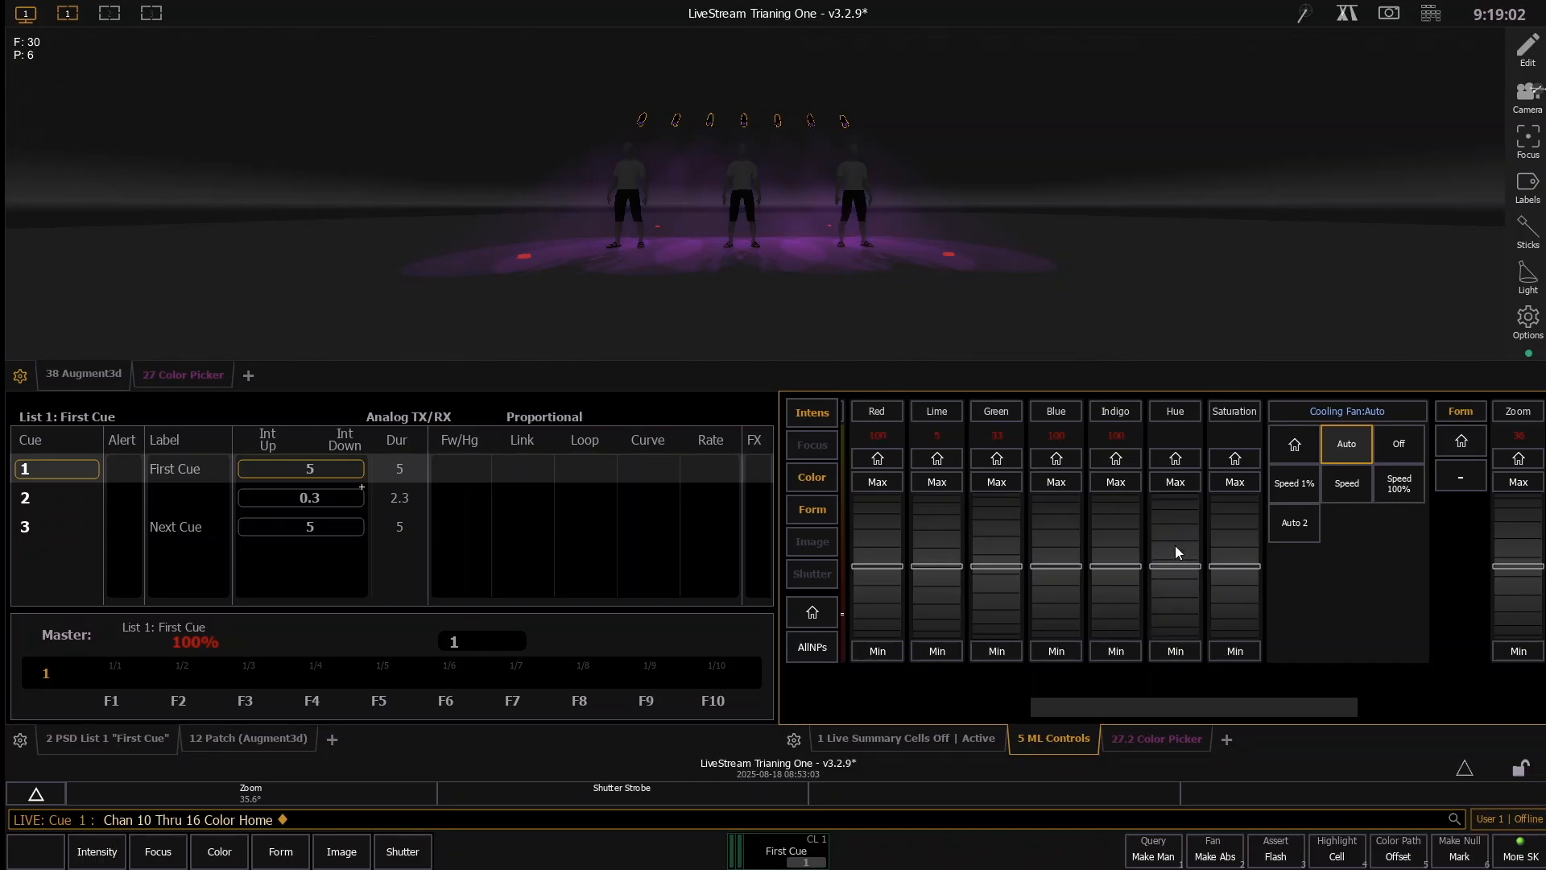
{"action": "scroll", "coordinate": [1176, 545], "scroll_direction": "down", "scroll_amount": 6}
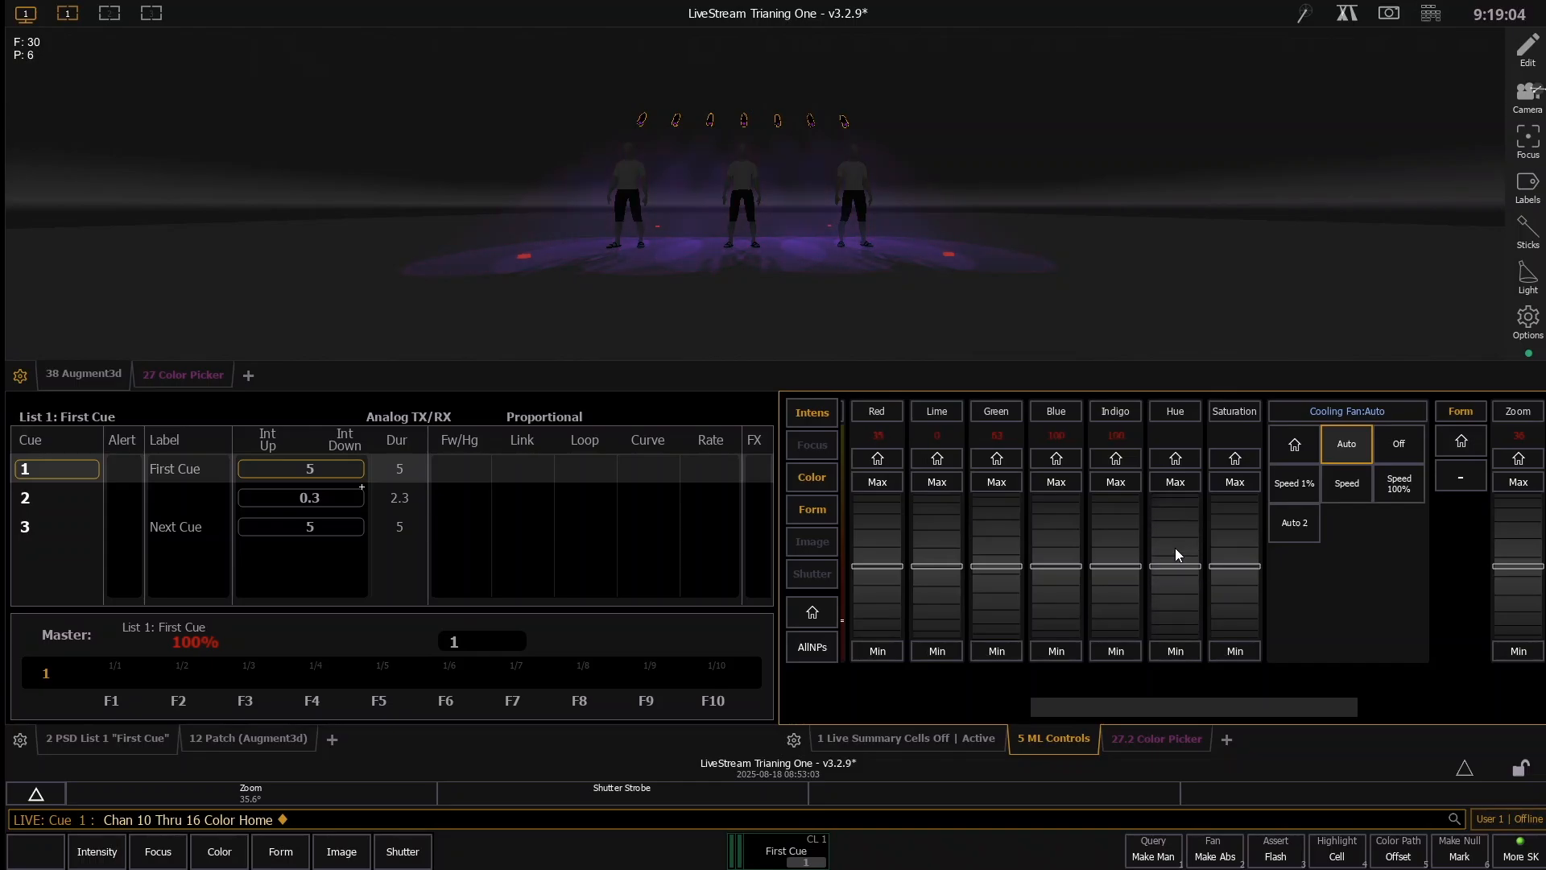
{"action": "scroll", "coordinate": [1177, 551], "scroll_direction": "down", "scroll_amount": 8}
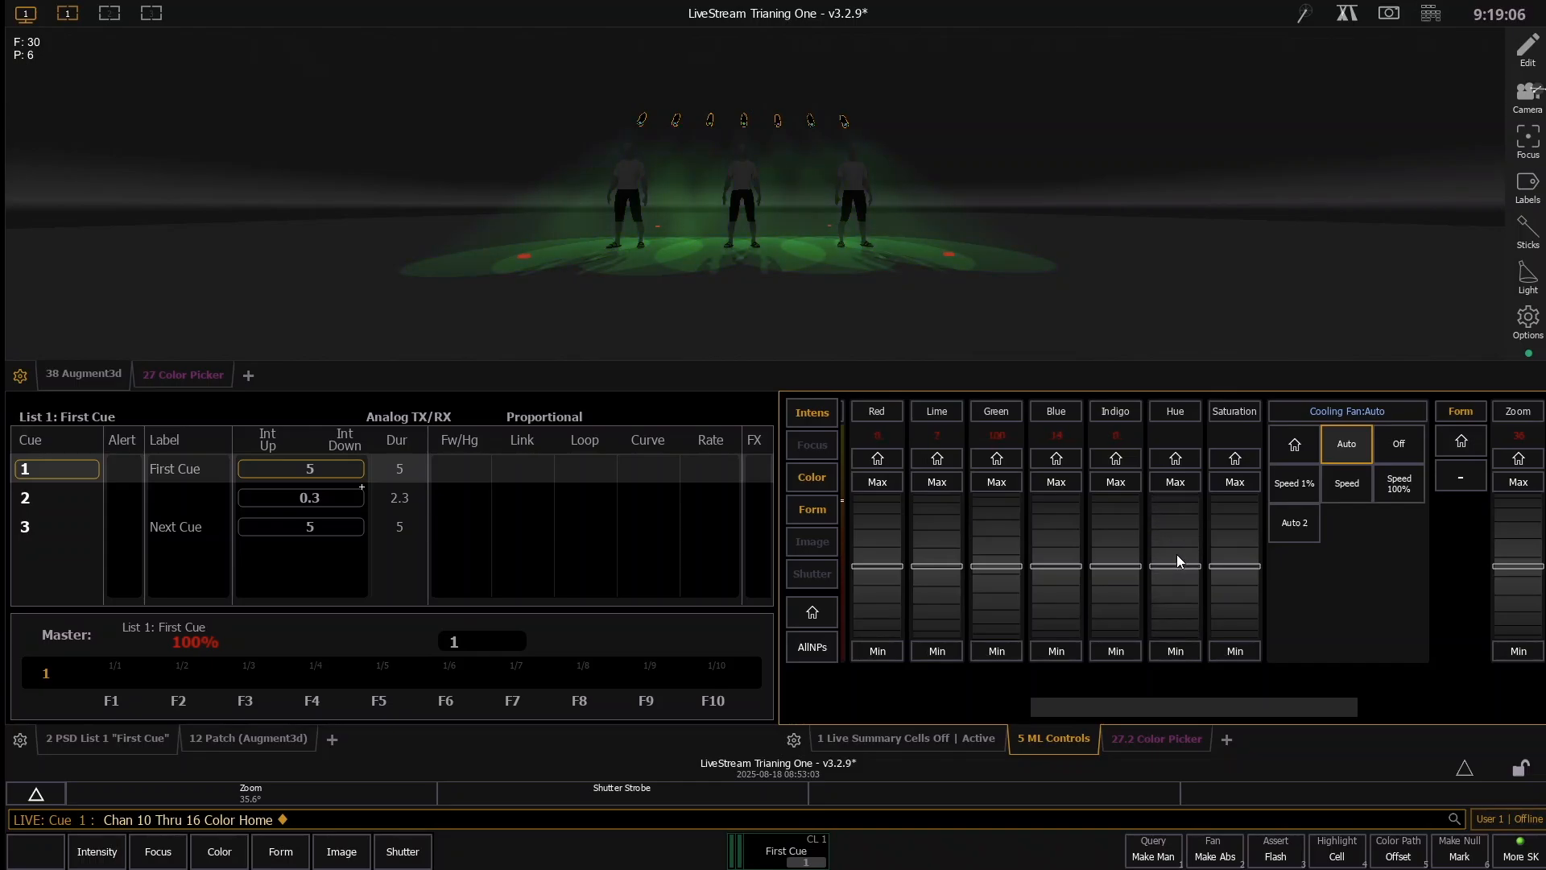
{"action": "scroll", "coordinate": [1175, 557], "scroll_direction": "up", "scroll_amount": 6}
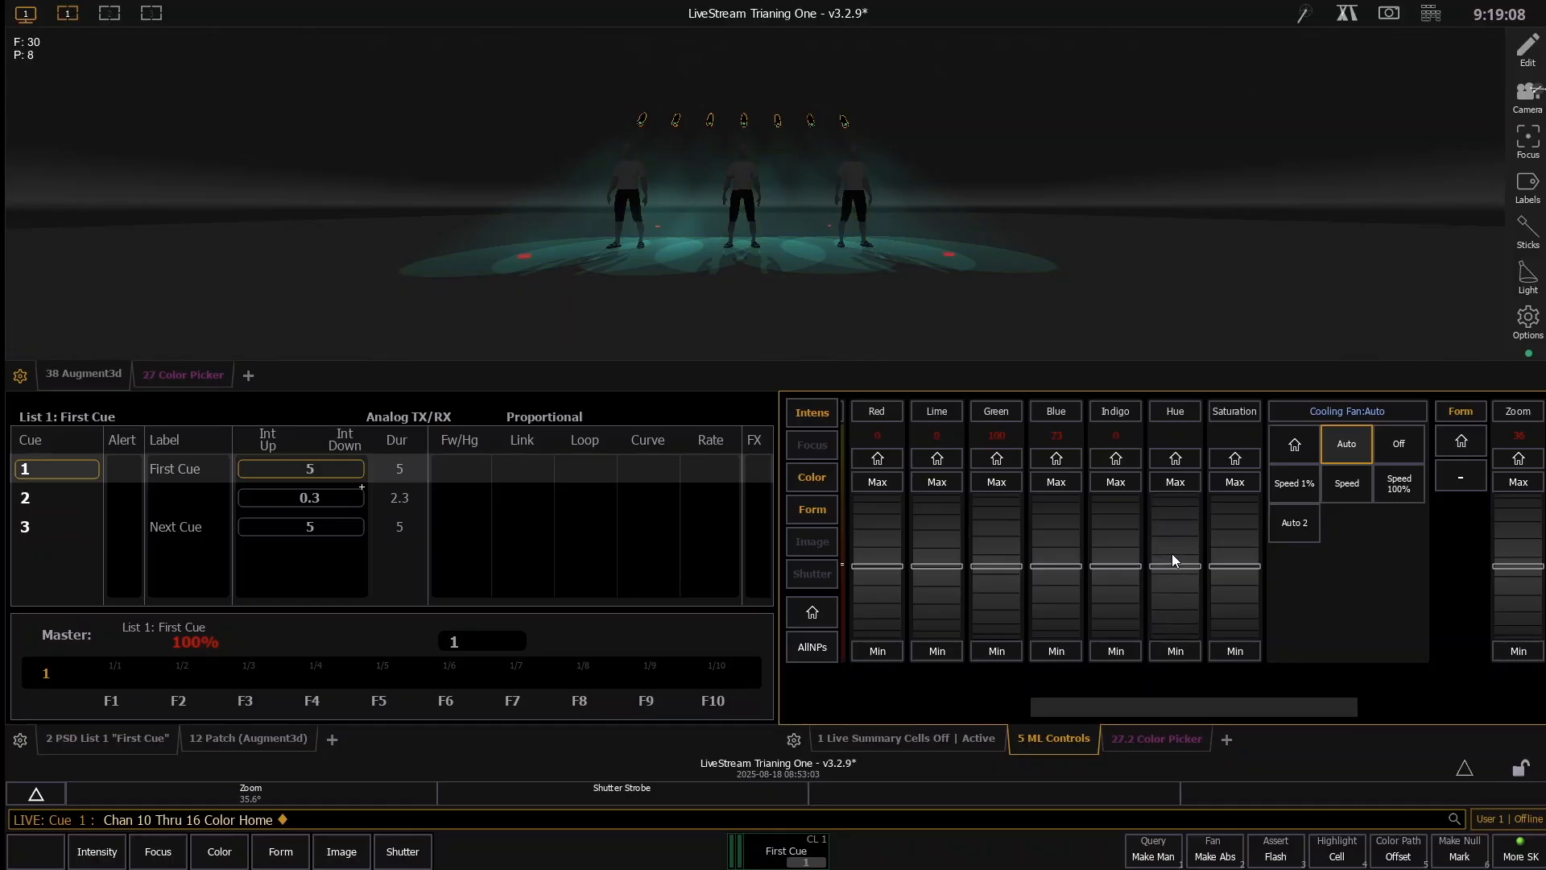
{"action": "scroll", "coordinate": [1172, 553], "scroll_direction": "up", "scroll_amount": 2}
- Switch the color picker to hue/saturation mode and rotate the hue of channels 10 through 16 through pink and red to green
{"action": "left_click_drag", "start_coordinate": [1226, 710], "coordinate": [1114, 663]}
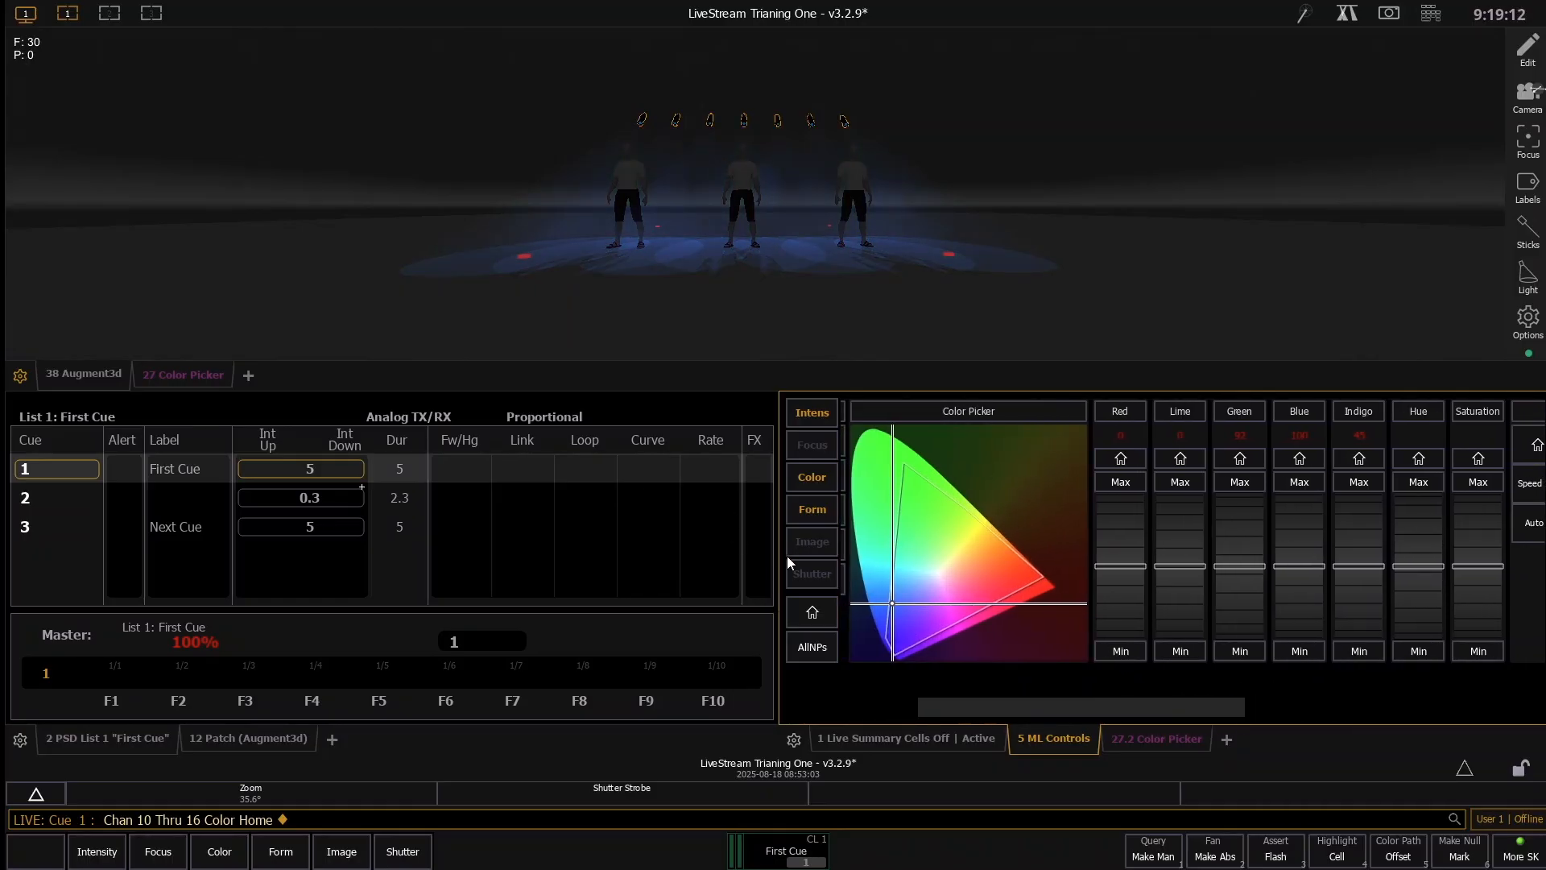
{"action": "mouse_move", "coordinate": [1032, 708]}
{"action": "left_mouse_down"}
{"action": "mouse_move", "coordinate": [989, 699]}
{"action": "mouse_move", "coordinate": [1050, 713]}
{"action": "left_mouse_up"}
{"action": "left_click", "coordinate": [920, 510]}
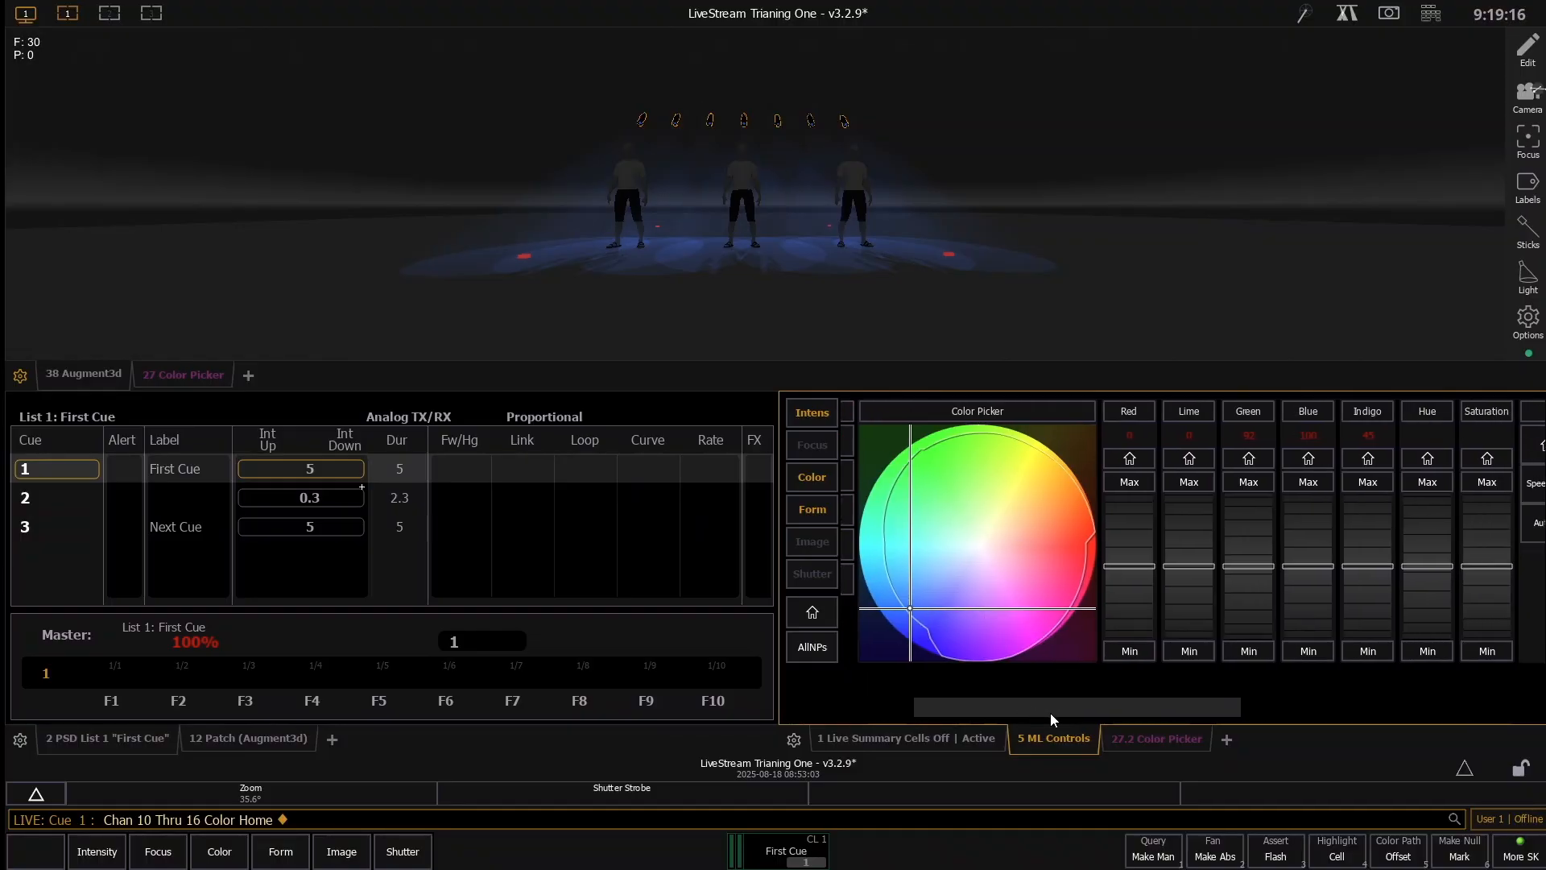
{"action": "scroll", "coordinate": [1440, 525], "scroll_direction": "up", "scroll_amount": 10}
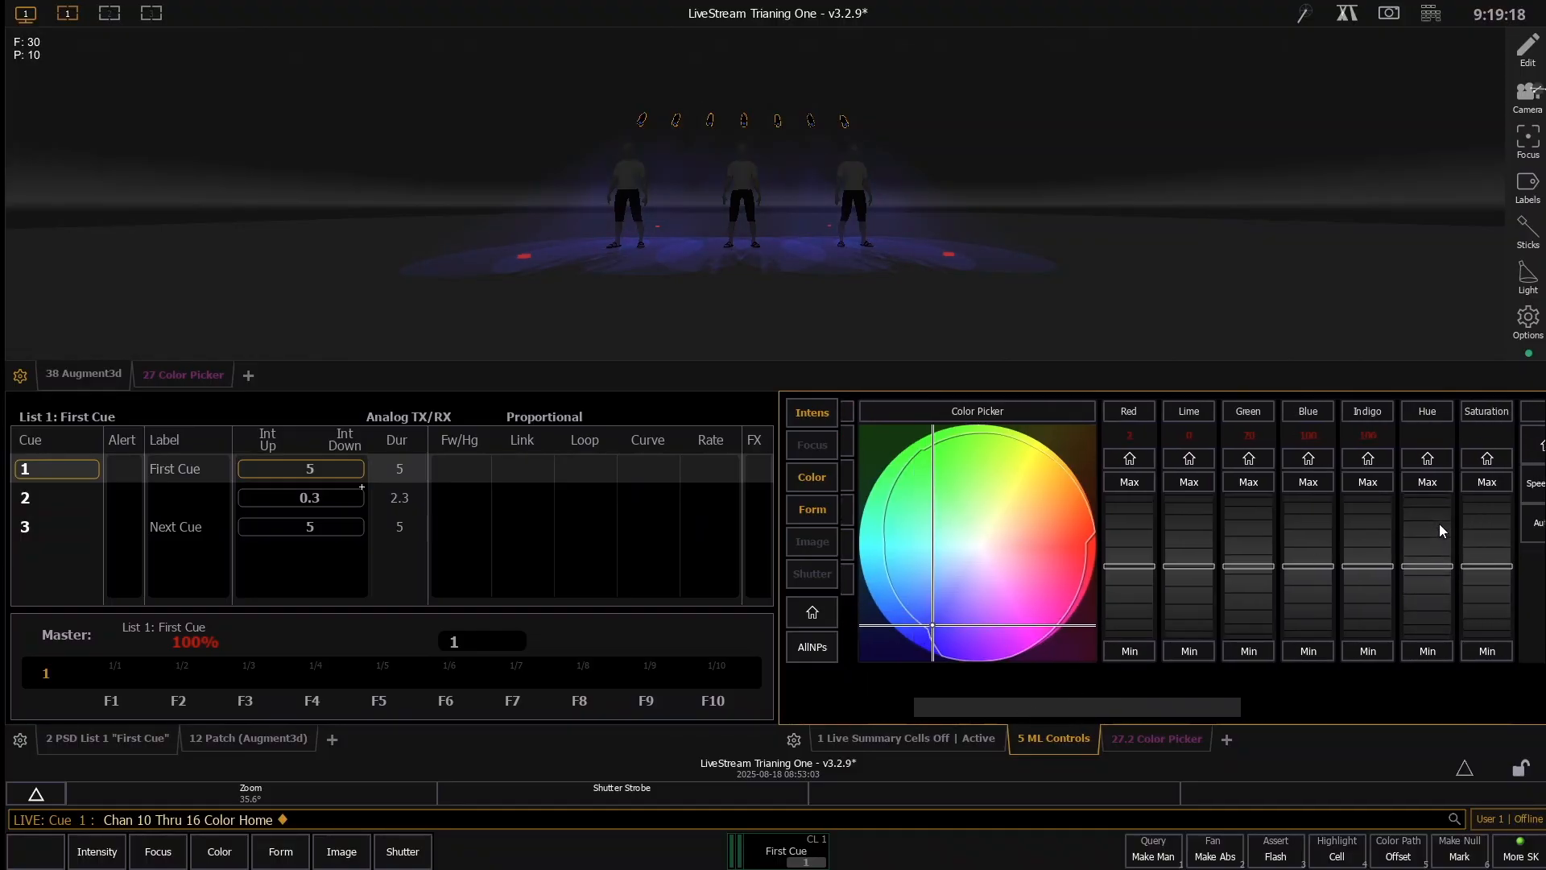
{"action": "scroll", "coordinate": [1433, 524], "scroll_direction": "up", "scroll_amount": 4}
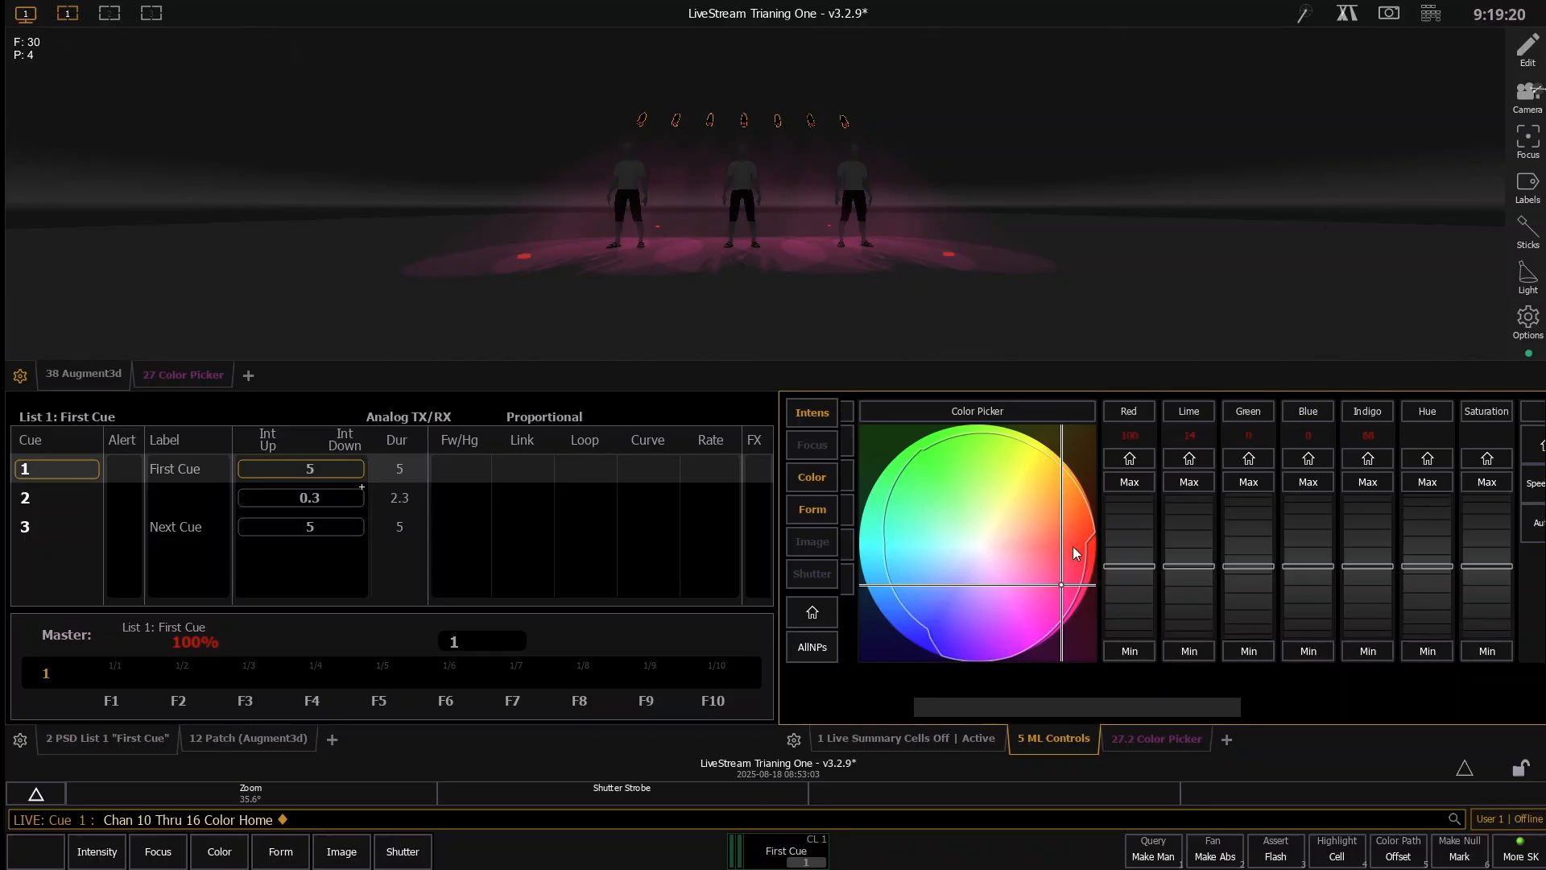
{"action": "scroll", "coordinate": [1424, 533], "scroll_direction": "up", "scroll_amount": 8}
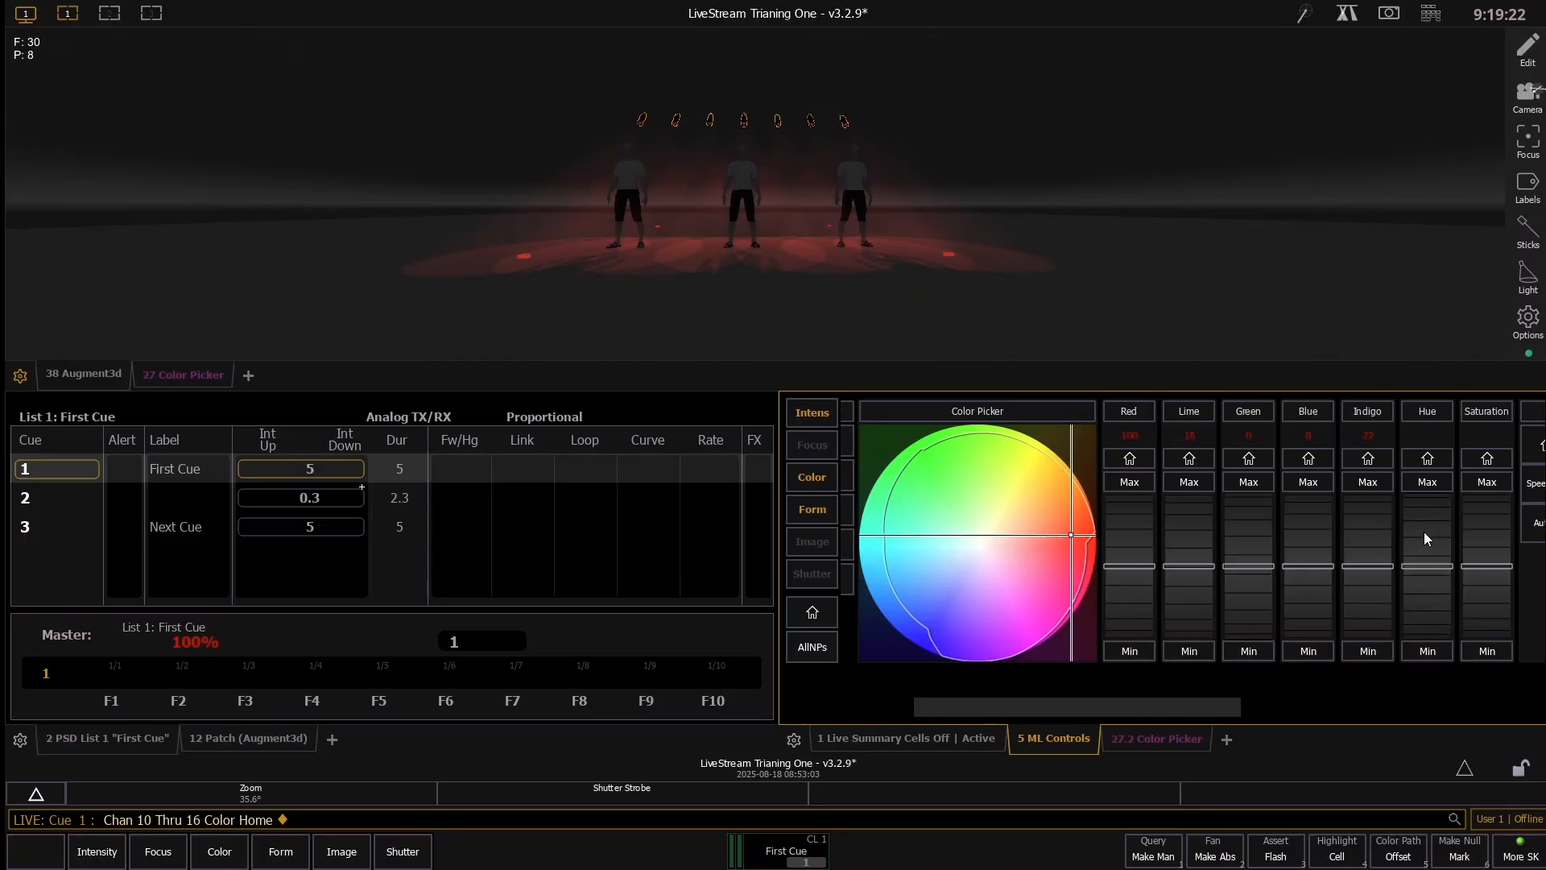
{"action": "scroll", "coordinate": [1419, 533], "scroll_direction": "up", "scroll_amount": 8}
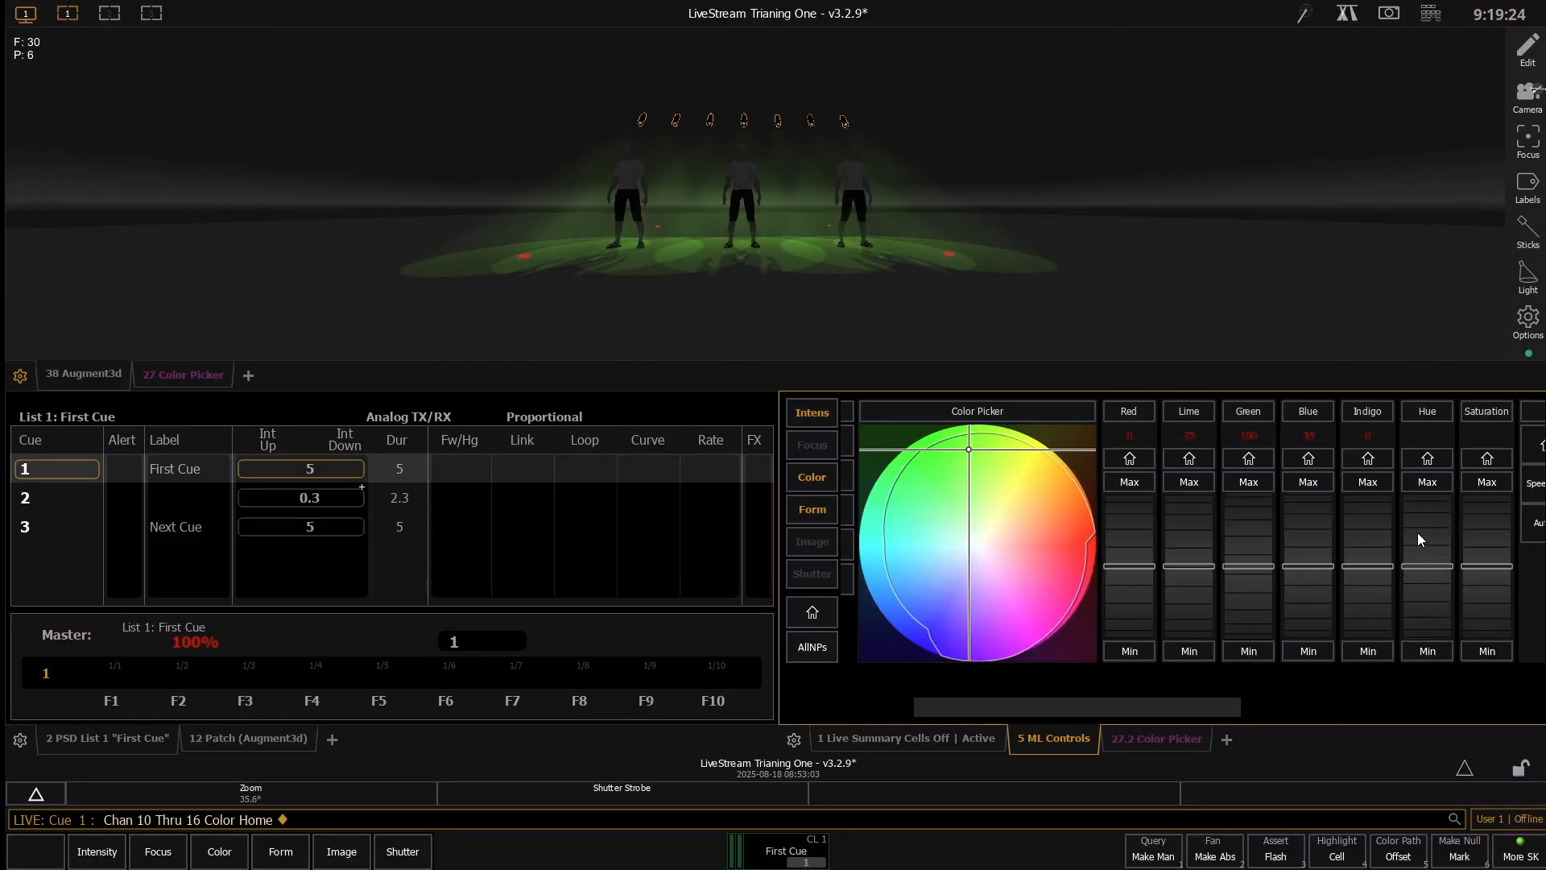
{"action": "scroll", "coordinate": [1481, 531], "scroll_direction": "up", "scroll_amount": 6}
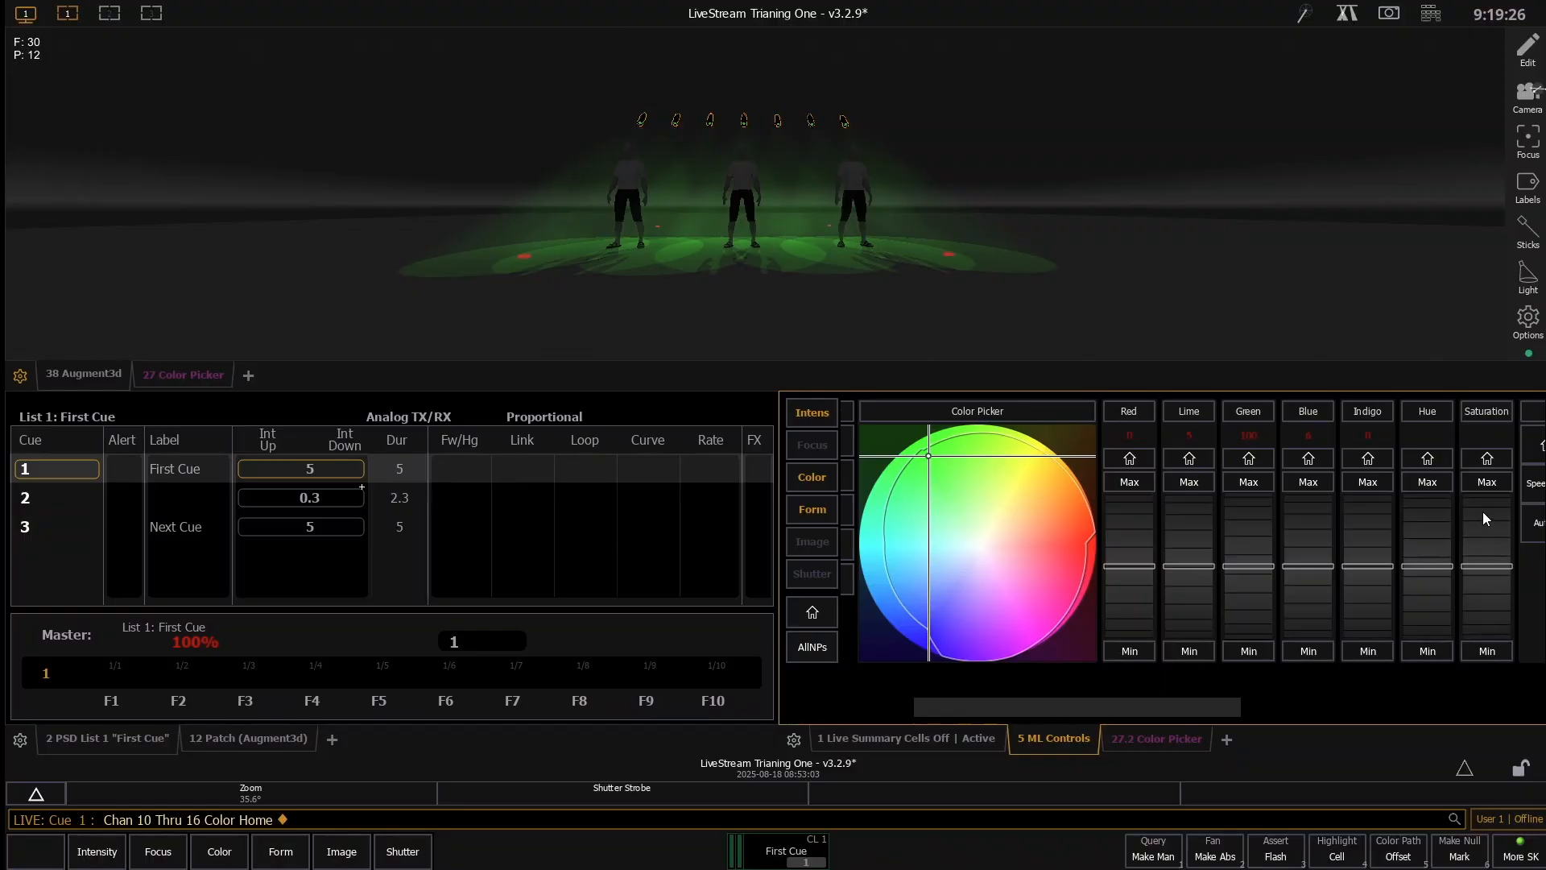
- Lower the saturation of channels 10 through 16 to near-white and adjust the hue to a pale green
{"action": "scroll", "coordinate": [1483, 513], "scroll_direction": "down", "scroll_amount": 5}
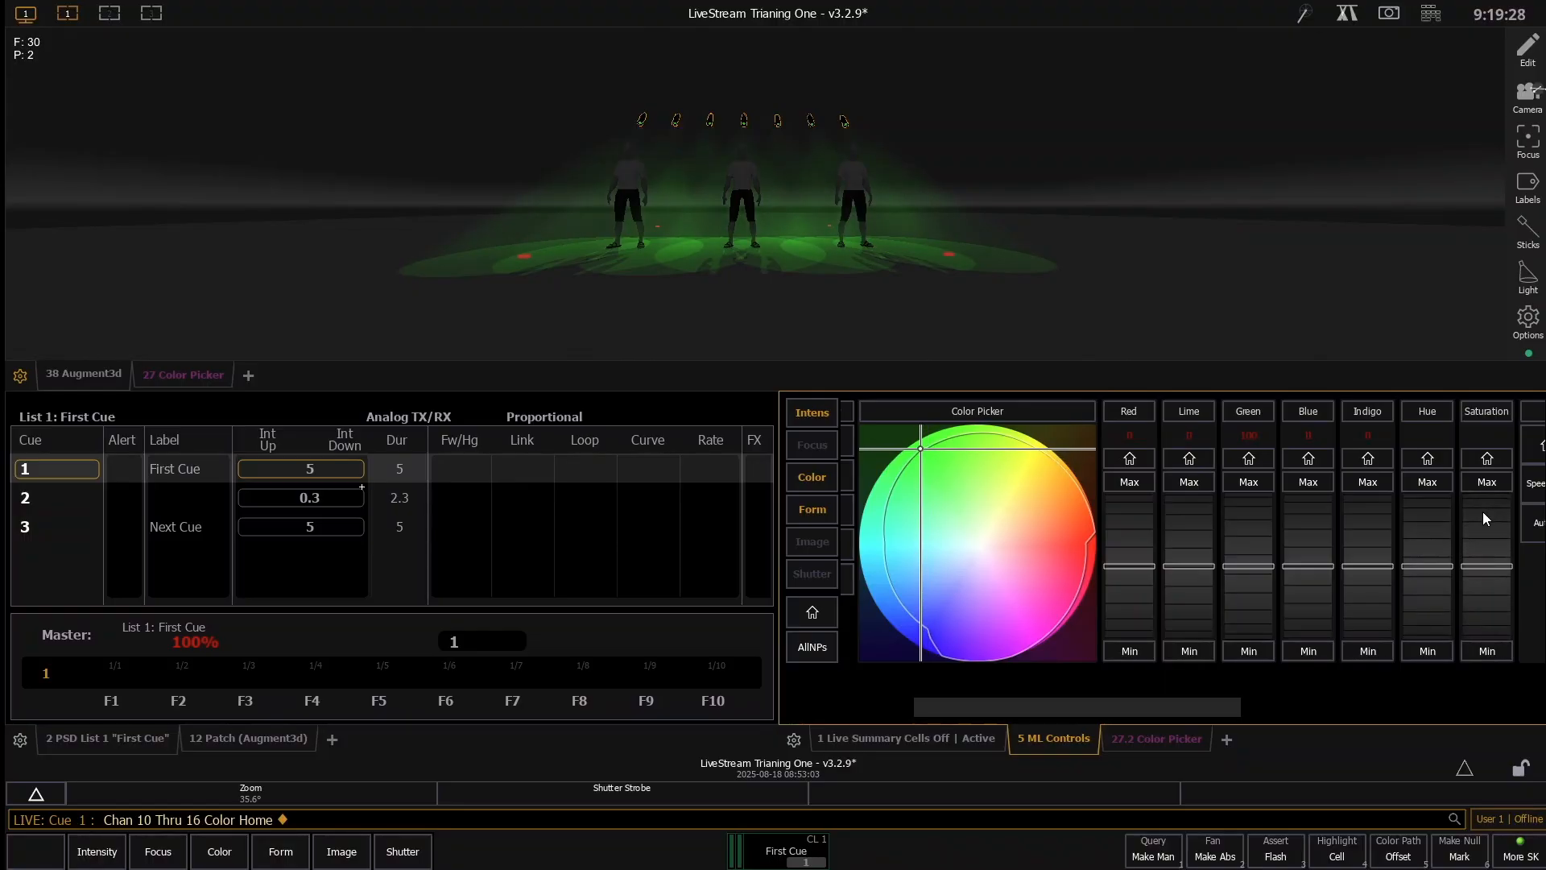
{"action": "scroll", "coordinate": [1489, 518], "scroll_direction": "down", "scroll_amount": 8}
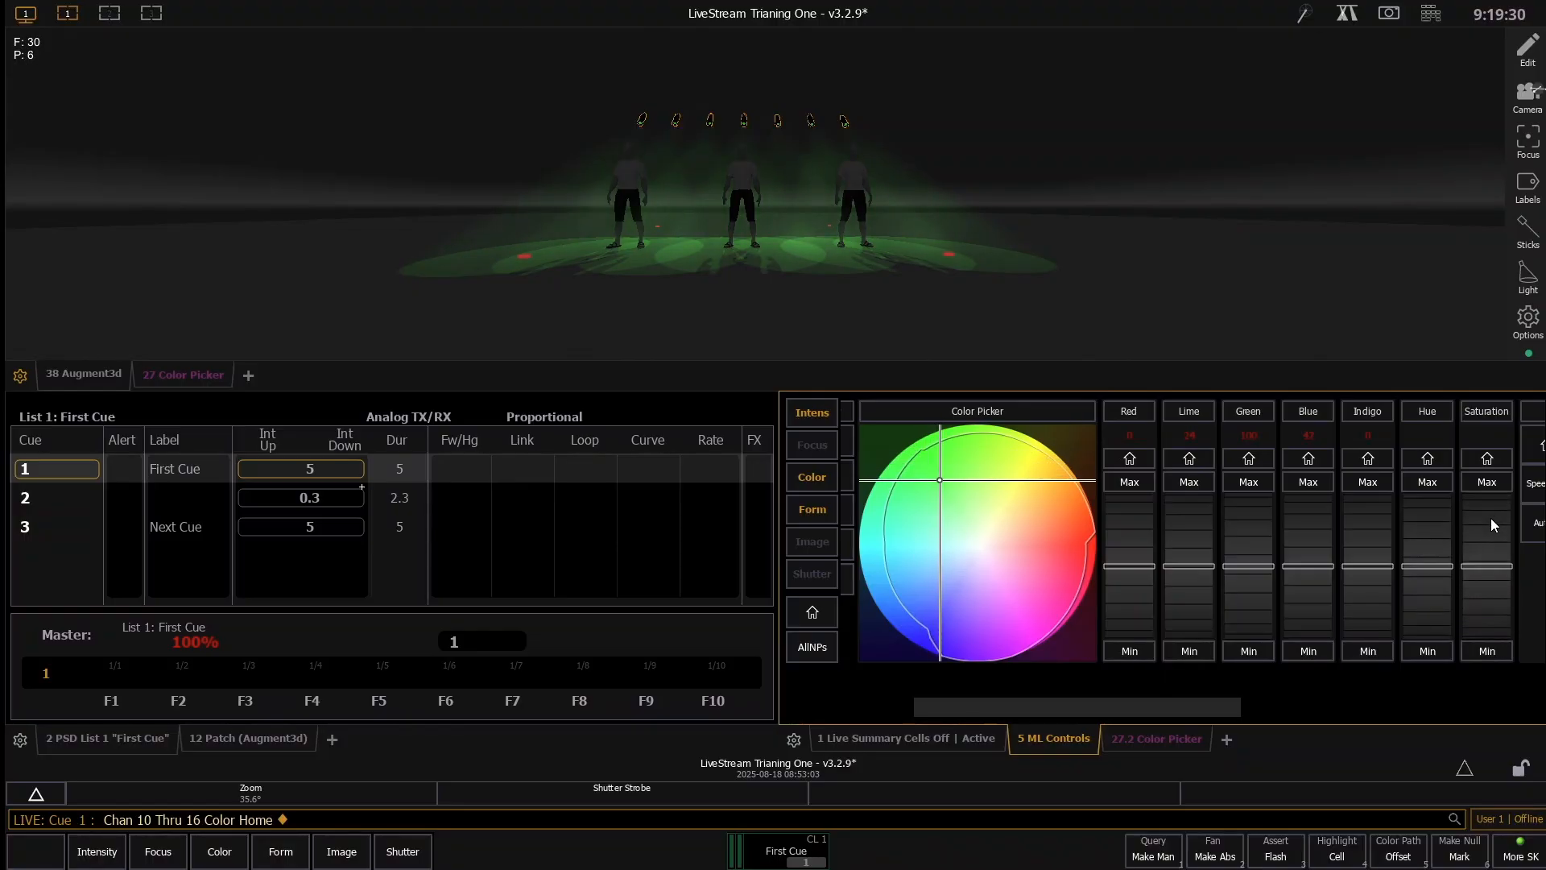
{"action": "scroll", "coordinate": [1491, 518], "scroll_direction": "down", "scroll_amount": 6}
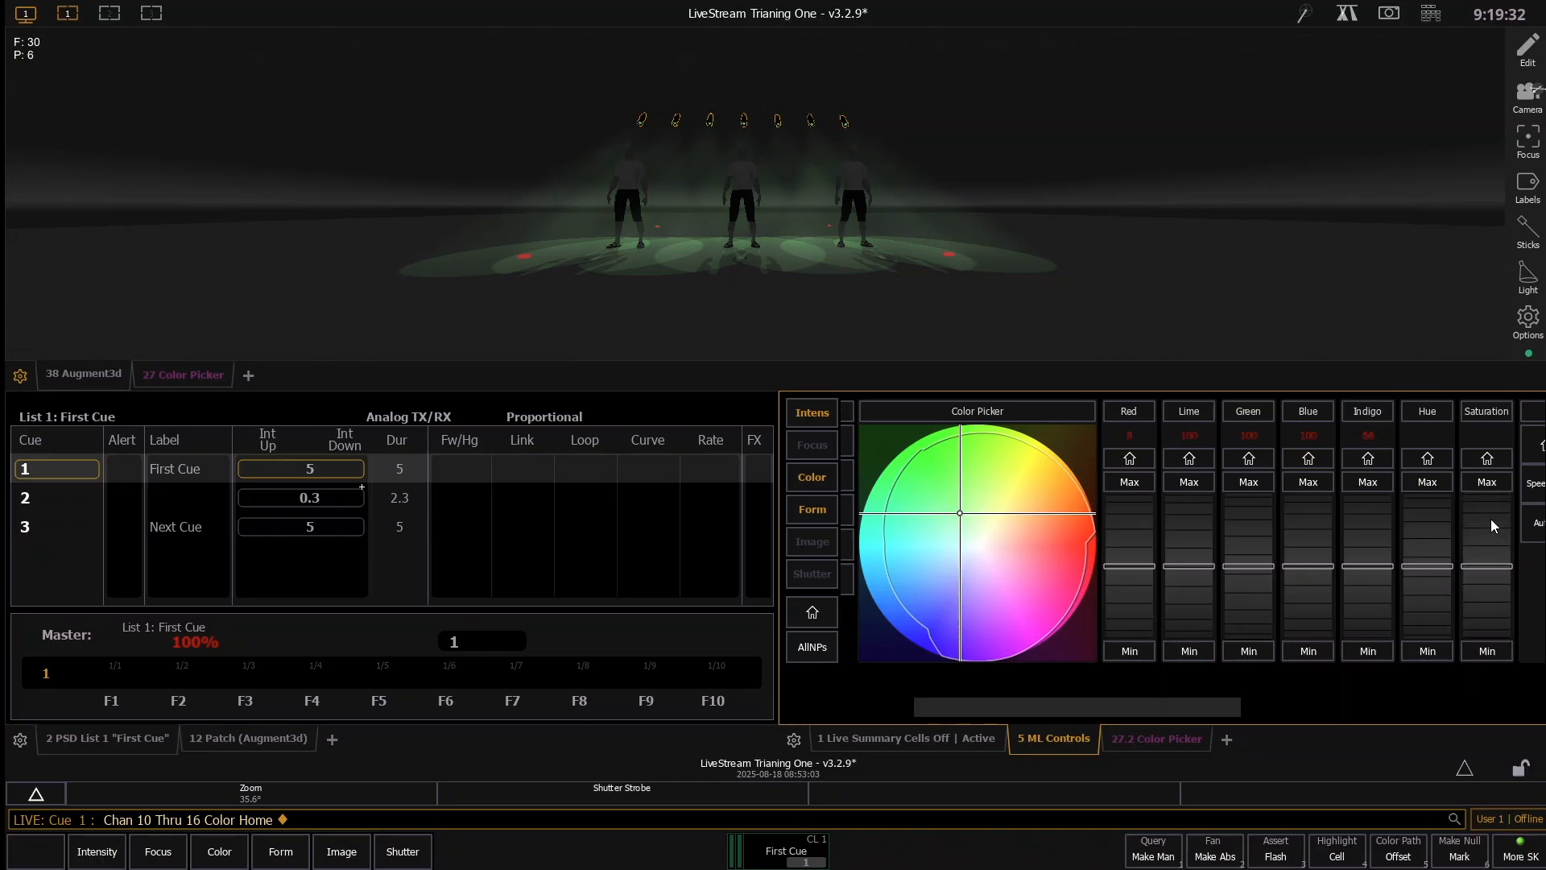
{"action": "scroll", "coordinate": [1427, 522], "scroll_direction": "down", "scroll_amount": 8}
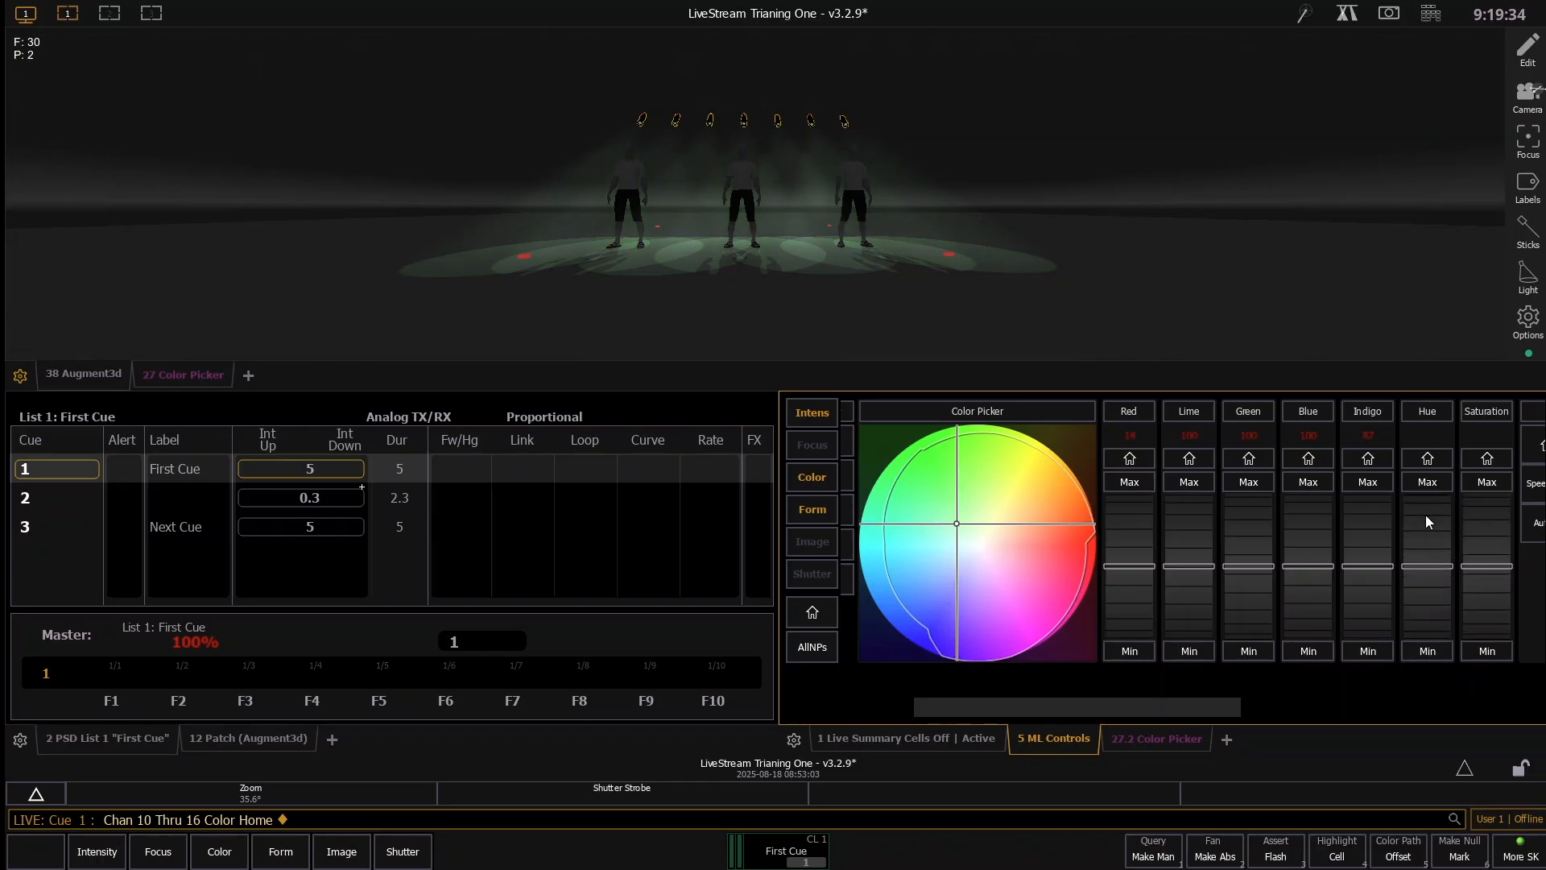
{"action": "scroll", "coordinate": [1424, 509], "scroll_direction": "down", "scroll_amount": 5}
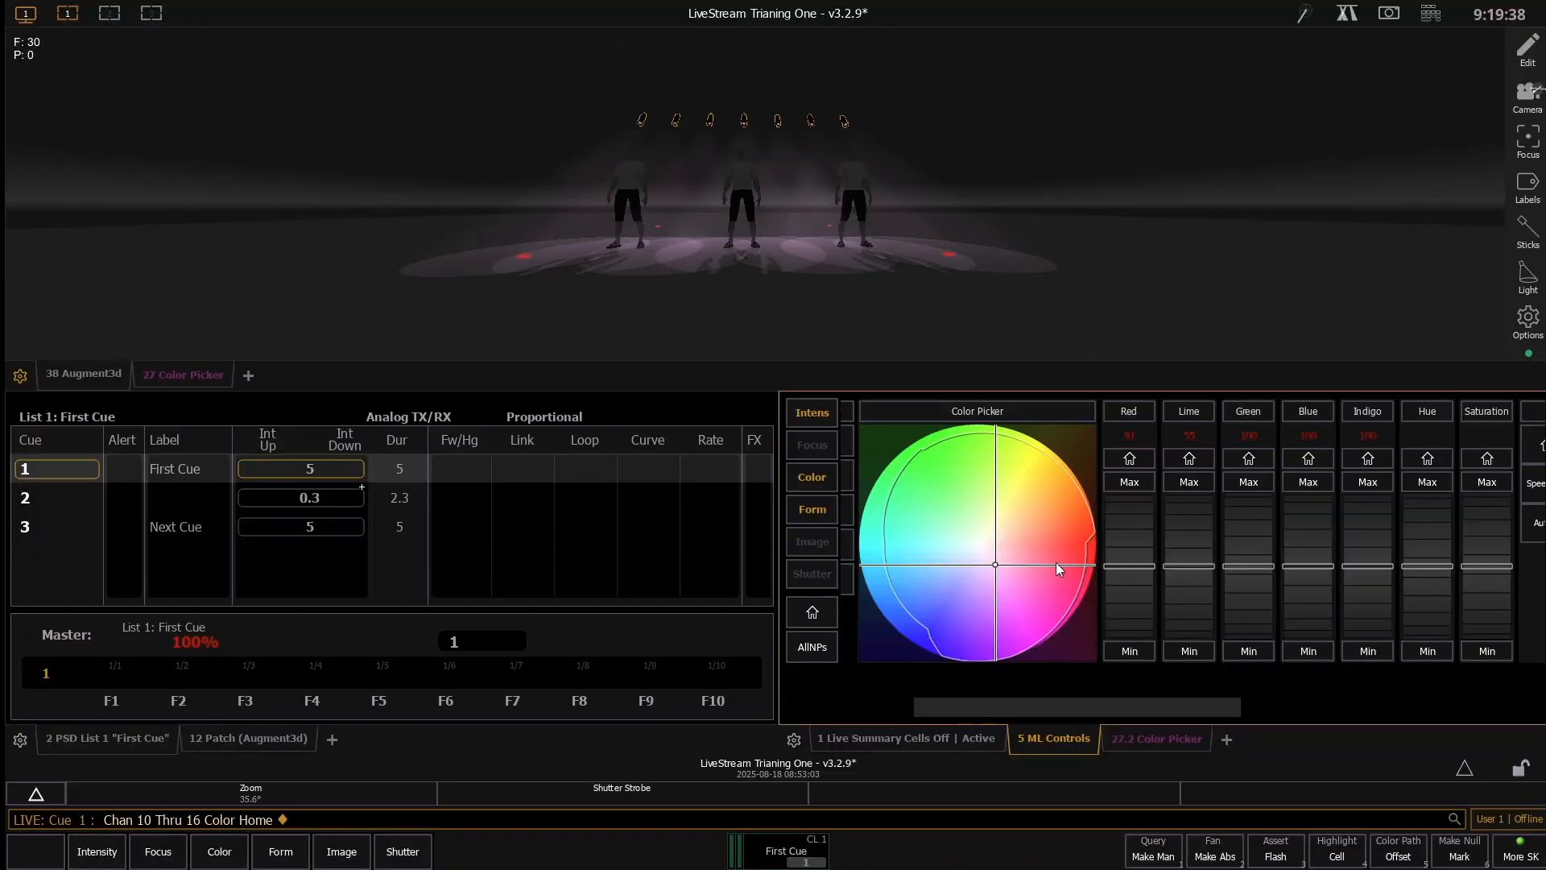
{"action": "scroll", "coordinate": [1426, 532], "scroll_direction": "down", "scroll_amount": 10}
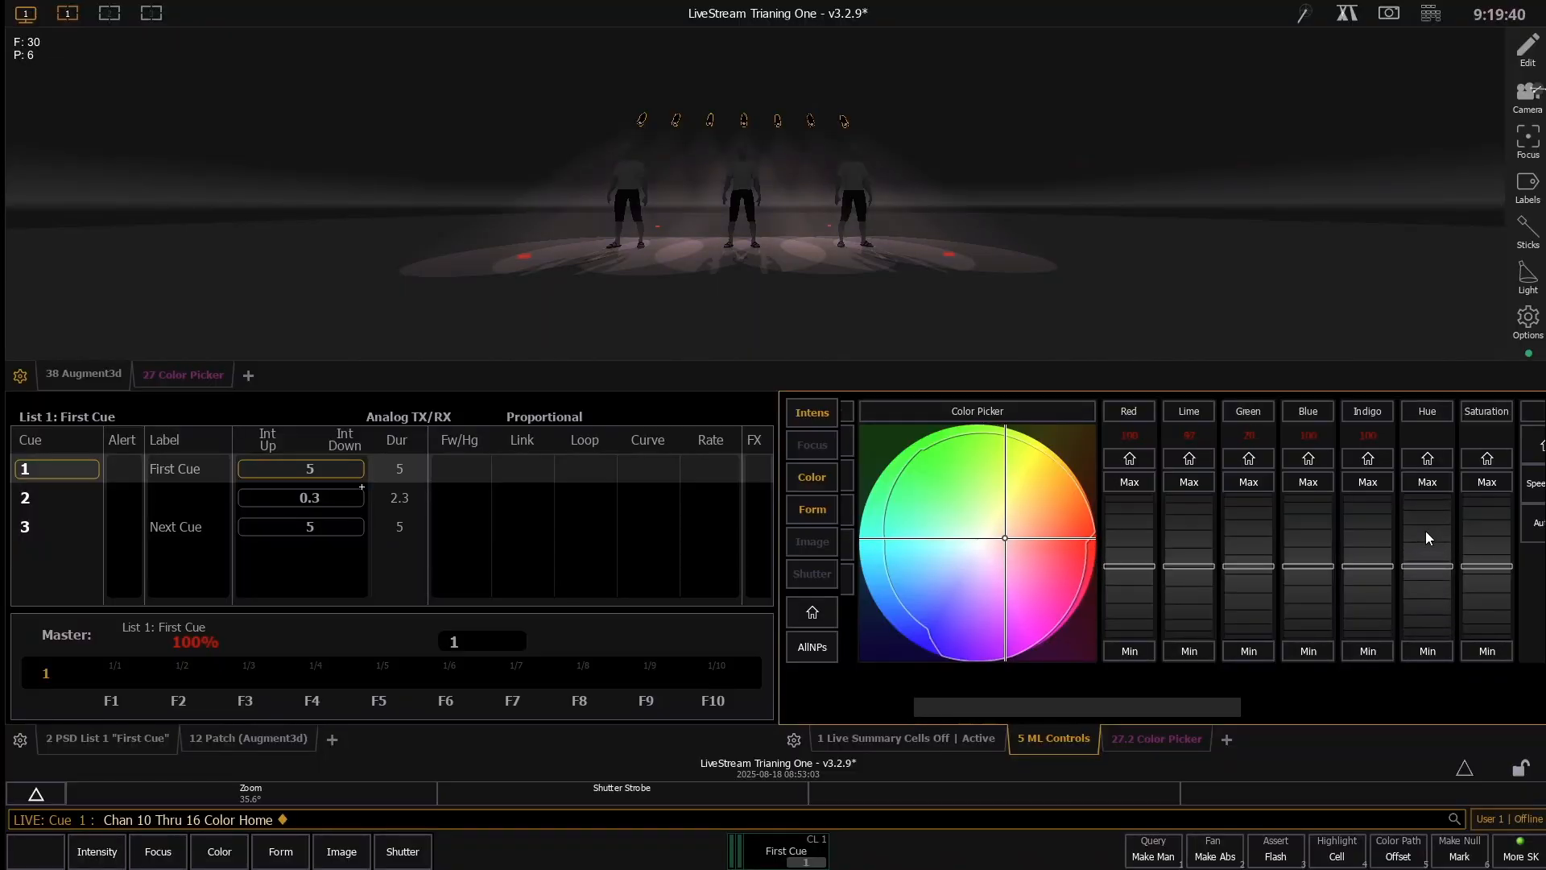
{"action": "scroll", "coordinate": [1425, 530], "scroll_direction": "down", "scroll_amount": 10}
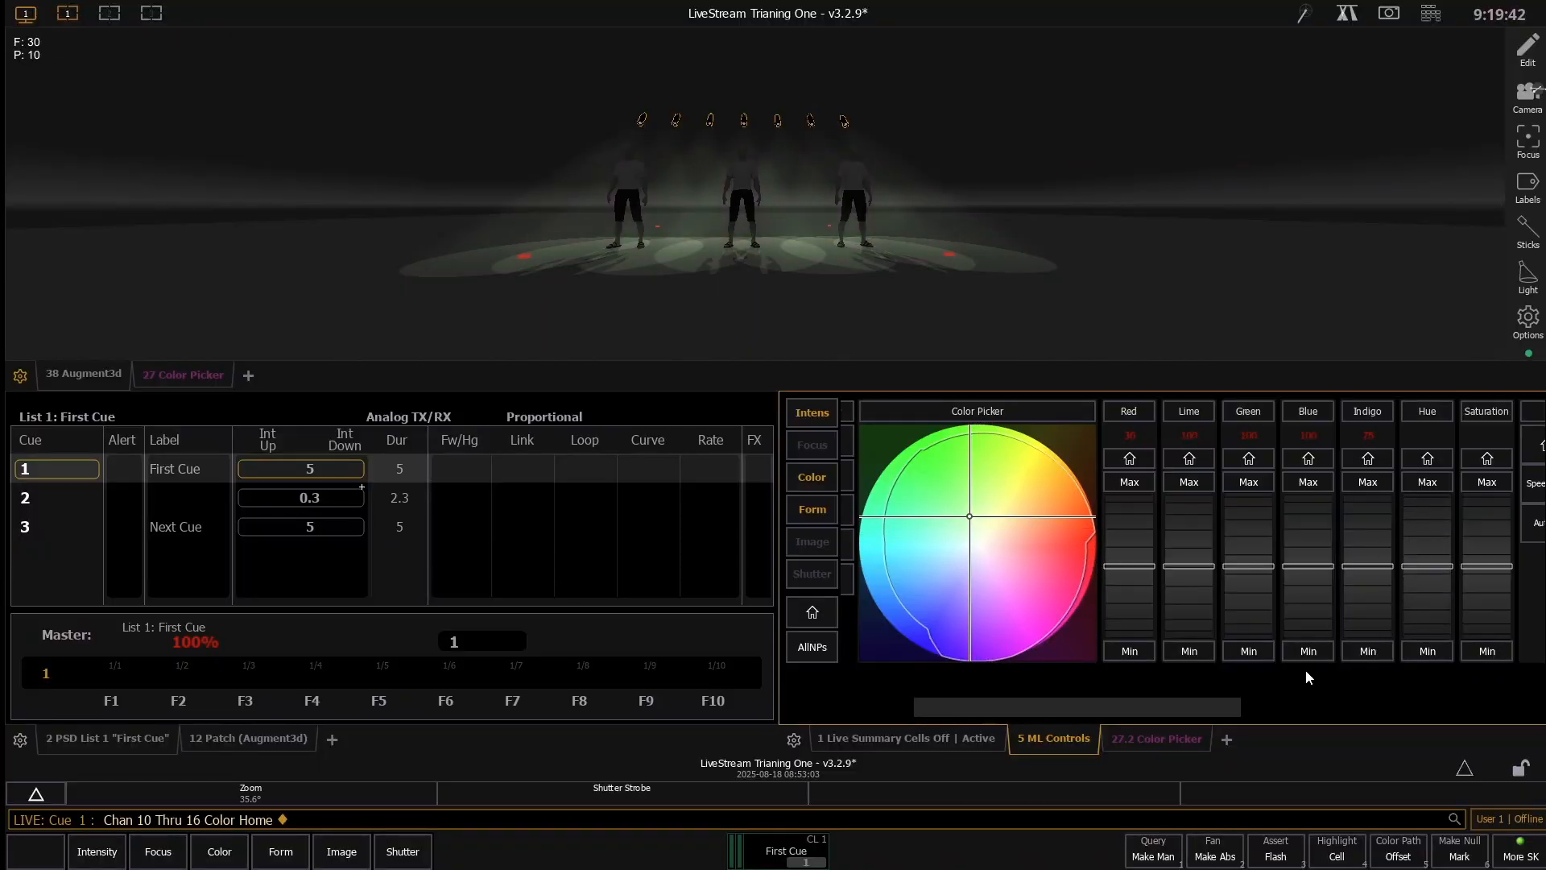
- Return the color picker to XY mode, and jump to the form parameters and back to the color parameters
{"action": "left_click_drag", "start_coordinate": [1173, 705], "coordinate": [1118, 693]}
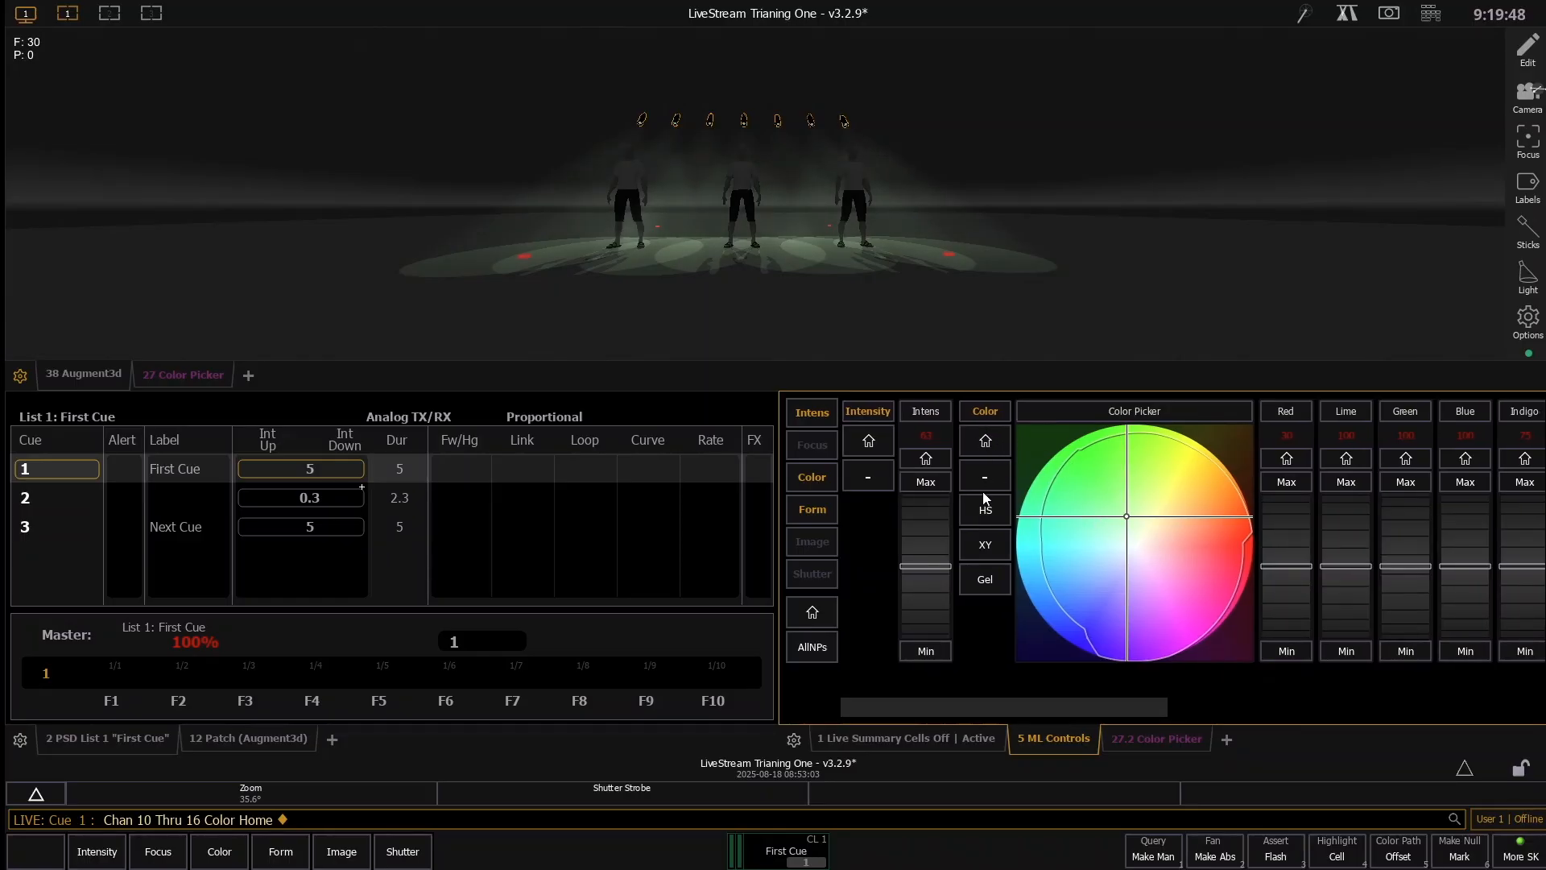
{"action": "left_click", "coordinate": [981, 547]}
{"action": "left_click_drag", "start_coordinate": [1119, 706], "coordinate": [1292, 683]}
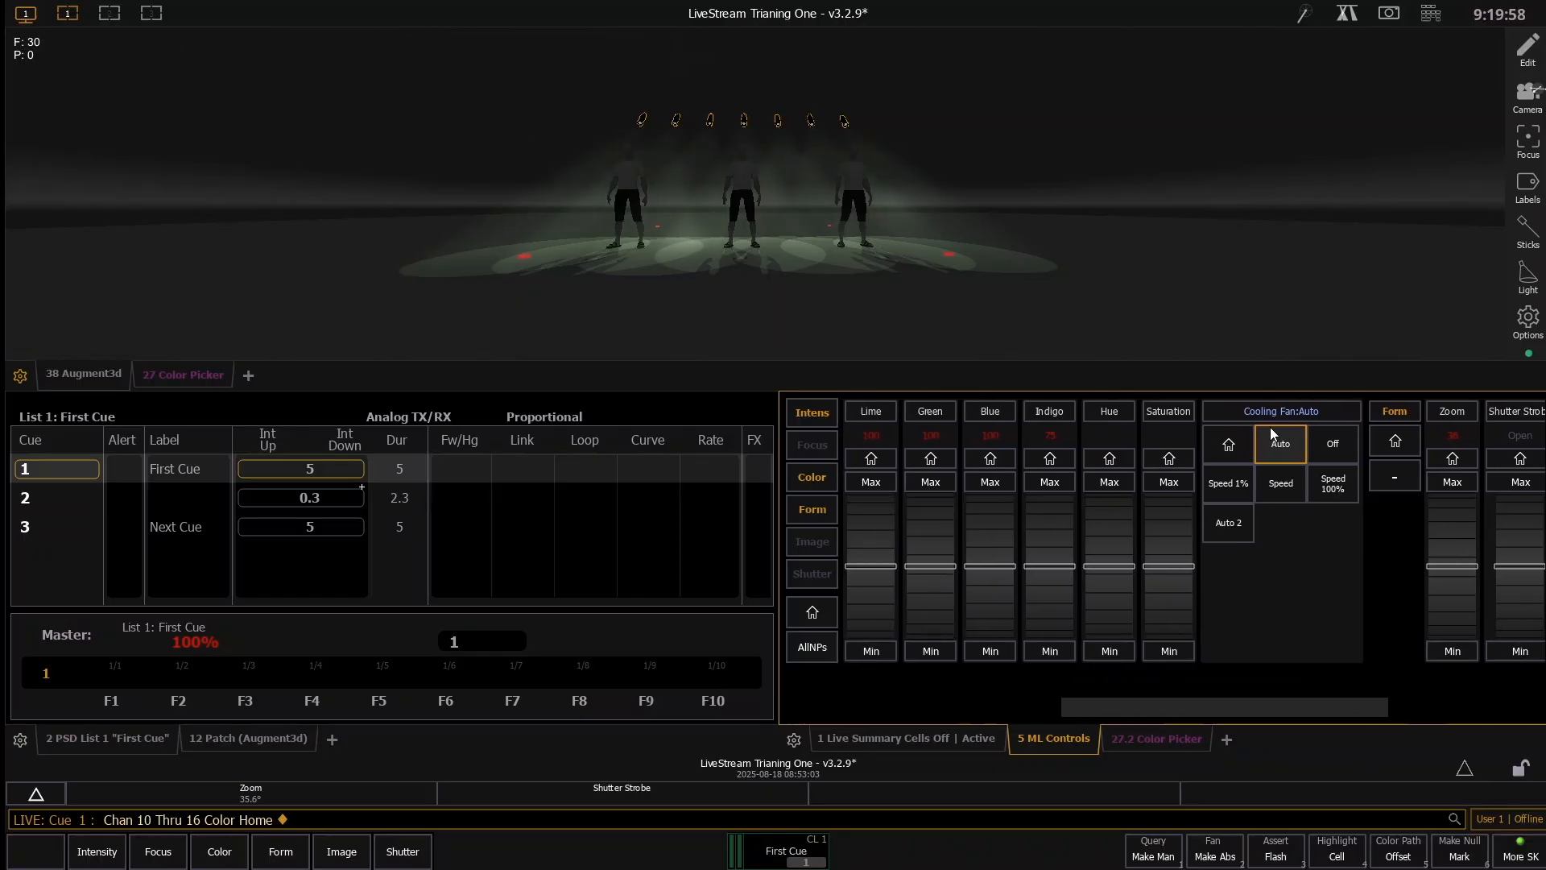
{"action": "left_click", "coordinate": [819, 511]}
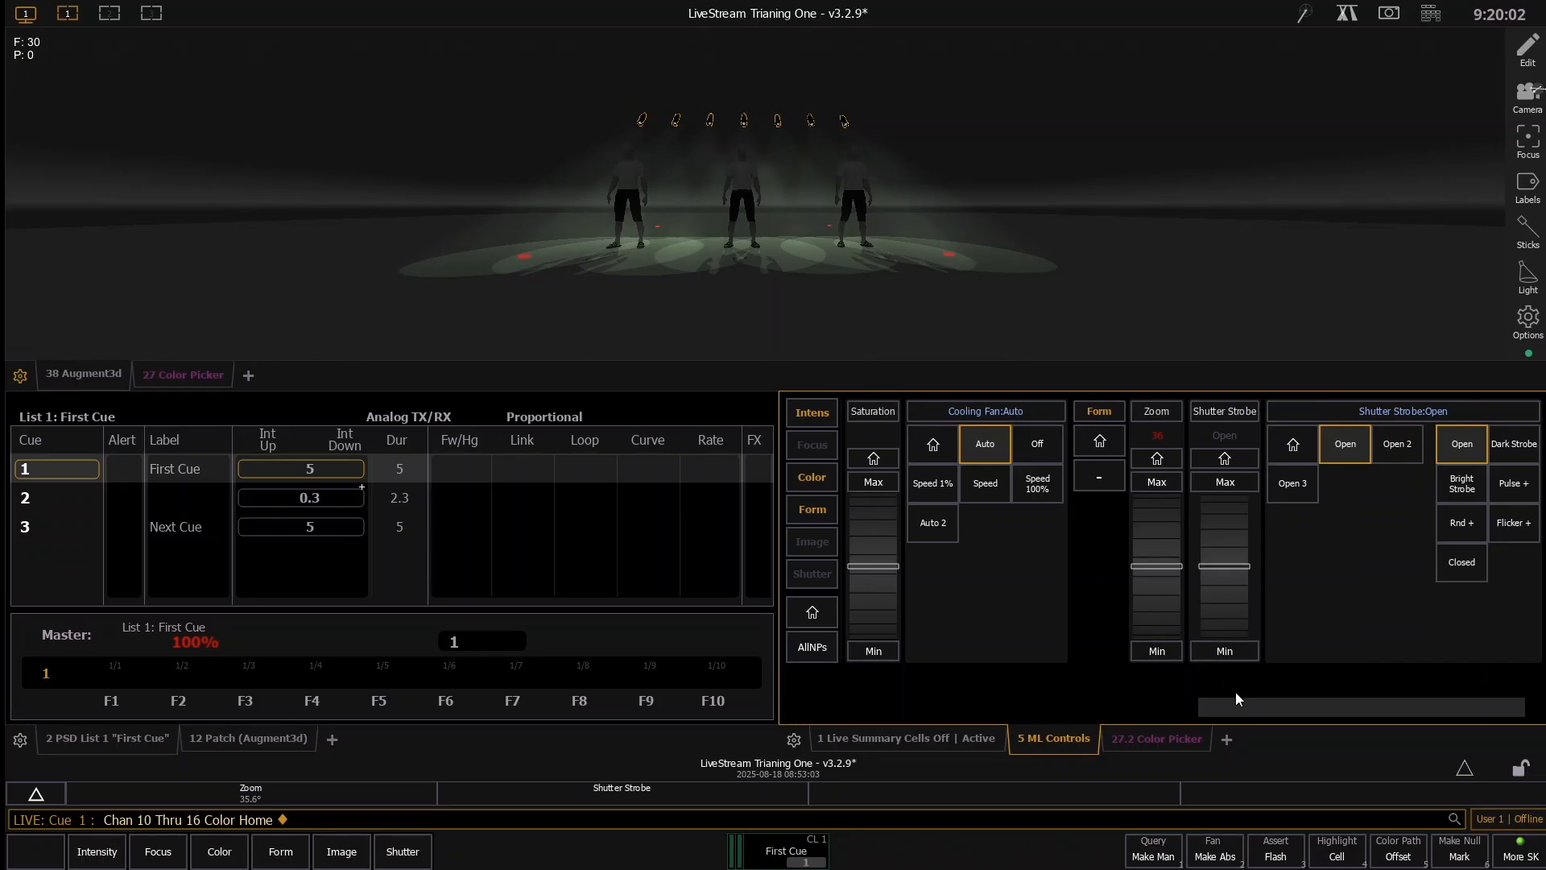
{"action": "left_click_drag", "start_coordinate": [1259, 711], "coordinate": [1258, 710]}
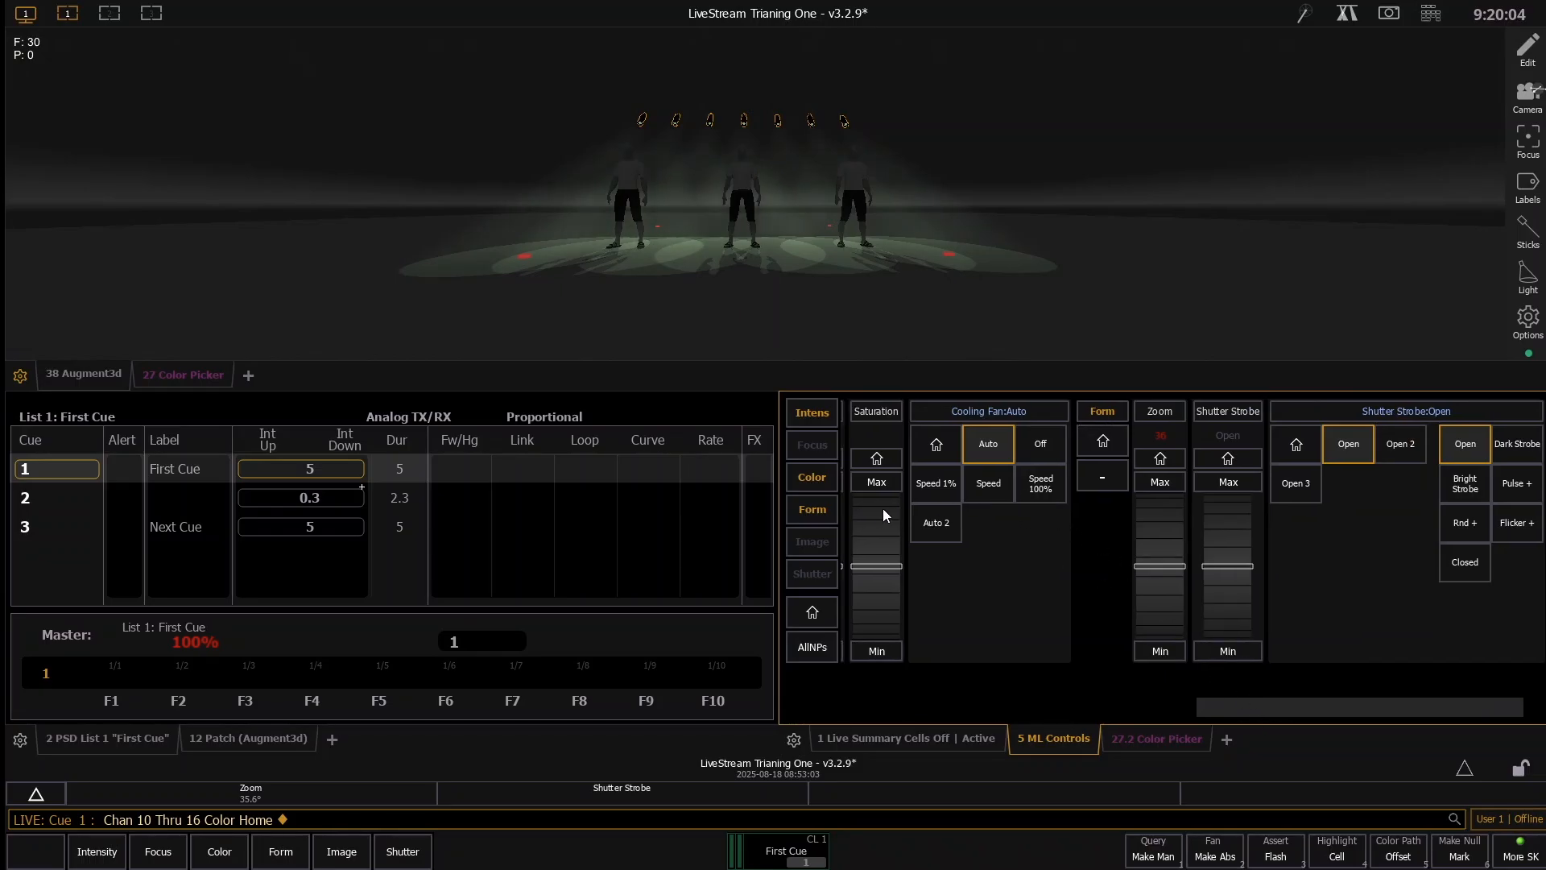
{"action": "left_click", "coordinate": [815, 479]}
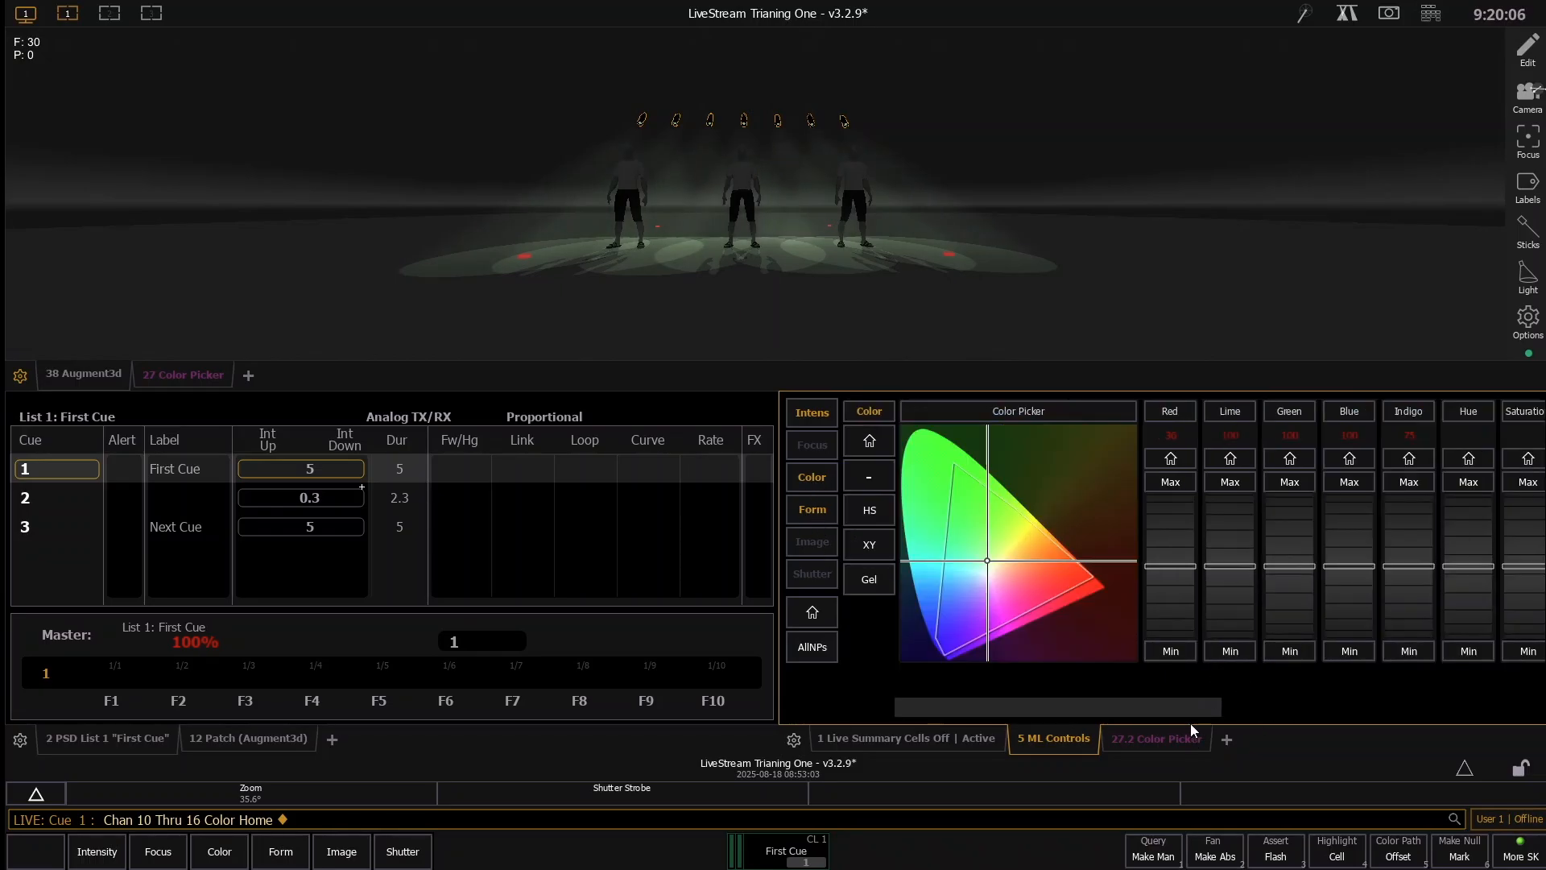
- Try the Off, Speed 1%, Speed, Speed 100% and Auto 2 cooling fan modes on channels 10 through 16, and return to Auto
{"action": "left_click_drag", "start_coordinate": [1190, 723], "coordinate": [1341, 720]}
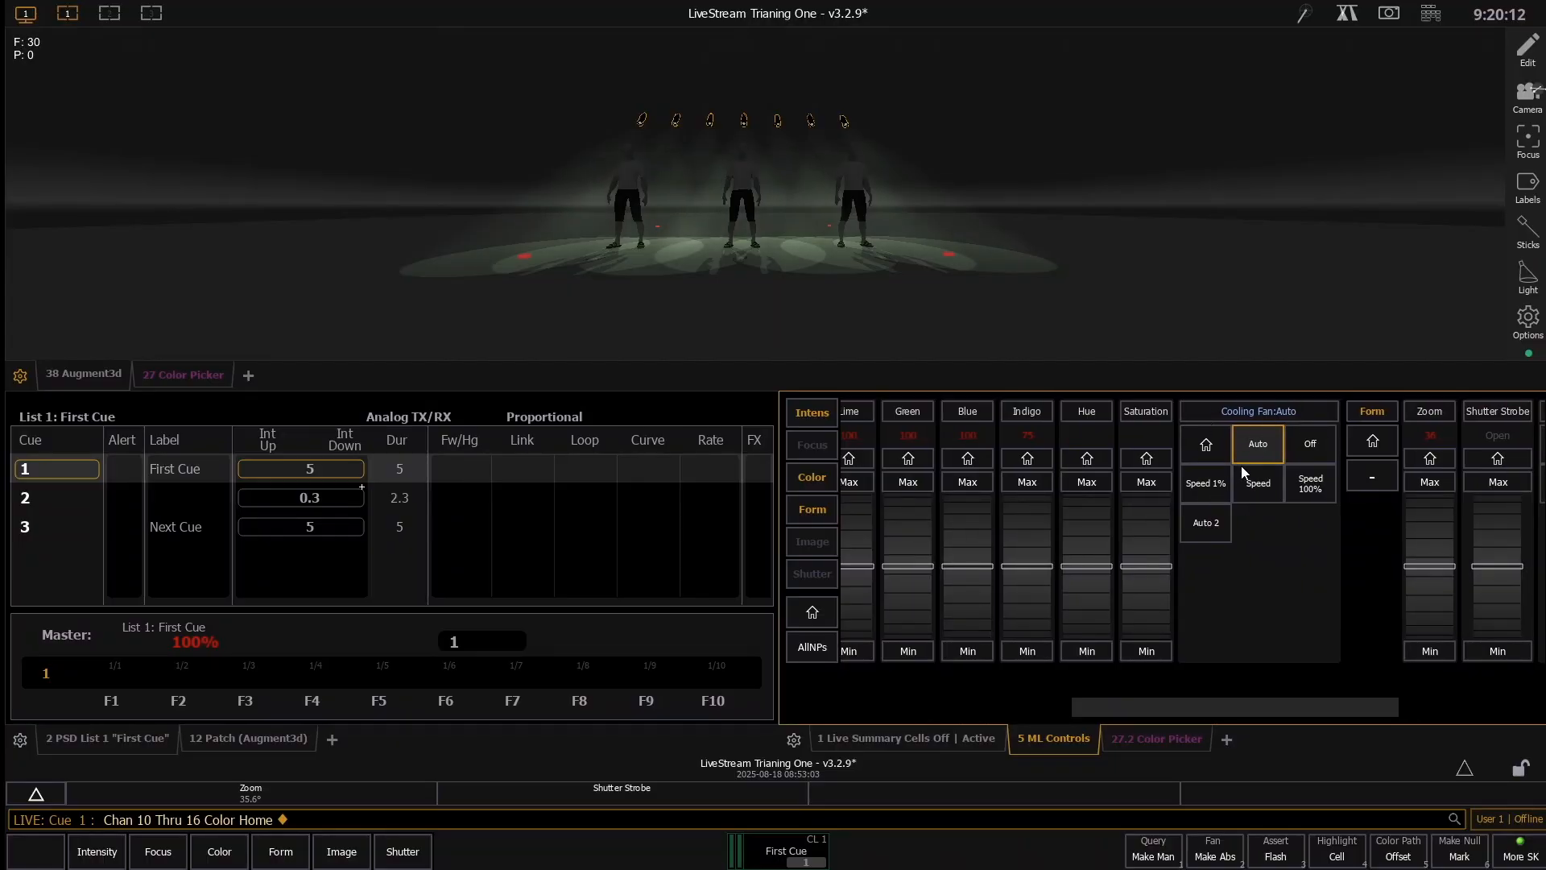
{"action": "left_click", "coordinate": [1329, 437]}
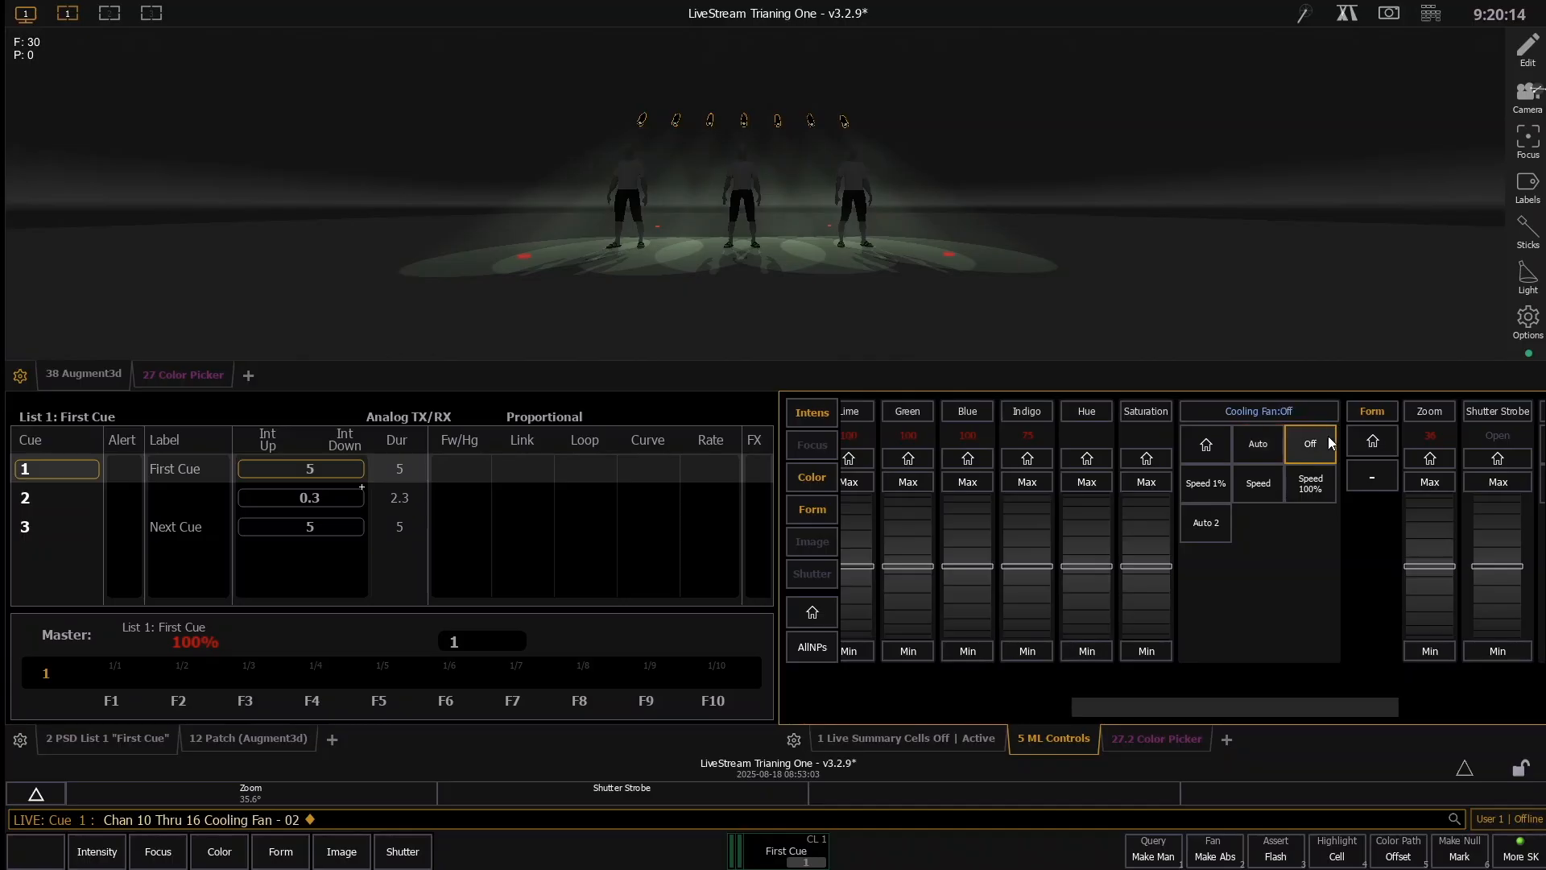
{"action": "left_click", "coordinate": [1204, 491]}
{"action": "left_click", "coordinate": [1270, 482]}
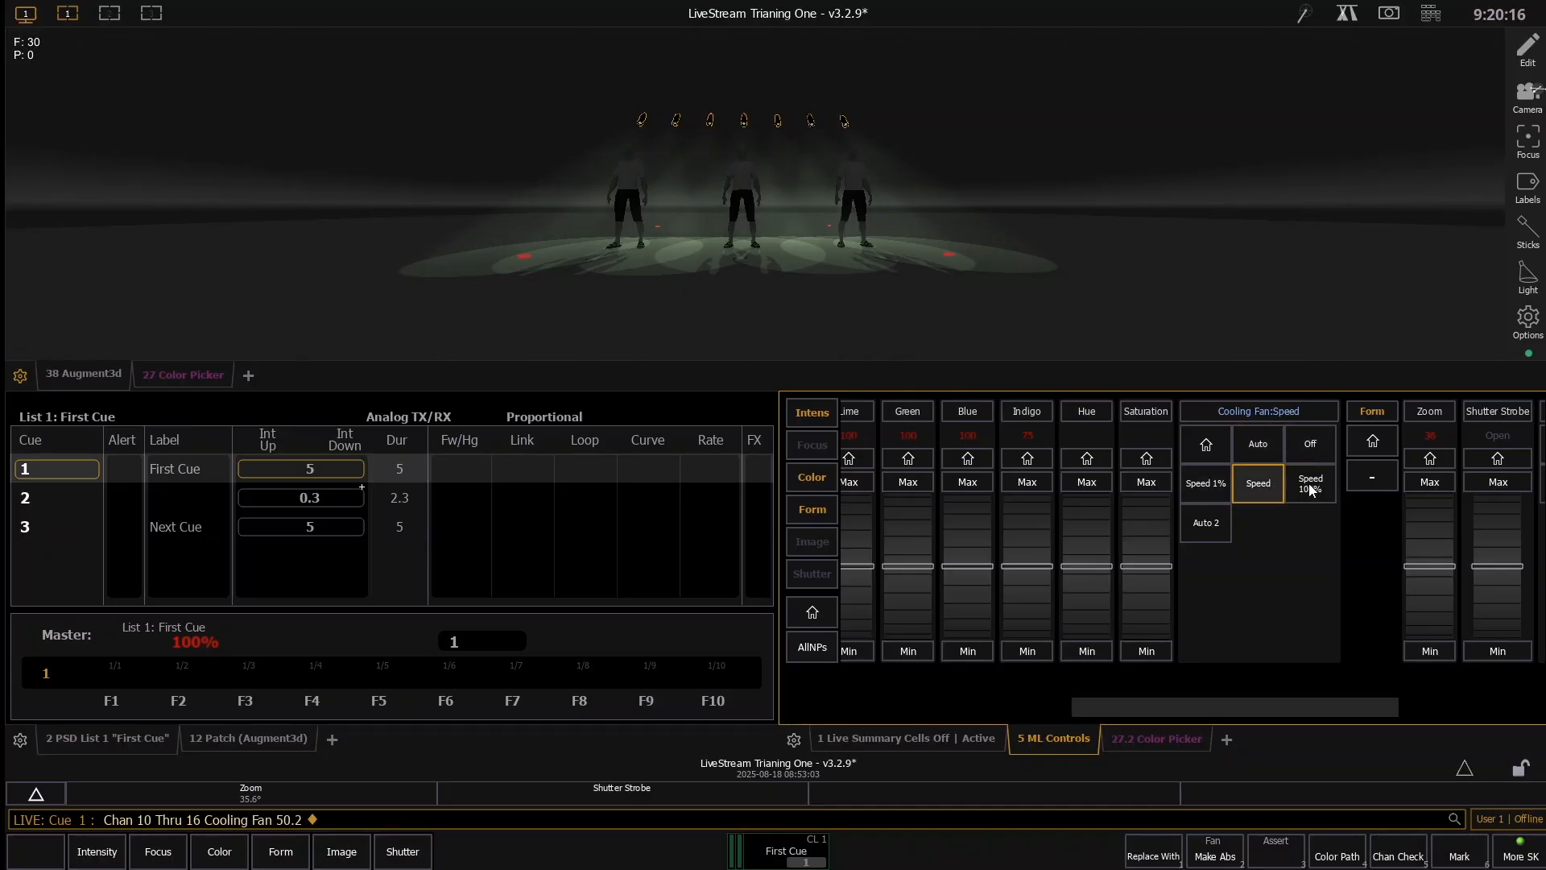
{"action": "left_click", "coordinate": [1308, 484]}
{"action": "left_click", "coordinate": [1215, 526]}
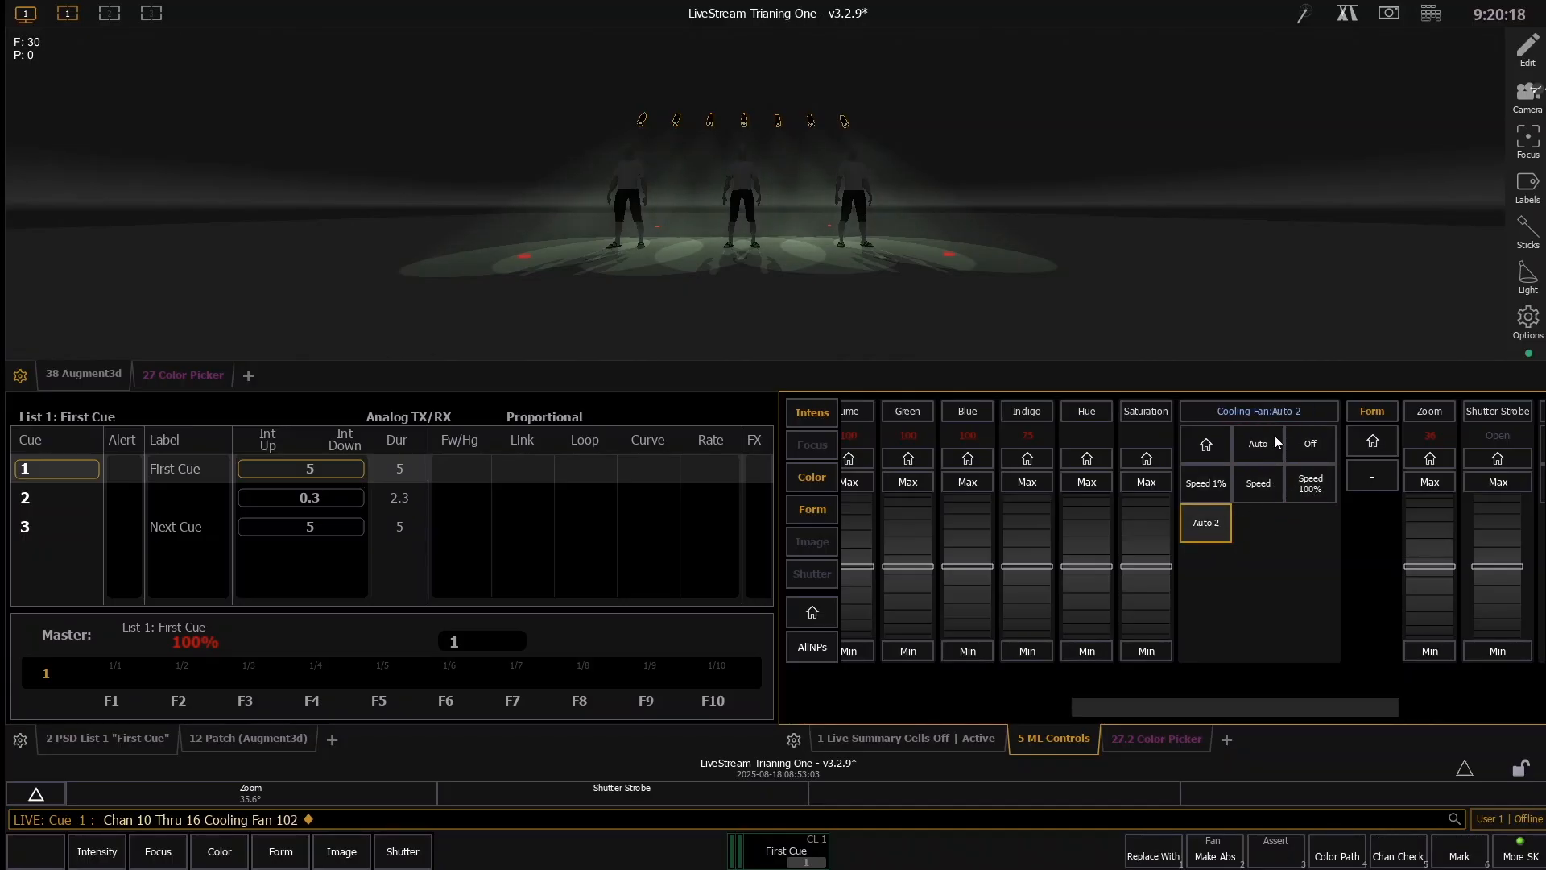
{"action": "left_click", "coordinate": [1274, 440]}
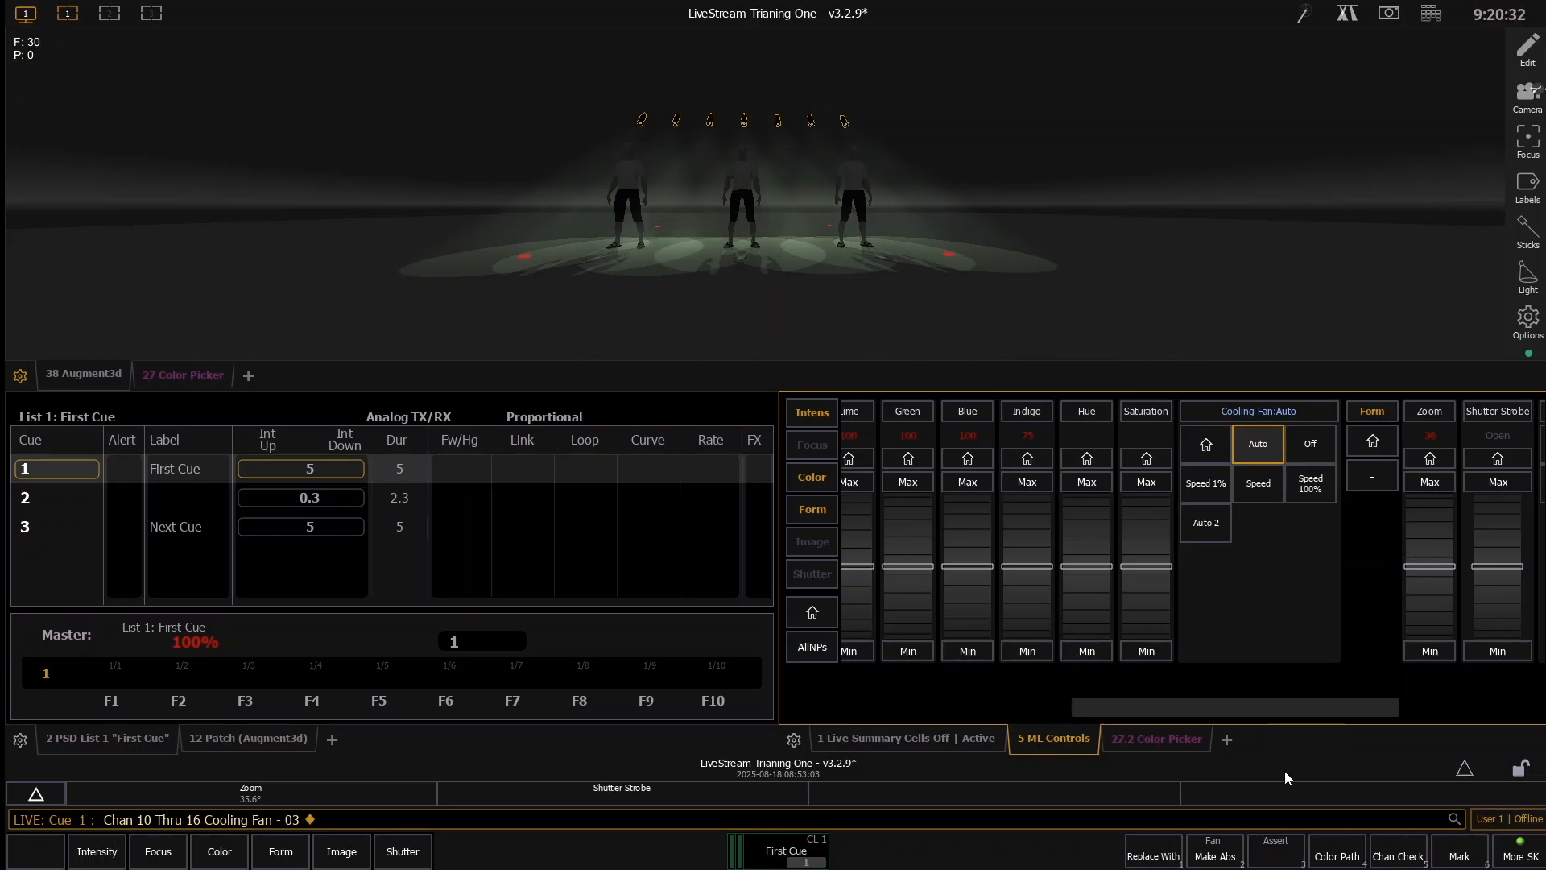
- Try the Off and Speed 1% cooling fan modes once more, and set the fan back to Auto
{"action": "left_click", "coordinate": [1325, 446]}
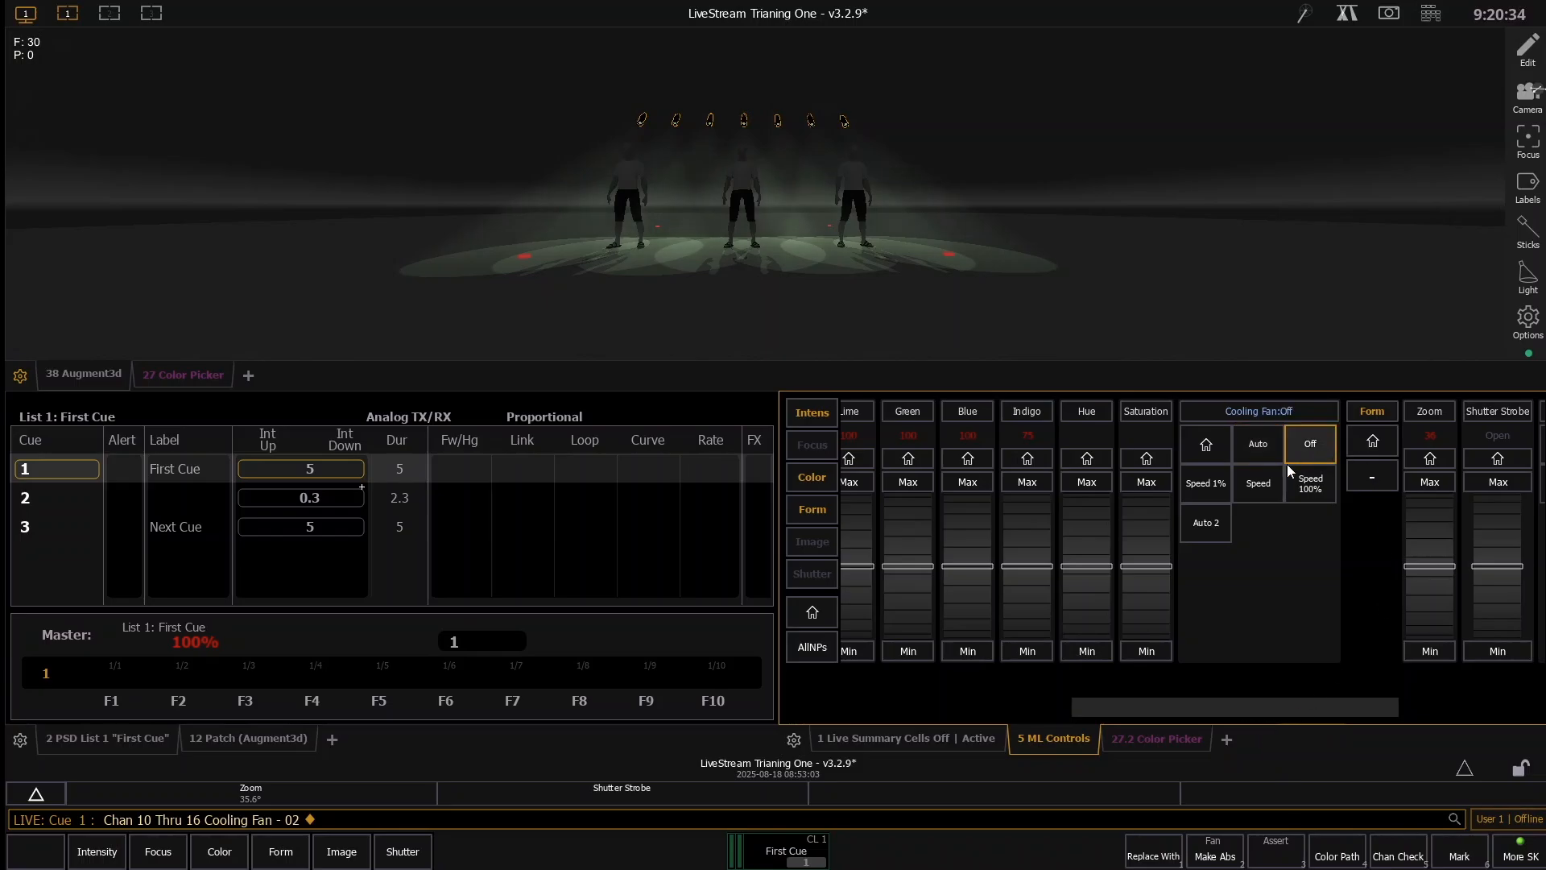
{"action": "left_click", "coordinate": [1223, 485]}
{"action": "left_click_drag", "start_coordinate": [1259, 712], "coordinate": [1373, 698]}
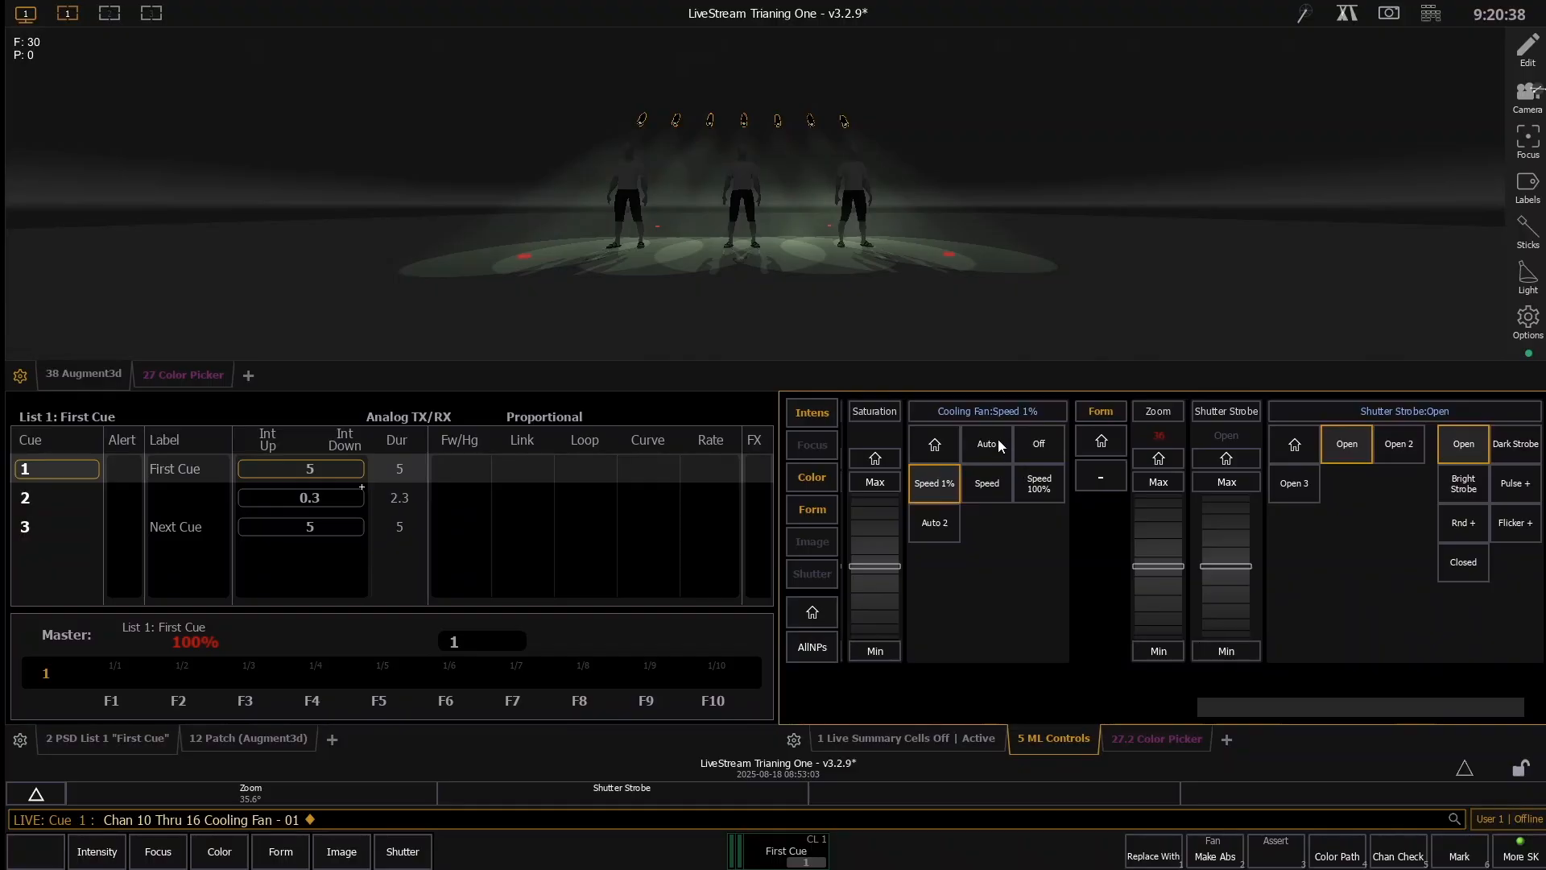
{"action": "left_click", "coordinate": [999, 439]}
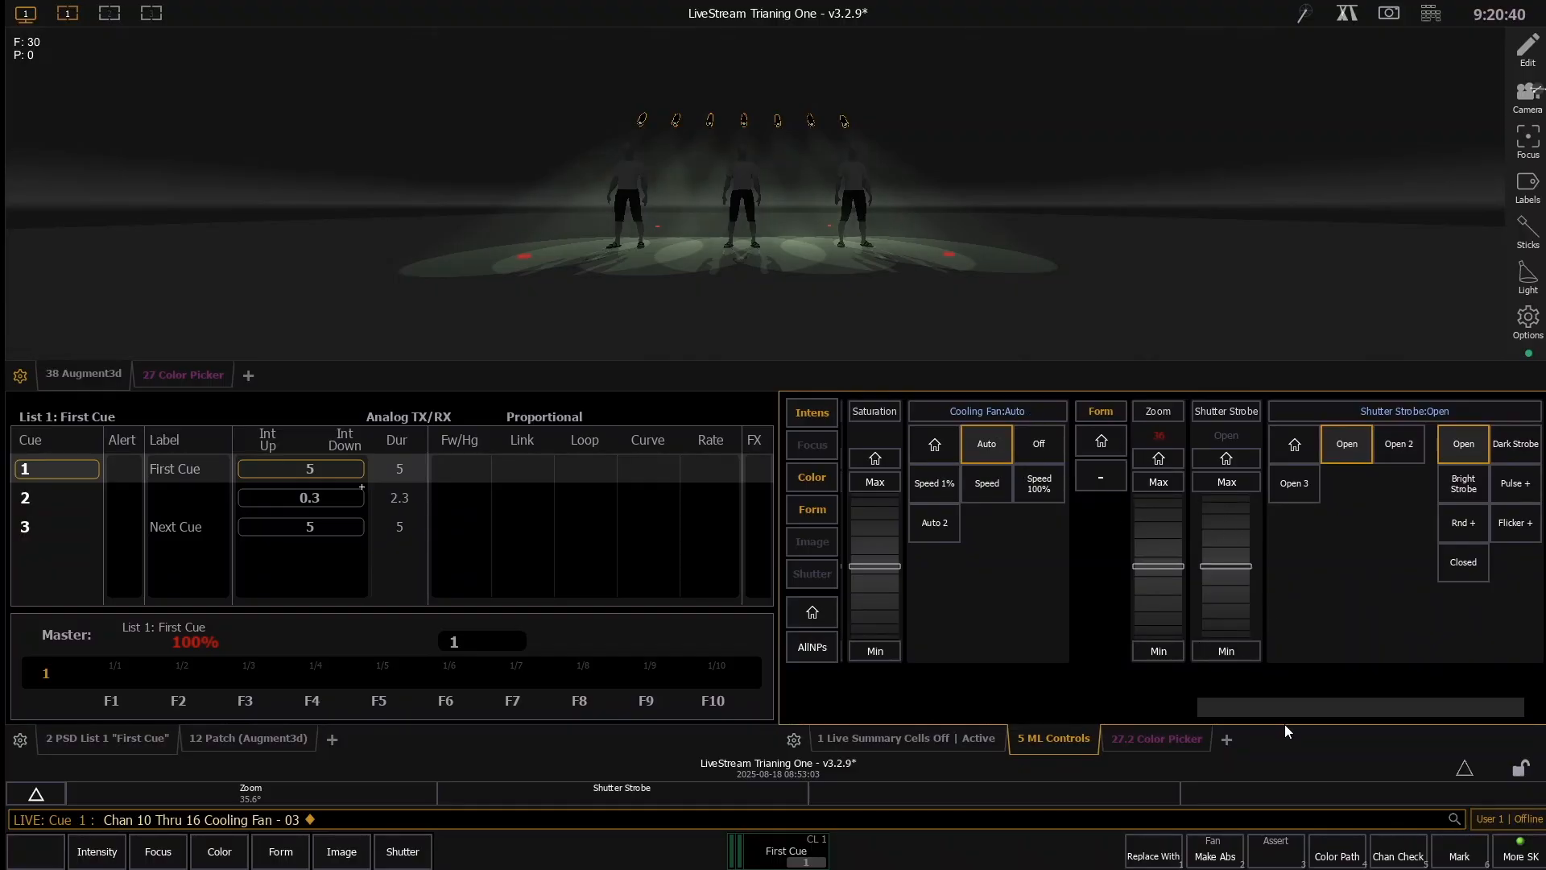
- Widen and narrow the zoom of channels 10 through 16 to compare beam sizes, and leave it at about 38 degrees
{"action": "left_click_drag", "start_coordinate": [1284, 708], "coordinate": [1322, 707]}
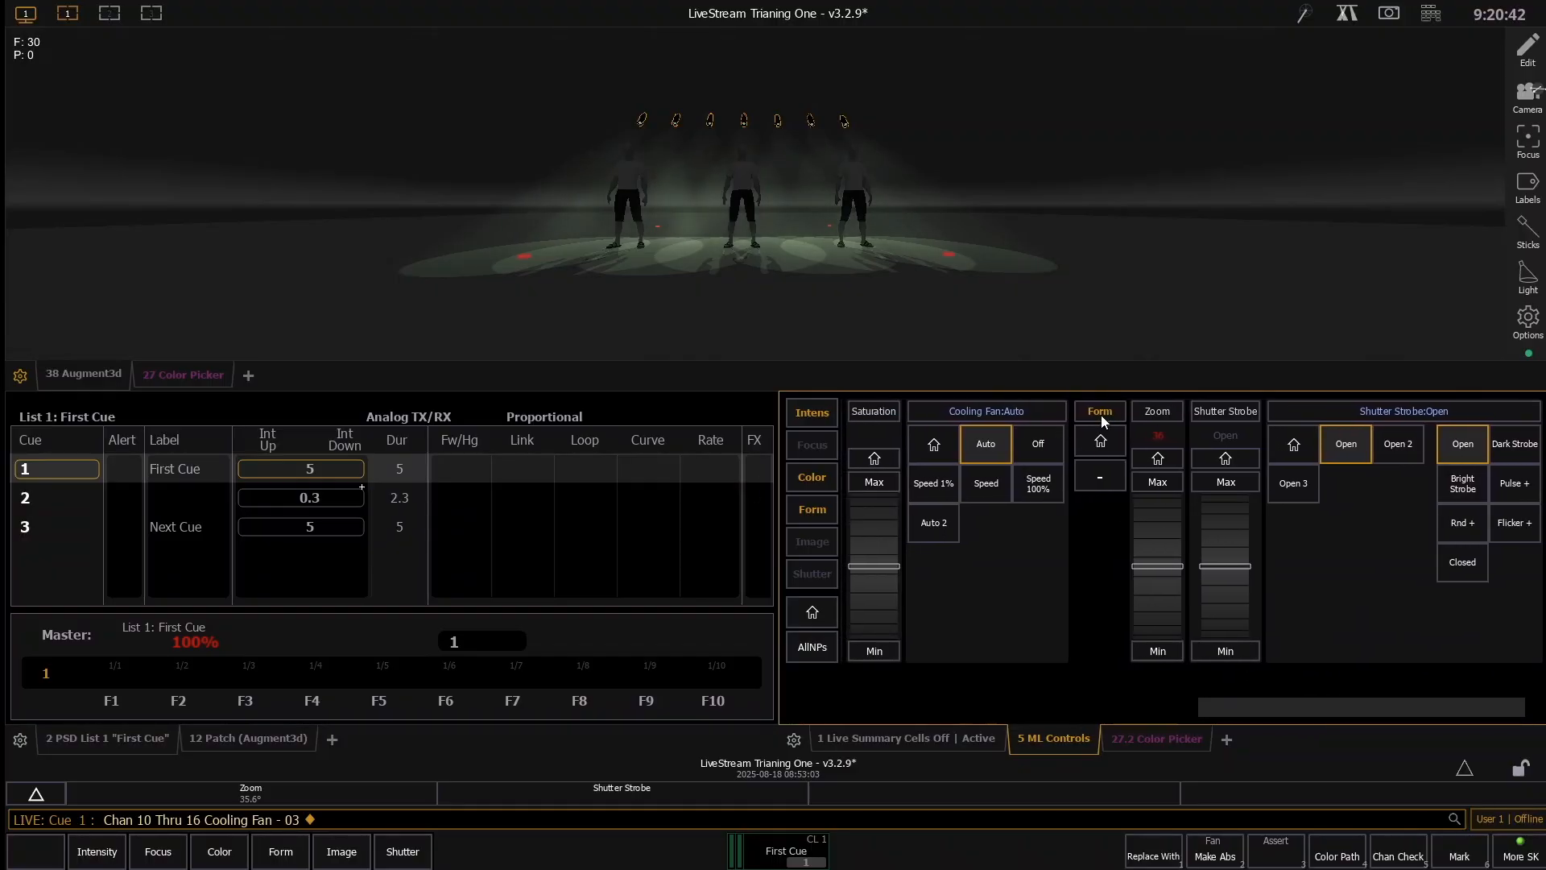
{"action": "scroll", "coordinate": [1157, 524], "scroll_direction": "up", "scroll_amount": 5}
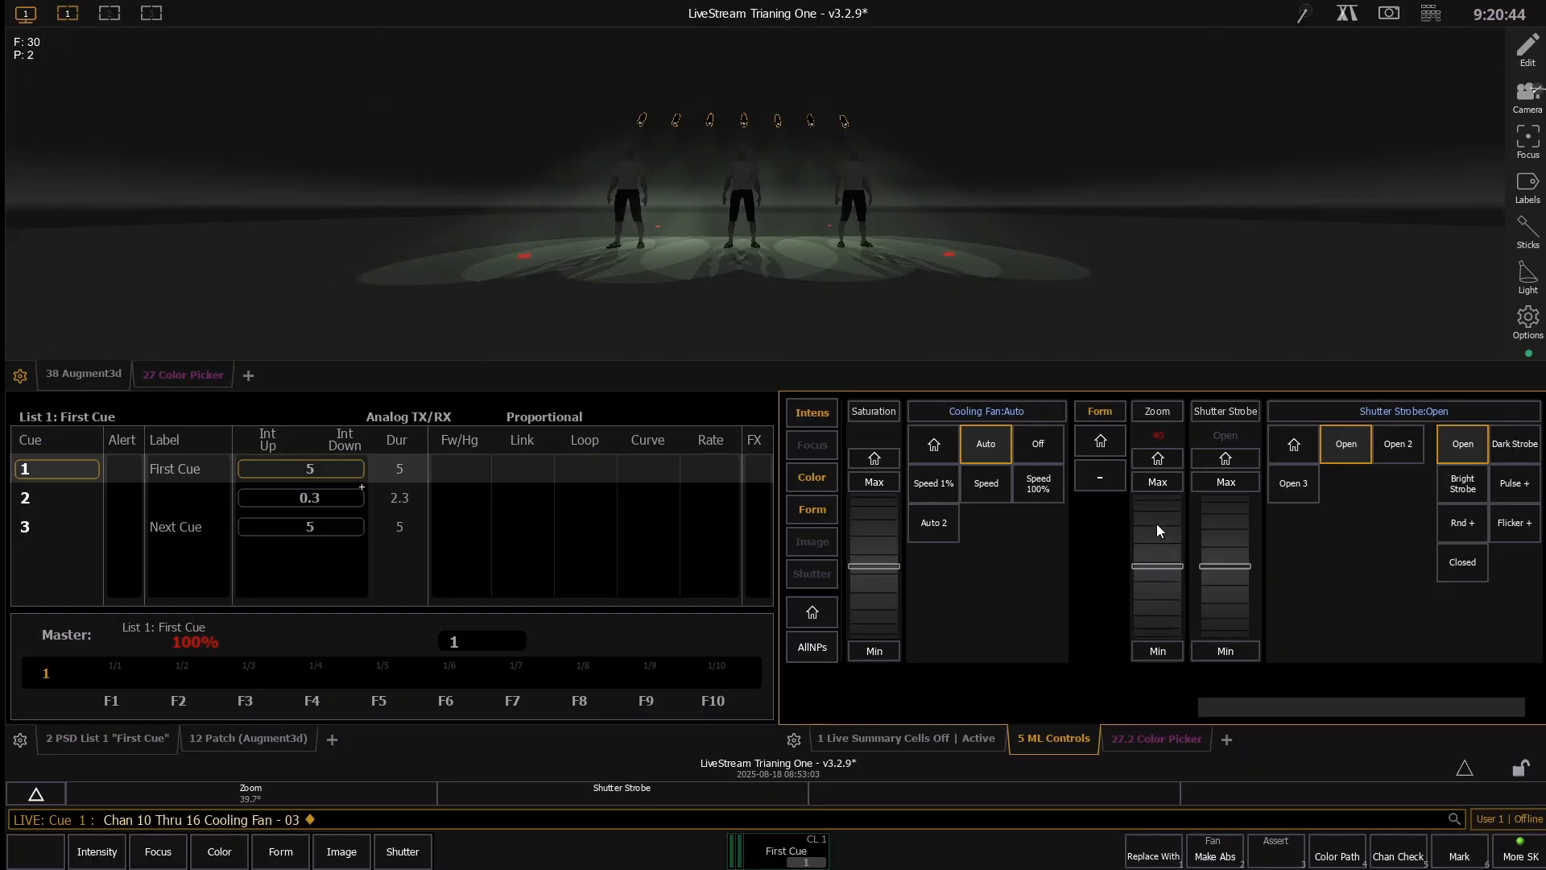
{"action": "scroll", "coordinate": [1161, 597], "scroll_direction": "down", "scroll_amount": 10}
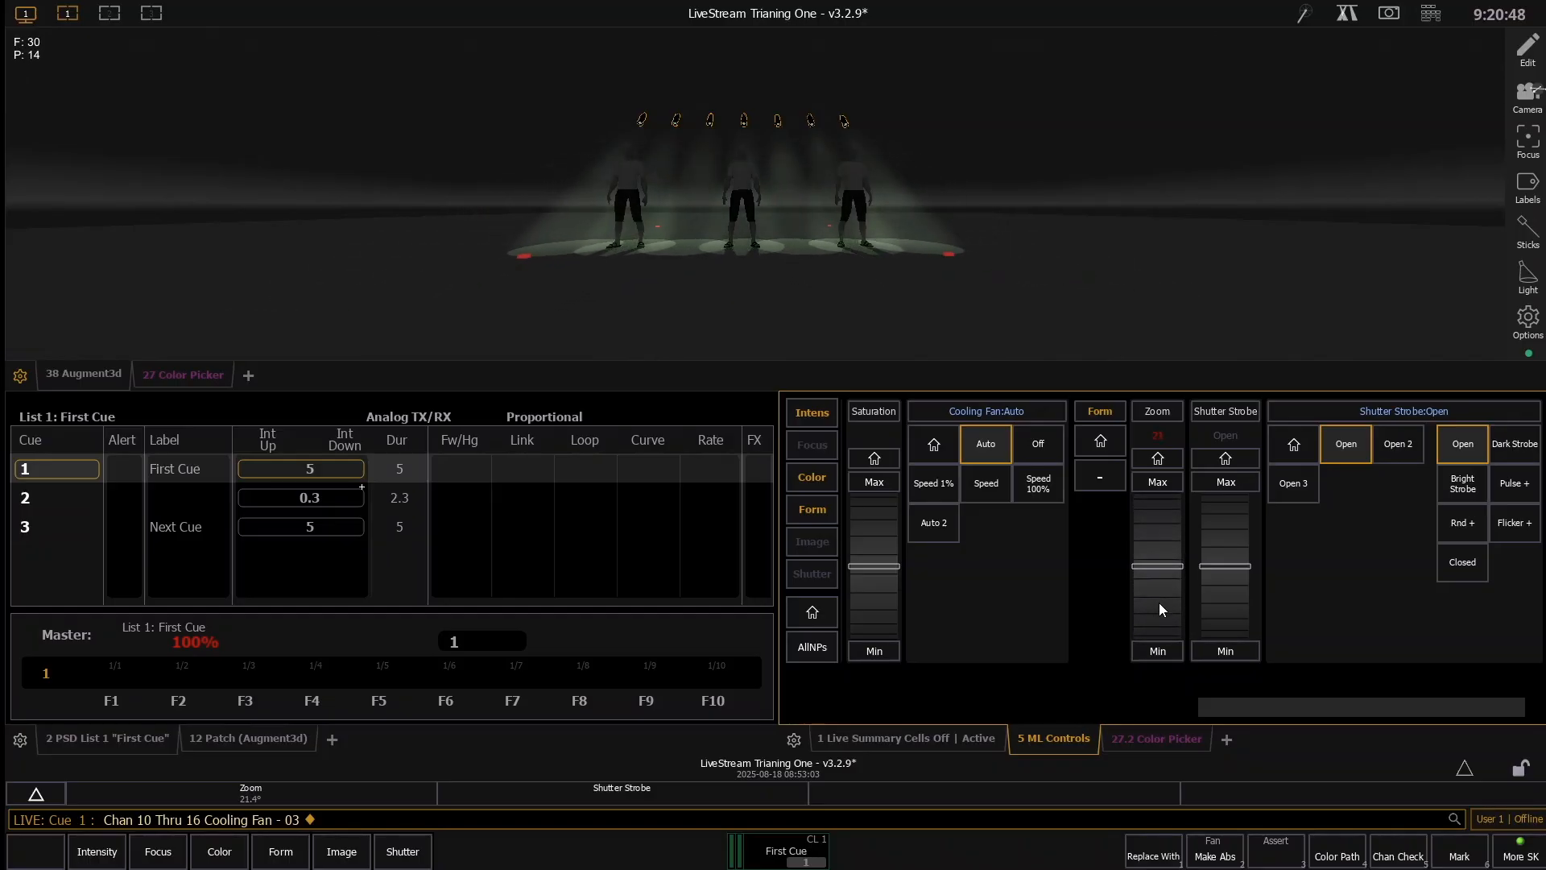
{"action": "scroll", "coordinate": [1157, 519], "scroll_direction": "up", "scroll_amount": 4}
{"action": "scroll", "coordinate": [1156, 519], "scroll_direction": "up", "scroll_amount": 3}
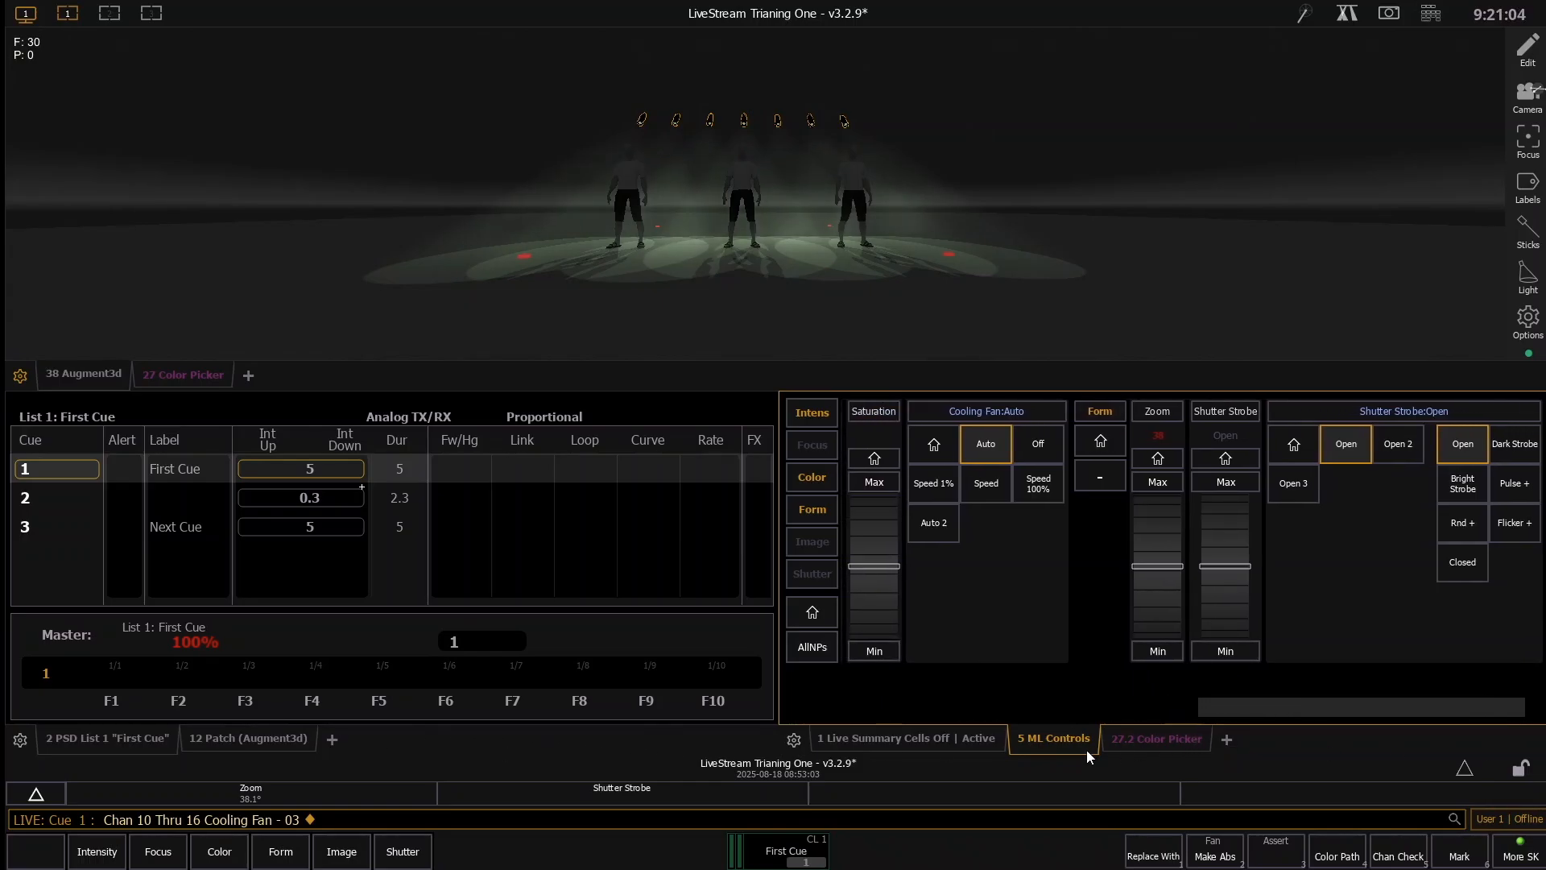
- View the backlight patch briefly, and reselect channels 10 through 16 live with their ML Controls shown
{"action": "left_click", "coordinate": [217, 747]}
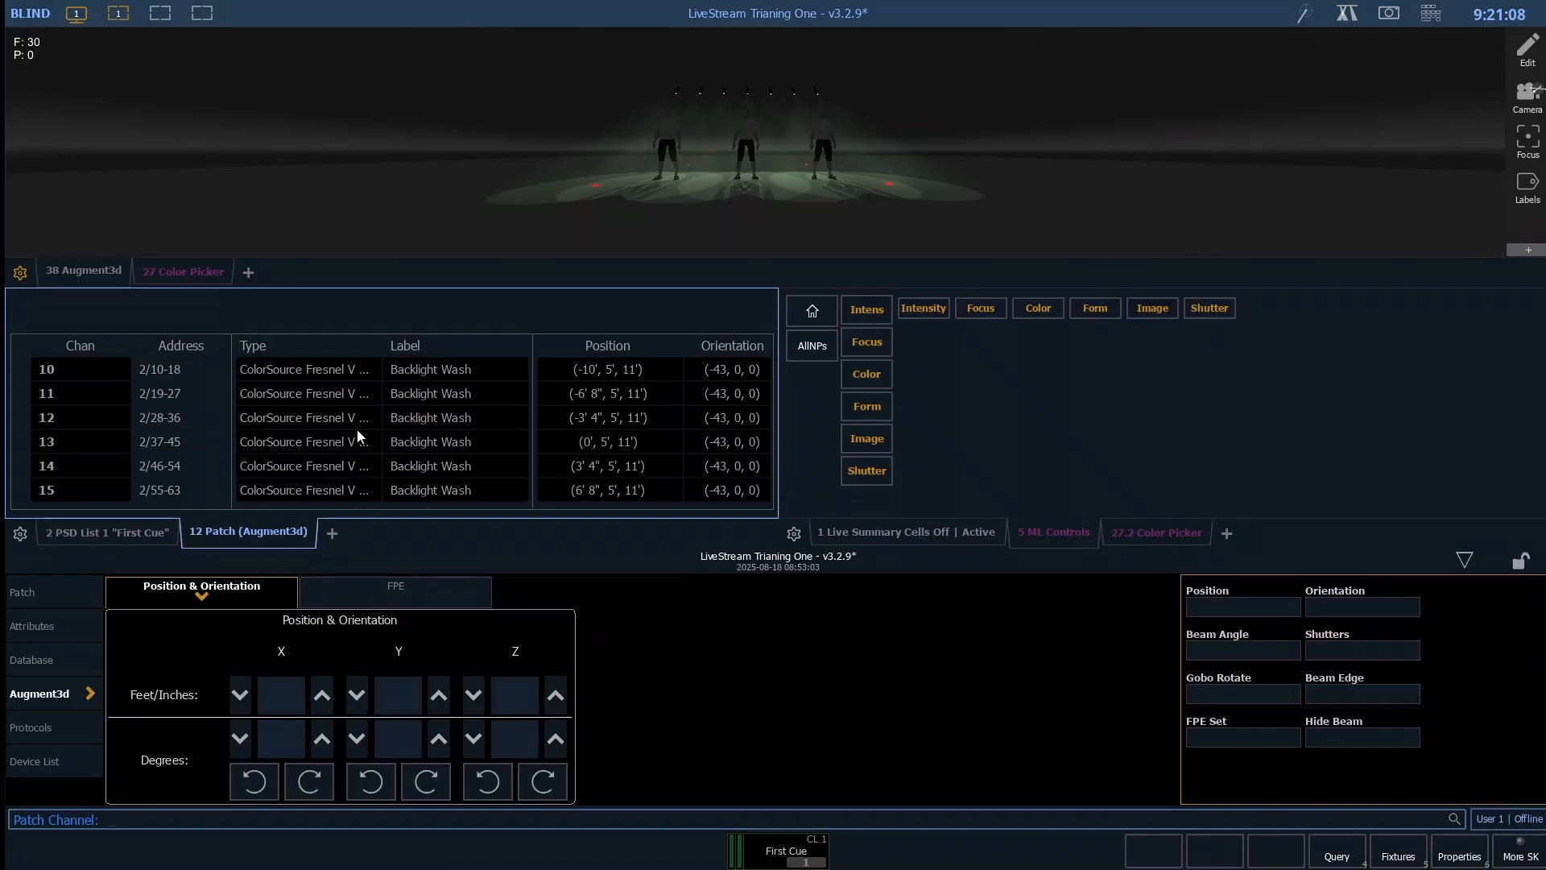
{"action": "left_click", "coordinate": [128, 534]}
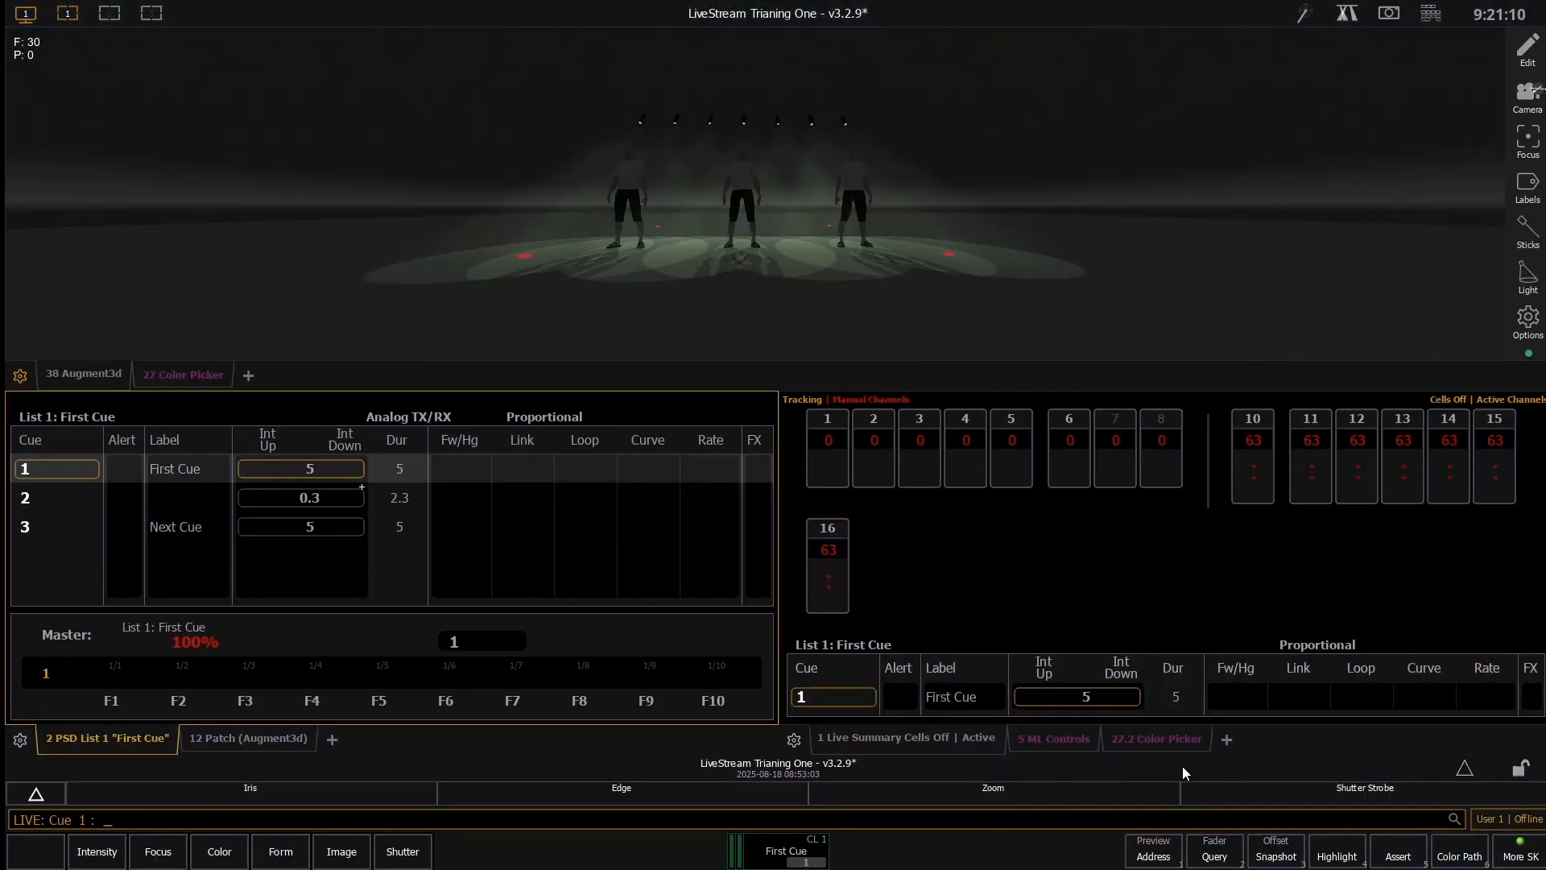
{"action": "left_click", "coordinate": [1057, 739]}
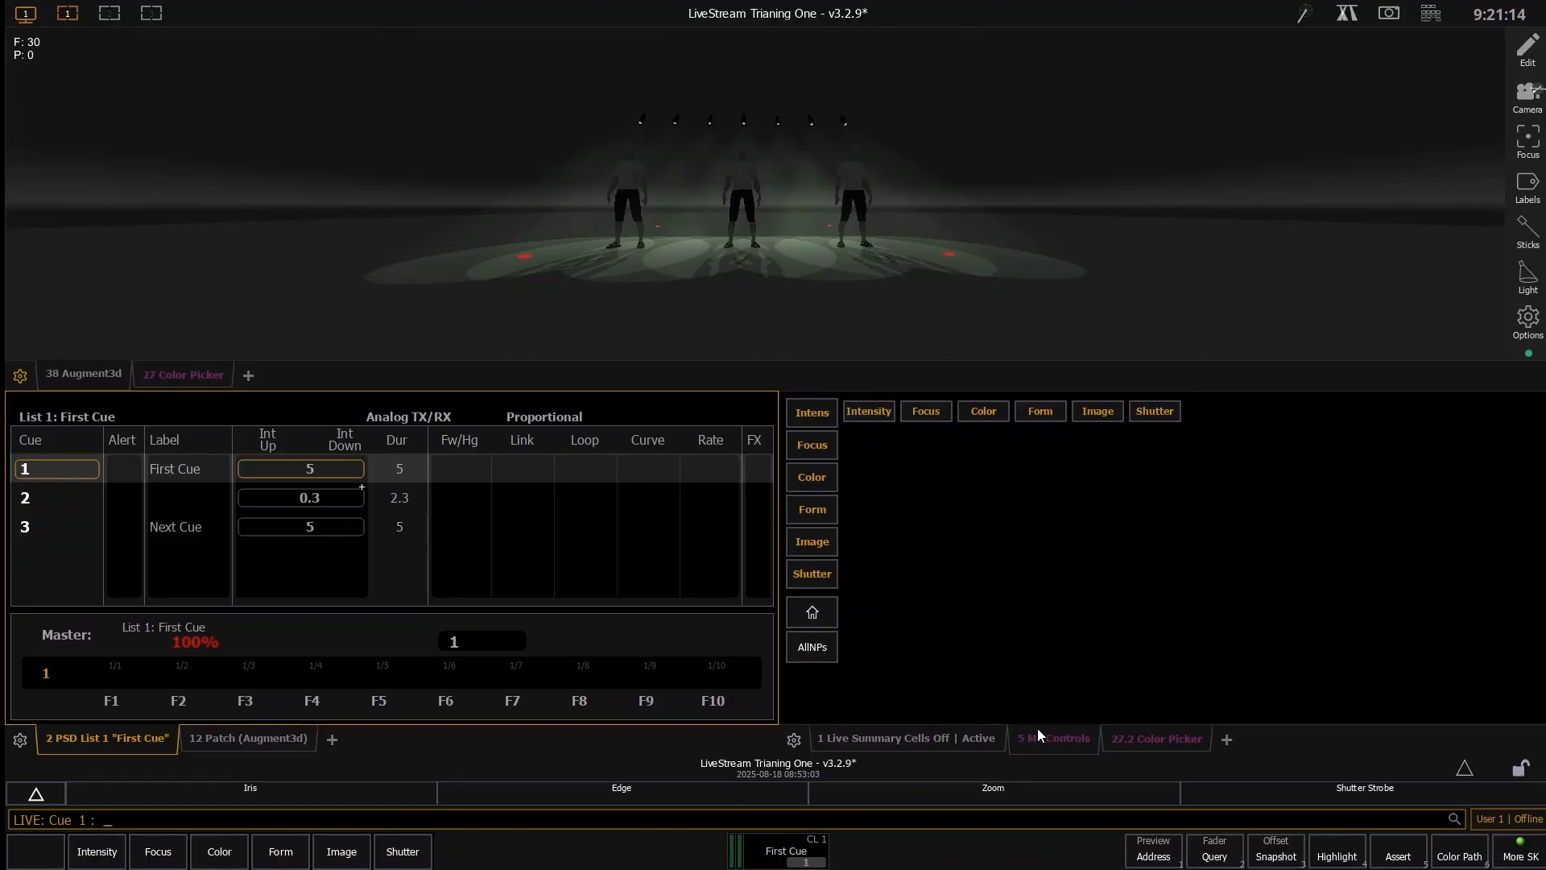
{"action": "type", "text": "10t16"}
{"action": "key", "text": "Return"}
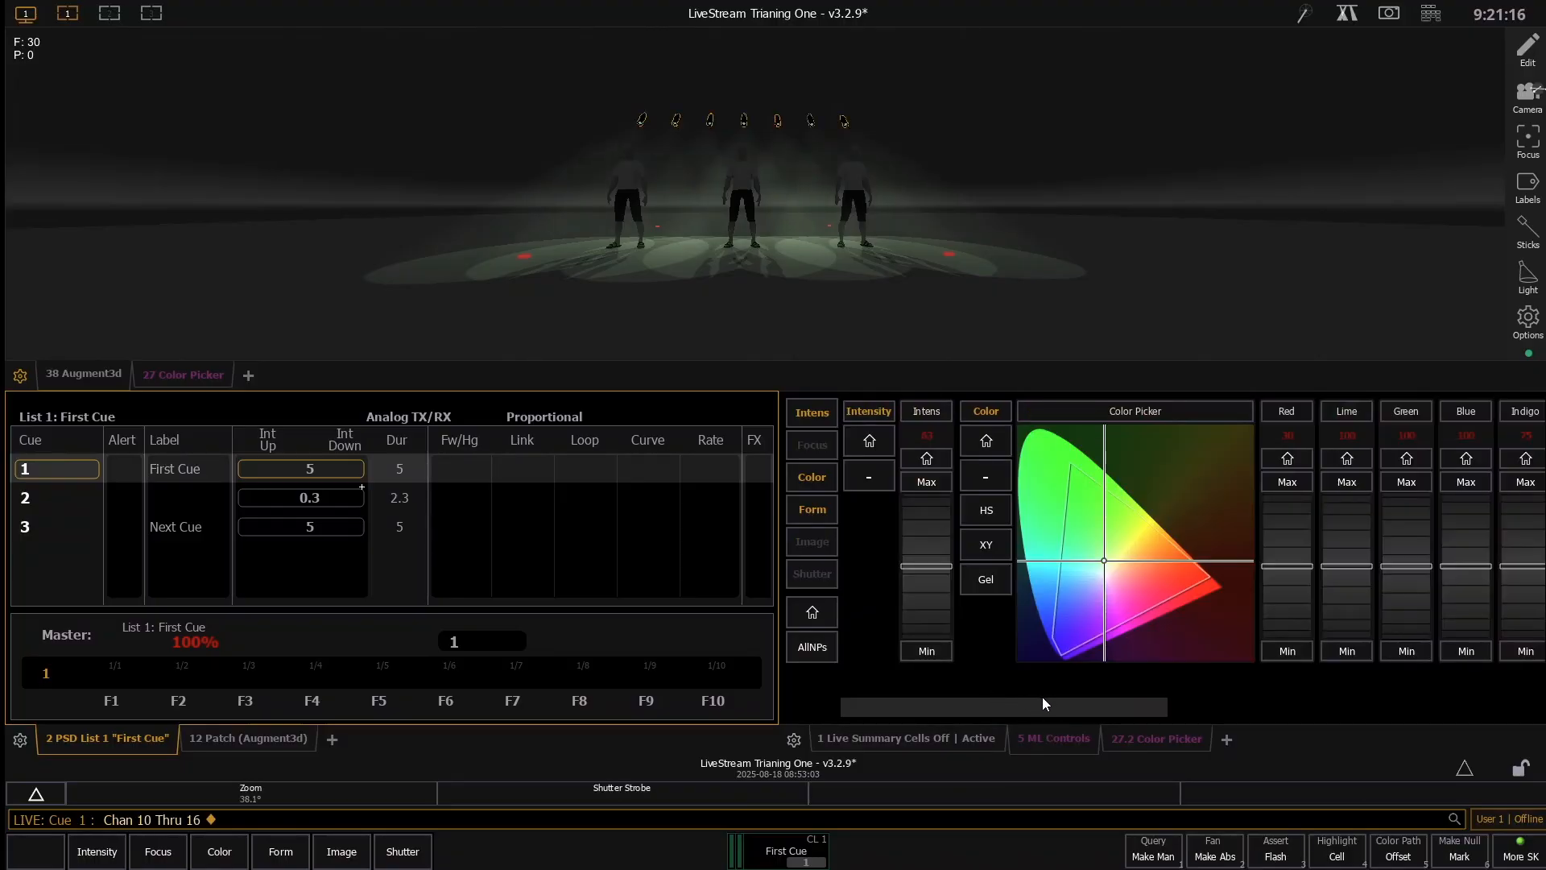
- Try the Pulse + and Flicker + strobe modes on channels 10 through 16, and raise the shutter strobe rate to 10
{"action": "left_click_drag", "start_coordinate": [1042, 697], "coordinate": [358, 808]}
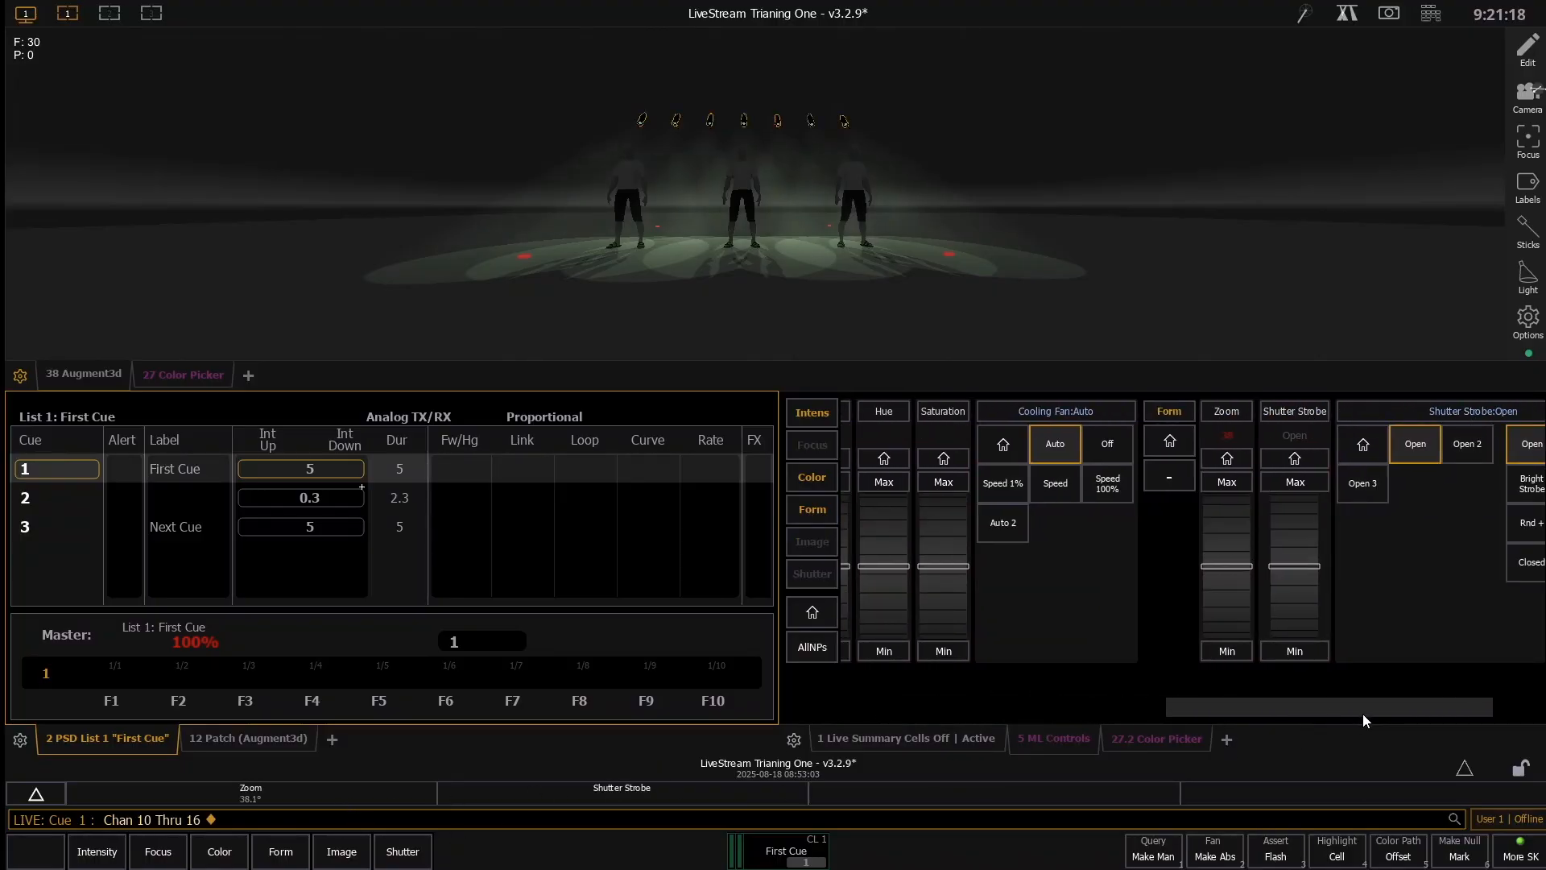
{"action": "left_click_drag", "start_coordinate": [1366, 716], "coordinate": [1498, 703]}
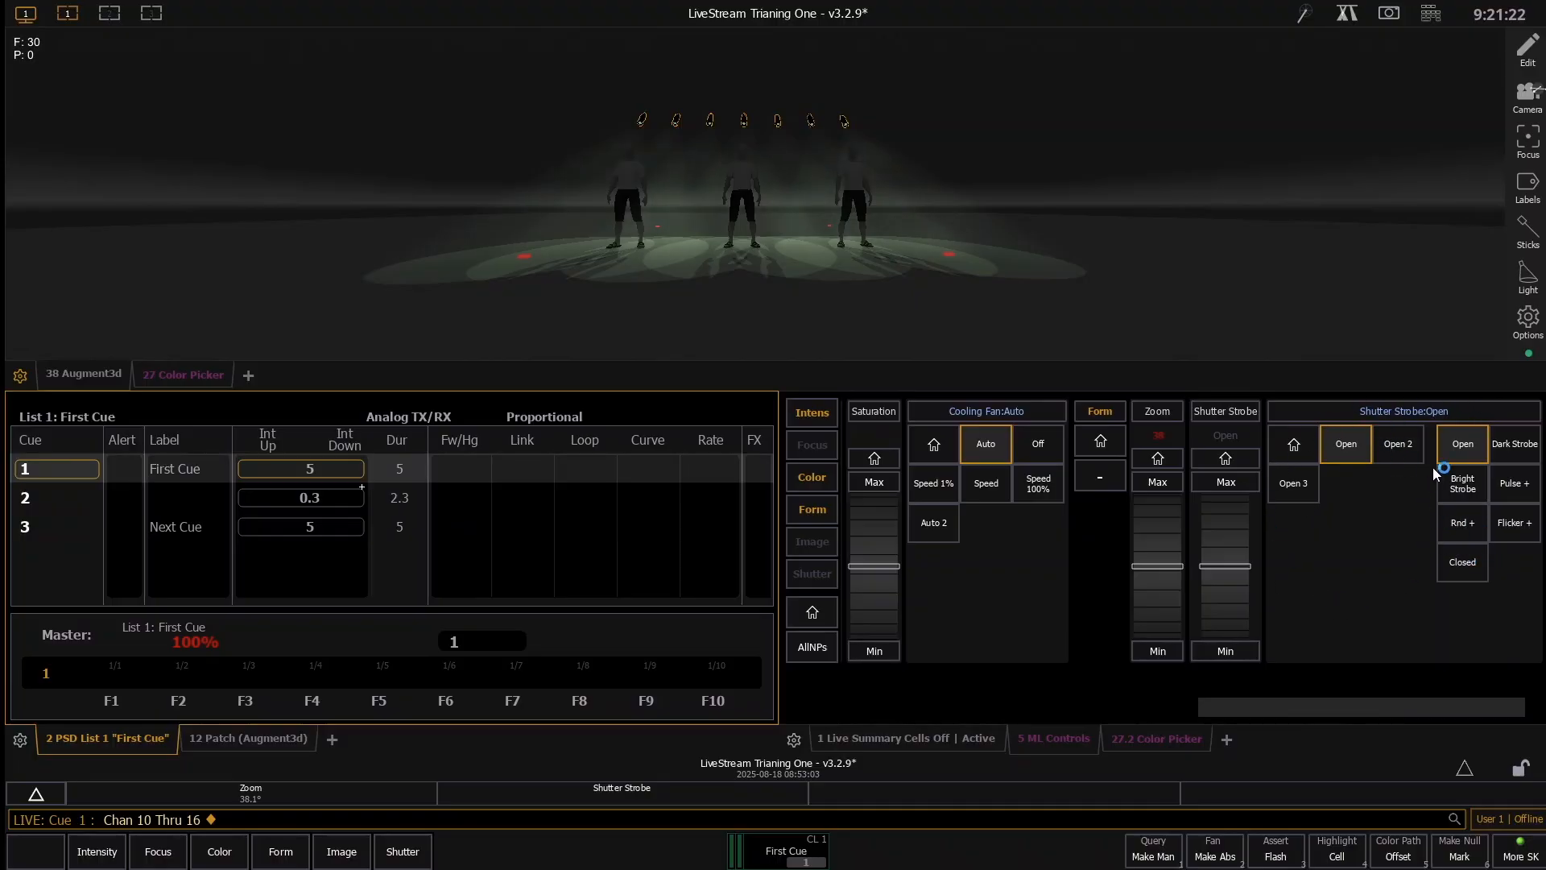
{"action": "left_click", "coordinate": [1518, 493]}
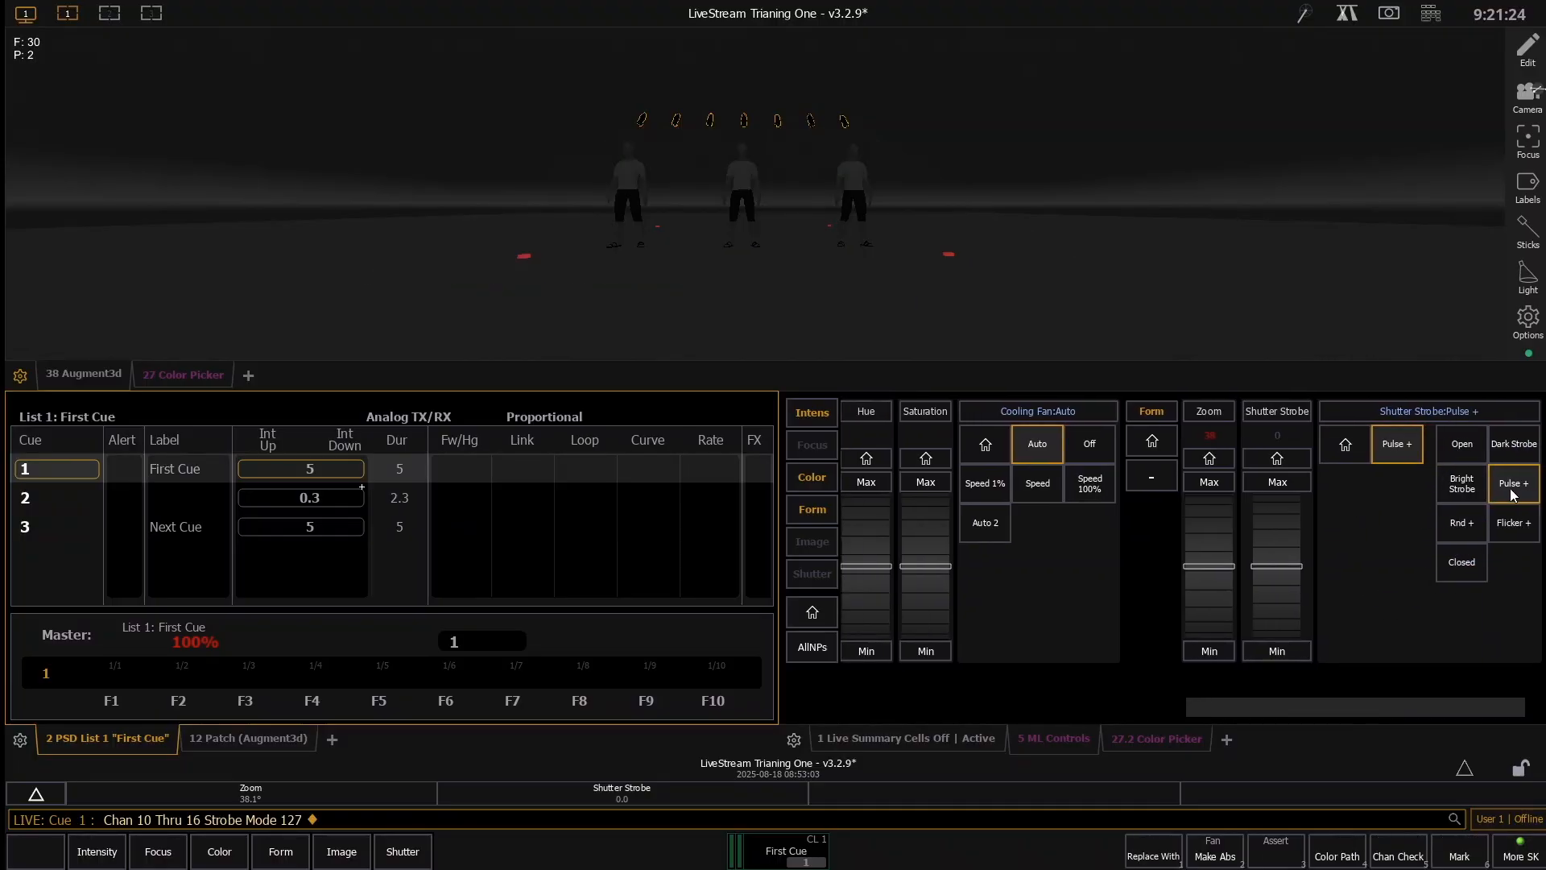
{"action": "left_click", "coordinate": [1521, 521]}
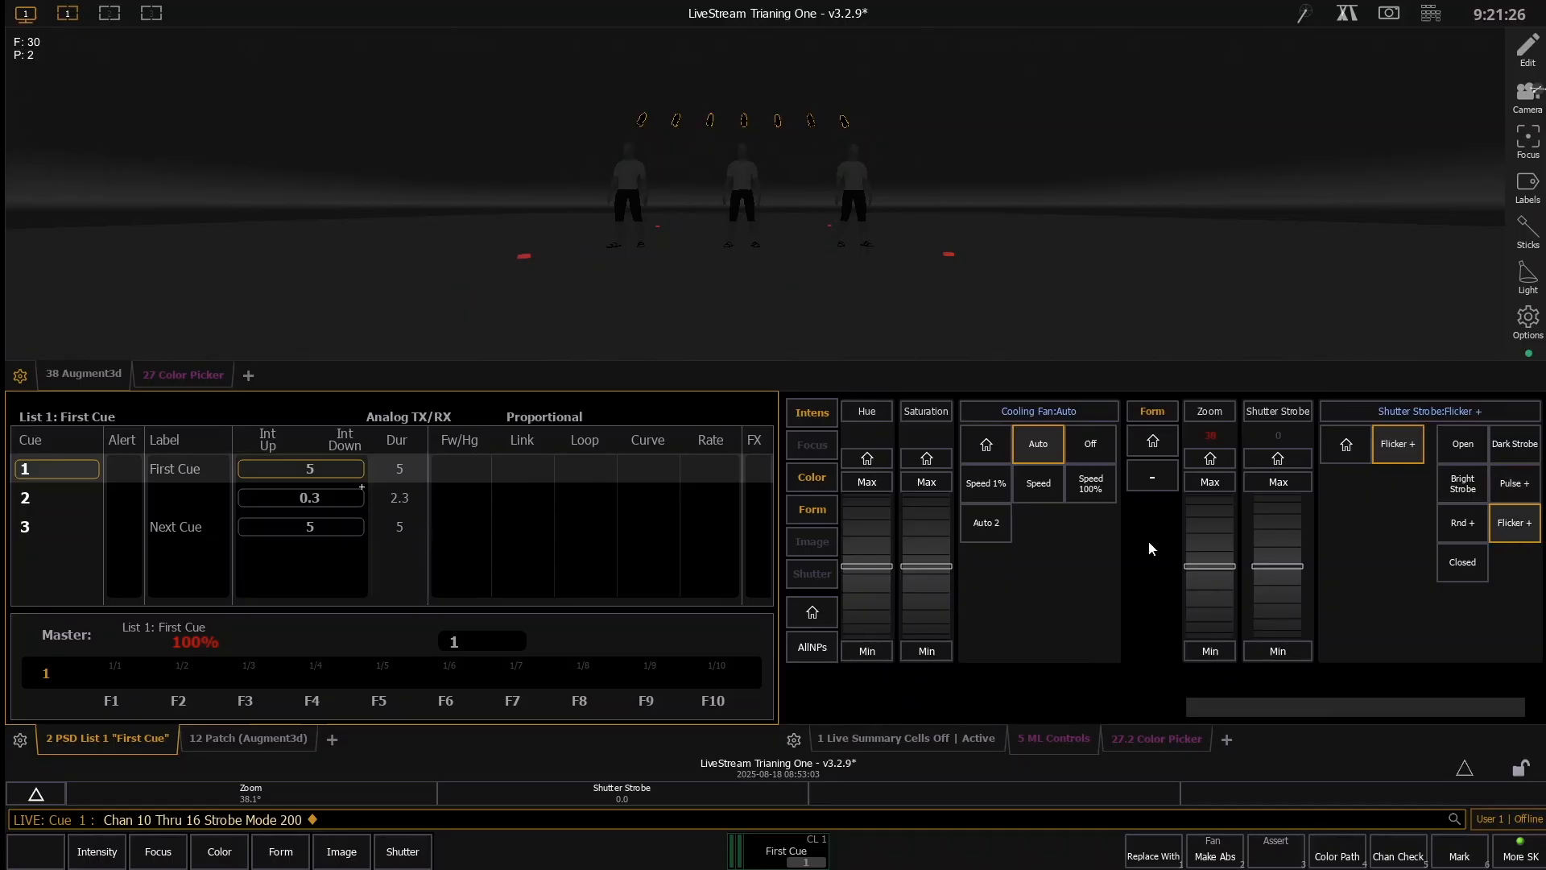
{"action": "scroll", "coordinate": [1284, 519], "scroll_direction": "up", "scroll_amount": 4}
{"action": "scroll", "coordinate": [1281, 503], "scroll_direction": "up", "scroll_amount": 6}
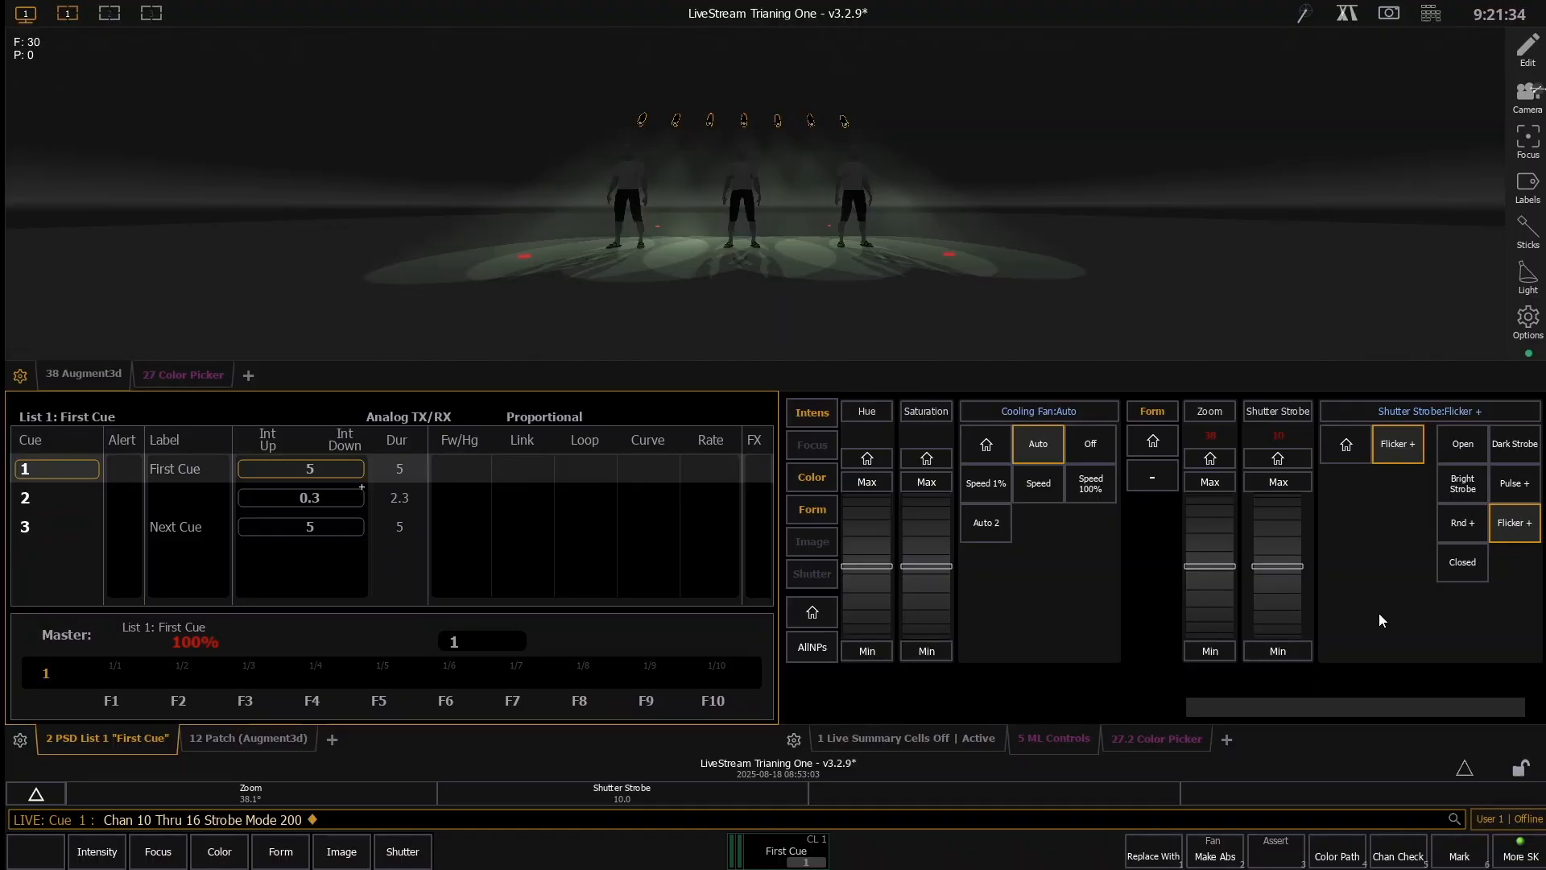
- Try the Rnd + strobe mode at rates up to 10, and return the strobe mode of channels 10 through 16 to Open
{"action": "left_click", "coordinate": [1446, 525]}
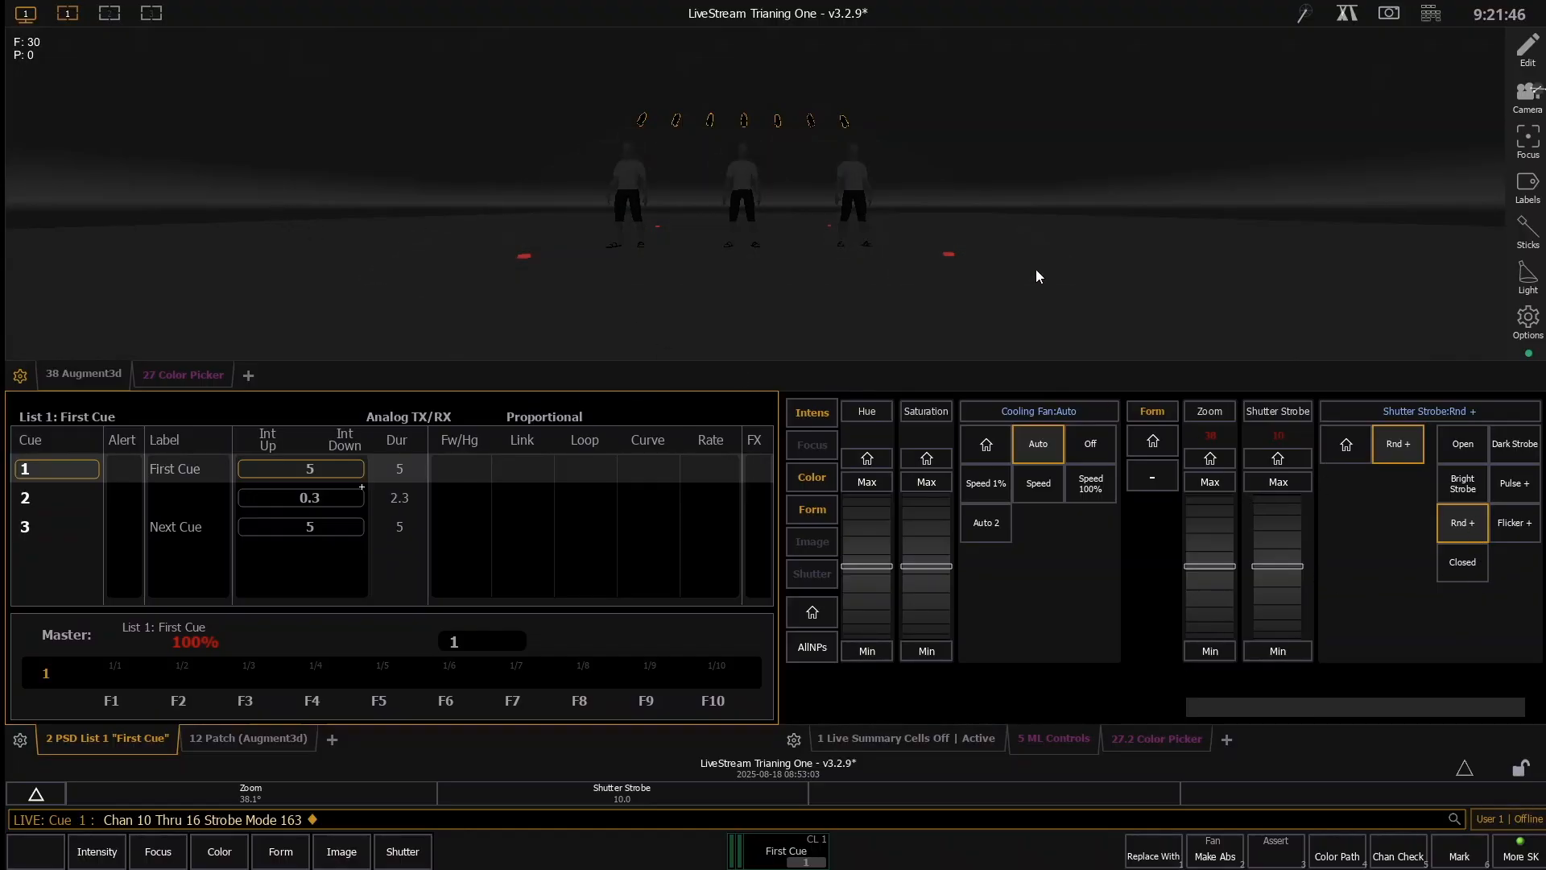
{"action": "left_click_drag", "start_coordinate": [1273, 621], "coordinate": [1278, 514]}
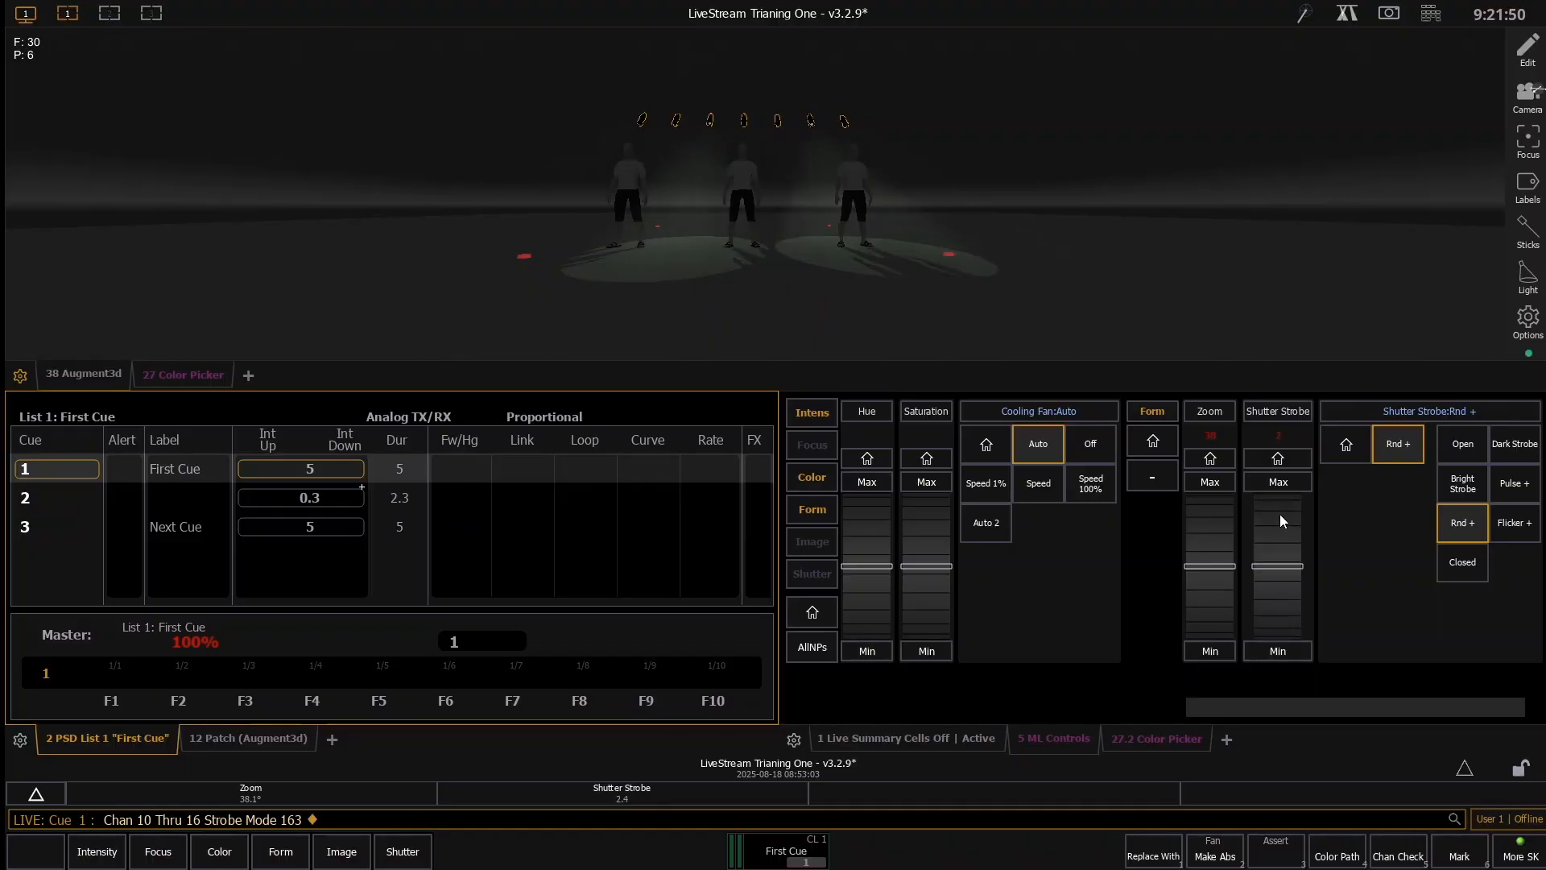
{"action": "left_click", "coordinate": [1279, 513]}
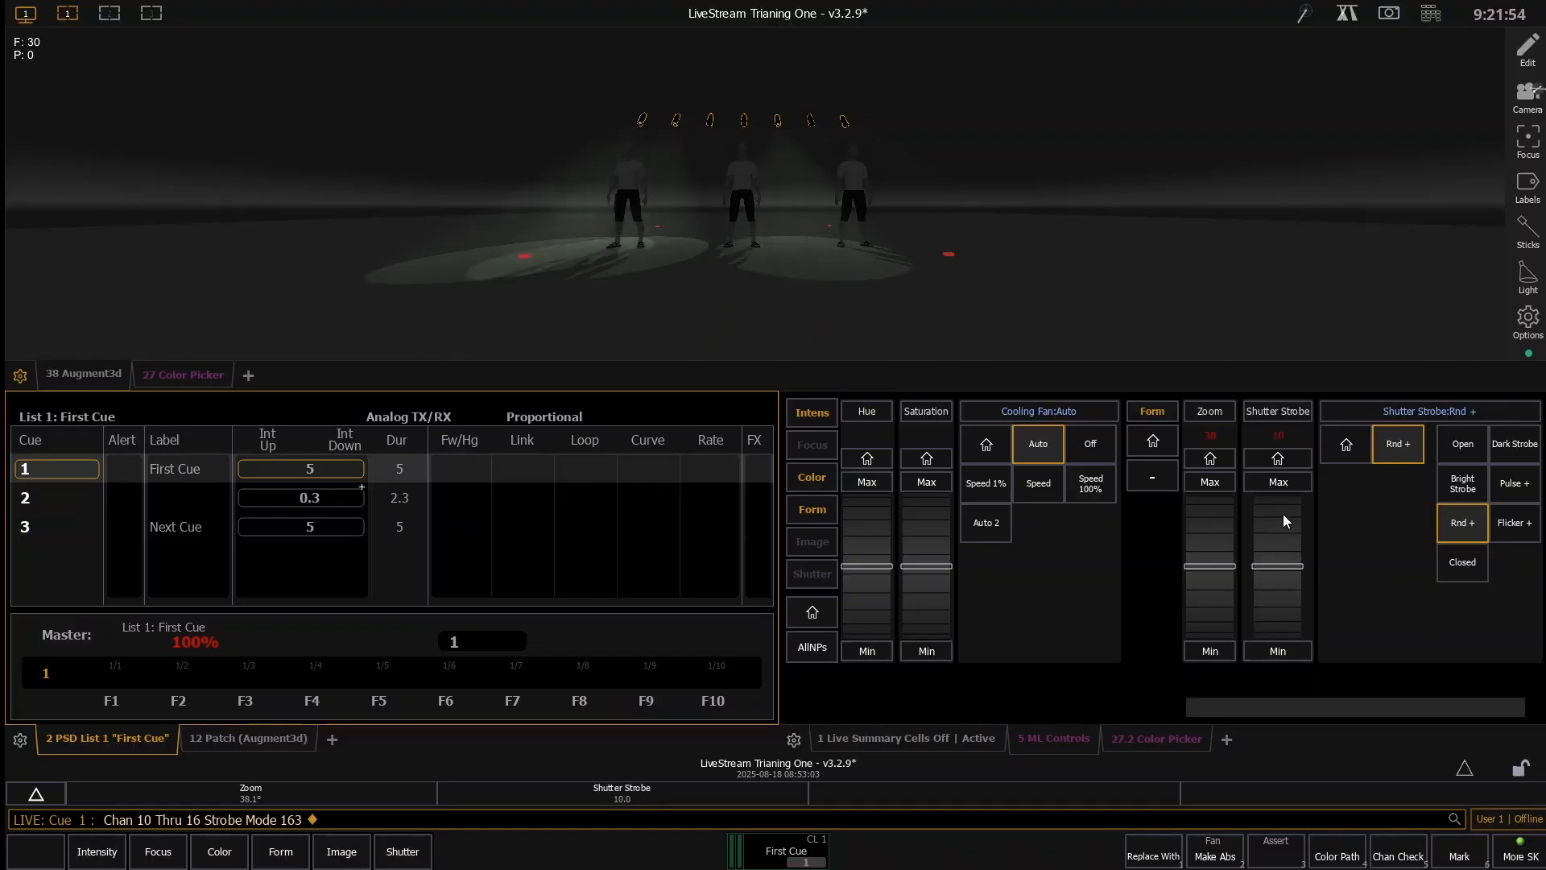
{"action": "left_click", "coordinate": [1466, 453]}
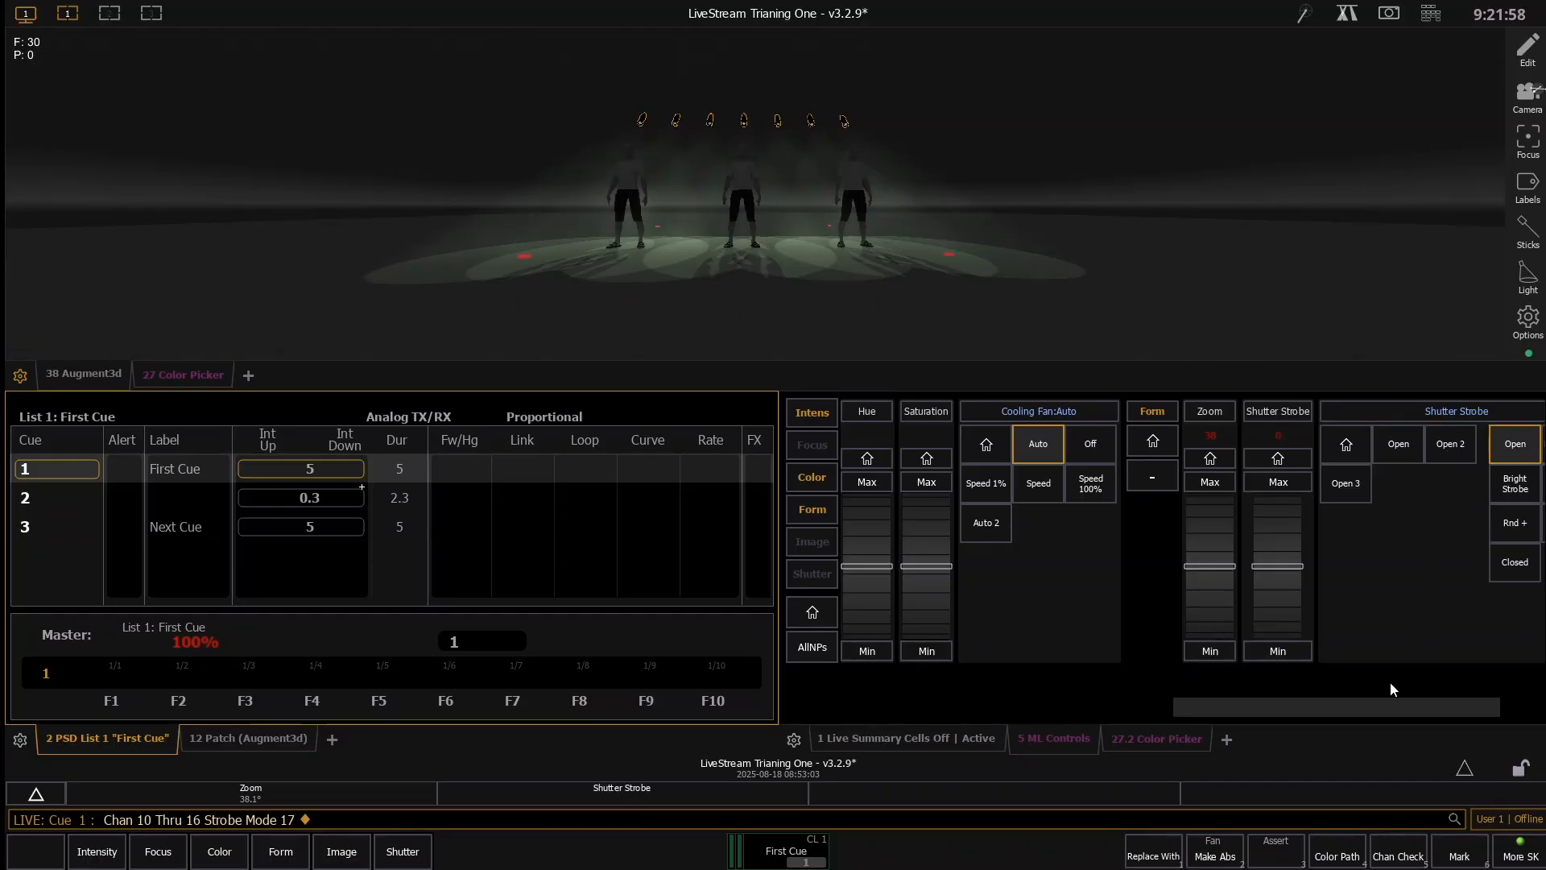
{"action": "scroll", "coordinate": [1431, 707], "scroll_direction": "right", "scroll_amount": 2}
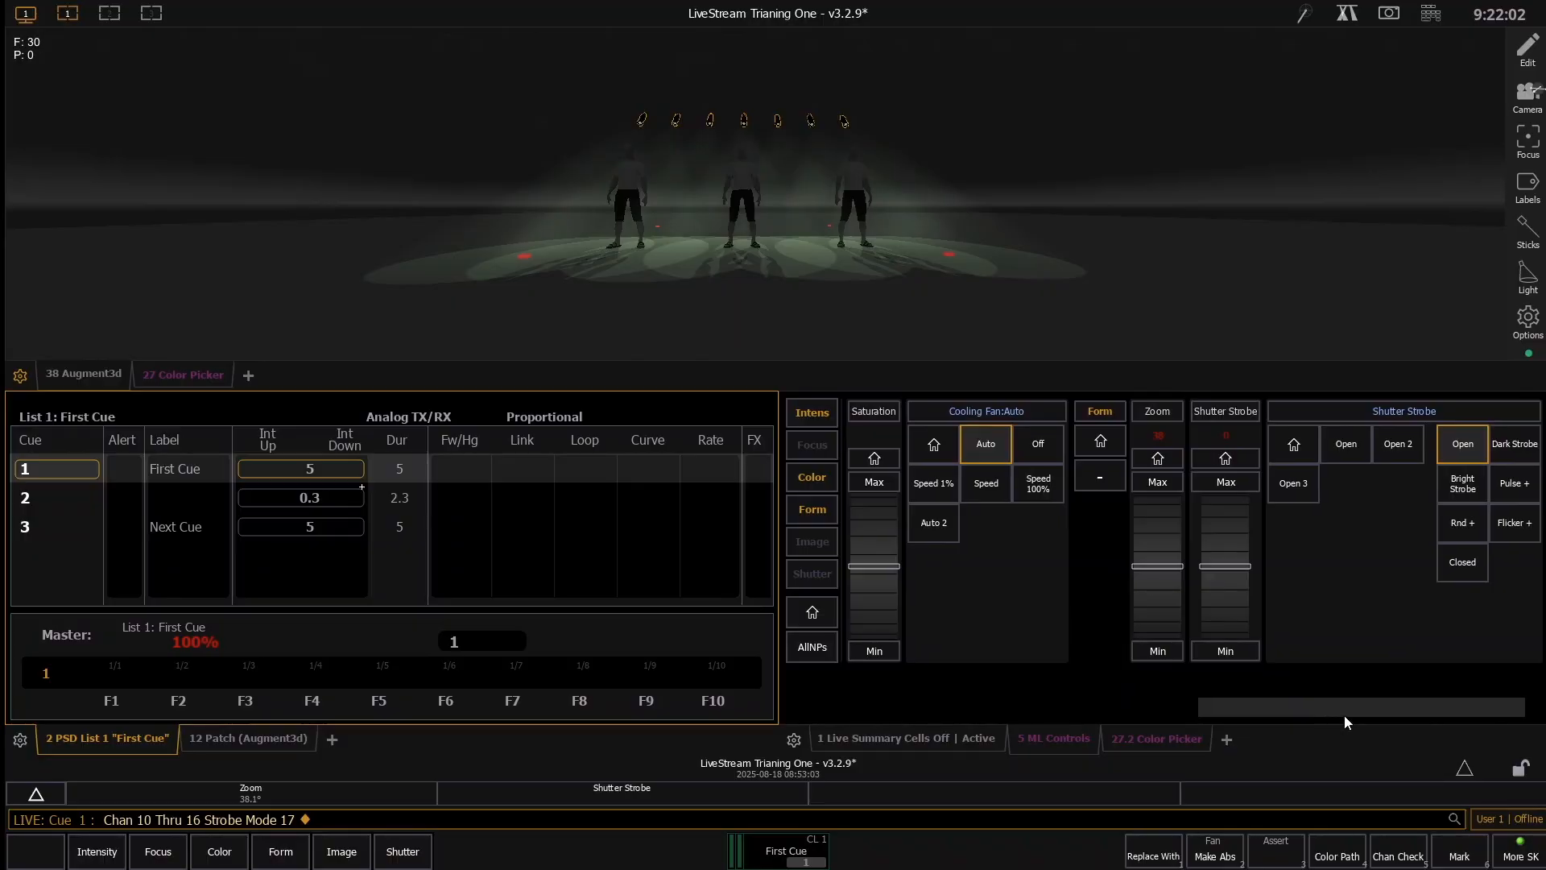
- Return to the intensity and color parameters, run cue 1, and show the live channel summary
{"action": "left_click_drag", "start_coordinate": [1345, 715], "coordinate": [892, 728]}
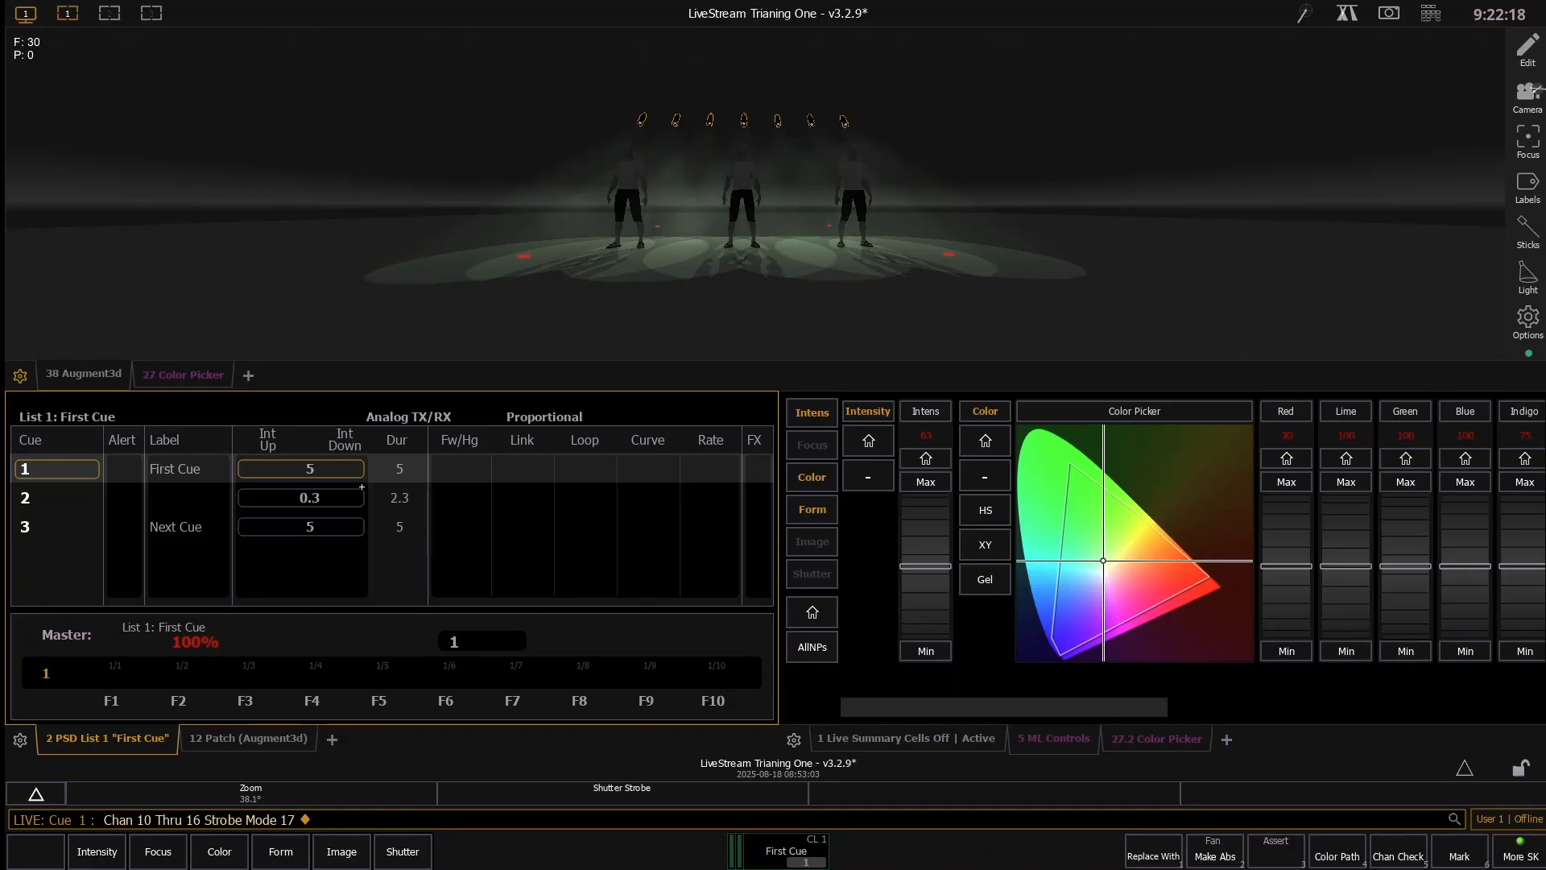
{"action": "key", "text": "ctrl+space"}
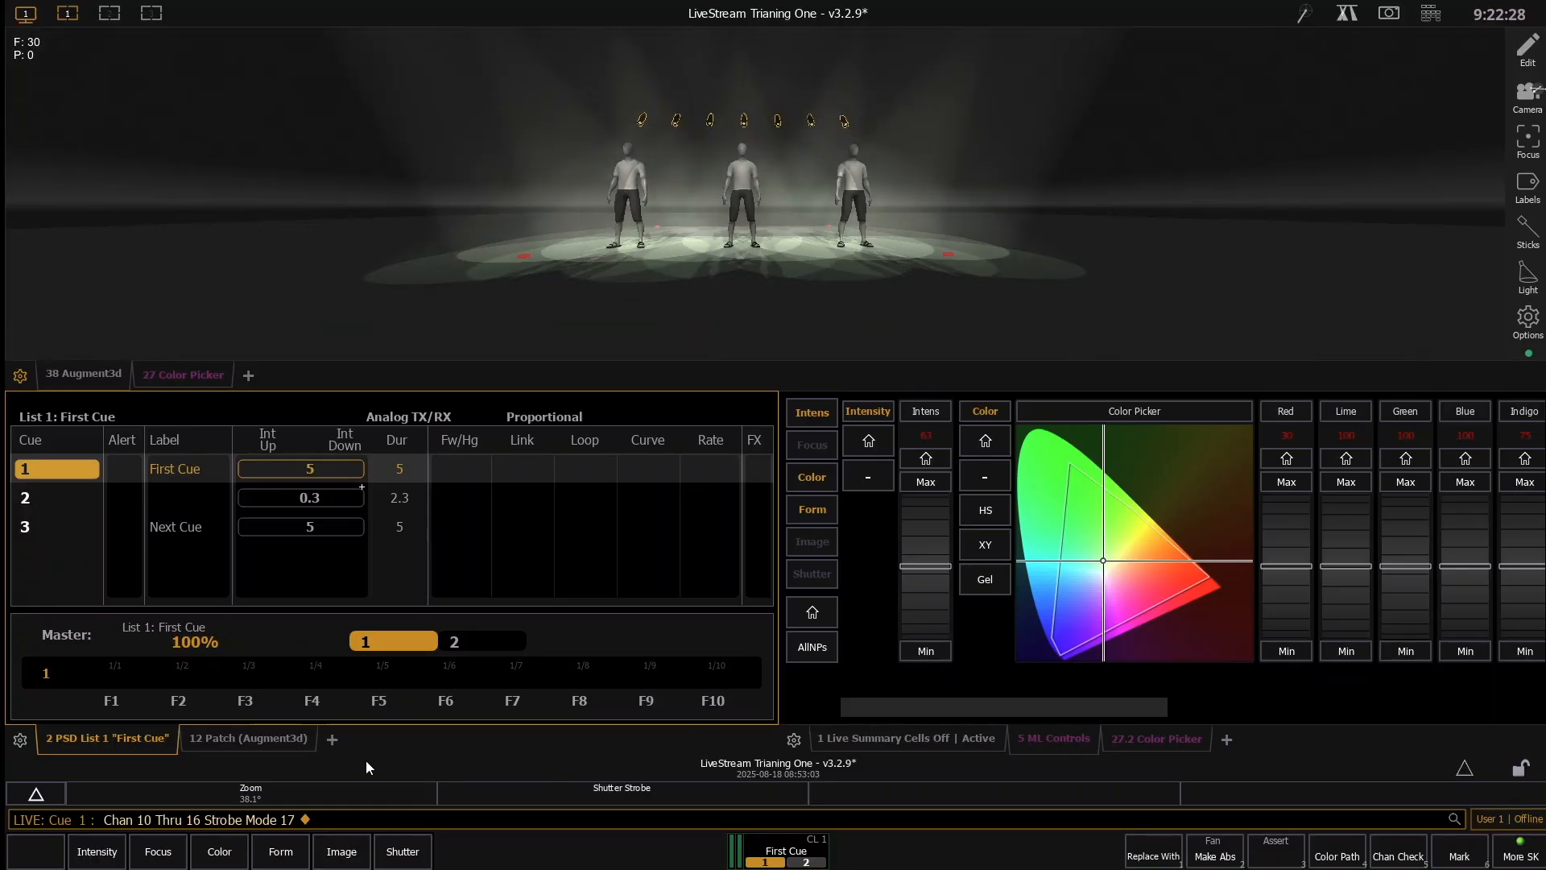
{"action": "left_click", "coordinate": [852, 741]}
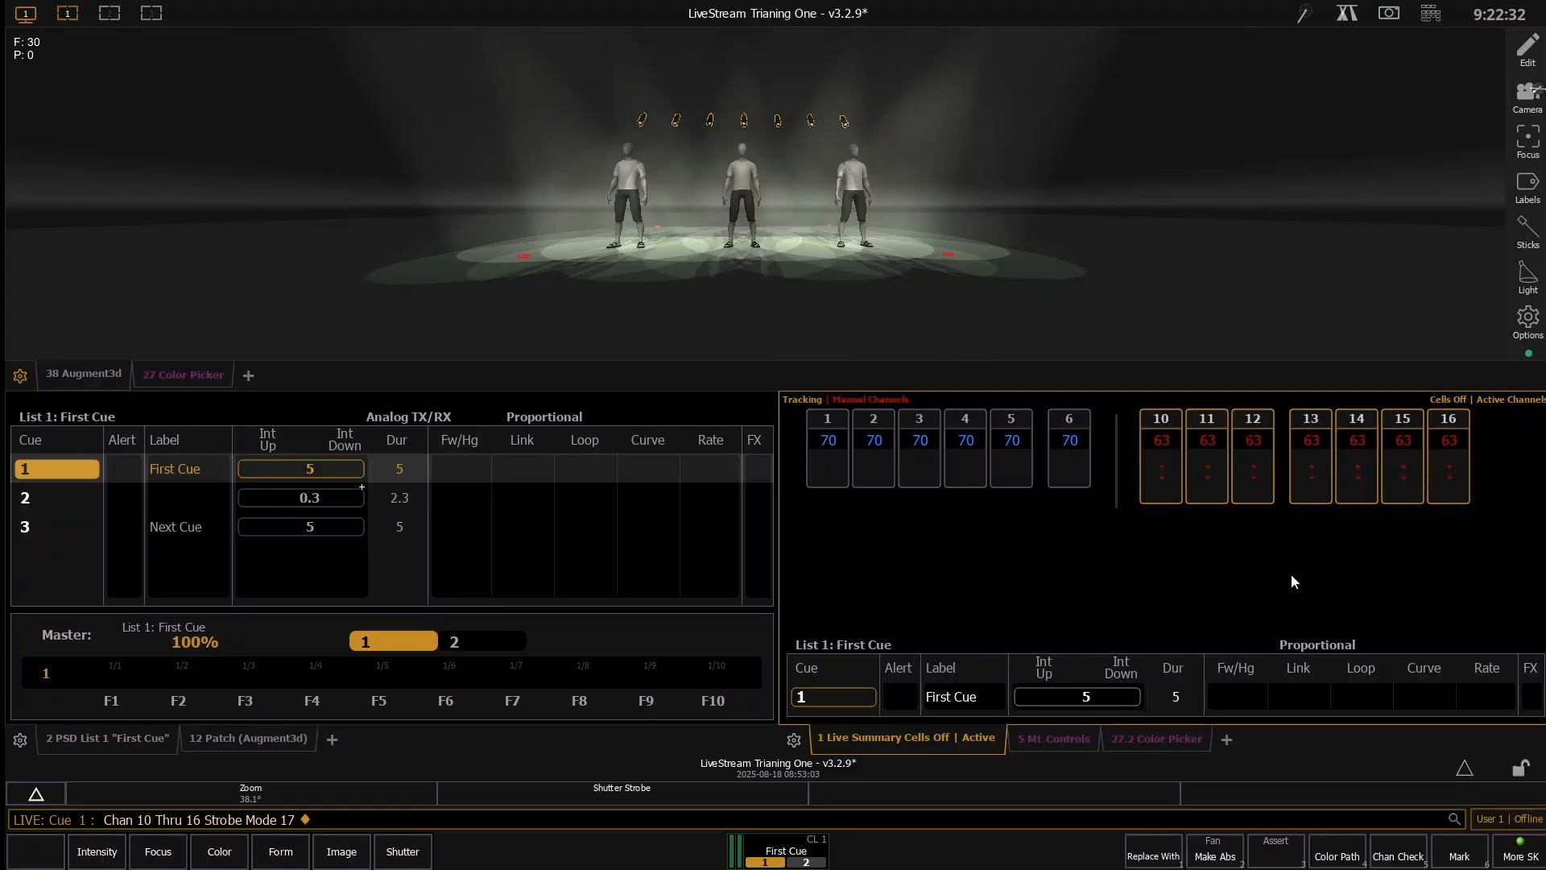
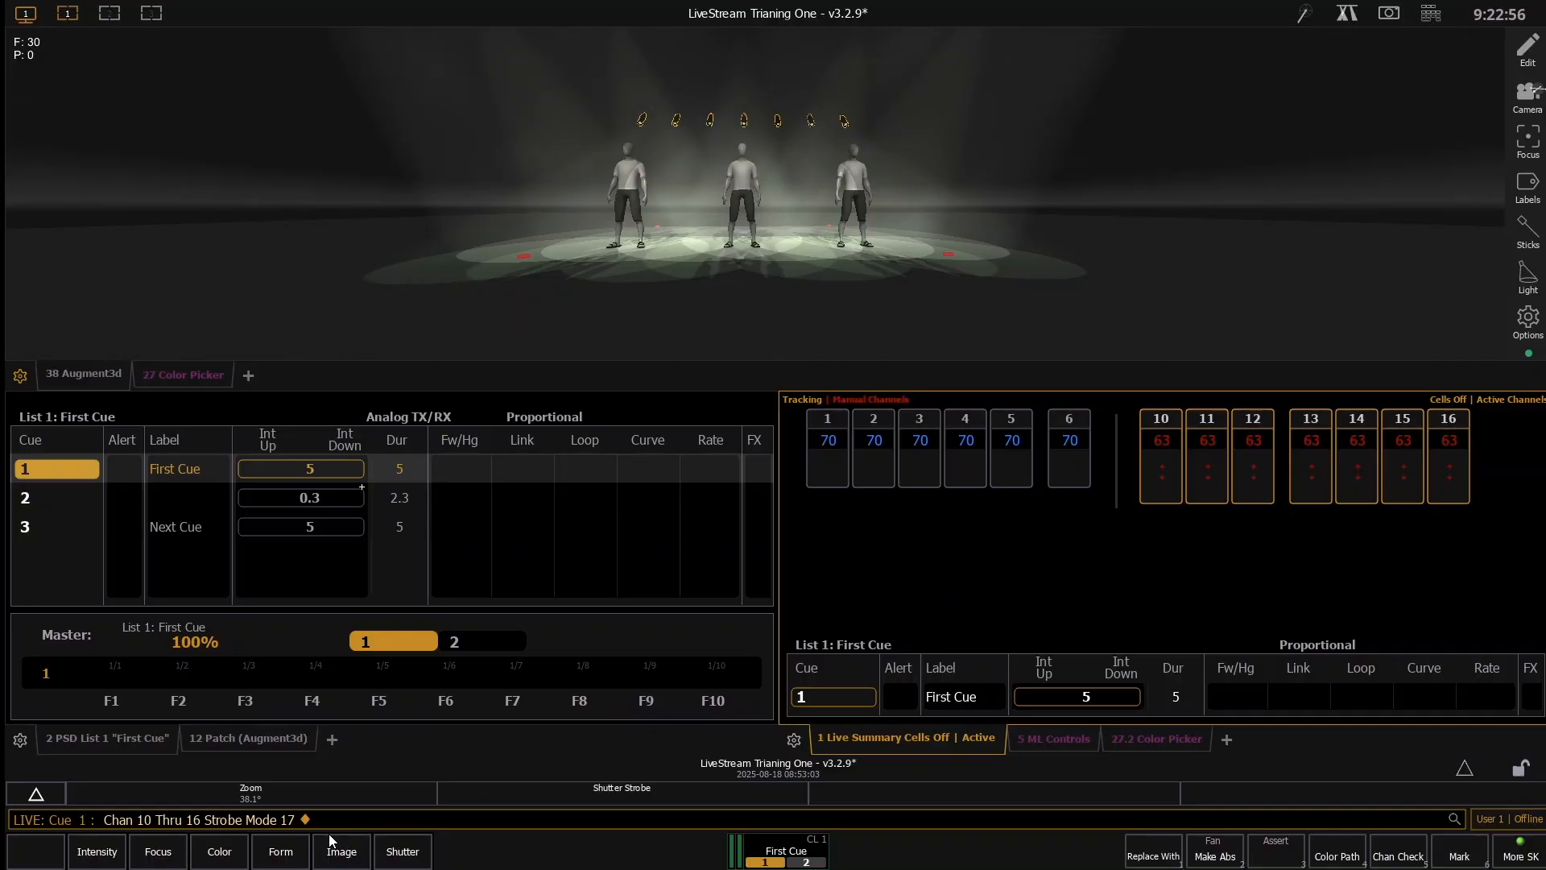
- Update cue 1 with the channel 10 through 16 settings, and play cue 2, the empty stage and cue 1 again
{"action": "key", "text": "u"}
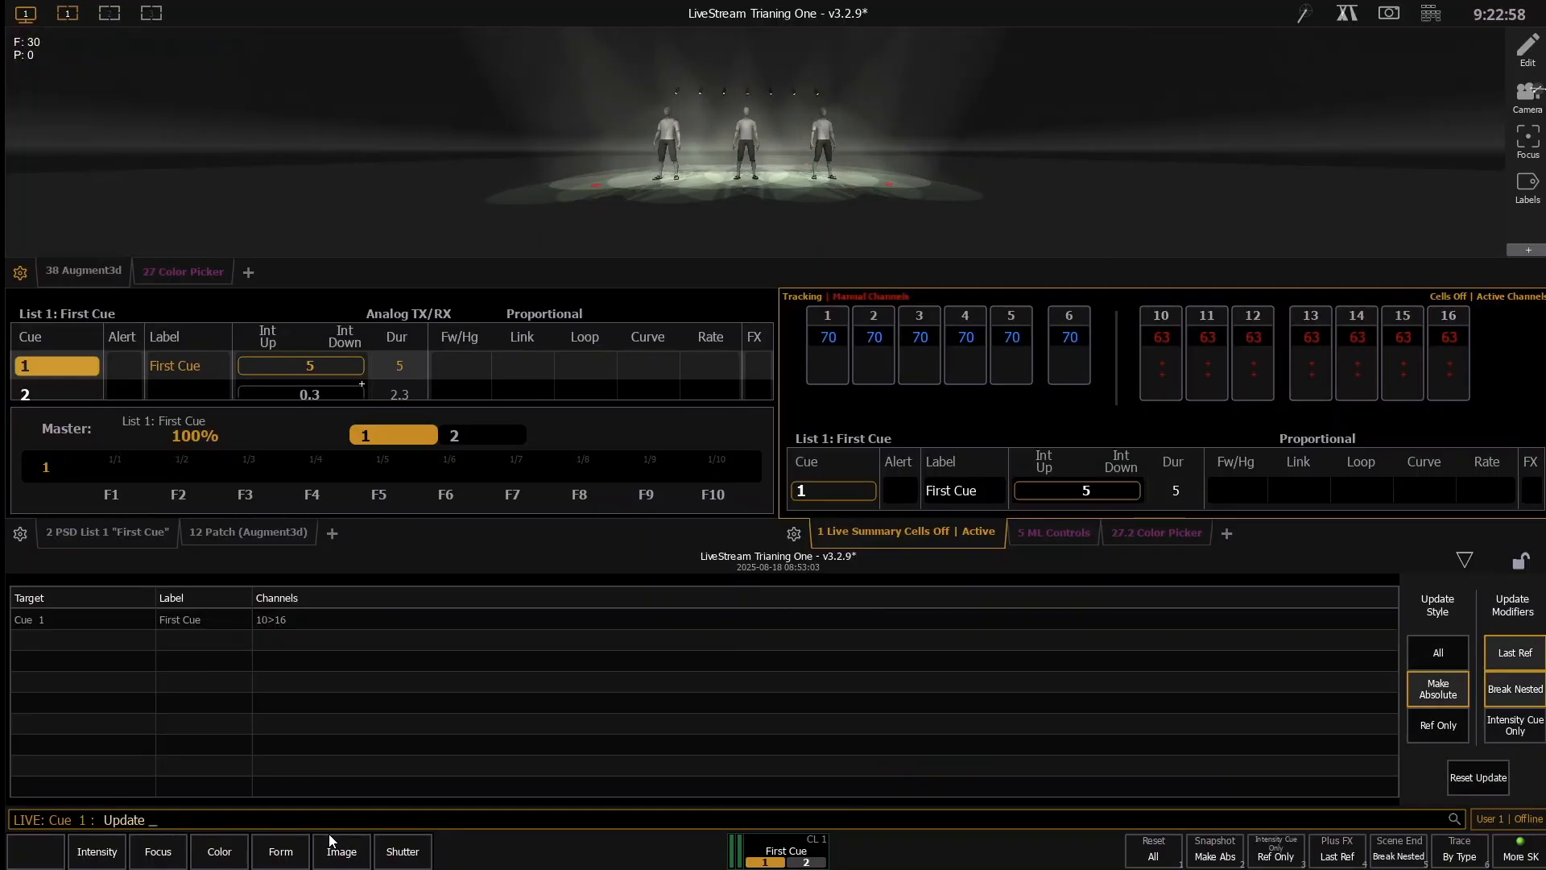
{"action": "key", "text": "Return"}
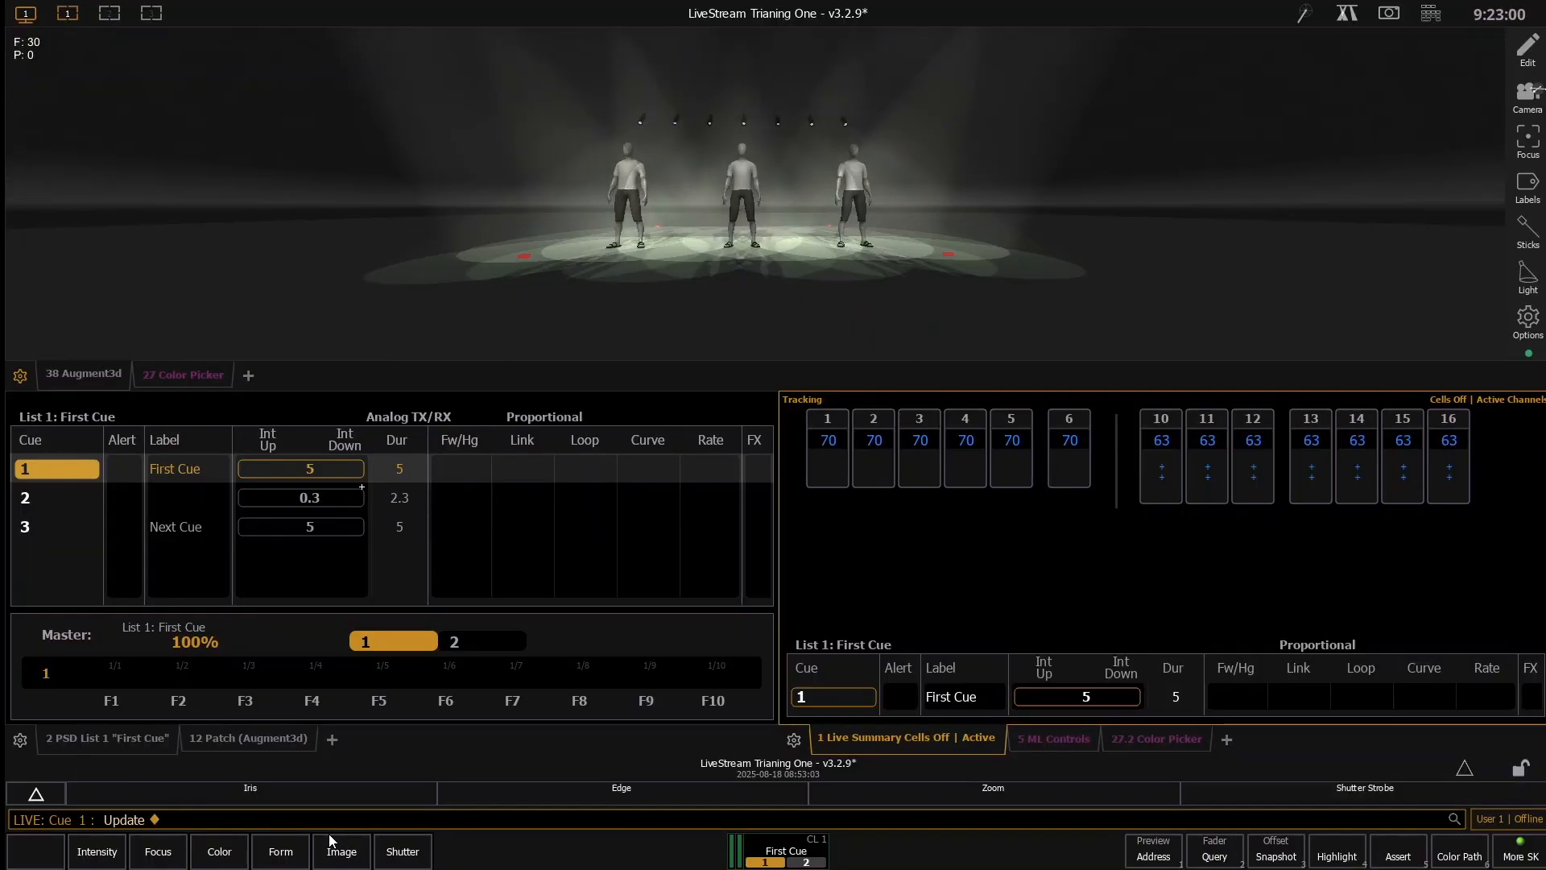
{"action": "key", "text": "ctrl+shift+space"}
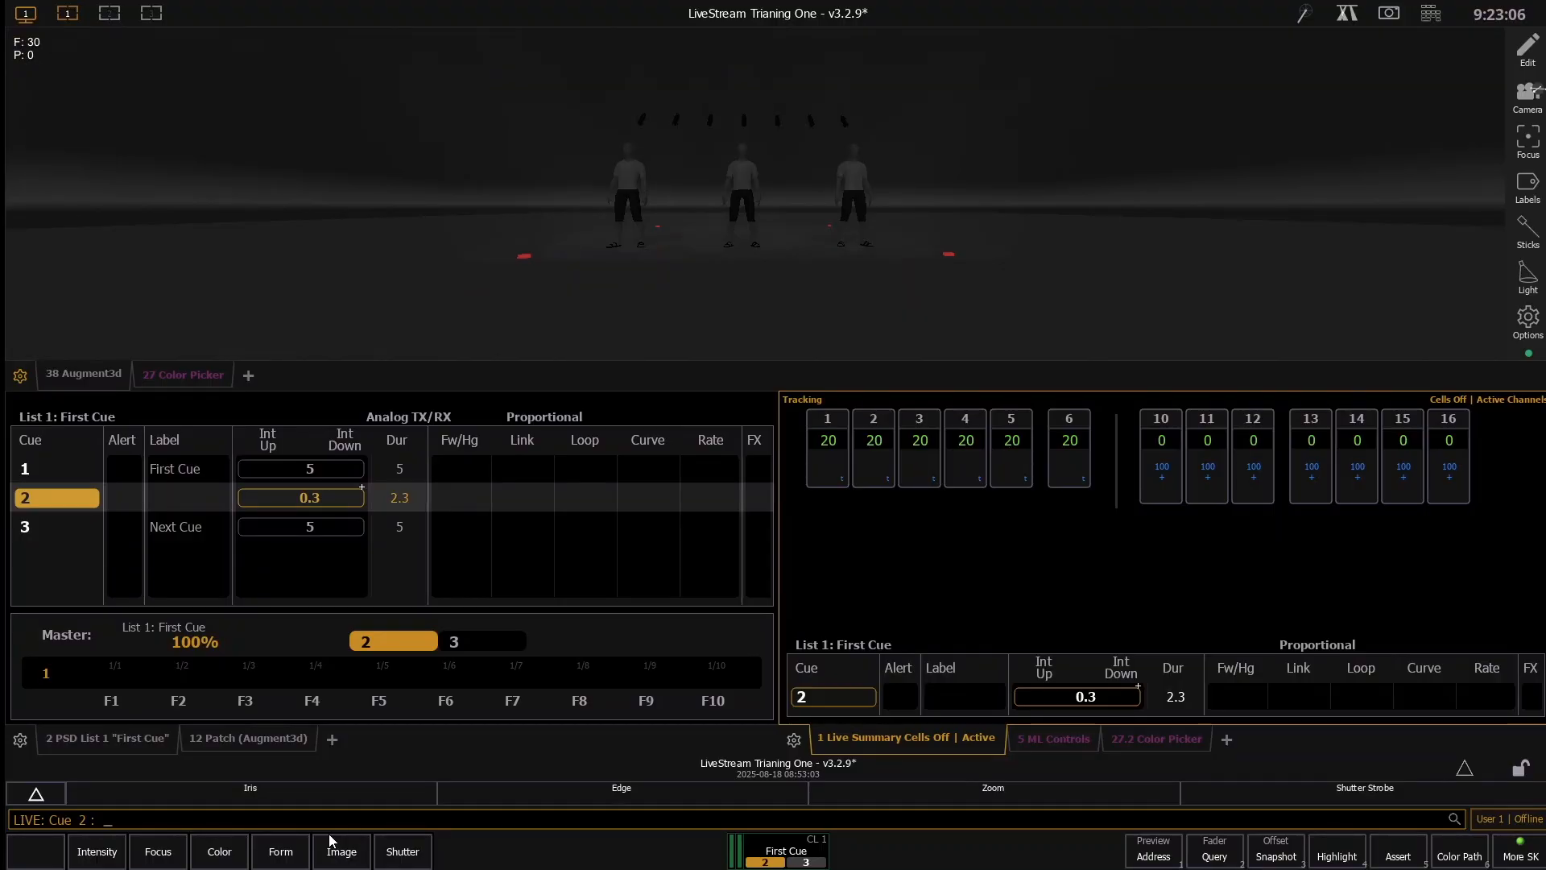
{"action": "key", "text": "ctrl+shift+space"}
{"action": "key", "text": "ctrl+shift+space"}
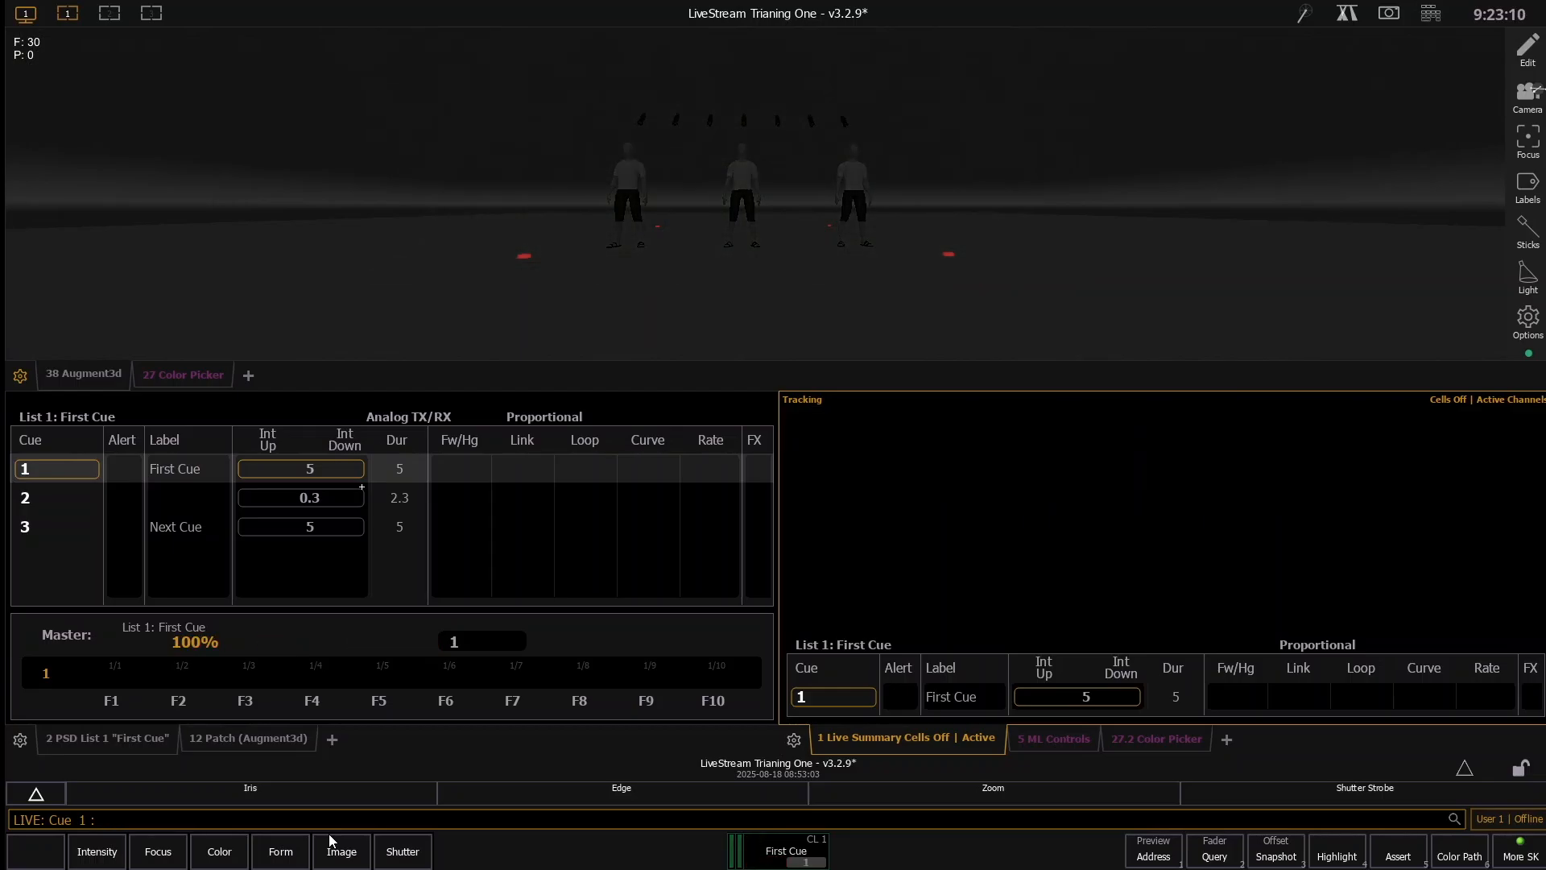
{"action": "key", "text": "ctrl+space"}
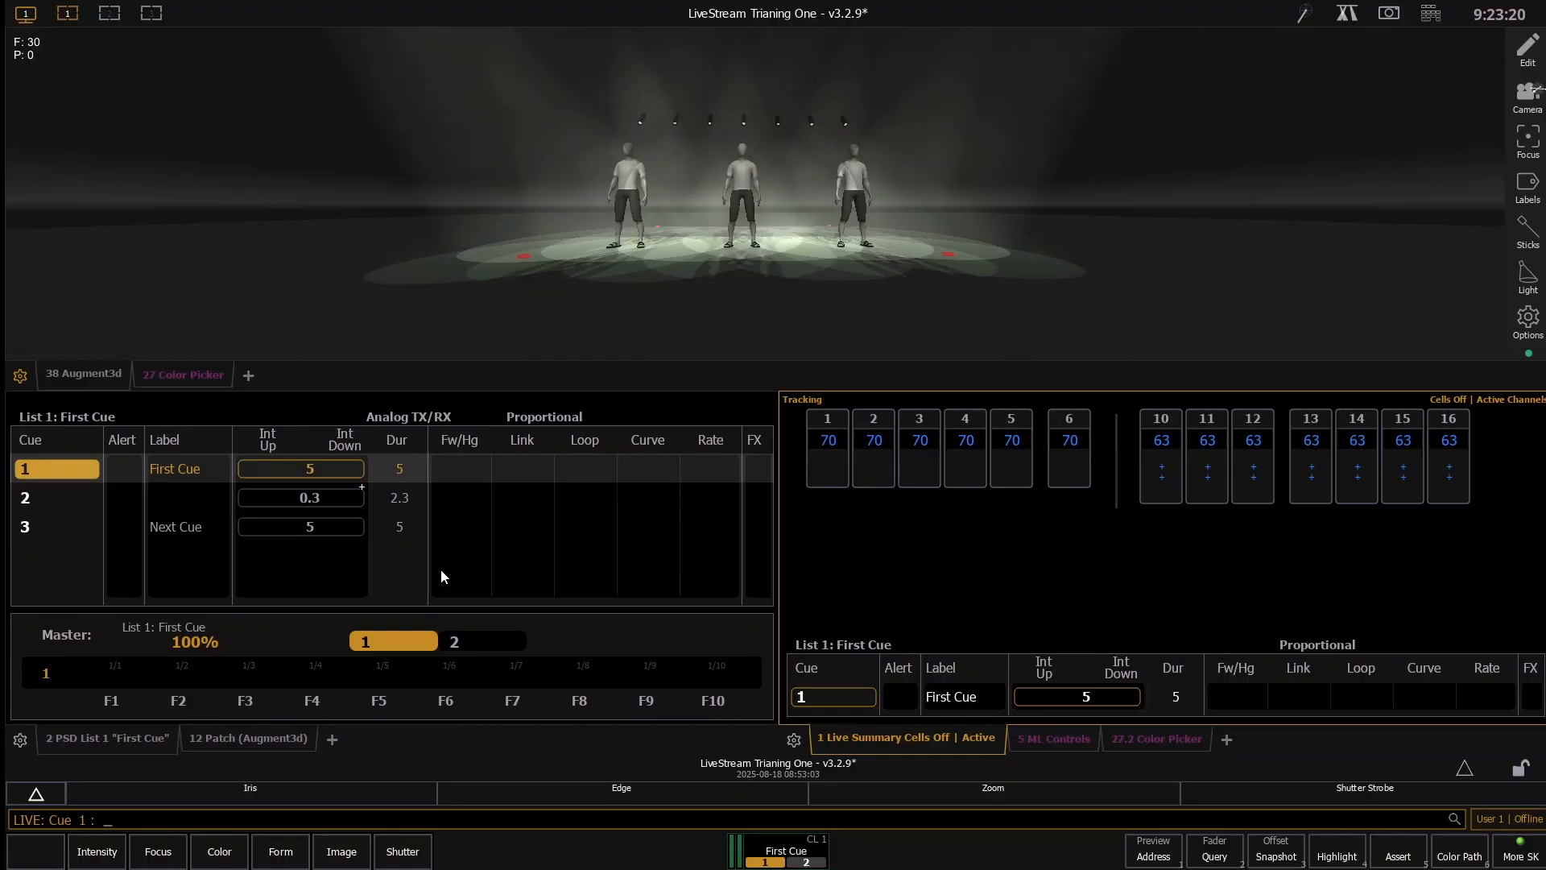
- Take channels 1 through 6 out live, leaving the channel 10 through 16 backlights at their level
{"action": "key", "text": "1"}
{"action": "key", "text": "t"}
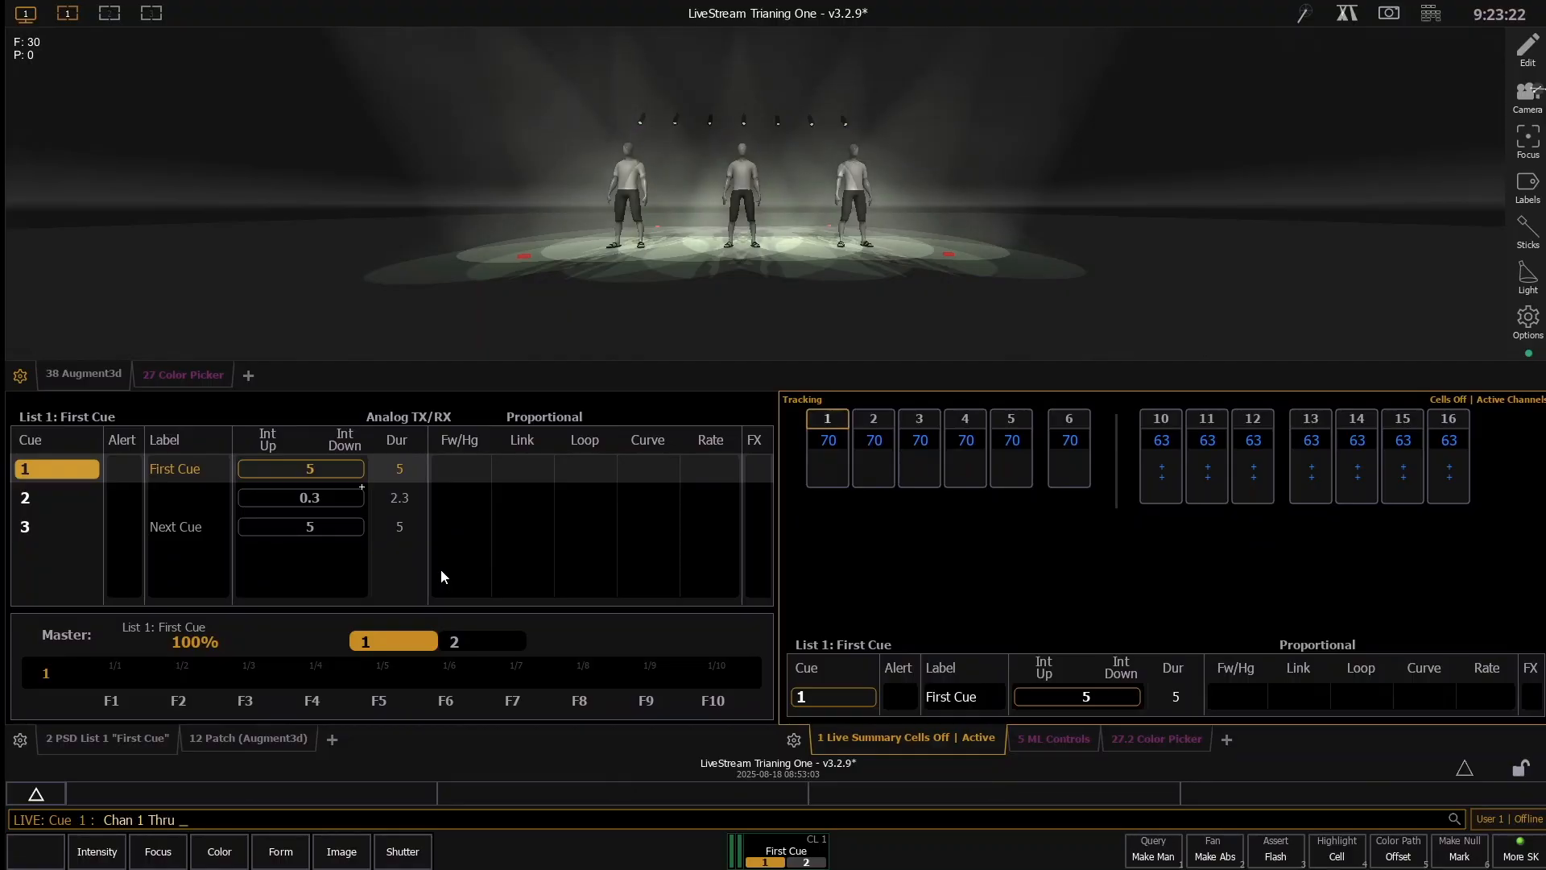
{"action": "key", "text": "6"}
{"action": "key", "text": "a"}
{"action": "key", "text": "o"}
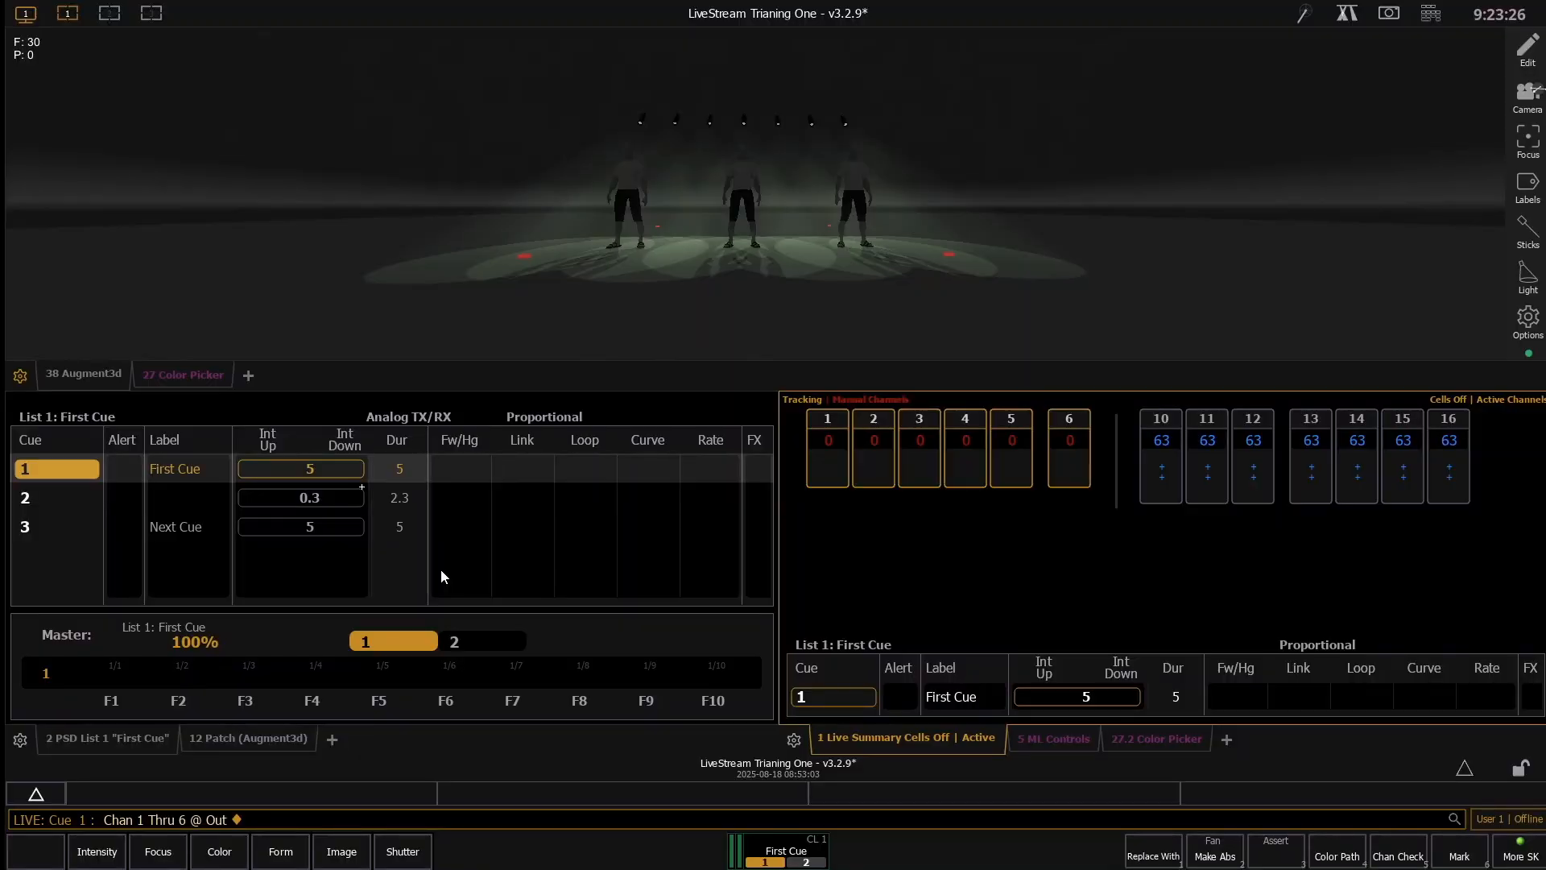
- Step back to the dark stage and run cue 1 again to watch only the backlights fade in
{"action": "key", "text": "ctrl+space"}
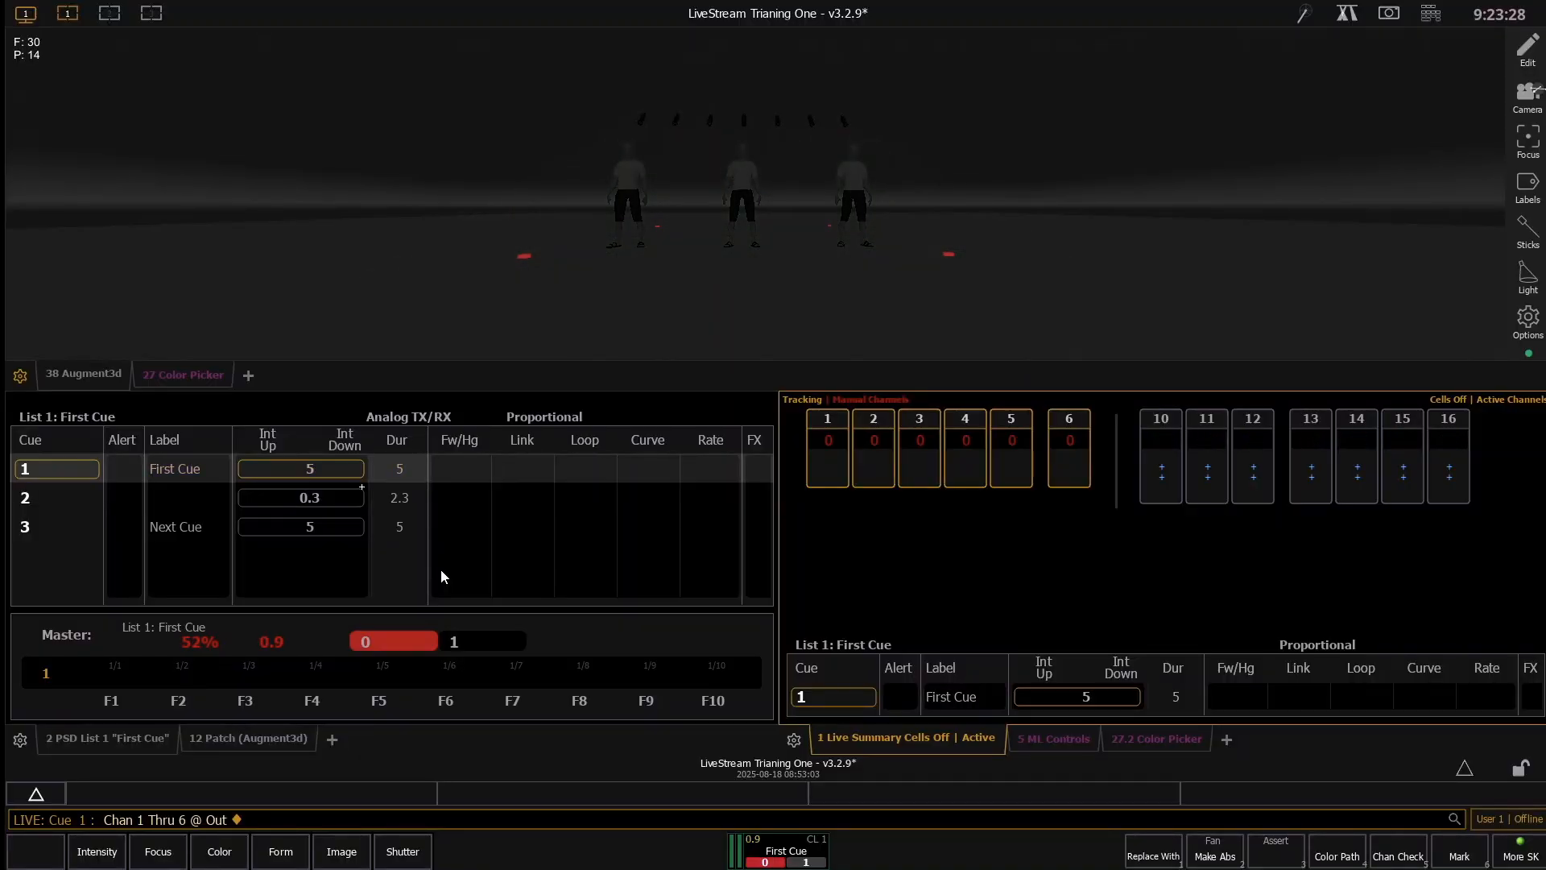
{"action": "scroll", "coordinate": [604, 232], "scroll_direction": "up", "scroll_amount": 3}
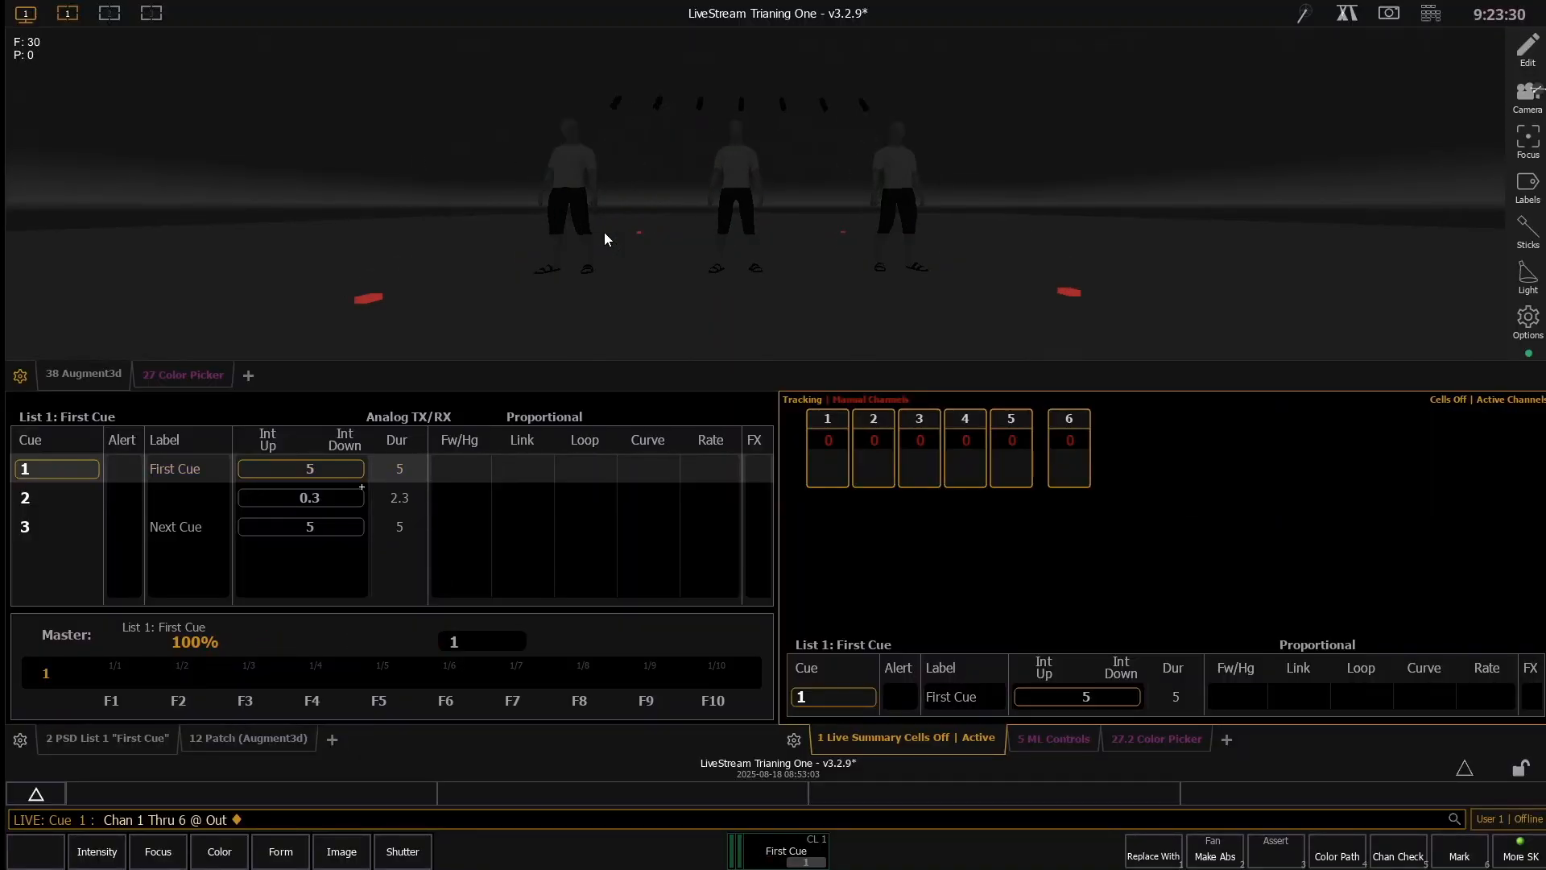
{"action": "scroll", "coordinate": [602, 232], "scroll_direction": "up", "scroll_amount": 2}
{"action": "scroll", "coordinate": [601, 232], "scroll_direction": "down", "scroll_amount": 4}
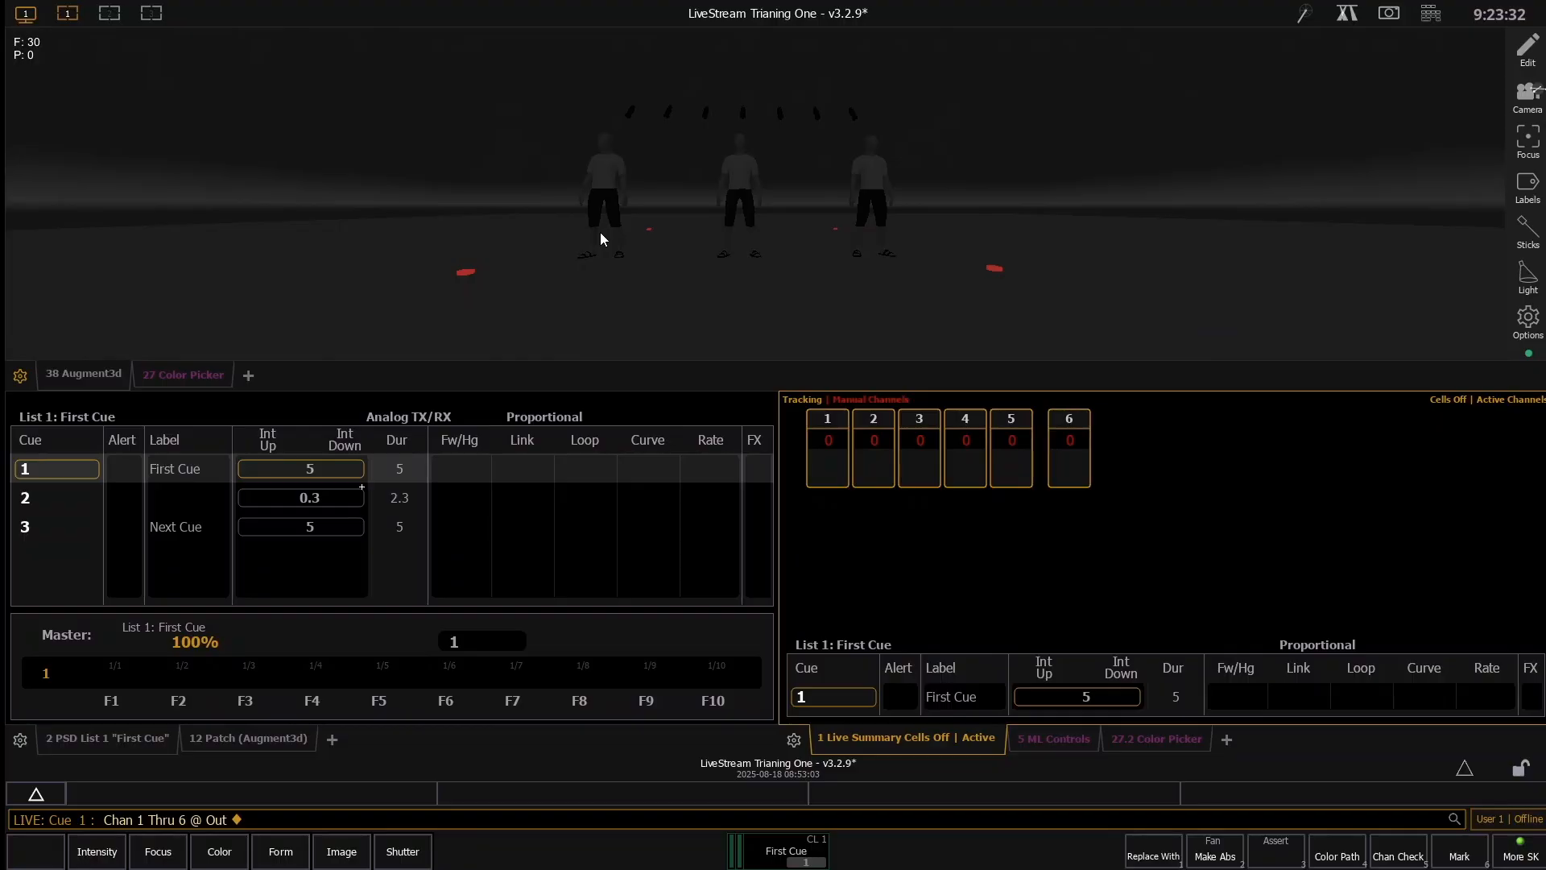
{"action": "key", "text": "ctrl+space"}
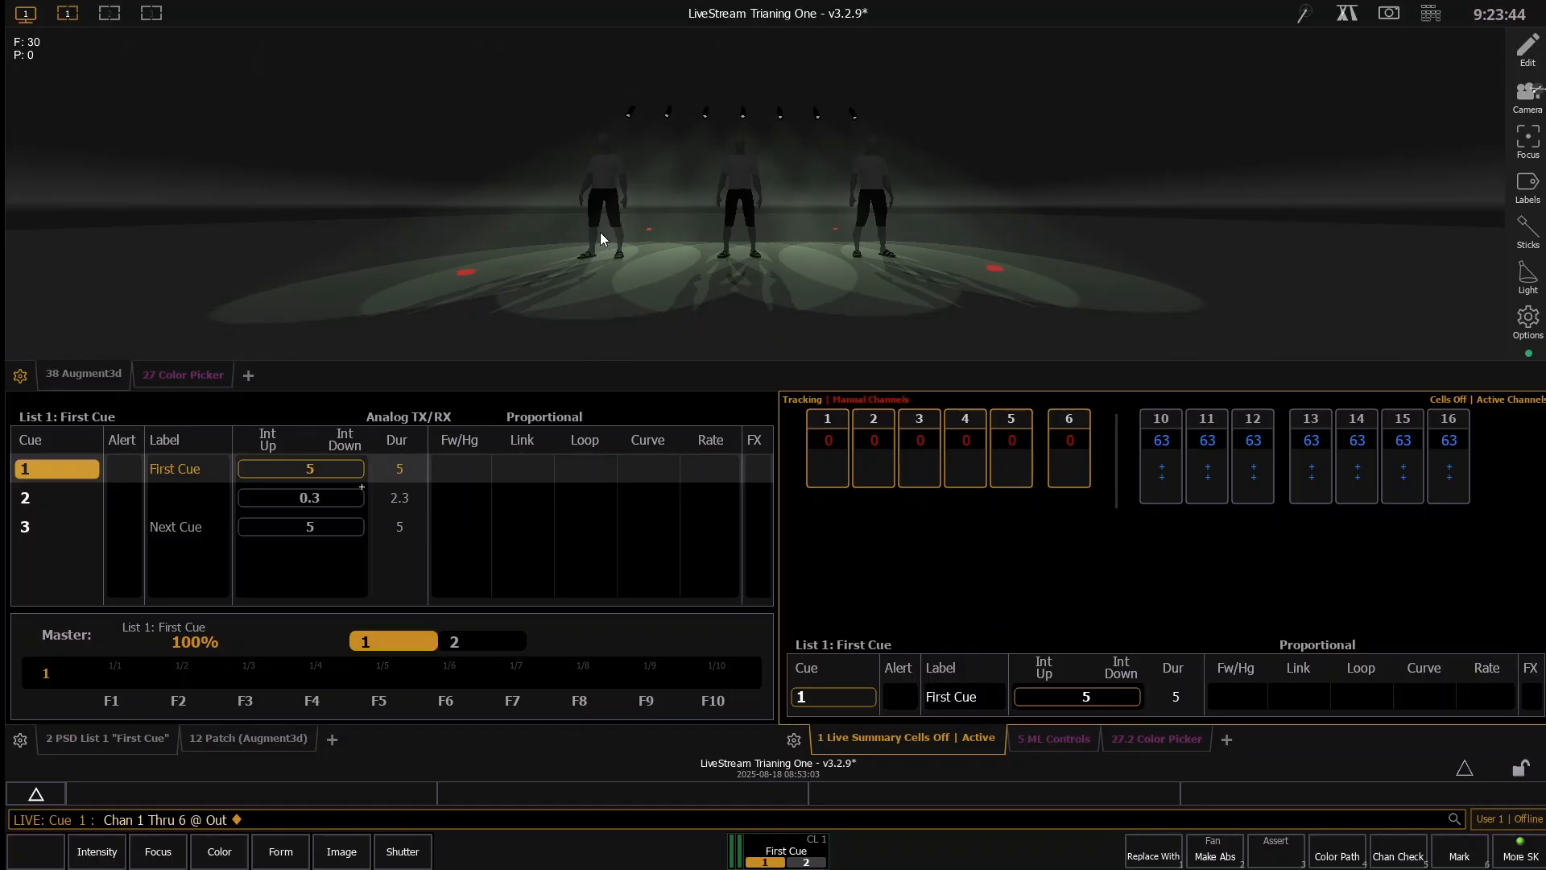
- Open the system Cue Settings in the setup
{"action": "key", "text": "F10"}
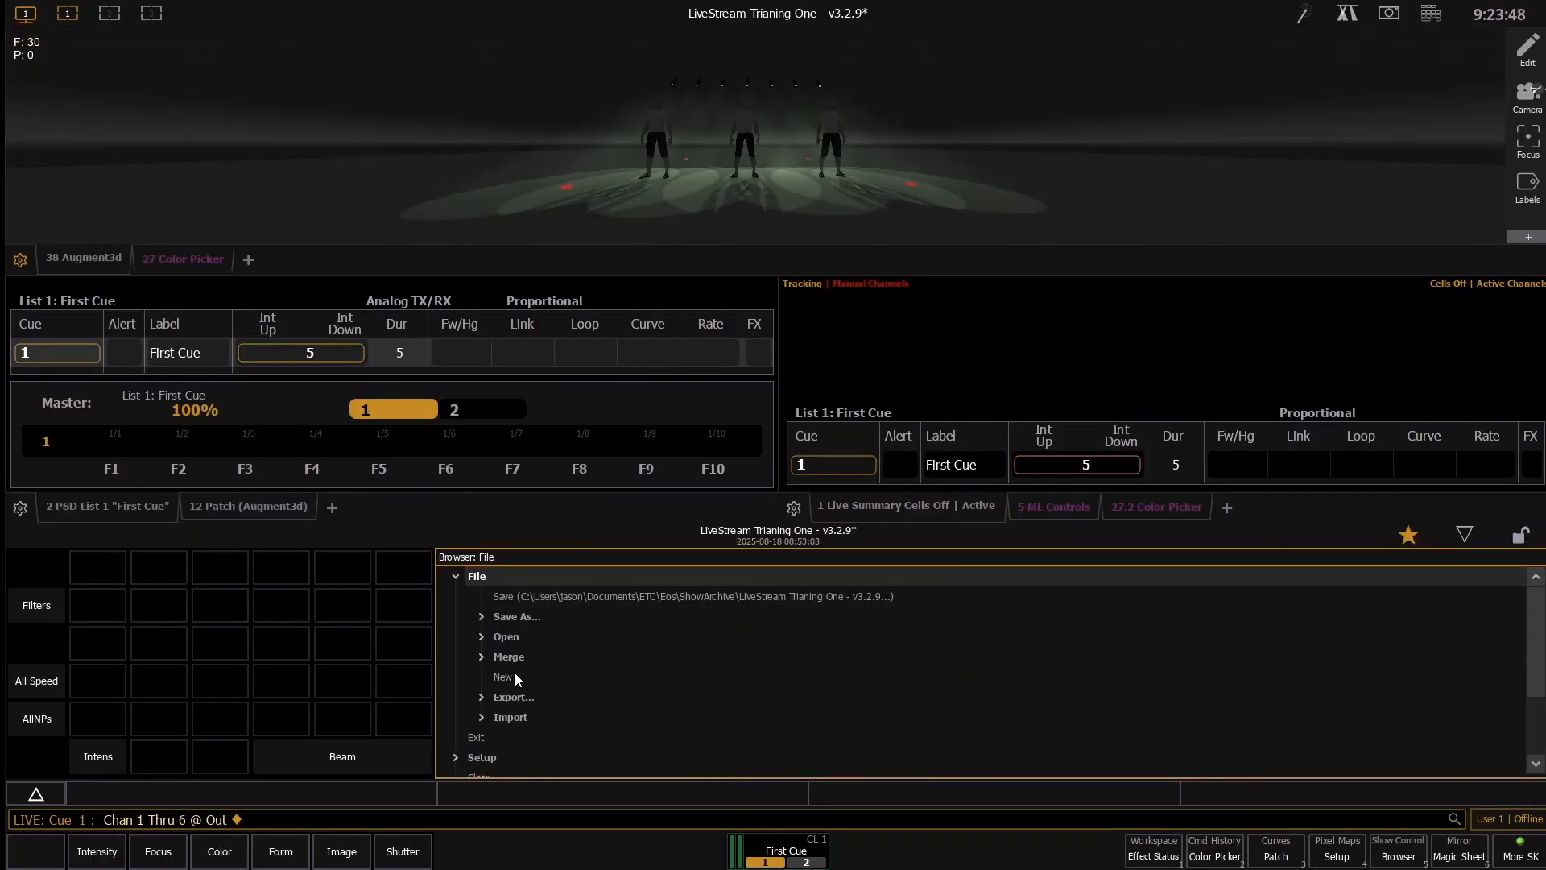
{"action": "left_click", "coordinate": [453, 577]}
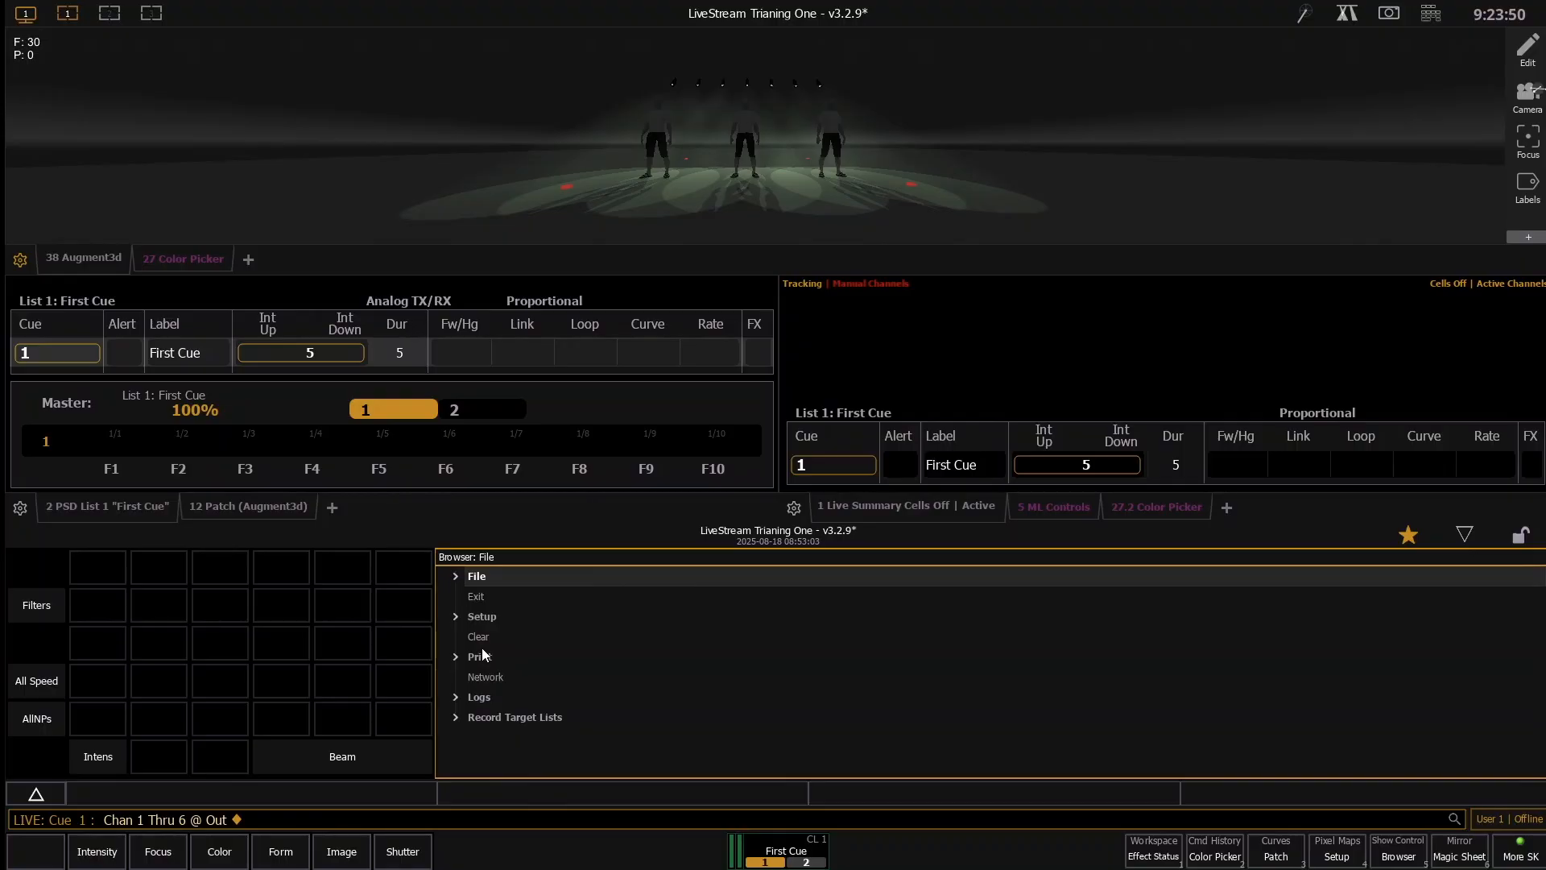
{"action": "left_click", "coordinate": [484, 618]}
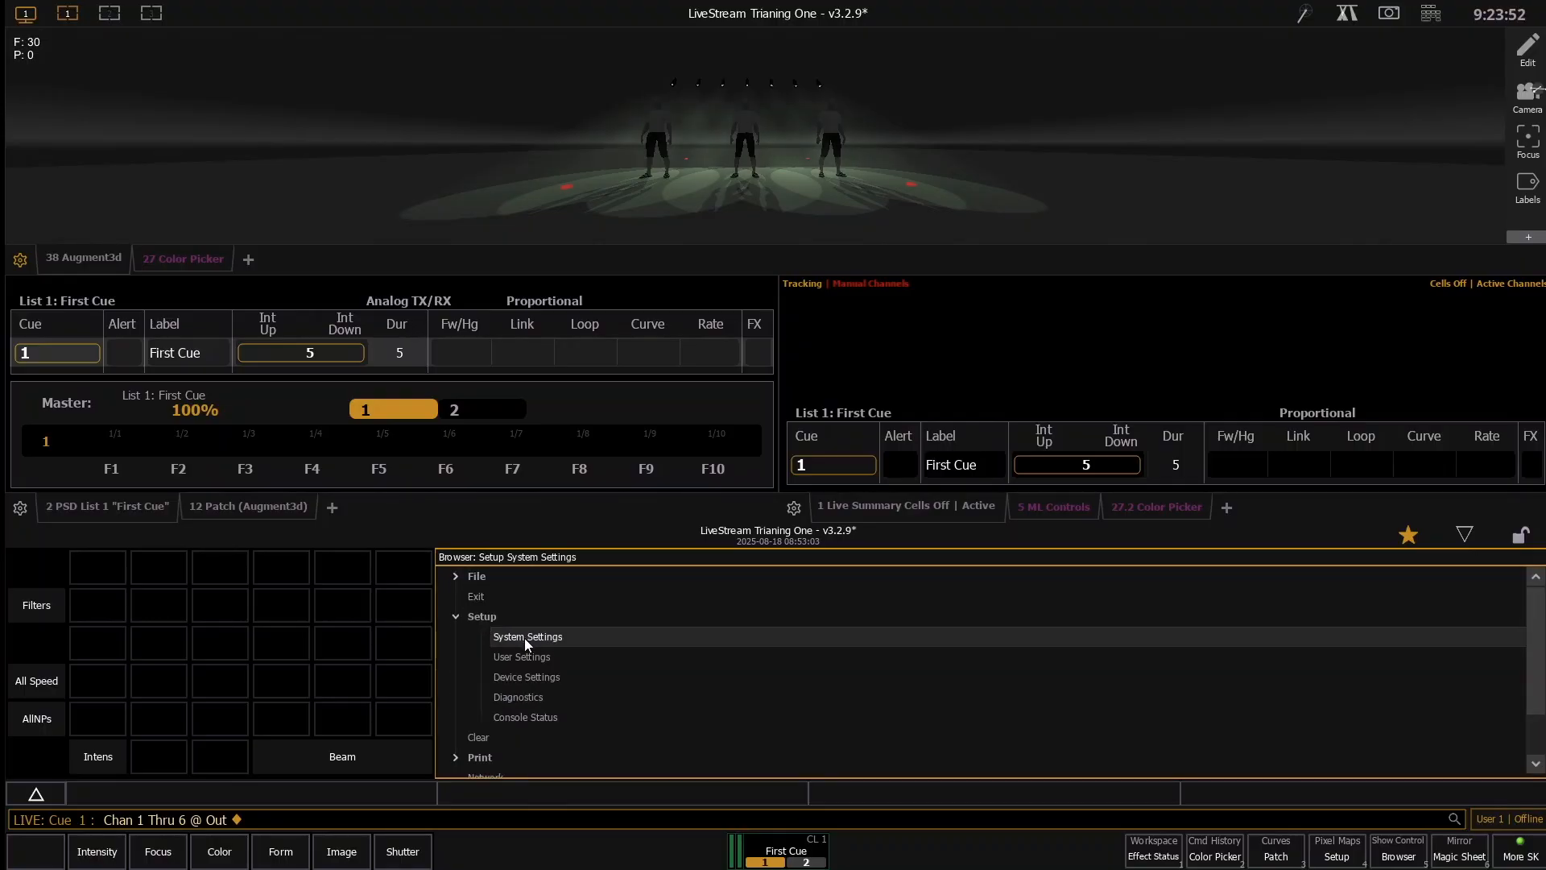
{"action": "double_click", "coordinate": [525, 659]}
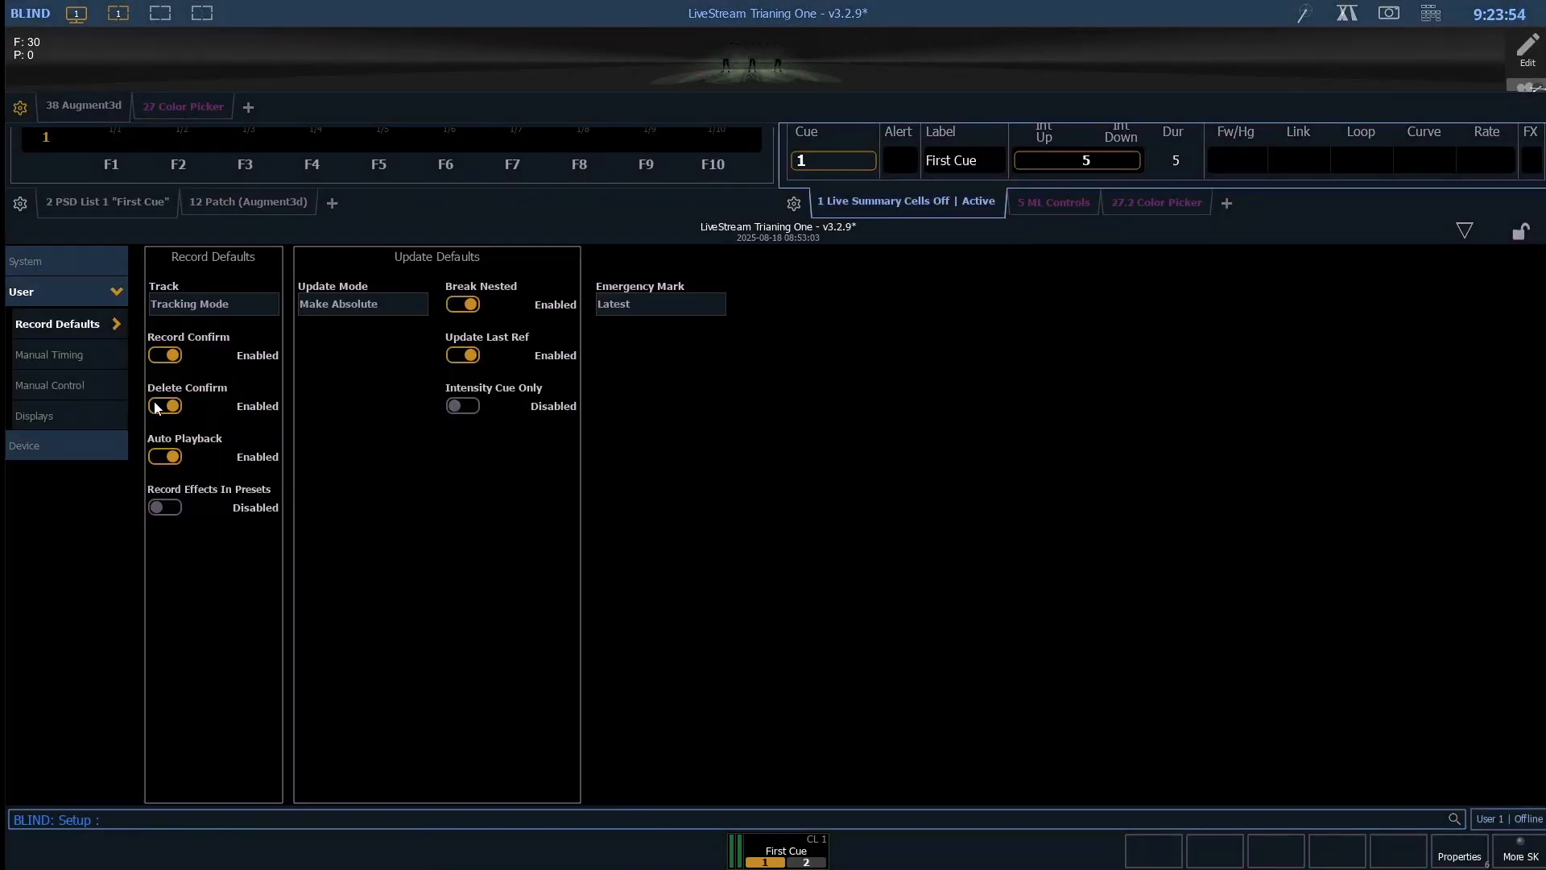
{"action": "left_click", "coordinate": [48, 259]}
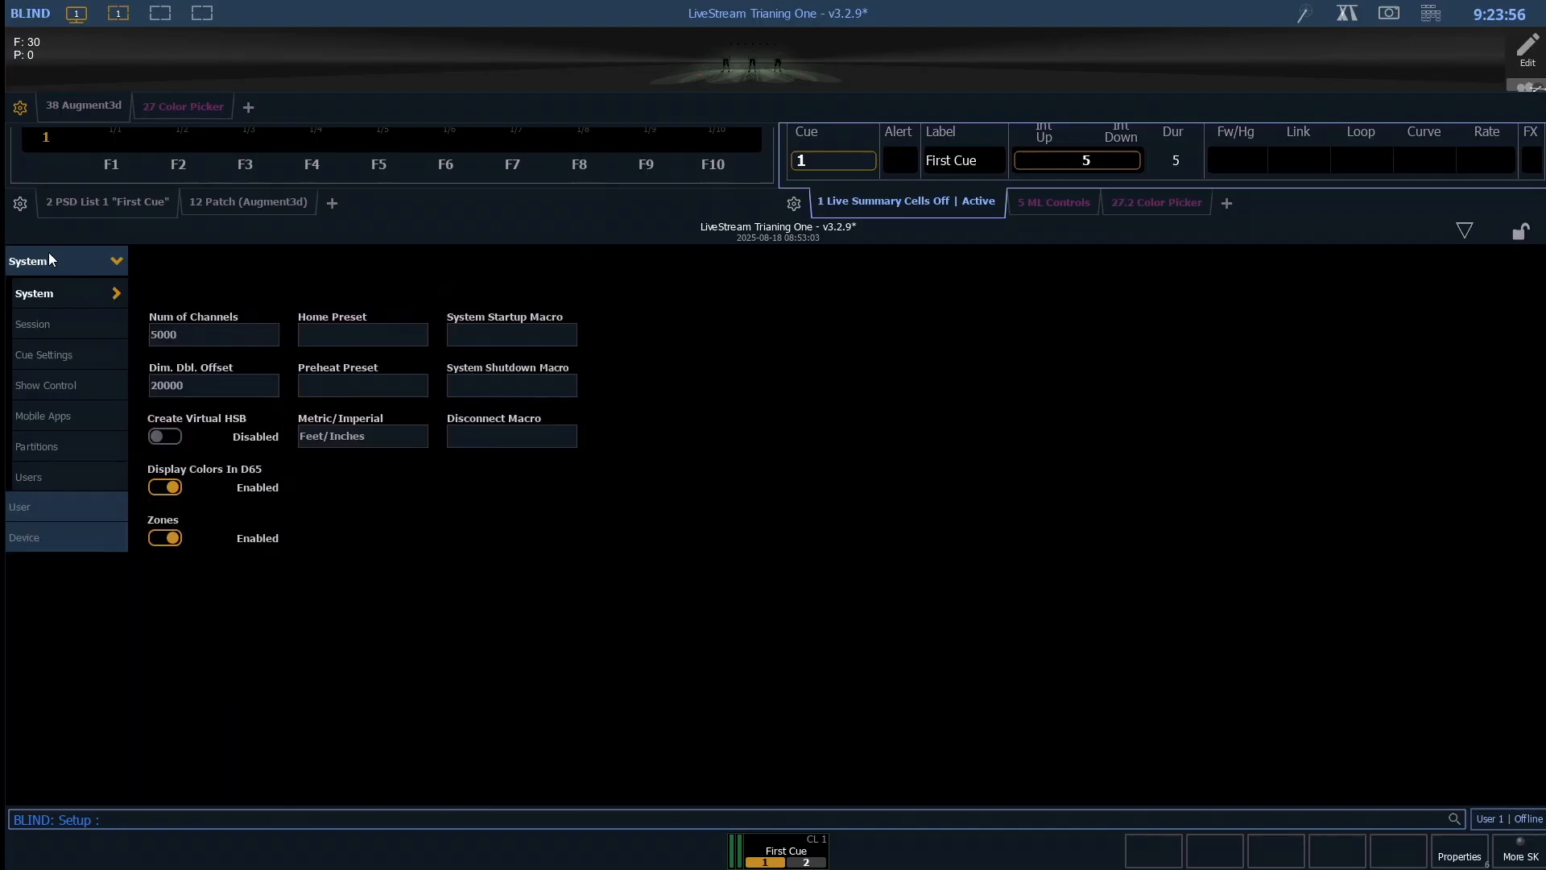
{"action": "left_click", "coordinate": [59, 323]}
{"action": "left_click", "coordinate": [61, 354]}
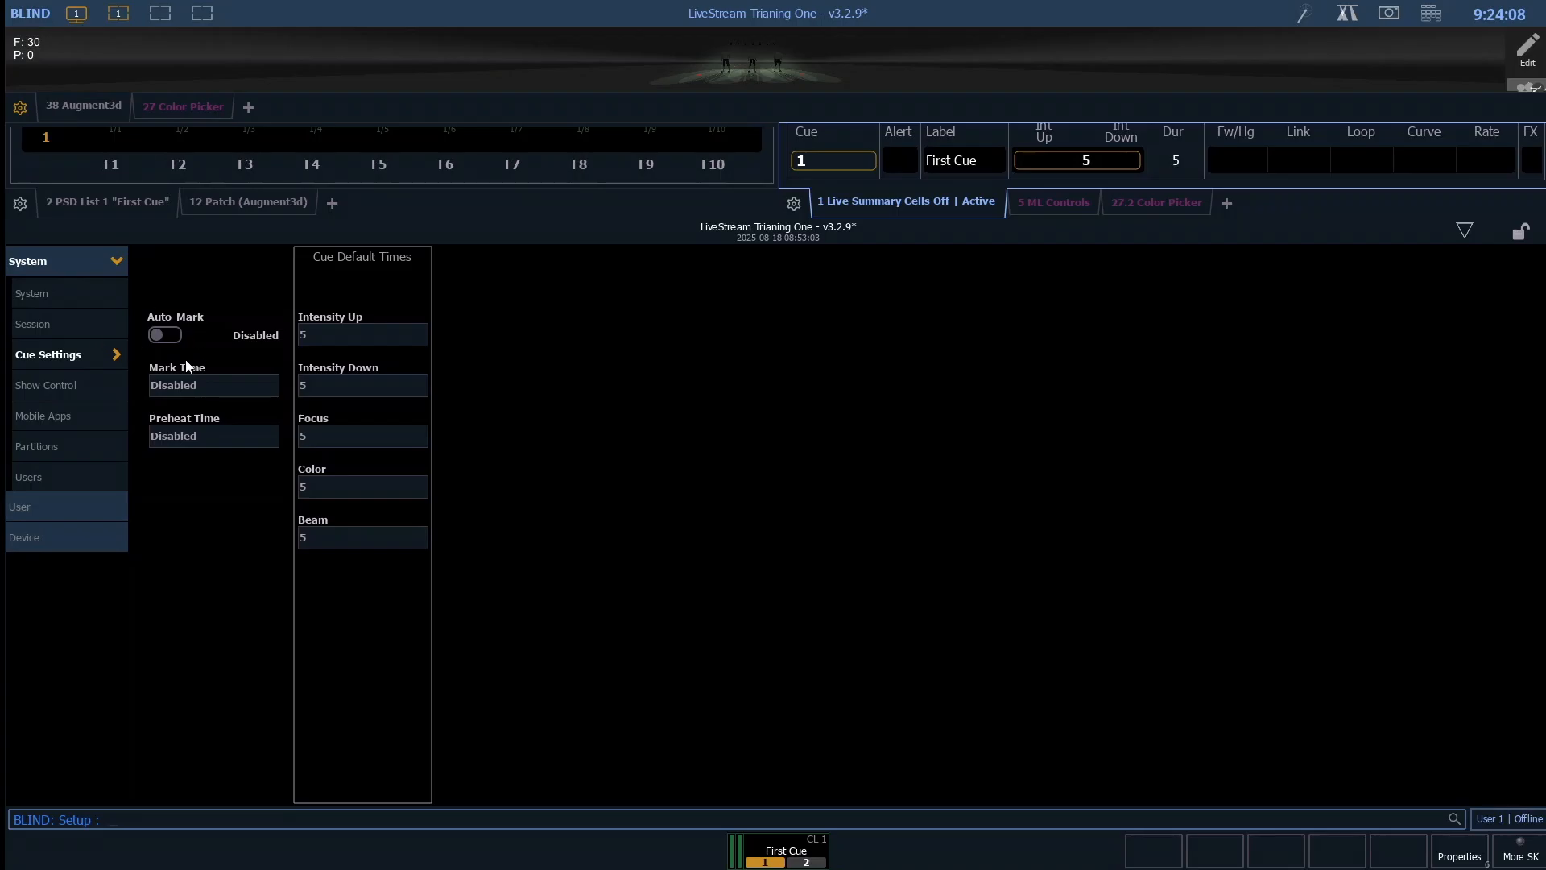
- Switch Auto-Mark on and off in the cue settings, ending with it disabled
{"action": "left_click", "coordinate": [167, 335]}
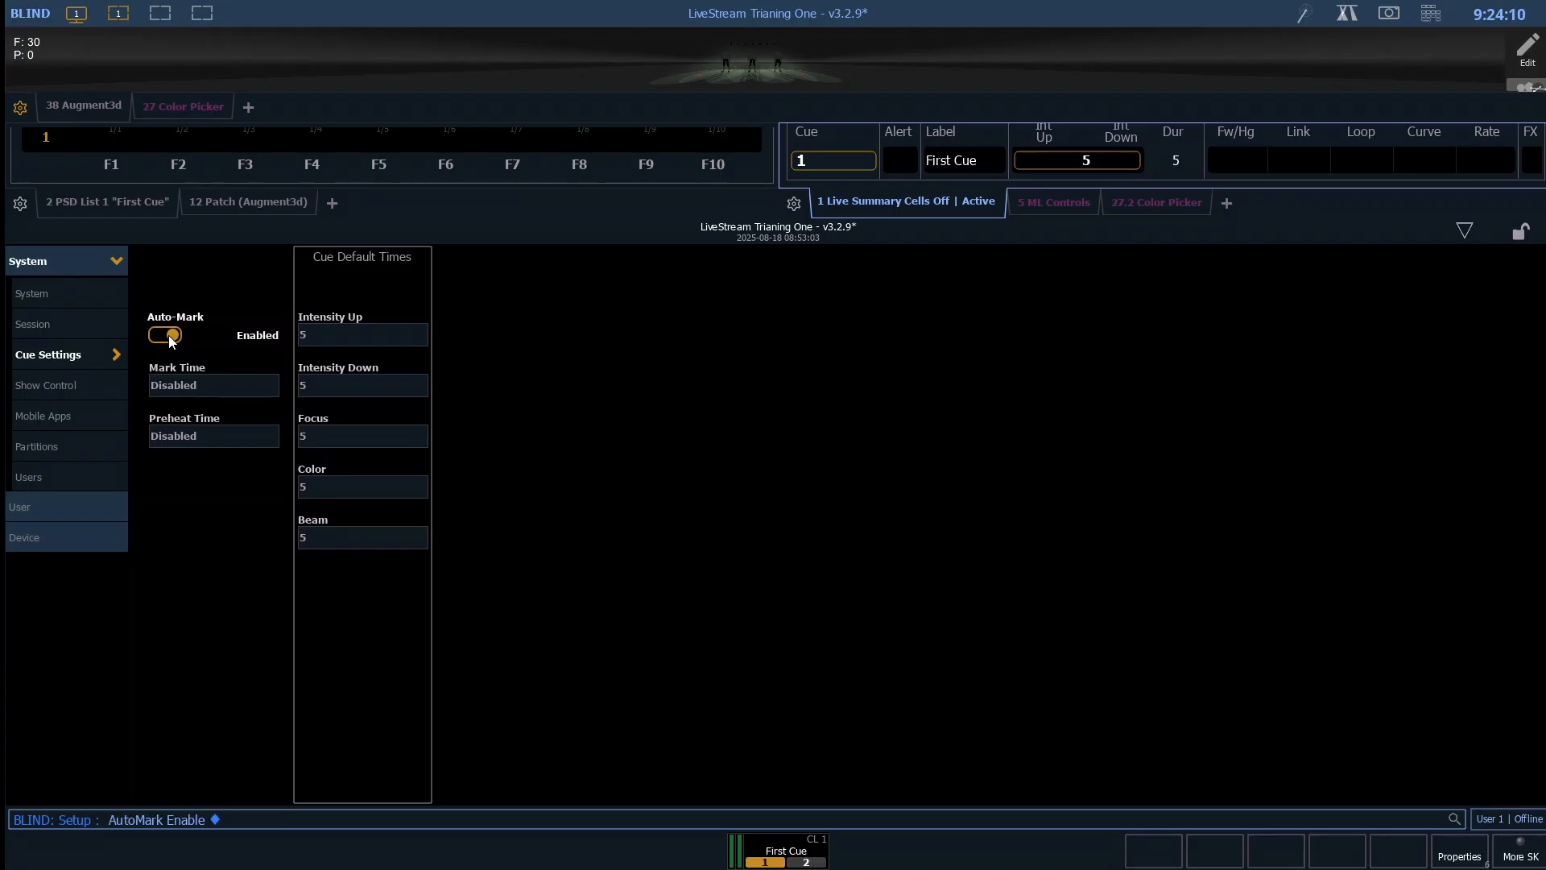
{"action": "left_click", "coordinate": [171, 340]}
{"action": "left_click", "coordinate": [170, 335]}
{"action": "left_click", "coordinate": [167, 336]}
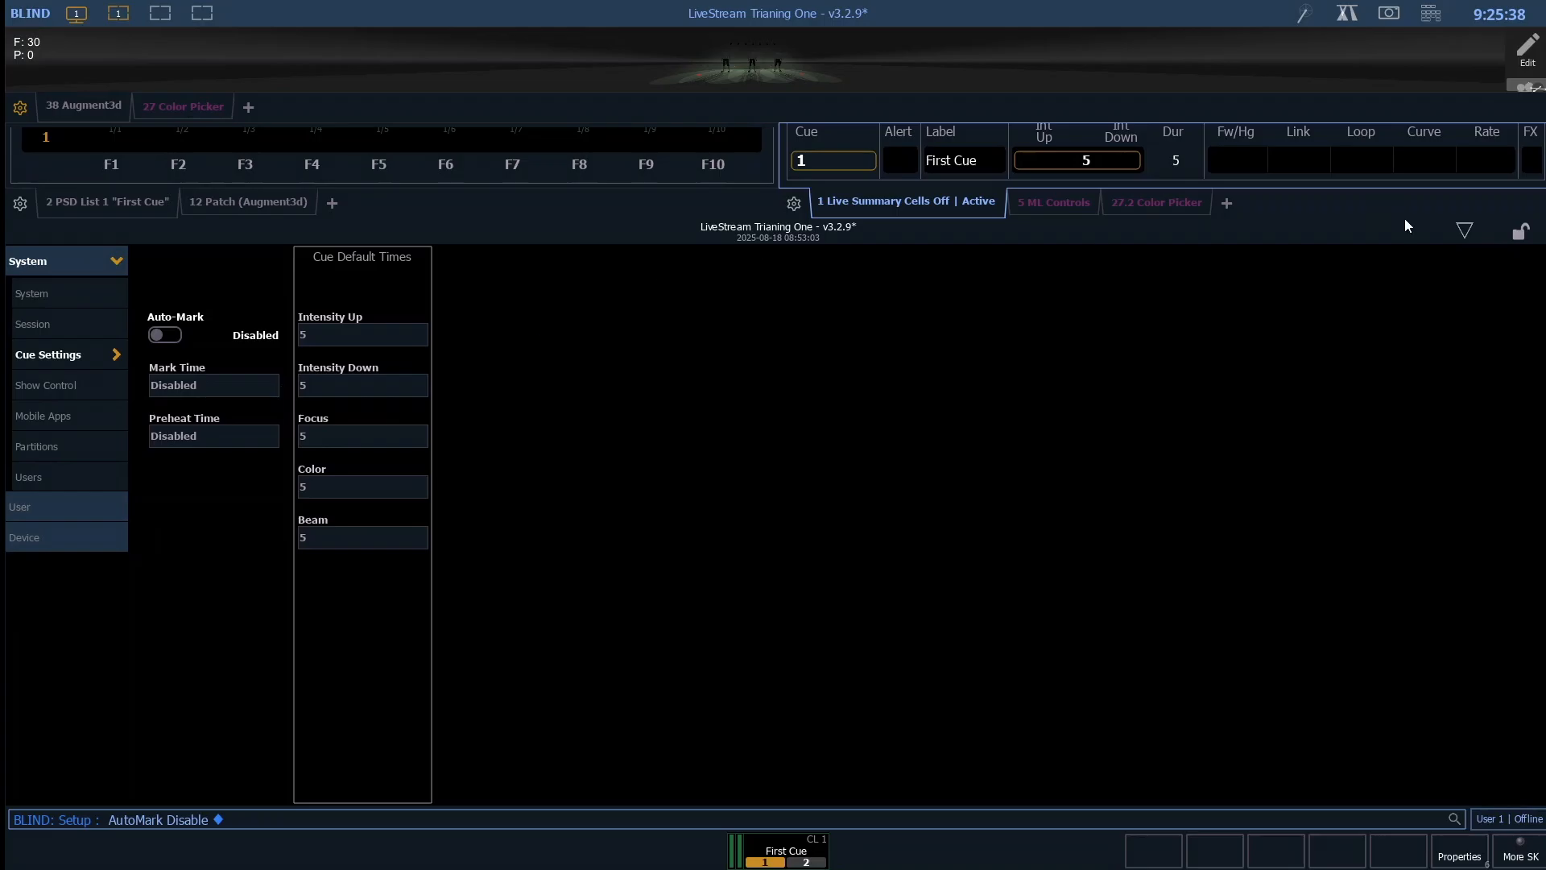
- Return from the setup to the live display, and replay cue 1 from the dark stage
{"action": "left_click", "coordinate": [1465, 232]}
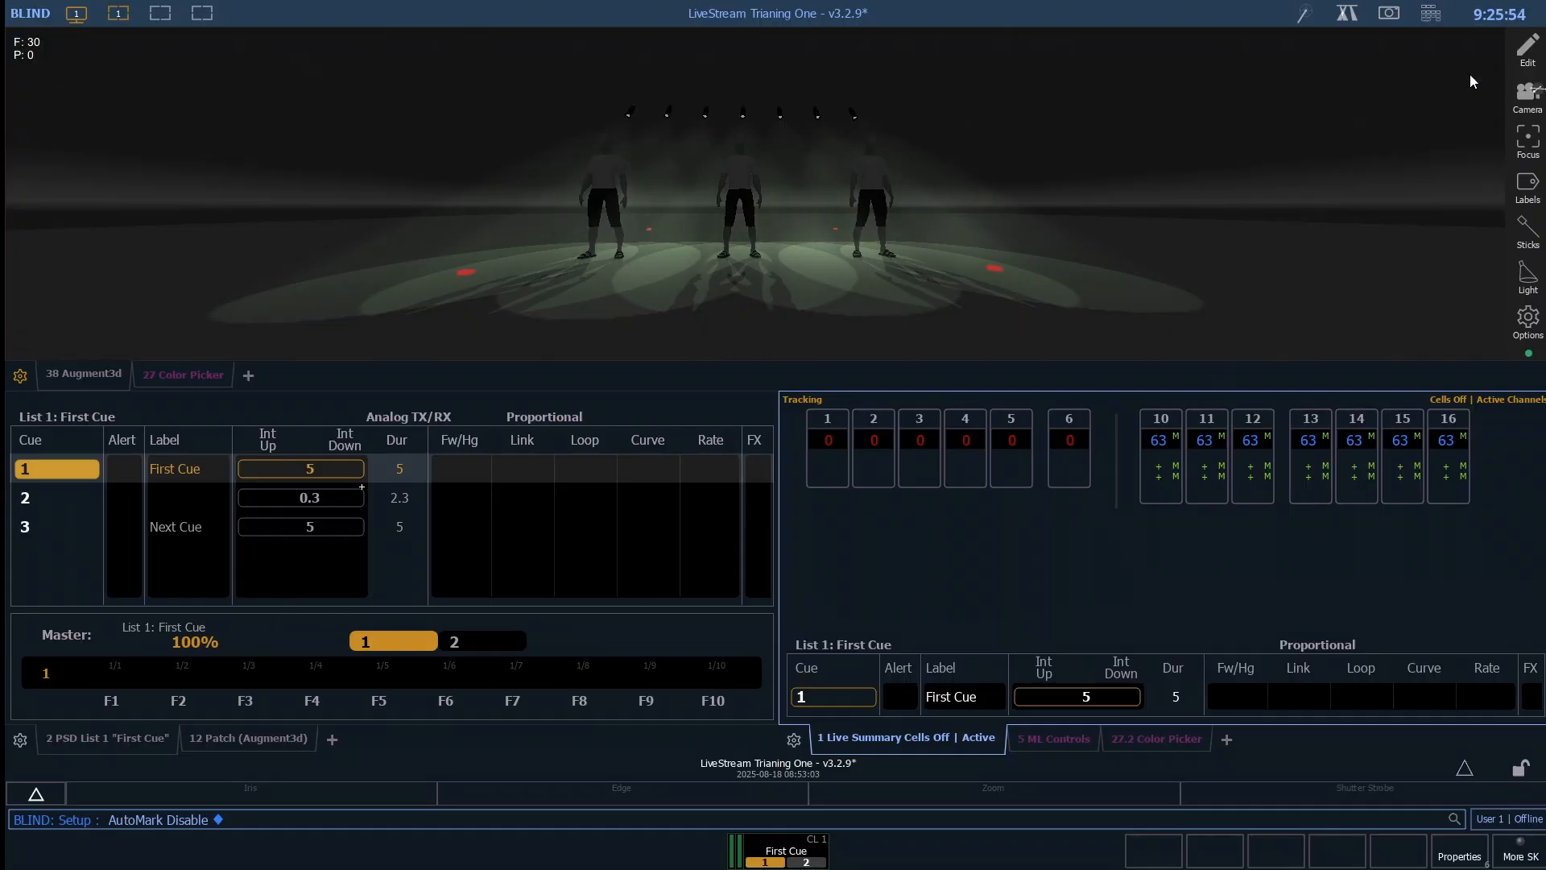
{"action": "left_click", "coordinate": [1373, 197]}
{"action": "key", "text": "F1"}
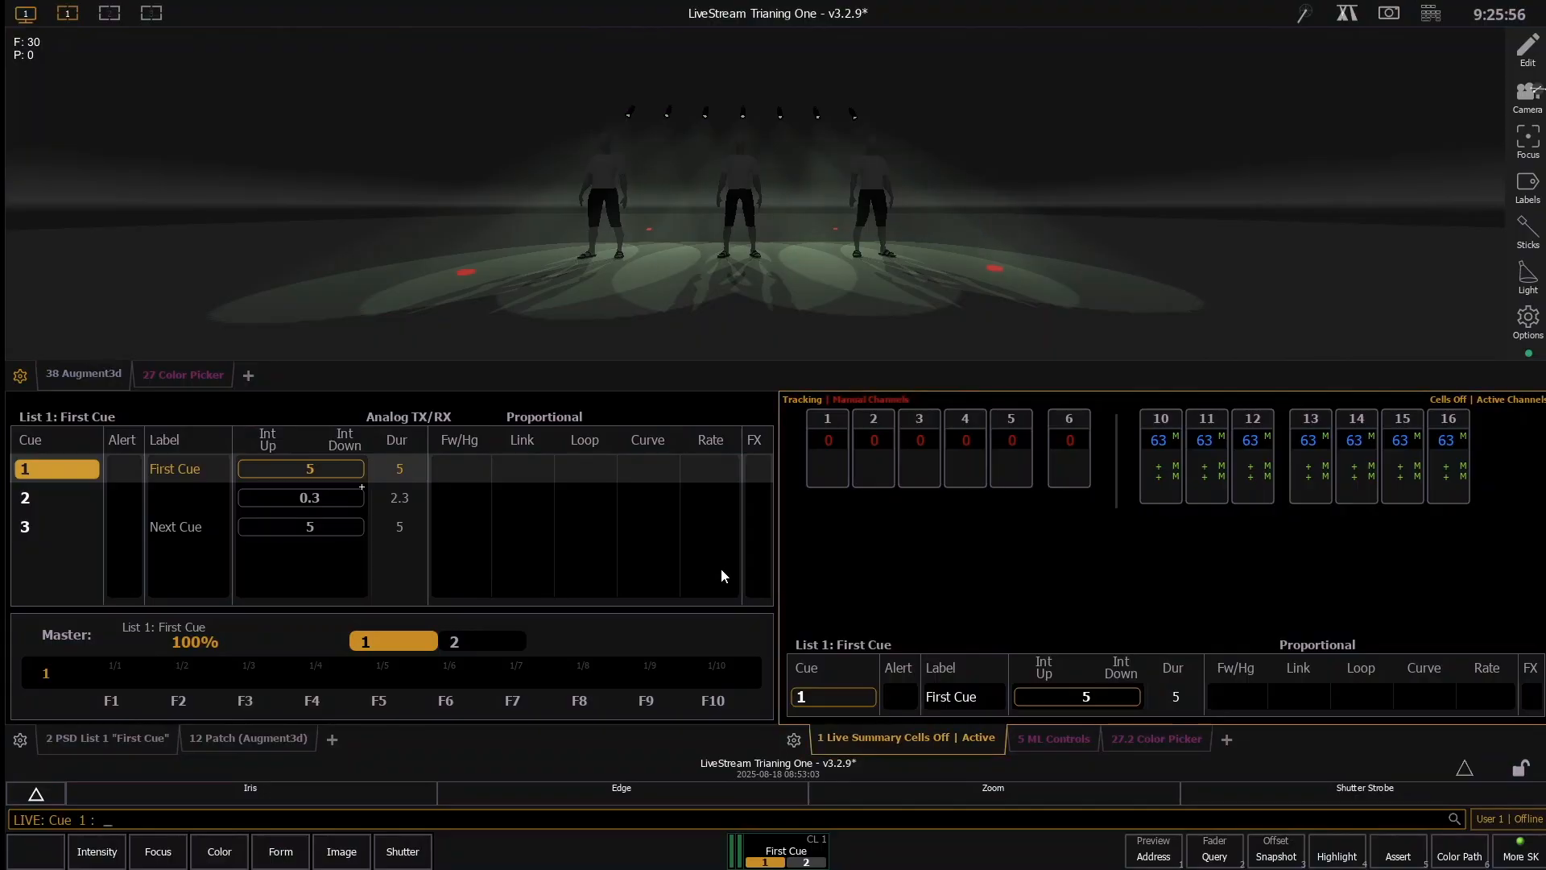
{"action": "key", "text": "F11"}
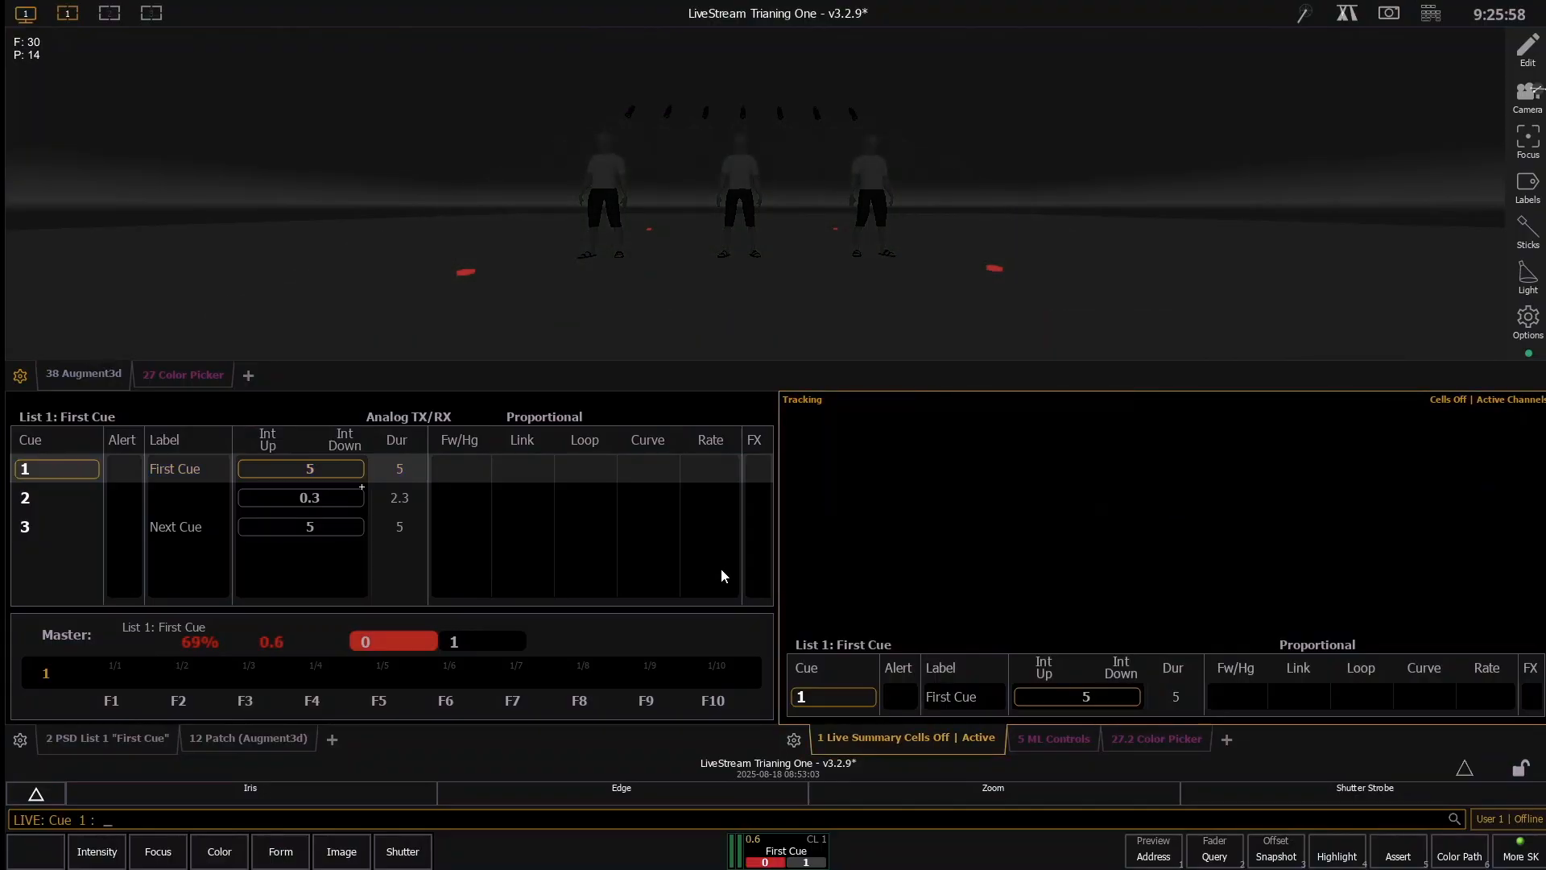
{"action": "key", "text": "ctrl+space"}
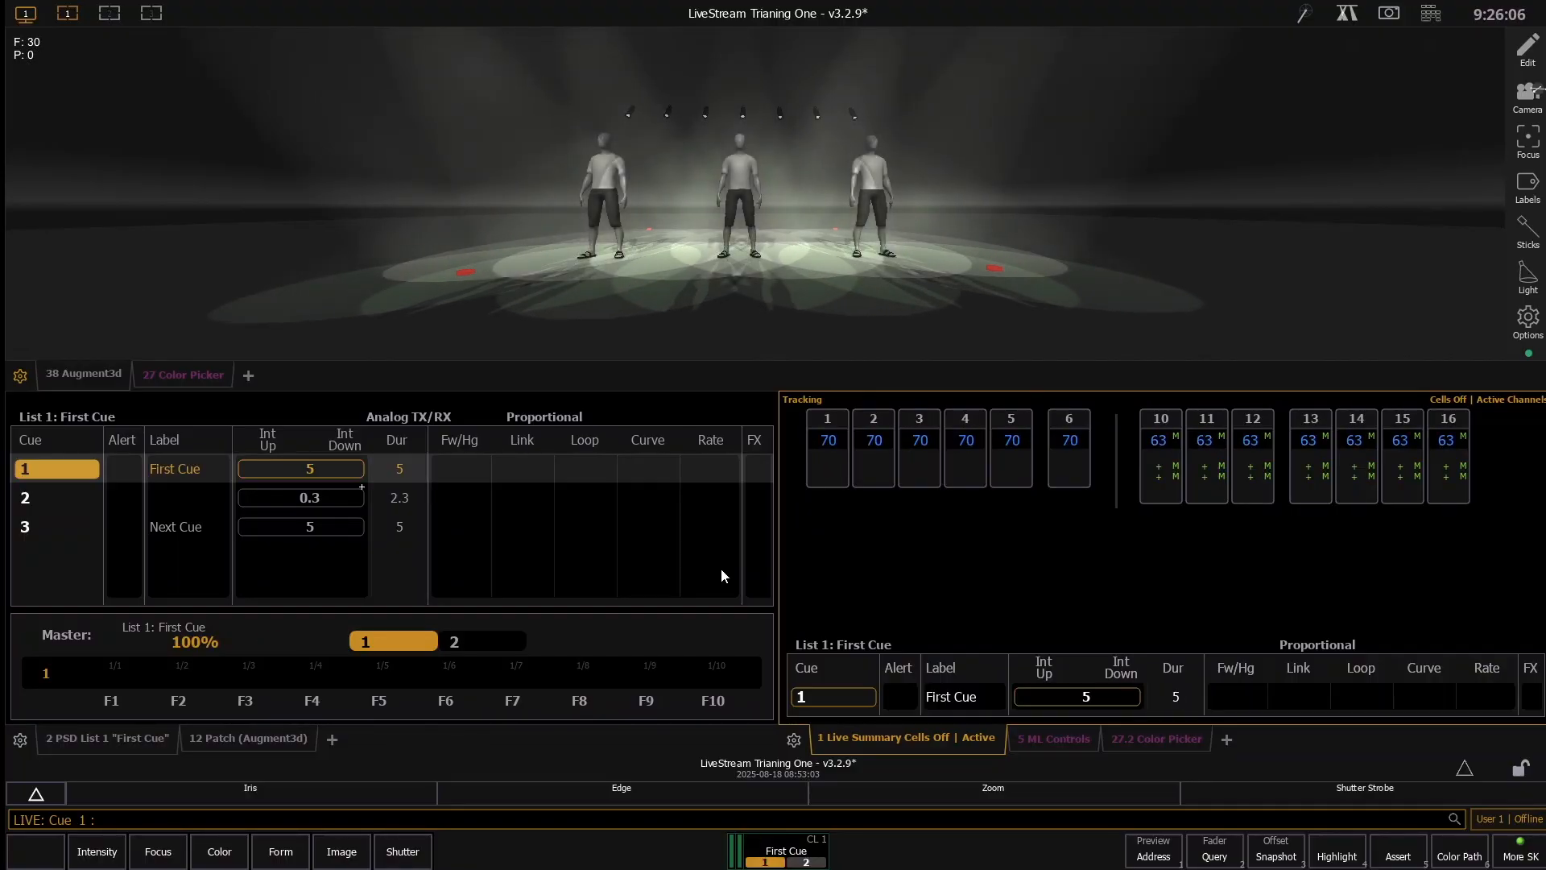
- Color channels 10 through 16 red at x 0.694, y 0.303 with the Color Picker, and update cue 1
{"action": "type", "text": "10t16"}
{"action": "key", "text": "Return"}
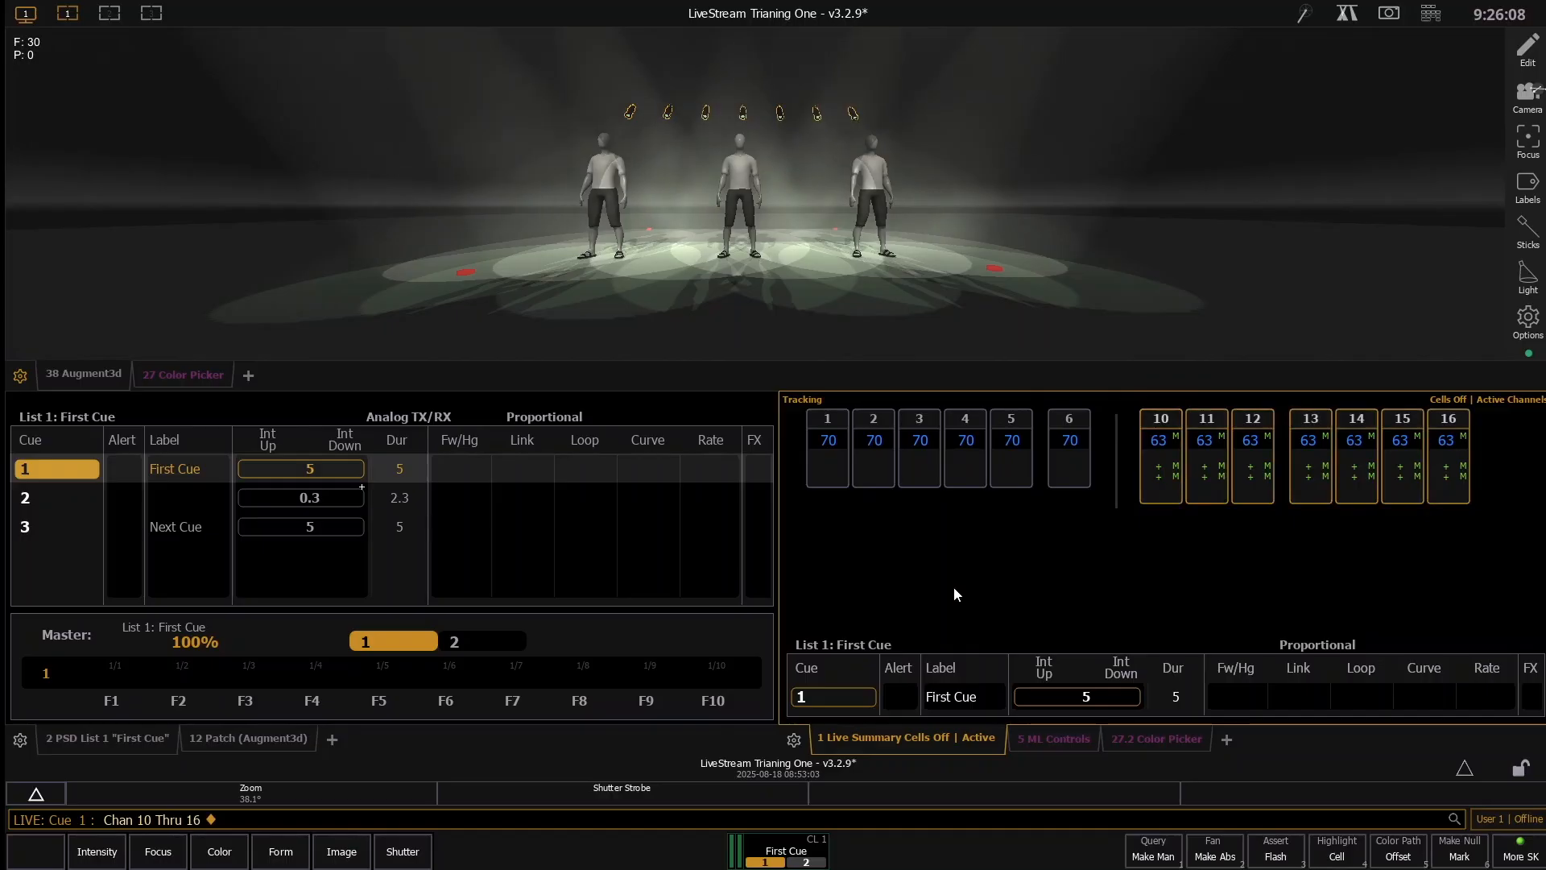
{"action": "left_click", "coordinate": [1134, 745]}
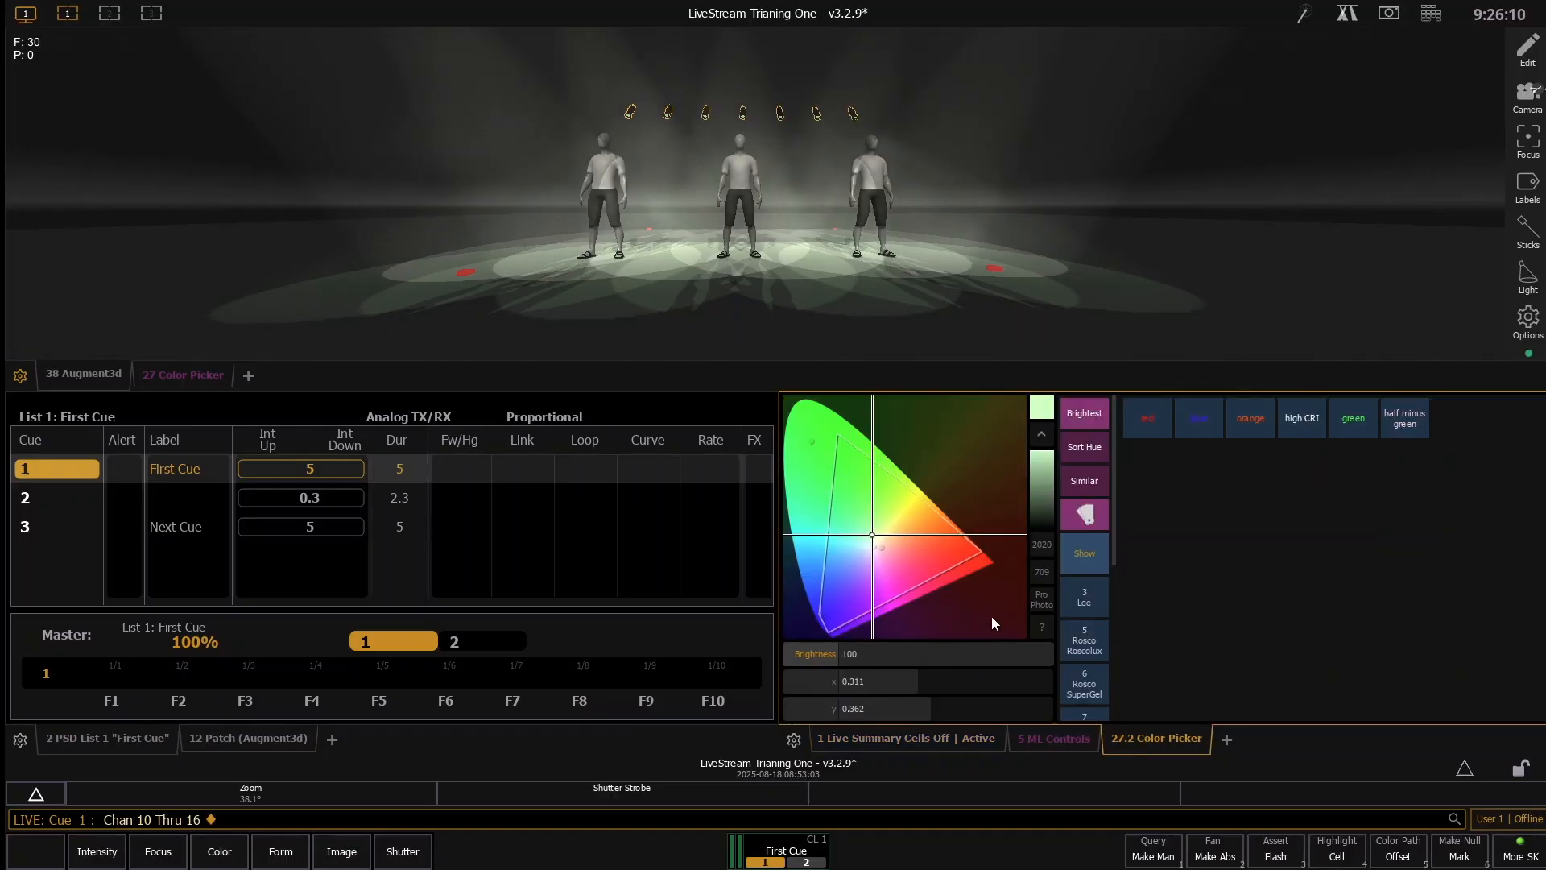
{"action": "left_click", "coordinate": [964, 554]}
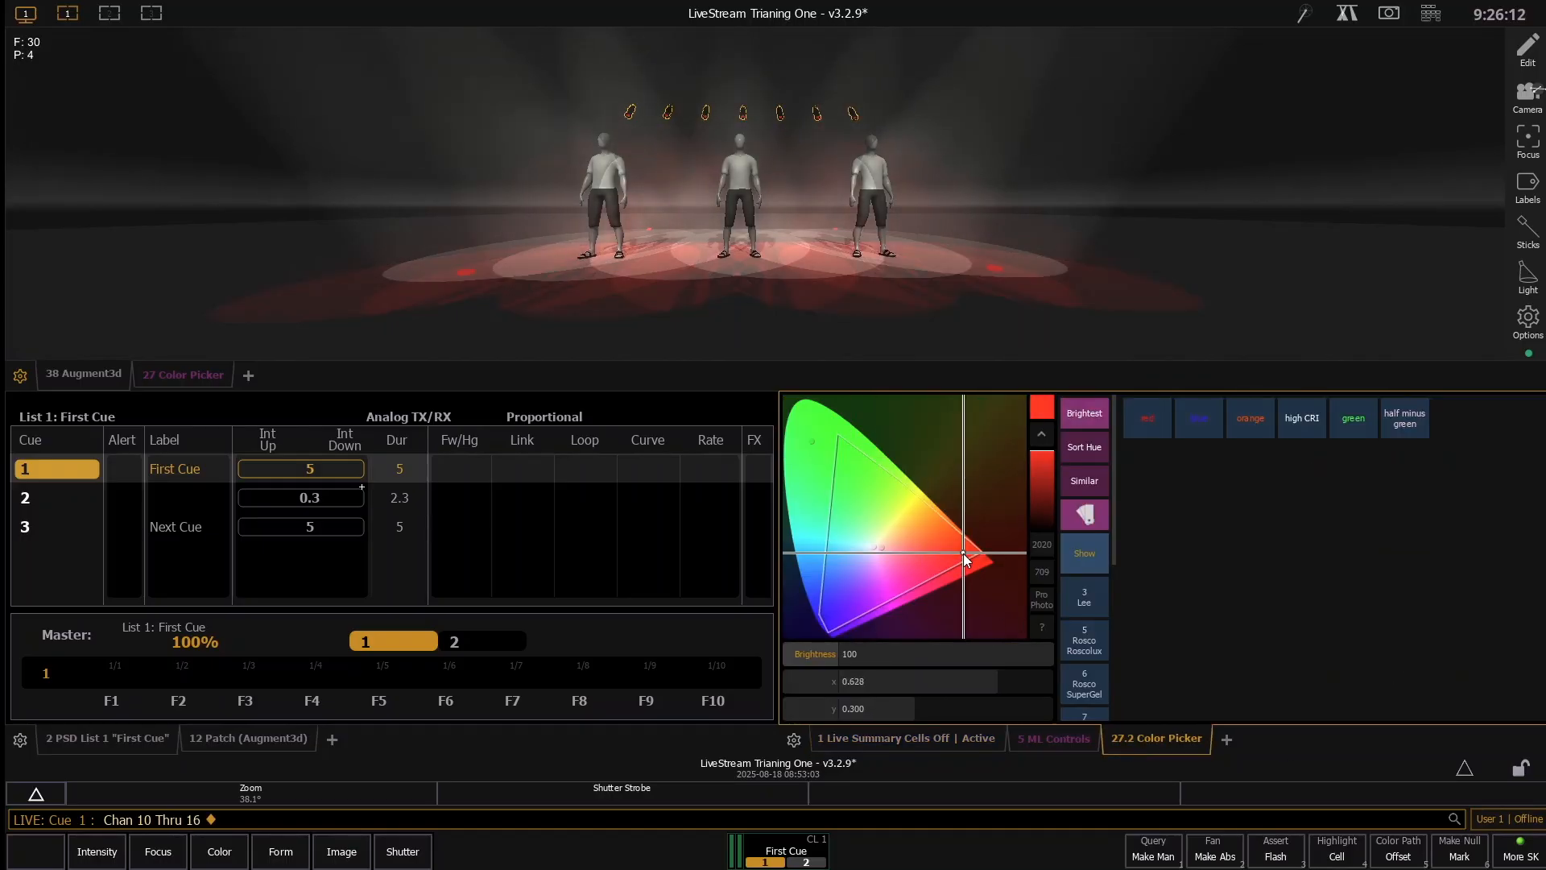
{"action": "left_click", "coordinate": [991, 561]}
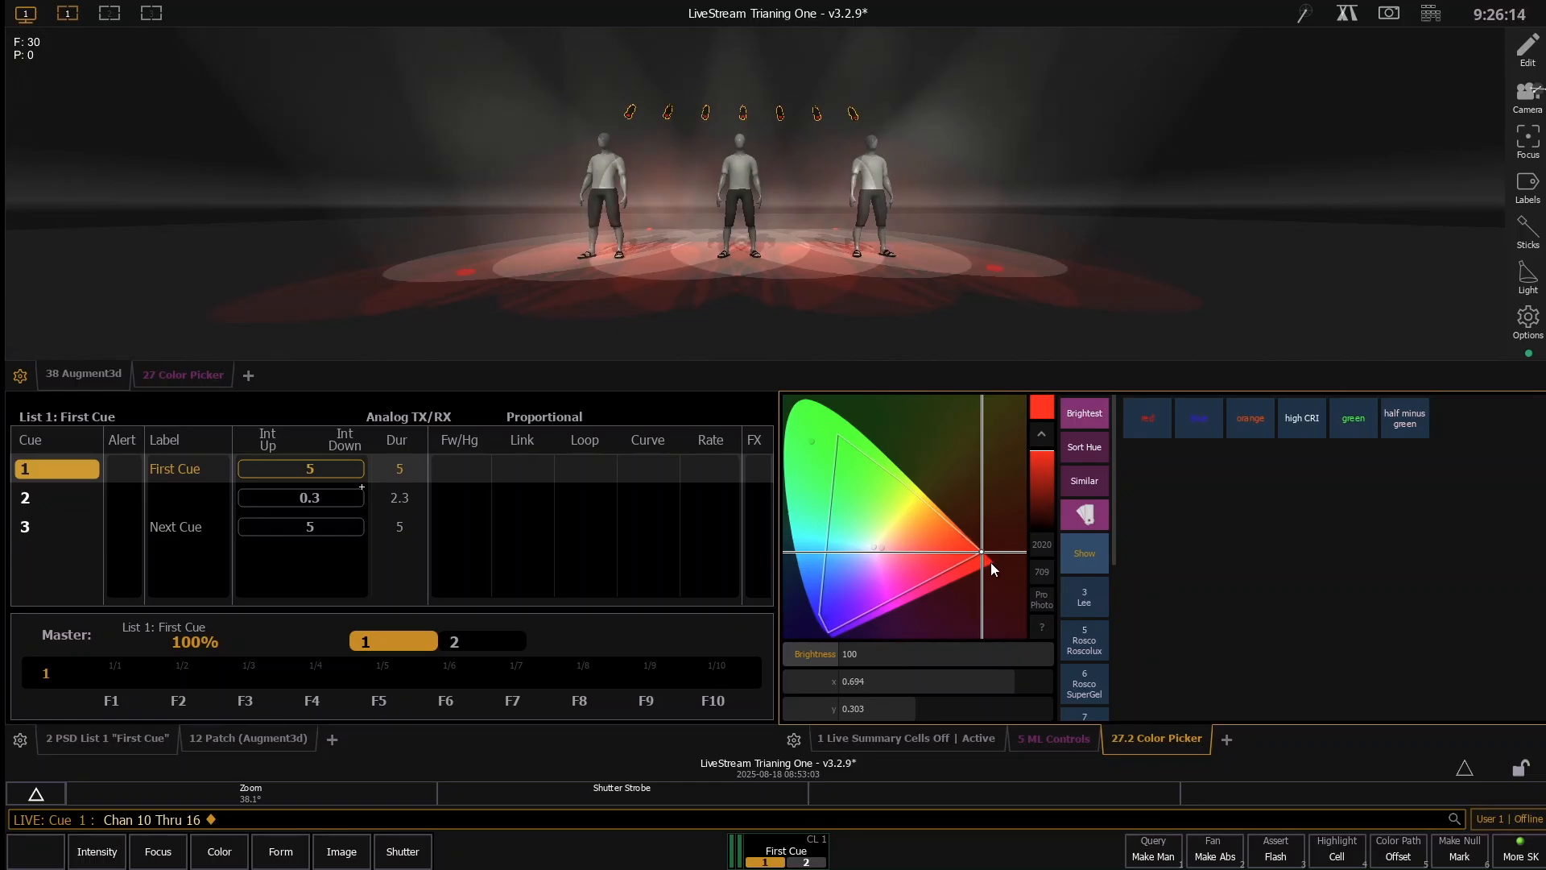
{"action": "key", "text": "u"}
{"action": "key", "text": "Return"}
- Take channels 1 through 6 out, step back to the dark stage and run cue 1 with the red backlights
{"action": "type", "text": "1"}
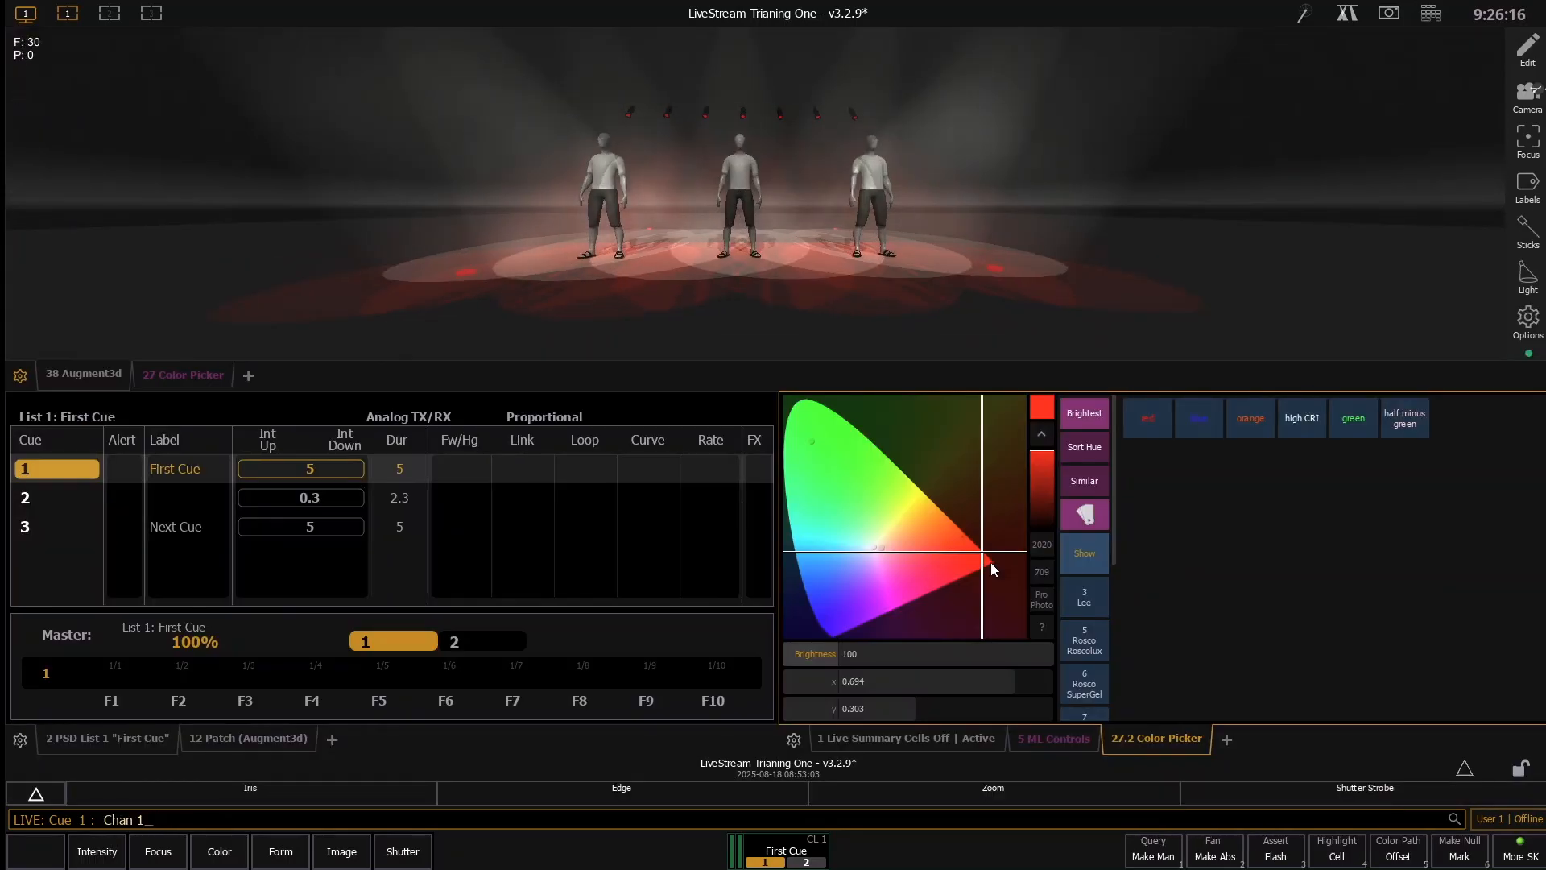
{"action": "type", "text": "t6o"}
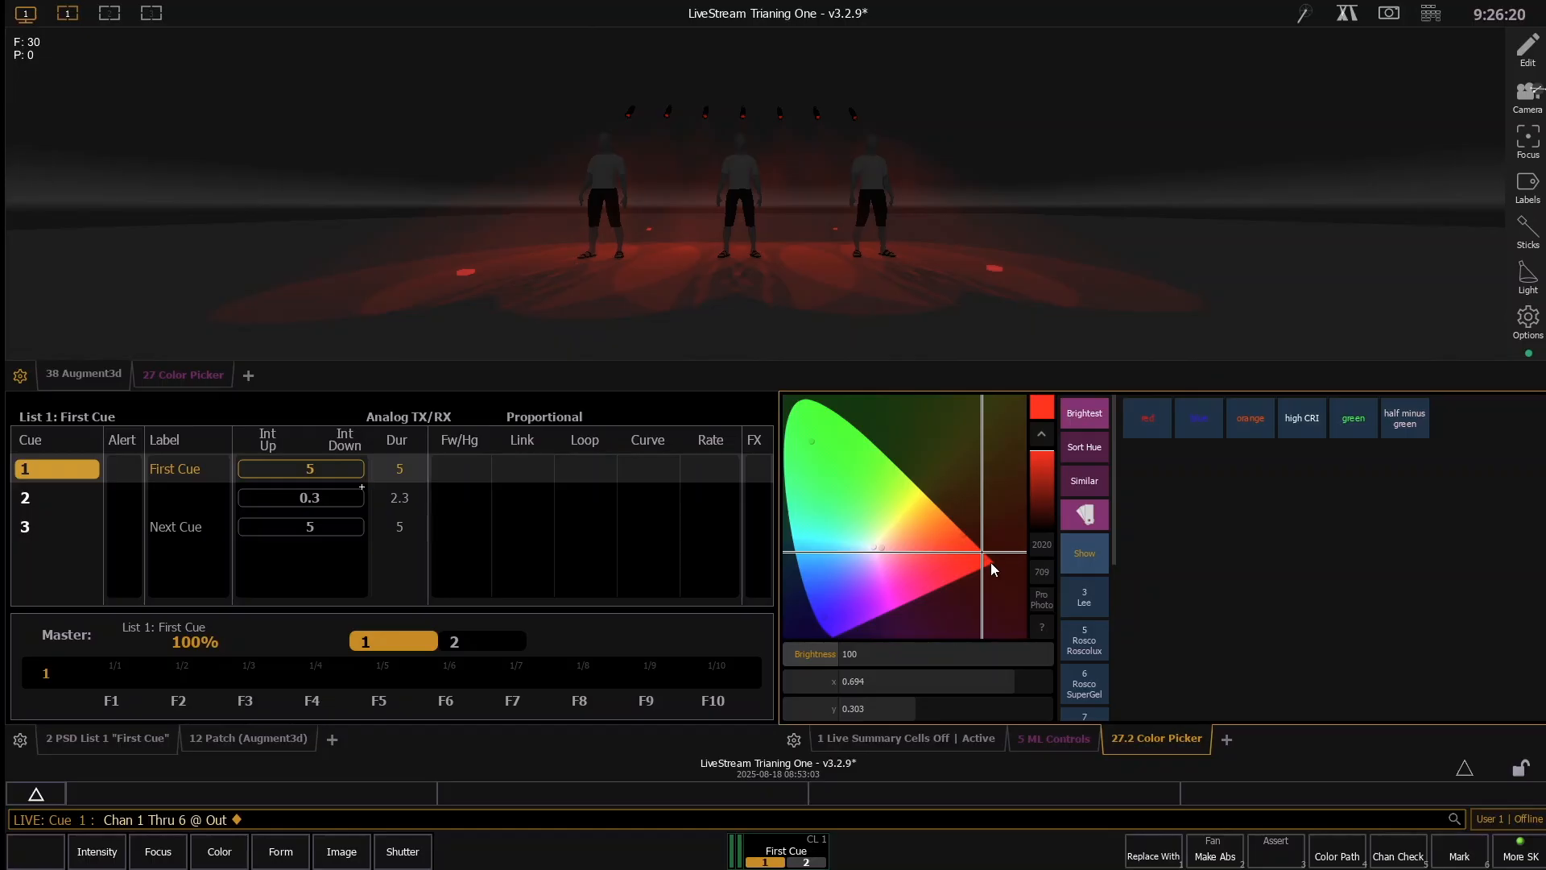
{"action": "key", "text": "ctrl+b"}
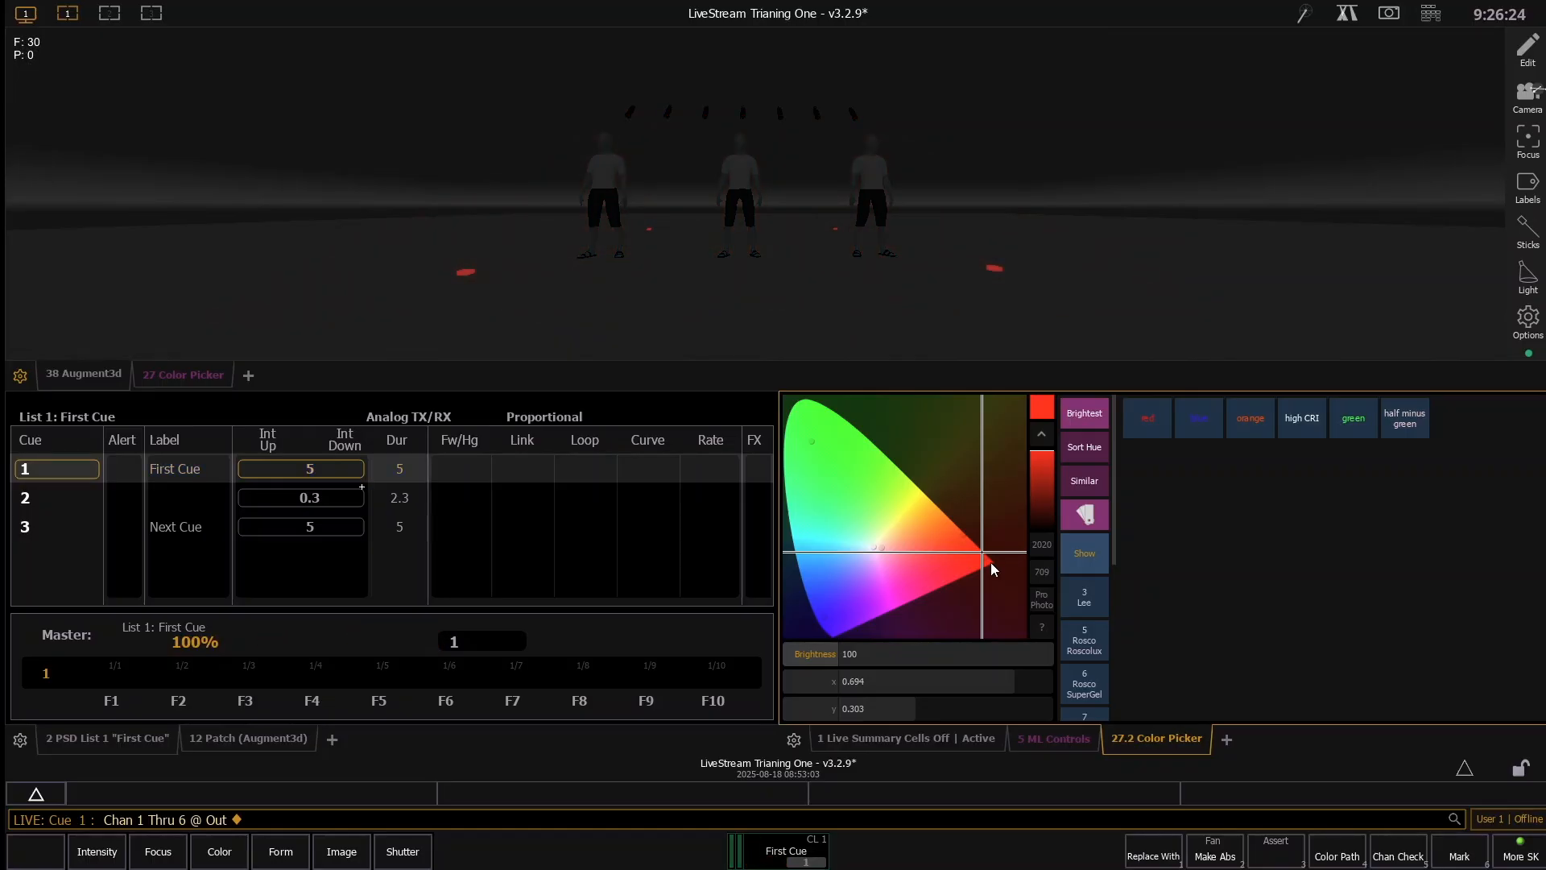
{"action": "key", "text": "ctrl+space"}
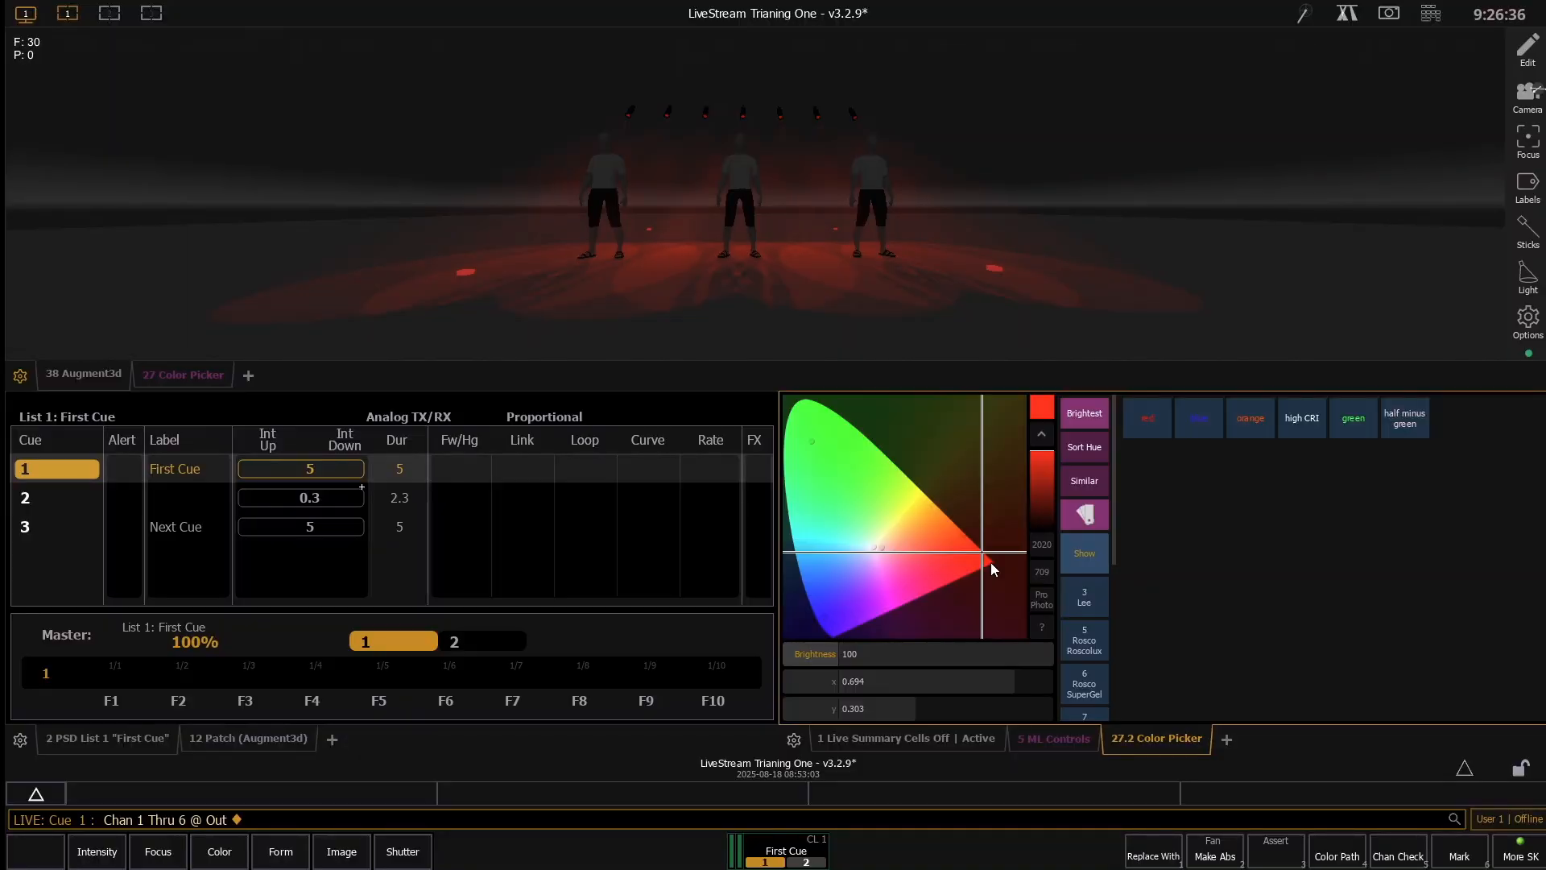
- Clear the levels and parameters of channels 10 through 16, and update cue 1 with channels 1 through 6 and 10 through 16
{"action": "type", "text": "1t"}
{"action": "key", "text": "BackSpace"}
{"action": "key", "text": "BackSpace"}
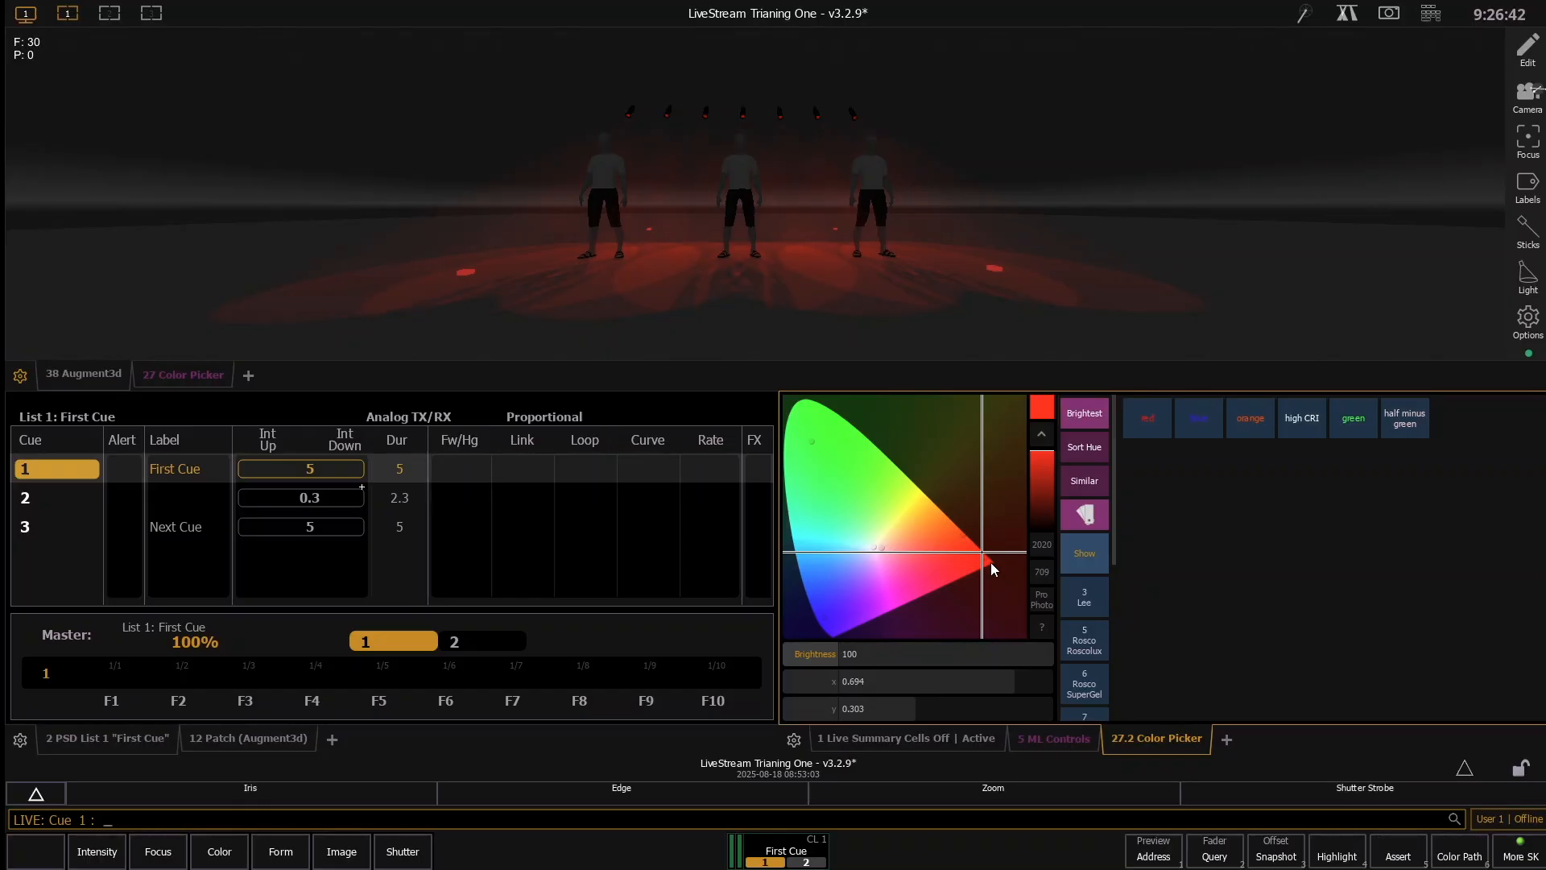
{"action": "type", "text": "10t16"}
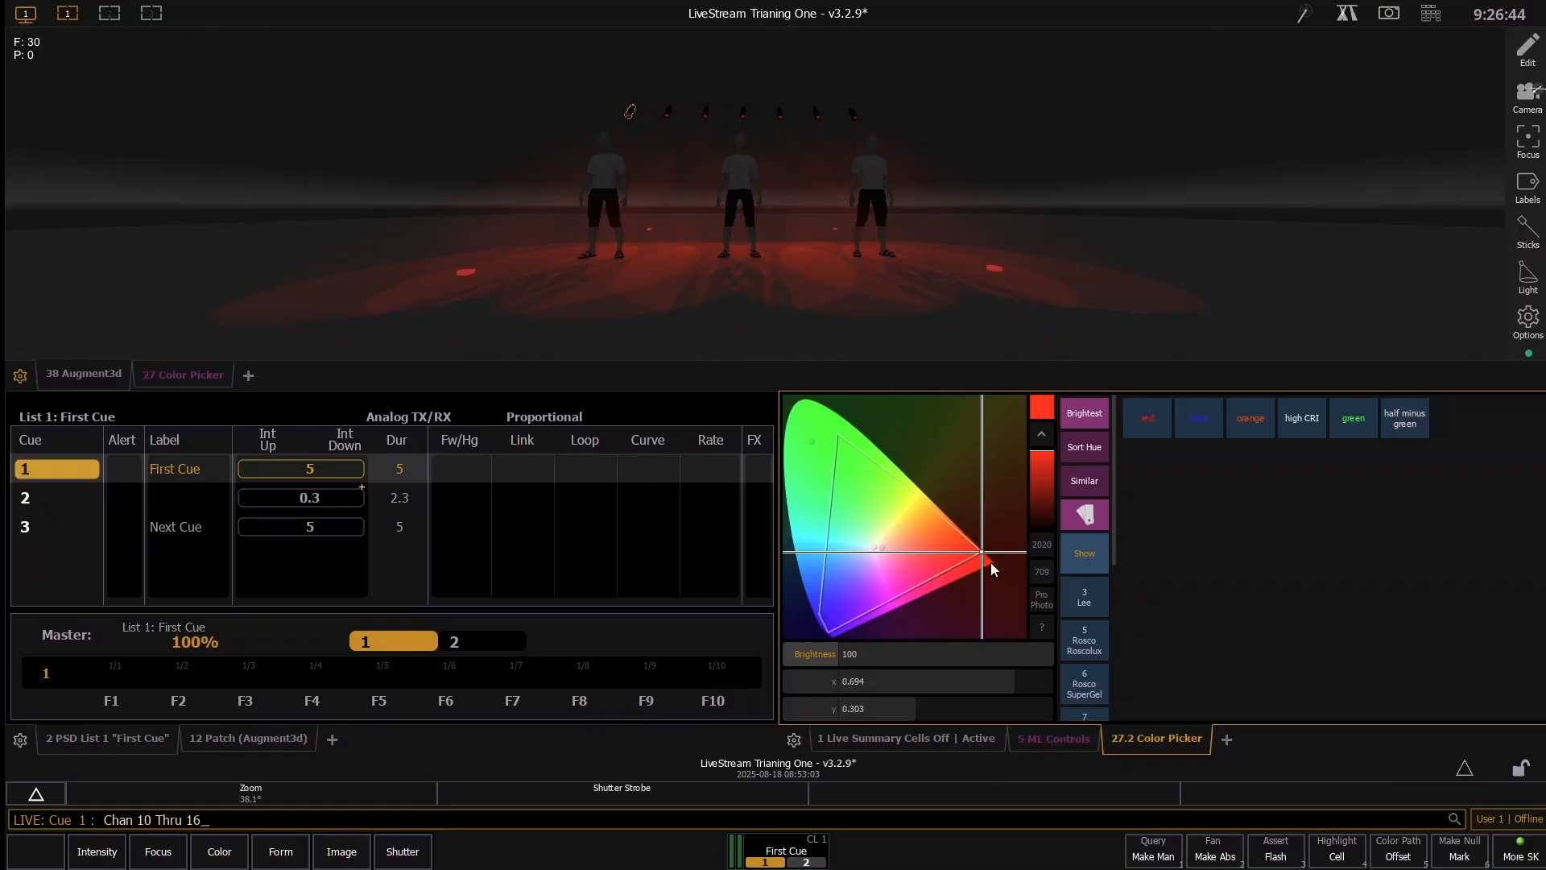
{"action": "type", "text": "a"}
{"action": "key", "text": "Return"}
{"action": "key", "text": "u"}
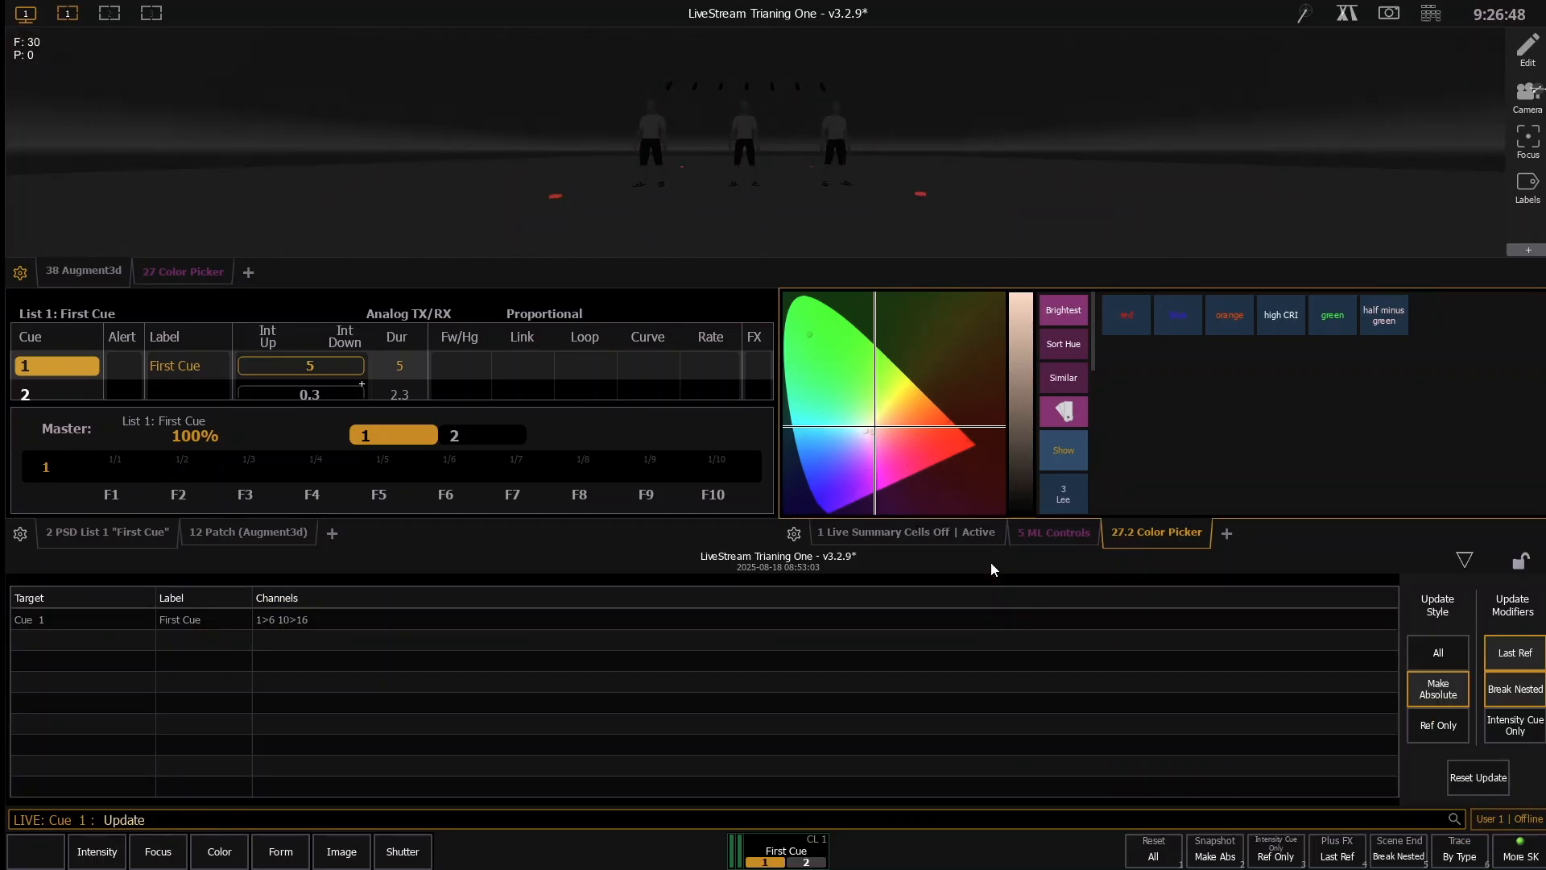
{"action": "key", "text": "Return"}
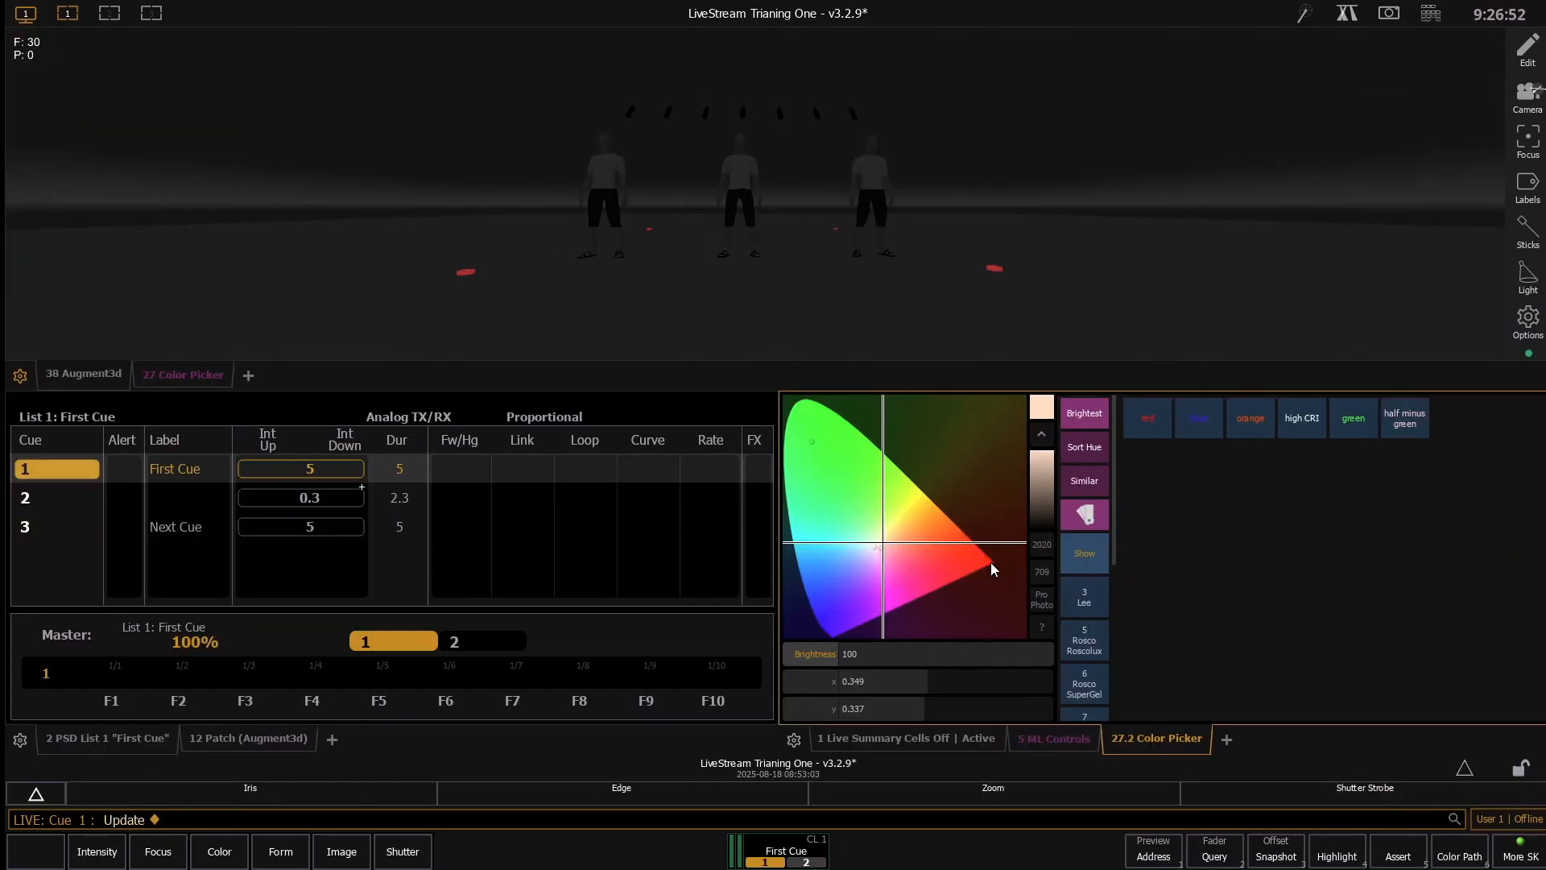
- Delete cue 2 from the cue list, and run cue 3 before stepping back to cue 1
{"action": "key", "text": "Delete"}
{"action": "key", "text": "q"}
{"action": "key", "text": "2"}
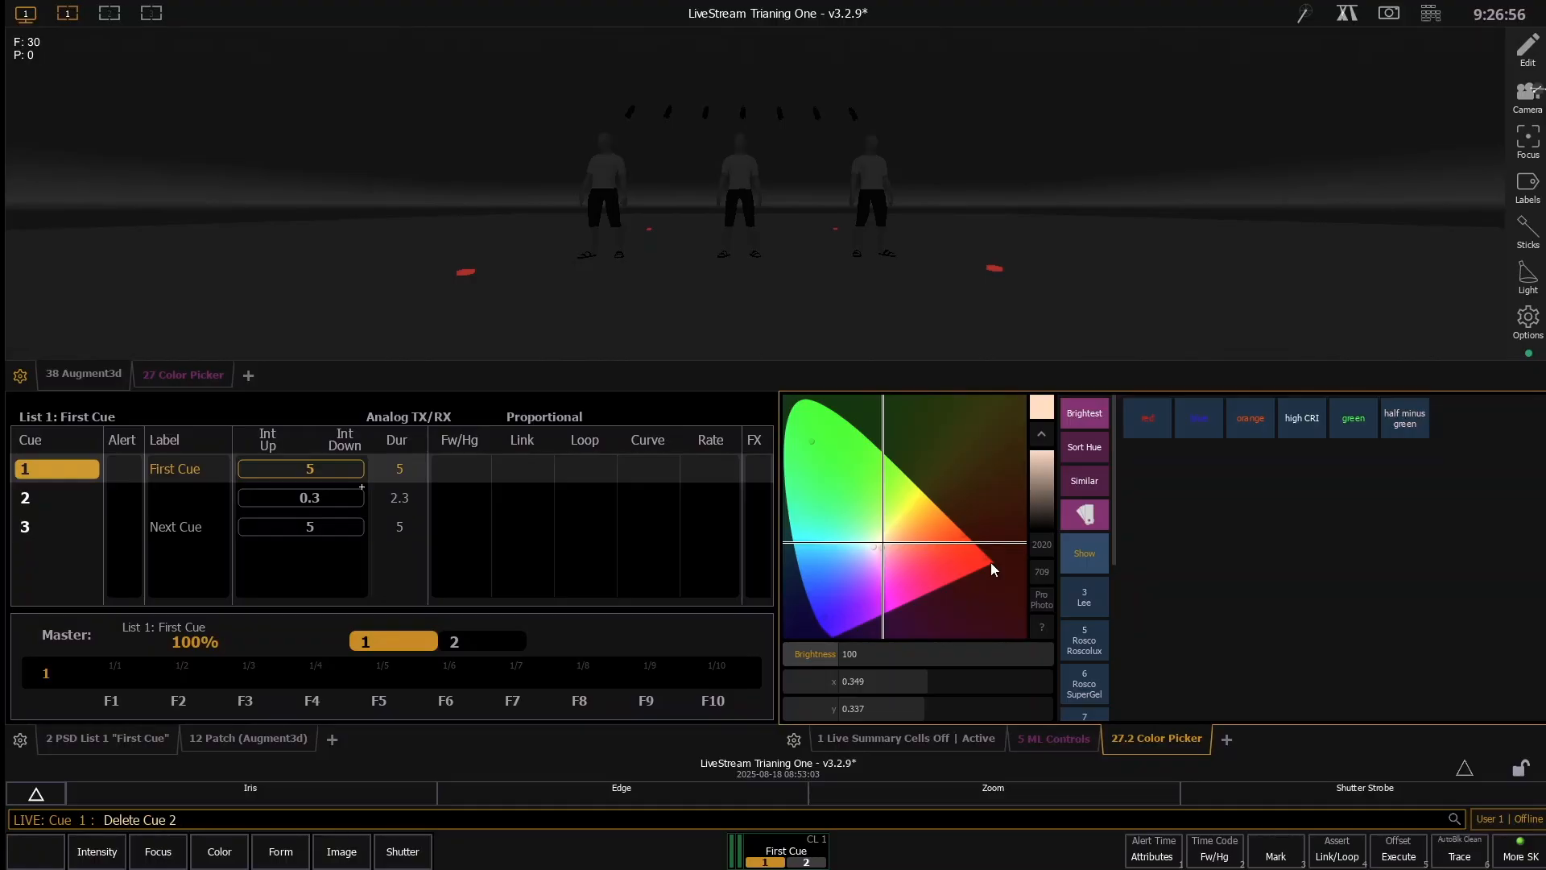
{"action": "key", "text": "Return"}
{"action": "key", "text": "Return"}
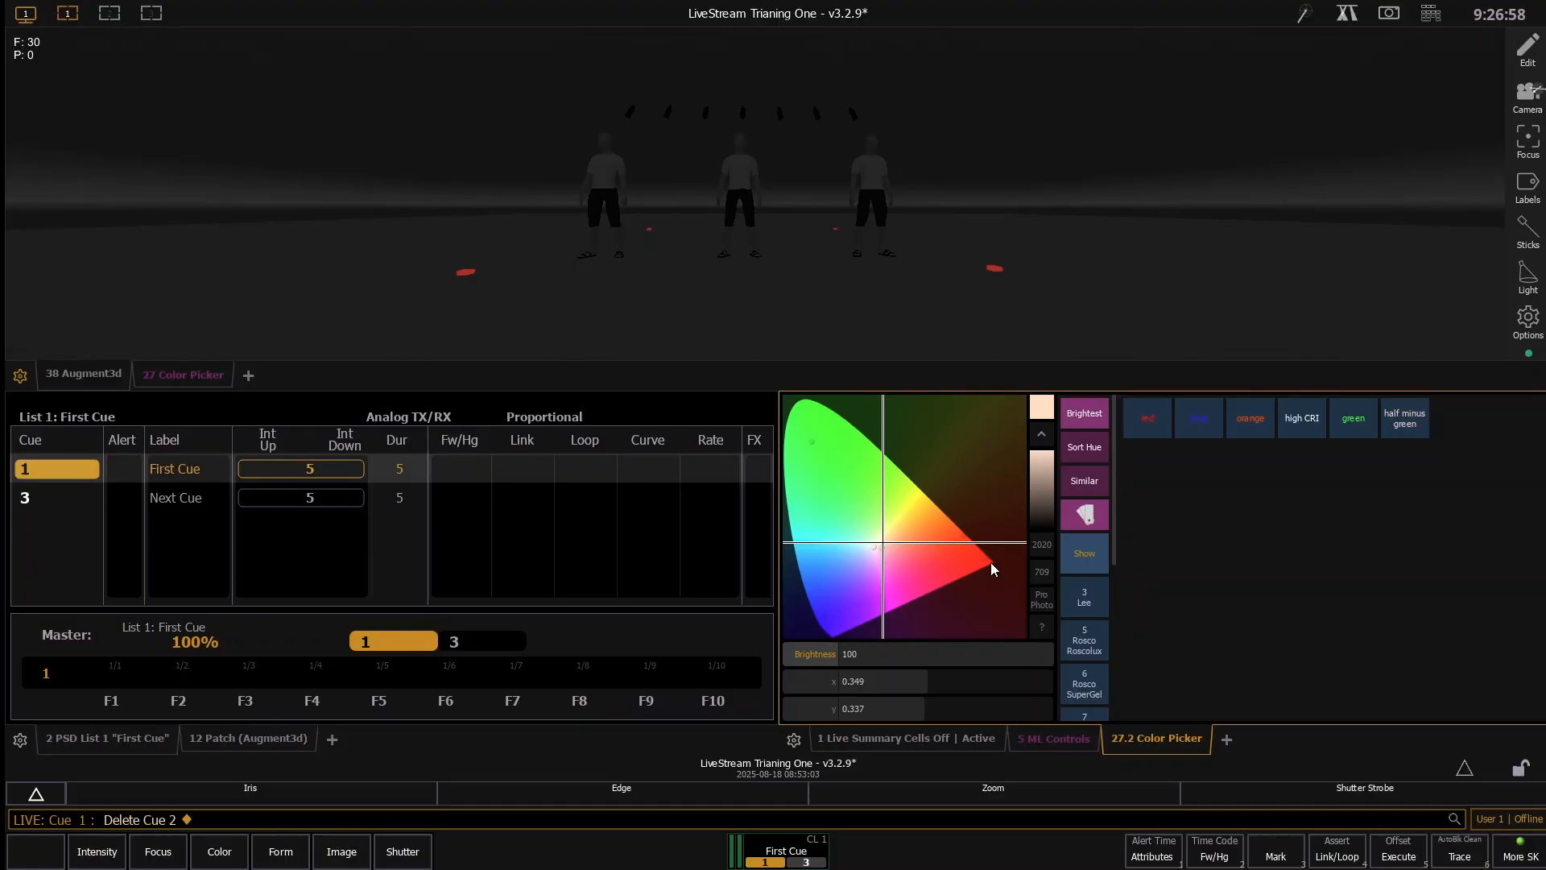
{"action": "key", "text": "ctrl+space"}
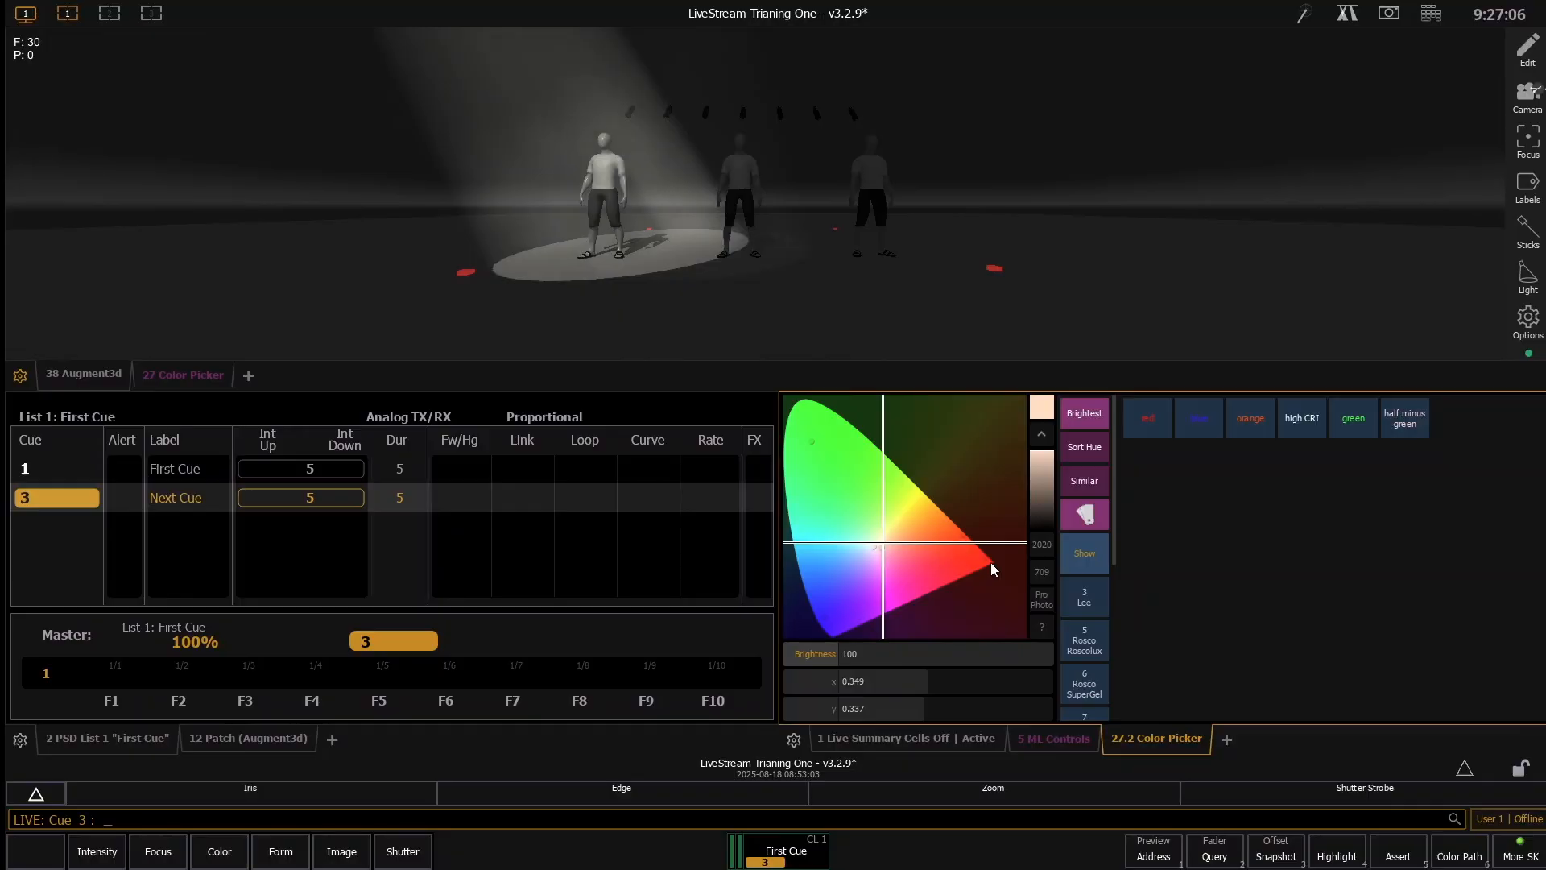
{"action": "key", "text": "ctrl+space"}
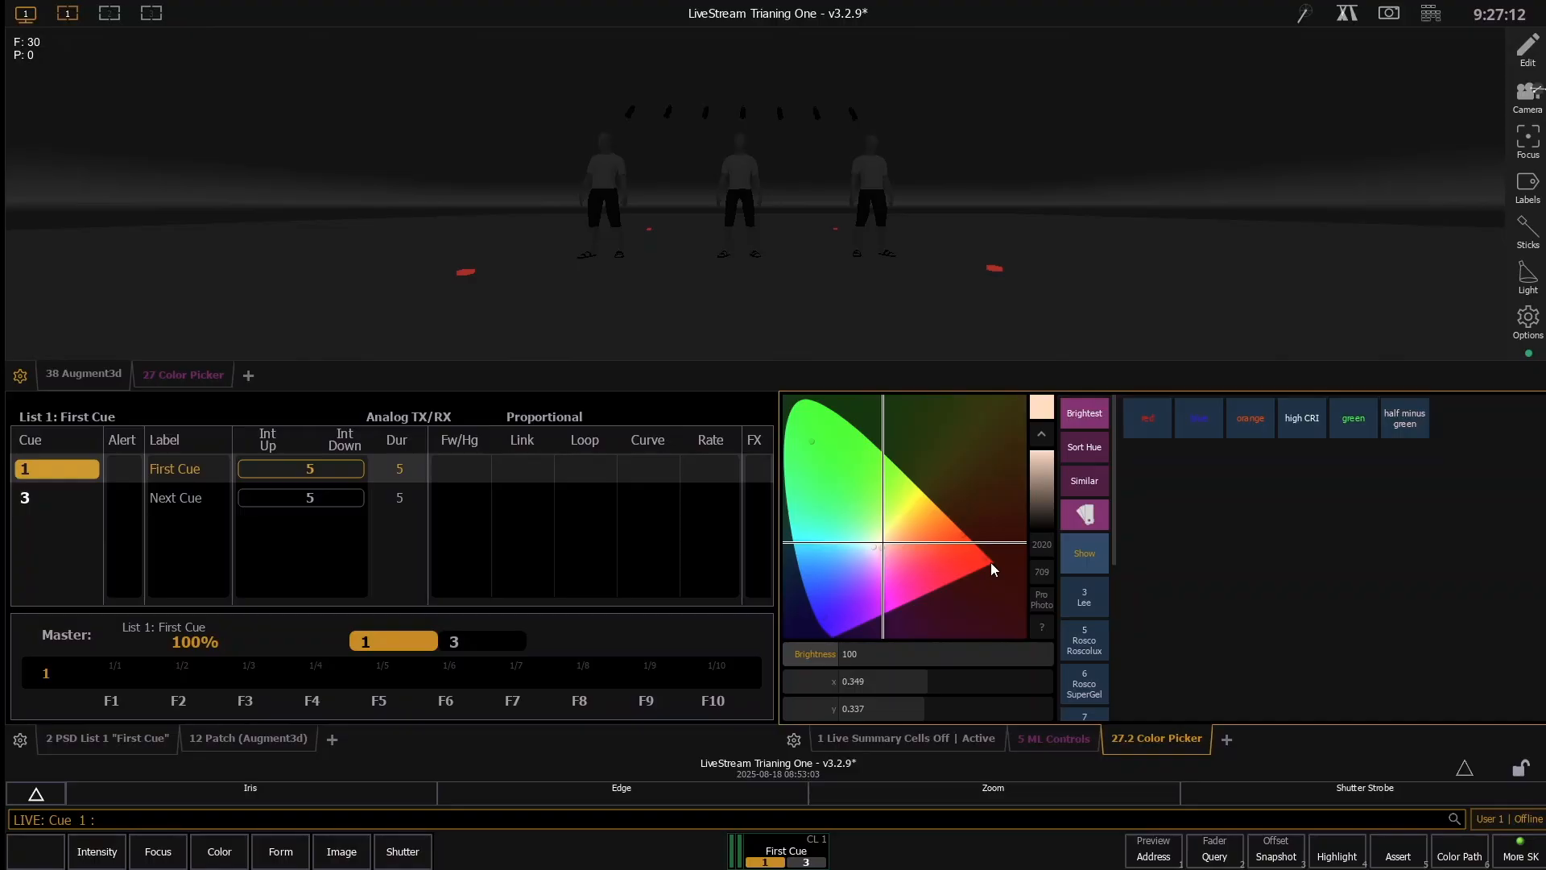
- Set channels 10 through 16 to full and color them red at x 0.642, y 0.311 with the Color Picker
{"action": "type", "text": "10t16"}
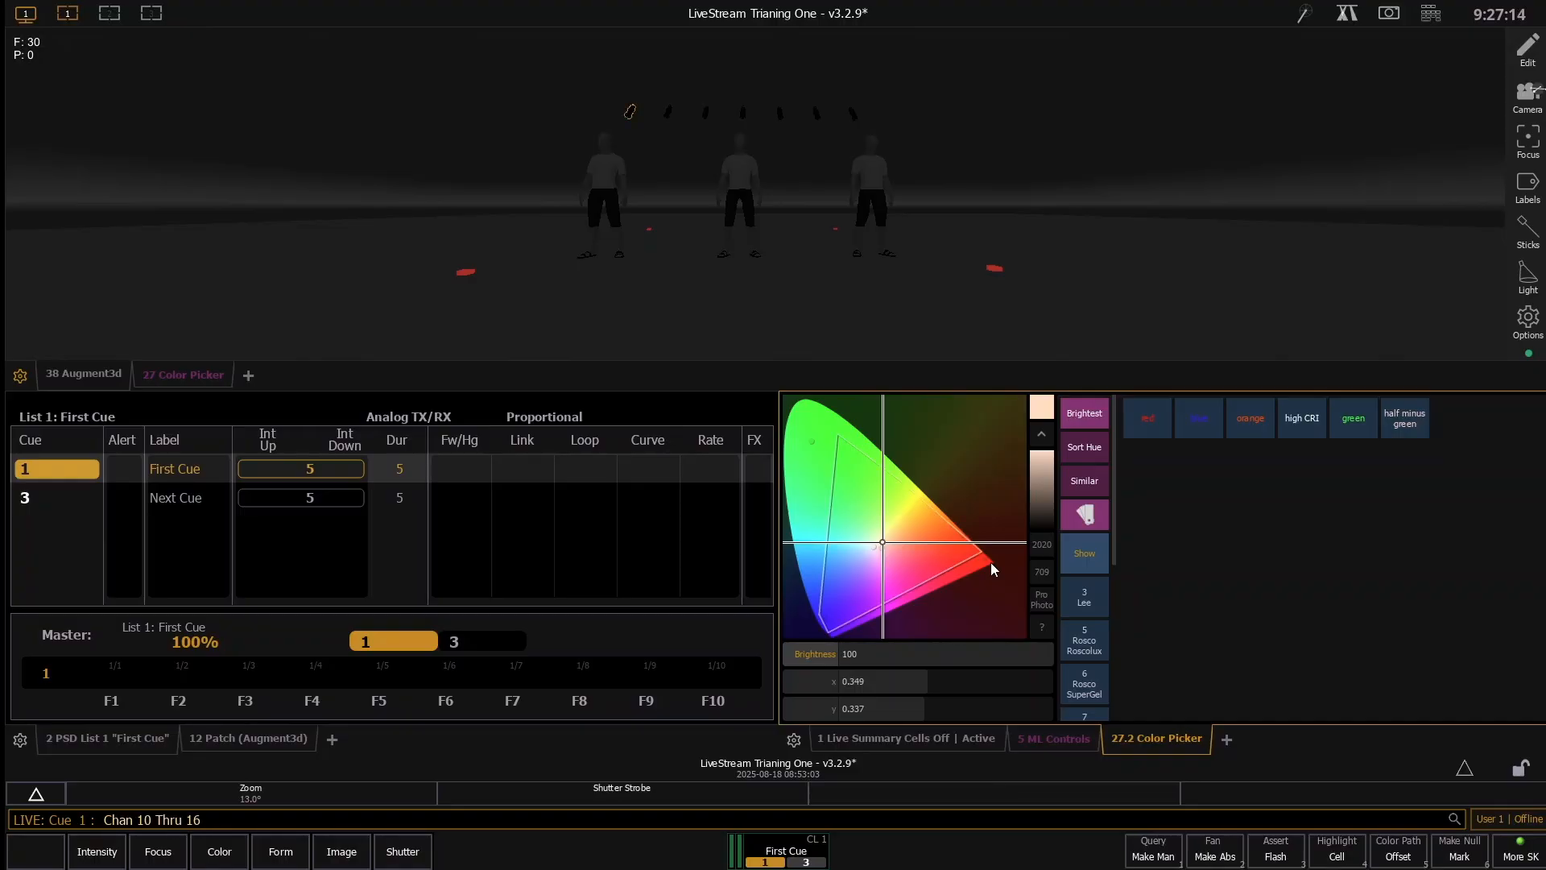
{"action": "key", "text": "Return"}
{"action": "left_click", "coordinate": [968, 549]}
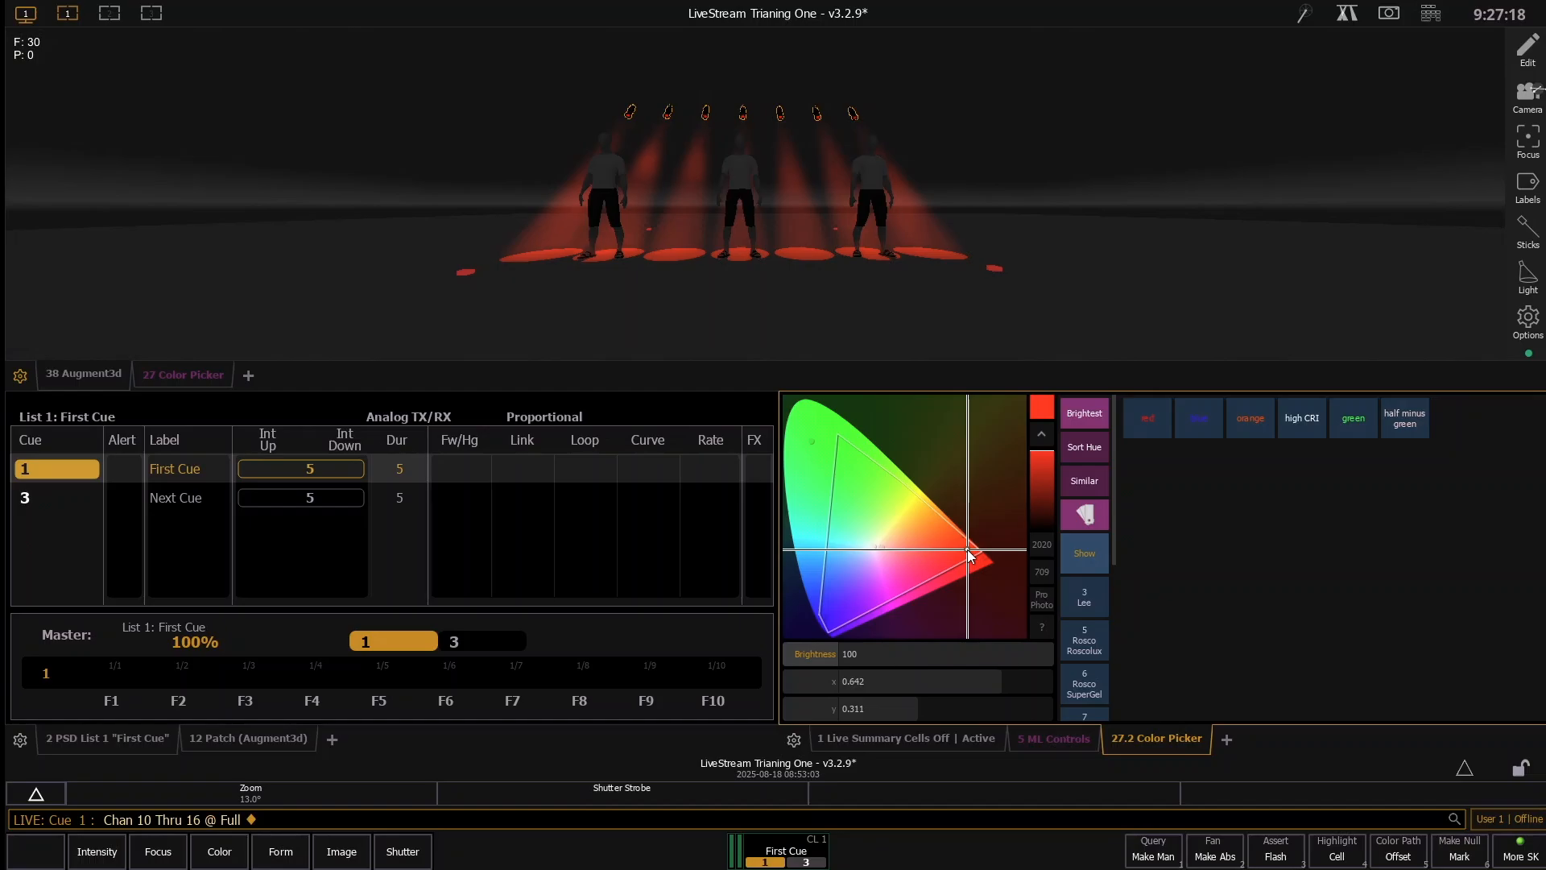
- Widen the zoom of channels 10 through 16 to about 31.9° in the ML Controls
{"action": "left_click", "coordinate": [1055, 737]}
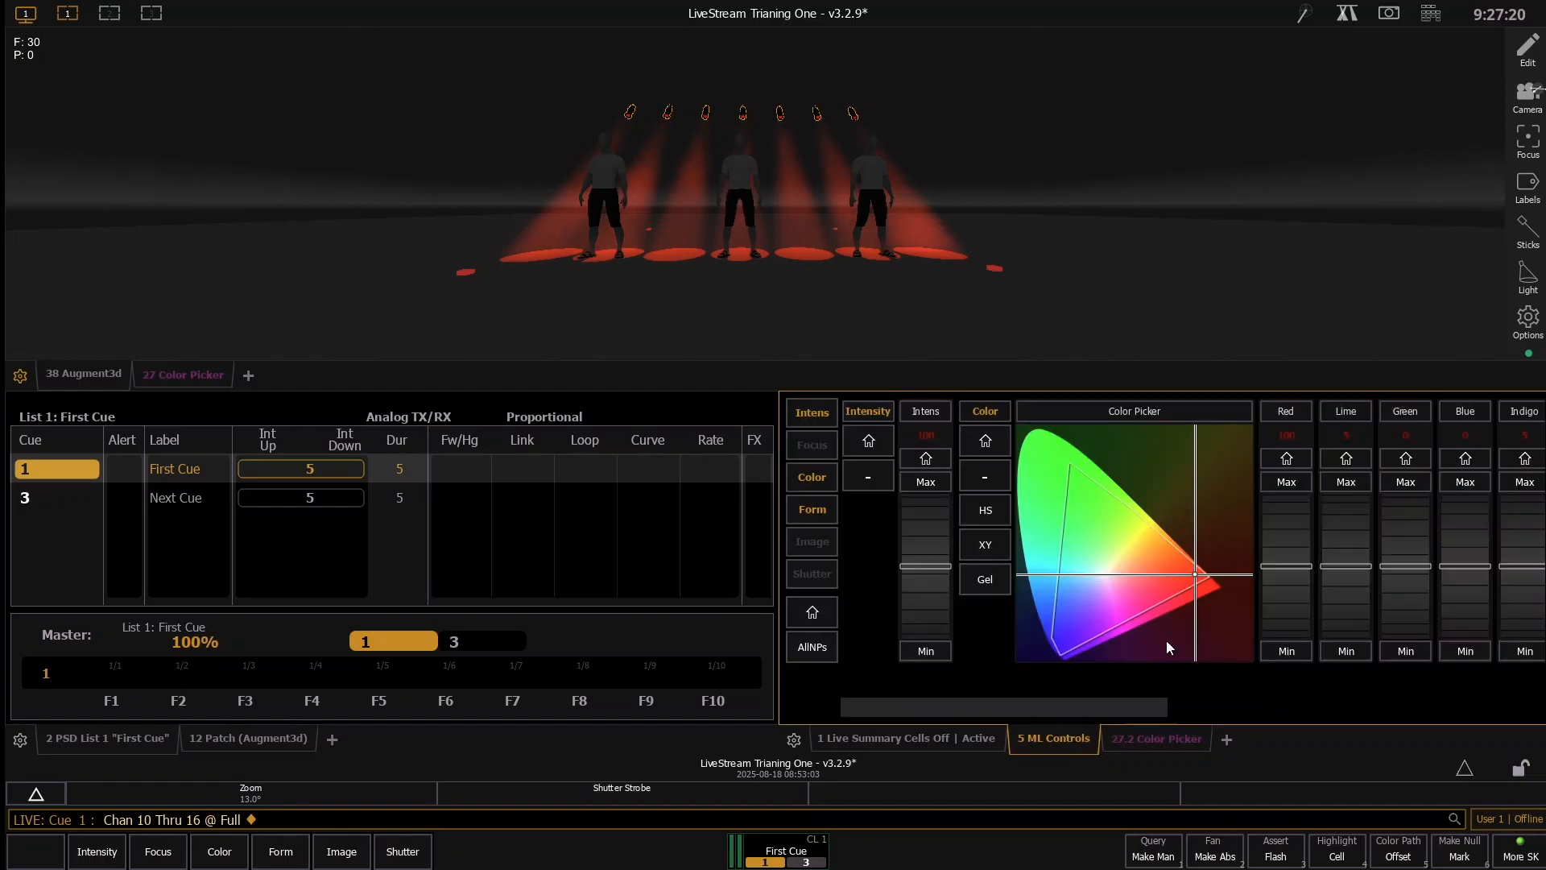
{"action": "left_click_drag", "start_coordinate": [1051, 708], "coordinate": [1405, 663]}
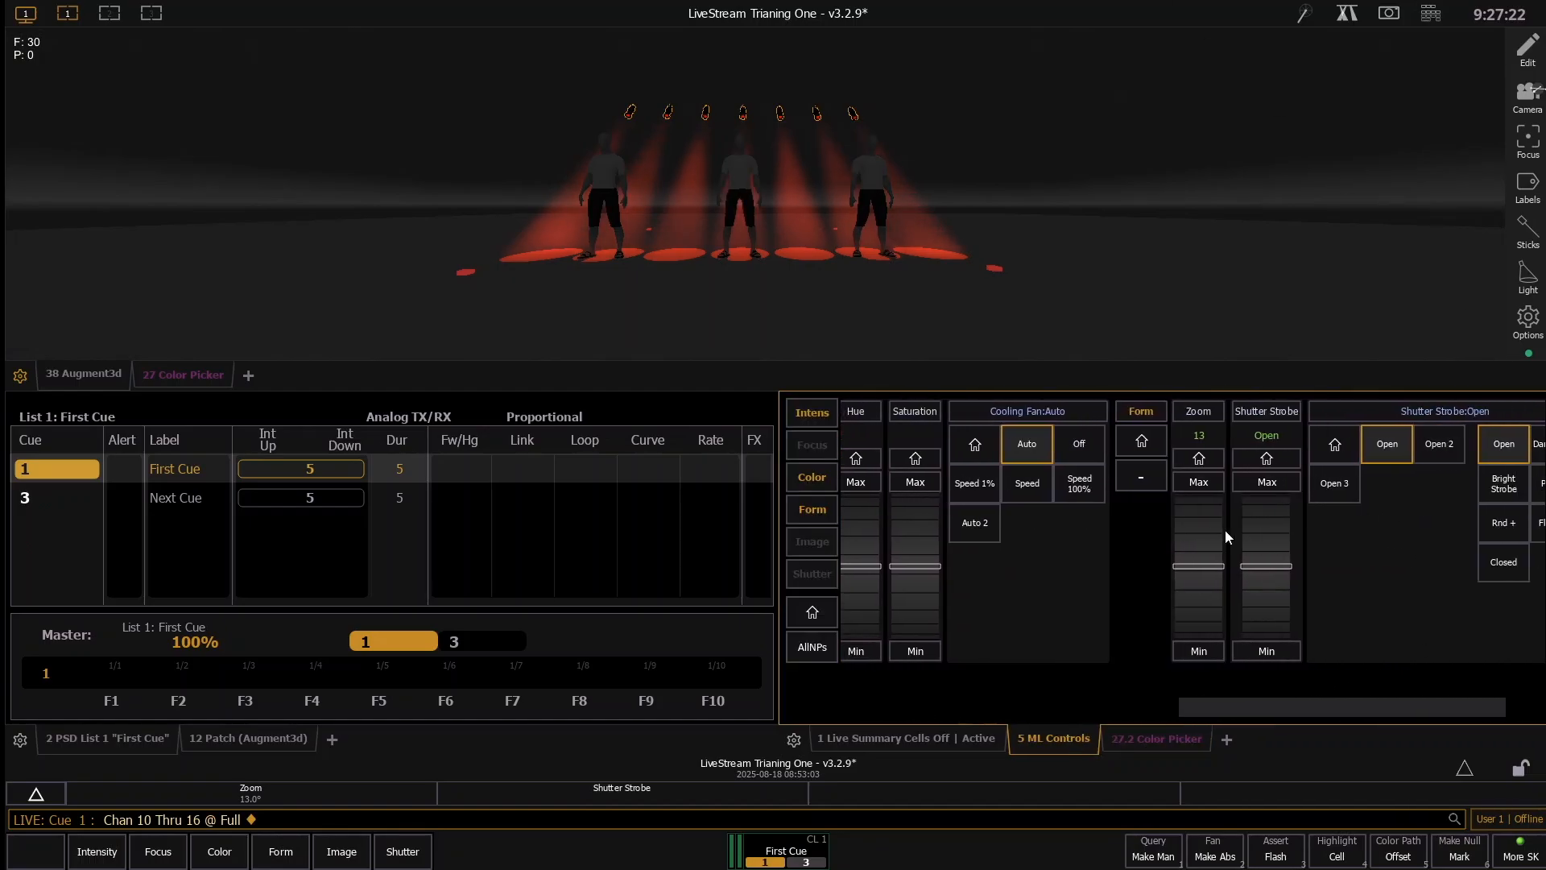
{"action": "left_click", "coordinate": [1210, 524]}
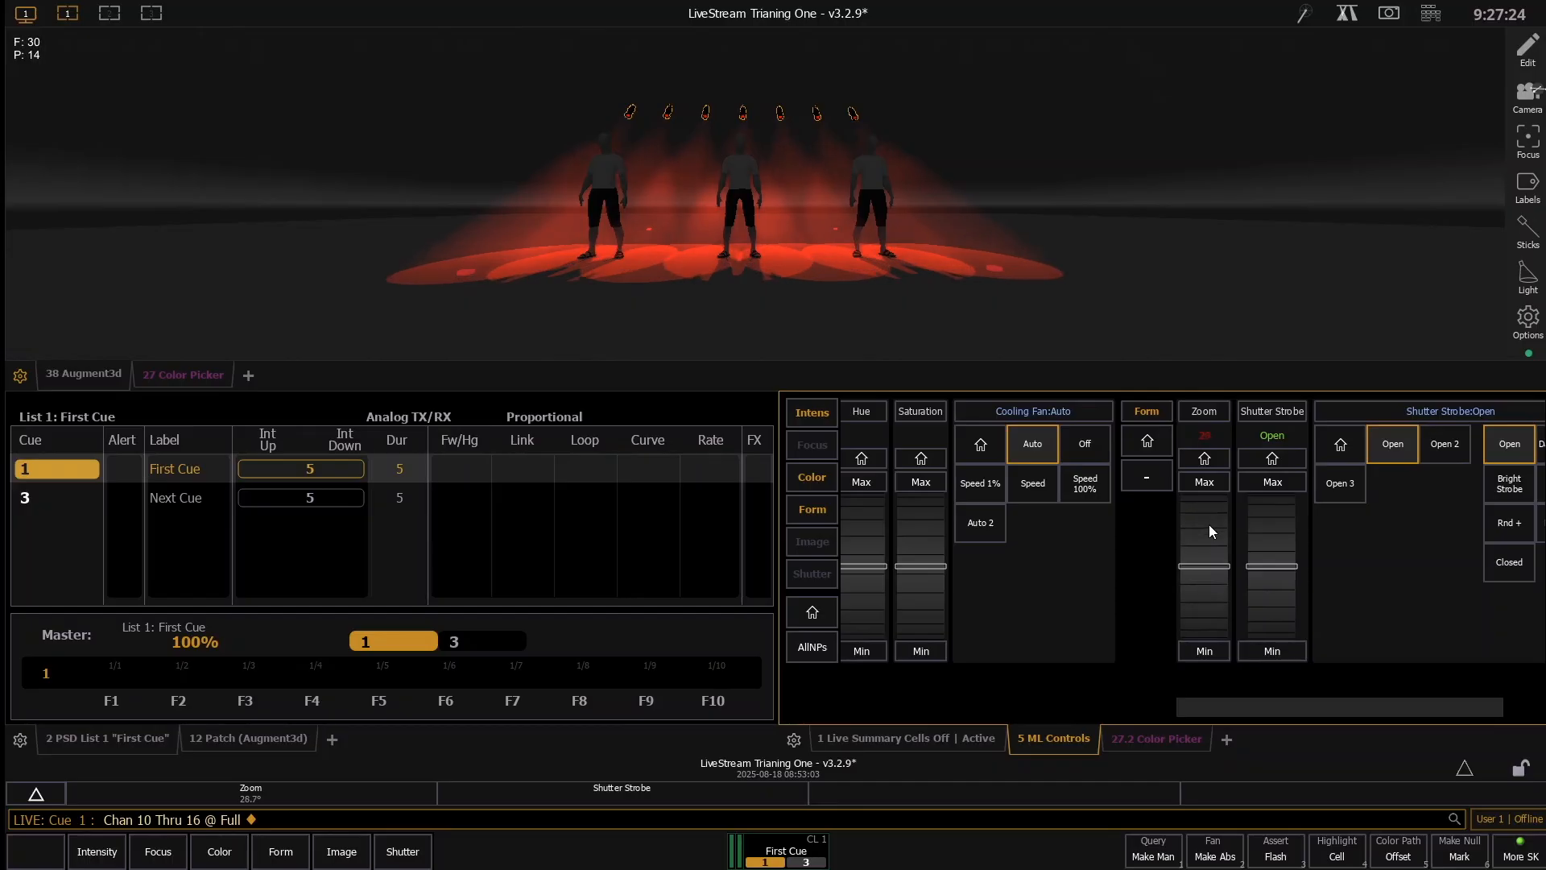
{"action": "left_click_drag", "start_coordinate": [1260, 700], "coordinate": [891, 761]}
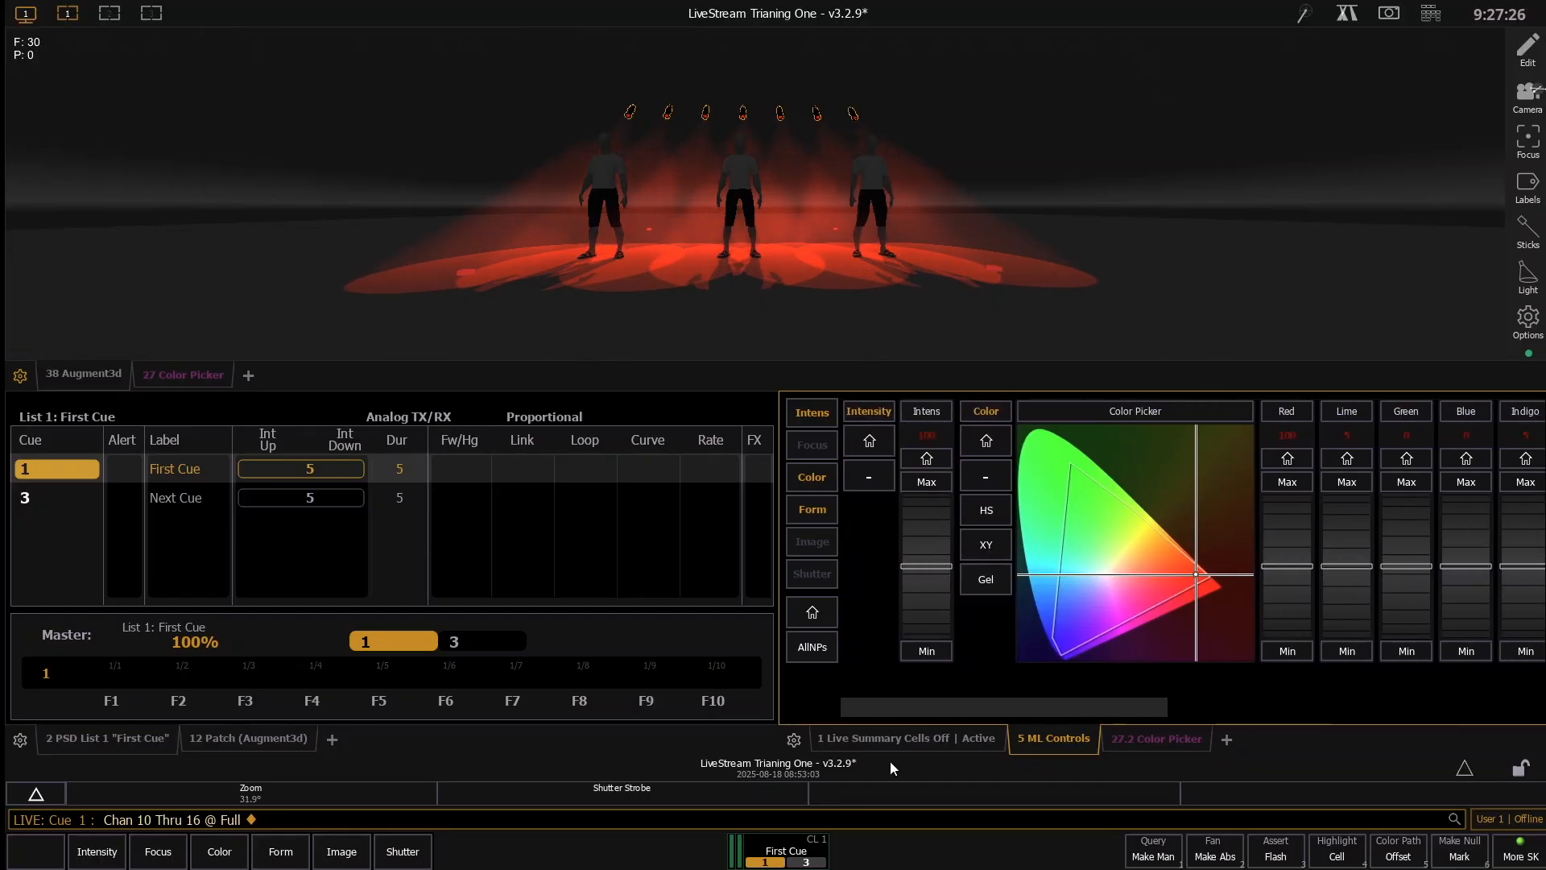
- Record the red backlight look as cue 2
{"action": "key", "text": "r"}
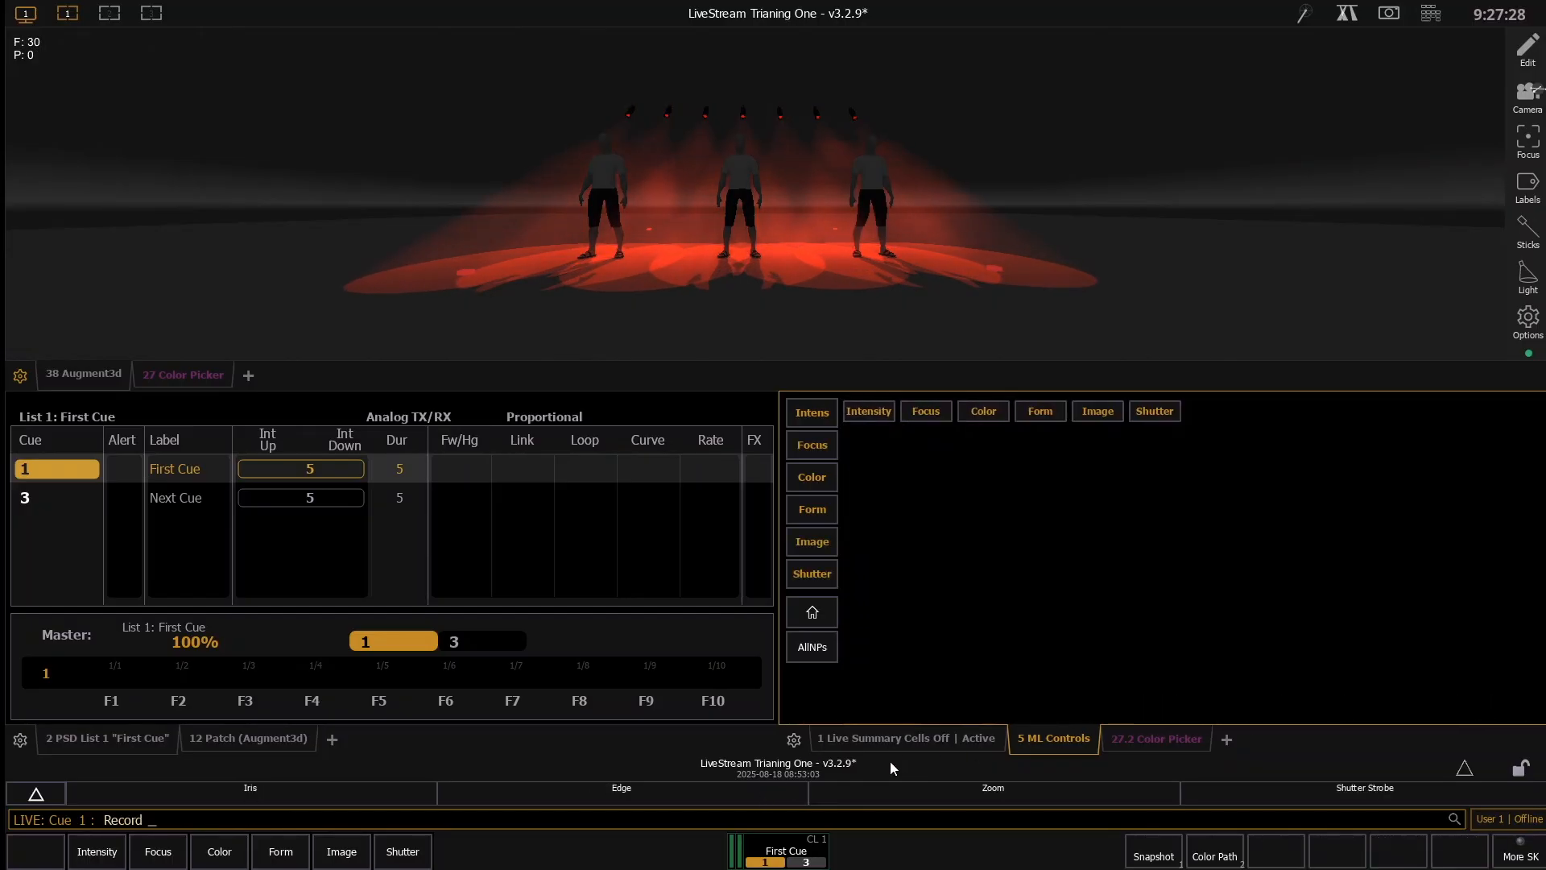
{"action": "key", "text": "q"}
{"action": "key", "text": "2"}
{"action": "key", "text": "Return"}
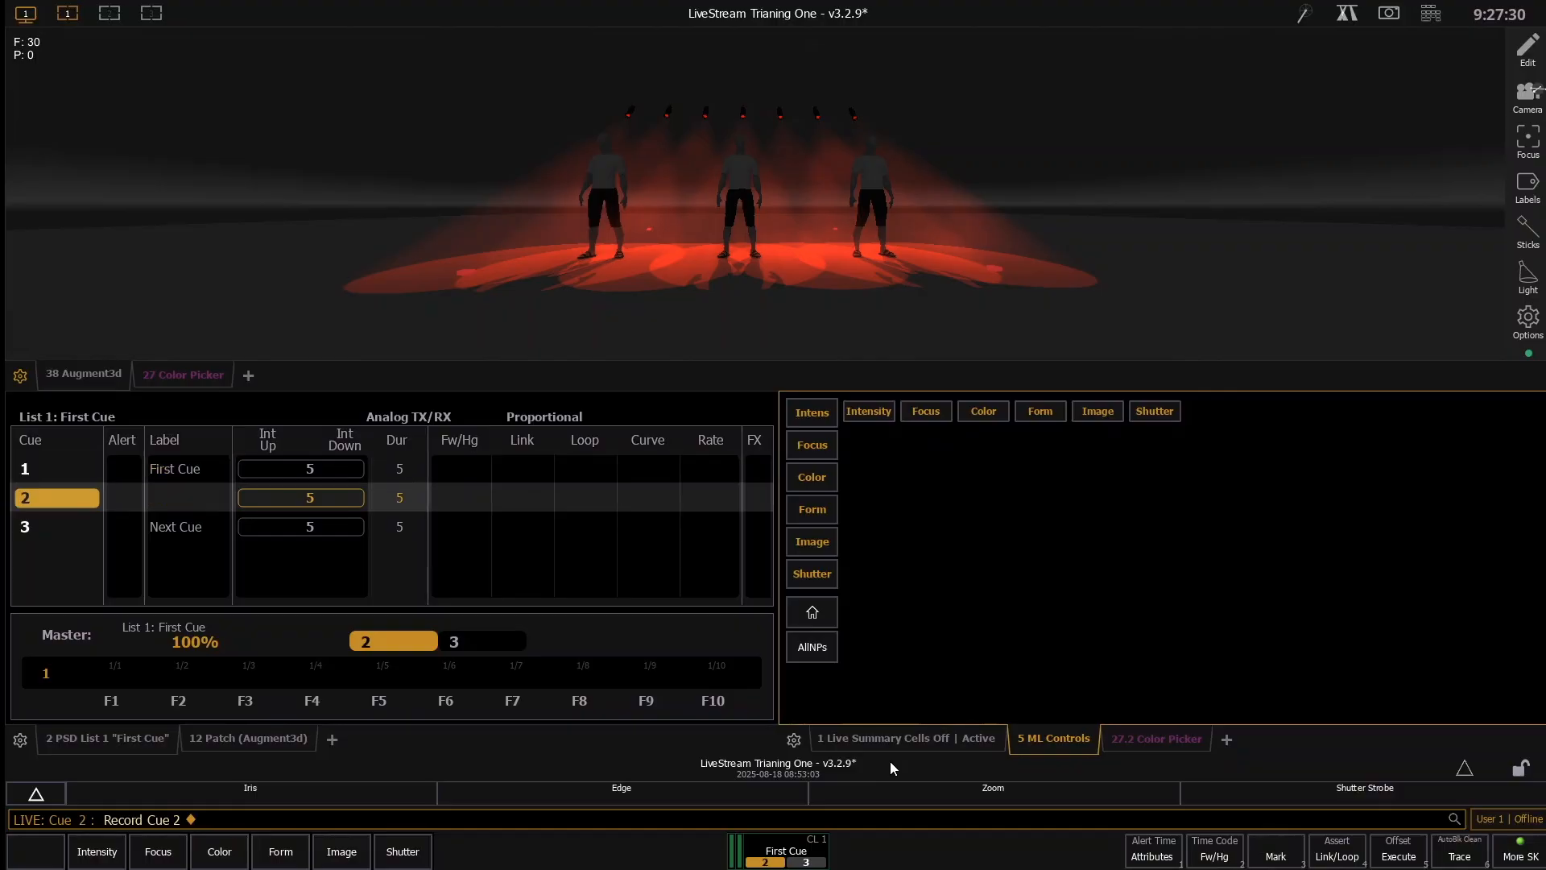
- Replay cue 2 from cue 1, and show the active channels in the Live Summary
{"action": "key", "text": "ctrl+alt+space"}
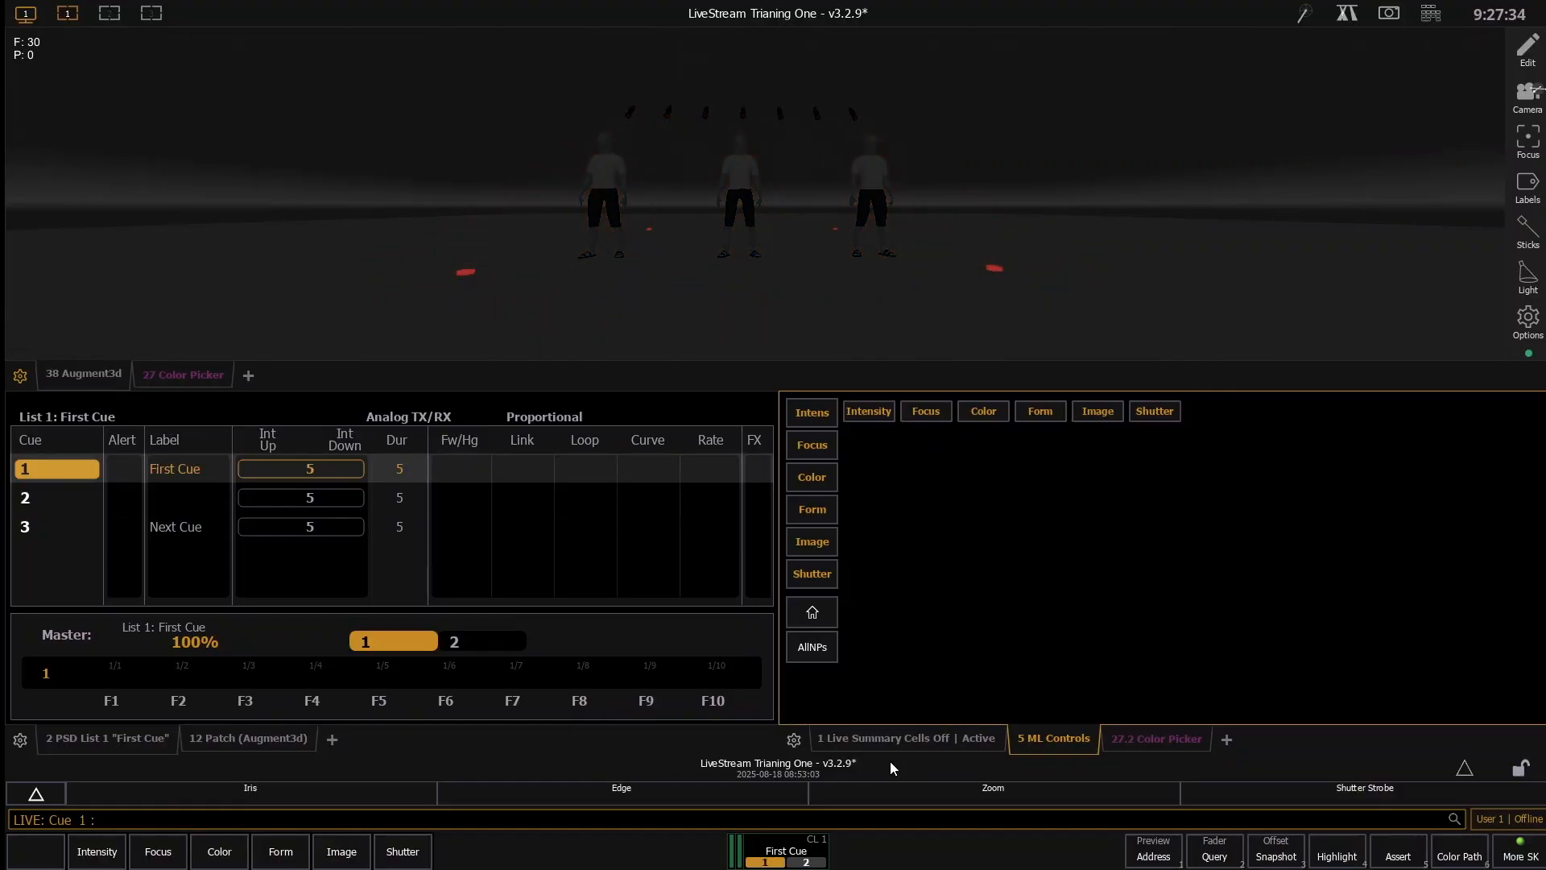
{"action": "key", "text": "ctrl+space"}
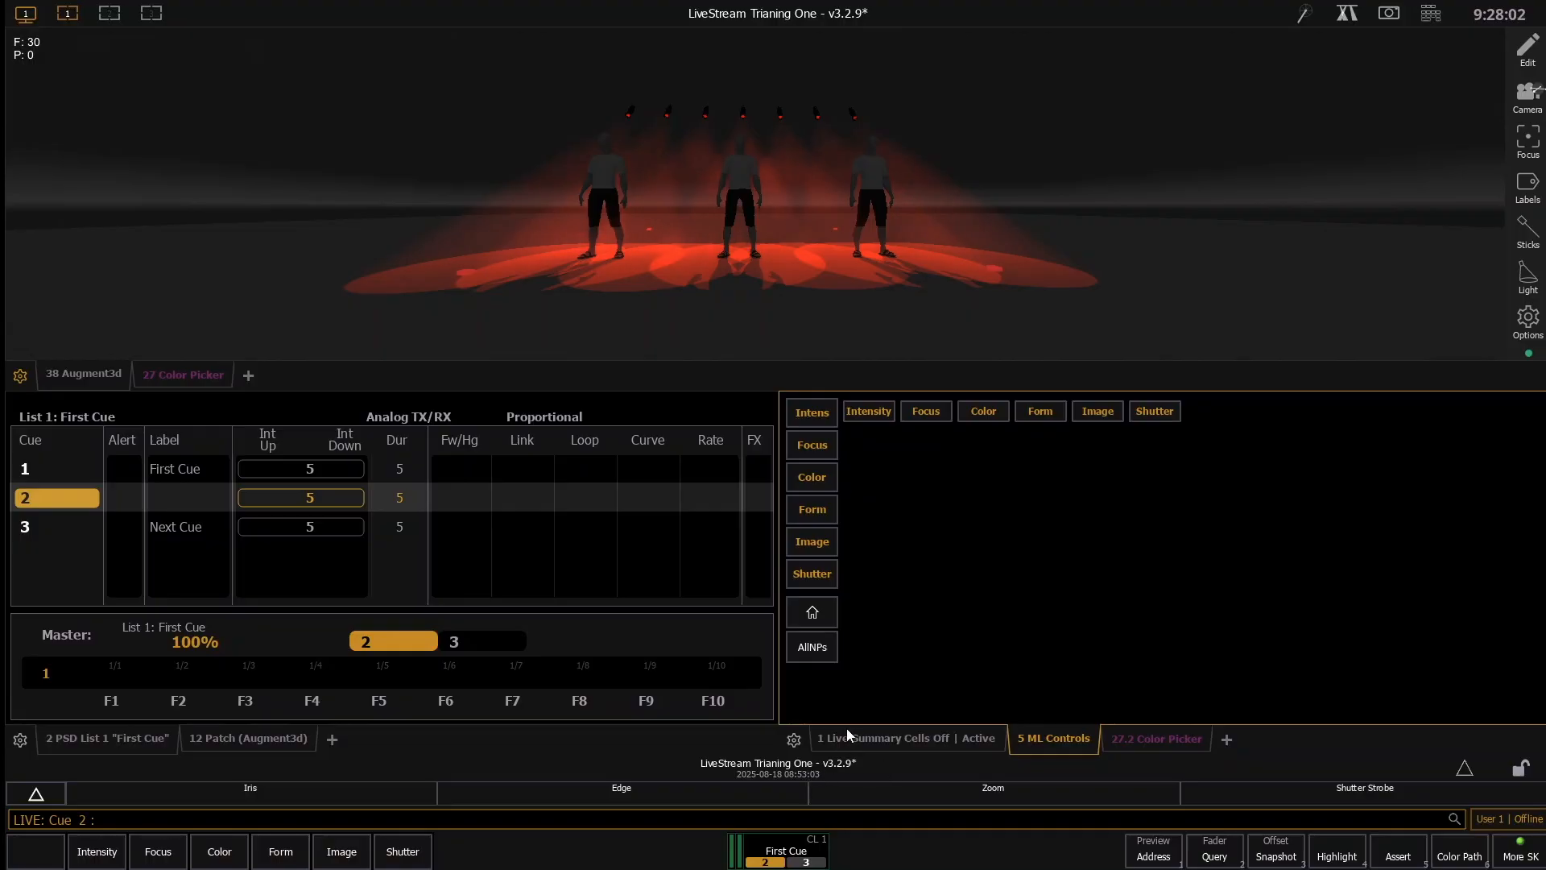
{"action": "left_click", "coordinate": [875, 735]}
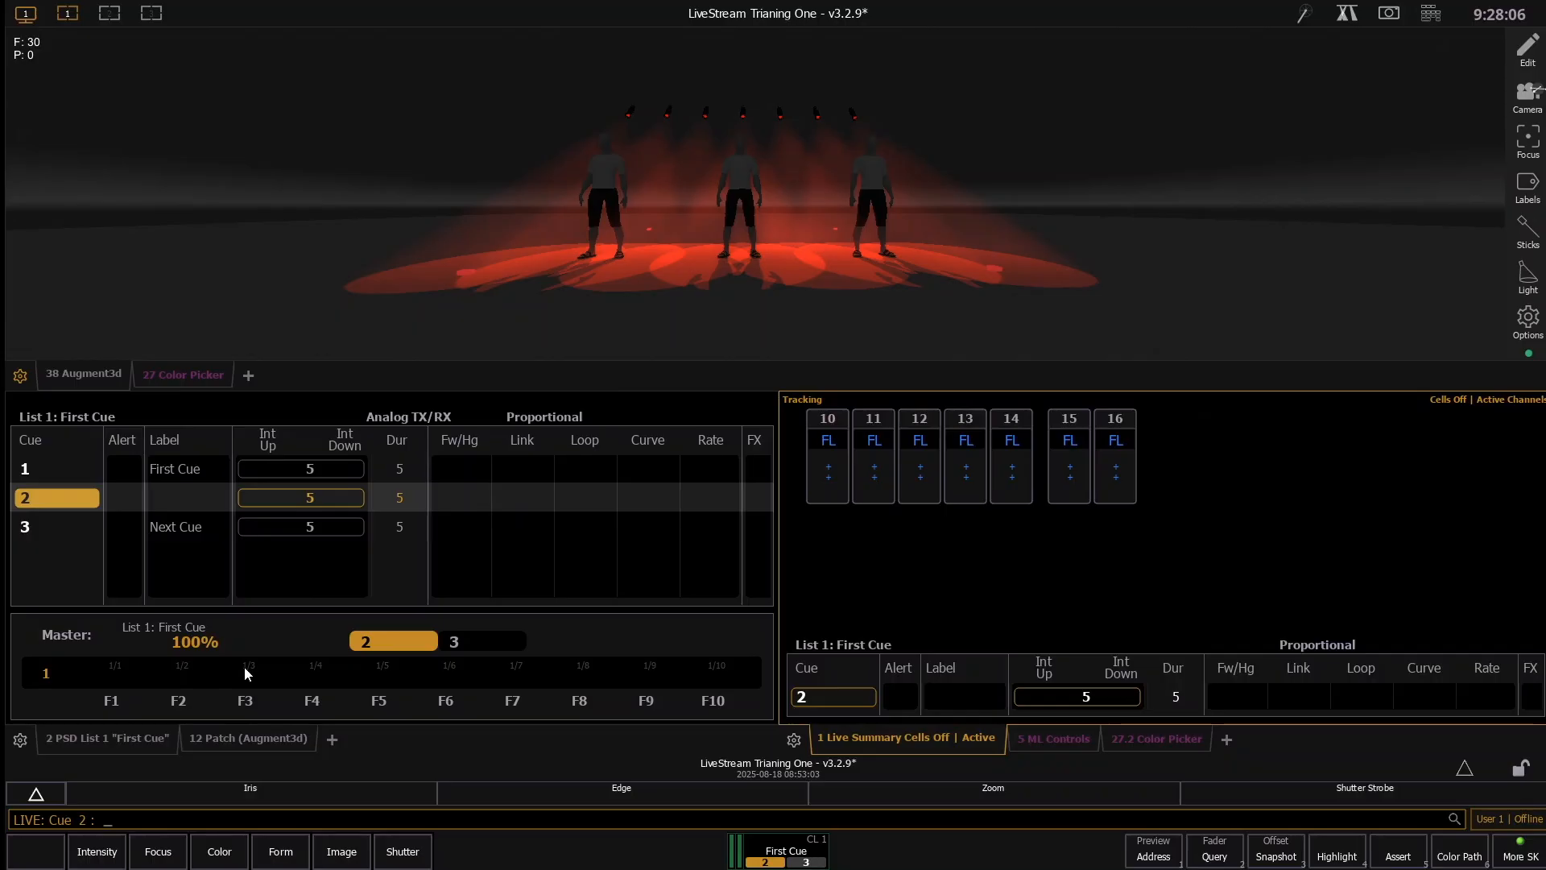
- Apply a Mark to channels 10 through 16, and update cue 2 with it
{"action": "type", "text": "10"}
{"action": "type", "text": "t16"}
{"action": "key", "text": "Return"}
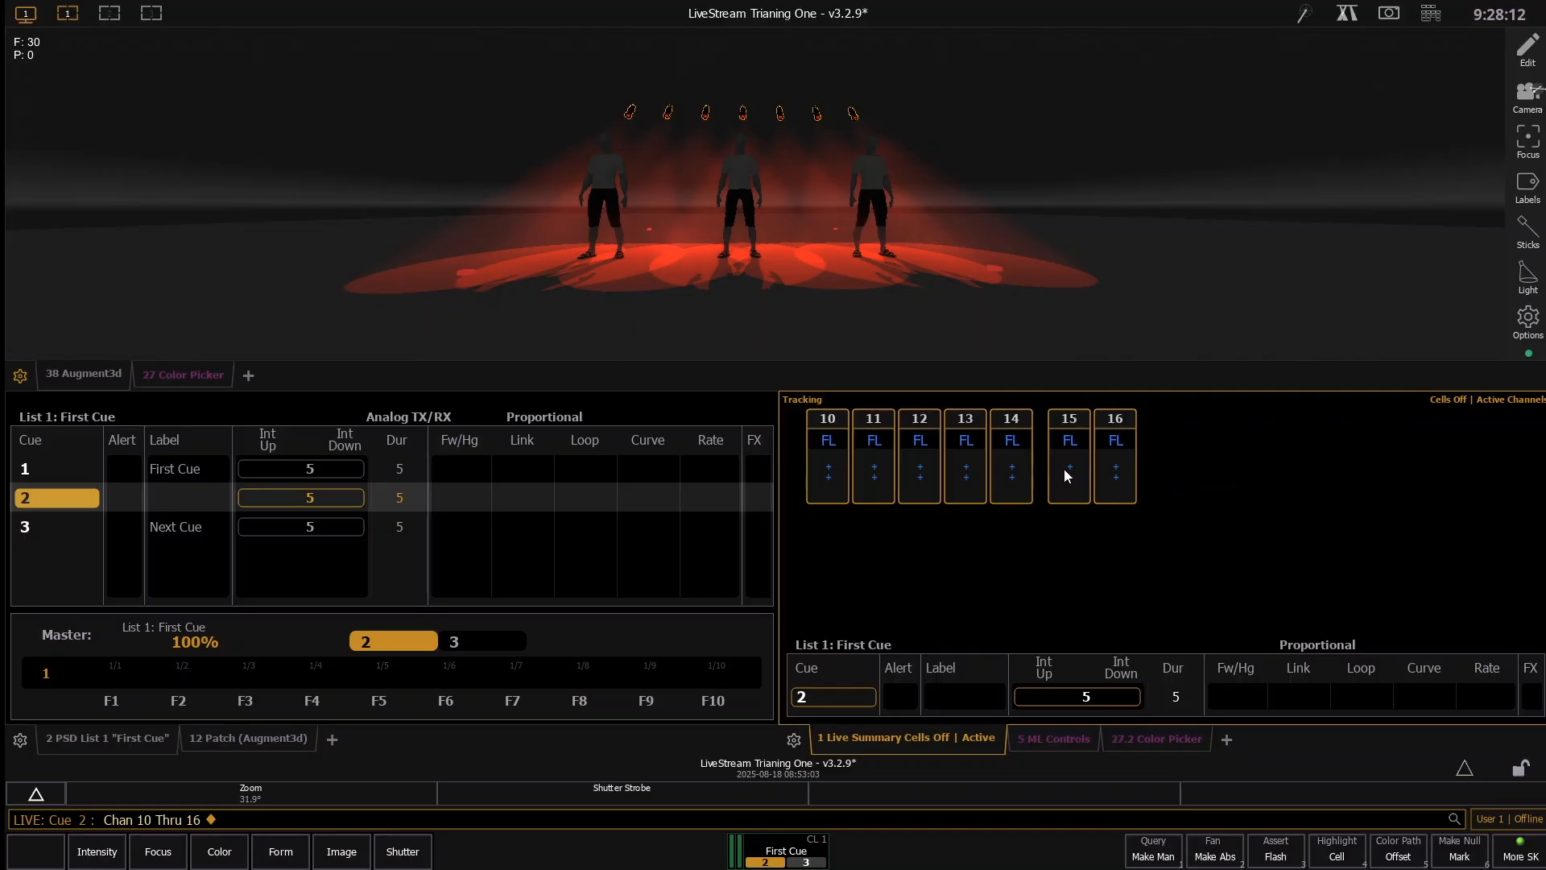
{"action": "key", "text": "k"}
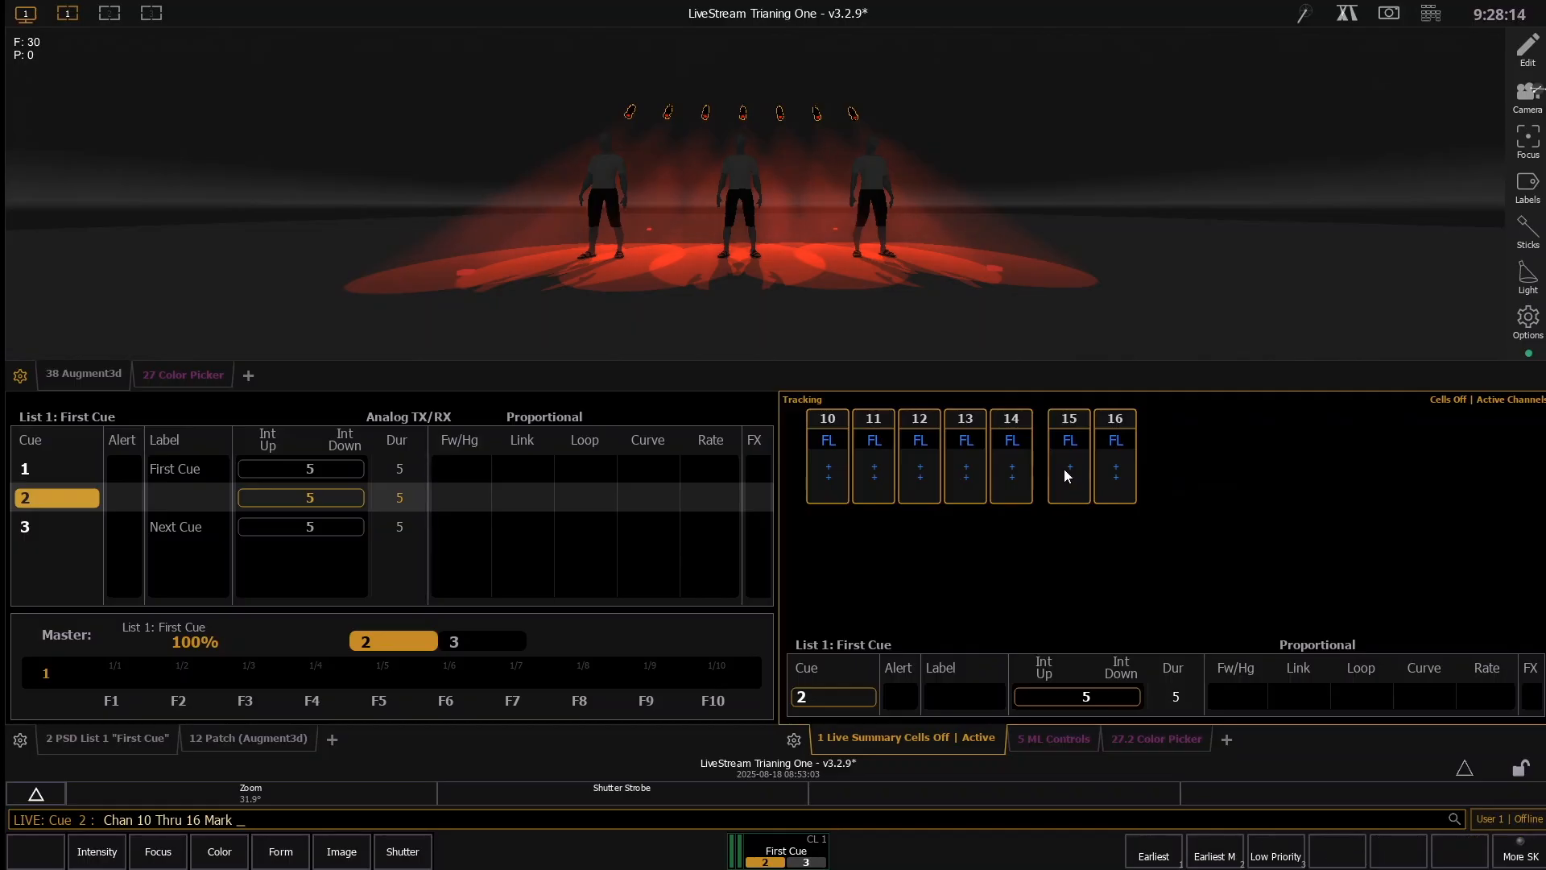
{"action": "key", "text": "Return"}
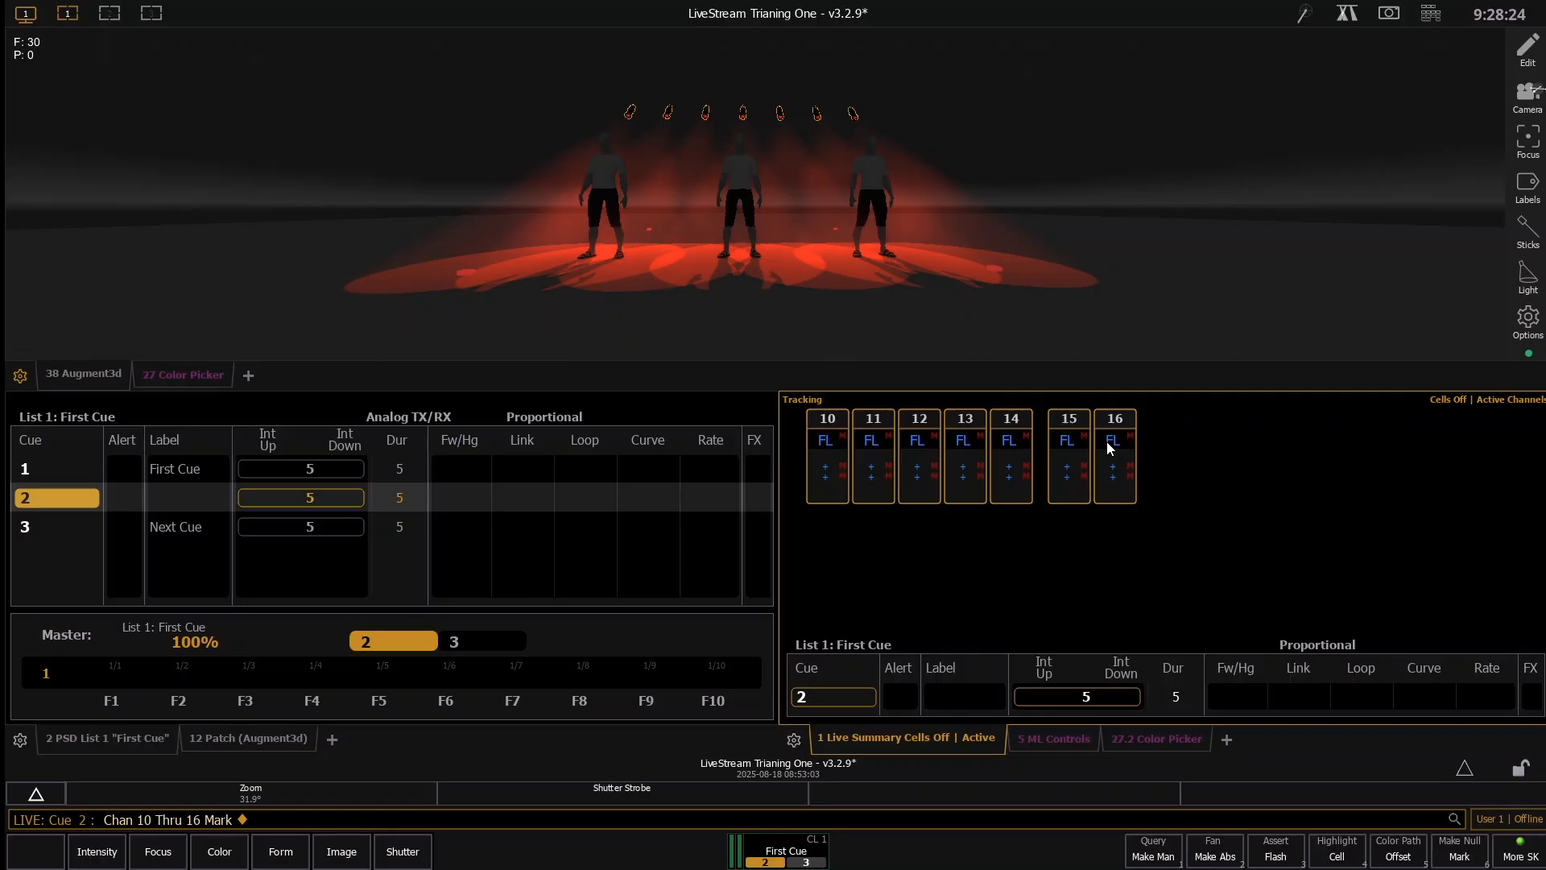
{"action": "key", "text": "u"}
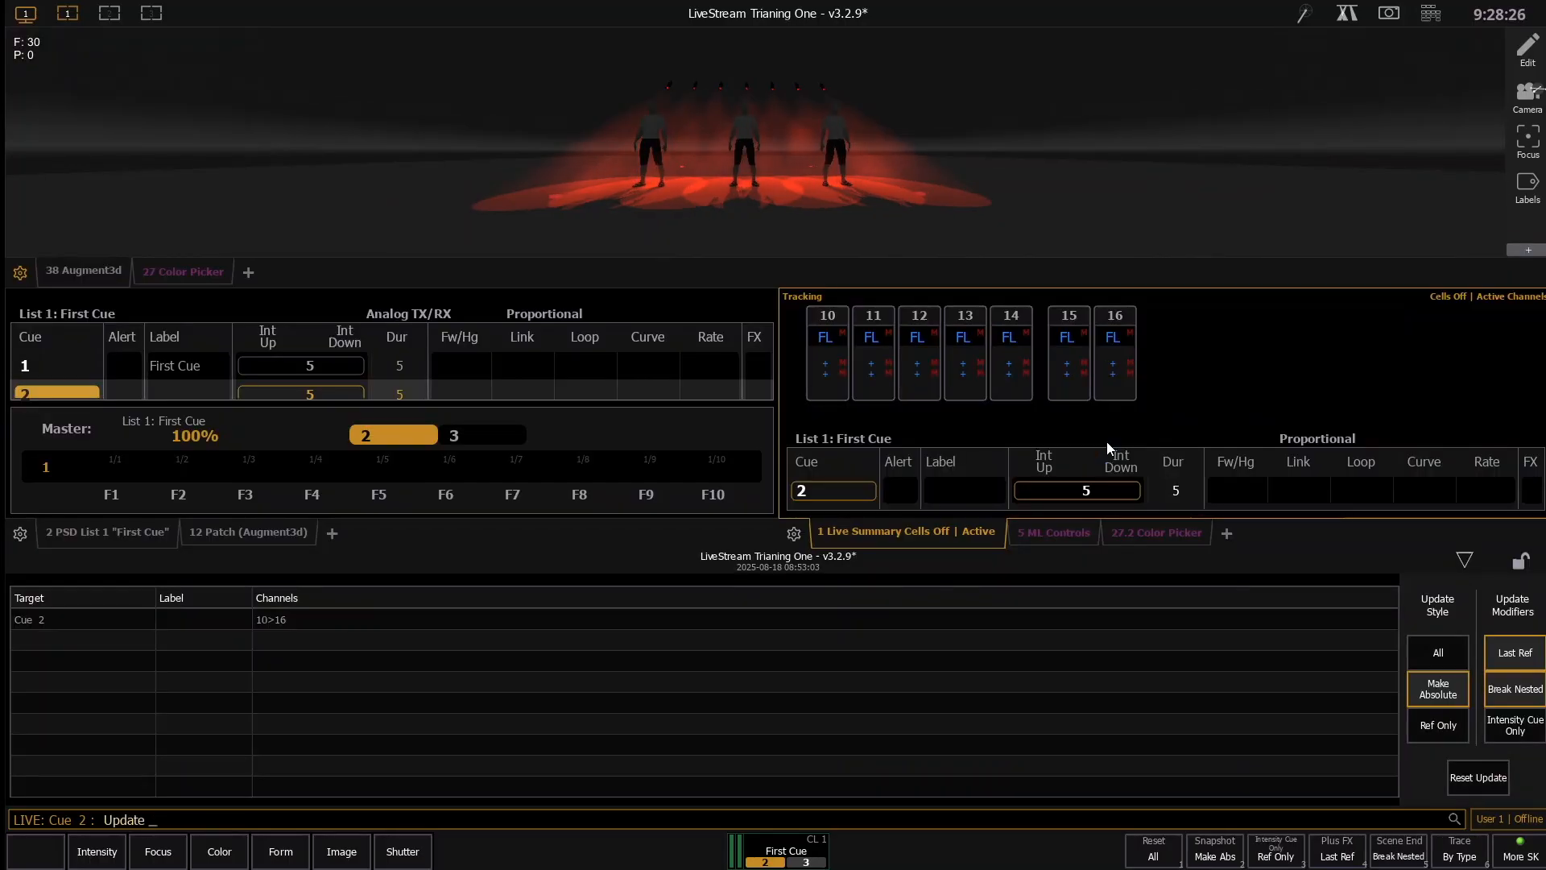
{"action": "key", "text": "Return"}
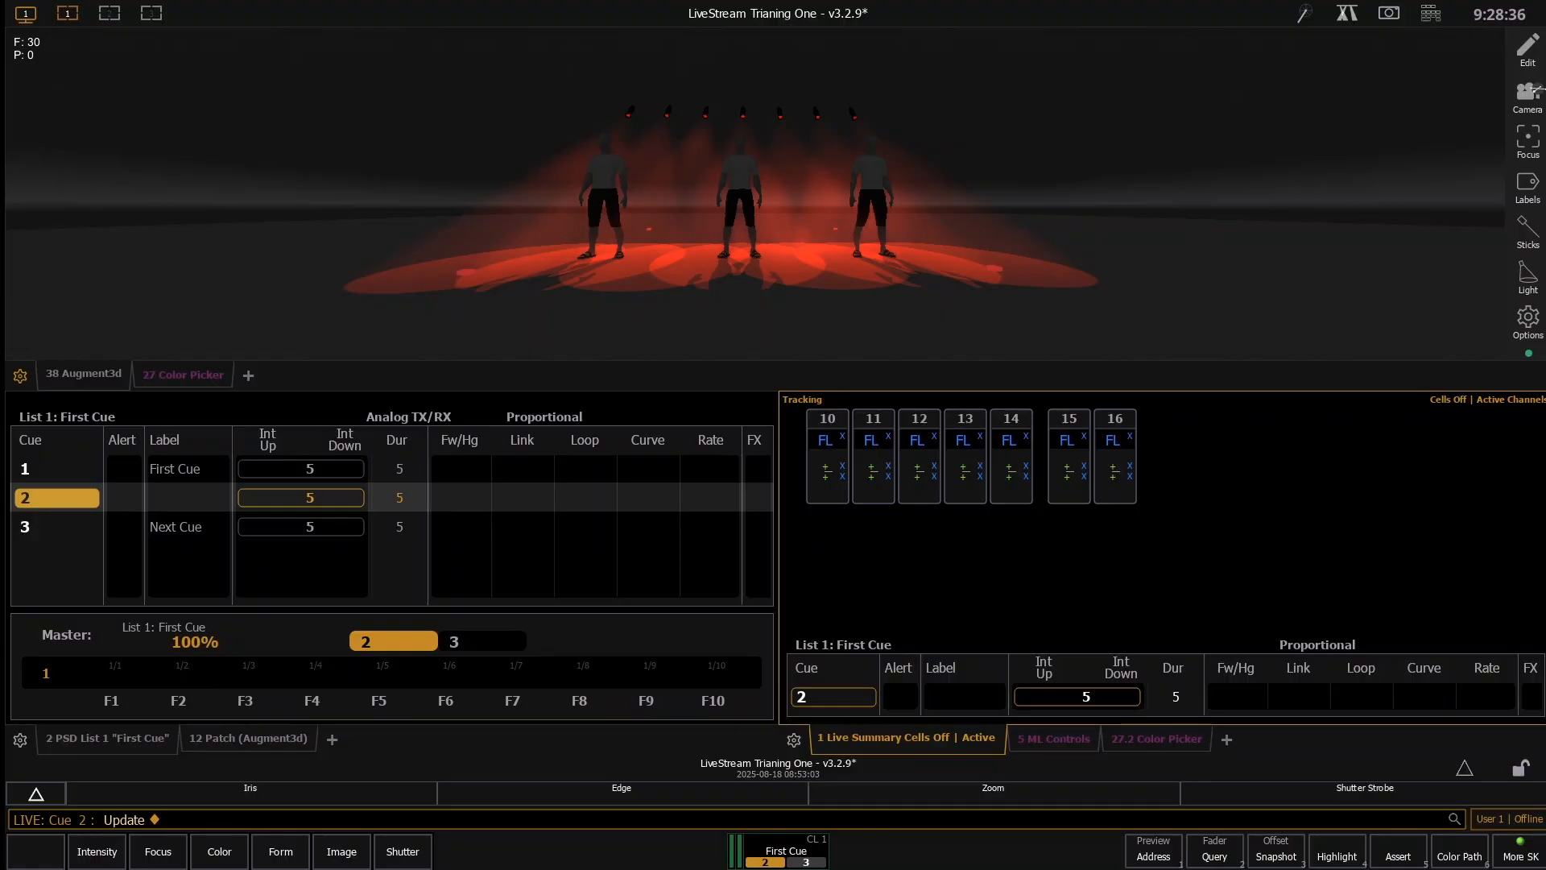
- Check the mark flags in the cue list, and undo the last update of cue 2
{"action": "scroll", "coordinate": [423, 522], "scroll_direction": "right", "scroll_amount": 3}
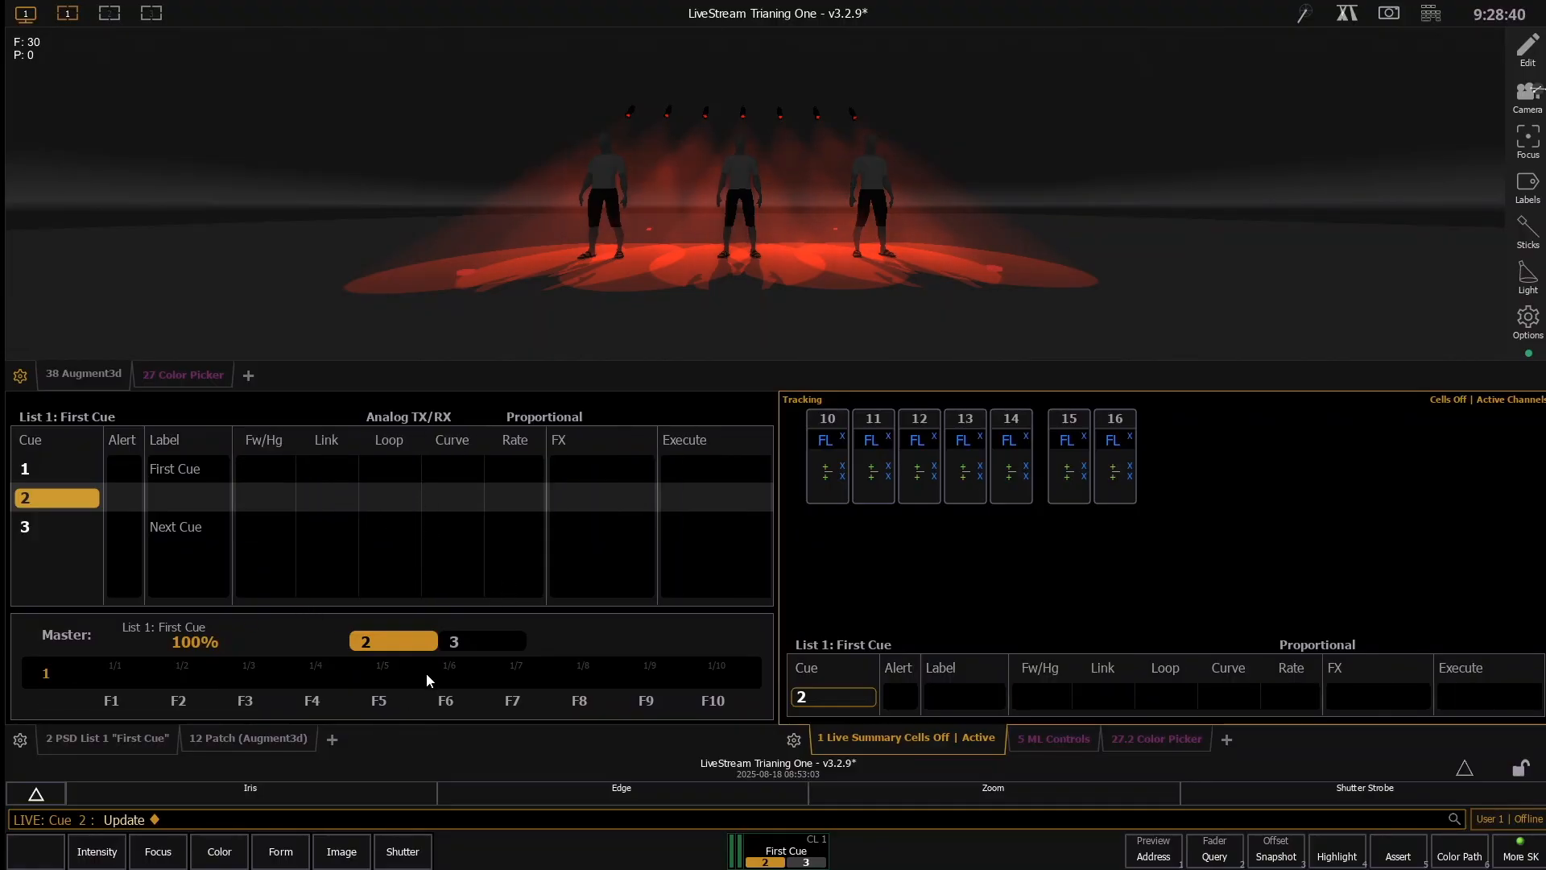
{"action": "scroll", "coordinate": [425, 670], "scroll_direction": "left", "scroll_amount": 3}
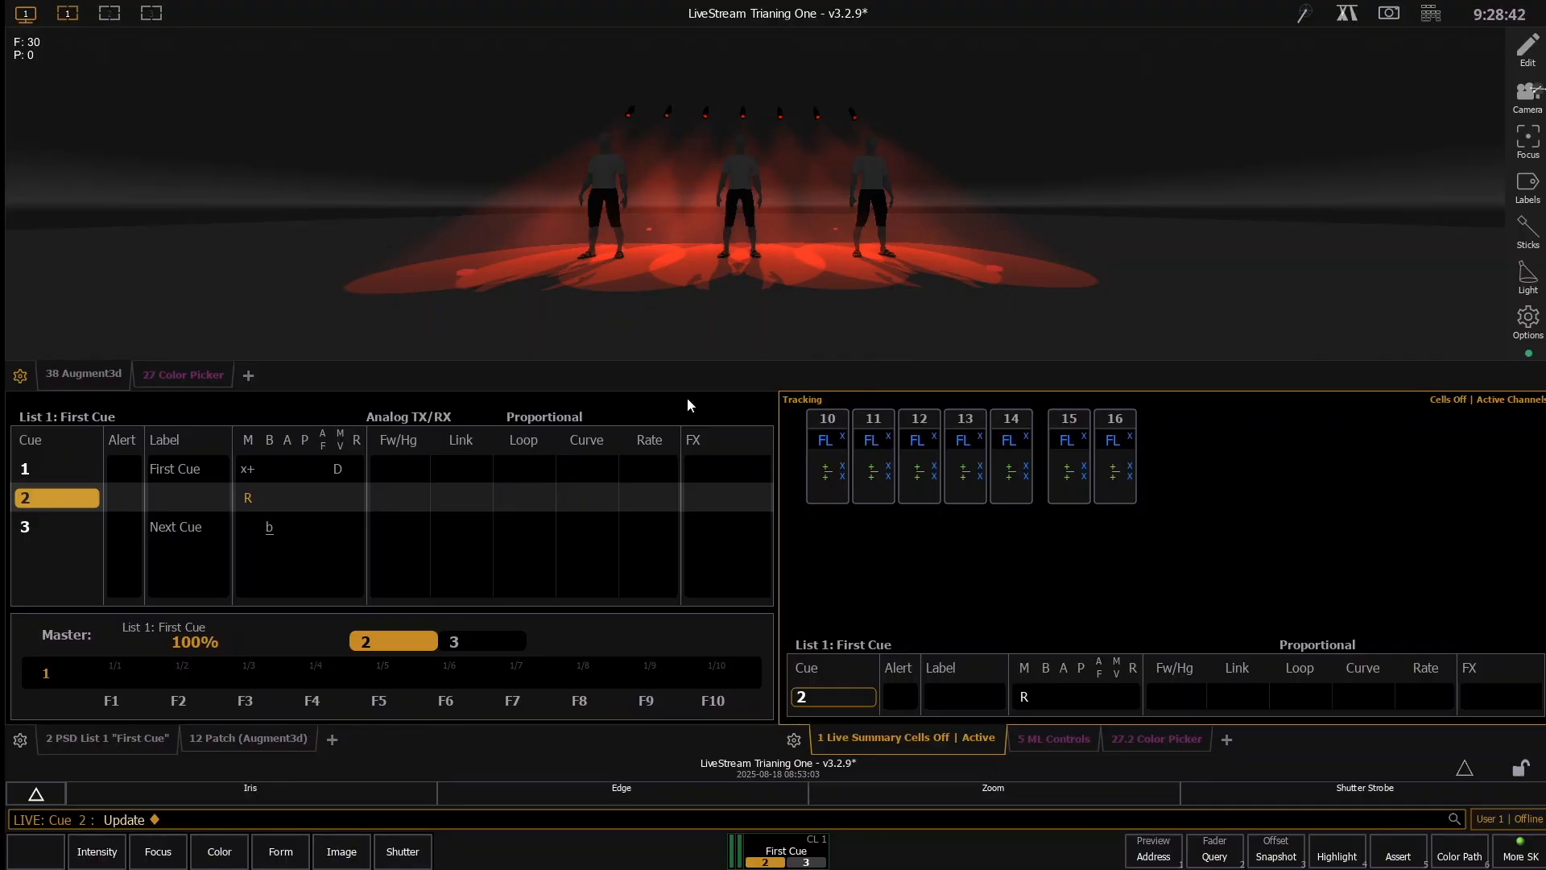
{"action": "left_click", "coordinate": [719, 385]}
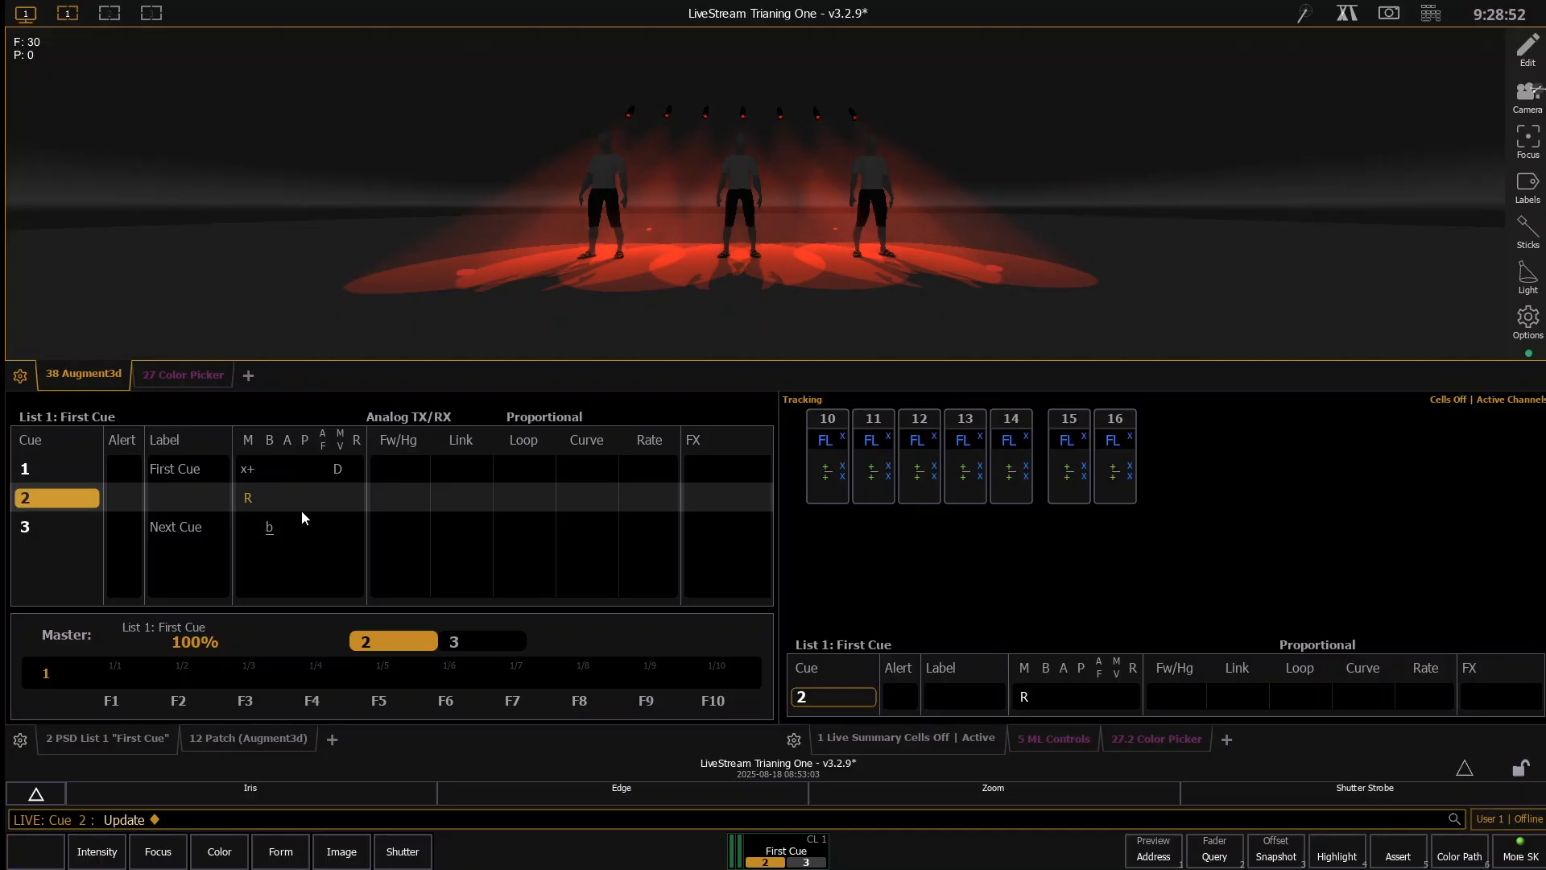
{"action": "type", "text": "c10"}
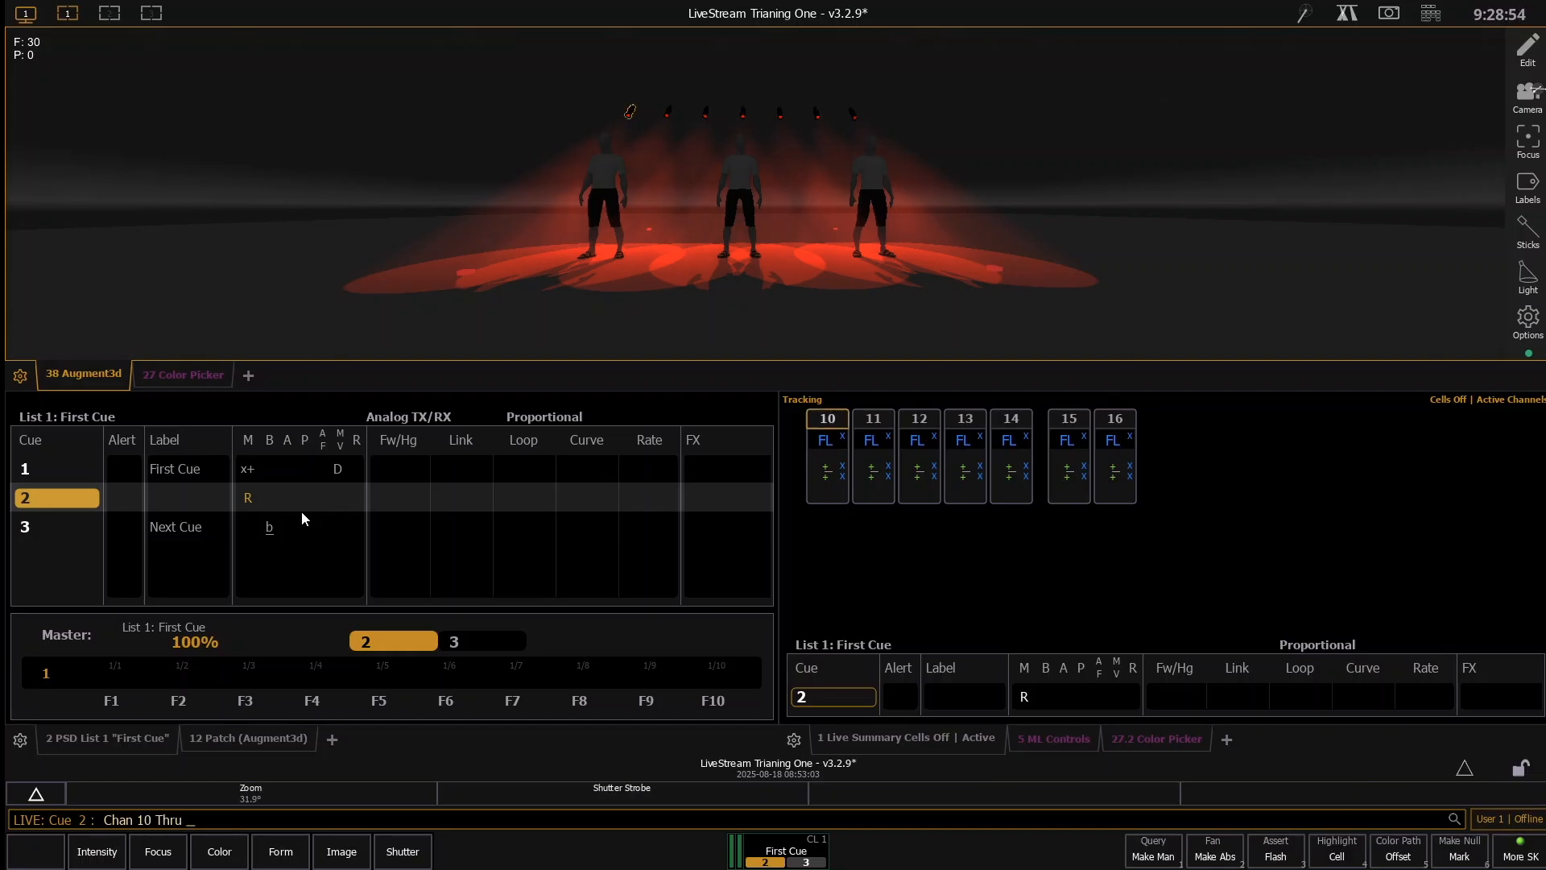
{"action": "key", "text": "Escape"}
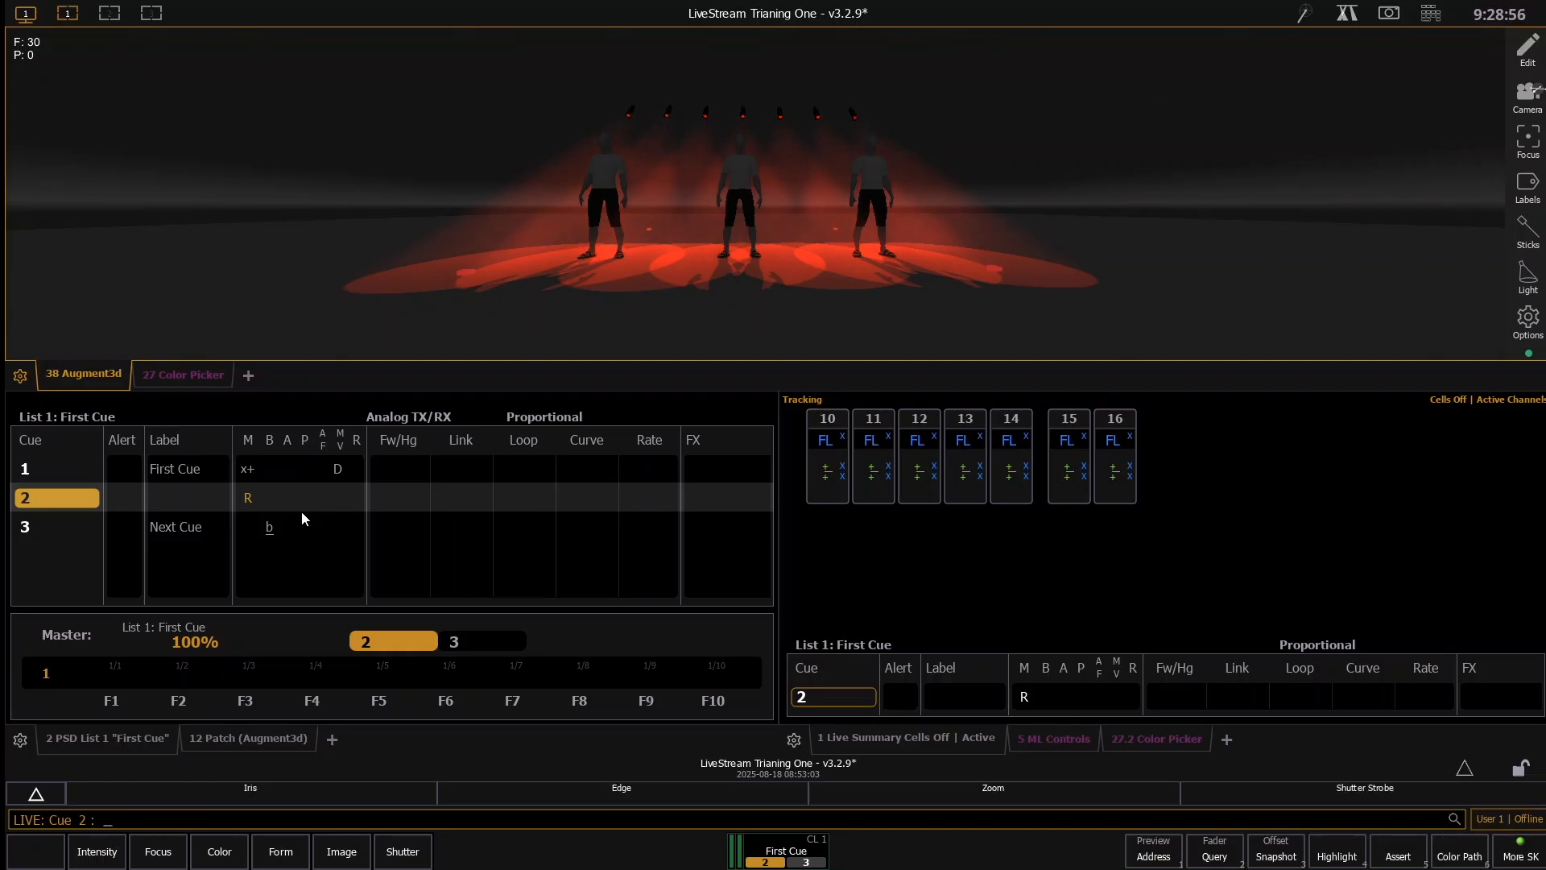
{"action": "key", "text": "ctrl+z"}
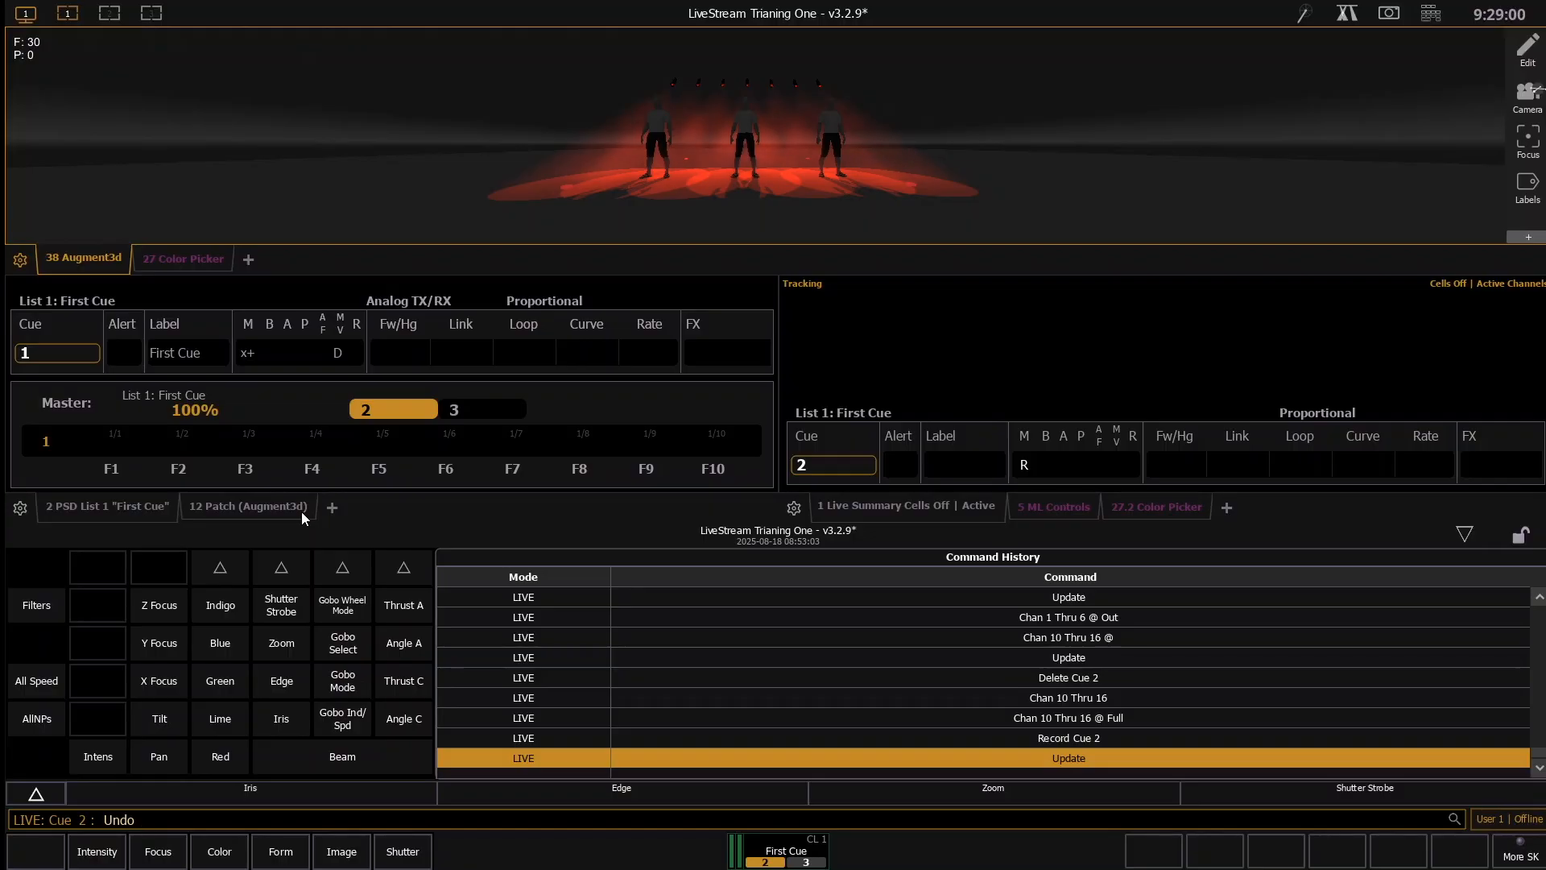
{"action": "key", "text": "Return"}
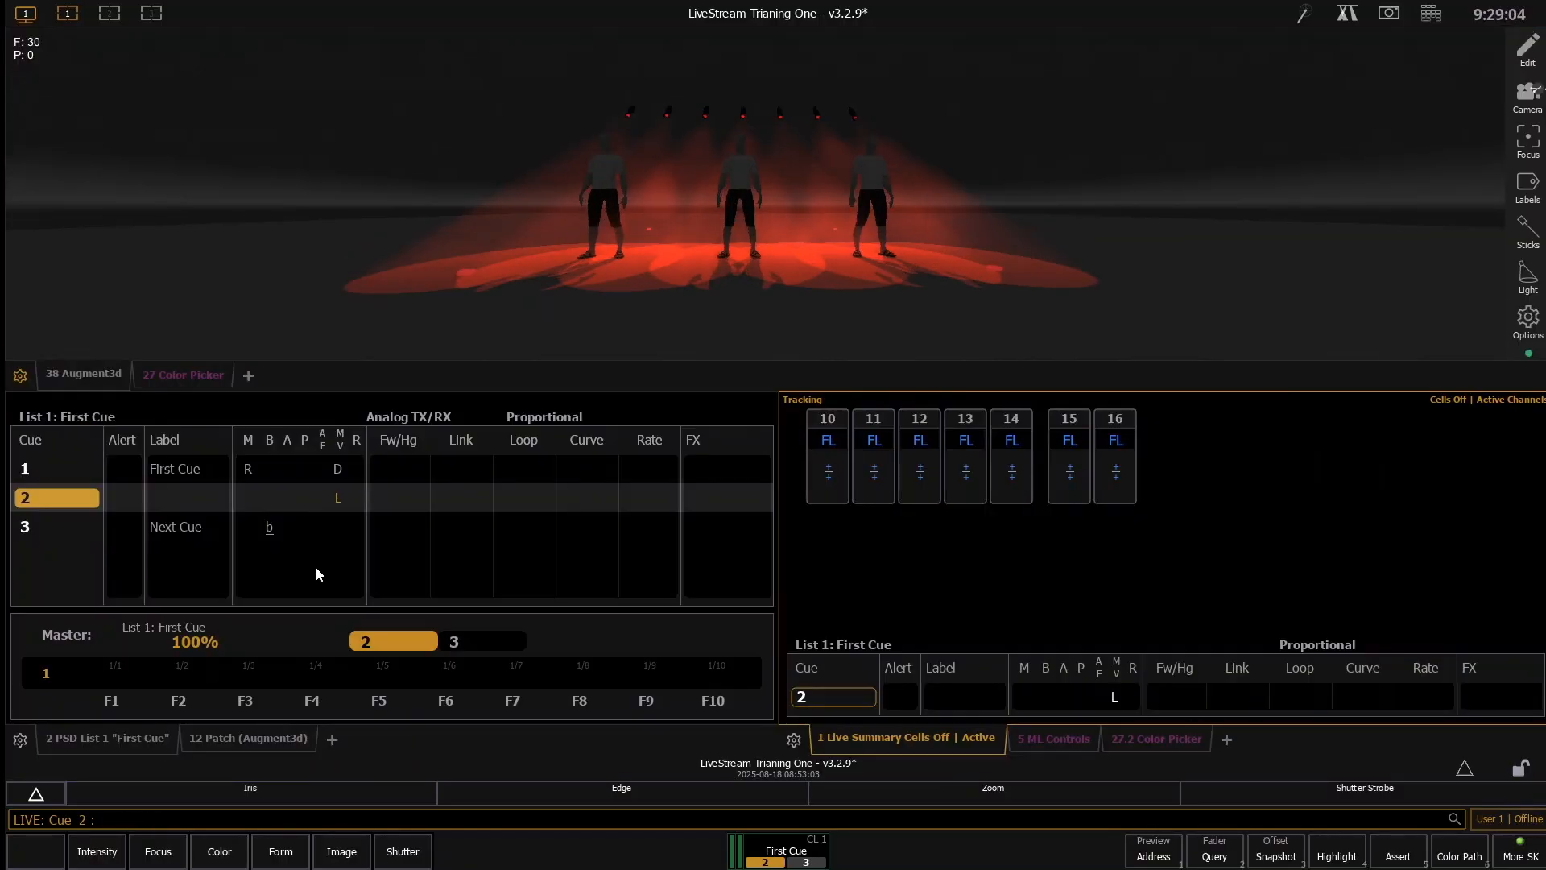
- Replay cue 2 from cue 1, and label cue 2 "Red Backlight"
{"action": "key", "text": "ctrl+space"}
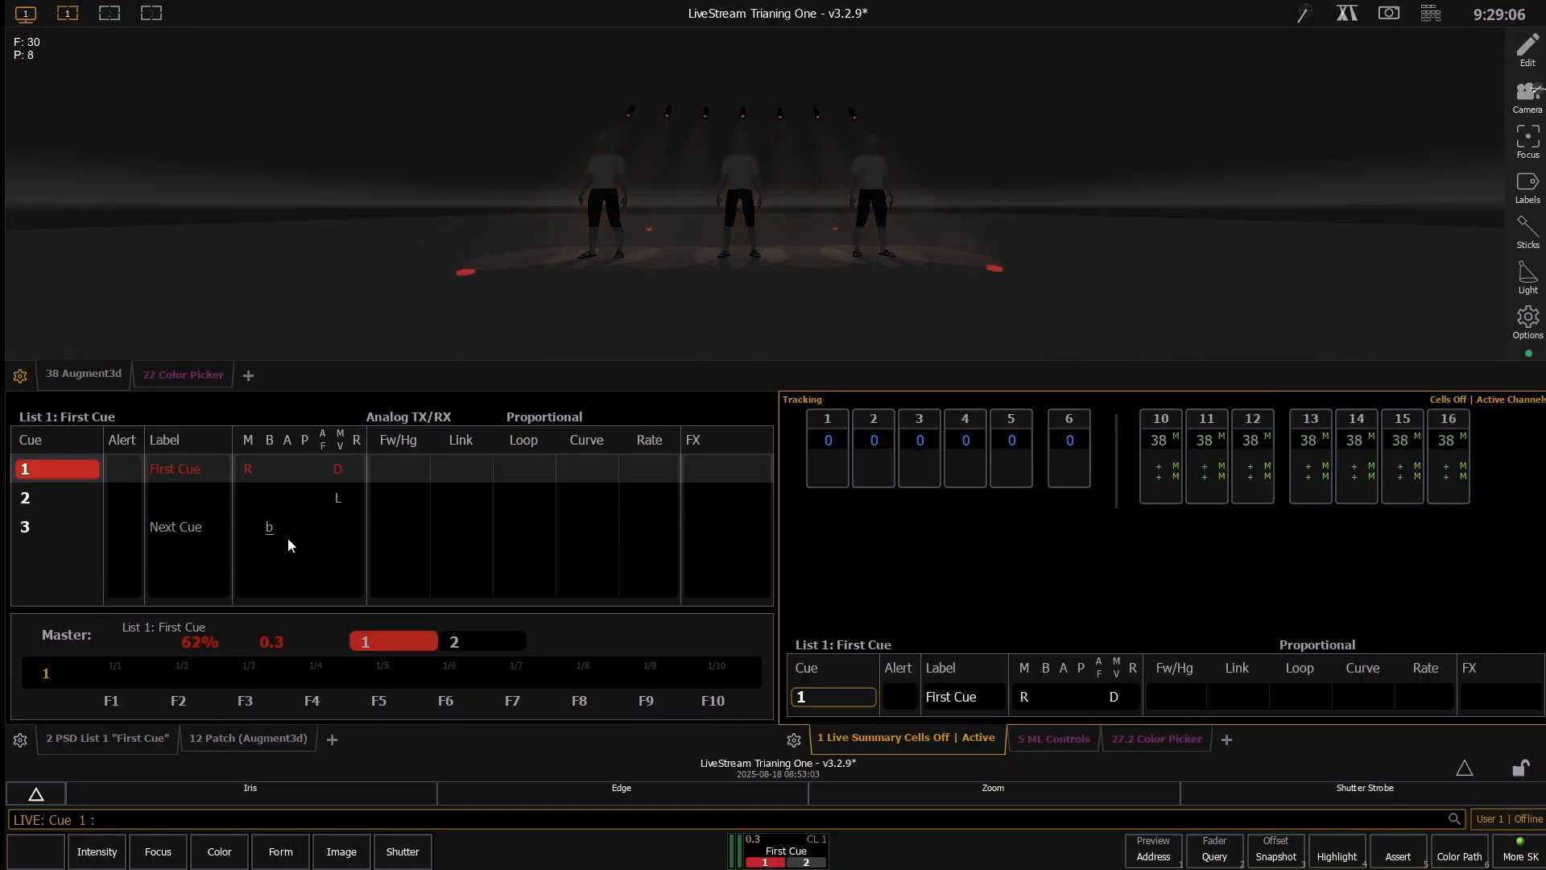
{"action": "key", "text": "space"}
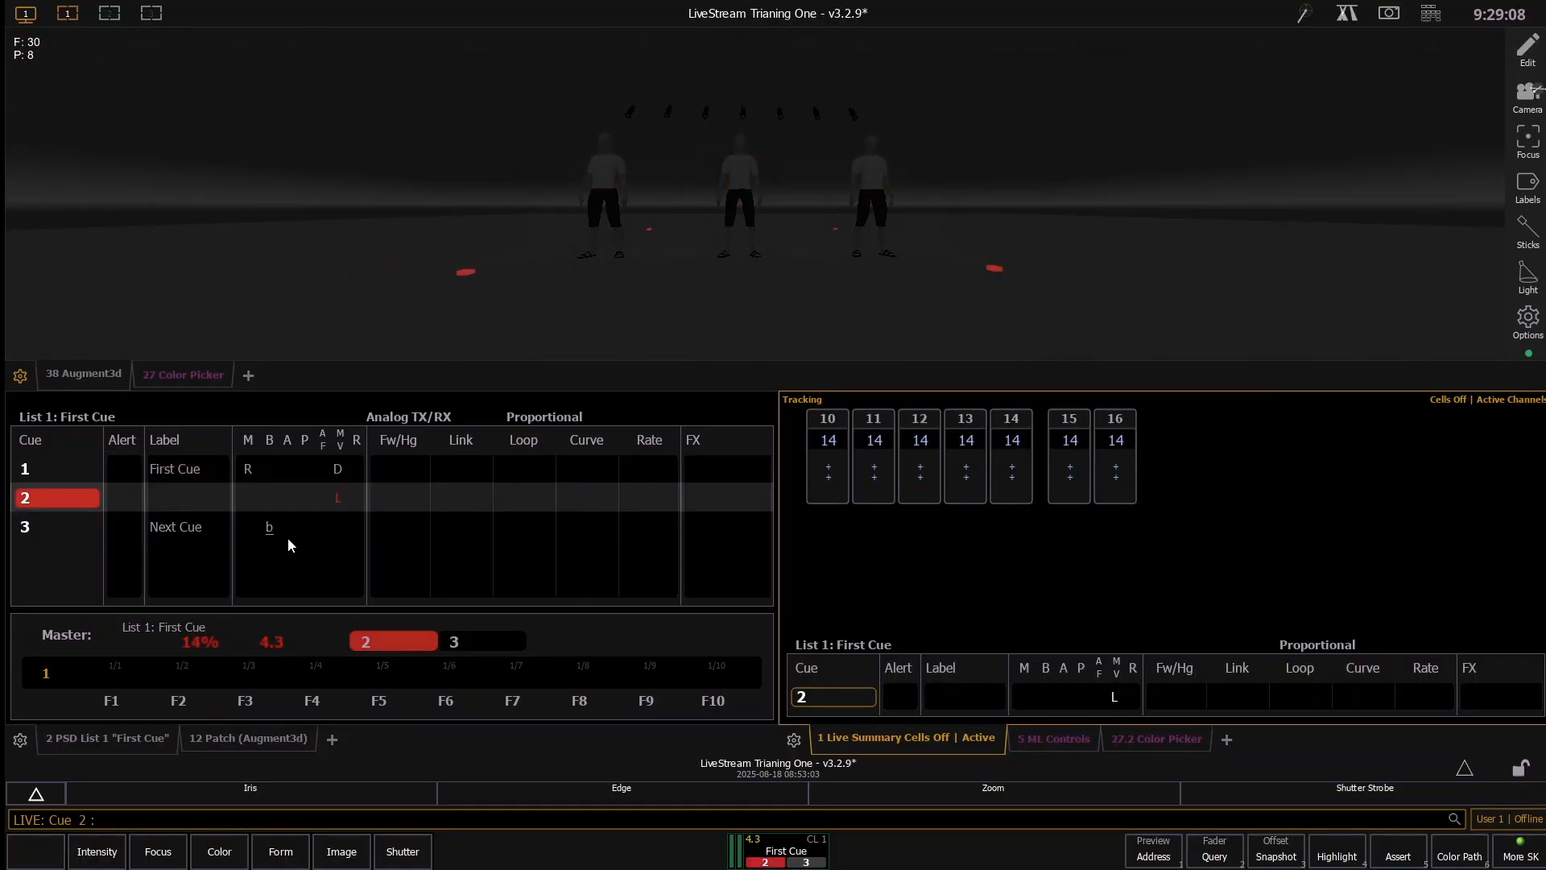
{"action": "type", "text": "l Red"}
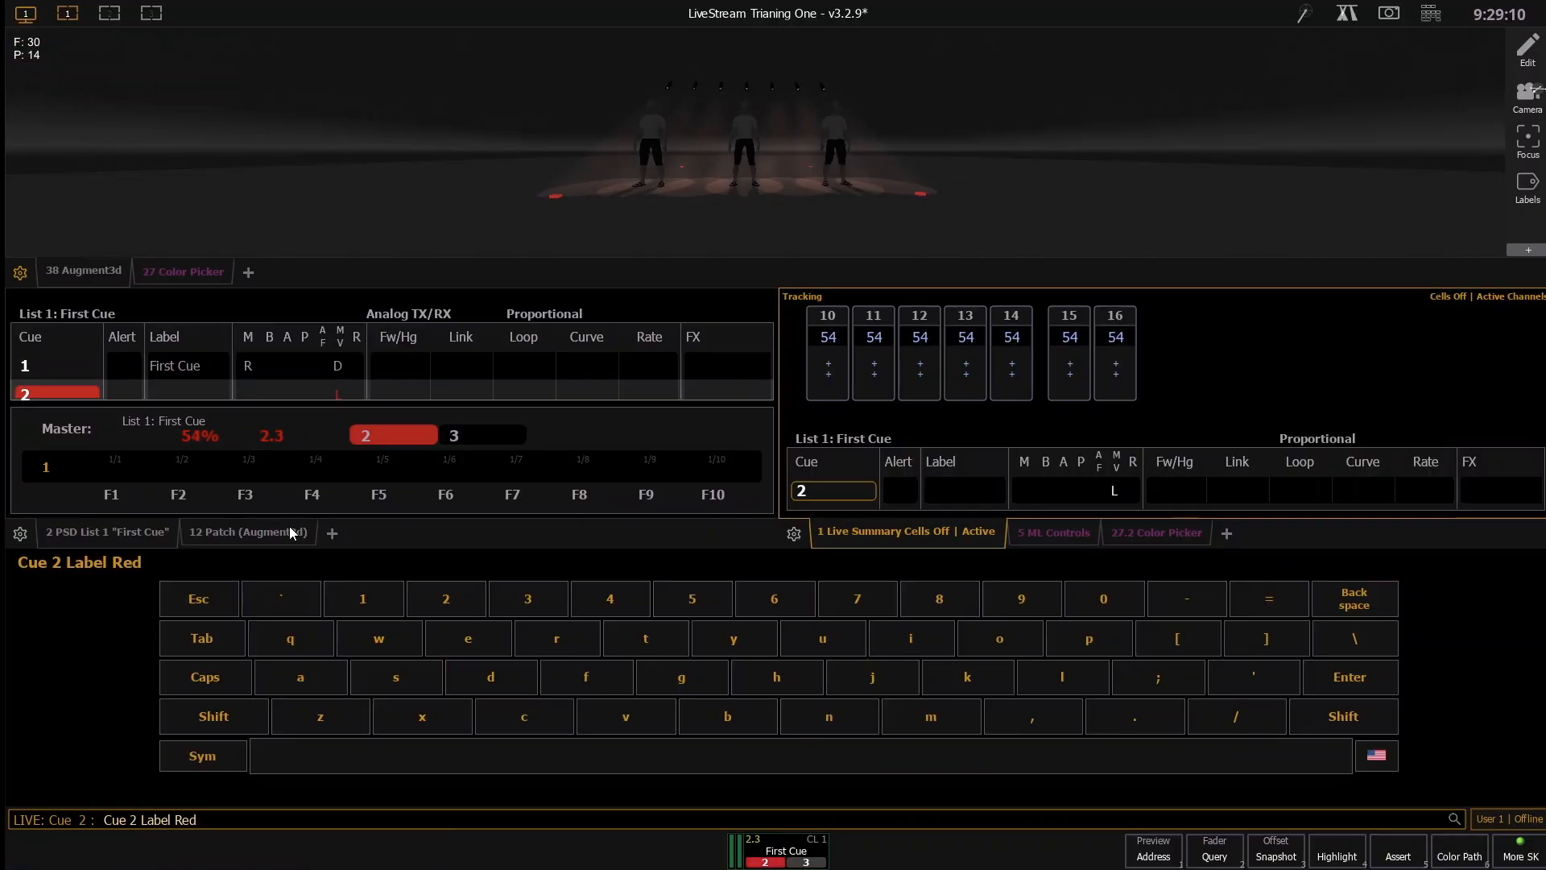
{"action": "type", "text": " Backlight"}
{"action": "key", "text": "Return"}
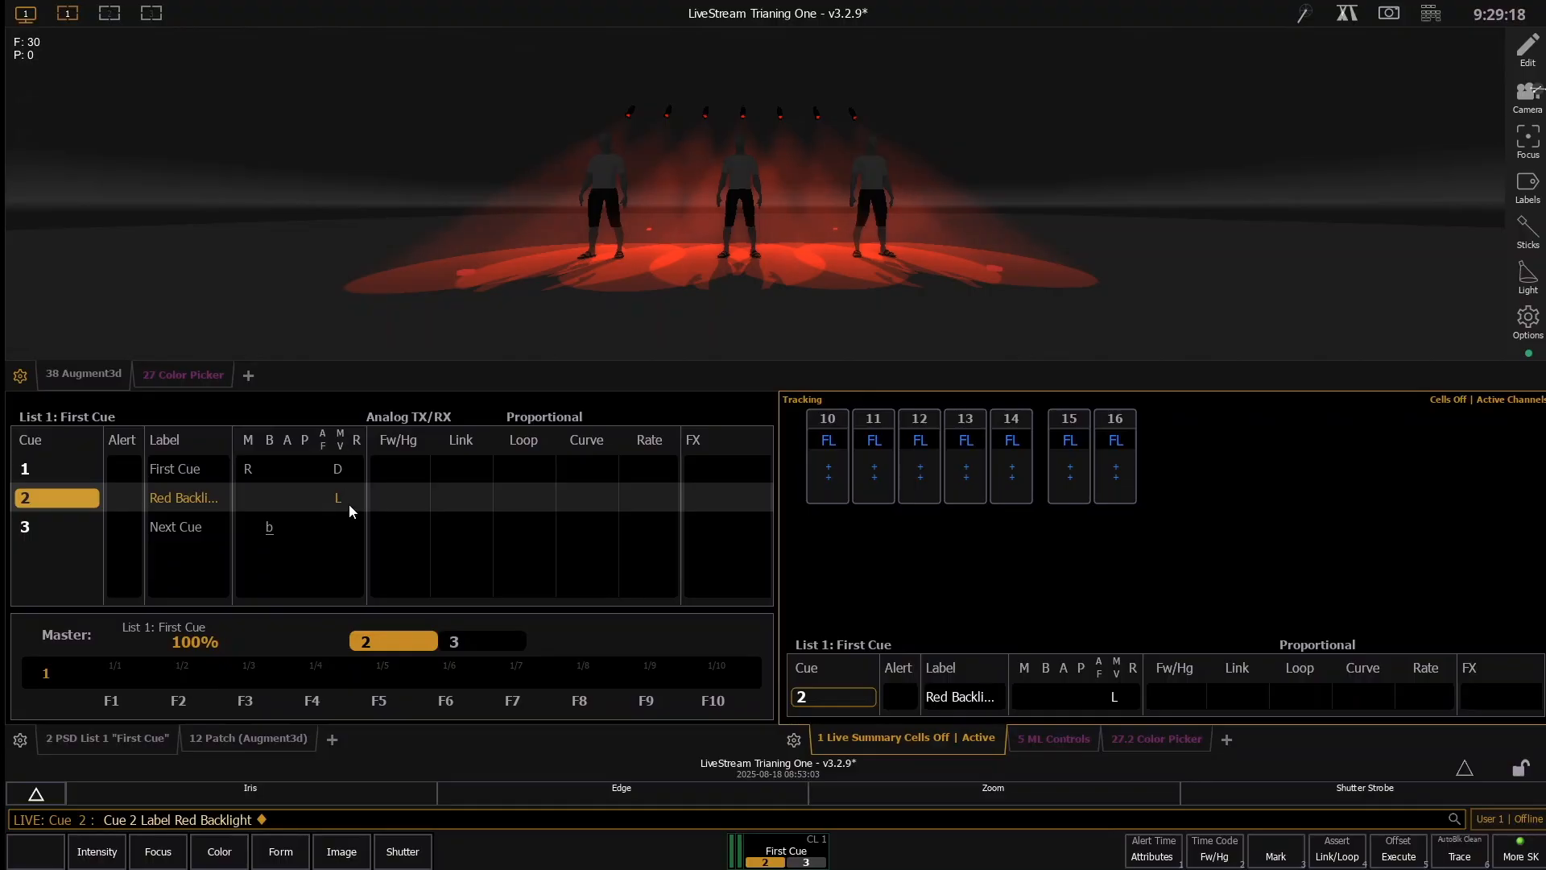
- Step back to cue 1, run cue 2 once more and return to cue 1
{"action": "key", "text": "ctrl+F11"}
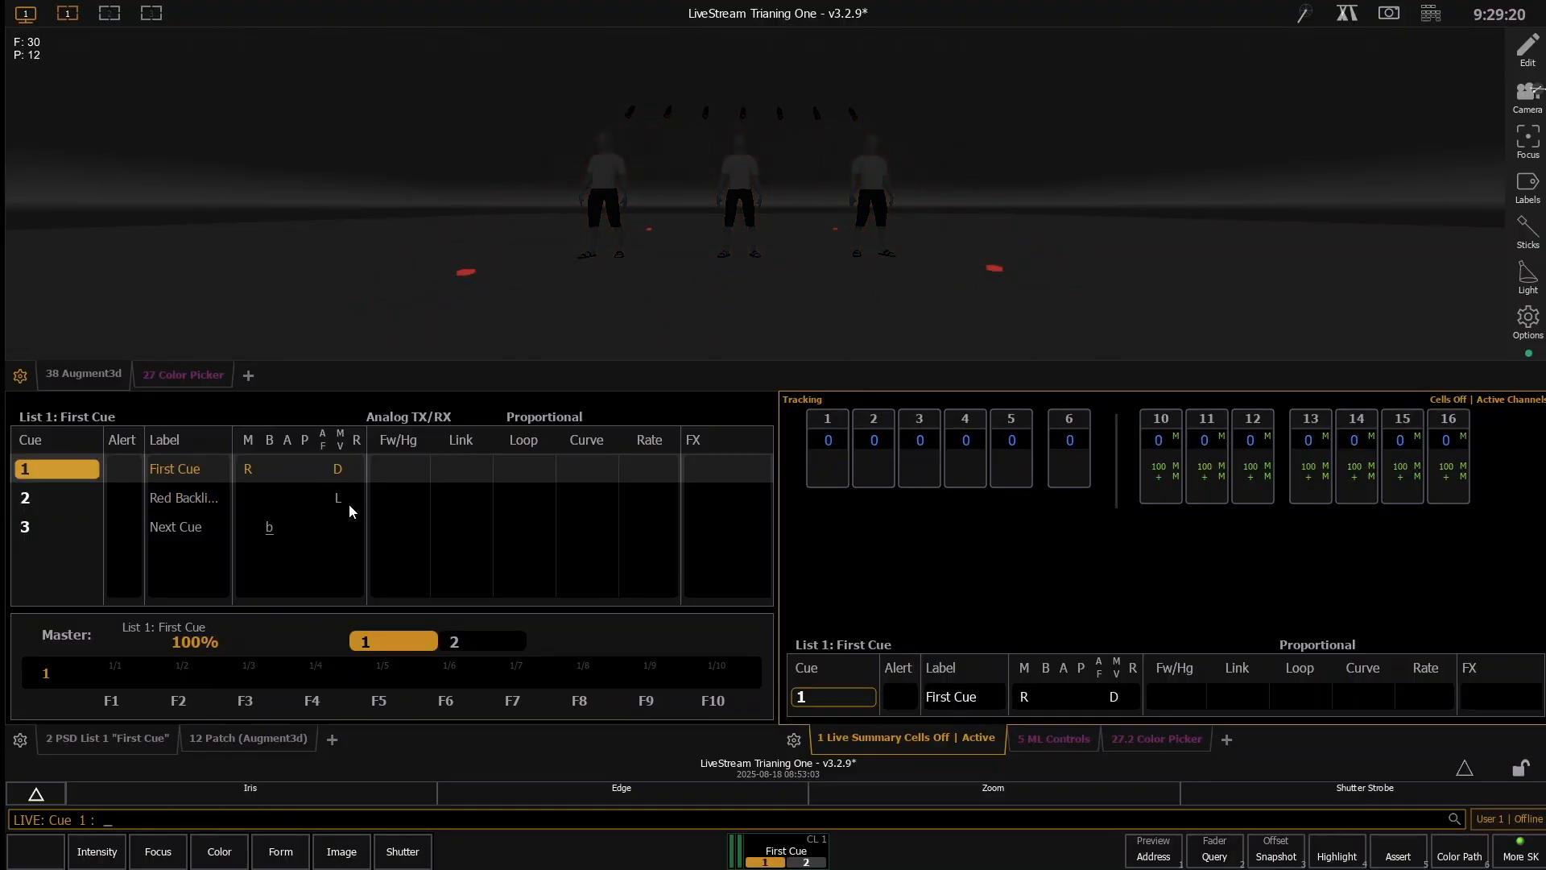
{"action": "key", "text": "ctrl+space"}
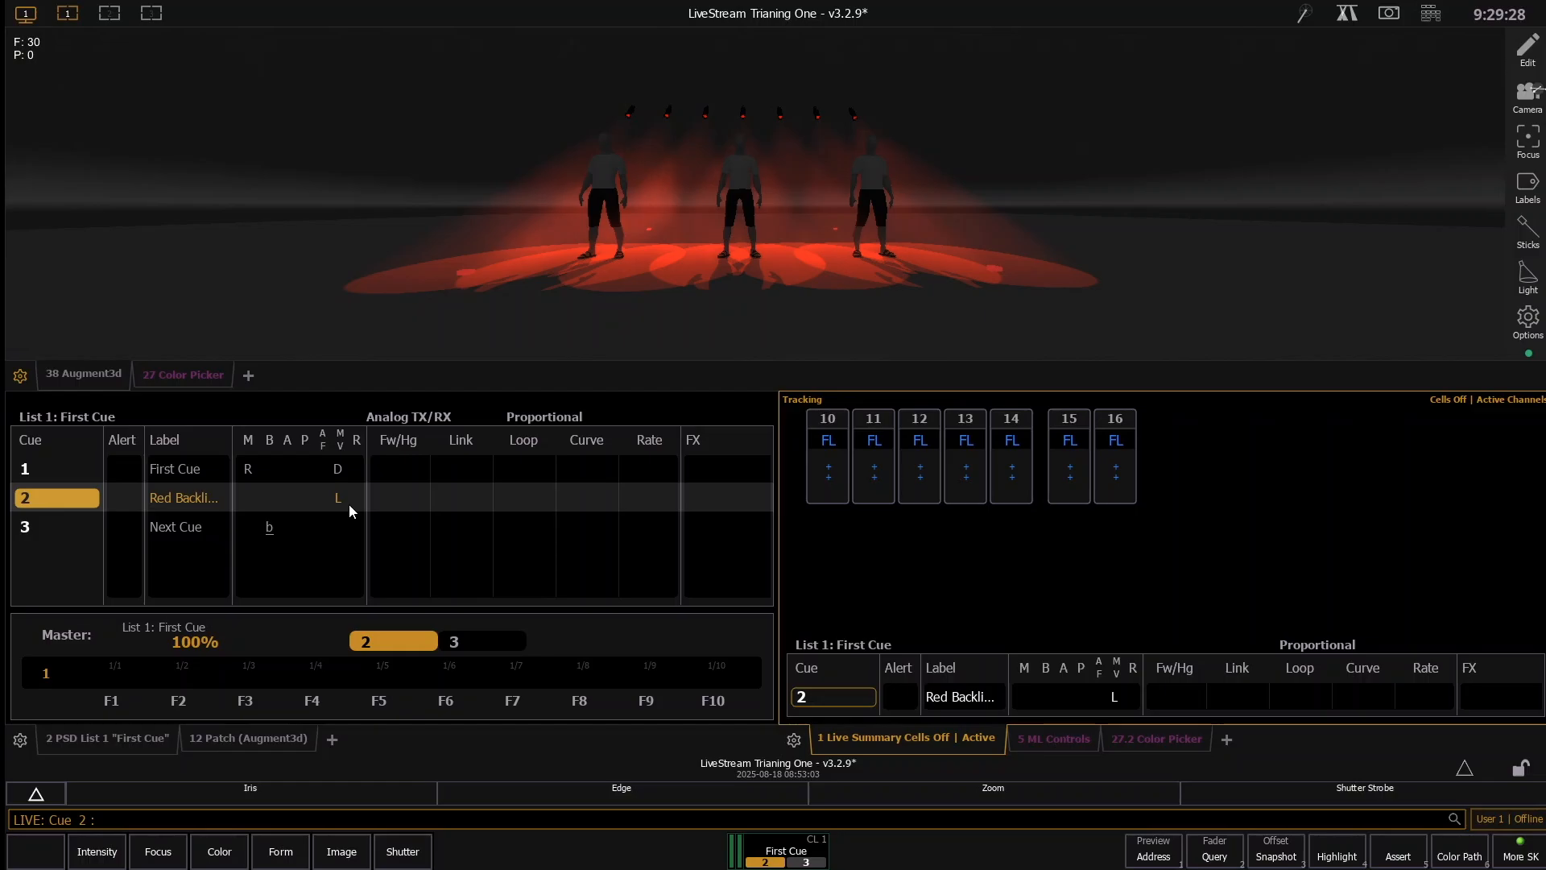
{"action": "key", "text": "ctrl+space"}
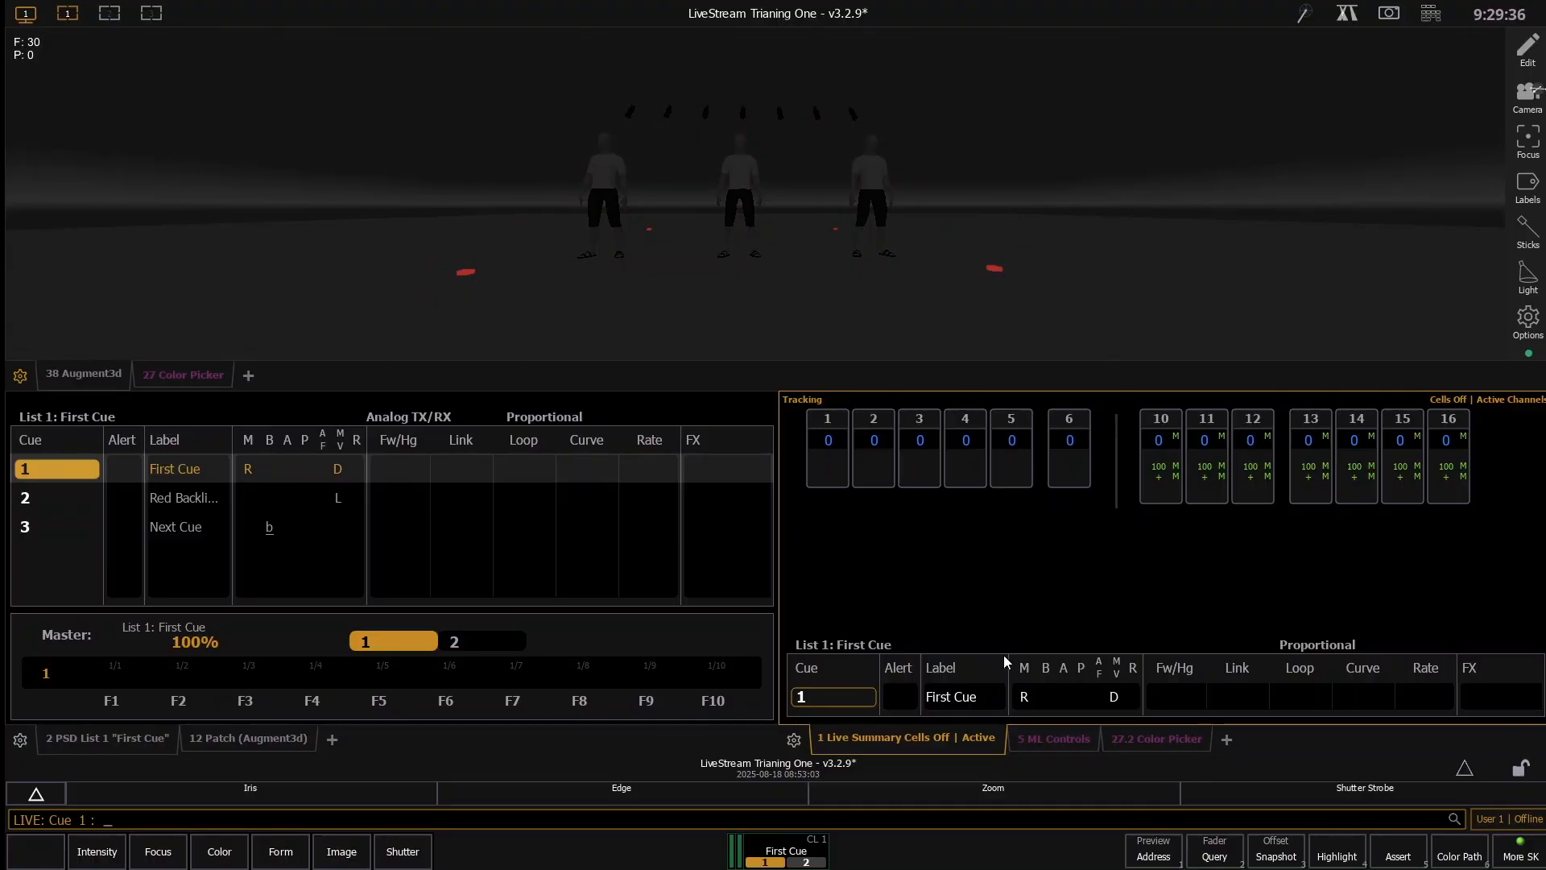
- Update cue 1 with channels 10 through 16, and run cue 2
{"action": "type", "text": "10t16a"}
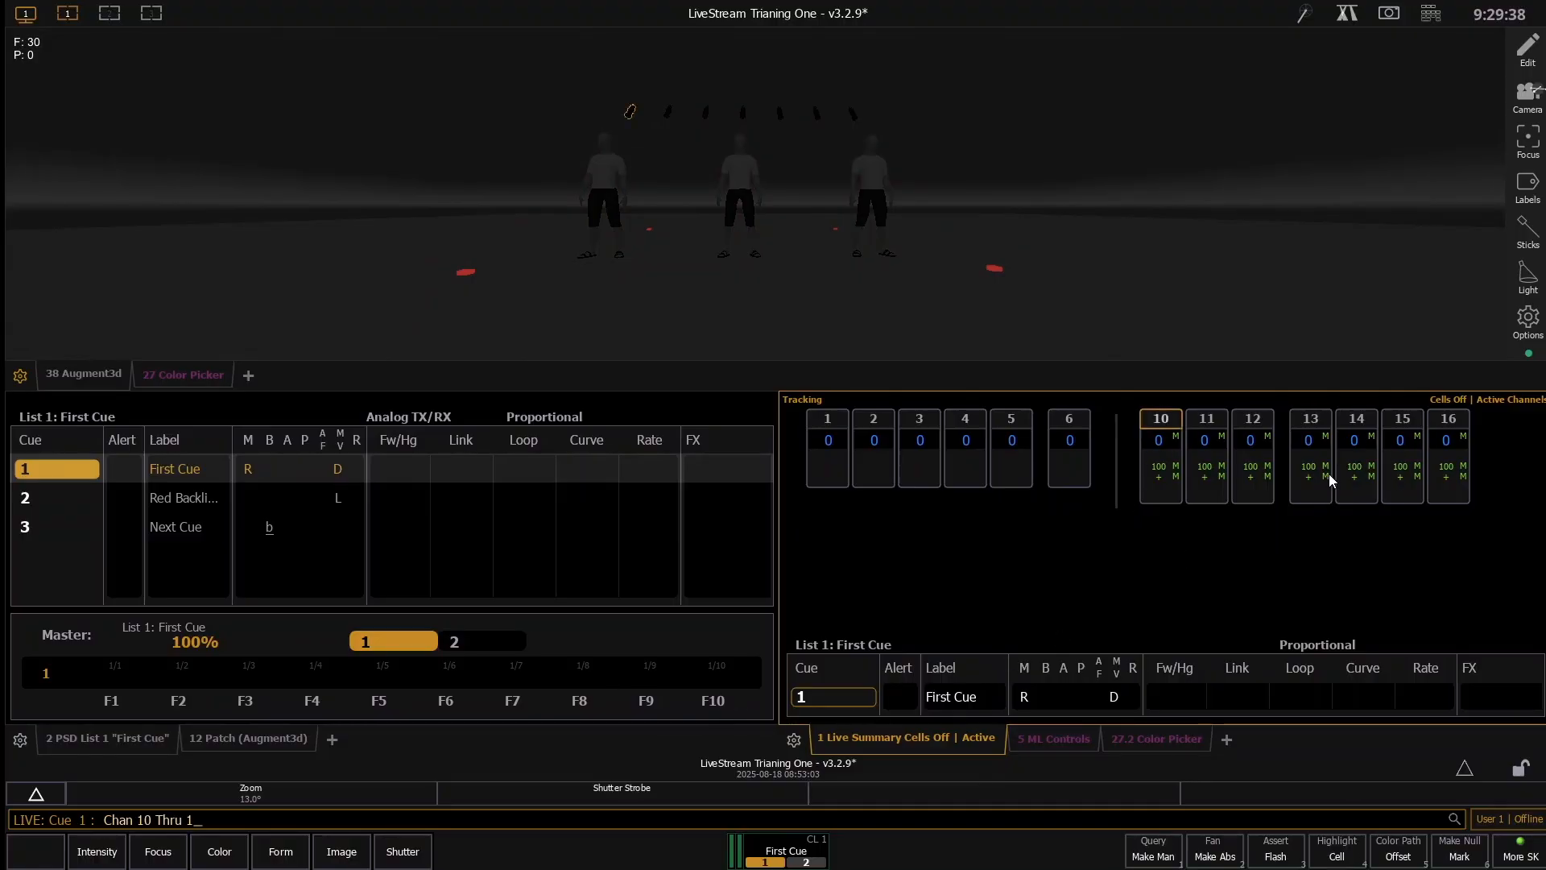
{"action": "key", "text": "Return"}
{"action": "key", "text": "u"}
{"action": "key", "text": "Return"}
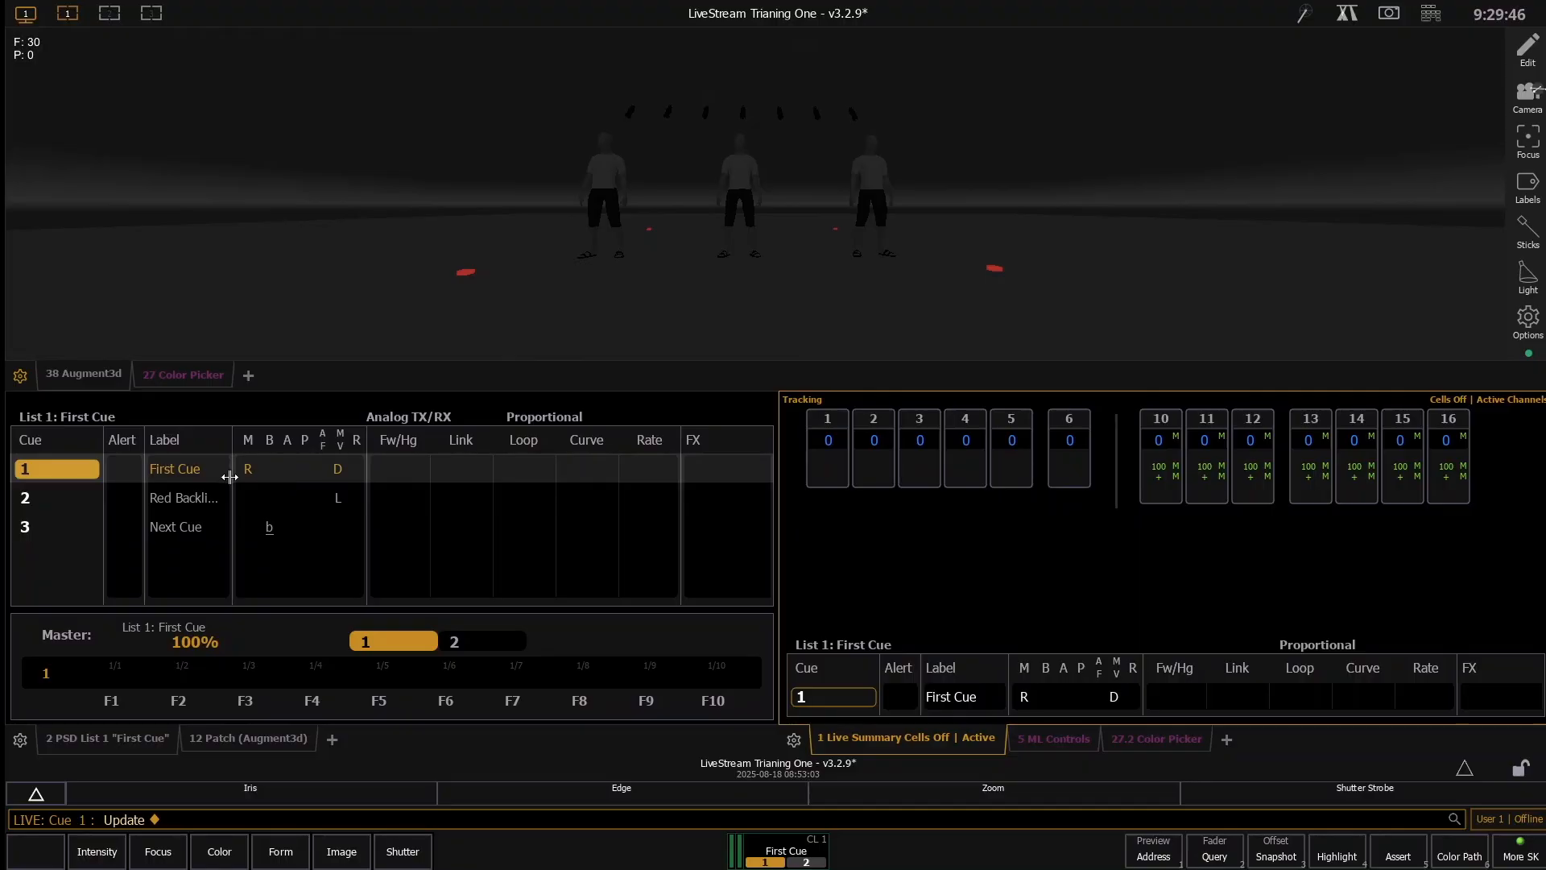
{"action": "key", "text": "F12"}
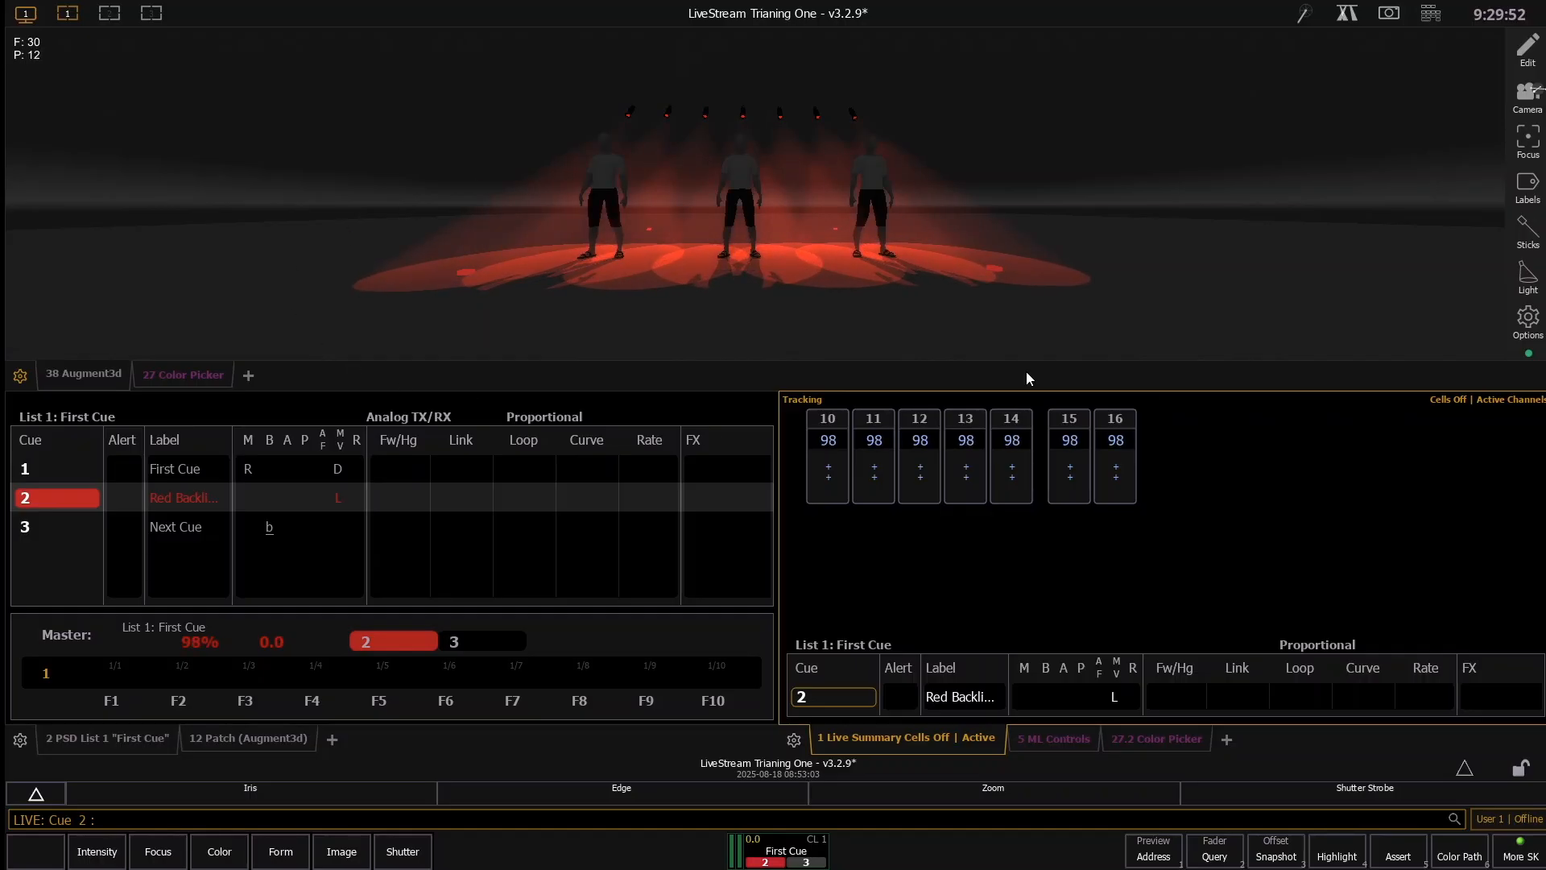
- Apply a Mark to channels 10 through 16 in cue 2, and update the cue with it
{"action": "type", "text": "10t16"}
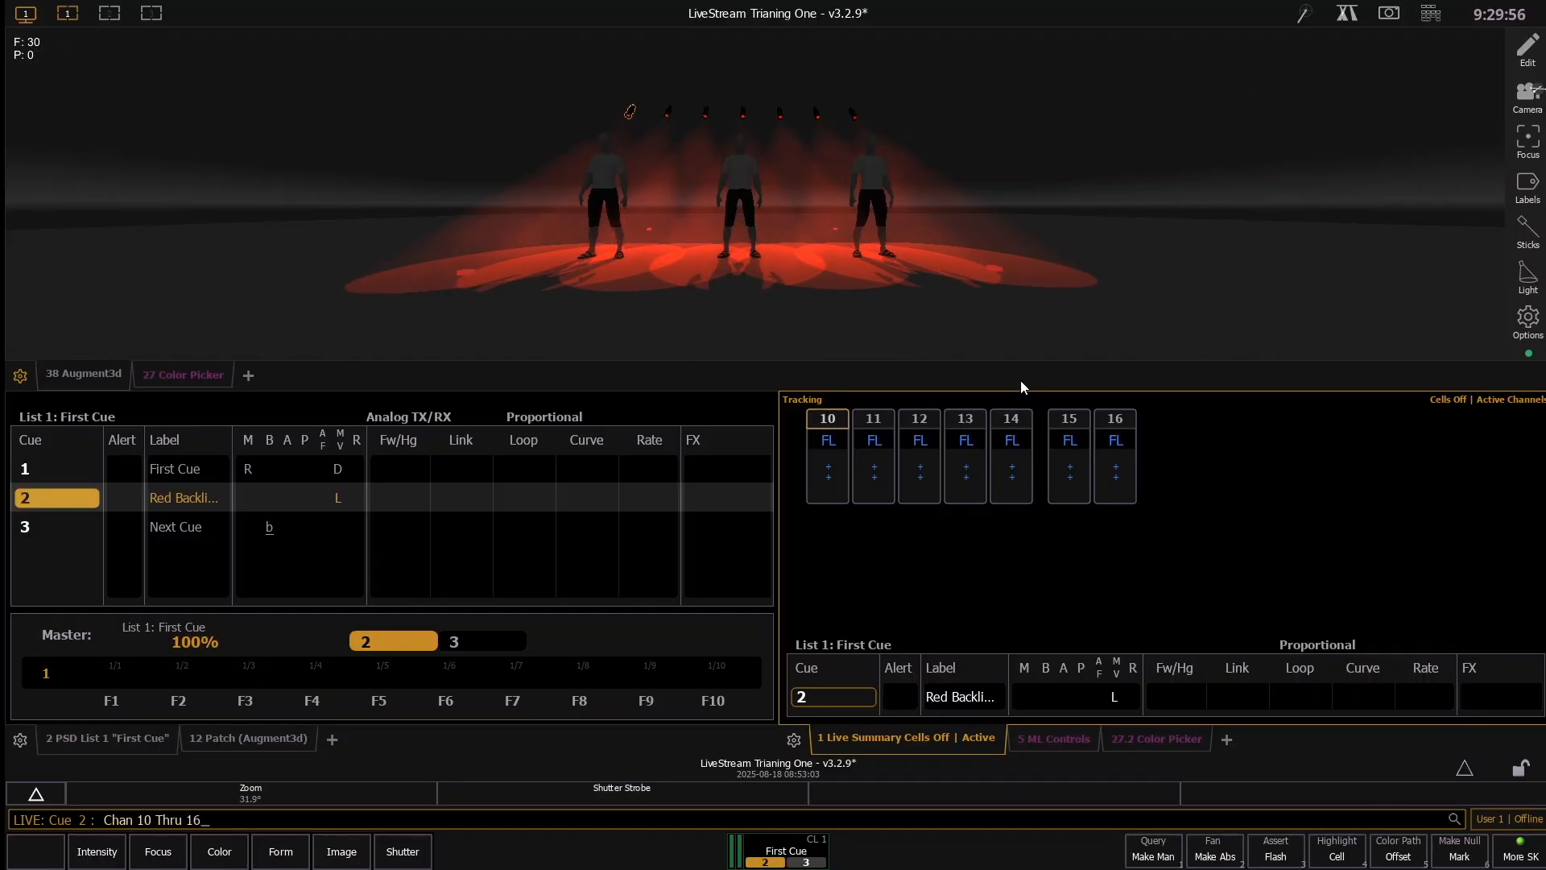
{"action": "type", "text": "k"}
{"action": "key", "text": "Return"}
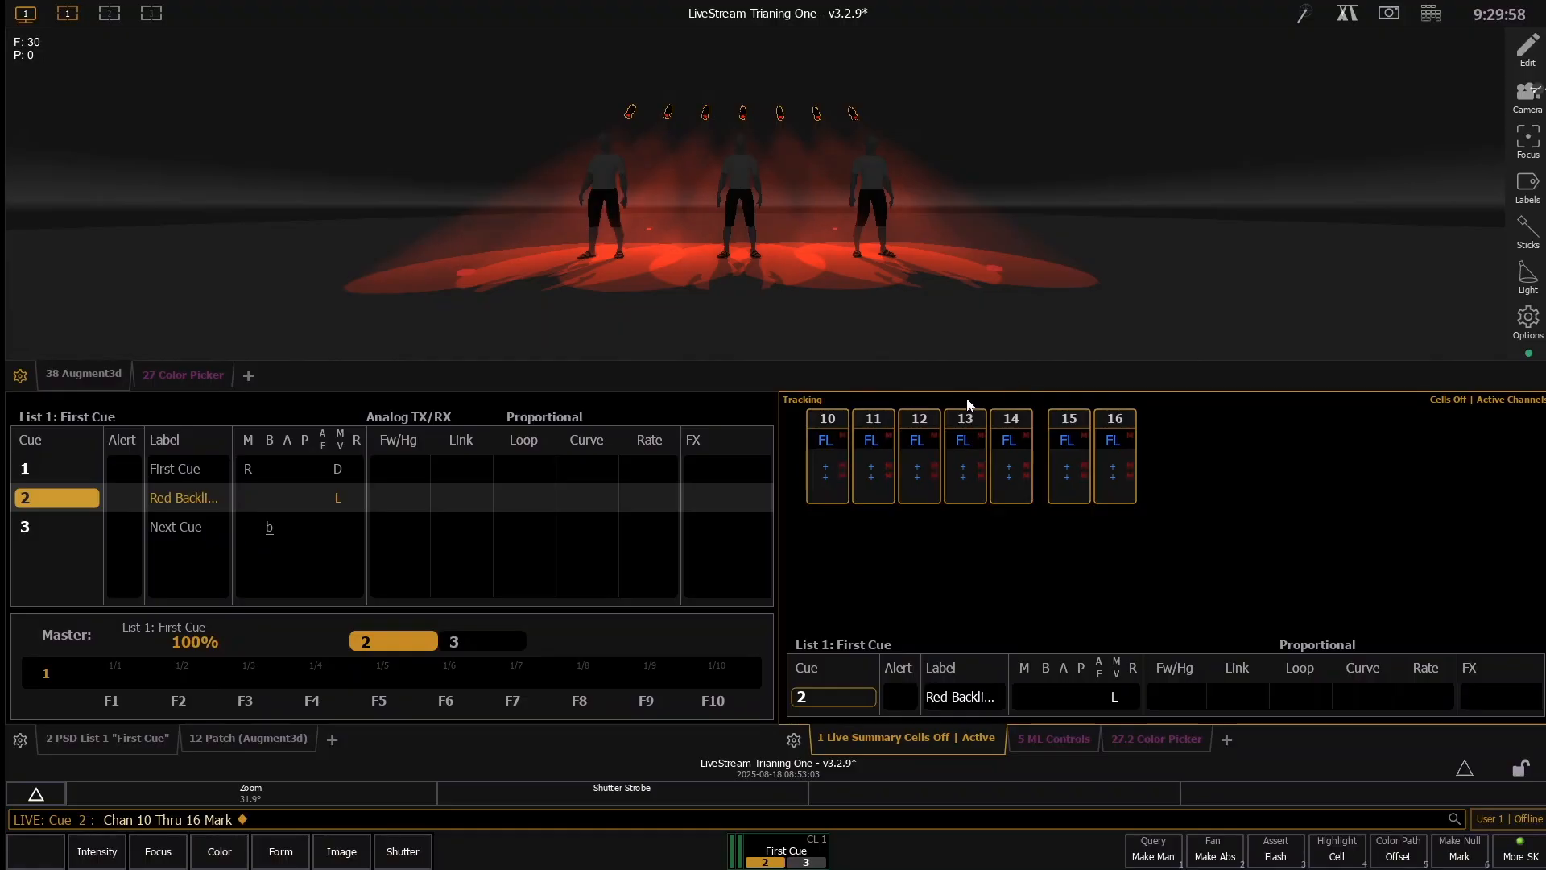
{"action": "key", "text": "u"}
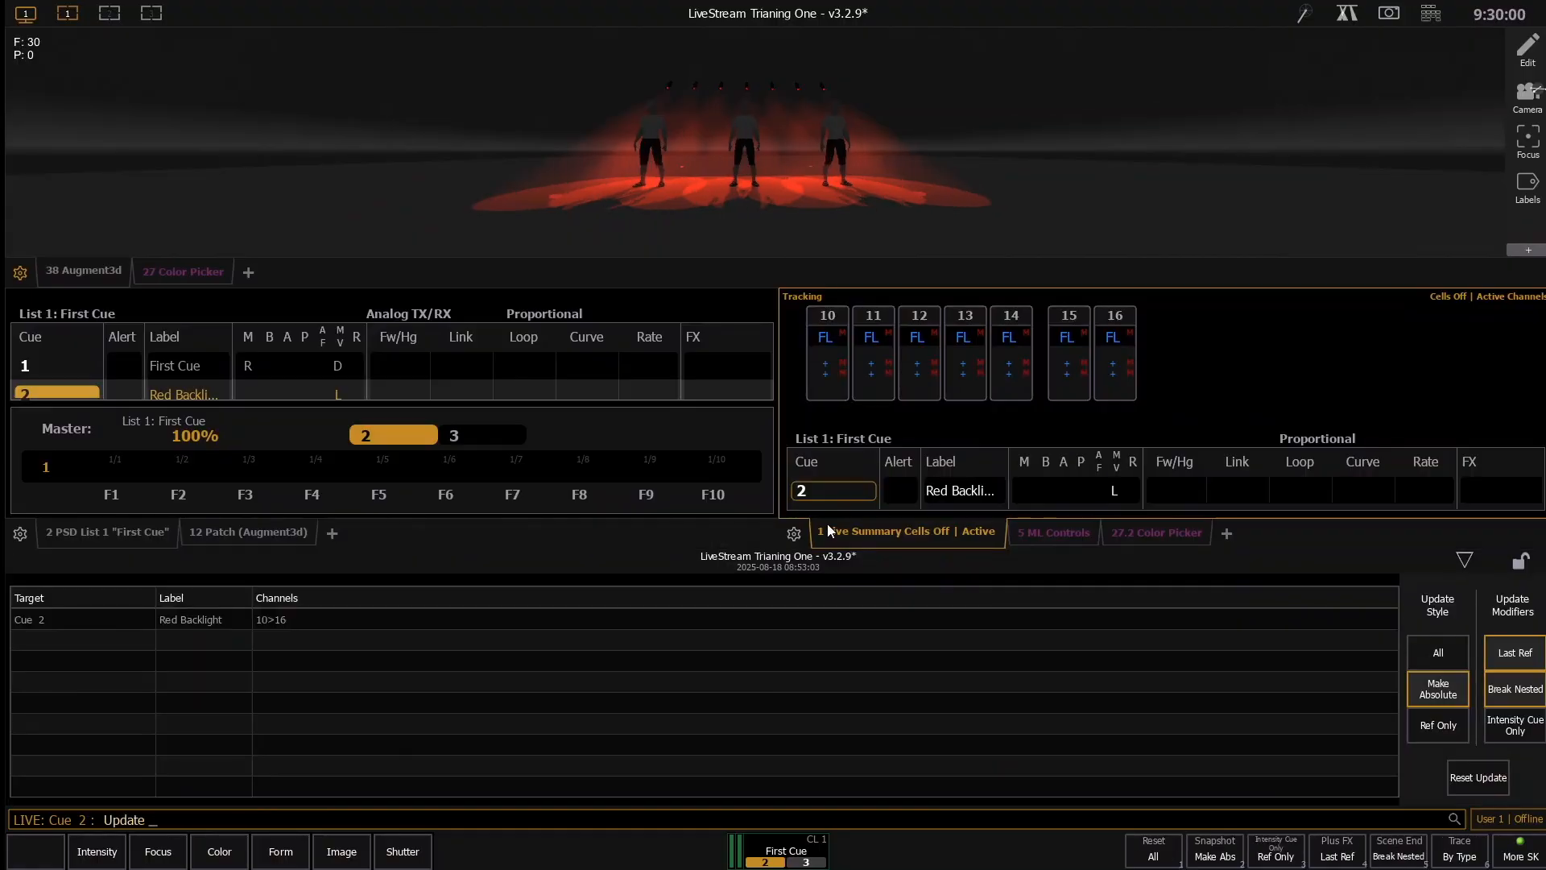
{"action": "key", "text": "Return"}
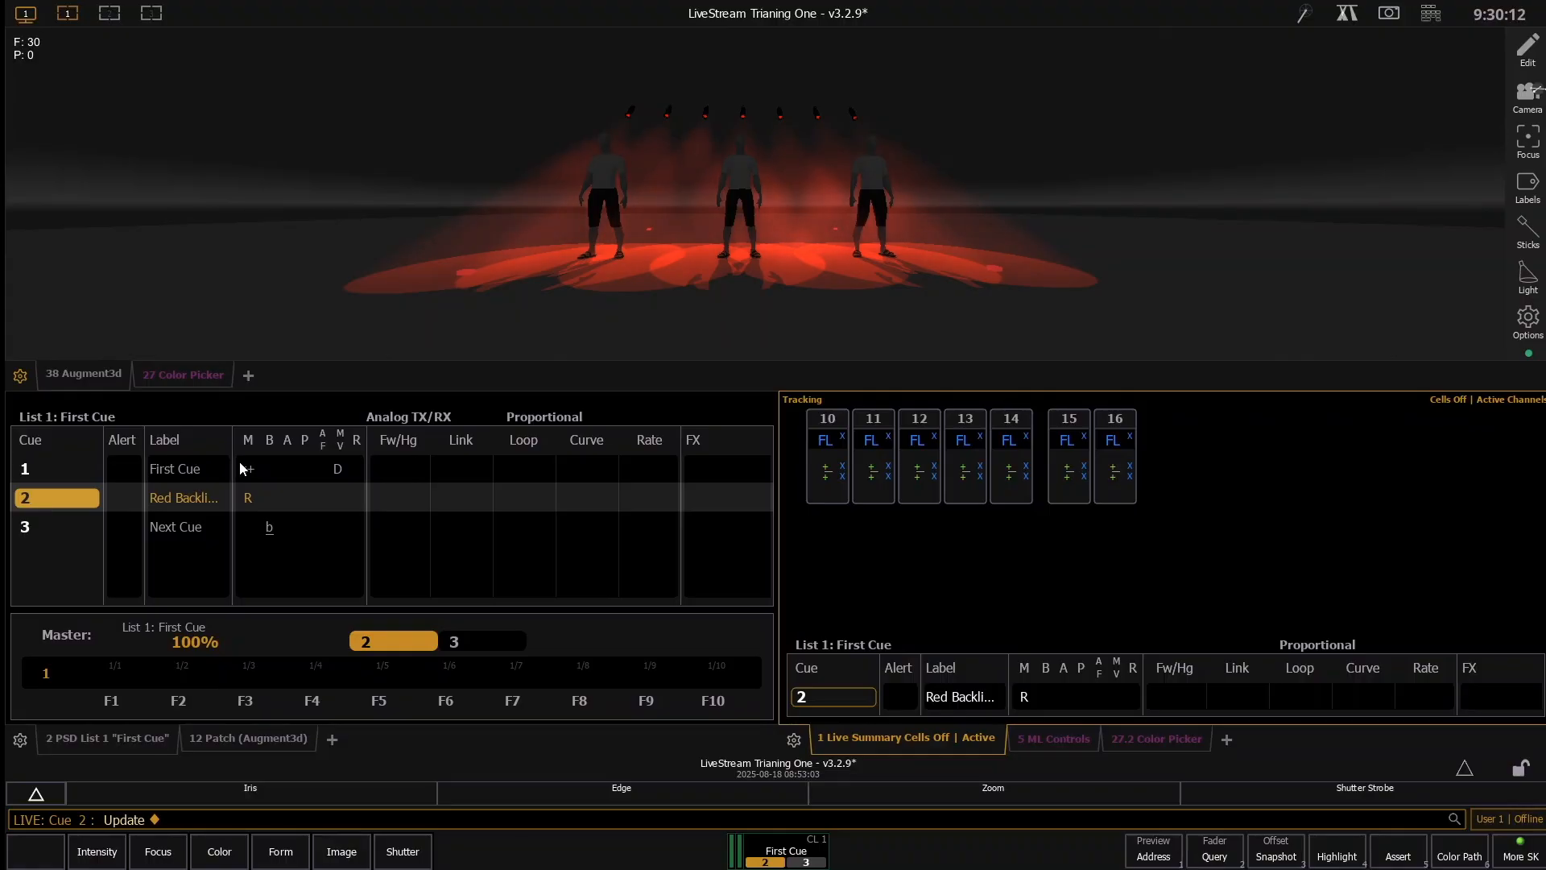
- Step back through cue 1 to cue out, play cues 1 and 2, and replay cue 2 from cue 1
{"action": "key", "text": "ctrl+F11"}
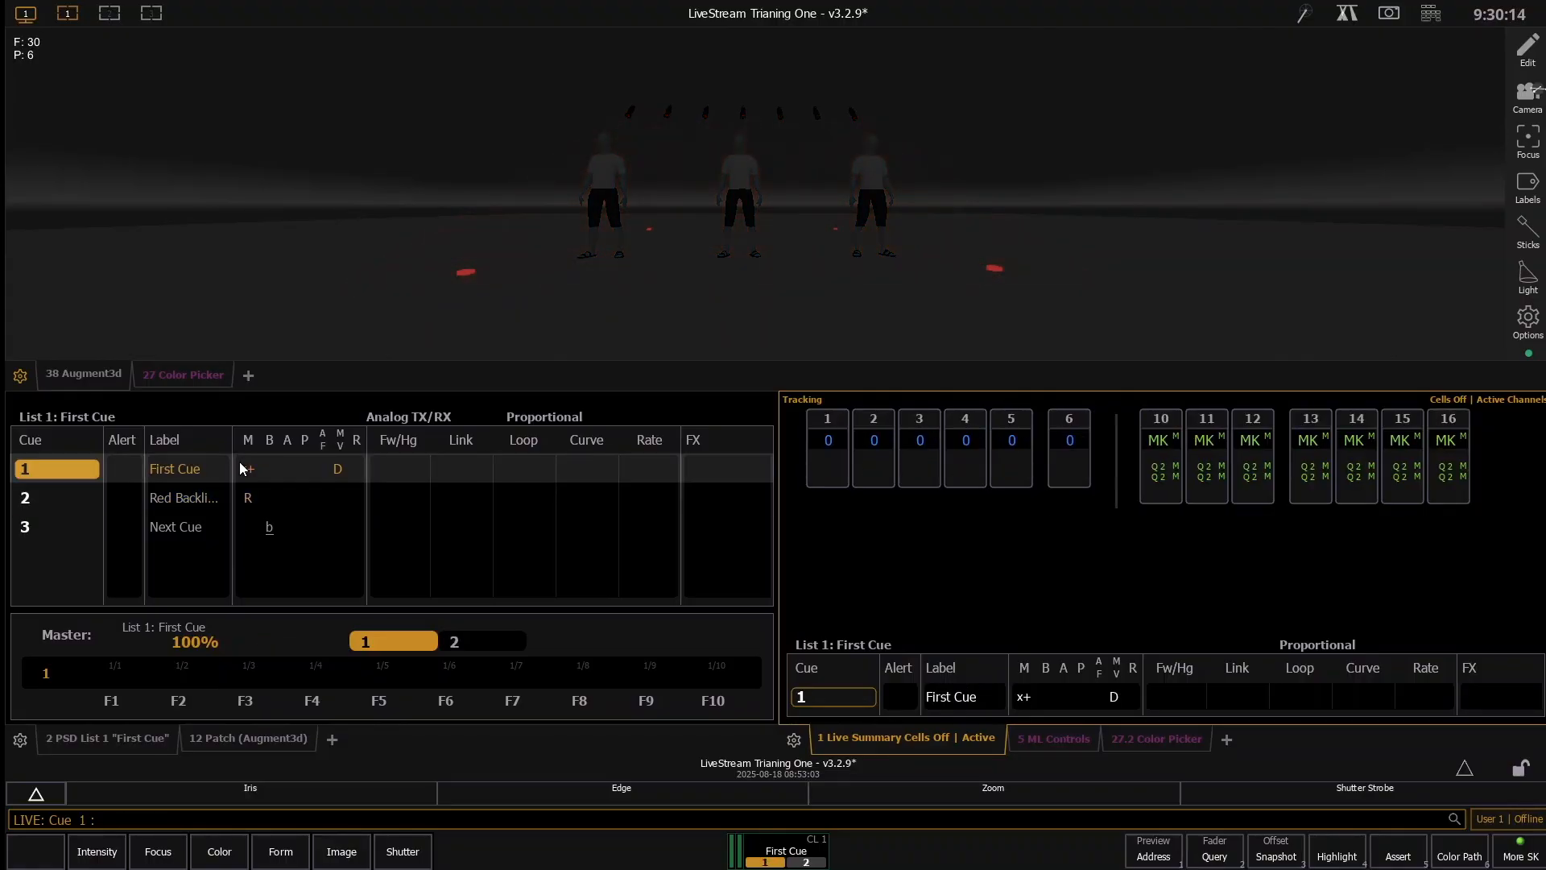
{"action": "key", "text": "ctrl+F11"}
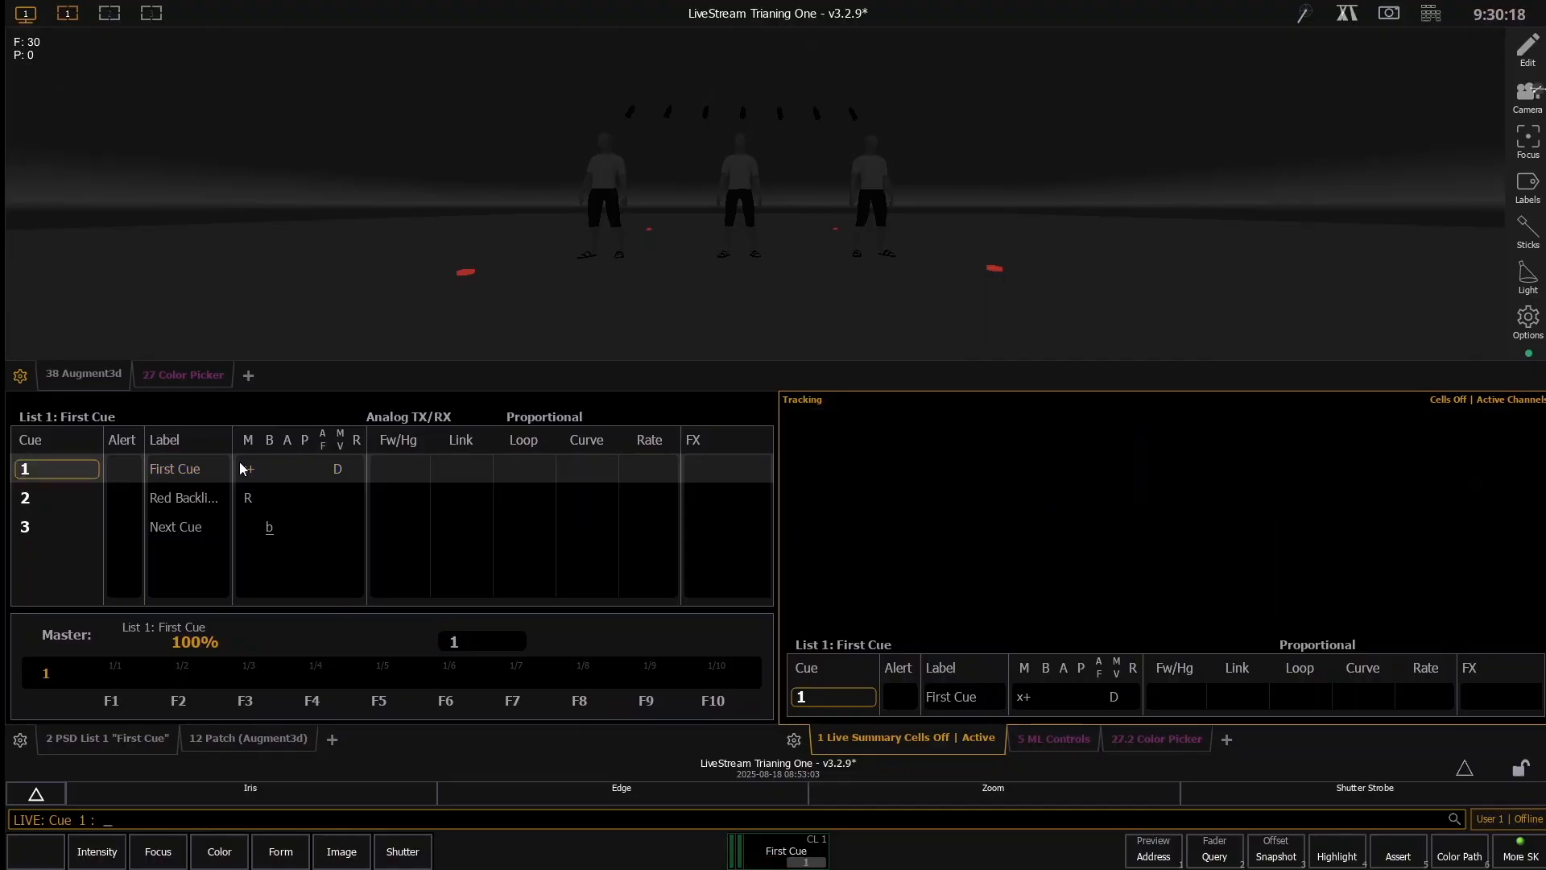
{"action": "key", "text": "ctrl+space"}
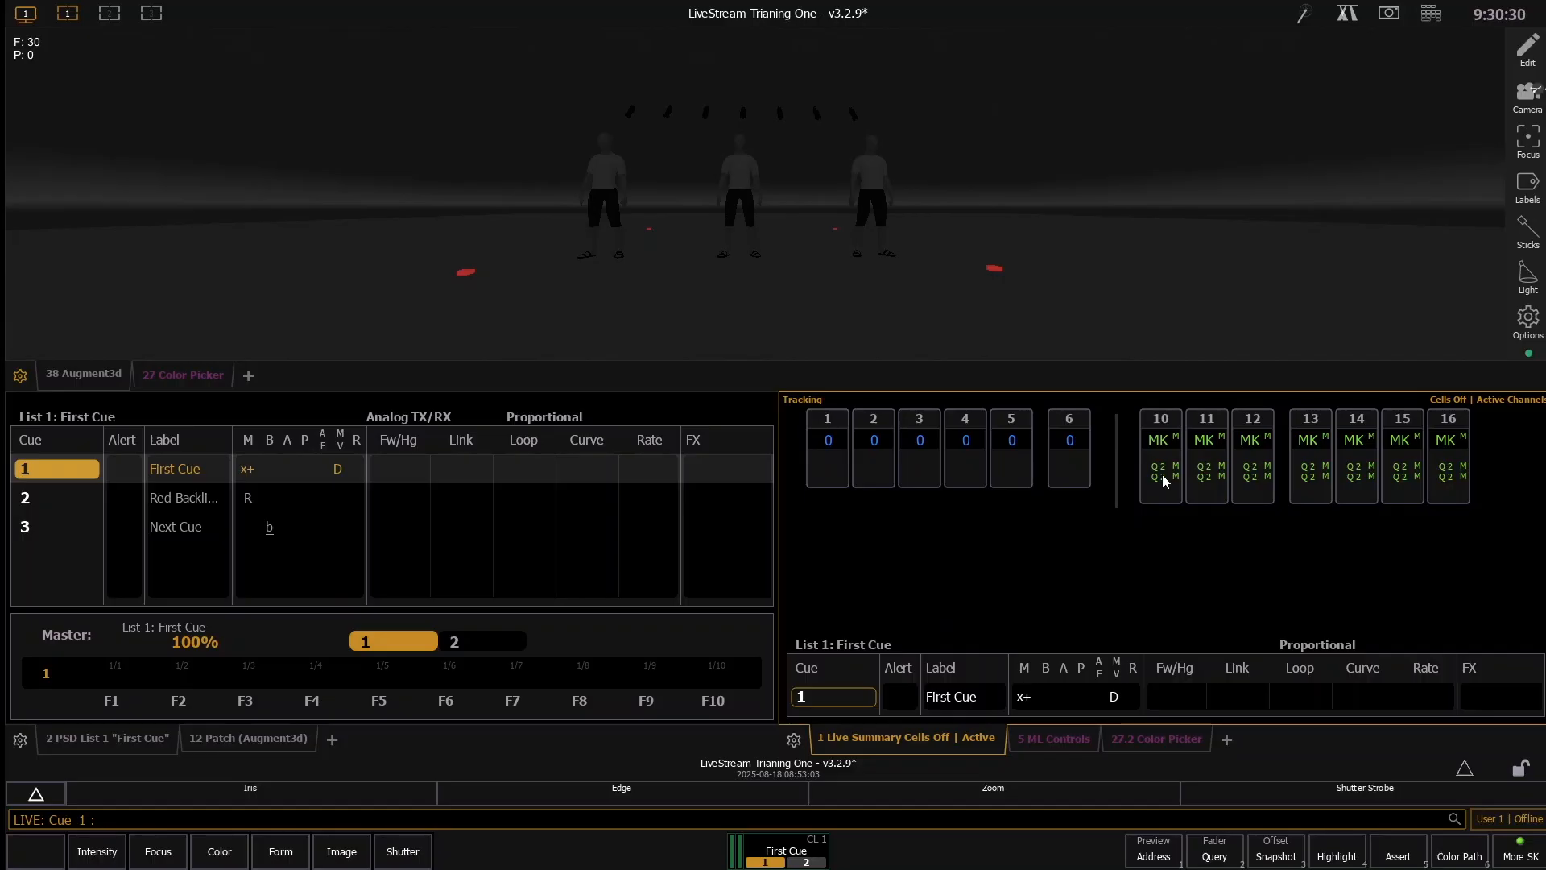
{"action": "key", "text": "ctrl+space"}
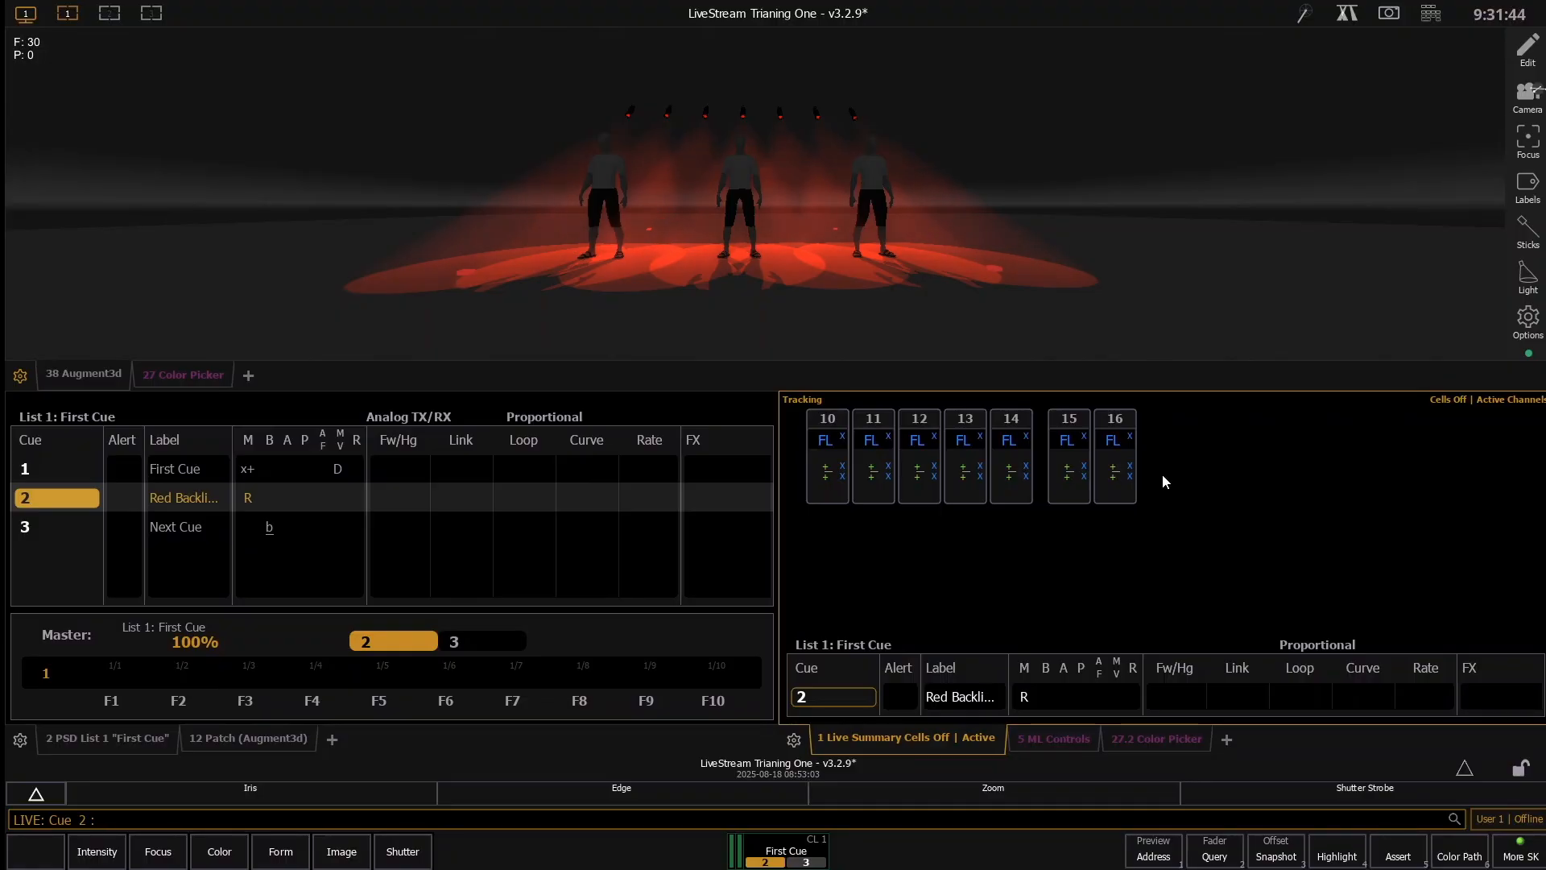
{"action": "key", "text": "ctrl+F11"}
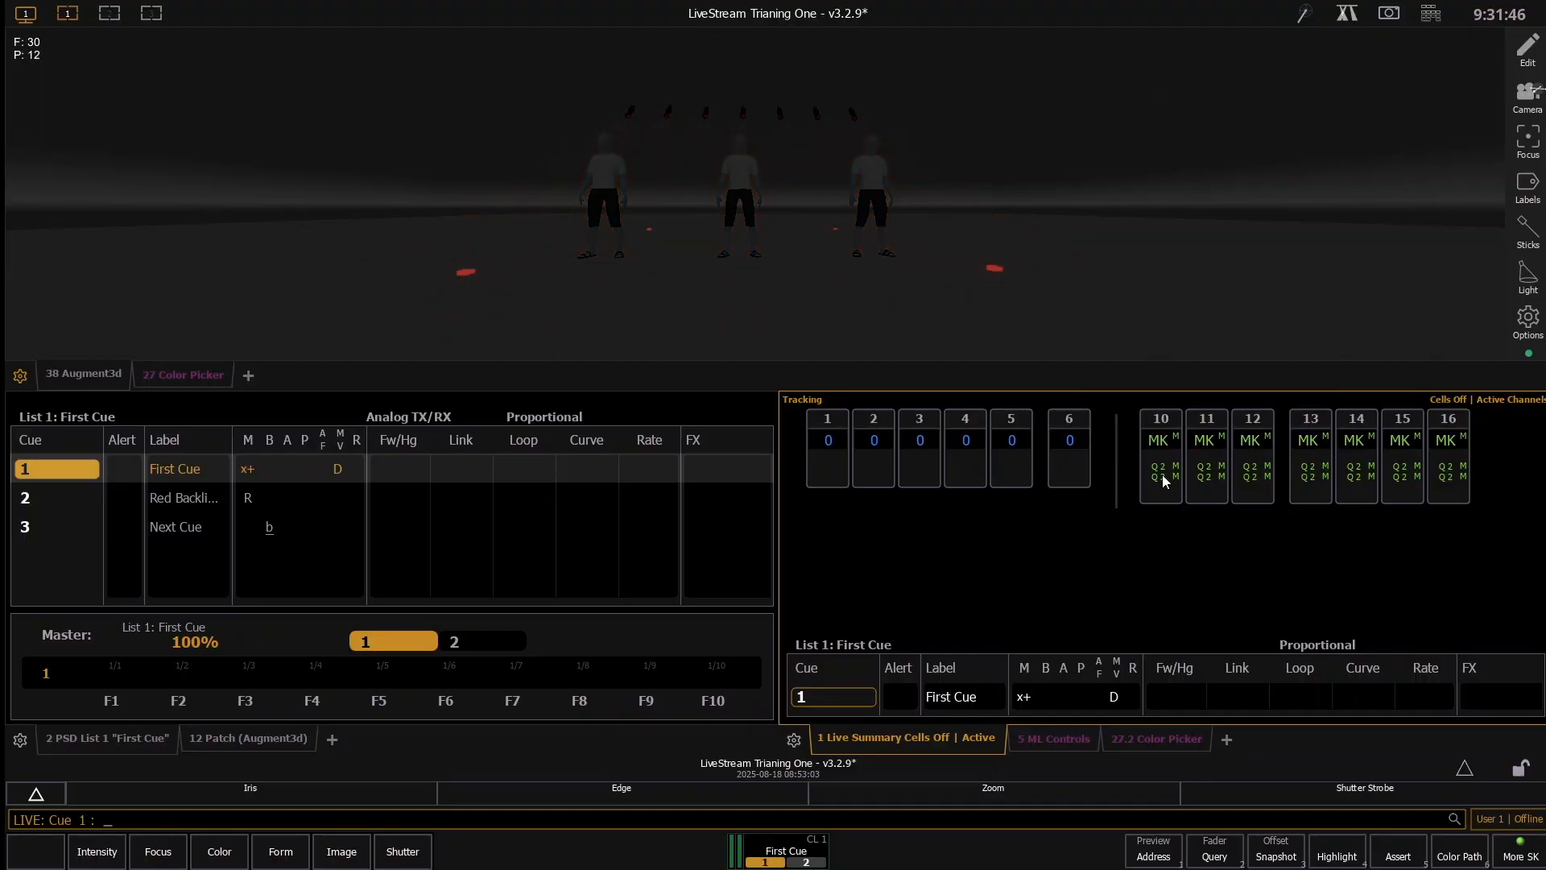
{"action": "key", "text": "ctrl+space"}
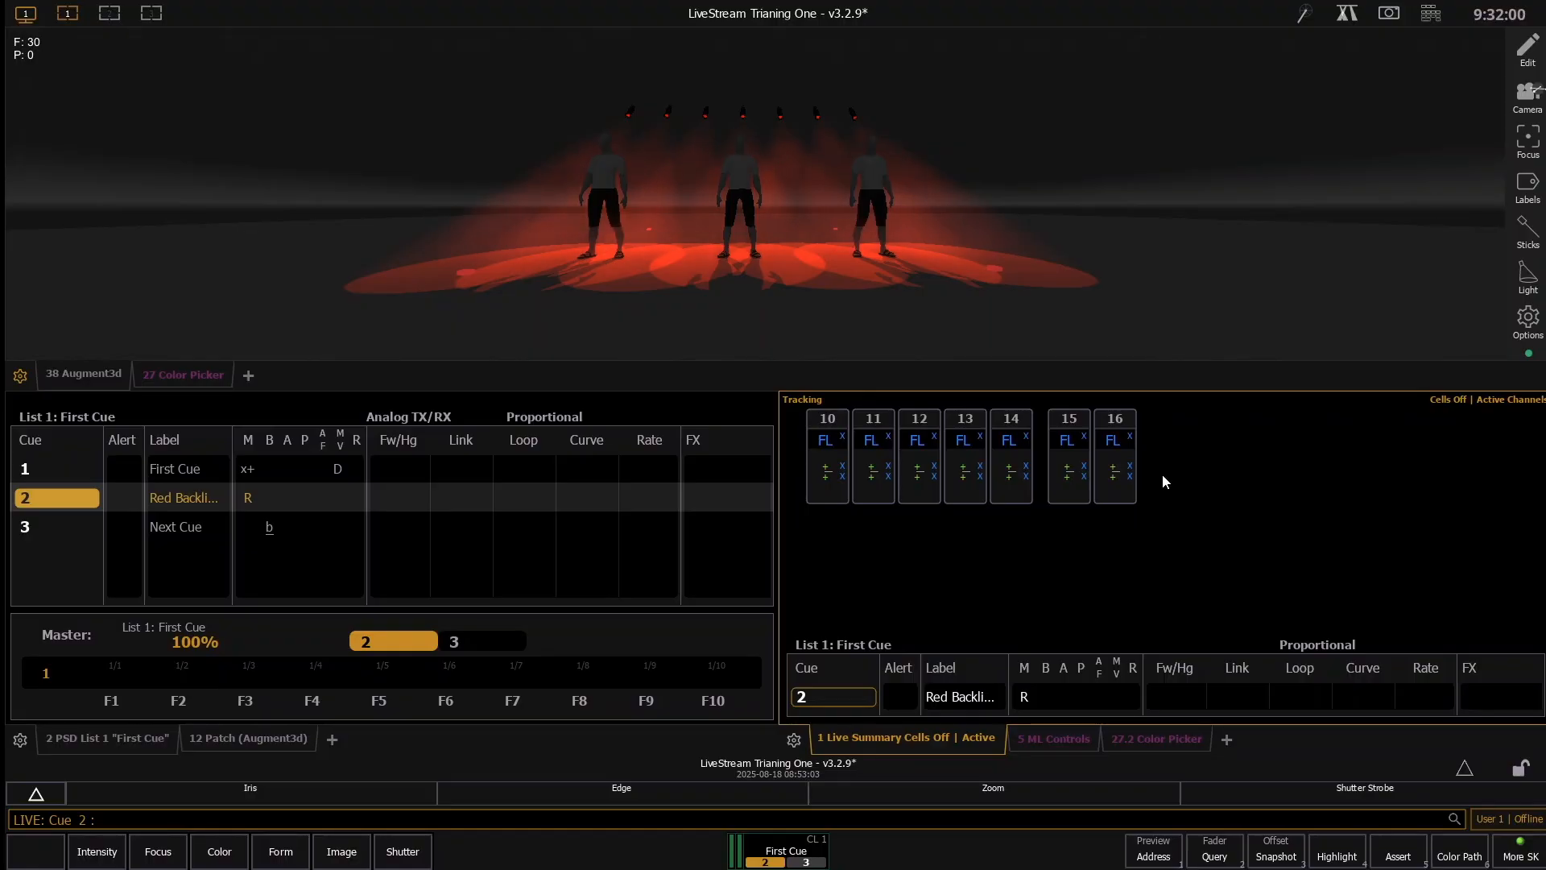
- Toggle the Mark off channels 10 through 16 in cue 2, and update the cue
{"action": "type", "text": "10t16"}
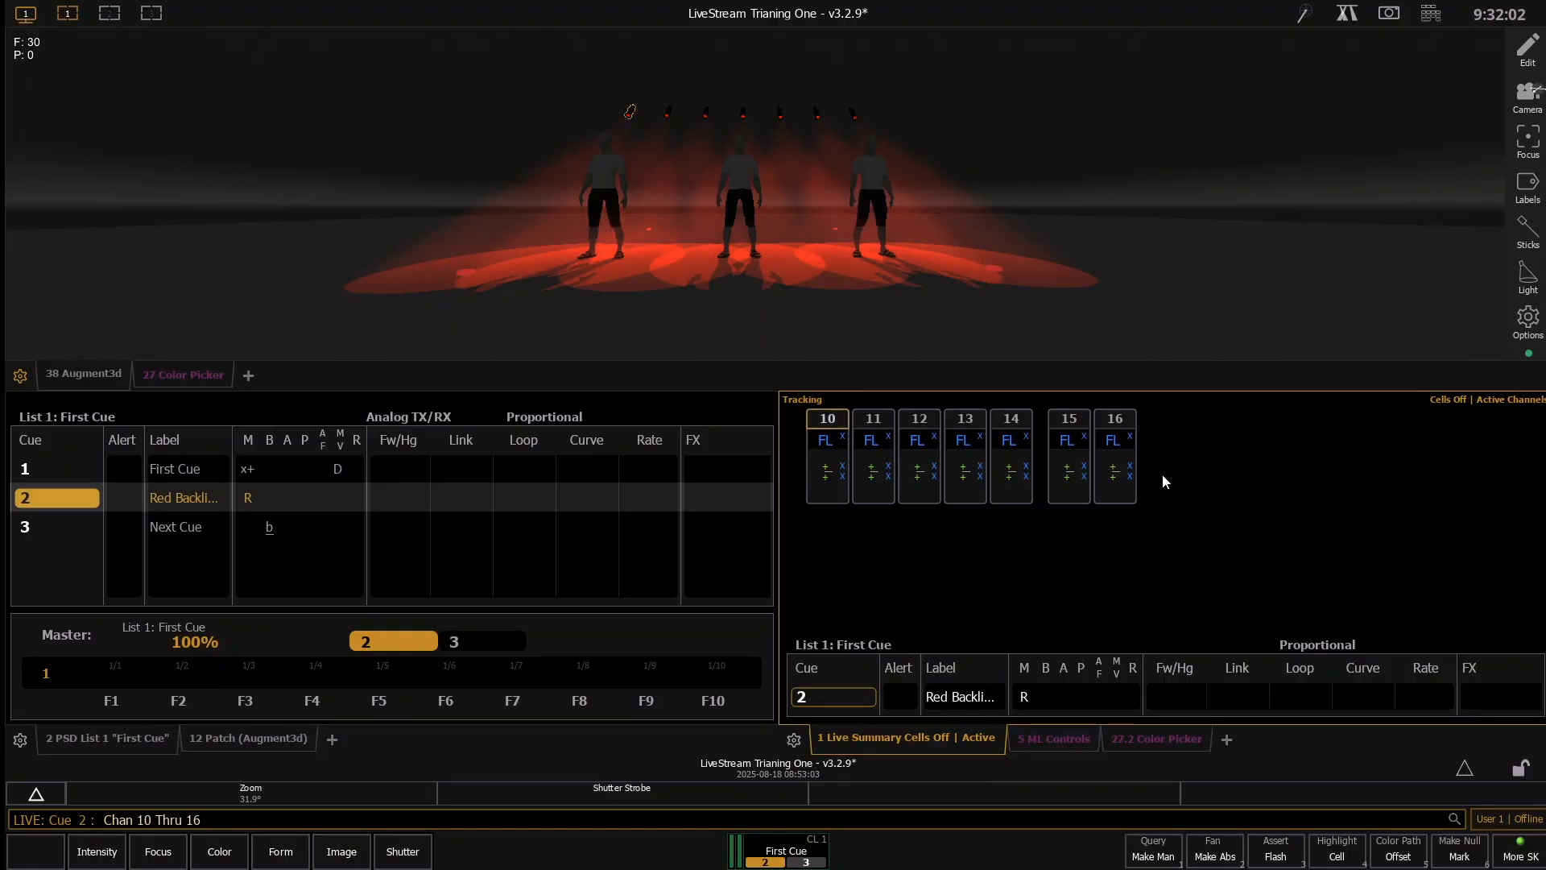
{"action": "type", "text": "k"}
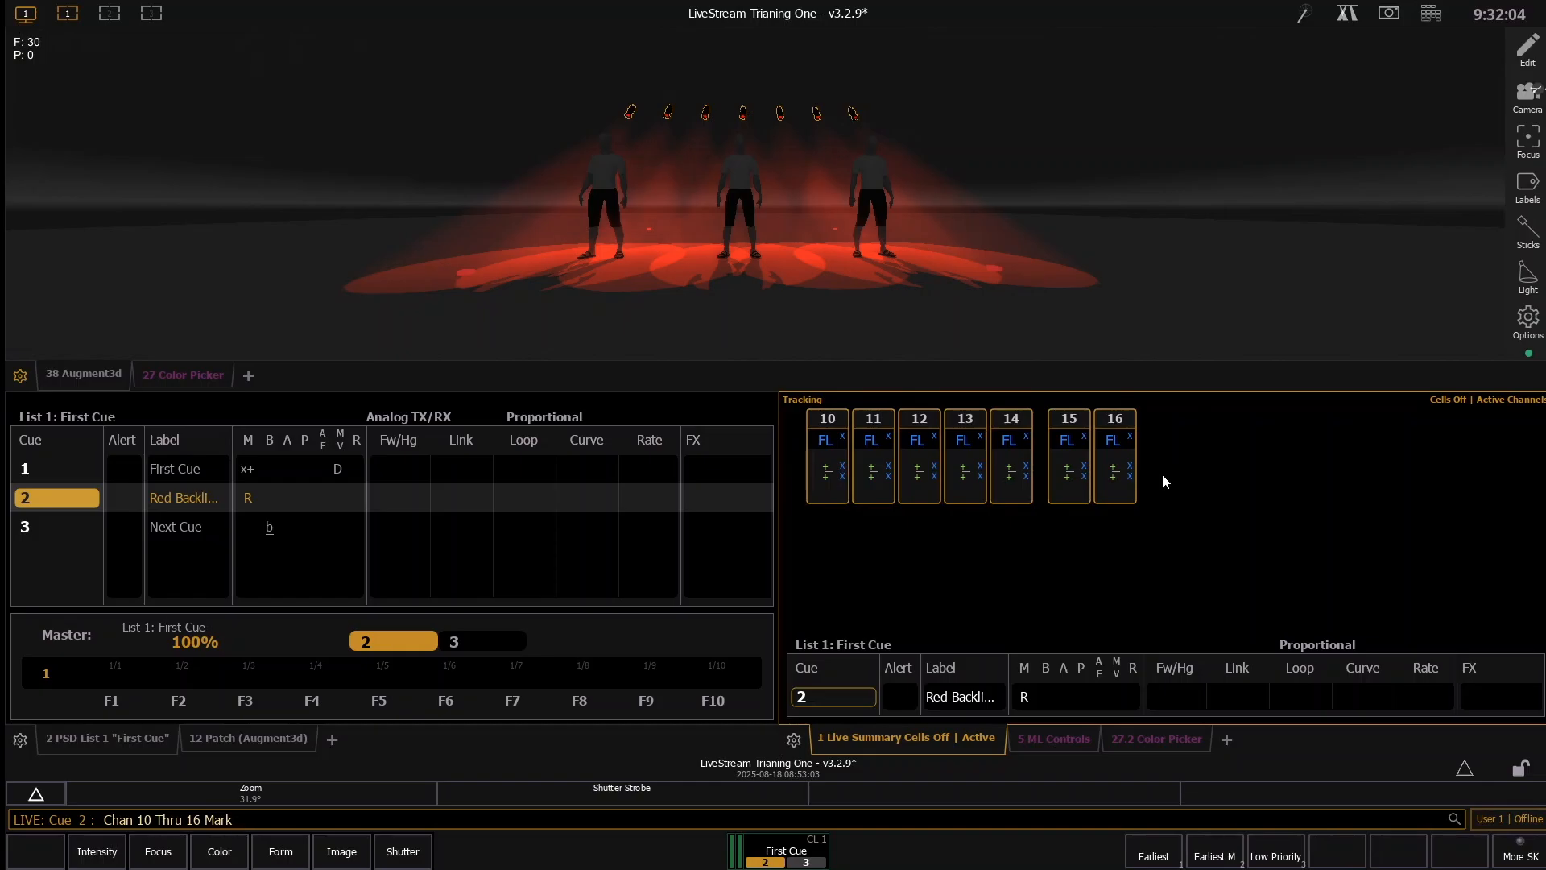
{"action": "key", "text": "Return"}
{"action": "key", "text": "ctrl+u"}
{"action": "key", "text": "Return"}
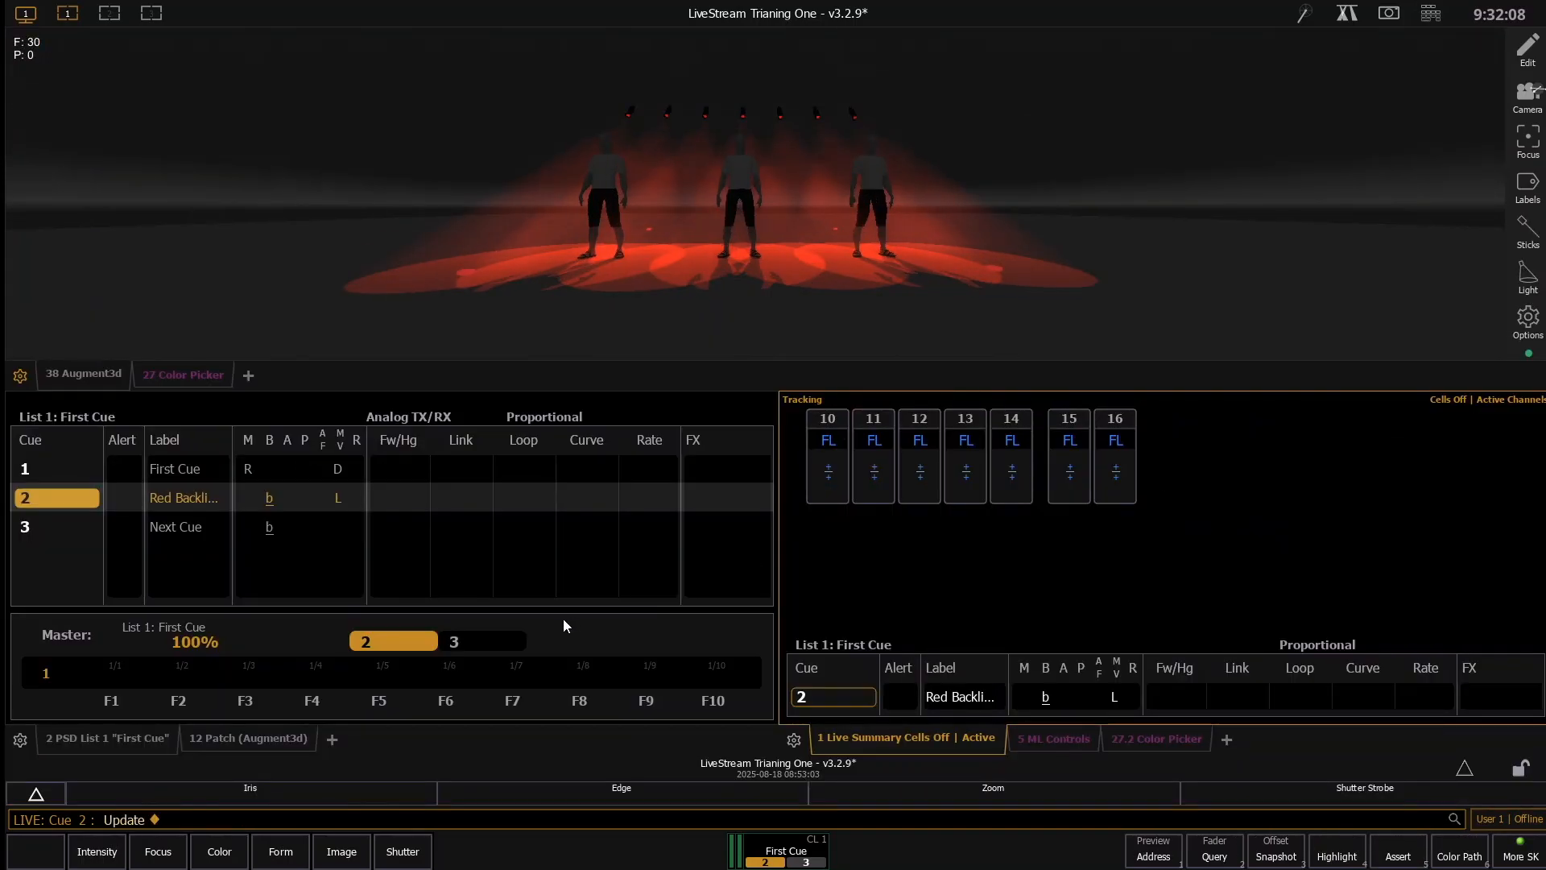
- Replay cue 2 from cue 1, and return to cue 1
{"action": "key", "text": "F11"}
{"action": "key", "text": "F12"}
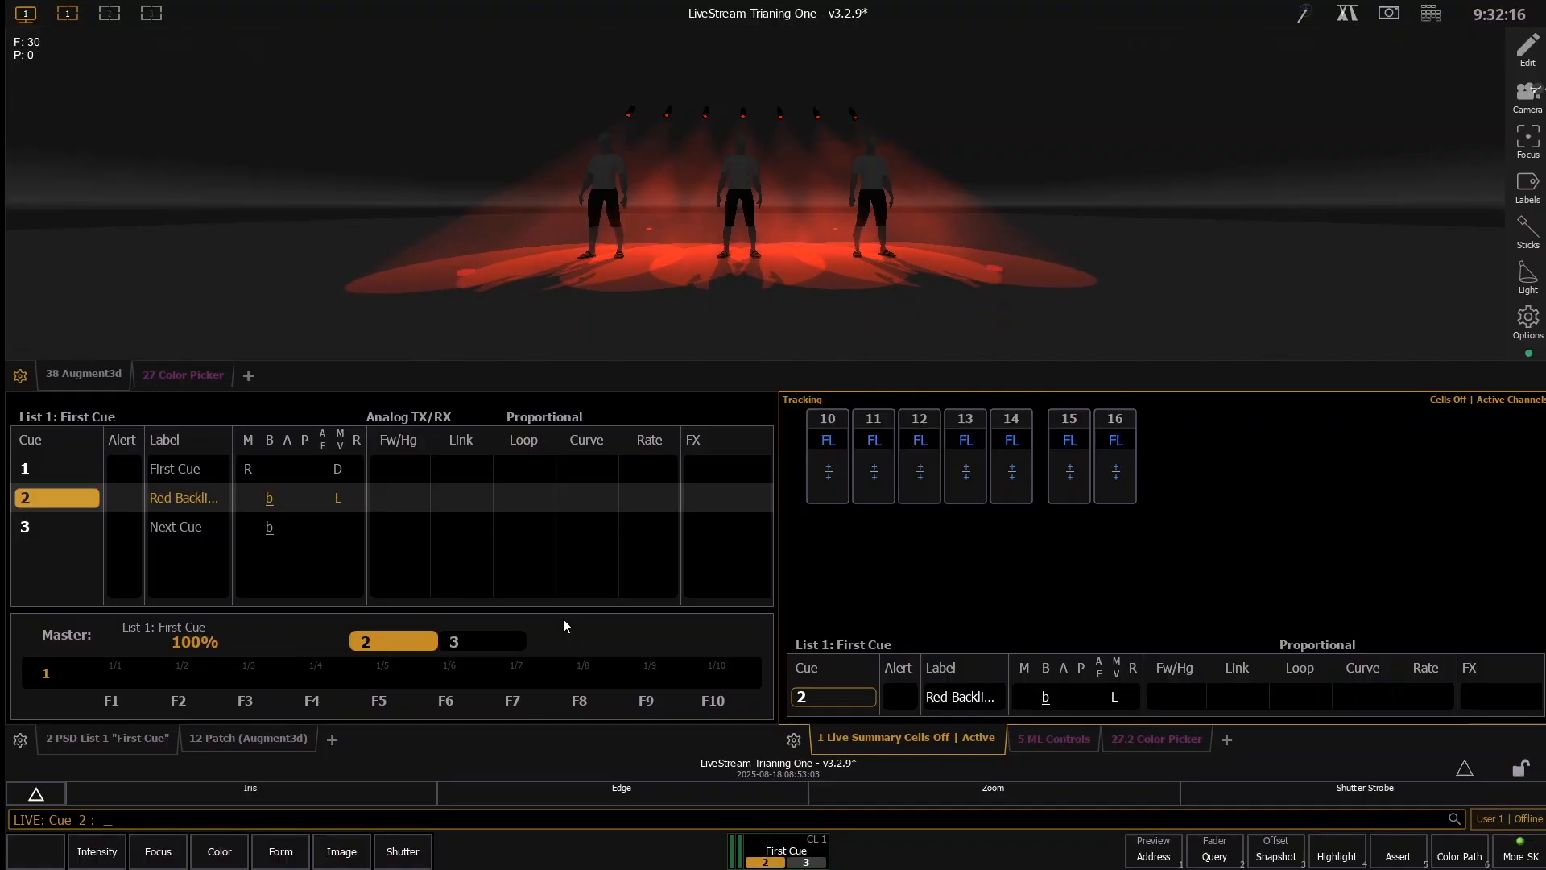
{"action": "key", "text": "ctrl+alt+space"}
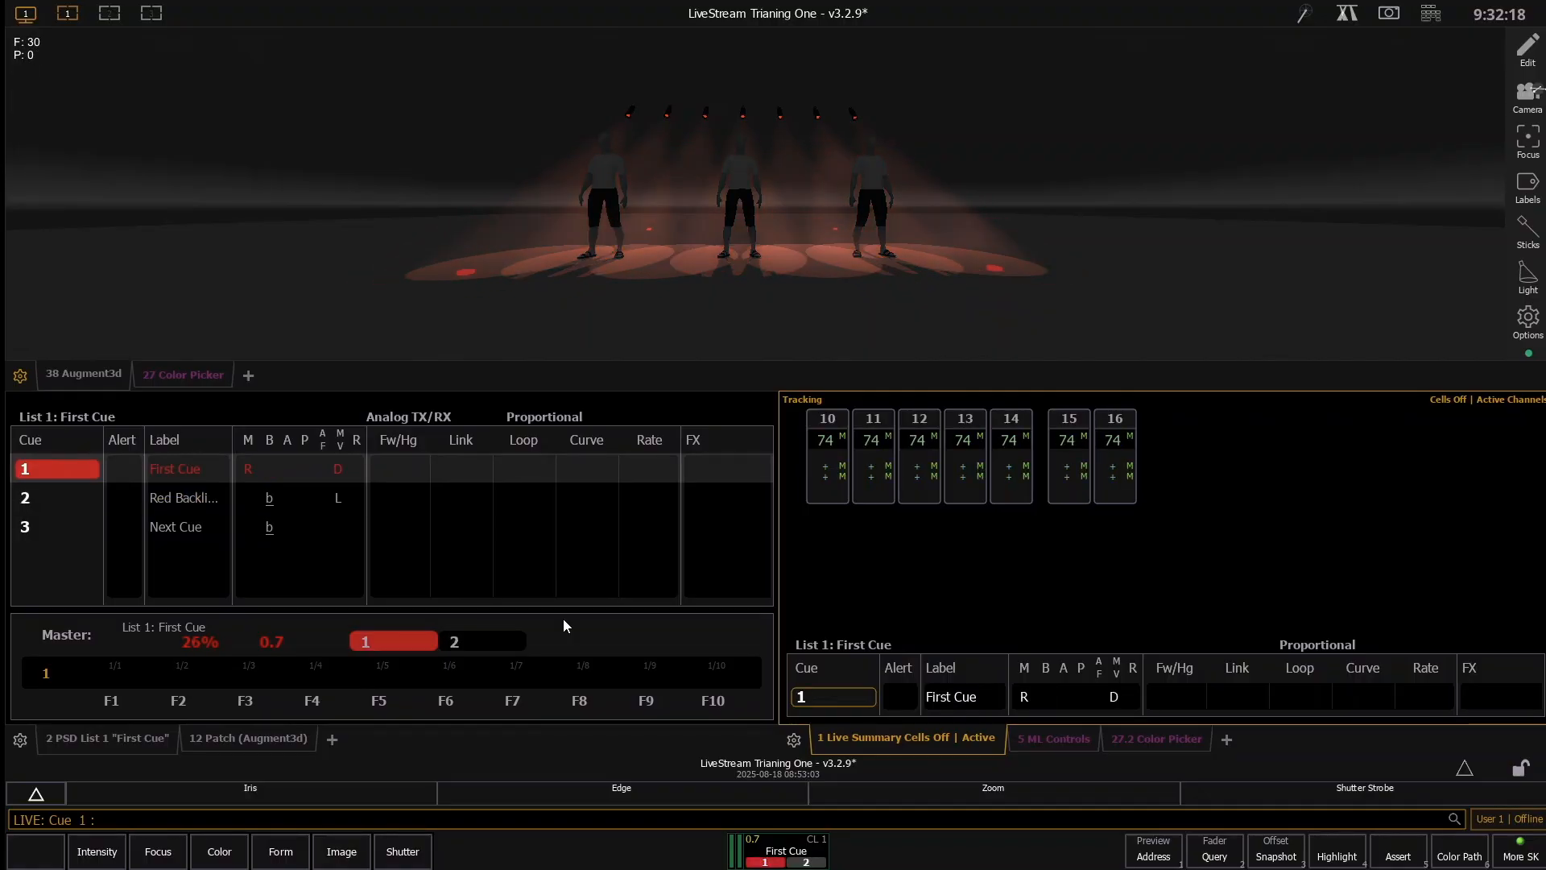
- Recall channels 10 through 16 from cue 2 while in cue 1
{"action": "type", "text": "1"}
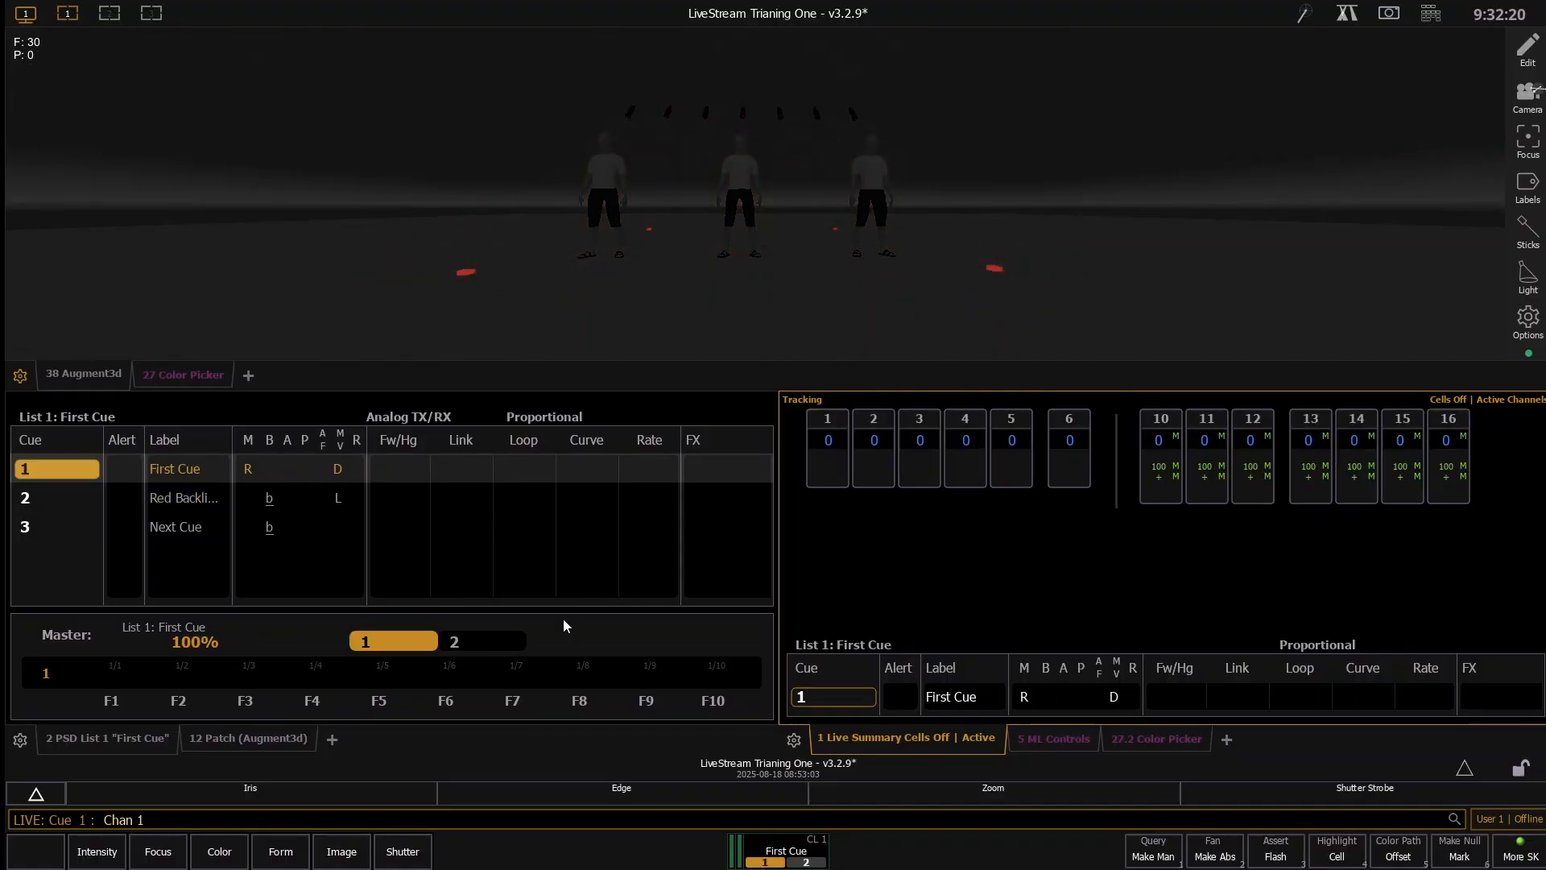
{"action": "type", "text": "0t"}
{"action": "key", "text": "BackSpace"}
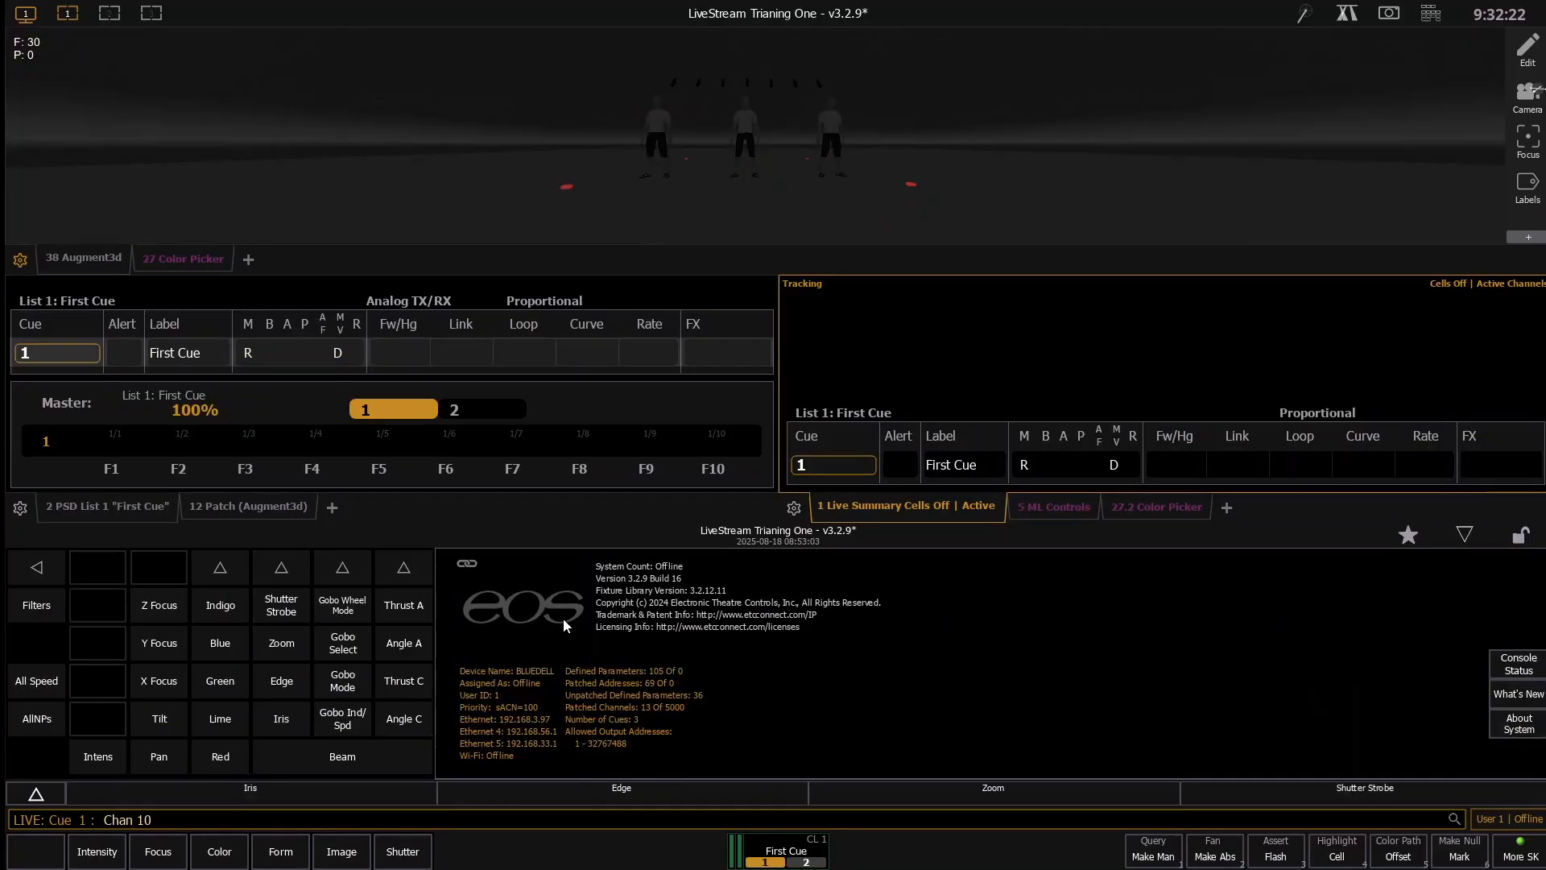
{"action": "type", "text": "t16"}
{"action": "key", "text": "Return"}
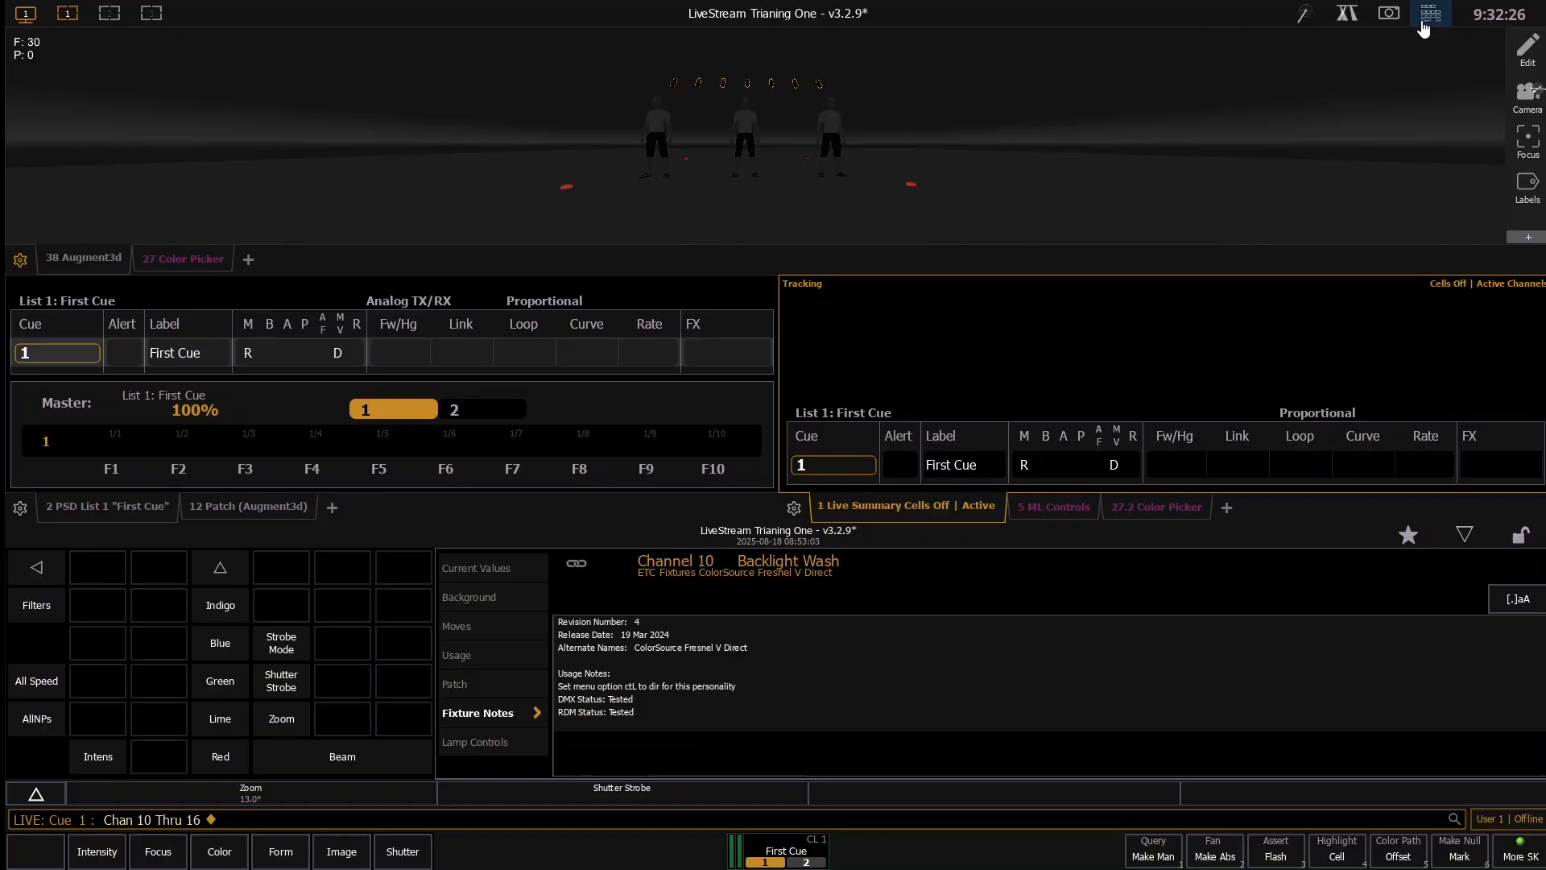
{"action": "key", "text": "e"}
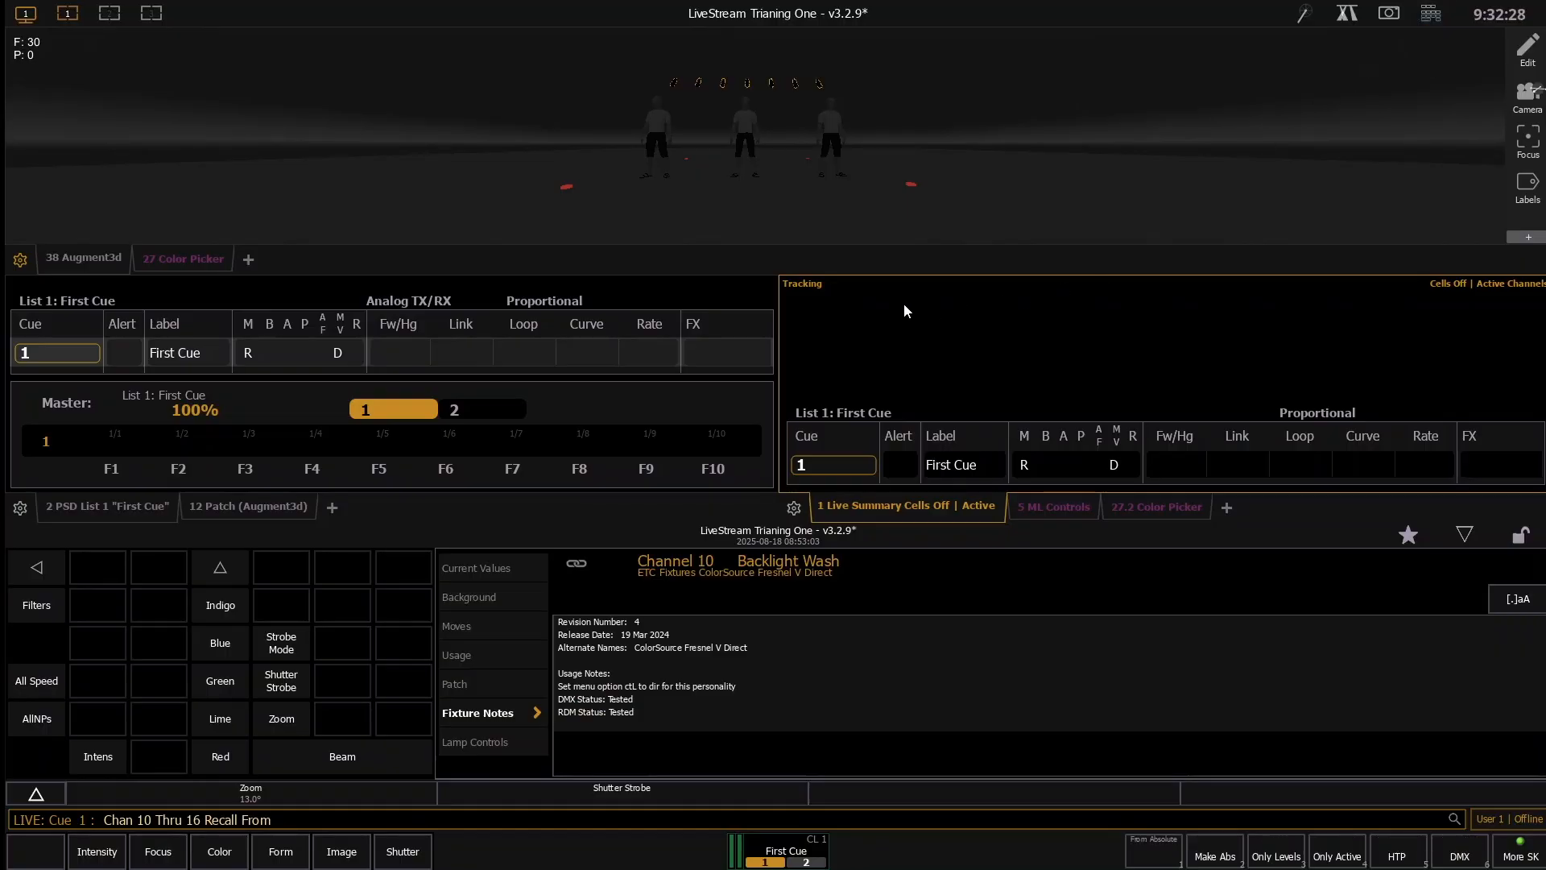
{"action": "key", "text": "q"}
{"action": "key", "text": "Return"}
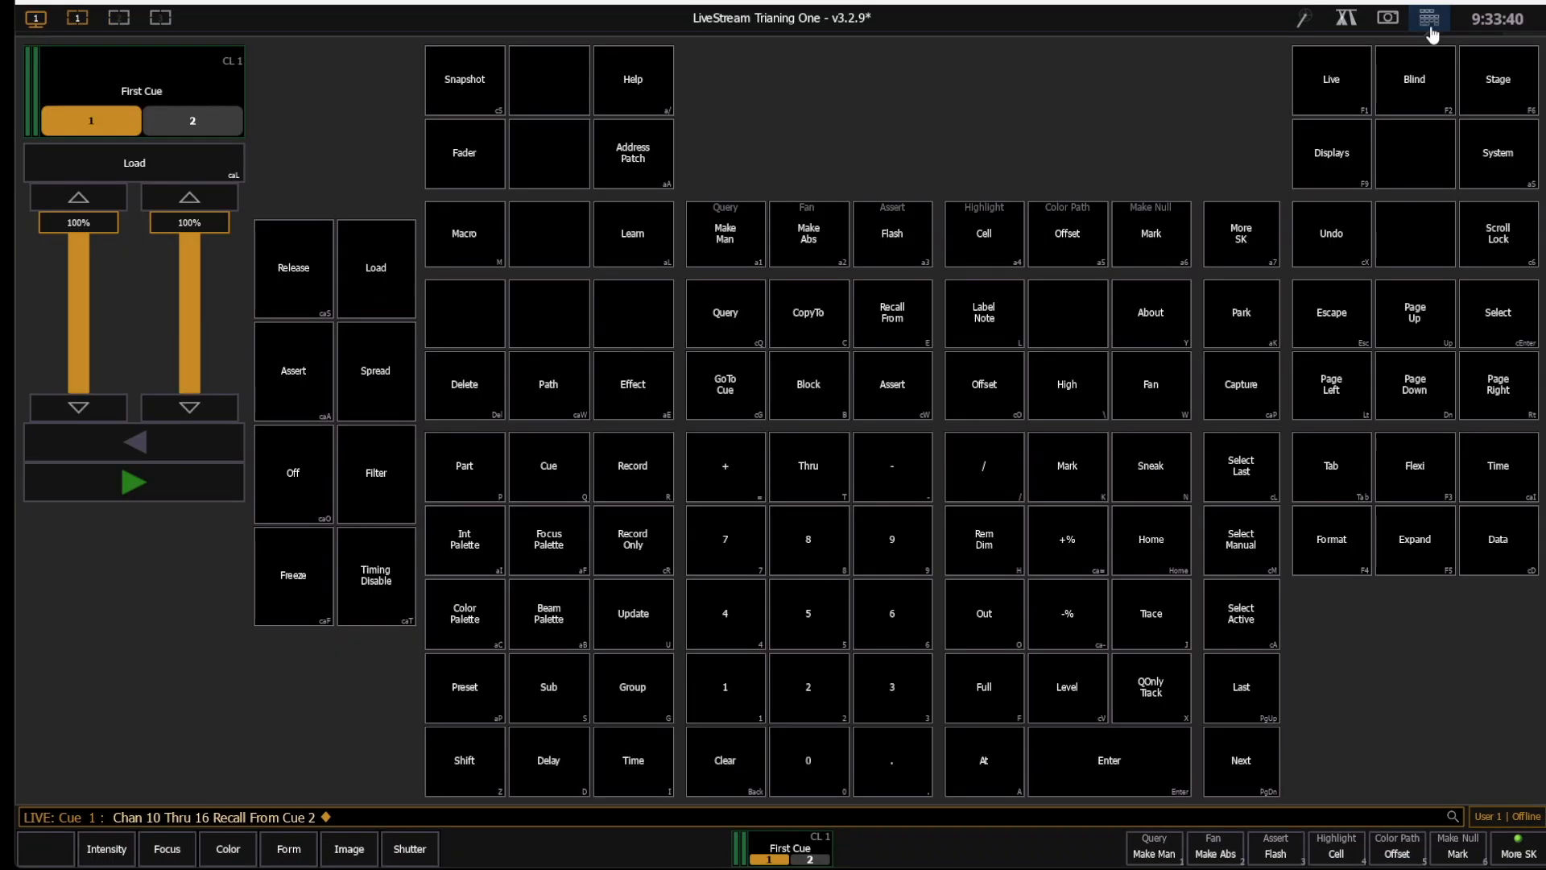
- Examine the Recall From command on the virtual keypad, and return to the full live display
{"action": "left_click", "coordinate": [1430, 15]}
{"action": "left_click", "coordinate": [1430, 24]}
{"action": "left_click", "coordinate": [1430, 24]}
{"action": "left_click", "coordinate": [1430, 24]}
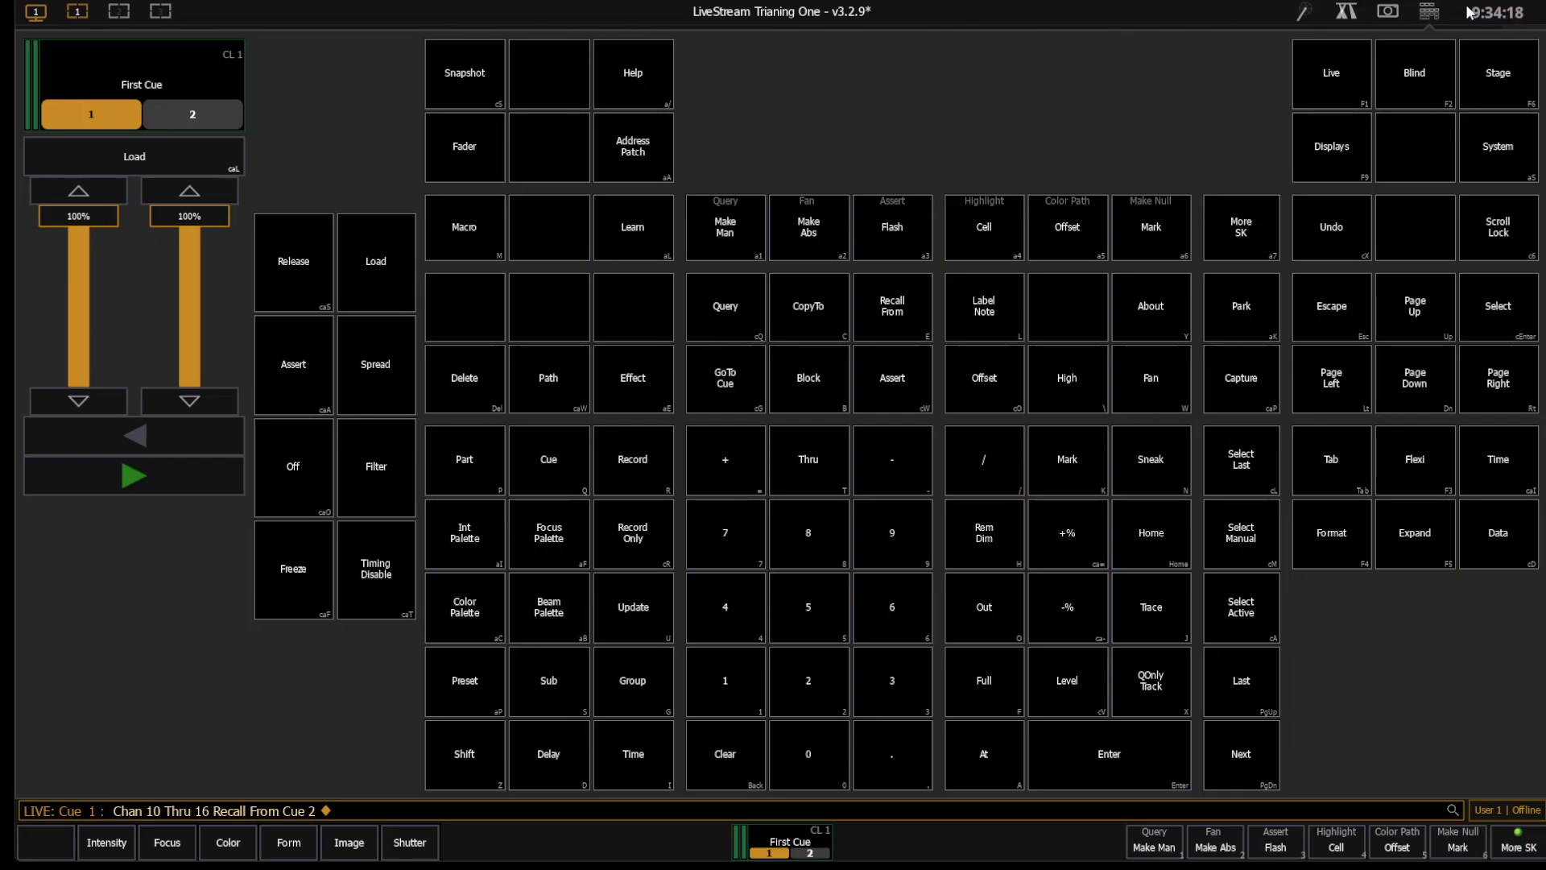
{"action": "left_click", "coordinate": [1442, 16]}
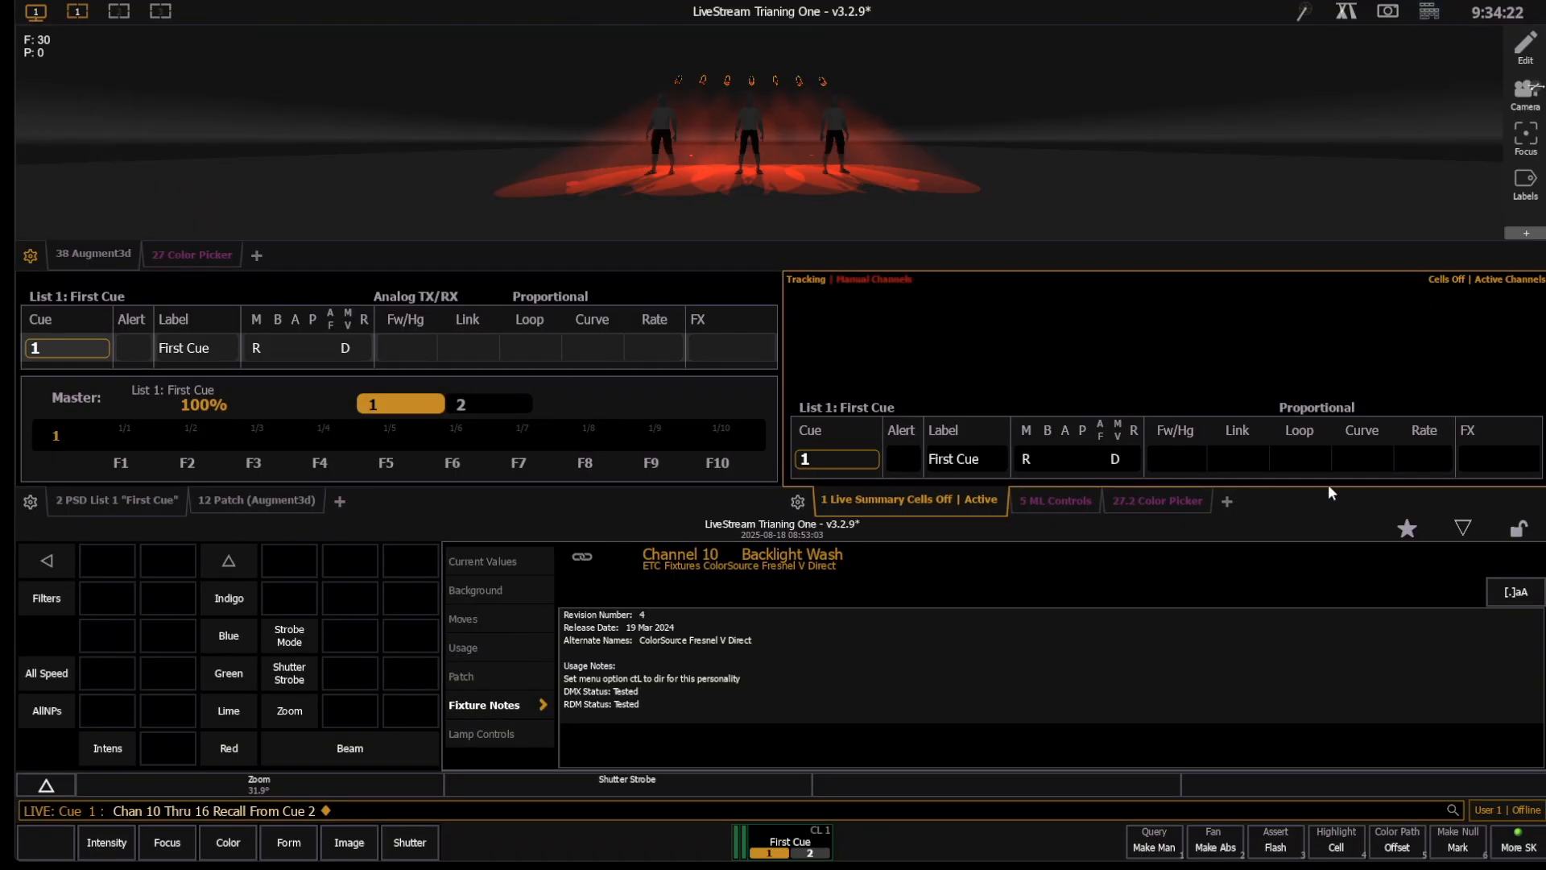
{"action": "left_click", "coordinate": [1464, 528]}
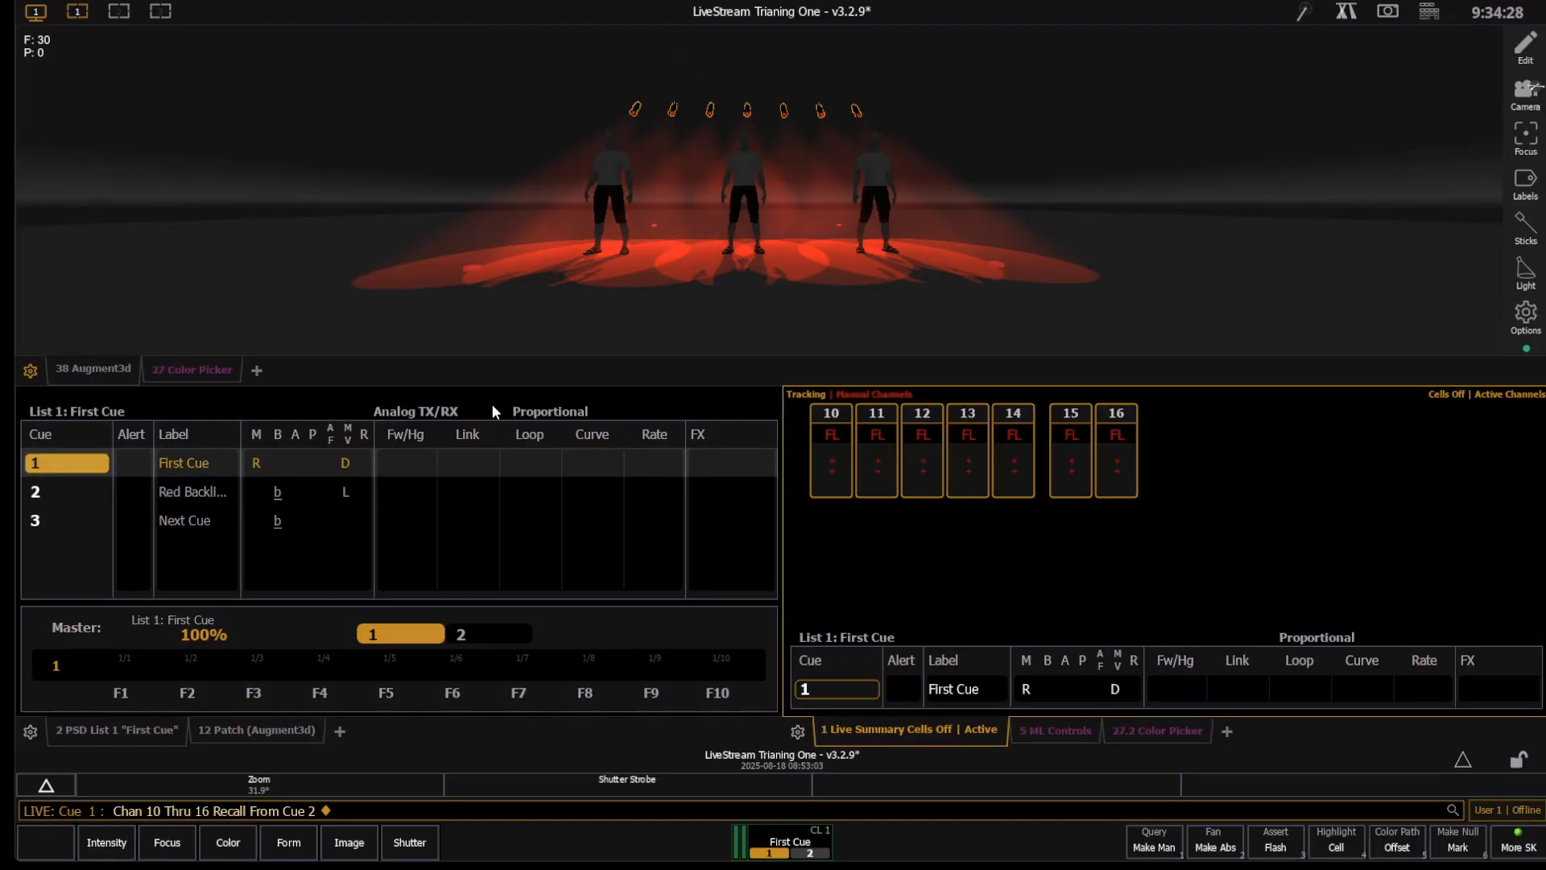
- Update cue 1 with channels 10 through 16 set to Out, and rerun cue 1 from cue out
{"action": "key", "text": "a"}
{"action": "key", "text": "o"}
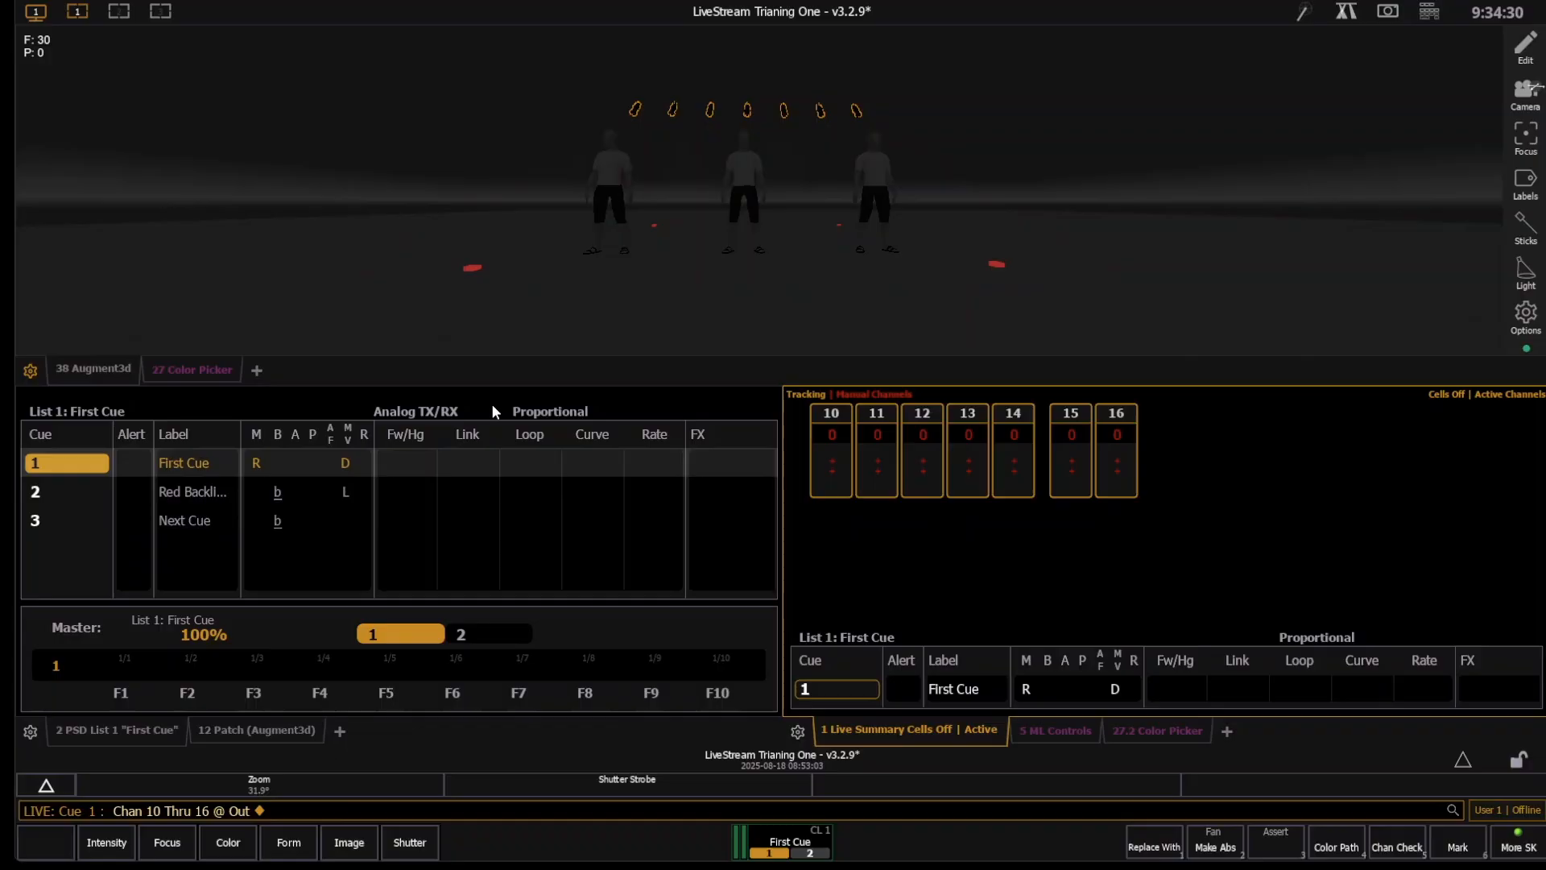
{"action": "key", "text": "u"}
{"action": "key", "text": "Return"}
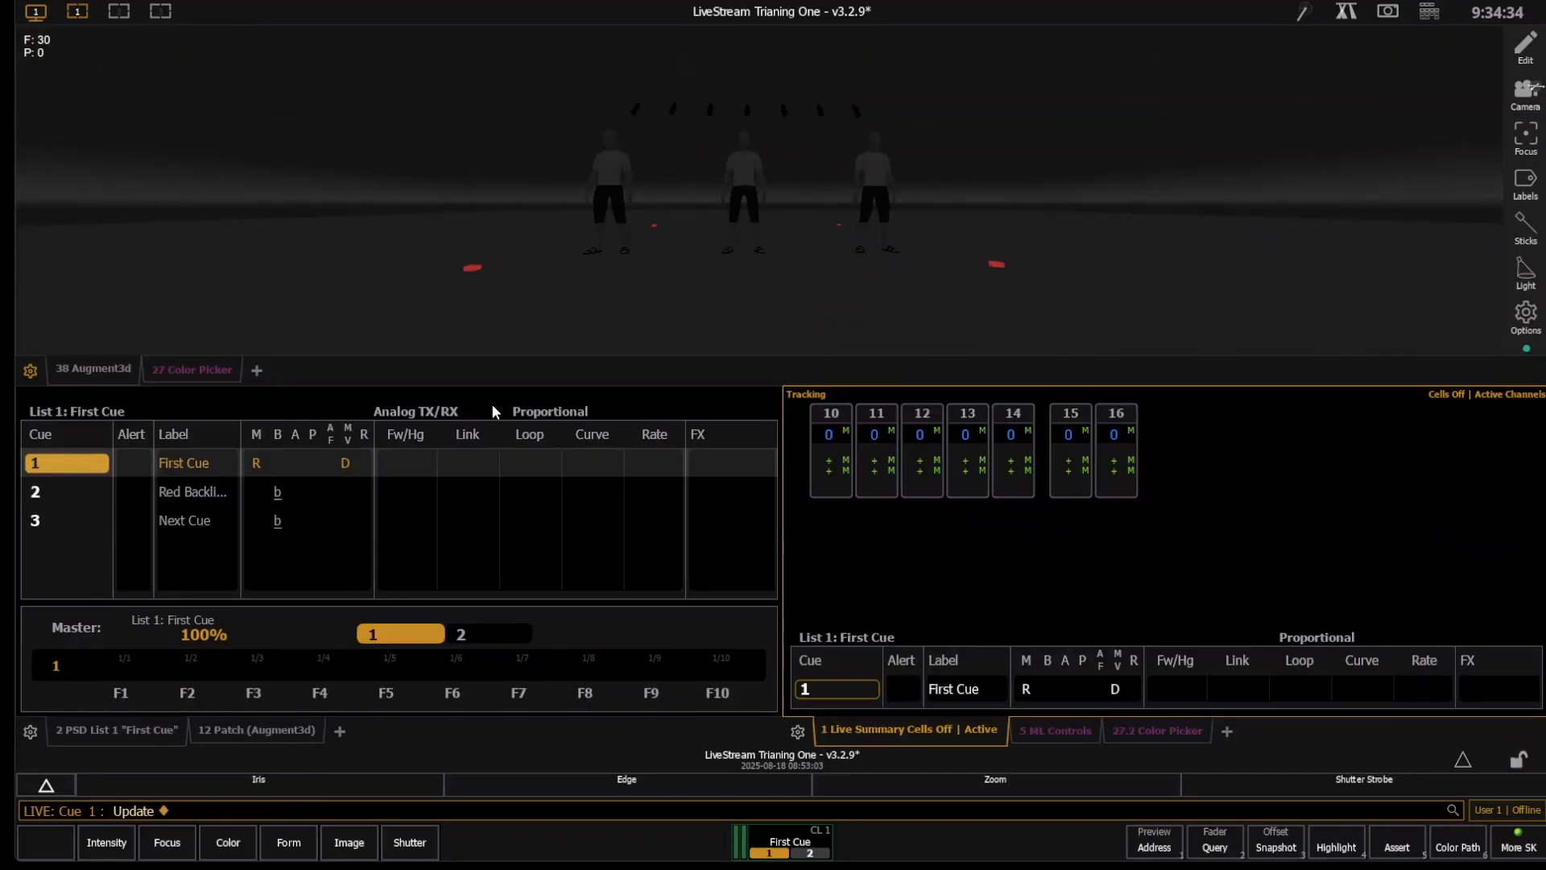
{"action": "key", "text": "ctrl+g"}
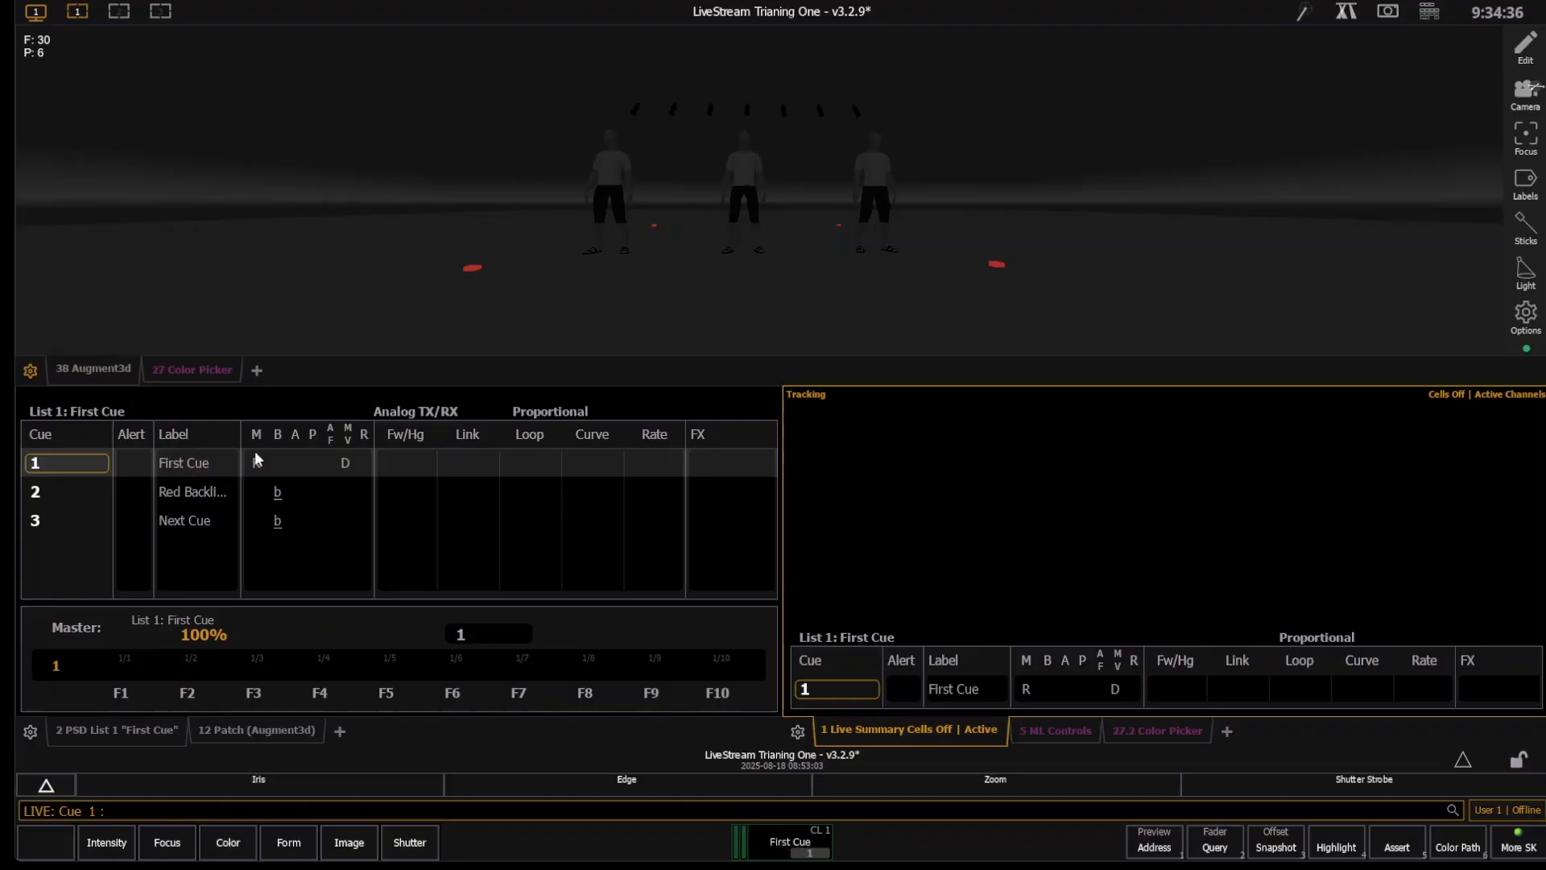
{"action": "key", "text": "ctrl+space"}
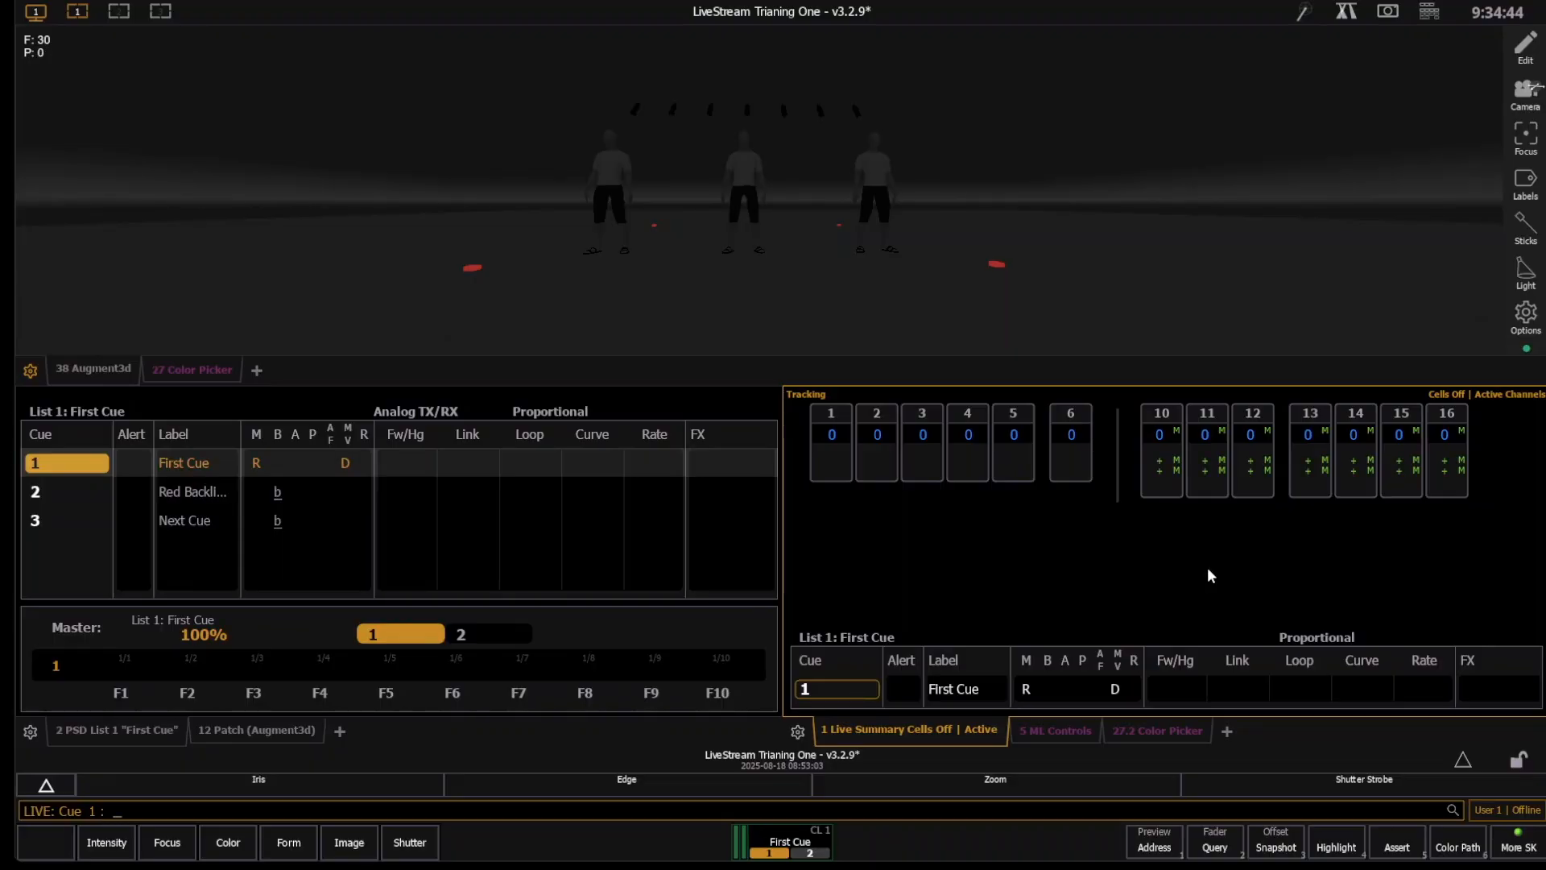
- Toggle the Mark off channels 10 through 16 in cue 1, and update the cue
{"action": "type", "text": "10t16"}
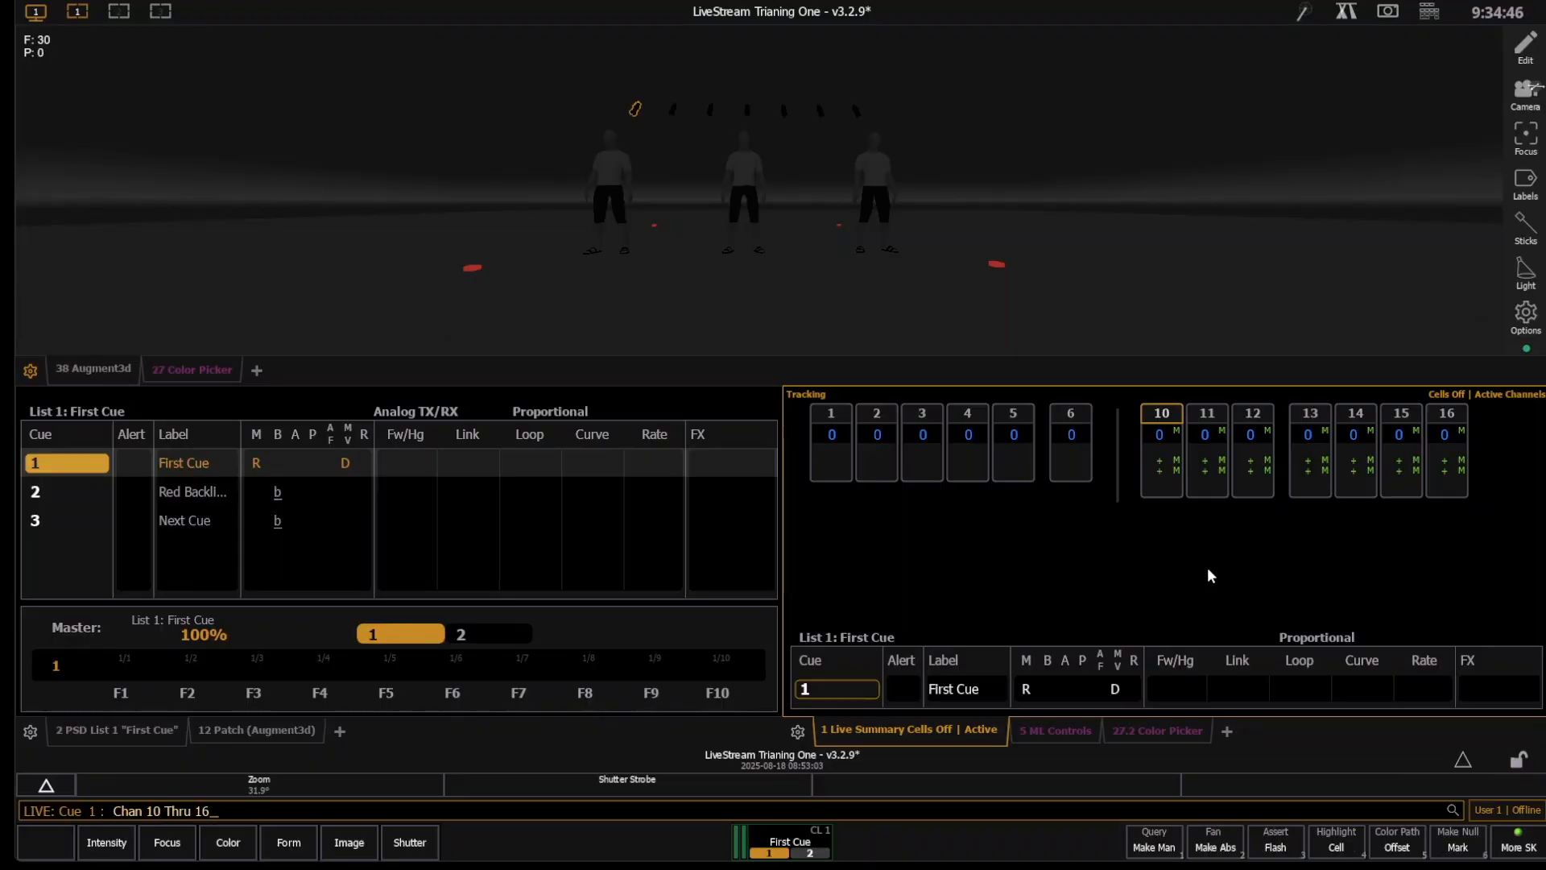
{"action": "key", "text": "ctrl+k"}
{"action": "key", "text": "Return"}
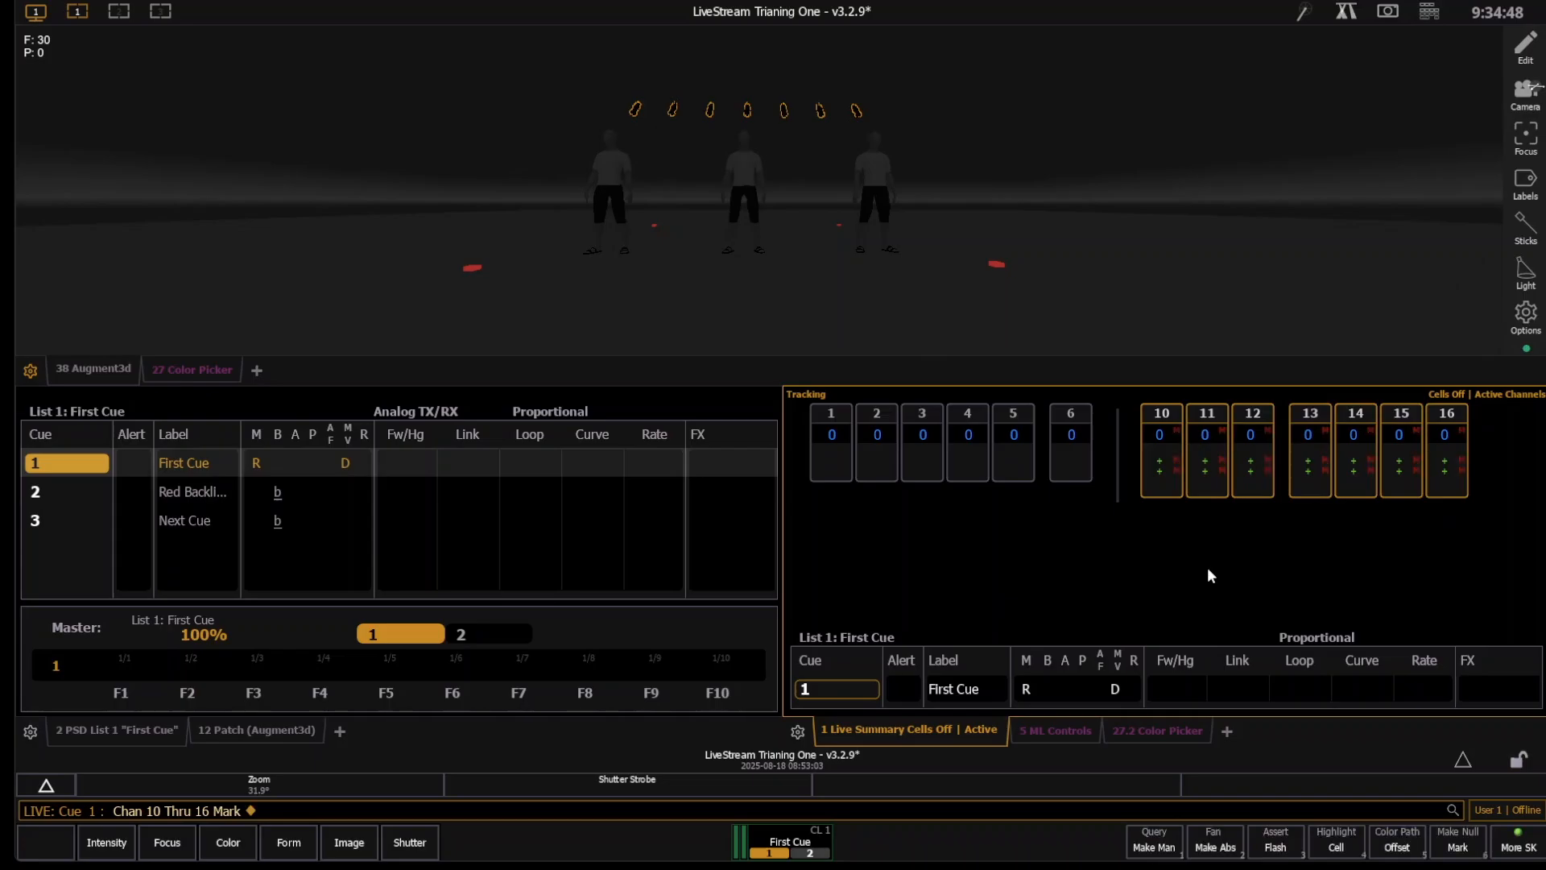
{"action": "key", "text": "u"}
{"action": "key", "text": "Return"}
- Go to cue out, and play cues 1 and 2 in sequence
{"action": "key", "text": "ctrl+F11"}
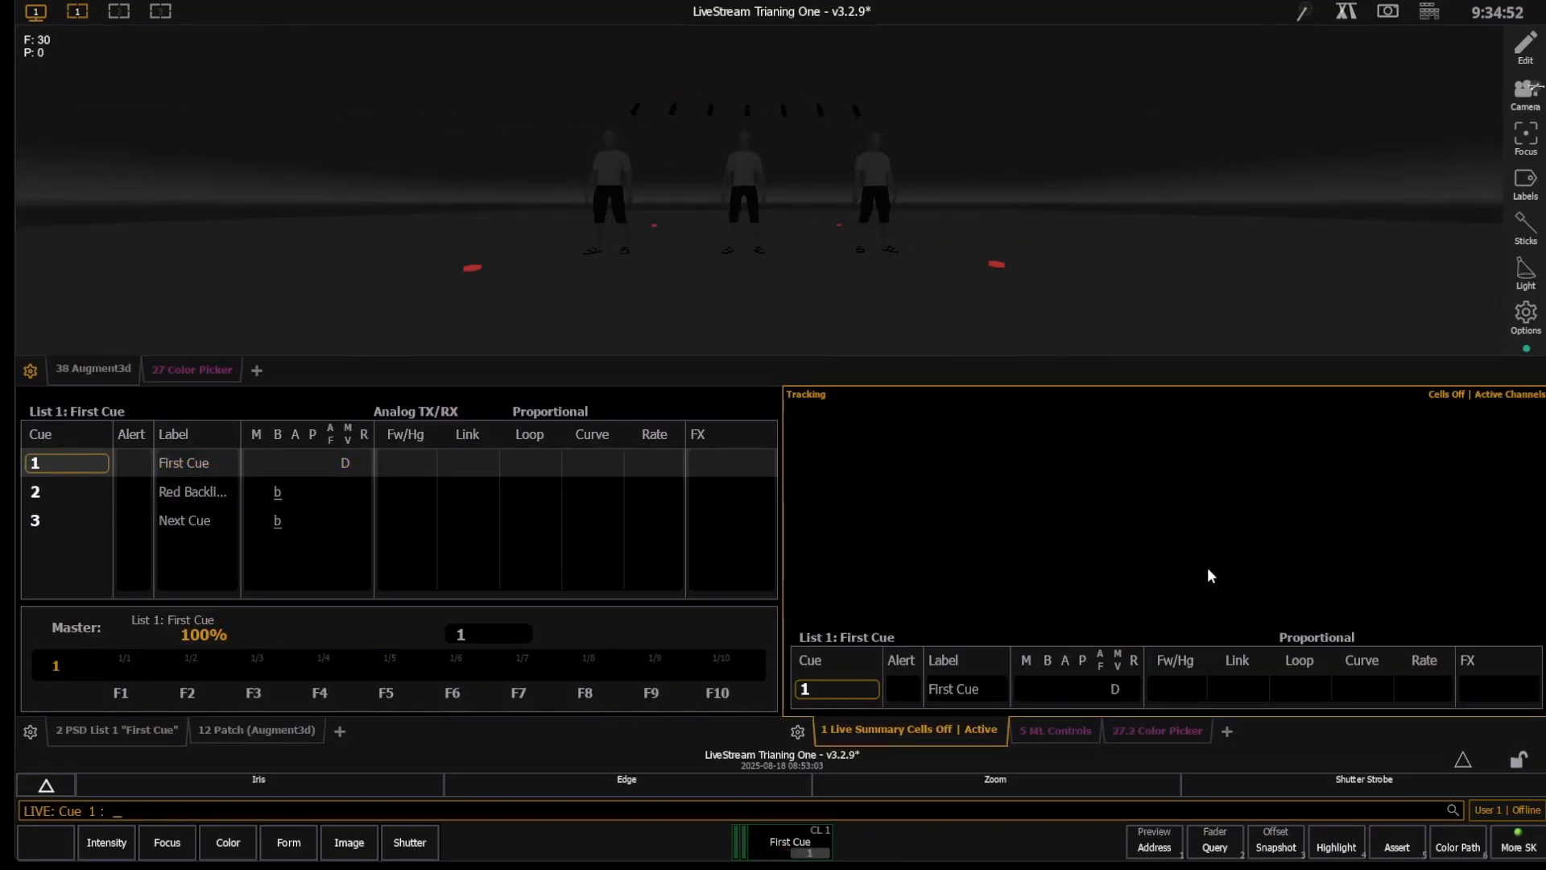
{"action": "key", "text": "ctrl+space"}
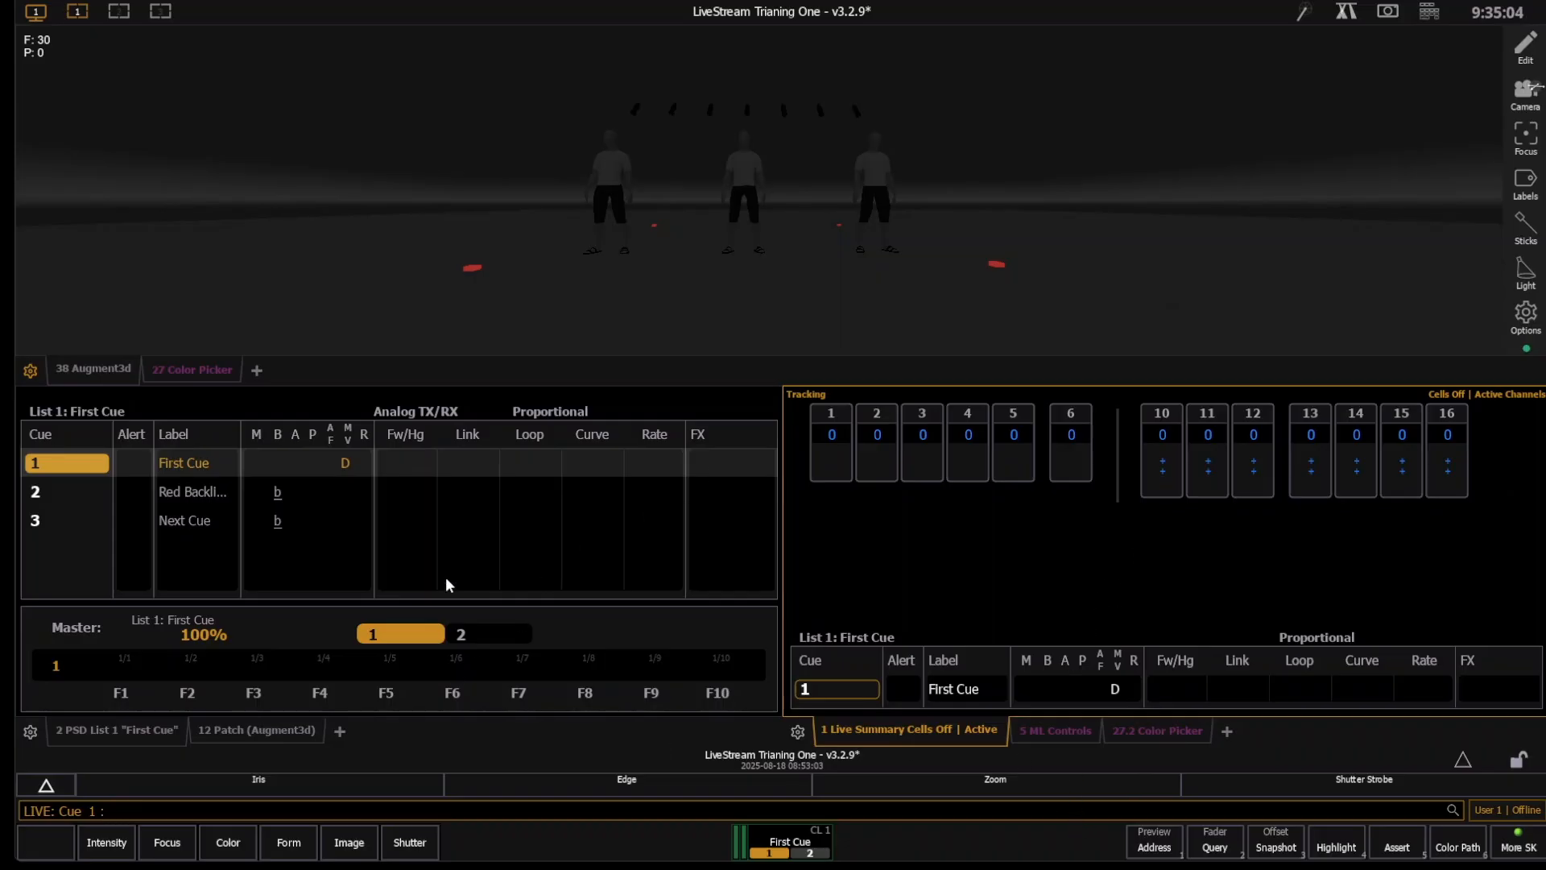
{"action": "key", "text": "ctrl+space"}
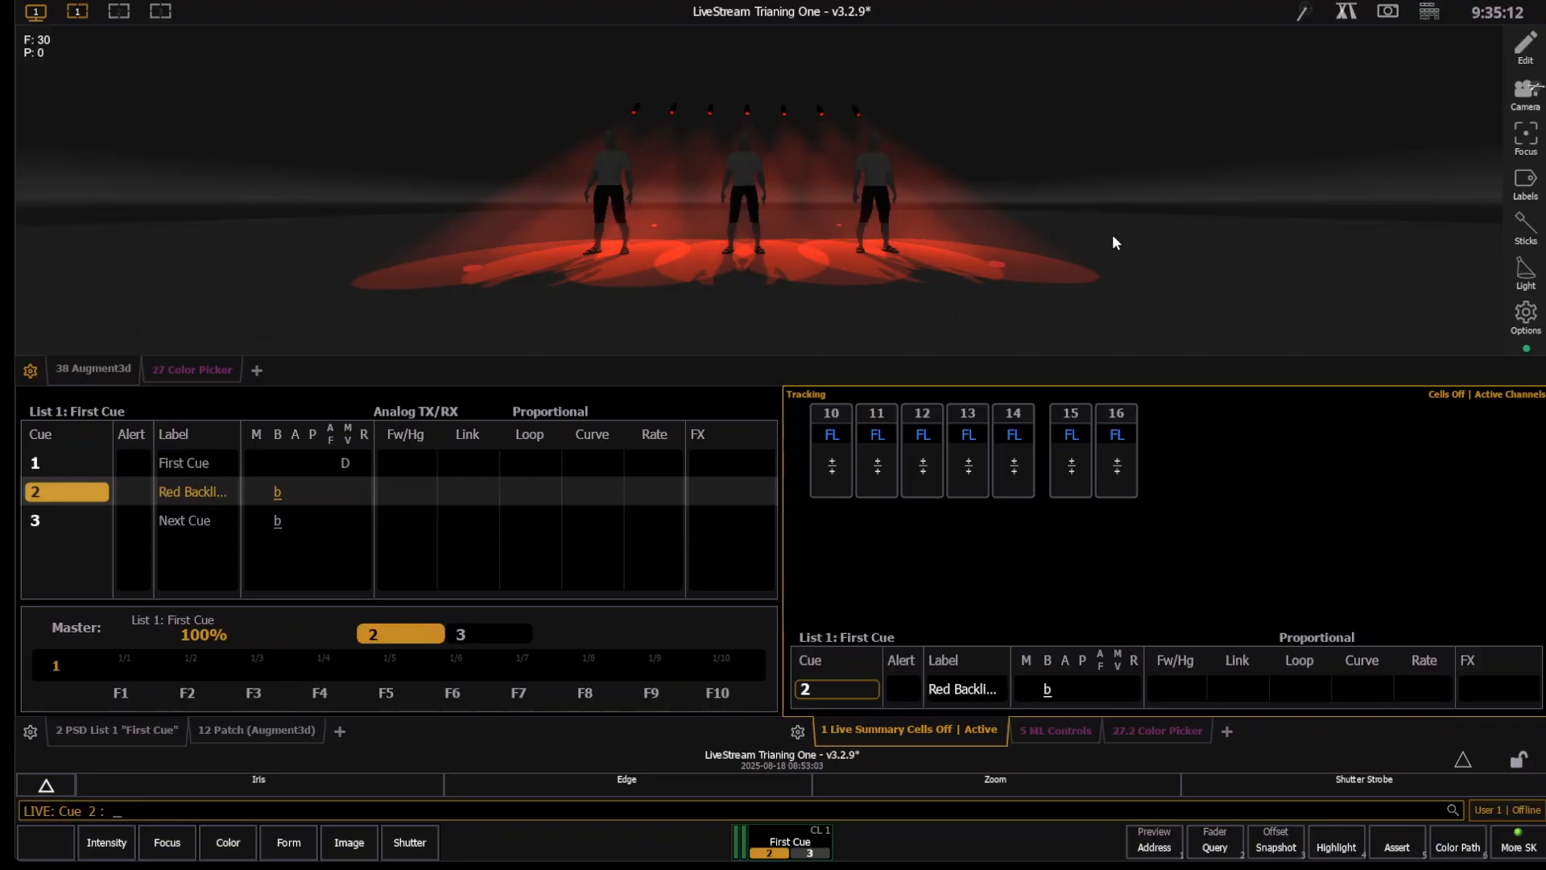
- Switch the live channel display from the summary of active channels to the table view showing individual color and zoom values
{"action": "key", "text": "F3"}
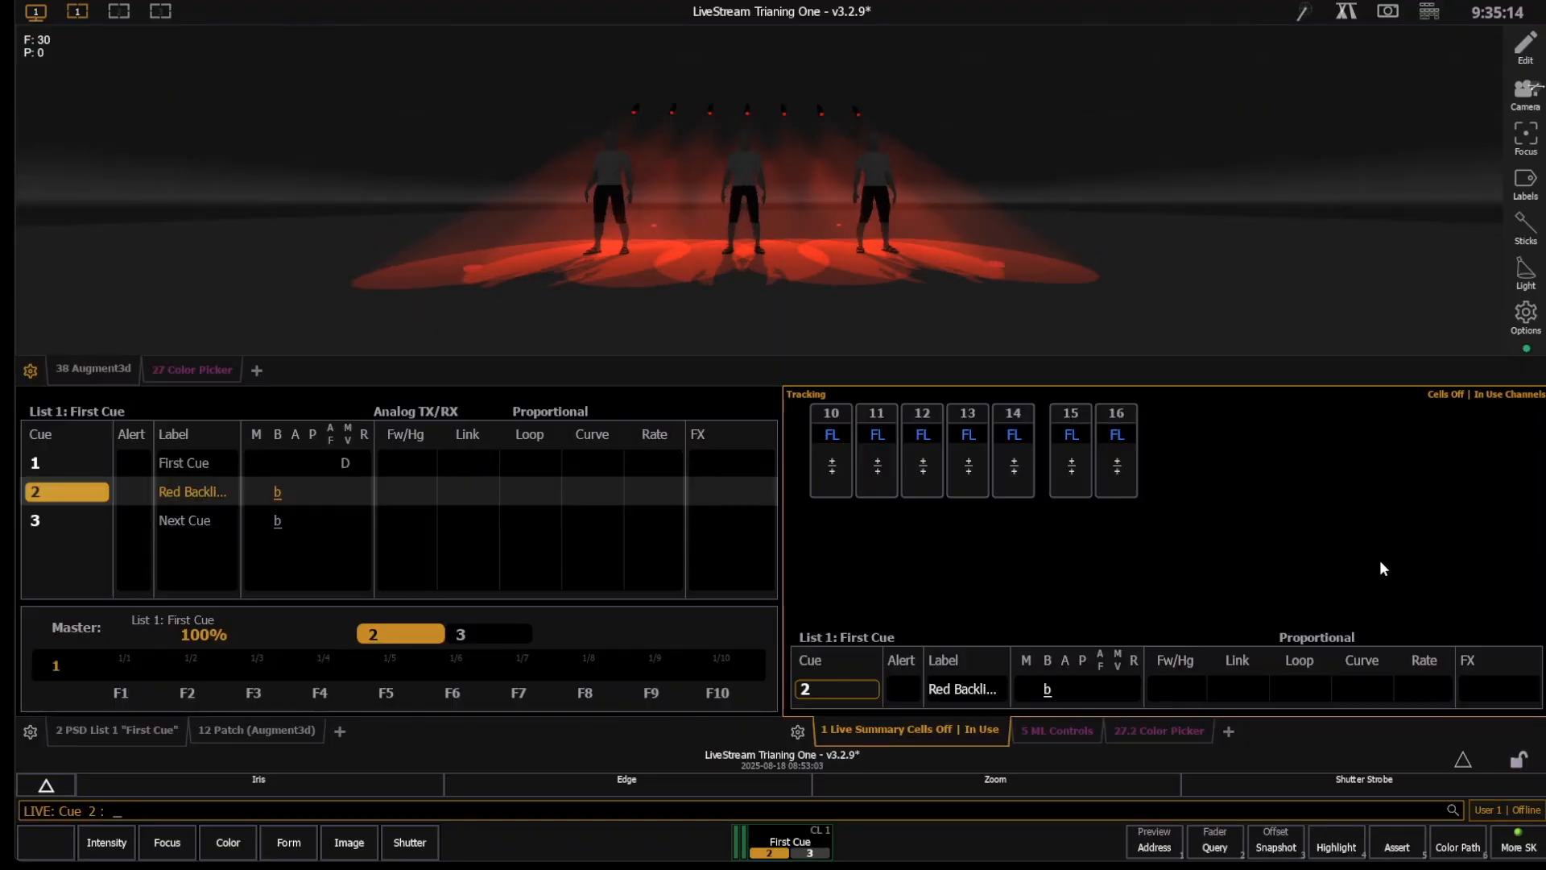
{"action": "key", "text": "F3"}
{"action": "key", "text": "F4"}
{"action": "key", "text": "F3"}
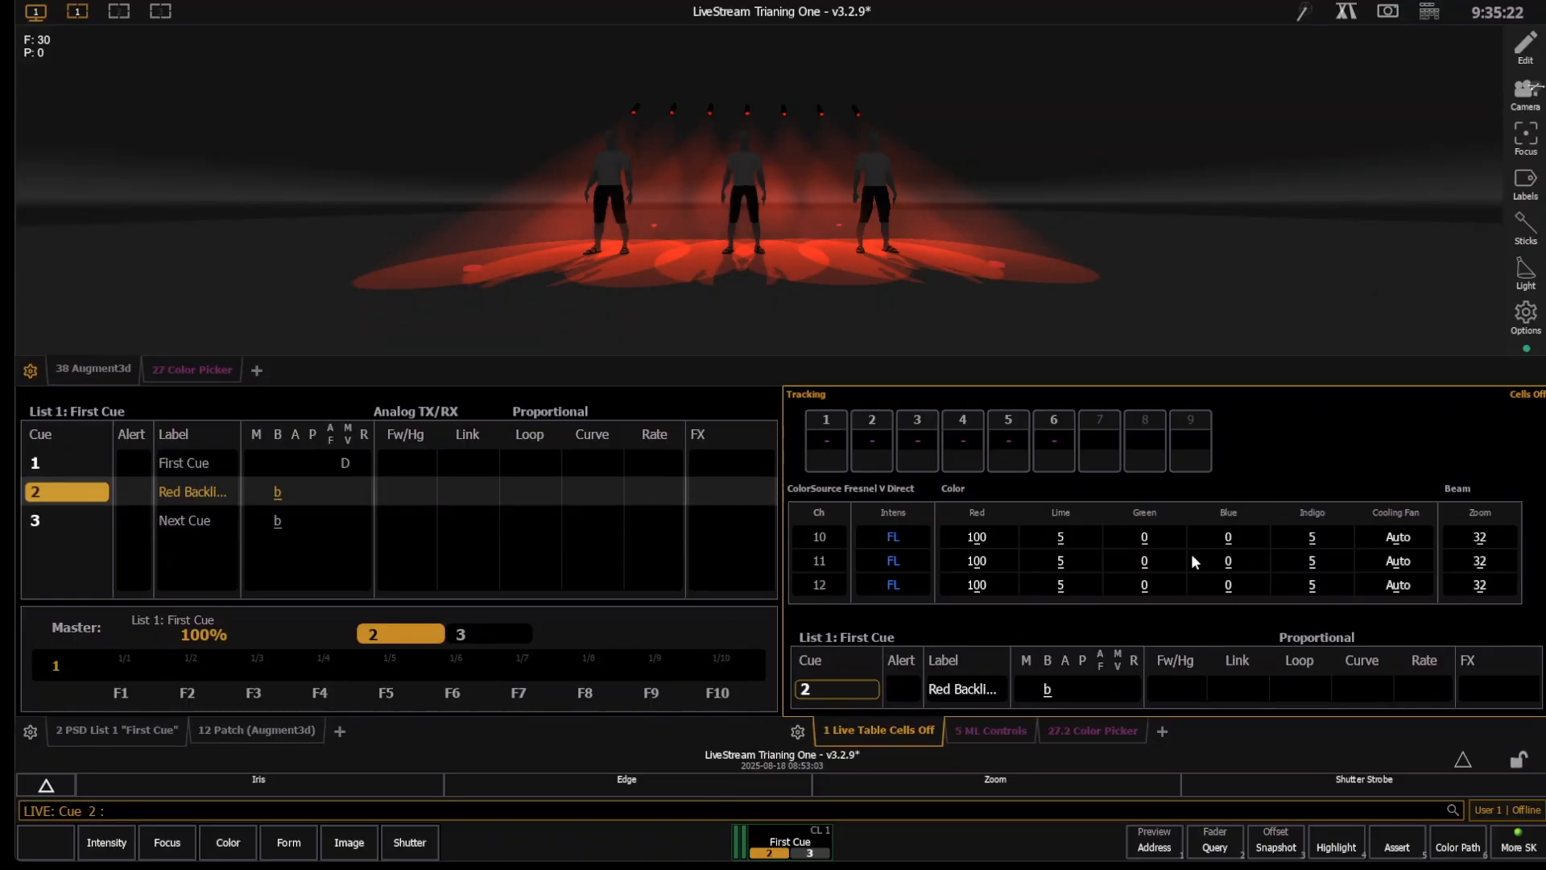
- Go back to cue out, and play cues 1 and 2 to check the color and zoom values in the live table
{"action": "key", "text": "ctrl+F11"}
{"action": "key", "text": "ctrl+F11"}
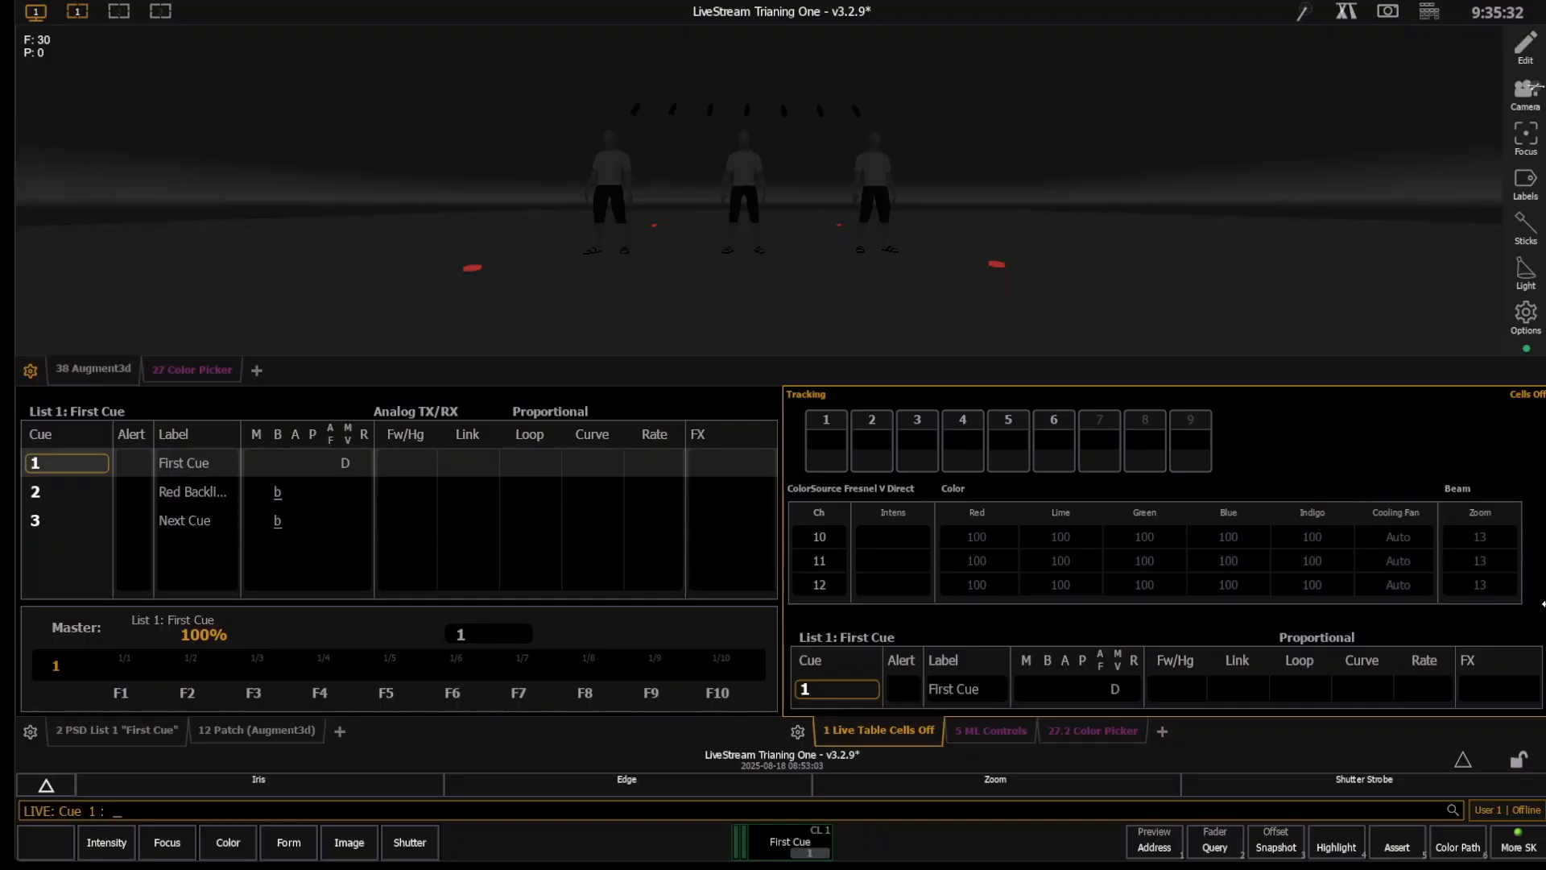
{"action": "left_click", "coordinate": [623, 396]}
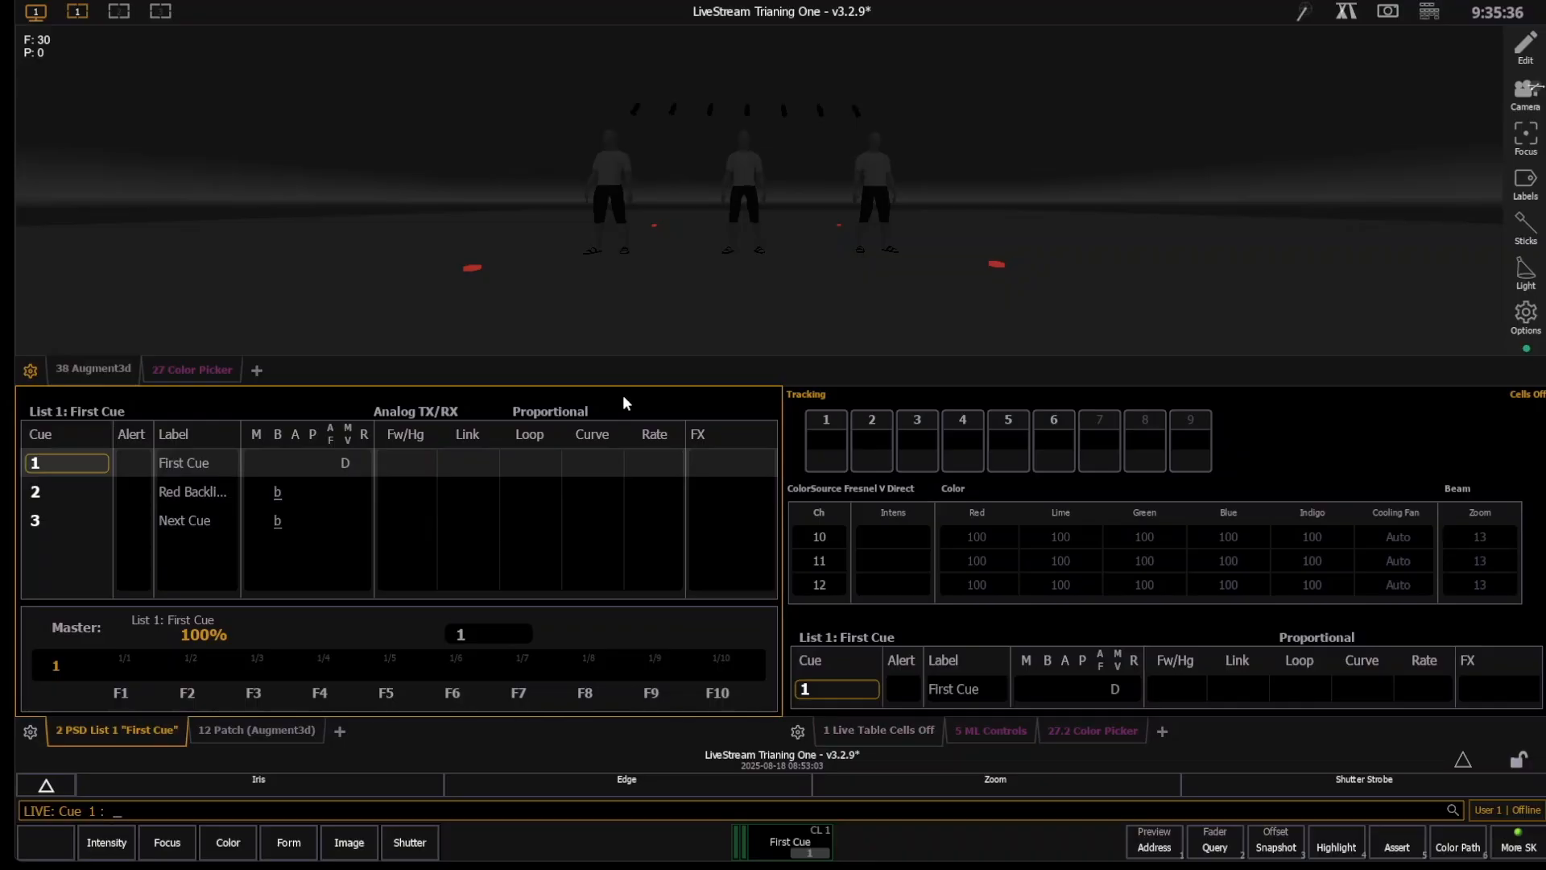
{"action": "key", "text": "ctrl+space"}
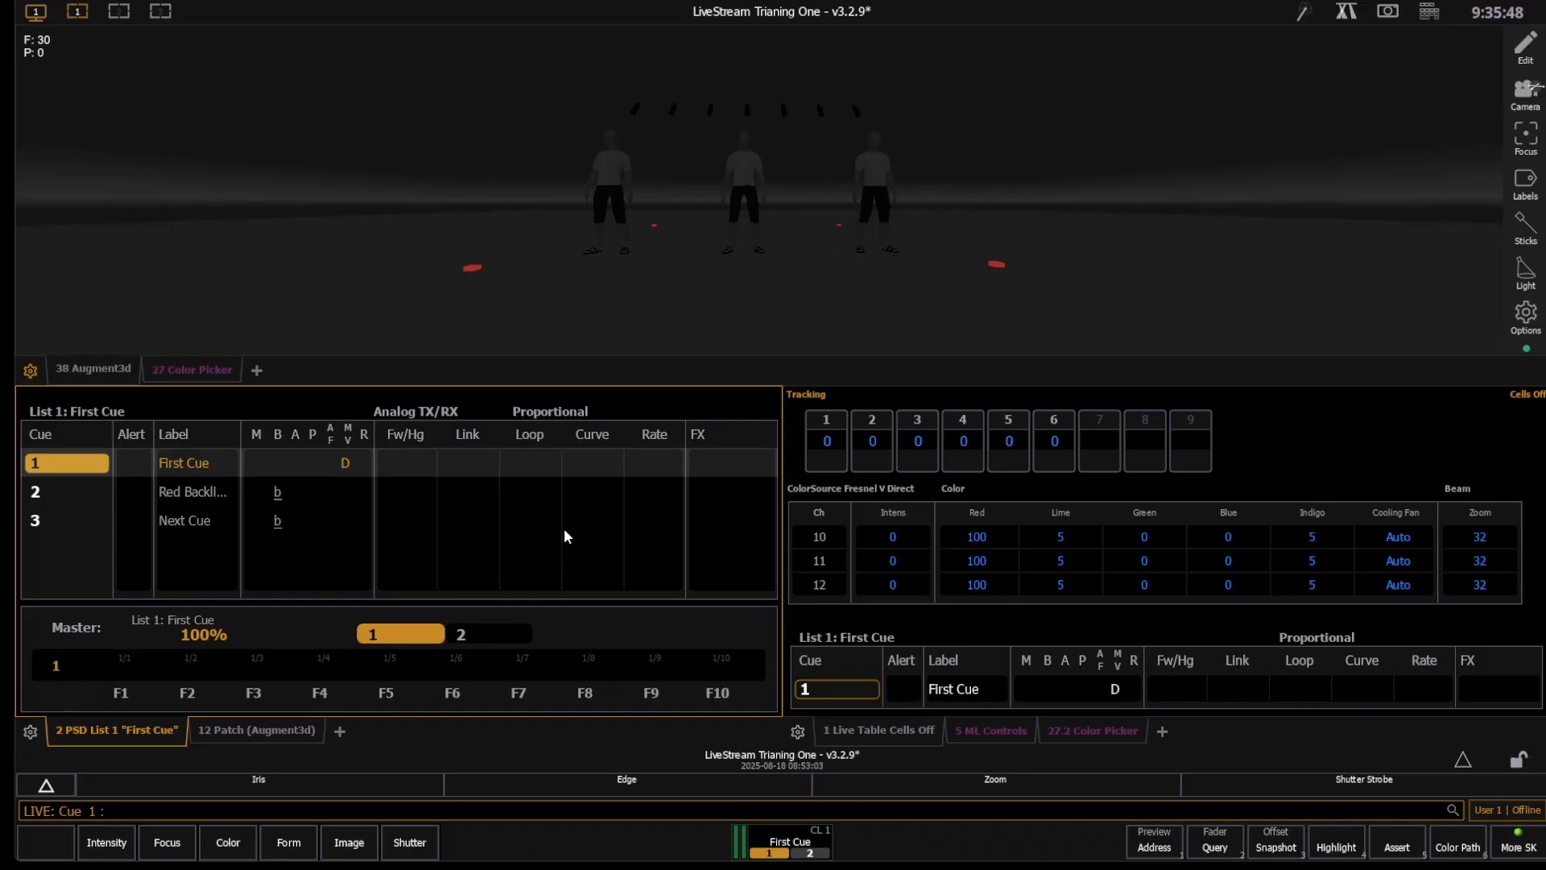
{"action": "key", "text": "space"}
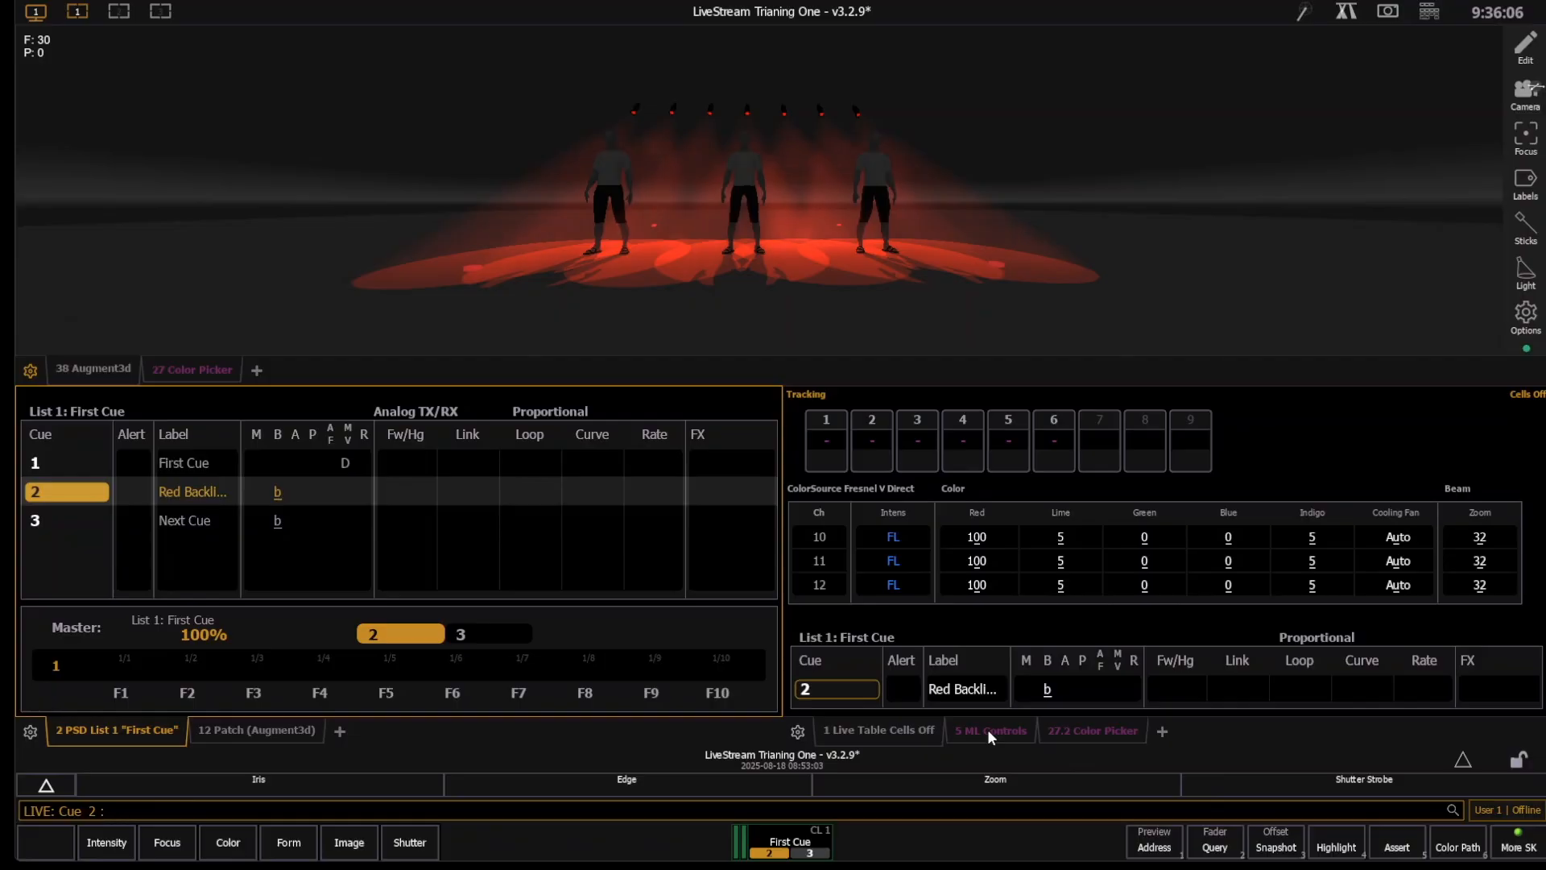
- Change channels 10 through 16 to a saturated green in the color picker, and update cue 2
{"action": "type", "text": "10t16"}
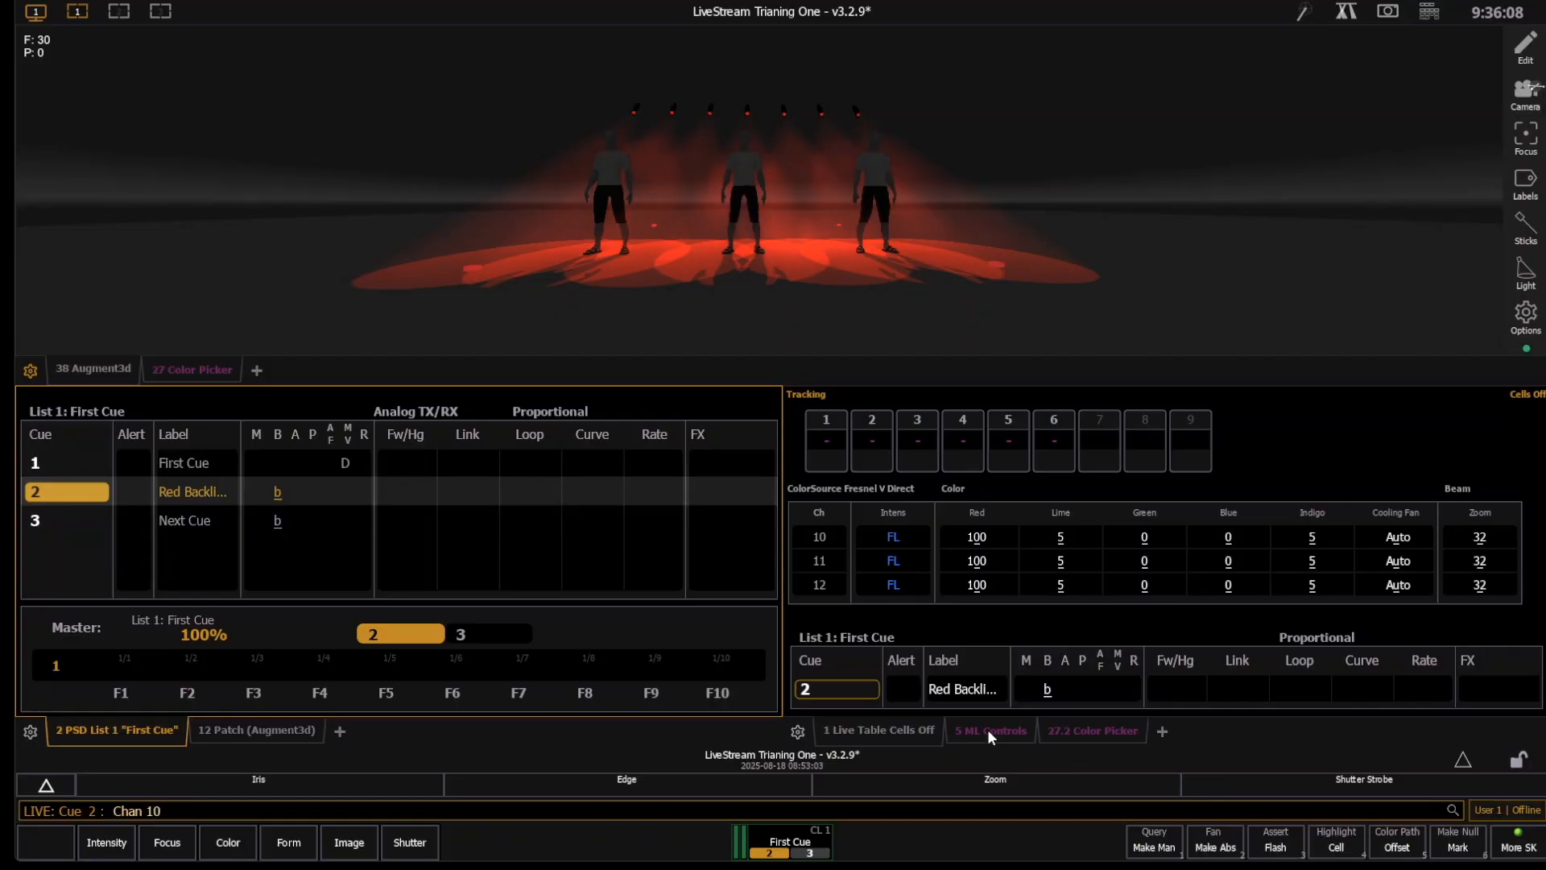
{"action": "key", "text": "Return"}
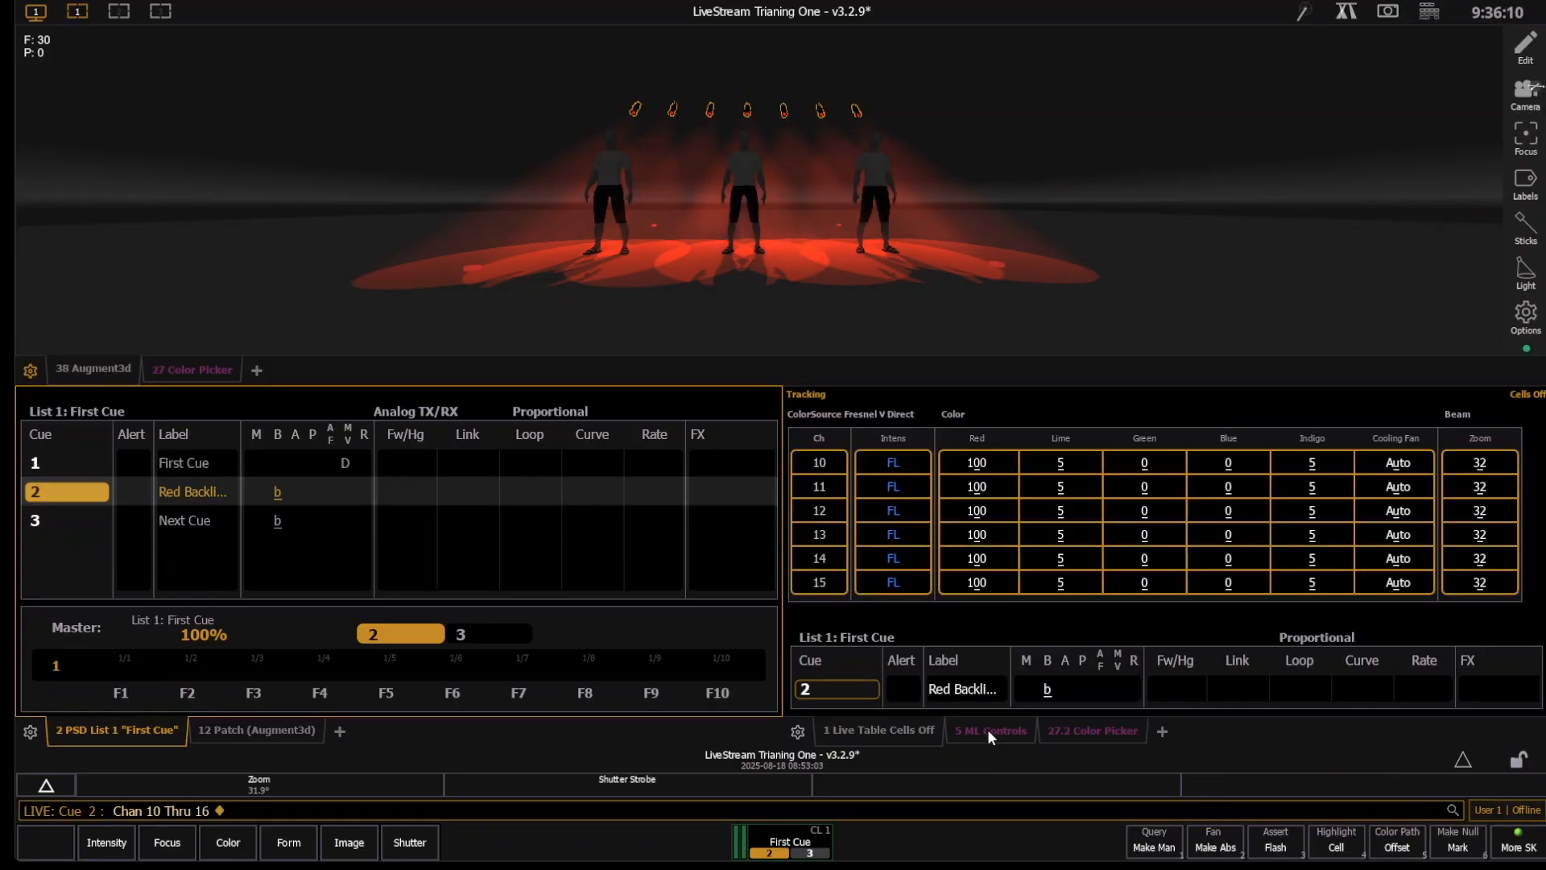
{"action": "left_click", "coordinate": [1070, 736]}
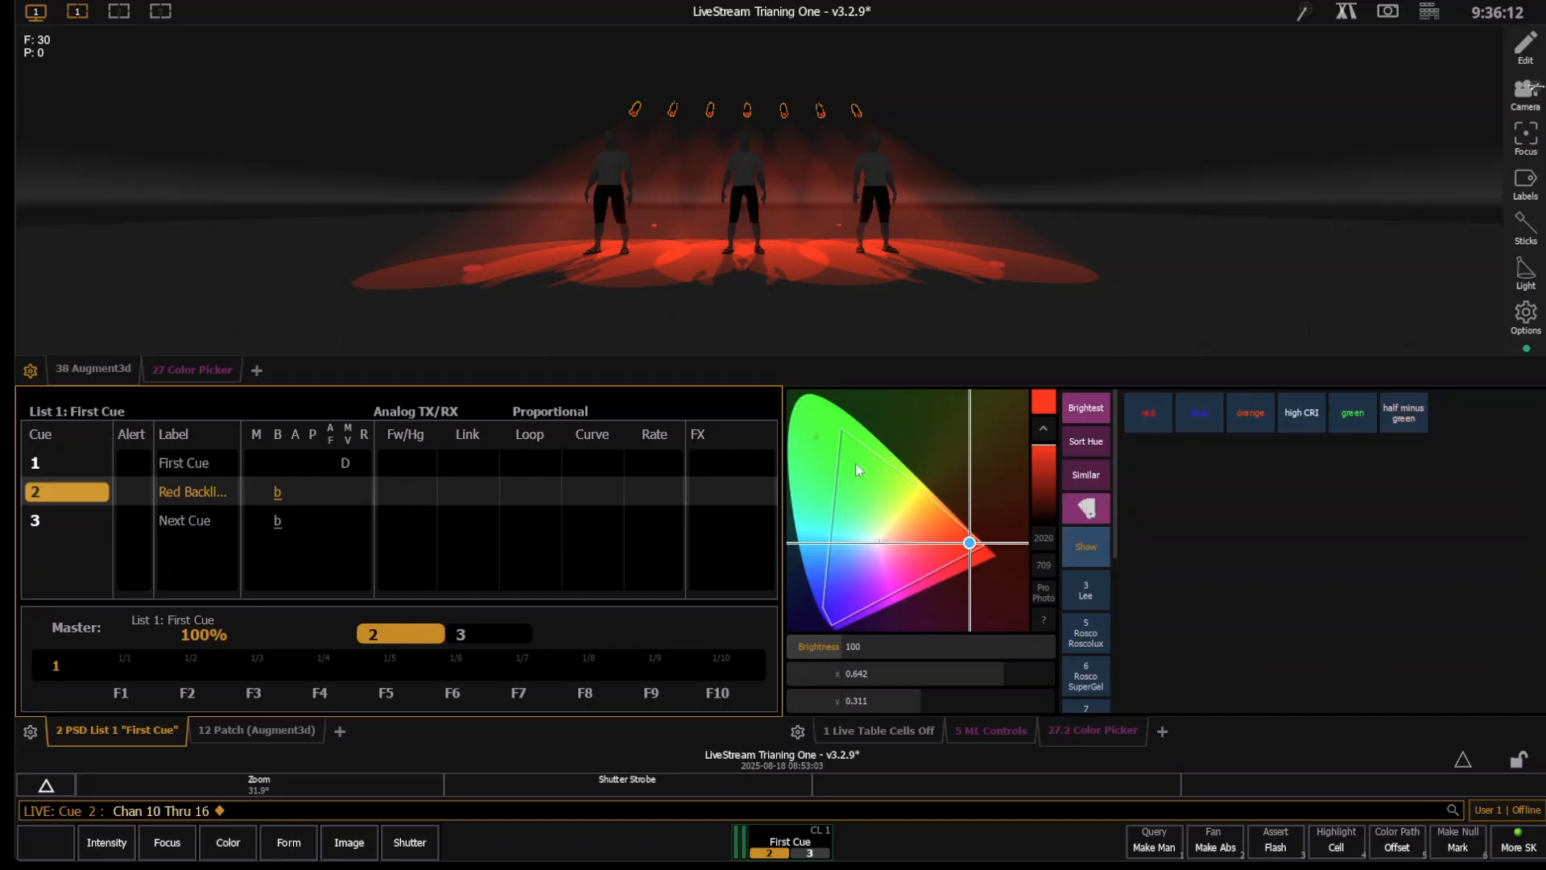
{"action": "left_click", "coordinate": [843, 439]}
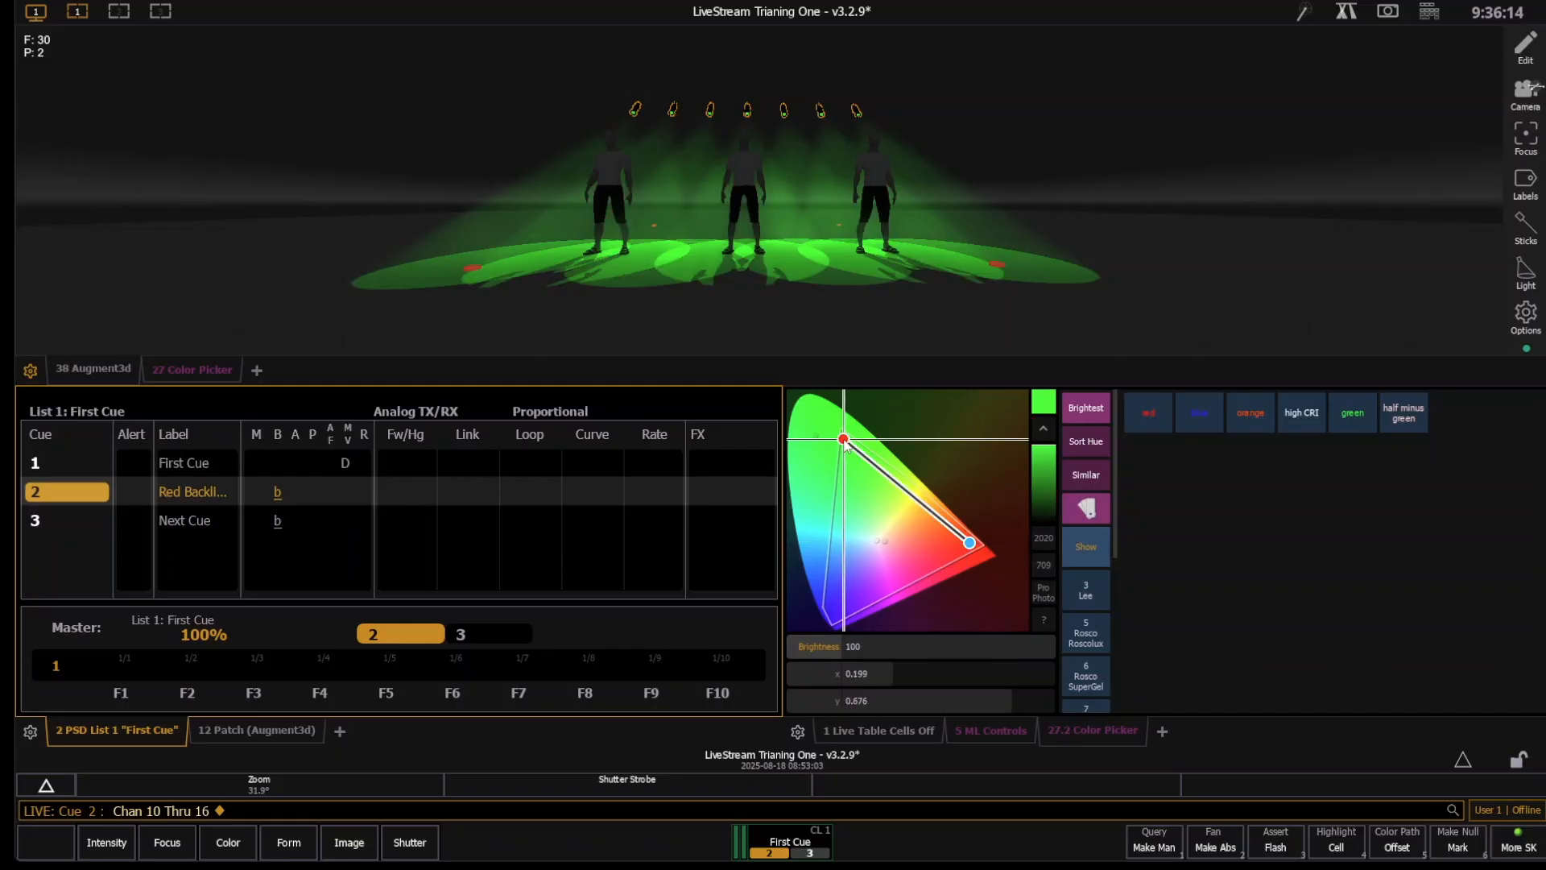
{"action": "key", "text": "u"}
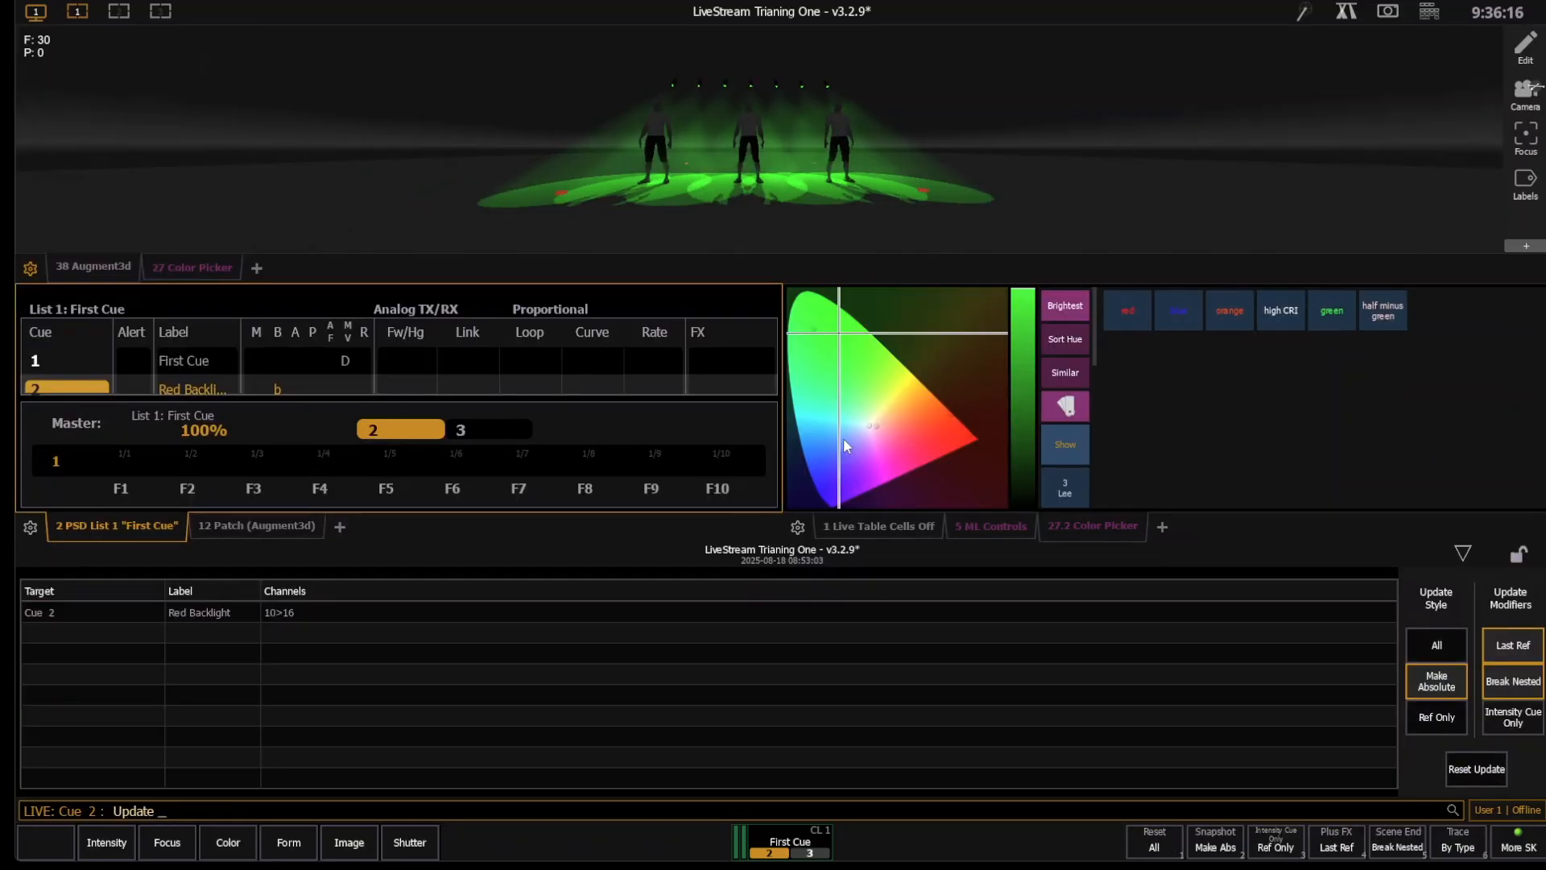
{"action": "key", "text": "Return"}
- Go back to cue out, return to the live table, and play cues 1 and 2 to compare their color values
{"action": "key", "text": "ctrl+shift+space"}
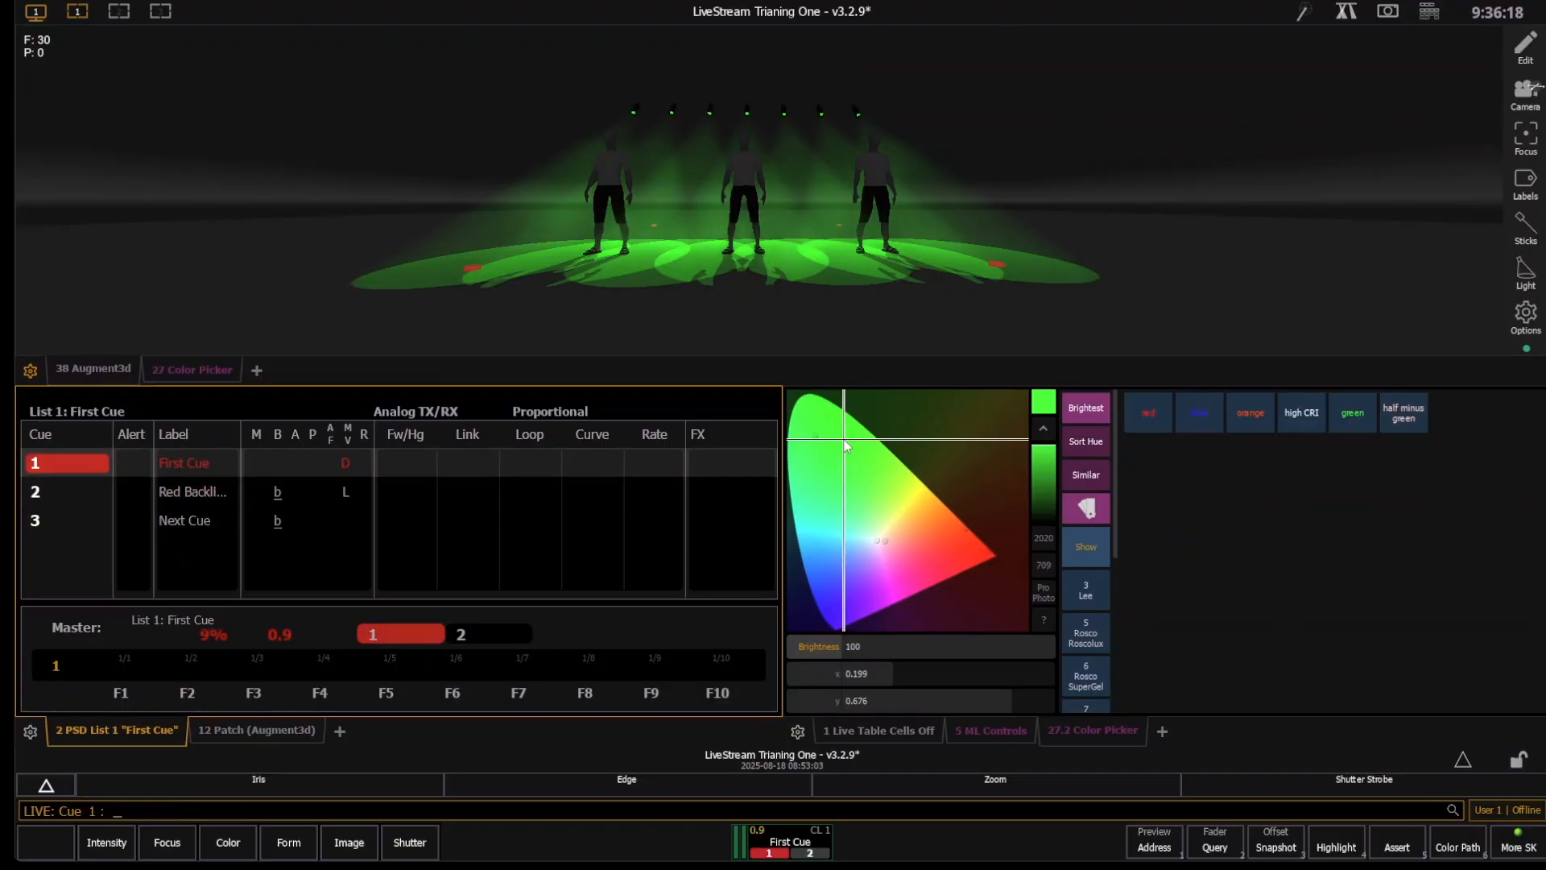
{"action": "key", "text": "ctrl+shift+space"}
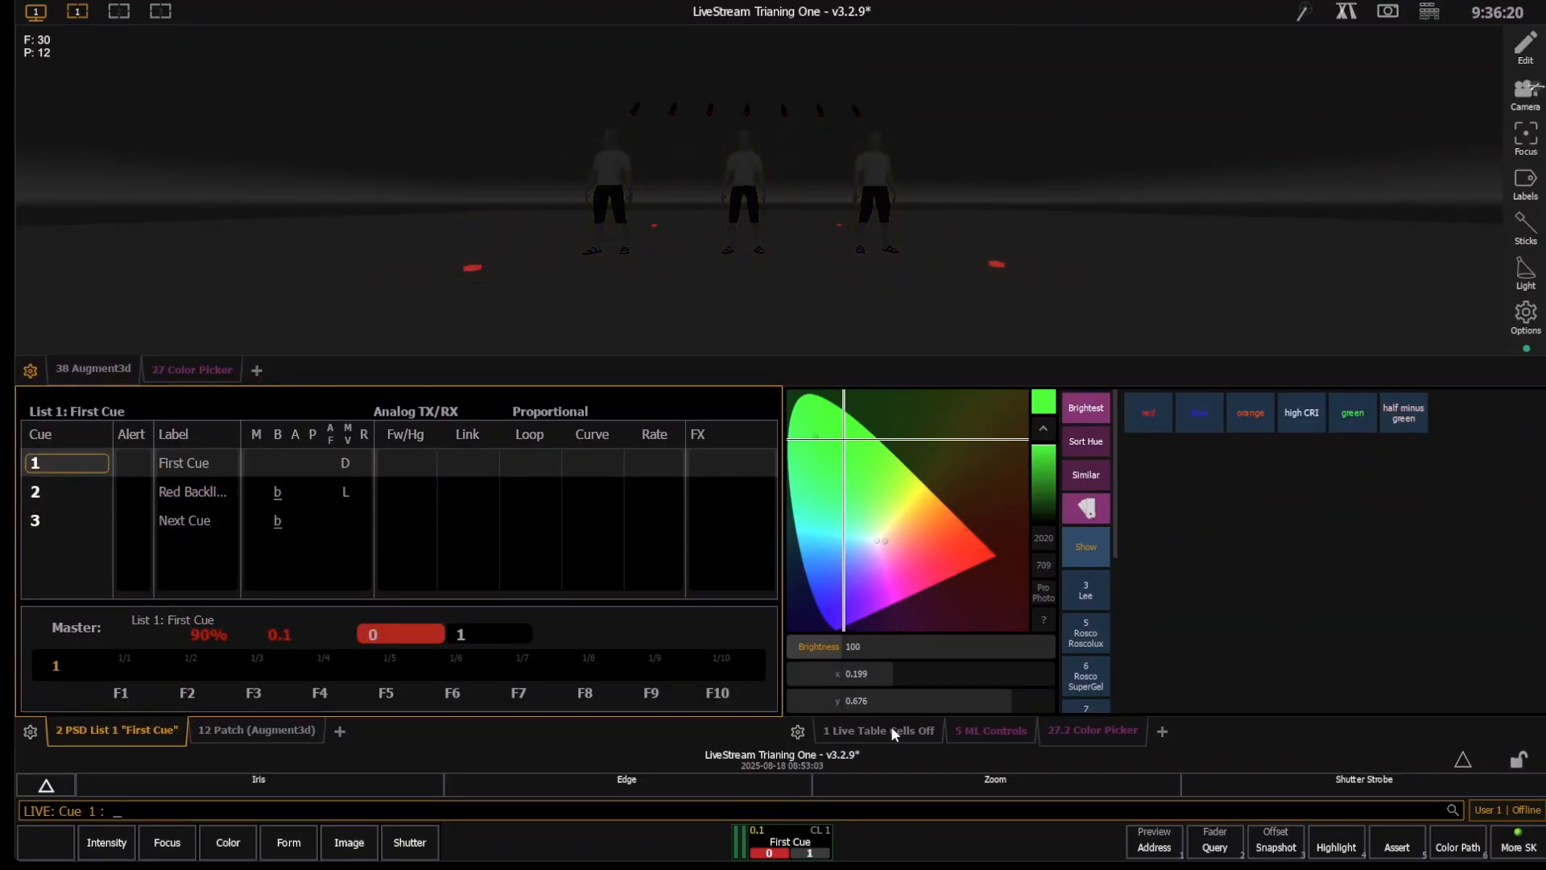
{"action": "left_click", "coordinate": [891, 727]}
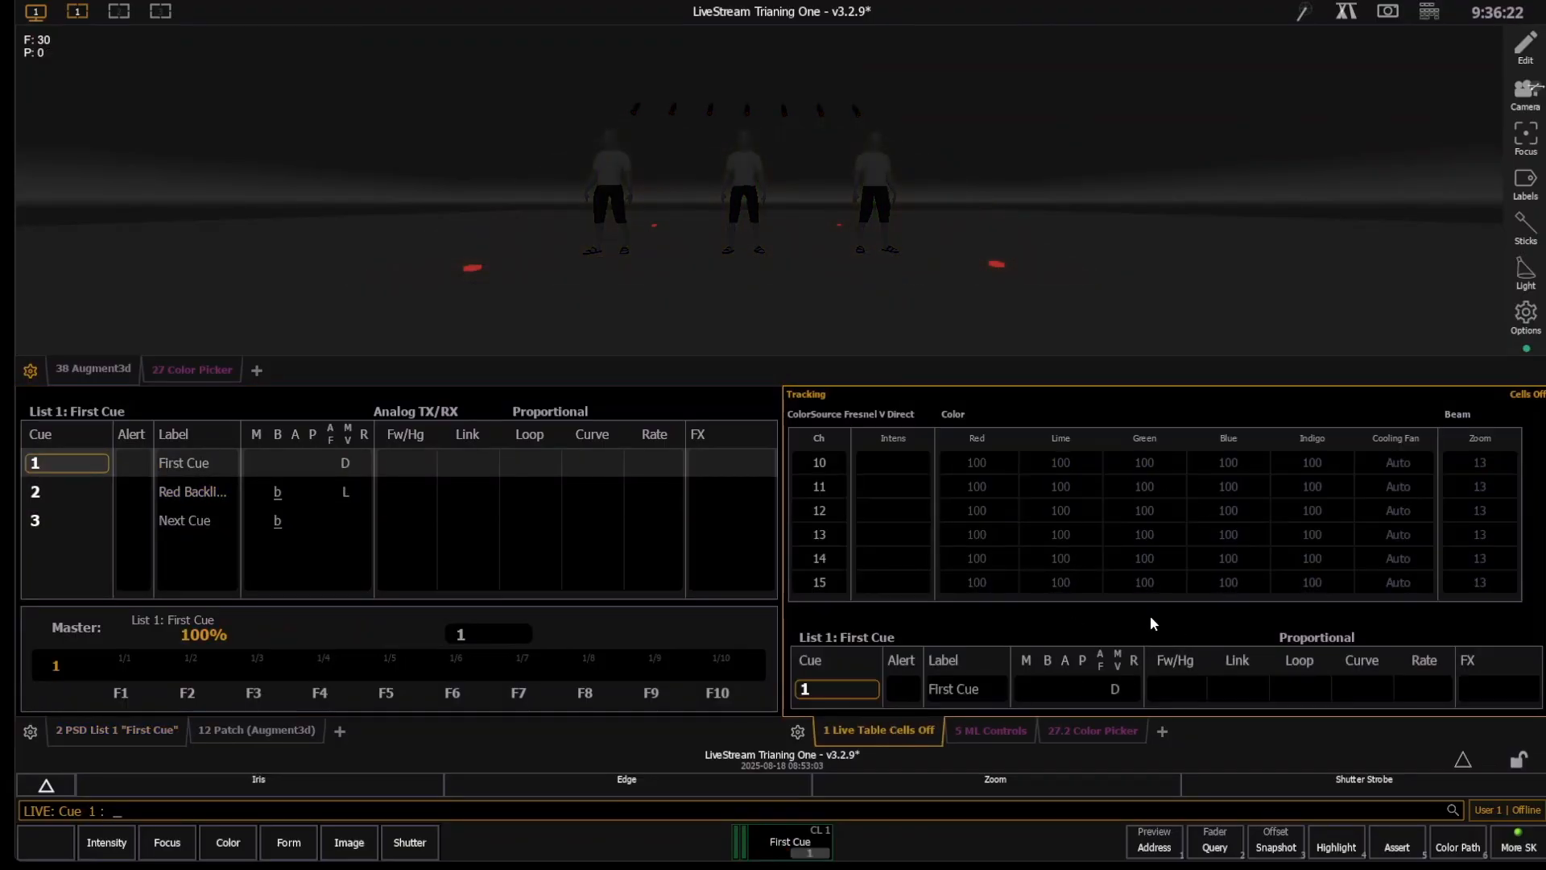
{"action": "key", "text": "ctrl+space"}
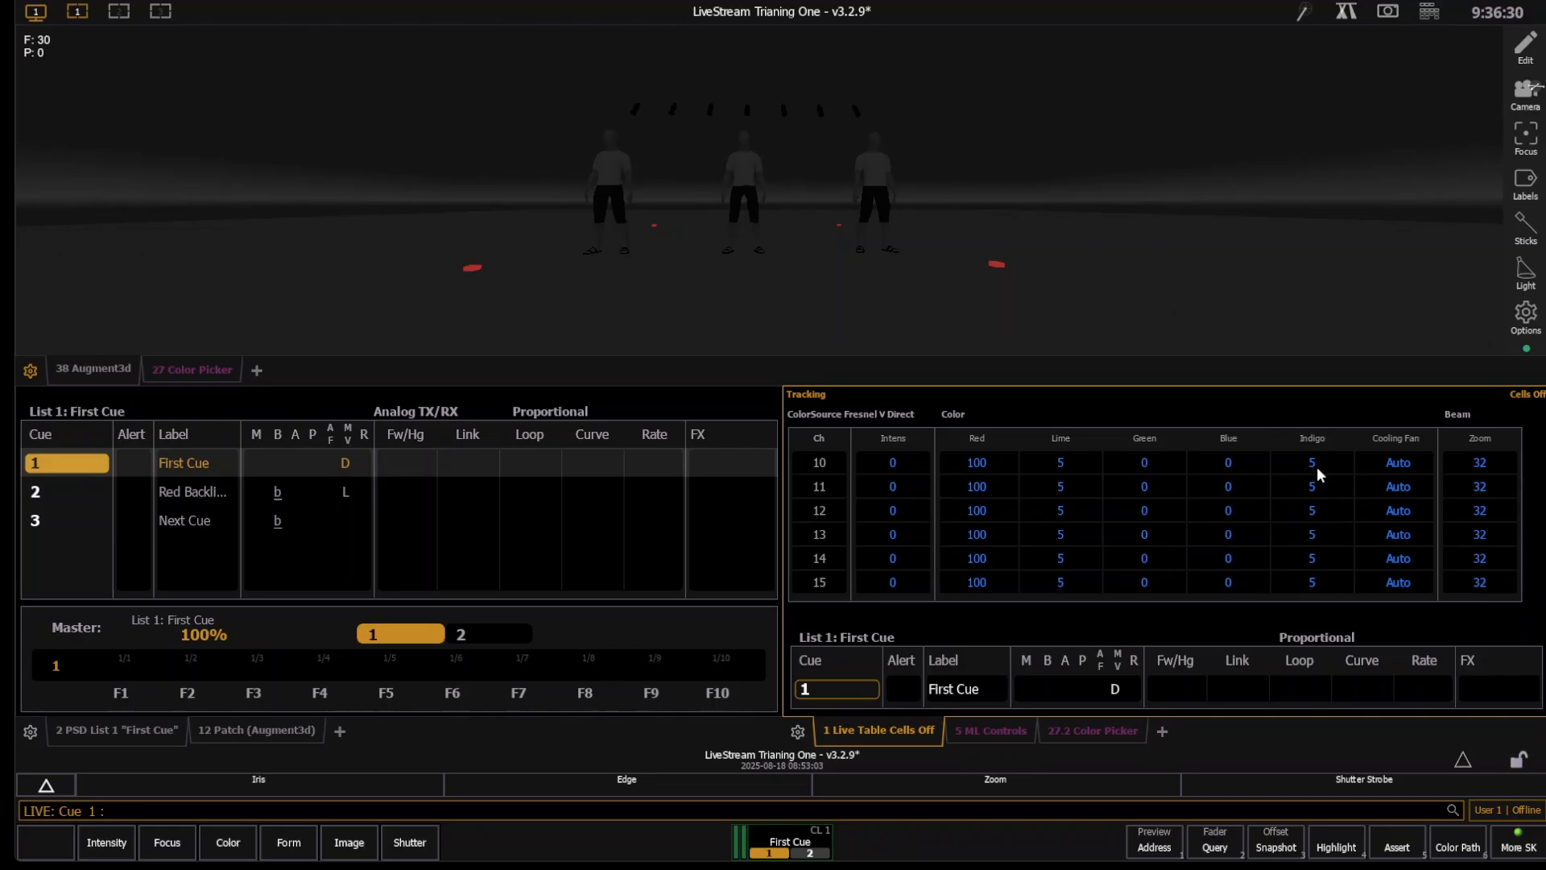
{"action": "key", "text": "ctrl+space"}
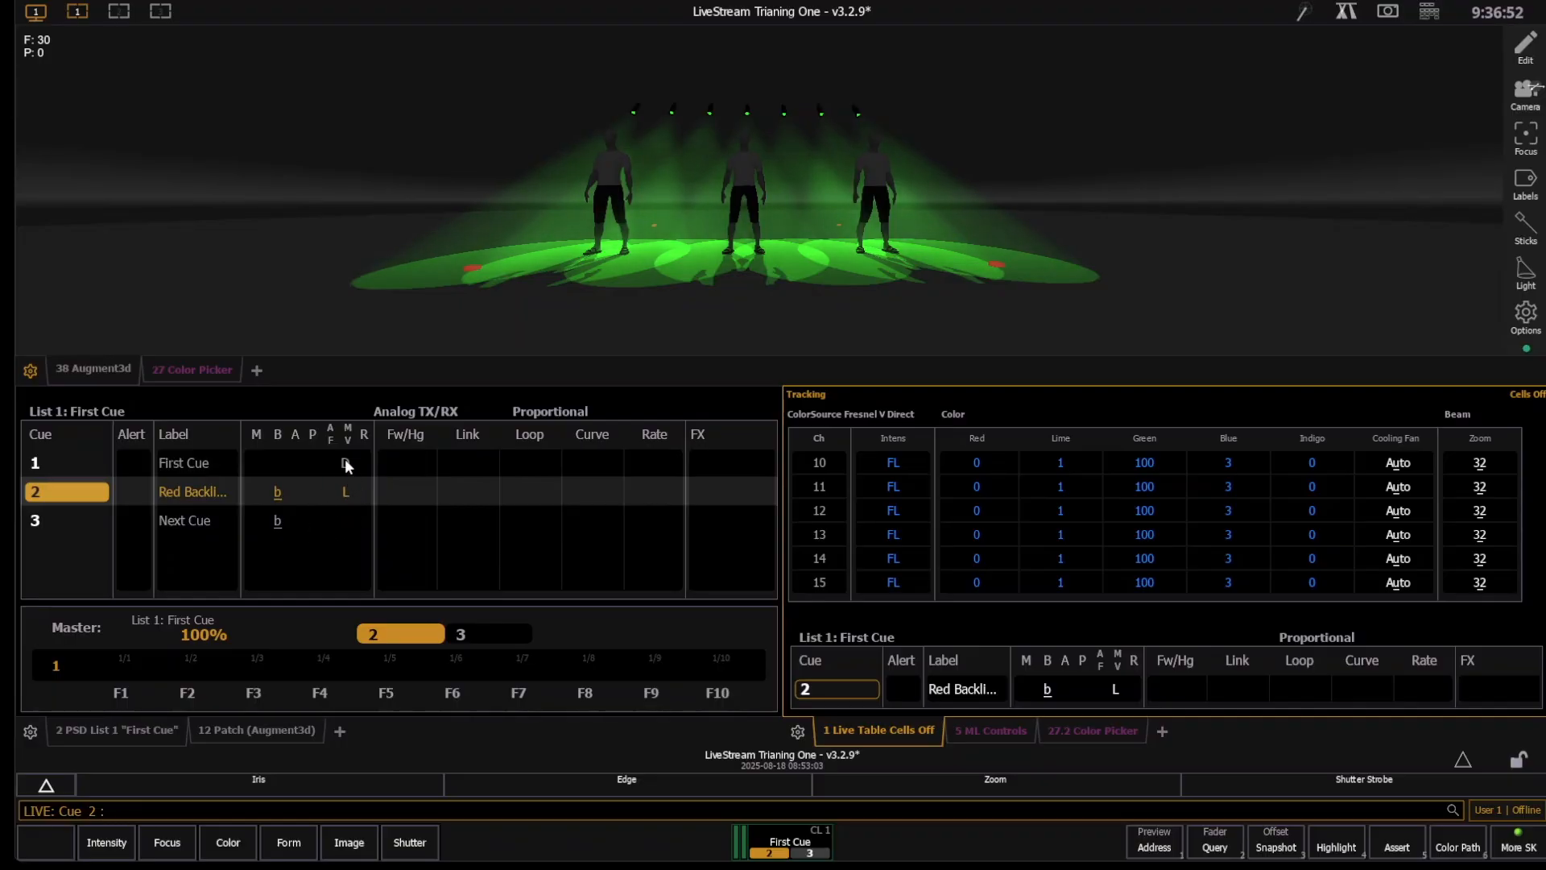
- Return to cue 1, reset channels 10 through 16 to their default values, and update the cue
{"action": "key", "text": "ctrl+space"}
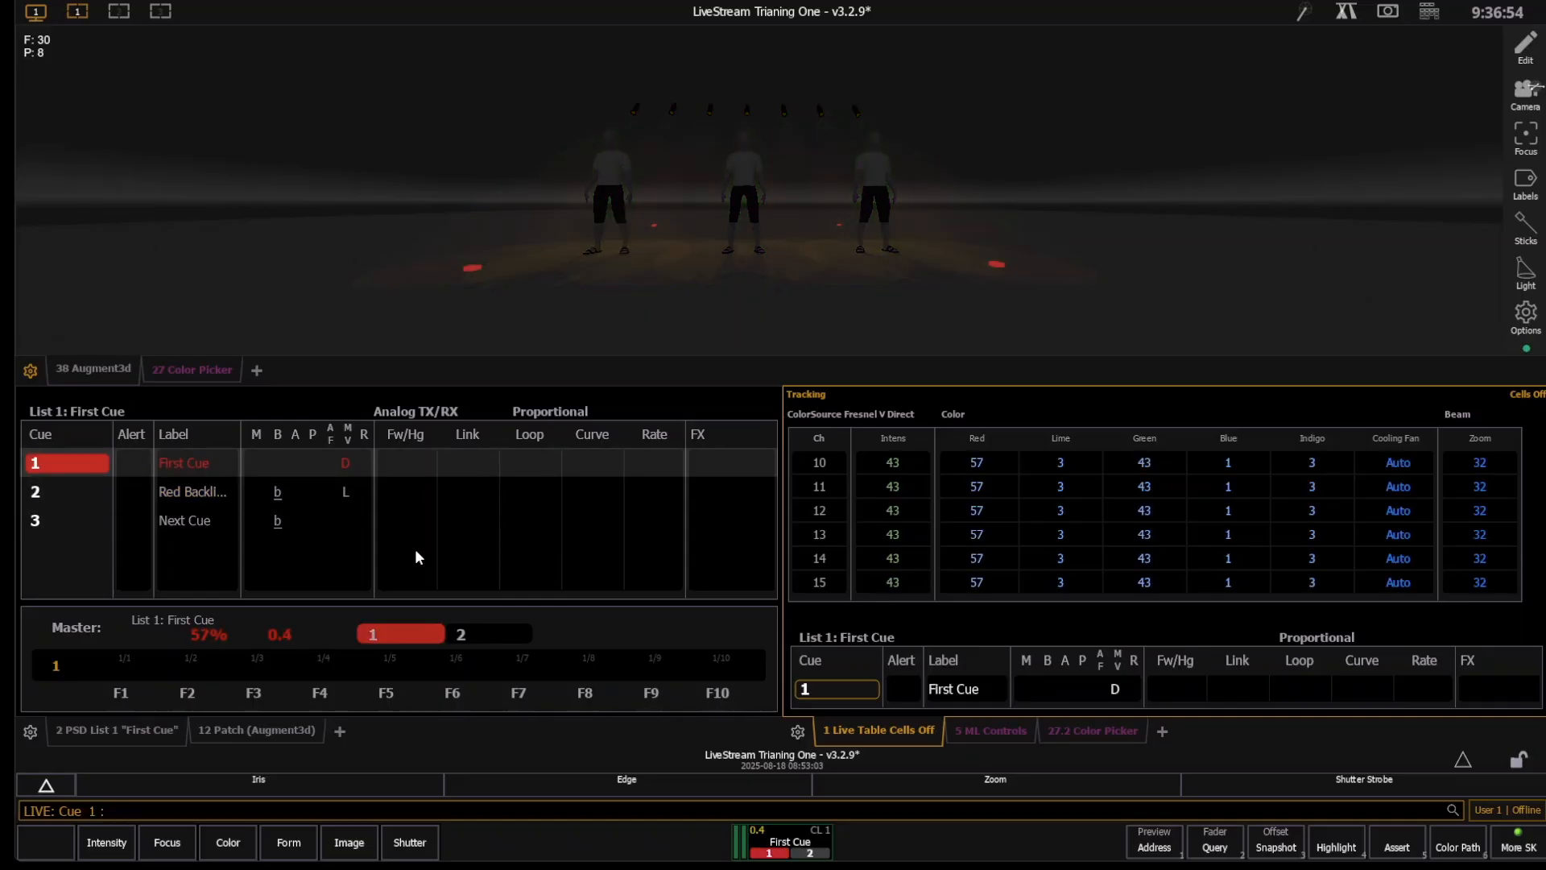
{"action": "type", "text": "10"}
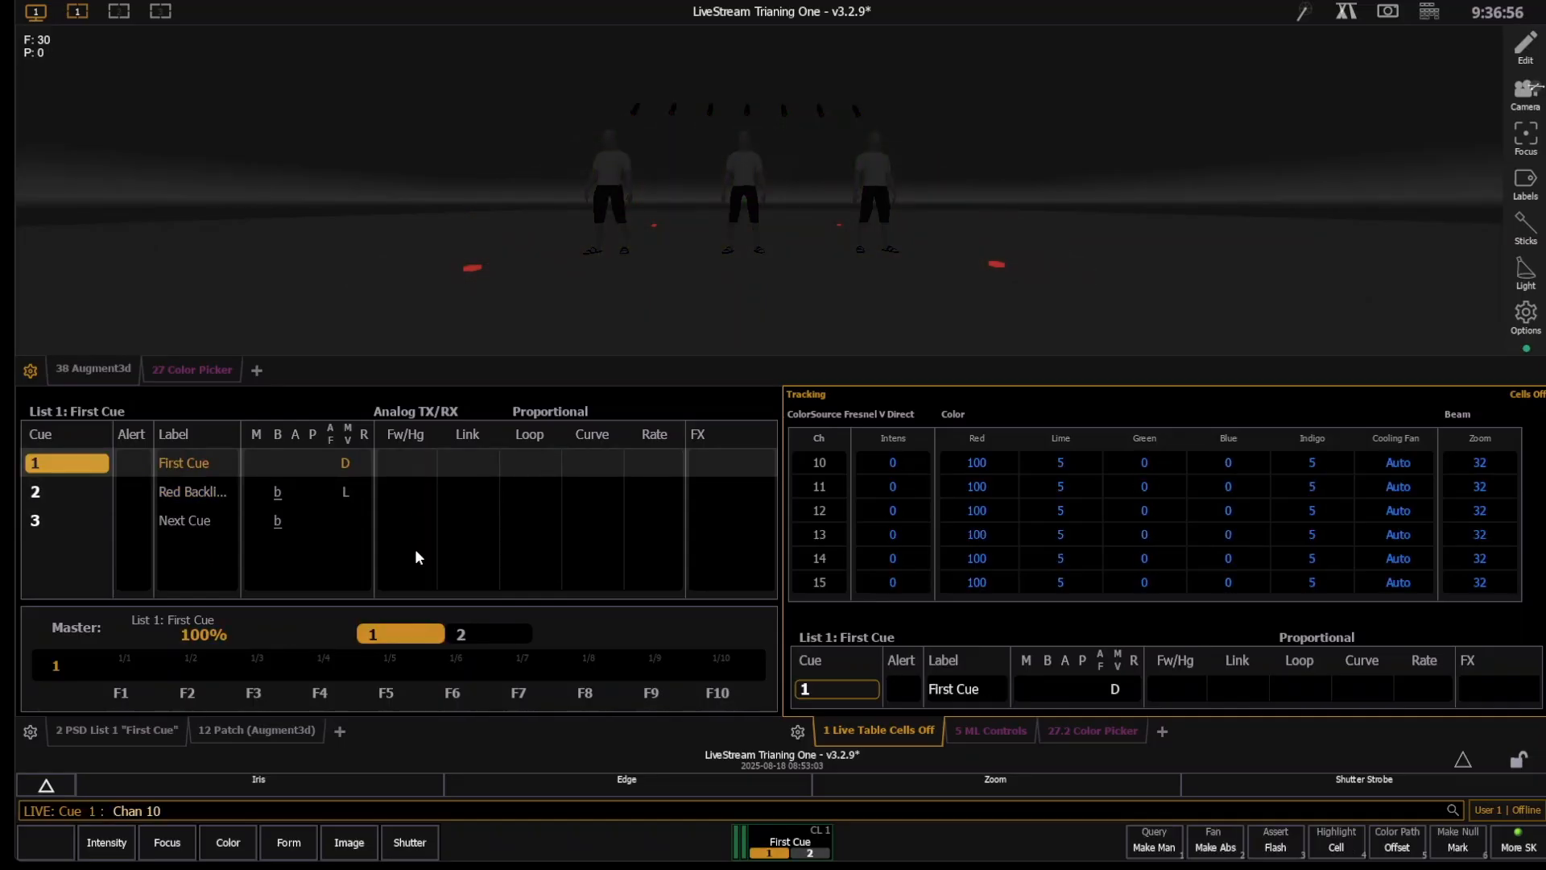
{"action": "type", "text": "t16a"}
{"action": "key", "text": "Return"}
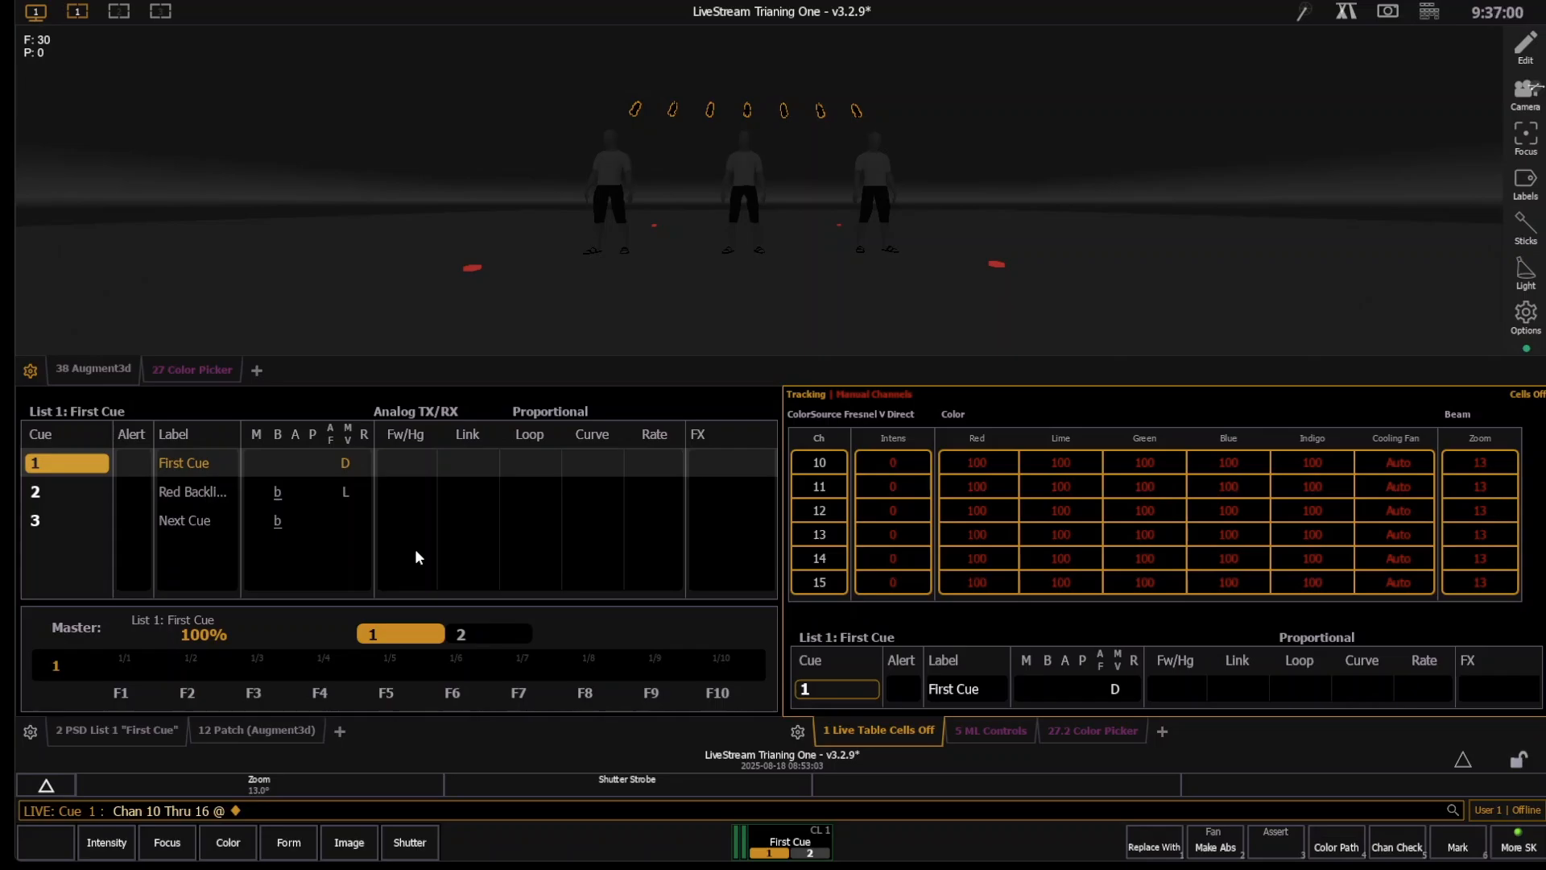
{"action": "key", "text": "u"}
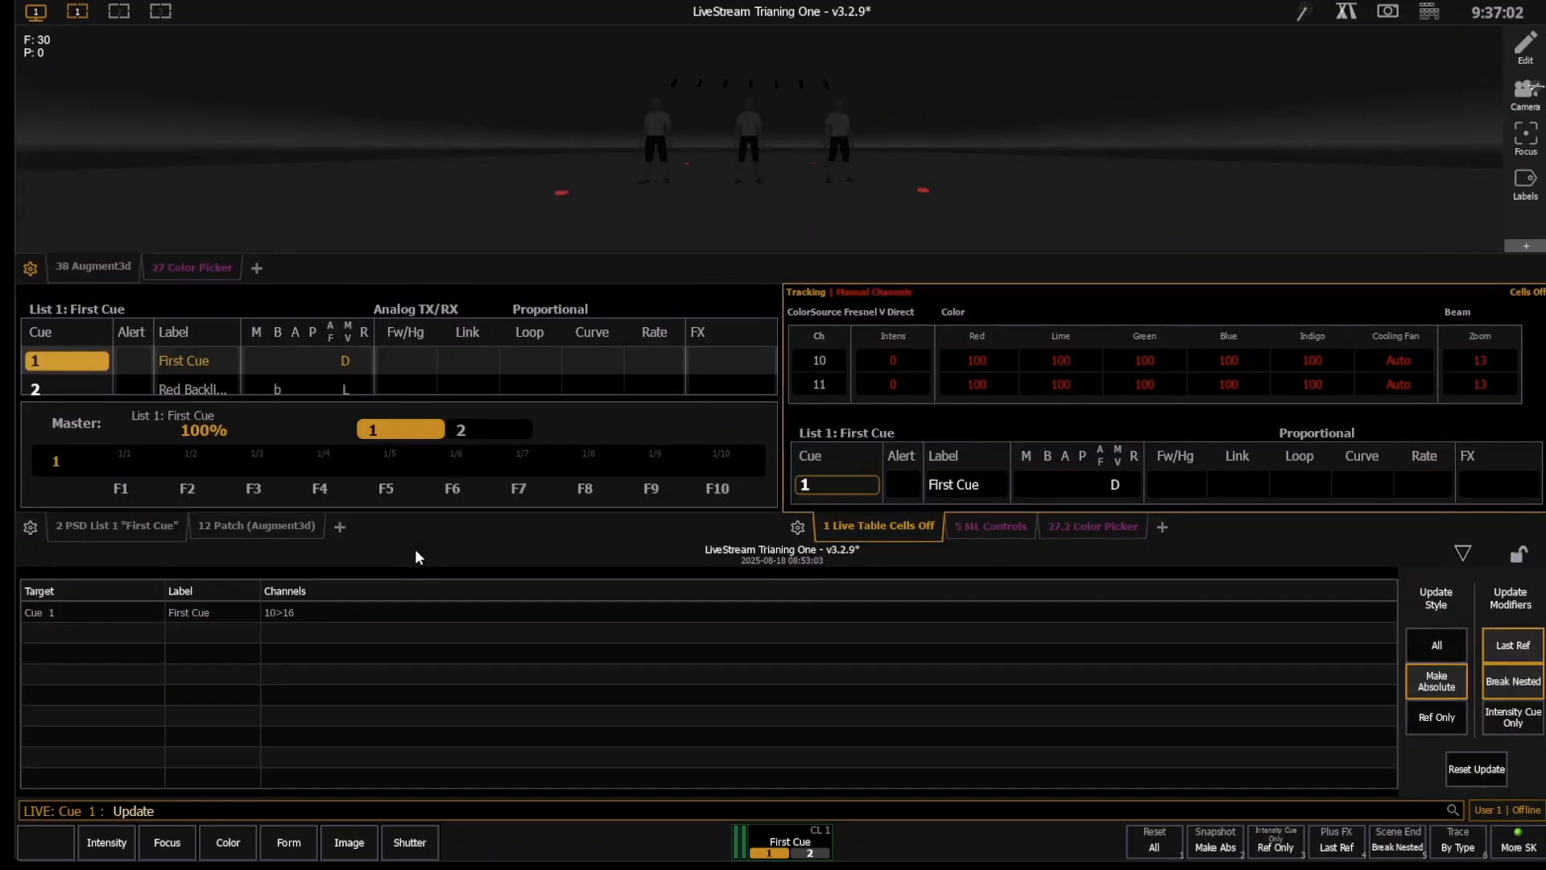
{"action": "key", "text": "Return"}
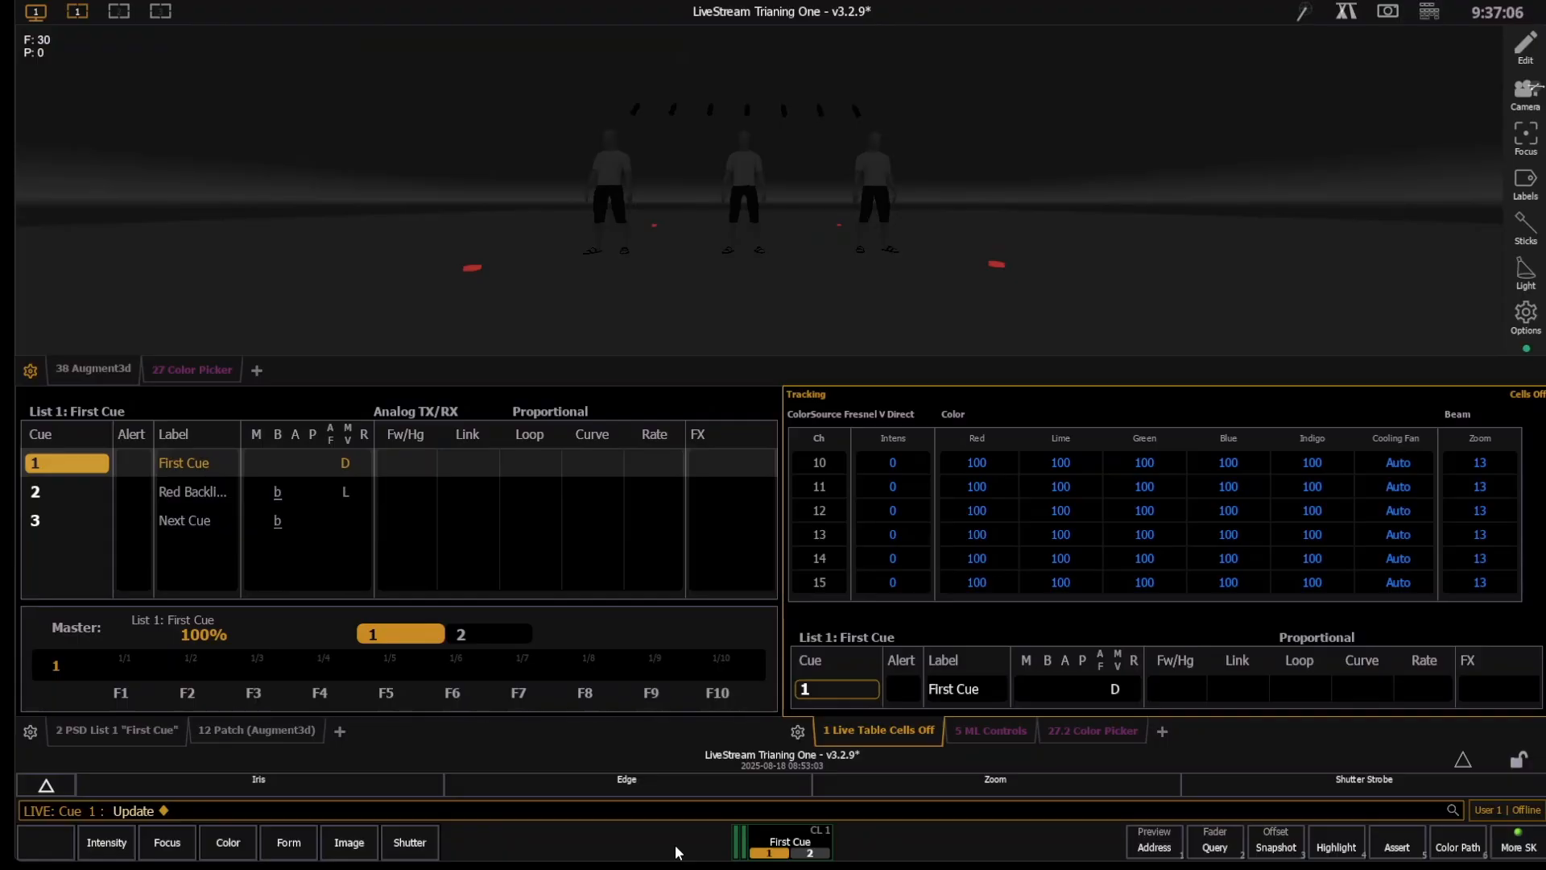
- Try to mark channels 10 through 16 with cue 2 selected, and update
{"action": "key", "text": "Page_Down"}
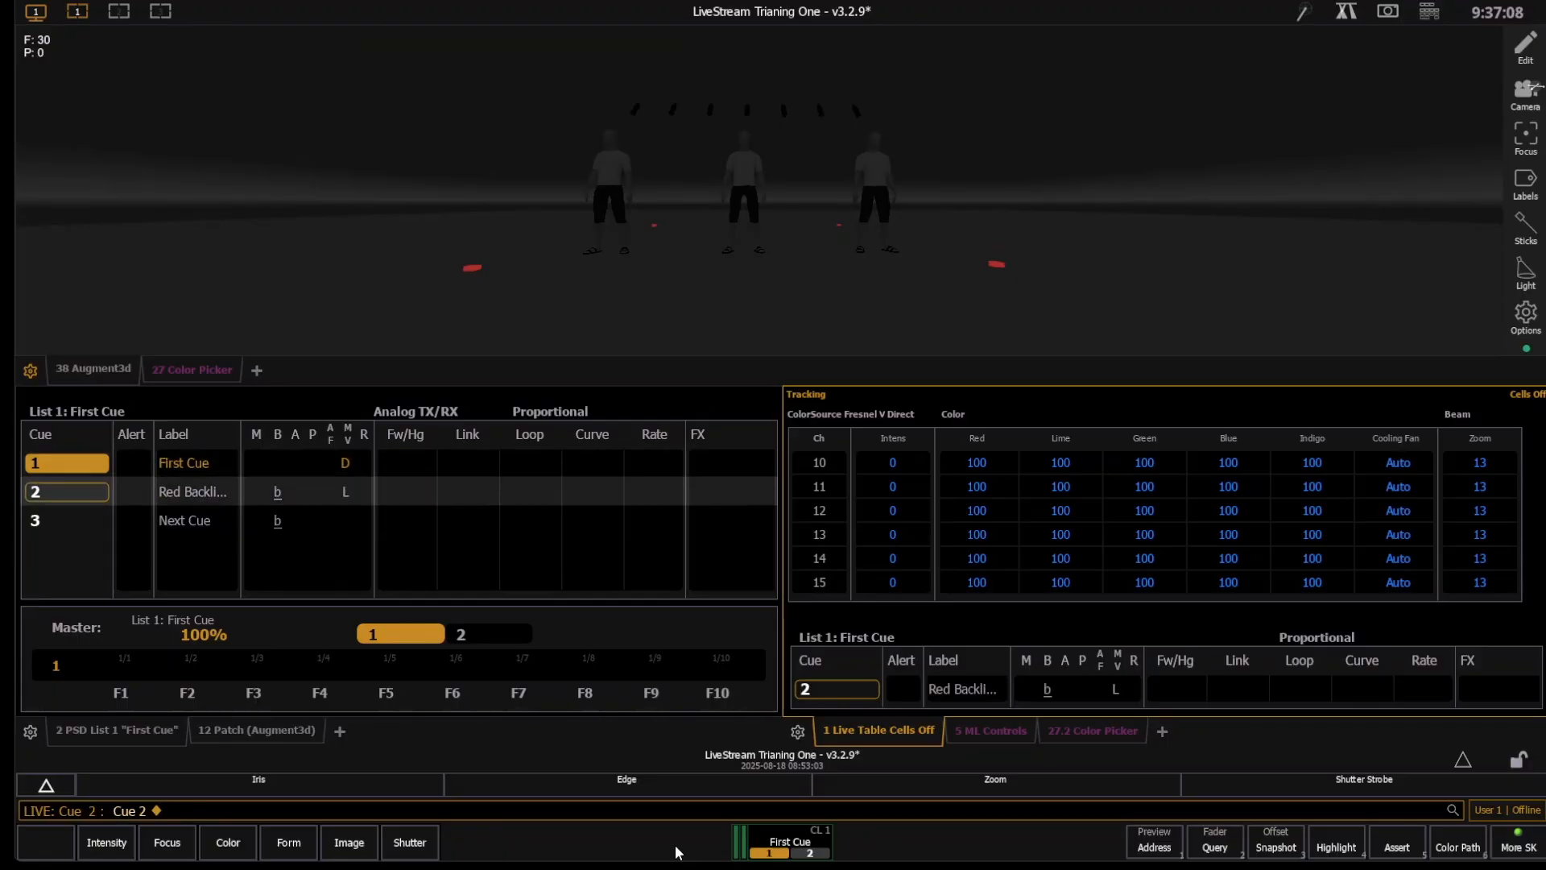
{"action": "type", "text": "10t16"}
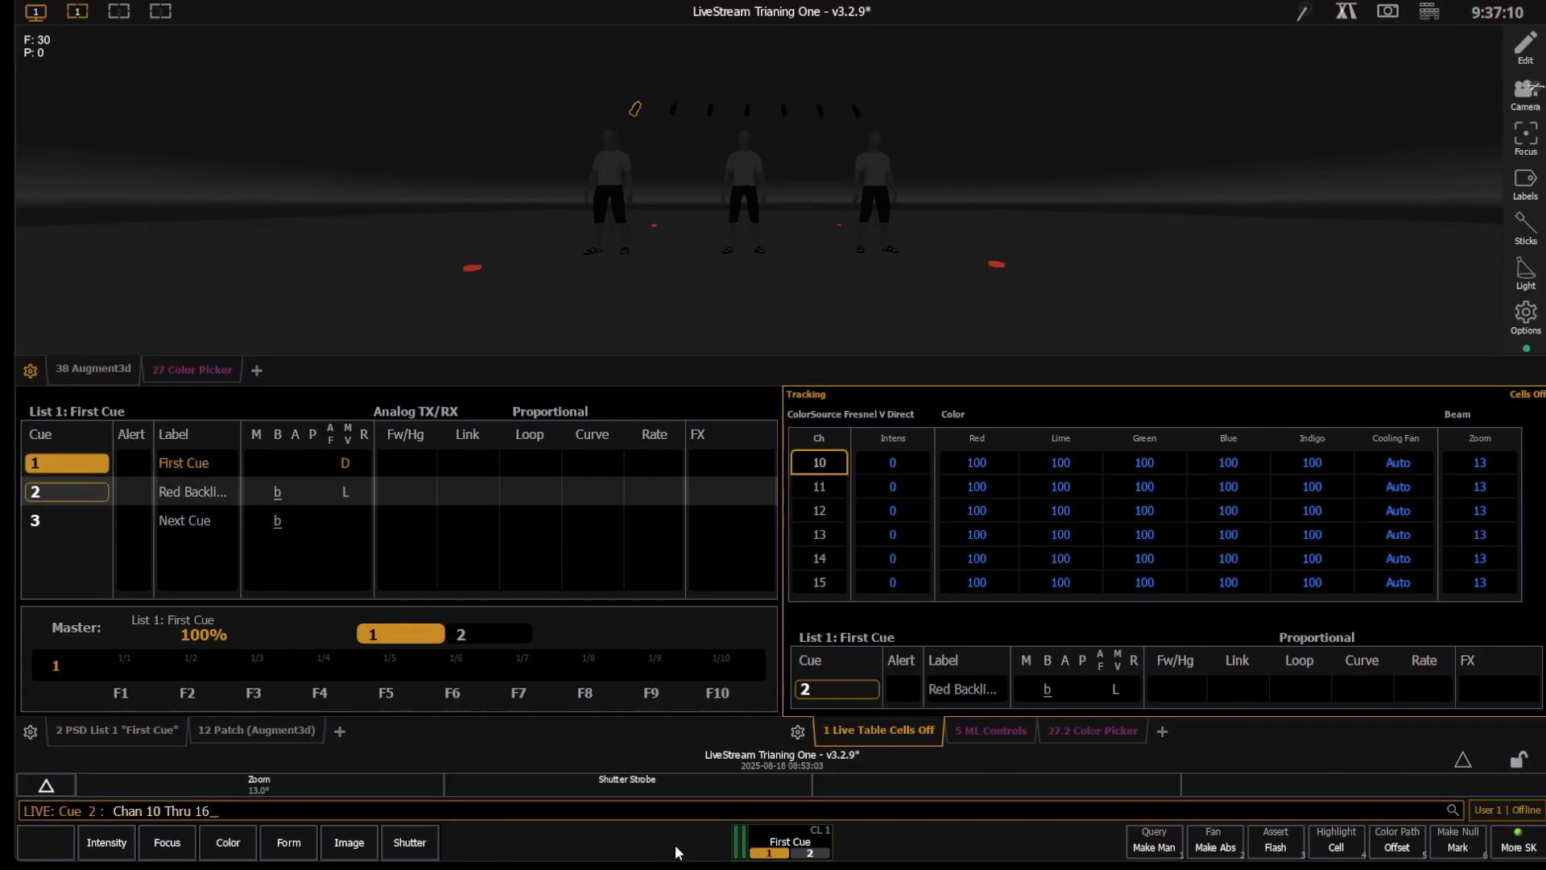
{"action": "key", "text": "ctrl+k"}
{"action": "key", "text": "Return"}
{"action": "key", "text": "u"}
{"action": "key", "text": "Return"}
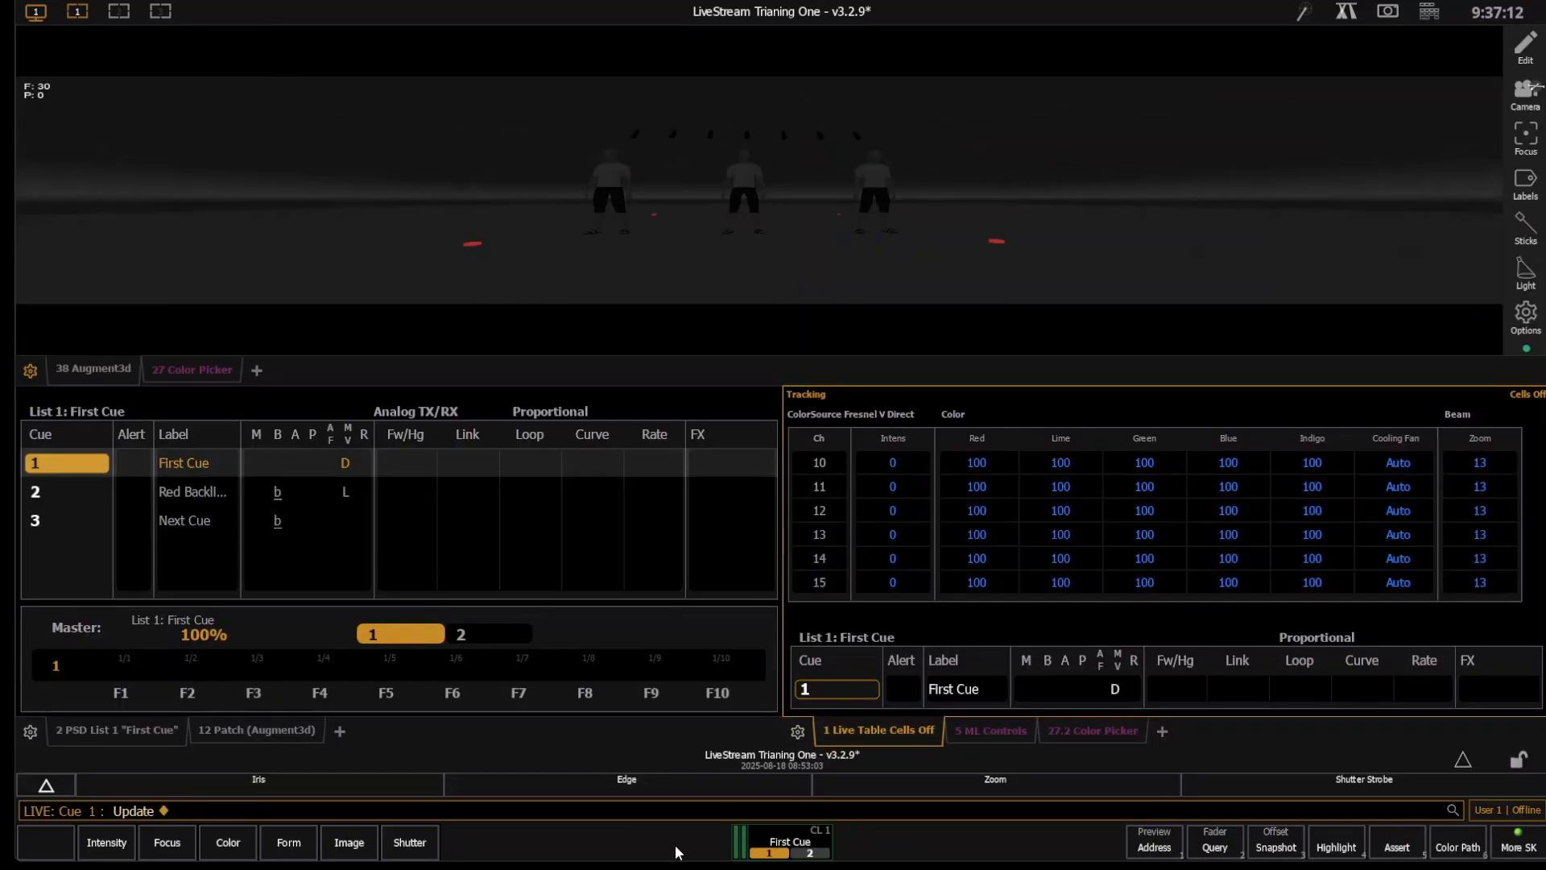
- Play cue 2, step back to cue out, and run cues 1 and 2 in sequence to check for a live move
{"action": "left_click", "coordinate": [437, 647]}
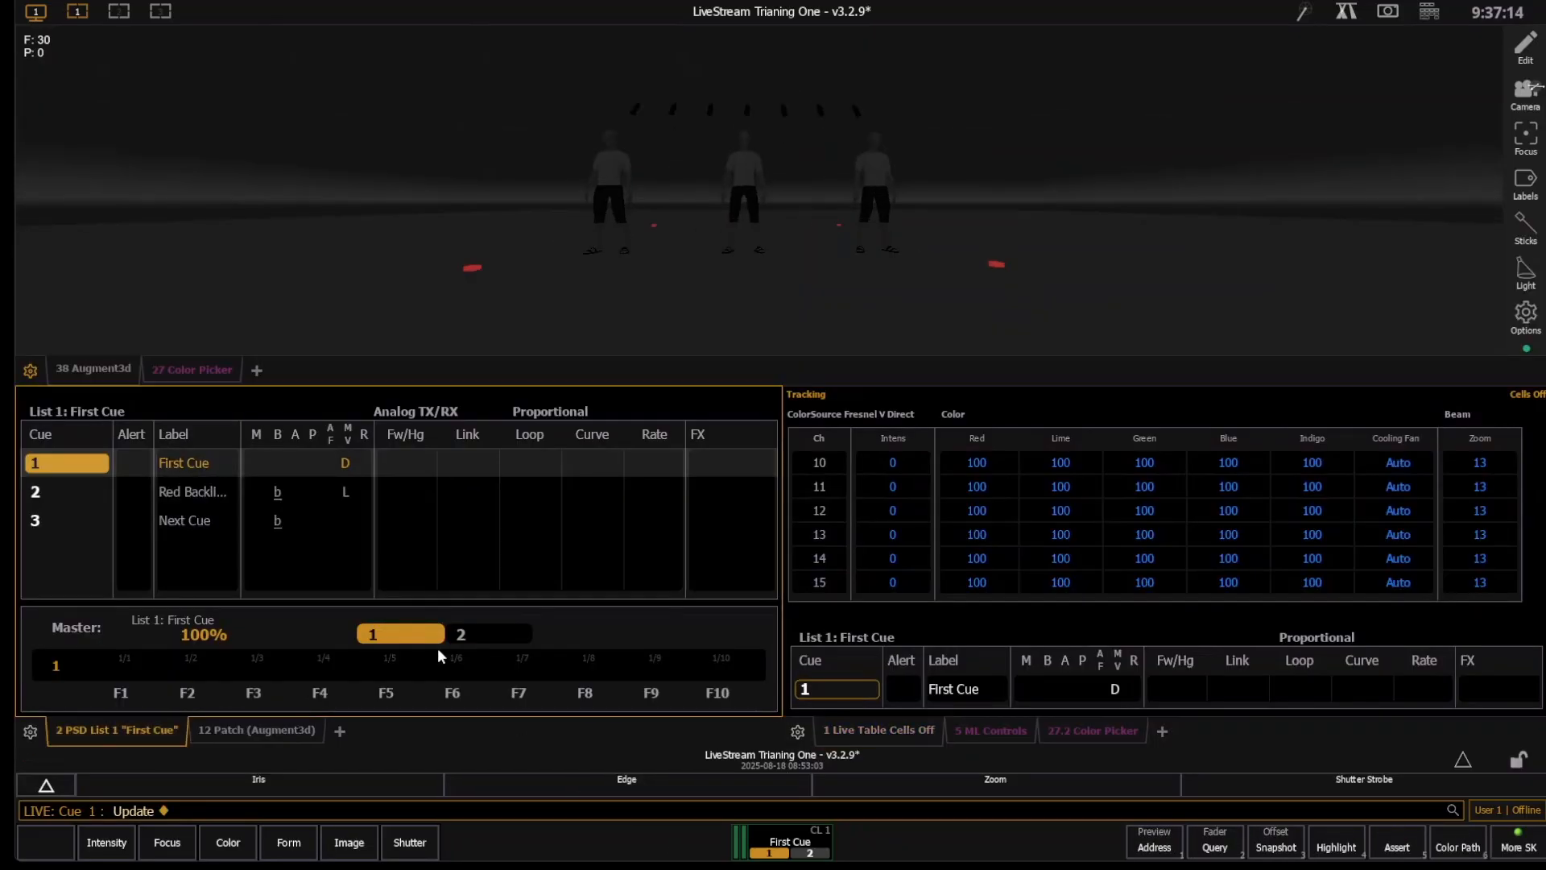
{"action": "key", "text": "BackSpace"}
{"action": "key", "text": "space"}
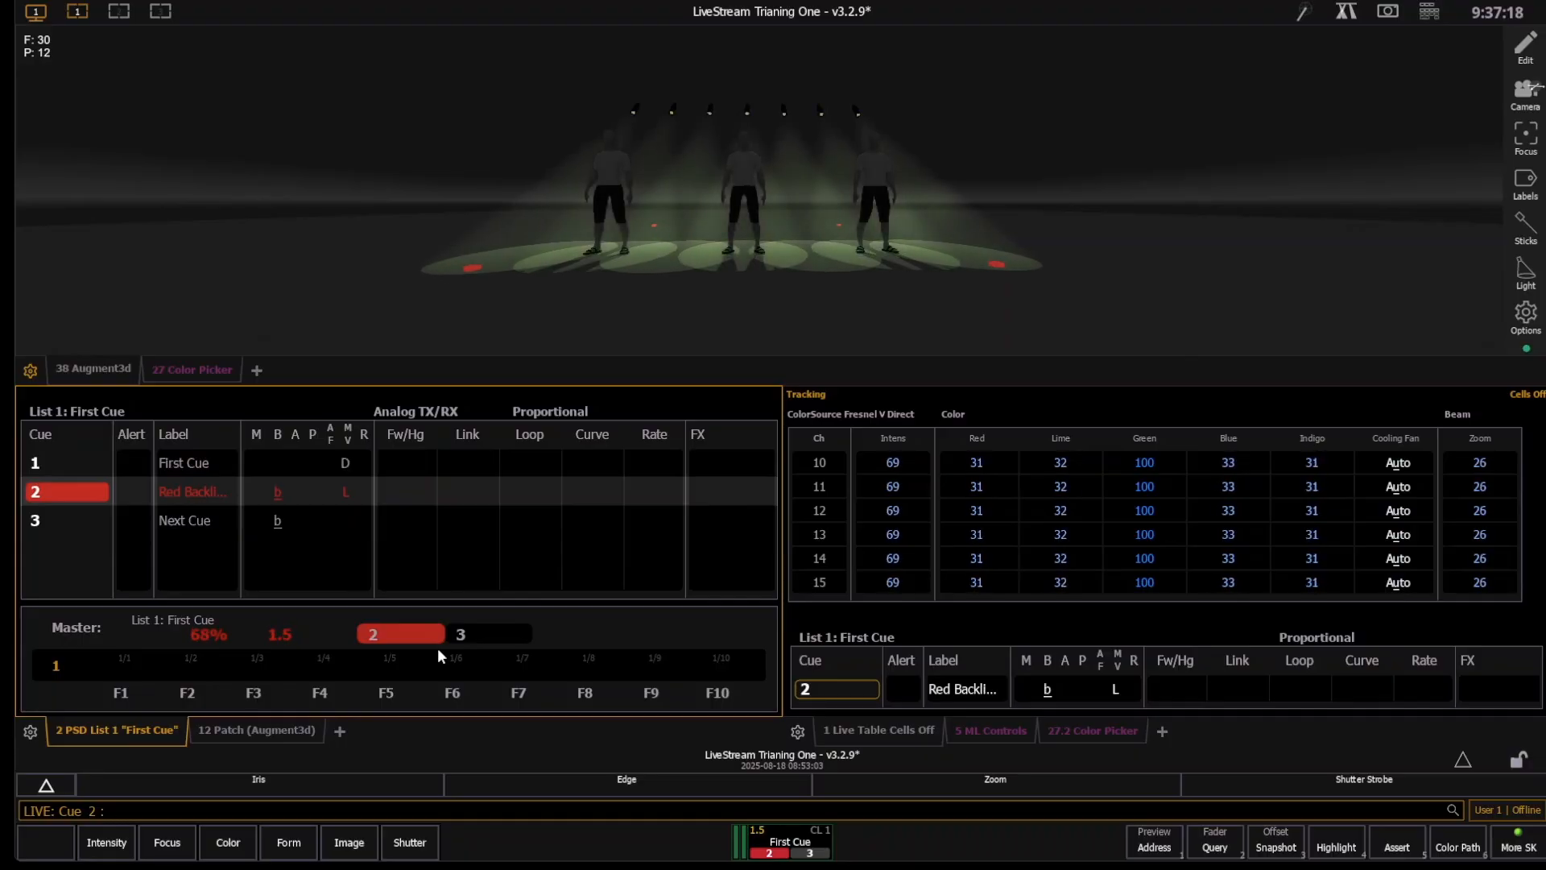
{"action": "key", "text": "ctrl+space"}
{"action": "key", "text": "ctrl+space"}
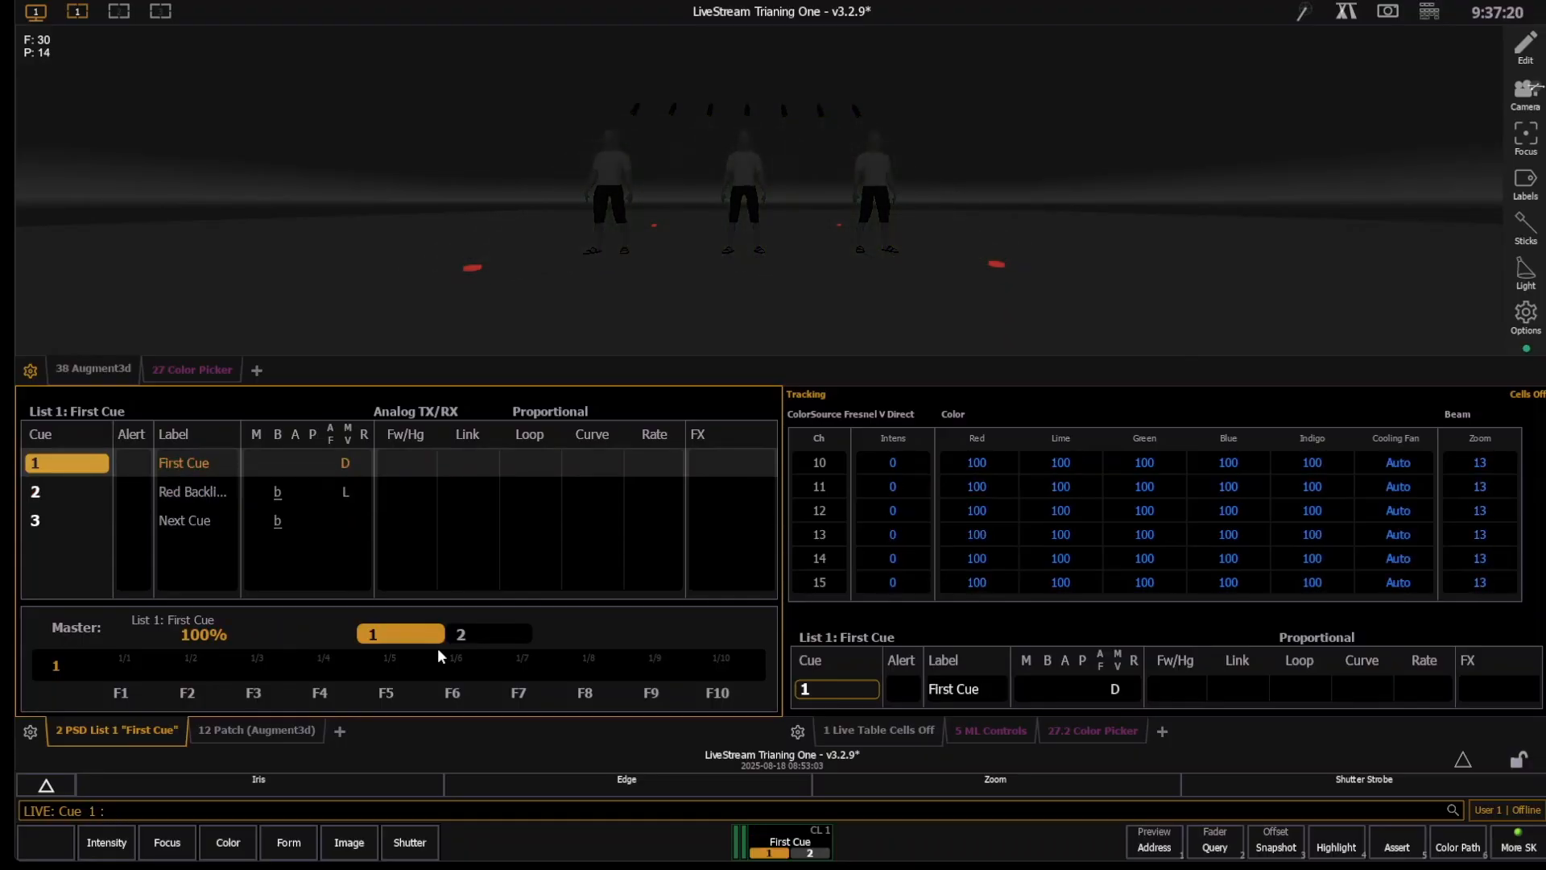
{"action": "key", "text": "ctrl+space"}
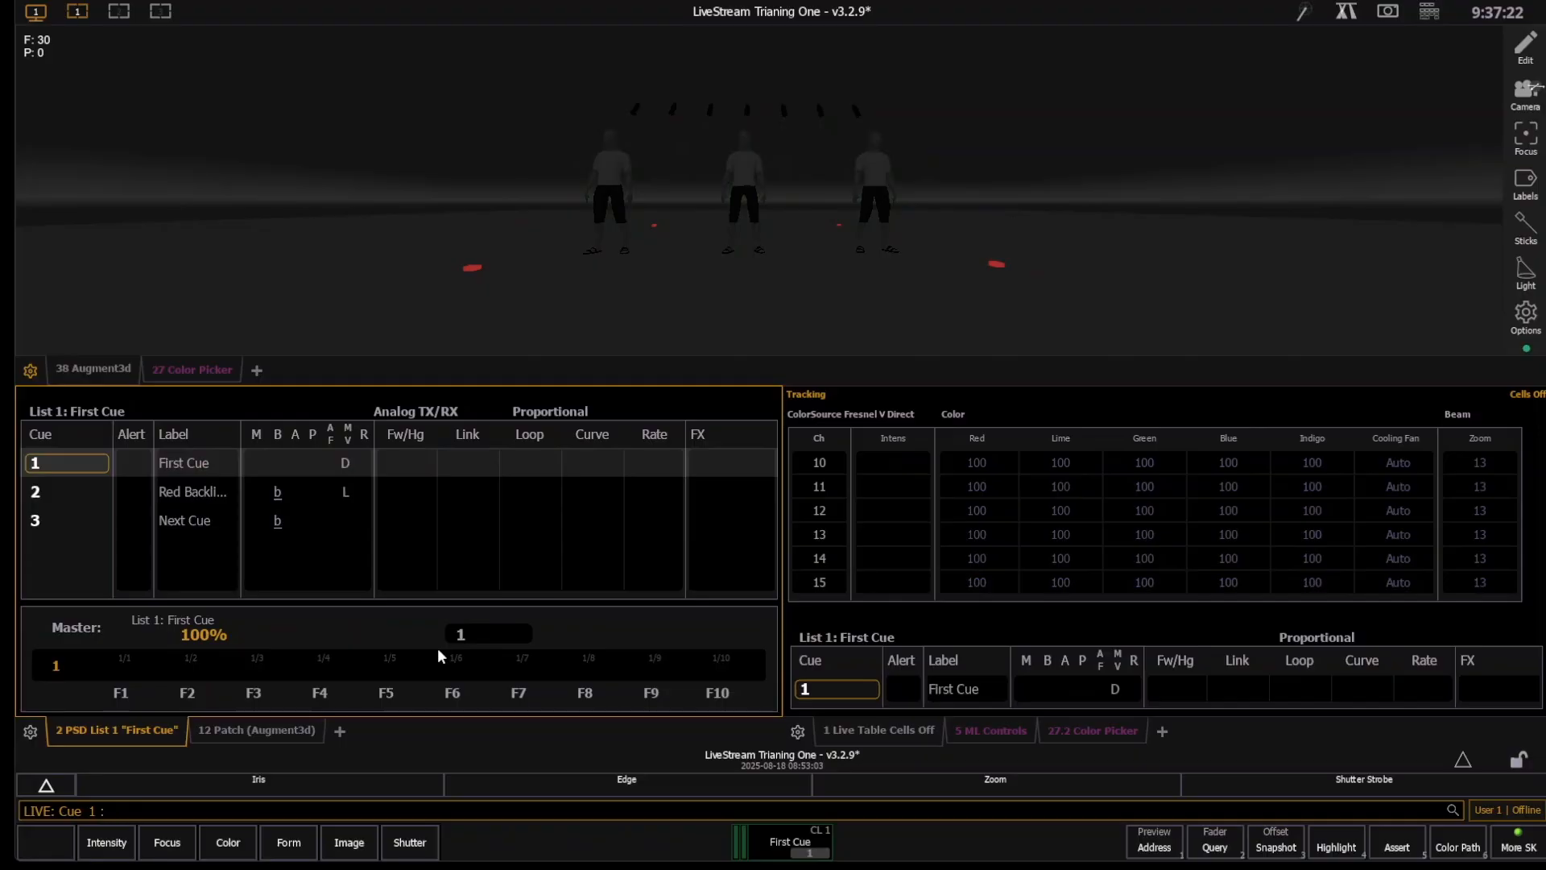
{"action": "key", "text": "space"}
{"action": "key", "text": "space"}
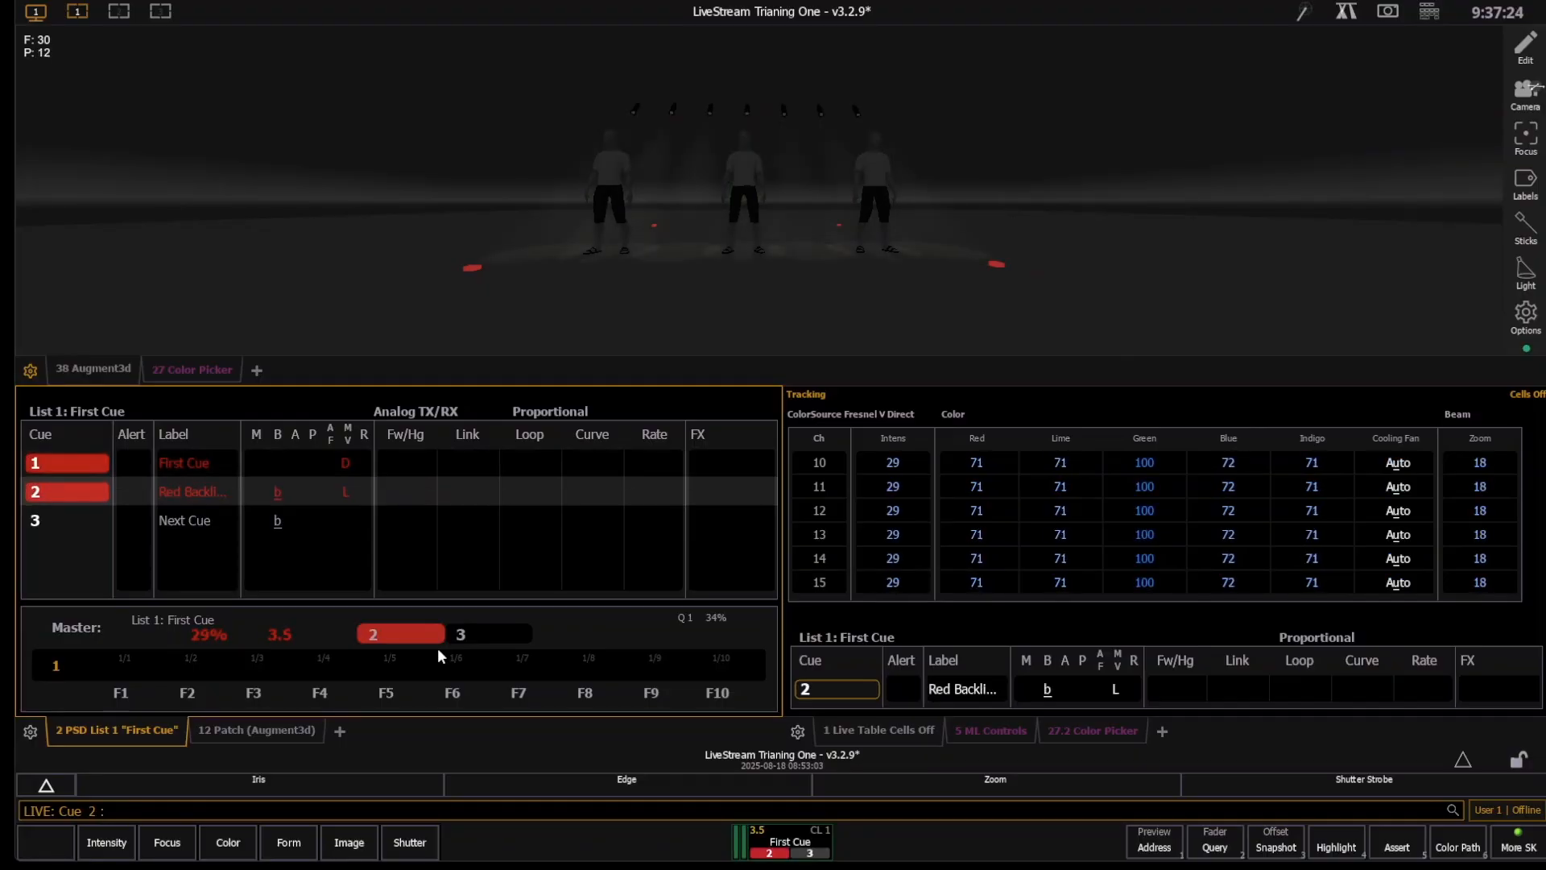
- Apply a Mark to channels 10 through 16 in cue 2, and update the cue
{"action": "key", "text": "1"}
{"action": "key", "text": "0"}
{"action": "key", "text": "t"}
{"action": "key", "text": "1"}
{"action": "key", "text": "6"}
{"action": "key", "text": "k"}
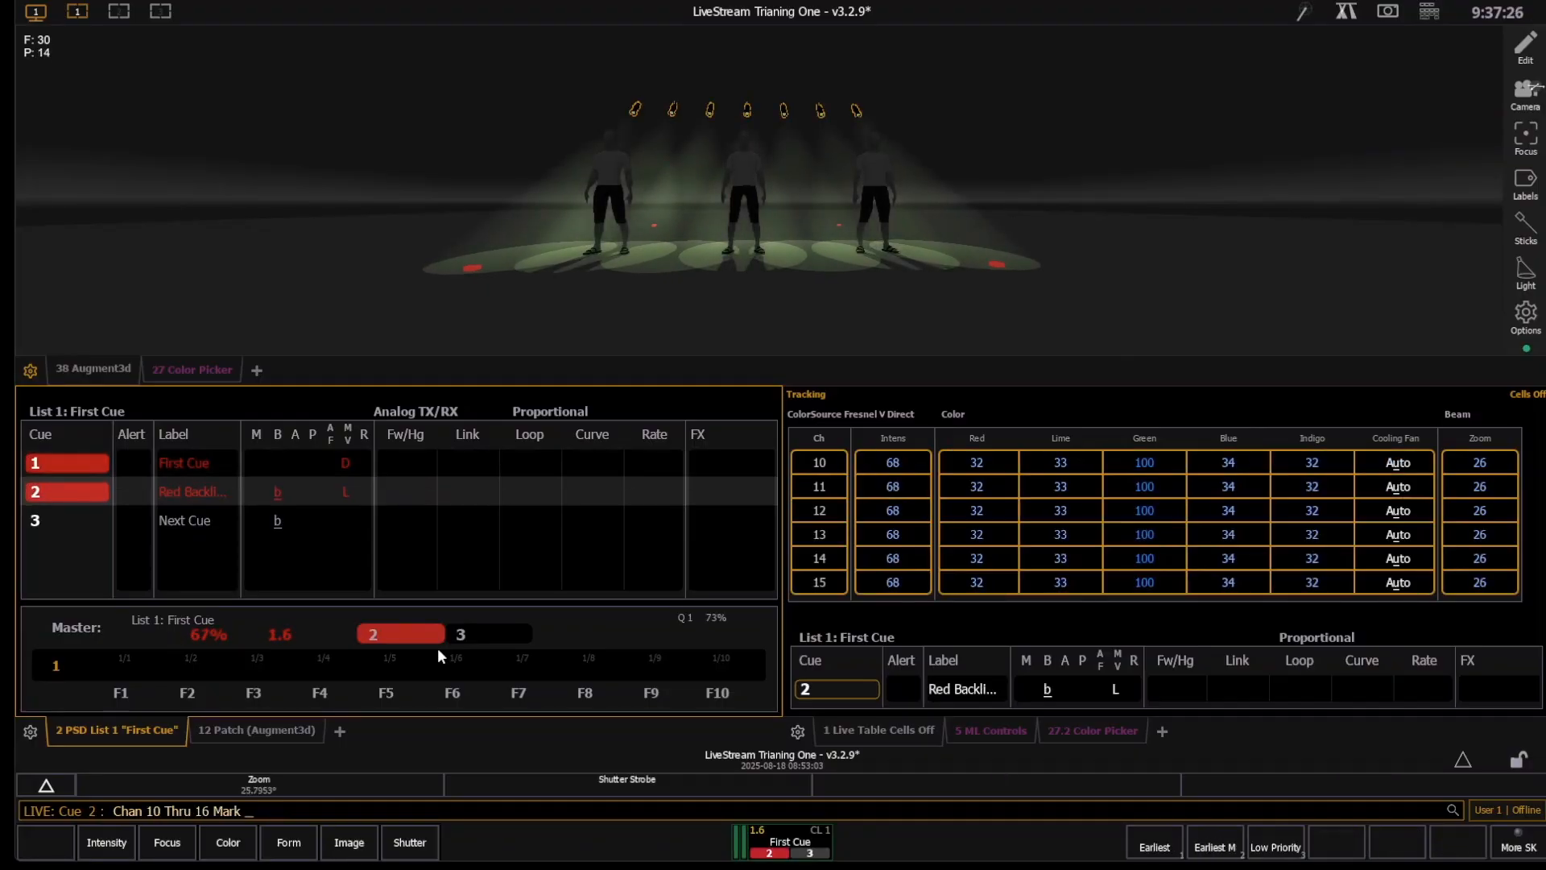
{"action": "key", "text": "ctrl+u"}
{"action": "key", "text": "Return"}
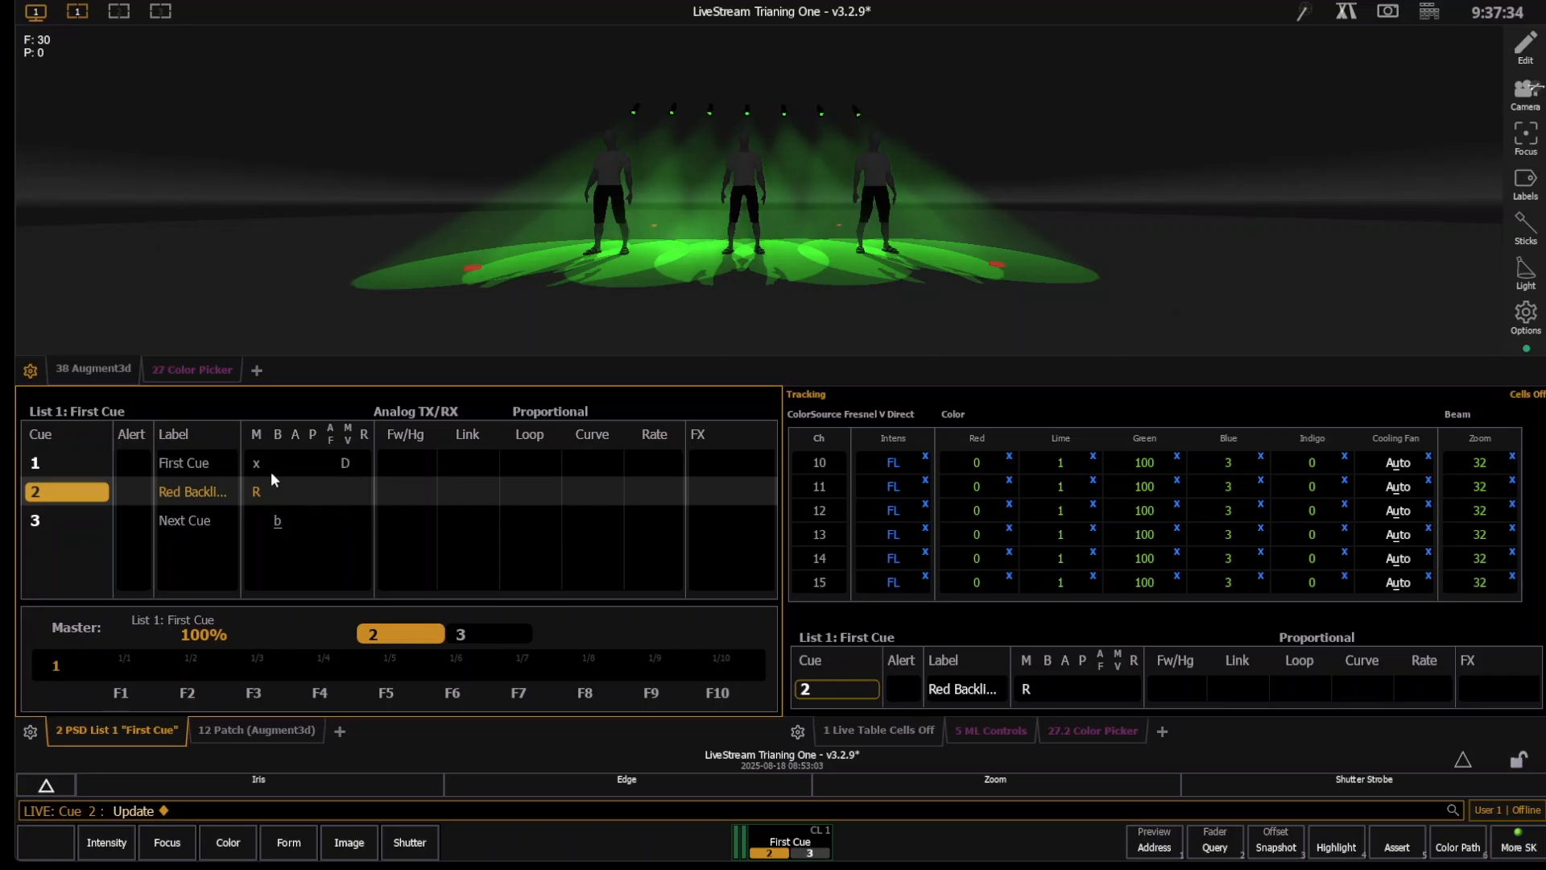
- Go back to cue out, and play cues 1, 2 and 3 to examine the marked channels in the live table
{"action": "left_click", "coordinate": [297, 454]}
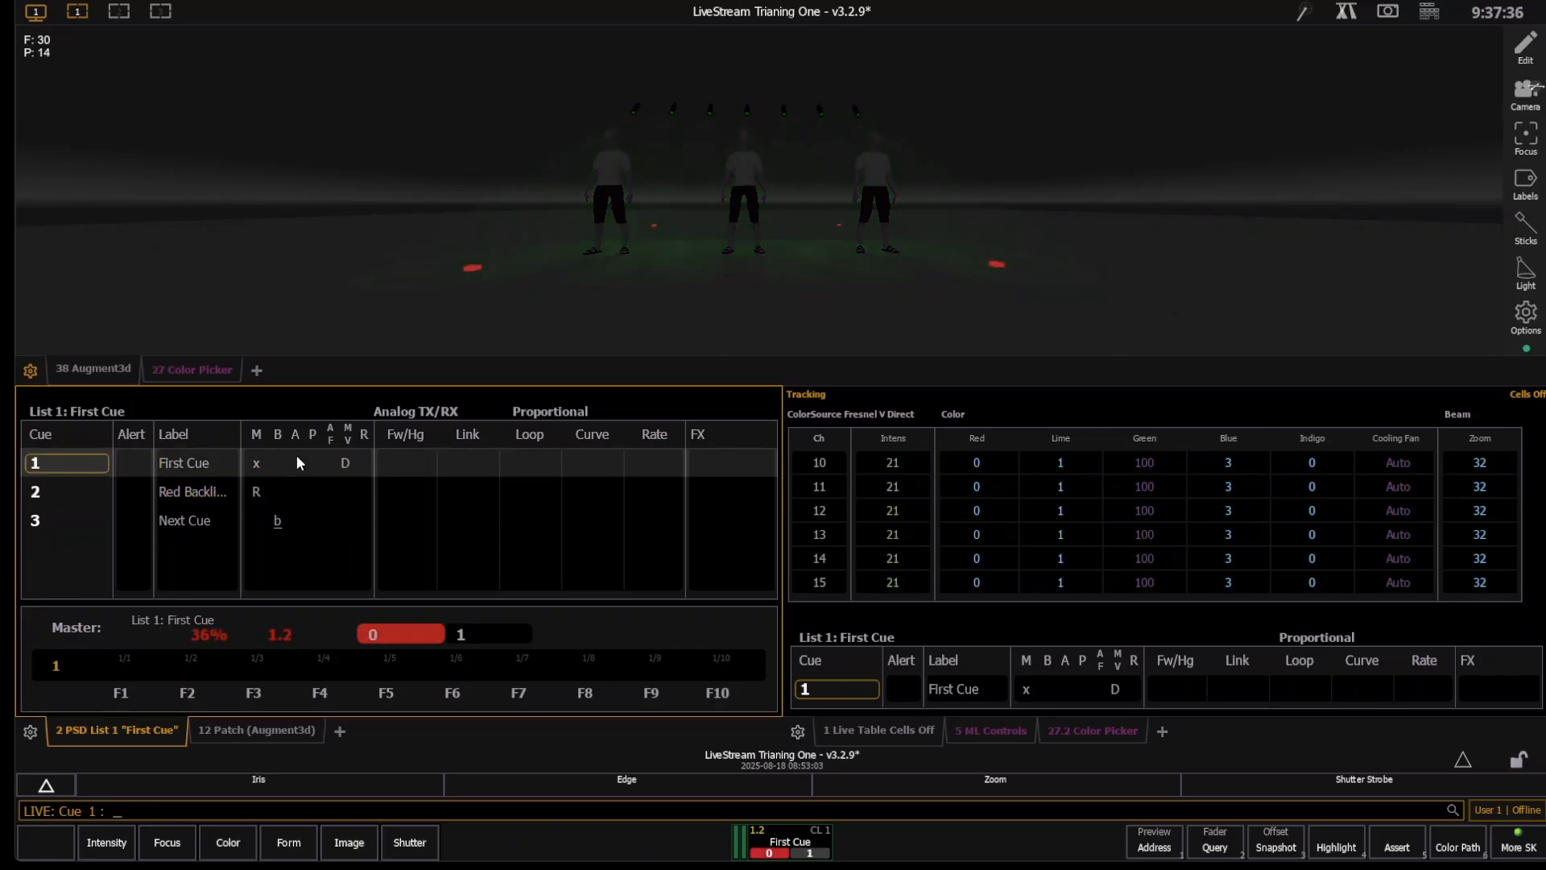
{"action": "key", "text": "space"}
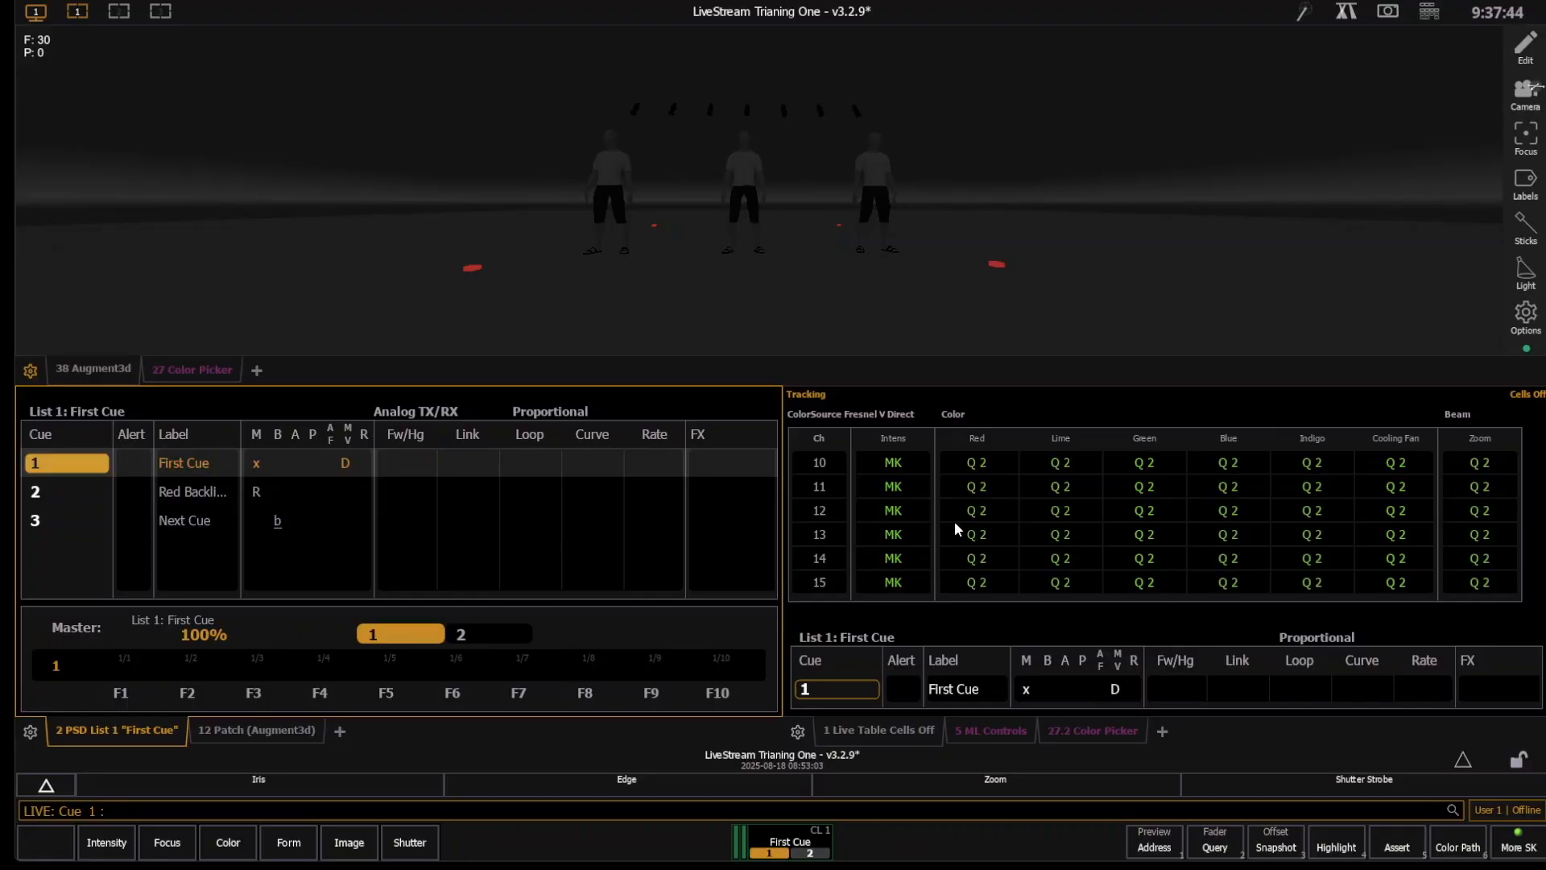
{"action": "key", "text": "ctrl+space"}
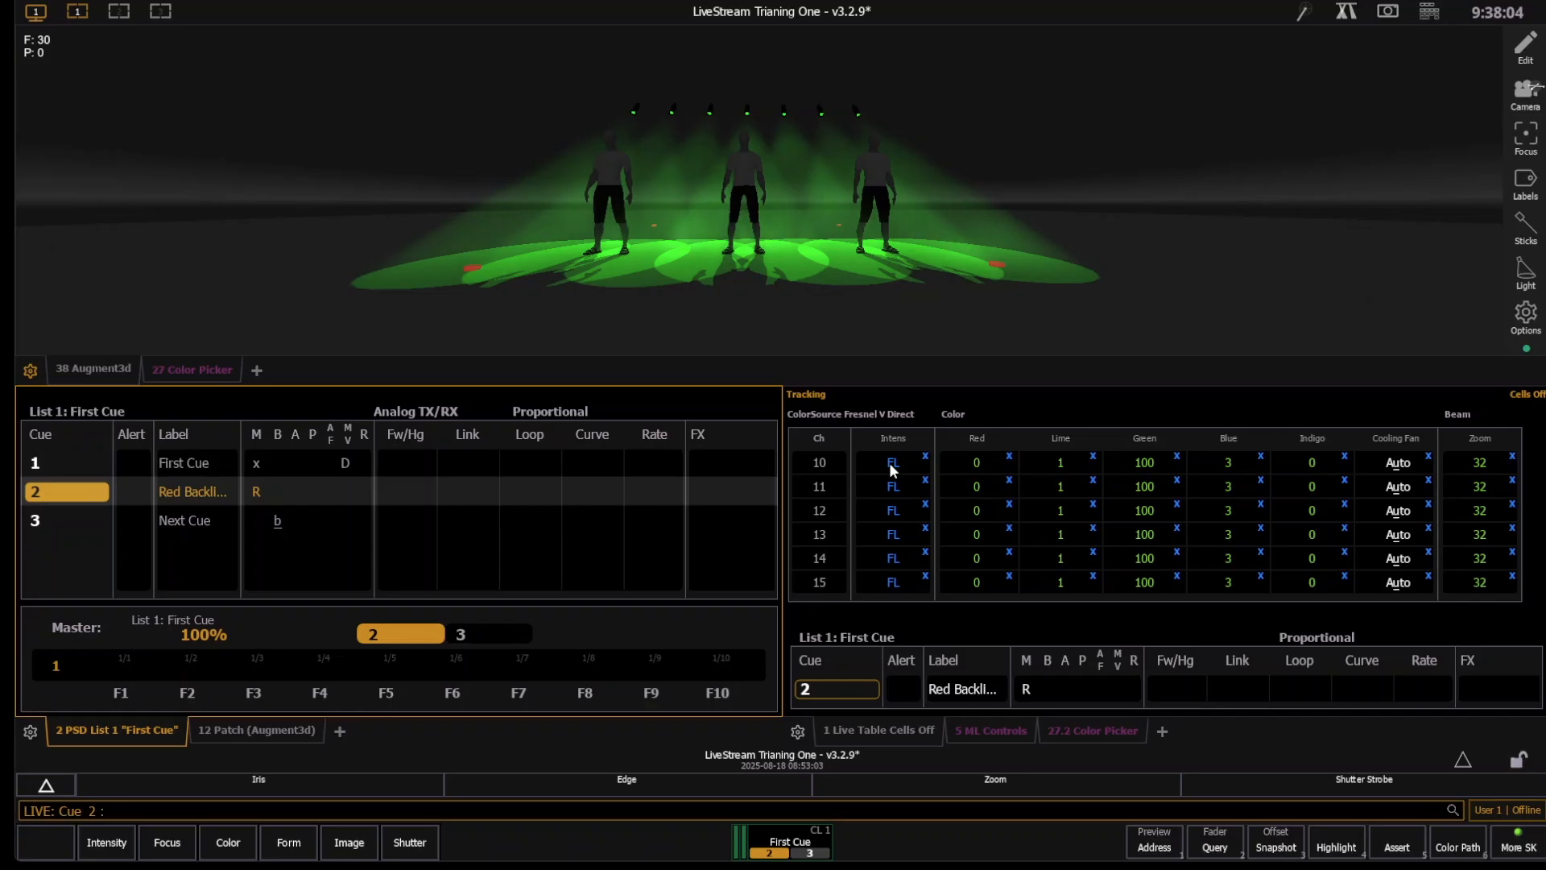
{"action": "key", "text": "ctrl+space"}
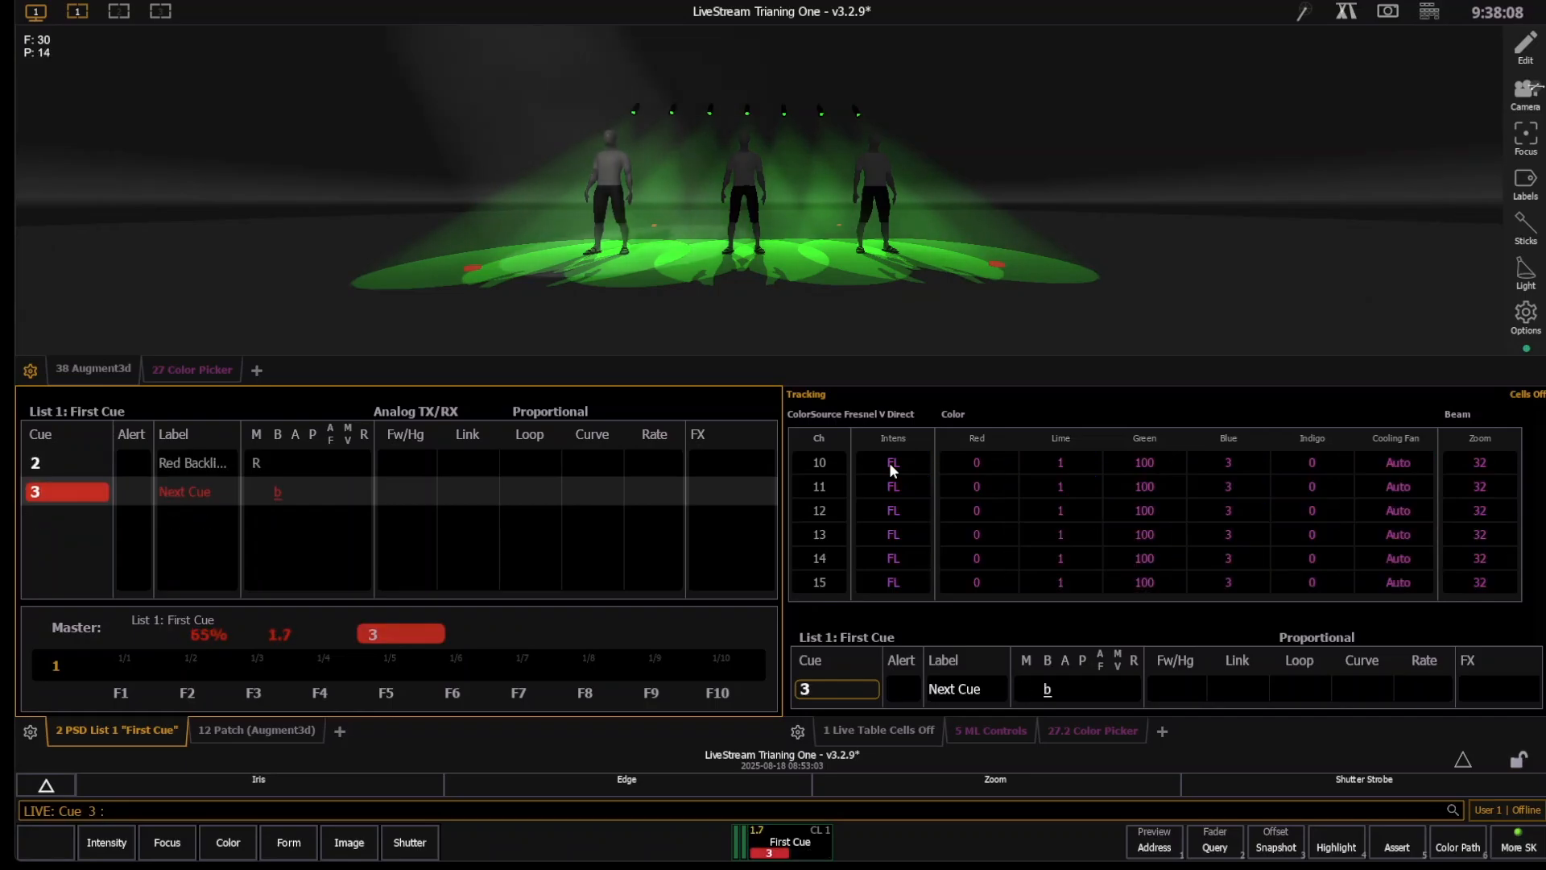
- Delete cues 1 through 3 from the cue list
{"action": "key", "text": "Delete"}
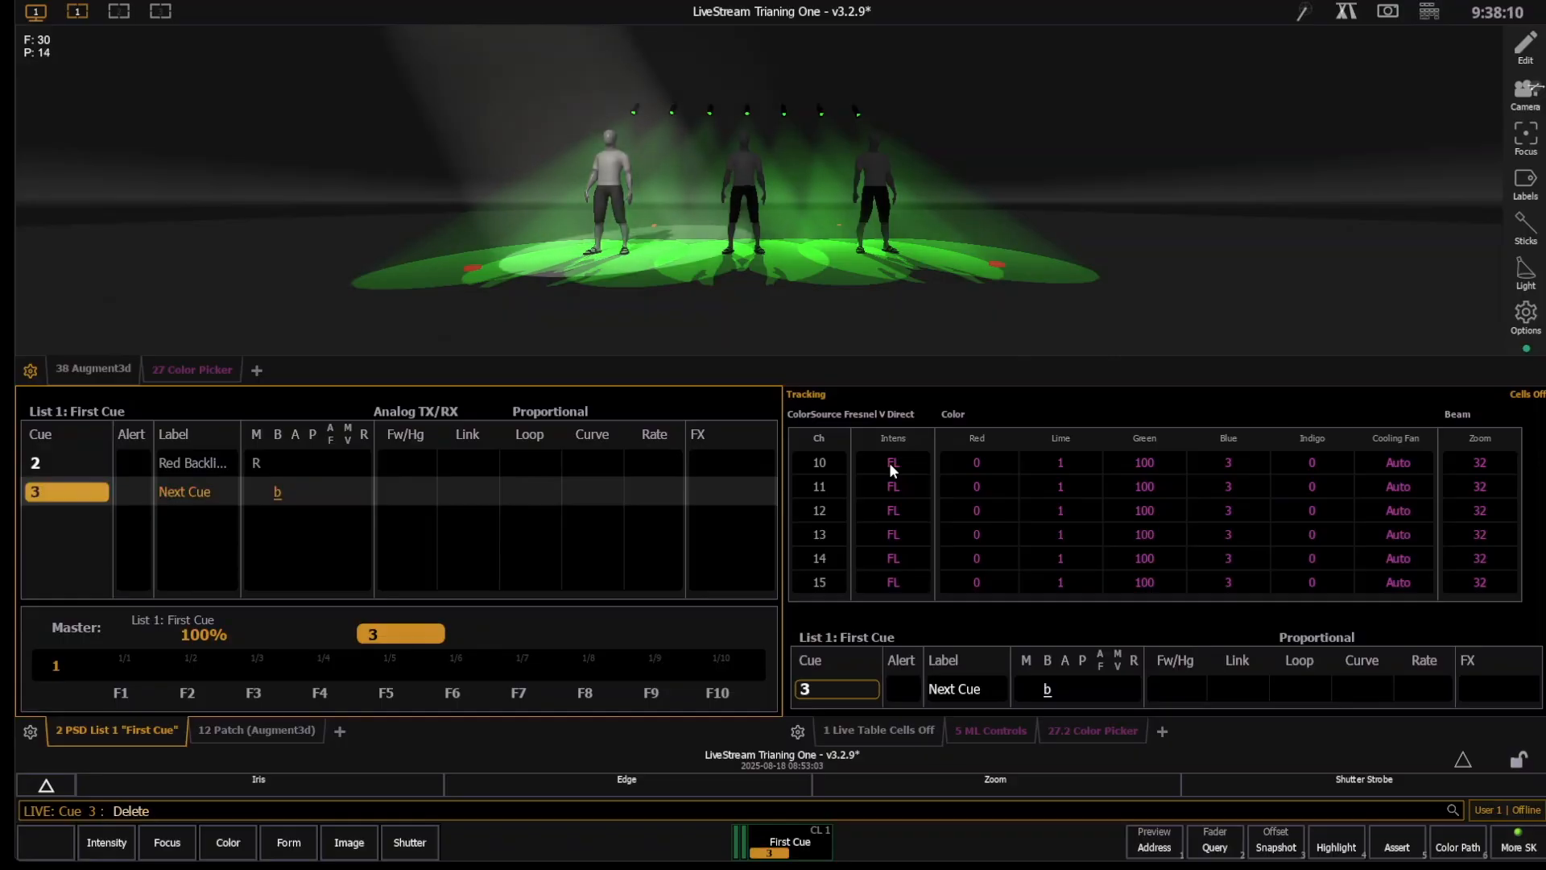
{"action": "key", "text": "q"}
{"action": "key", "text": "1"}
{"action": "key", "text": "t"}
{"action": "key", "text": "3"}
{"action": "key", "text": "r"}
{"action": "key", "text": "BackSpace"}
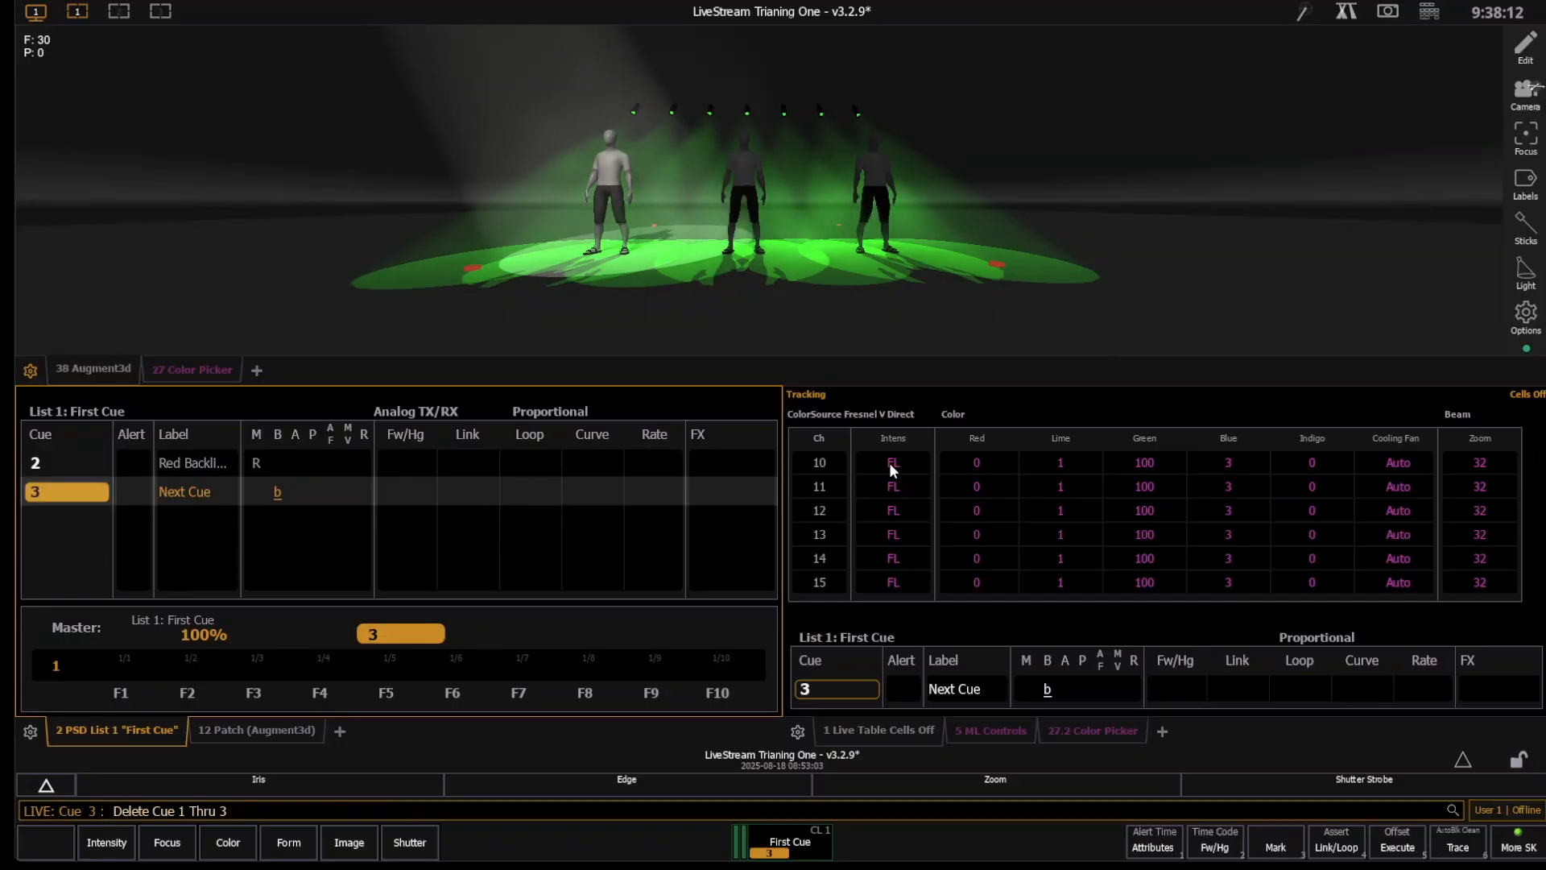
{"action": "key", "text": "Return"}
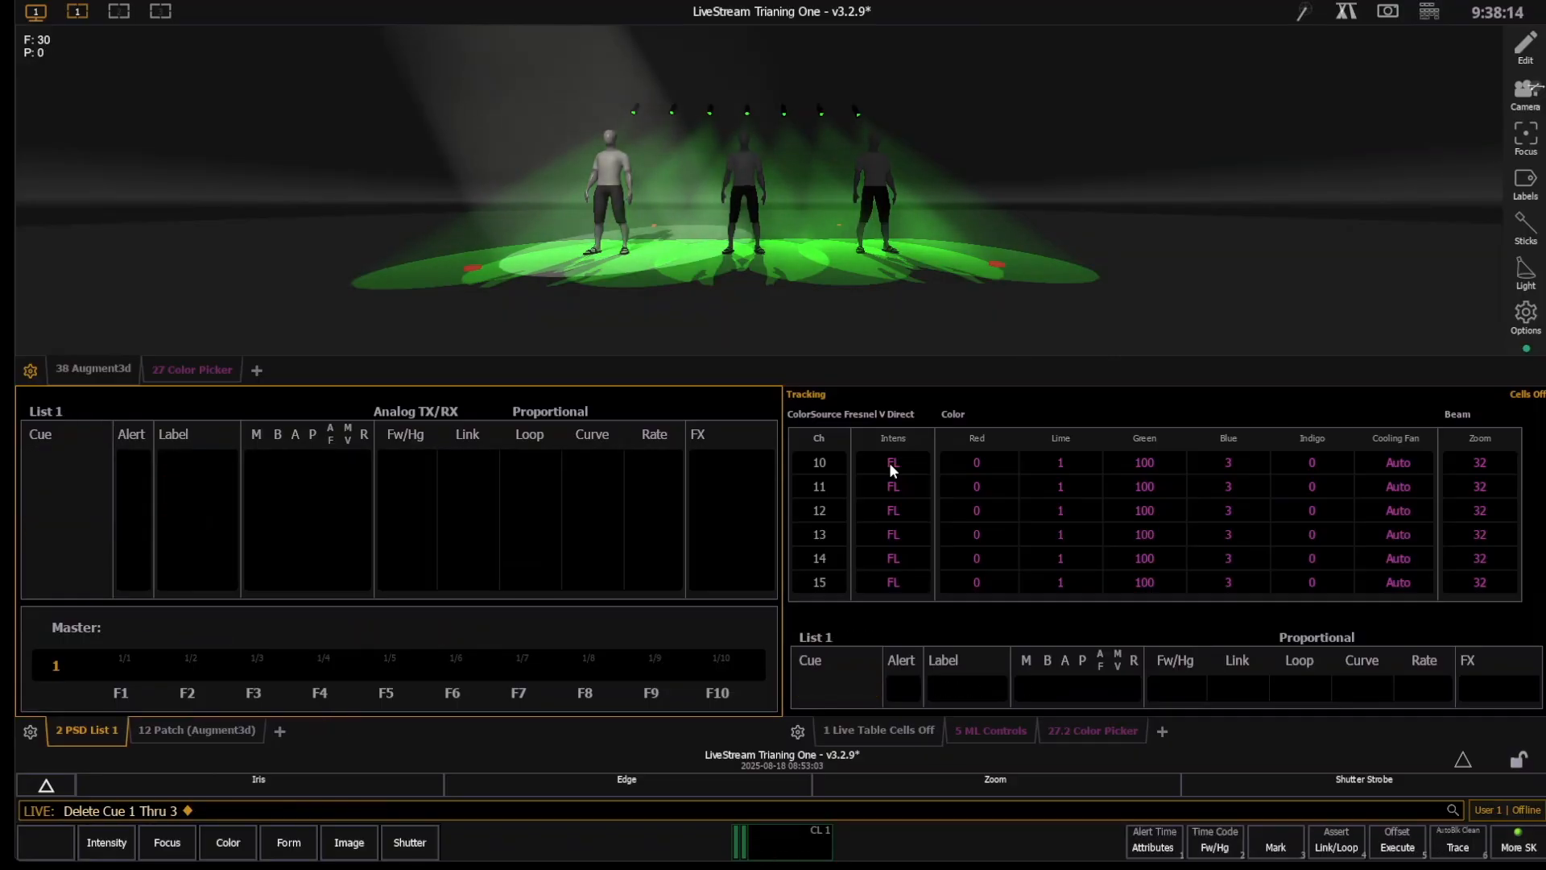
- Go to cue out to clear the stage
{"action": "key", "text": "j"}
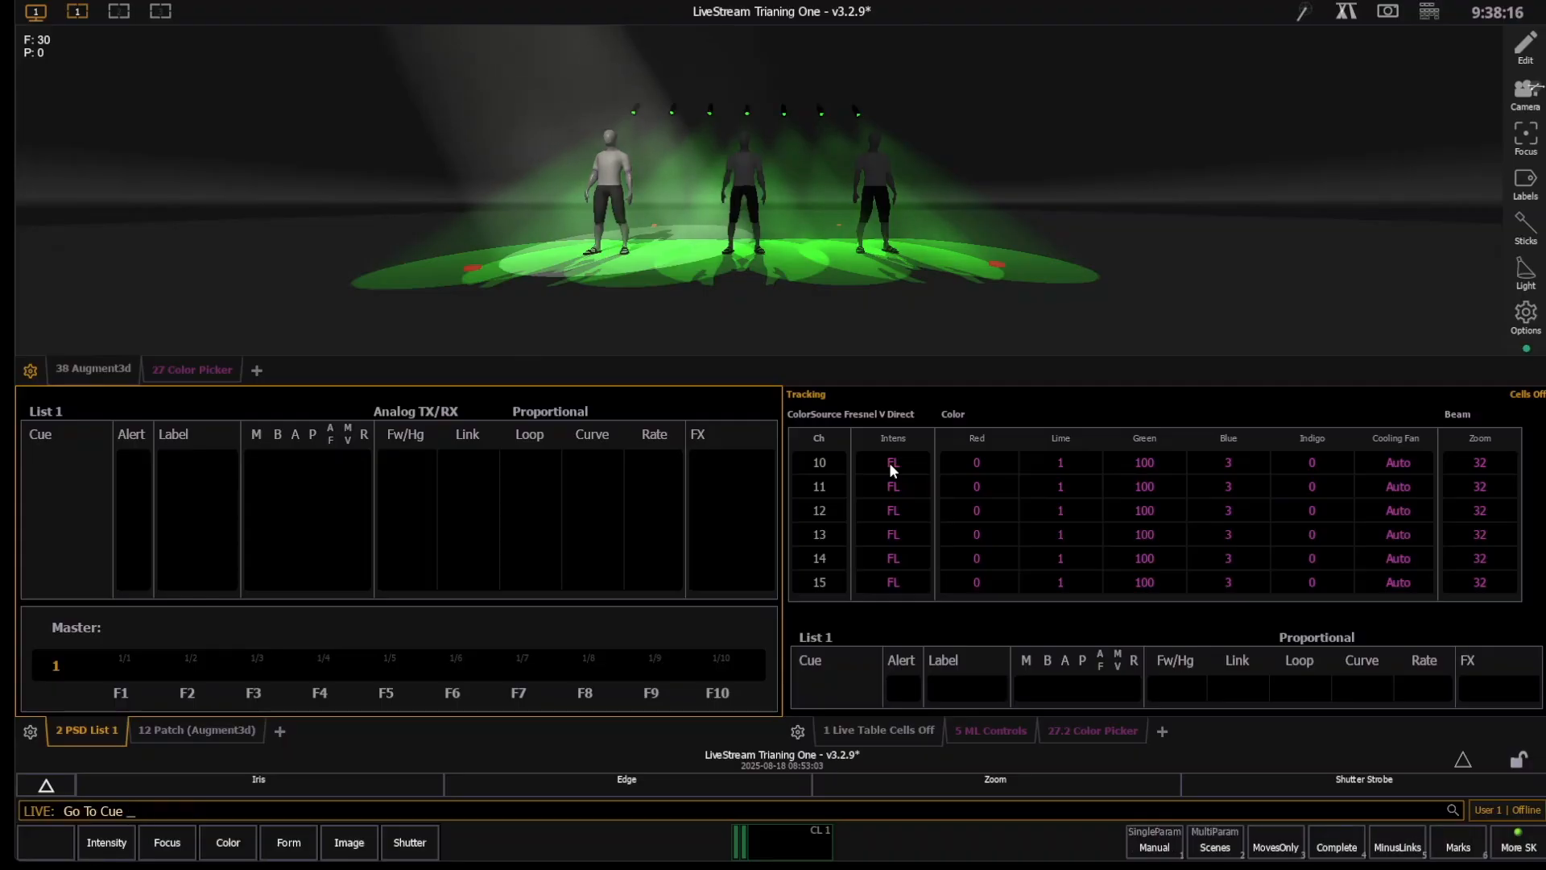
{"action": "key", "text": "o"}
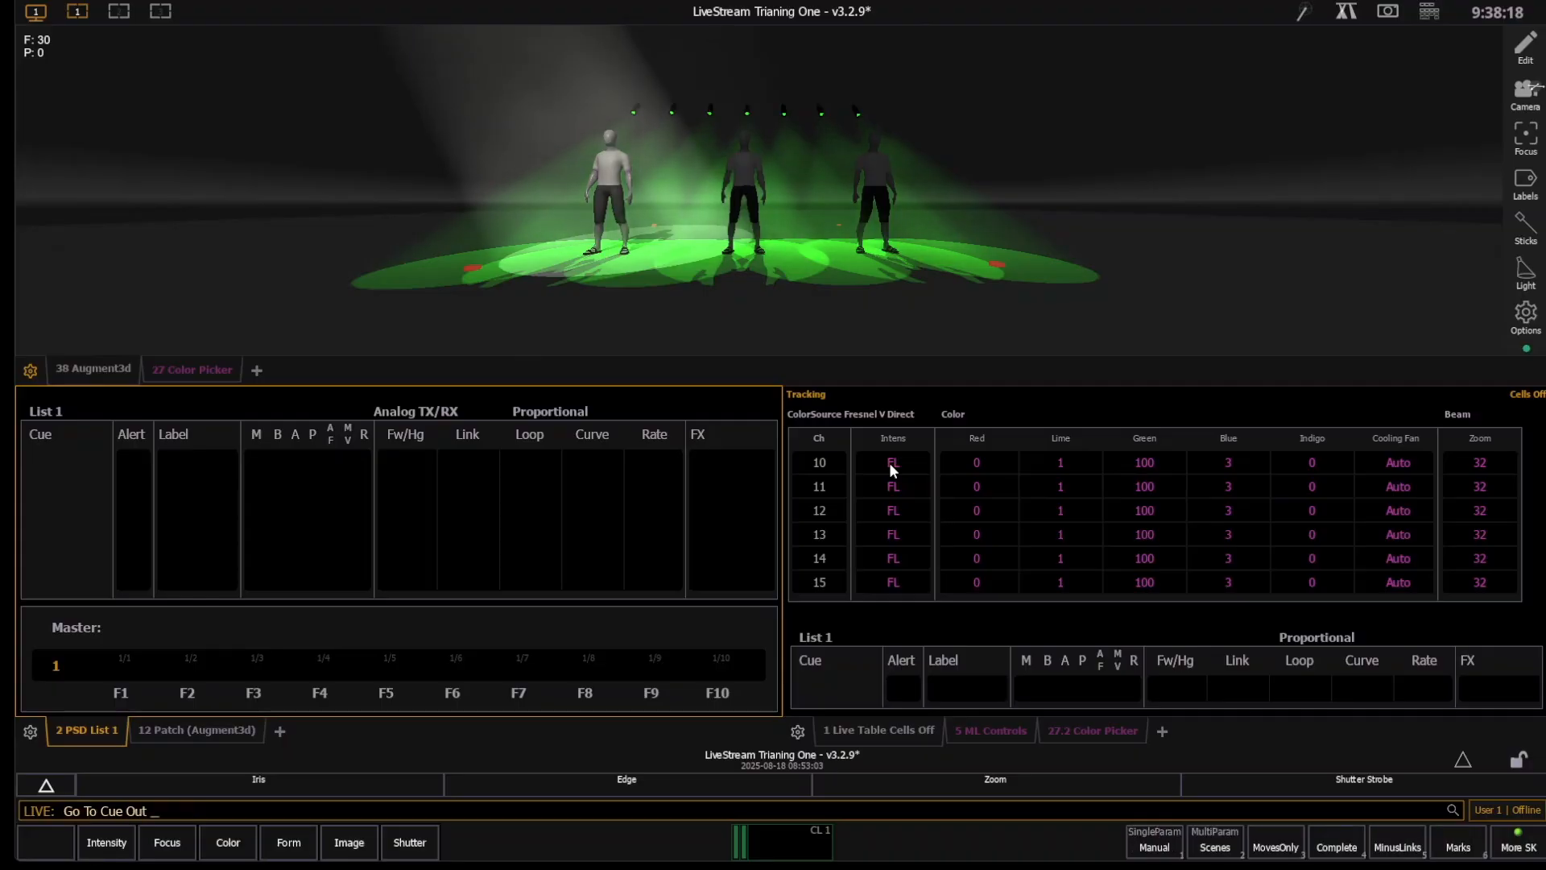
{"action": "key", "text": "Return"}
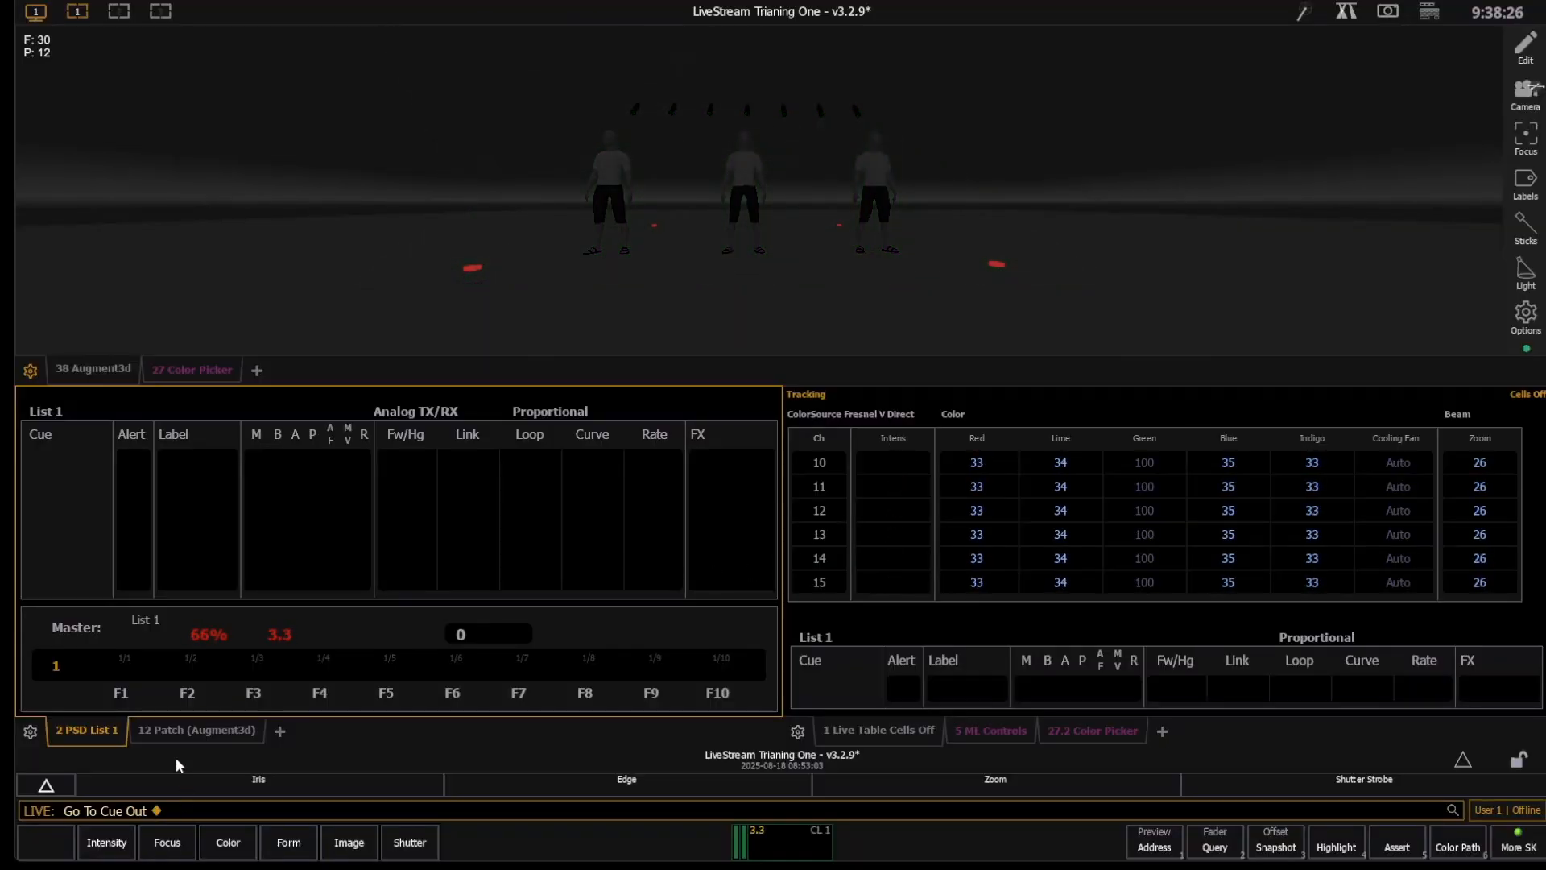
- Select channels 20 through 24 in the patch and open their fixture type selection
{"action": "left_click", "coordinate": [172, 731]}
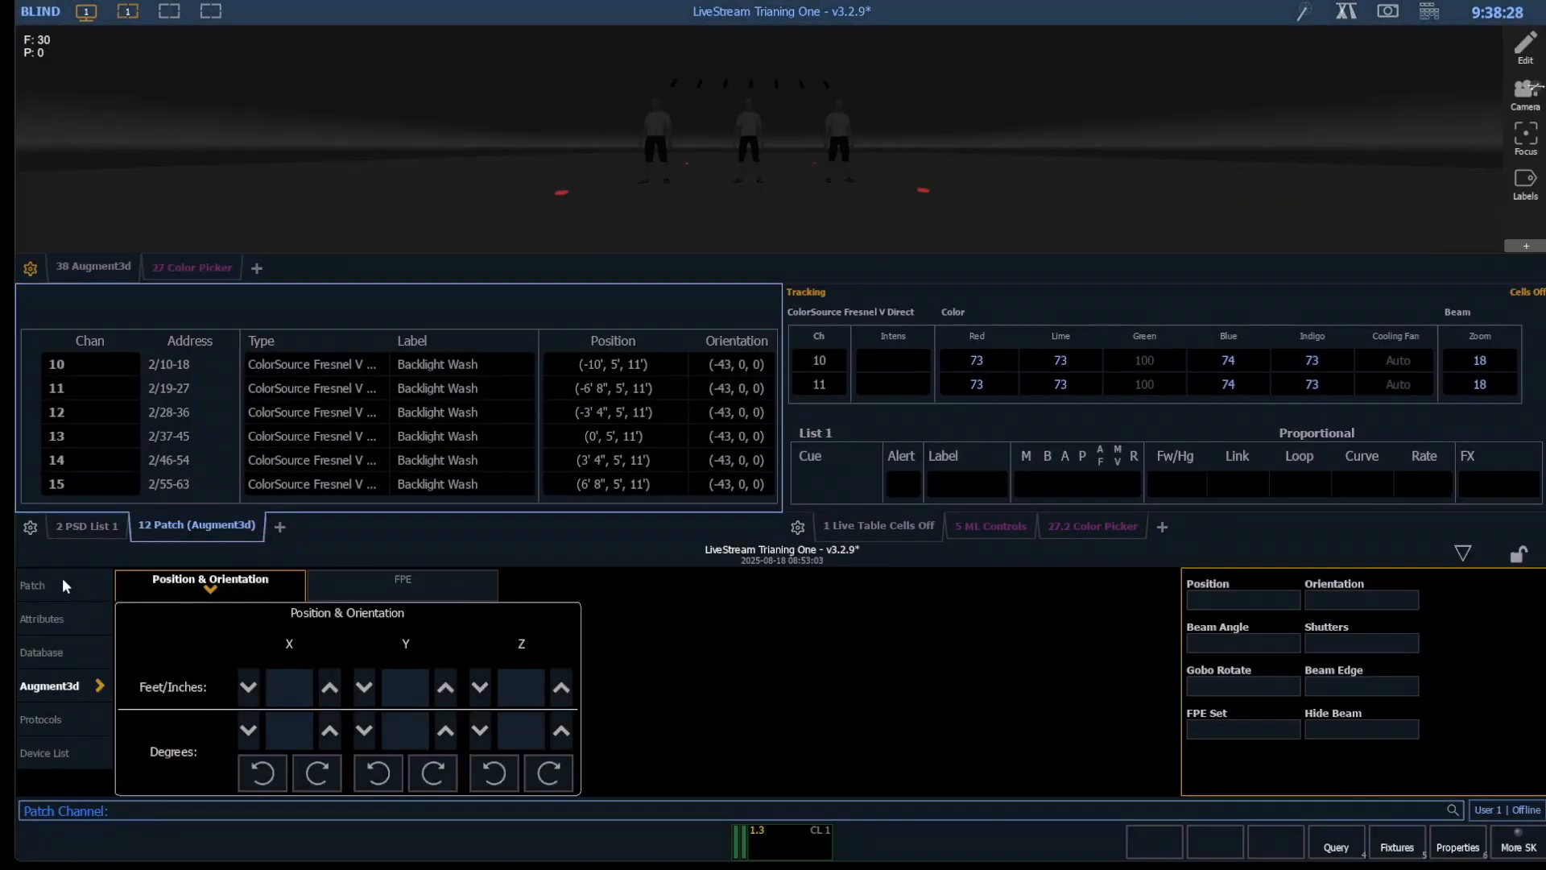
{"action": "key", "text": "2"}
{"action": "key", "text": "0"}
{"action": "key", "text": "t"}
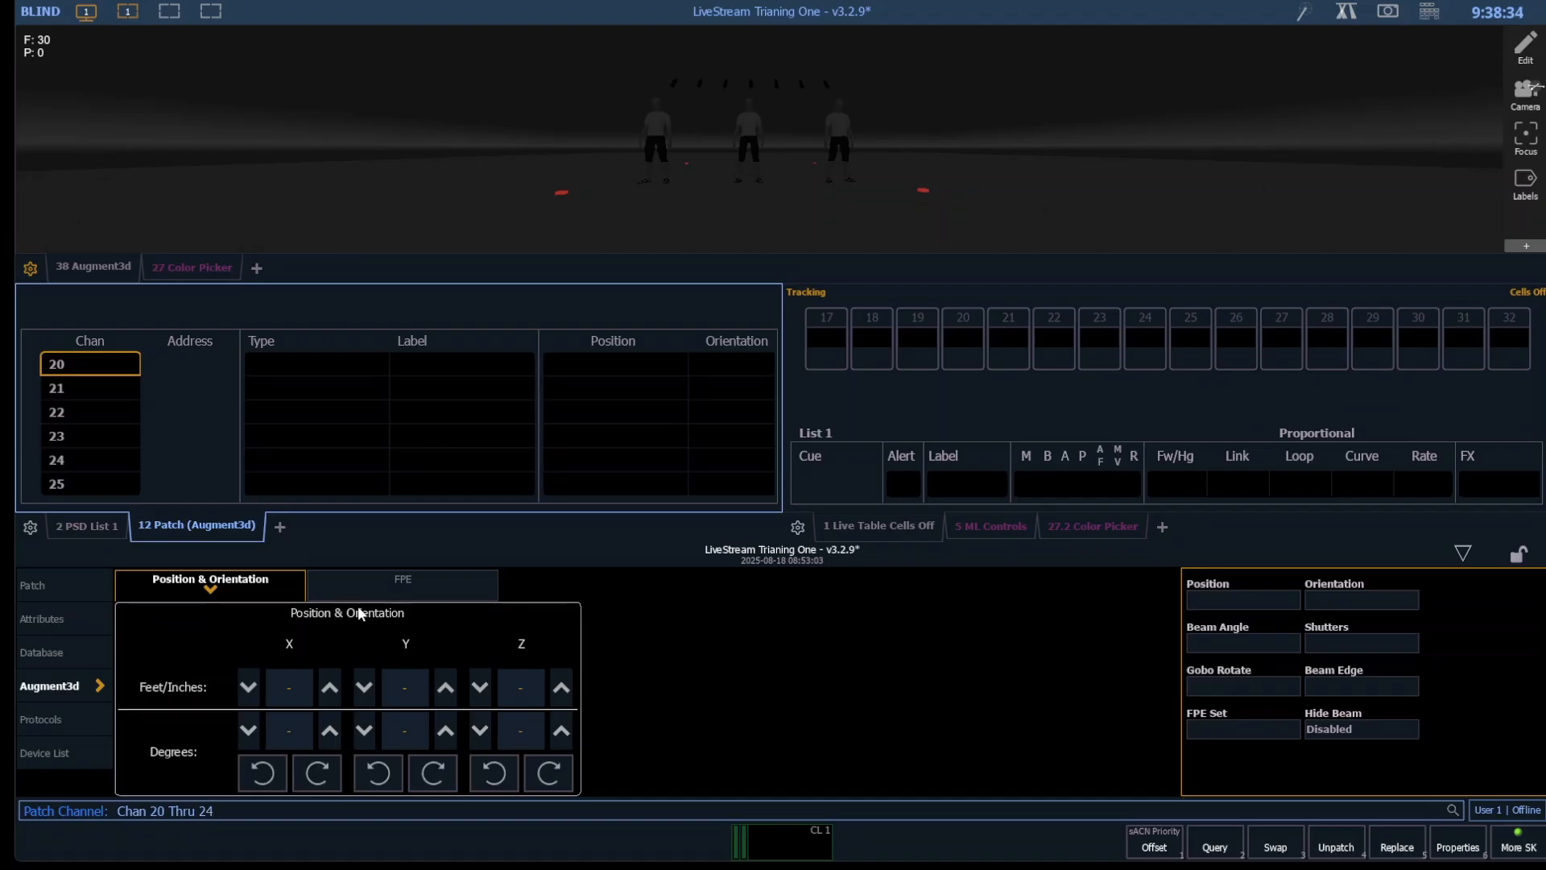
{"action": "key", "text": "Return"}
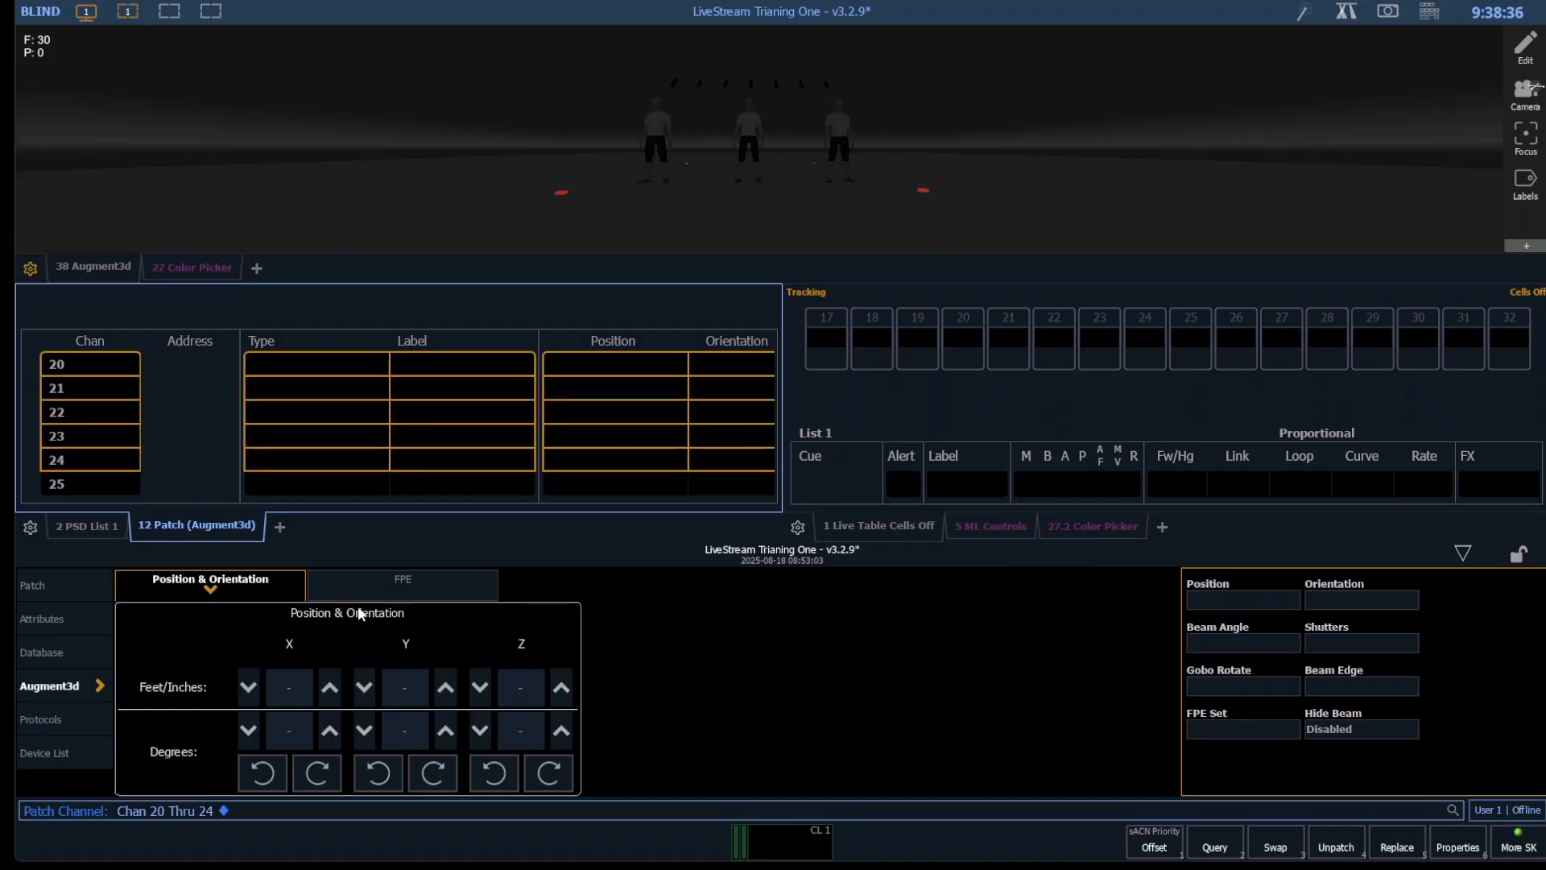
{"action": "left_click", "coordinate": [69, 593]}
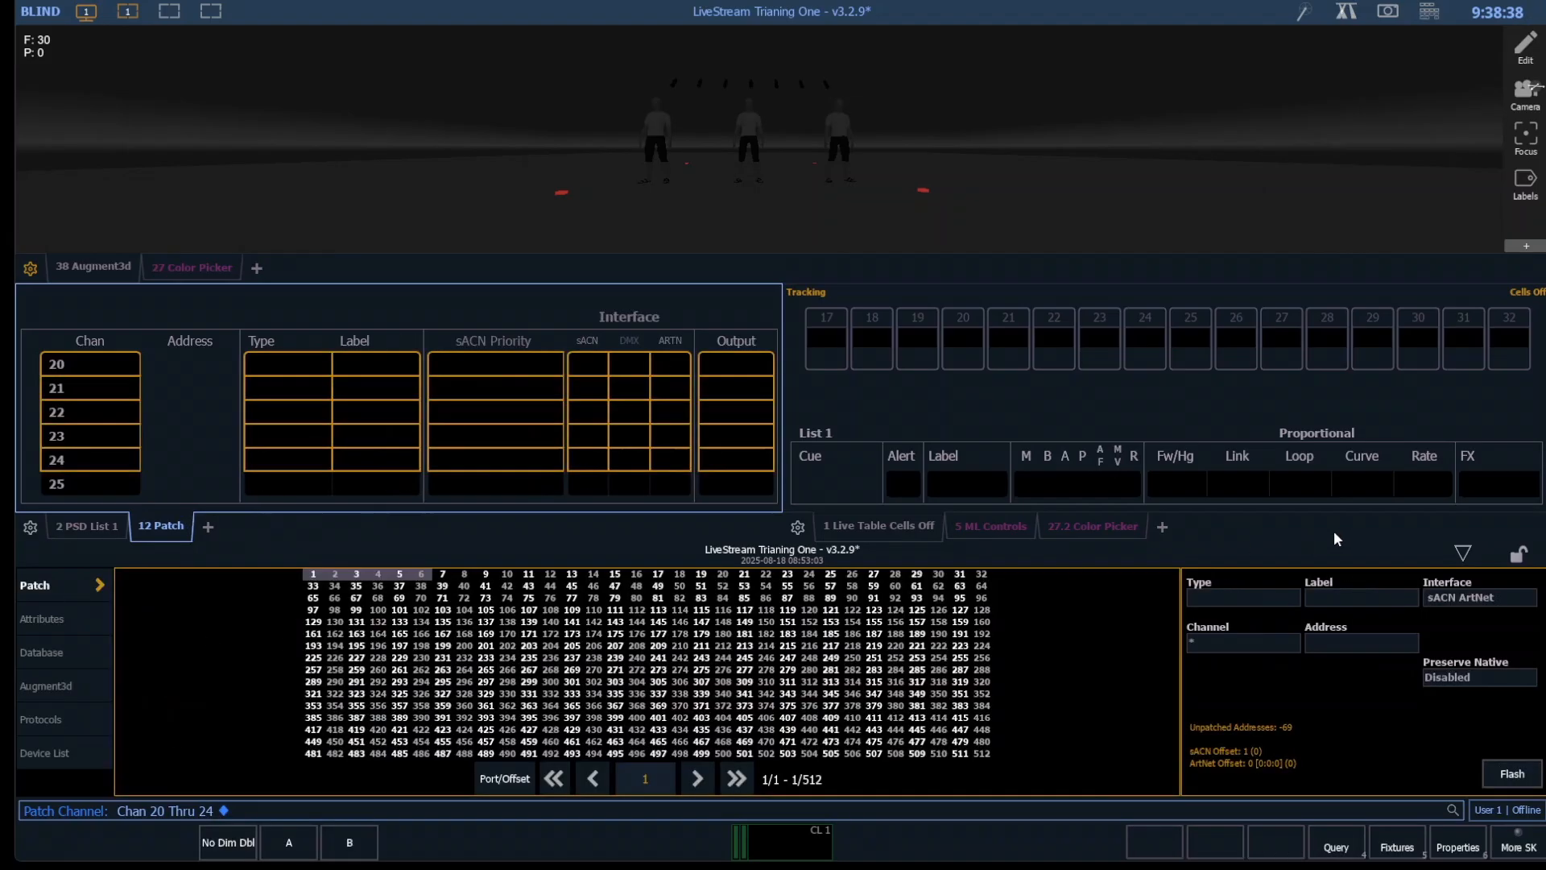
{"action": "left_click", "coordinate": [1206, 596]}
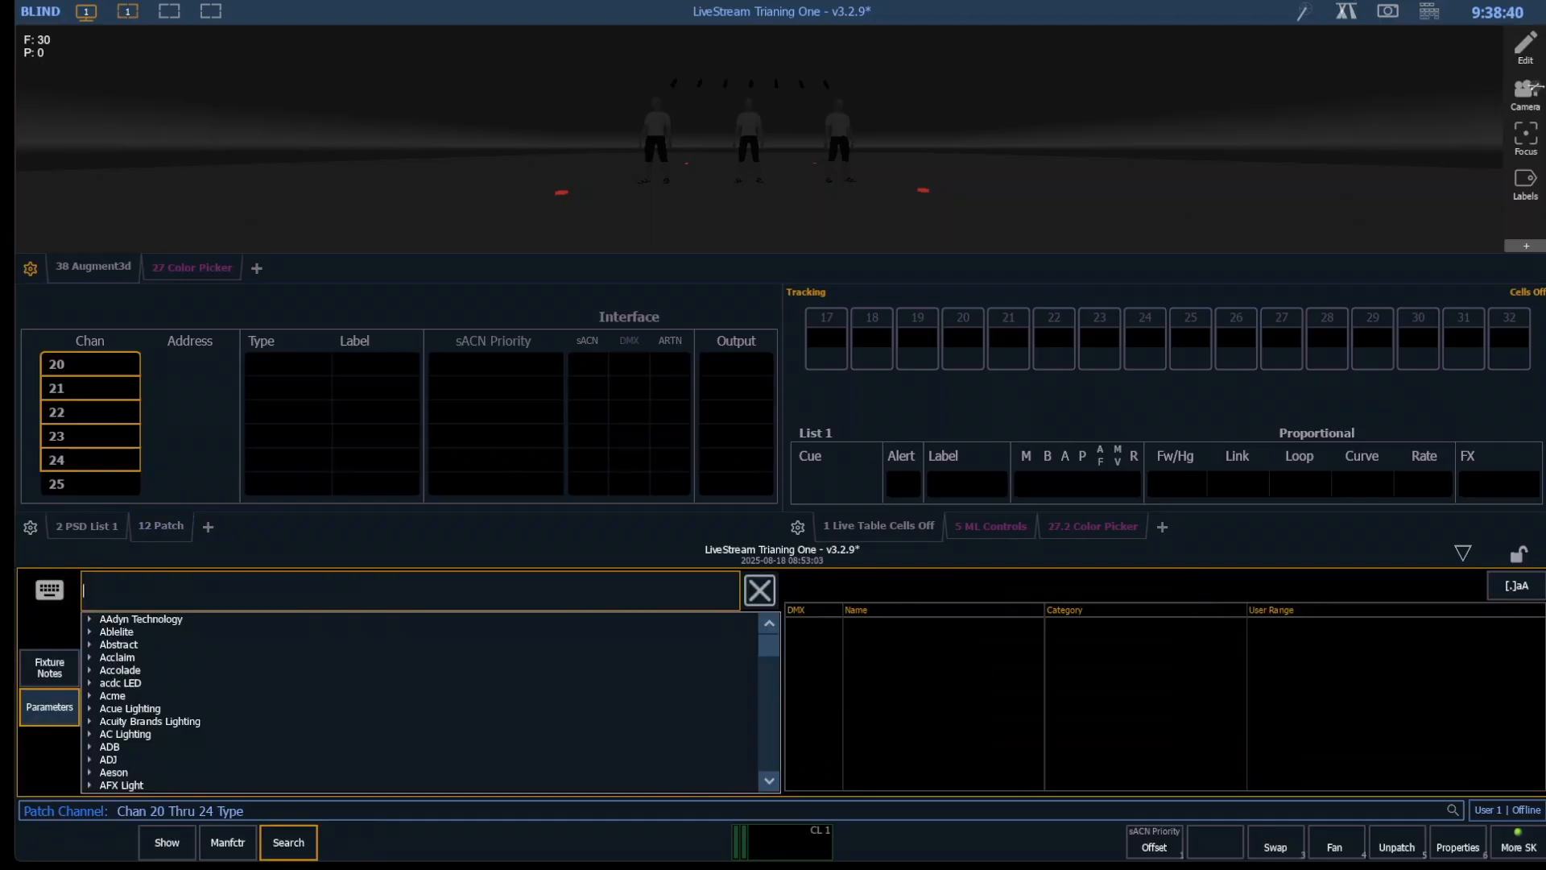
- Browse the manufacturer library to High End Systems and examine the modes of the Halcyon Gold Ultra Bright Standard
{"action": "left_click", "coordinate": [226, 843]}
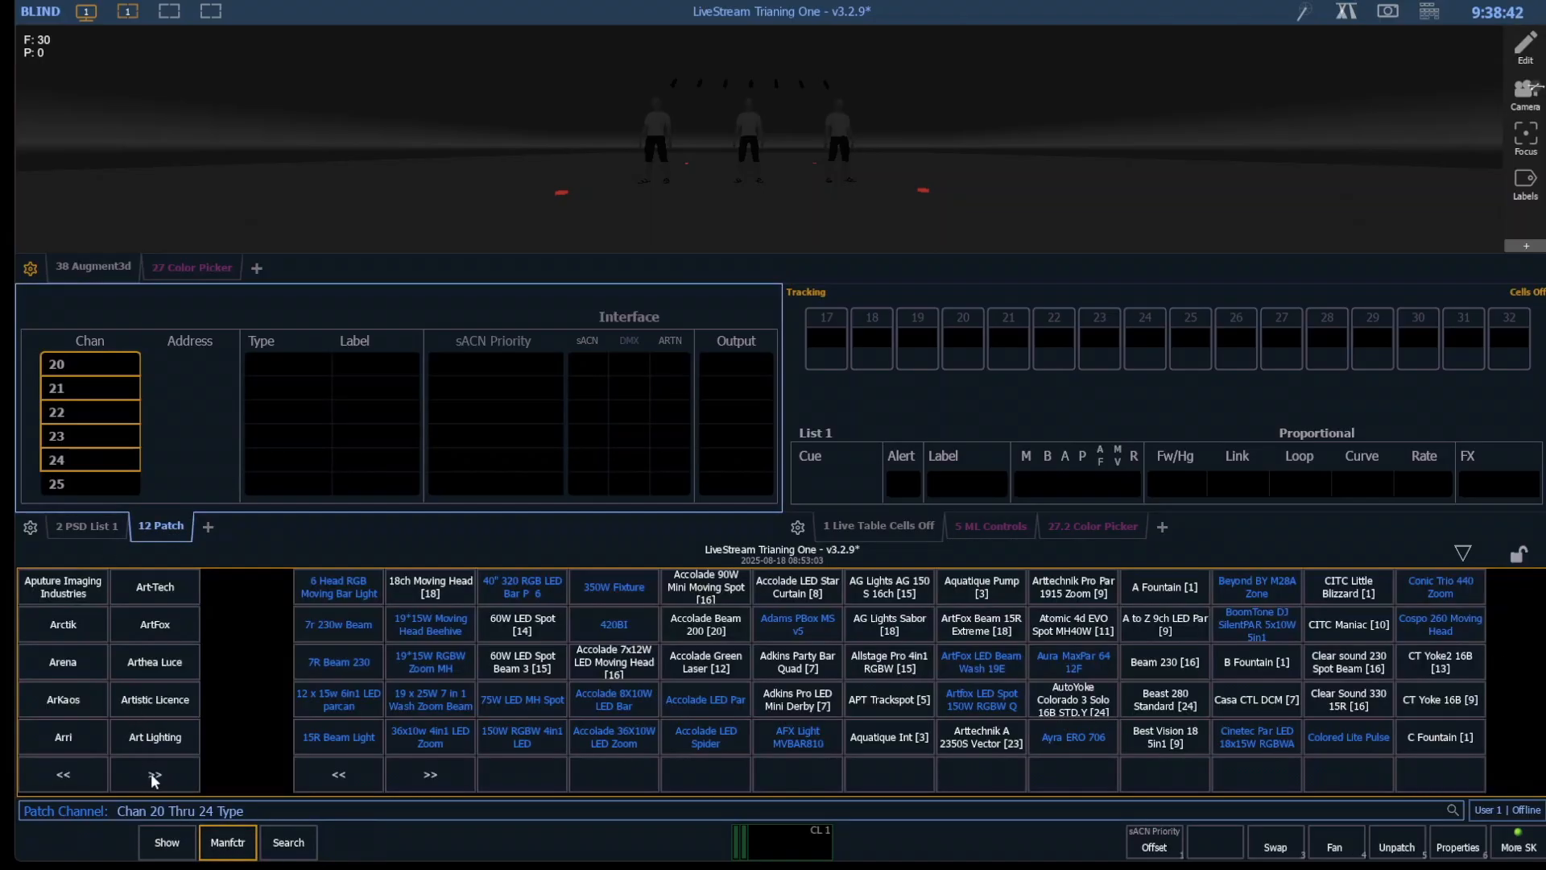
{"action": "left_click", "coordinate": [155, 778]}
{"action": "left_click", "coordinate": [155, 778]}
{"action": "left_click", "coordinate": [155, 778]}
{"action": "left_click", "coordinate": [155, 778]}
{"action": "left_click", "coordinate": [155, 775]}
{"action": "left_click", "coordinate": [154, 775]}
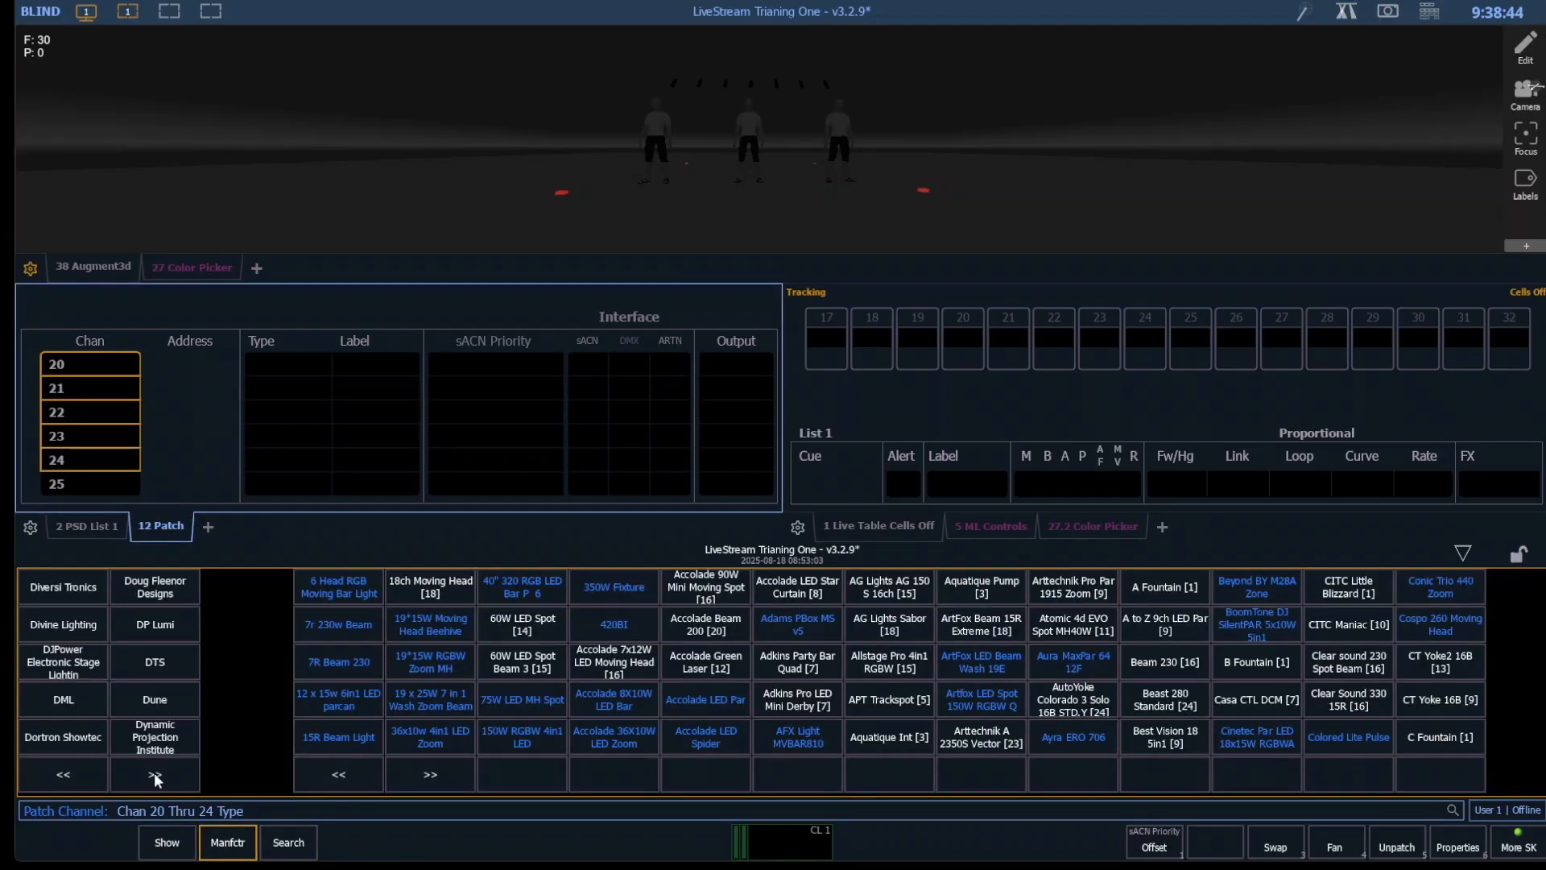
{"action": "left_click", "coordinate": [155, 774]}
{"action": "left_click", "coordinate": [154, 774]}
{"action": "left_click", "coordinate": [154, 775]}
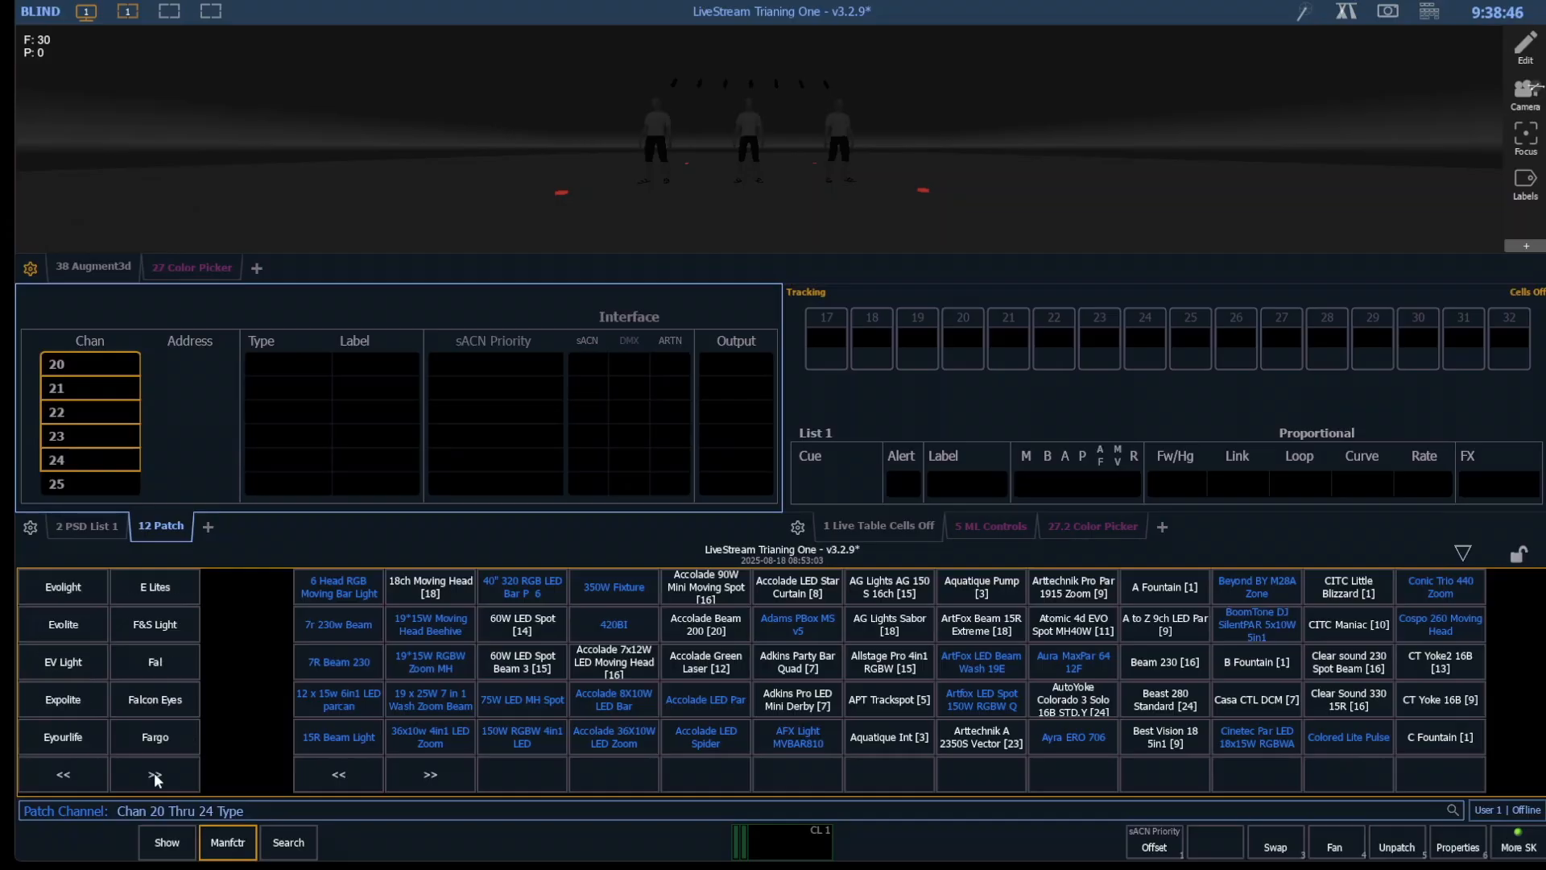
{"action": "left_click", "coordinate": [155, 775]}
{"action": "left_click", "coordinate": [155, 774]}
{"action": "left_click", "coordinate": [154, 775]}
{"action": "left_click", "coordinate": [155, 775]}
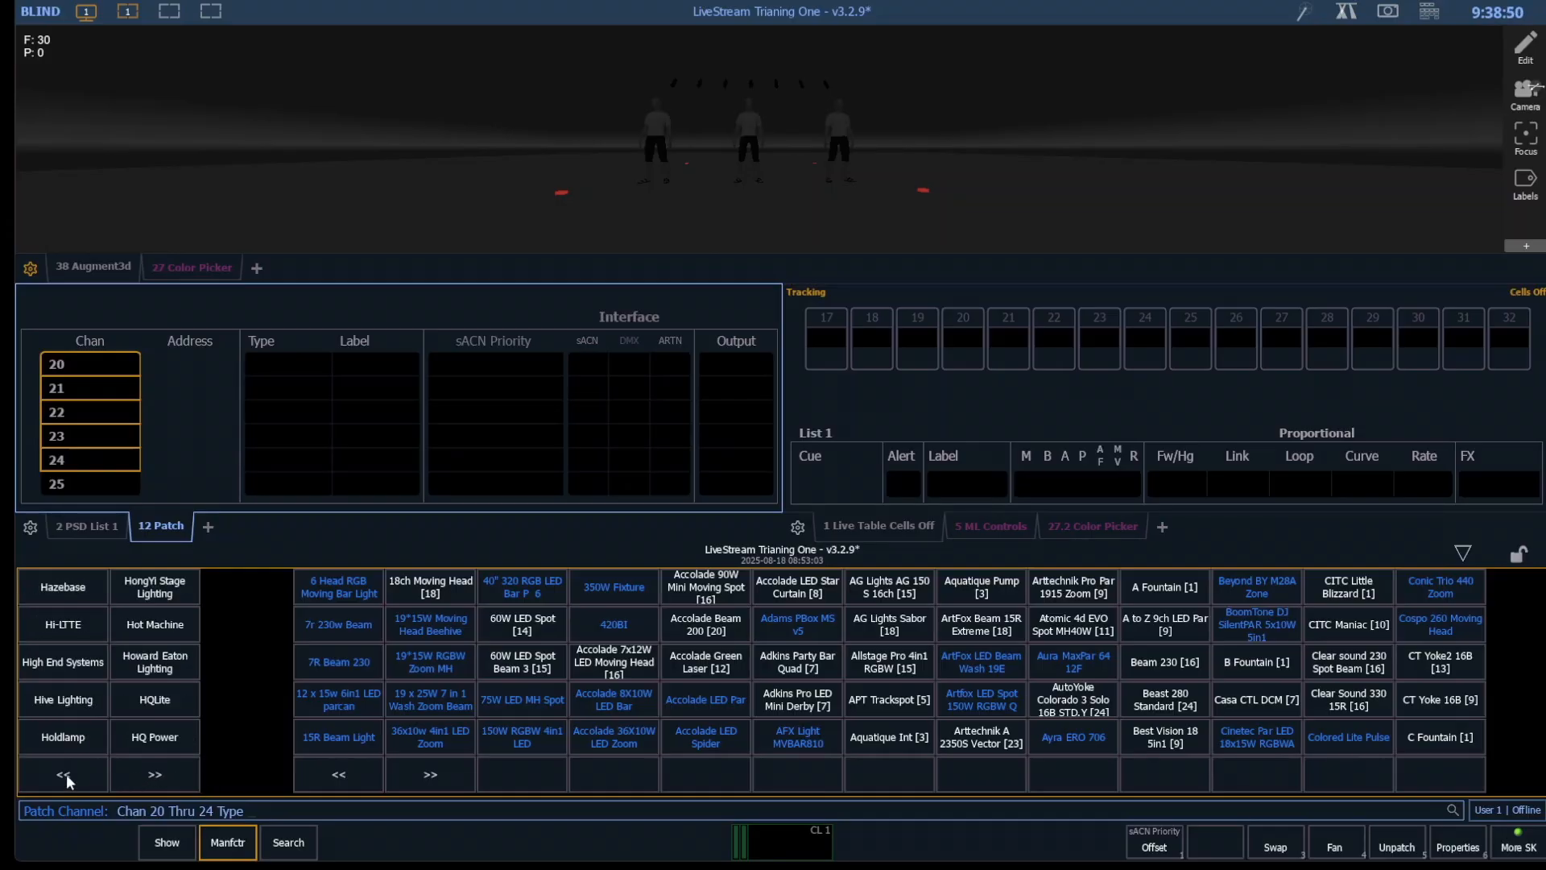
{"action": "left_click", "coordinate": [67, 776]}
{"action": "left_click", "coordinate": [153, 778]}
{"action": "left_click", "coordinate": [71, 671]}
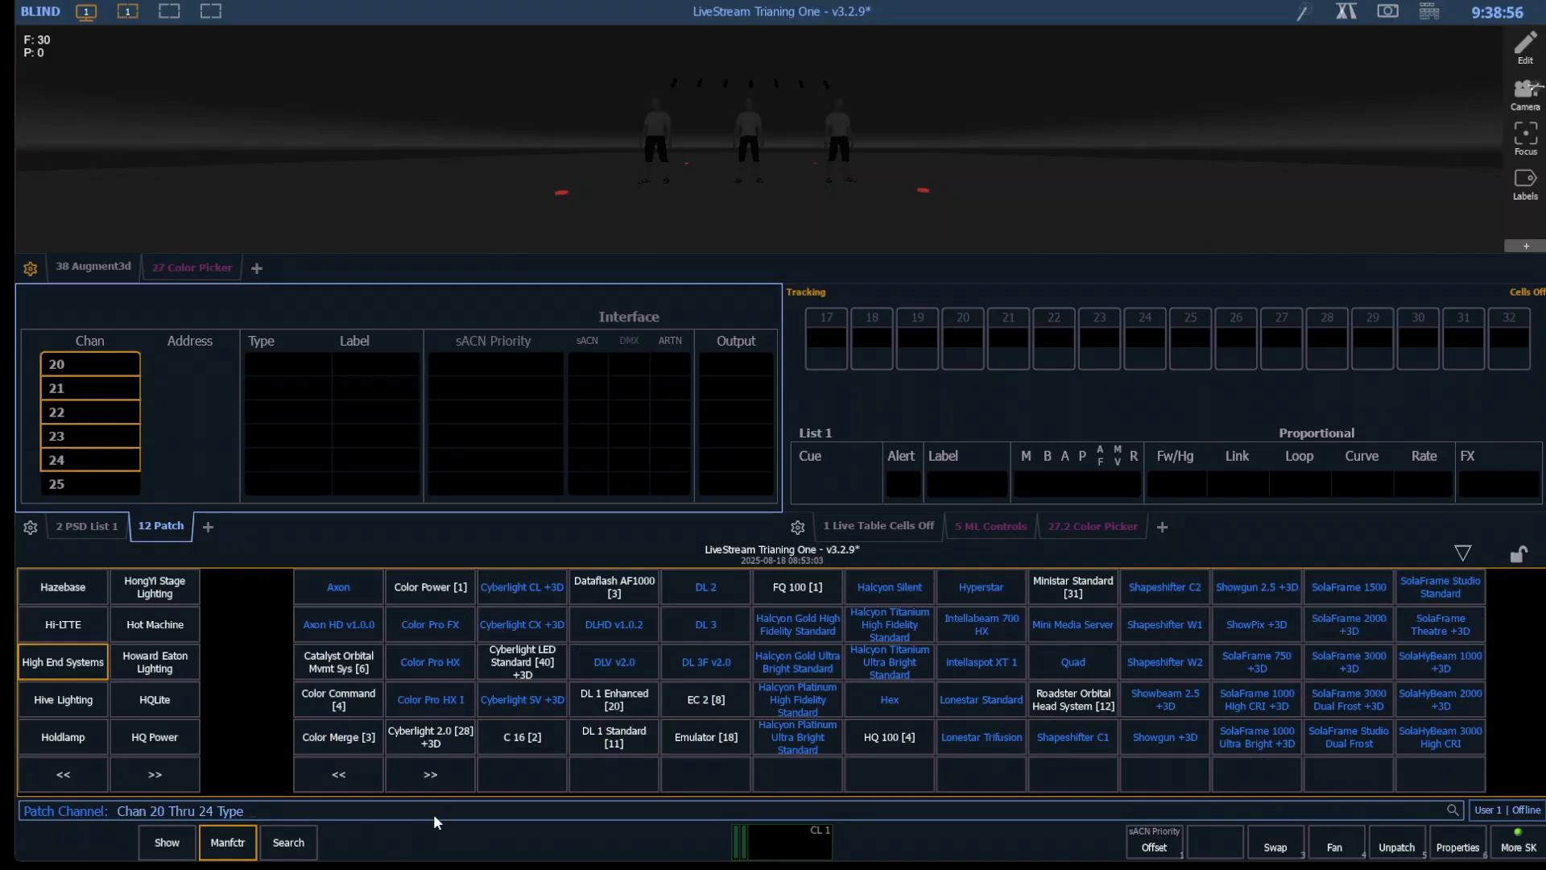
{"action": "left_click", "coordinate": [429, 775]}
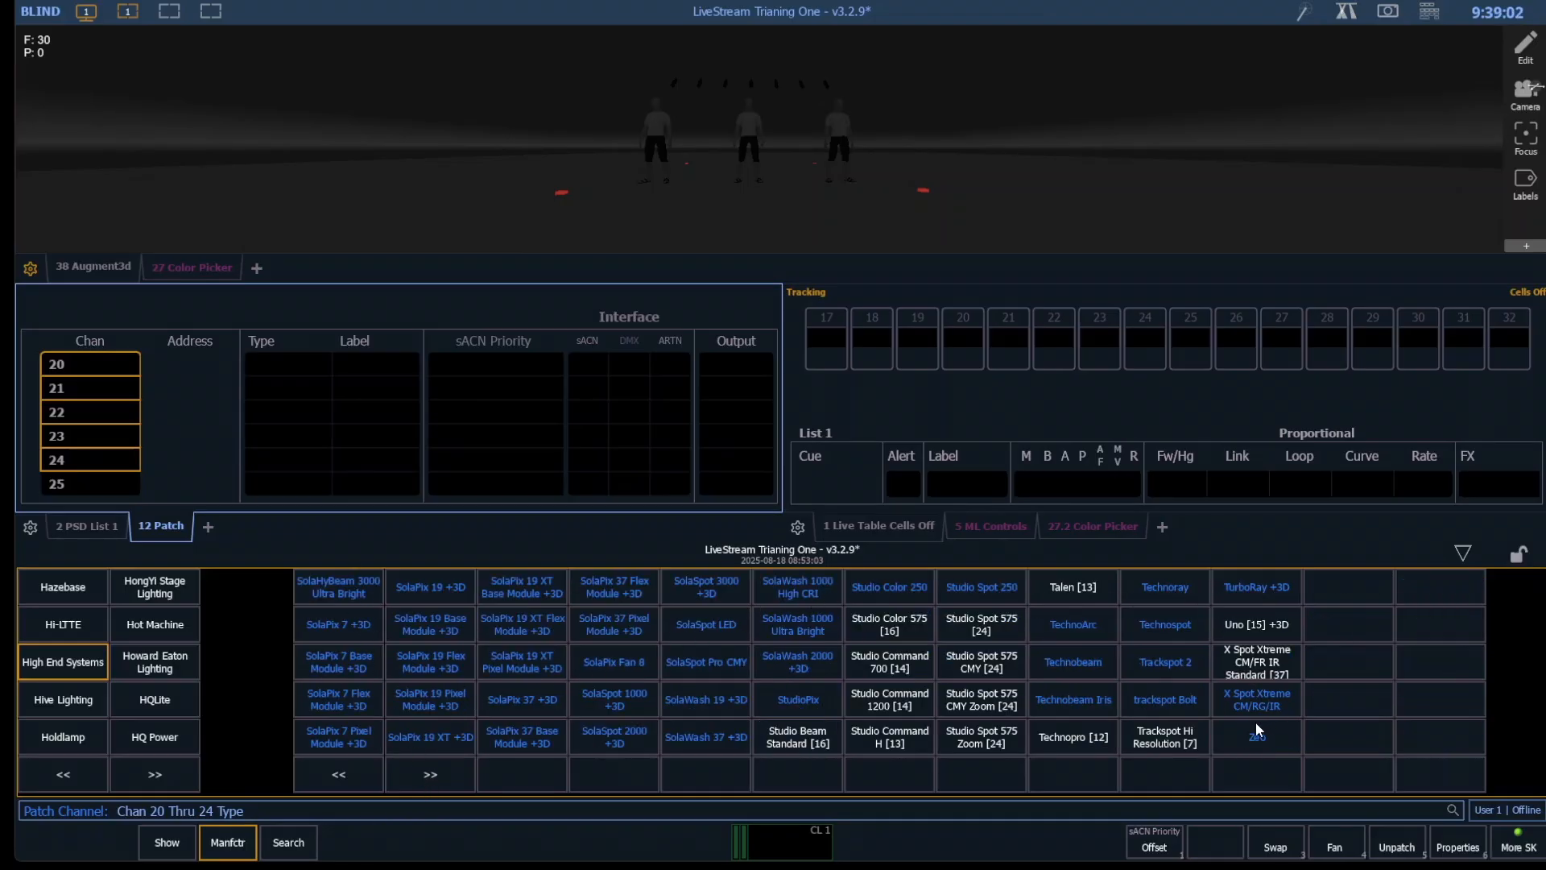
{"action": "left_click", "coordinate": [354, 775]}
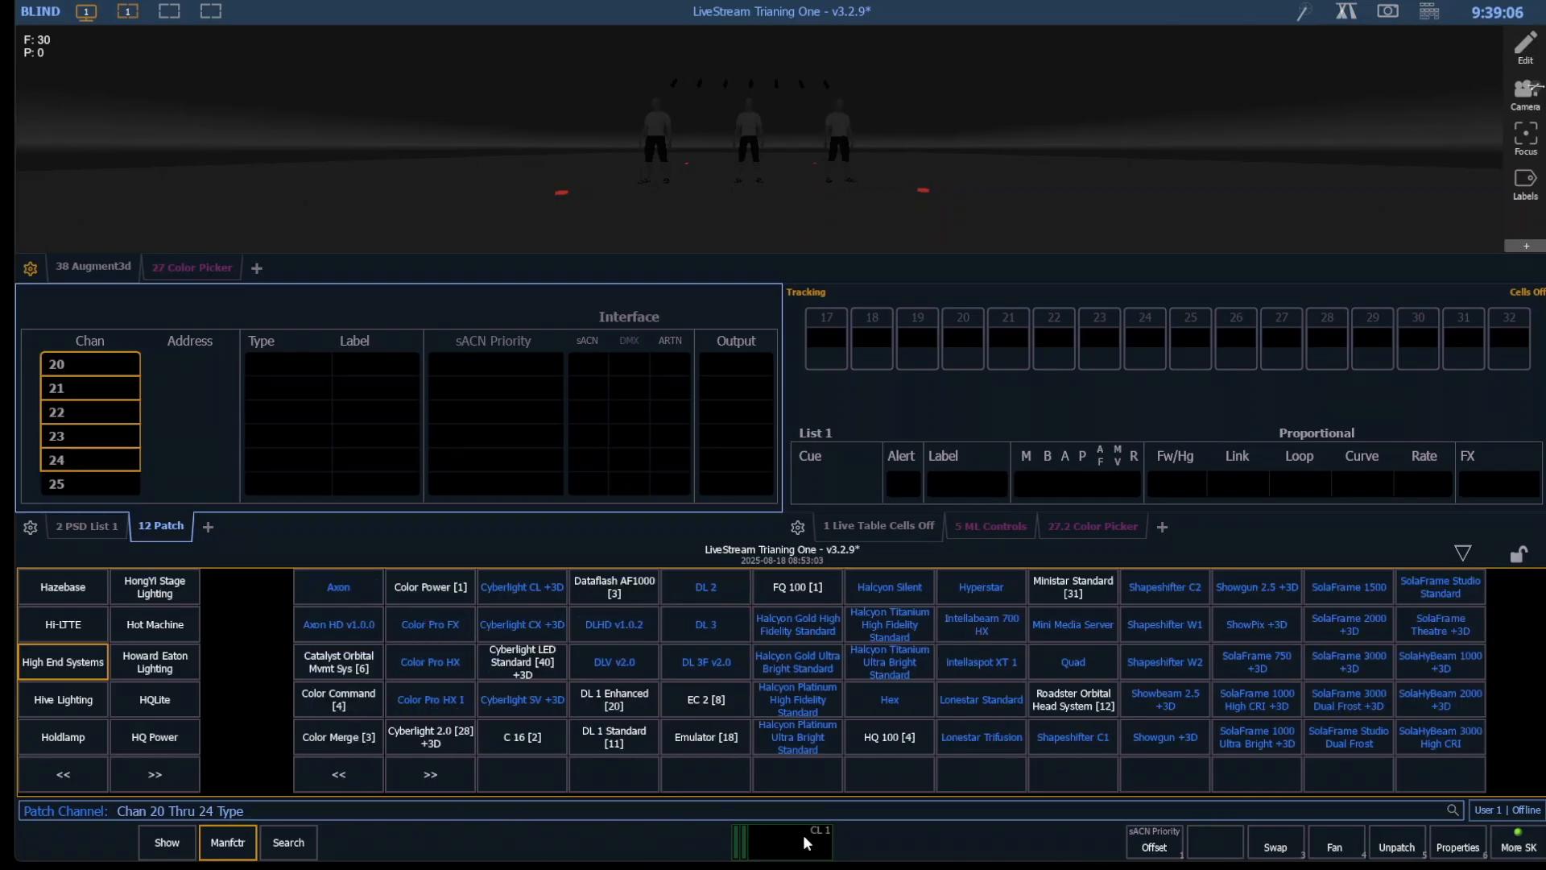
{"action": "left_click", "coordinate": [824, 659]}
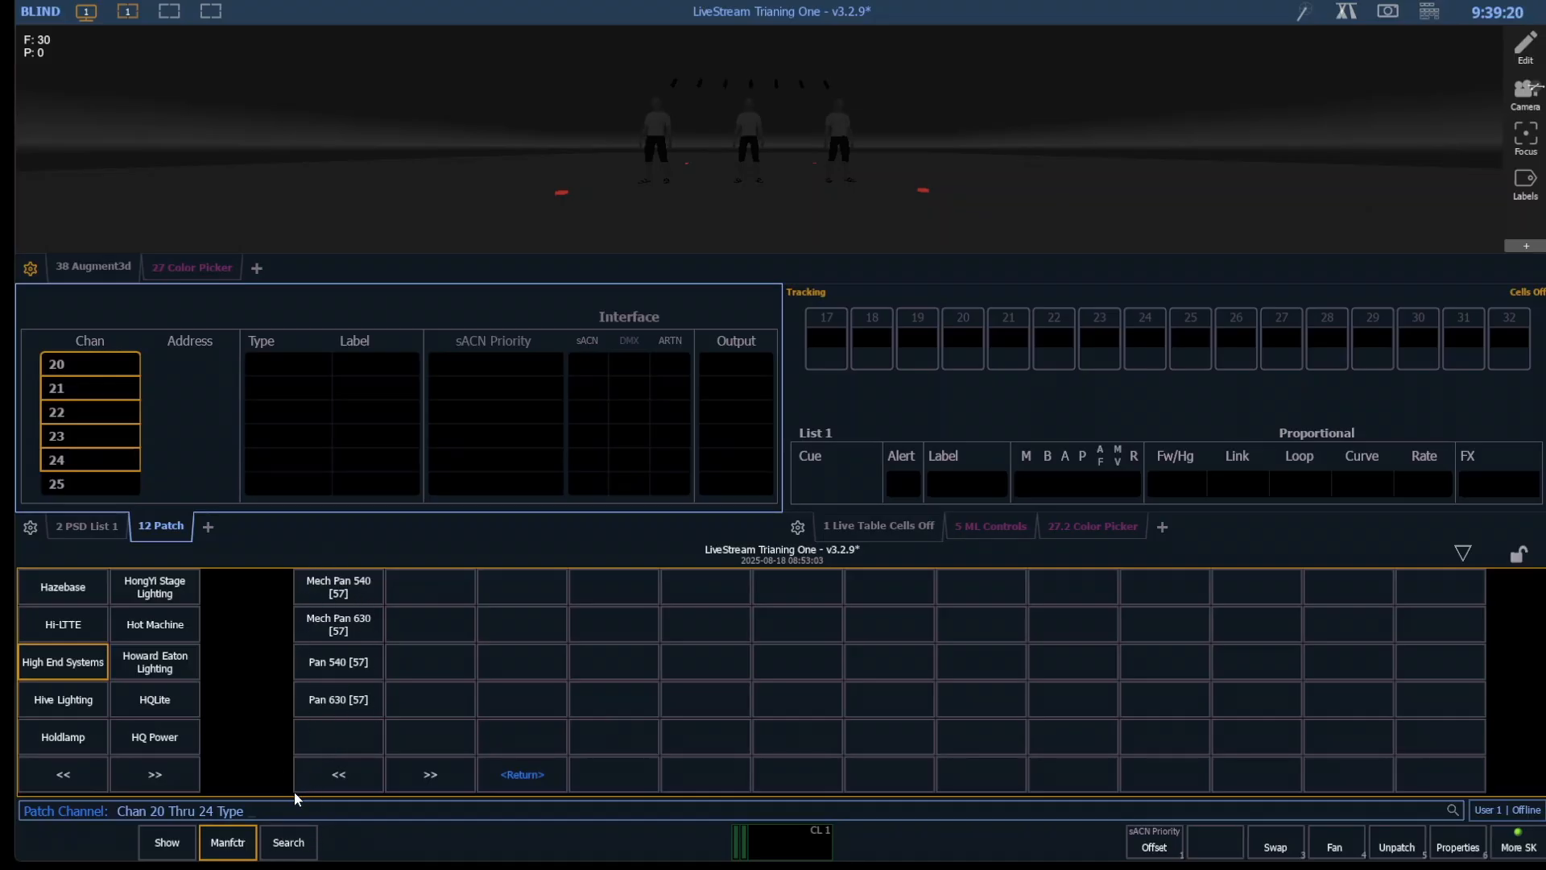
- Search the fixture library for "high end gold" and assign Halcyon Gold High Fidelity Standard Pan 540 to channels 20 through 24
{"action": "left_click", "coordinate": [290, 842]}
{"action": "type", "text": "h"}
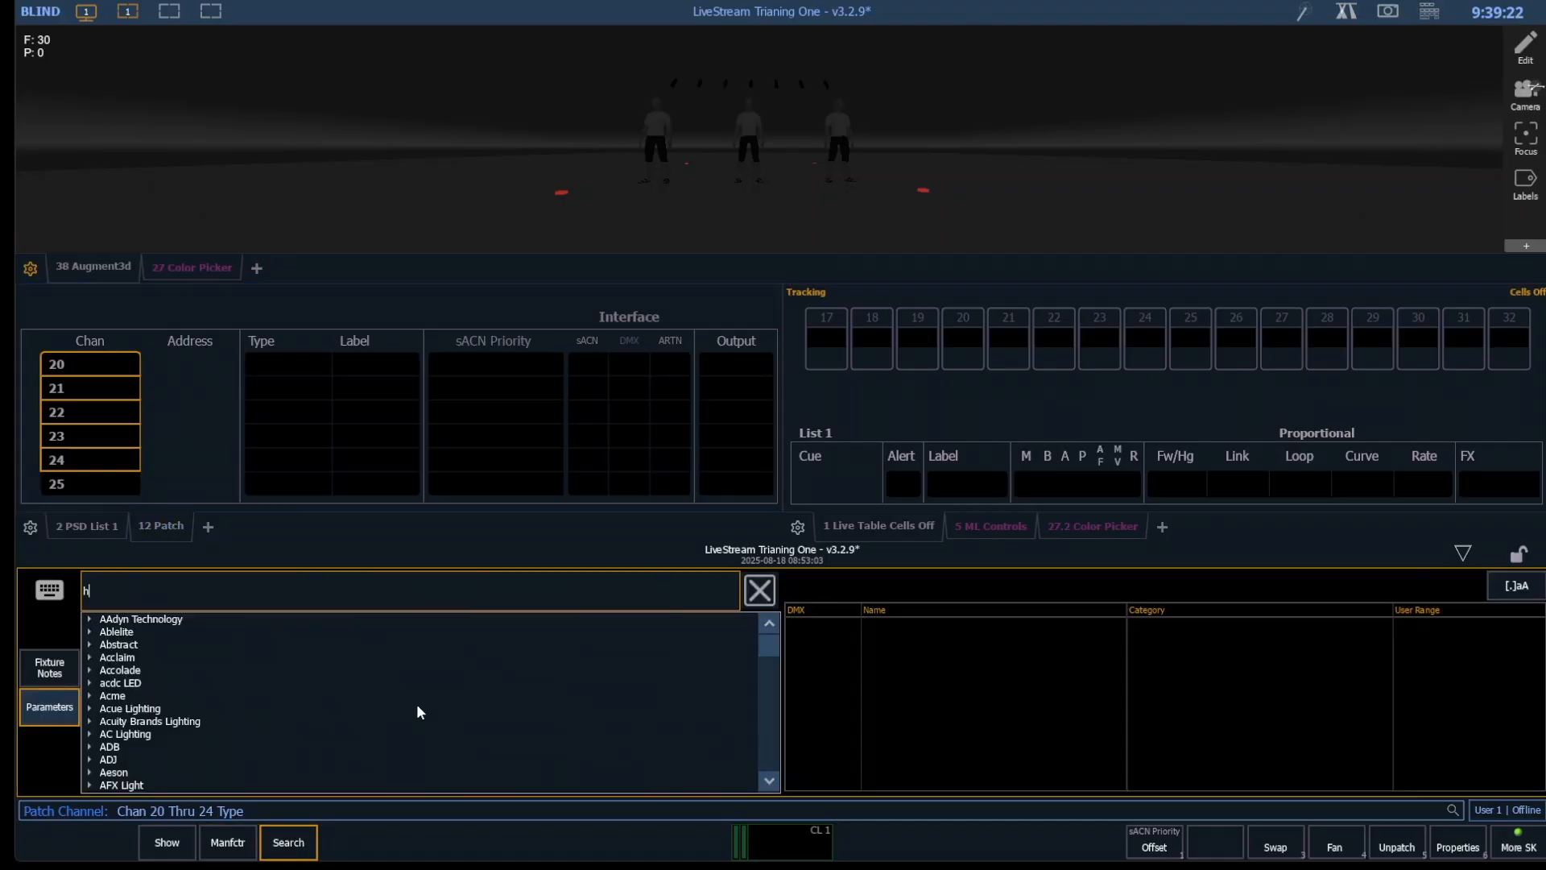
{"action": "type", "text": "igh end gold"}
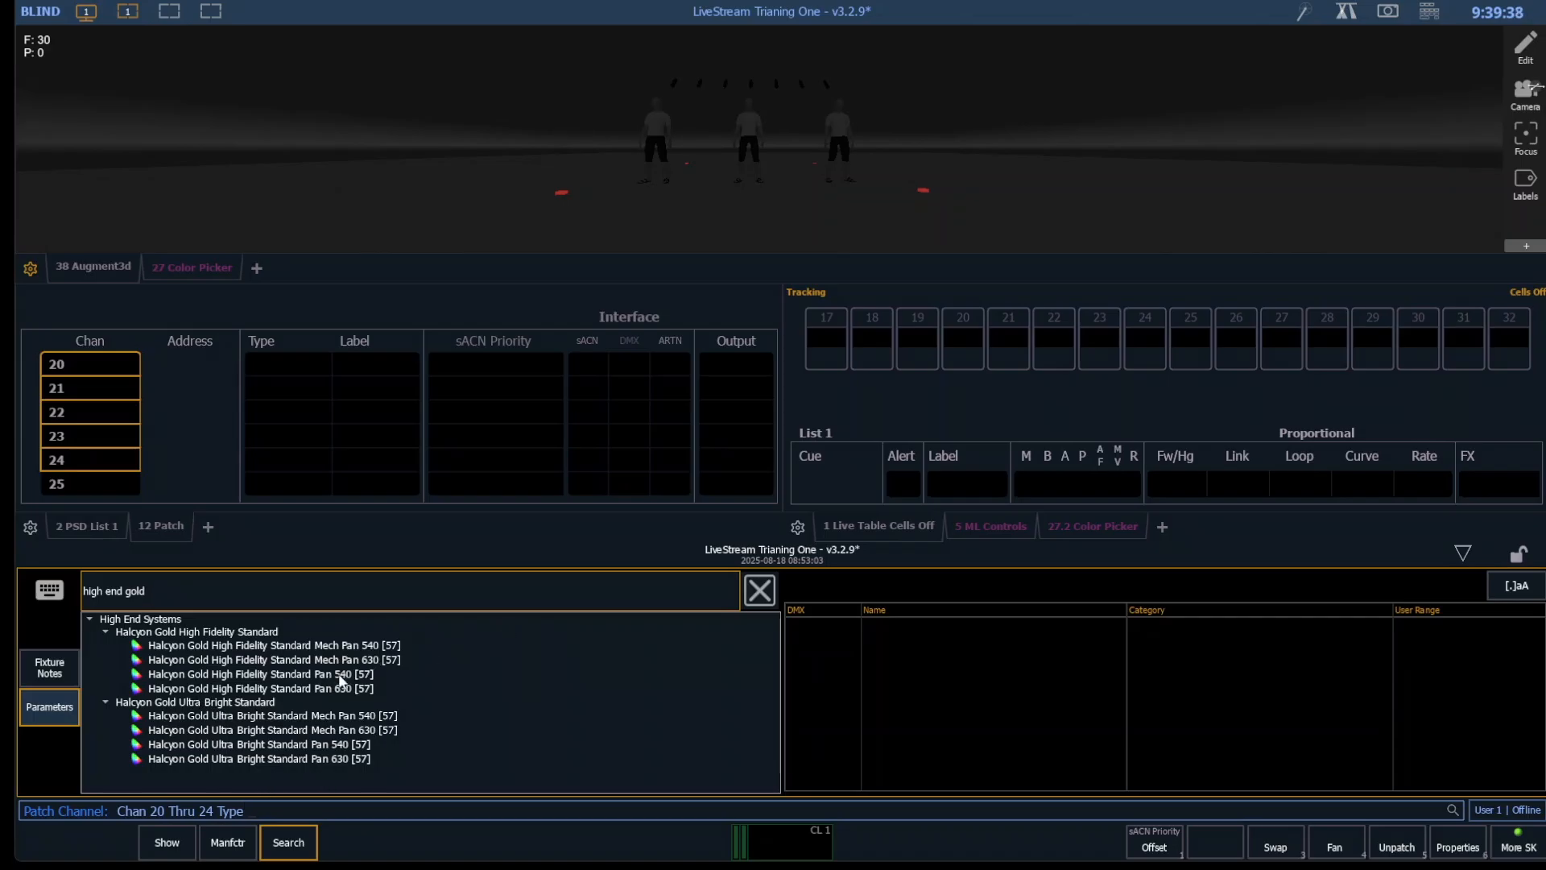
{"action": "left_click", "coordinate": [339, 674]}
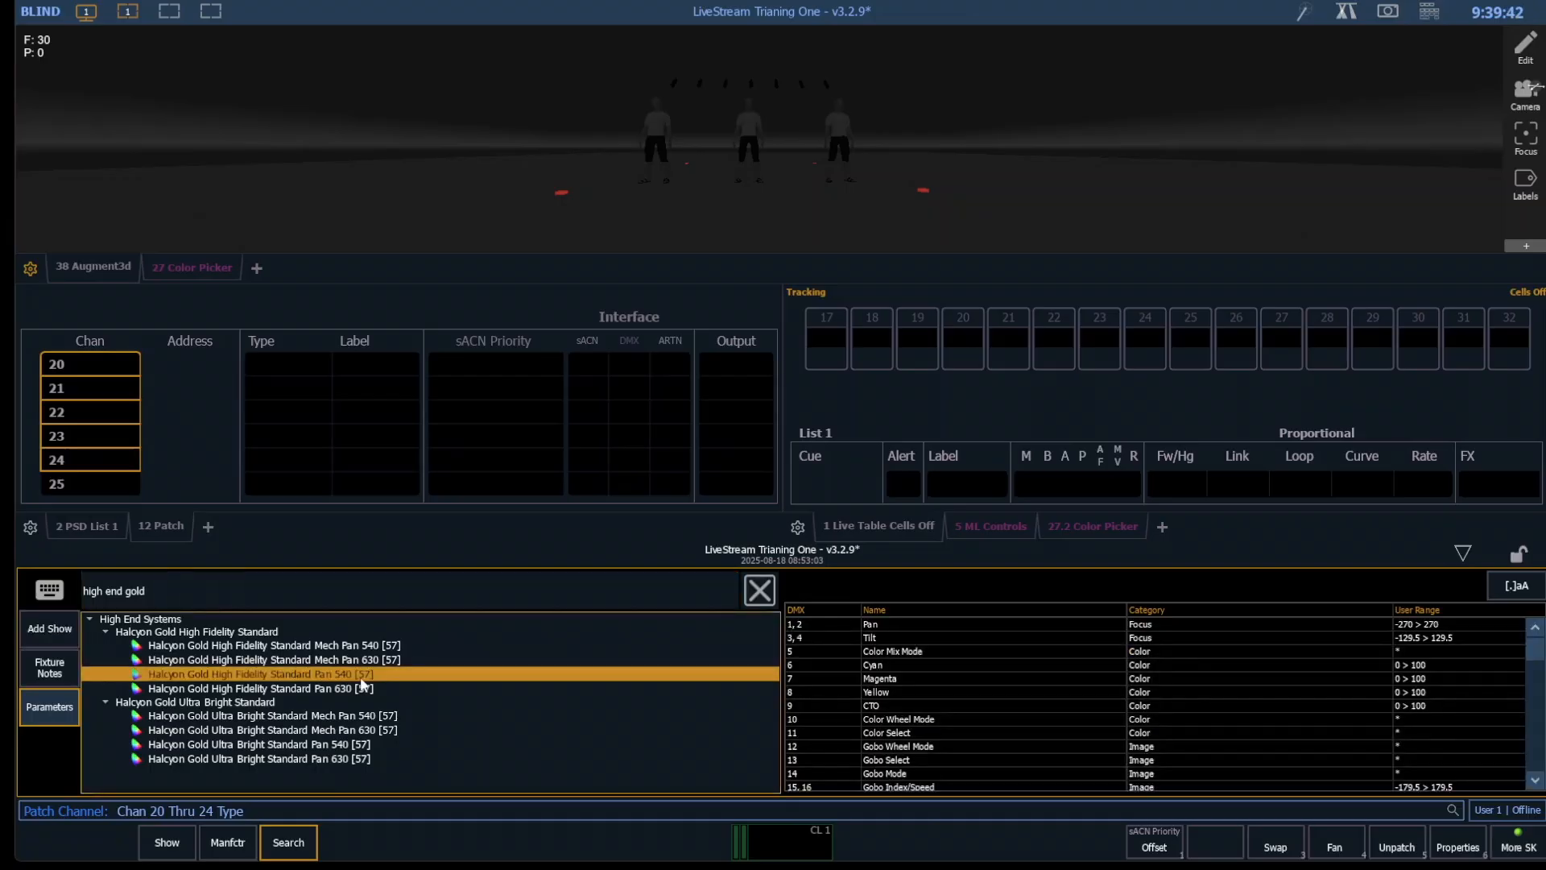
{"action": "left_click", "coordinate": [360, 679]}
- Patch channels 20 through 24 starting at address 3/1
{"action": "type", "text": "a3"}
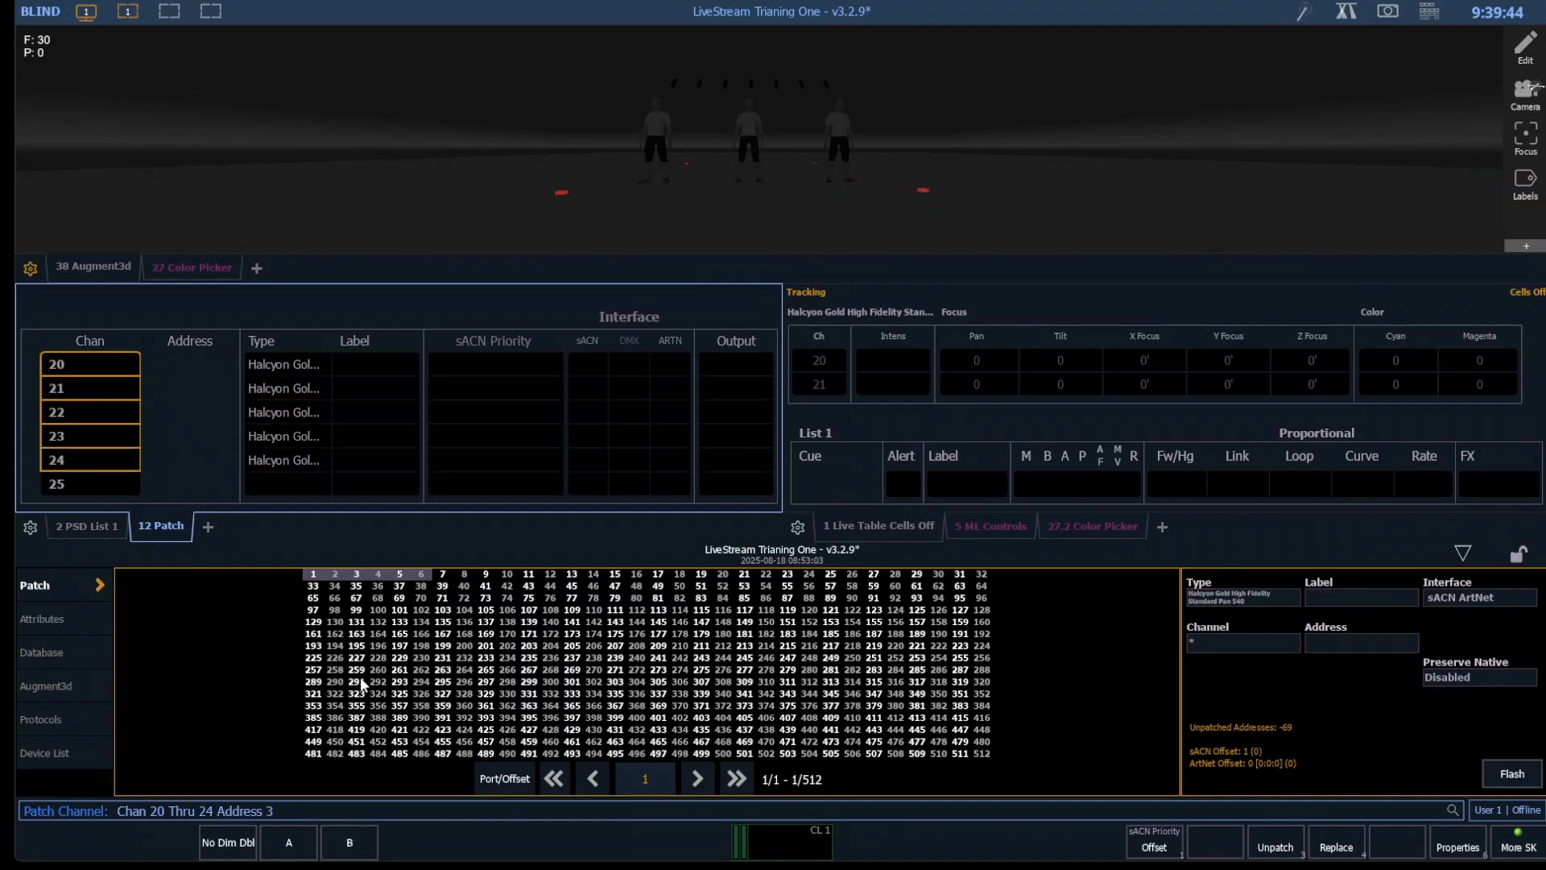
{"action": "type", "text": "1"}
{"action": "key", "text": "Return"}
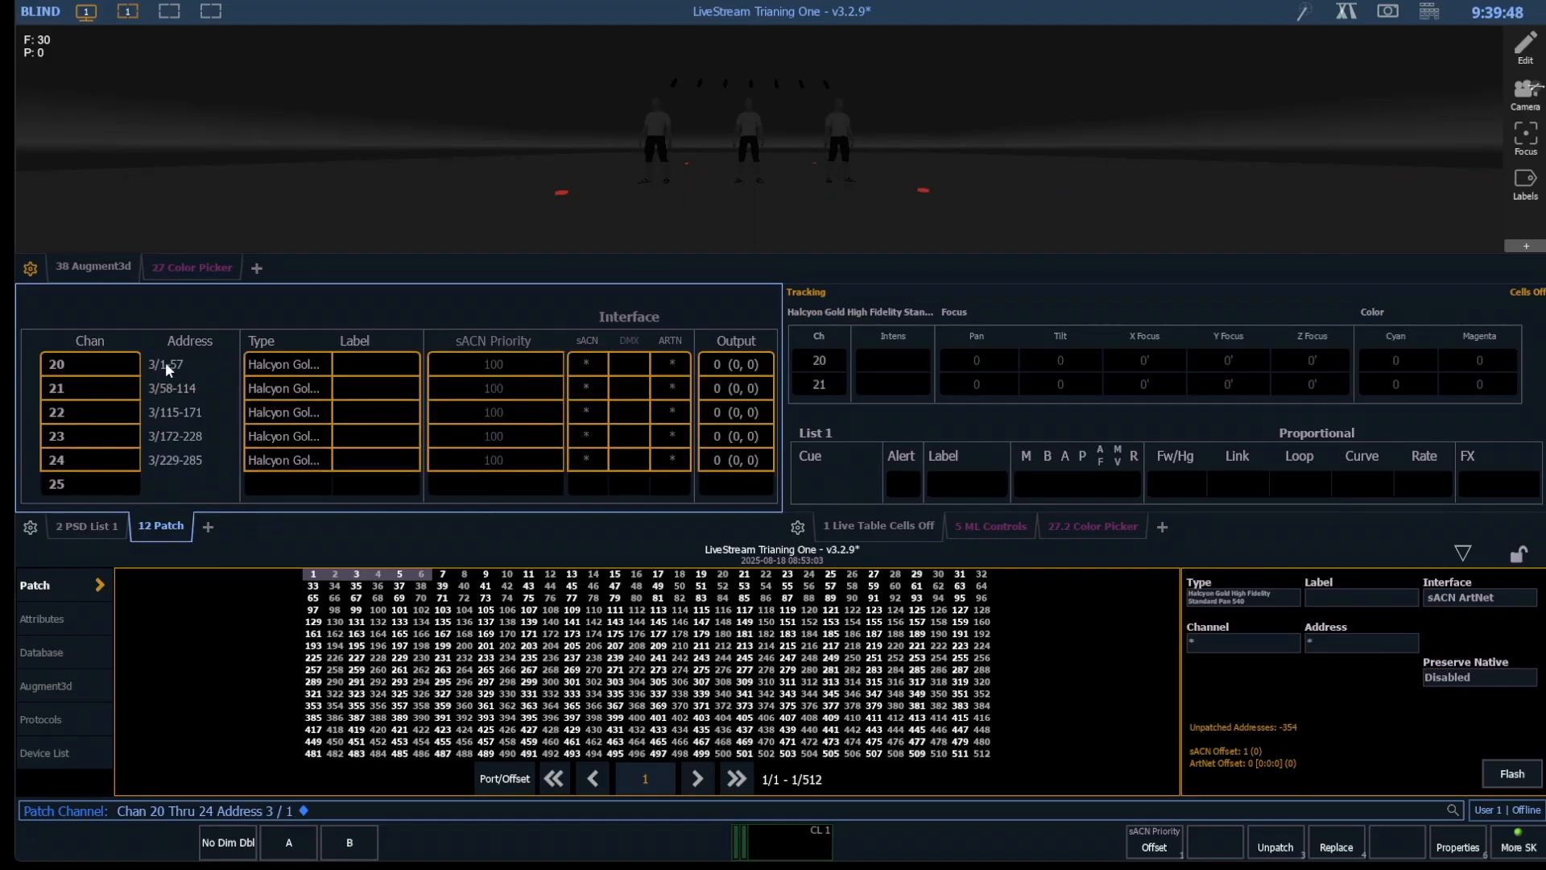
- Set the Augment3d Y position of channels 20 through 24 to 14 feet
{"action": "left_click", "coordinate": [61, 683]}
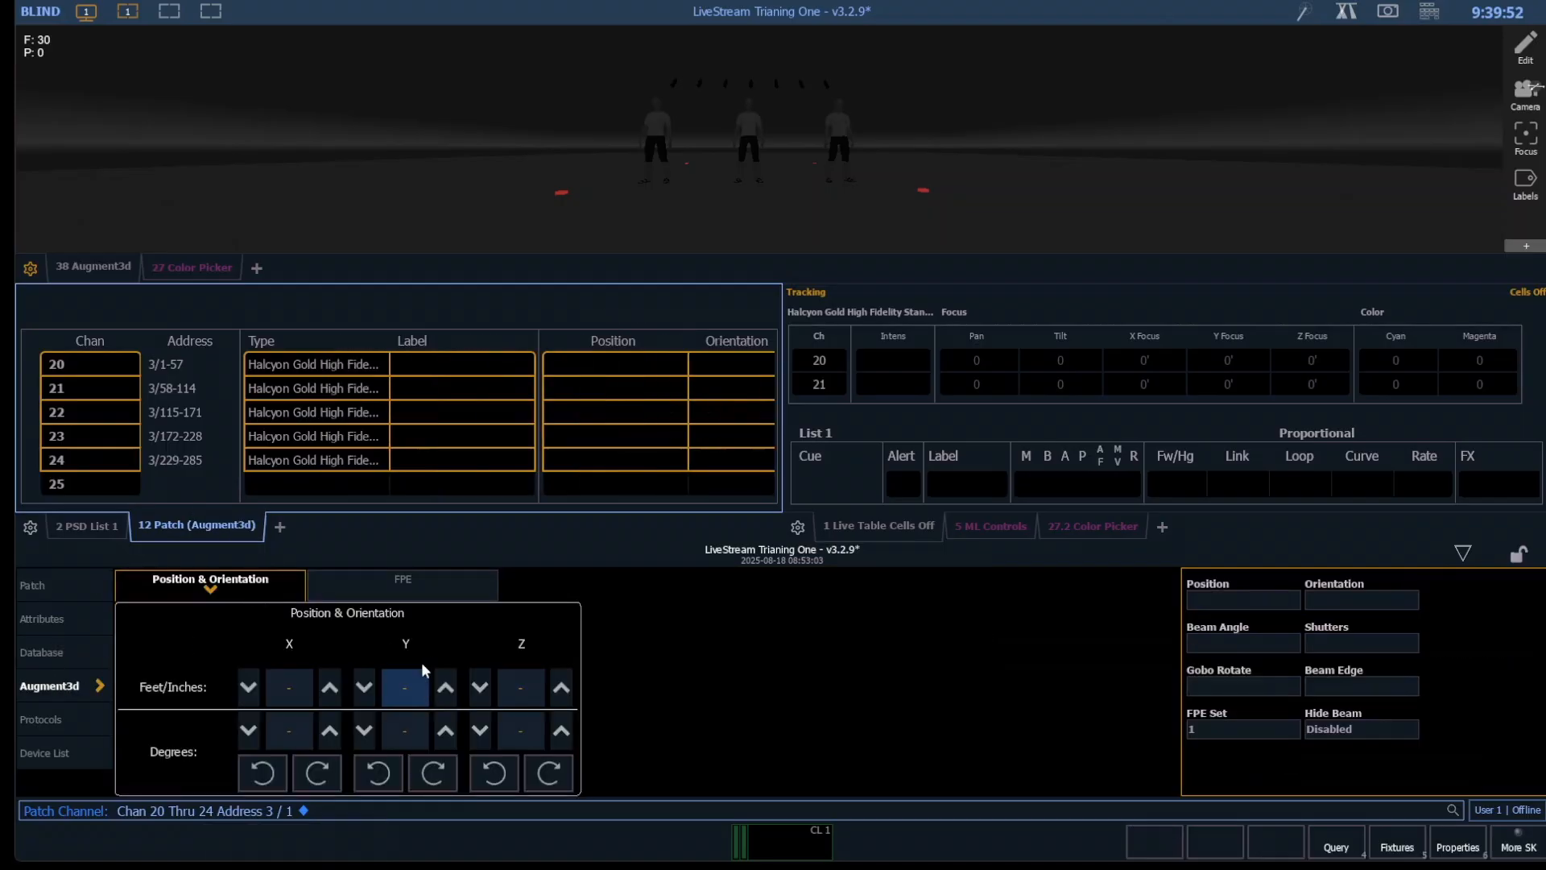
{"action": "left_click", "coordinate": [362, 689]}
{"action": "left_click", "coordinate": [361, 688]}
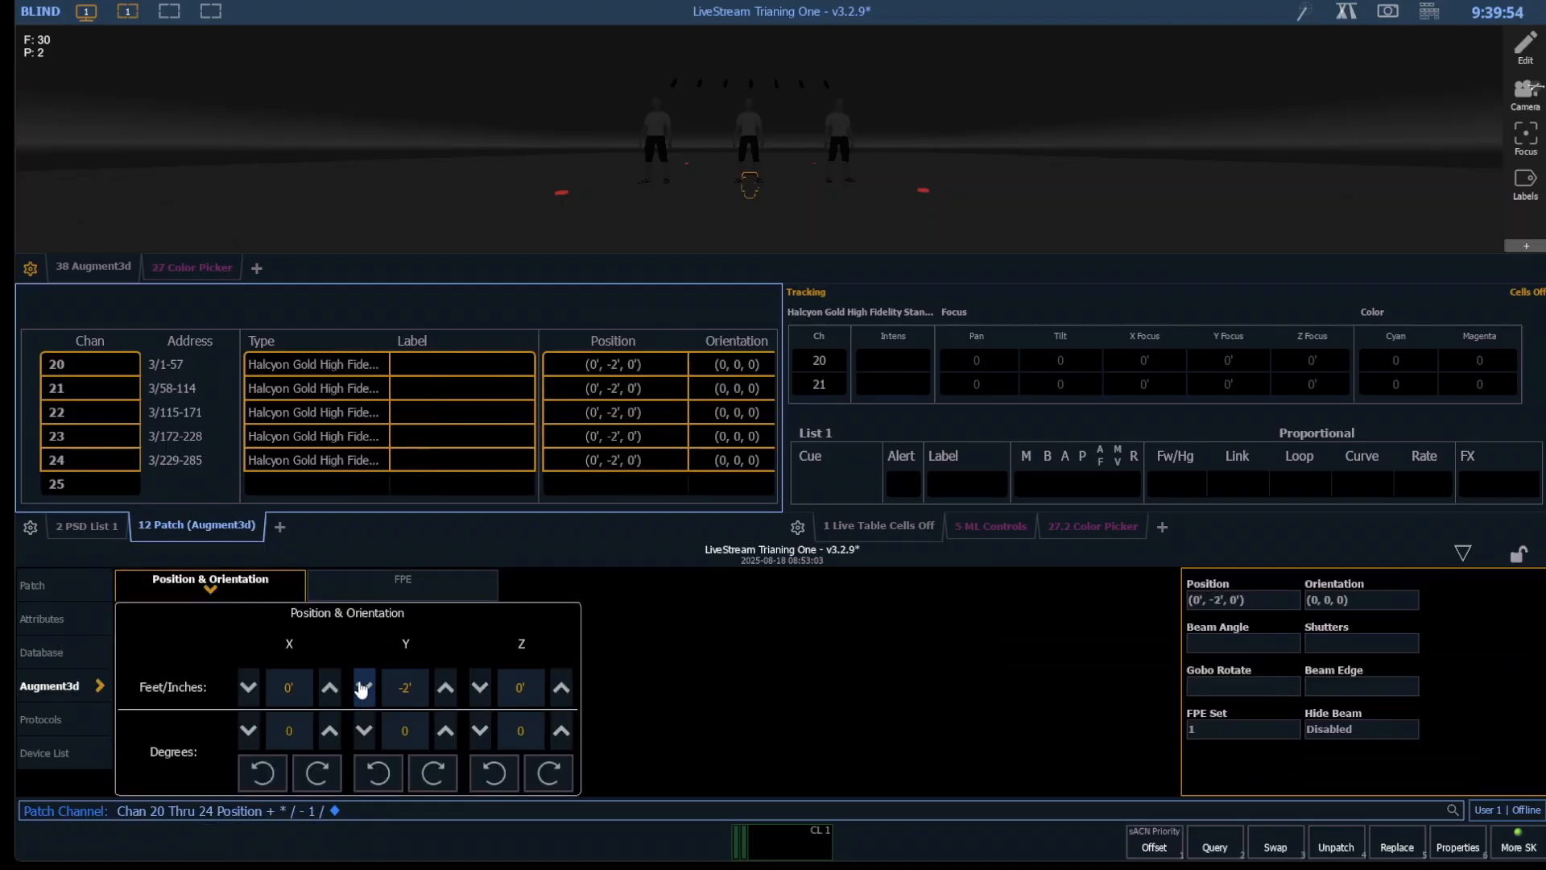
{"action": "left_click", "coordinate": [362, 689]}
{"action": "left_click", "coordinate": [362, 689]}
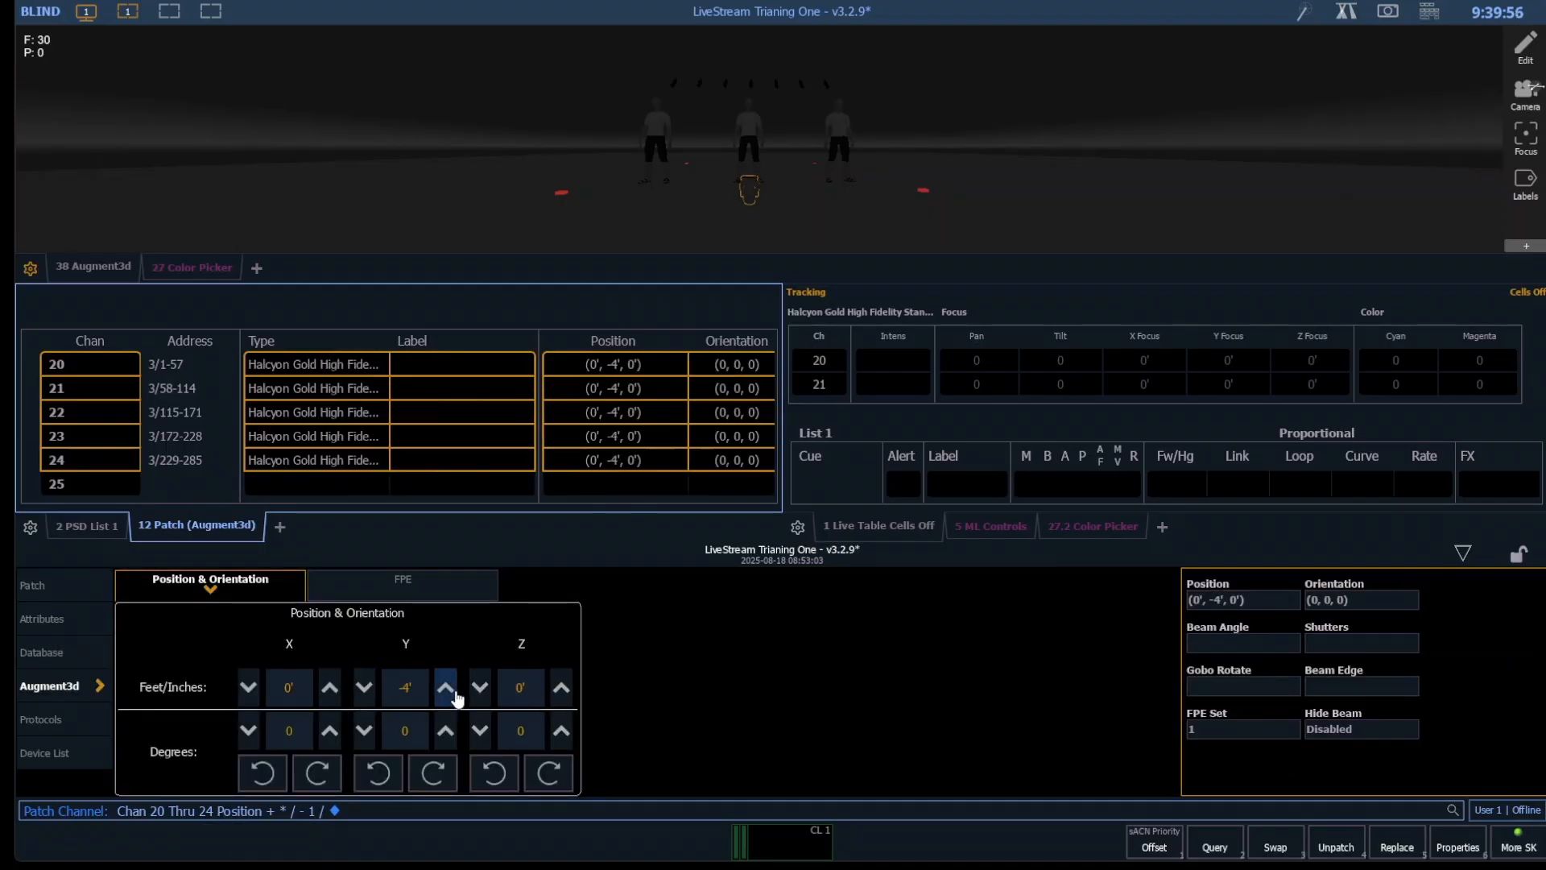
{"action": "left_click", "coordinate": [364, 689]}
{"action": "left_click", "coordinate": [364, 688]}
{"action": "left_click", "coordinate": [364, 689]}
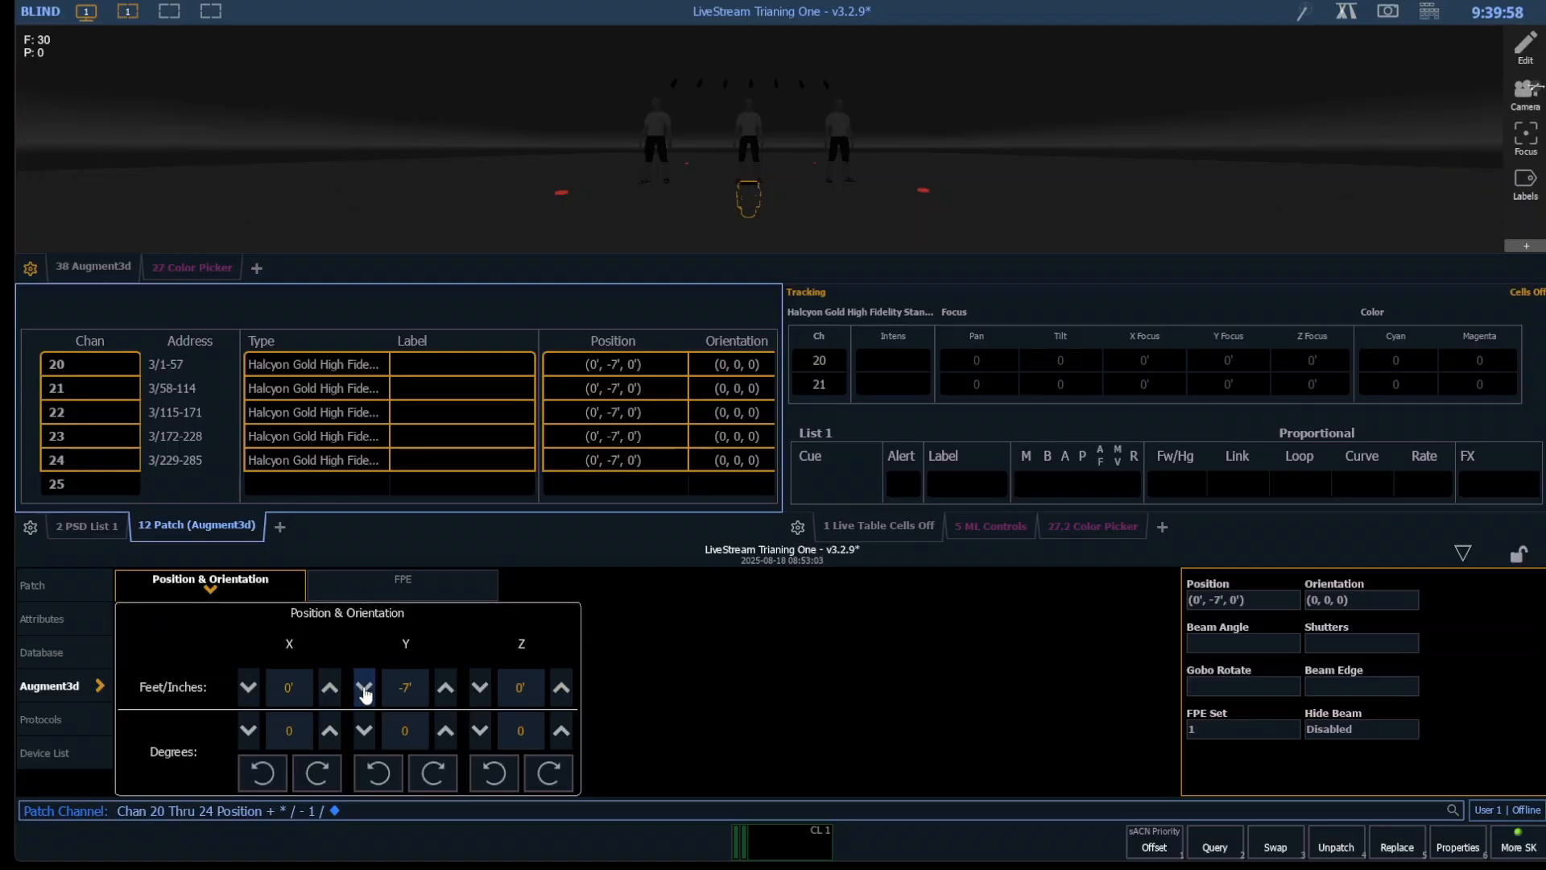
{"action": "left_click", "coordinate": [447, 689]}
{"action": "left_click", "coordinate": [447, 688]}
{"action": "left_click", "coordinate": [447, 689]}
{"action": "left_click", "coordinate": [447, 689]}
{"action": "left_click", "coordinate": [447, 688]}
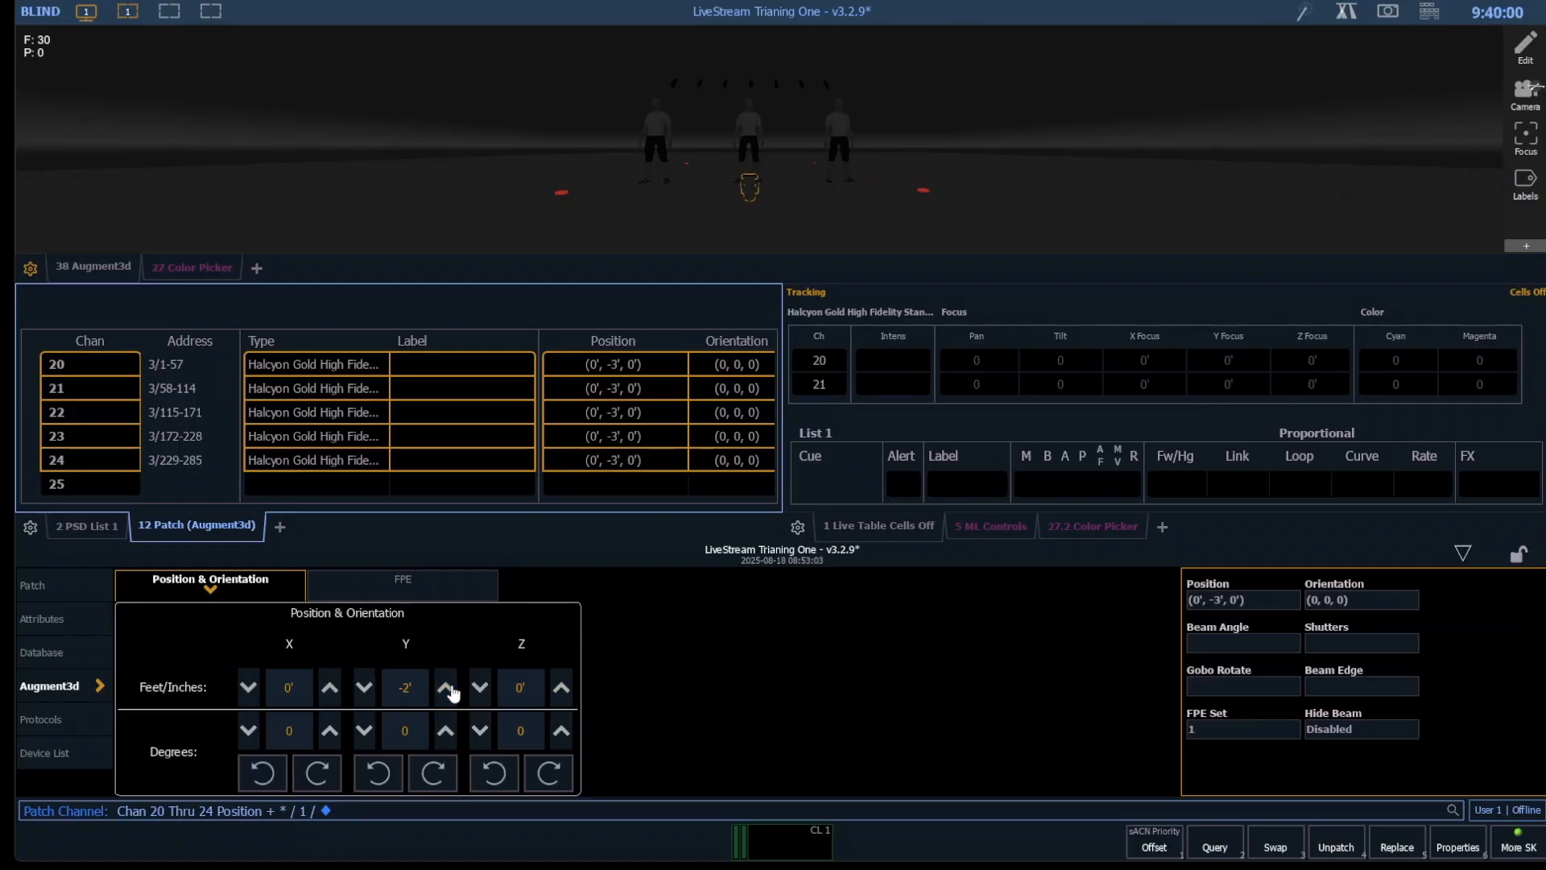
{"action": "left_click", "coordinate": [445, 689]}
{"action": "left_click", "coordinate": [445, 688]}
{"action": "left_click", "coordinate": [445, 688]}
{"action": "left_click", "coordinate": [445, 688]}
{"action": "left_click", "coordinate": [445, 689]}
{"action": "left_click", "coordinate": [445, 689]}
{"action": "left_click", "coordinate": [446, 689]}
{"action": "left_click", "coordinate": [445, 689]}
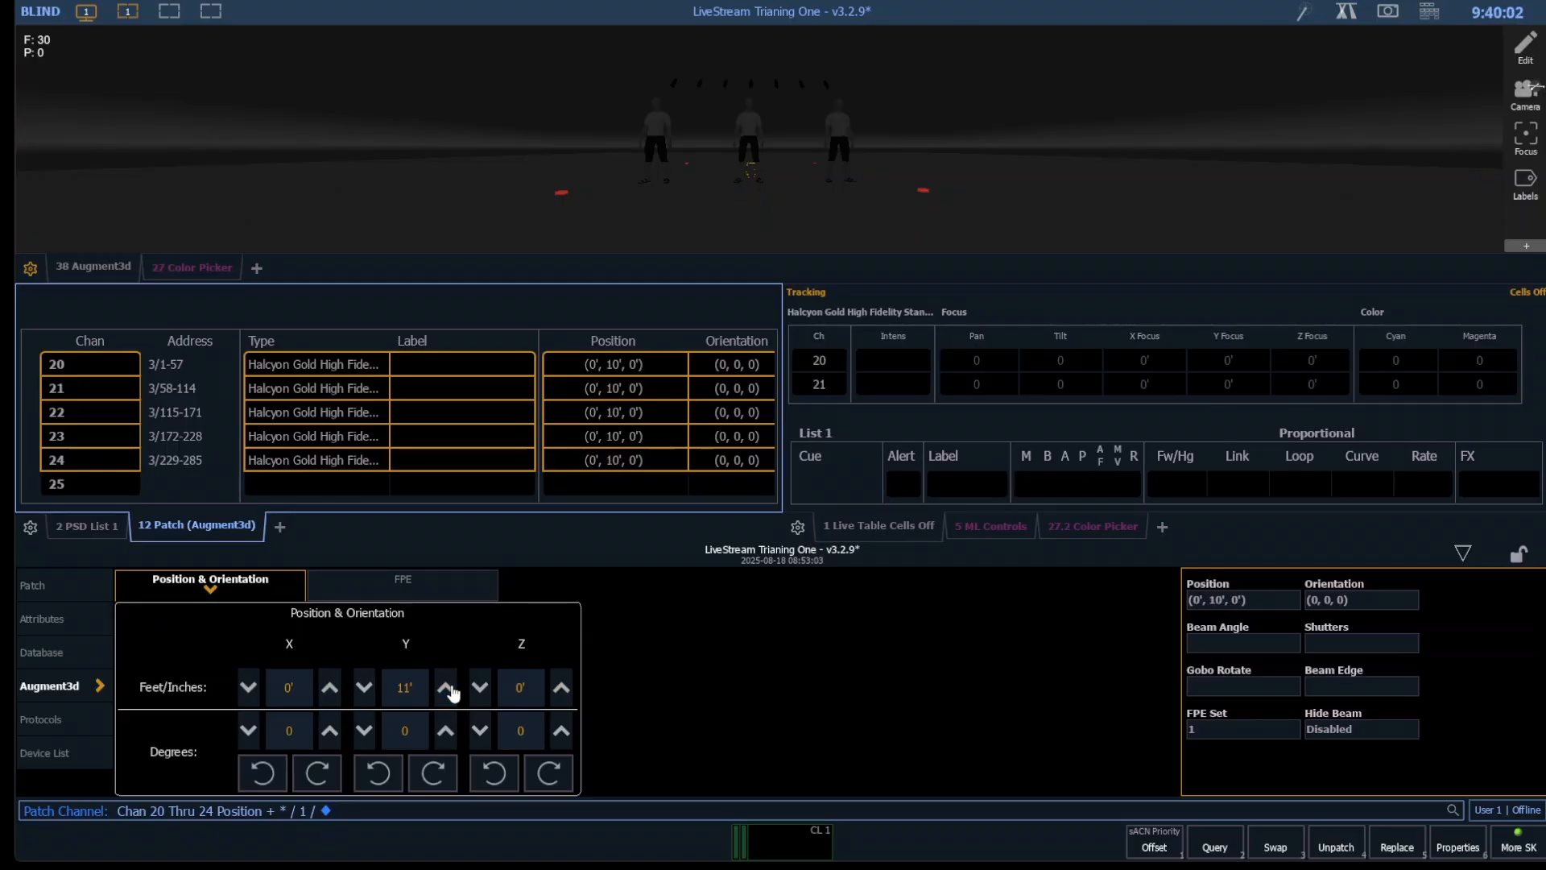
{"action": "left_click", "coordinate": [445, 688]}
{"action": "left_click", "coordinate": [446, 688]}
{"action": "left_click", "coordinate": [445, 689]}
- Spread the X positions of channels 20 through 24 evenly from -10 to 10 feet
{"action": "left_click", "coordinate": [297, 689]}
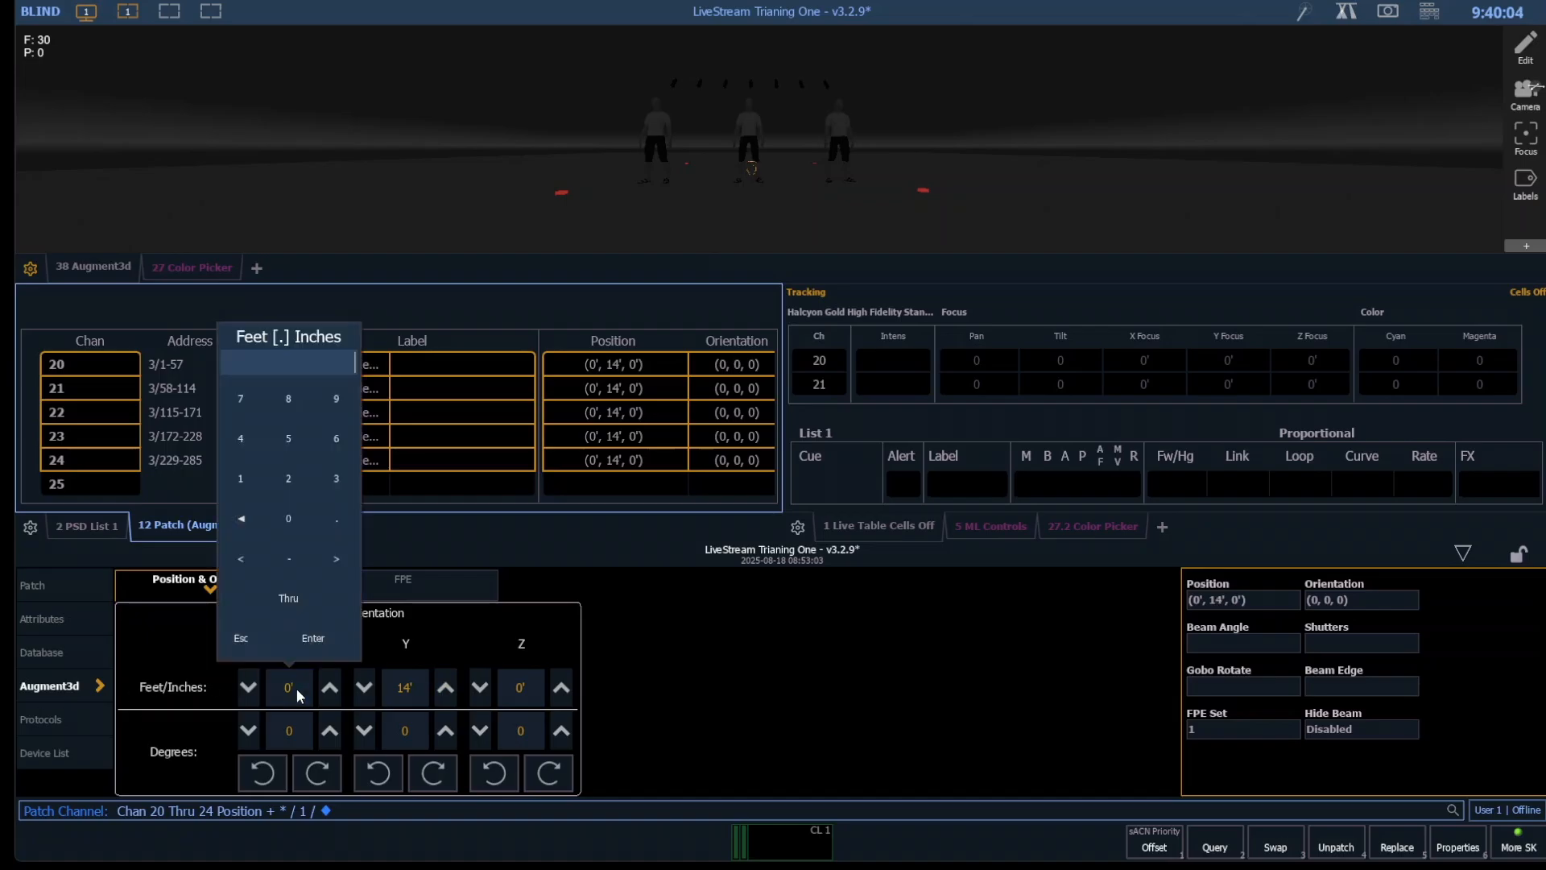
{"action": "type", "text": "-10 Thru 10"}
{"action": "key", "text": "Return"}
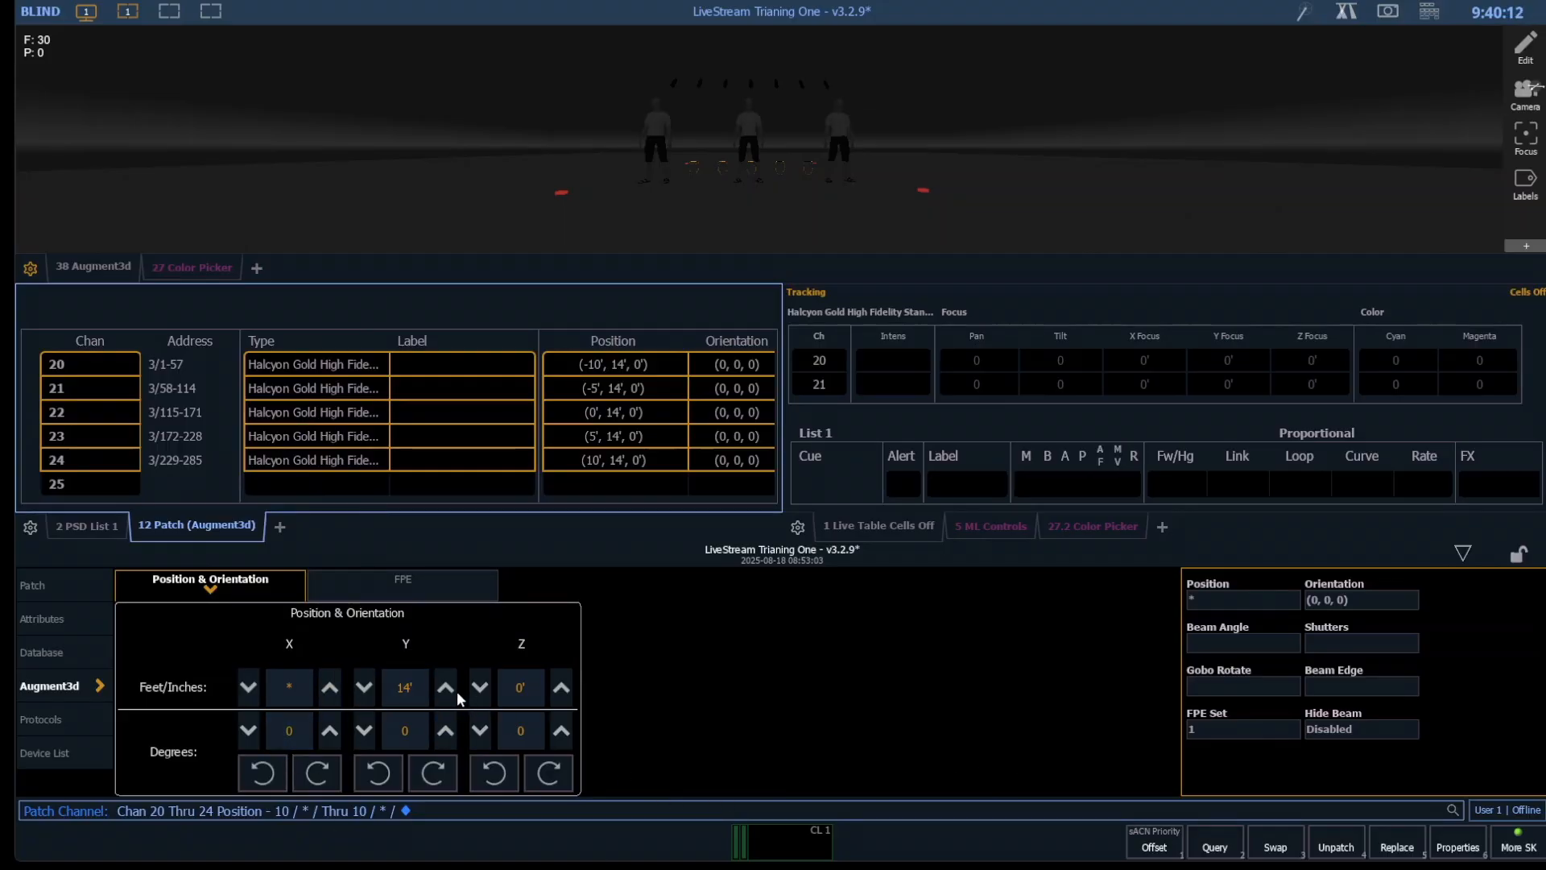
- Rotate channels 20 through 24 to an X orientation of 180 degrees and check the fixtures in the 3D view
{"action": "left_click", "coordinate": [315, 776]}
{"action": "left_click", "coordinate": [316, 776]}
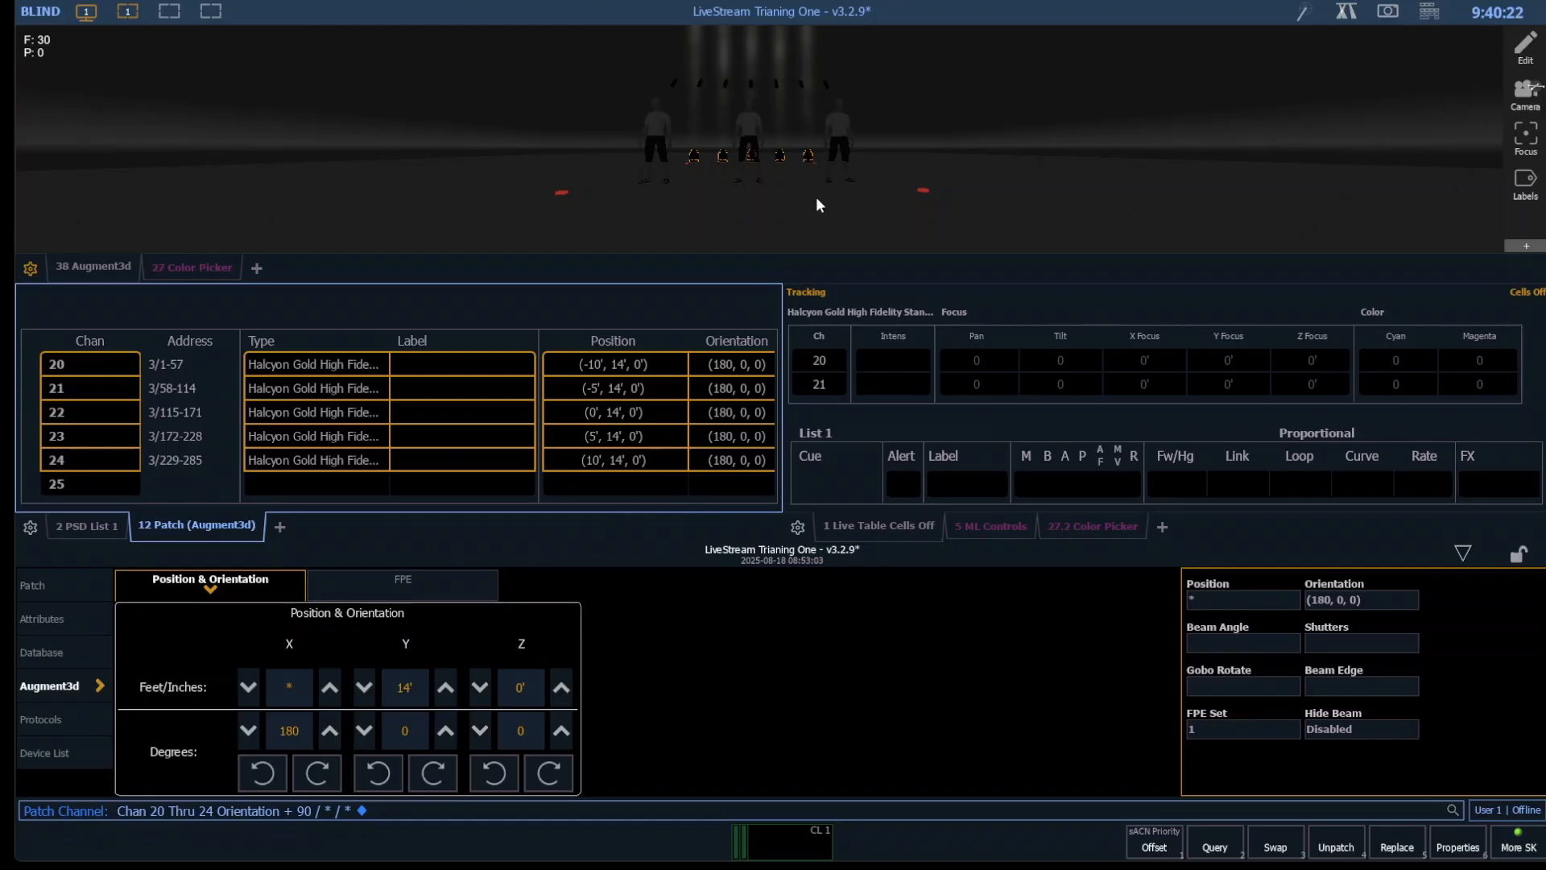
{"action": "scroll", "coordinate": [787, 201], "scroll_direction": "up", "scroll_amount": 5}
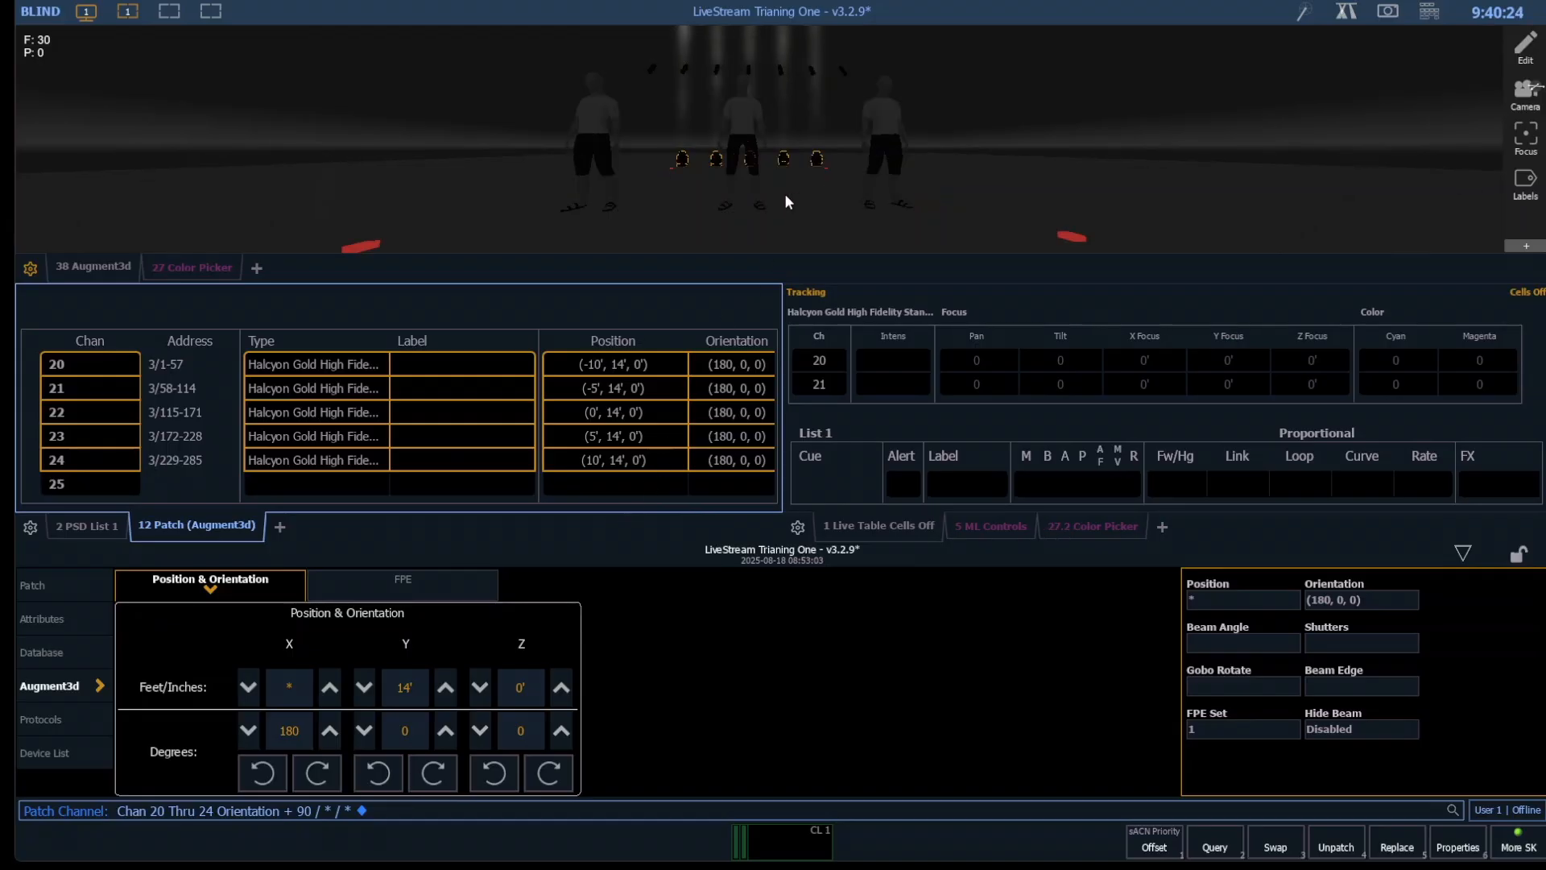
{"action": "scroll", "coordinate": [788, 203], "scroll_direction": "down", "scroll_amount": 5}
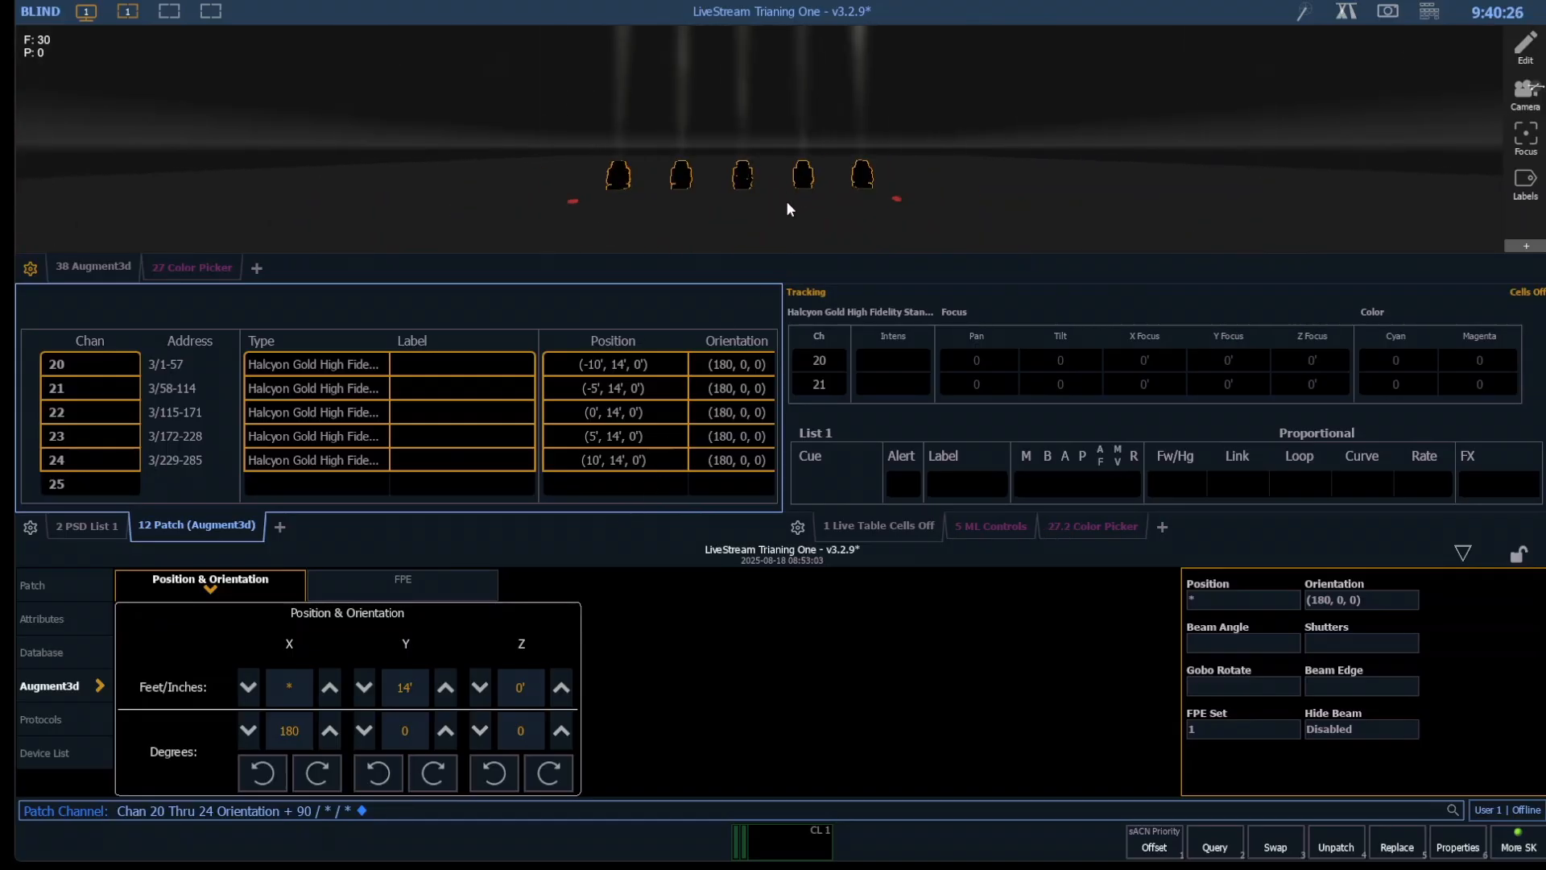
- Return to Live, record channels 20 through 24 as group 20, and bring them to full intensity
{"action": "scroll", "coordinate": [788, 203], "scroll_direction": "up", "scroll_amount": 2}
{"action": "key", "text": "F1"}
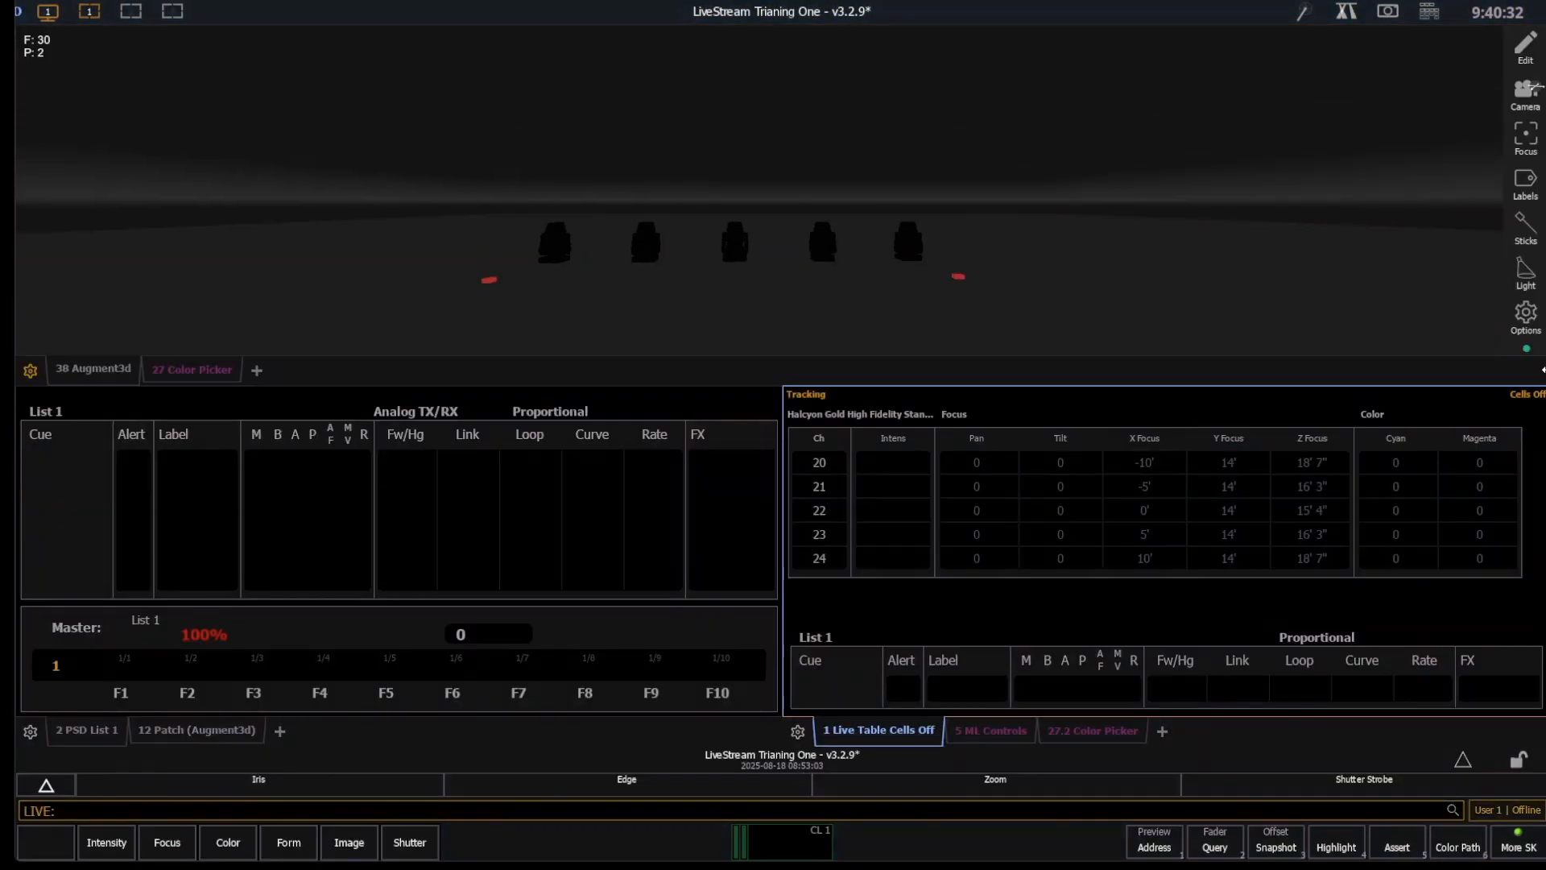
{"action": "type", "text": "1t"}
{"action": "key", "text": "BackSpace"}
{"action": "key", "text": "BackSpace"}
{"action": "key", "text": "BackSpace"}
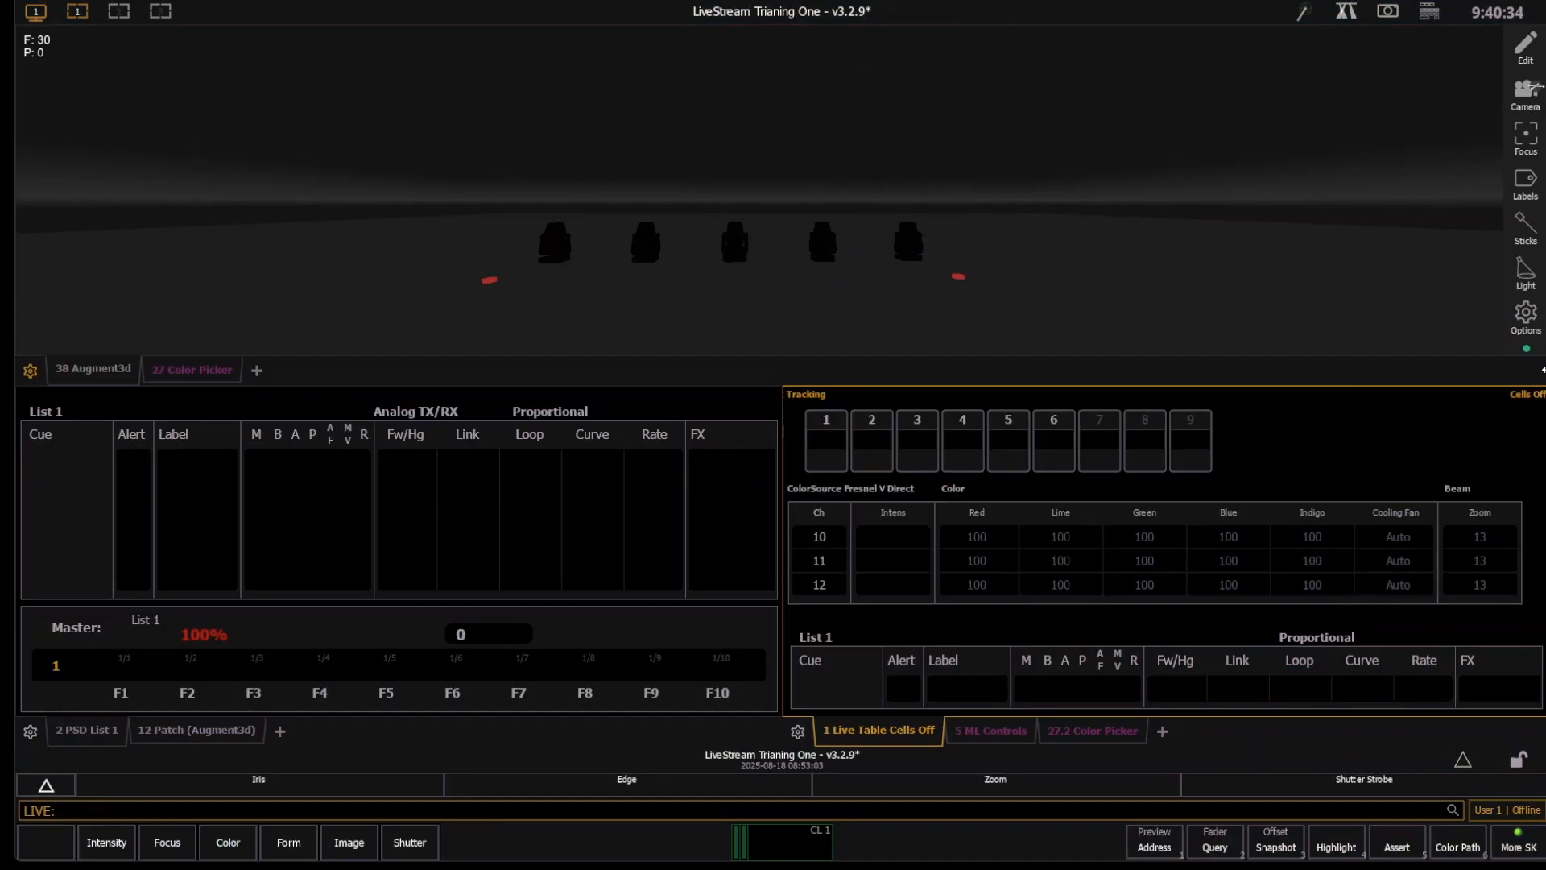
{"action": "type", "text": "20t24"}
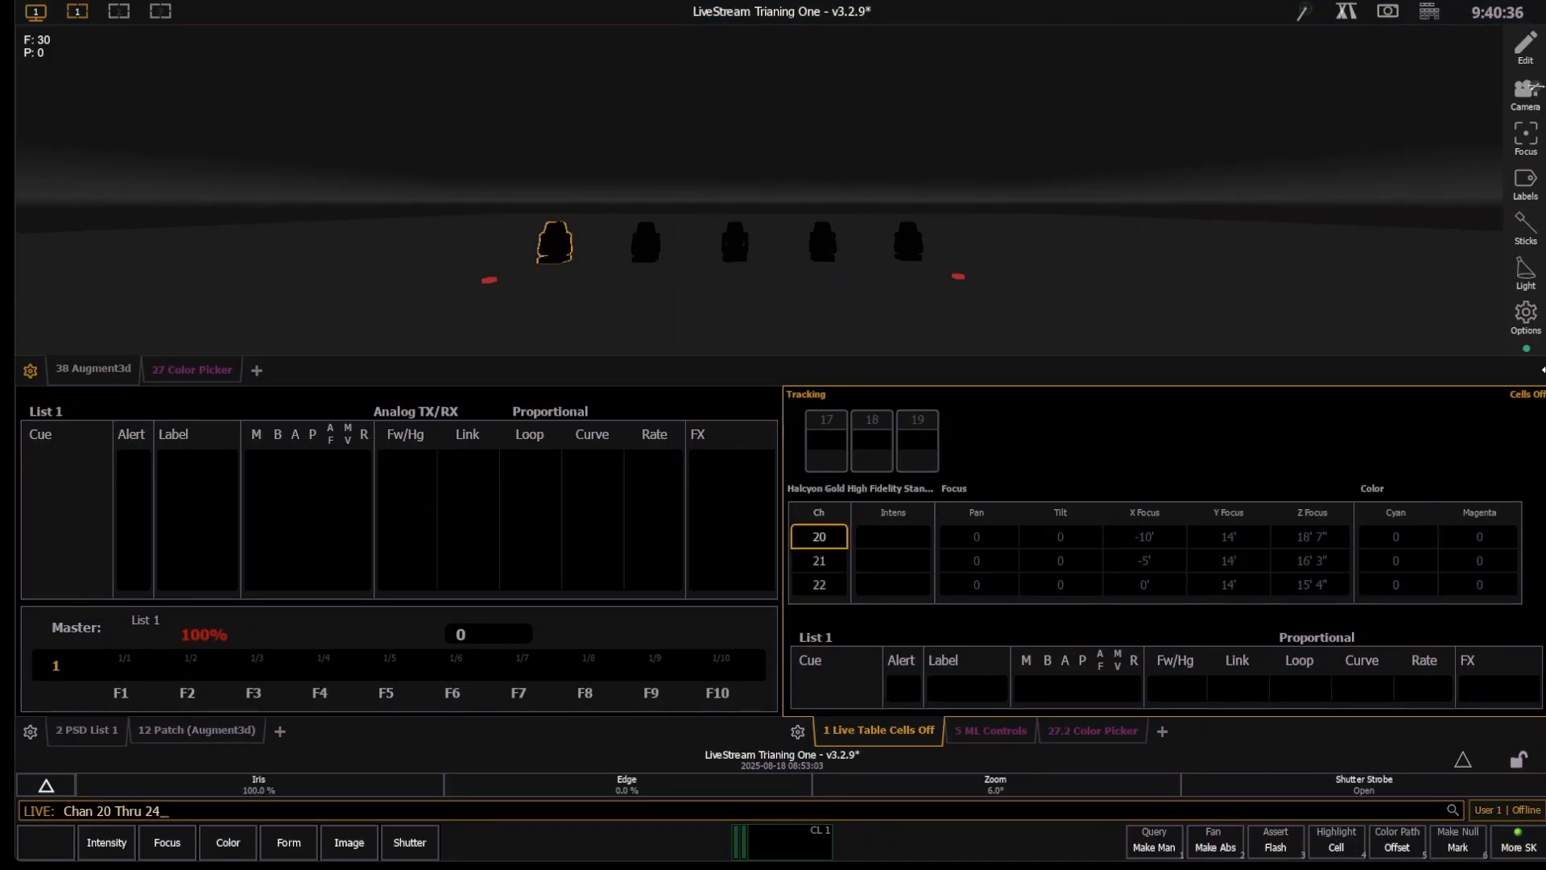
{"action": "key", "text": "Return"}
{"action": "type", "text": "rg20"}
{"action": "key", "text": "Return"}
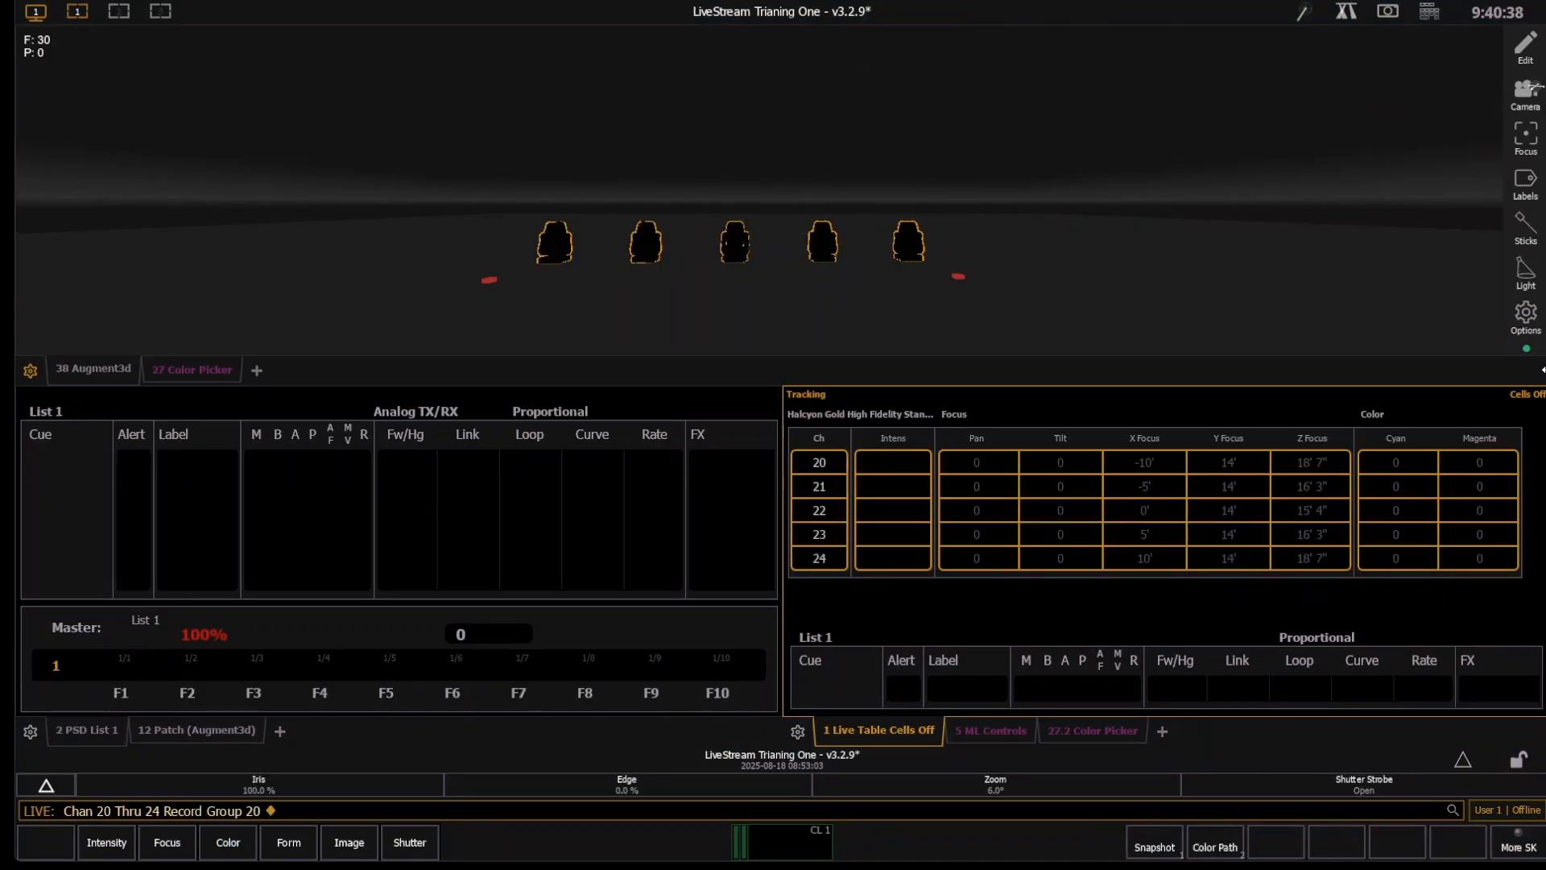
{"action": "type", "text": "ff"}
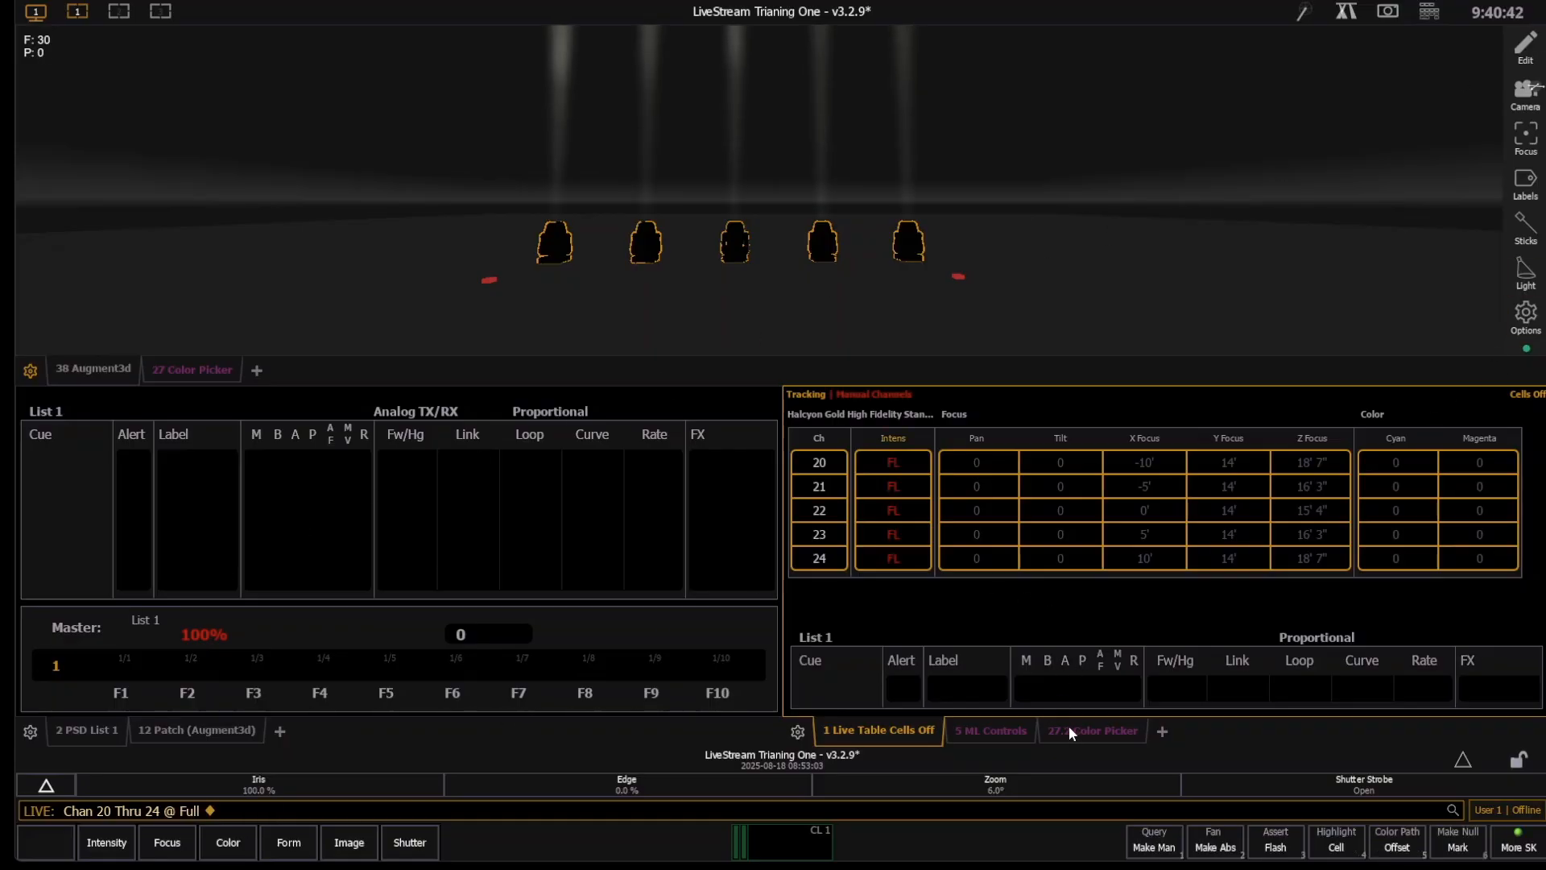
- Test the tilt direction and maximum tilt of channels 20 through 24 in ML Controls, and return tilt to home
{"action": "left_click", "coordinate": [1011, 723]}
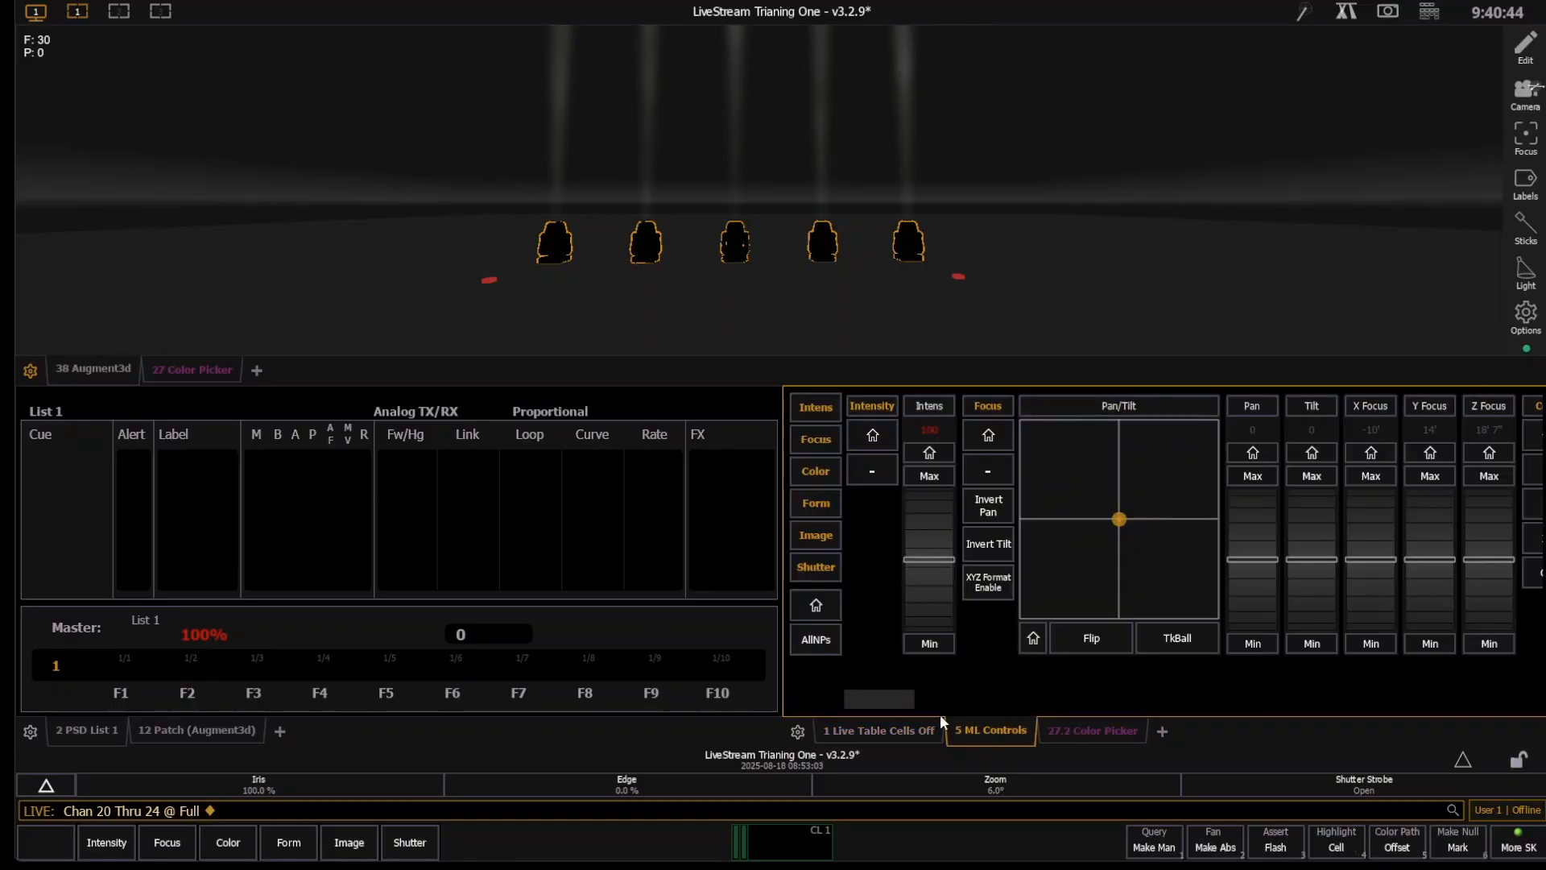
{"action": "left_click_drag", "start_coordinate": [894, 699], "coordinate": [813, 791]}
{"action": "left_click_drag", "start_coordinate": [886, 698], "coordinate": [895, 700]}
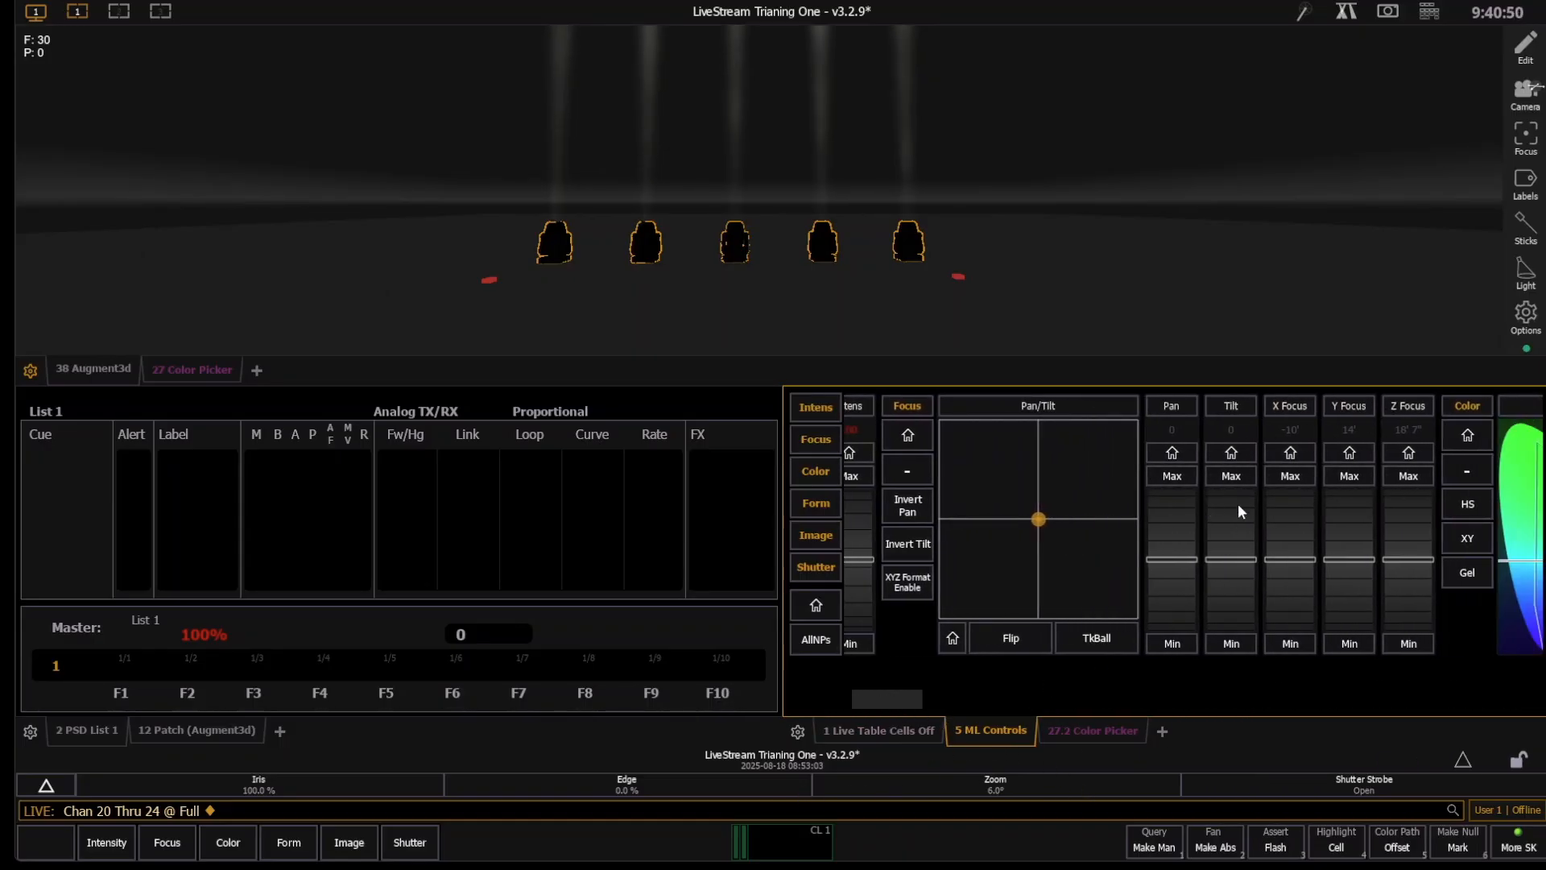
{"action": "scroll", "coordinate": [1231, 506], "scroll_direction": "up", "scroll_amount": 8}
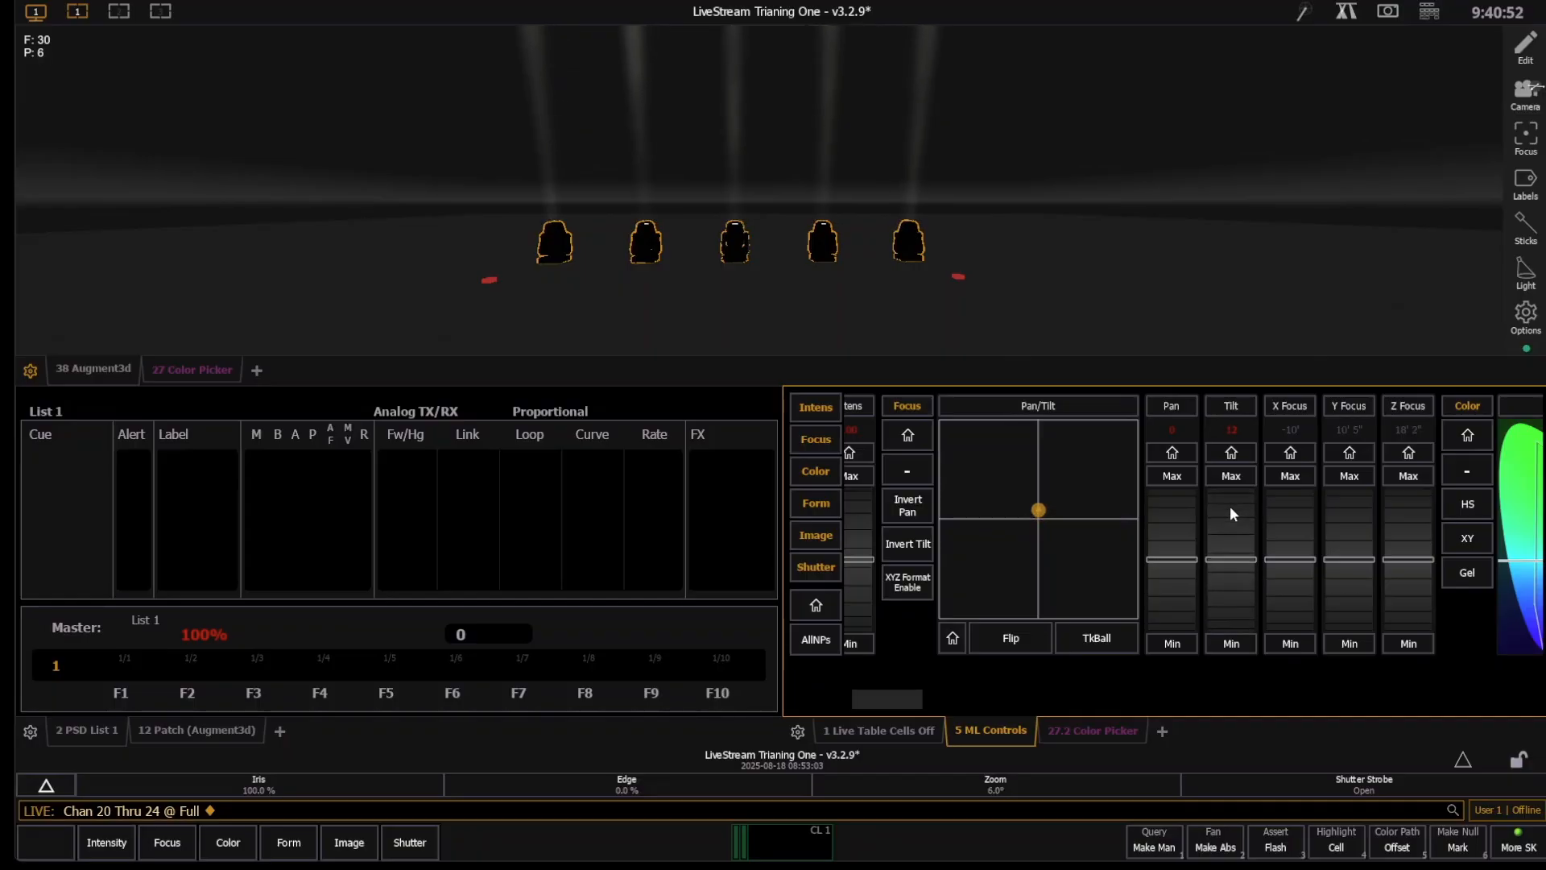
{"action": "scroll", "coordinate": [1229, 505], "scroll_direction": "up", "scroll_amount": 20}
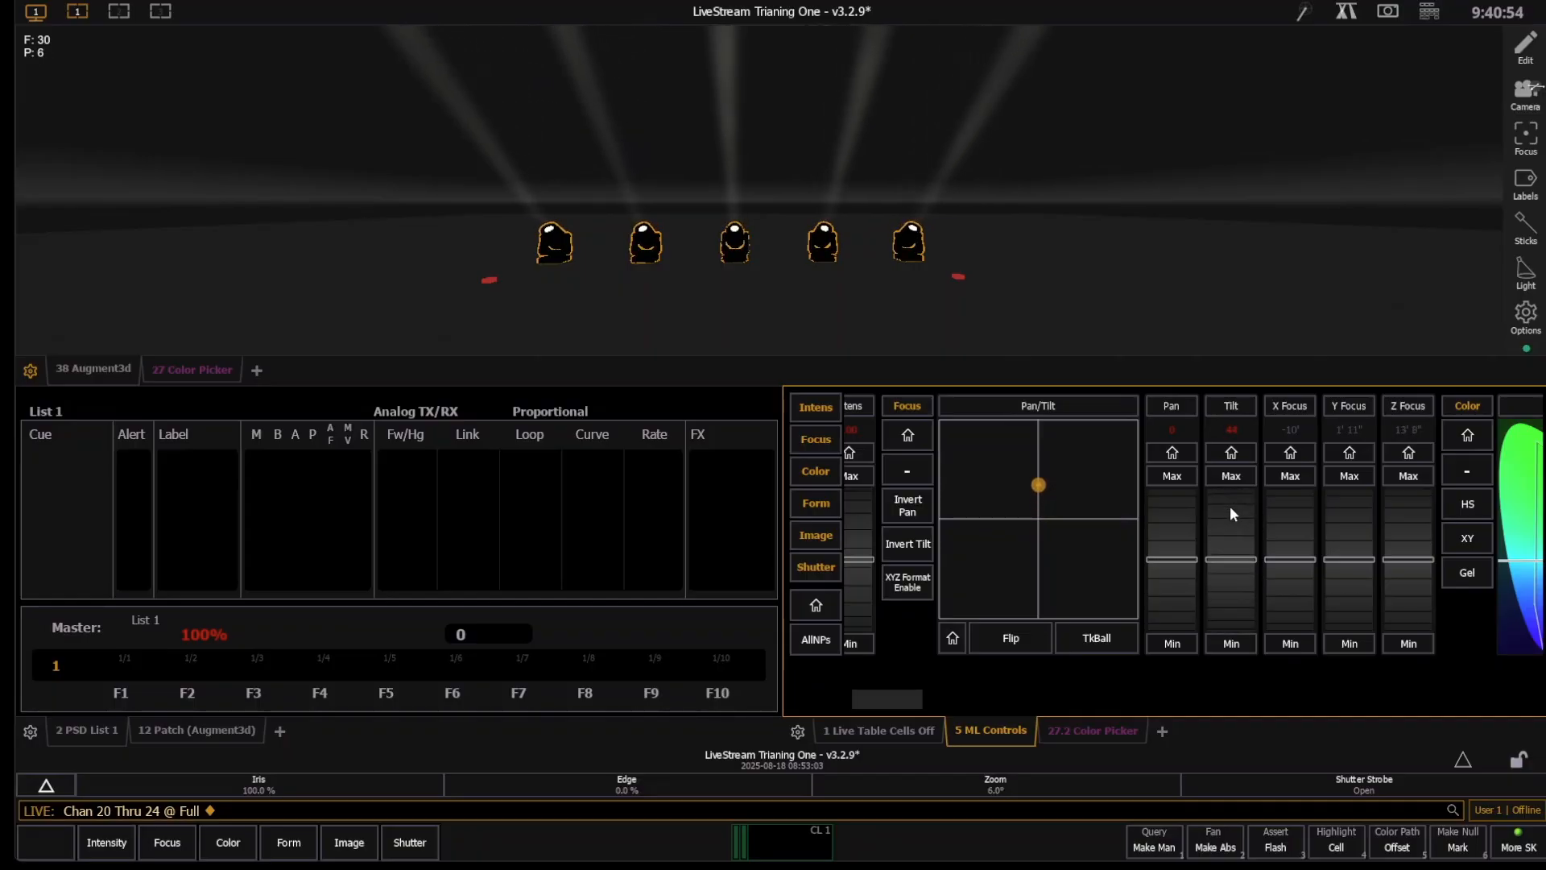
{"action": "scroll", "coordinate": [1229, 506], "scroll_direction": "up", "scroll_amount": 12}
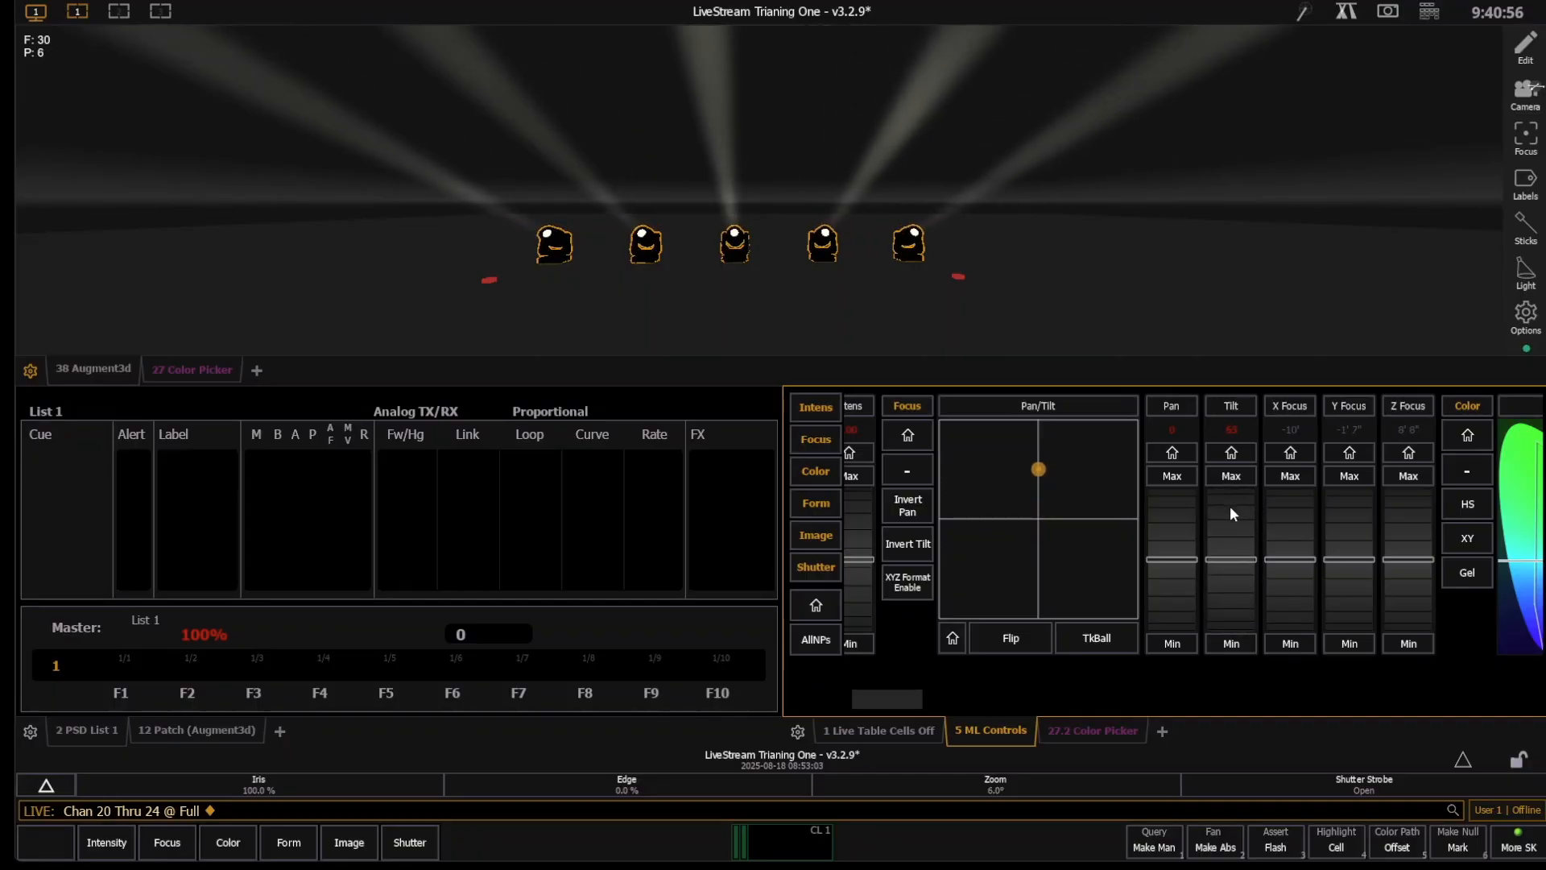
{"action": "scroll", "coordinate": [1229, 506], "scroll_direction": "up", "scroll_amount": 2}
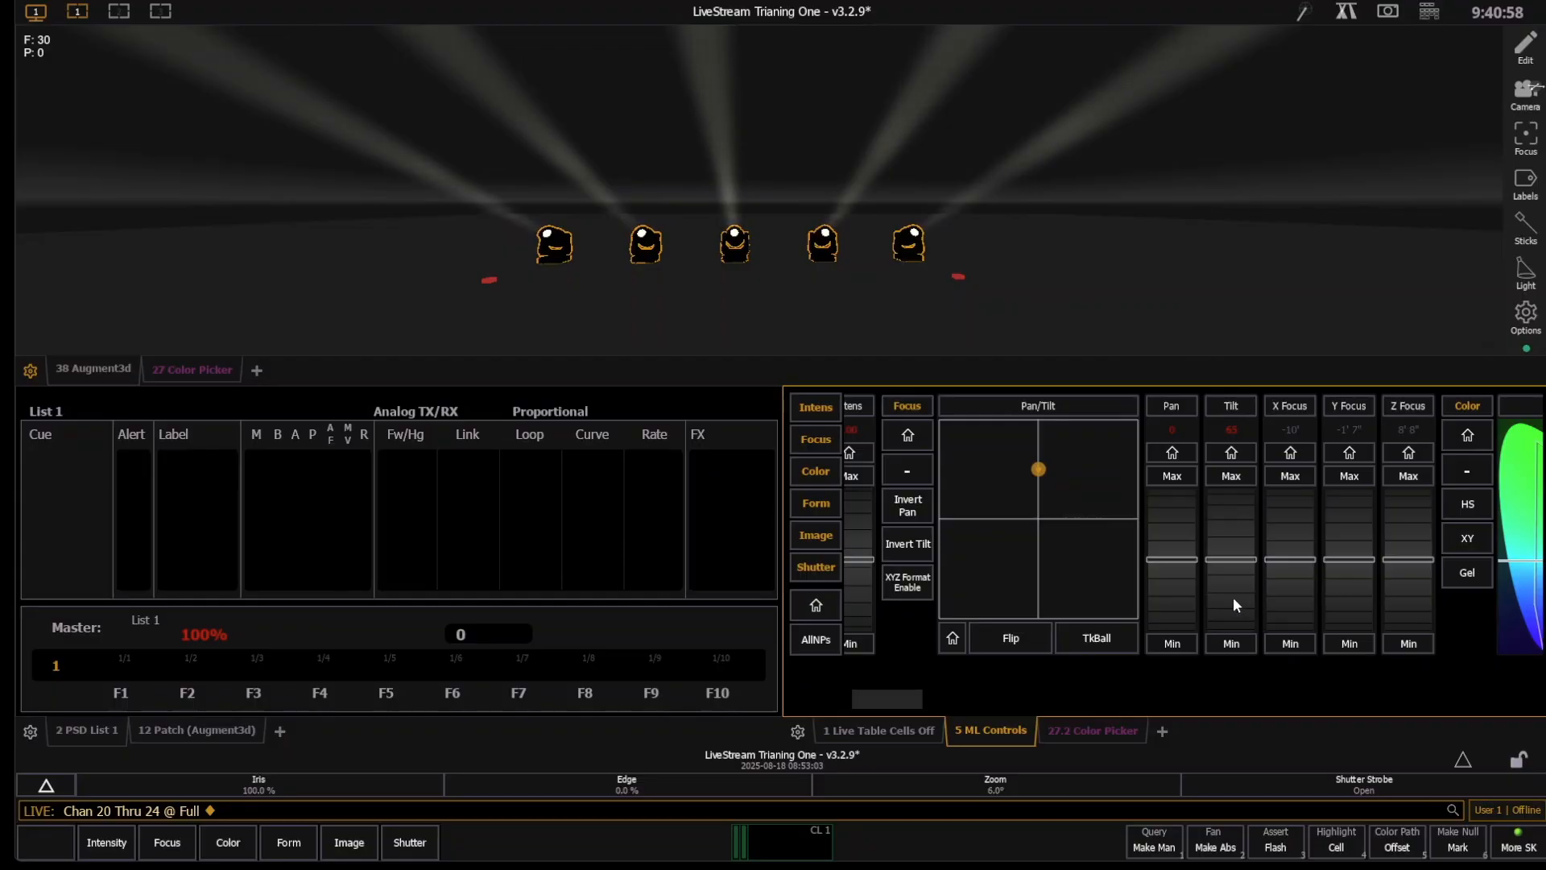
{"action": "scroll", "coordinate": [1232, 596], "scroll_direction": "down", "scroll_amount": 4}
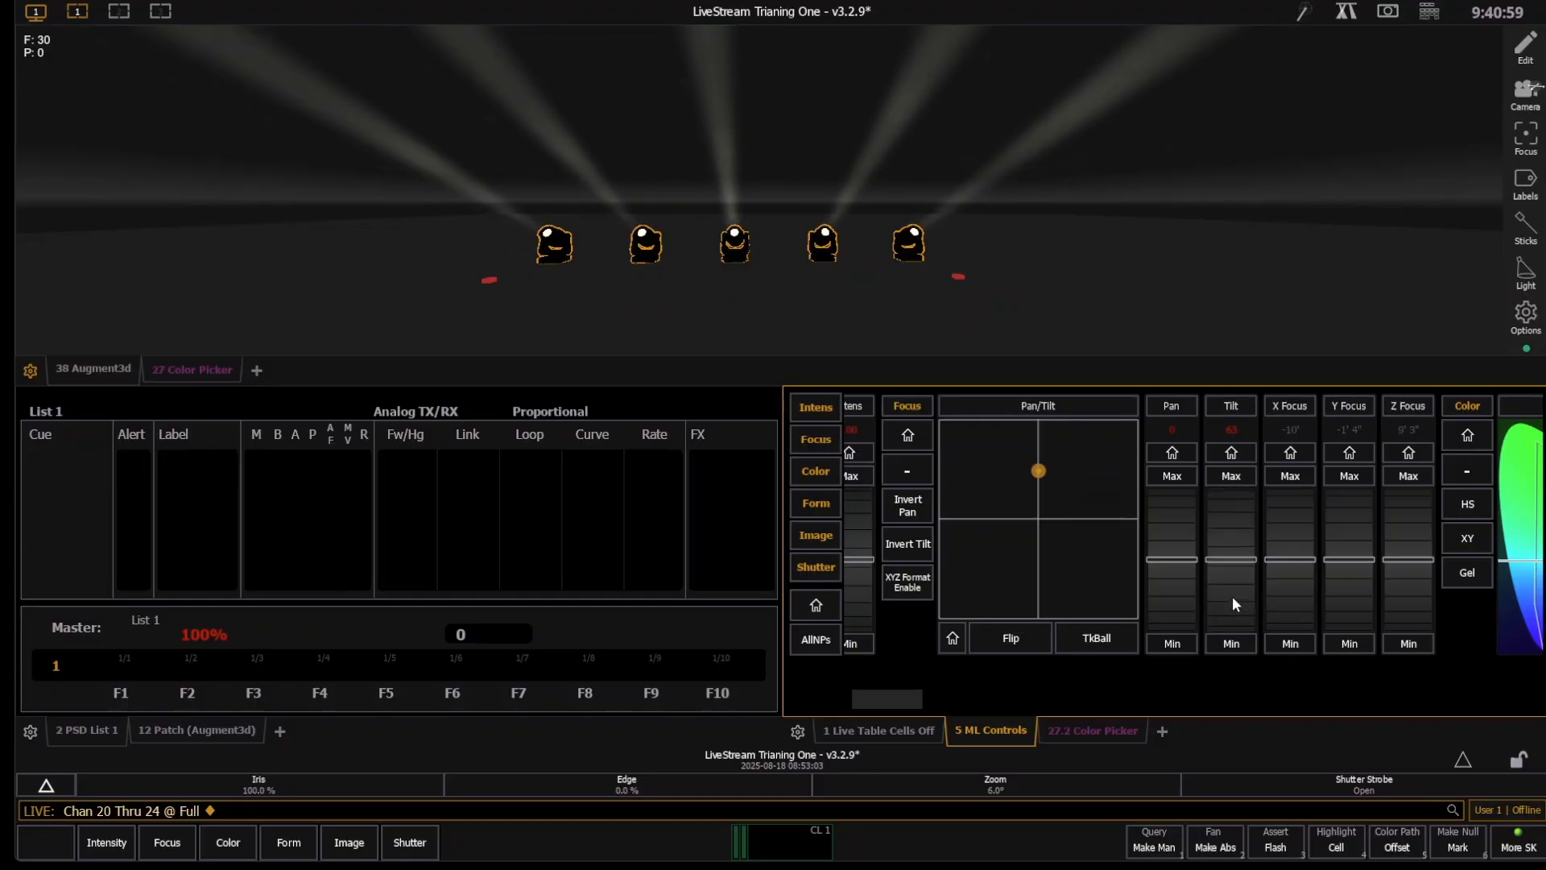
{"action": "left_click", "coordinate": [1225, 476]}
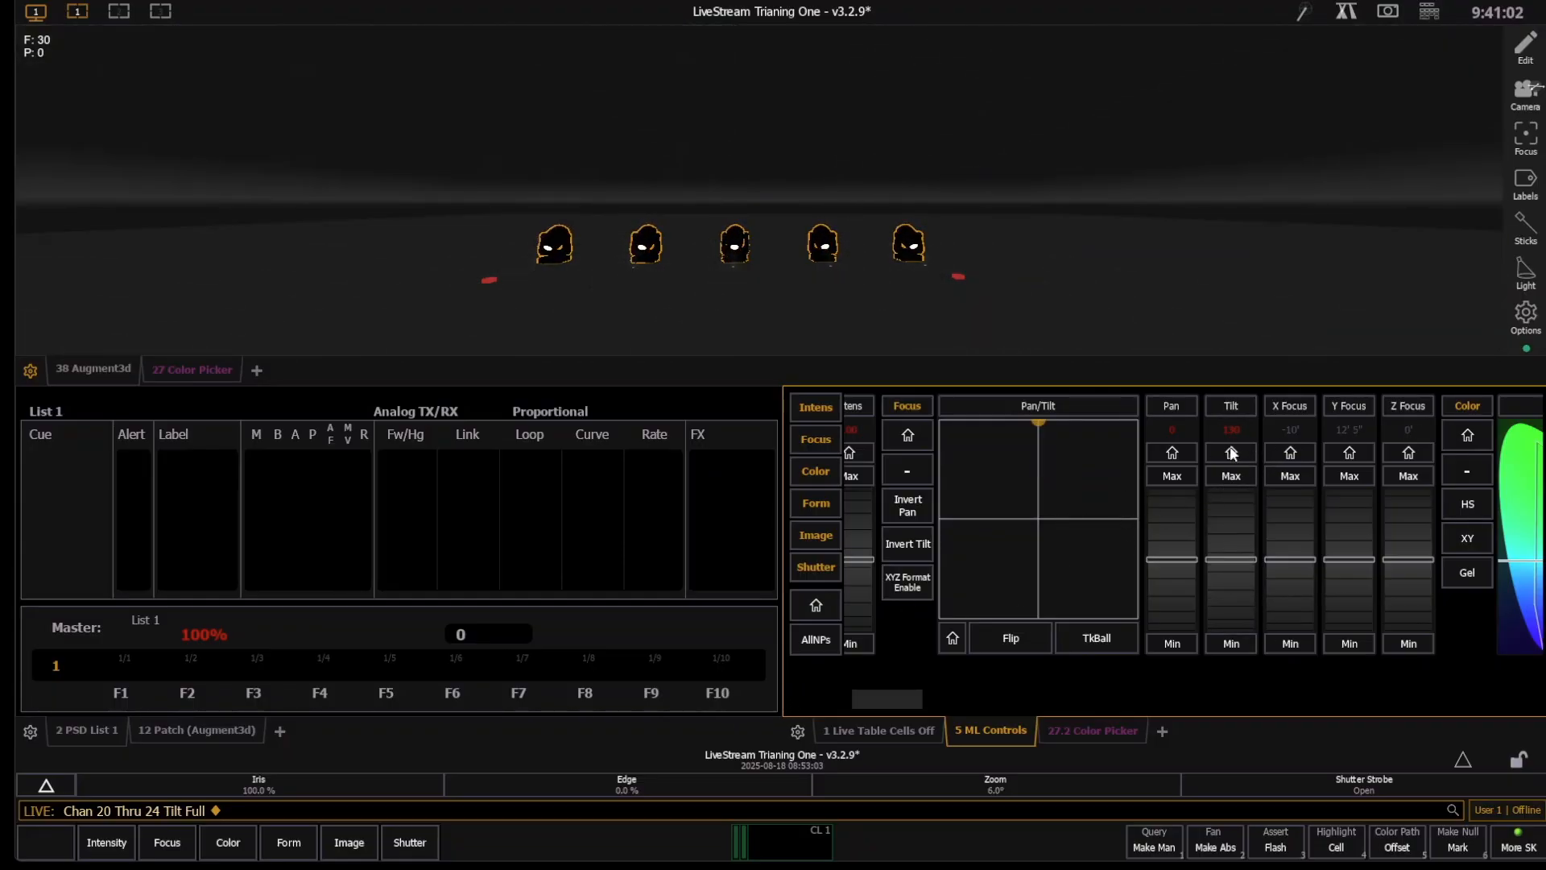
{"action": "left_click", "coordinate": [1231, 453]}
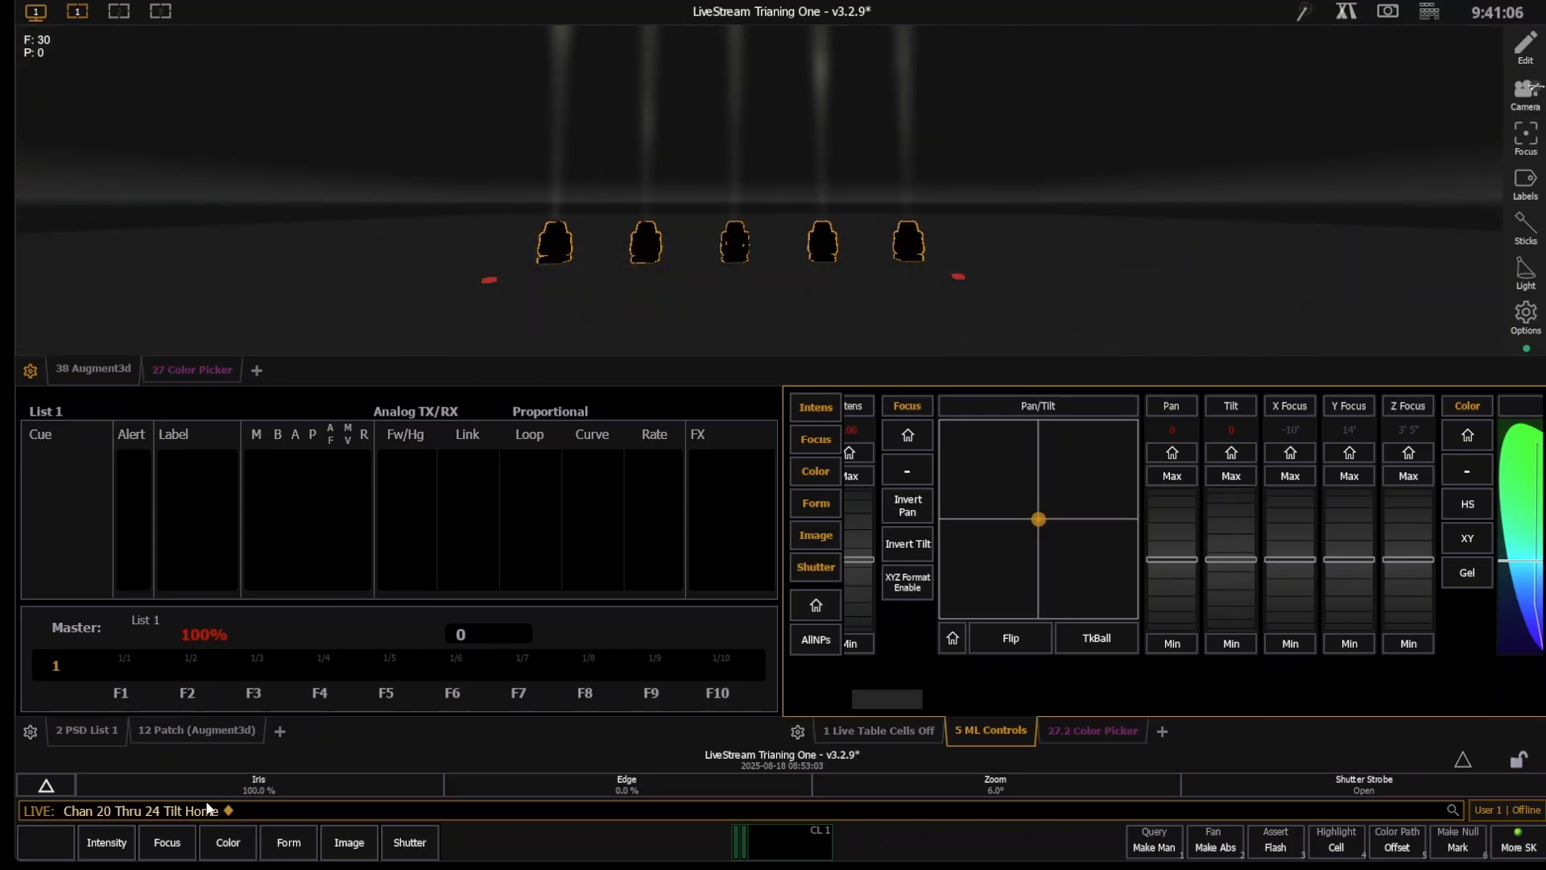
- Enable Invert Tilt for channels 20 through 24 in the patch attributes
{"action": "left_click", "coordinate": [214, 730]}
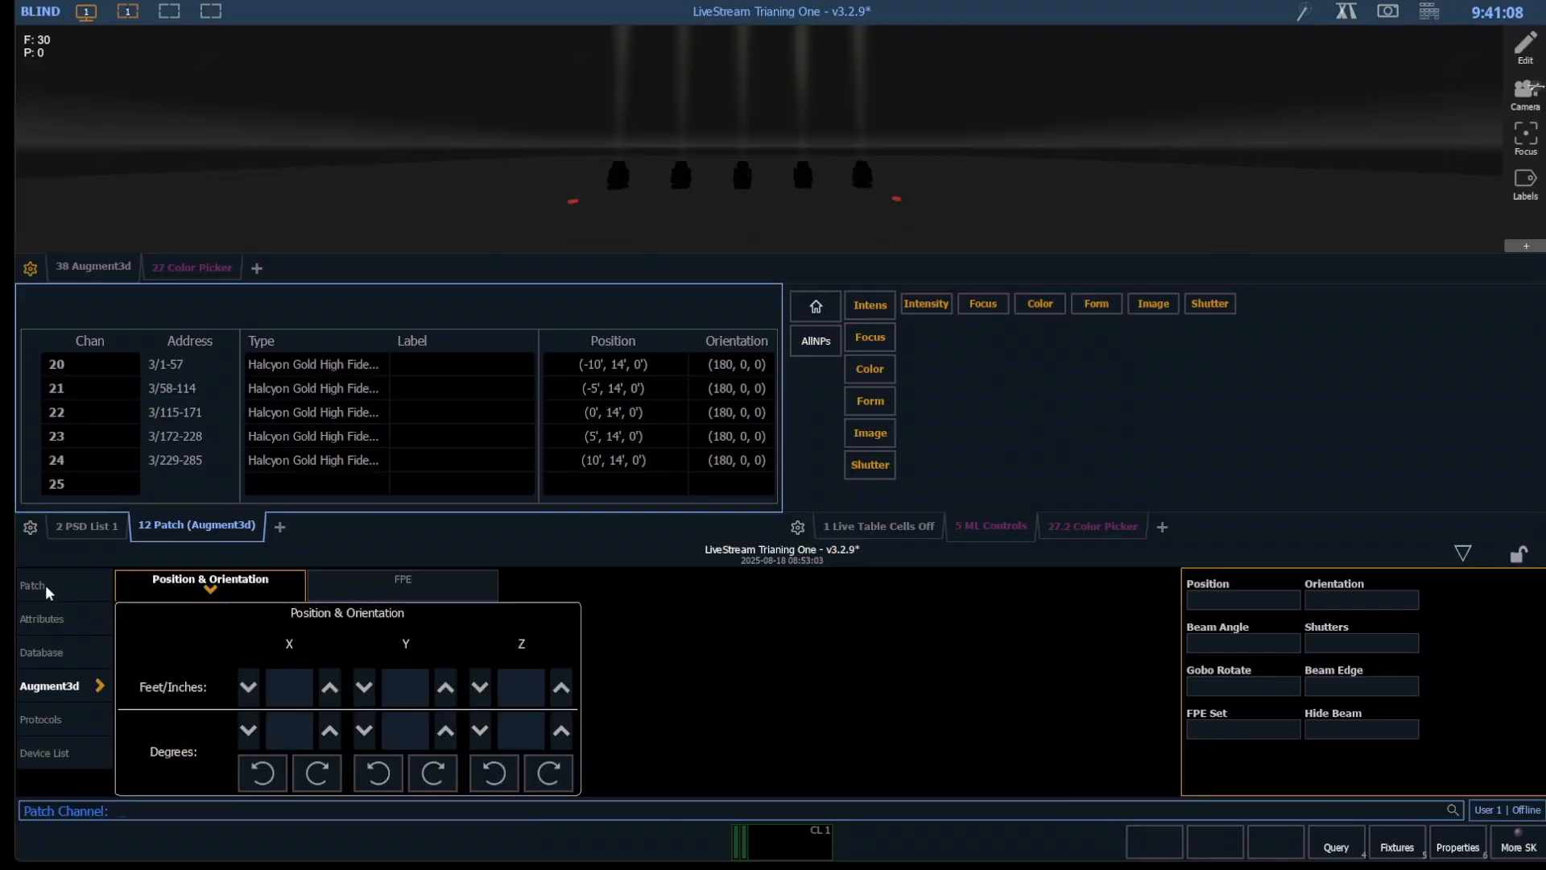
{"action": "left_click", "coordinate": [45, 585]}
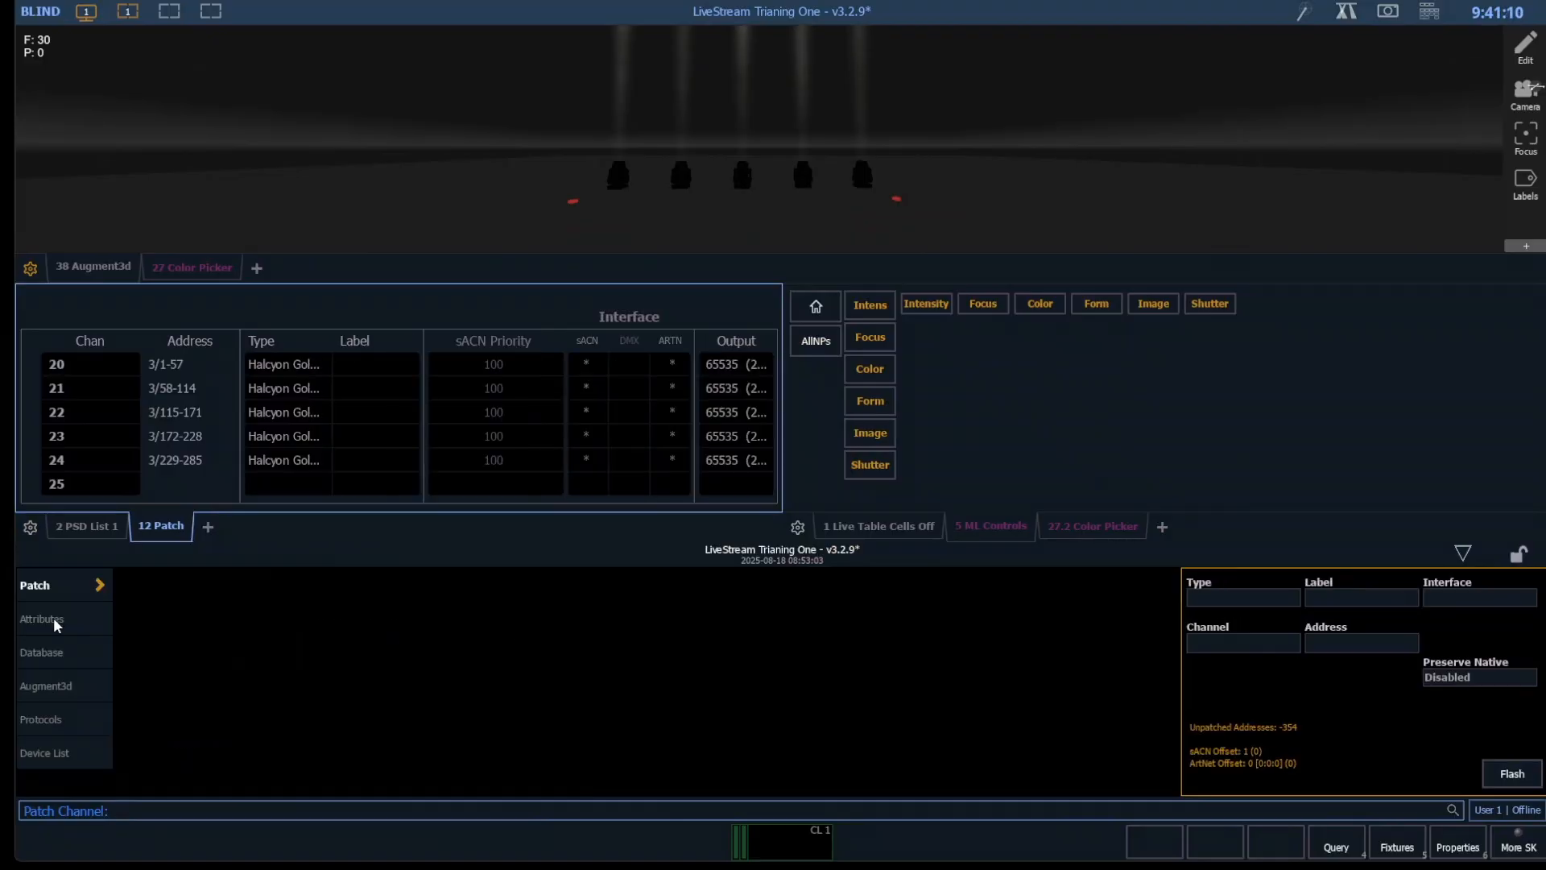
{"action": "left_click", "coordinate": [55, 621]}
{"action": "type", "text": "20t24"}
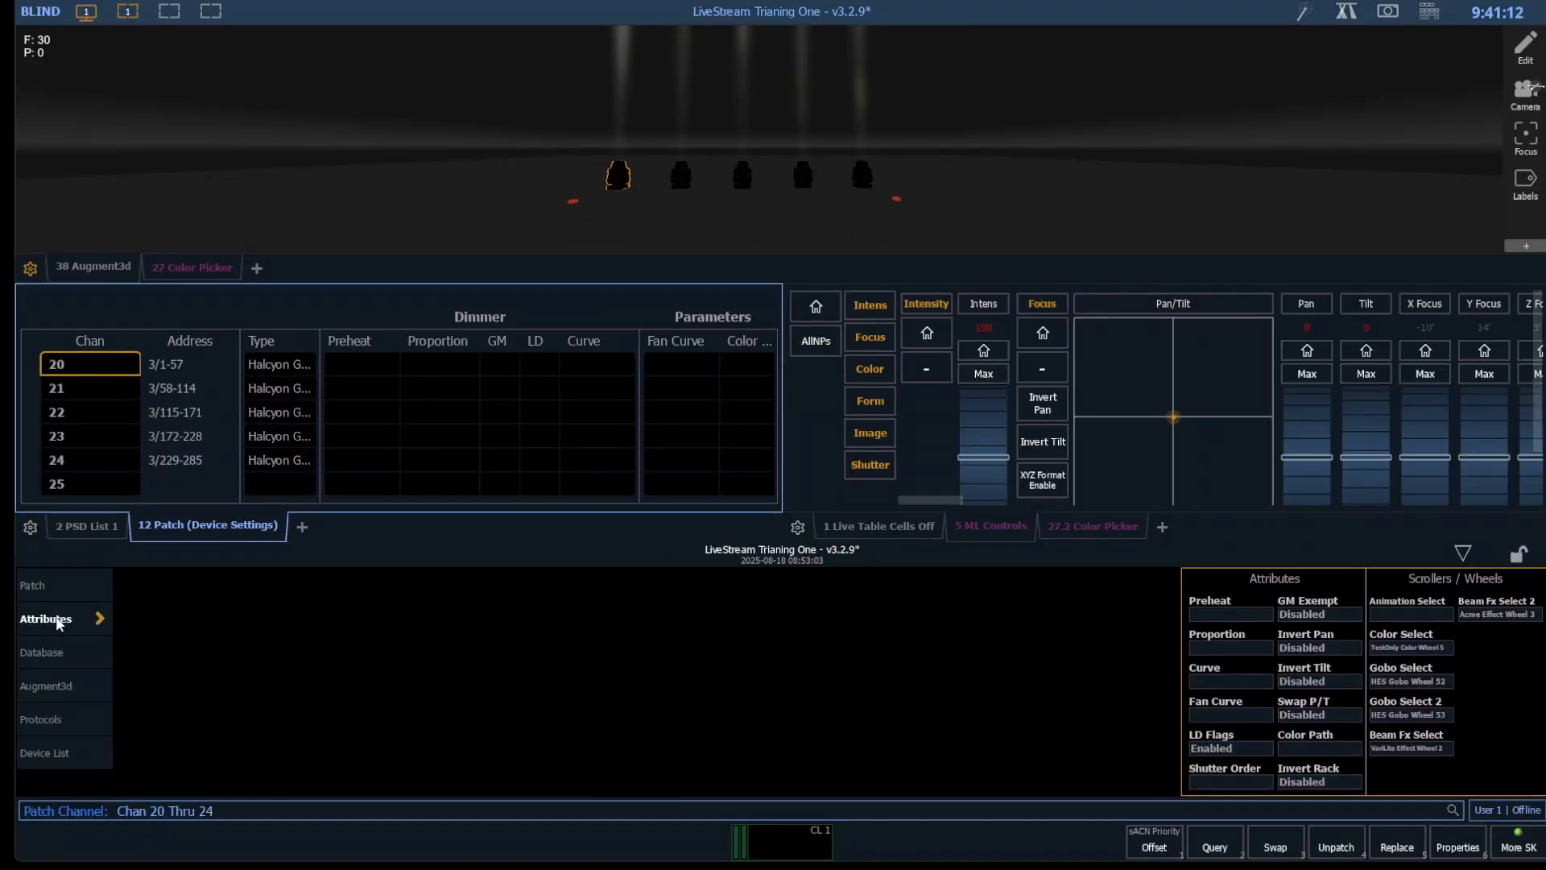
{"action": "key", "text": "Return"}
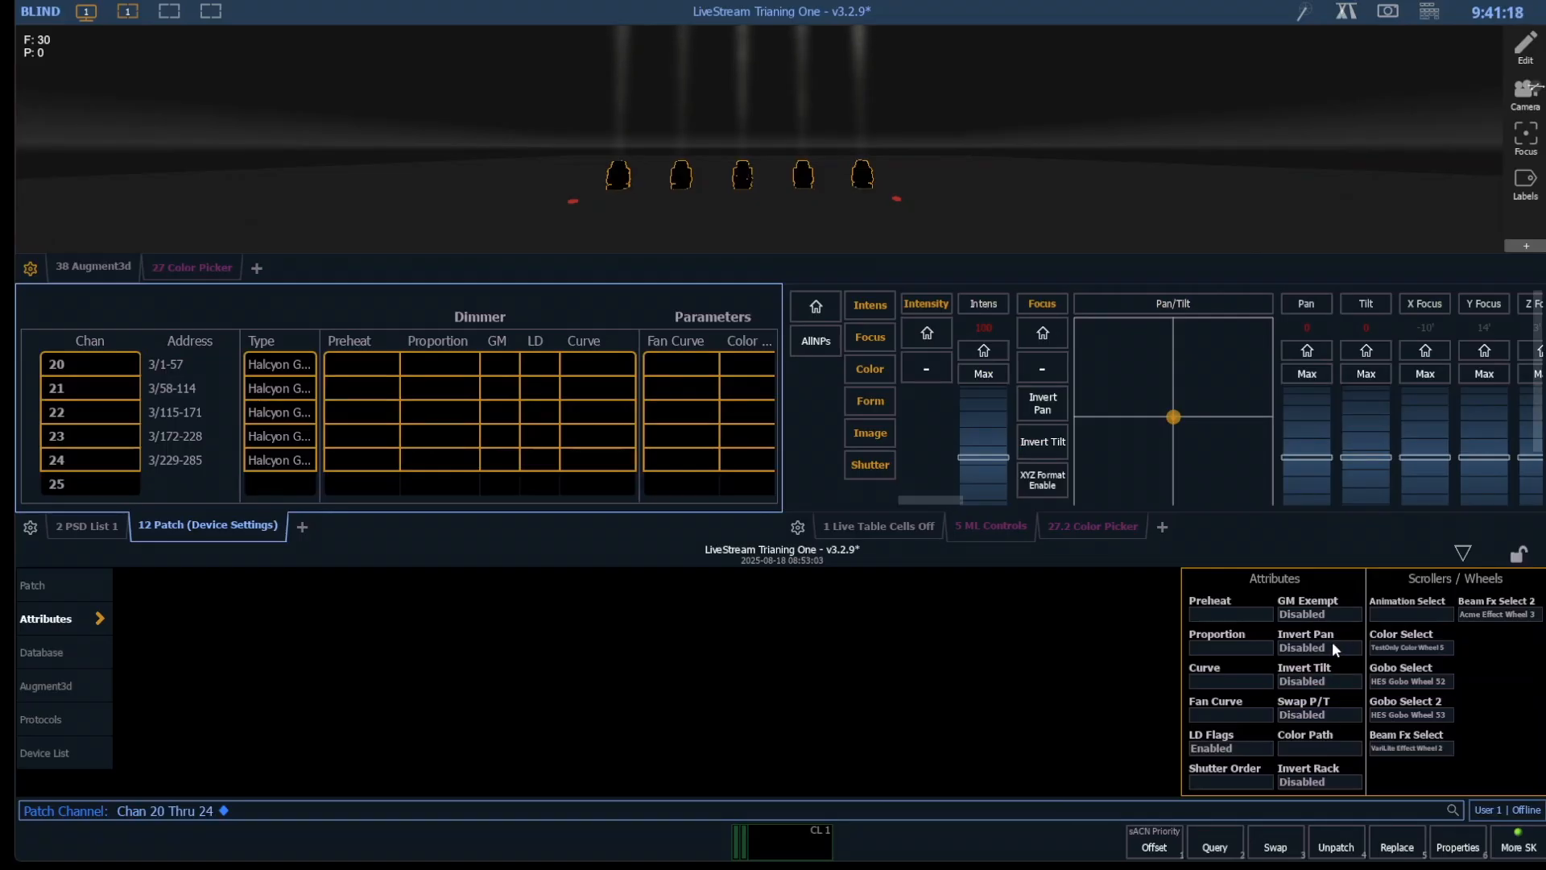
{"action": "left_click", "coordinate": [1347, 682]}
- In Live, tilt group 20 to about -48 and pan it to about -24 with ML Controls
{"action": "key", "text": "F1"}
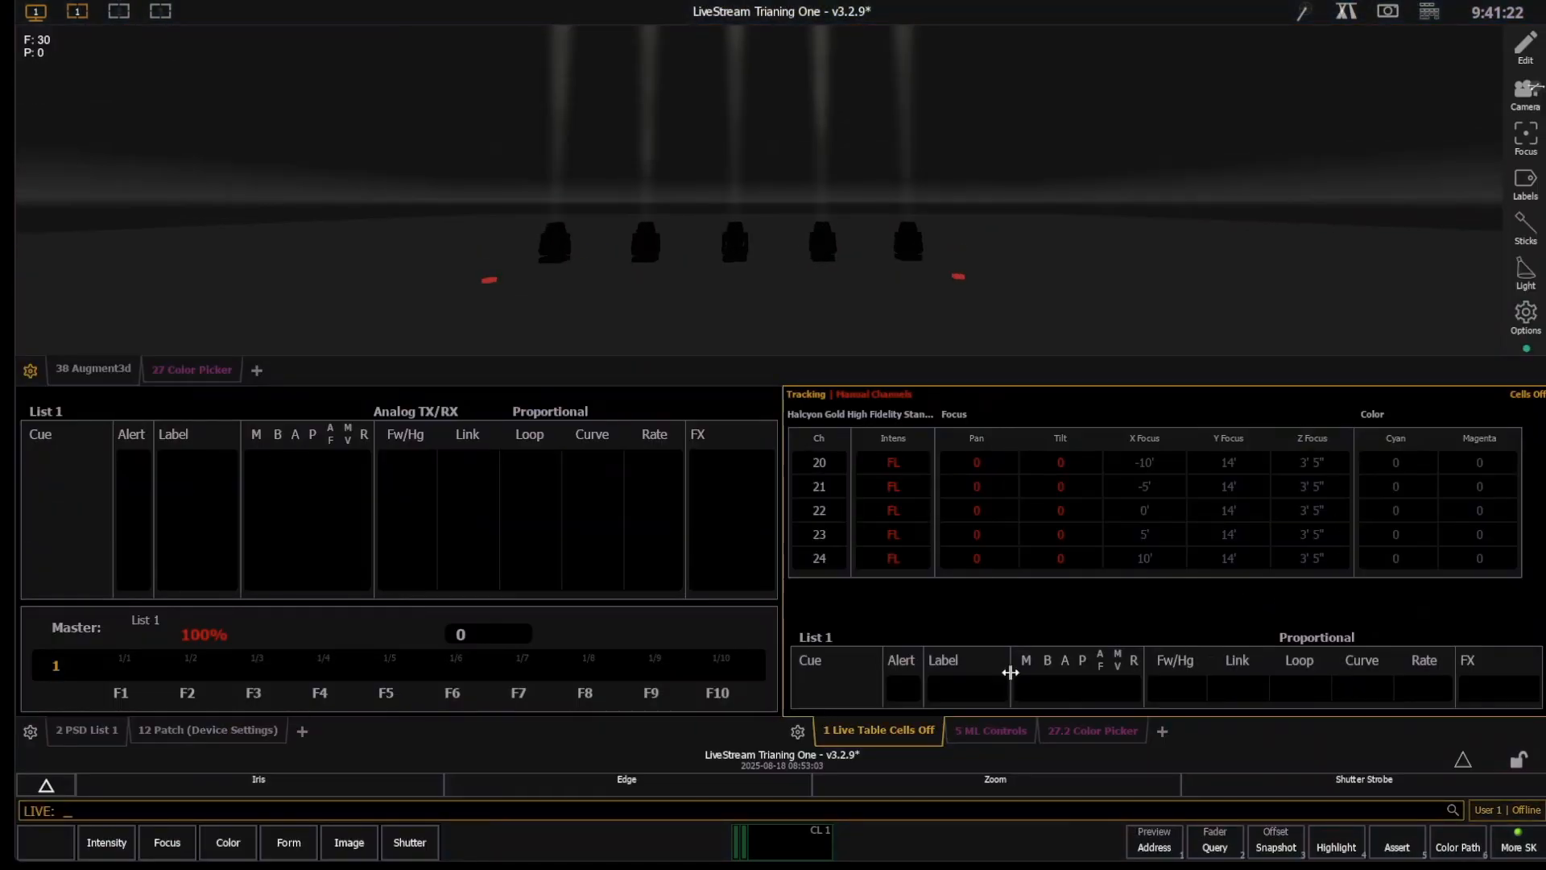
{"action": "type", "text": "g20"}
{"action": "key", "text": "Return"}
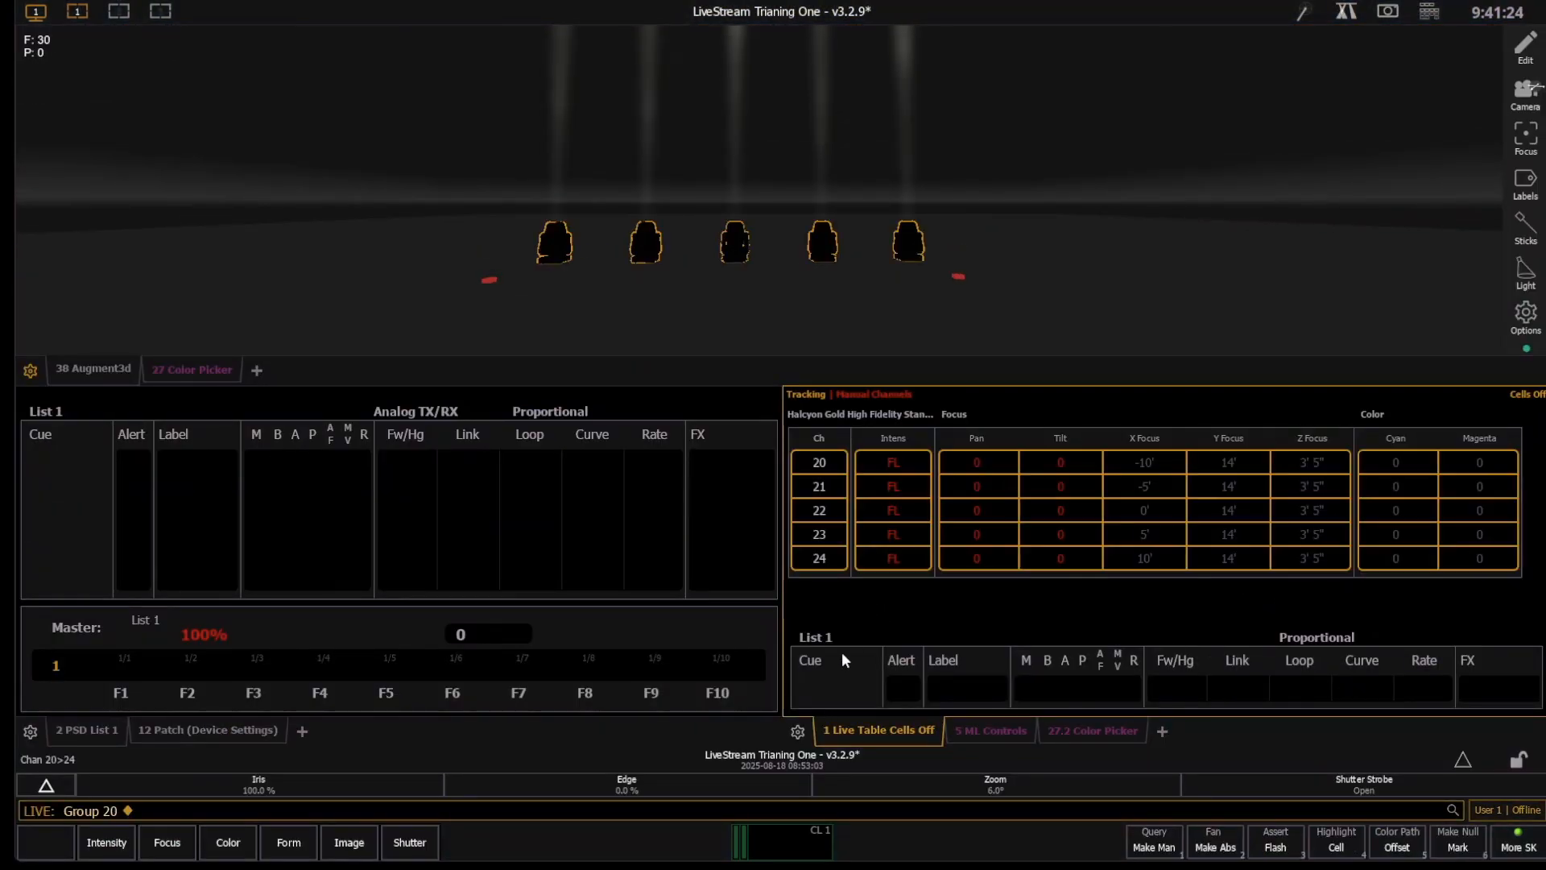
{"action": "left_click", "coordinate": [988, 735]}
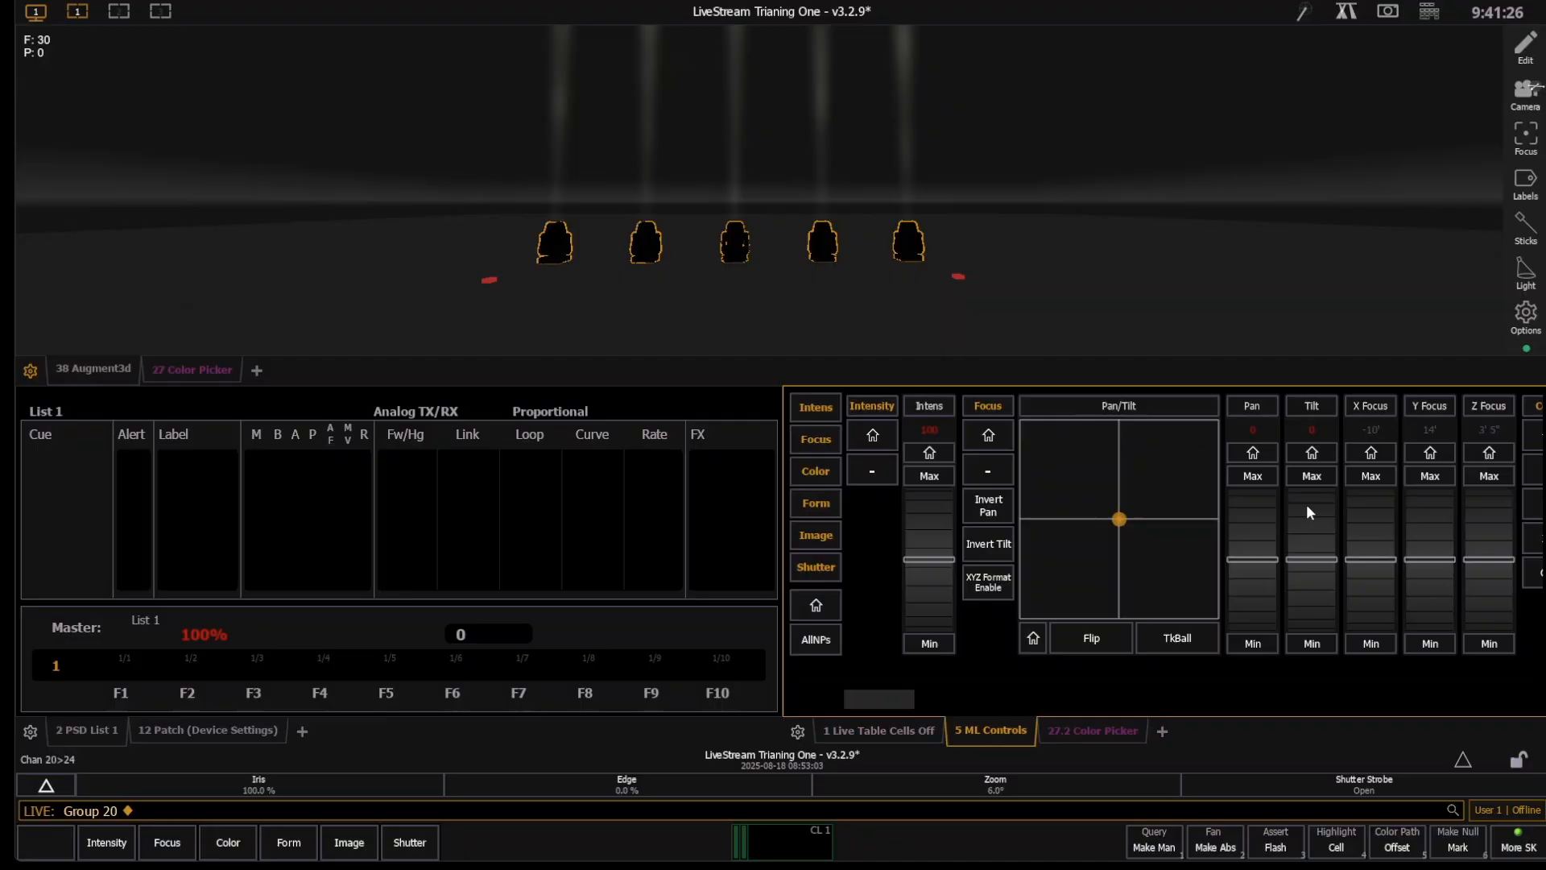
{"action": "left_click_drag", "start_coordinate": [1306, 500], "coordinate": [1325, 614]}
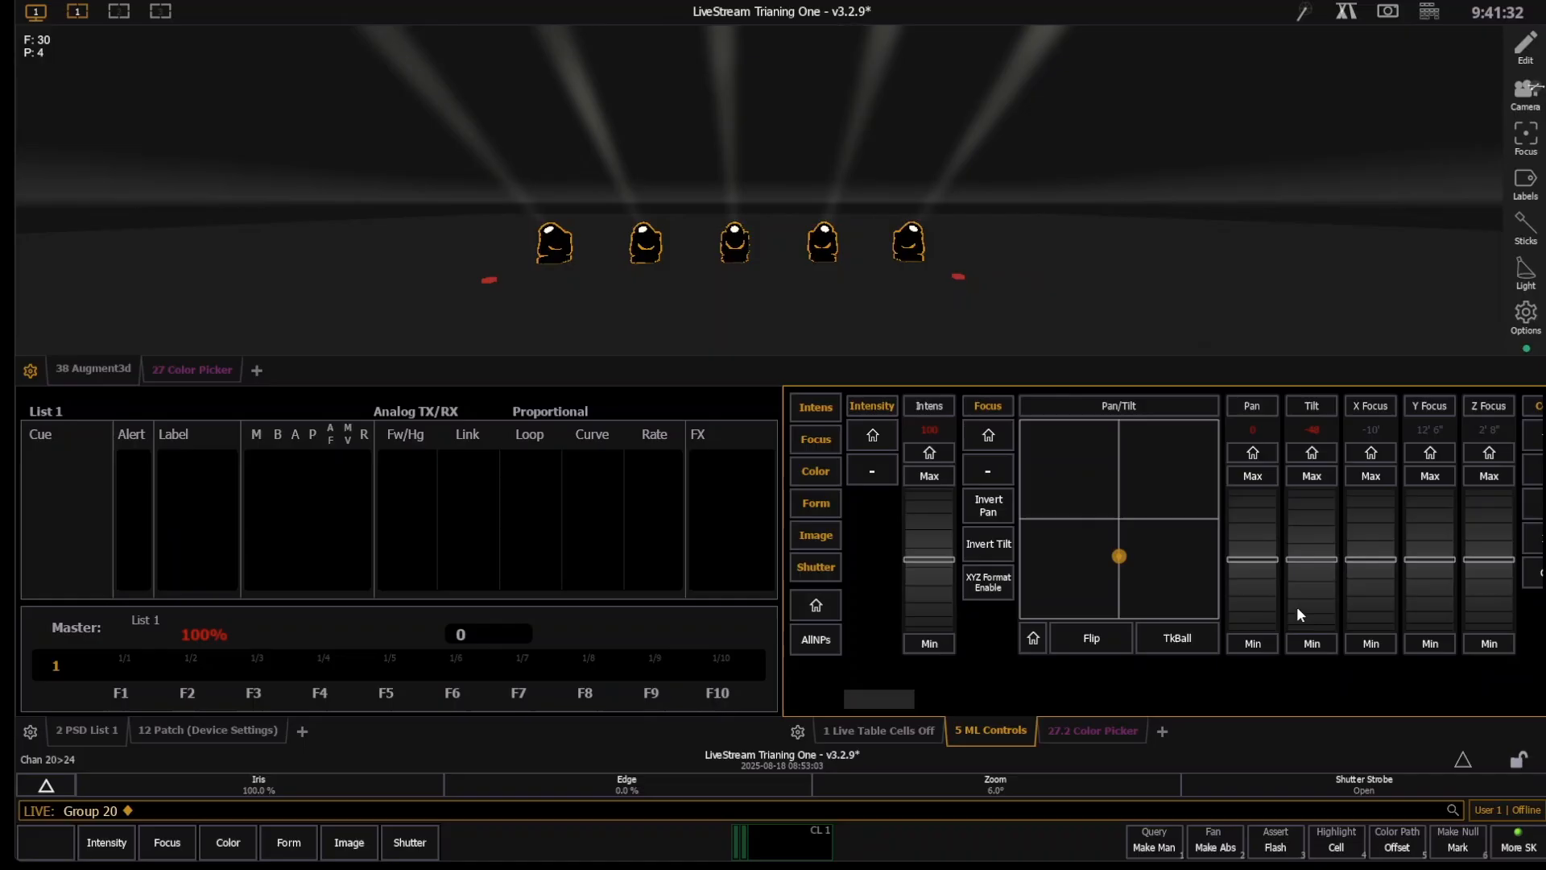
{"action": "left_click_drag", "start_coordinate": [1253, 513], "coordinate": [1256, 600]}
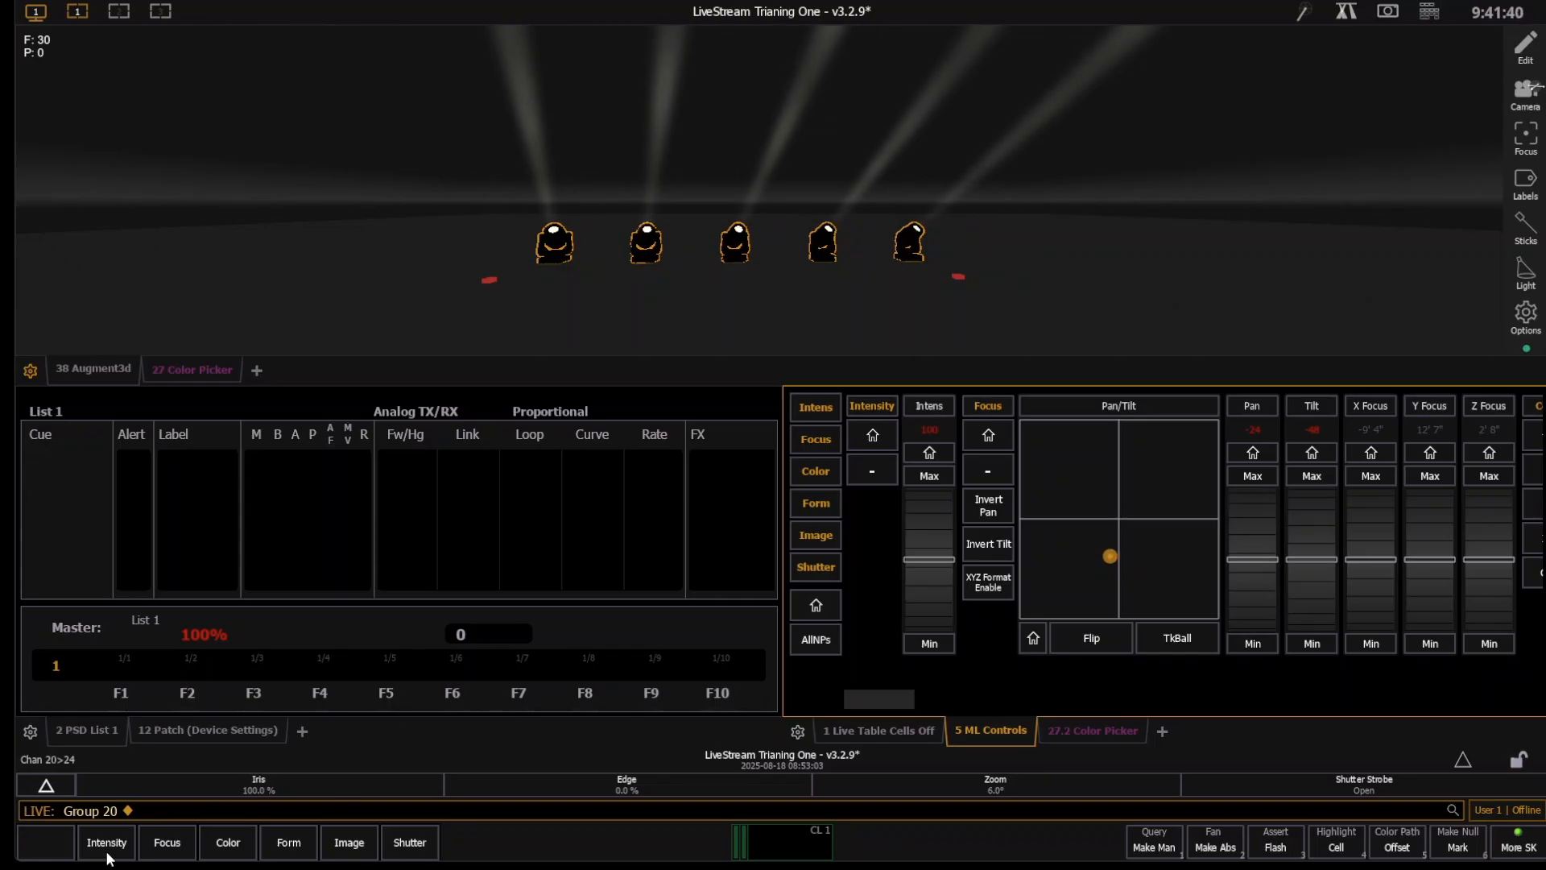
- Review group 20's inversion attributes and its Augment3d position and orientation in the patch
{"action": "left_click", "coordinate": [221, 732]}
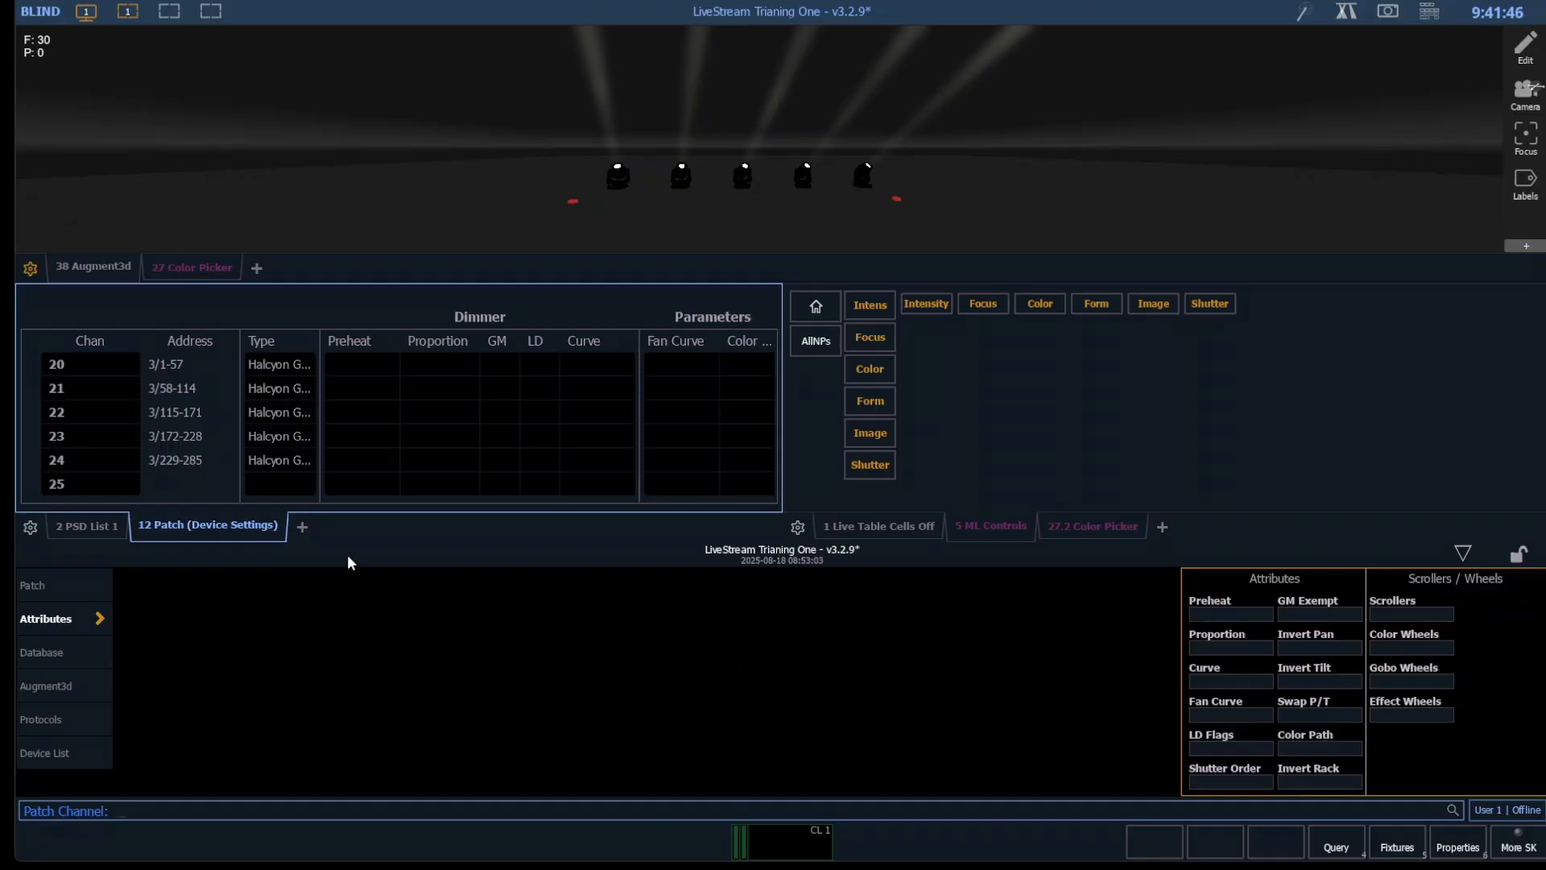
{"action": "type", "text": "g20"}
{"action": "key", "text": "Return"}
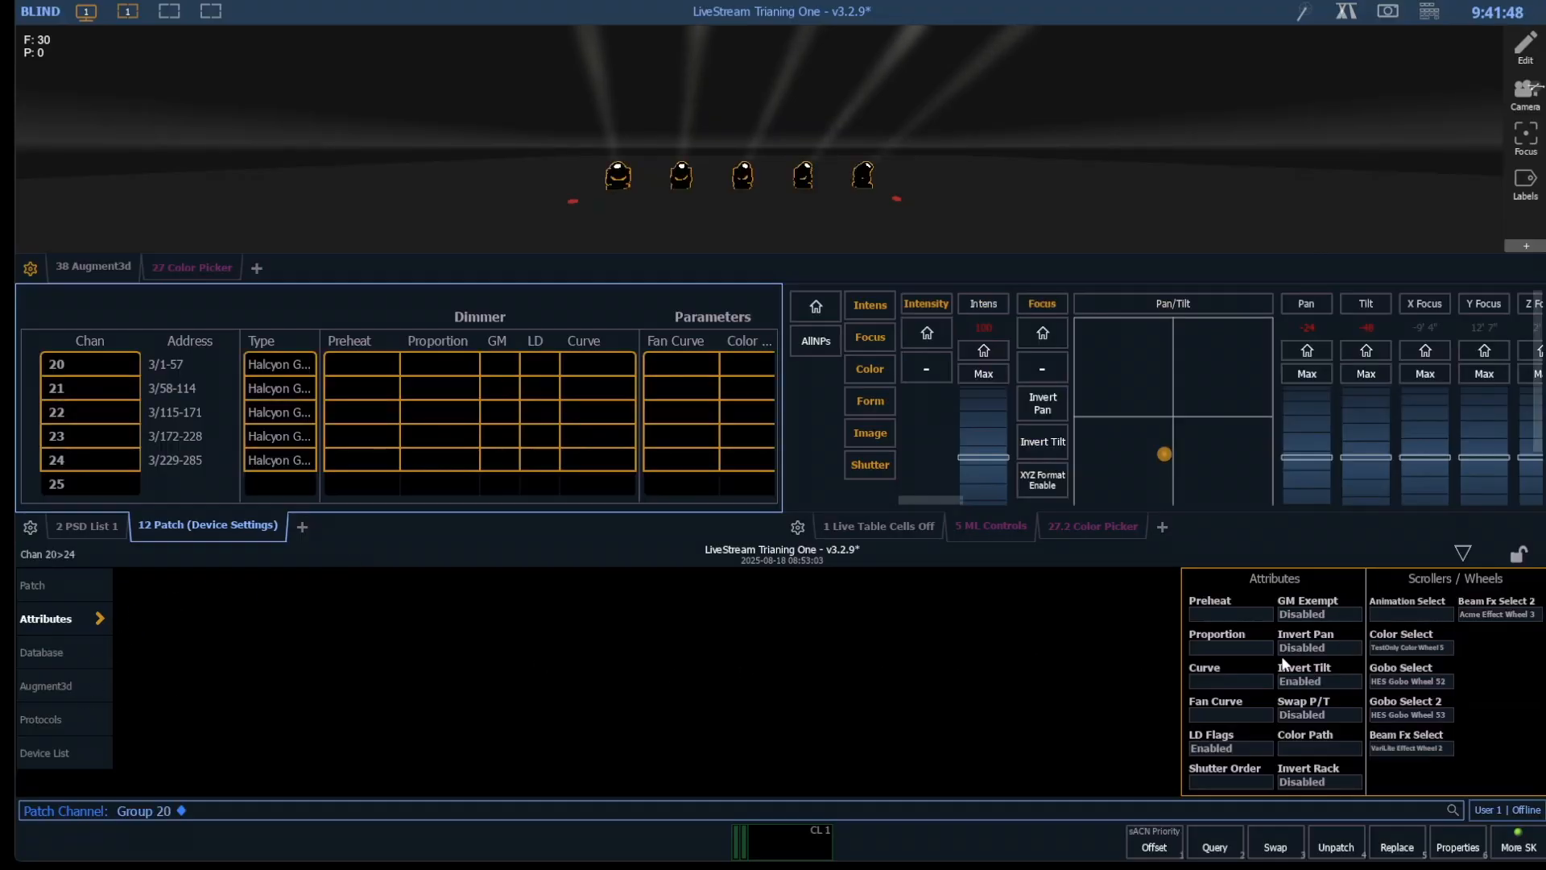
{"action": "left_click", "coordinate": [75, 683]}
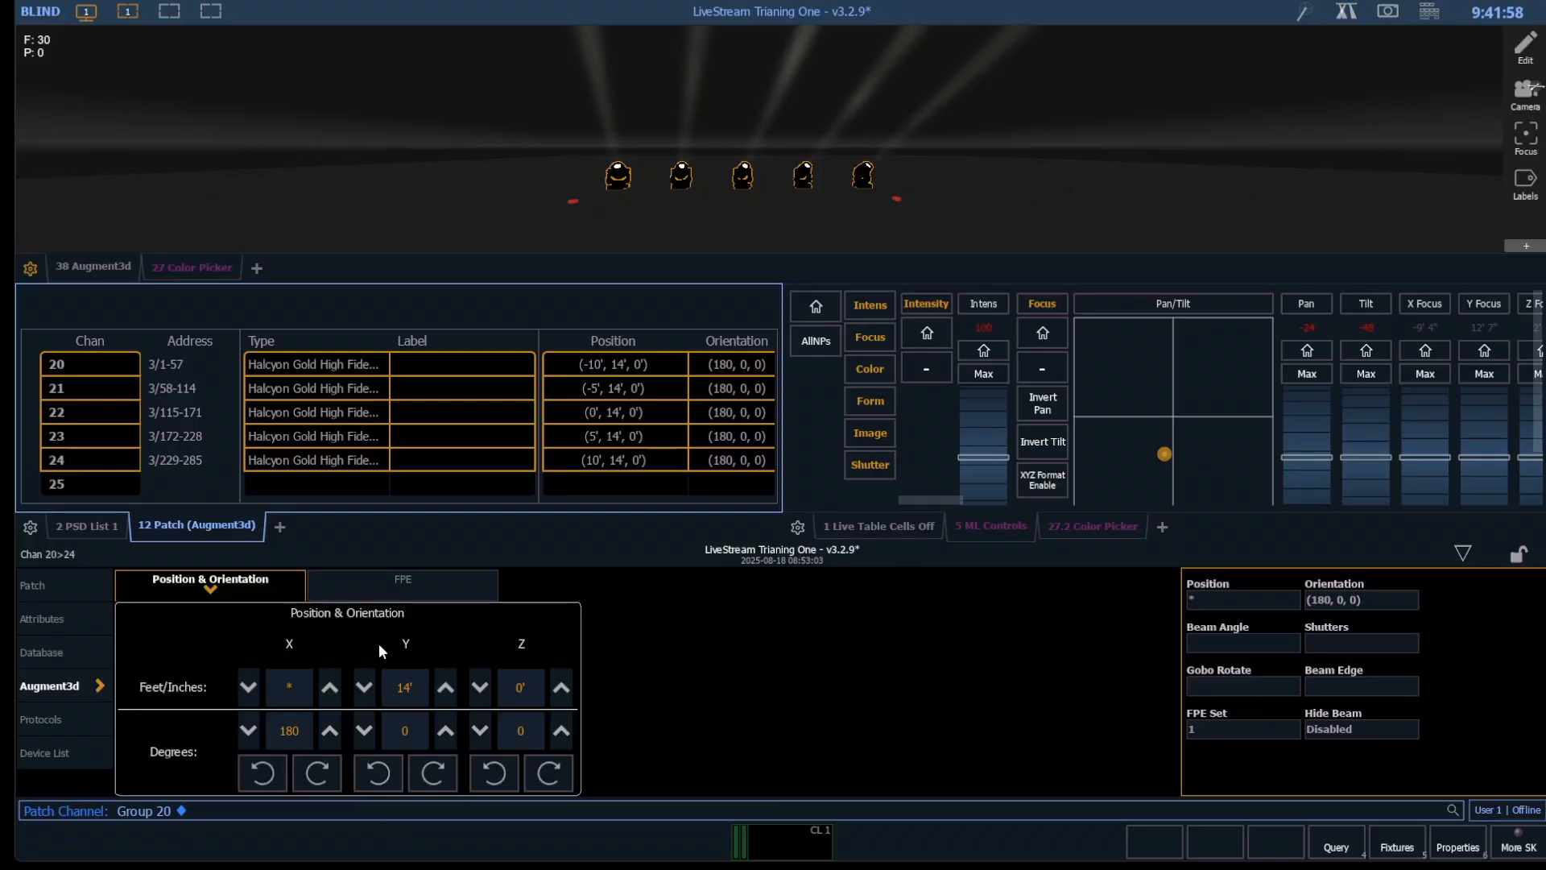
{"action": "left_click", "coordinate": [1463, 554]}
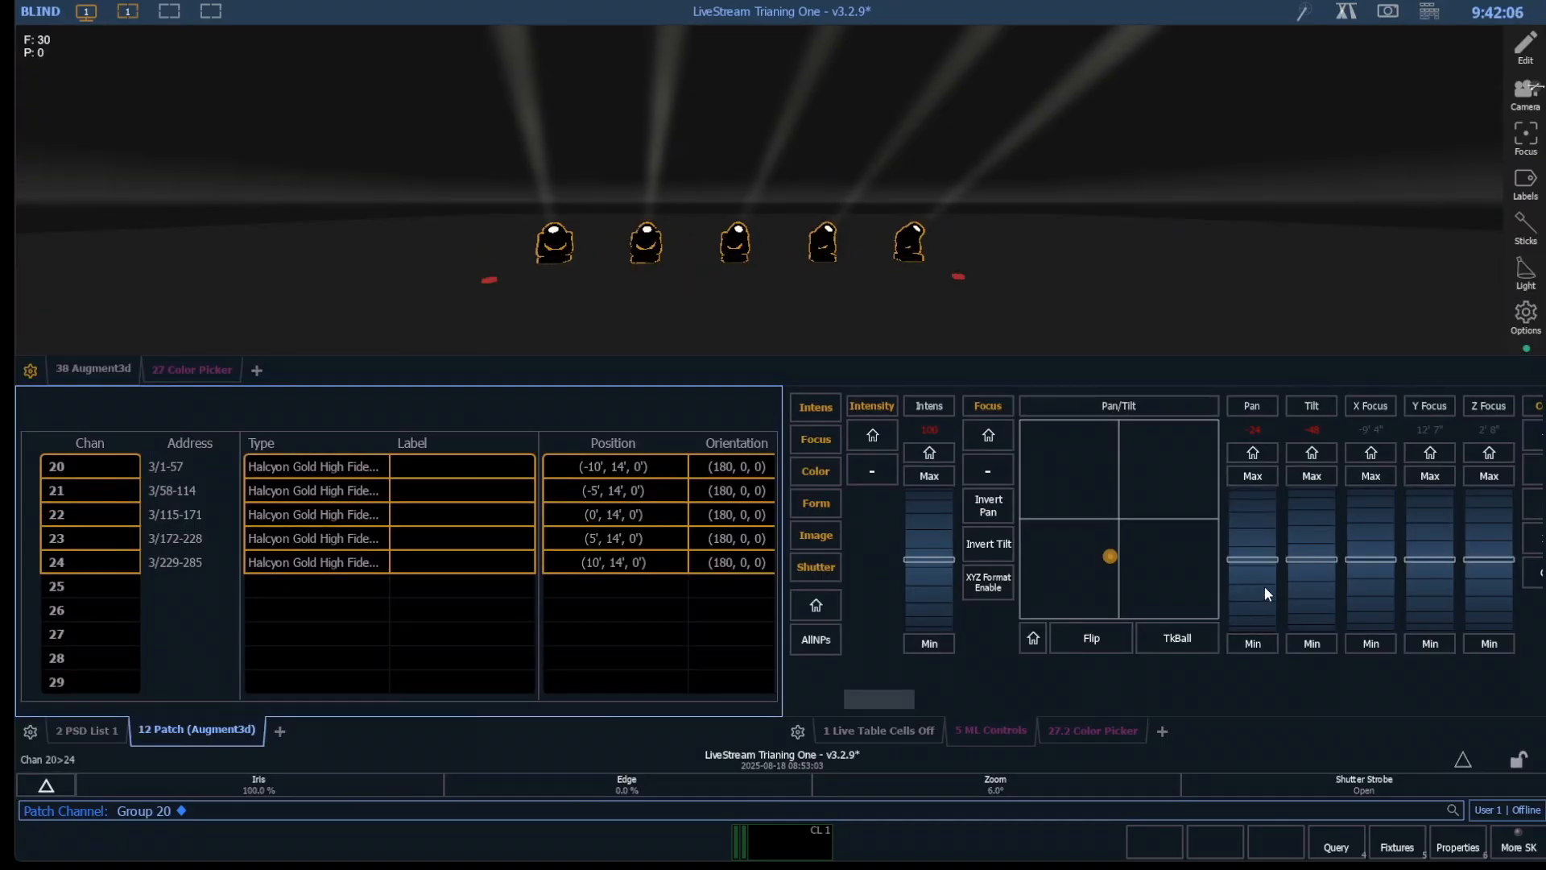
- Return group 20's pan to home in Live and check the beams against the whole stage in 3D
{"action": "key", "text": "F1"}
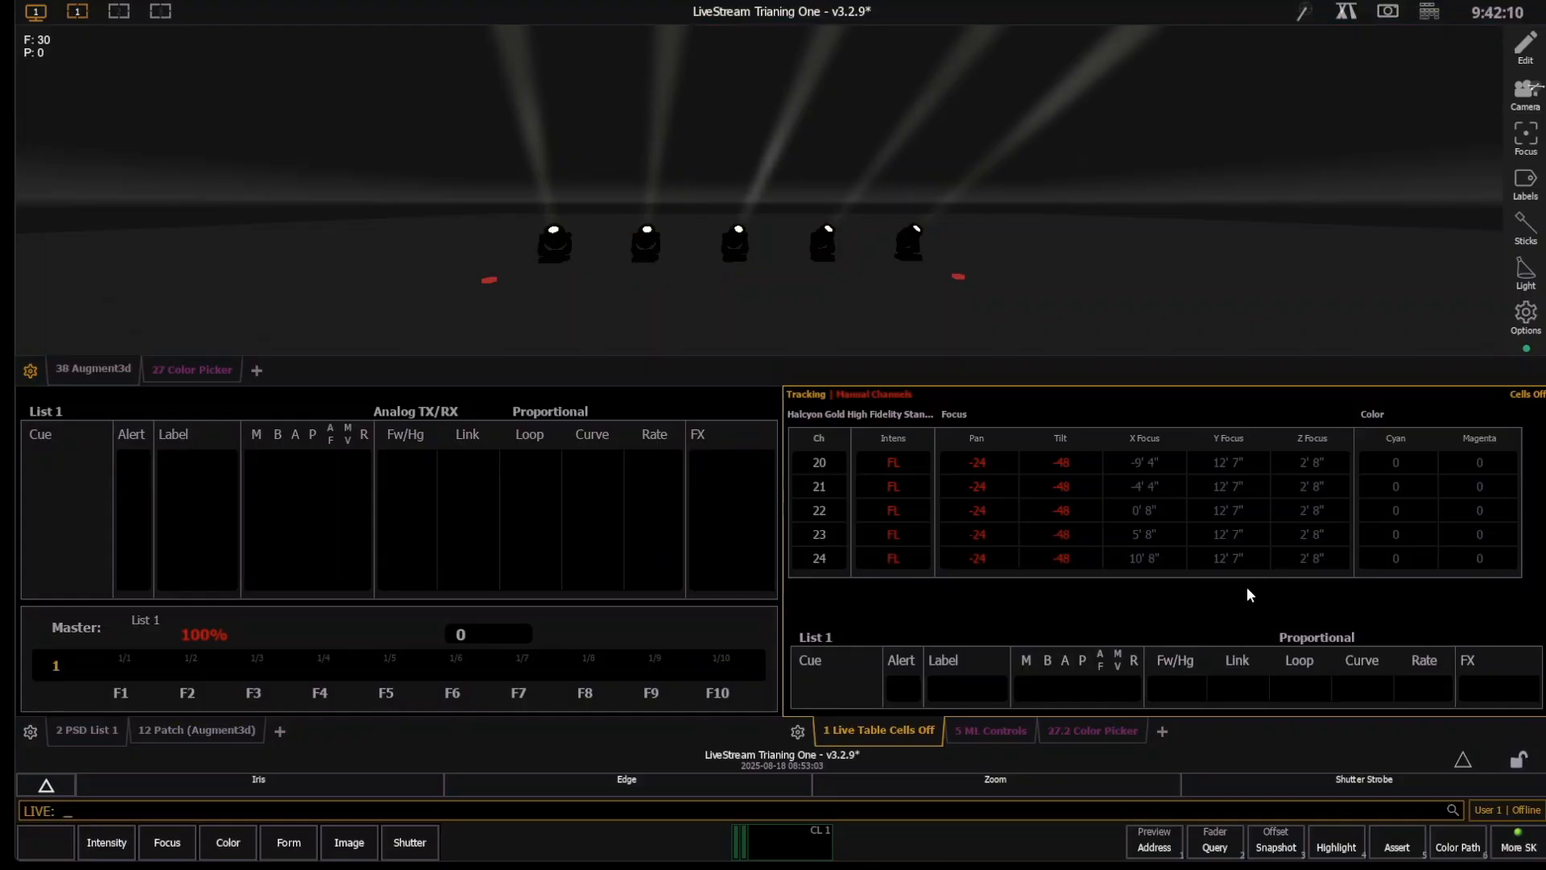
{"action": "type", "text": "g20"}
{"action": "key", "text": "Return"}
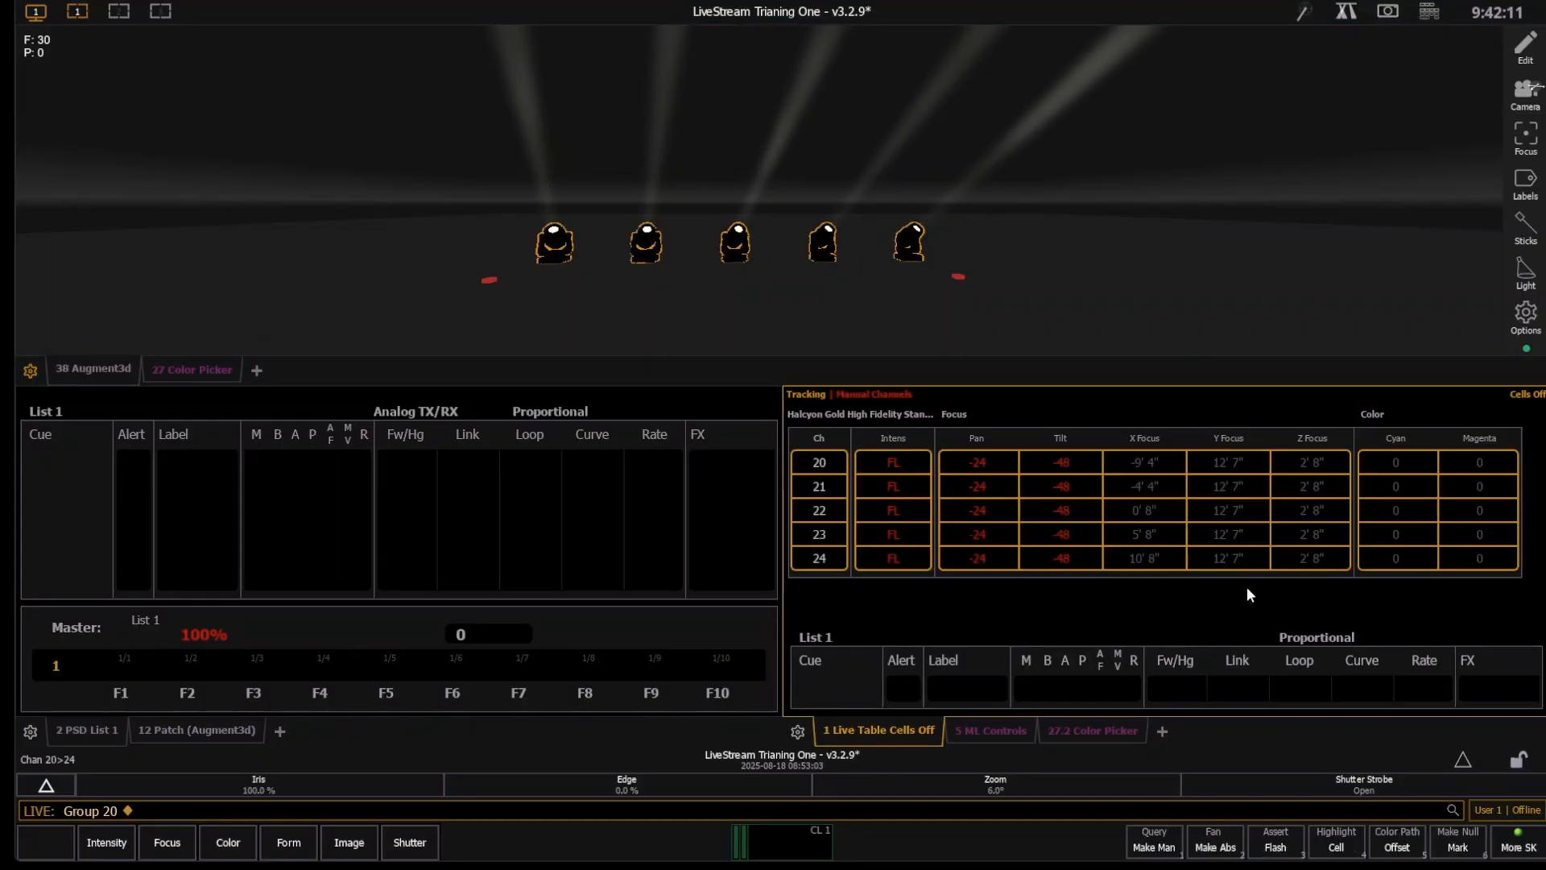
{"action": "left_click", "coordinate": [993, 732]}
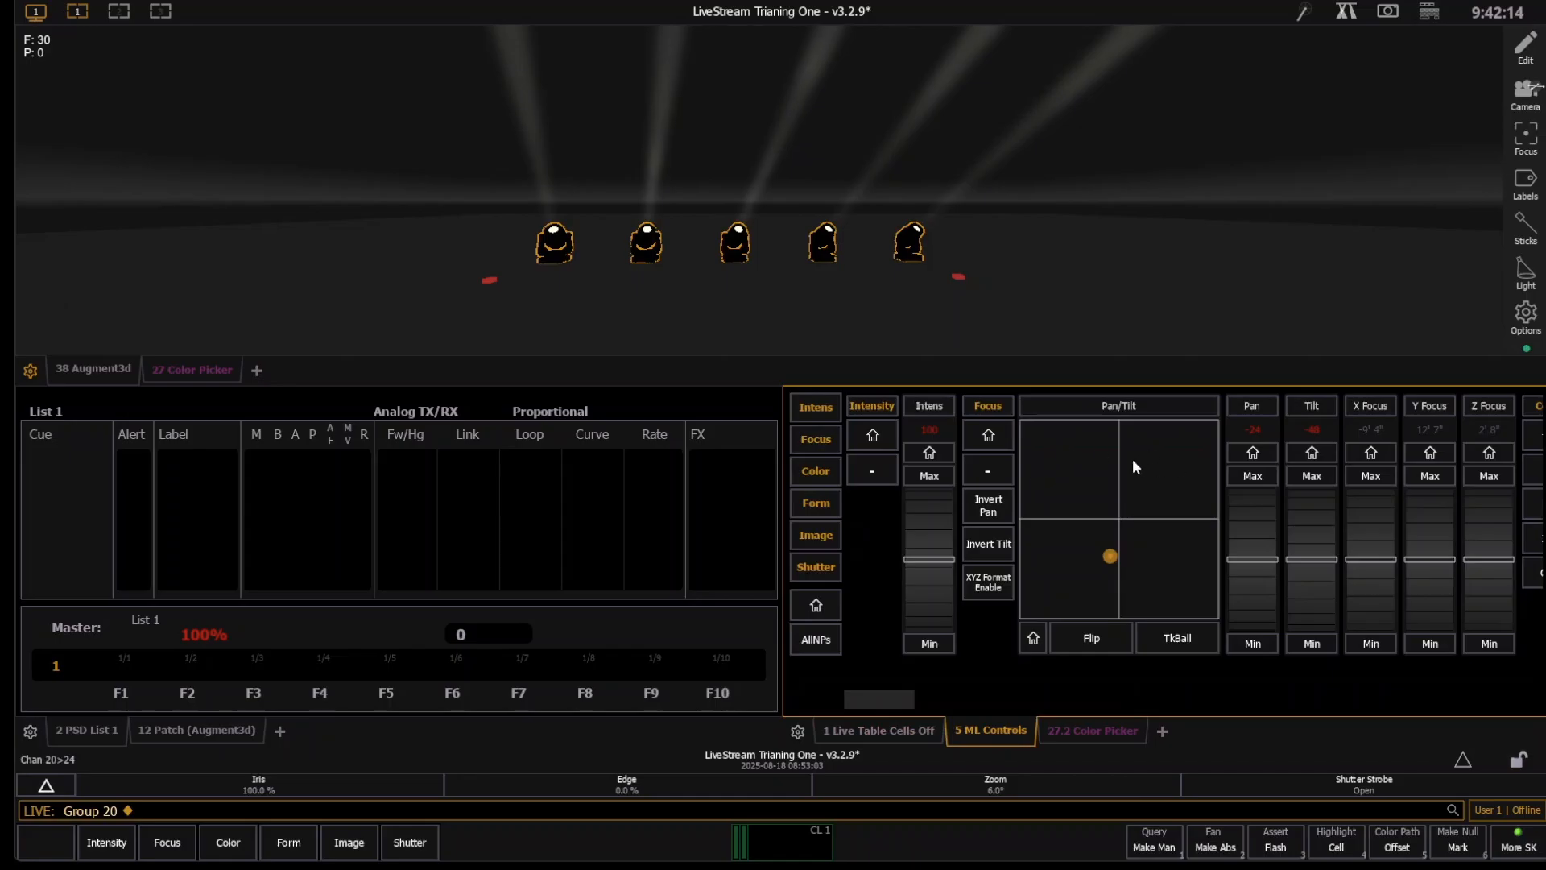
{"action": "left_click", "coordinate": [1254, 452]}
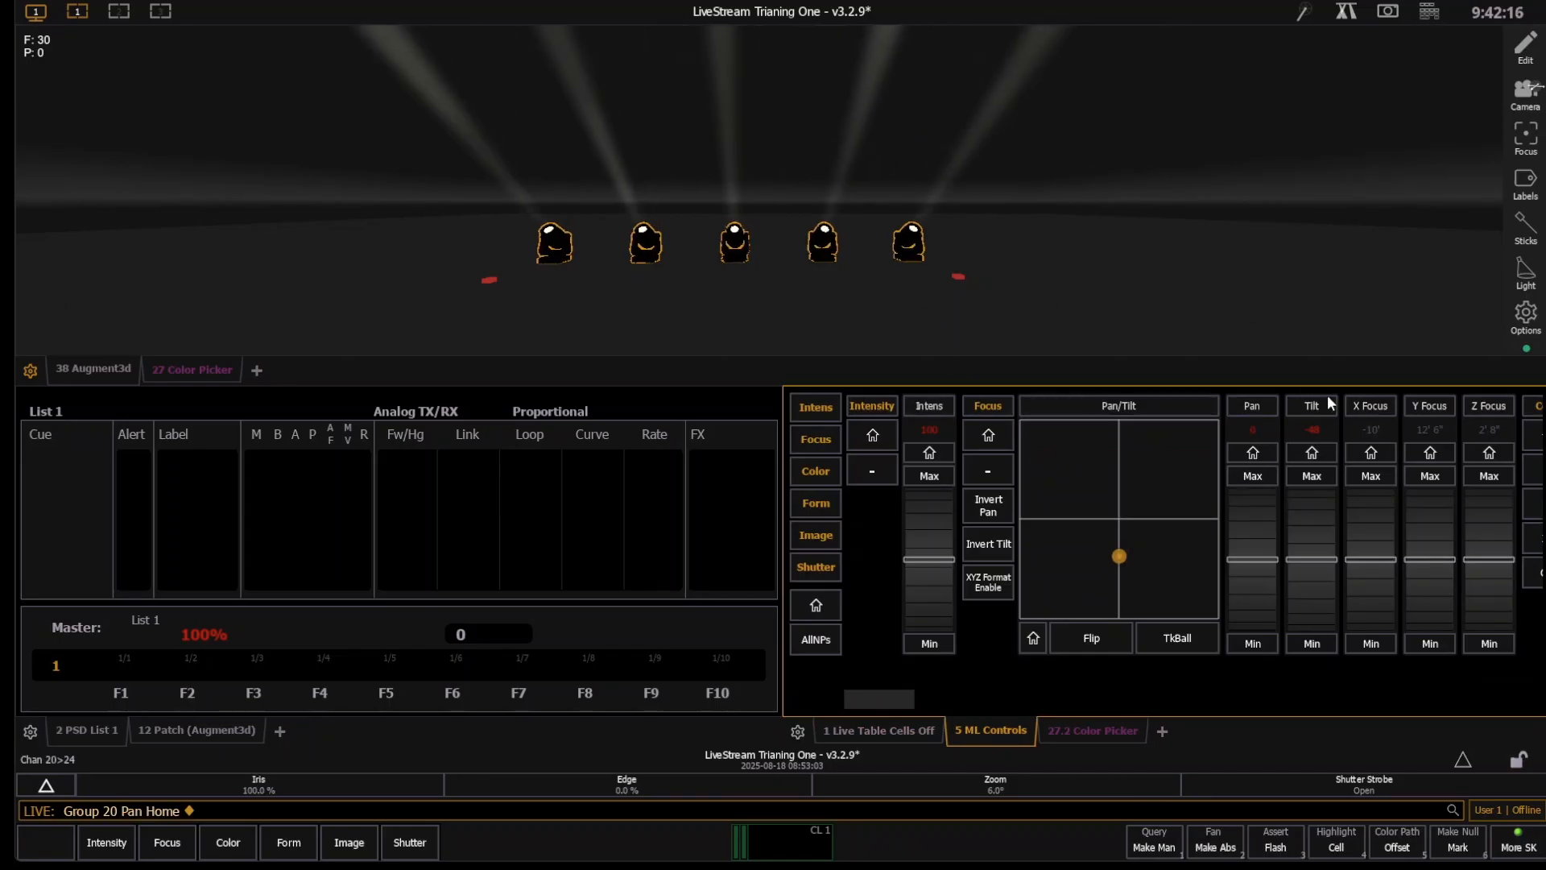
{"action": "scroll", "coordinate": [844, 232], "scroll_direction": "down", "scroll_amount": 3}
{"action": "scroll", "coordinate": [843, 234], "scroll_direction": "down", "scroll_amount": 1}
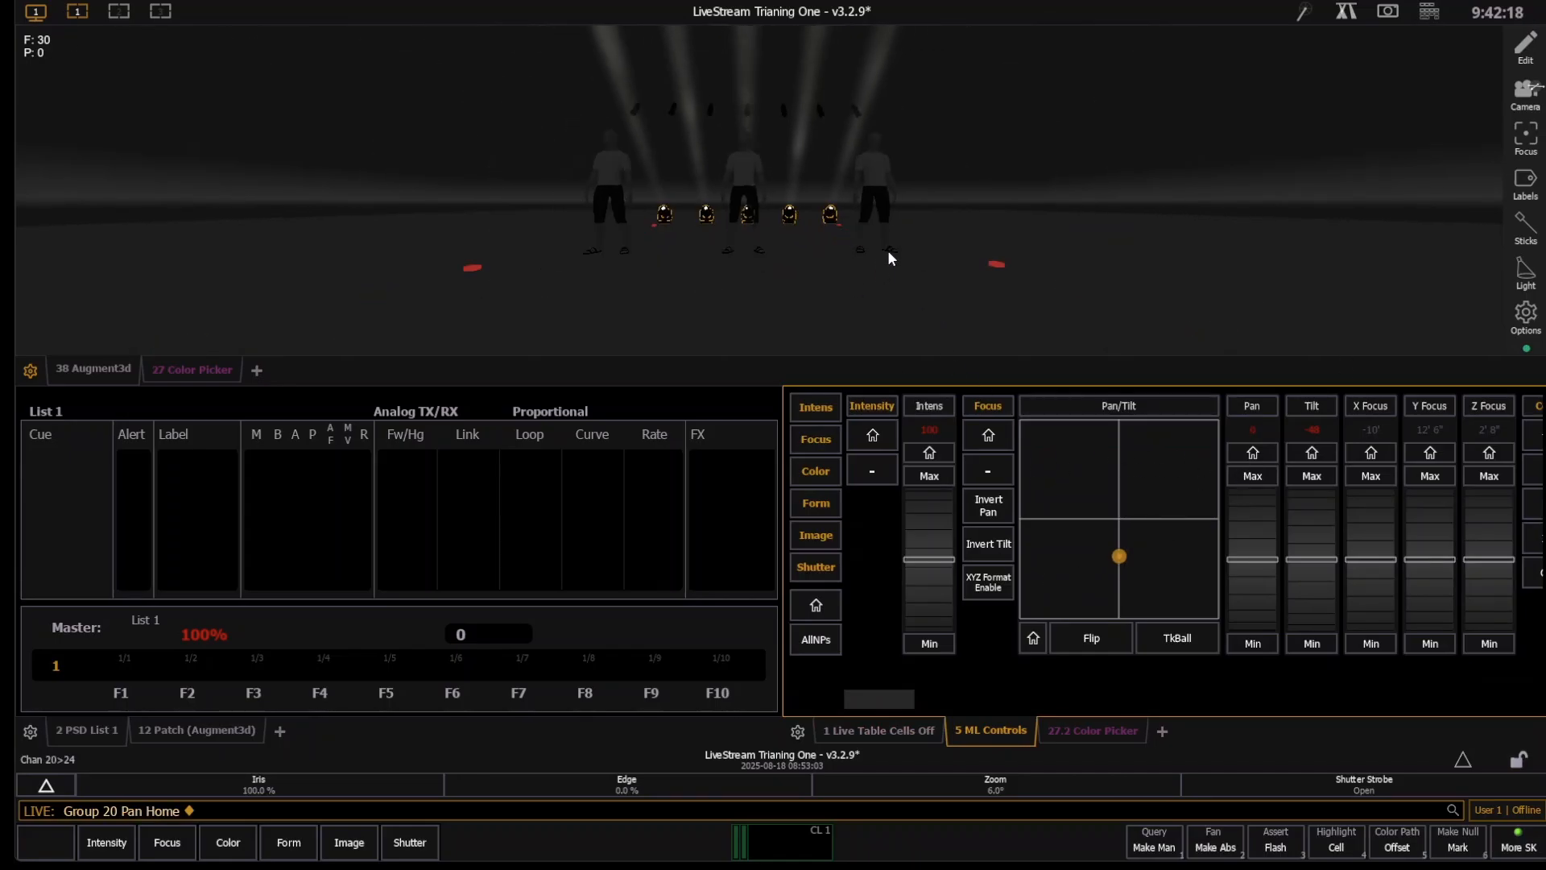
{"action": "scroll", "coordinate": [887, 249], "scroll_direction": "down", "scroll_amount": 2}
{"action": "left_click", "coordinate": [900, 202]}
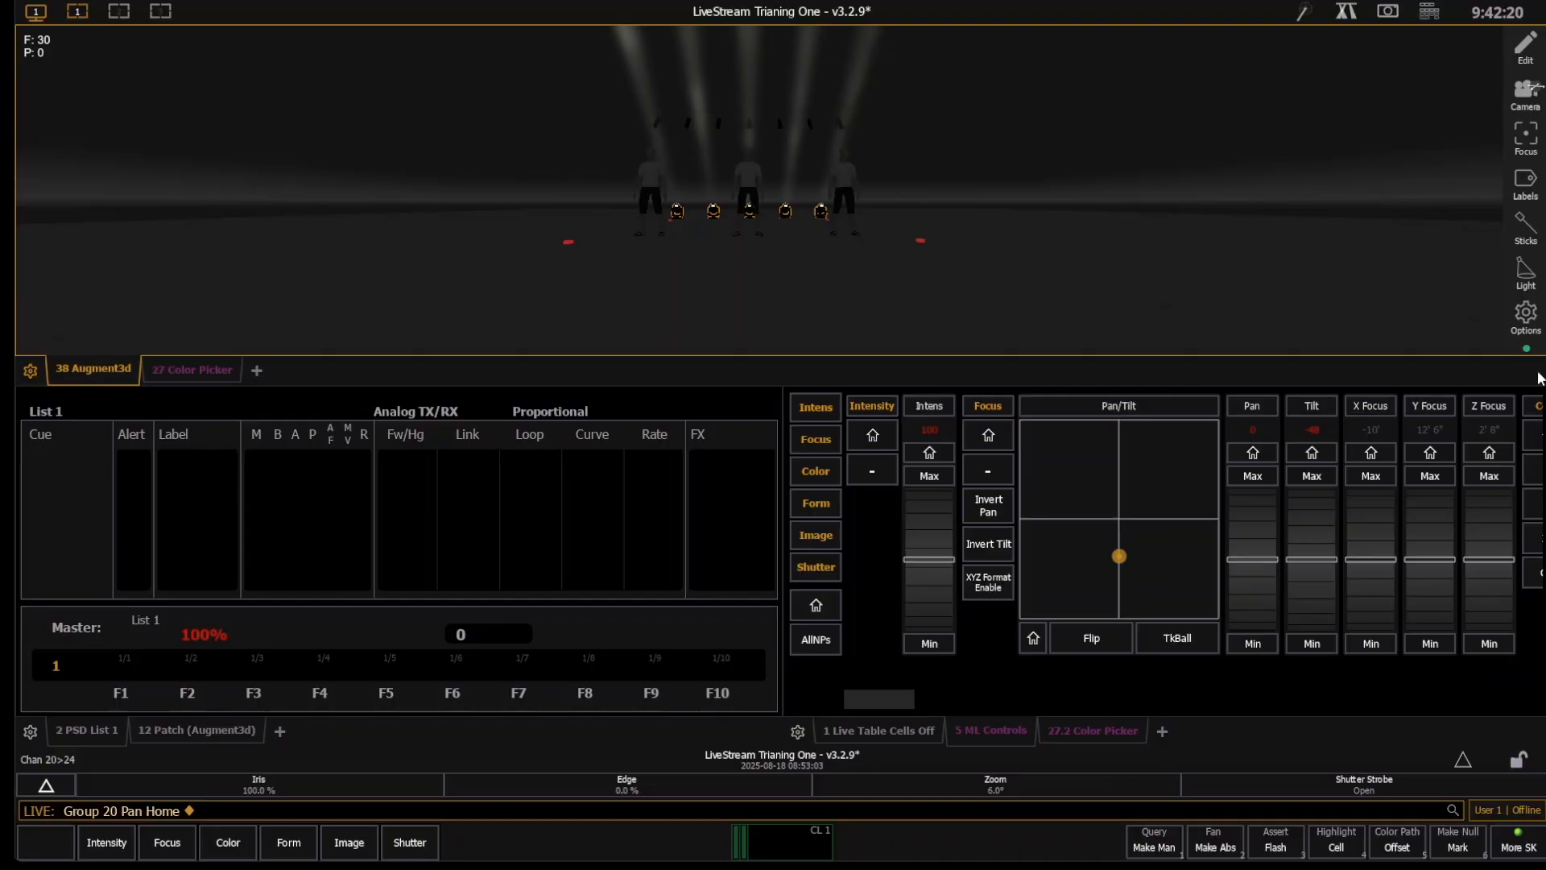
- Switch to the second workspace and add an ML Controls display for group 20 as a new tab
{"action": "left_click", "coordinate": [115, 11]}
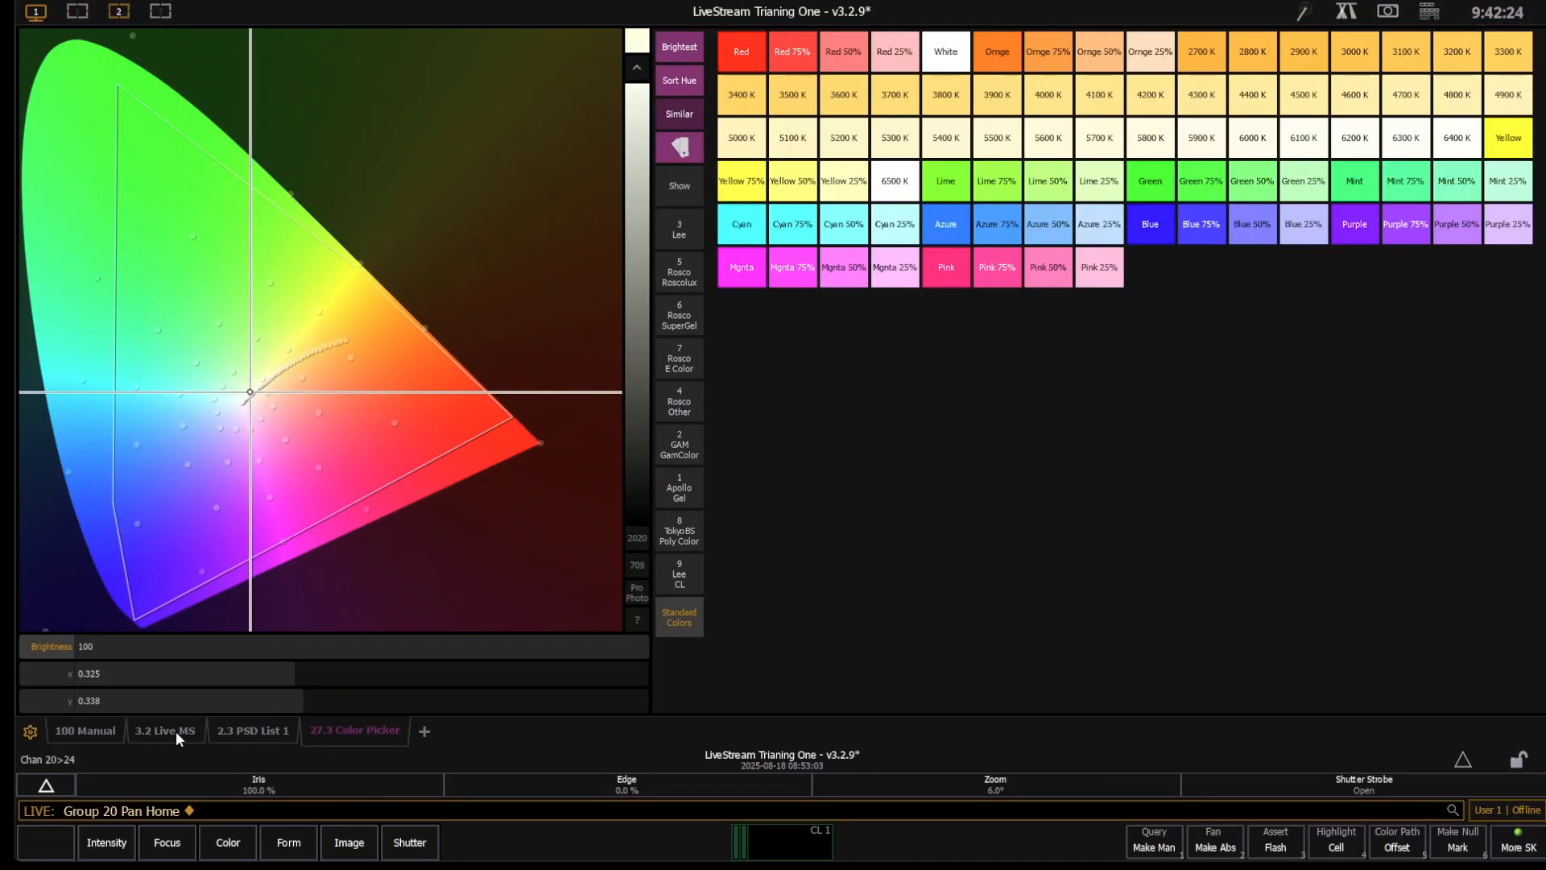
{"action": "left_click", "coordinate": [425, 729]}
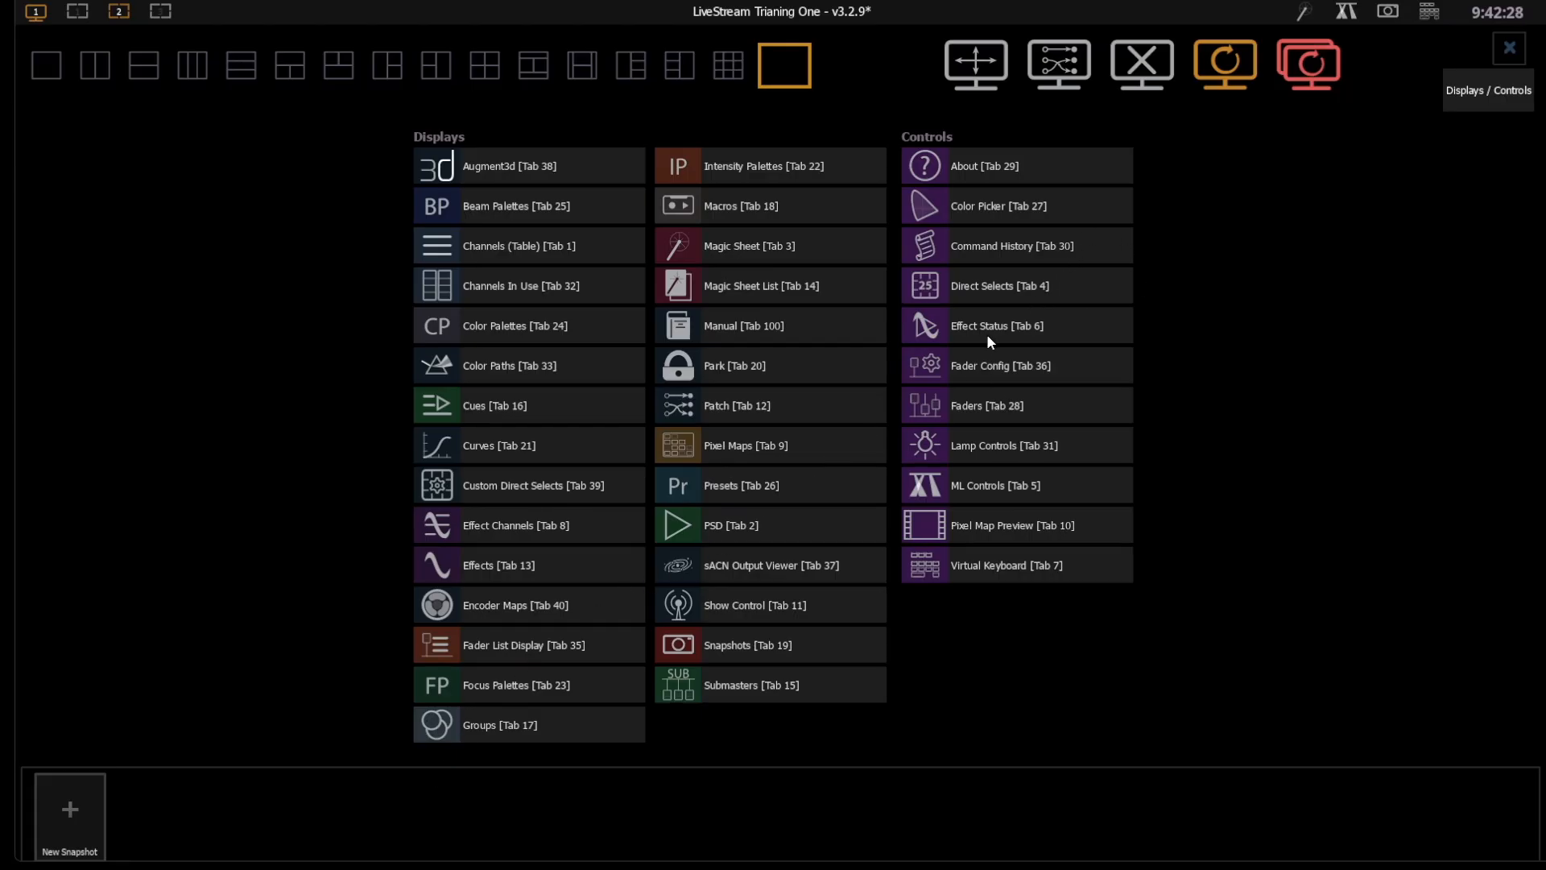
{"action": "left_click", "coordinate": [1013, 481]}
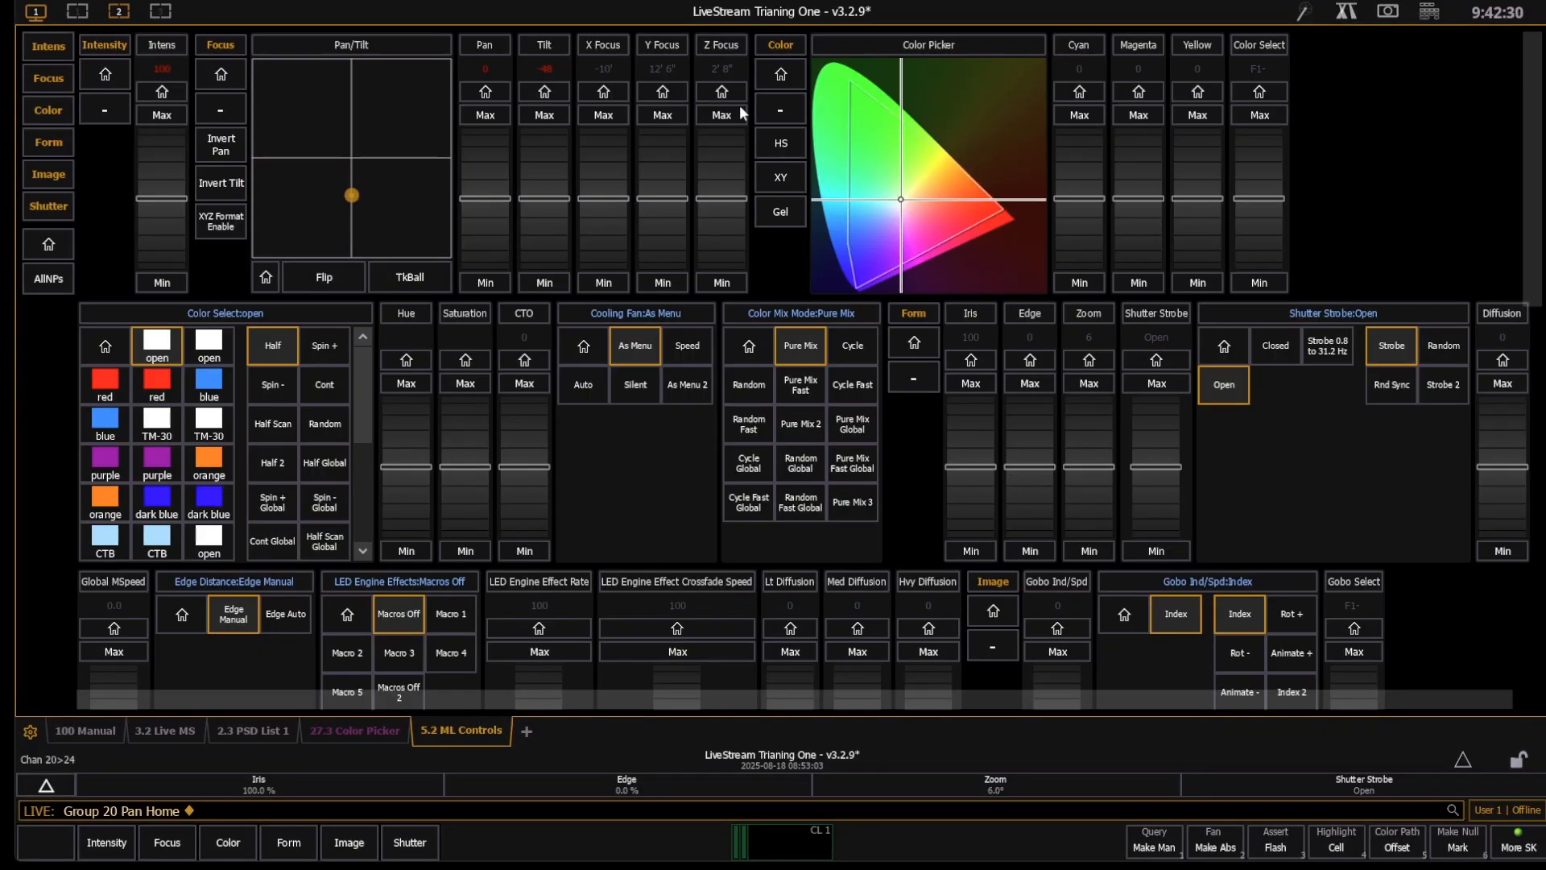
- Examine the full set of intensity, focus, color, form and image controls available for group 20 in ML Controls
{"action": "scroll", "coordinate": [1538, 221], "scroll_direction": "down", "scroll_amount": 1}
{"action": "left_click_drag", "start_coordinate": [1538, 221], "coordinate": [1502, 137]}
{"action": "scroll", "coordinate": [1502, 137], "scroll_direction": "down", "scroll_amount": 1}
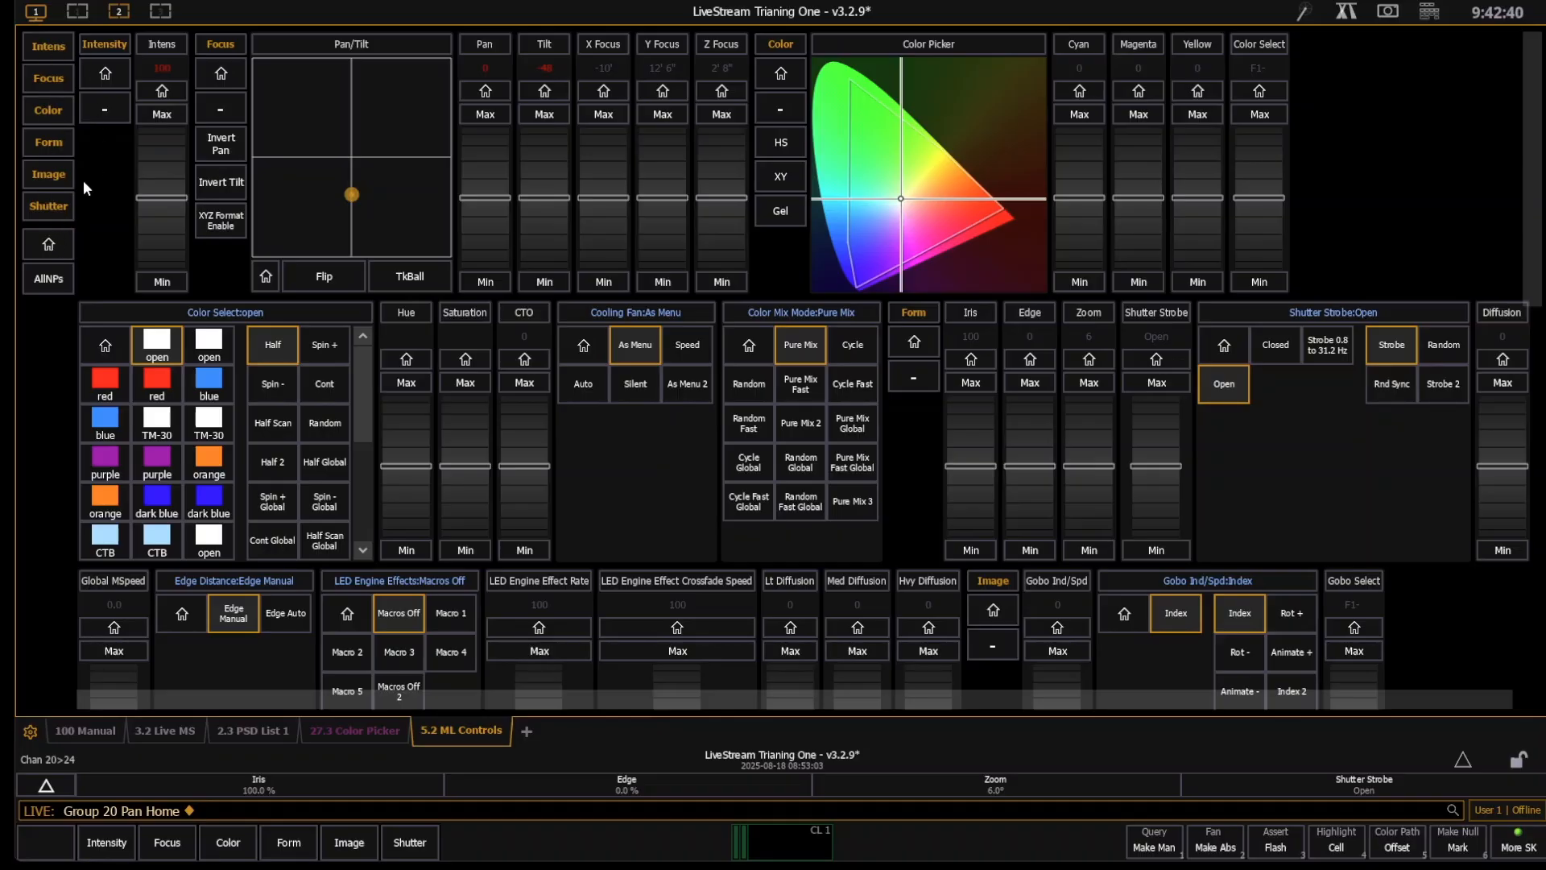
{"action": "scroll", "coordinate": [830, 556], "scroll_direction": "down", "scroll_amount": 3}
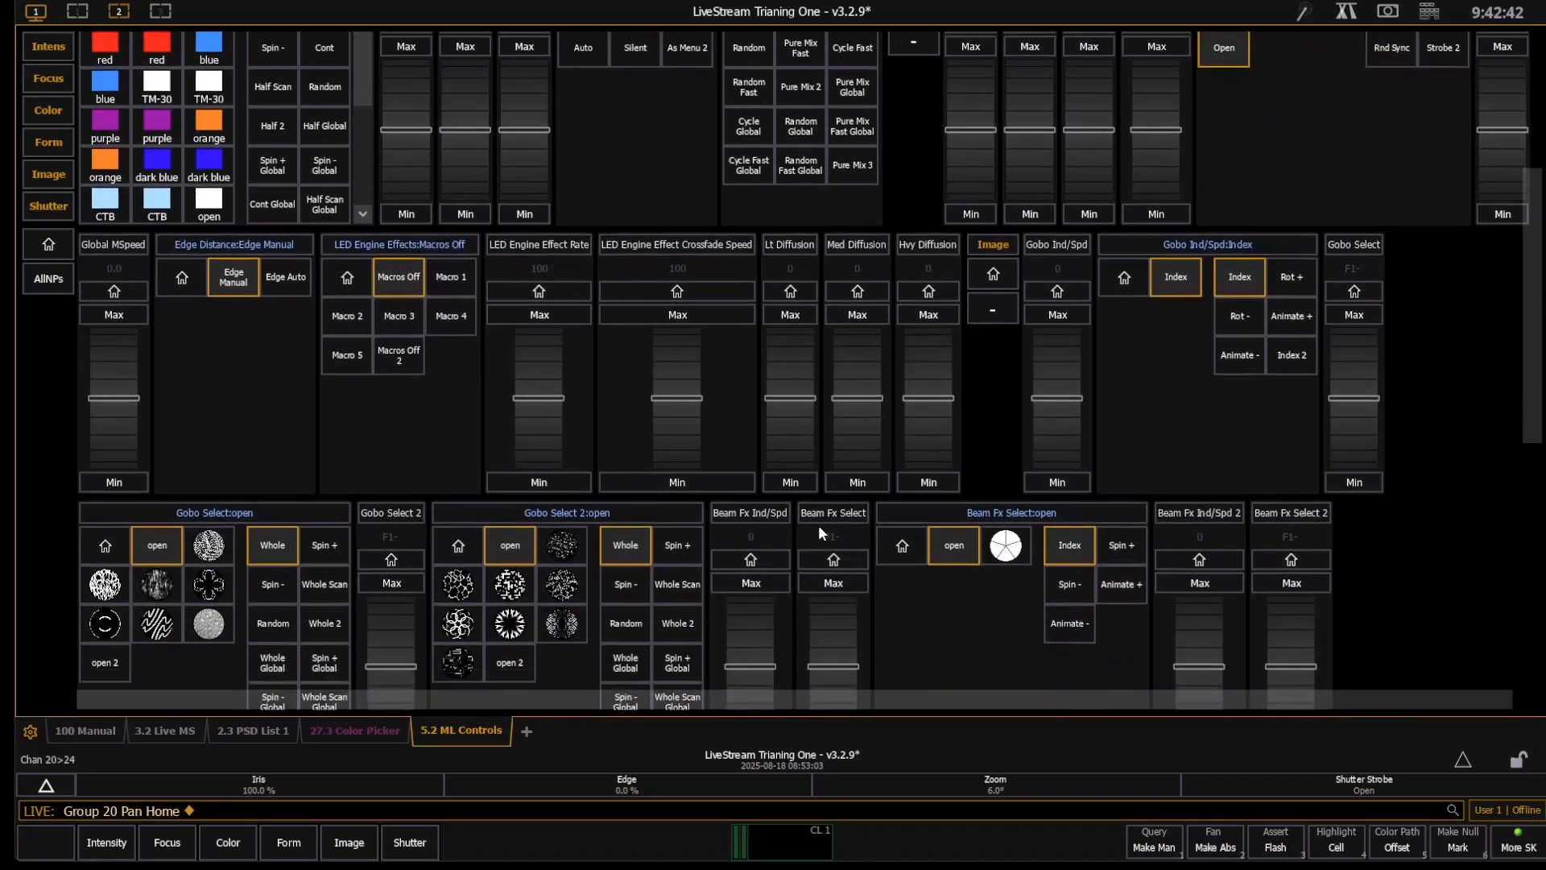
{"action": "scroll", "coordinate": [822, 521], "scroll_direction": "down", "scroll_amount": 2}
{"action": "scroll", "coordinate": [567, 337], "scroll_direction": "up", "scroll_amount": 5}
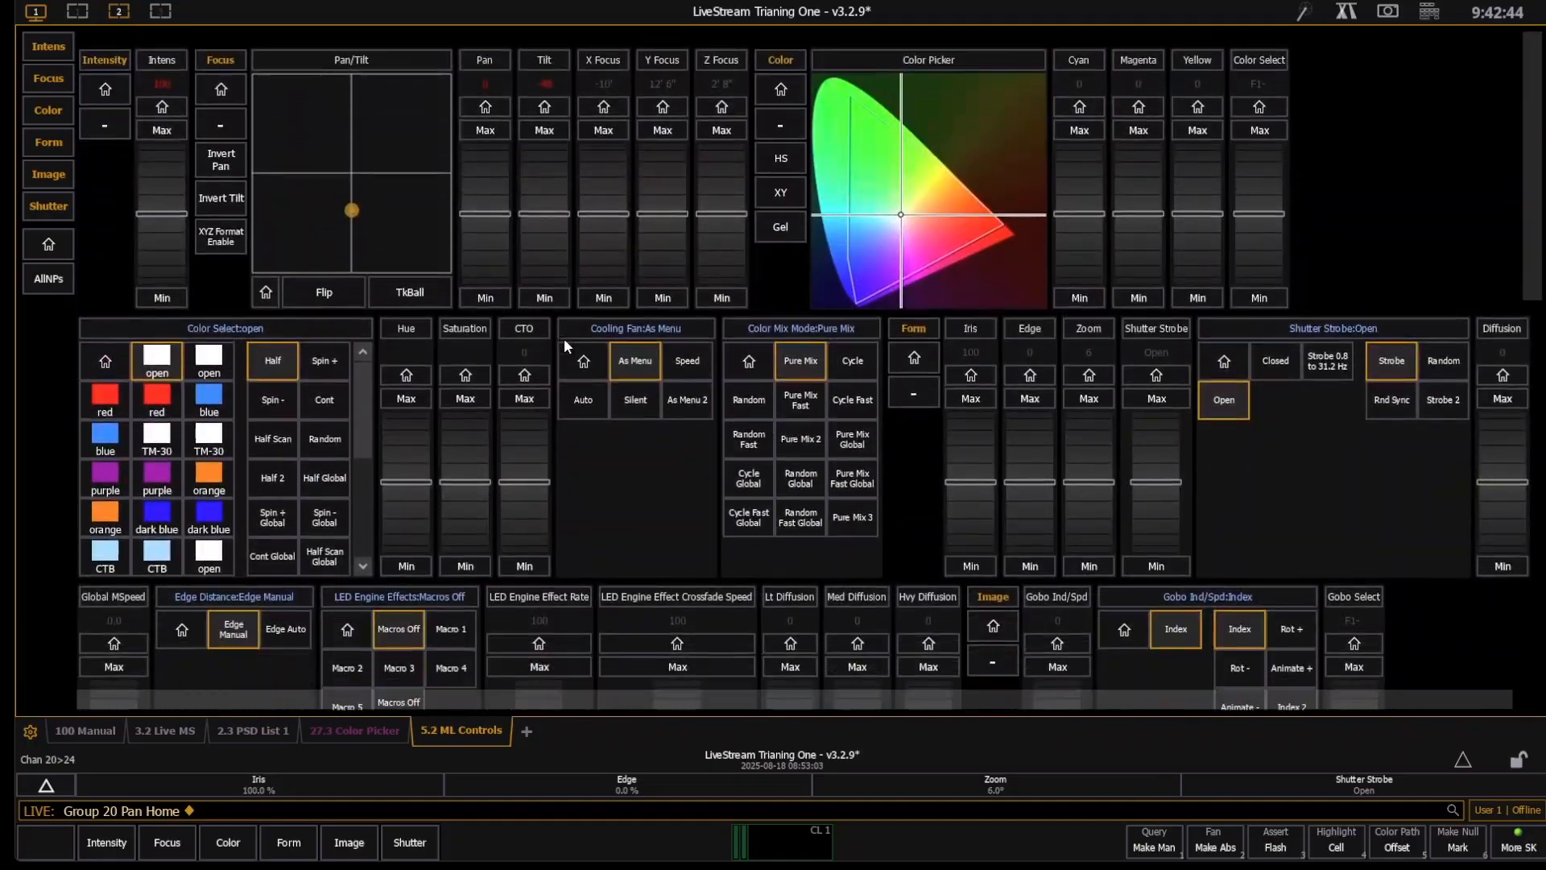
{"action": "scroll", "coordinate": [566, 347], "scroll_direction": "down", "scroll_amount": 1}
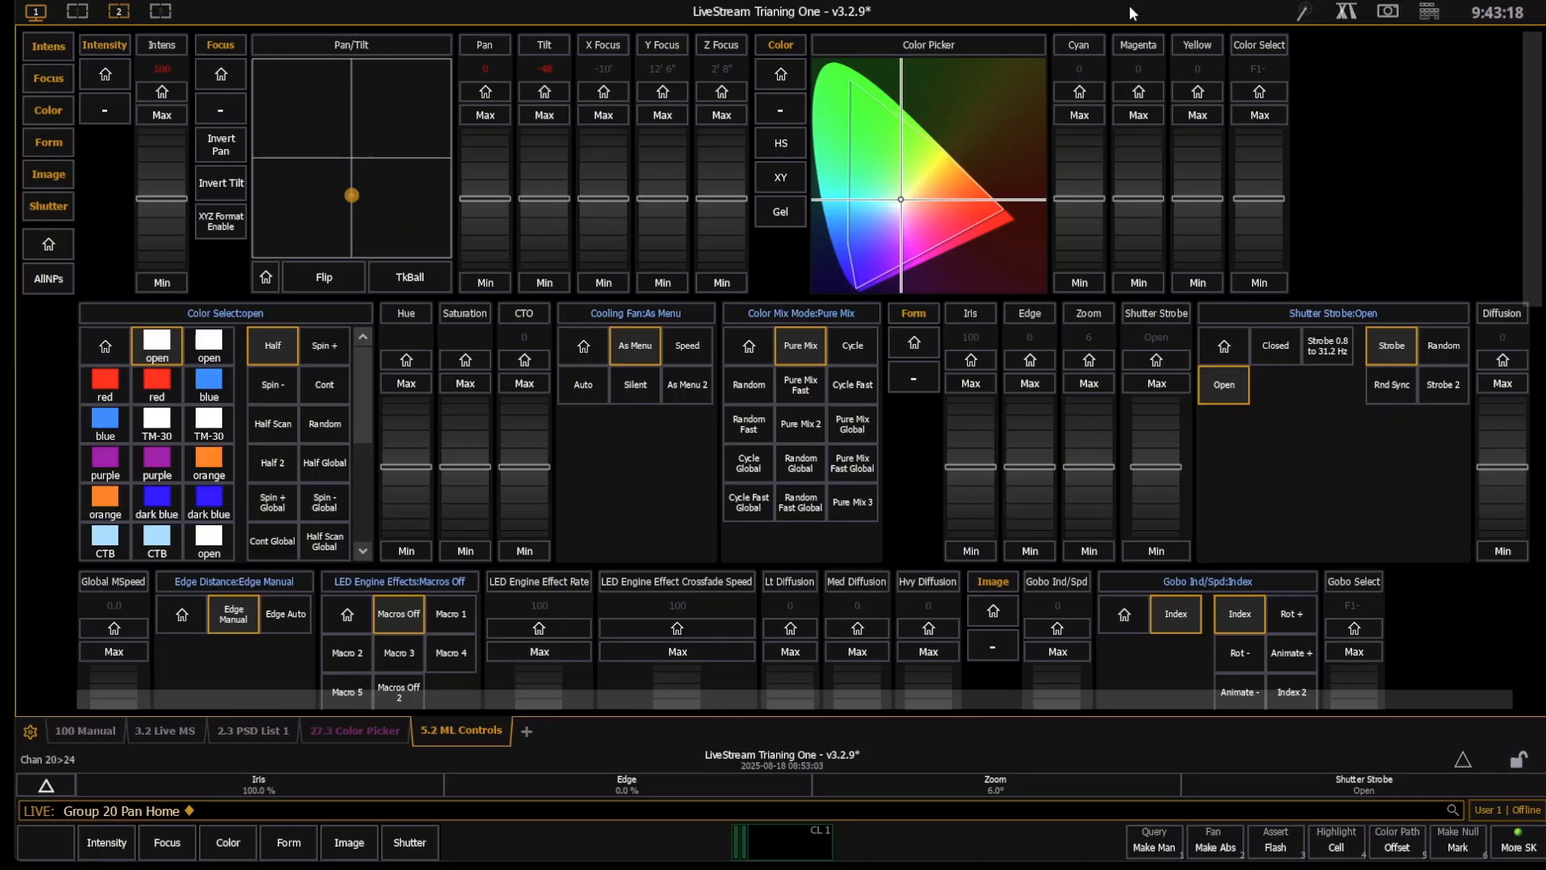
- Compare the HS, XY and Gel color picker modes, and pick a saturated red for group 20 in XY mode
{"action": "left_click", "coordinate": [785, 145]}
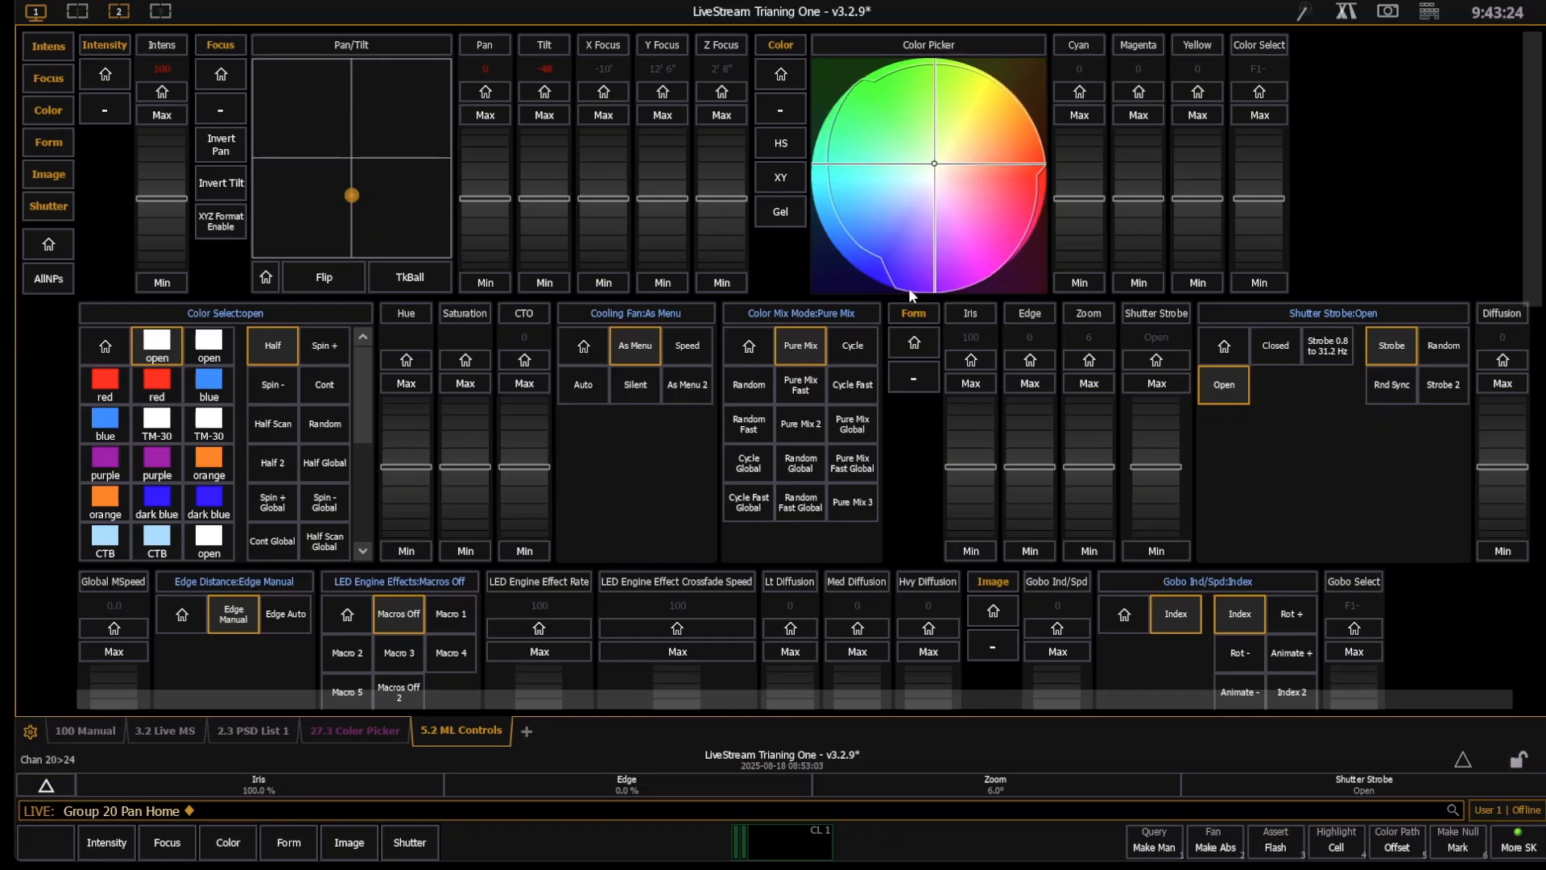
{"action": "left_click", "coordinate": [781, 177]}
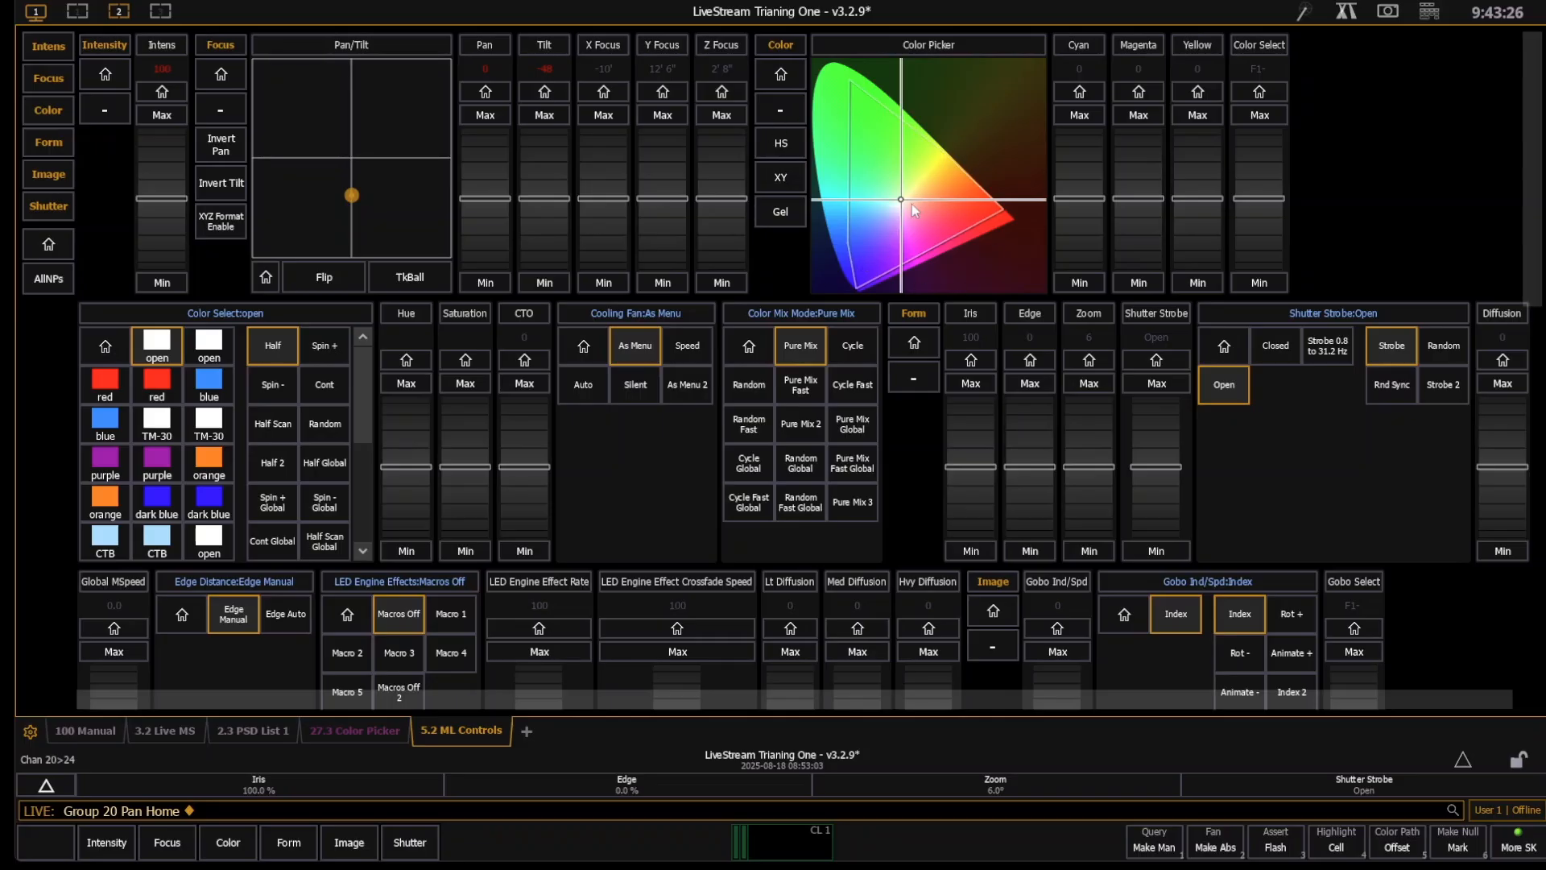
{"action": "left_click", "coordinate": [777, 212]}
{"action": "left_click", "coordinate": [778, 179]}
{"action": "left_click_drag", "start_coordinate": [942, 208], "coordinate": [989, 219]}
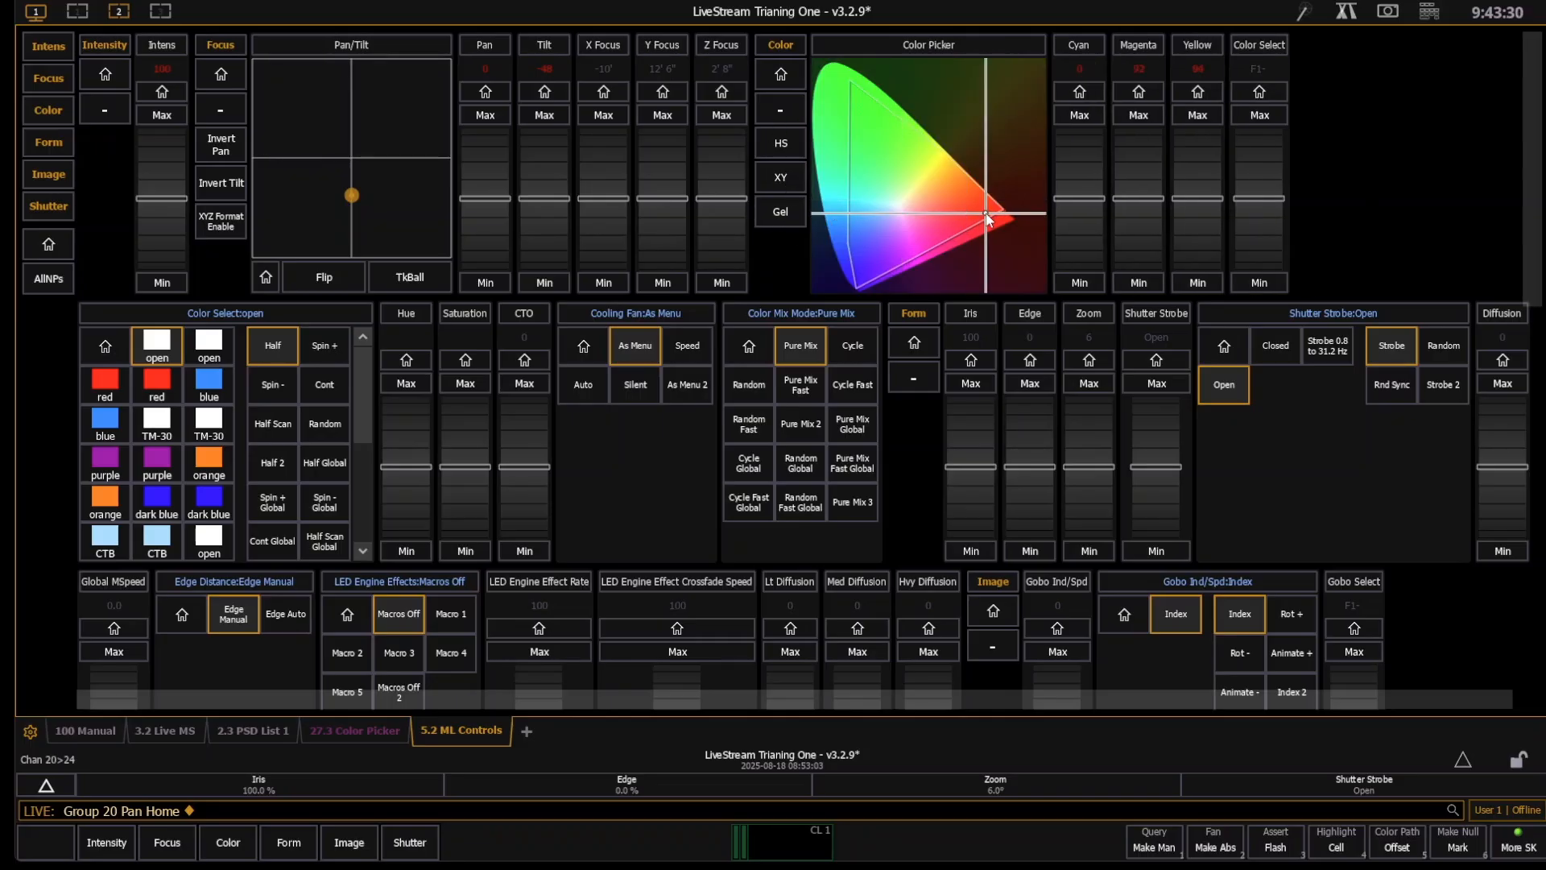
- Apply Lee gel L046 to group 20 and return the color picker to XY mode
{"action": "left_click", "coordinate": [780, 212]}
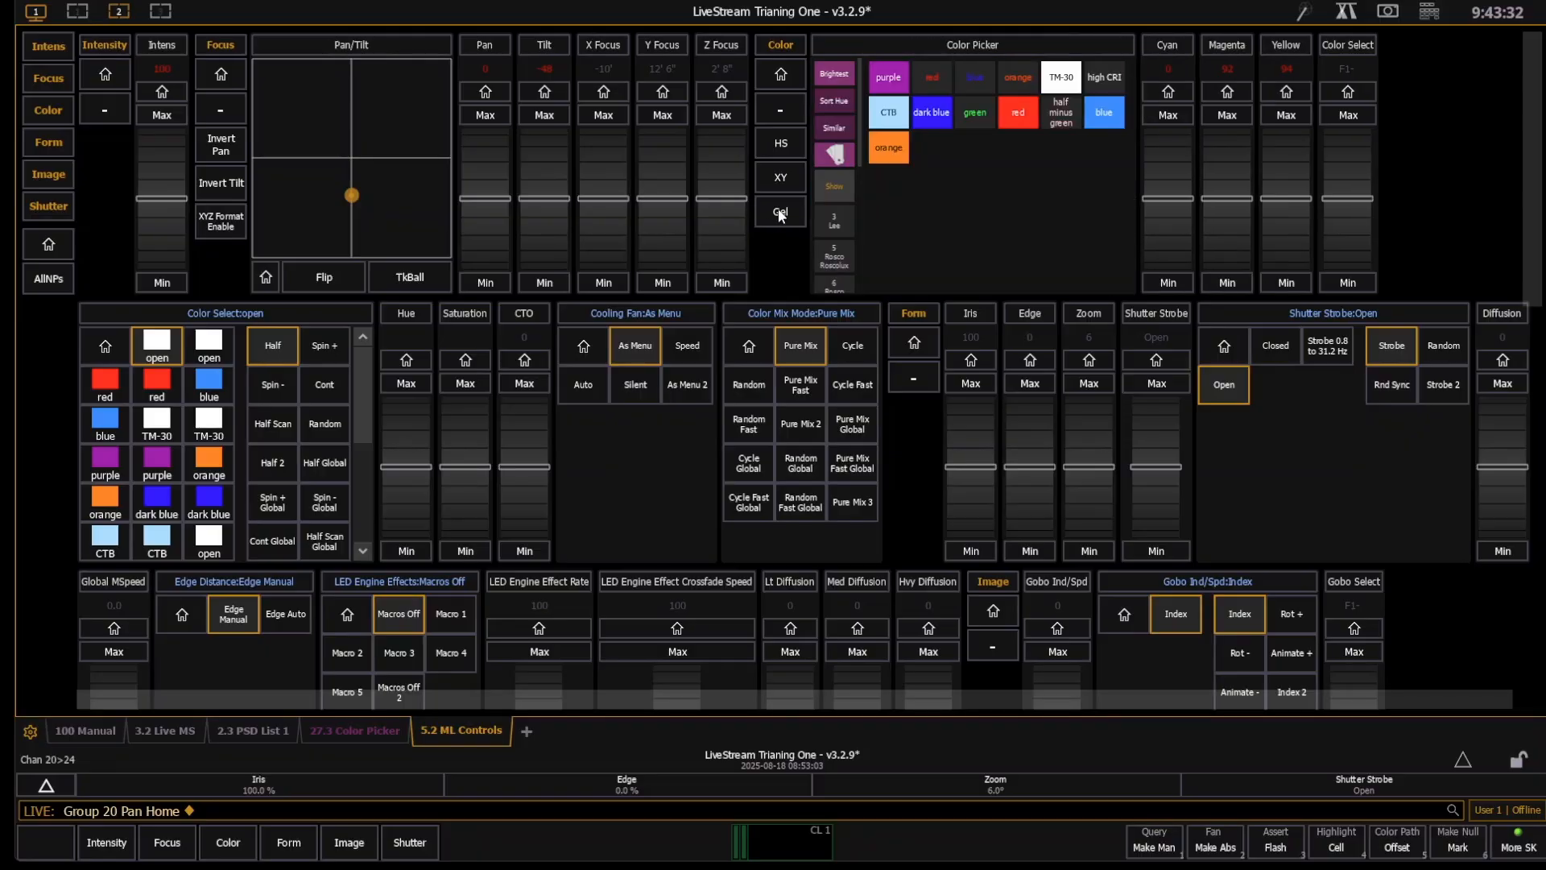
{"action": "left_click", "coordinate": [836, 223]}
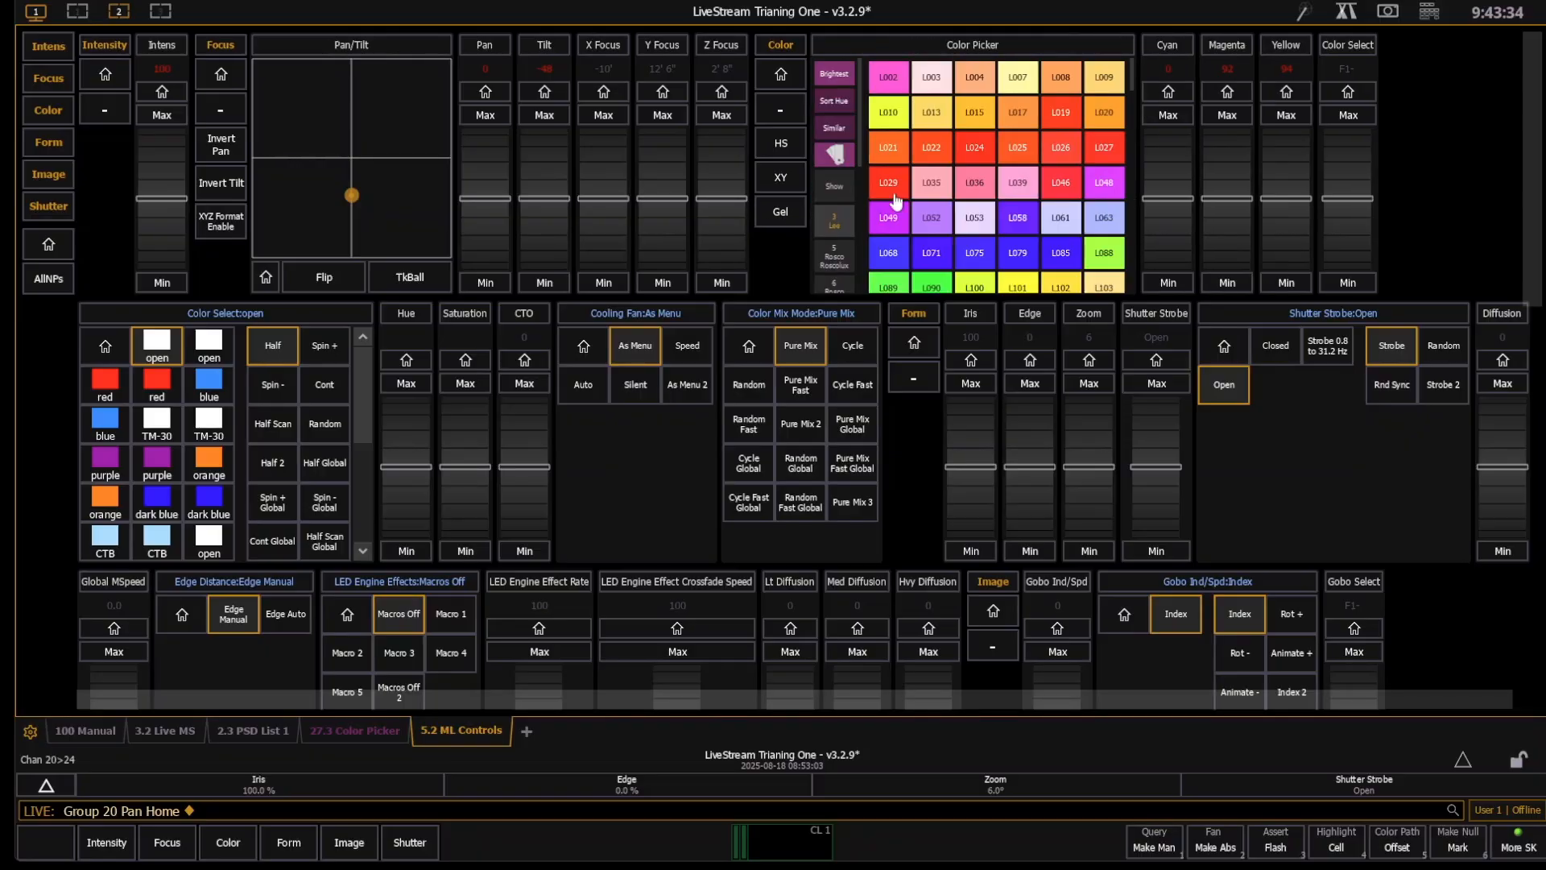
{"action": "left_click", "coordinate": [1065, 188]}
{"action": "left_click", "coordinate": [781, 177]}
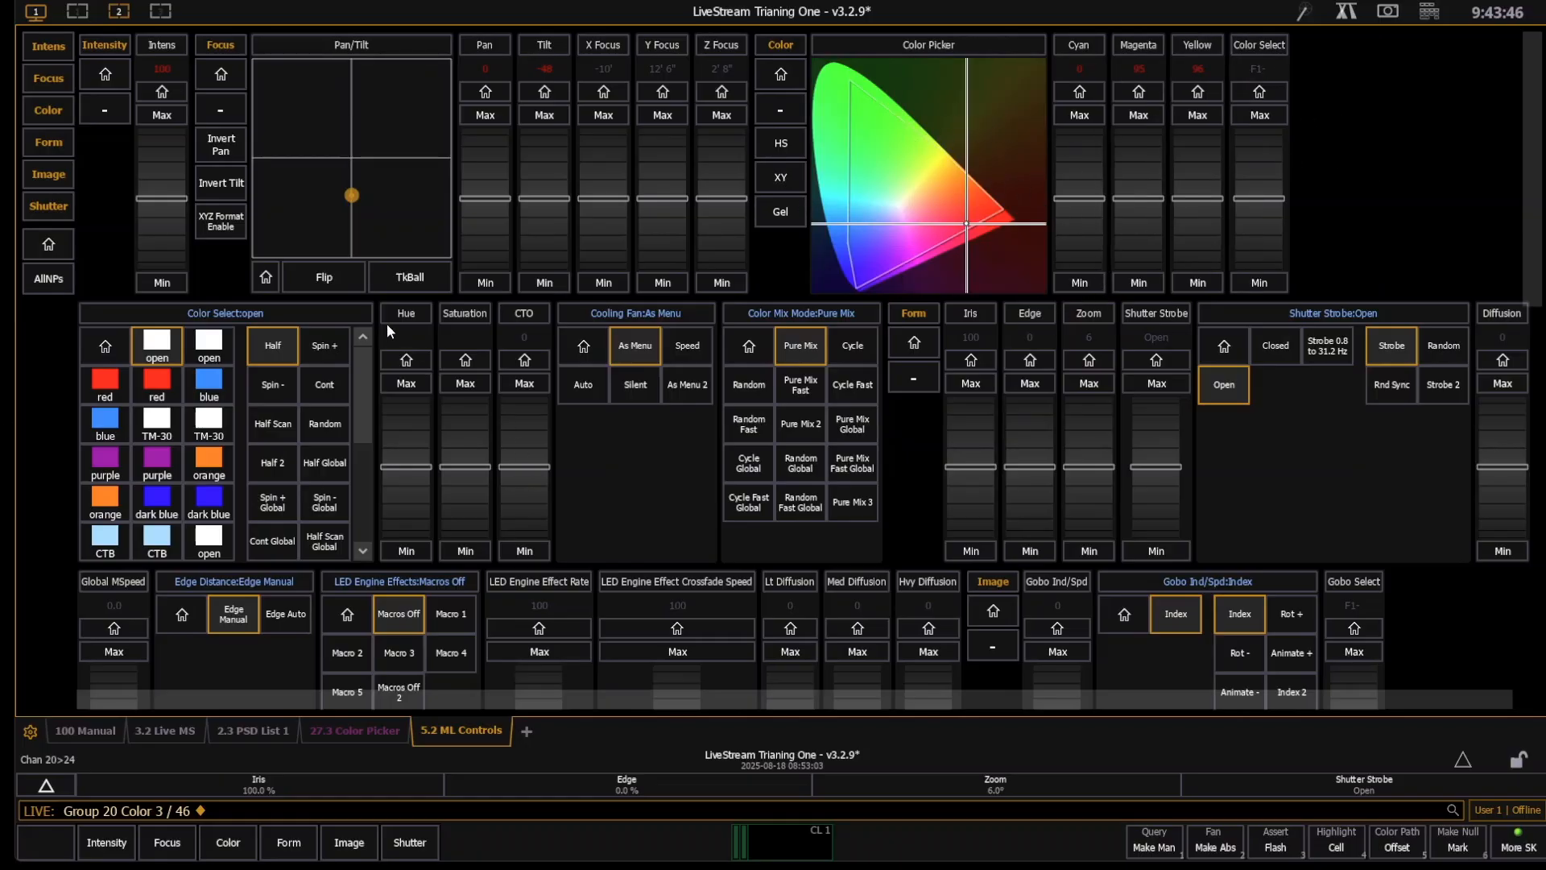
- Look through the Color Select options and return group 20's CTO to home
{"action": "left_click_drag", "start_coordinate": [361, 387], "coordinate": [370, 491]}
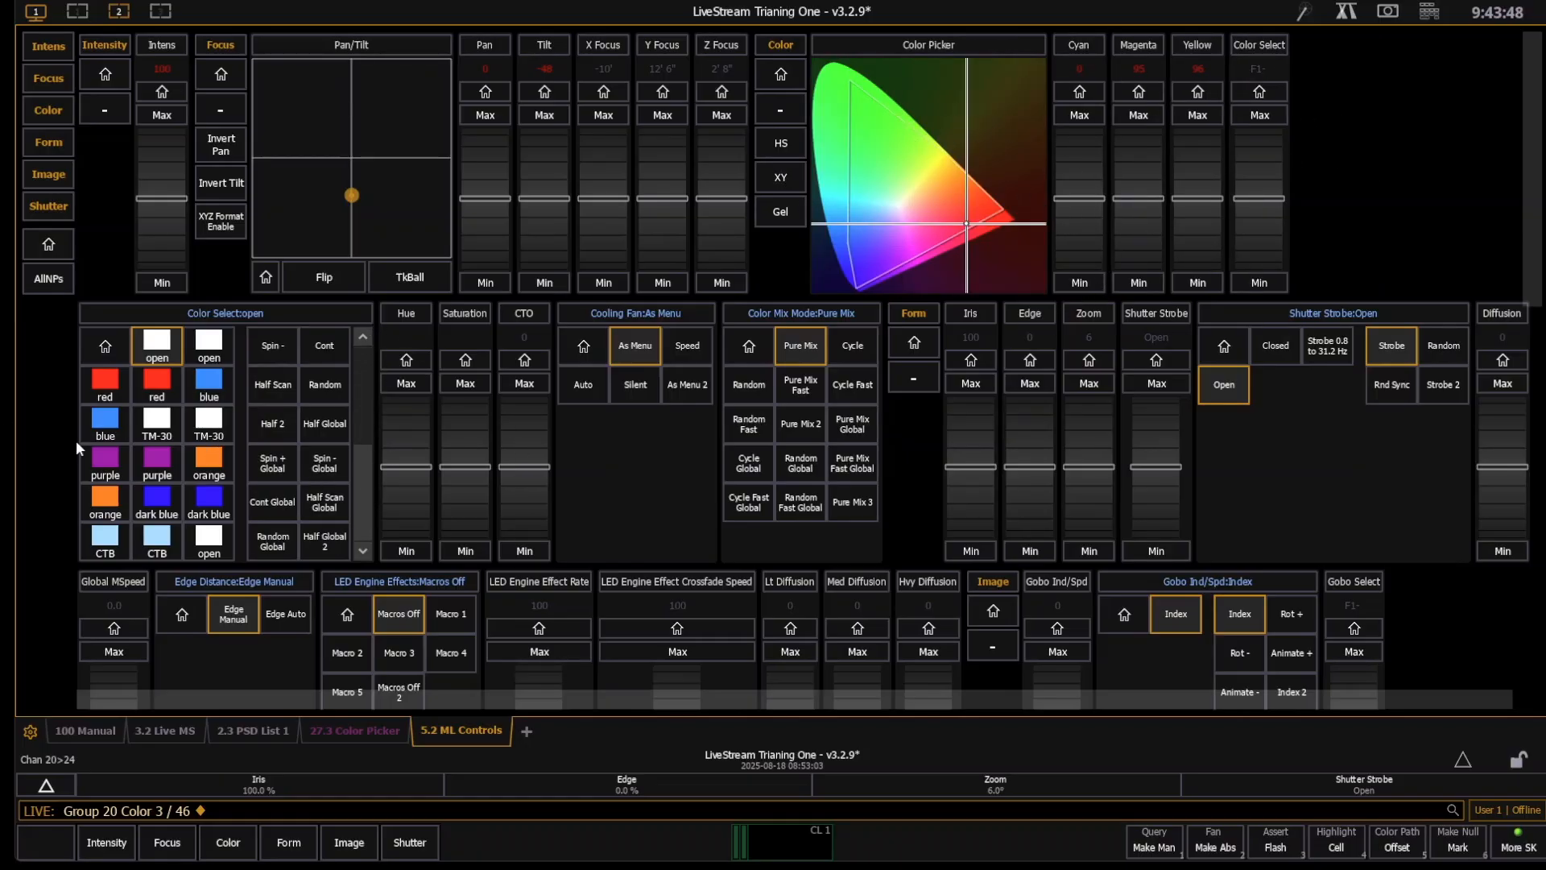
{"action": "scroll", "coordinate": [362, 500], "scroll_direction": "up", "scroll_amount": 1}
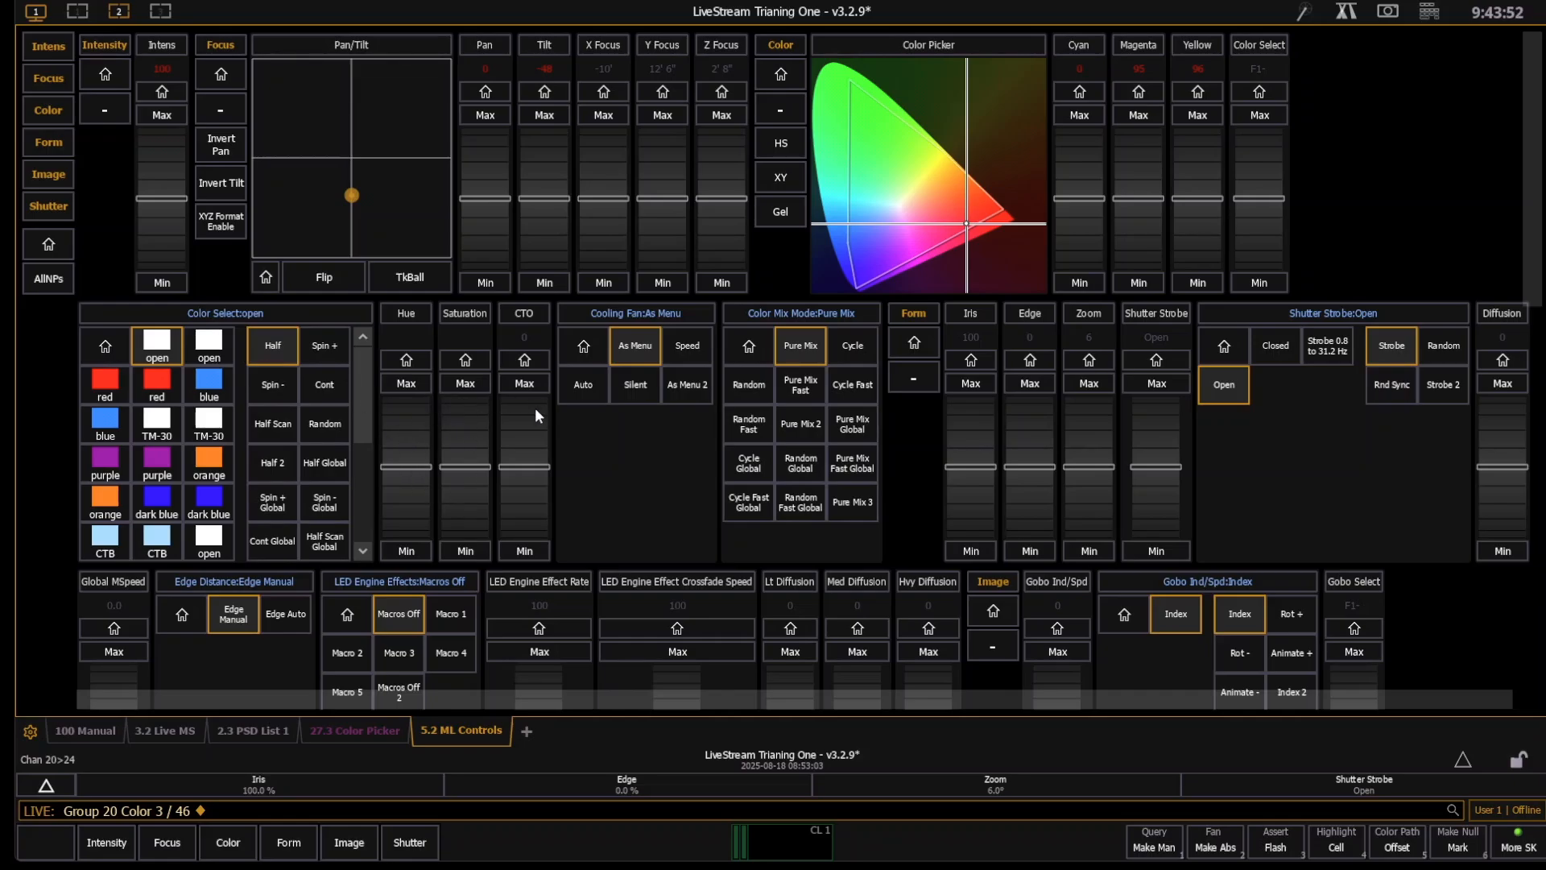
{"action": "scroll", "coordinate": [530, 411], "scroll_direction": "up", "scroll_amount": 5}
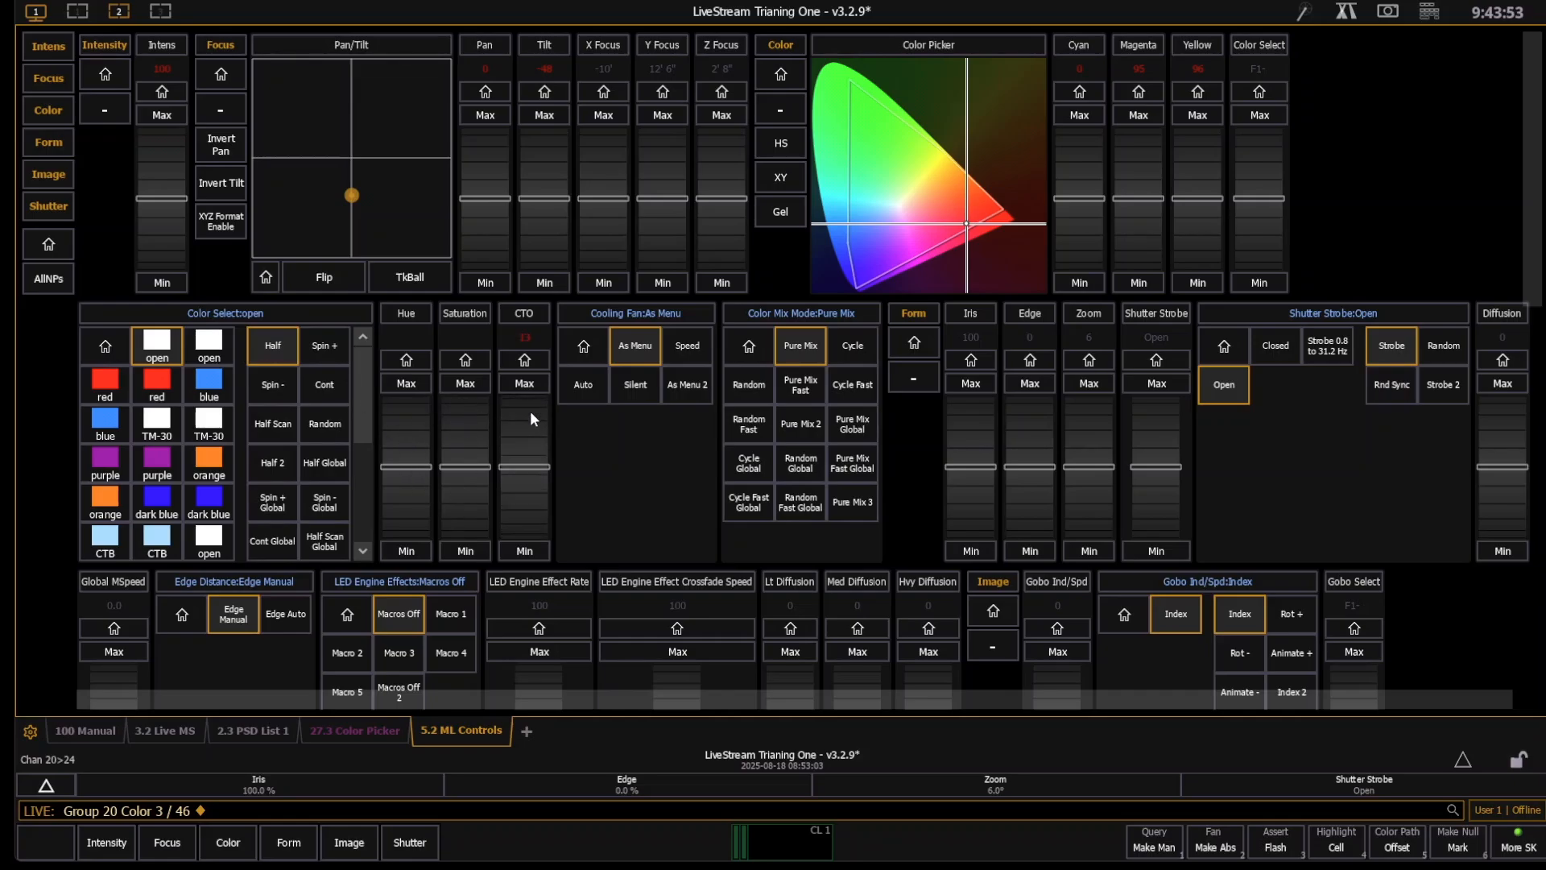
{"action": "left_click", "coordinate": [523, 360]}
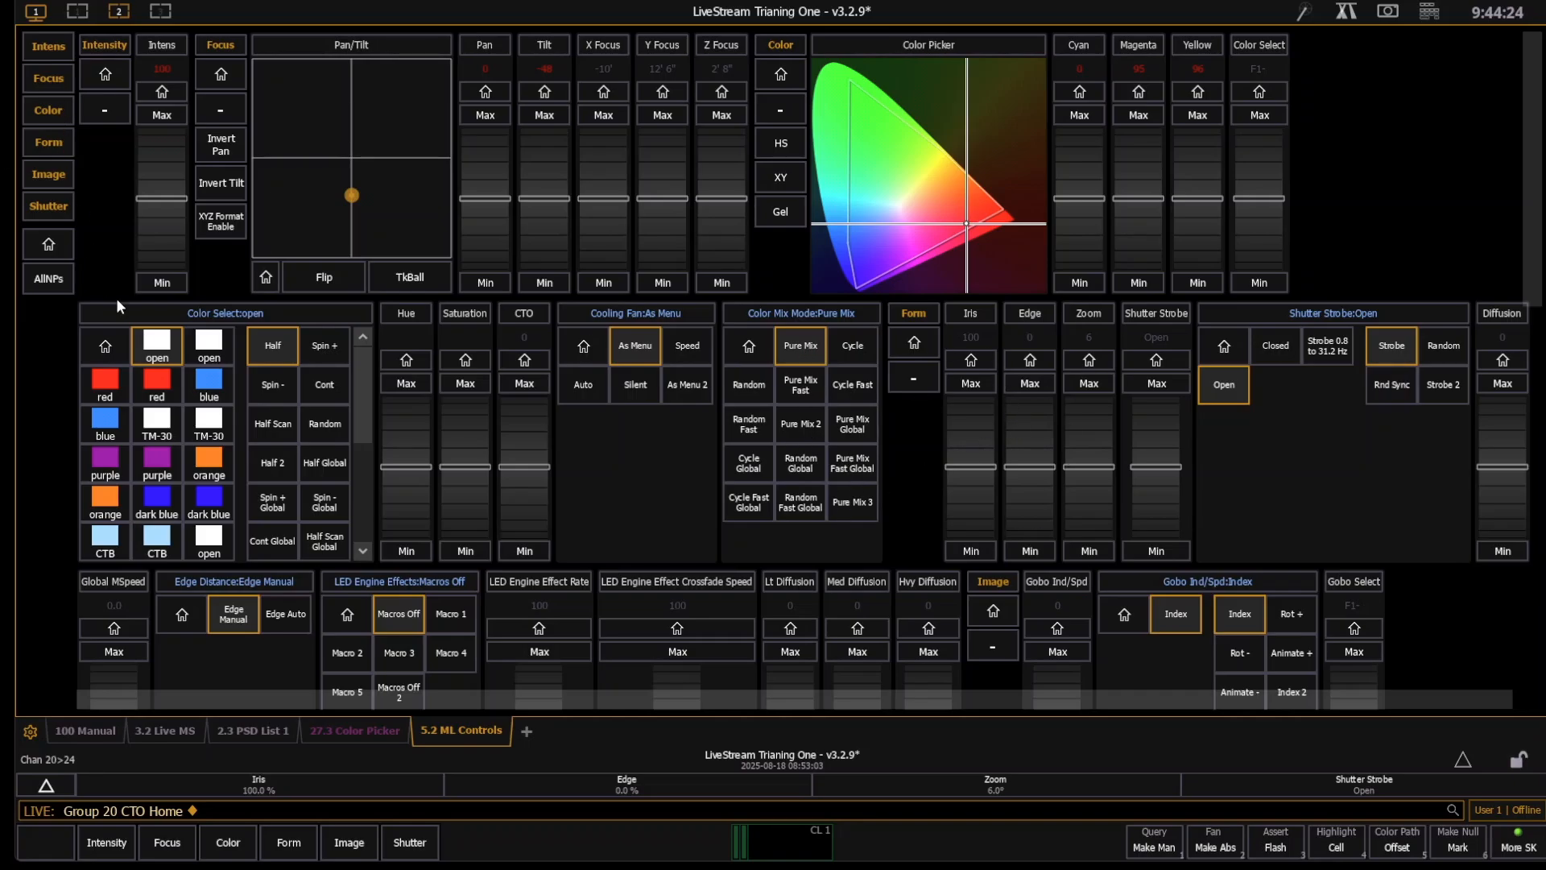
- Collapse the Intensity, Color, Form, Image, Shutter and Focus categories in ML Controls
{"action": "left_click", "coordinate": [113, 103]}
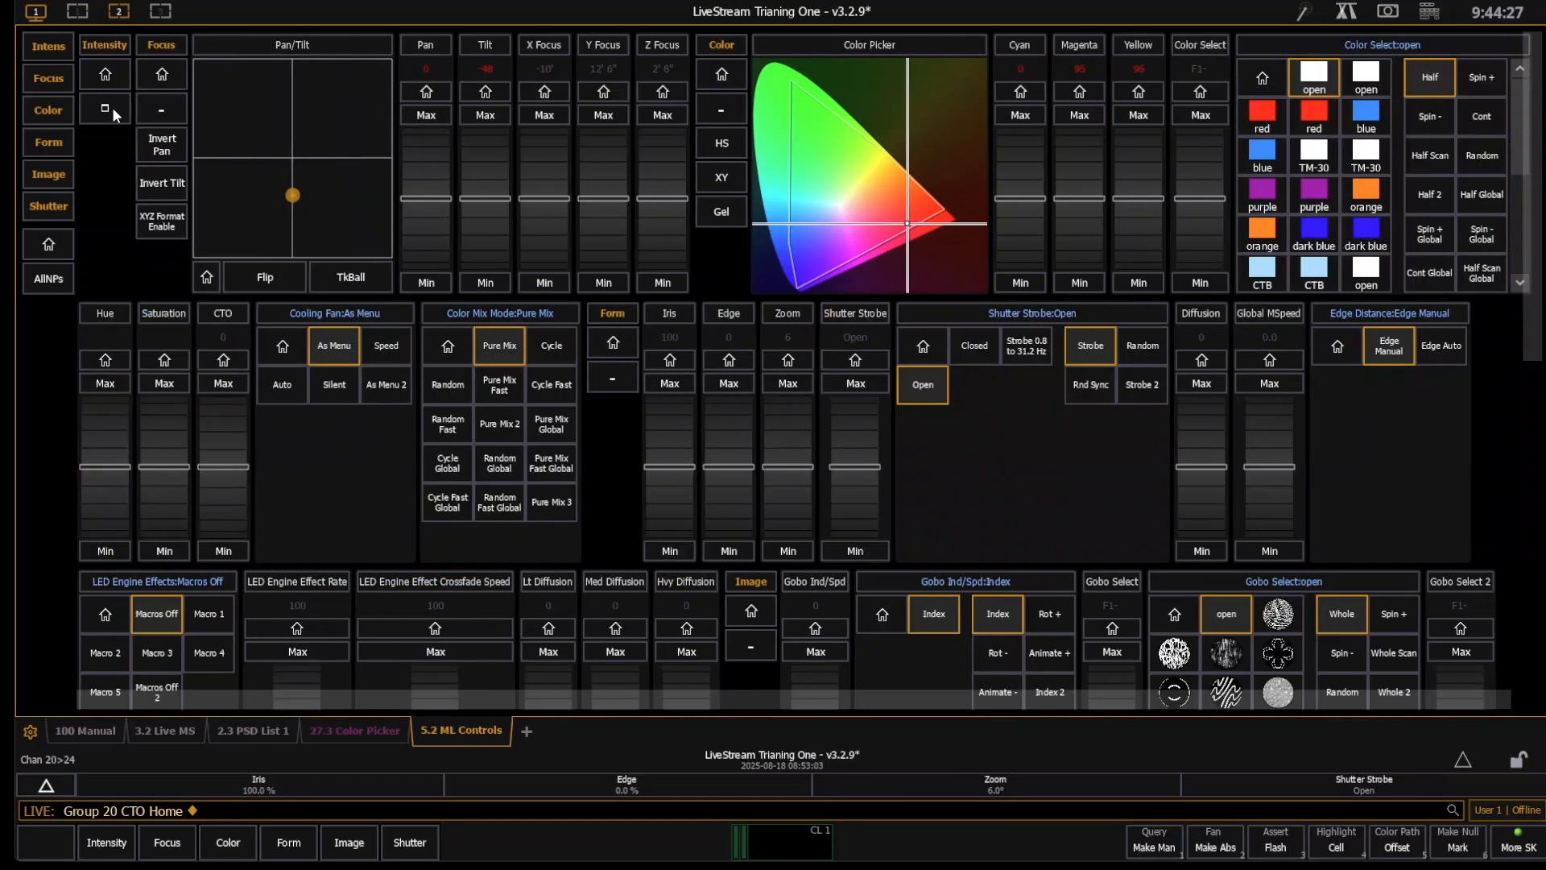
{"action": "left_click", "coordinate": [729, 116]}
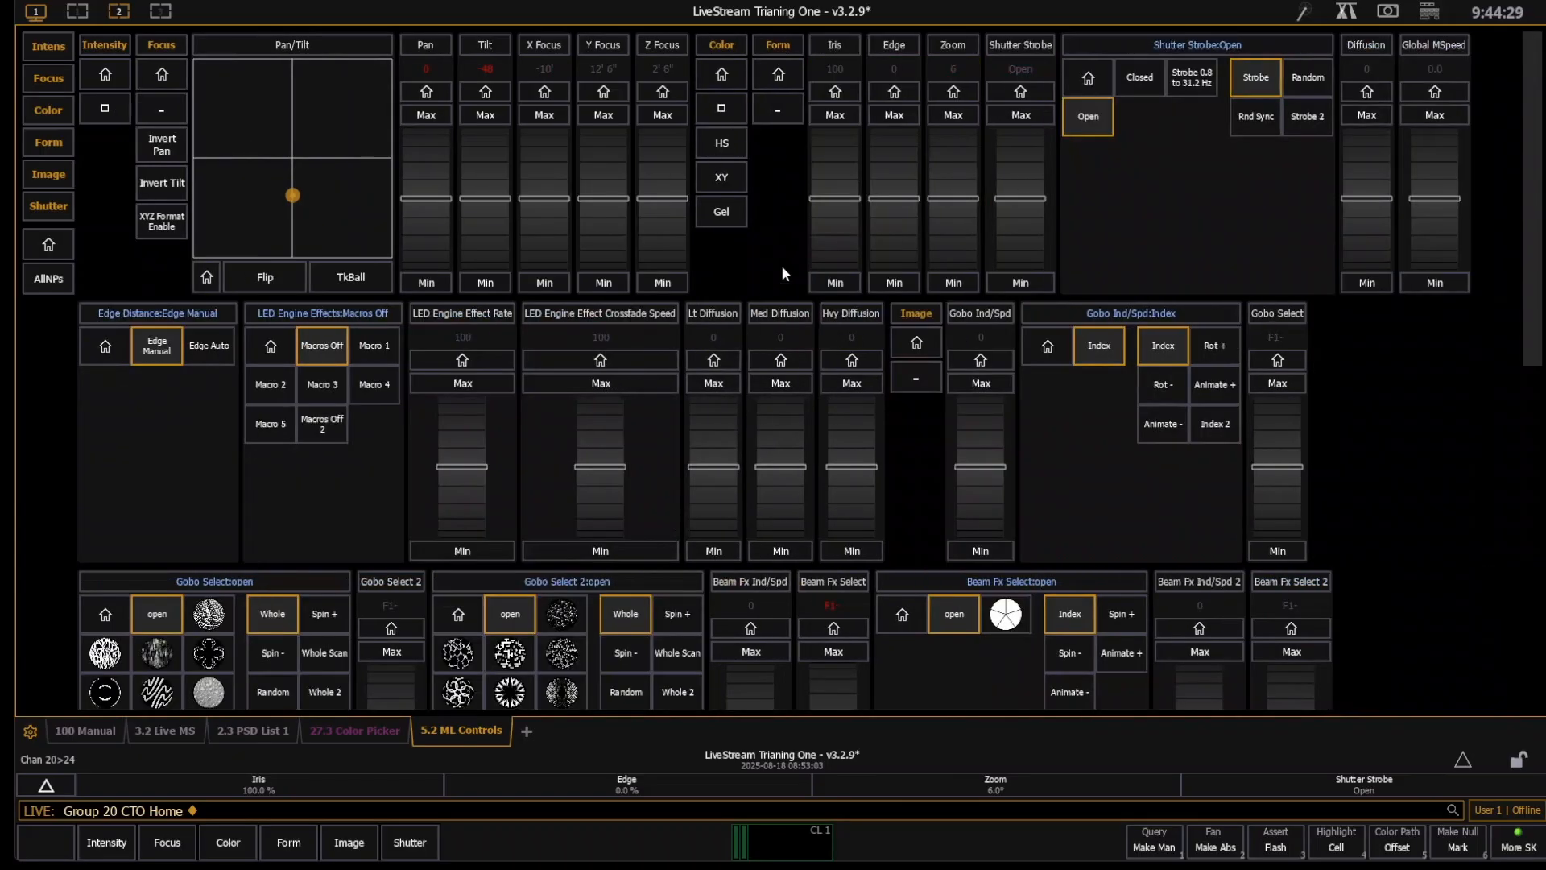
{"action": "left_click", "coordinate": [775, 110]}
{"action": "left_click", "coordinate": [834, 111]}
{"action": "left_click", "coordinate": [889, 110]}
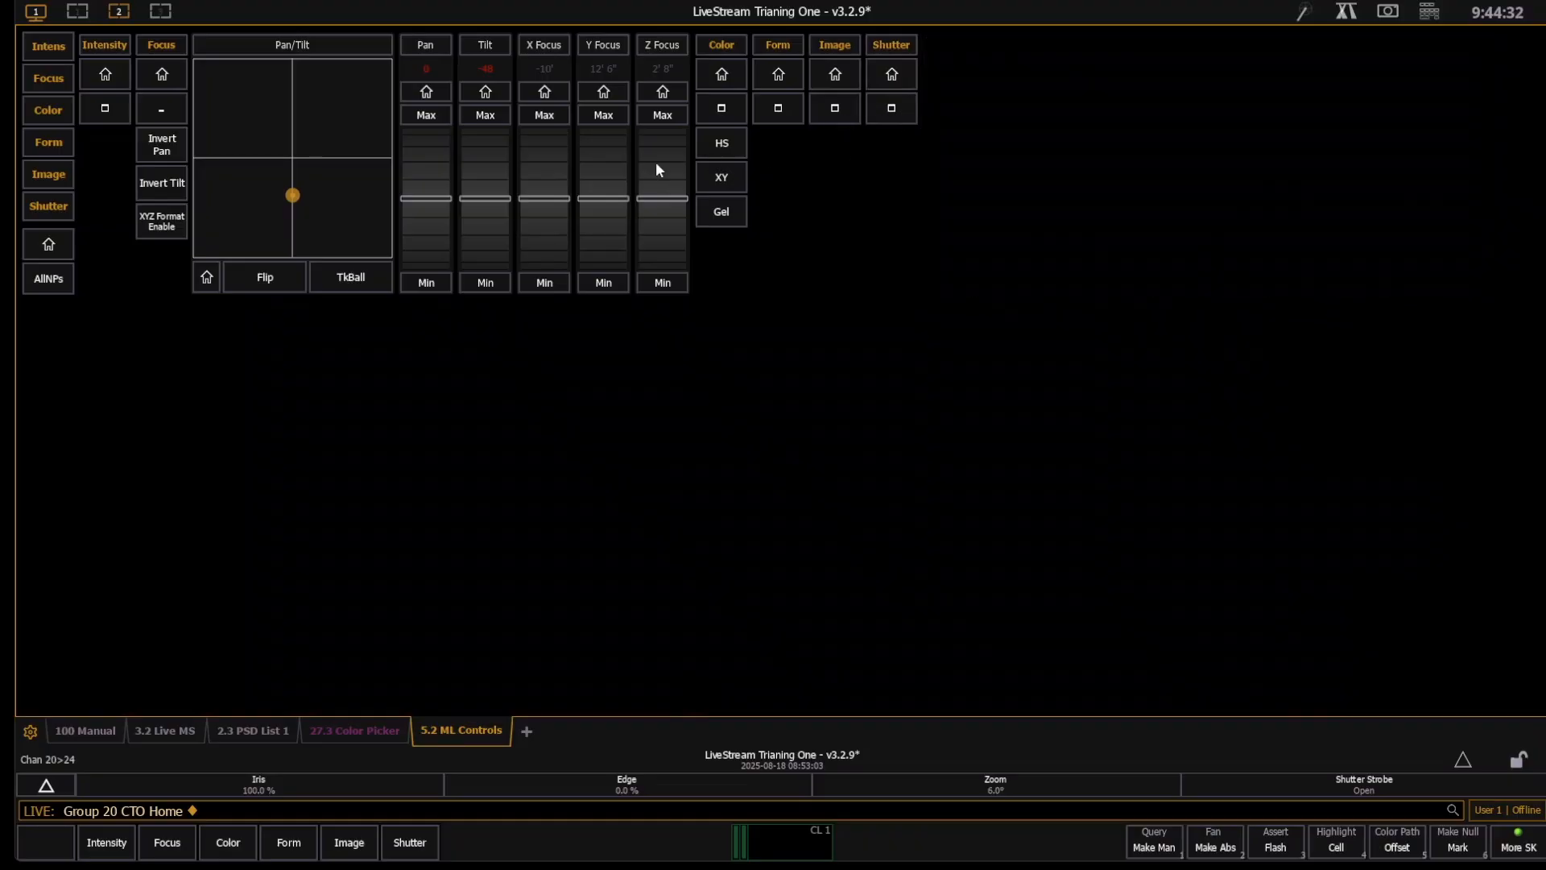
{"action": "left_click", "coordinate": [113, 103]}
{"action": "left_click", "coordinate": [113, 103]}
{"action": "left_click", "coordinate": [176, 101]}
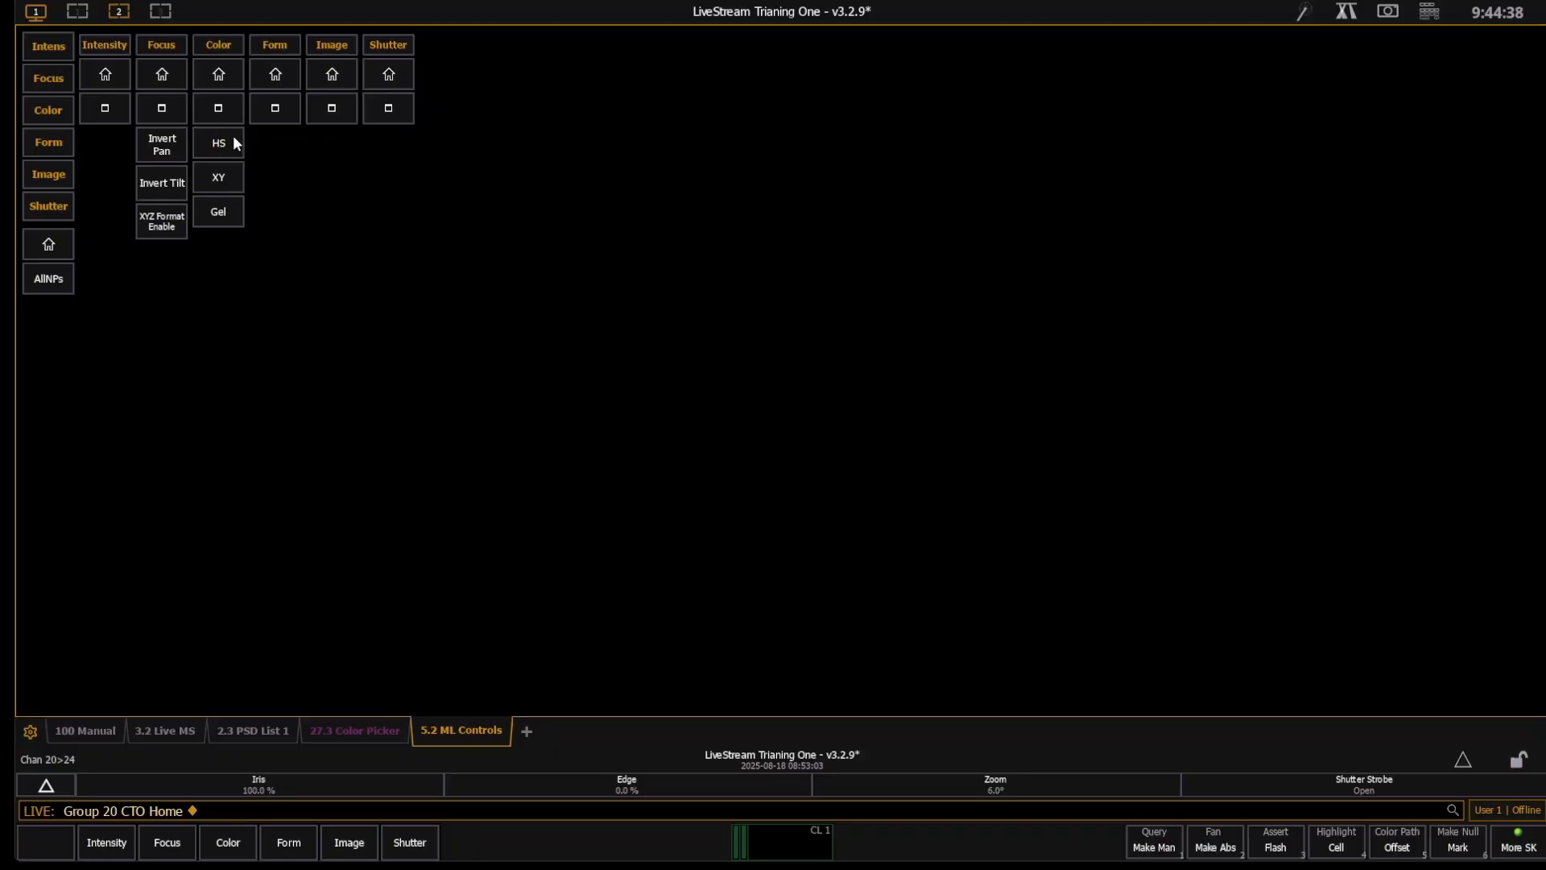
- Expand the Color category alone to view its controls, then replace it with the expanded Form category
{"action": "left_click", "coordinate": [218, 108]}
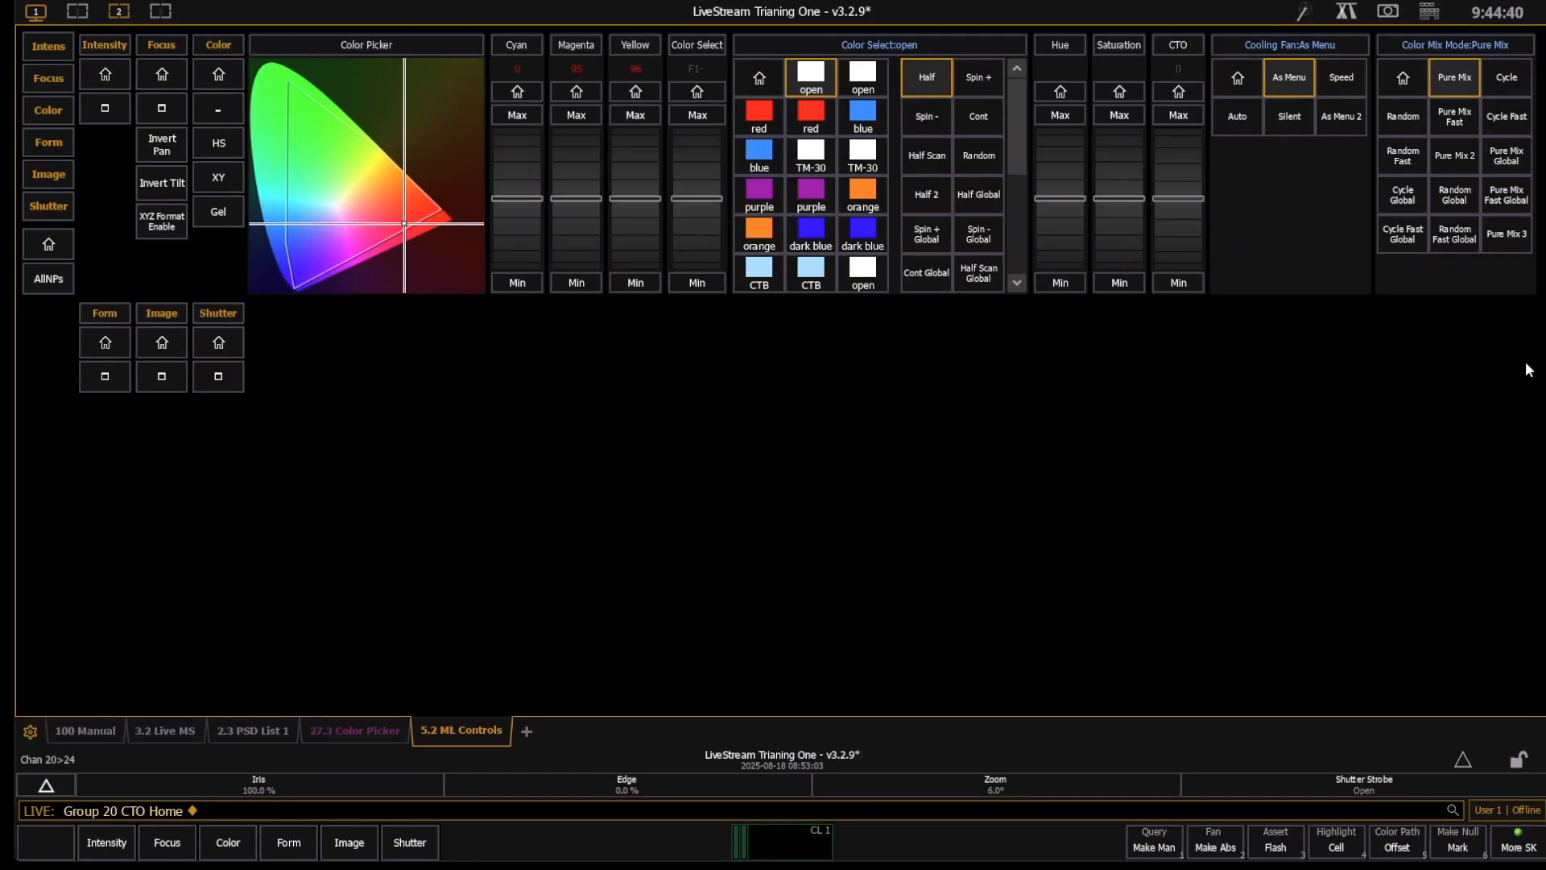
{"action": "left_click", "coordinate": [215, 109]}
{"action": "left_click", "coordinate": [274, 107]}
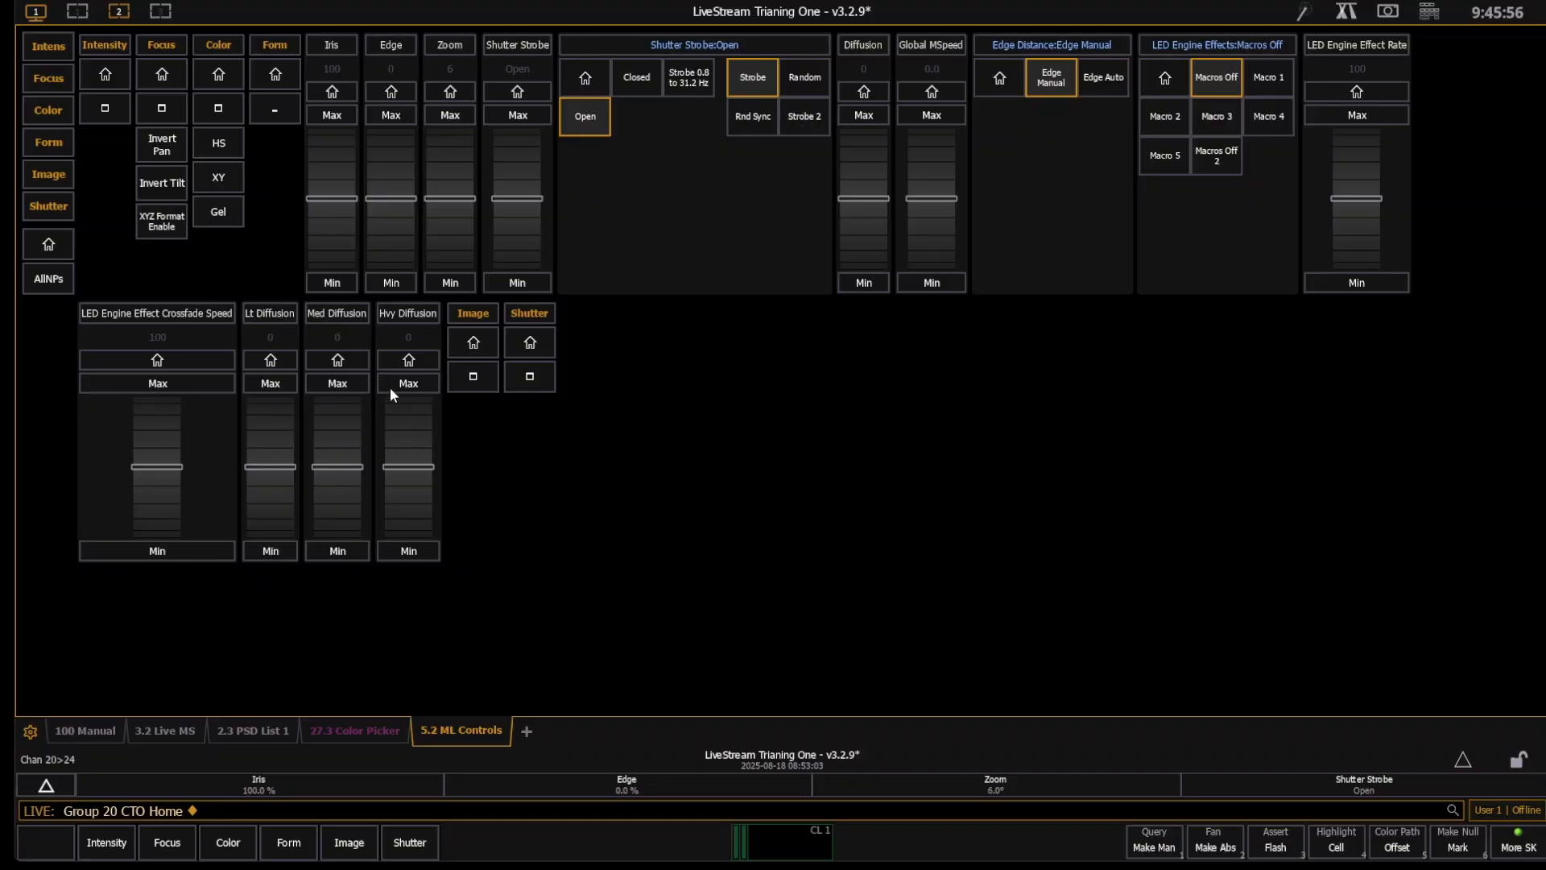
- Collapse the Form category, then view the Image and Shutter categories one at a time, collapsing each
{"action": "left_click", "coordinate": [277, 113]}
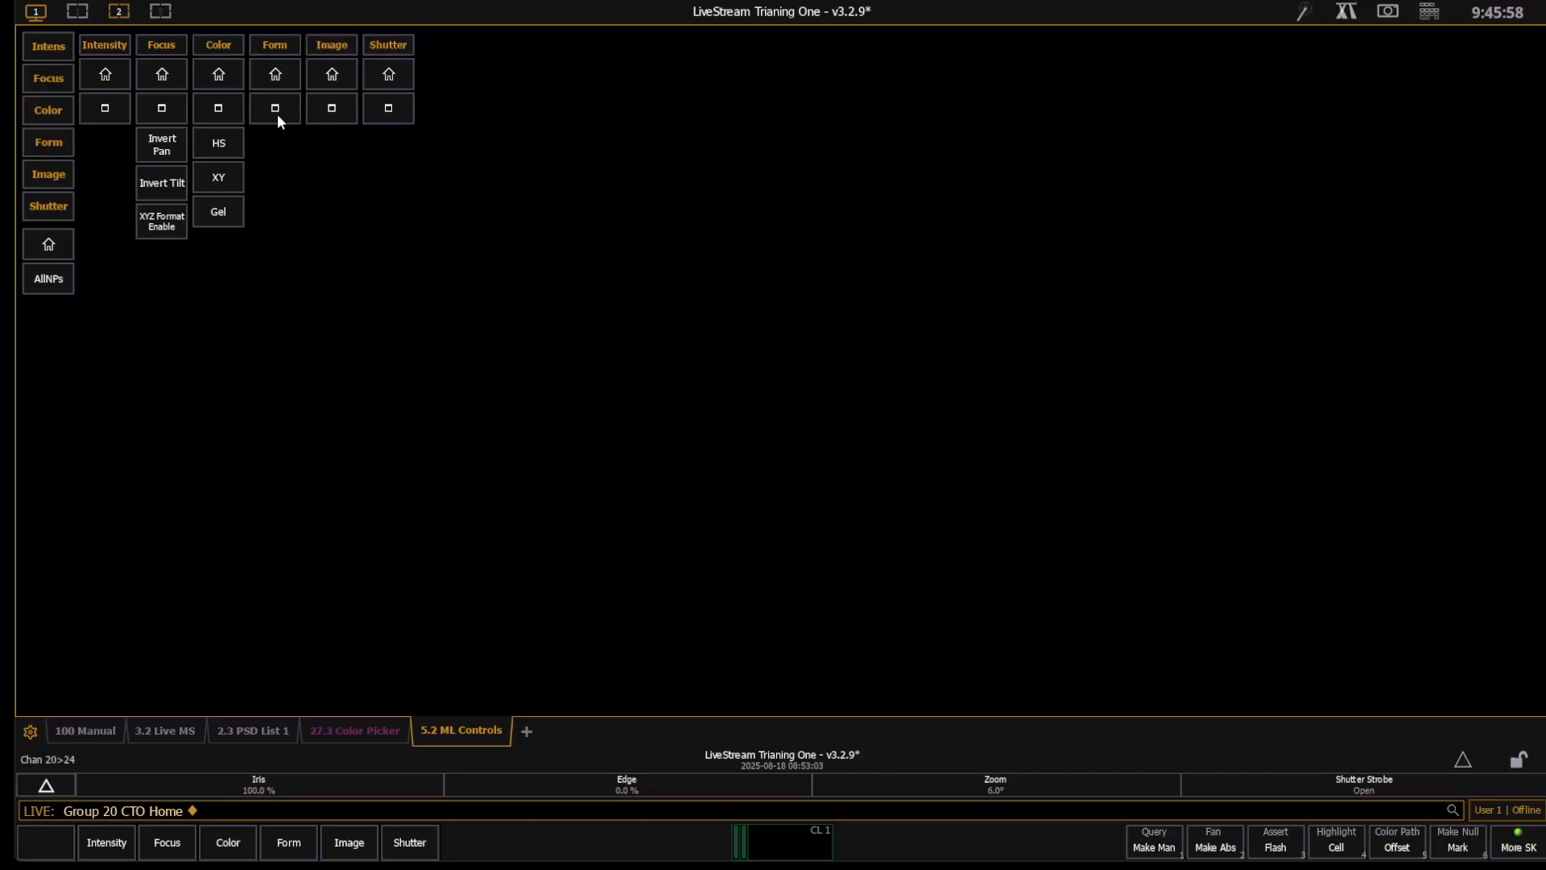
{"action": "left_click", "coordinate": [335, 106]}
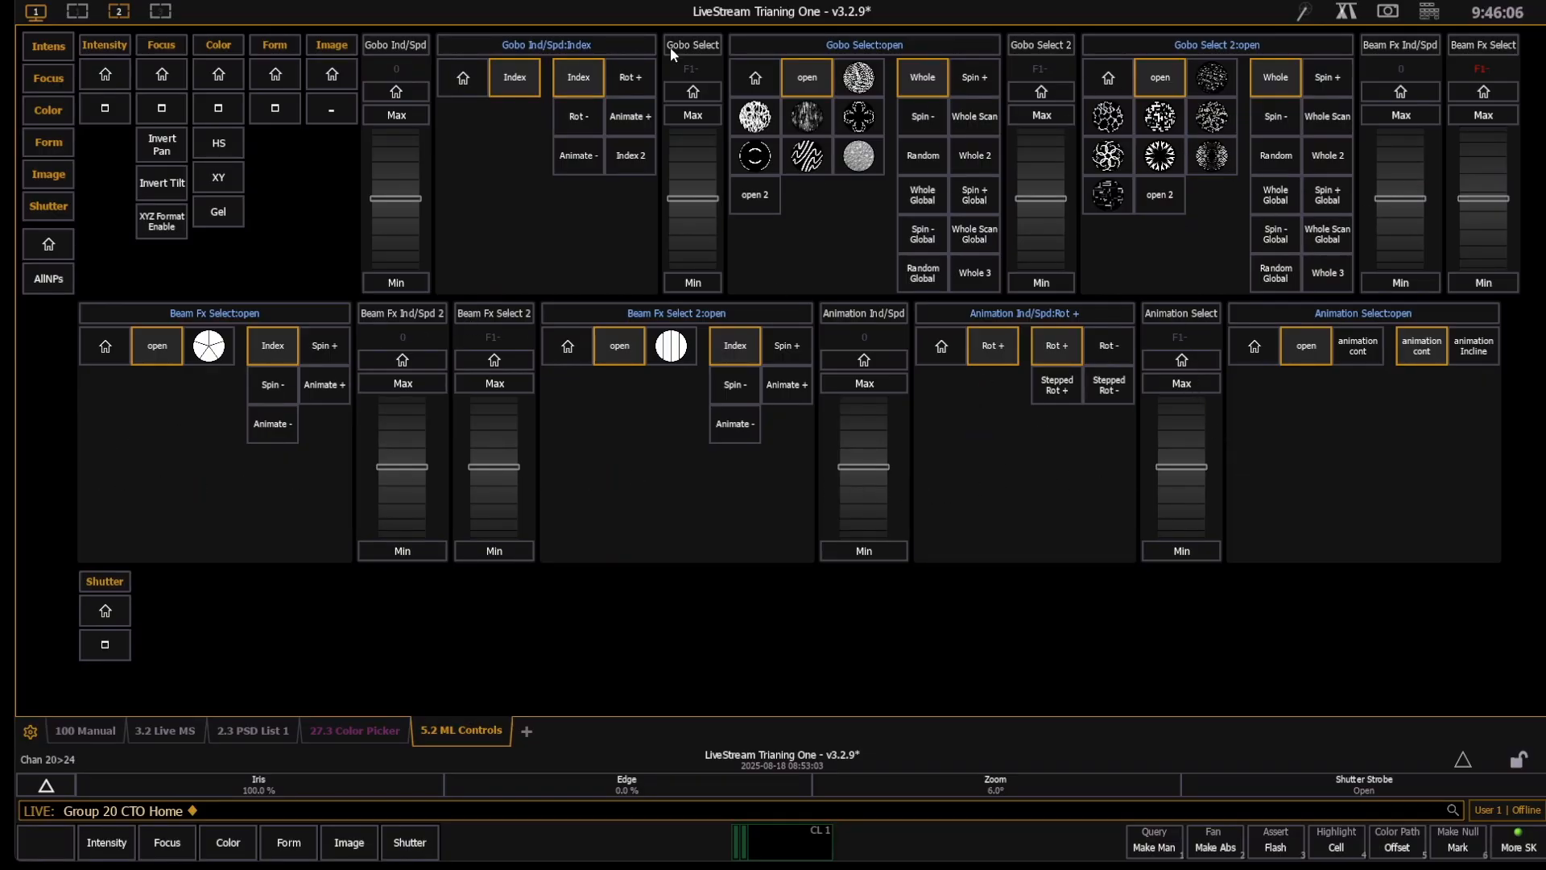
{"action": "left_click", "coordinate": [334, 108]}
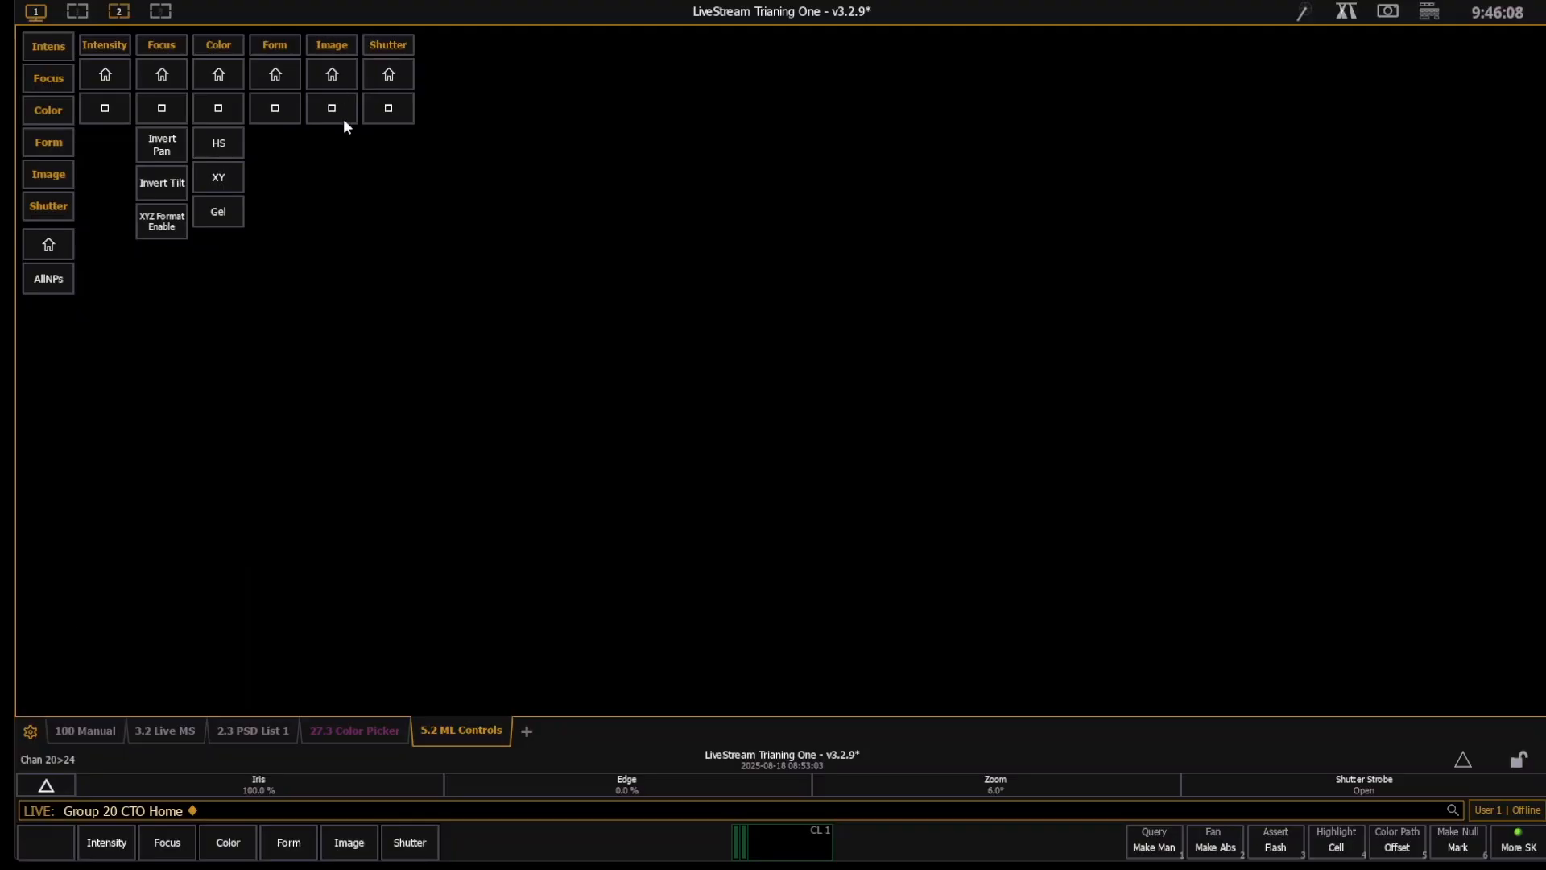
{"action": "left_click", "coordinate": [391, 109]}
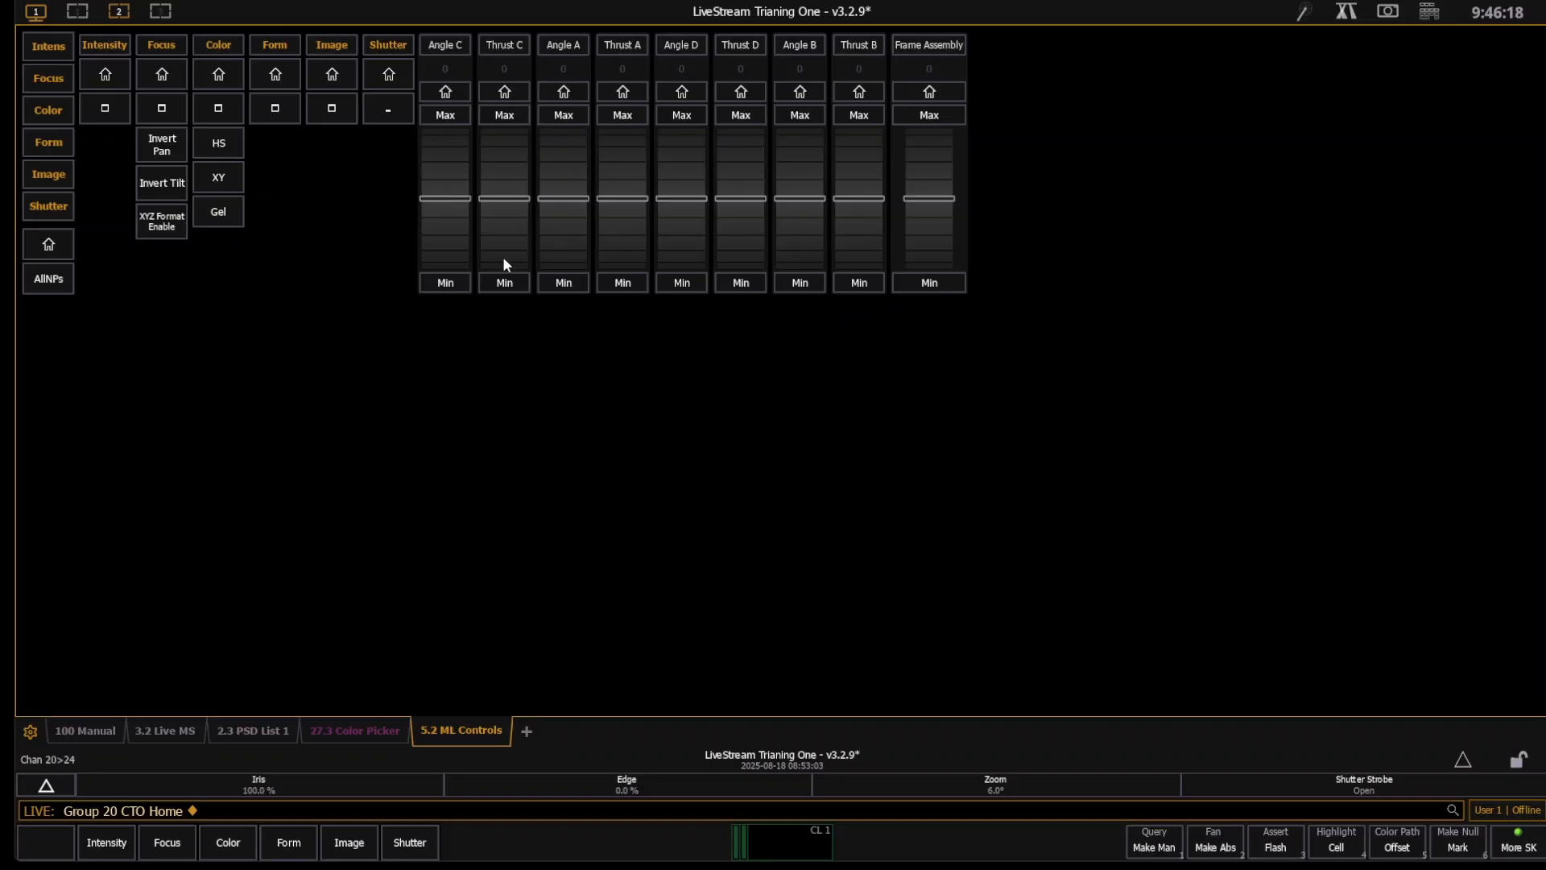
{"action": "left_click", "coordinate": [393, 117]}
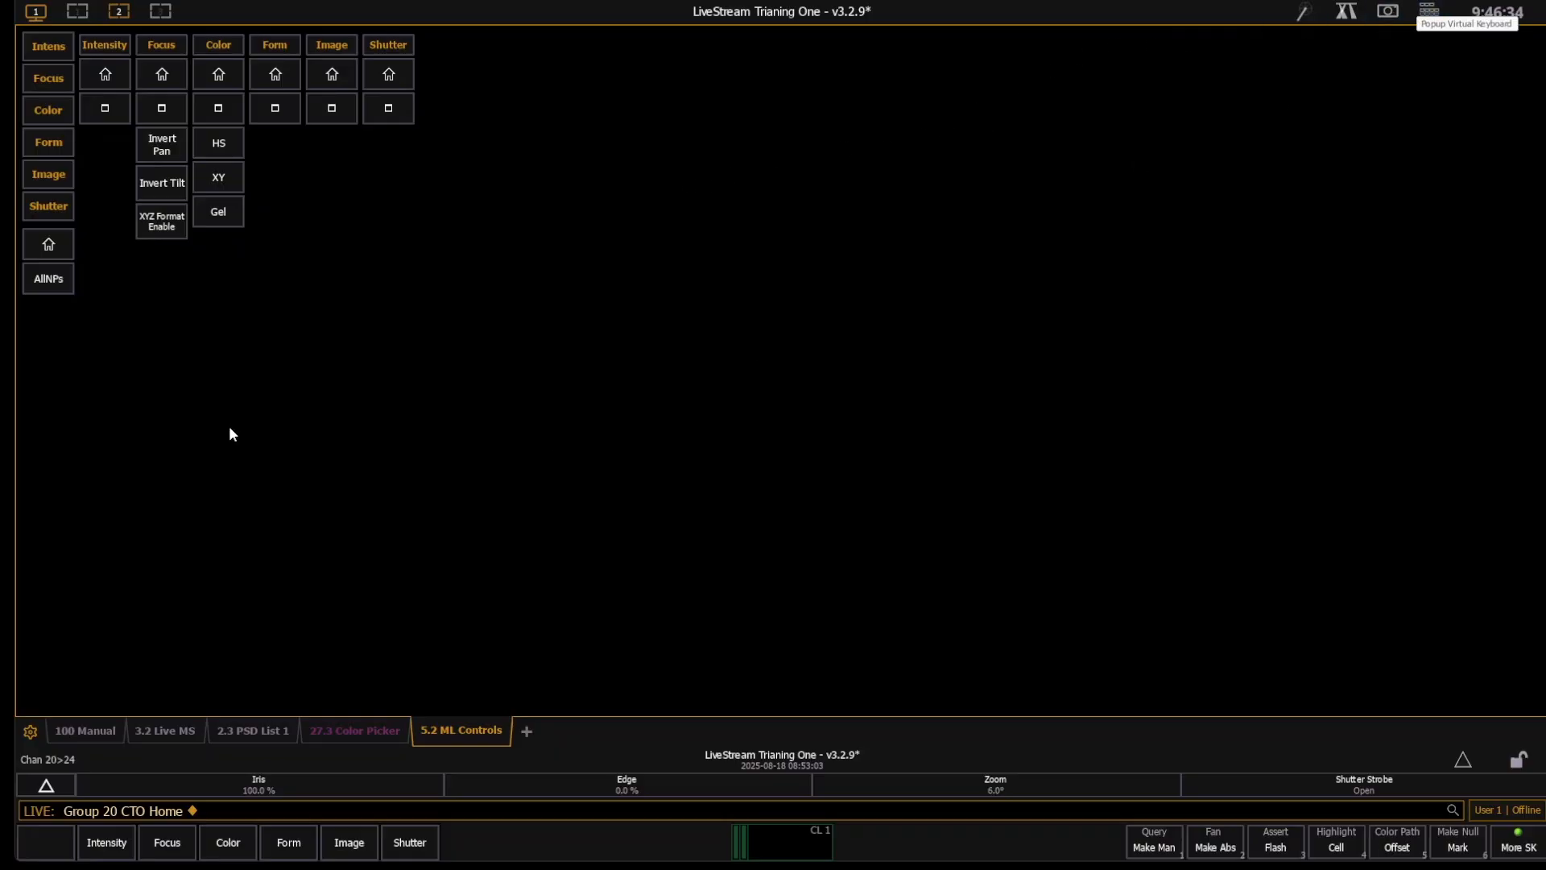
- In the Augment3d workspace, set group 20 to near-white in the color picker and return its intensity to home
{"action": "left_click", "coordinate": [76, 11]}
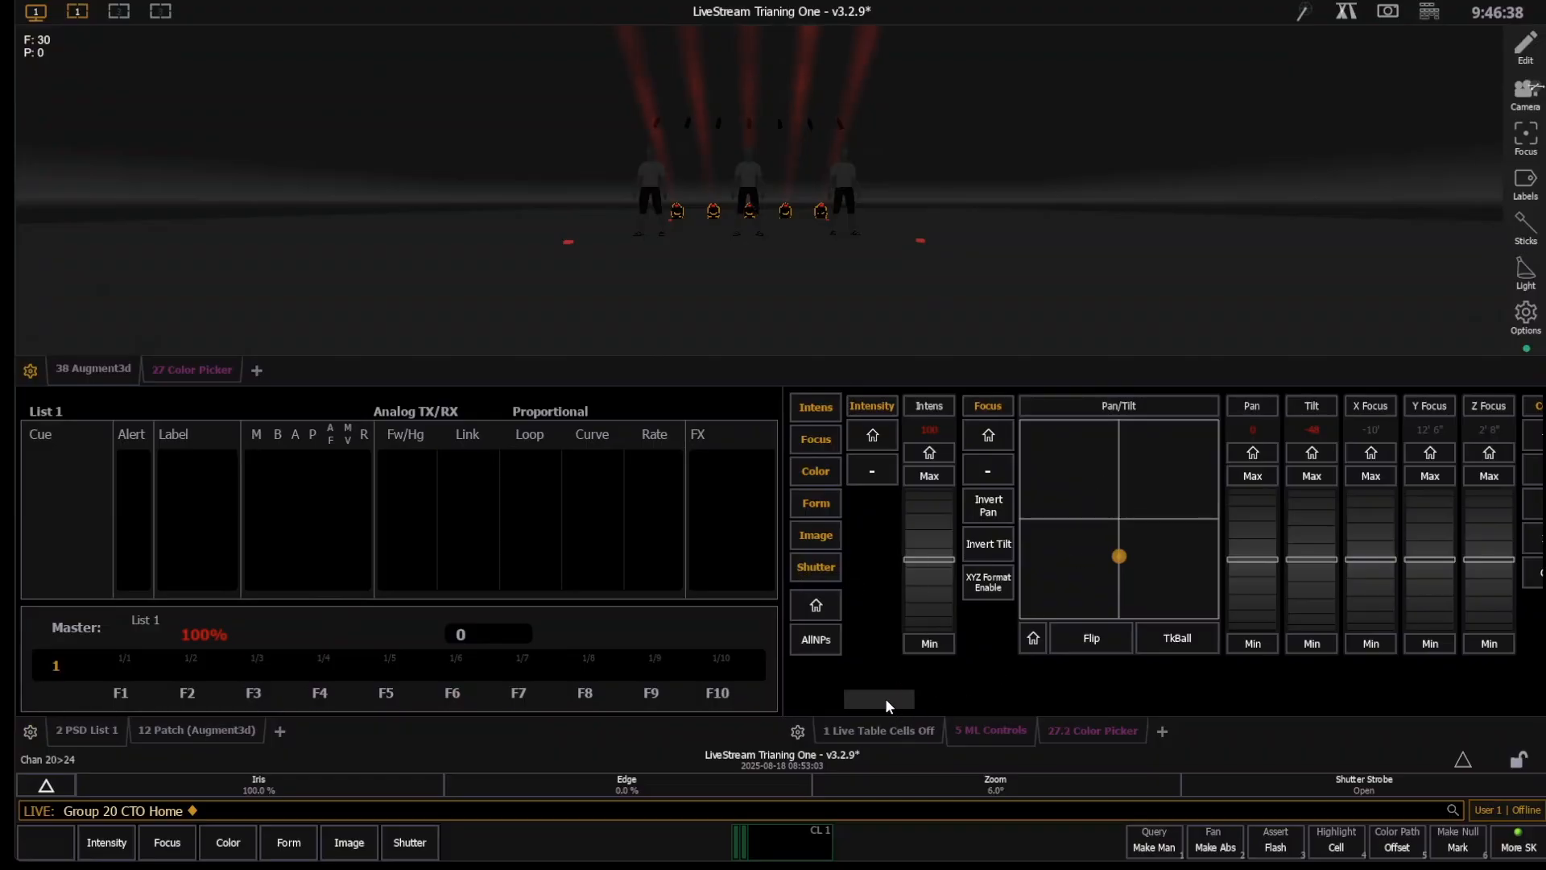
{"action": "left_click_drag", "start_coordinate": [885, 699], "coordinate": [948, 690]}
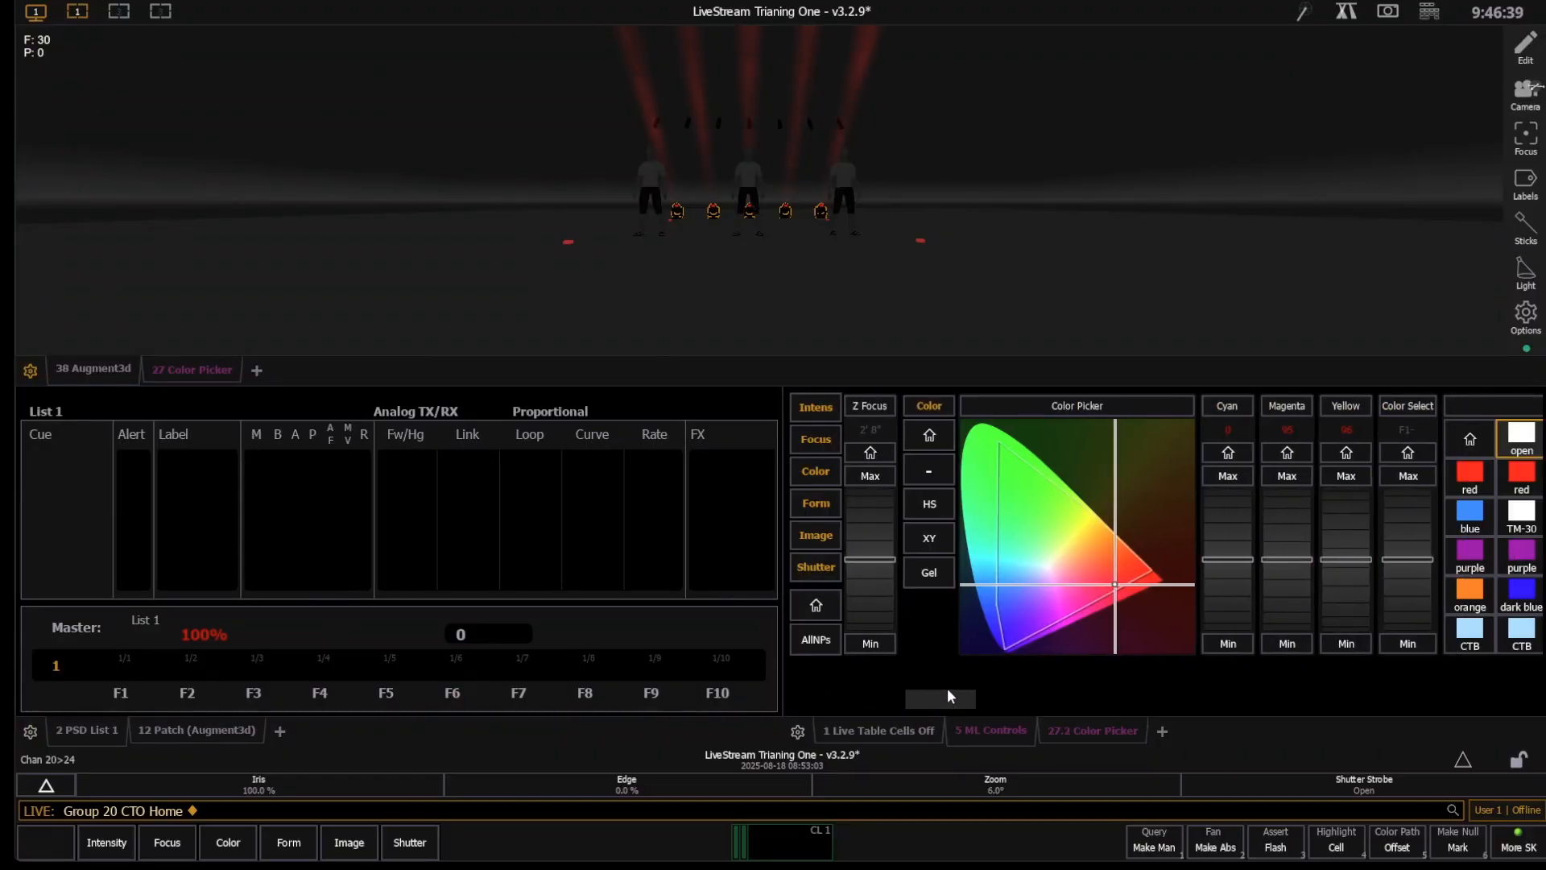
{"action": "left_click", "coordinate": [1051, 569]}
{"action": "left_click_drag", "start_coordinate": [940, 698], "coordinate": [887, 702]}
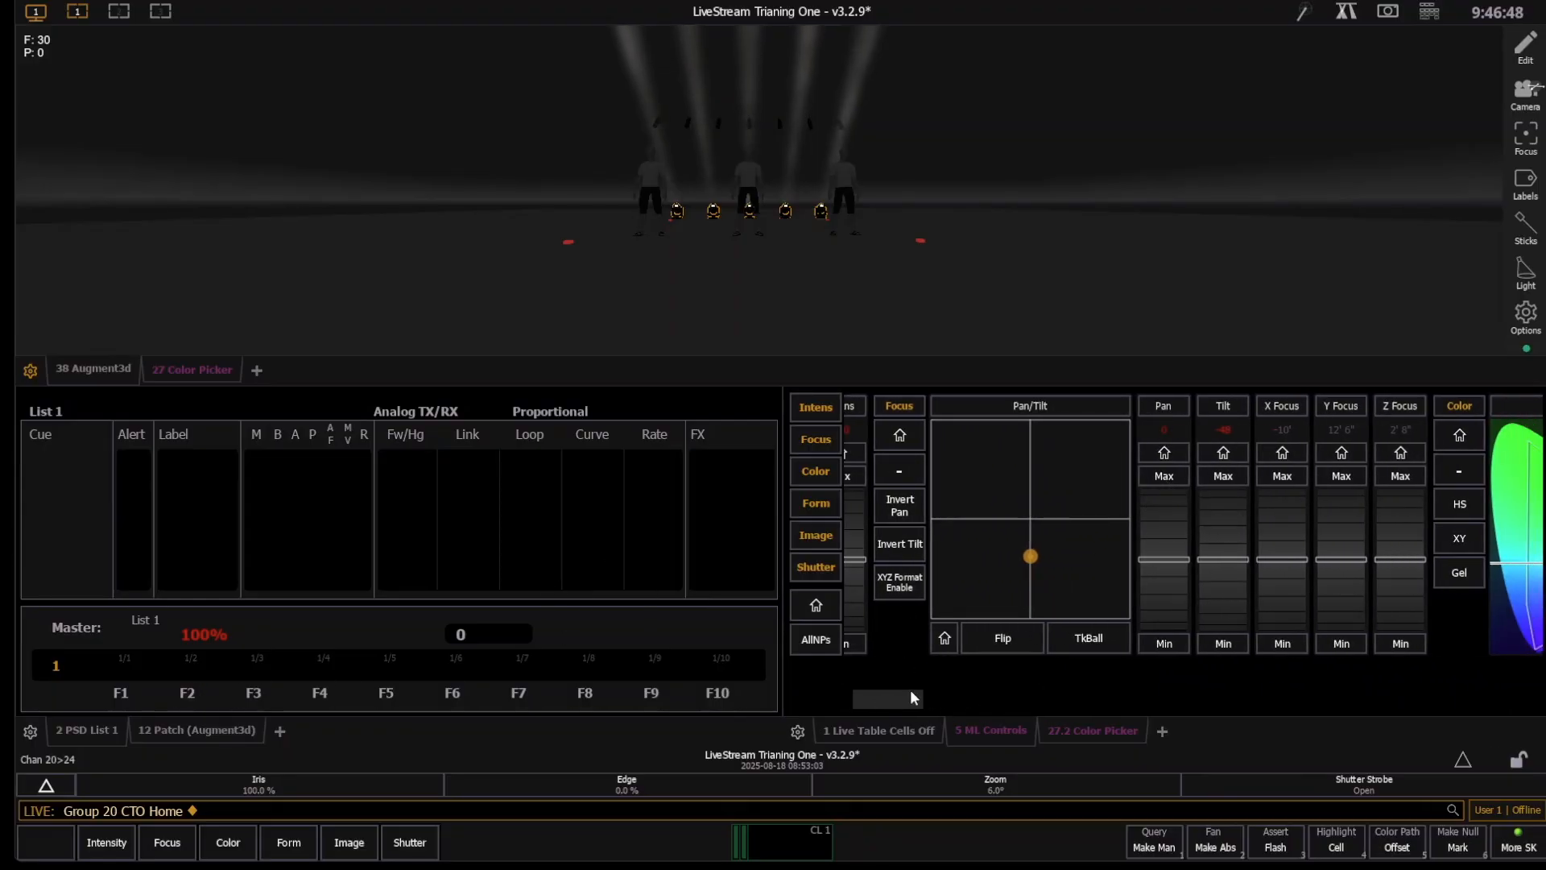
{"action": "left_click_drag", "start_coordinate": [910, 698], "coordinate": [848, 683]}
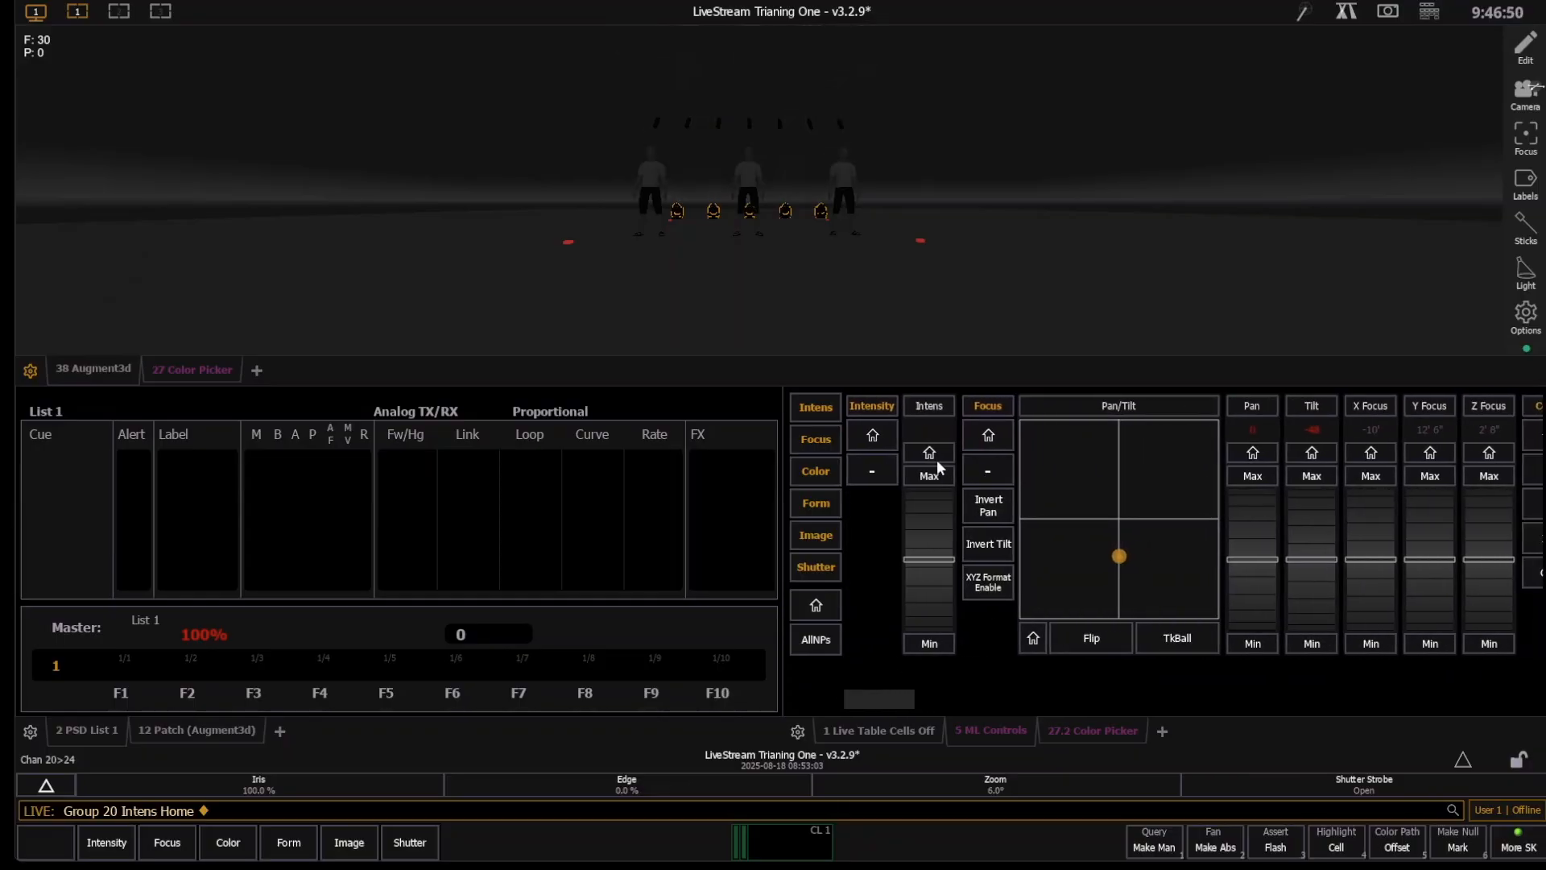
- Record cue 1 with the label "Preshow"
{"action": "type", "text": "rd _"}
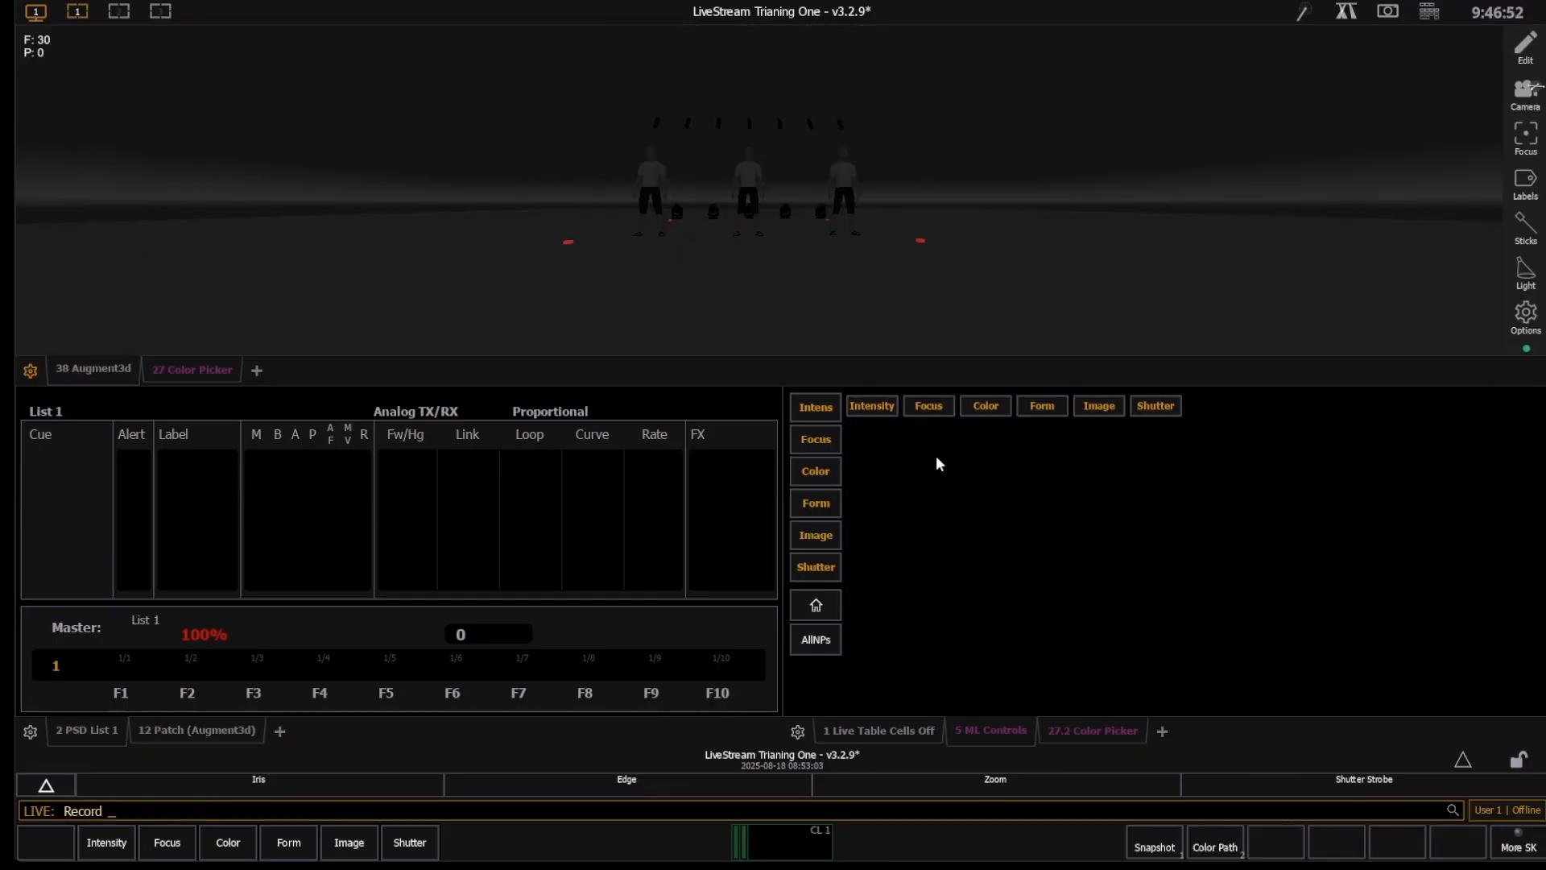
{"action": "type", "text": "q1"}
{"action": "type", "text": "l"}
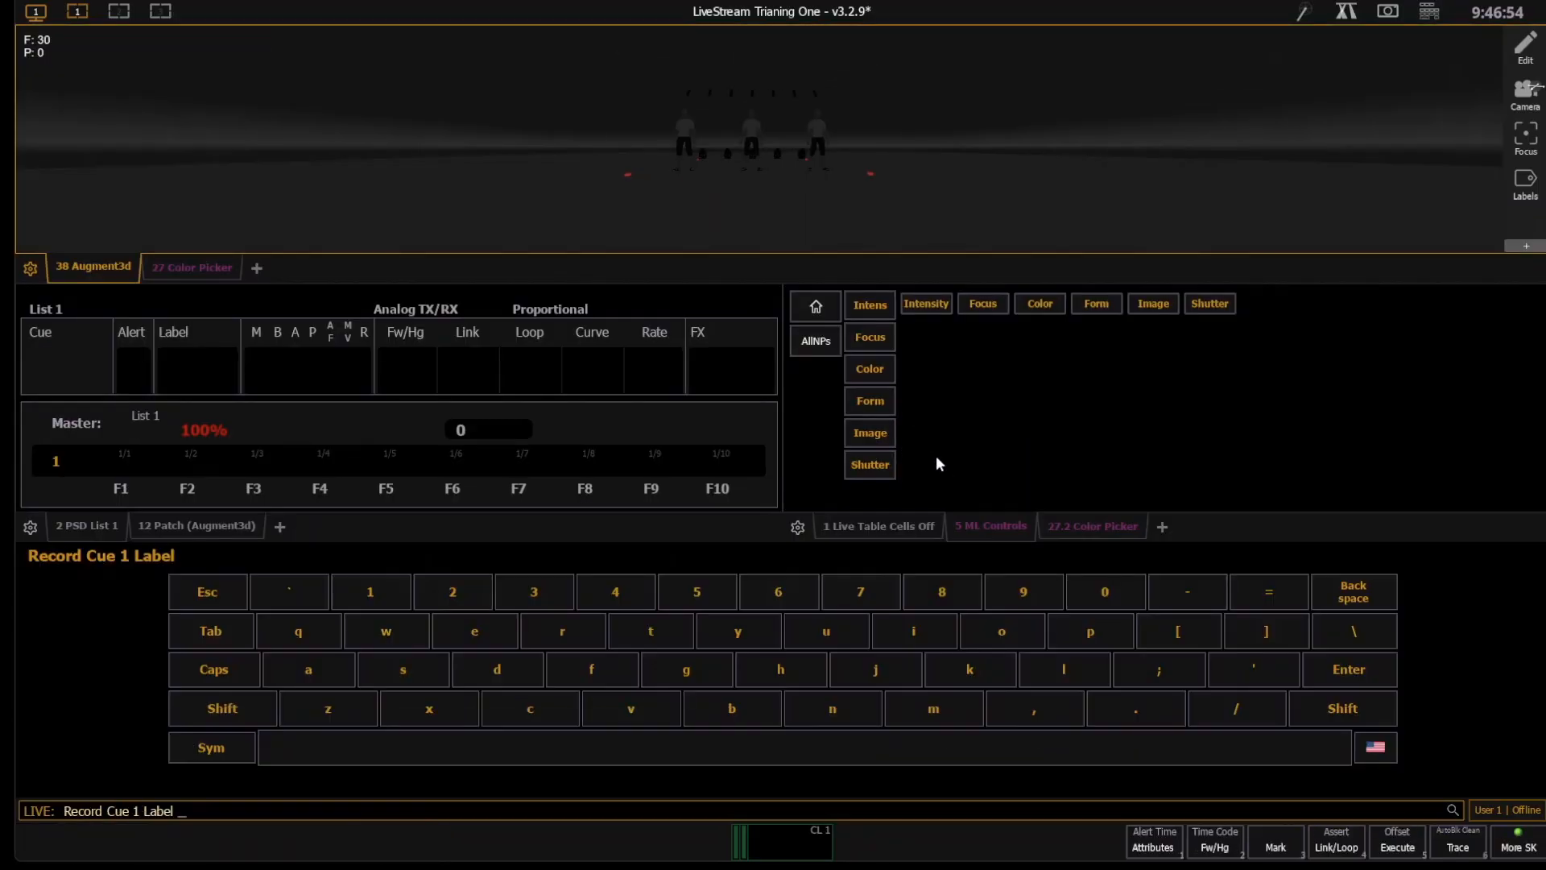
{"action": "type", "text": "Pre"}
{"action": "type", "text": "shwo"}
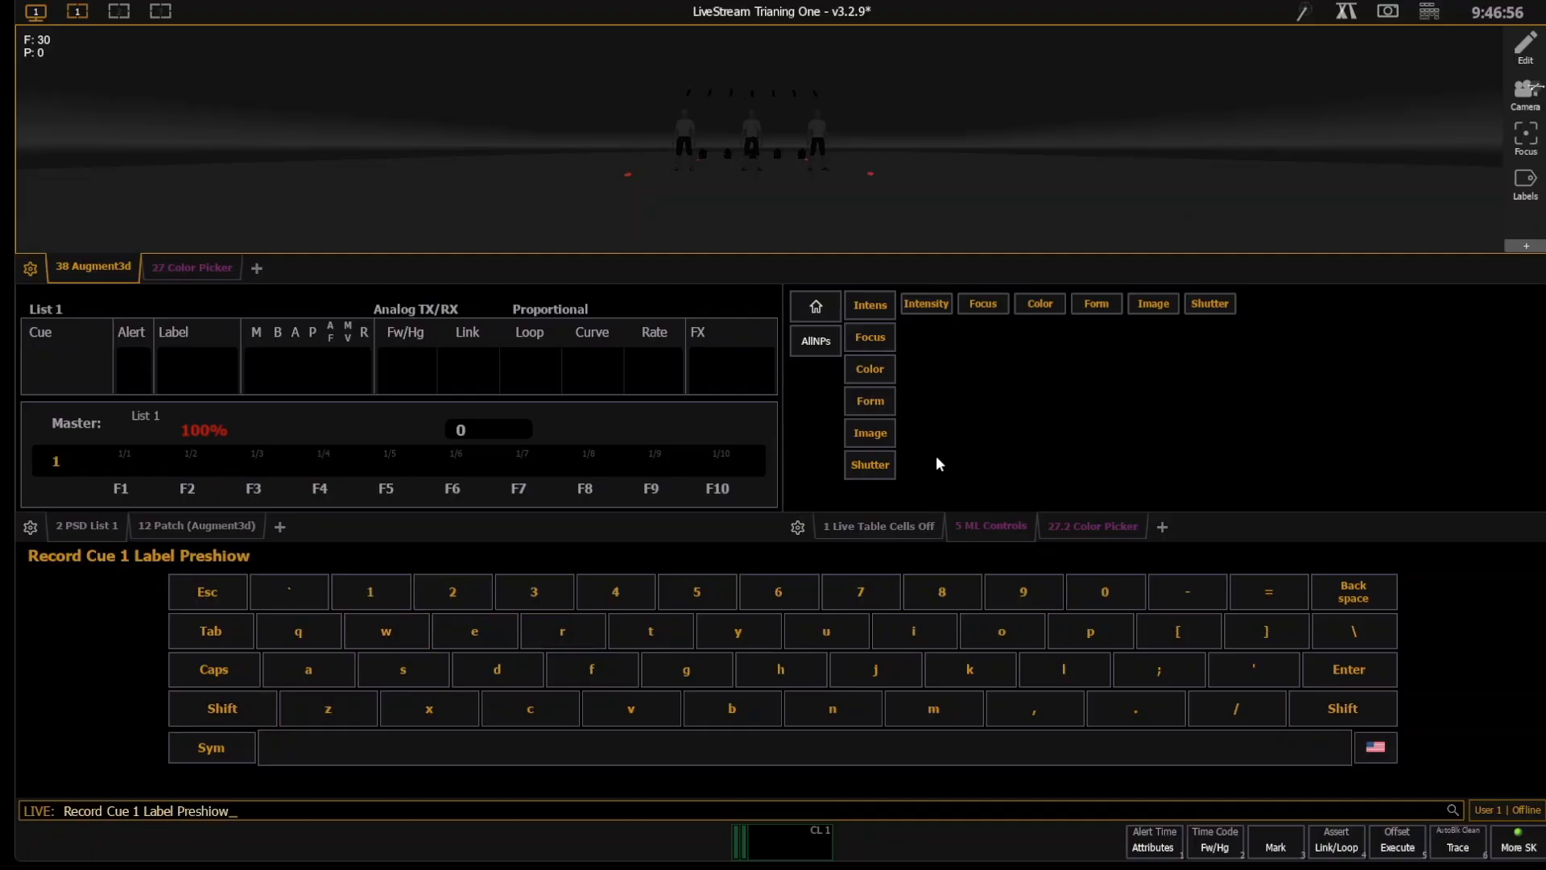
{"action": "key", "text": "BackSpace"}
{"action": "key", "text": "BackSpace"}
{"action": "type", "text": "ow"}
{"action": "key", "text": "Return"}
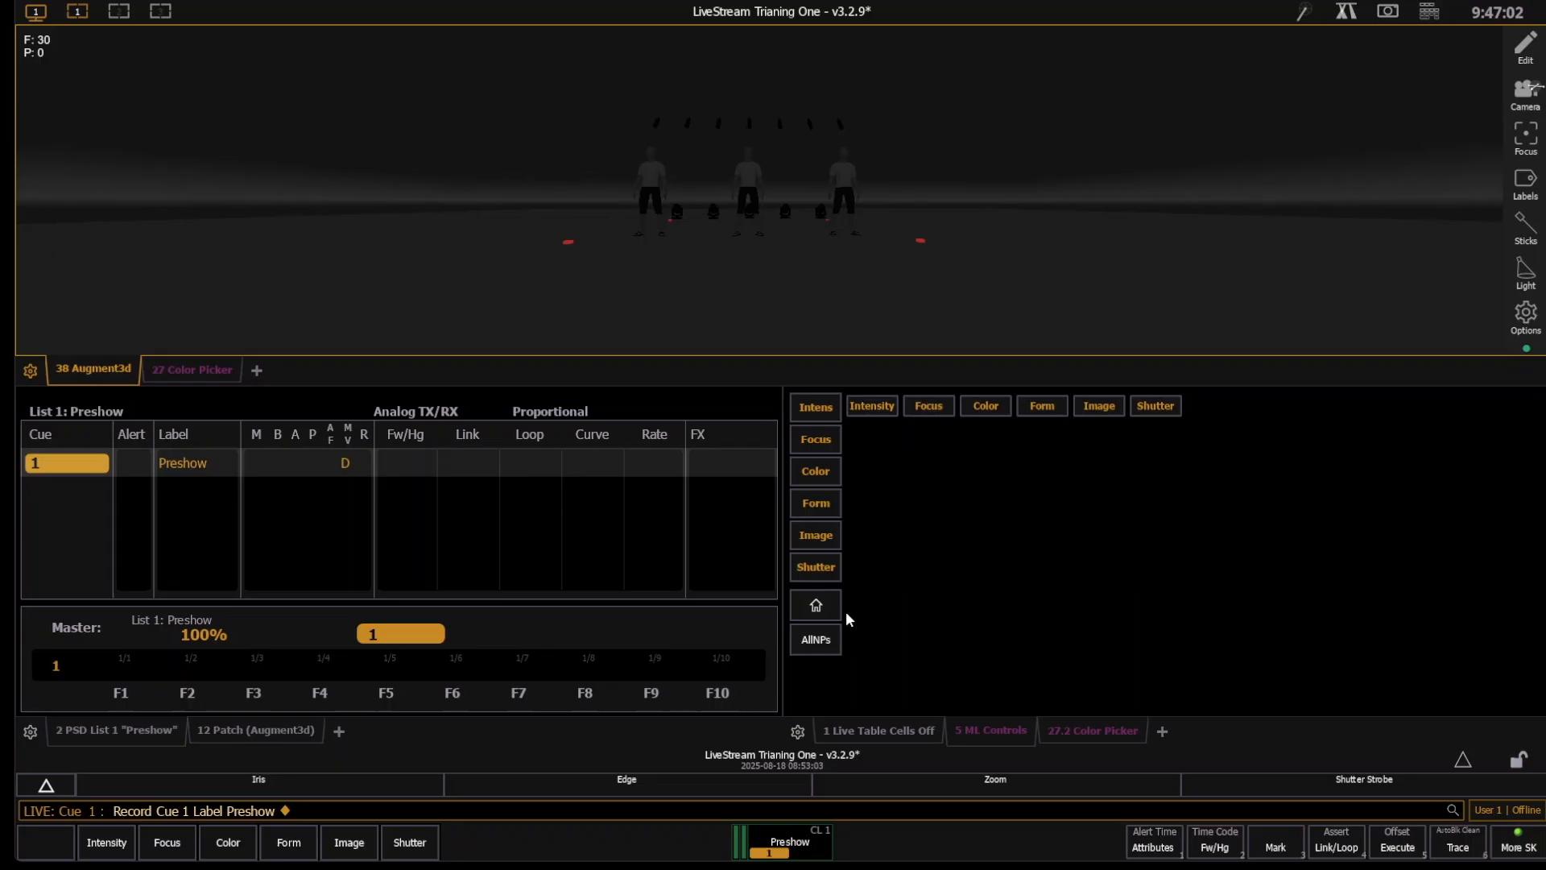
- Set group 20 to Full
{"action": "key", "text": "g"}
{"action": "key", "text": "2"}
{"action": "key", "text": "0"}
{"action": "key", "text": "a"}
{"action": "key", "text": "f"}
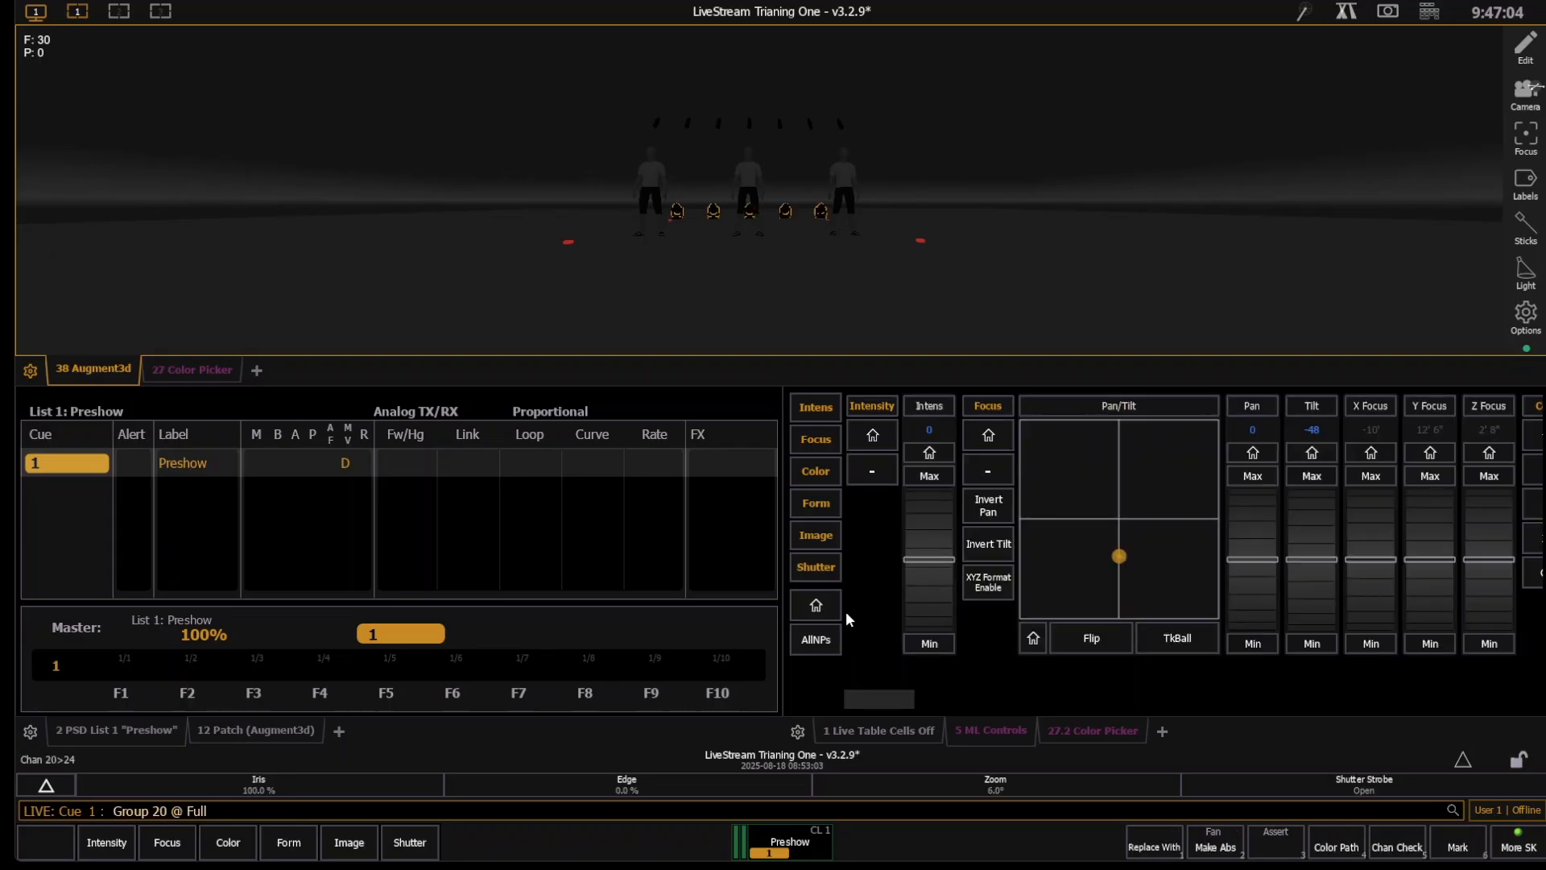
{"action": "key", "text": "Return"}
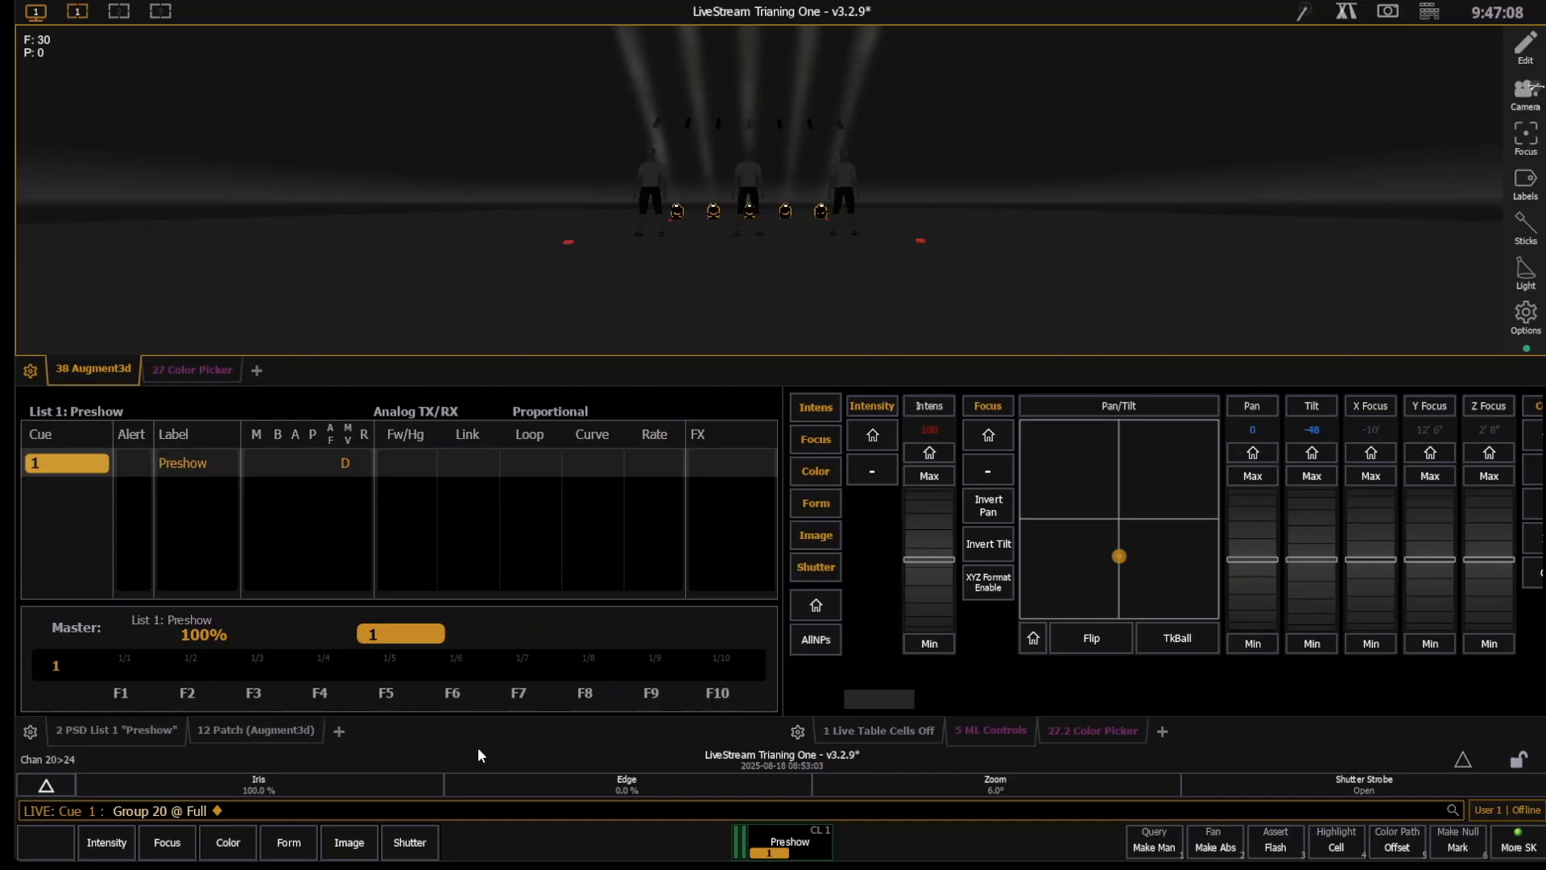
- Record cue 3 and label it "Beams up"
{"action": "key", "text": "r"}
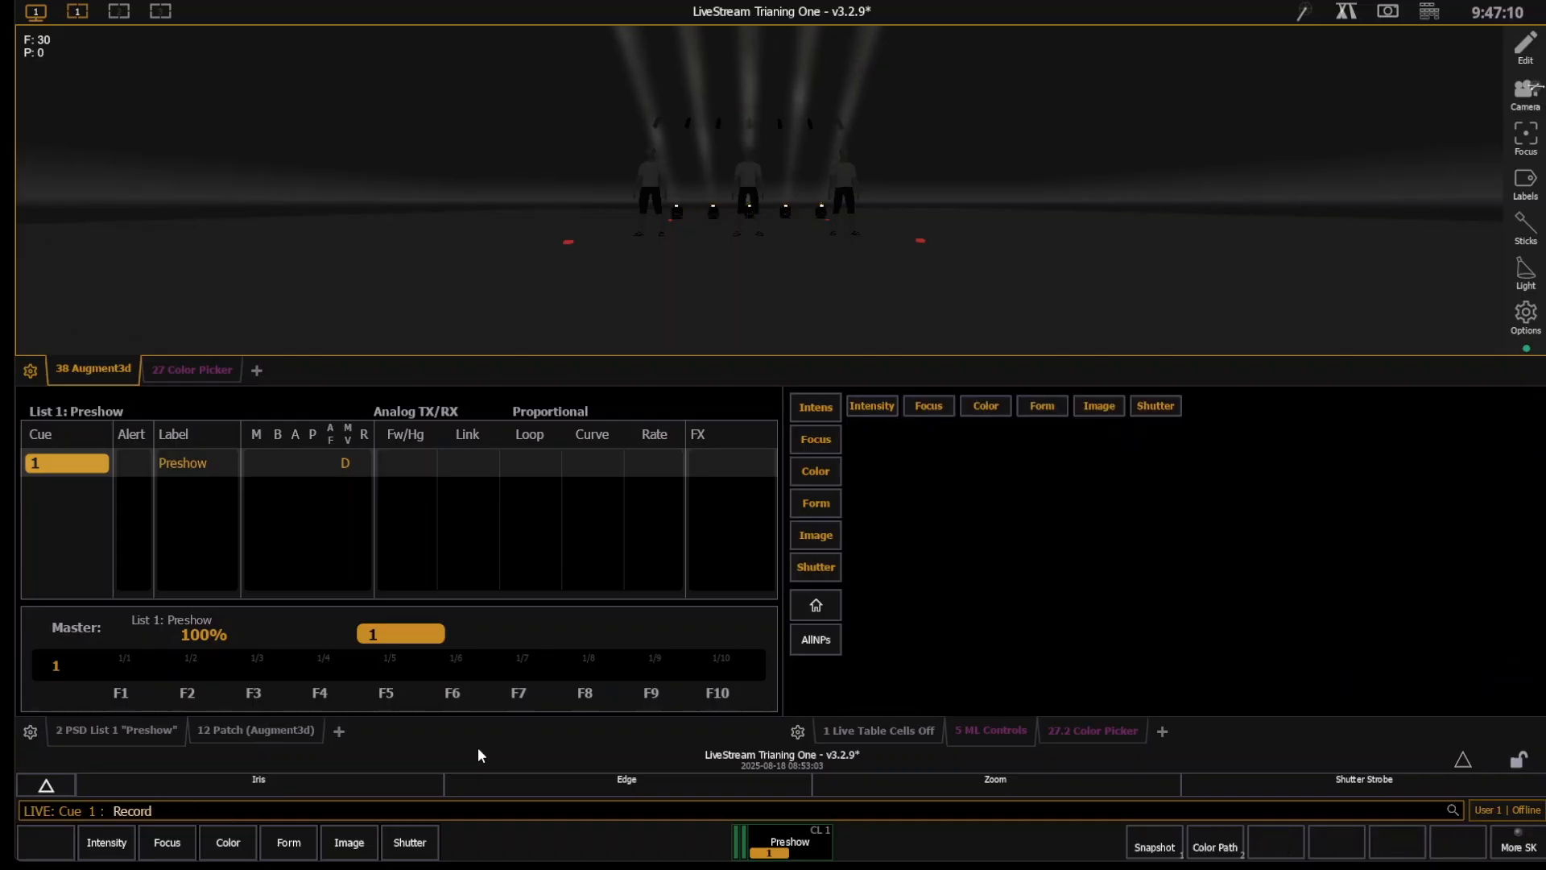
{"action": "type", "text": "q"}
{"action": "type", "text": "3"}
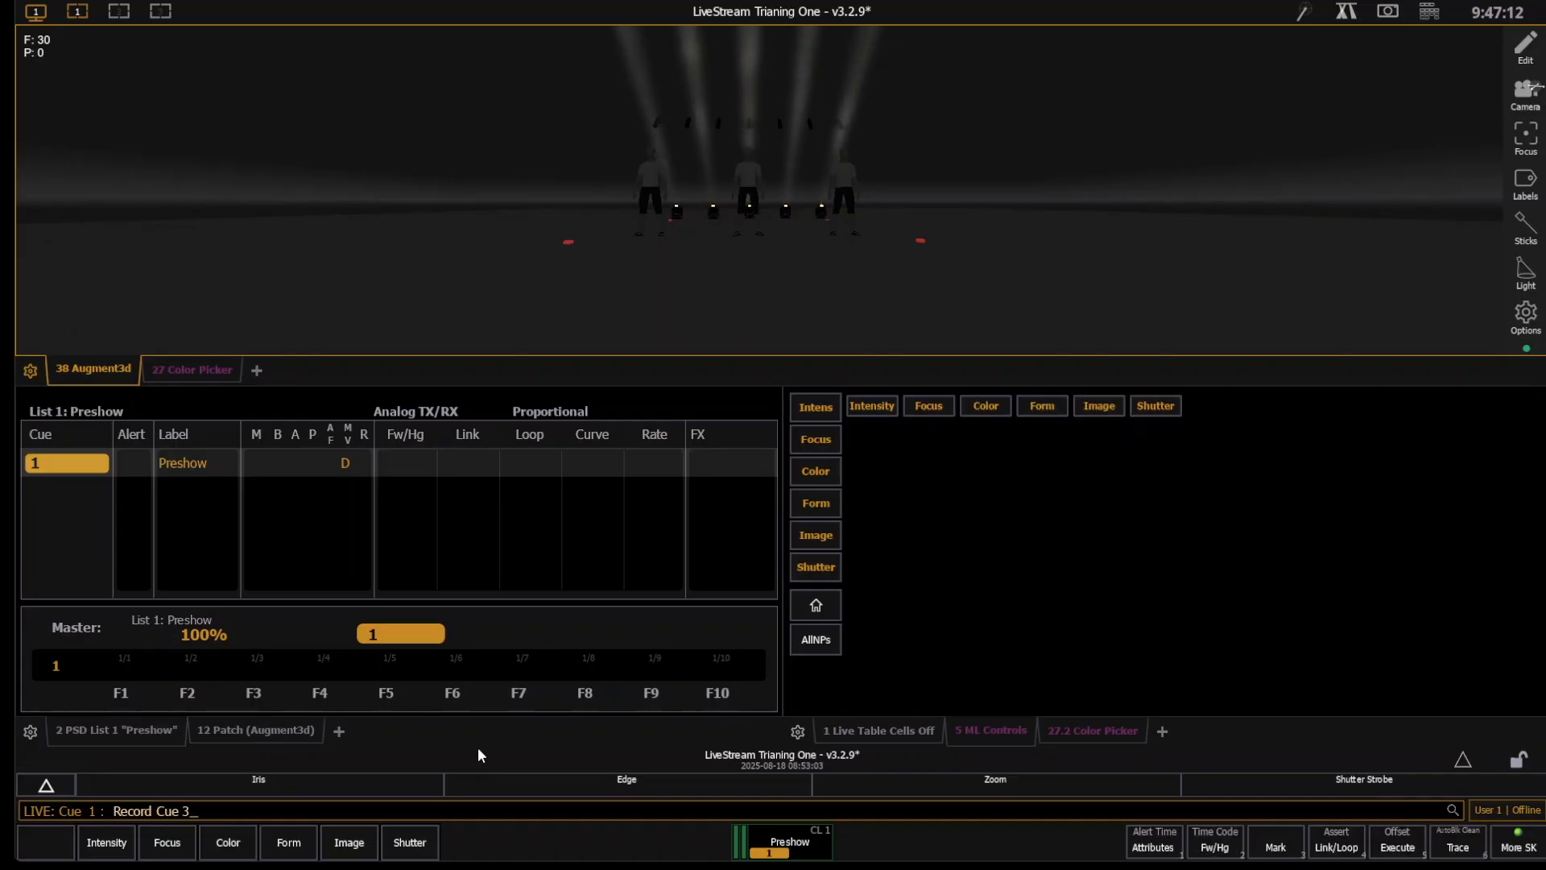
{"action": "key", "text": "Return"}
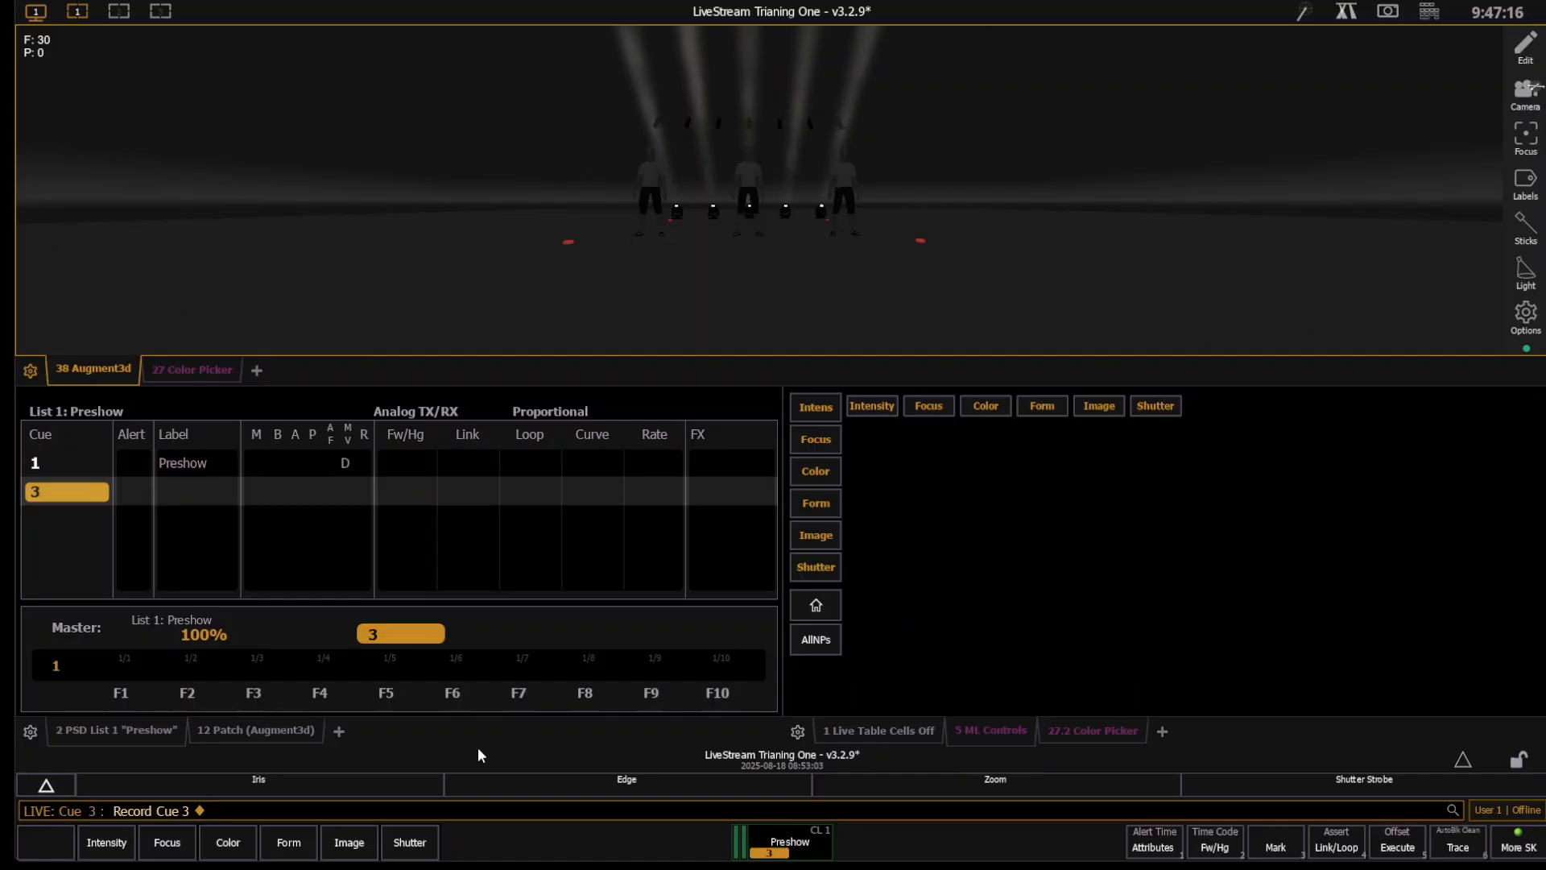
{"action": "type", "text": "l B"}
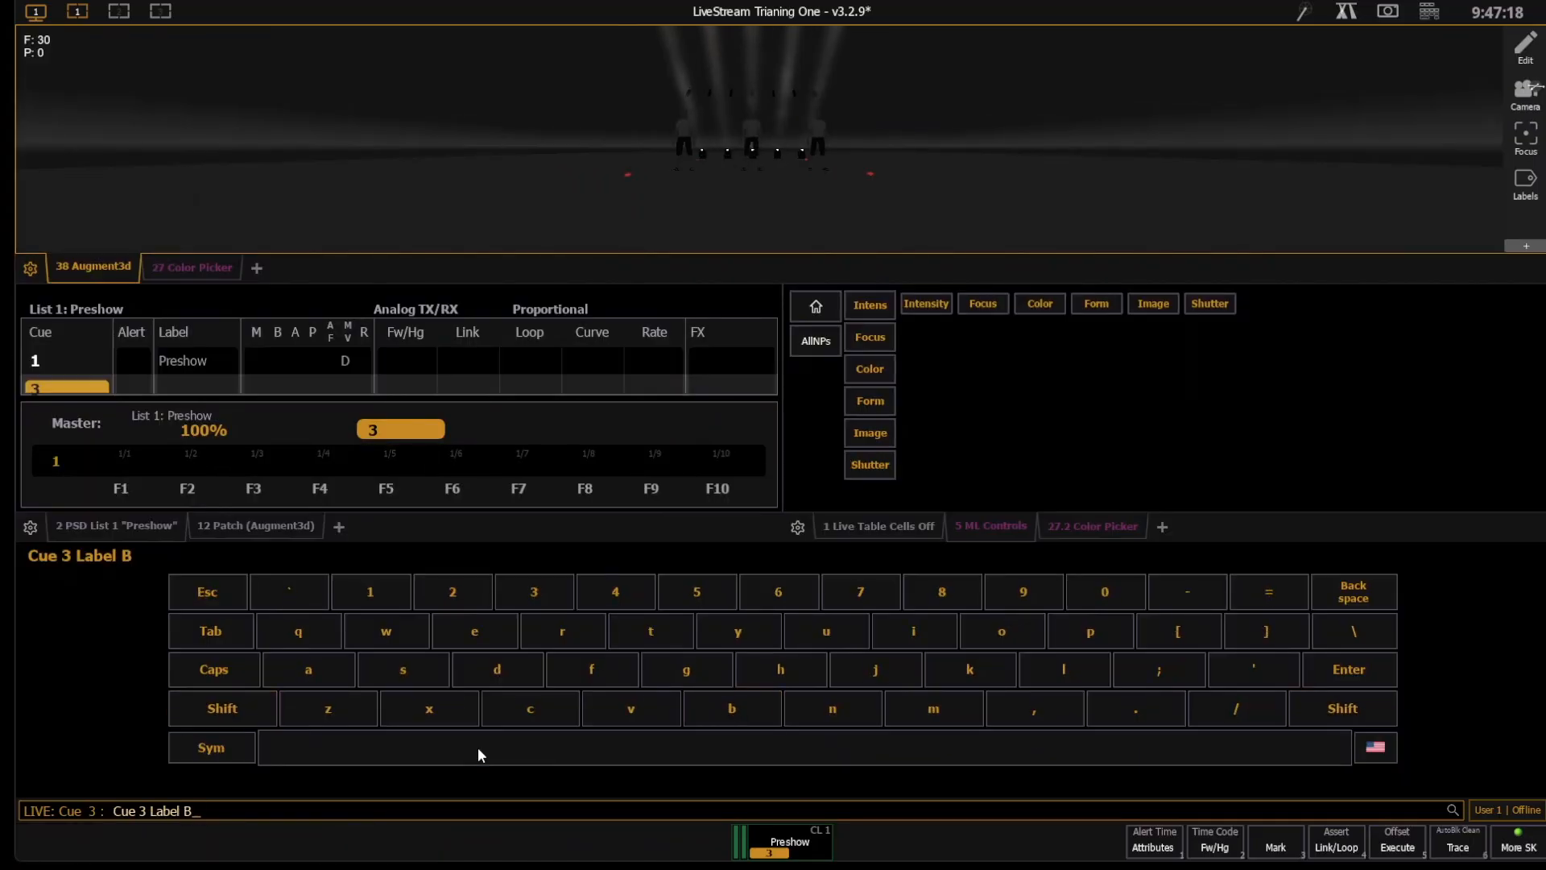
{"action": "type", "text": "eams up"}
{"action": "key", "text": "Return"}
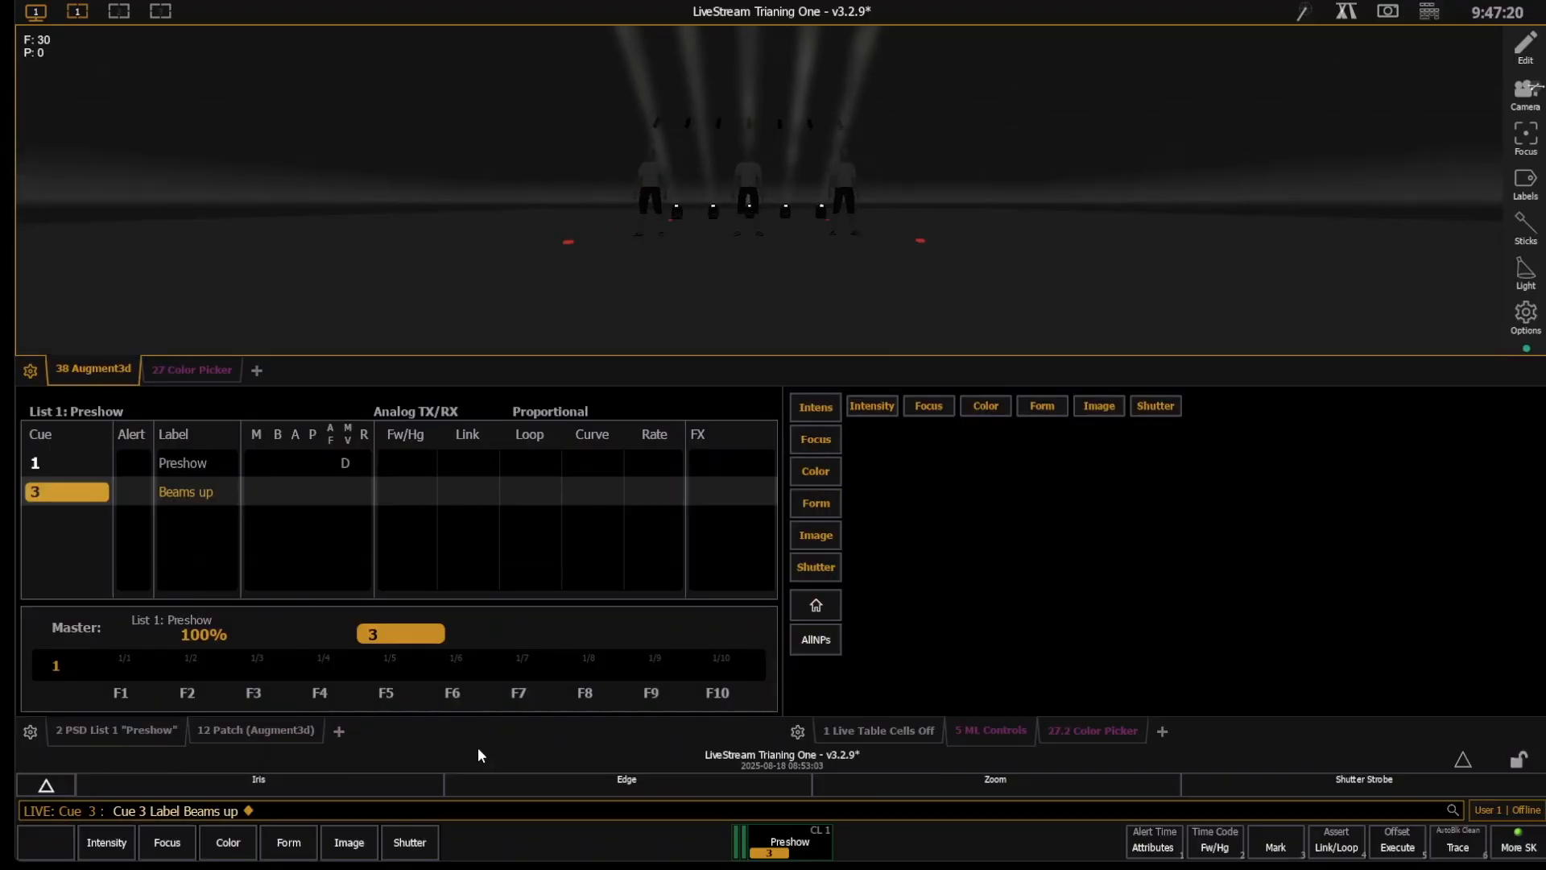
- Go to cue out, play back cues 1 and 3, and step back to cue 1
{"action": "key", "text": "ctrl+alt+space"}
{"action": "key", "text": "ctrl+alt+space"}
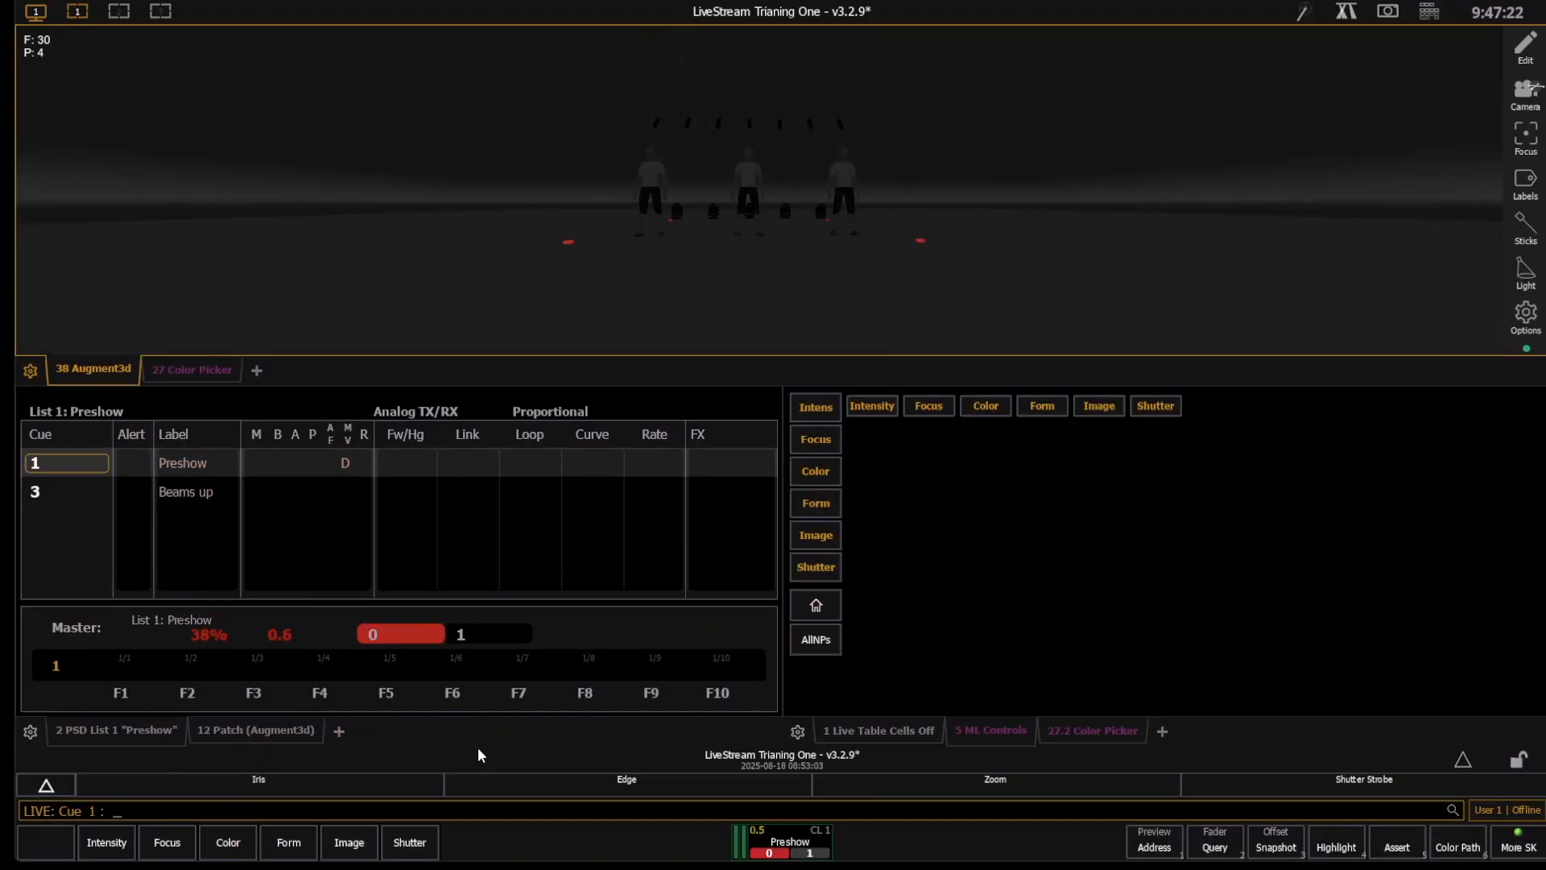
{"action": "key", "text": "ctrl+space"}
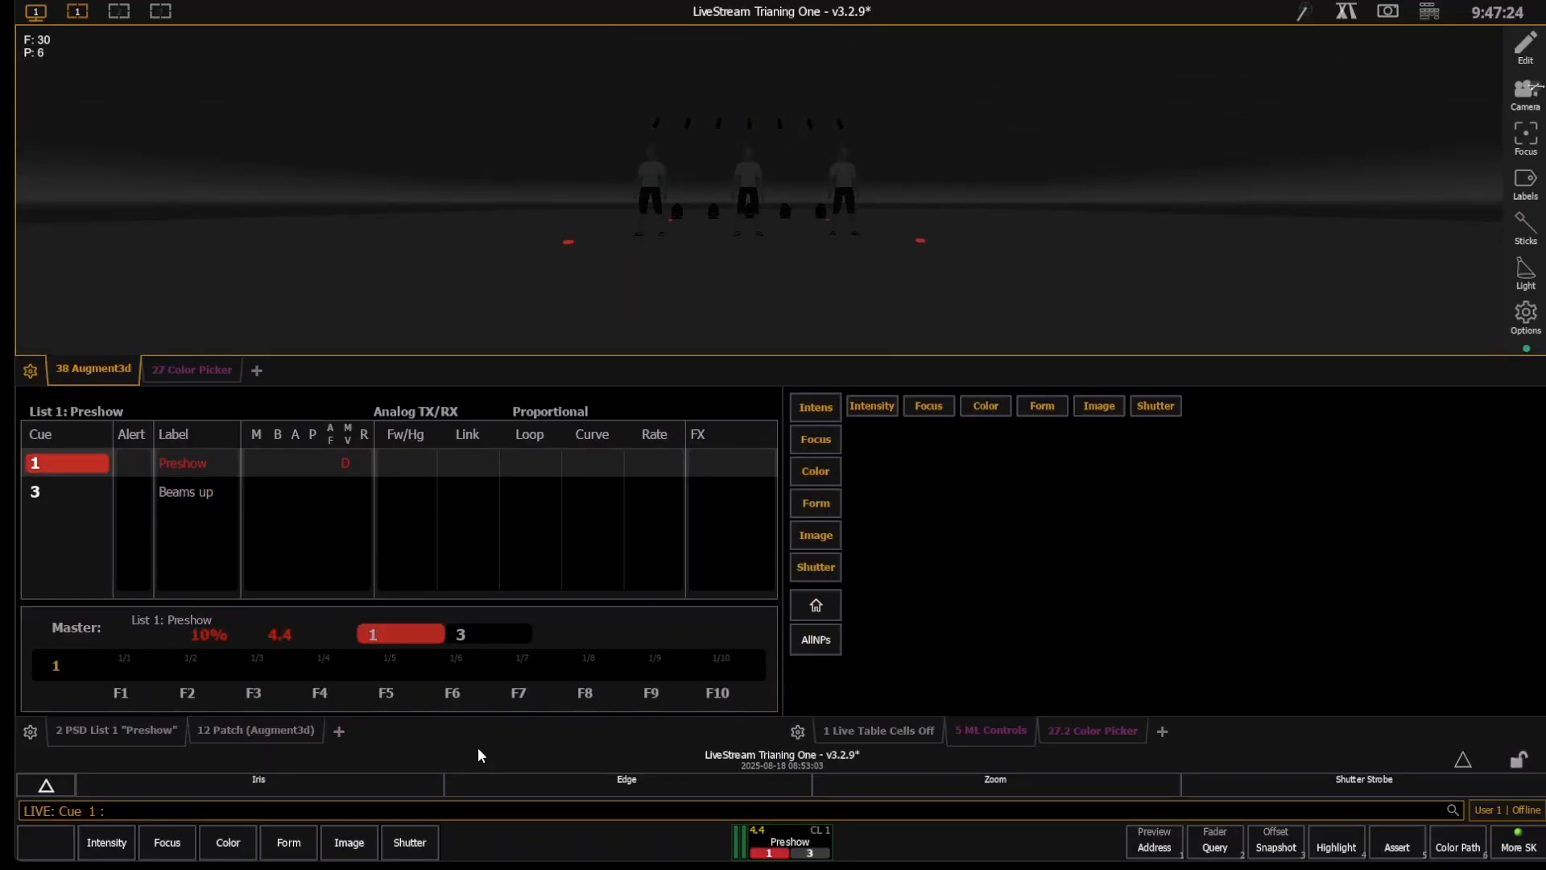
{"action": "key", "text": "ctrl+space"}
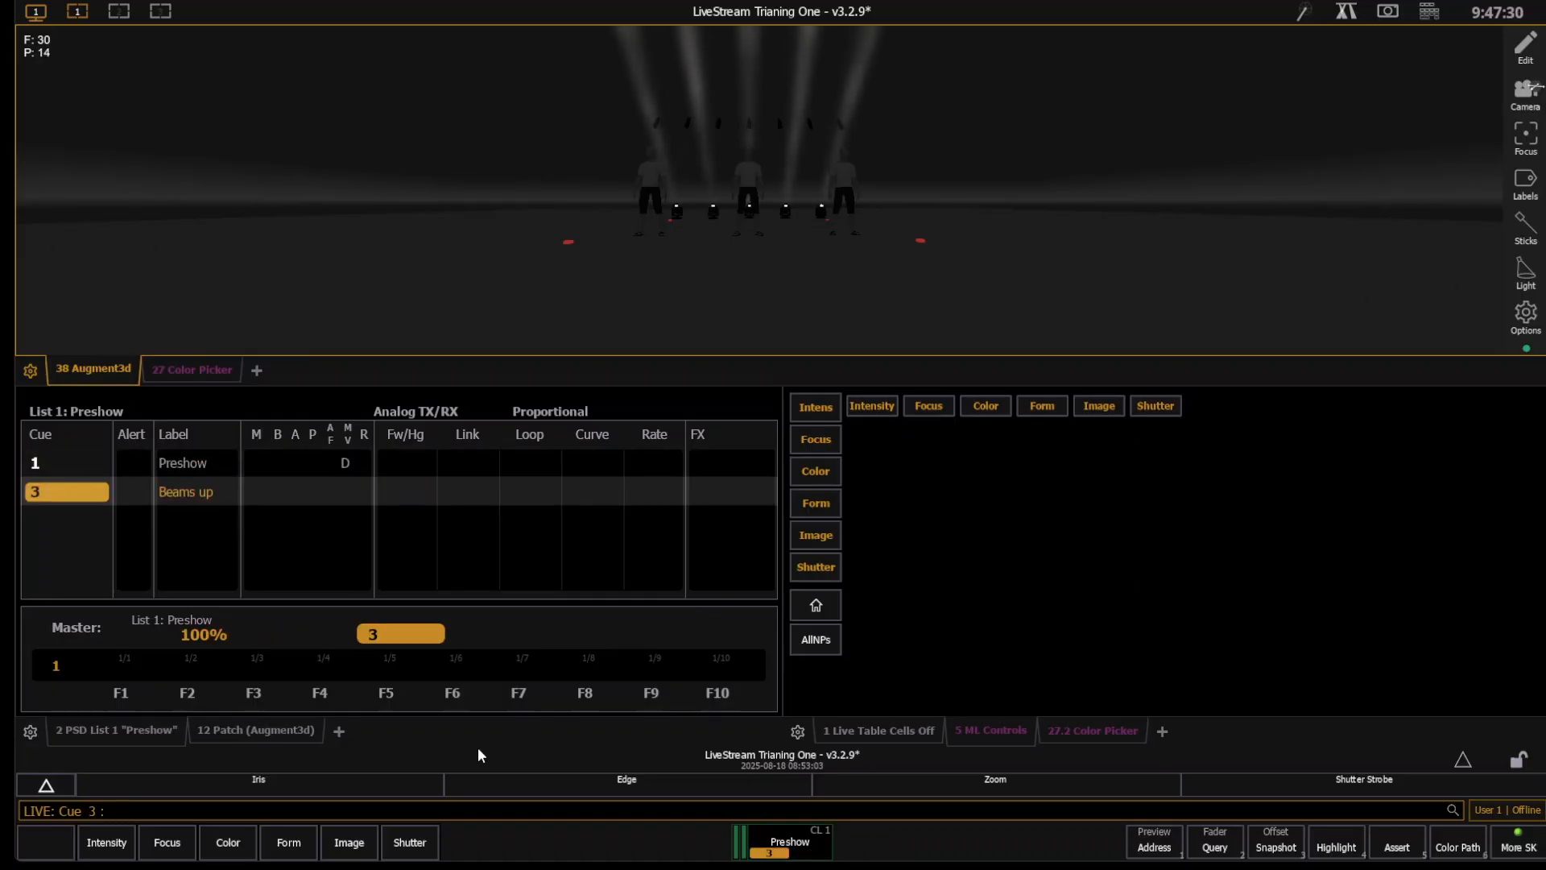
{"action": "key", "text": "ctrl+shift+space"}
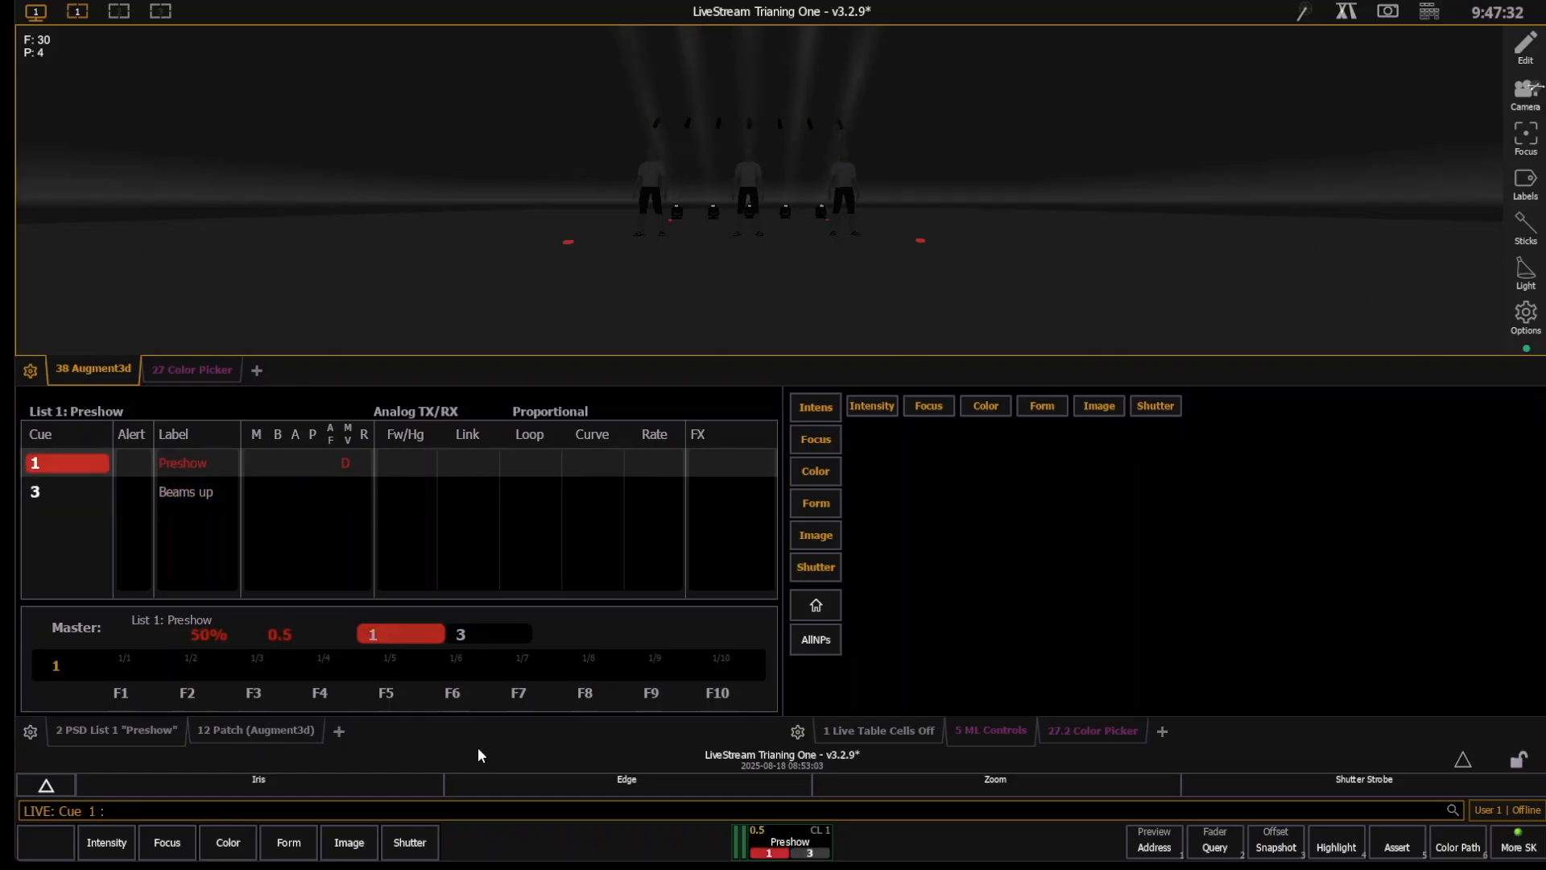
- Bring group 20 to Full, step back to cue 0 and play cue 1 again
{"action": "key", "text": "g"}
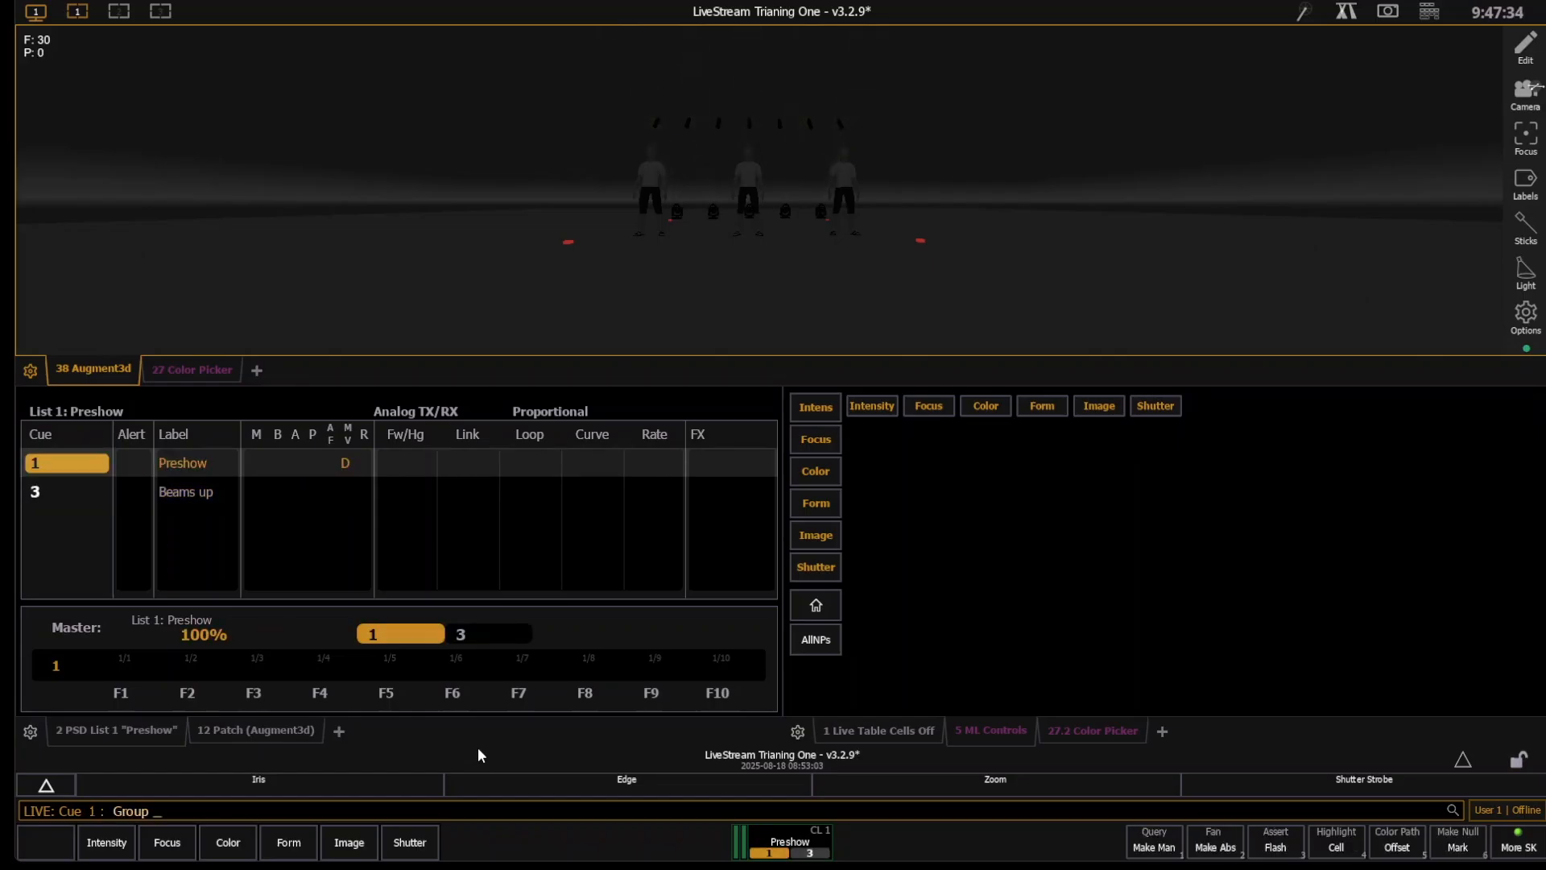
{"action": "type", "text": "20af"}
{"action": "key", "text": "Return"}
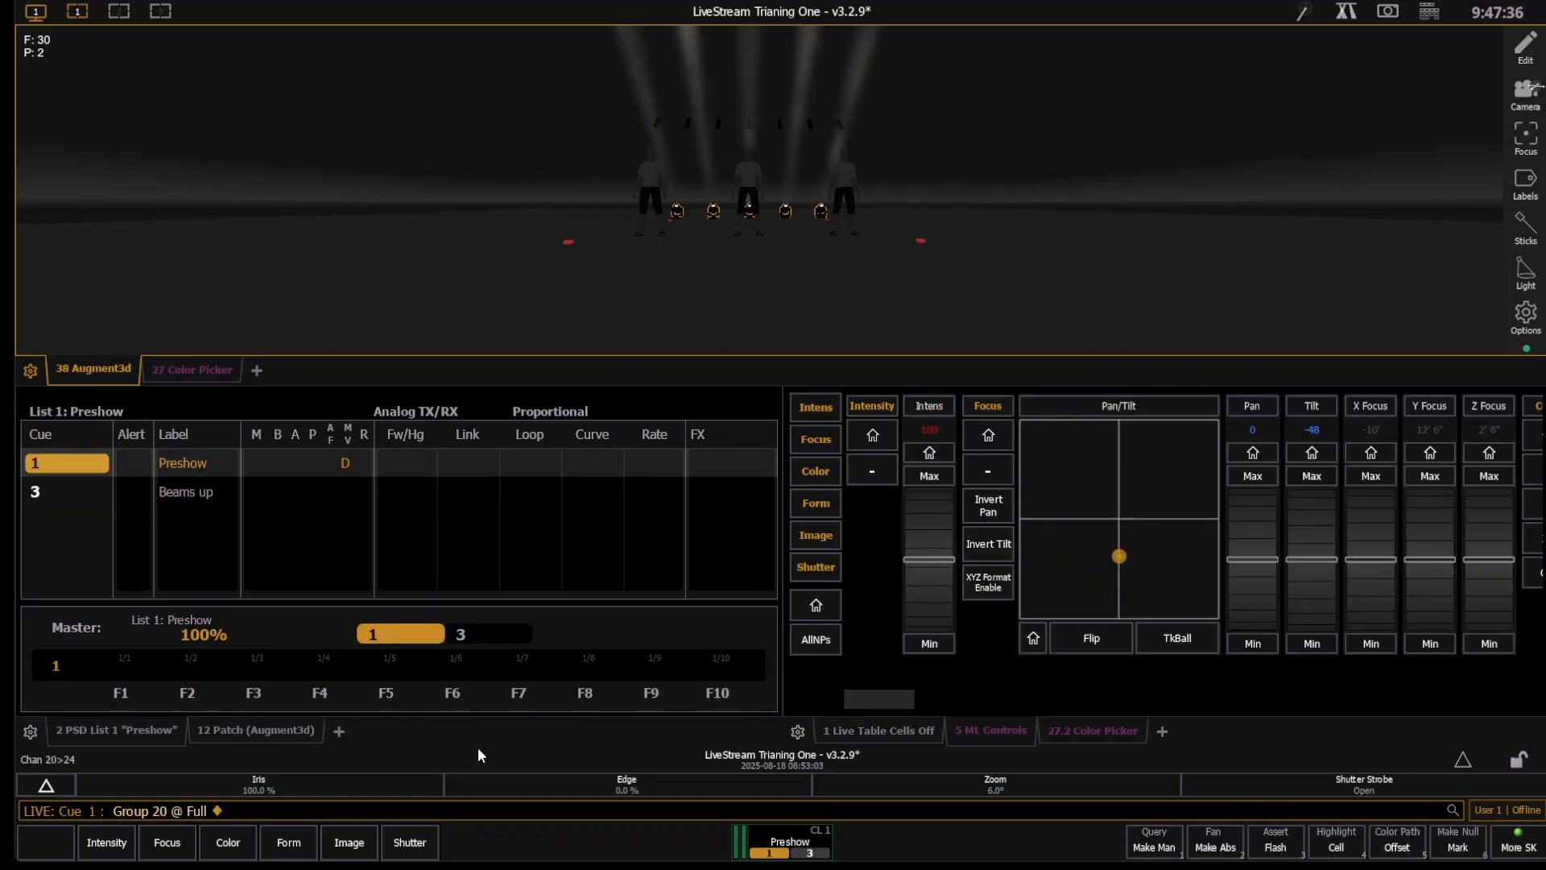
{"action": "key", "text": "ctrl+shift+space"}
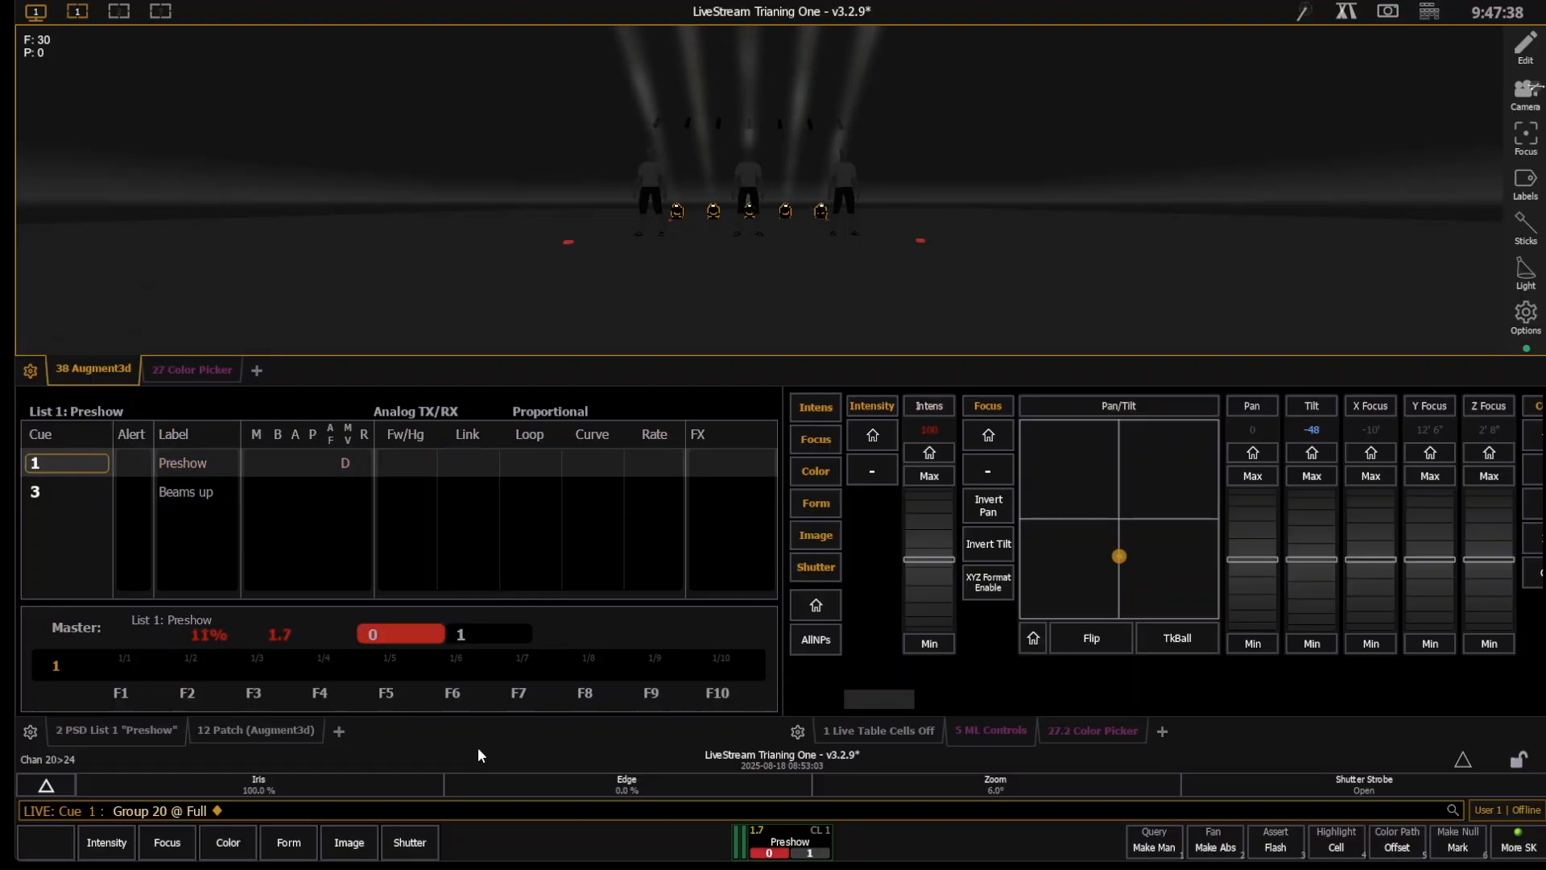
{"action": "key", "text": "ctrl+space"}
- Delete cue 1 and sneak the manual values out
{"action": "key", "text": "BackSpace"}
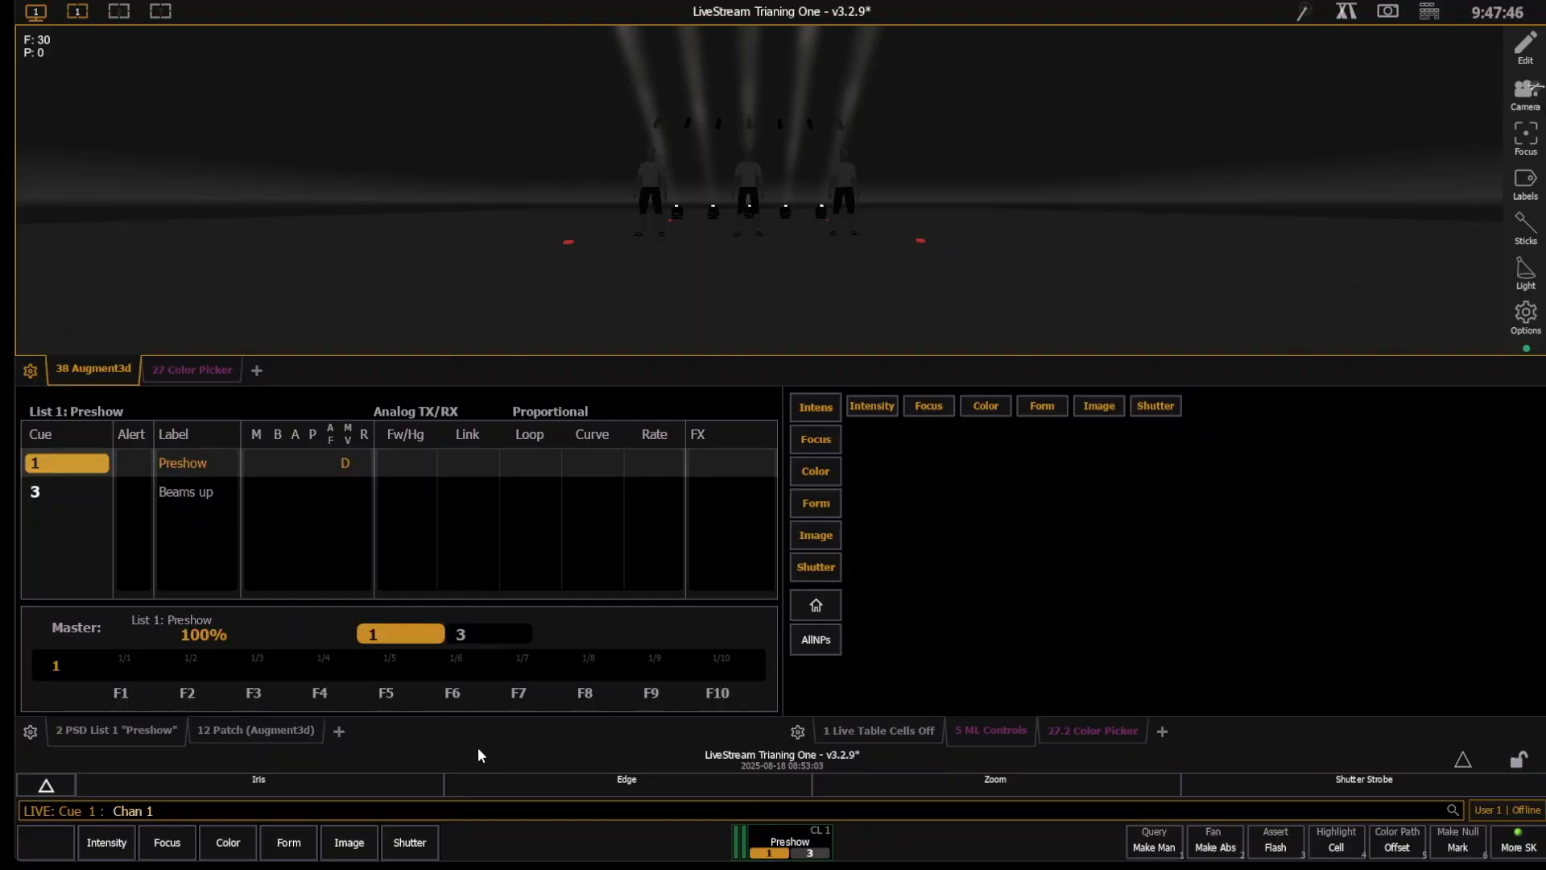
{"action": "key", "text": "Delete"}
{"action": "key", "text": "q"}
{"action": "key", "text": "1"}
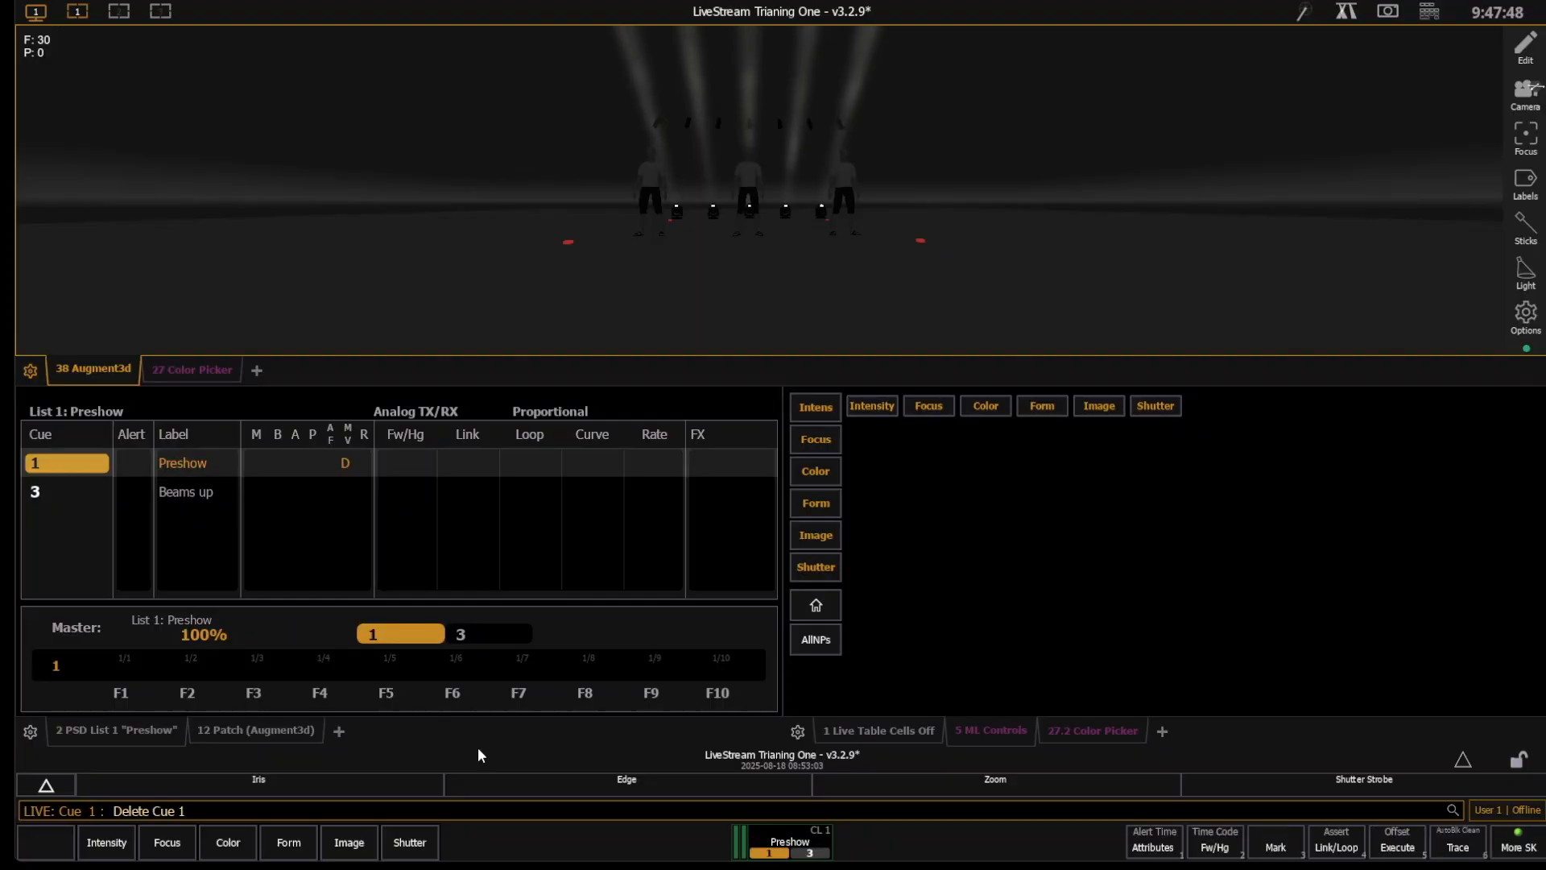
{"action": "key", "text": "Return"}
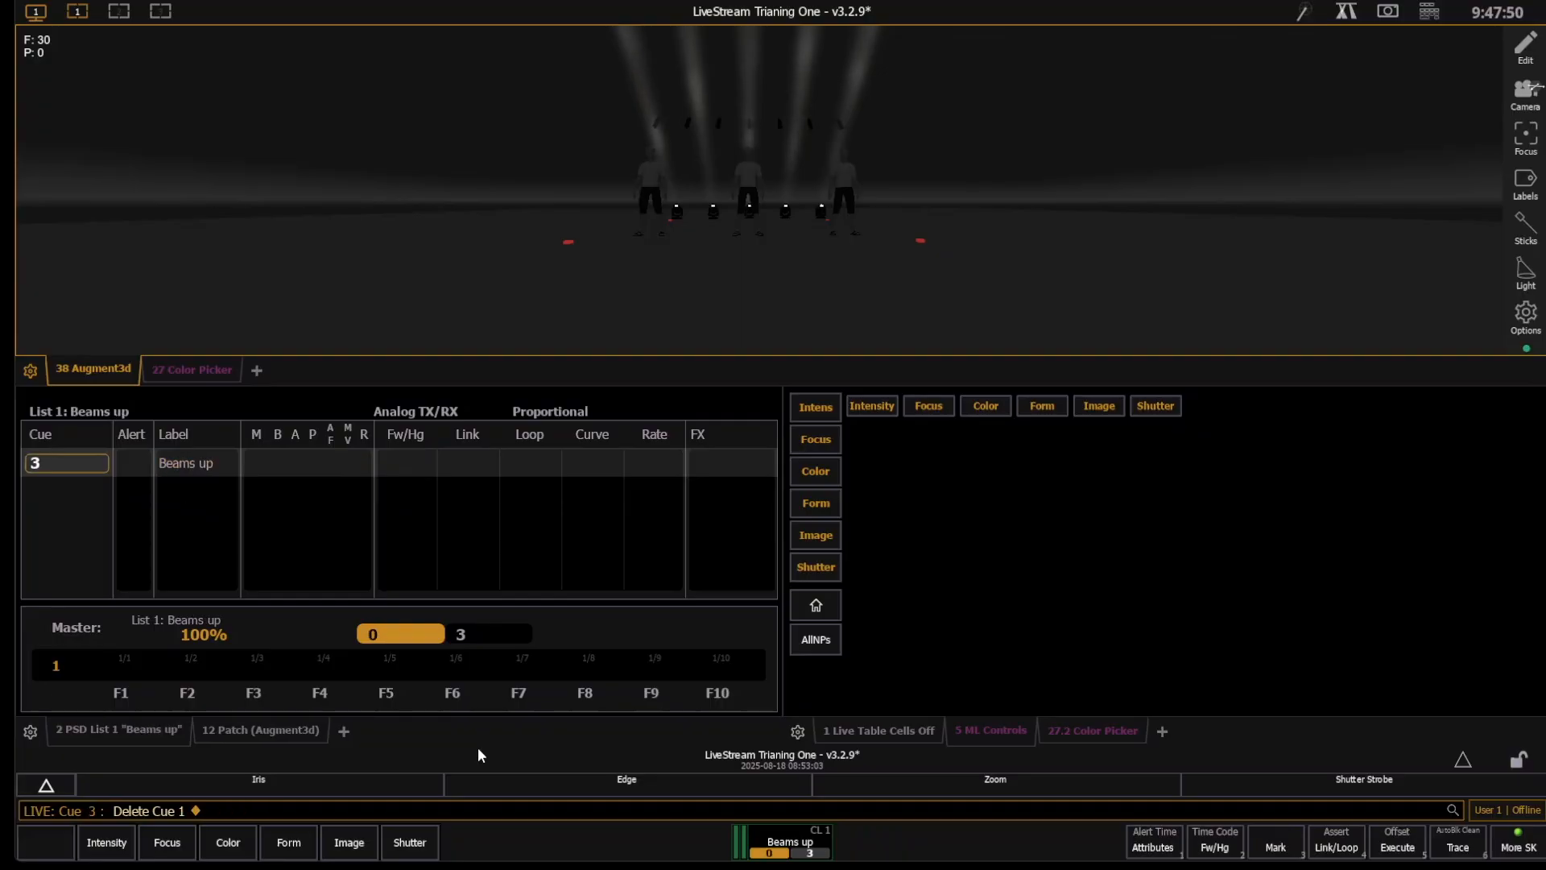
{"action": "key", "text": "n"}
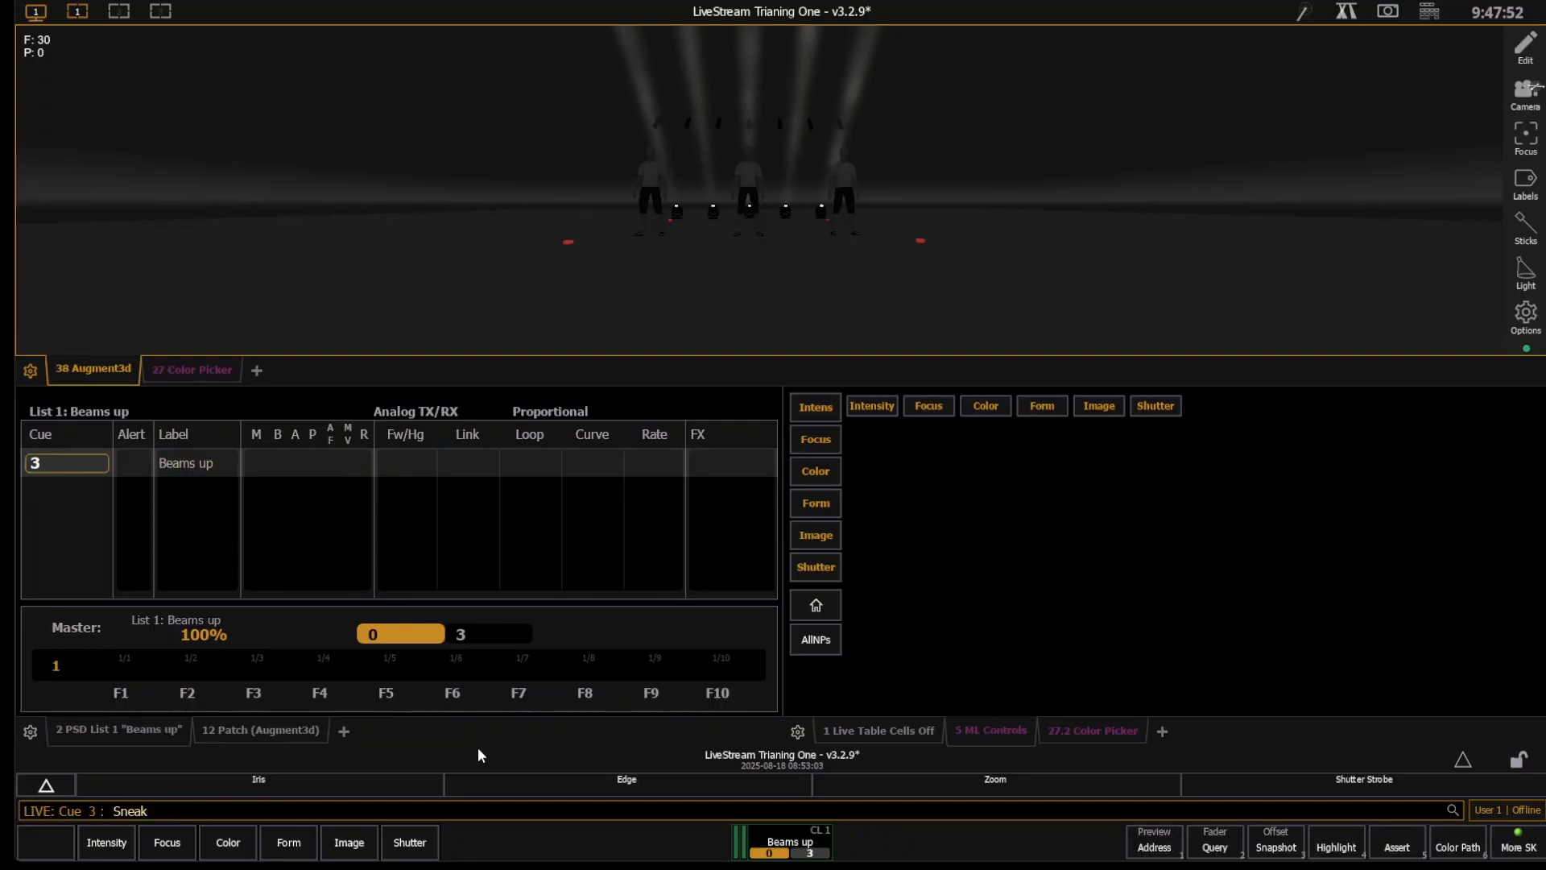
{"action": "key", "text": "Return"}
{"action": "key", "text": "r"}
{"action": "key", "text": "q"}
{"action": "key", "text": "1"}
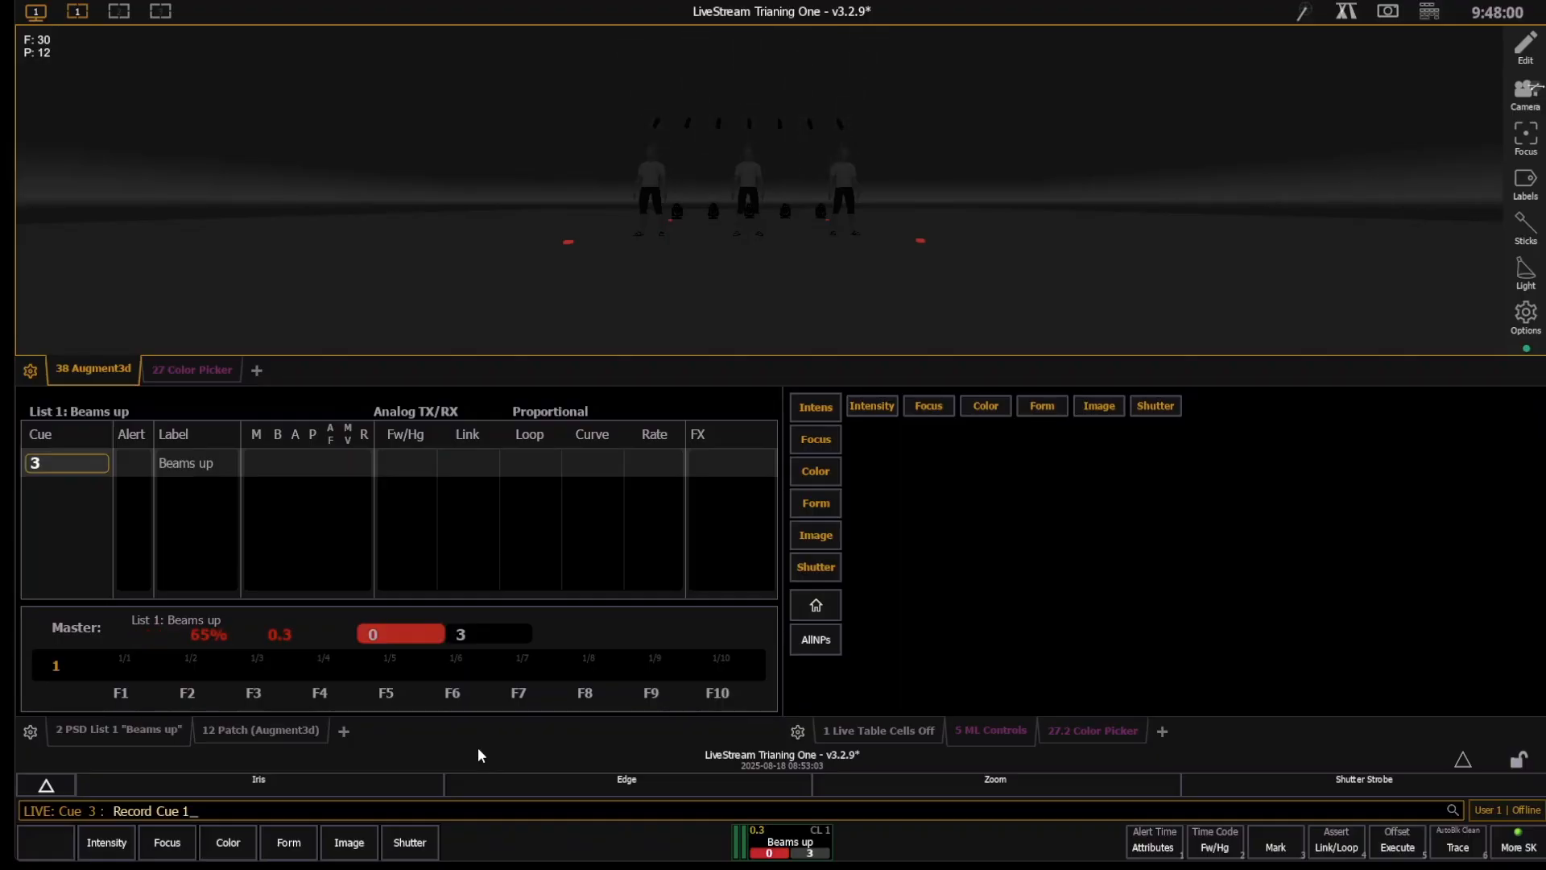
{"action": "key", "text": "Return"}
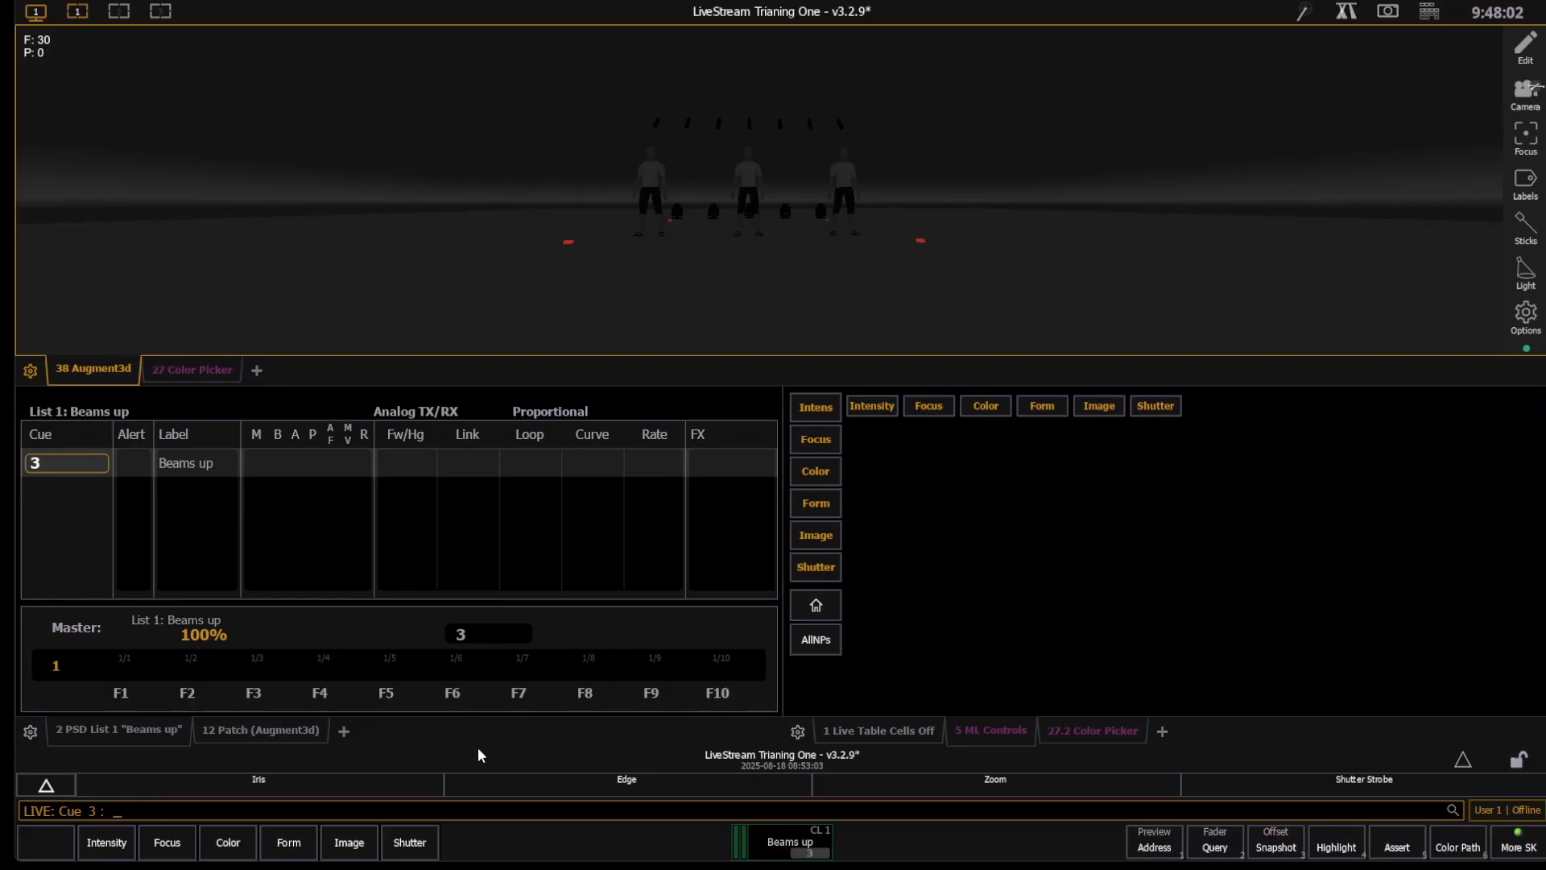
- Clear the mistaken Focus Out command and go to cue out
{"action": "key", "text": "alt+f"}
{"action": "key", "text": "o"}
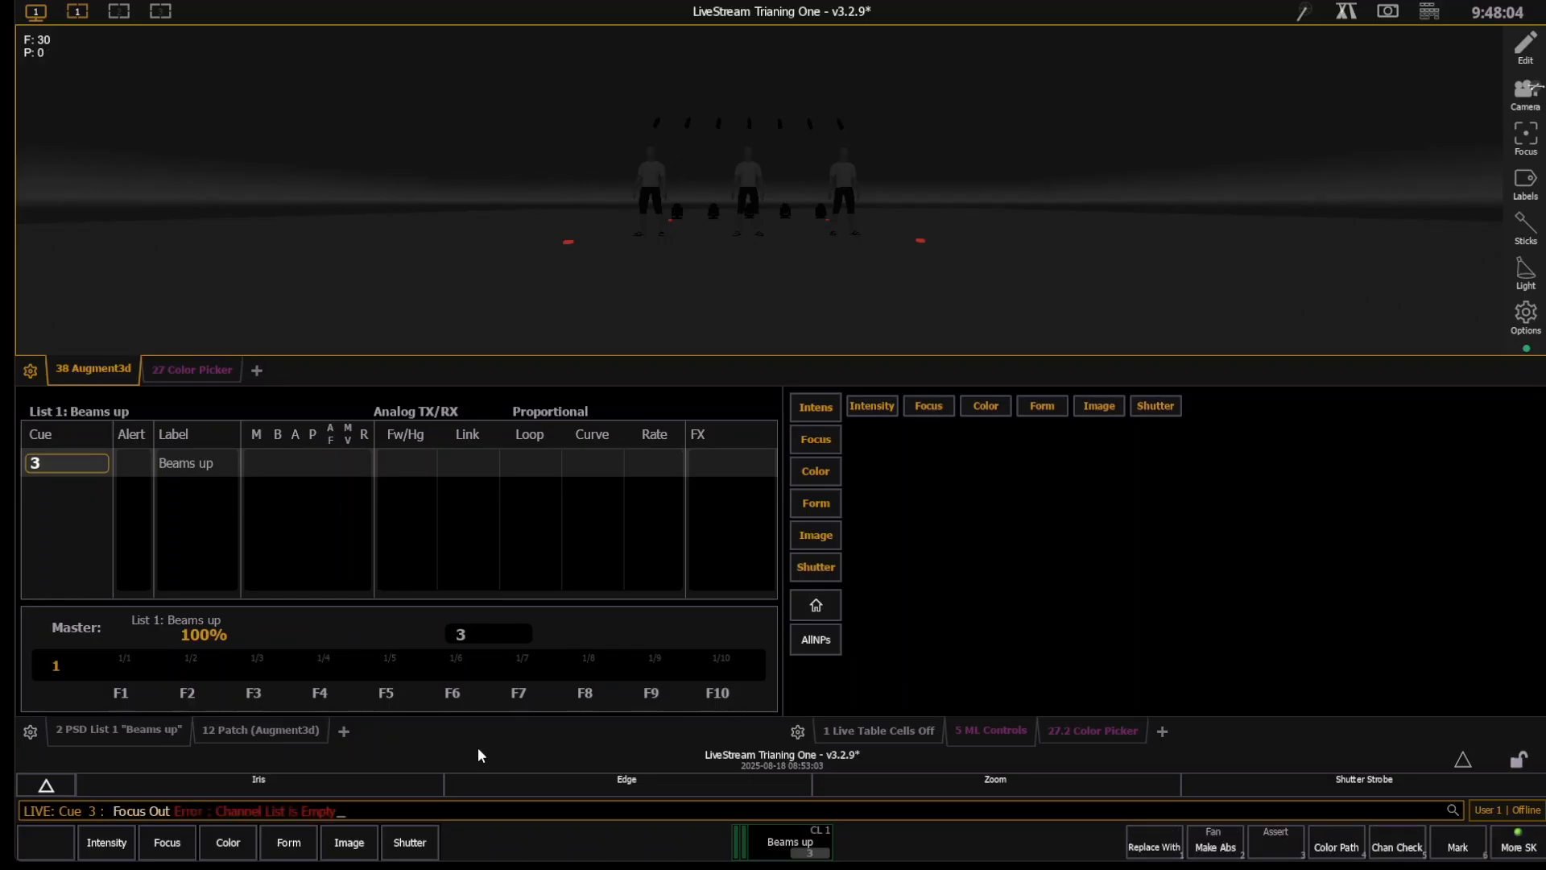
{"action": "key", "text": "BackSpace"}
{"action": "key", "text": "BackSpace"}
{"action": "key", "text": "BackSpace"}
{"action": "key", "text": "ctrl+g"}
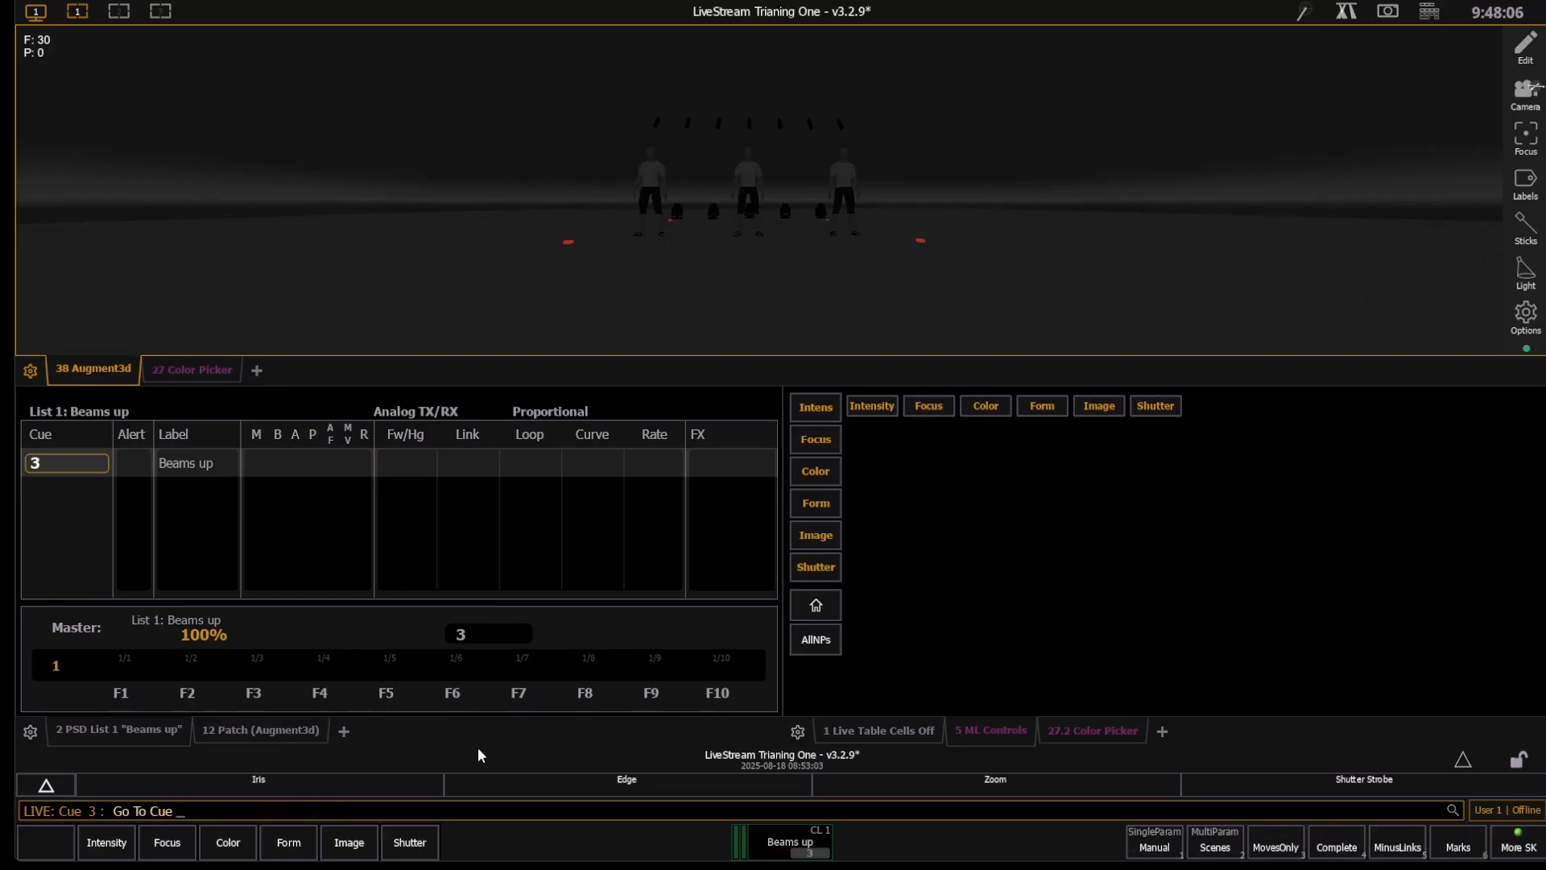
{"action": "key", "text": "o"}
{"action": "key", "text": "Return"}
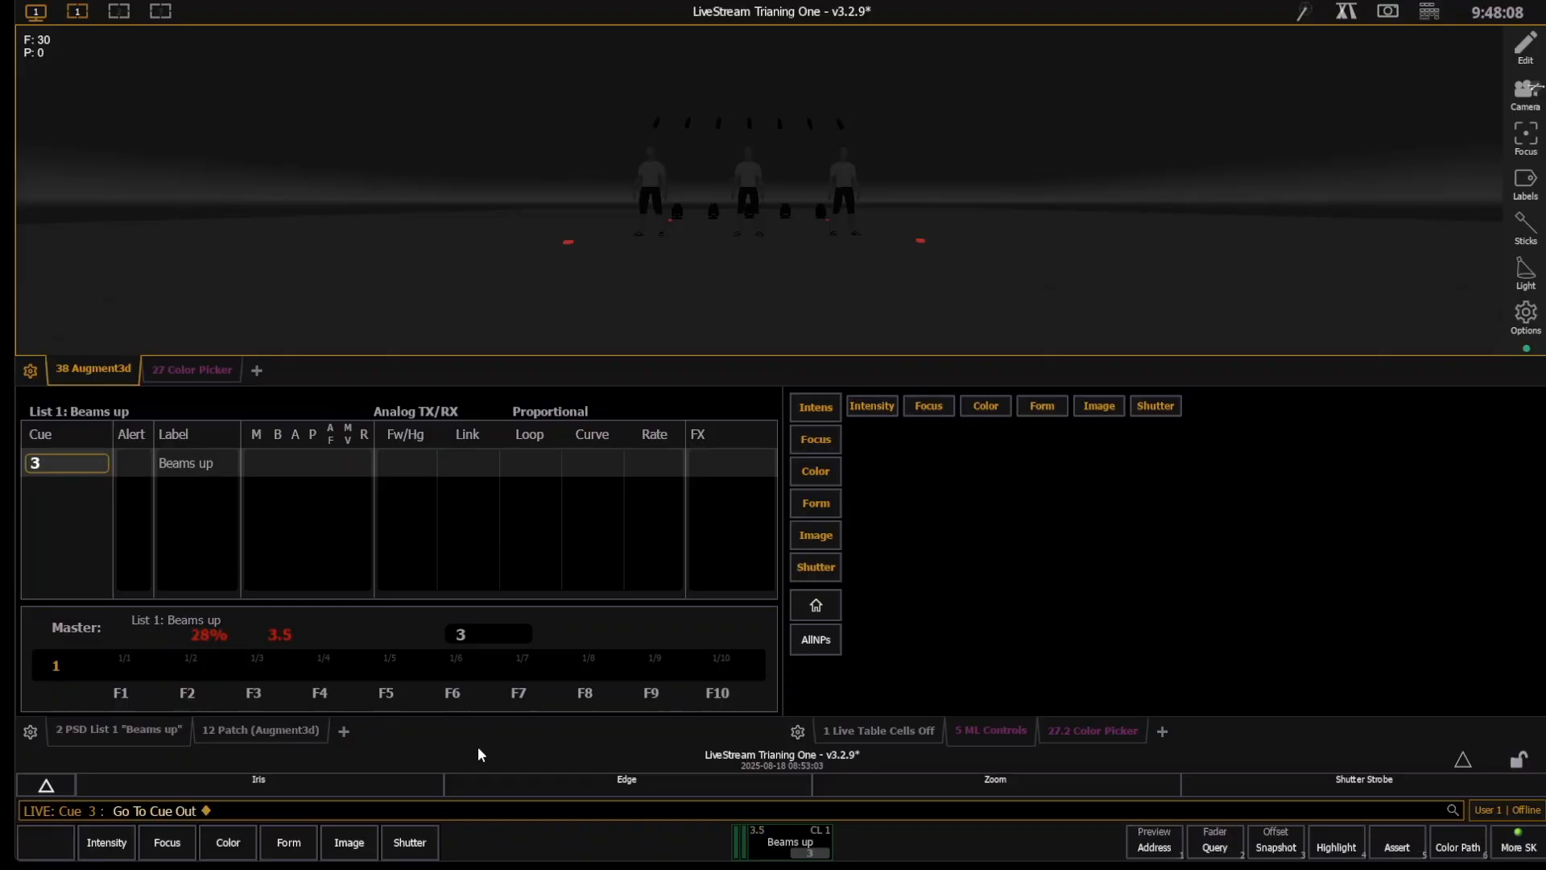
- Show the group 20 moving lights in the live table and record cue 1
{"action": "left_click", "coordinate": [857, 731]}
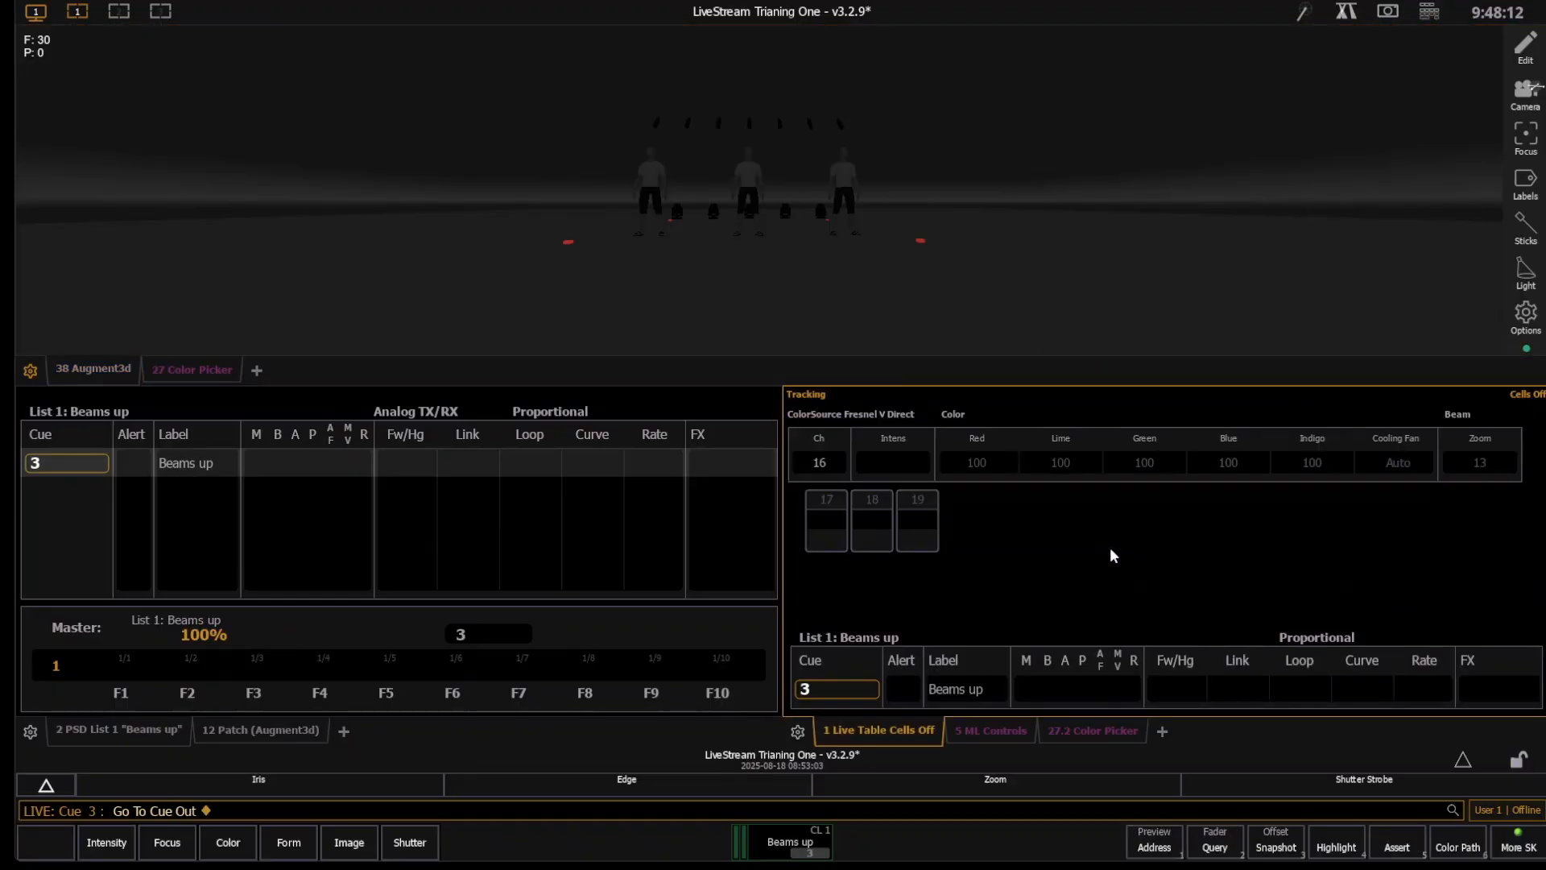
{"action": "scroll", "coordinate": [1111, 550], "scroll_direction": "down", "scroll_amount": 2}
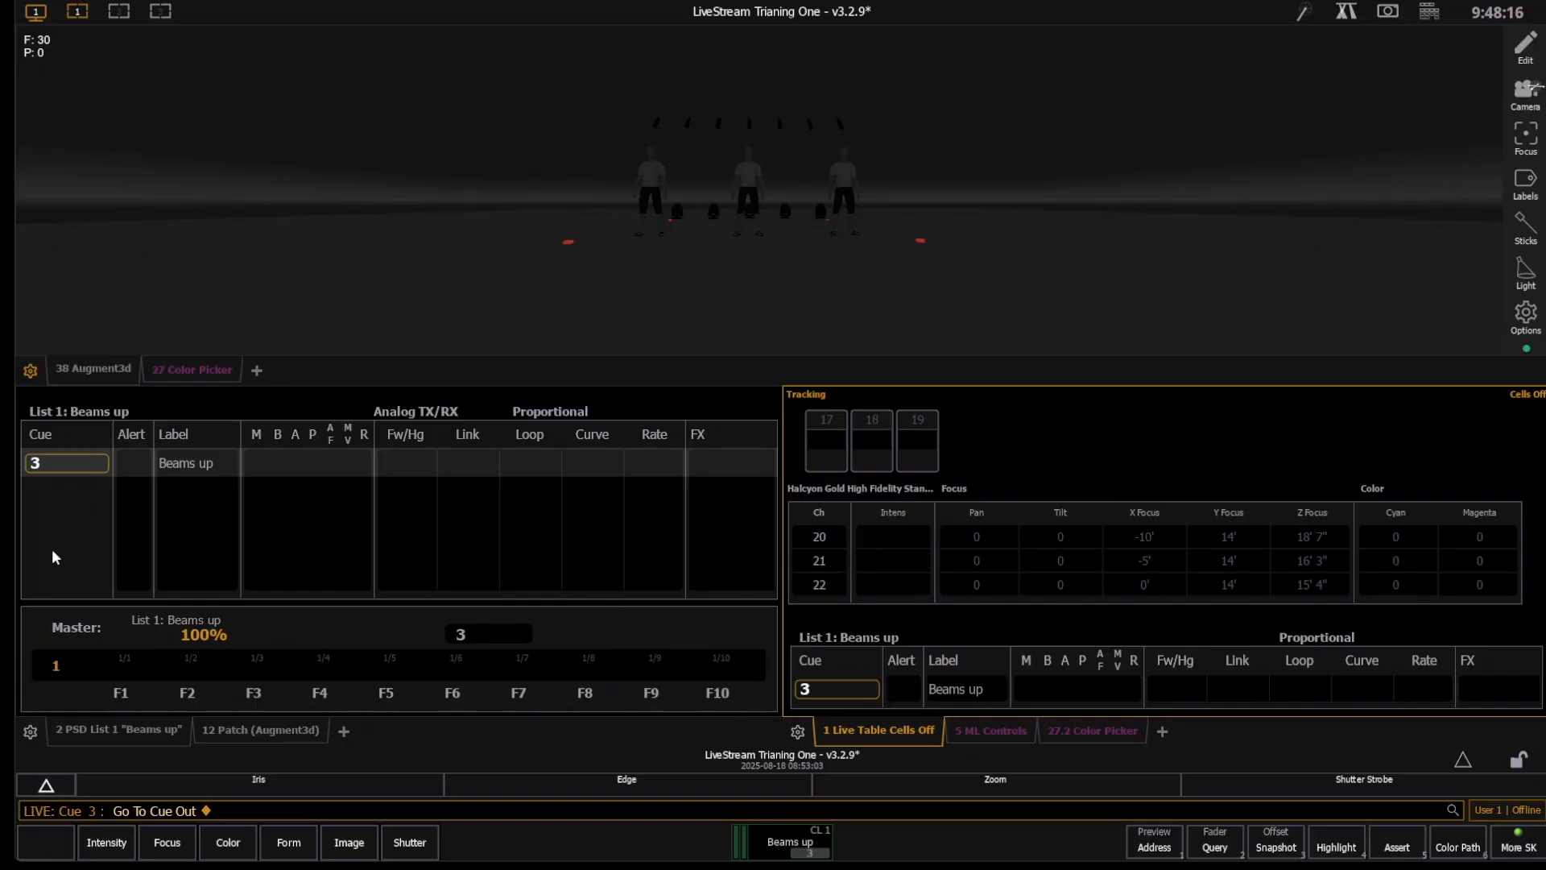
{"action": "key", "text": "r"}
{"action": "key", "text": "1"}
{"action": "key", "text": "Return"}
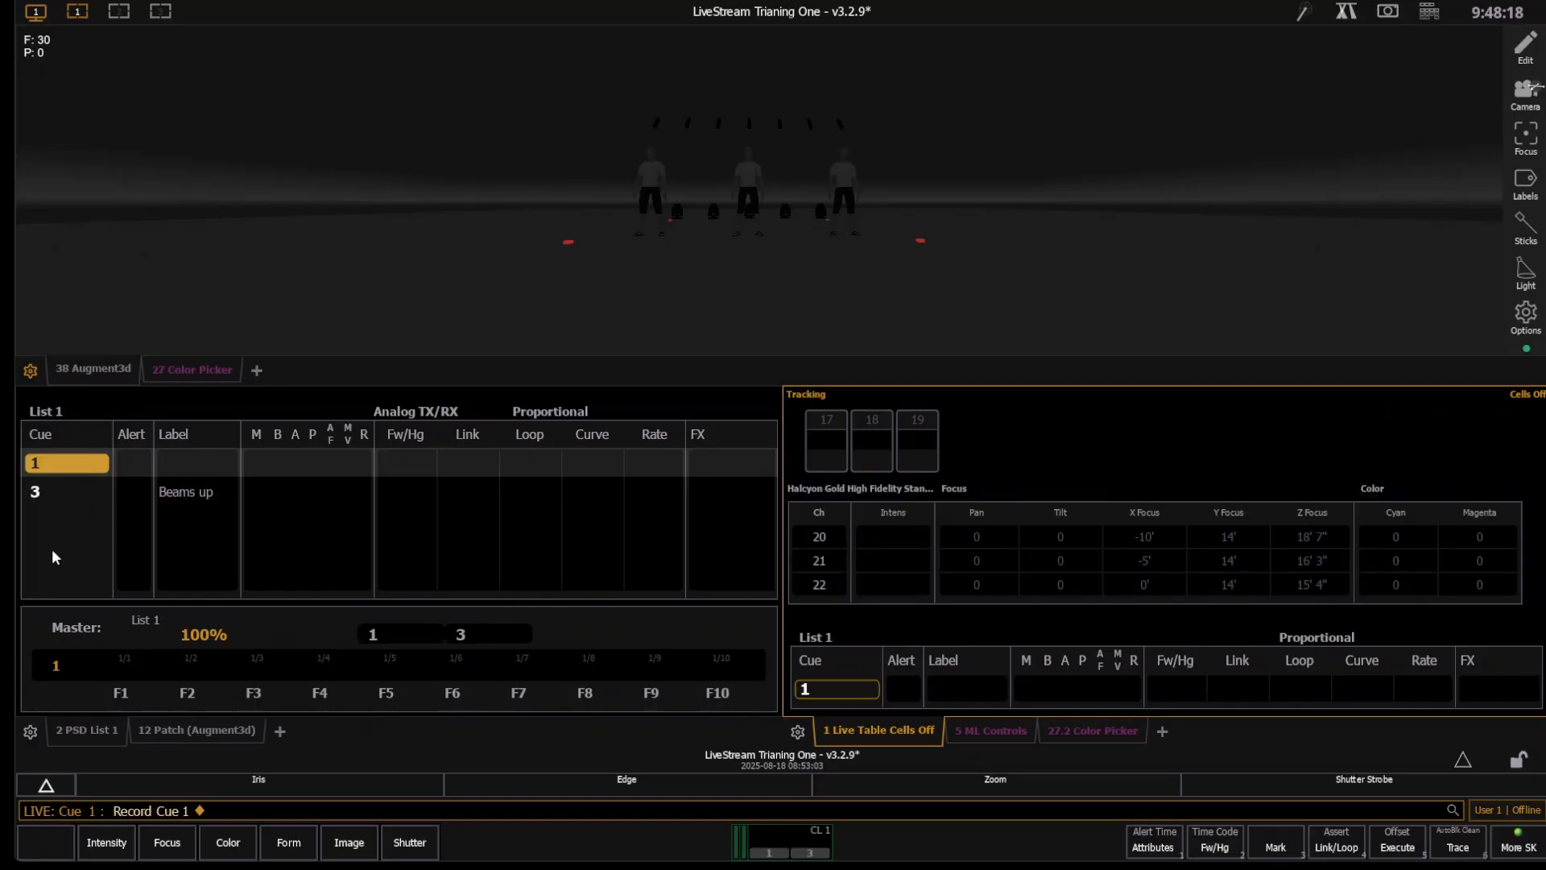
- Play cue 3, step back to cue 1 and play cue 3 again
{"action": "key", "text": "ctrl+space"}
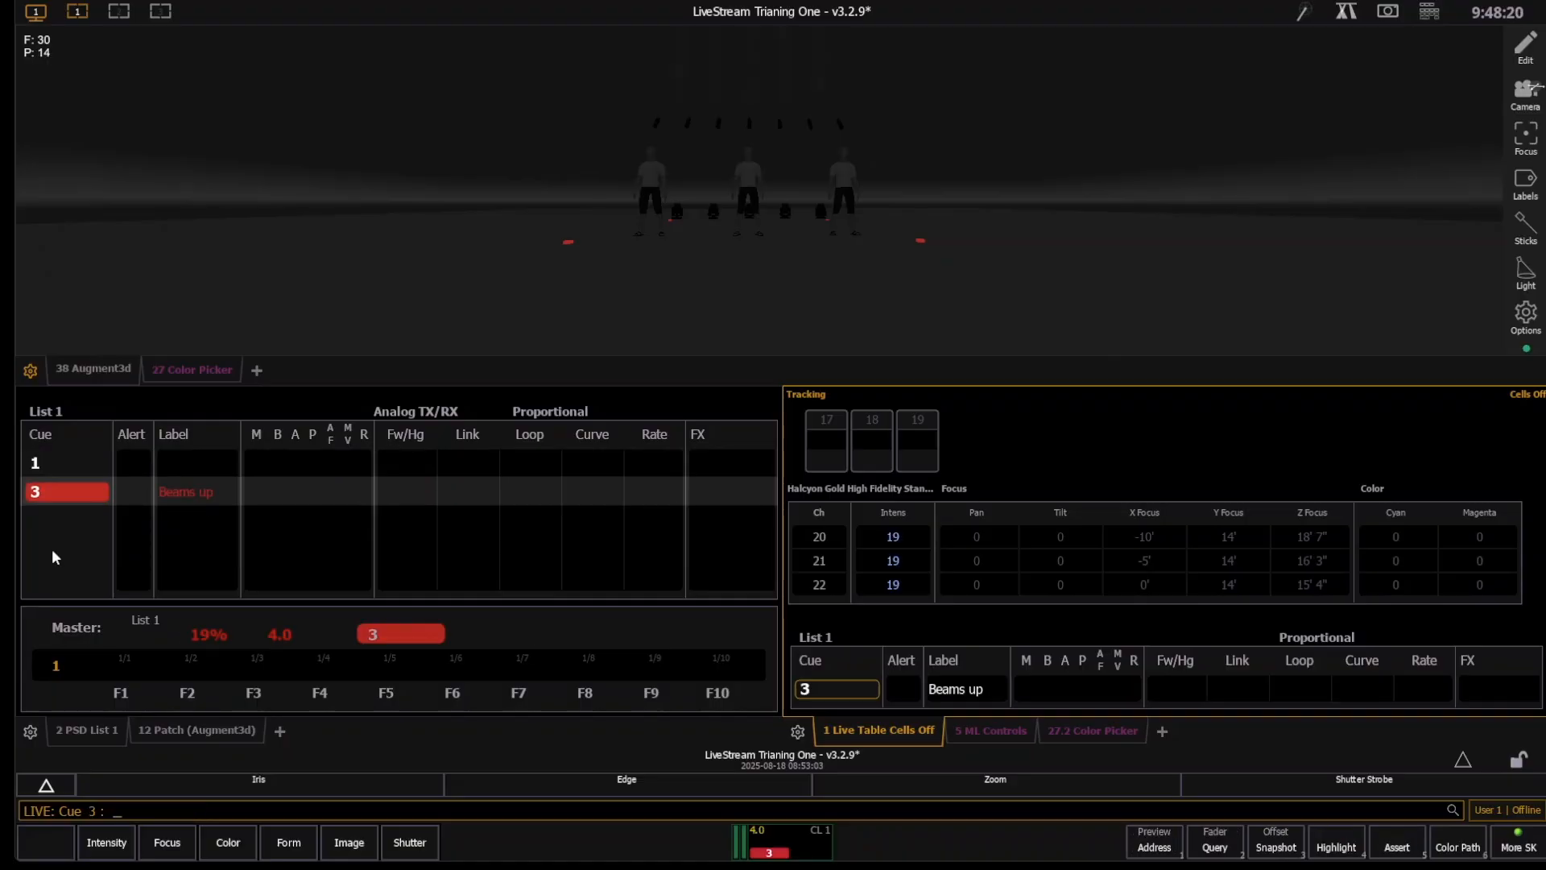
{"action": "key", "text": "ctrl+alt+space"}
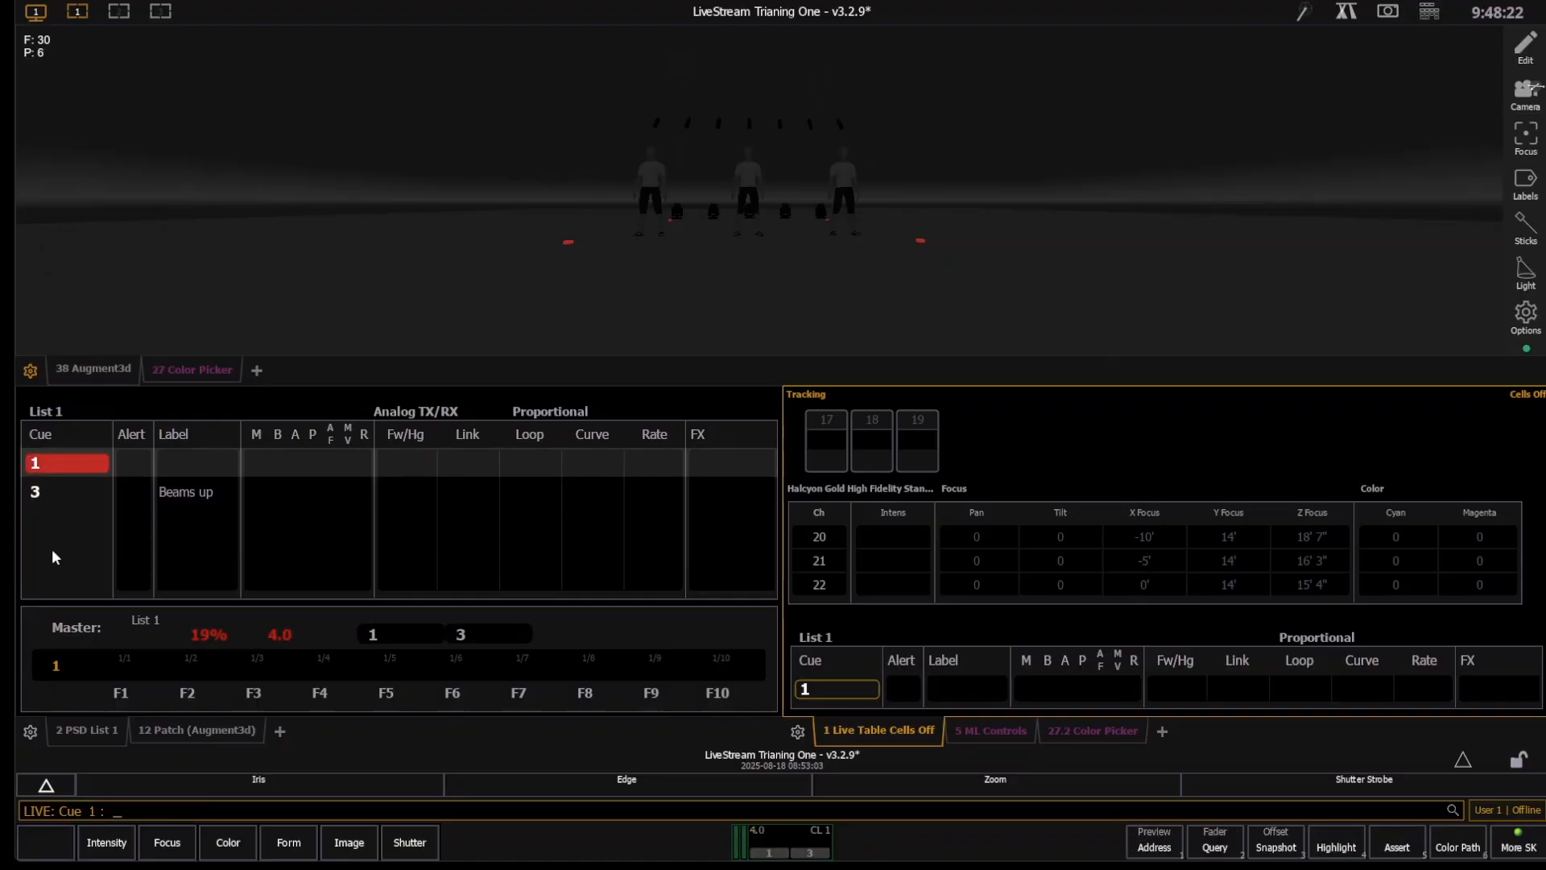
{"action": "key", "text": "ctrl+space"}
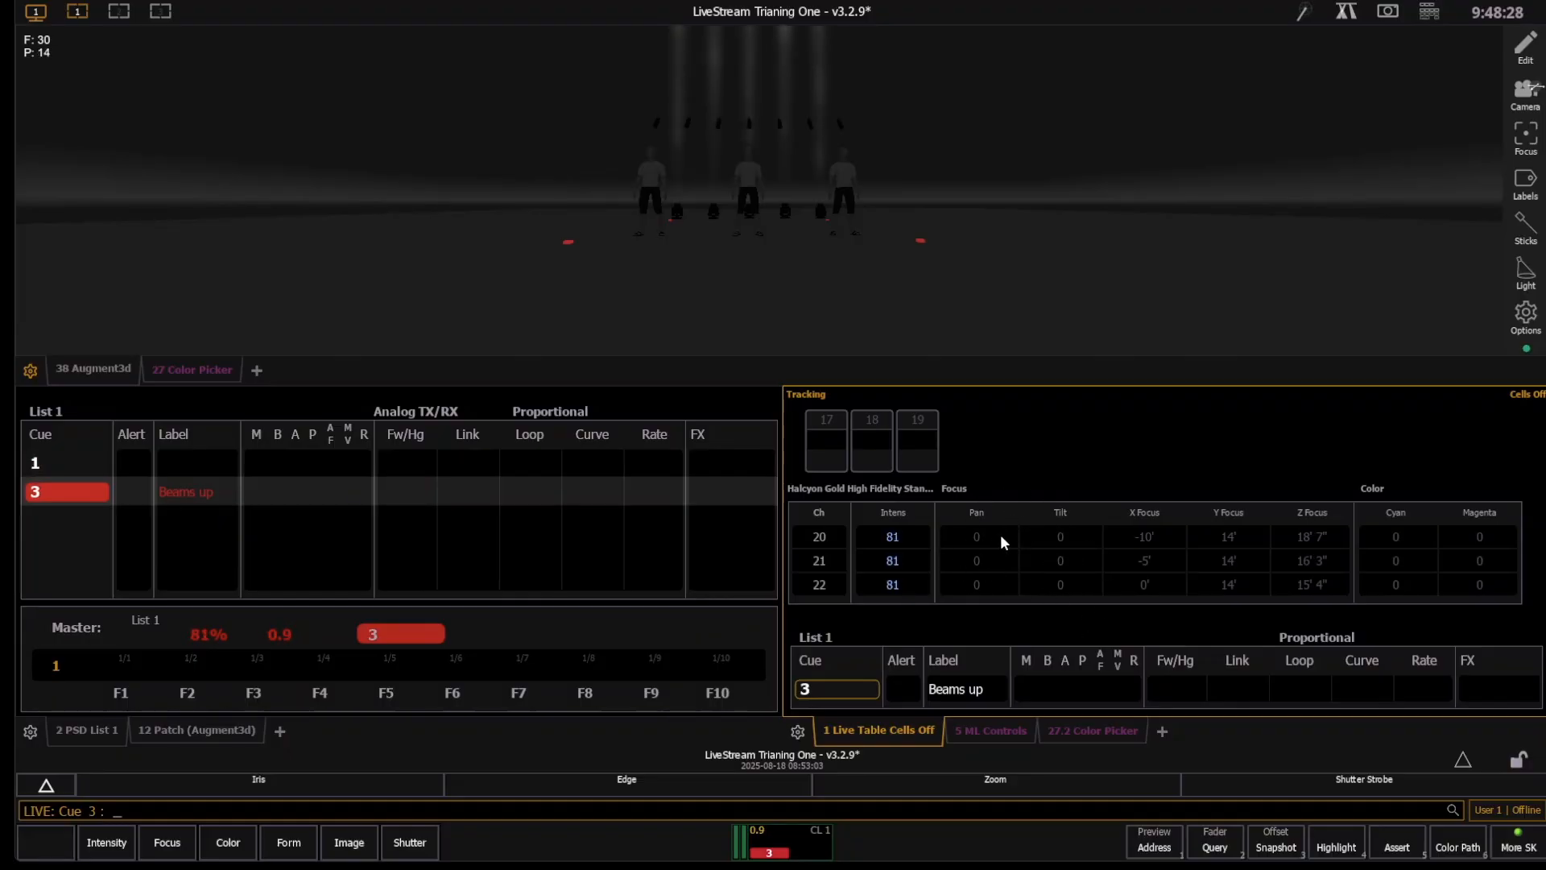
- Tilt group 20 to about -81 with the moving light controls and update cue 3
{"action": "type", "text": "g20"}
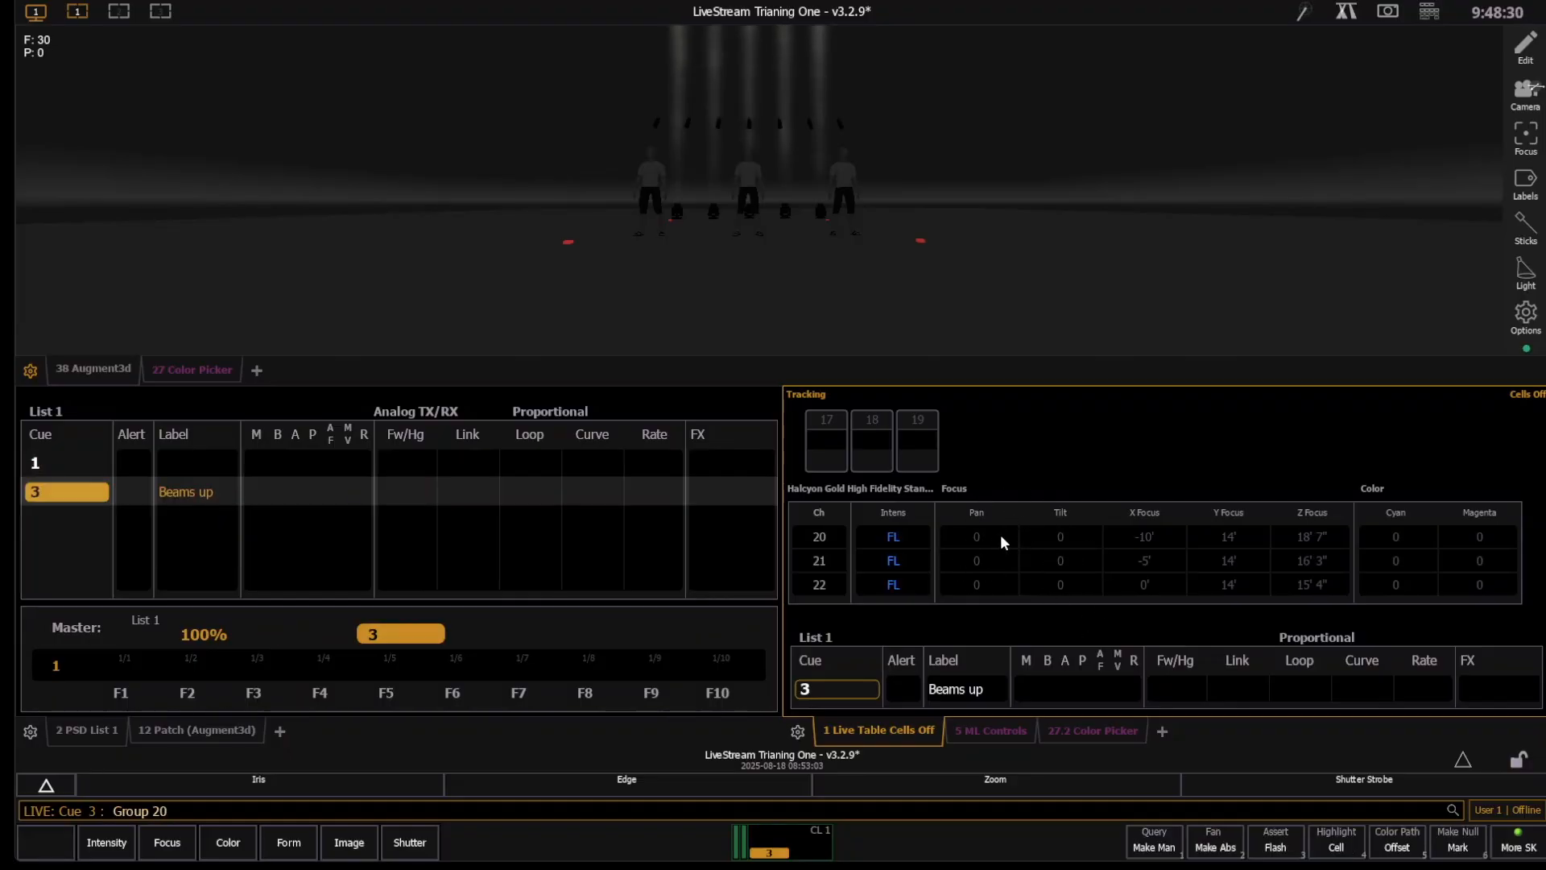
{"action": "key", "text": "Return"}
{"action": "left_click", "coordinate": [996, 725]}
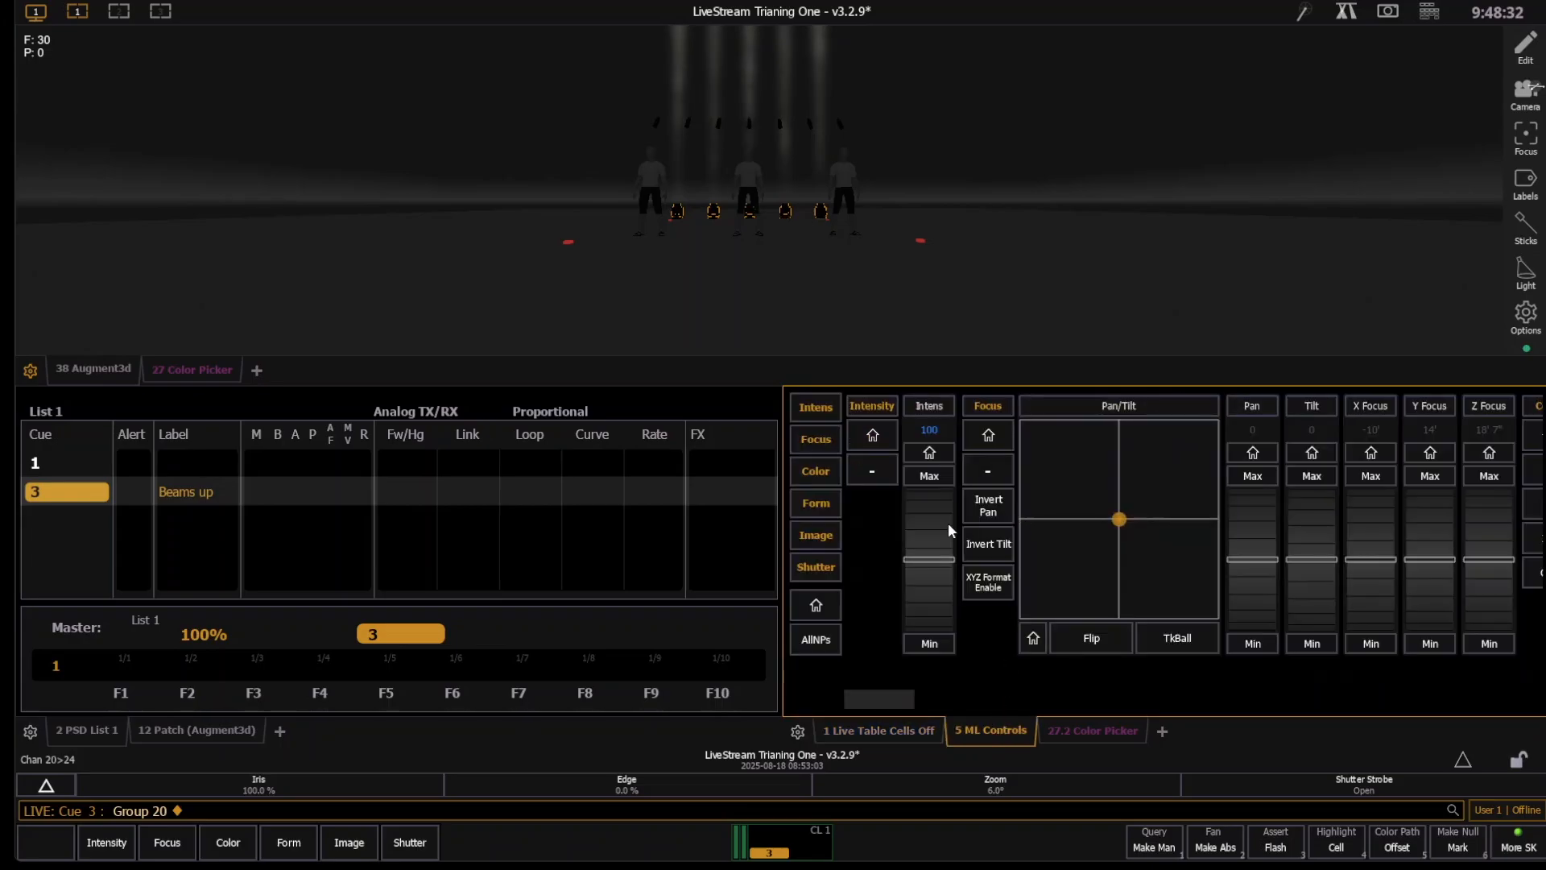
{"action": "scroll", "coordinate": [1314, 612], "scroll_direction": "down", "scroll_amount": 15}
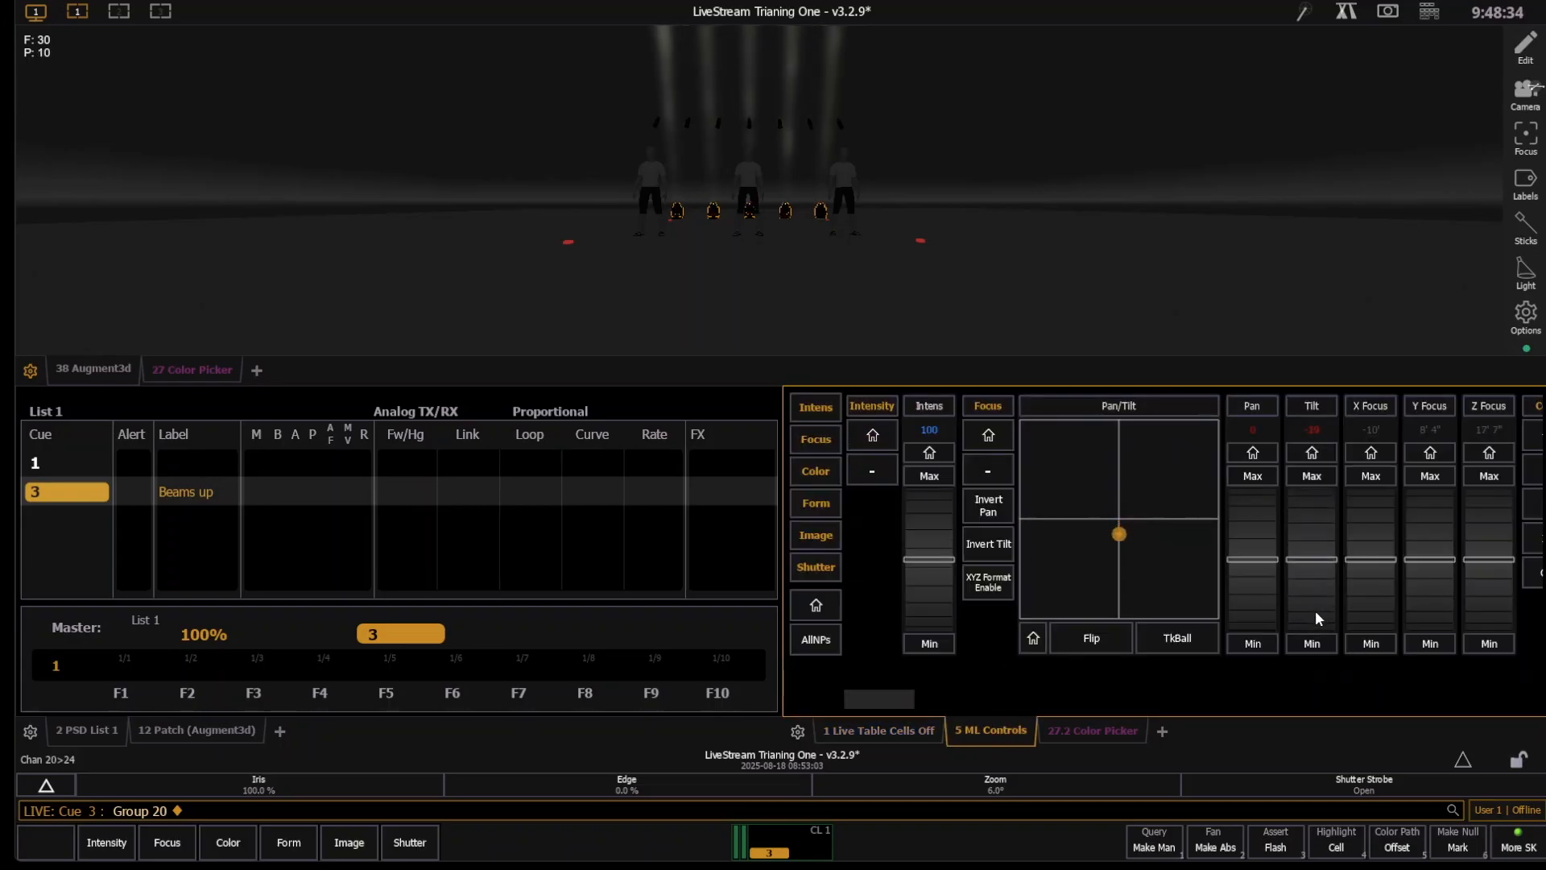
{"action": "scroll", "coordinate": [1314, 612], "scroll_direction": "down", "scroll_amount": 2}
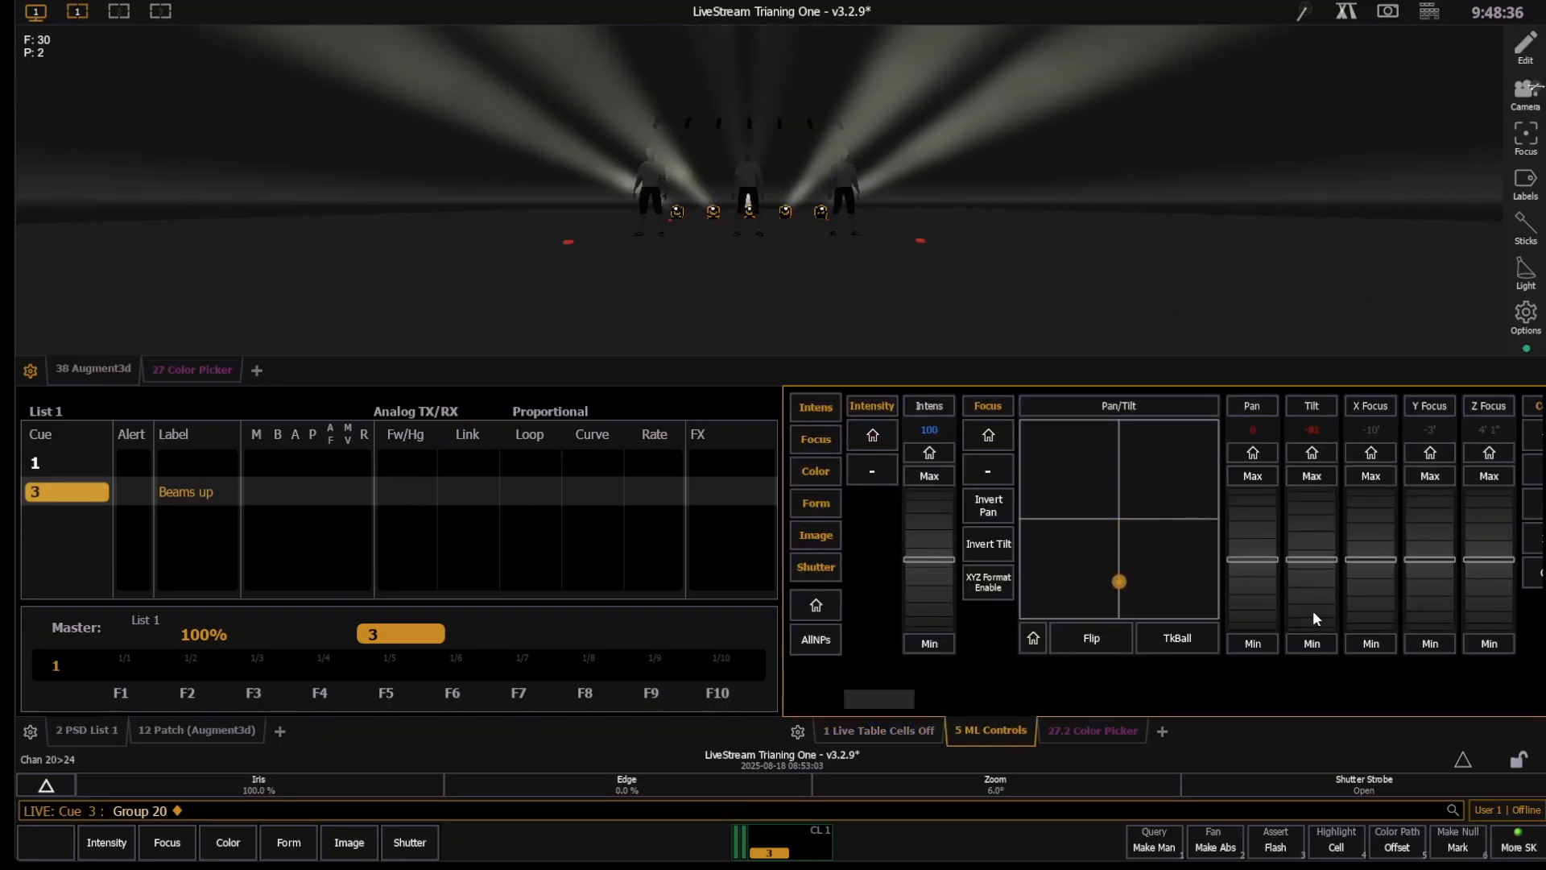
{"action": "key", "text": "u"}
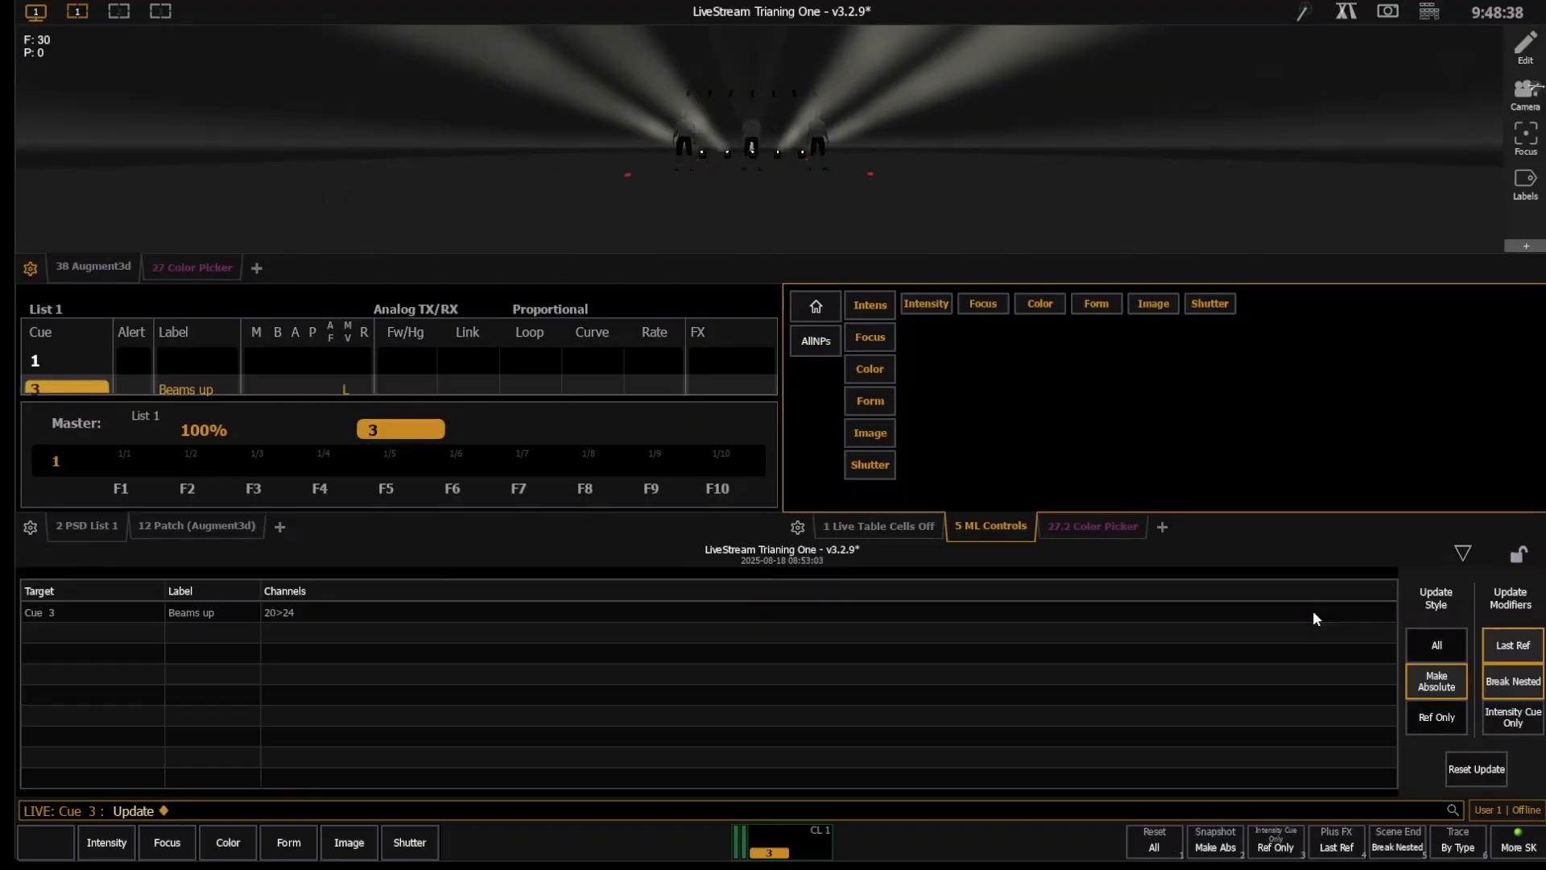
{"action": "key", "text": "Return"}
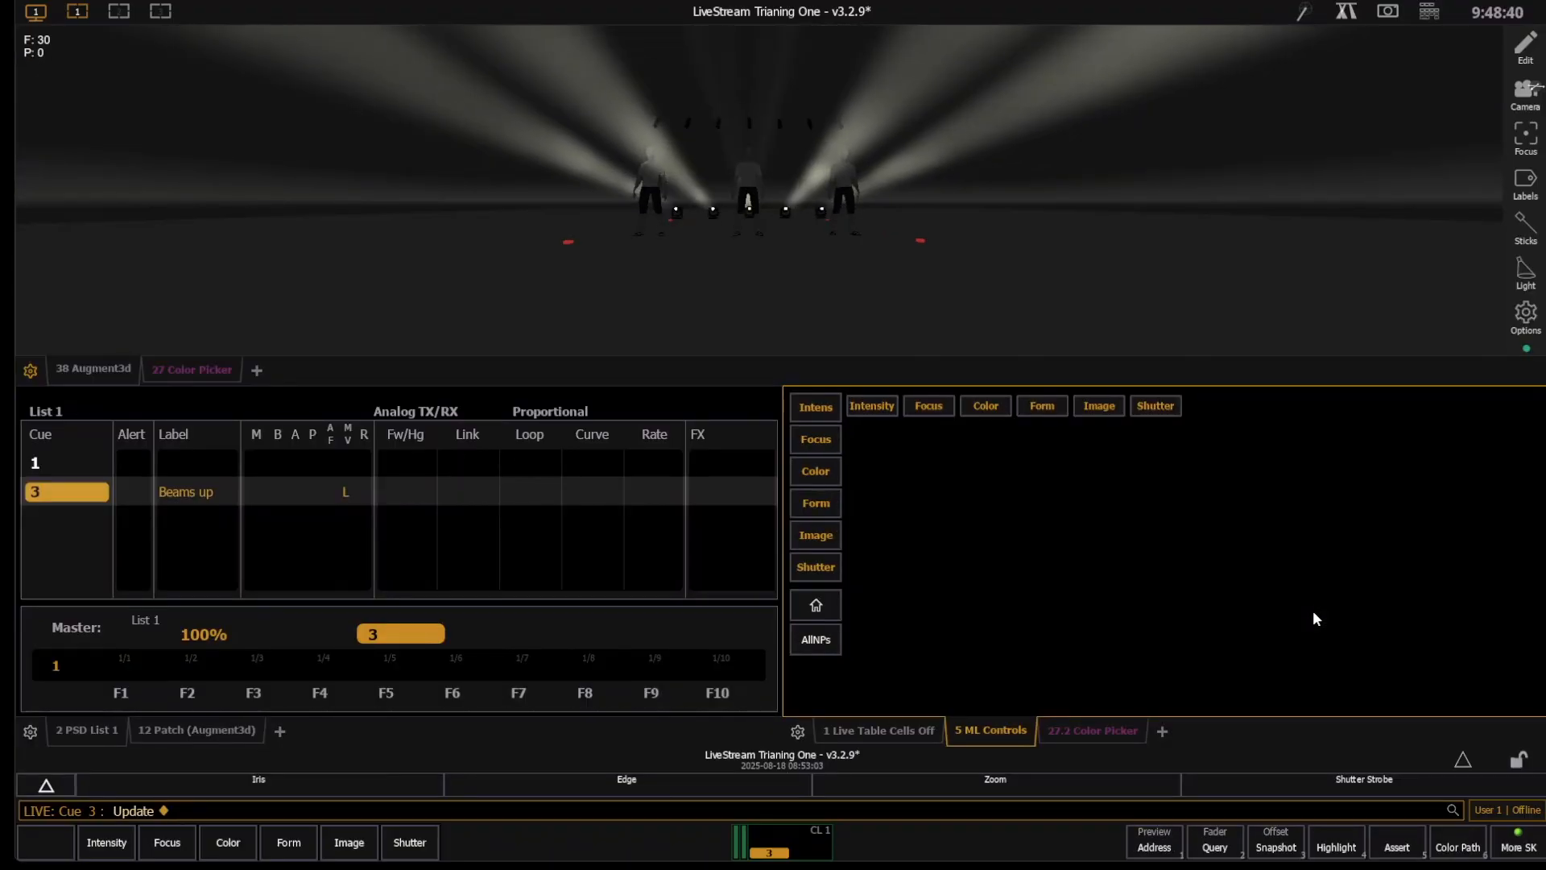
- Go to cue out and play back cues 1 and 3, checking the lights' focus values in the live table
{"action": "key", "text": "ctrl+shift+g"}
{"action": "key", "text": "o"}
{"action": "key", "text": "Return"}
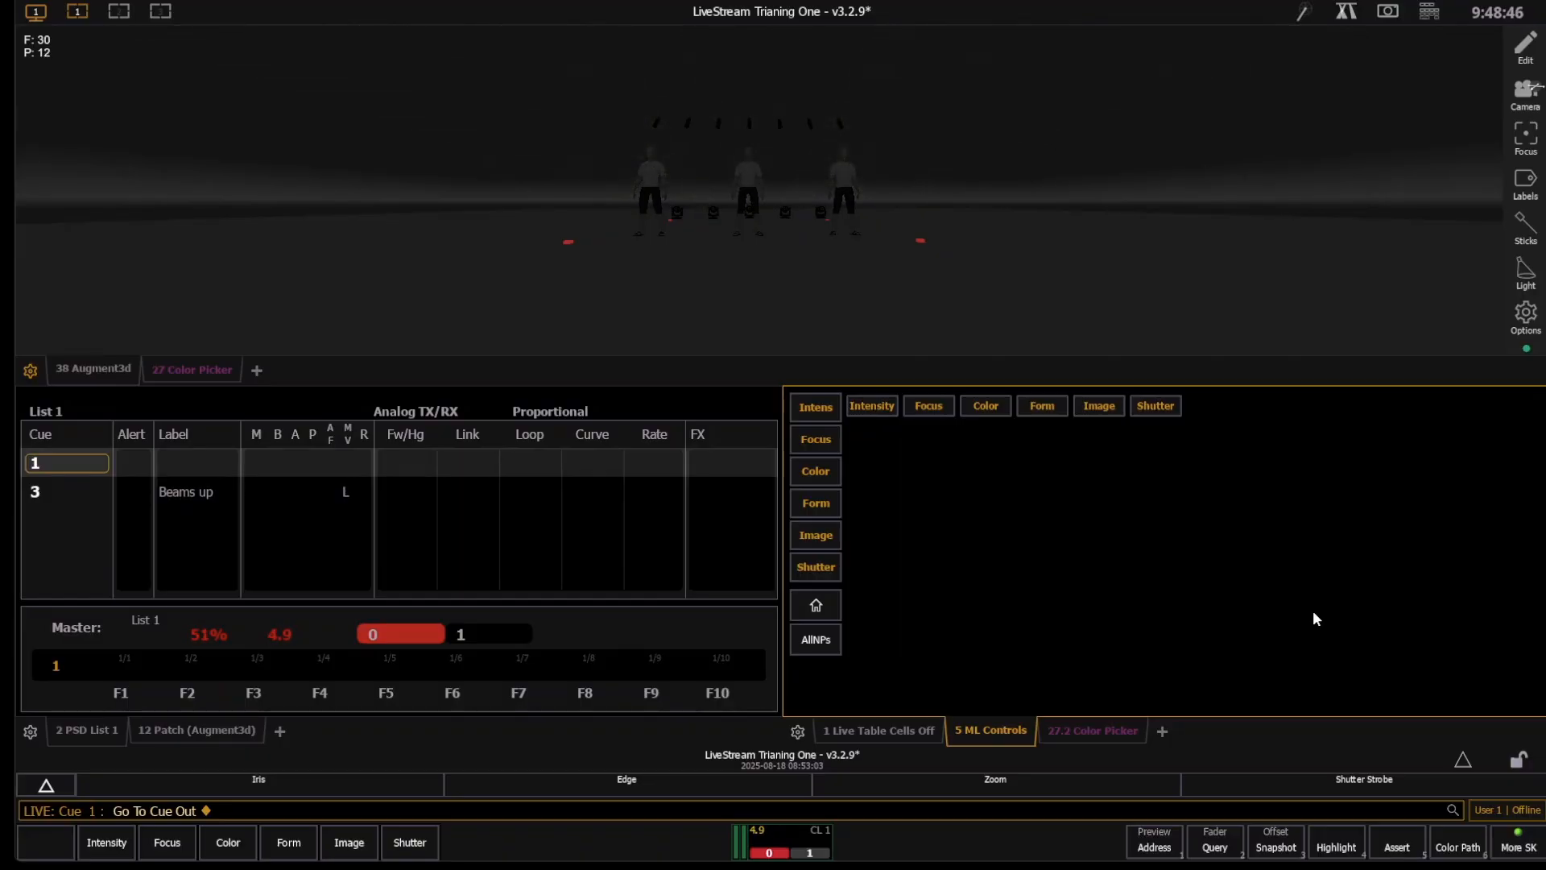
{"action": "key", "text": "space"}
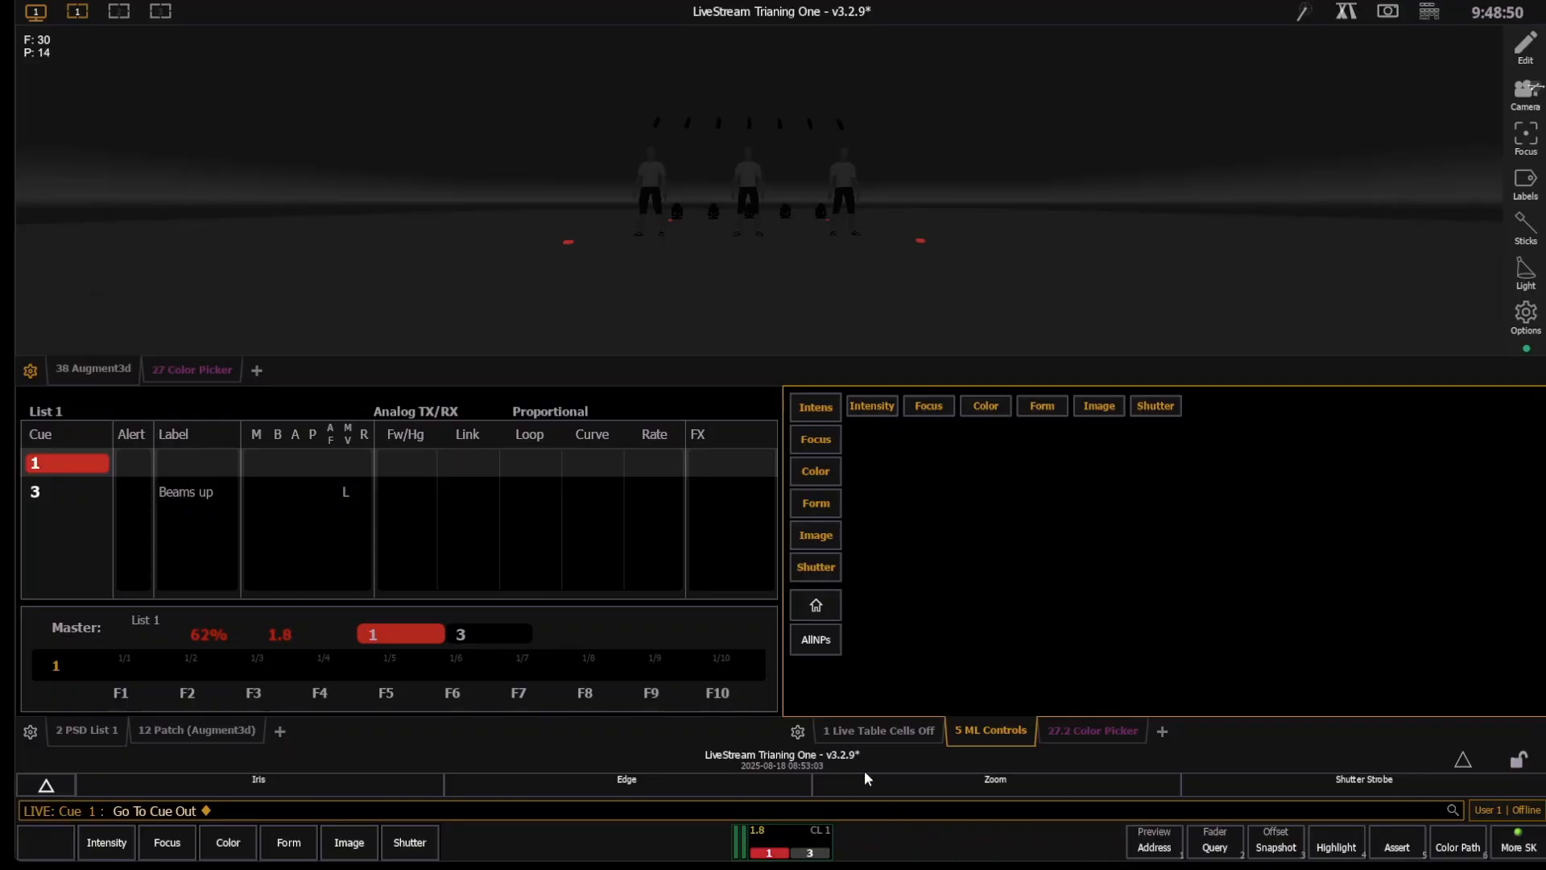
{"action": "left_click", "coordinate": [886, 730]}
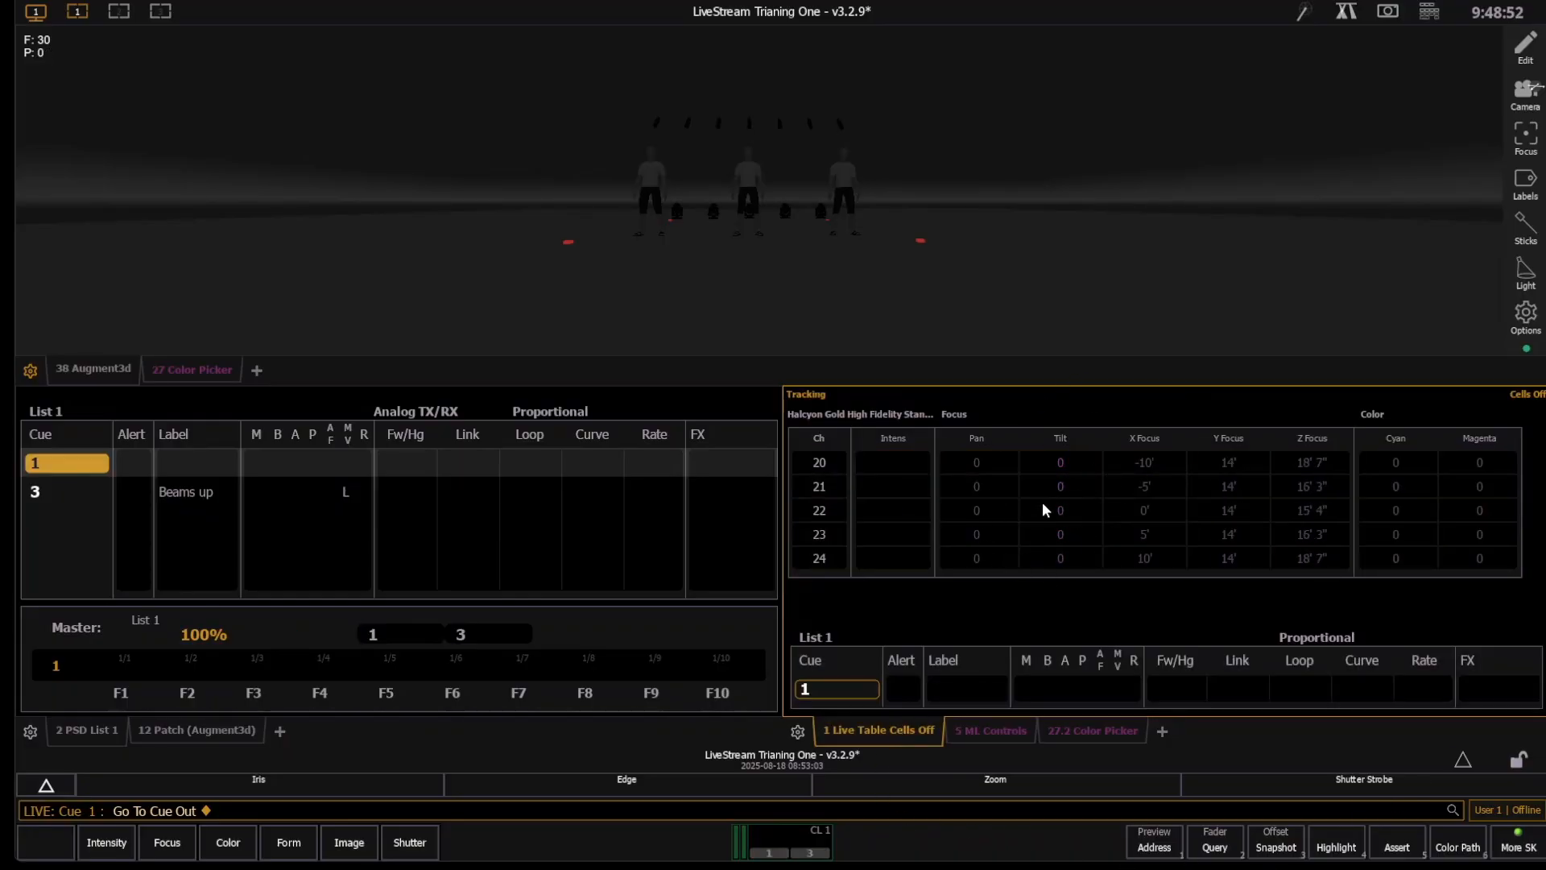
{"action": "key", "text": "space"}
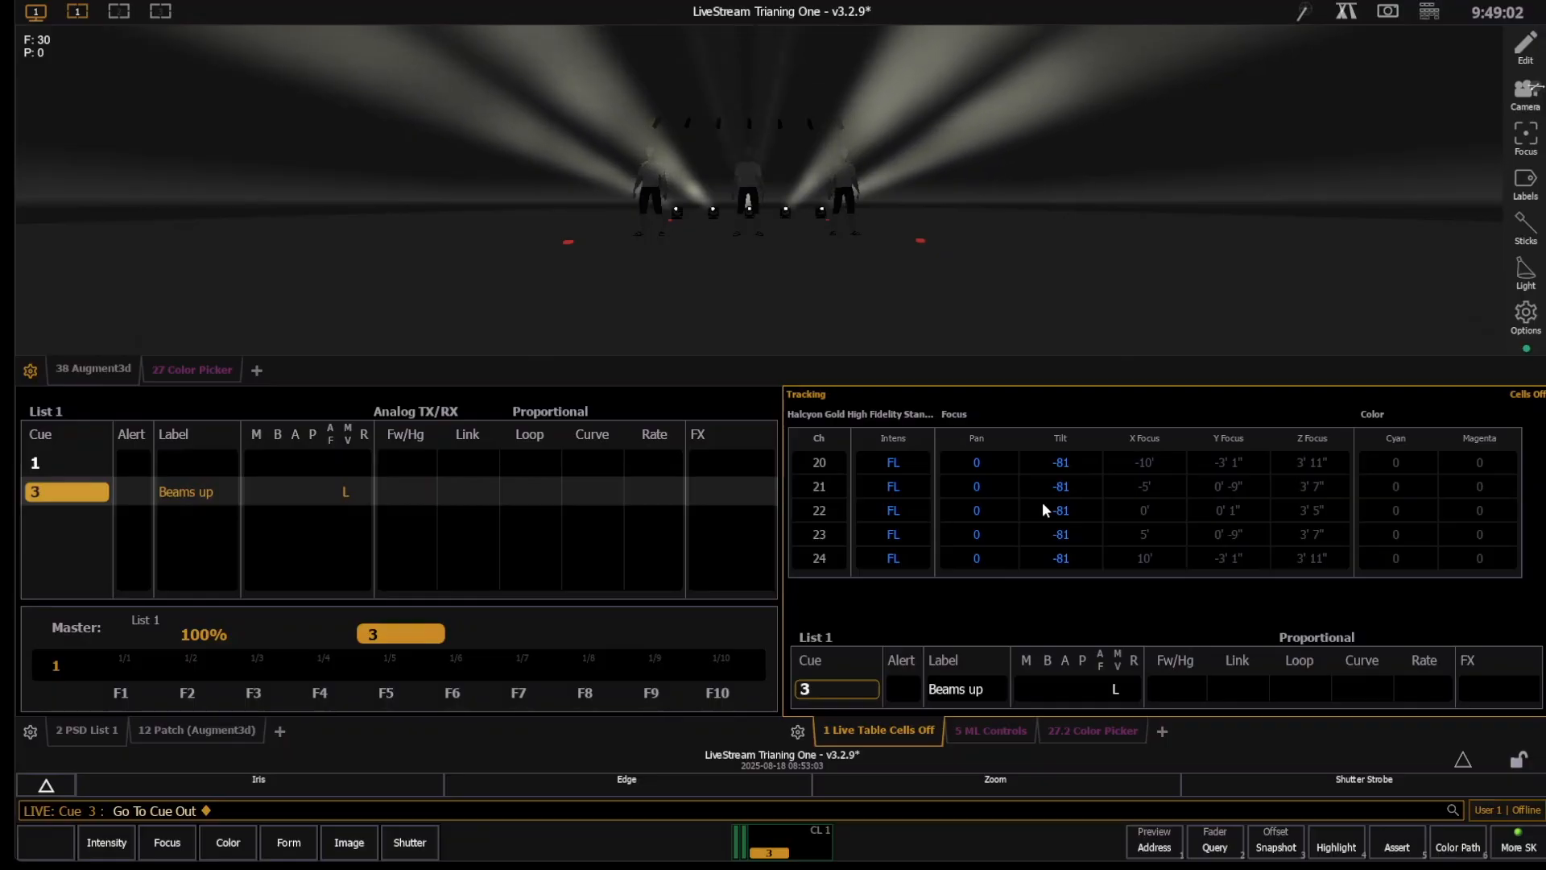
- Mark group 20 and update cue 3 with the mark
{"action": "type", "text": "g20"}
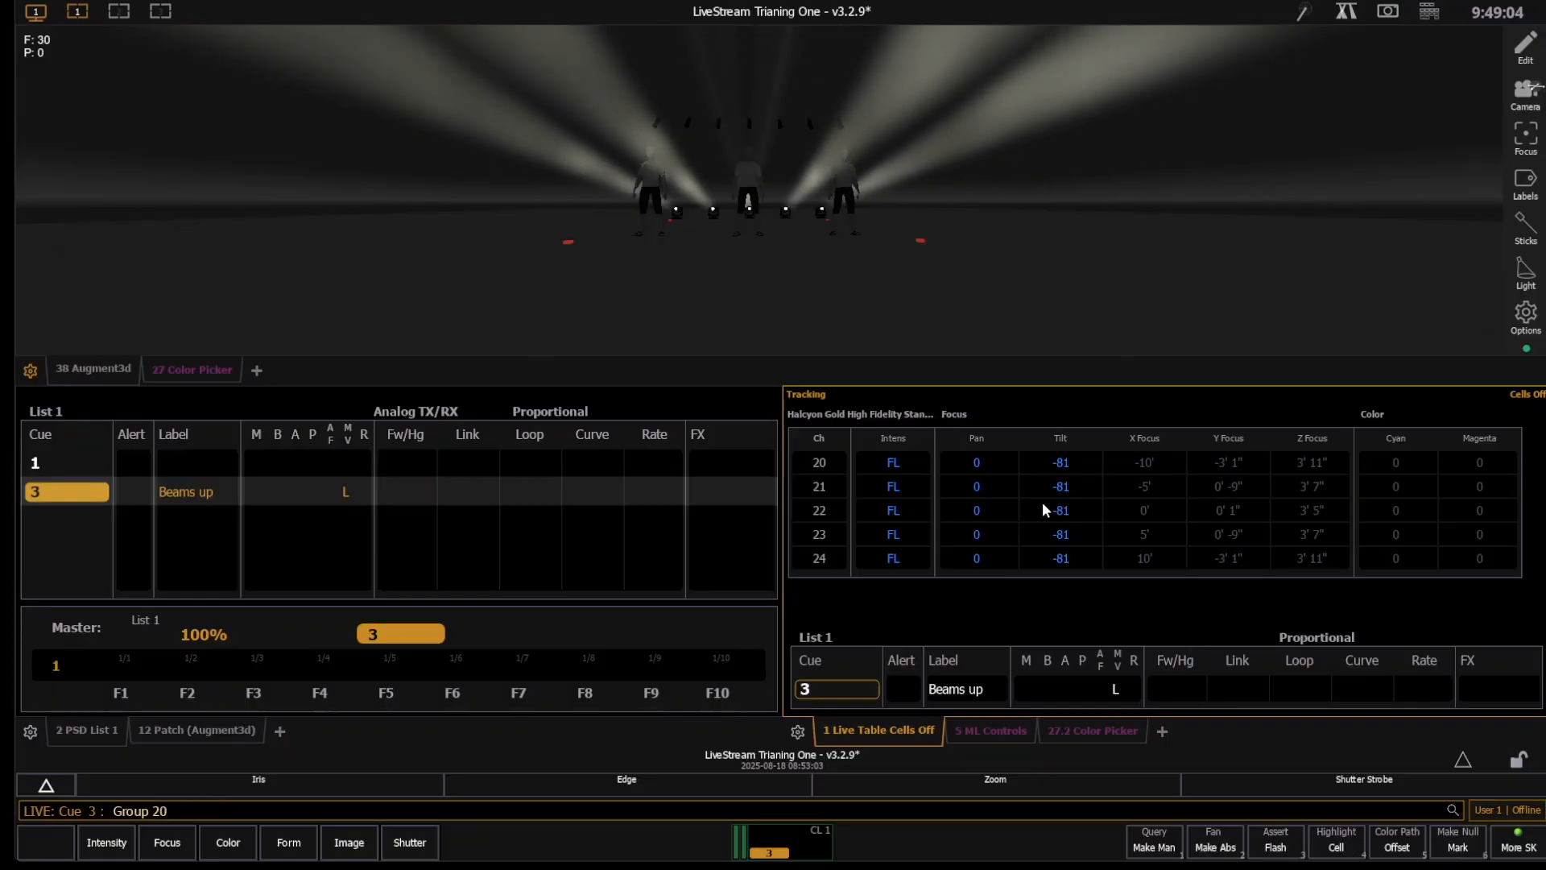
{"action": "key", "text": "Return"}
{"action": "key", "text": "u"}
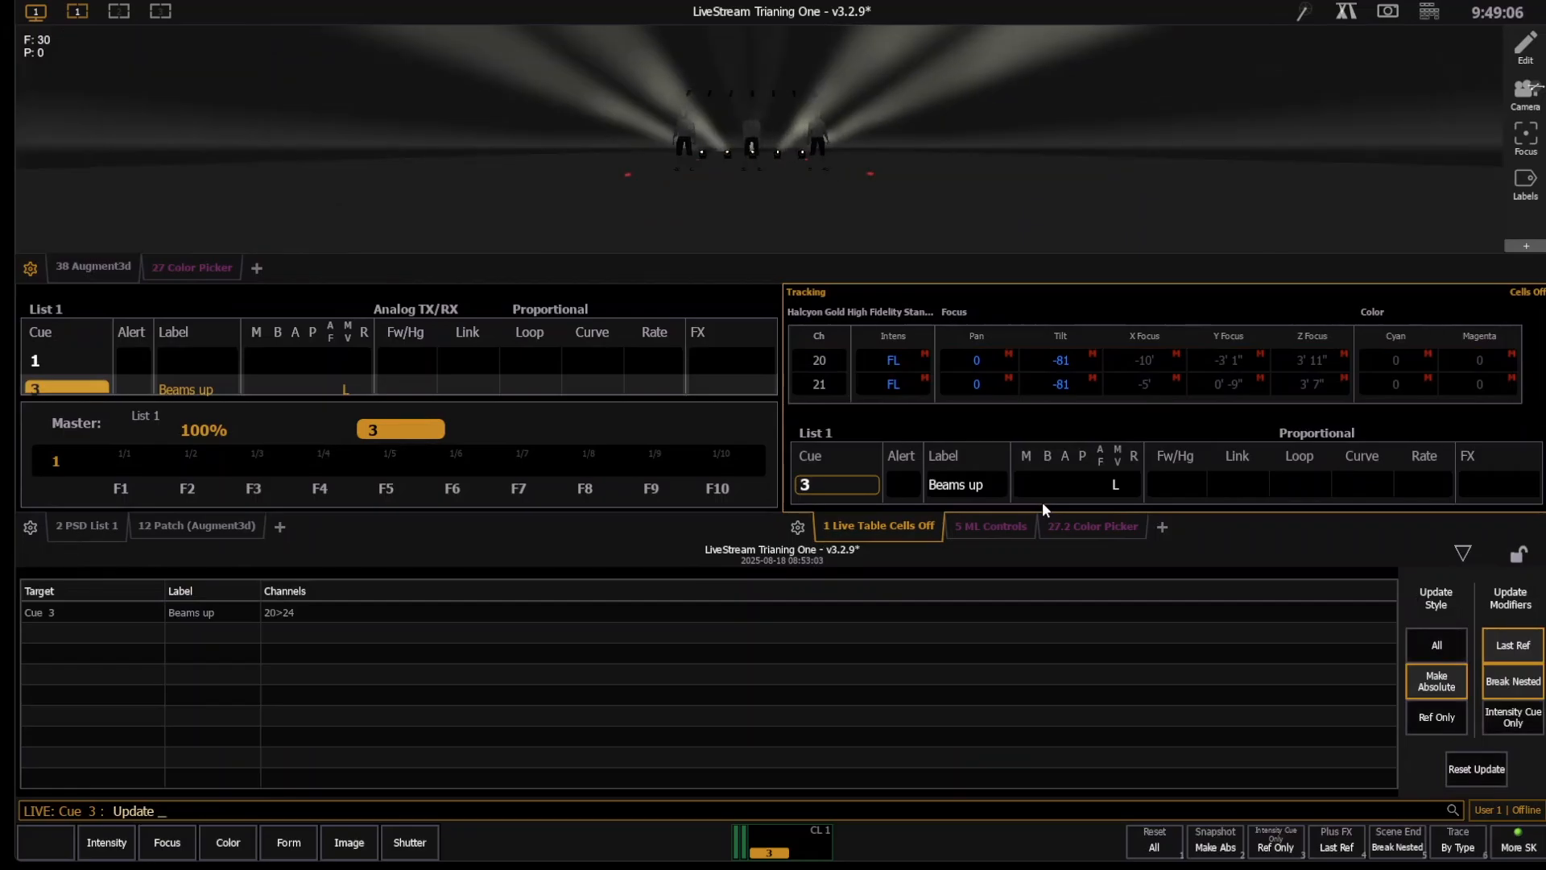
{"action": "key", "text": "Return"}
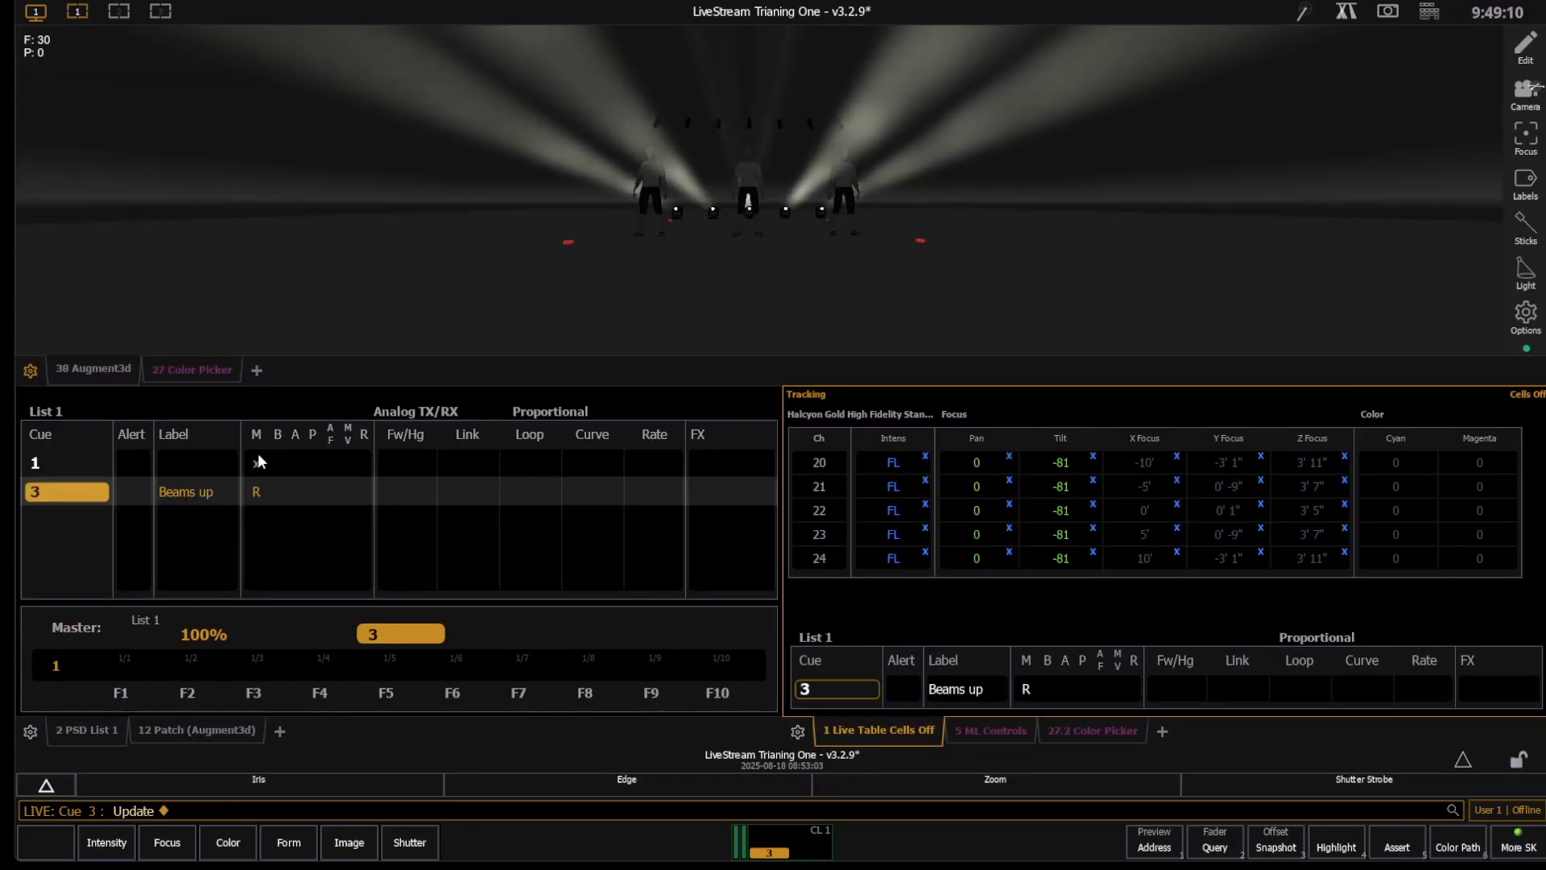
- Step back to cue out and play cue 1 twice to check the marked values of channels 20 to 24
{"action": "key", "text": "F11"}
{"action": "key", "text": "F11"}
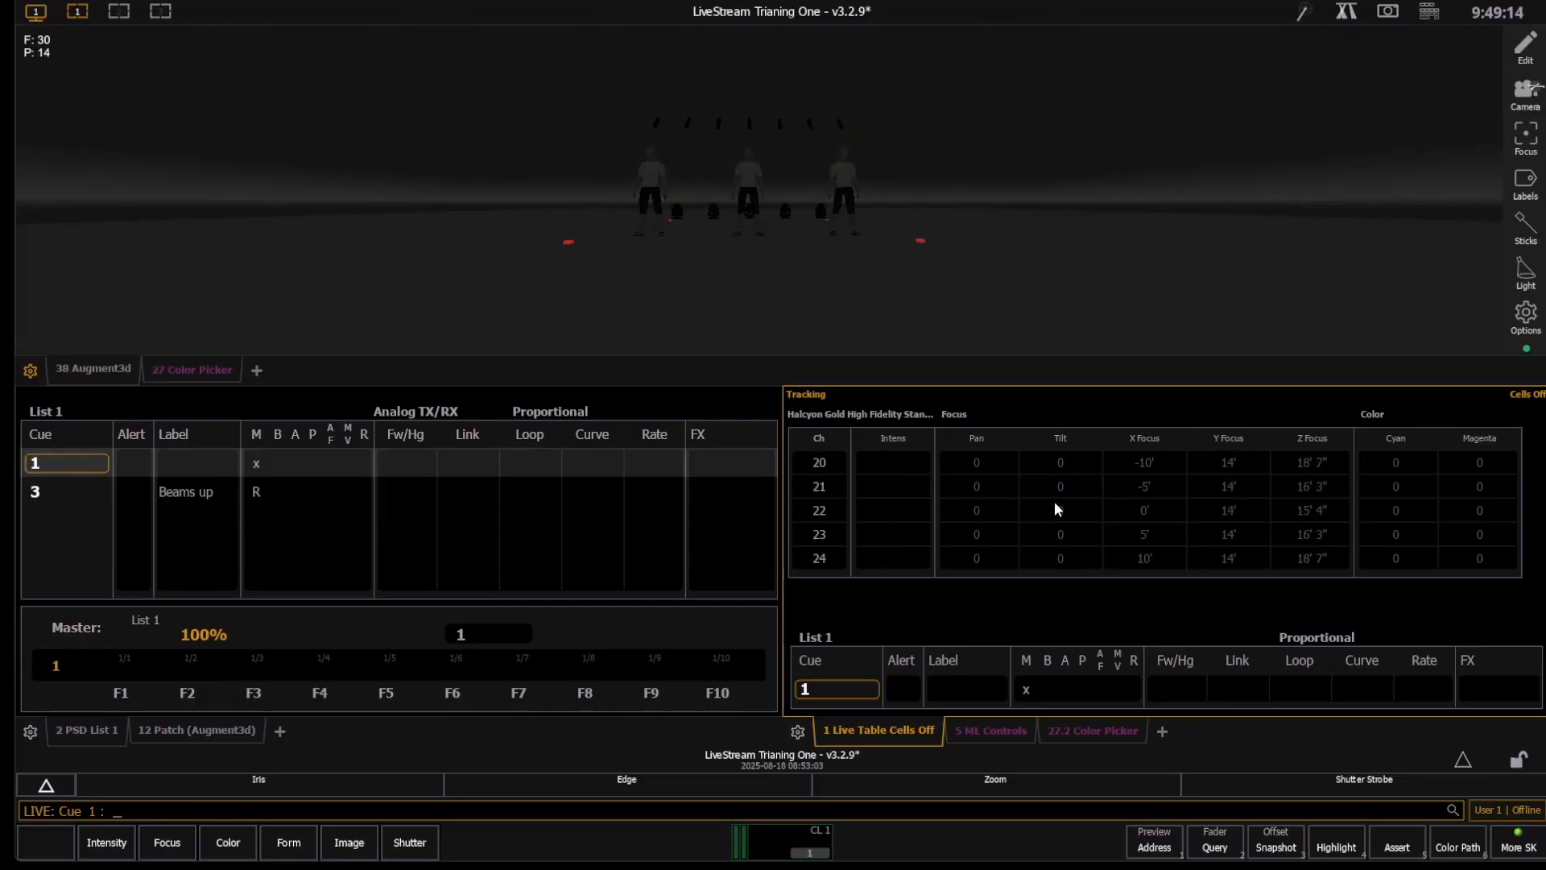
{"action": "key", "text": "ctrl+space"}
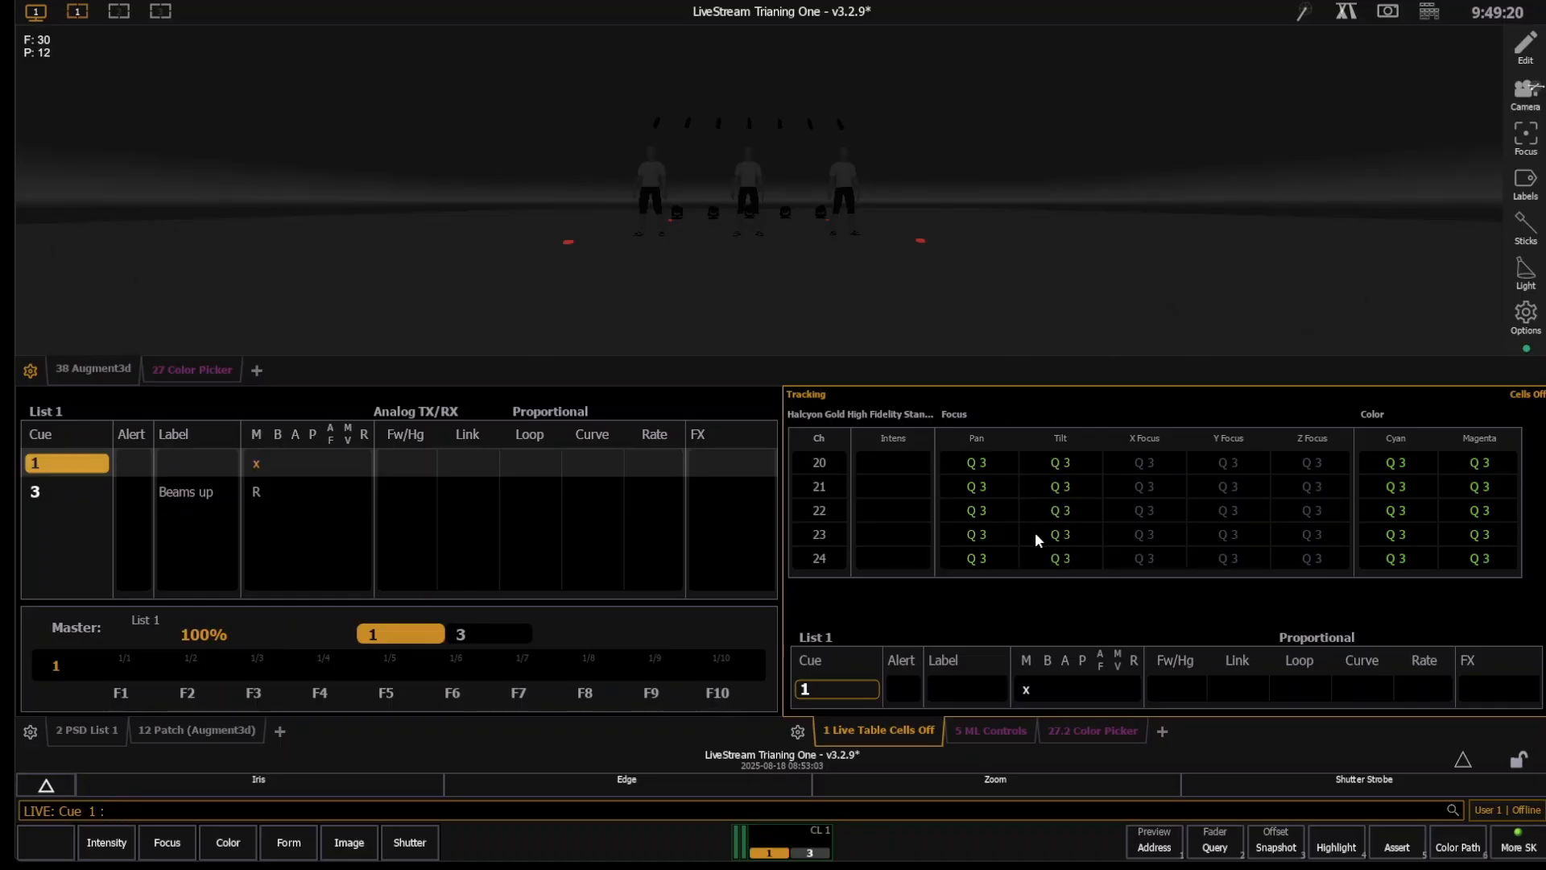
{"action": "key", "text": "ctrl+F2"}
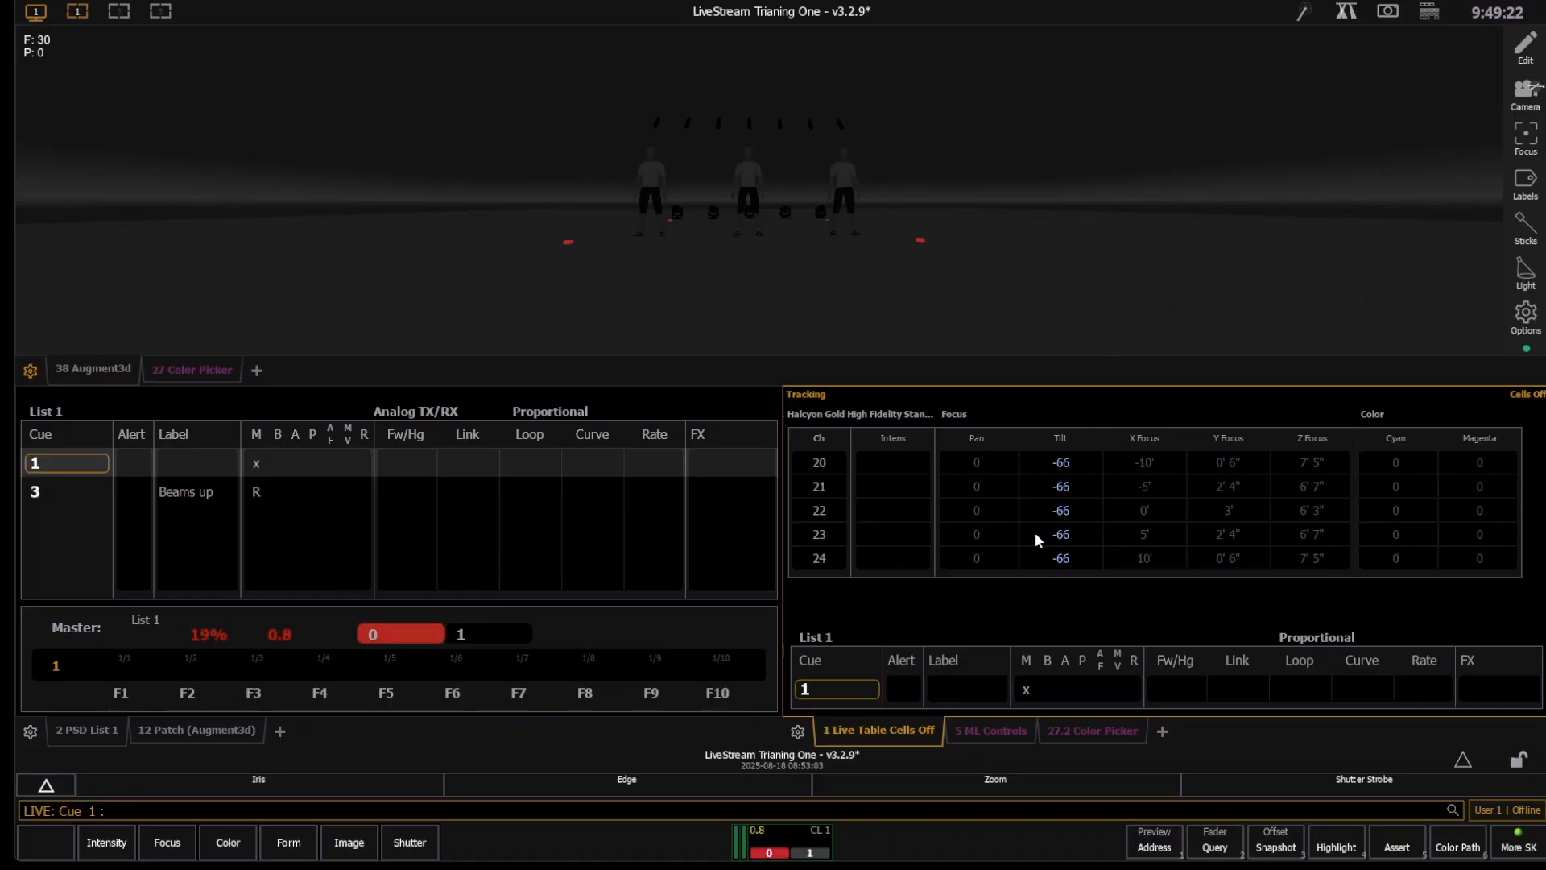
{"action": "key", "text": "ctrl+F1"}
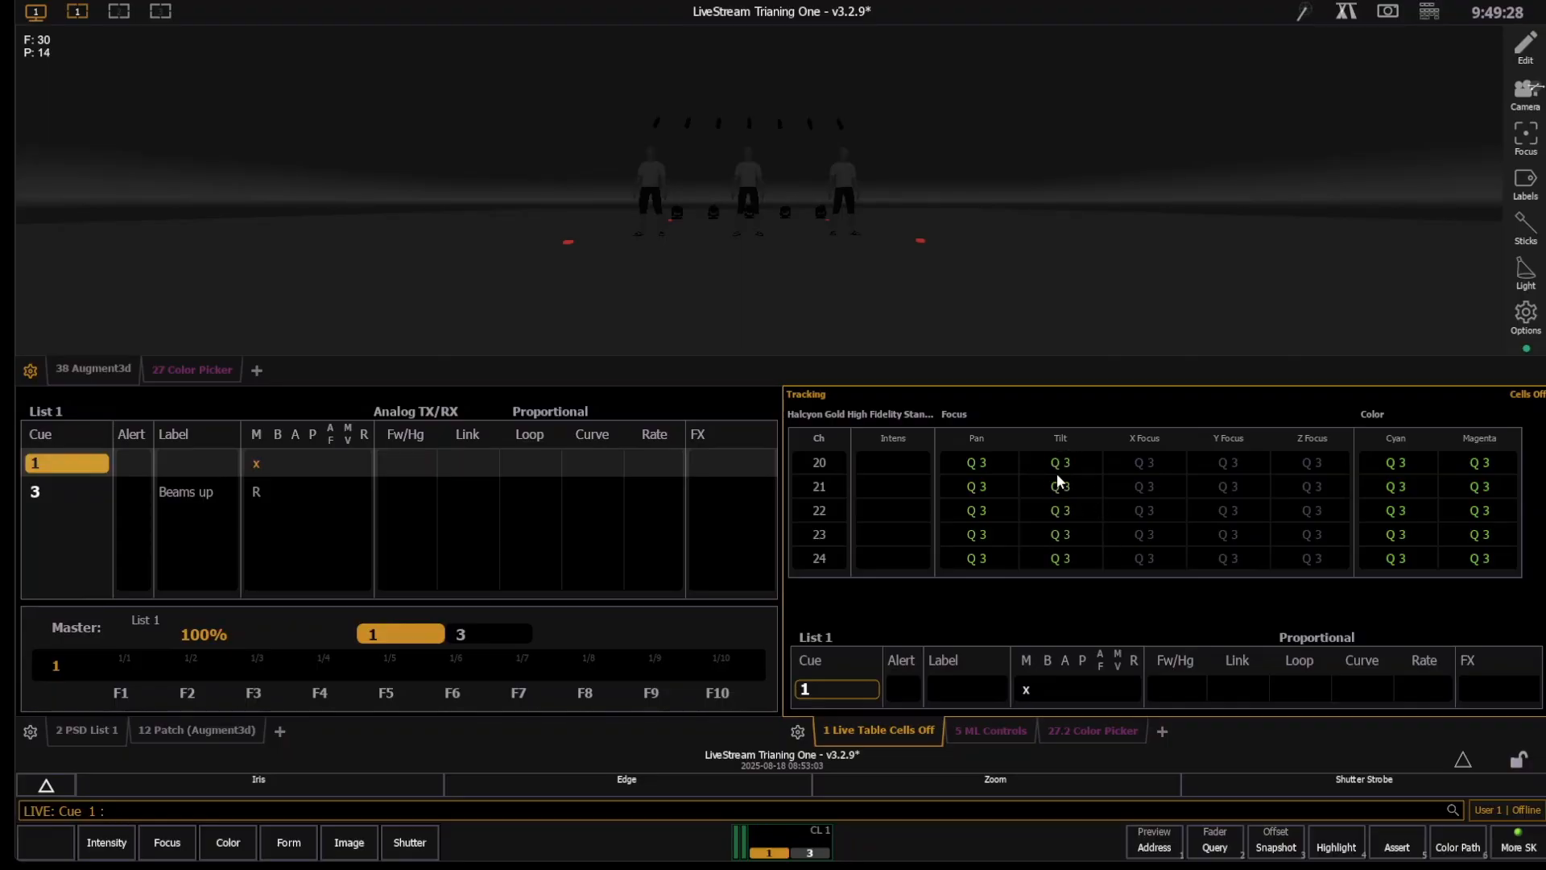
- Examine the floor moving lights up close in the 3D view while stepping back and replaying cue 1
{"action": "scroll", "coordinate": [753, 254], "scroll_direction": "up", "scroll_amount": 5}
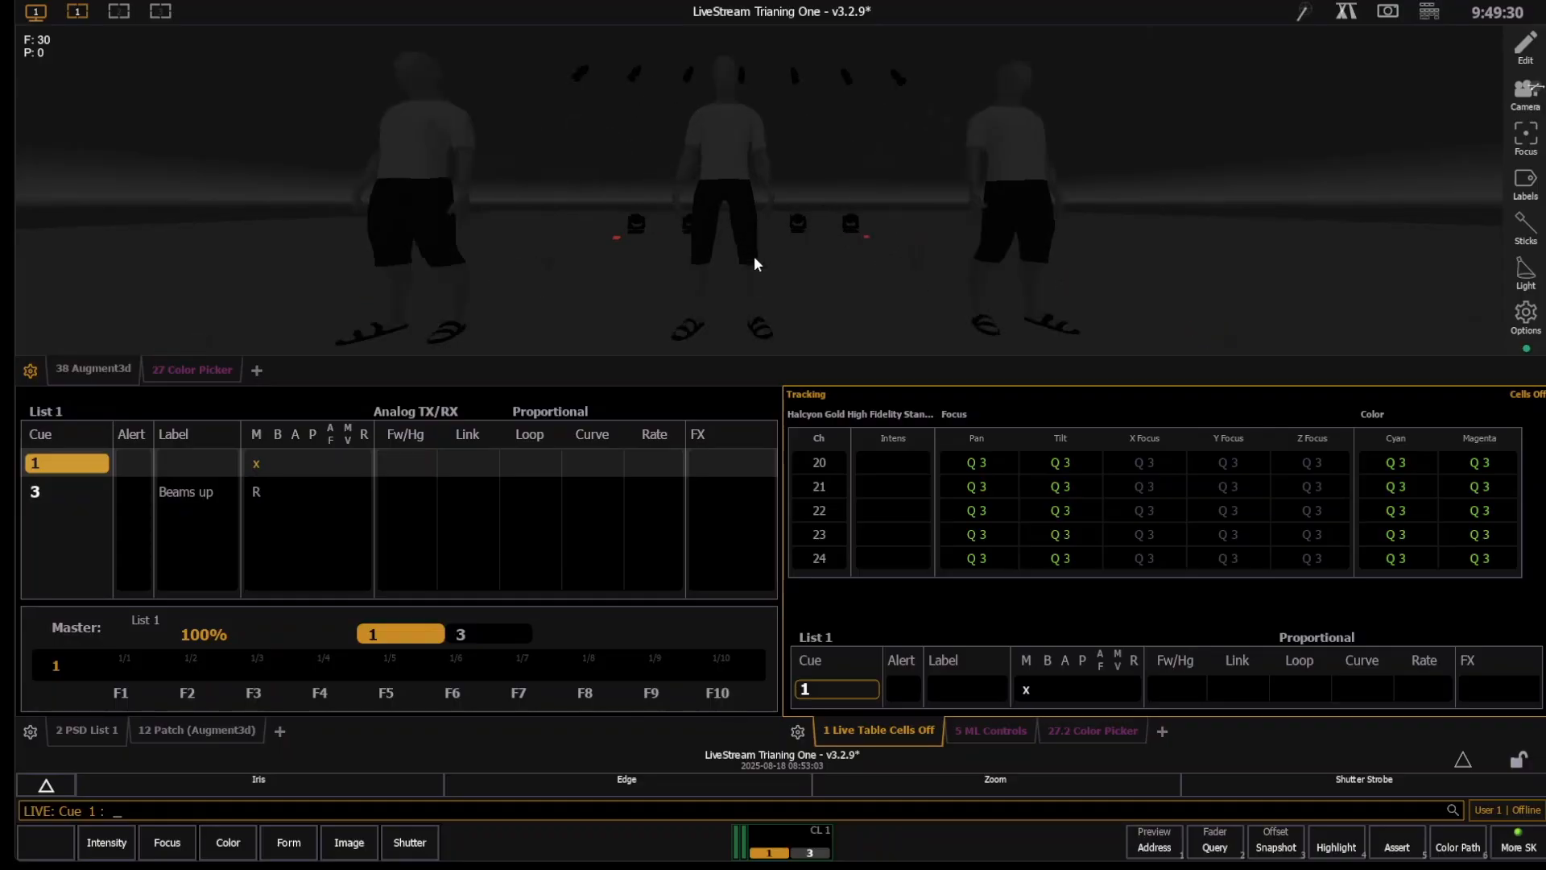
{"action": "scroll", "coordinate": [785, 288], "scroll_direction": "up", "scroll_amount": 3}
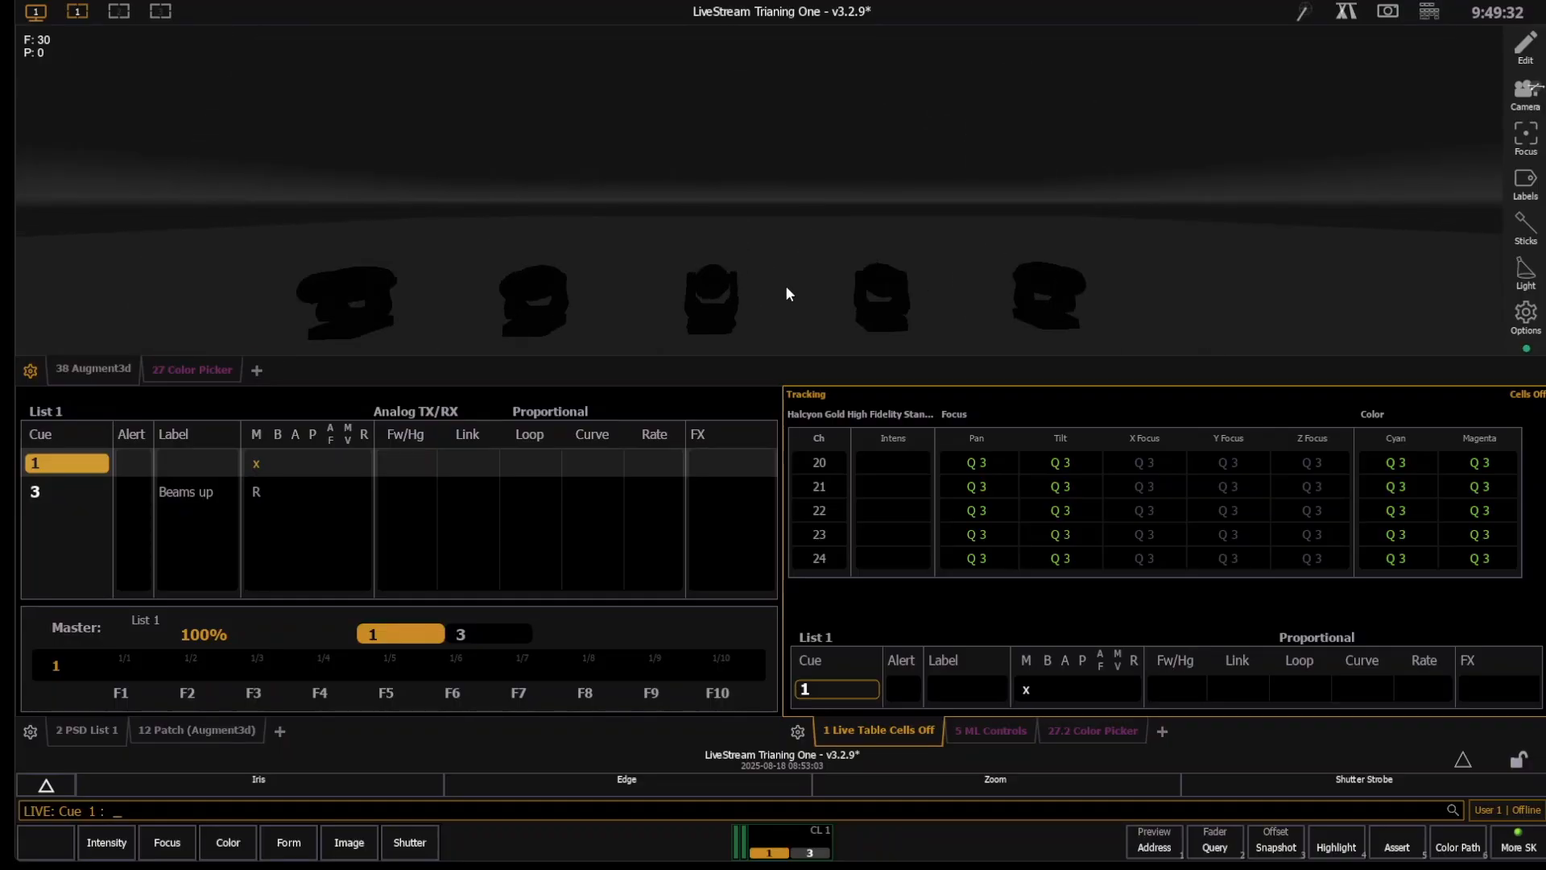
{"action": "key", "text": "F11"}
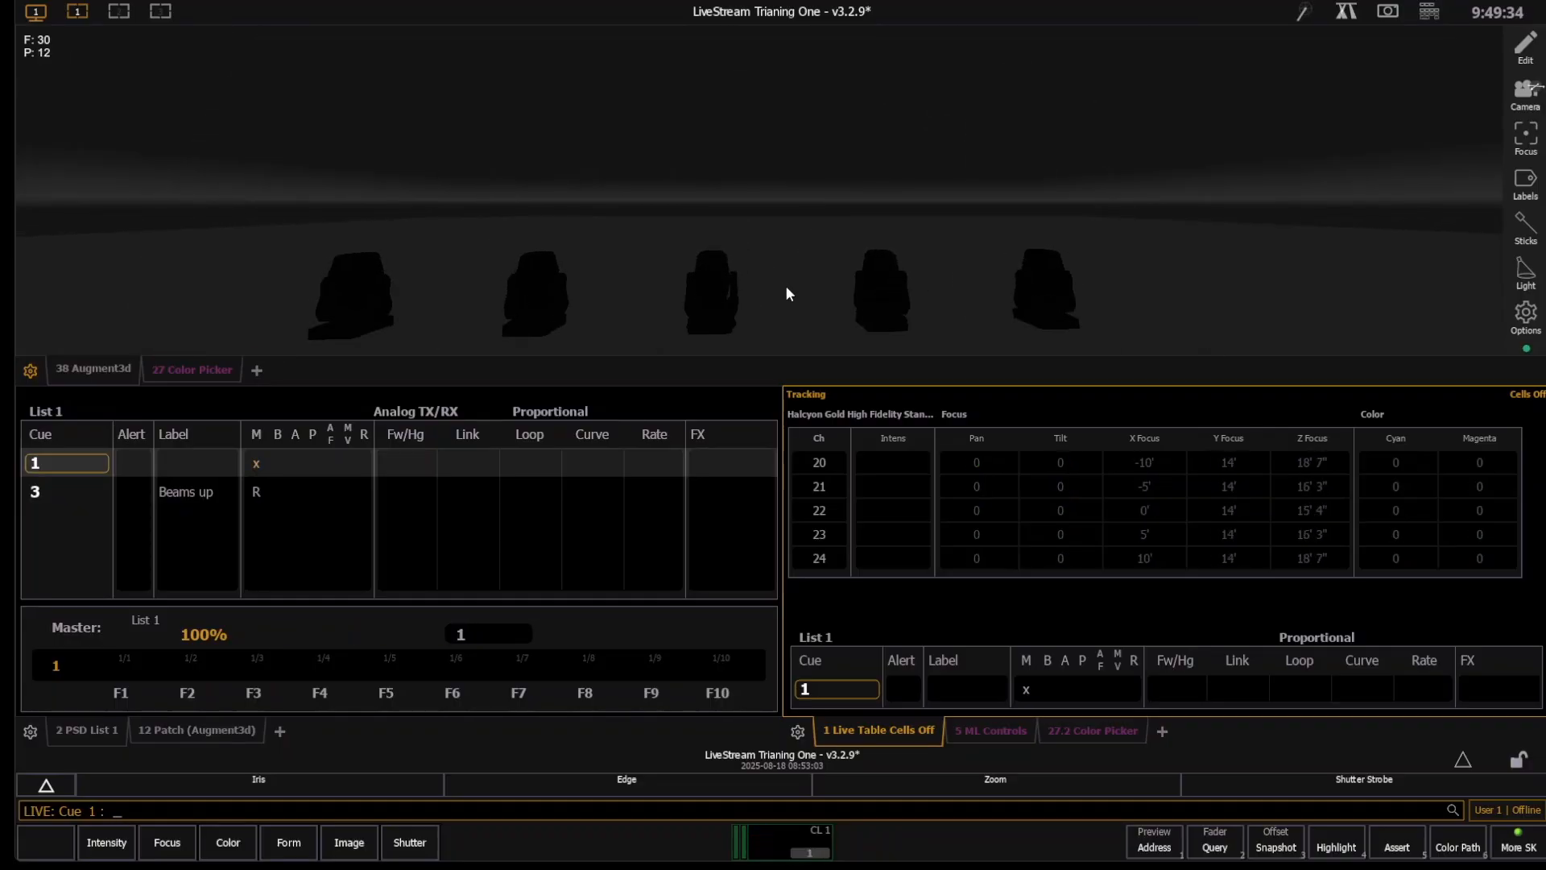
{"action": "key", "text": "ctrl+space"}
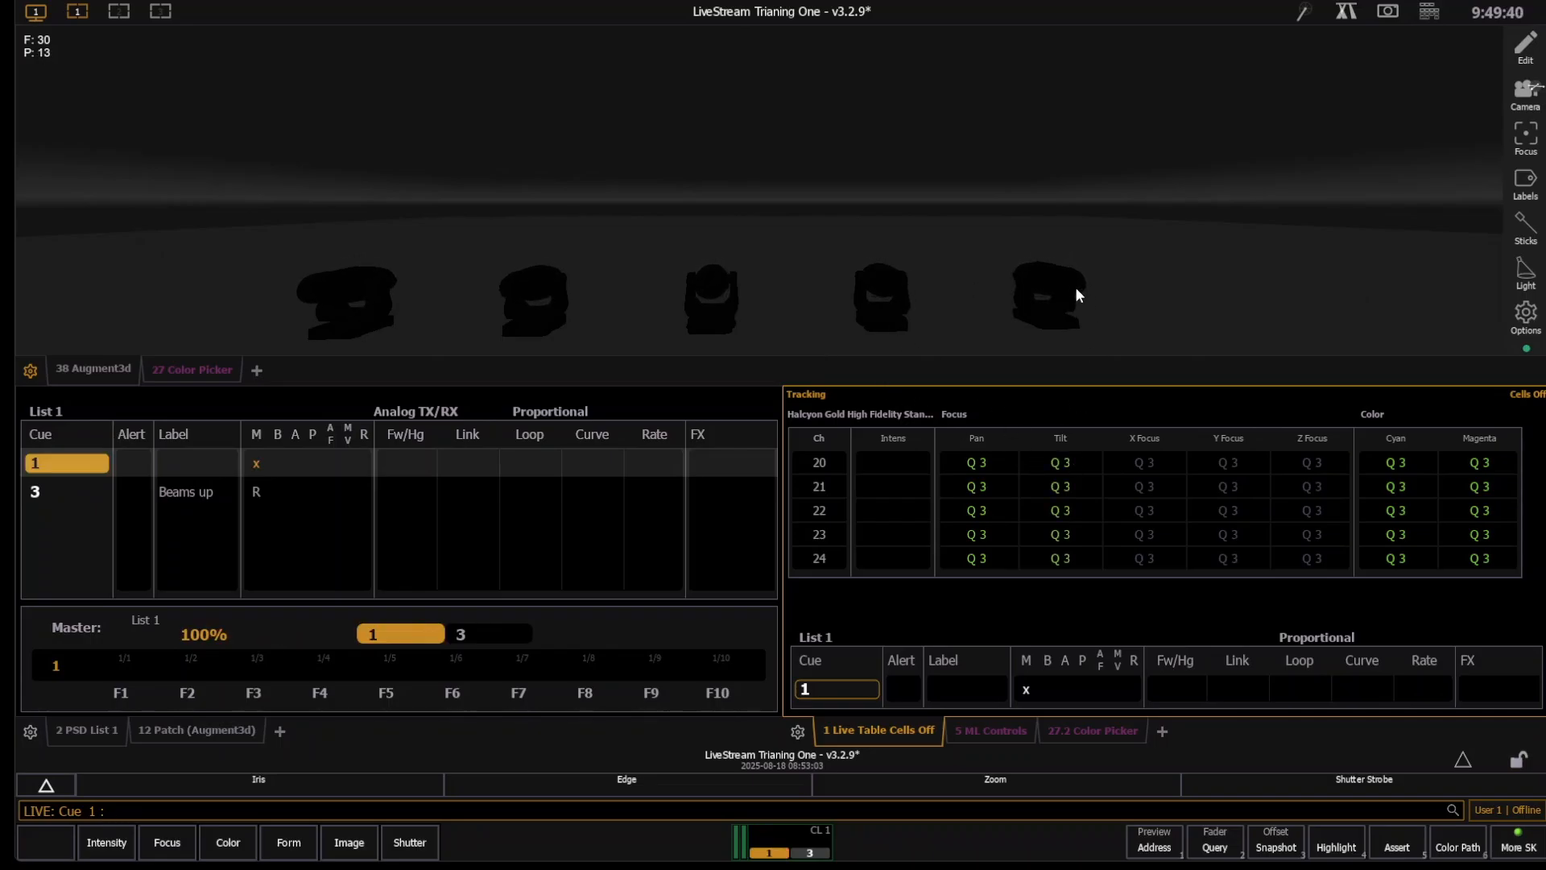
{"action": "scroll", "coordinate": [891, 271], "scroll_direction": "down", "scroll_amount": 10}
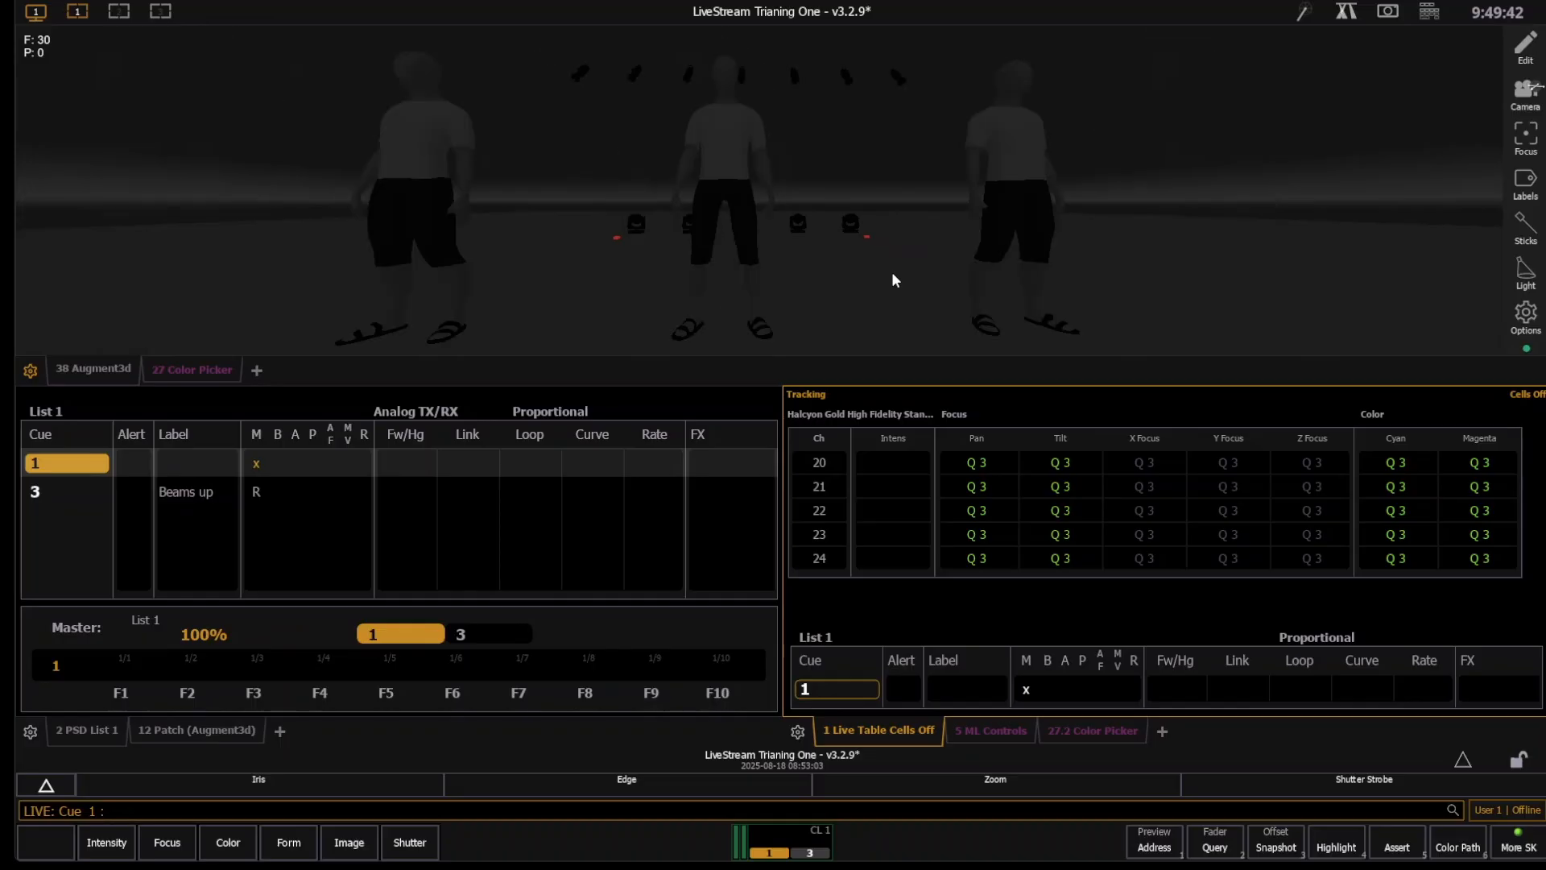
{"action": "scroll", "coordinate": [820, 212], "scroll_direction": "down", "scroll_amount": 3}
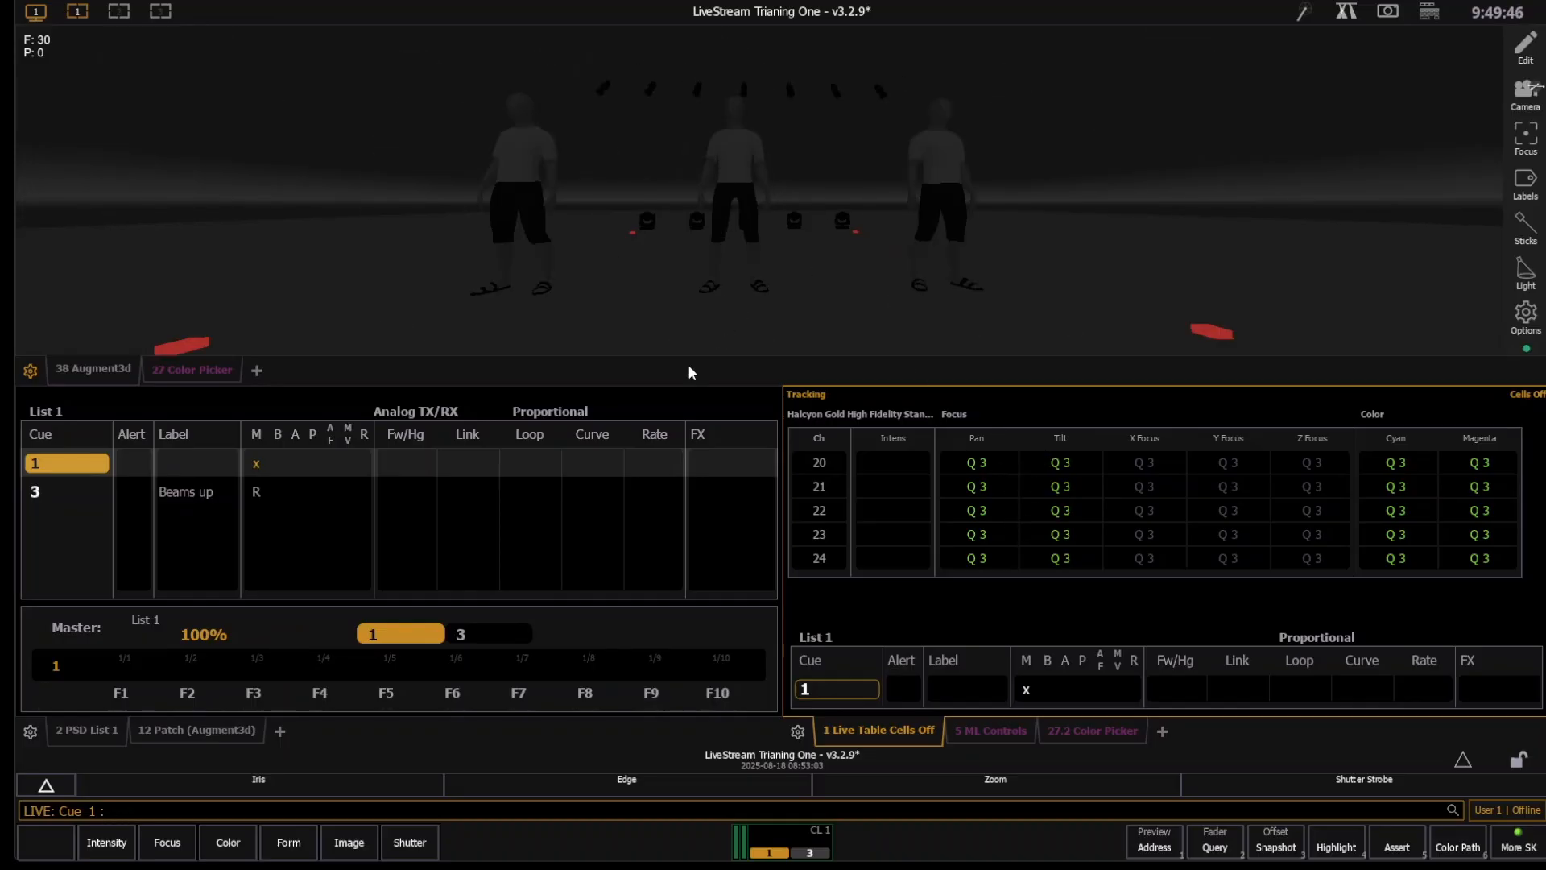
- Play cue 3 and undo both updates made to it
{"action": "key", "text": "ctrl+space"}
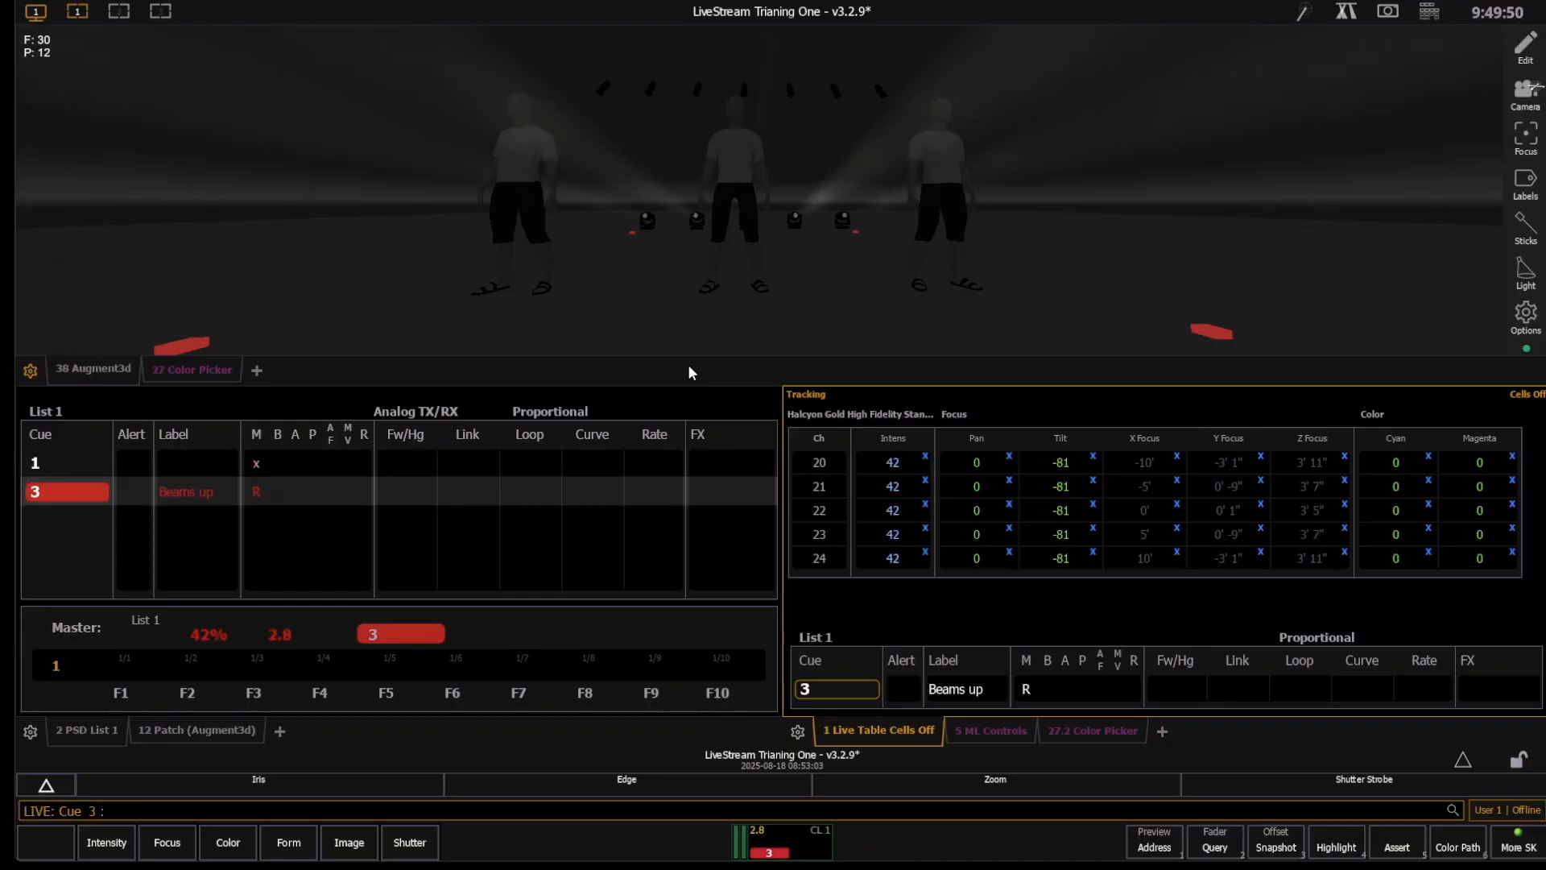
{"action": "key", "text": "ctrl+z"}
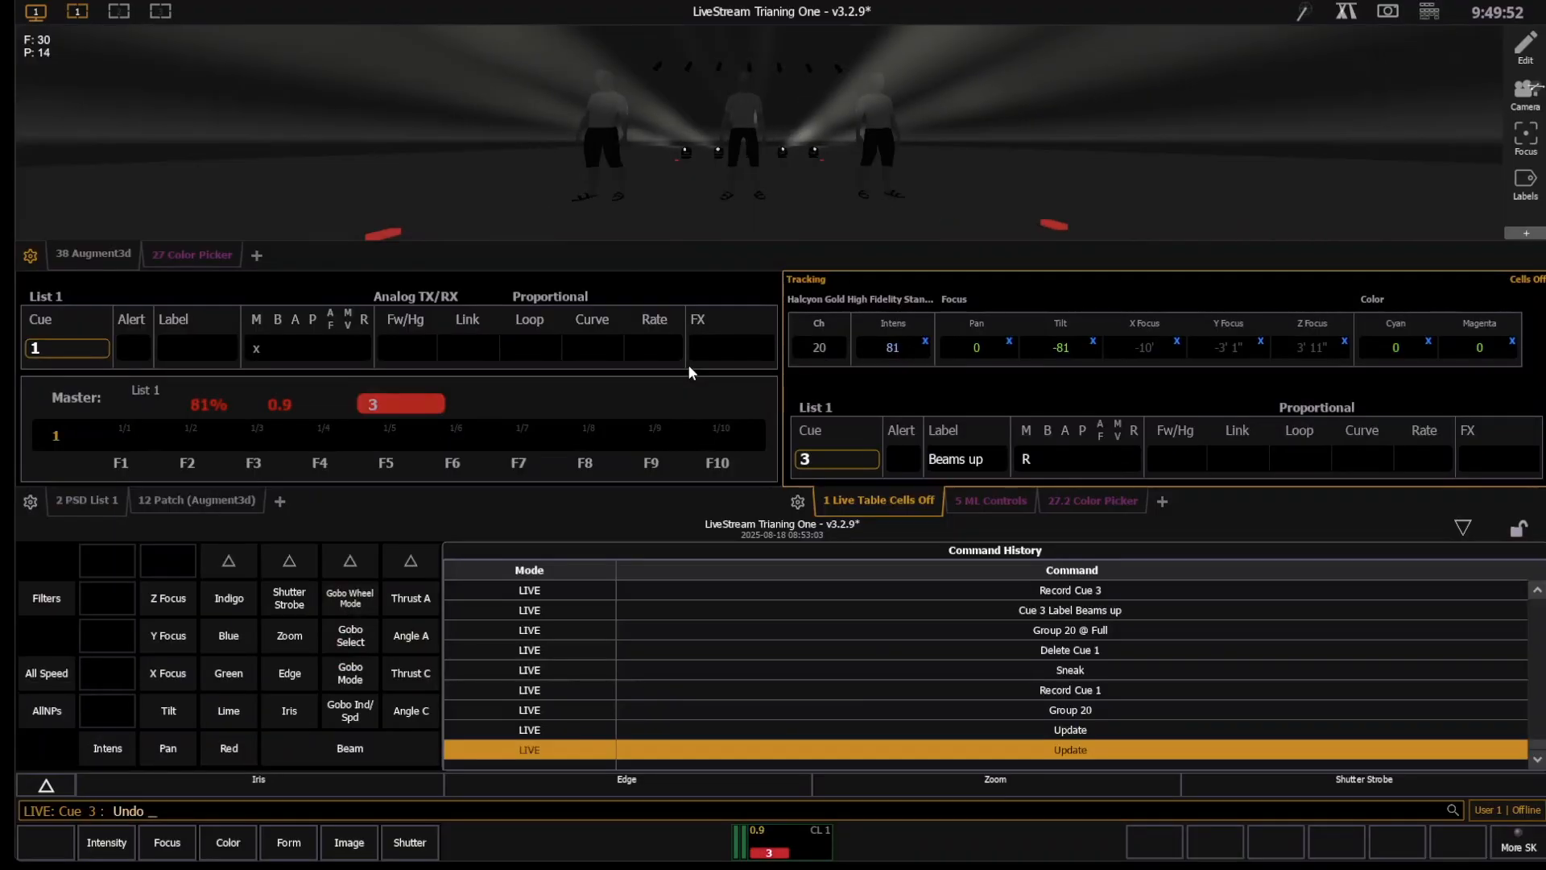
{"action": "key", "text": "Return"}
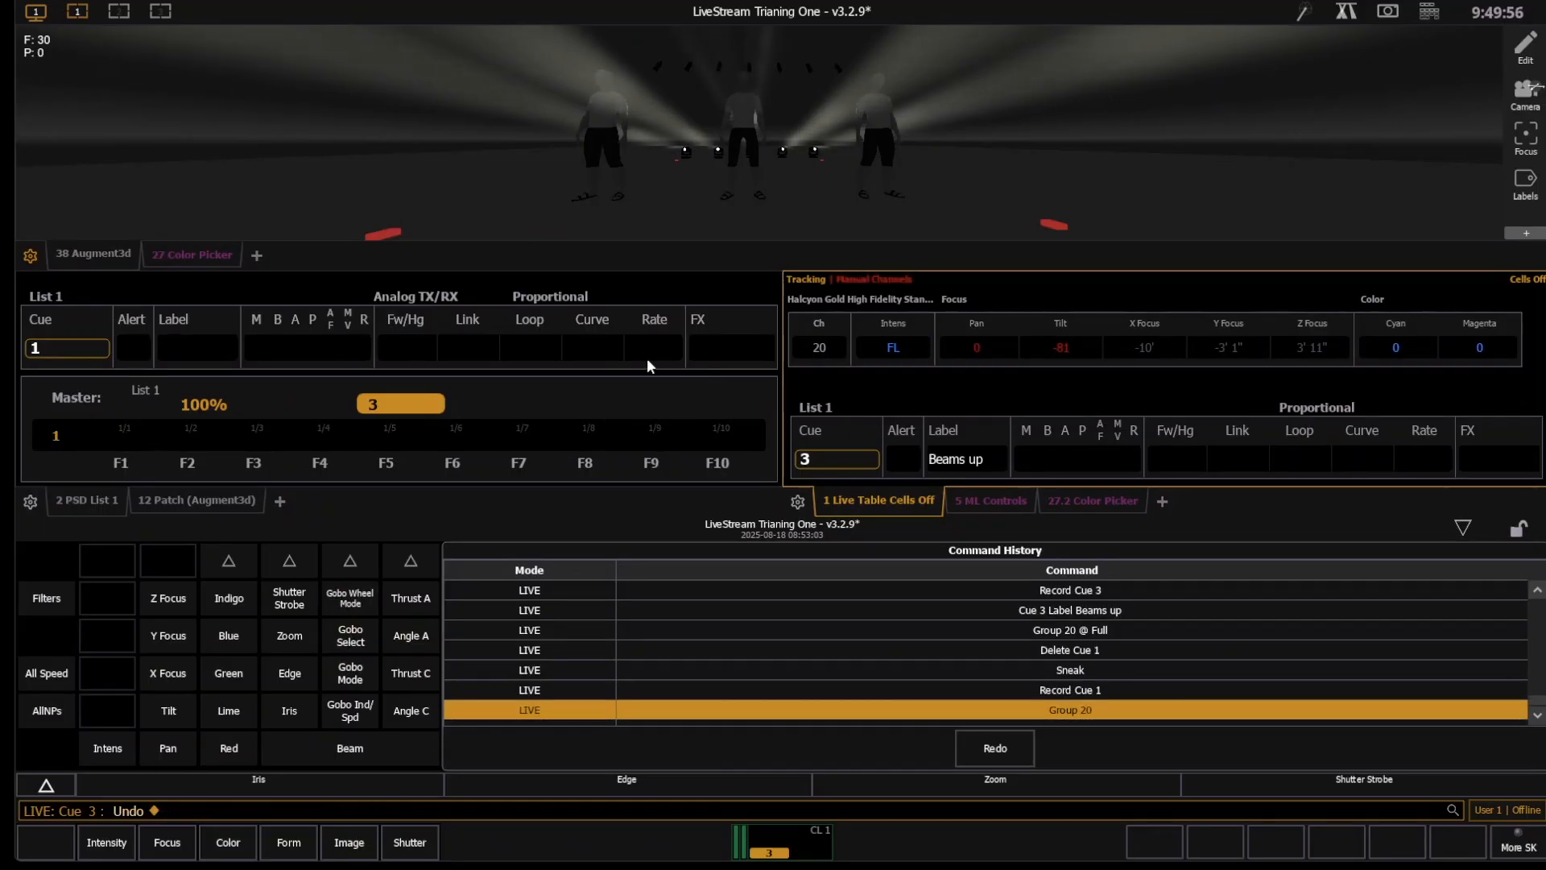
- Close the command history, step back to cue 1 and replay cue 3
{"action": "left_click", "coordinate": [1463, 525]}
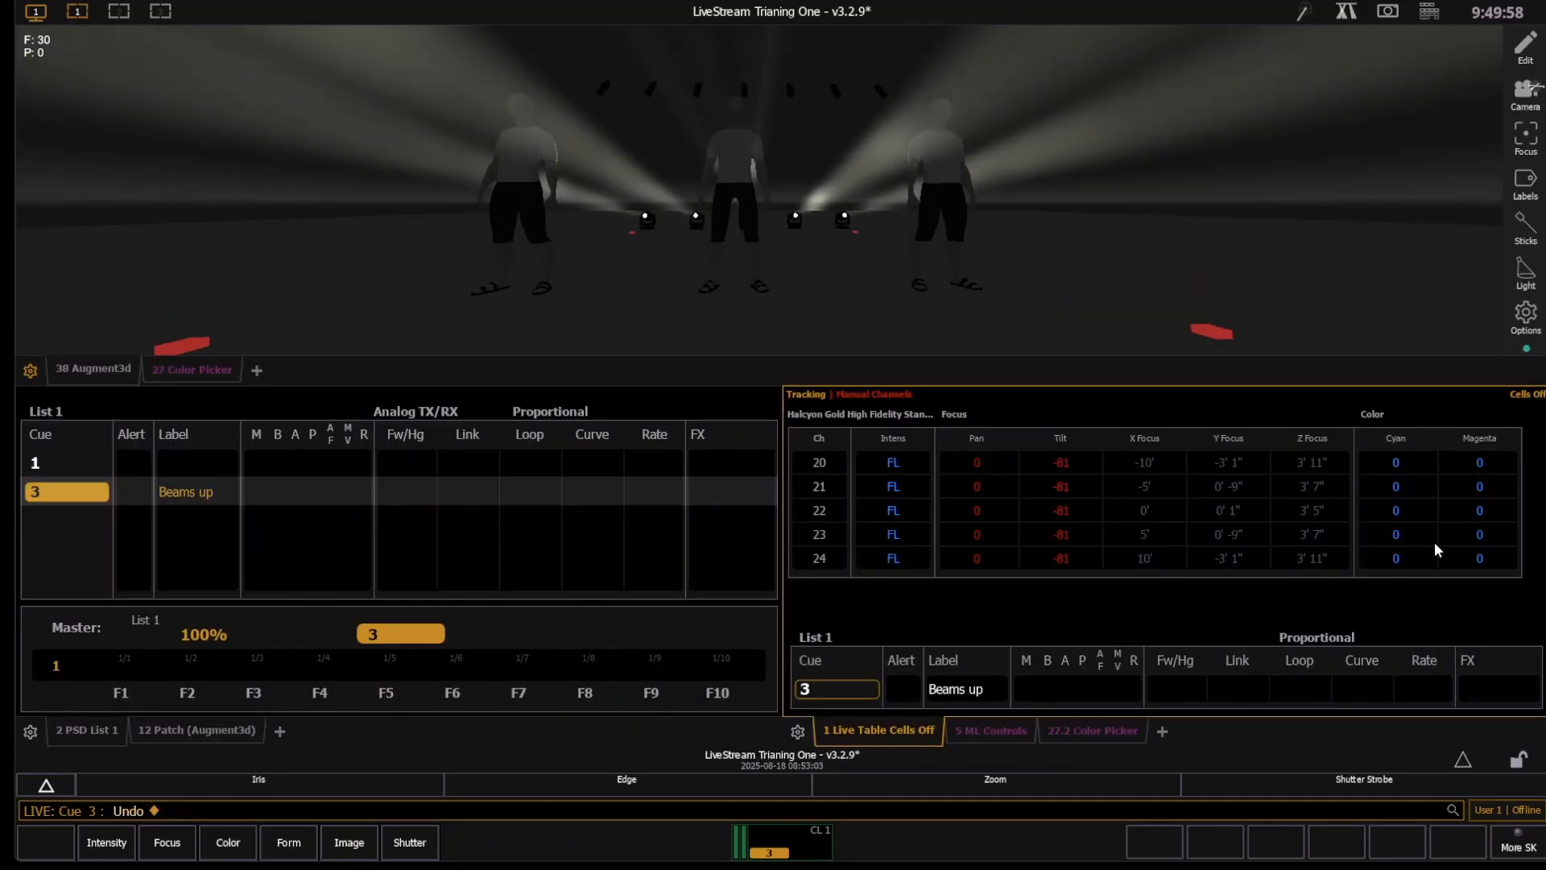
{"action": "key", "text": "ctrl+space"}
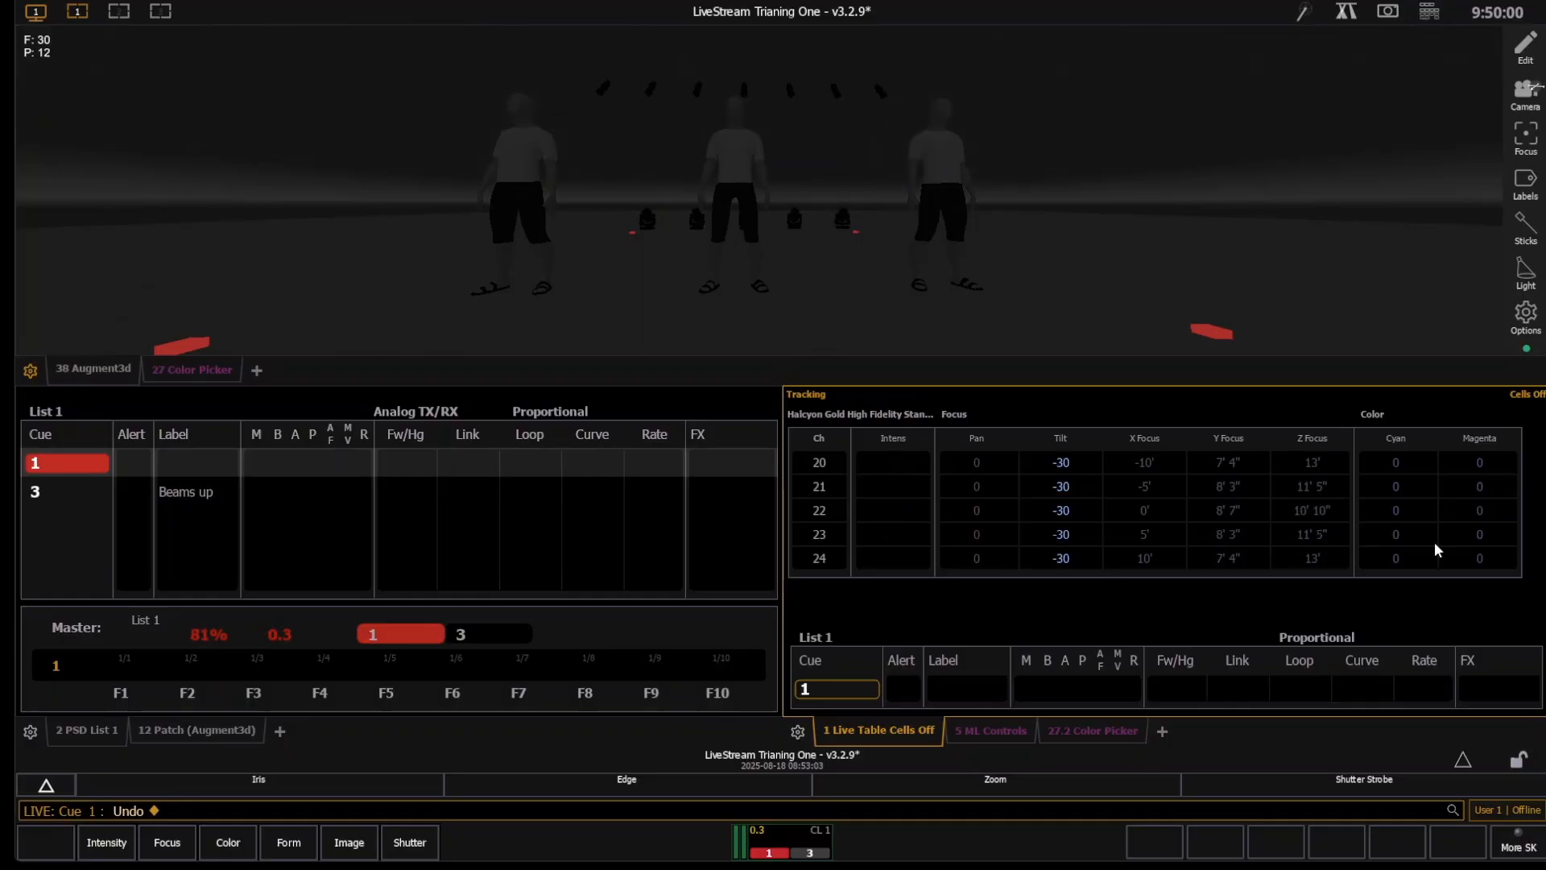
{"action": "key", "text": "ctrl+space"}
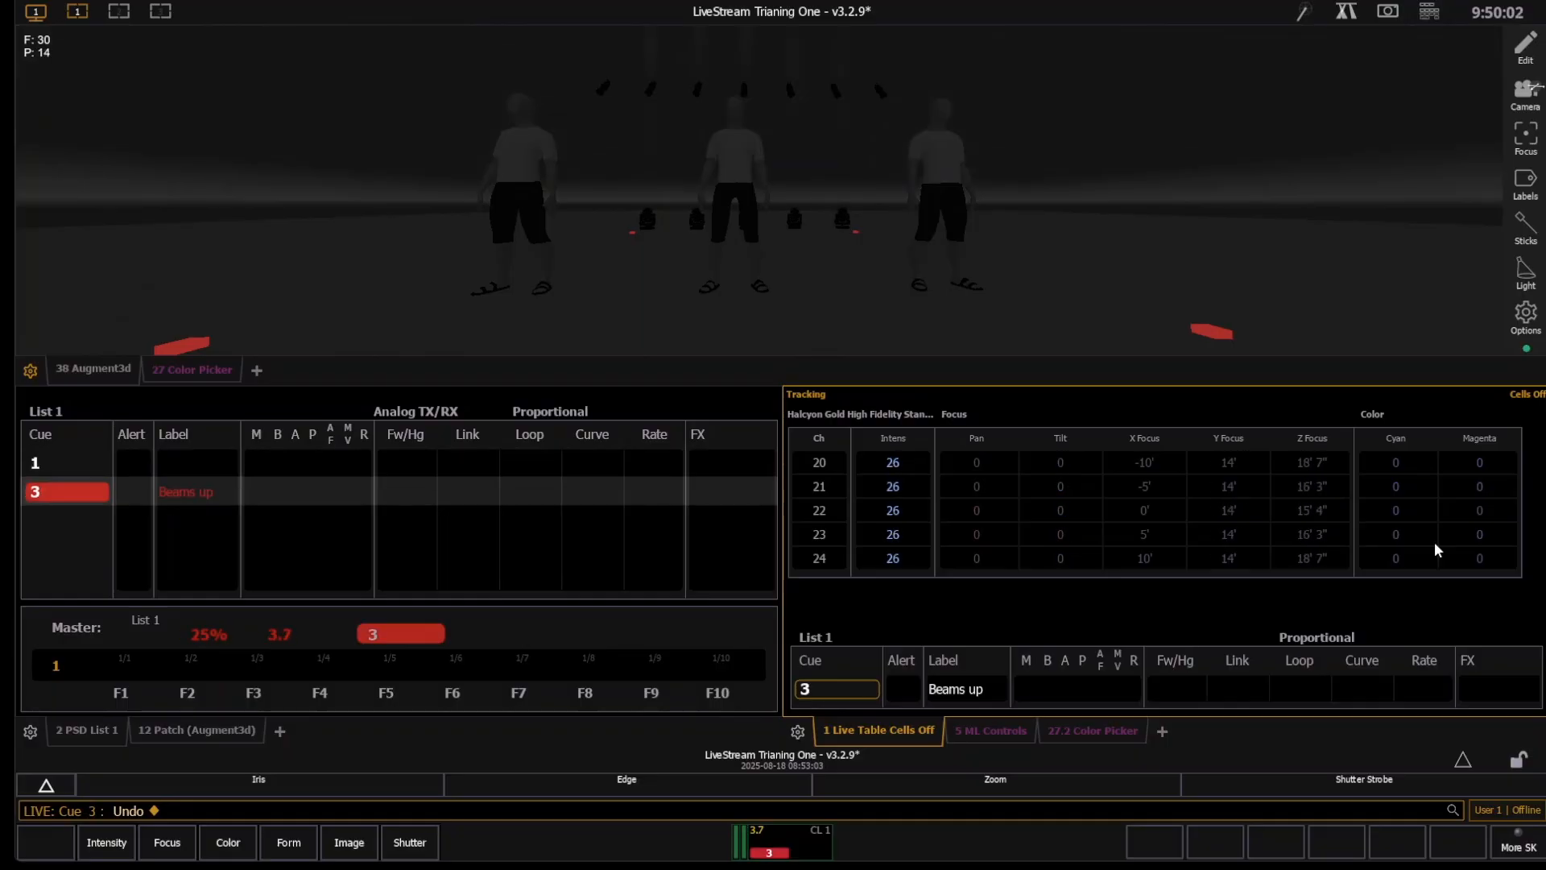
- Tilt the group 20 moving lights to about -82 and update cue 3 with the new position
{"action": "type", "text": "g20"}
{"action": "key", "text": "Return"}
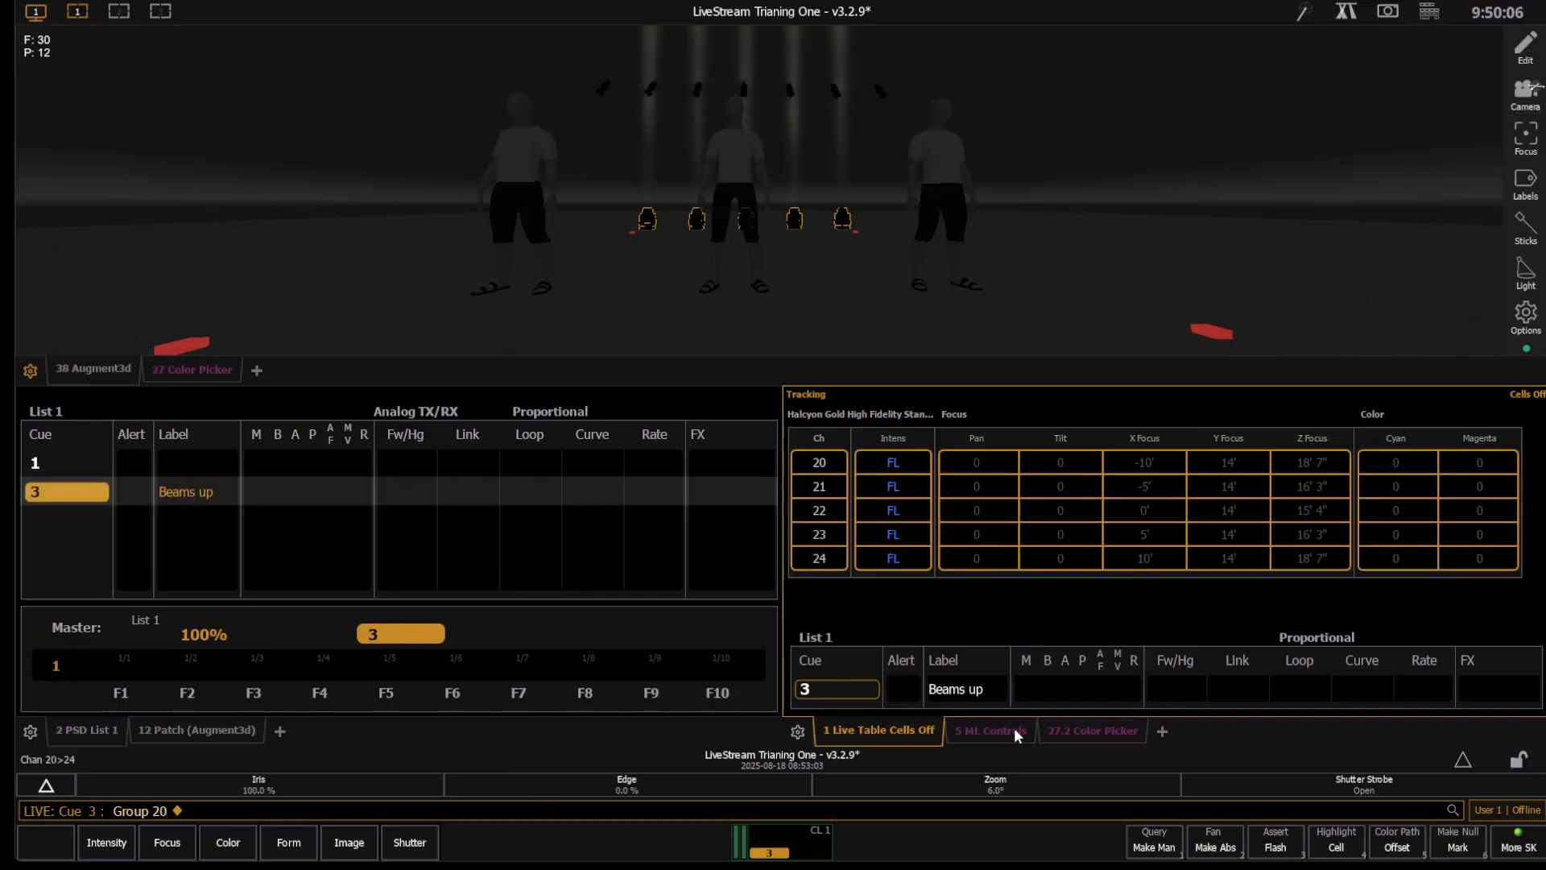
{"action": "left_click", "coordinate": [992, 731]}
{"action": "left_click", "coordinate": [1321, 597]}
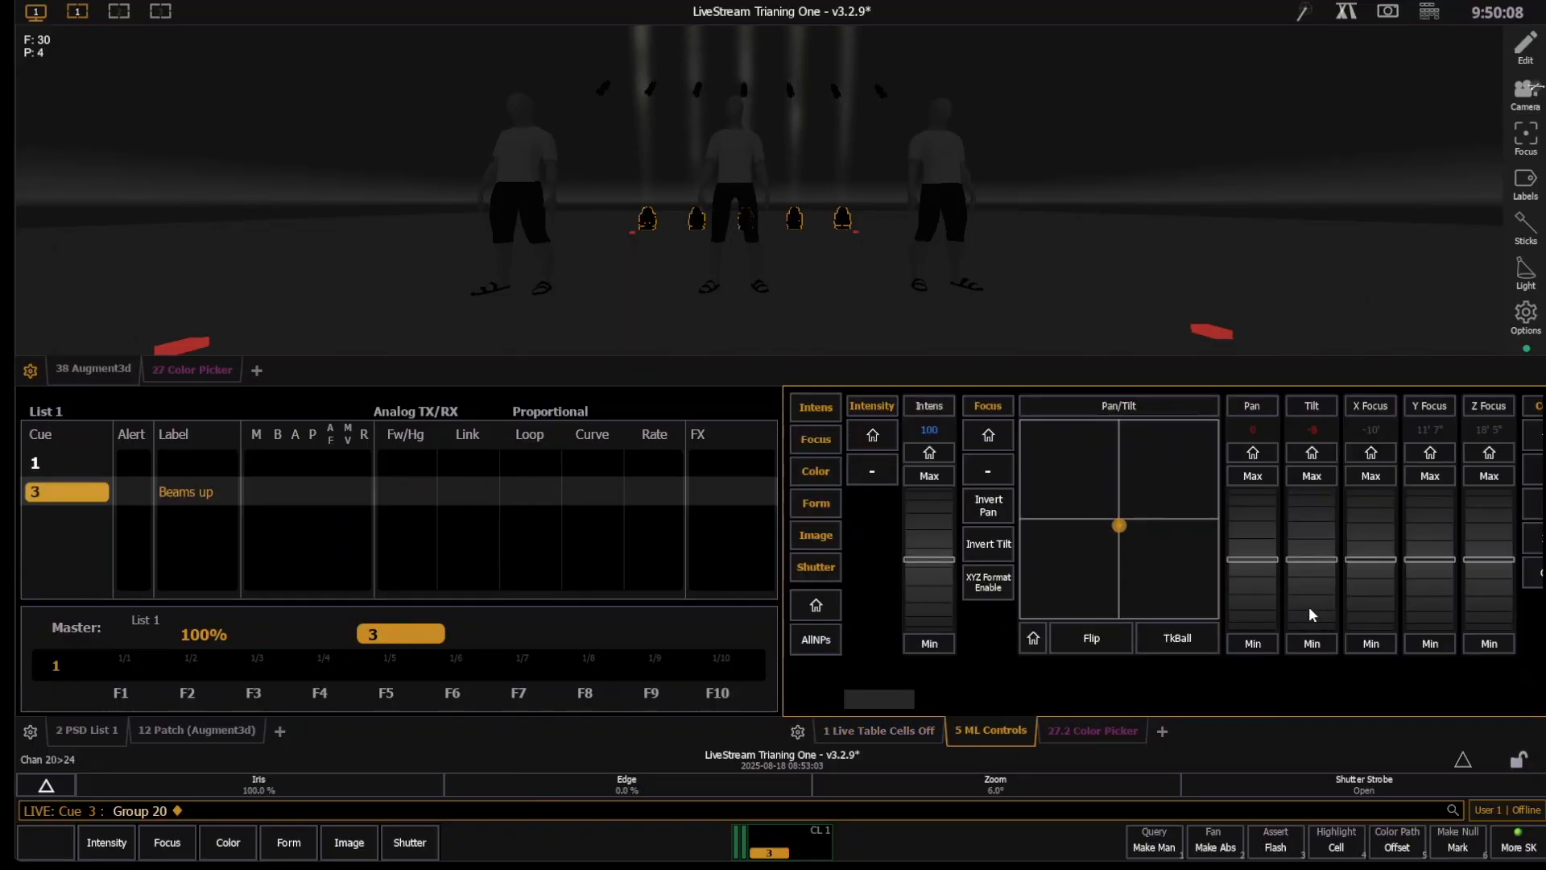
{"action": "scroll", "coordinate": [1311, 614], "scroll_direction": "down", "scroll_amount": 5}
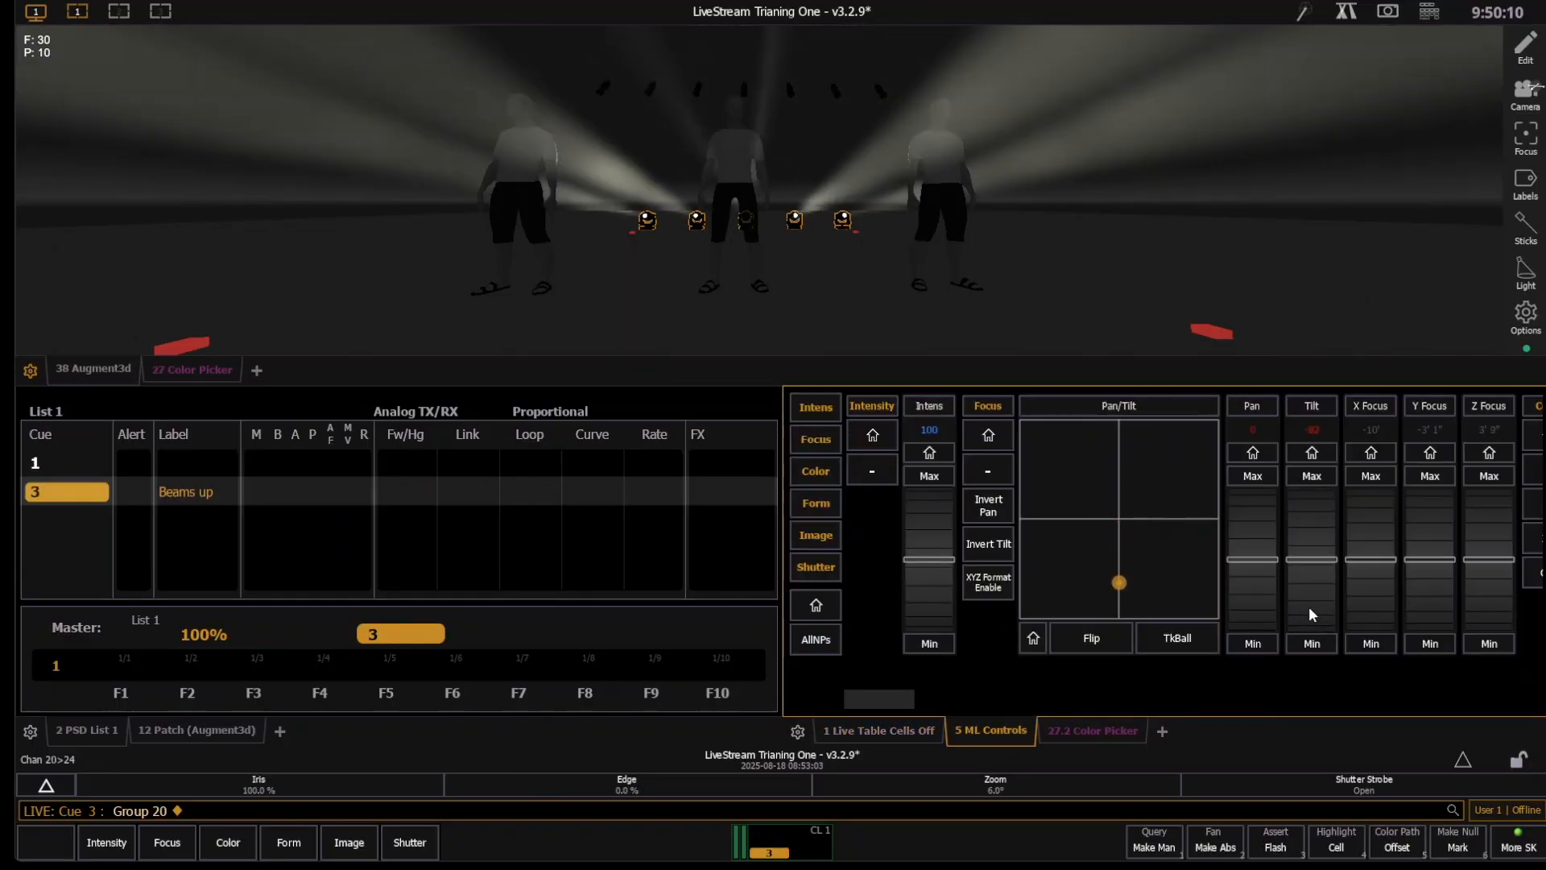
{"action": "key", "text": "u"}
{"action": "key", "text": "Return"}
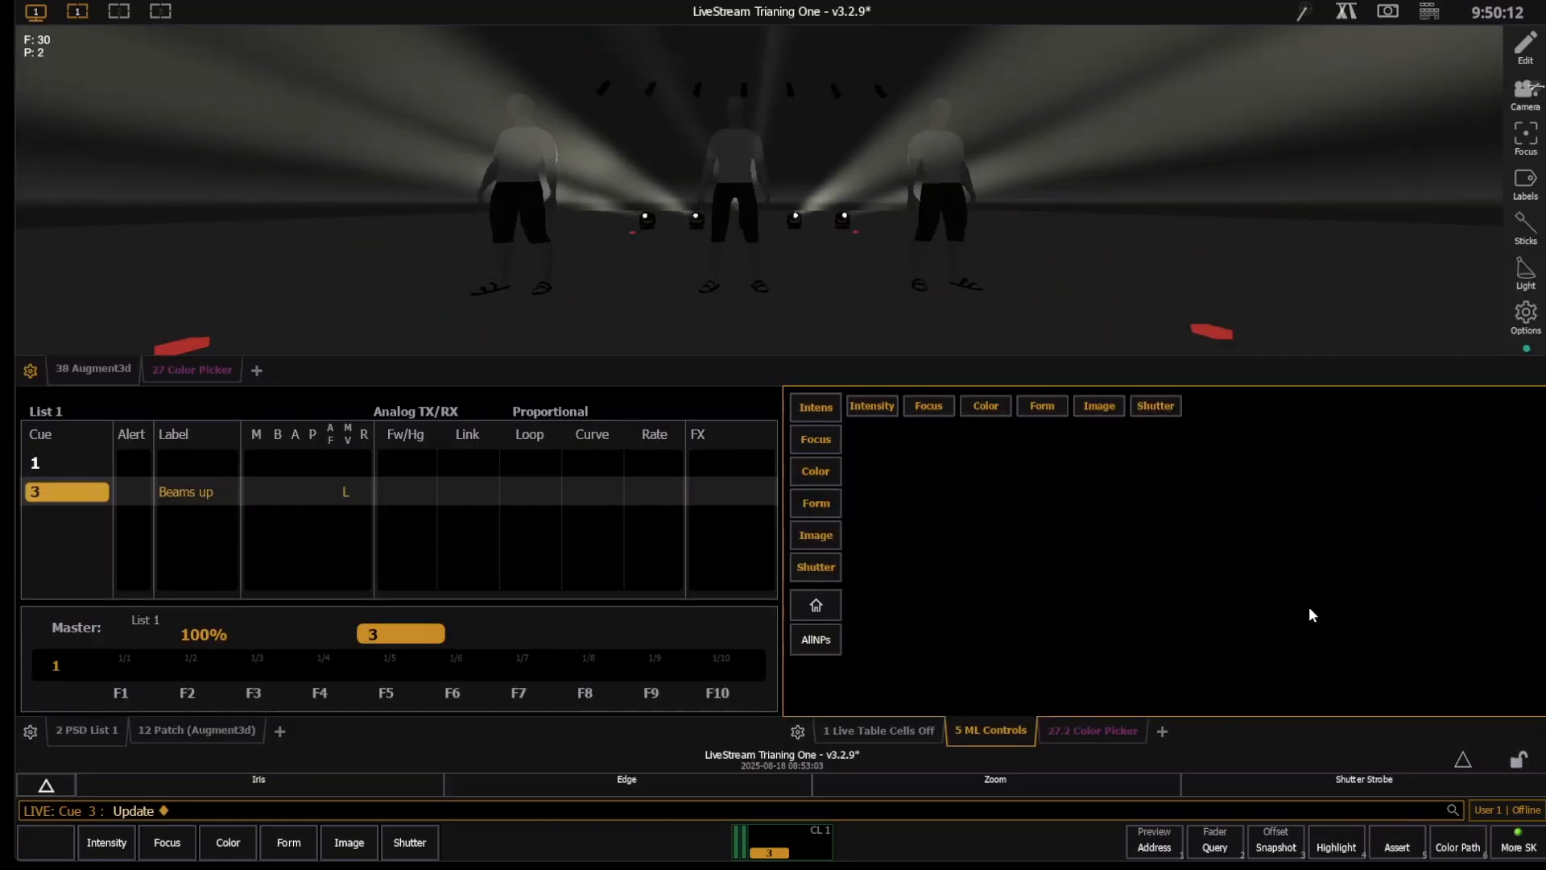
- Step back to cue 1 and replay cue 3 twice to watch the live move of the lights
{"action": "key", "text": "ctrl+space"}
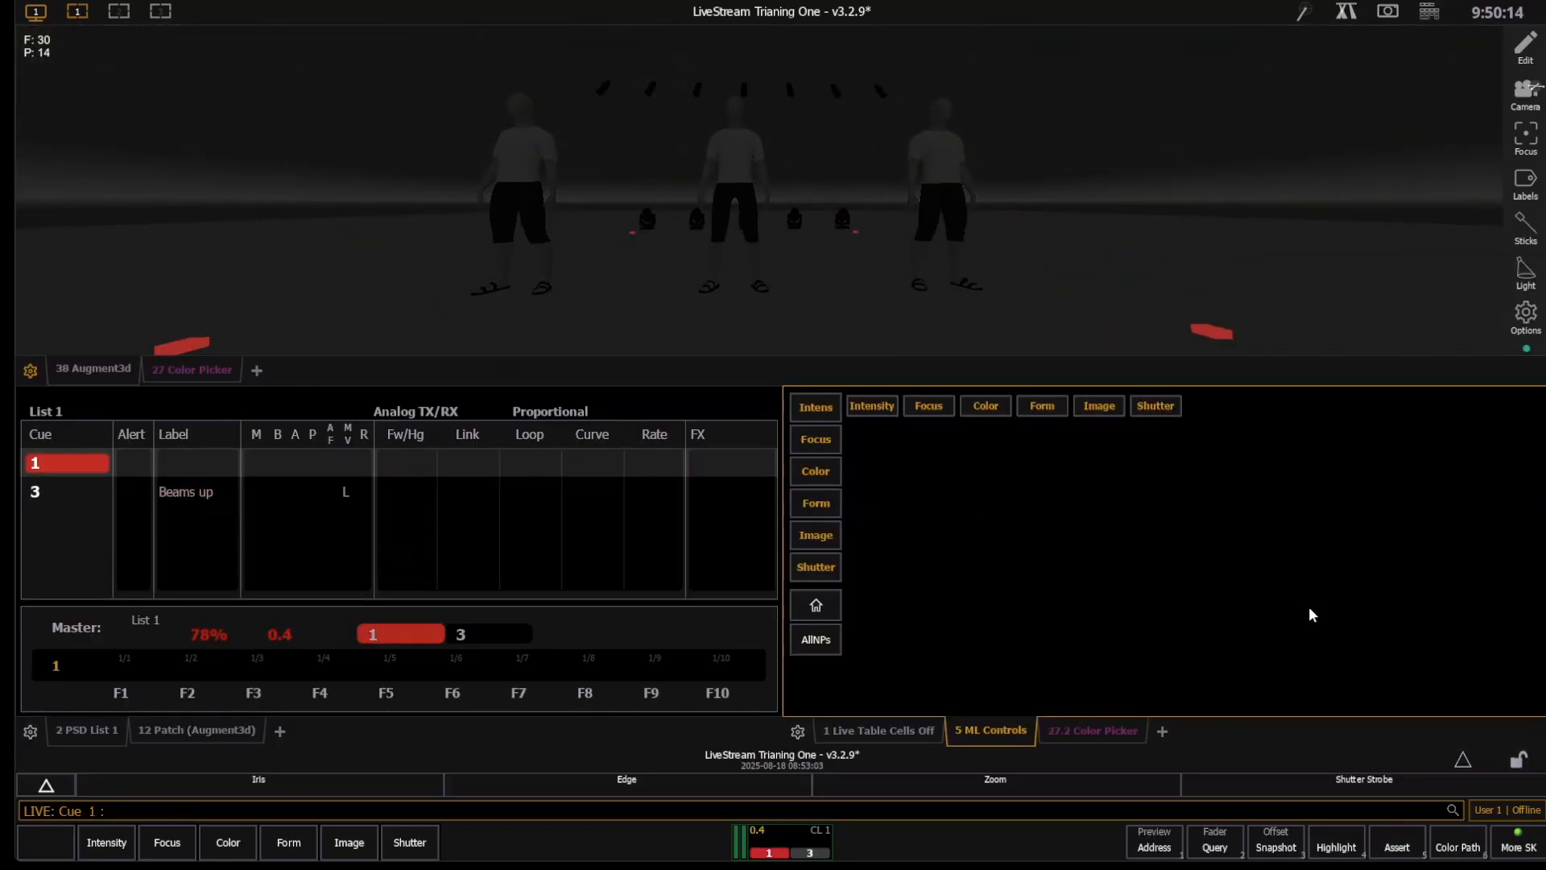
{"action": "key", "text": "space"}
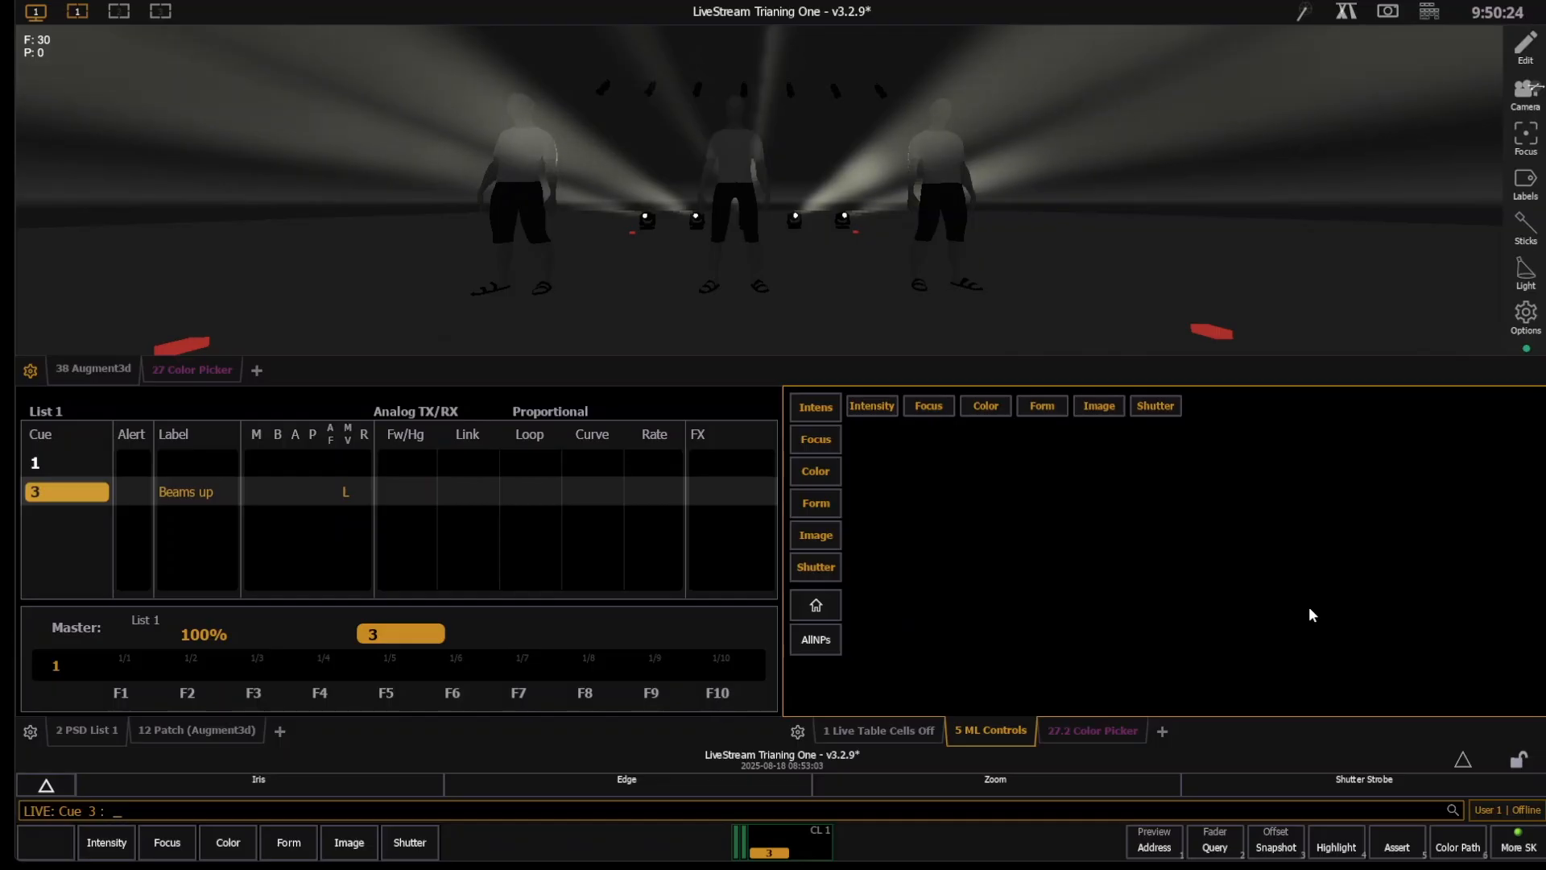
{"action": "key", "text": "ctrl+space"}
{"action": "key", "text": "space"}
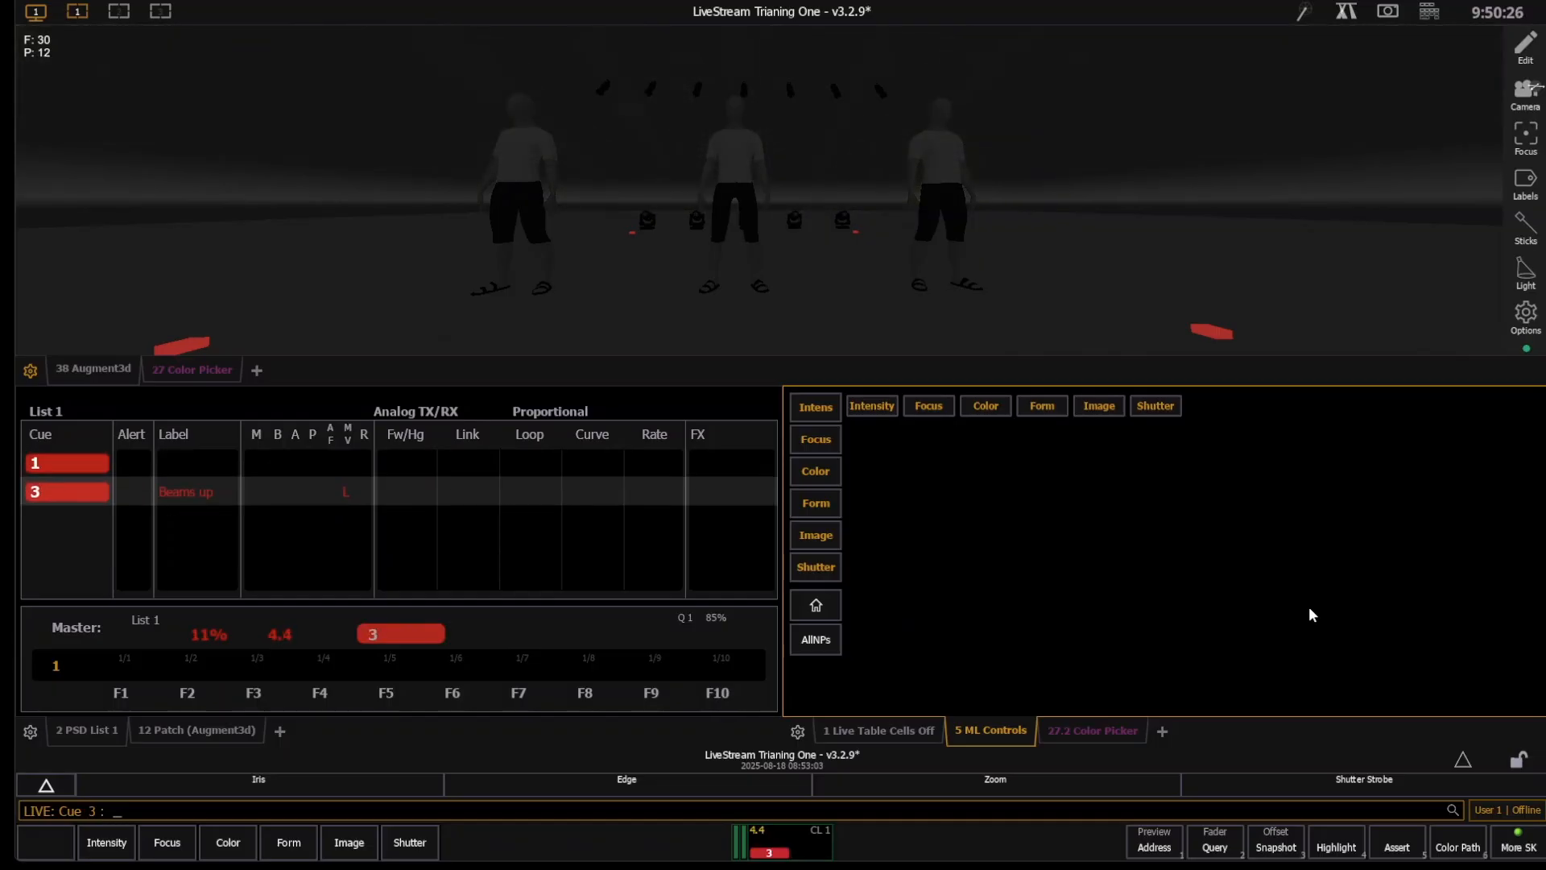
- Tilt the group 20 moving lights further down so they aim at the floor
{"action": "type", "text": "g20"}
{"action": "key", "text": "Return"}
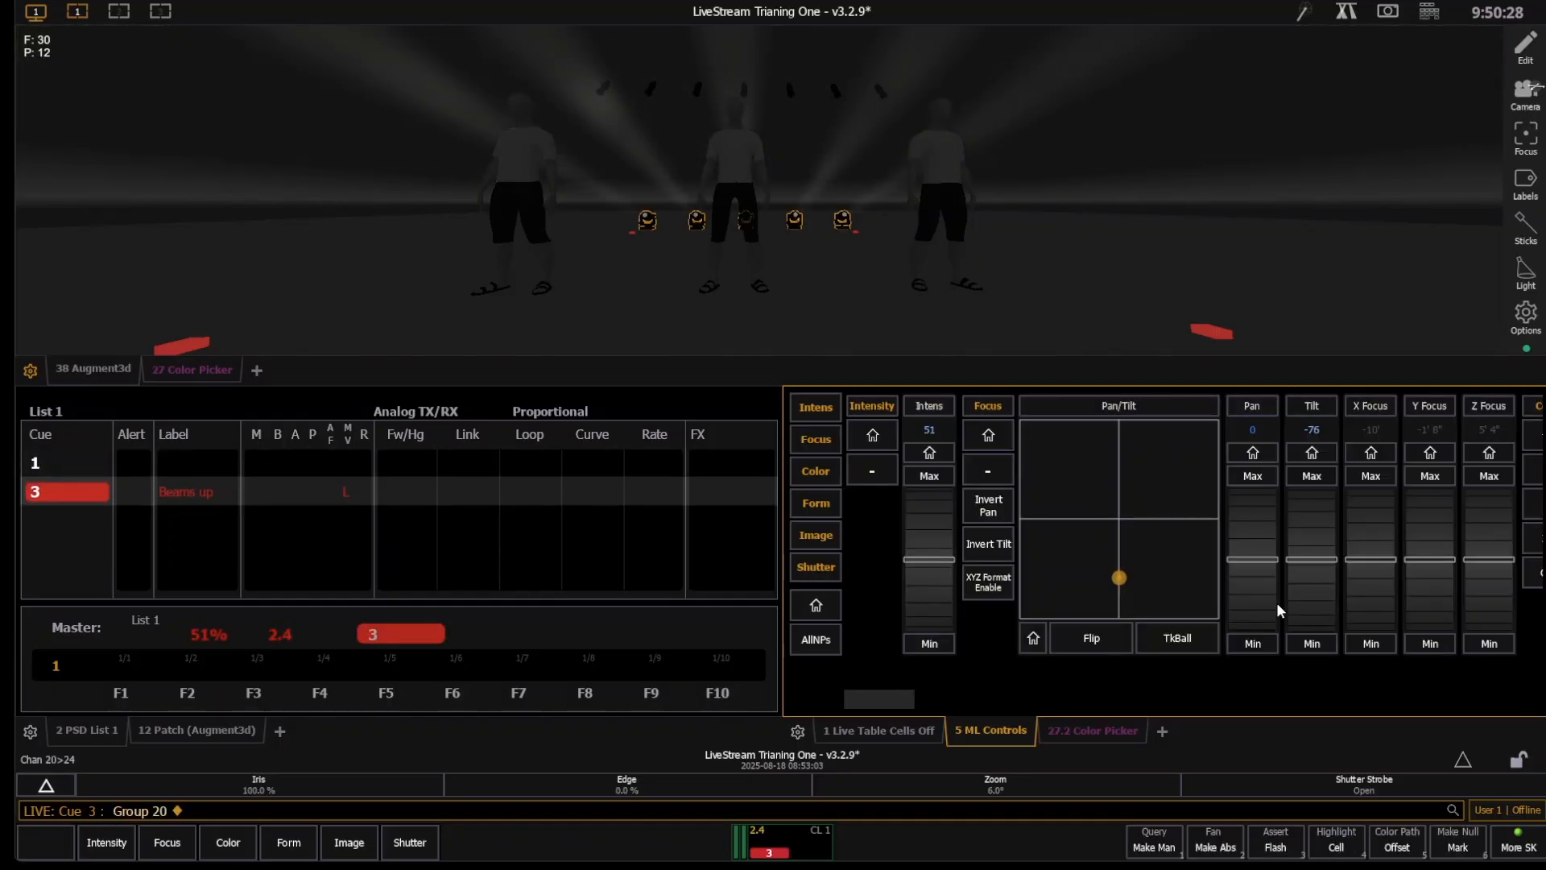
{"action": "left_click", "coordinate": [1301, 606]}
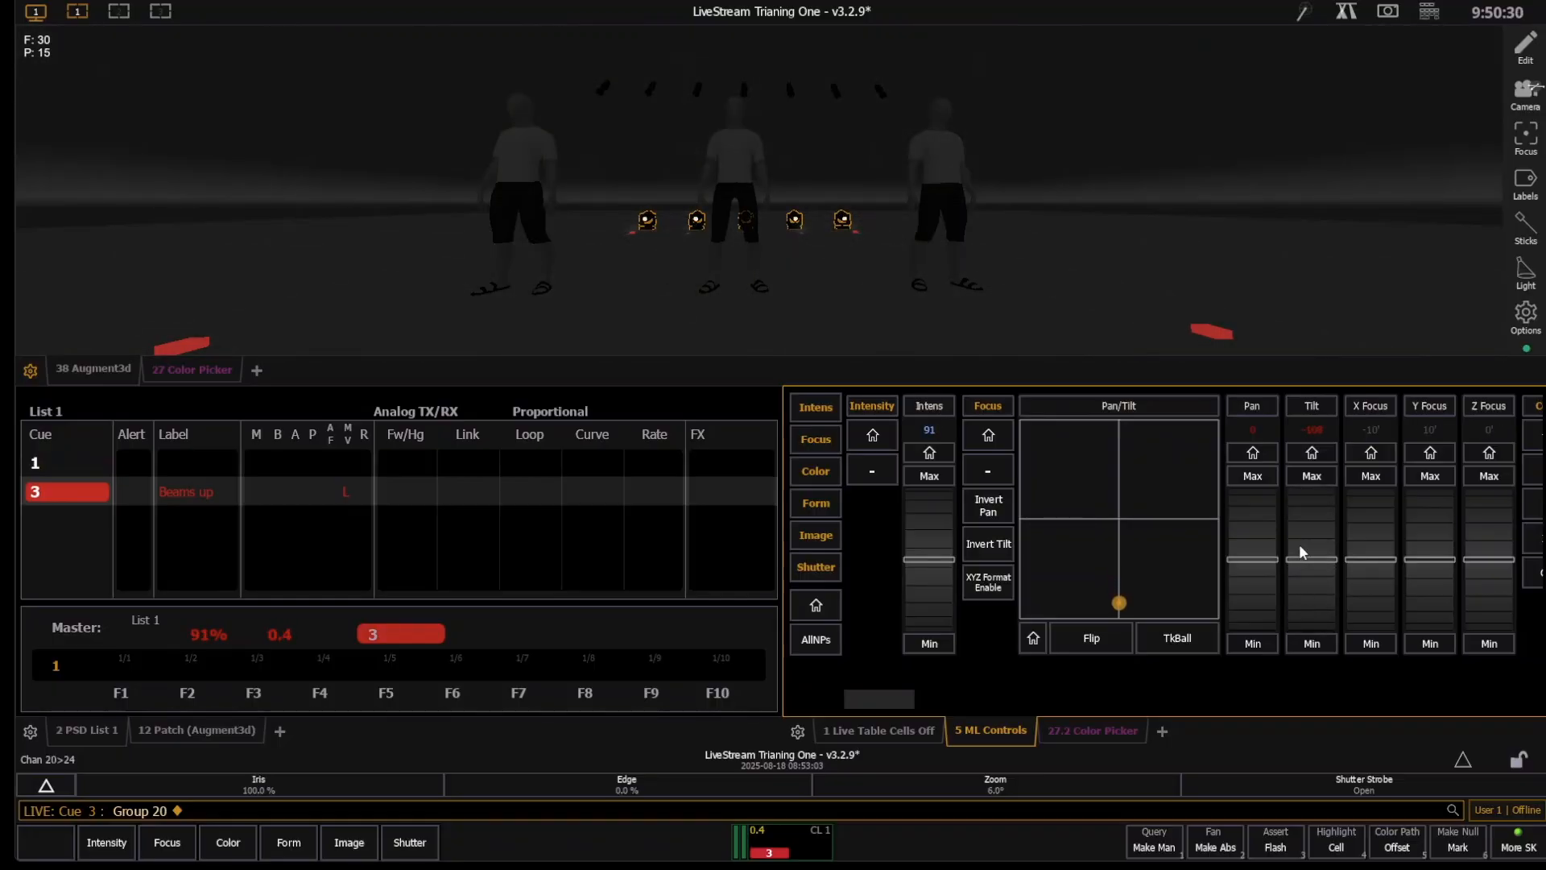
{"action": "scroll", "coordinate": [1303, 530], "scroll_direction": "up", "scroll_amount": 5}
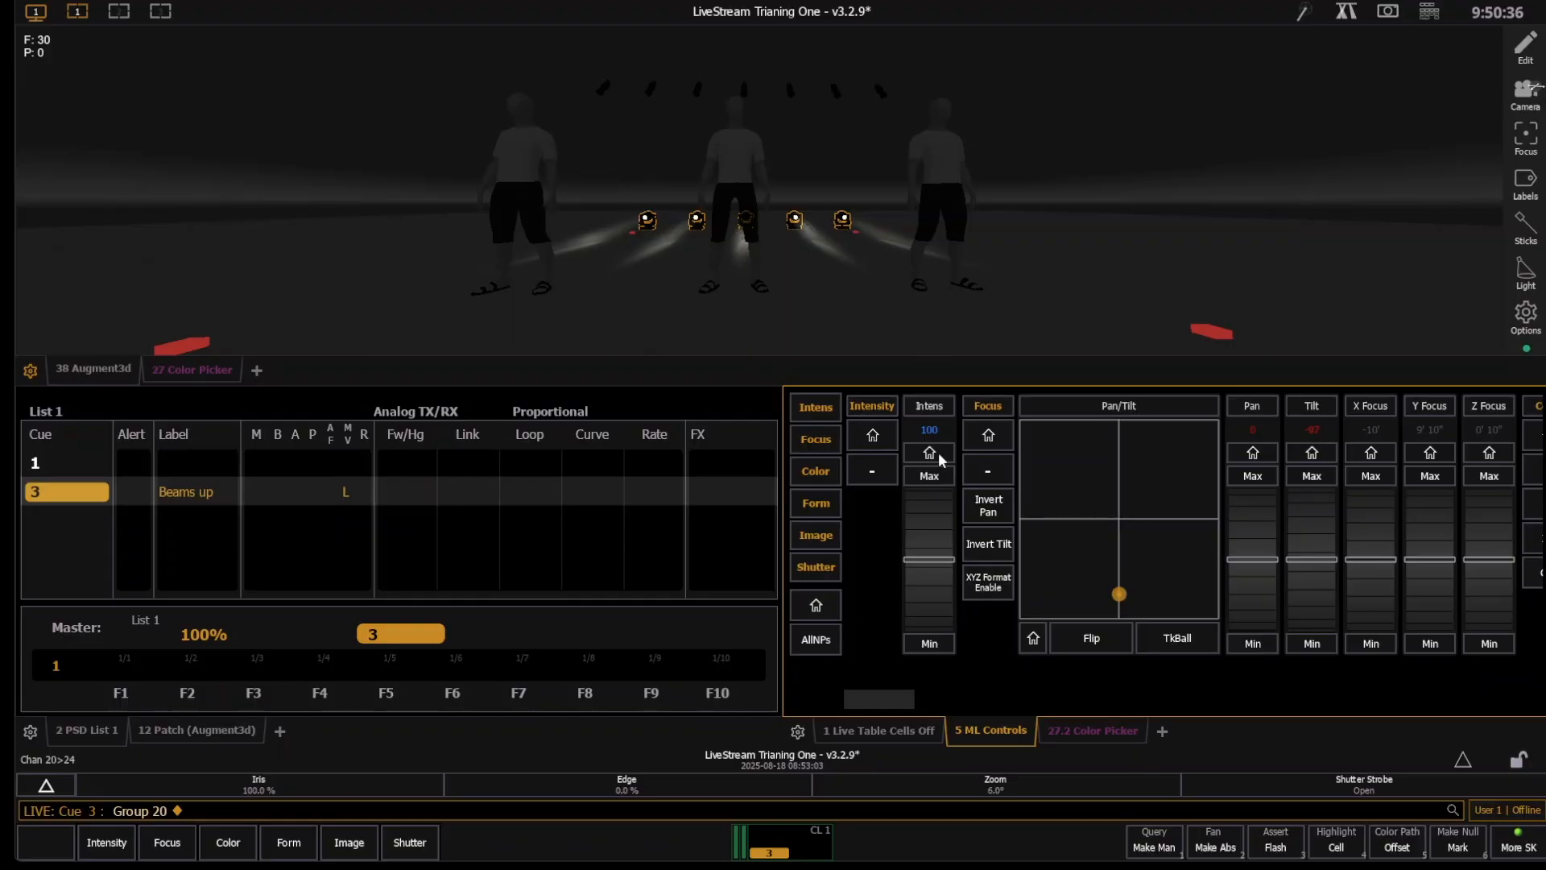
- Set the intensity of group 20 to minimum and record the dark look as cue 2
{"action": "left_click", "coordinate": [931, 645]}
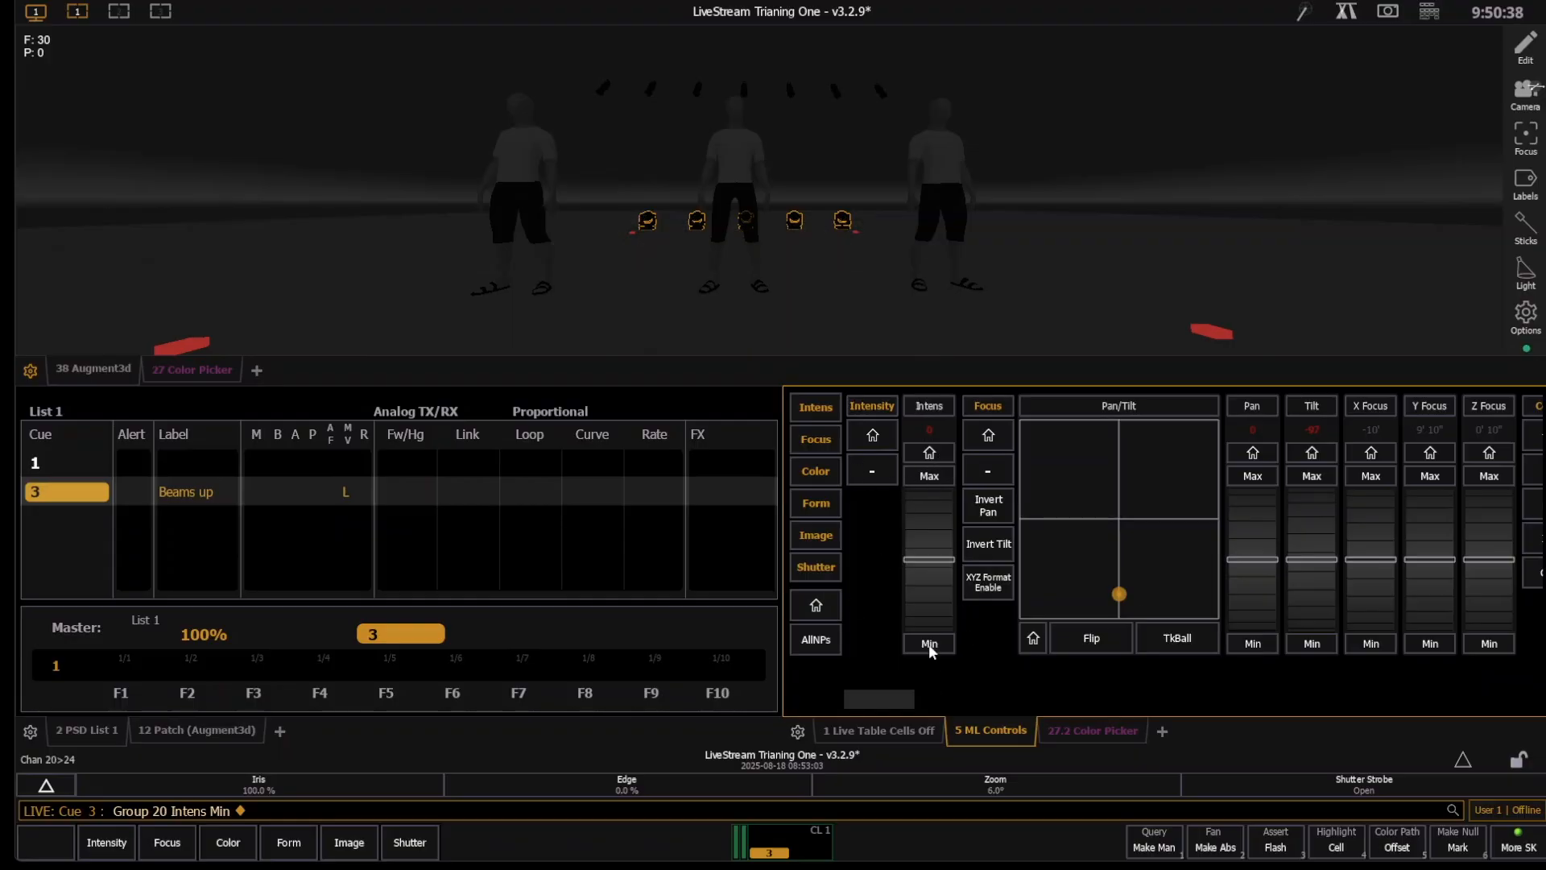
{"action": "key", "text": "r"}
{"action": "key", "text": "2"}
{"action": "key", "text": "Return"}
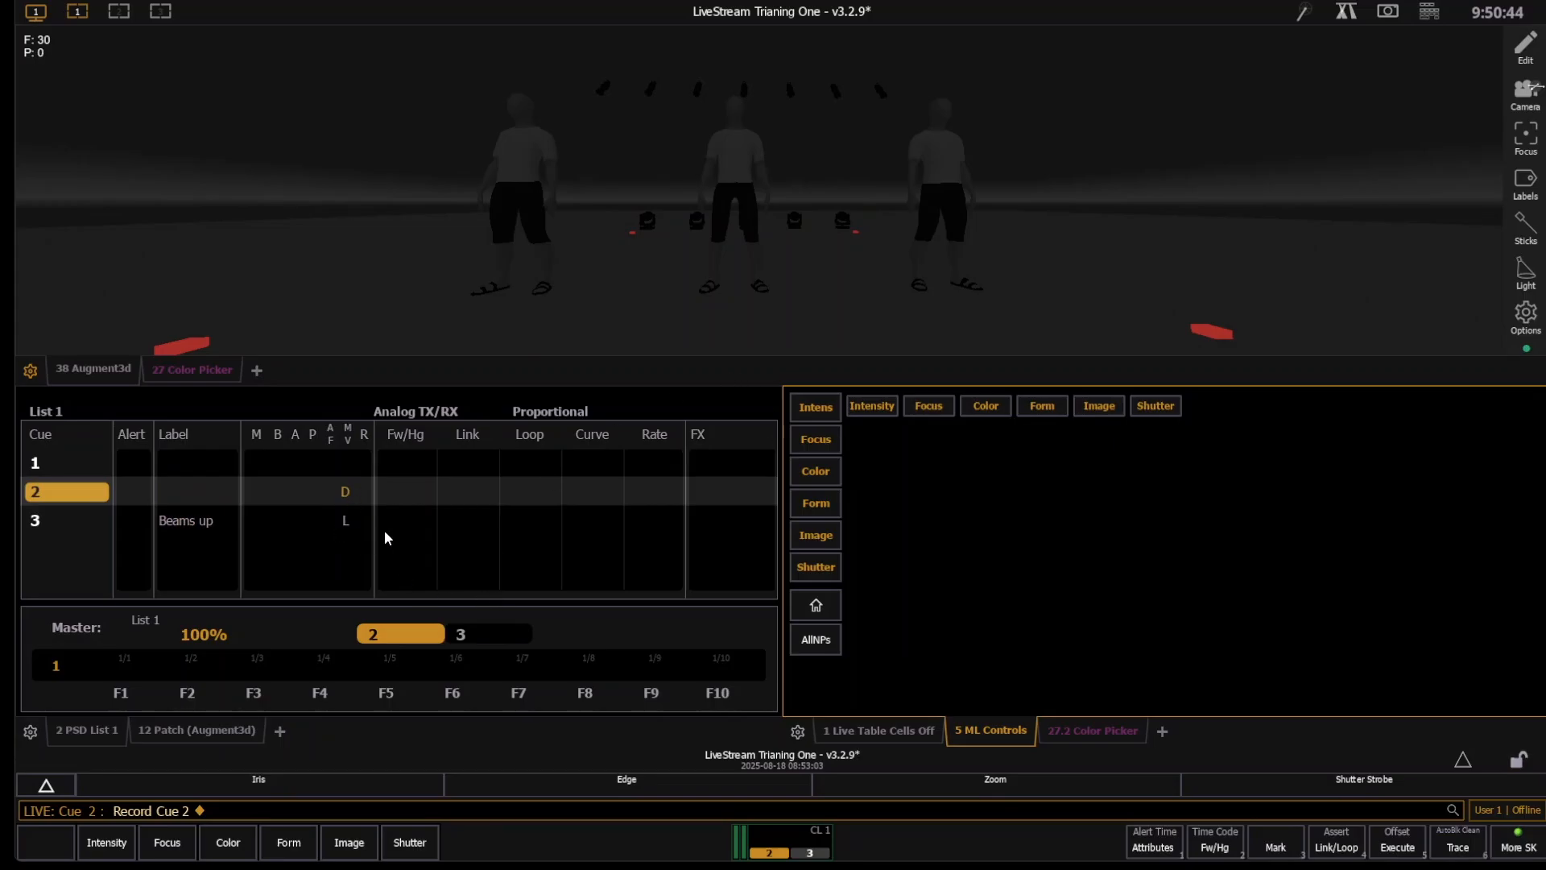
- Step back to cue out and play cues 1 and 2 in sequence
{"action": "key", "text": "ctrl+F2"}
{"action": "key", "text": "ctrl+F2"}
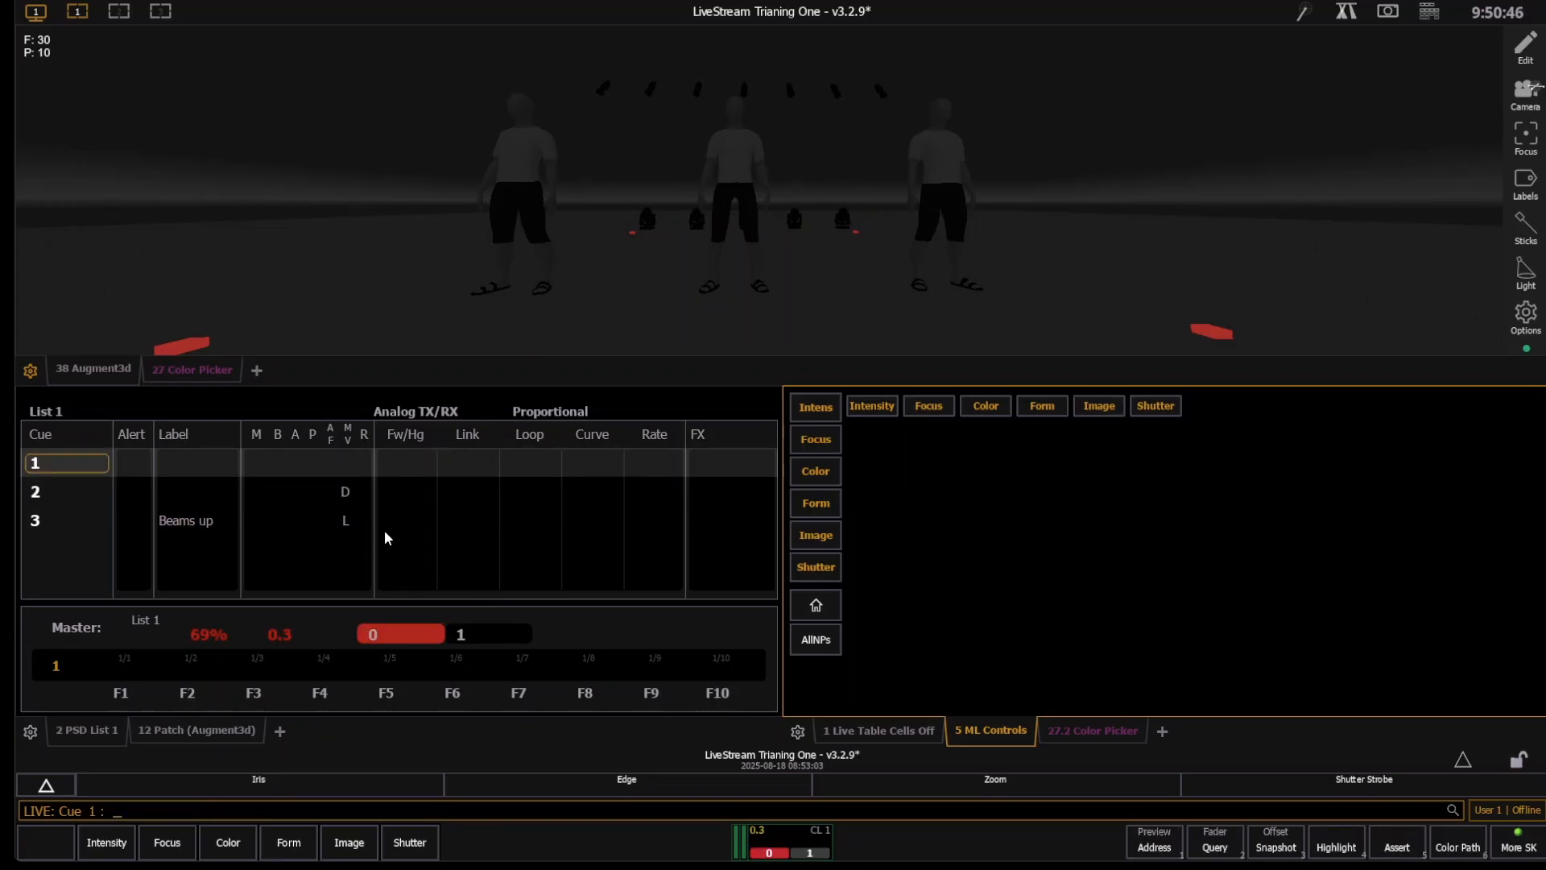
{"action": "scroll", "coordinate": [552, 257], "scroll_direction": "down", "scroll_amount": 3}
{"action": "scroll", "coordinate": [551, 256], "scroll_direction": "down", "scroll_amount": 2}
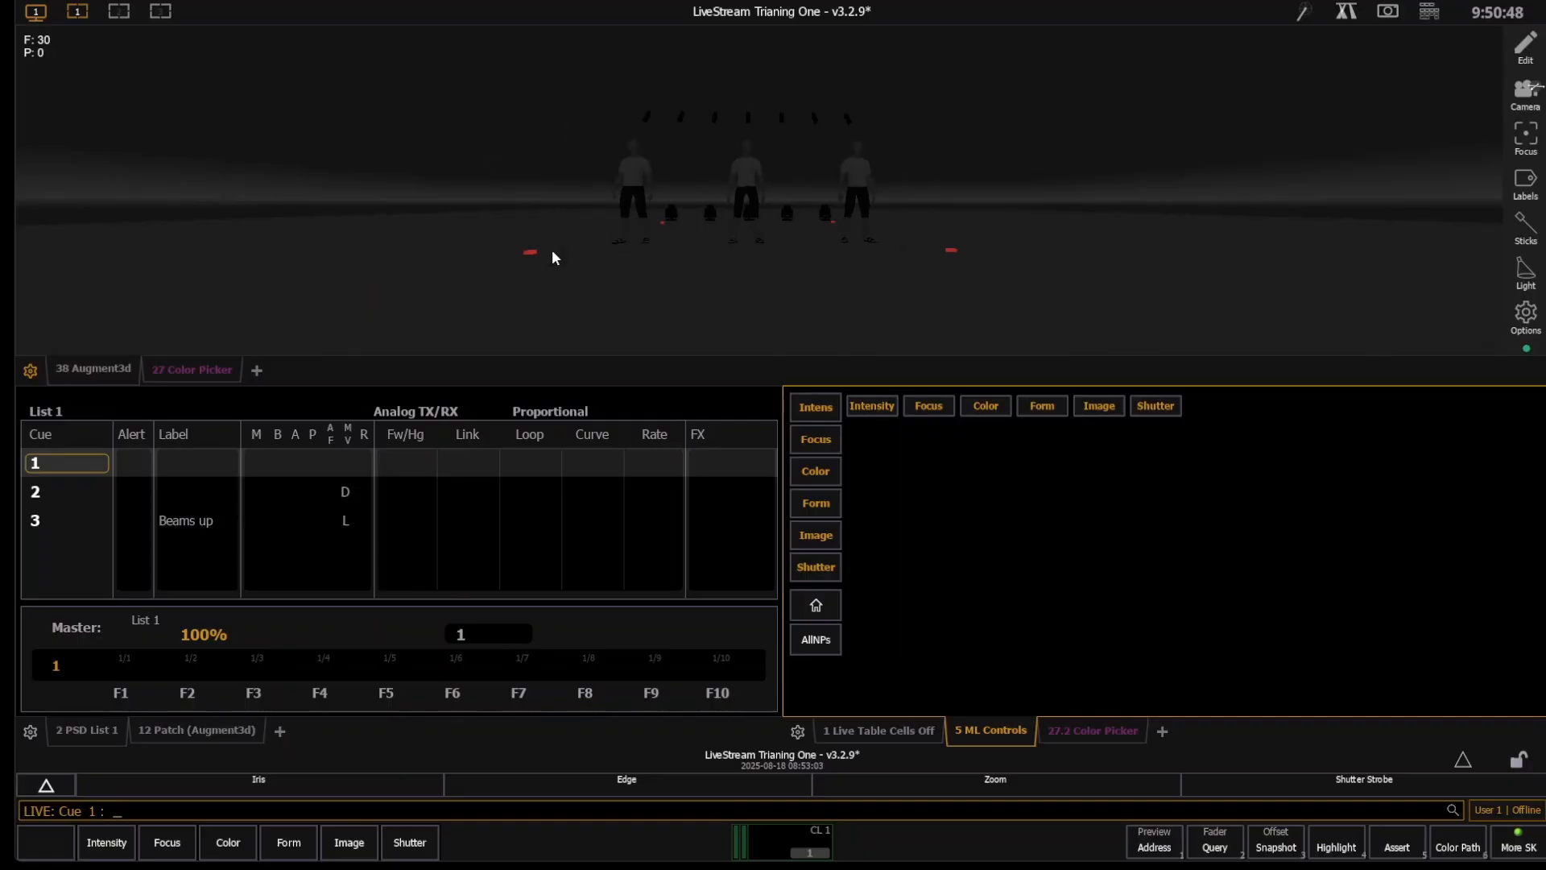
{"action": "key", "text": "ctrl+space"}
{"action": "key", "text": "ctrl+space"}
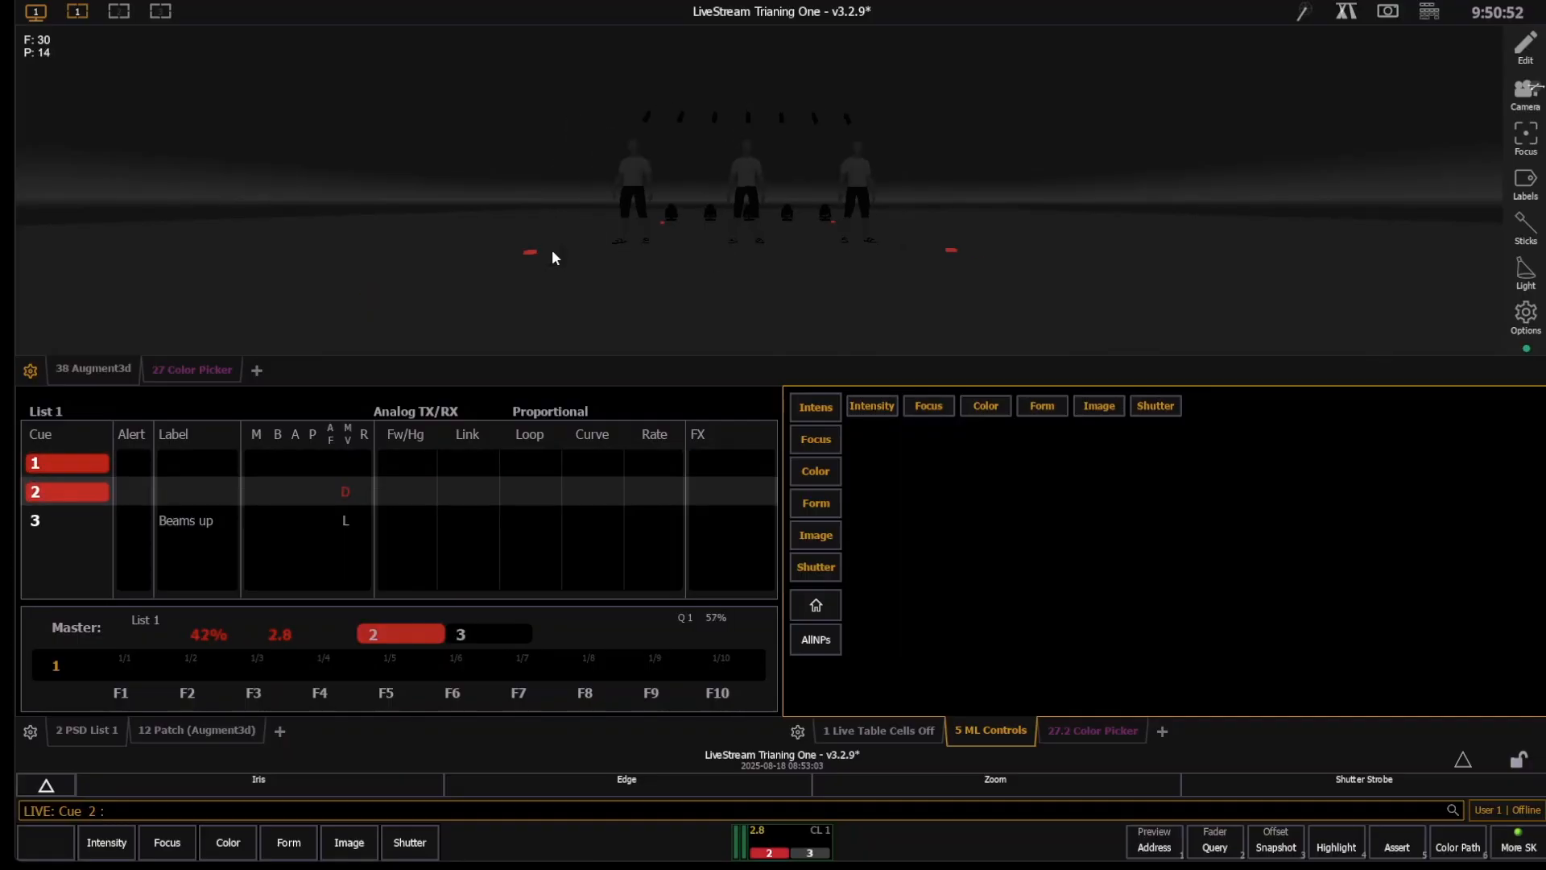
- Examine the floor moving lights up close in the 3D view during cue 2, and play cue 3
{"action": "scroll", "coordinate": [553, 249], "scroll_direction": "up", "scroll_amount": 3}
{"action": "scroll", "coordinate": [877, 233], "scroll_direction": "up", "scroll_amount": 5}
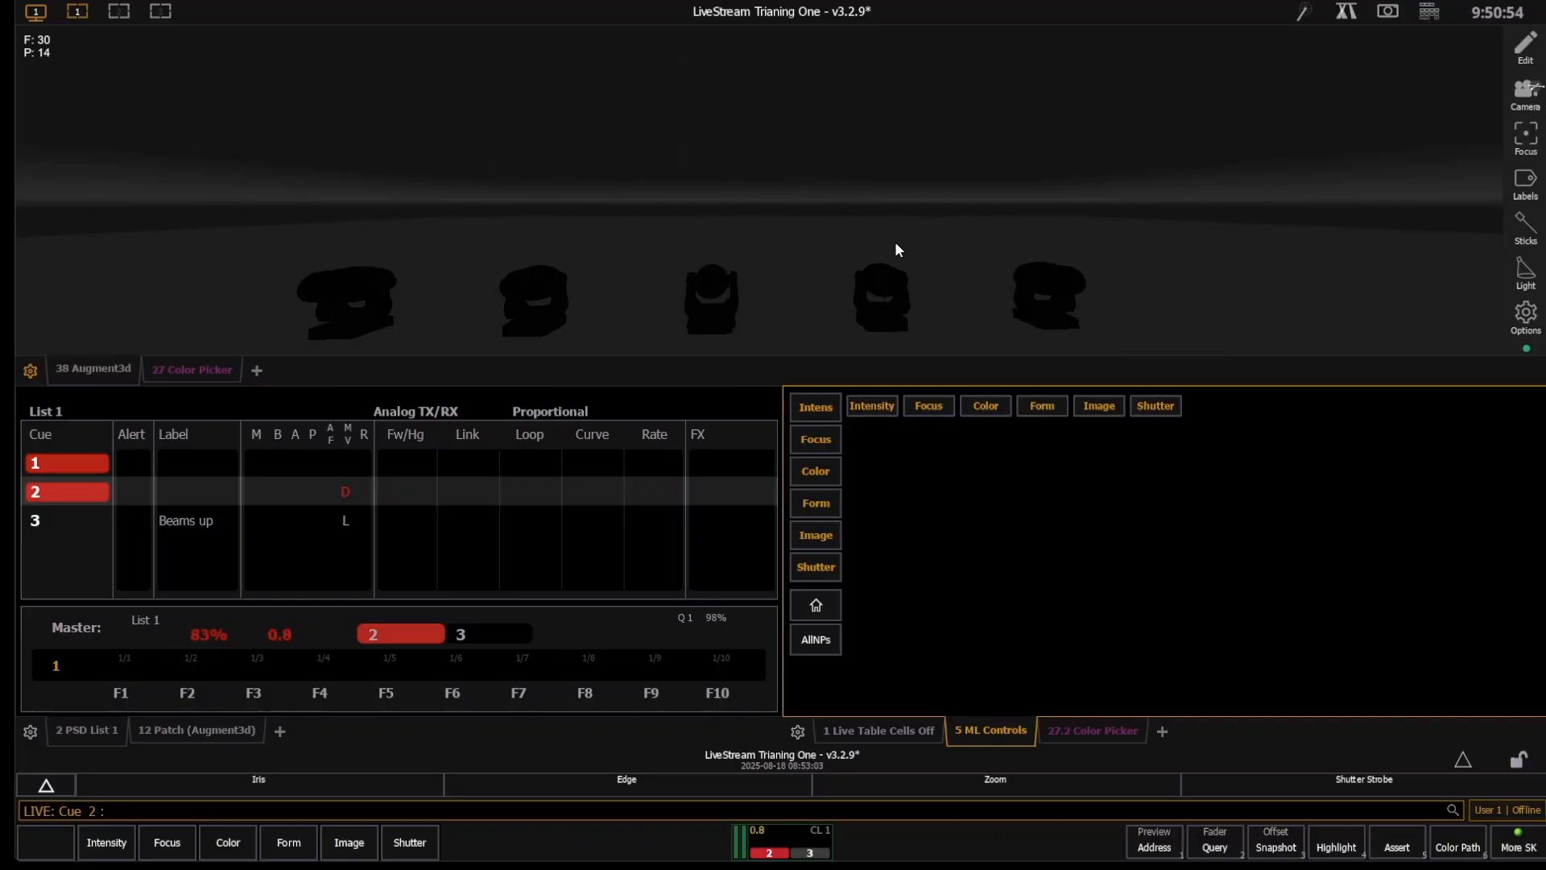
{"action": "scroll", "coordinate": [979, 322], "scroll_direction": "down", "scroll_amount": 5}
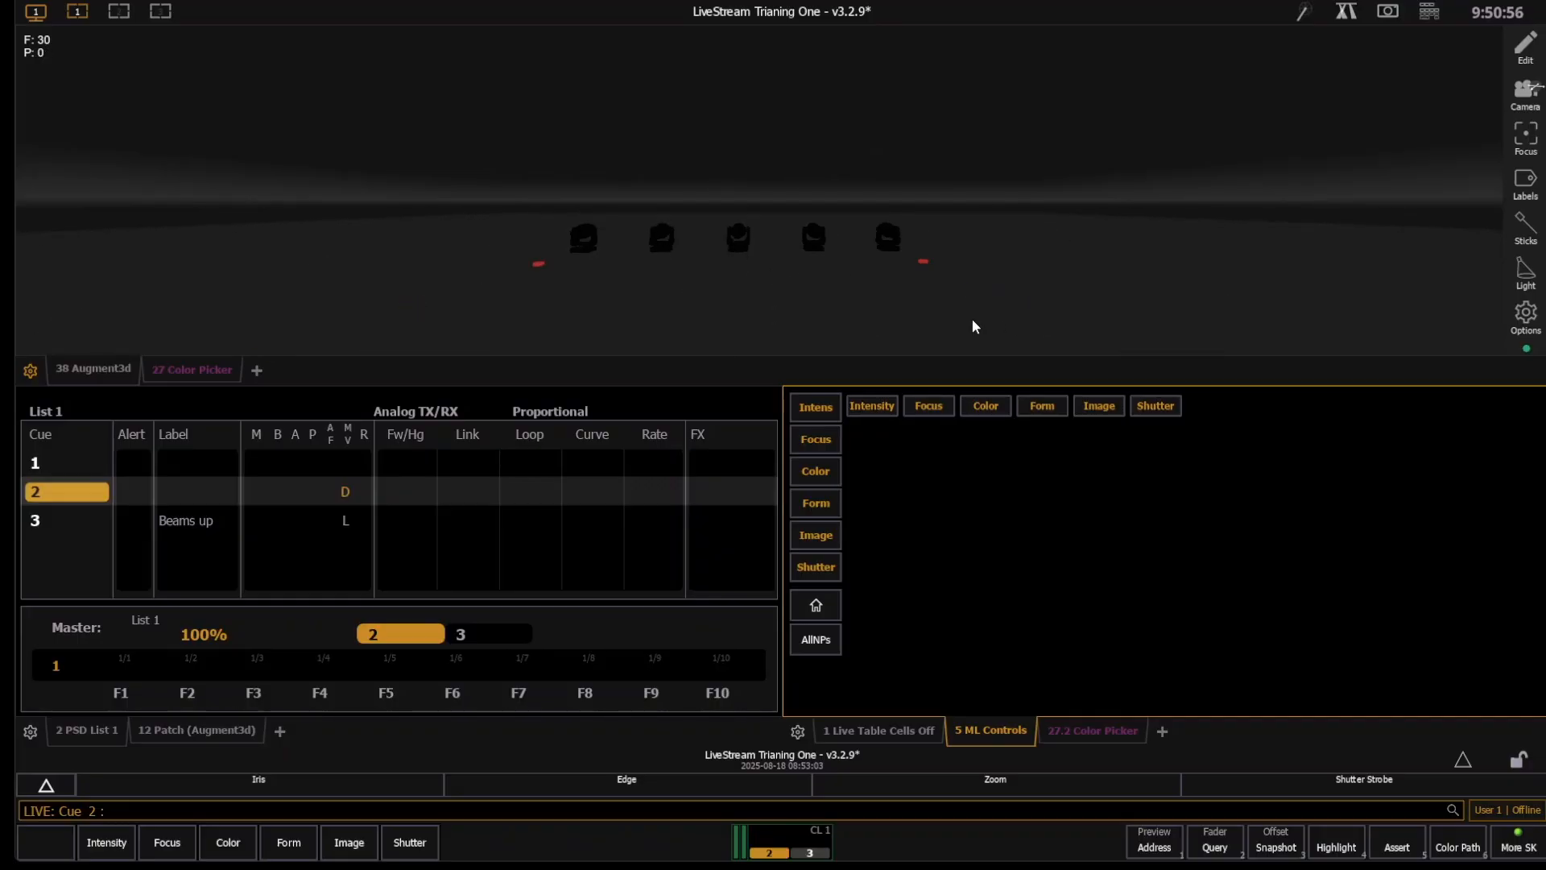
{"action": "scroll", "coordinate": [974, 322], "scroll_direction": "down", "scroll_amount": 5}
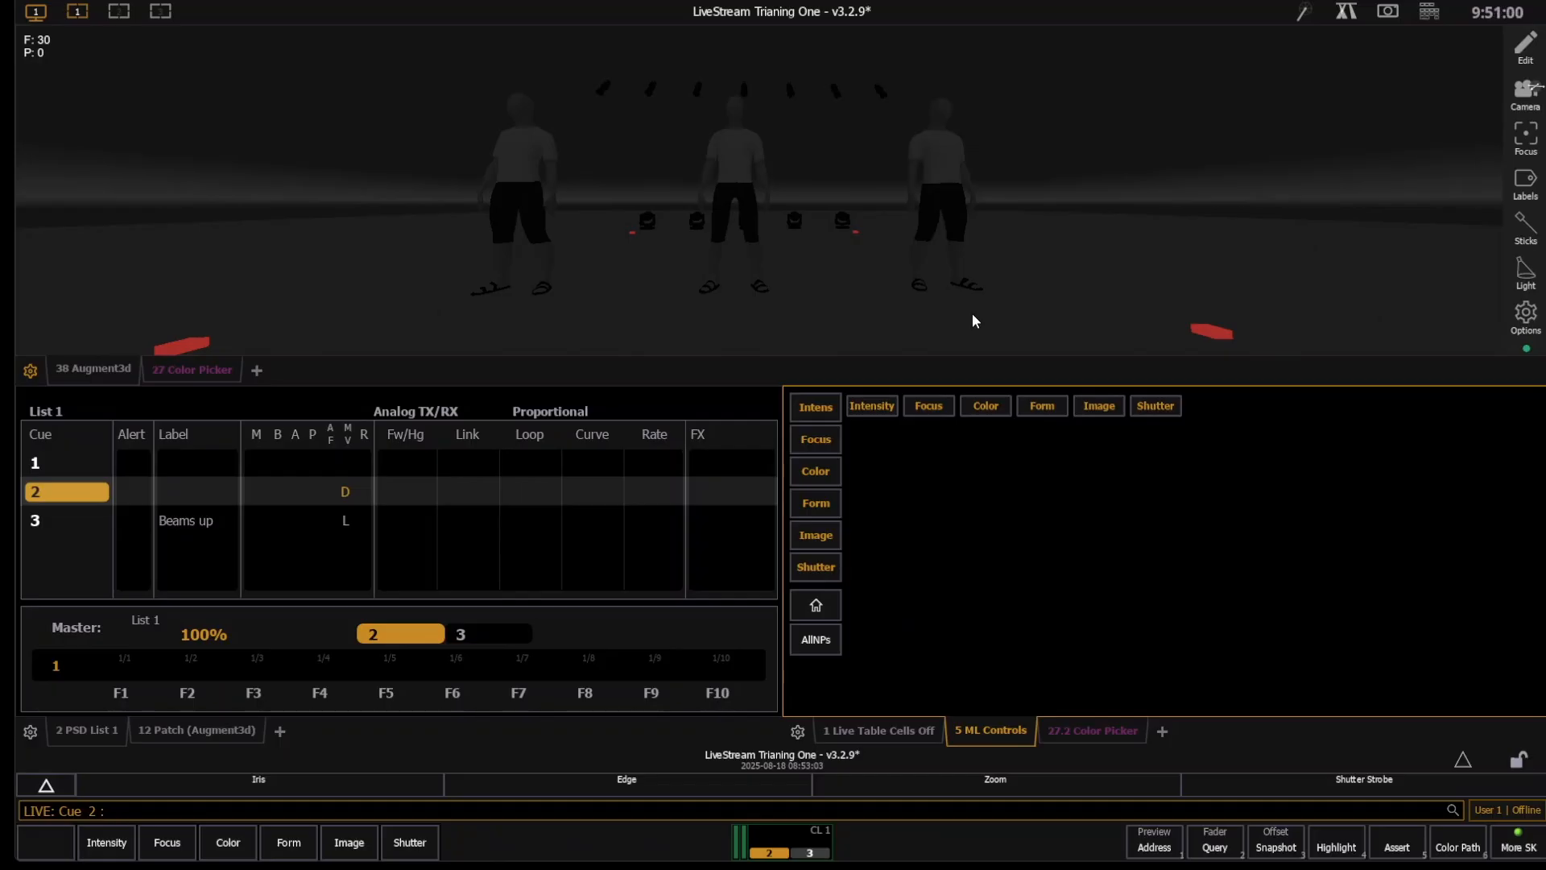
{"action": "key", "text": "ctrl+space"}
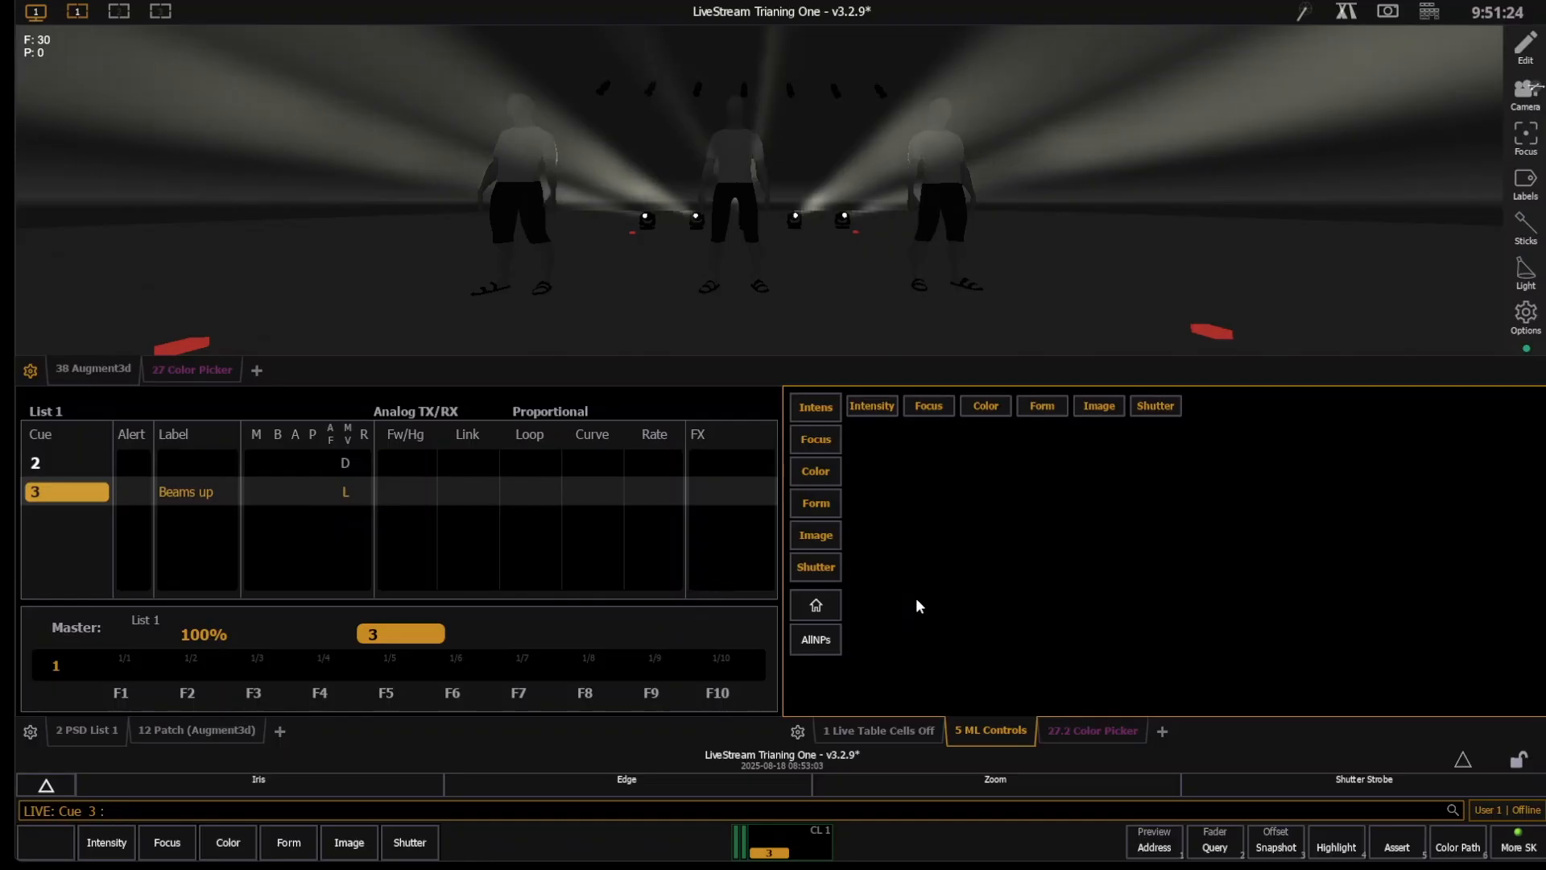
- Review the move indicators of cues 2 and 3 in the full cue list
{"action": "left_click", "coordinate": [656, 591]}
{"action": "scroll", "coordinate": [262, 591], "scroll_direction": "up", "scroll_amount": 1}
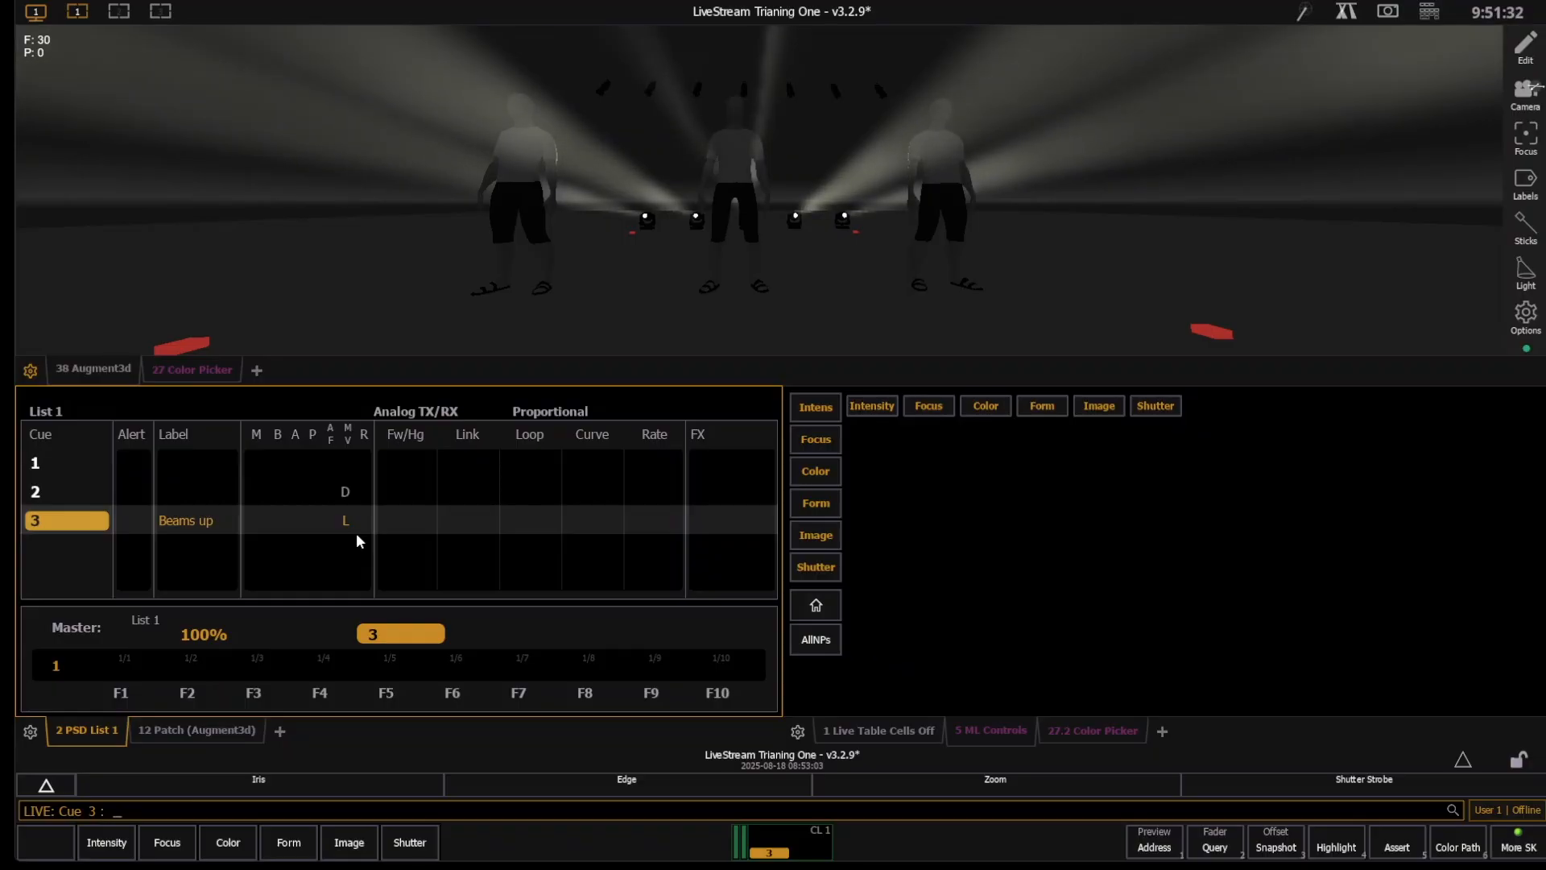
{"action": "left_click", "coordinate": [344, 488]}
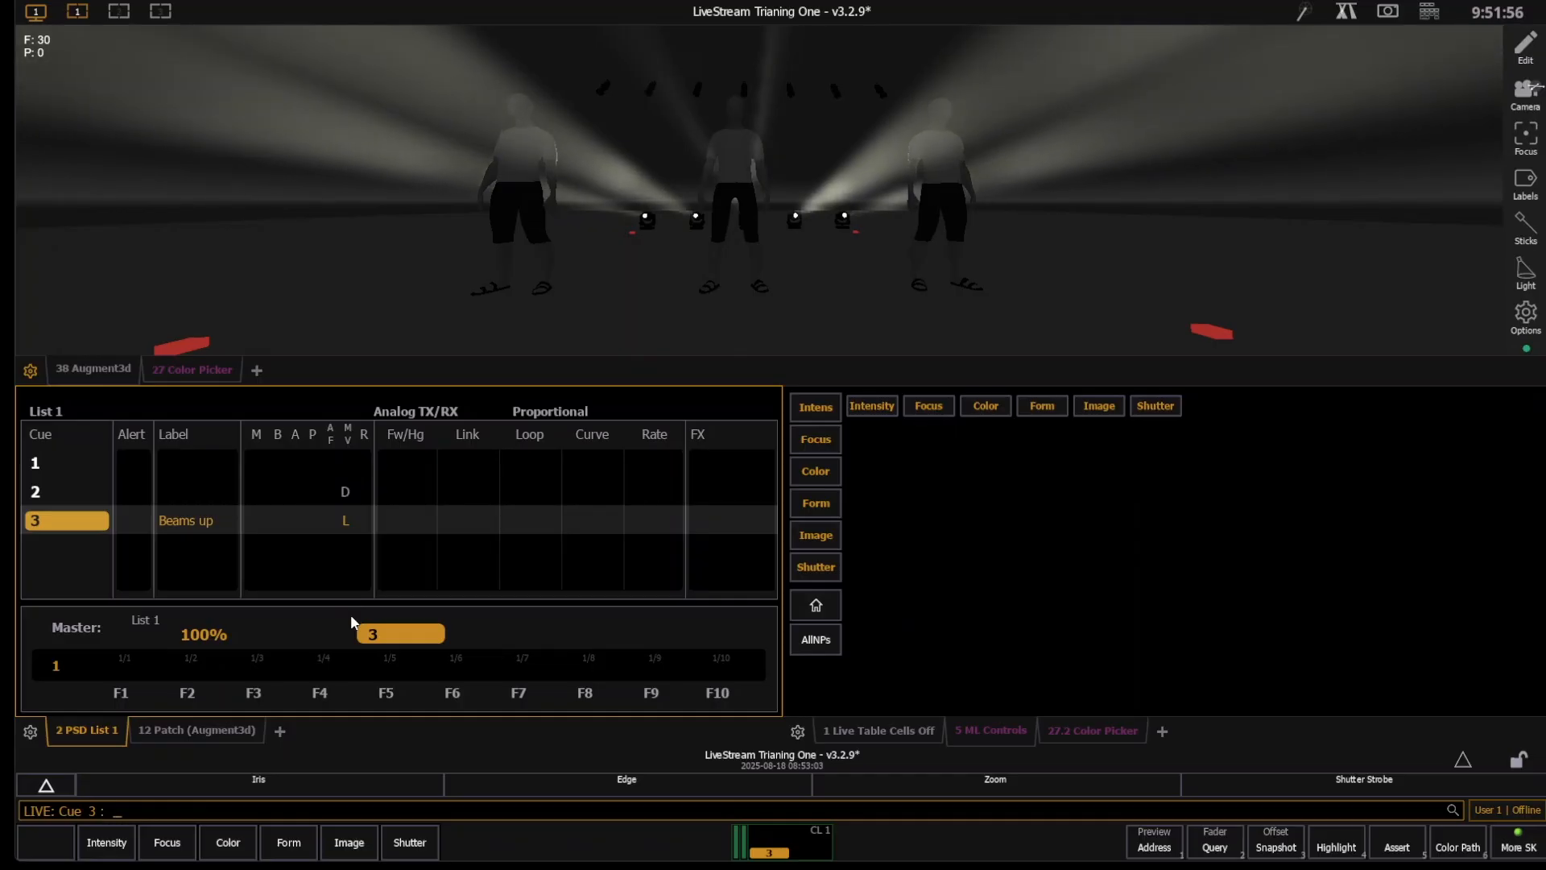
- Step back through cue 2 to cue 1 and replay cues 2 and 3 to compare the dark and live moves
{"action": "key", "text": "ctrl+space"}
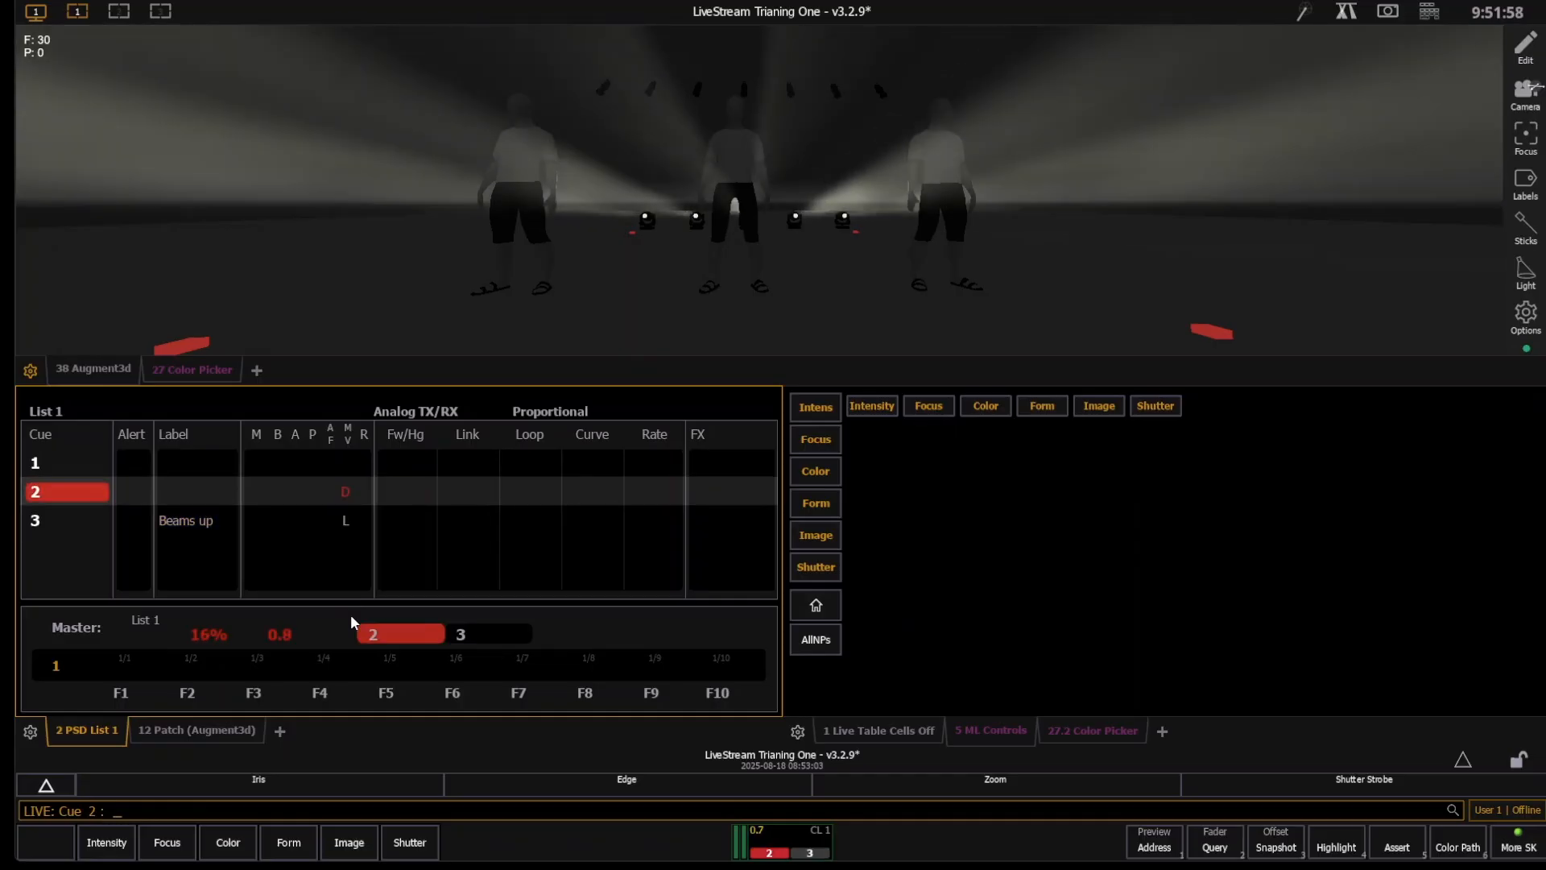
{"action": "key", "text": "ctrl+space"}
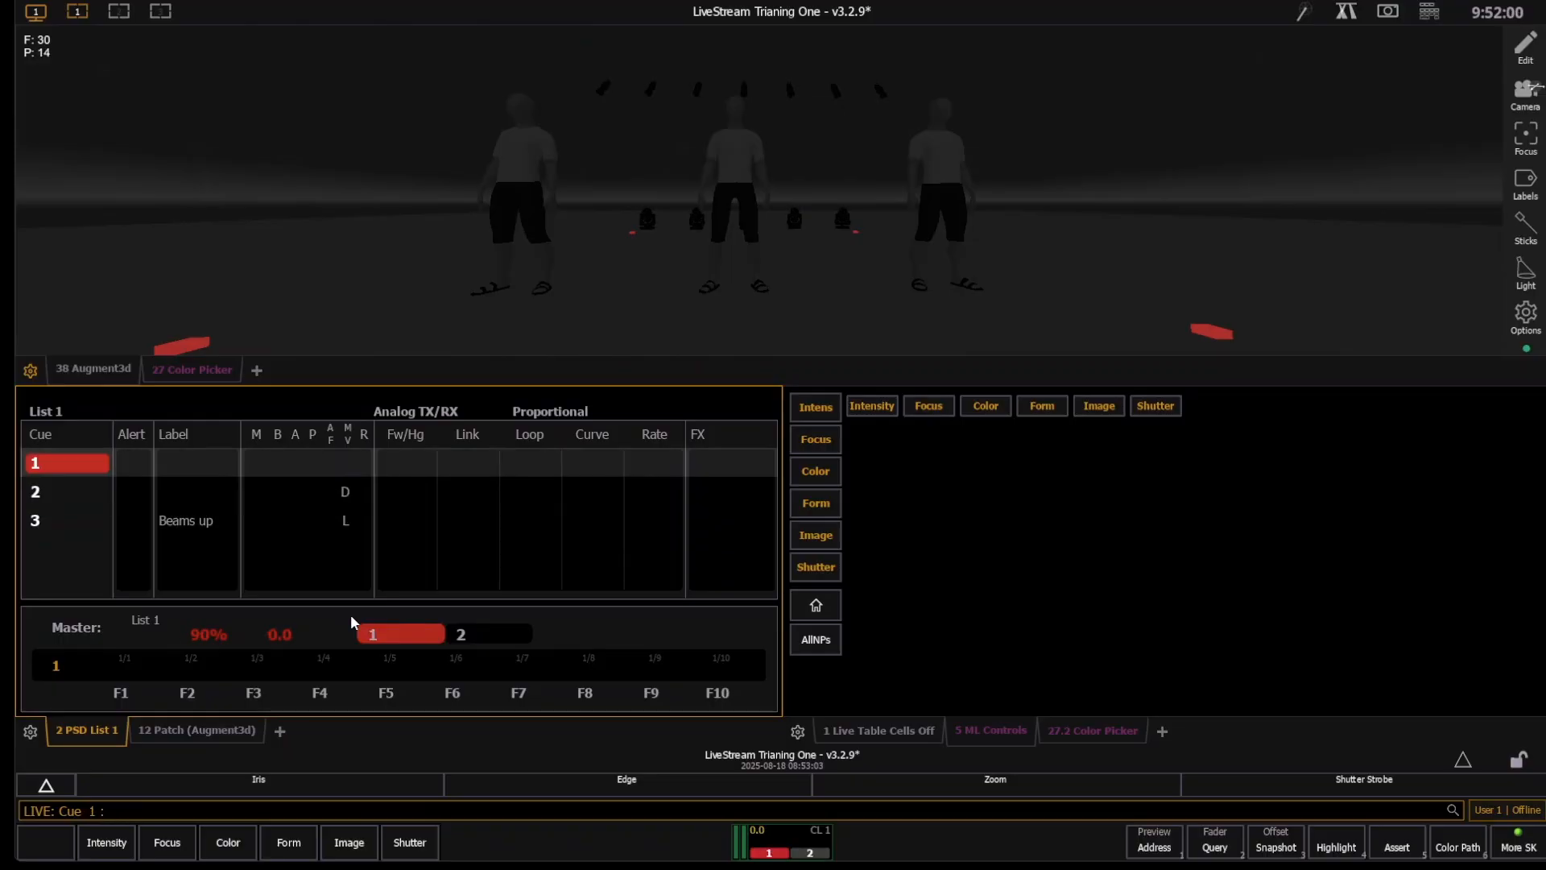
{"action": "key", "text": "ctrl+space"}
{"action": "key", "text": "ctrl+space"}
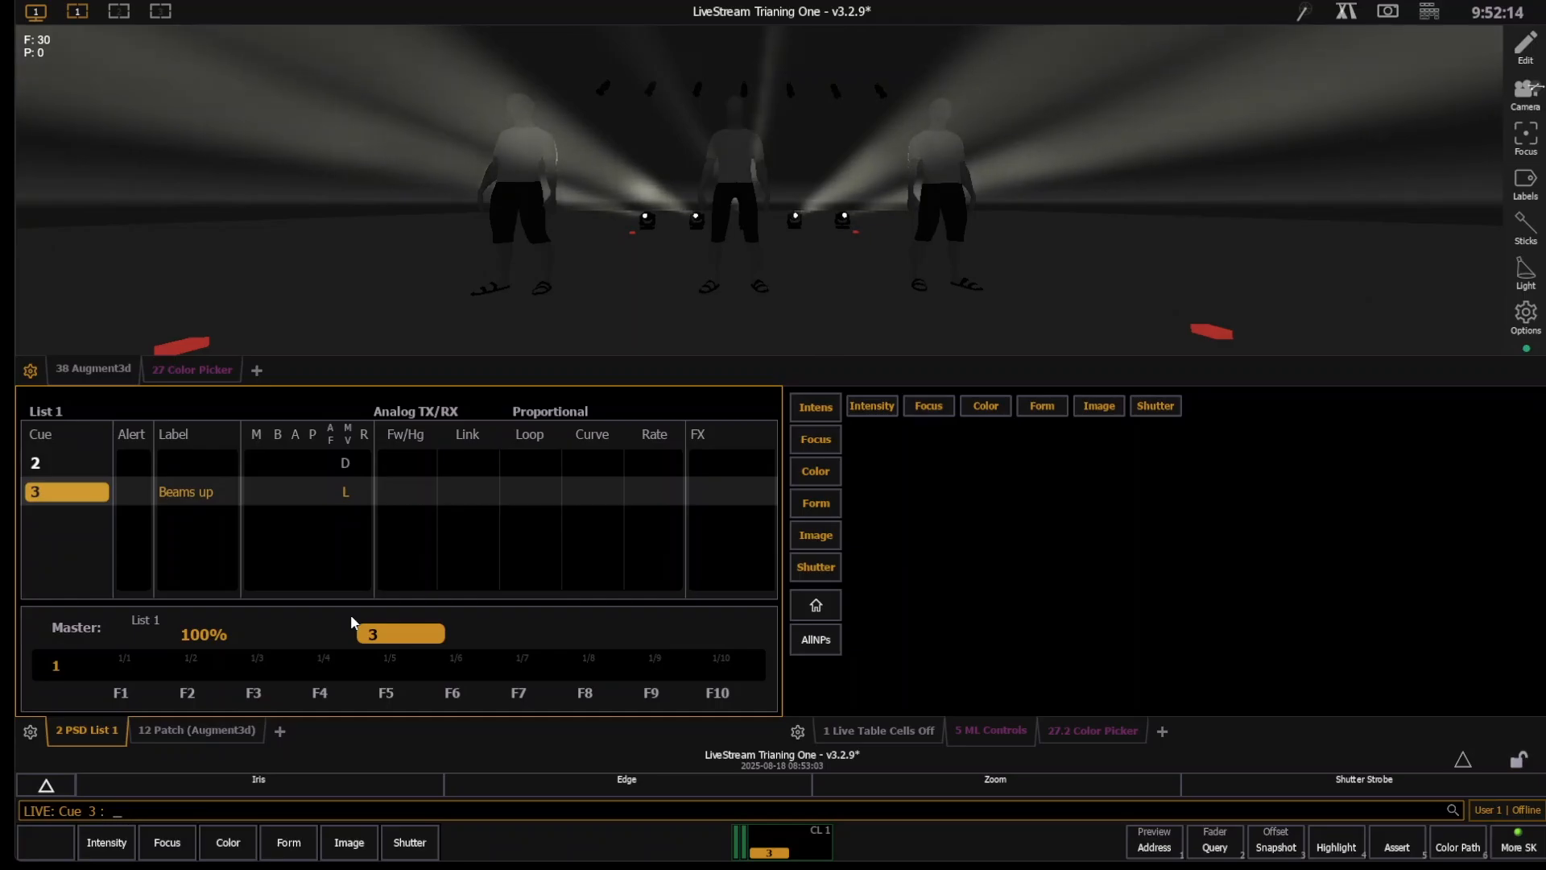
- Save the current show and start a Save As into the Show File Archive
{"action": "key", "text": "ctrl+s"}
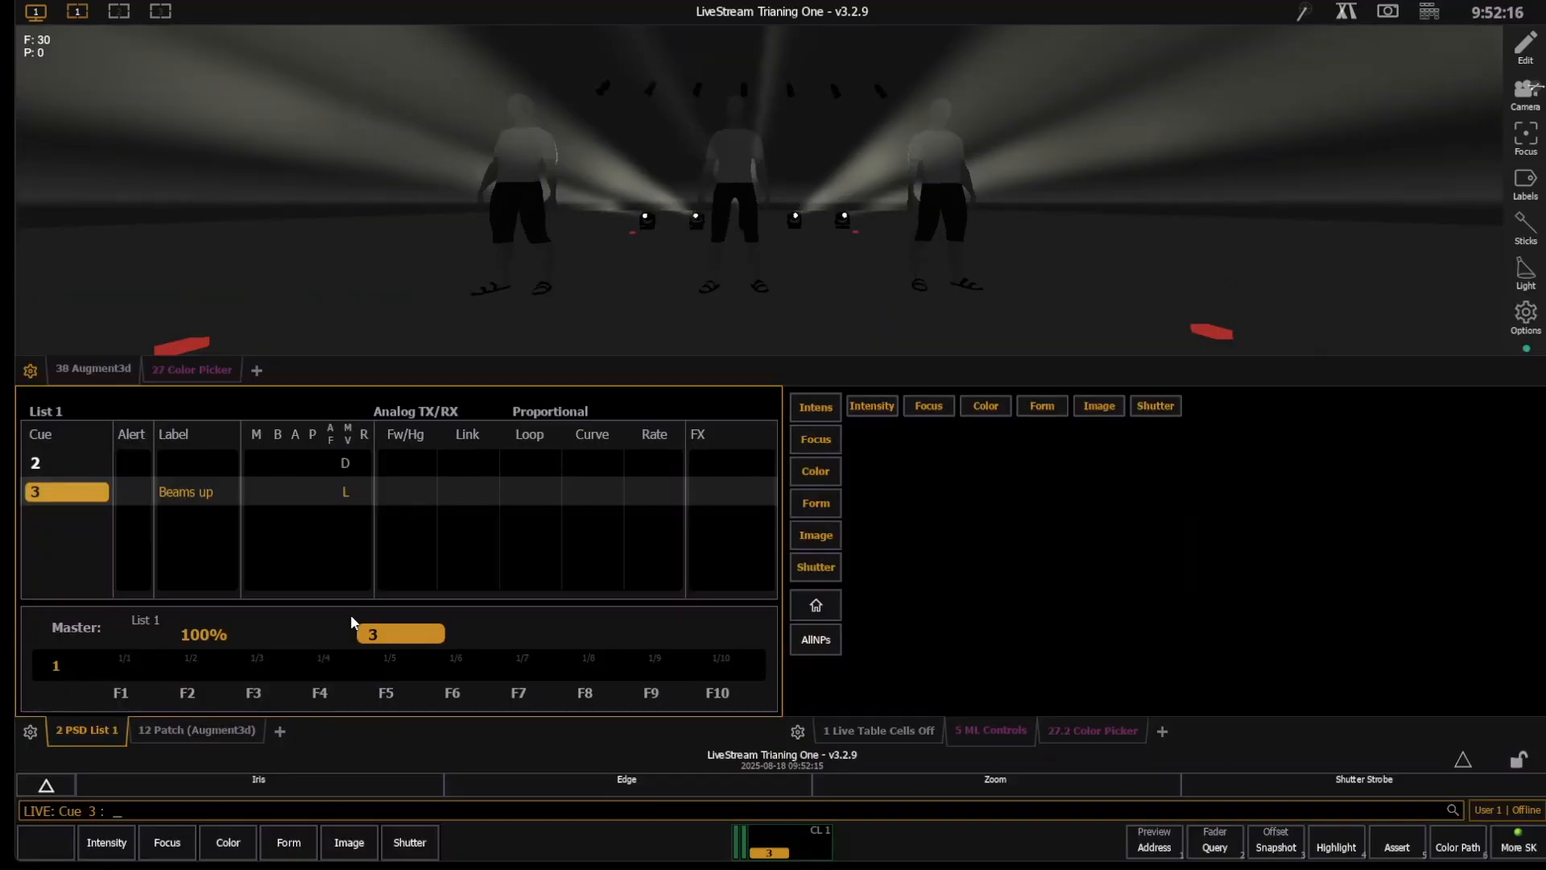
{"action": "key", "text": "F10"}
{"action": "key", "text": "Up"}
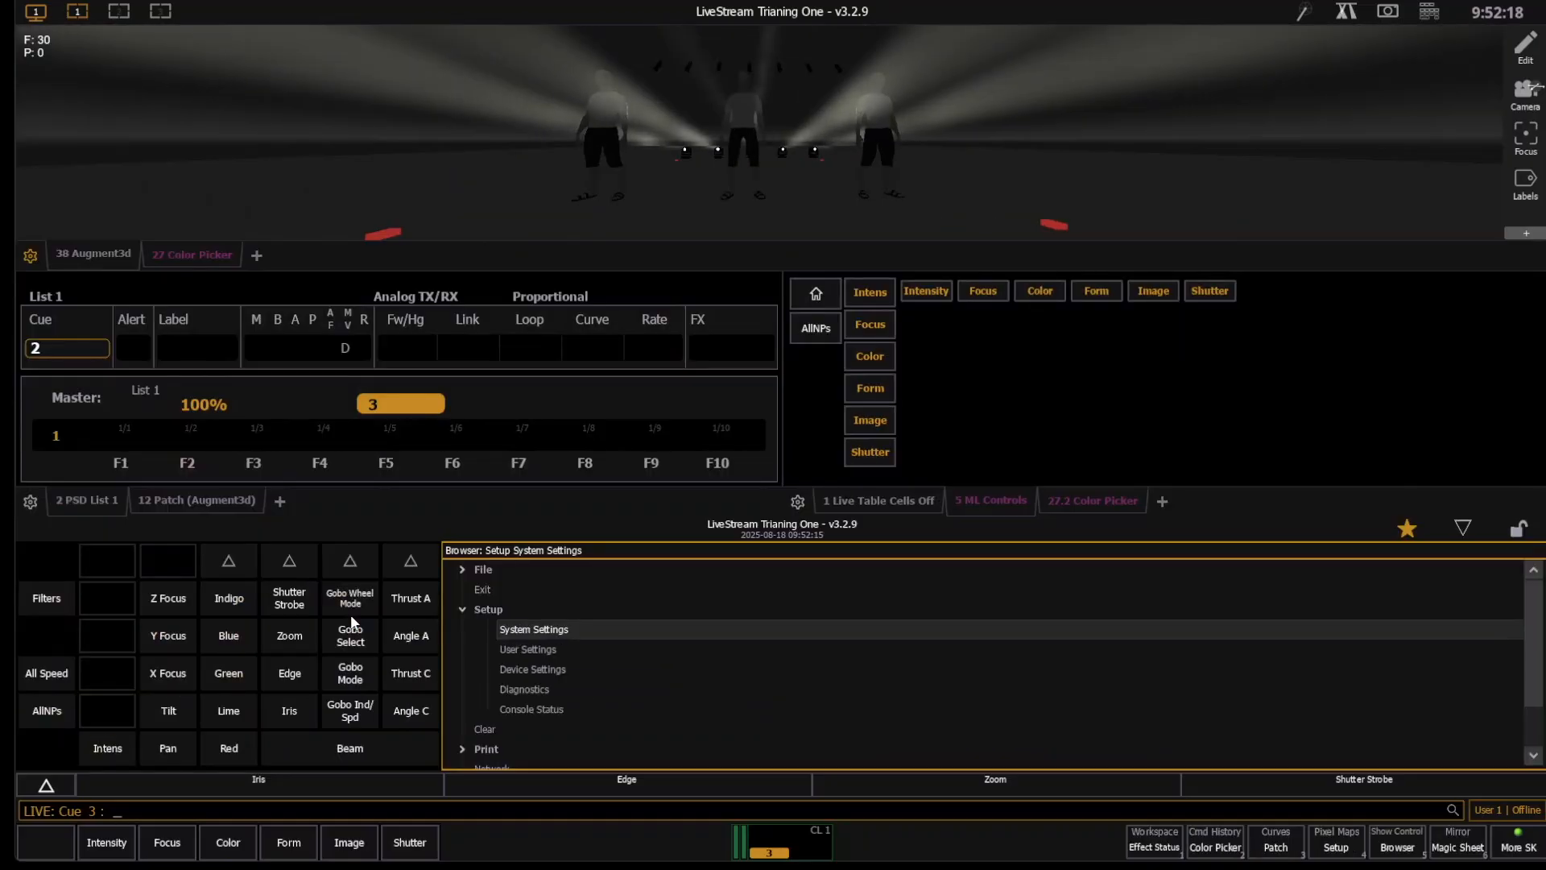
{"action": "key", "text": "Up"}
{"action": "key", "text": "Up"}
{"action": "key", "text": "Up"}
{"action": "key", "text": "Right"}
{"action": "key", "text": "Down"}
{"action": "key", "text": "Down"}
{"action": "key", "text": "Right"}
{"action": "key", "text": "Down"}
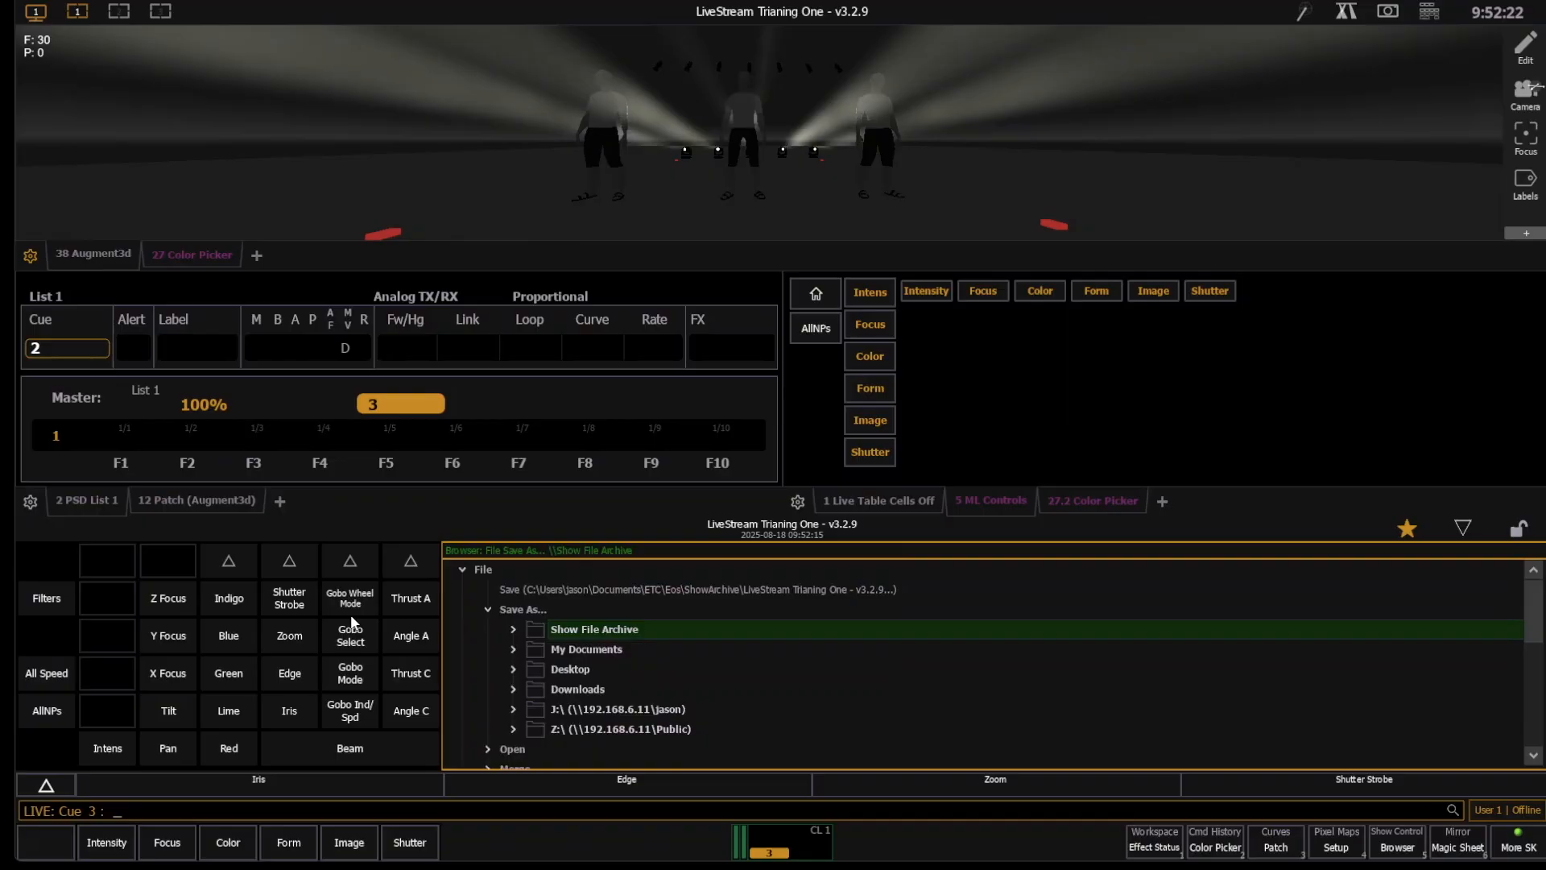
{"action": "key", "text": "Return"}
{"action": "key", "text": "Return"}
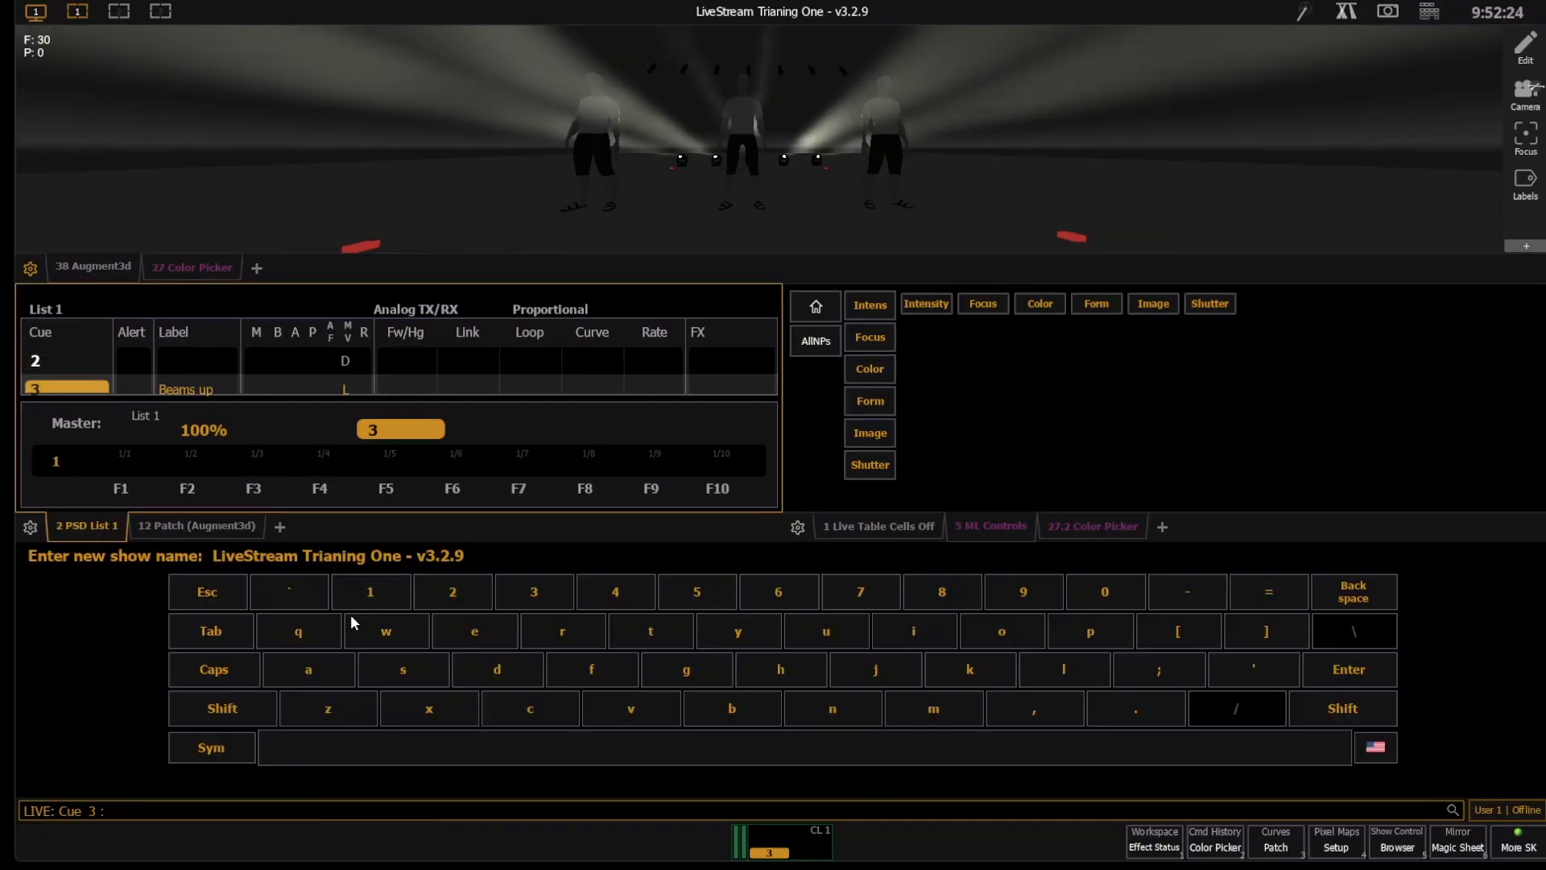
- Name the new show file "LiveStream Trianing Two.1 - v3.2.9" and save it
{"action": "key", "text": "BackSpace"}
{"action": "type", "text": "9"}
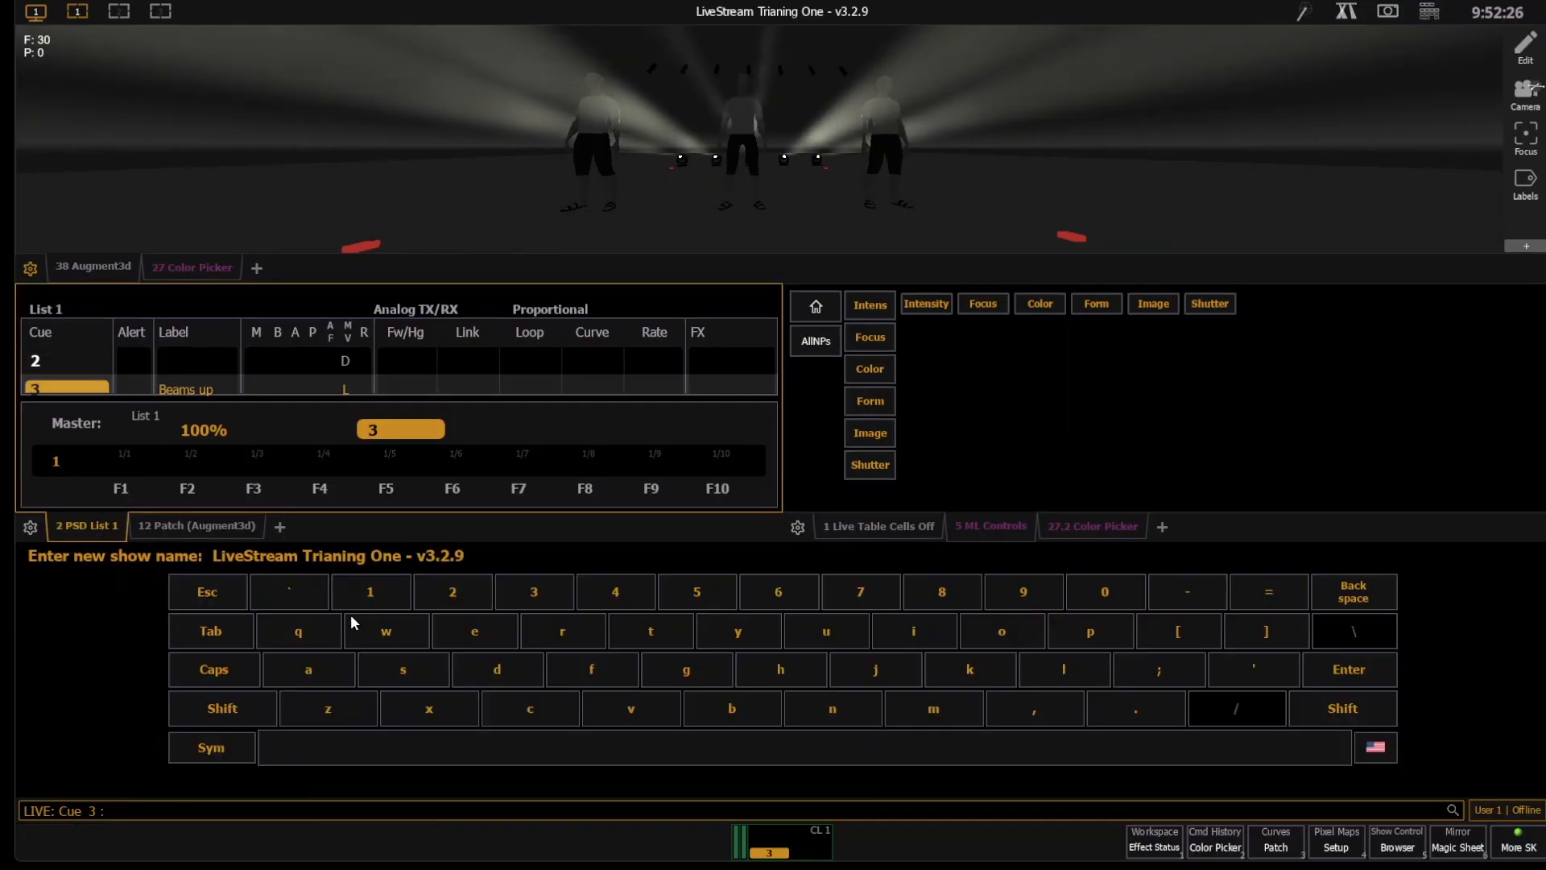
{"action": "key", "text": "Left"}
{"action": "key", "text": "Left"}
{"action": "key", "text": "Left"}
{"action": "key", "text": "Left"}
{"action": "key", "text": "Left"}
{"action": "key", "text": "Left"}
{"action": "key", "text": "Left"}
{"action": "key", "text": "Left"}
{"action": "key", "text": "Left"}
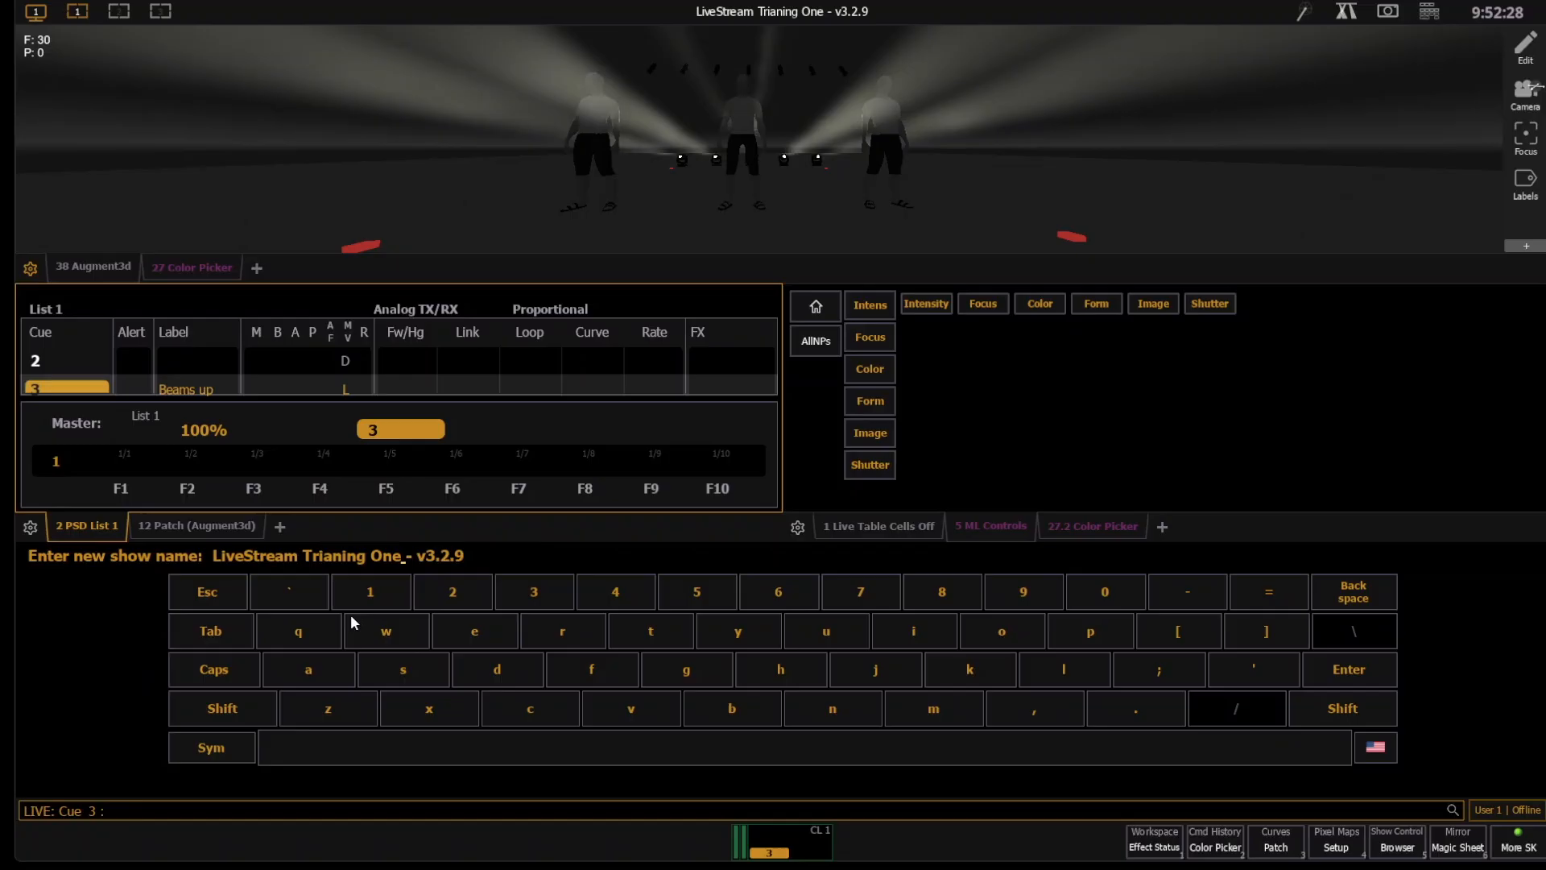
{"action": "key", "text": "BackSpace"}
{"action": "key", "text": "BackSpace"}
{"action": "key", "text": "BackSpace"}
{"action": "type", "text": "Two.1"}
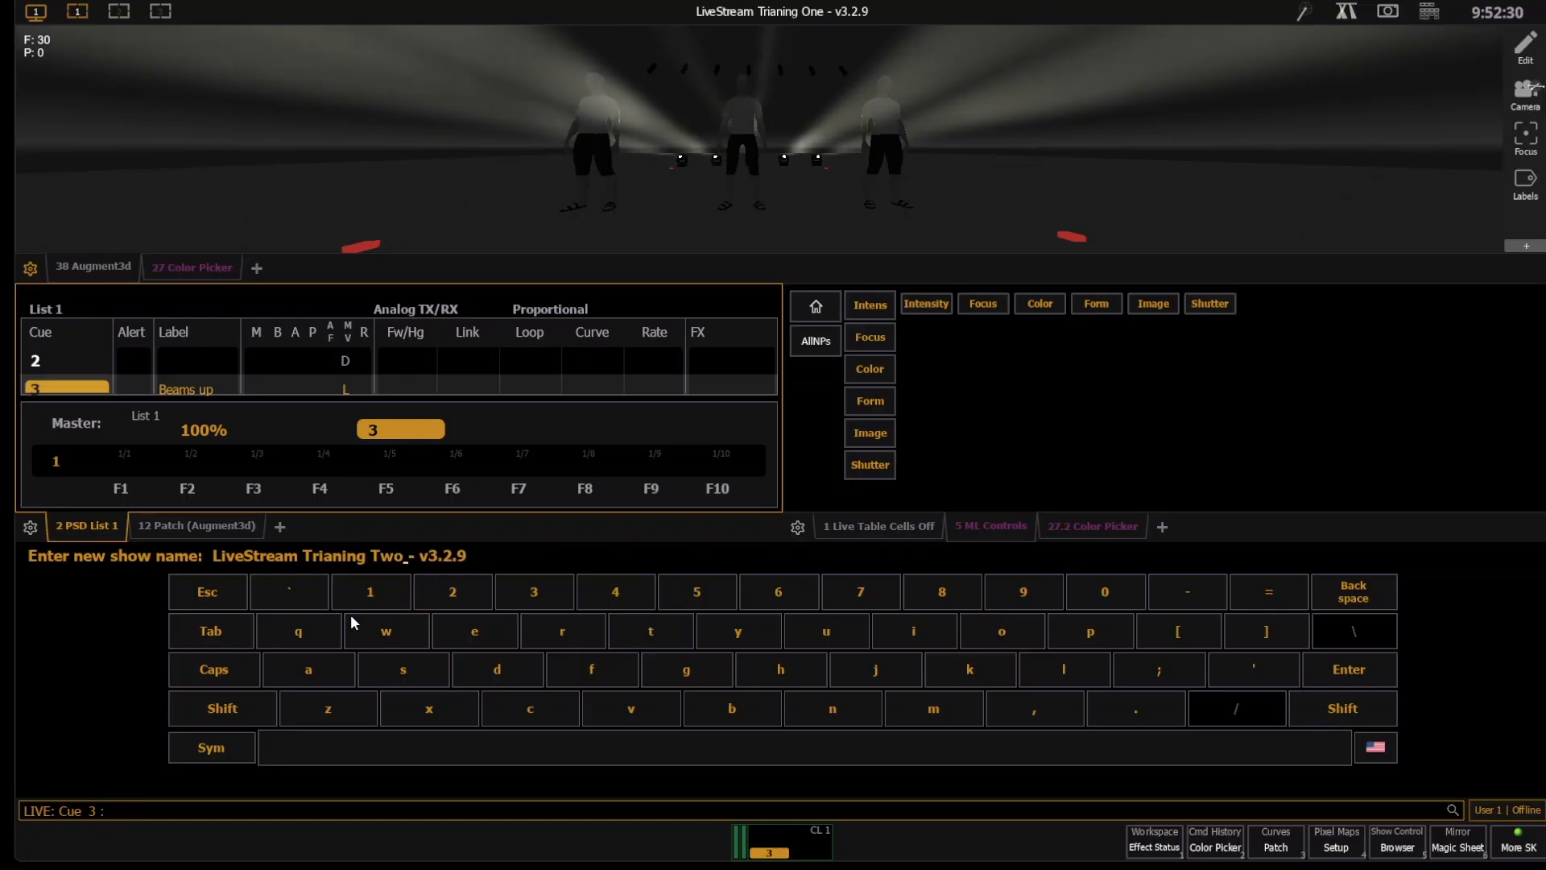
{"action": "key", "text": "Return"}
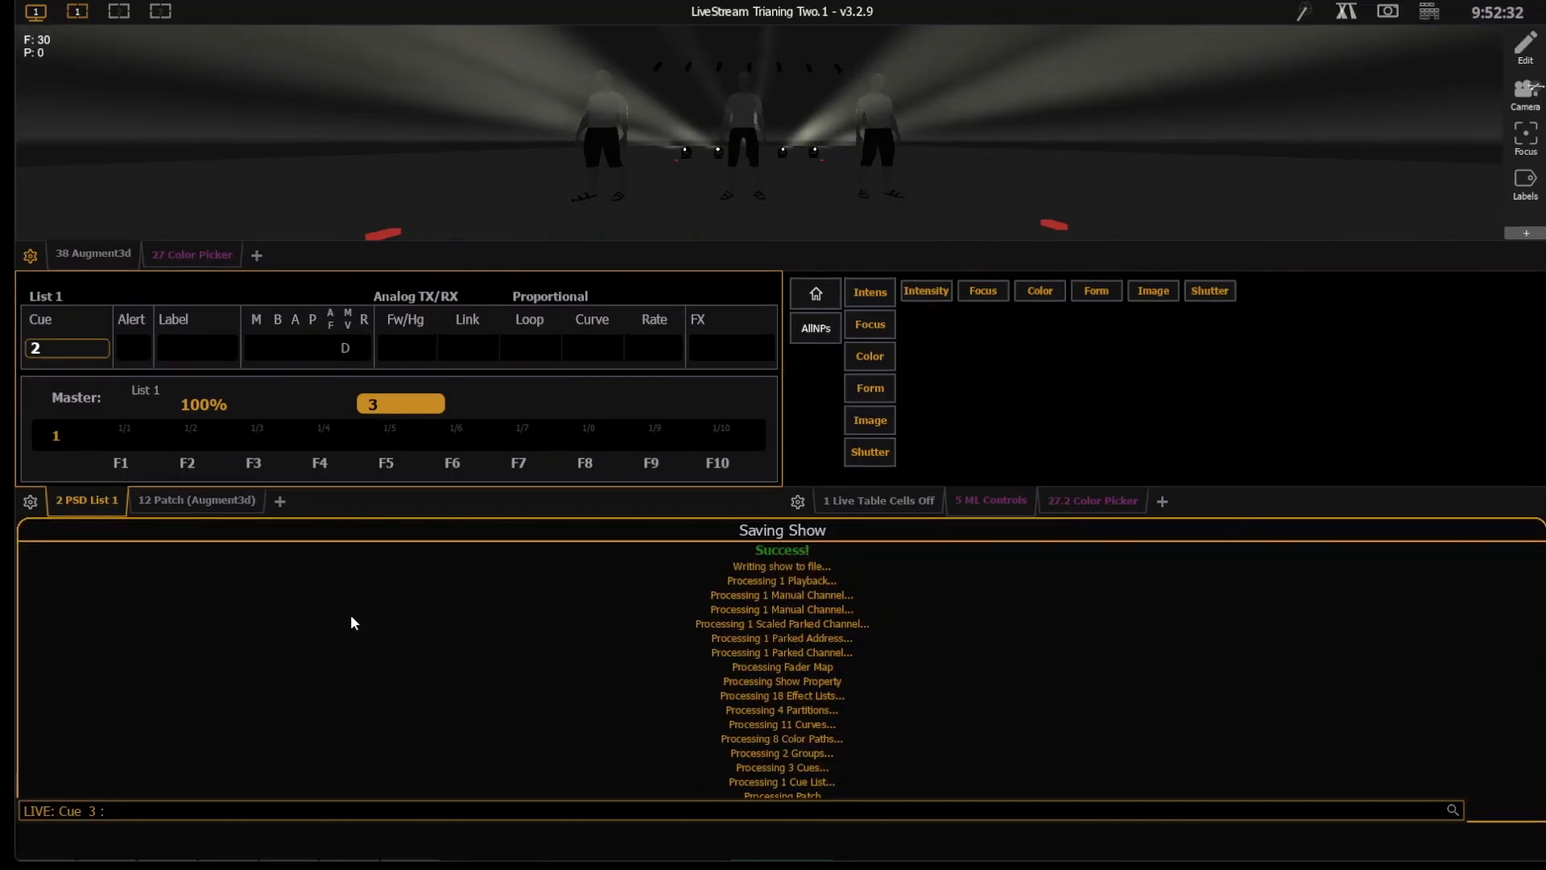